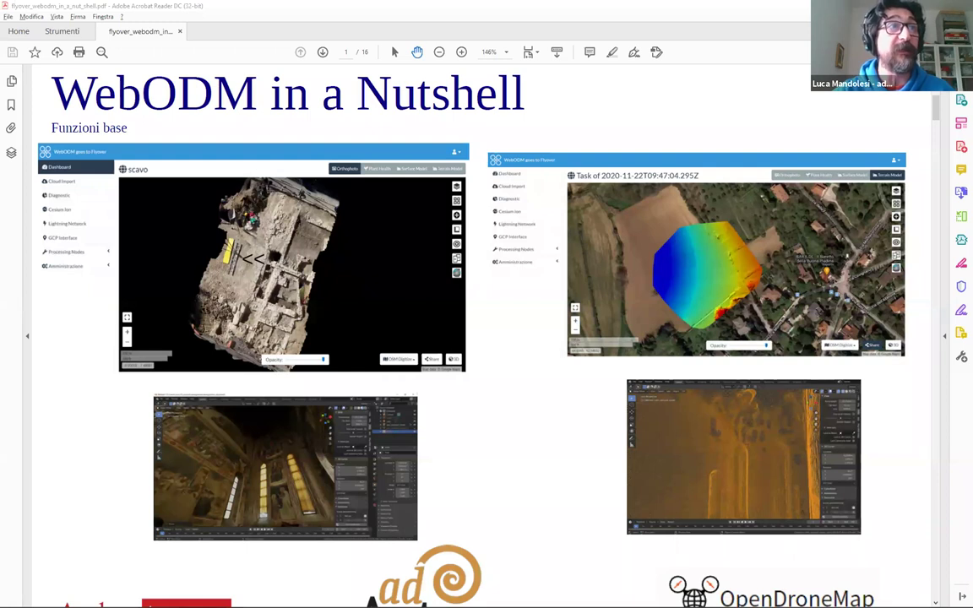
Glance at the slides folder, then orbit and zoom the Rimini tower's 3D model in WebODM
{"action": "key", "text": "alt+Tab"}
{"action": "key", "text": "alt+Tab"}
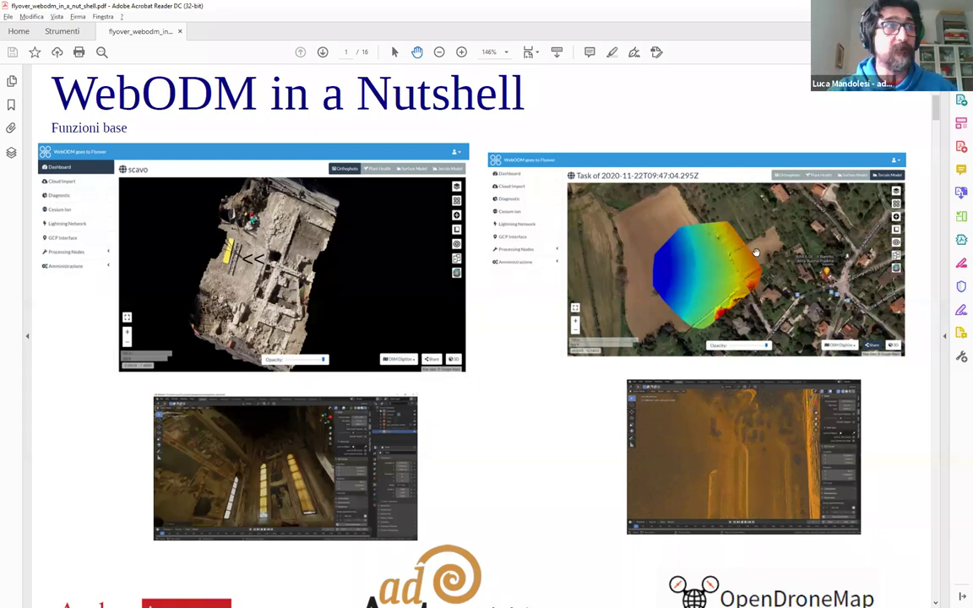
{"action": "scroll", "coordinate": [509, 285], "scroll_direction": "down", "scroll_amount": 1}
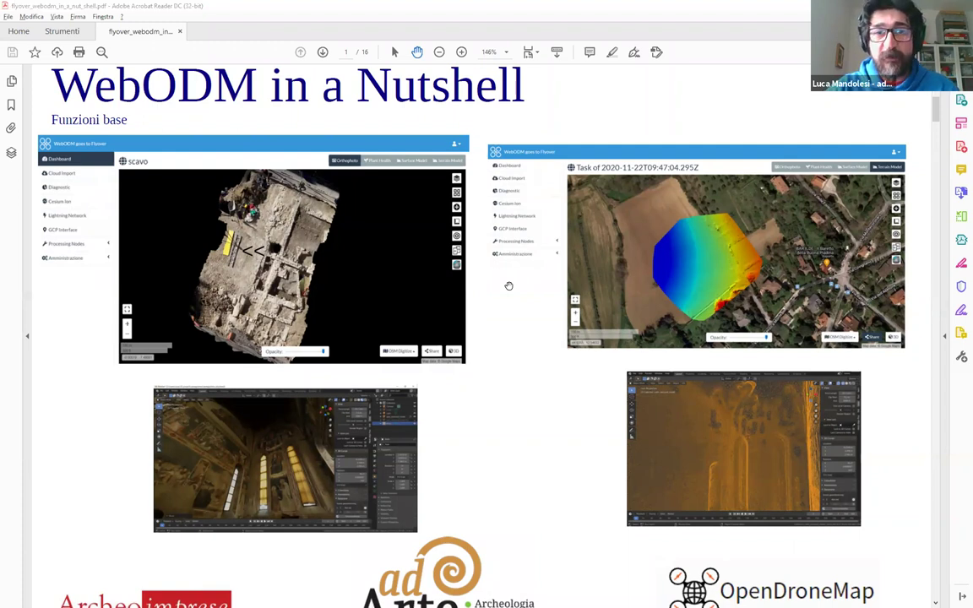
{"action": "key", "text": "alt+Tab"}
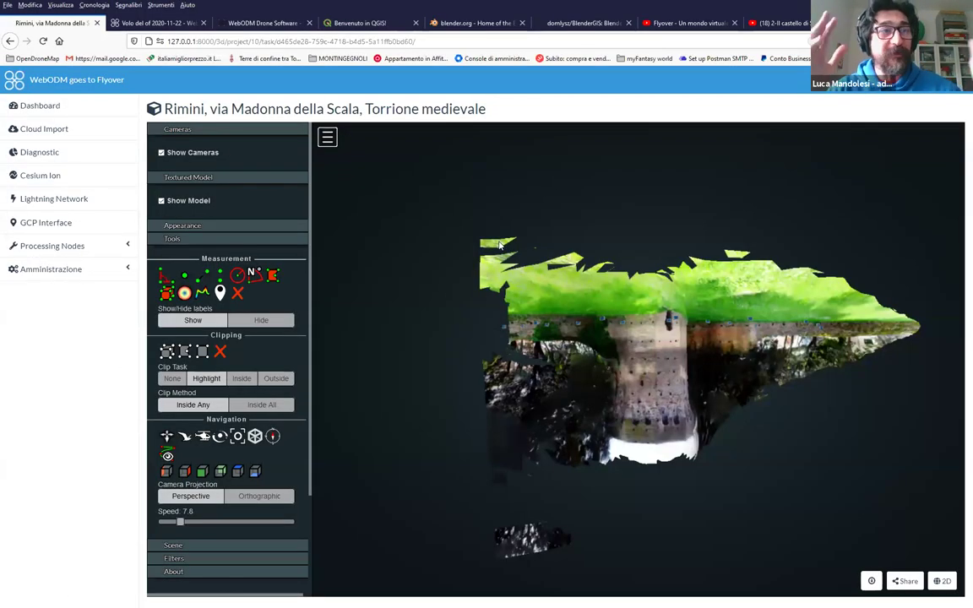
{"action": "scroll", "coordinate": [647, 308], "scroll_direction": "up", "scroll_amount": 3}
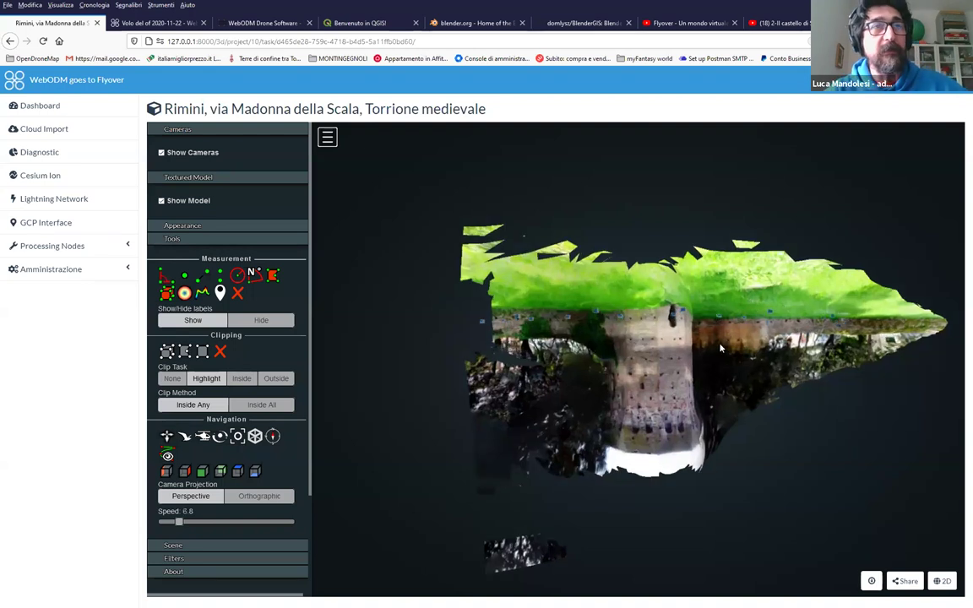
{"action": "scroll", "coordinate": [645, 312], "scroll_direction": "down", "scroll_amount": 3}
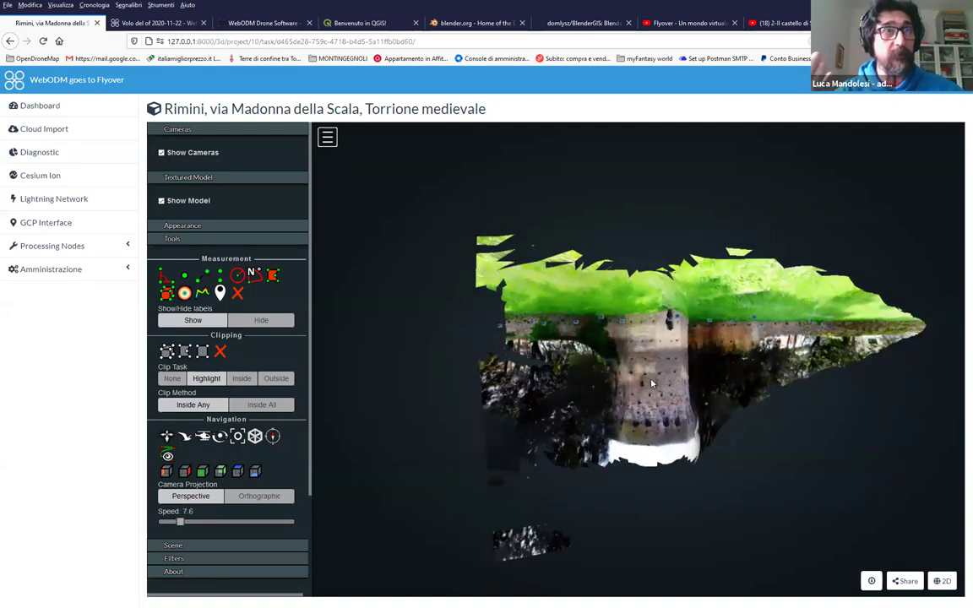
{"action": "left_click_drag", "start_coordinate": [877, 376], "coordinate": [711, 361]}
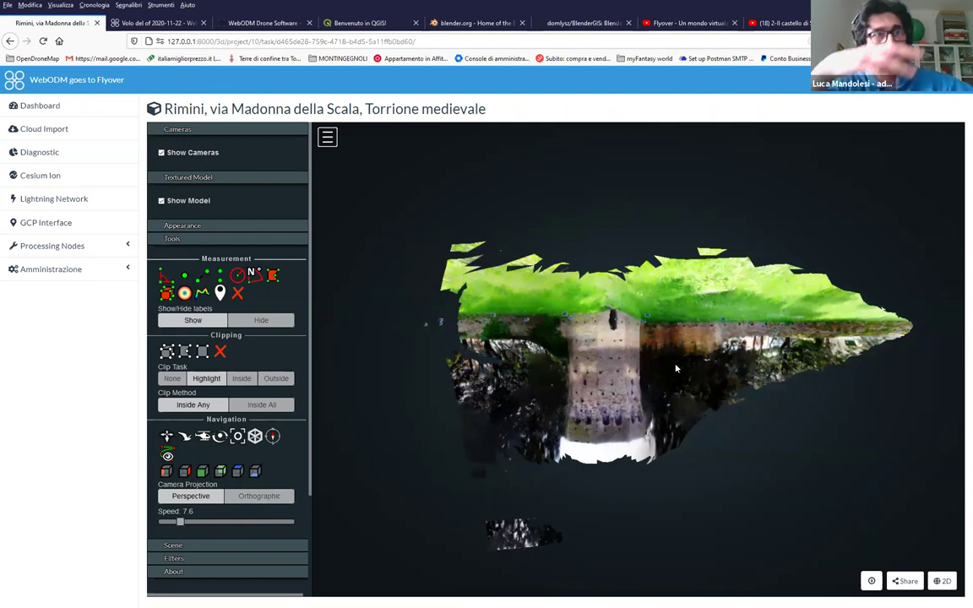
{"action": "scroll", "coordinate": [625, 355], "scroll_direction": "up", "scroll_amount": 4}
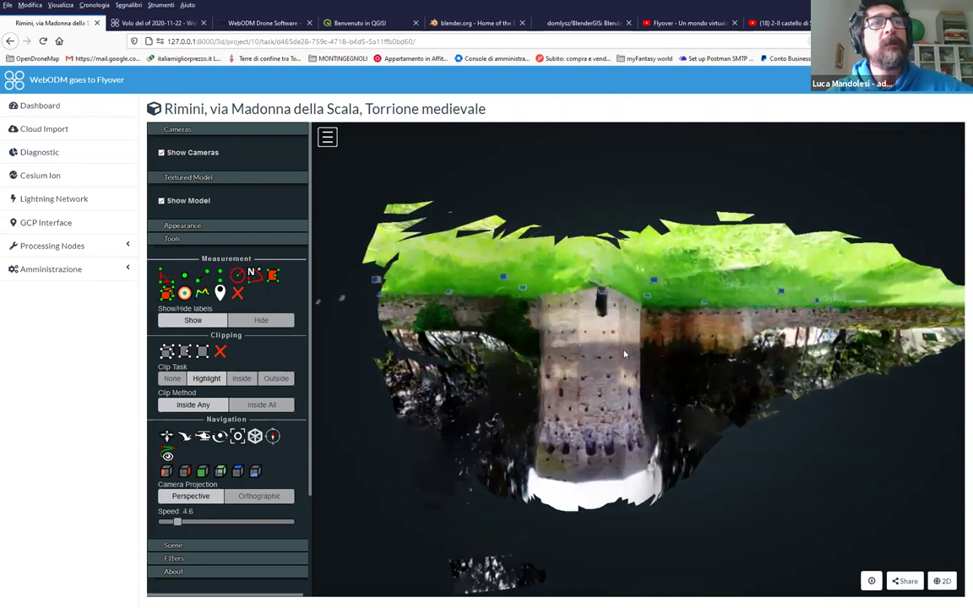
{"action": "scroll", "coordinate": [600, 404], "scroll_direction": "down", "scroll_amount": 5}
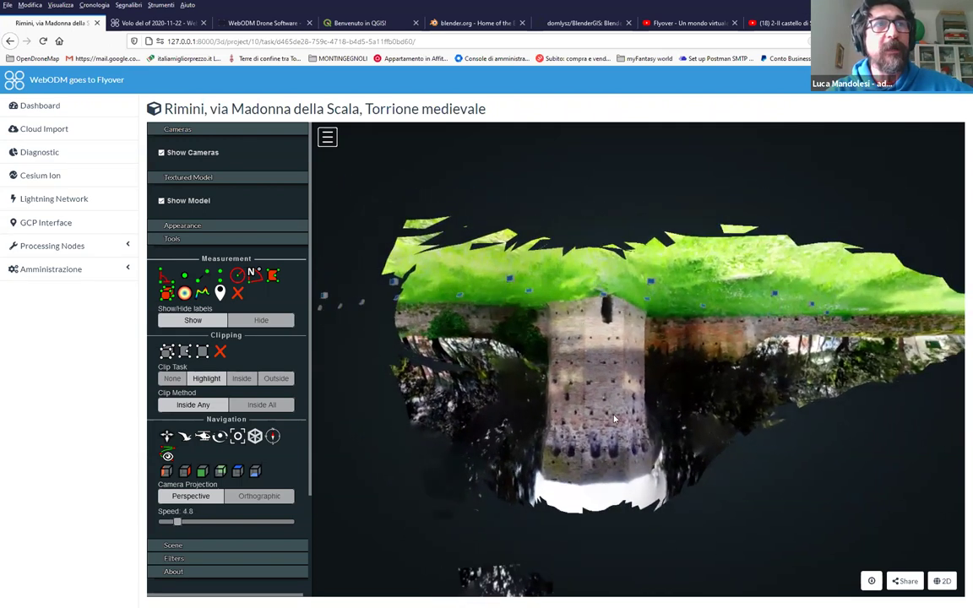
{"action": "mouse_move", "coordinate": [599, 338]}
{"action": "left_mouse_down"}
{"action": "mouse_move", "coordinate": [623, 344]}
{"action": "mouse_move", "coordinate": [632, 335]}
{"action": "left_mouse_up"}
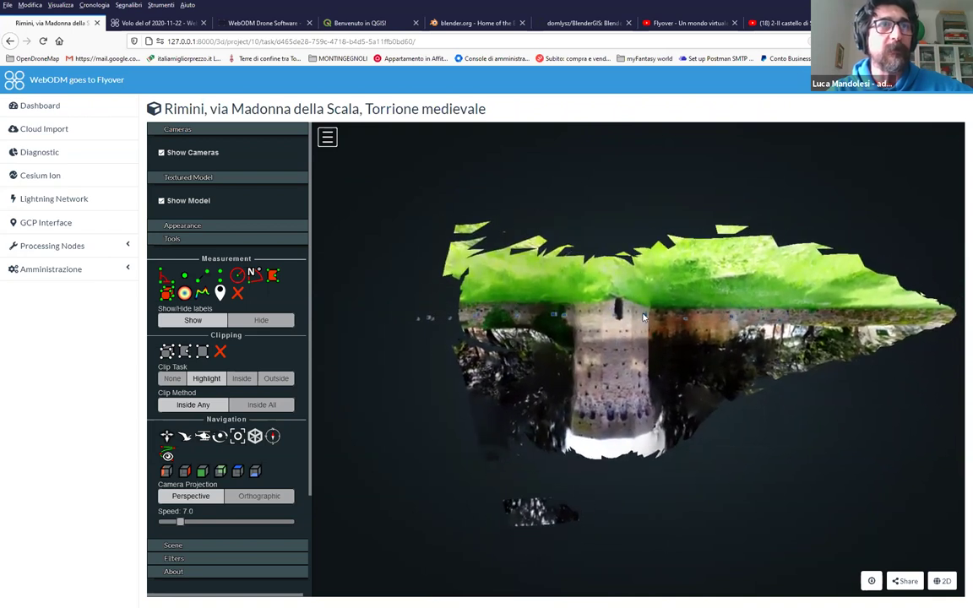
Preview the drone photos from two camera positions, close the photo panel, and zoom the model
{"action": "left_click", "coordinate": [644, 318]}
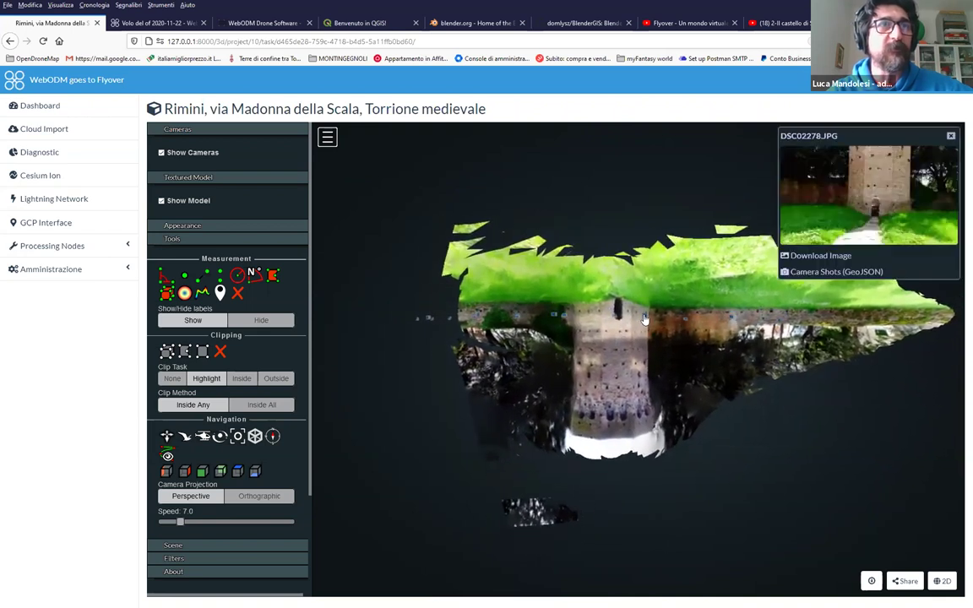
{"action": "left_click", "coordinate": [686, 322]}
{"action": "left_click", "coordinate": [952, 136]}
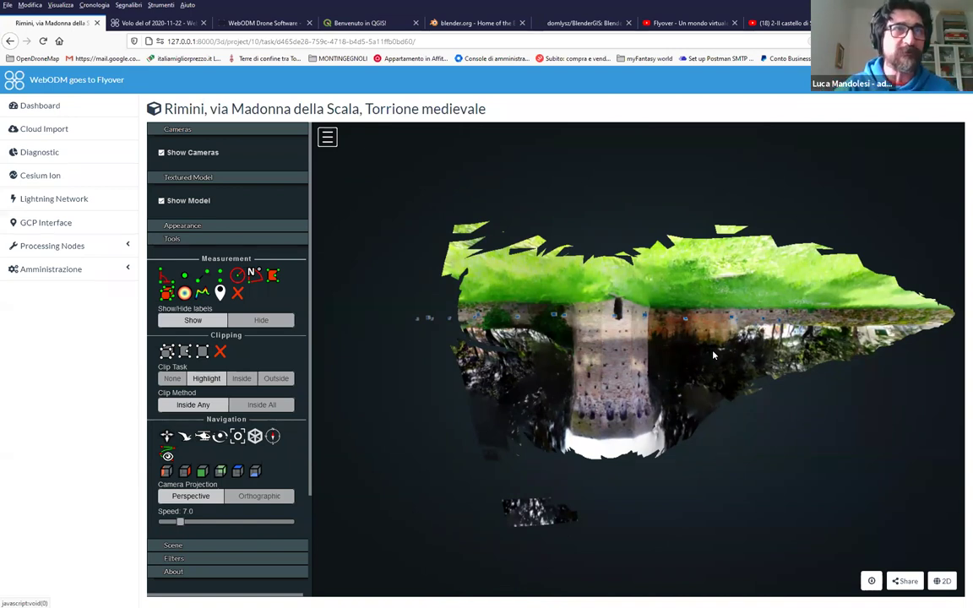
{"action": "scroll", "coordinate": [712, 346], "scroll_direction": "up", "scroll_amount": 3}
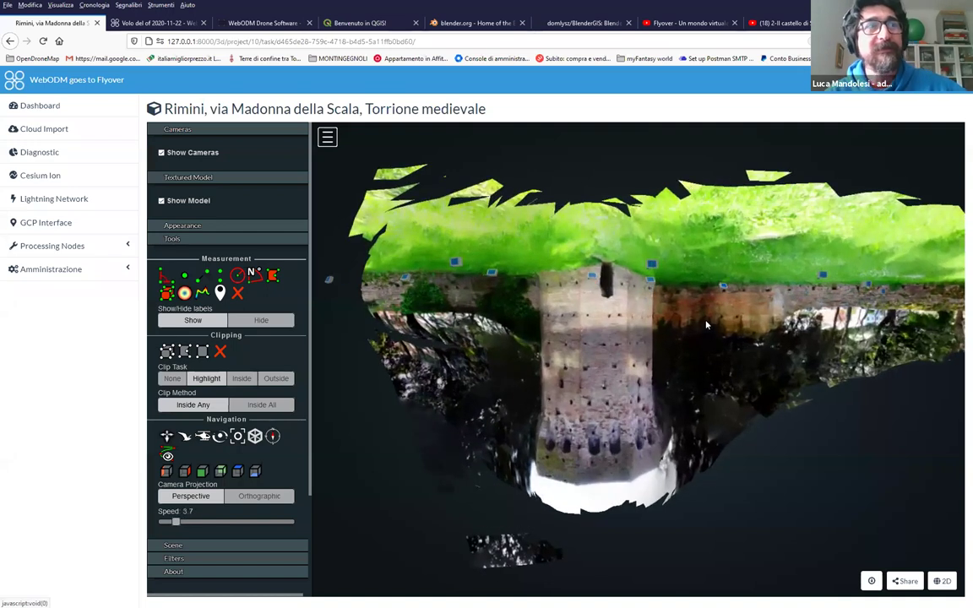
{"action": "scroll", "coordinate": [706, 325], "scroll_direction": "down", "scroll_amount": 1}
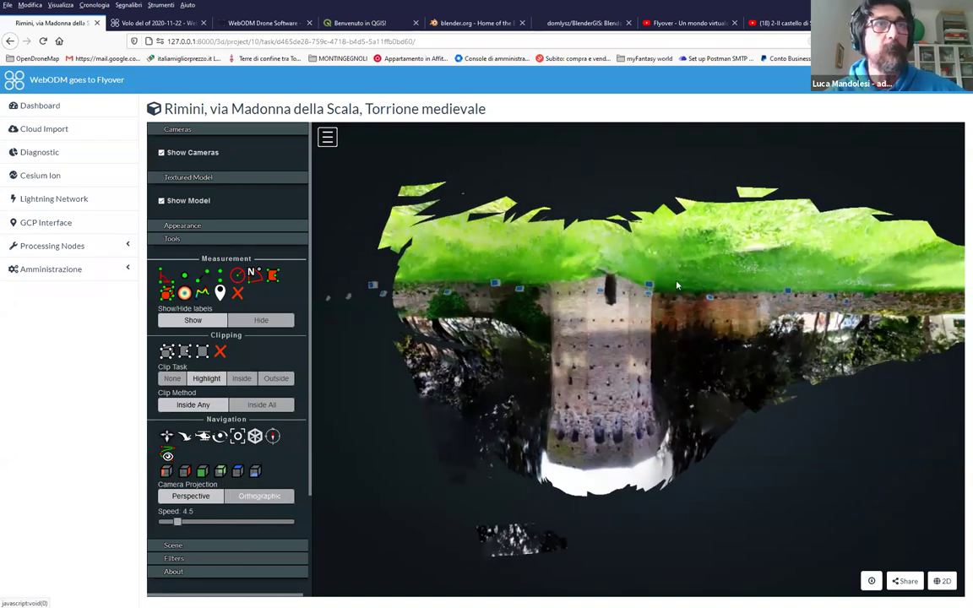
{"action": "scroll", "coordinate": [677, 285], "scroll_direction": "up", "scroll_amount": 1}
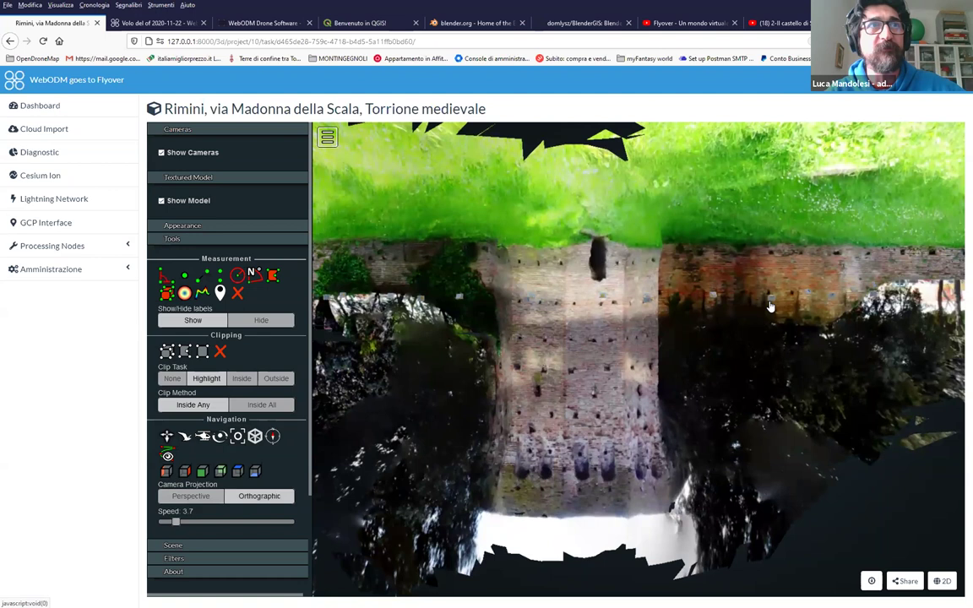
{"action": "scroll", "coordinate": [771, 307], "scroll_direction": "down", "scroll_amount": 4}
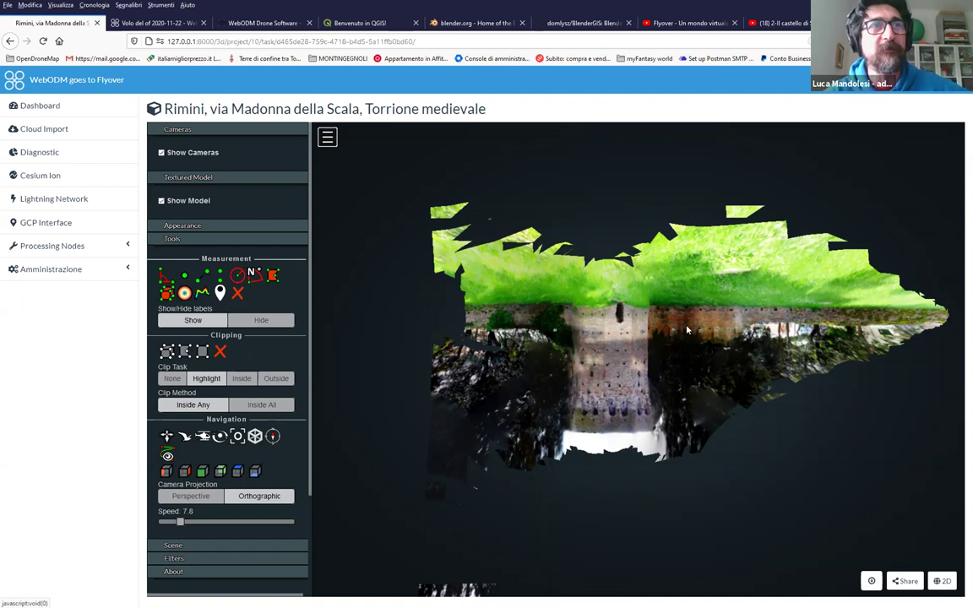
{"action": "scroll", "coordinate": [722, 227], "scroll_direction": "up", "scroll_amount": 2}
{"action": "scroll", "coordinate": [652, 240], "scroll_direction": "down", "scroll_amount": 2}
{"action": "left_click_drag", "start_coordinate": [652, 240], "coordinate": [620, 389]}
{"action": "scroll", "coordinate": [654, 158], "scroll_direction": "down", "scroll_amount": 3}
{"action": "scroll", "coordinate": [621, 389], "scroll_direction": "up", "scroll_amount": 10}
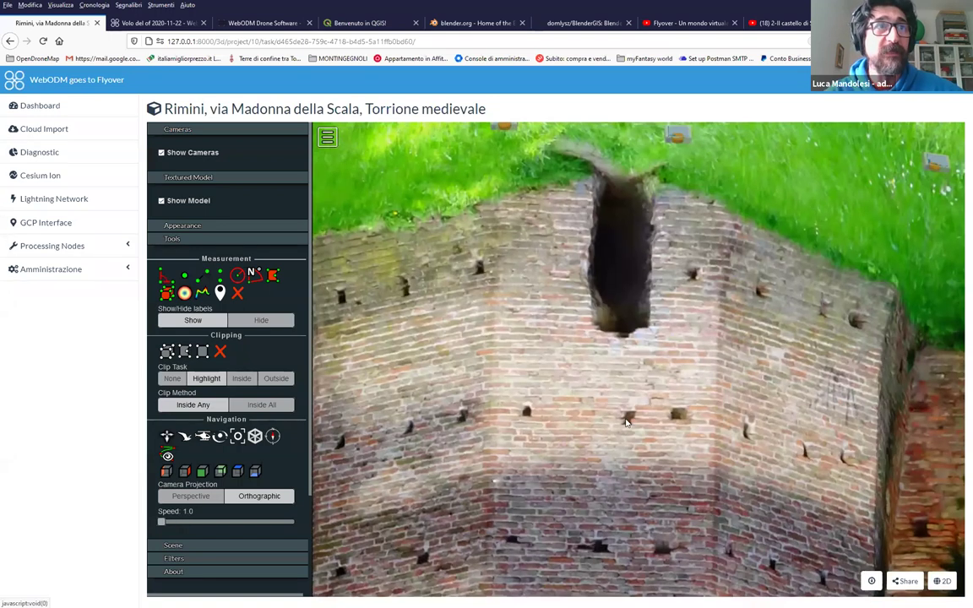
{"action": "scroll", "coordinate": [645, 283], "scroll_direction": "down", "scroll_amount": 2}
{"action": "scroll", "coordinate": [651, 293], "scroll_direction": "up", "scroll_amount": 3}
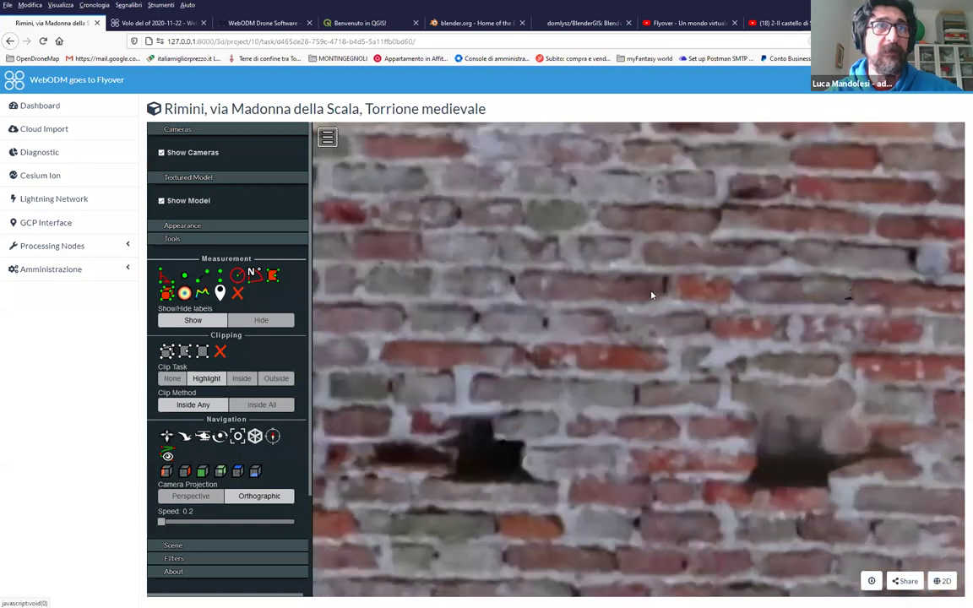
{"action": "scroll", "coordinate": [652, 297], "scroll_direction": "down", "scroll_amount": 2}
{"action": "scroll", "coordinate": [655, 298], "scroll_direction": "down", "scroll_amount": 2}
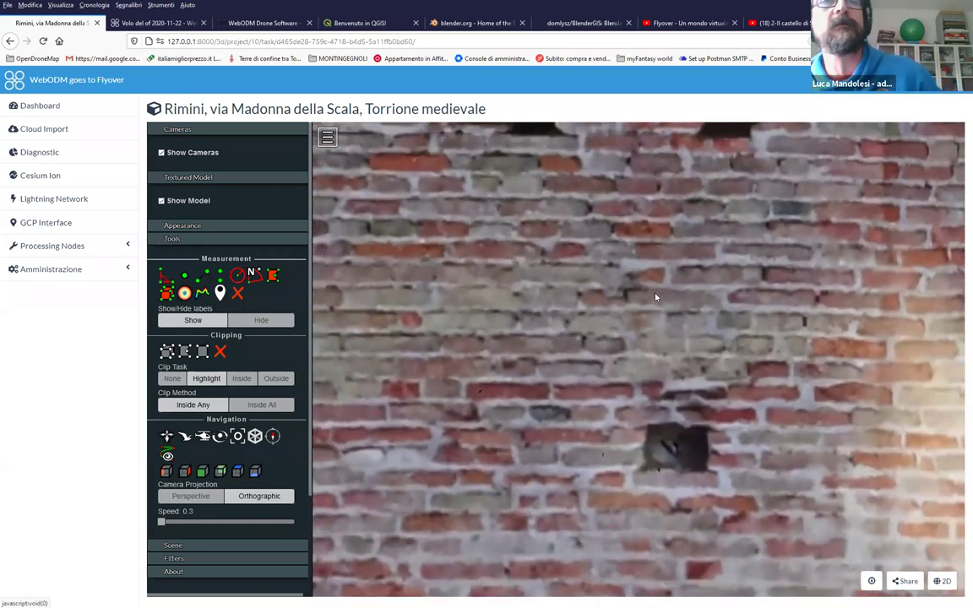
{"action": "scroll", "coordinate": [657, 297], "scroll_direction": "down", "scroll_amount": 1}
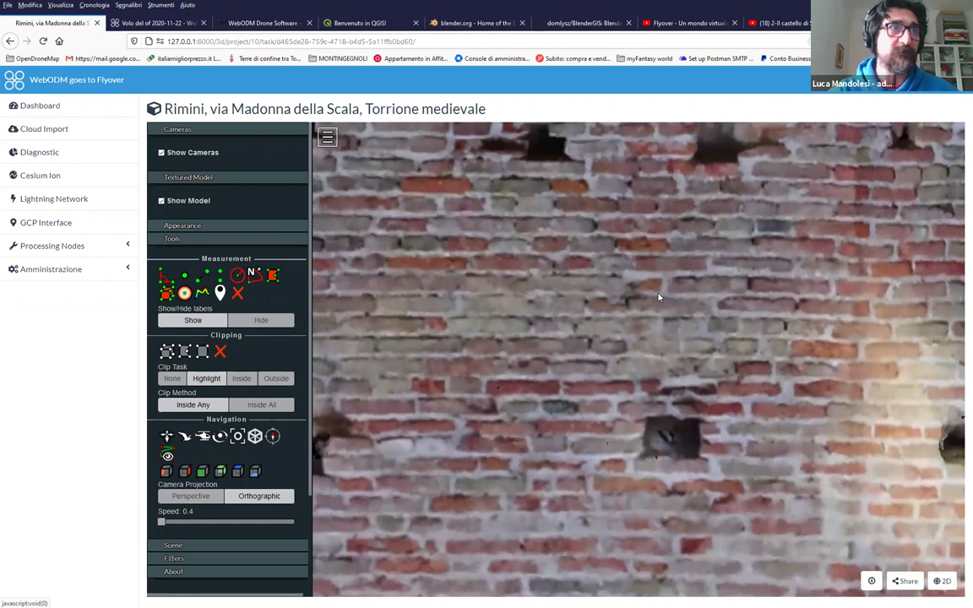
{"action": "scroll", "coordinate": [661, 297], "scroll_direction": "down", "scroll_amount": 1}
{"action": "scroll", "coordinate": [643, 300], "scroll_direction": "down", "scroll_amount": 2}
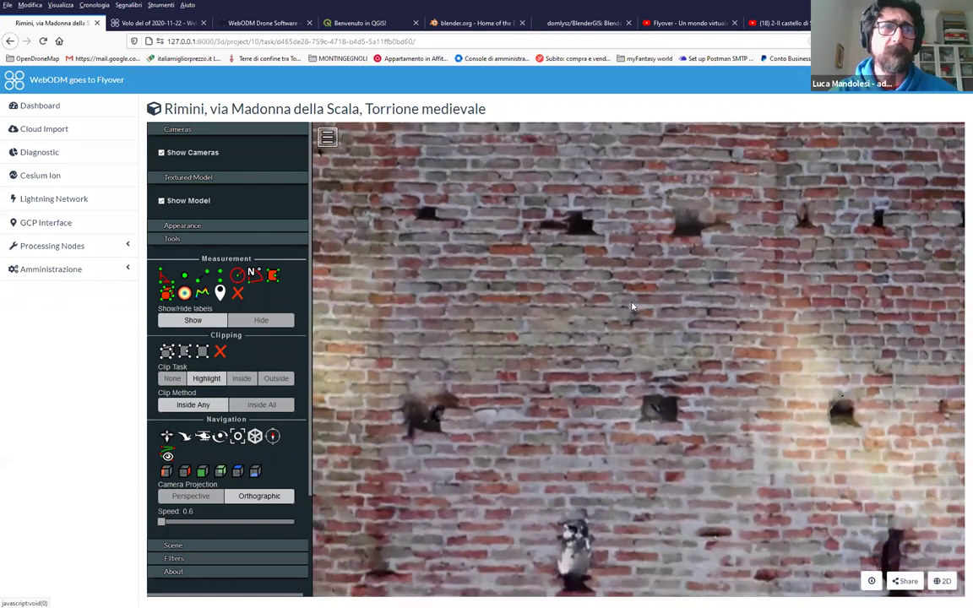
{"action": "scroll", "coordinate": [663, 314], "scroll_direction": "down", "scroll_amount": 3}
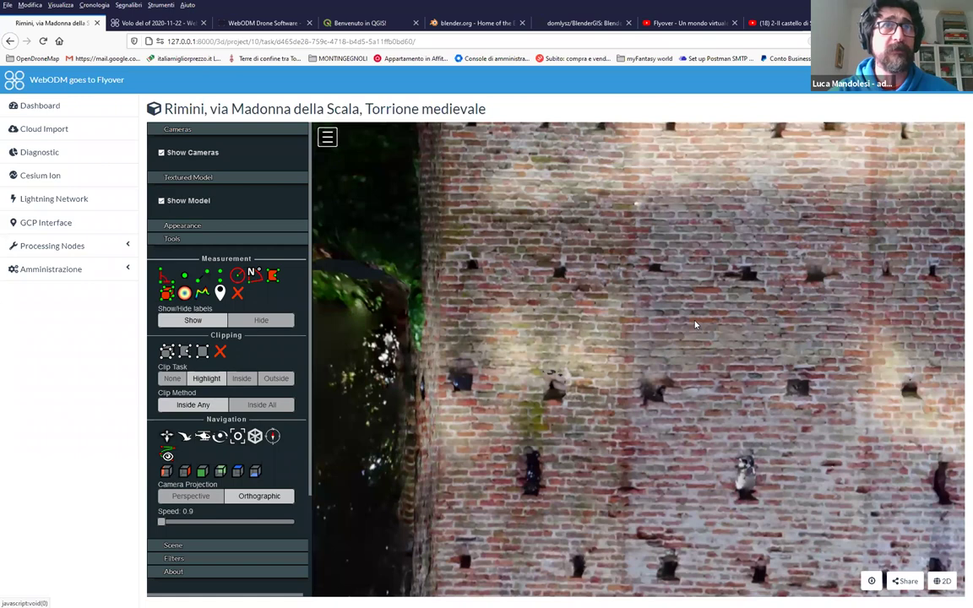
{"action": "scroll", "coordinate": [695, 325], "scroll_direction": "down", "scroll_amount": 2}
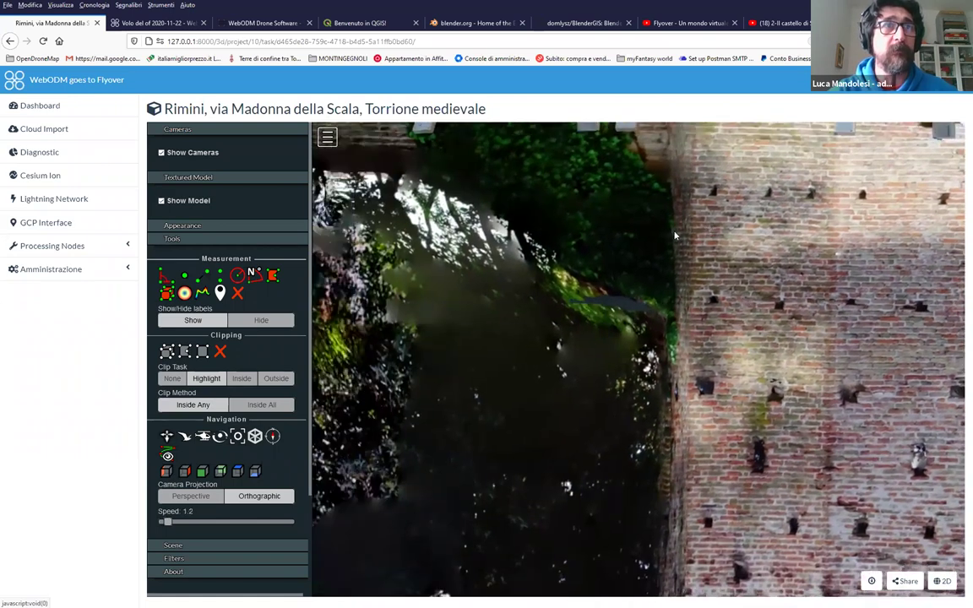
{"action": "scroll", "coordinate": [719, 324], "scroll_direction": "down", "scroll_amount": 2}
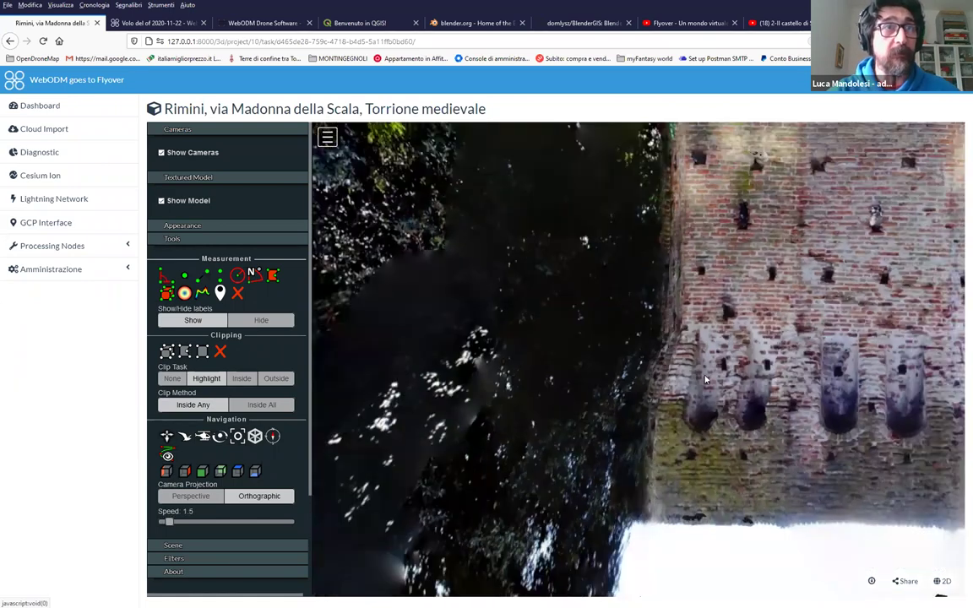
{"action": "left_click_drag", "start_coordinate": [706, 379], "coordinate": [637, 326]}
{"action": "scroll", "coordinate": [713, 244], "scroll_direction": "down", "scroll_amount": 2}
{"action": "scroll", "coordinate": [709, 296], "scroll_direction": "up", "scroll_amount": 3}
{"action": "scroll", "coordinate": [675, 346], "scroll_direction": "up", "scroll_amount": 2}
{"action": "scroll", "coordinate": [582, 405], "scroll_direction": "down", "scroll_amount": 1}
{"action": "scroll", "coordinate": [583, 405], "scroll_direction": "down", "scroll_amount": 2}
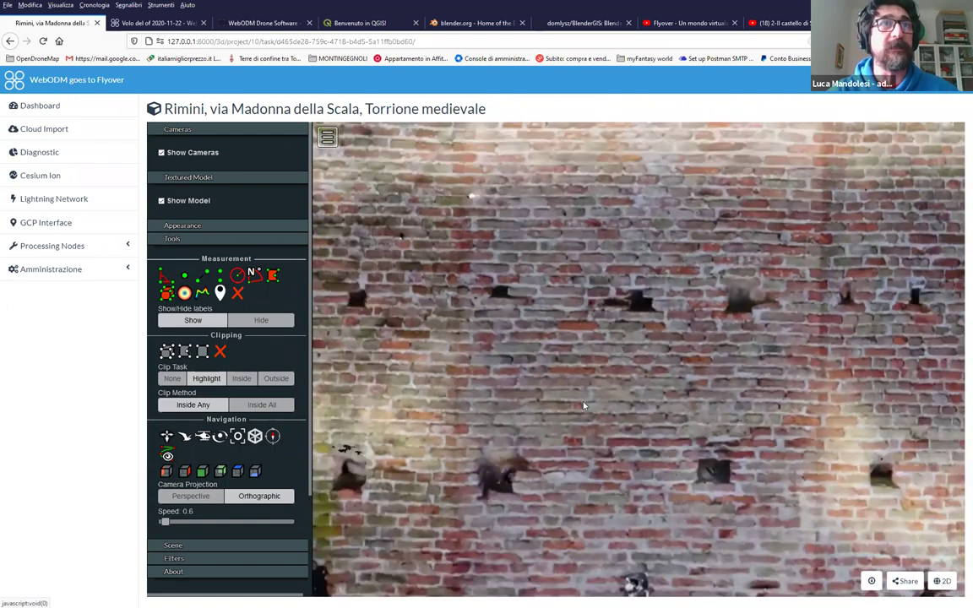
{"action": "scroll", "coordinate": [583, 406], "scroll_direction": "down", "scroll_amount": 5}
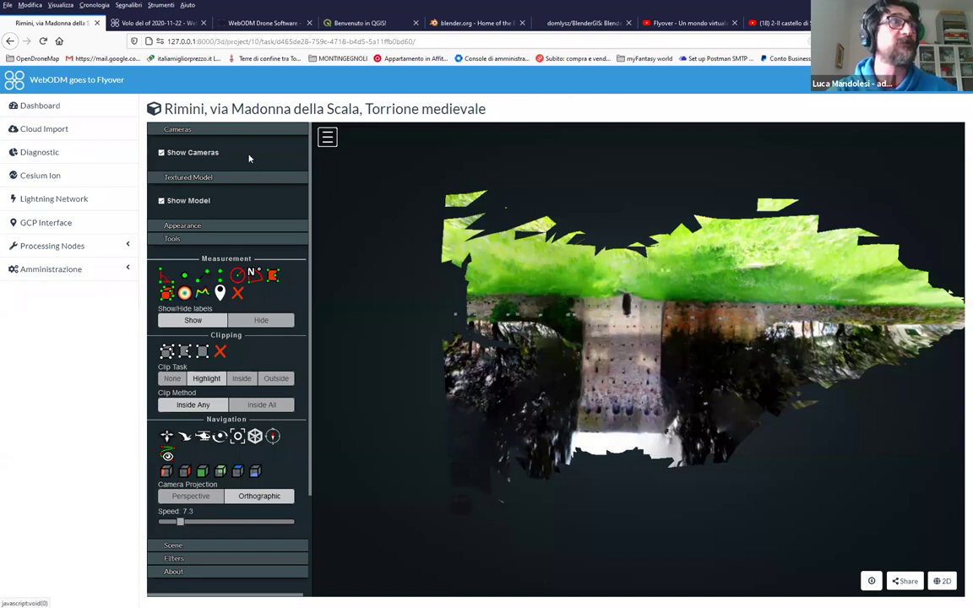
Bring up the Volo del of 2020-11-22 point cloud with camera positions shown, orbited low
{"action": "key", "text": "ctrl+Tab"}
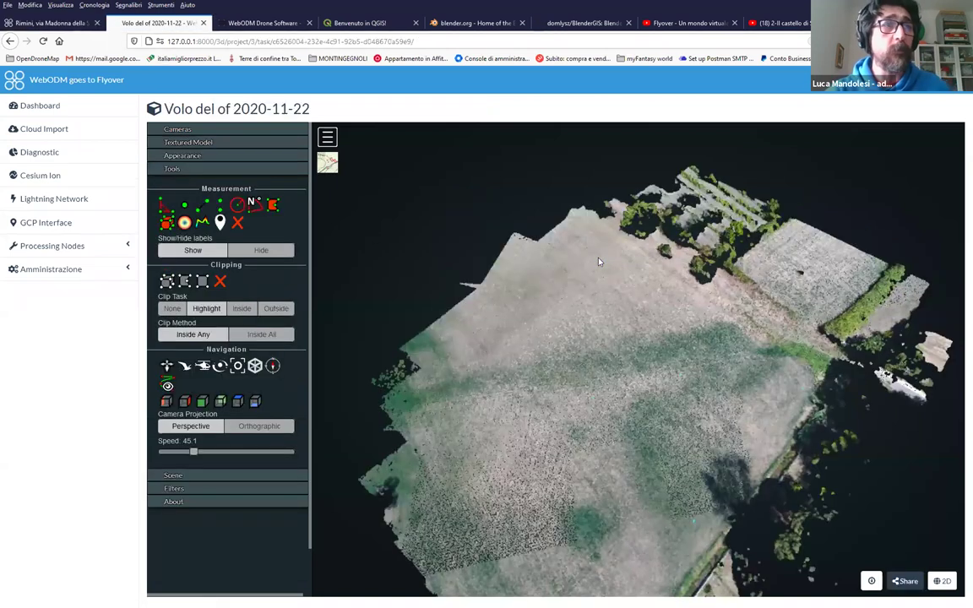
{"action": "scroll", "coordinate": [599, 262], "scroll_direction": "down", "scroll_amount": 5}
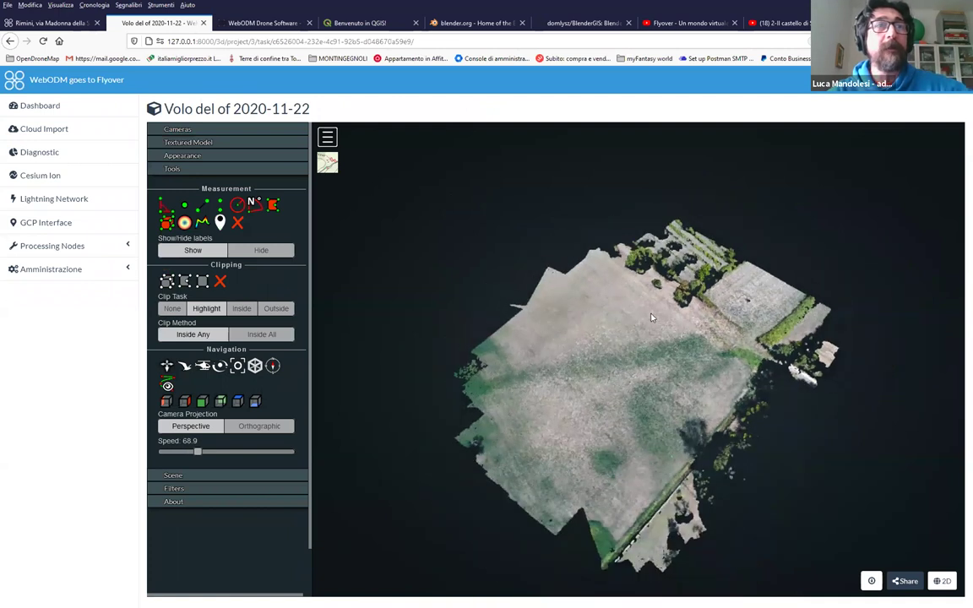
{"action": "left_click_drag", "start_coordinate": [734, 277], "coordinate": [760, 253]}
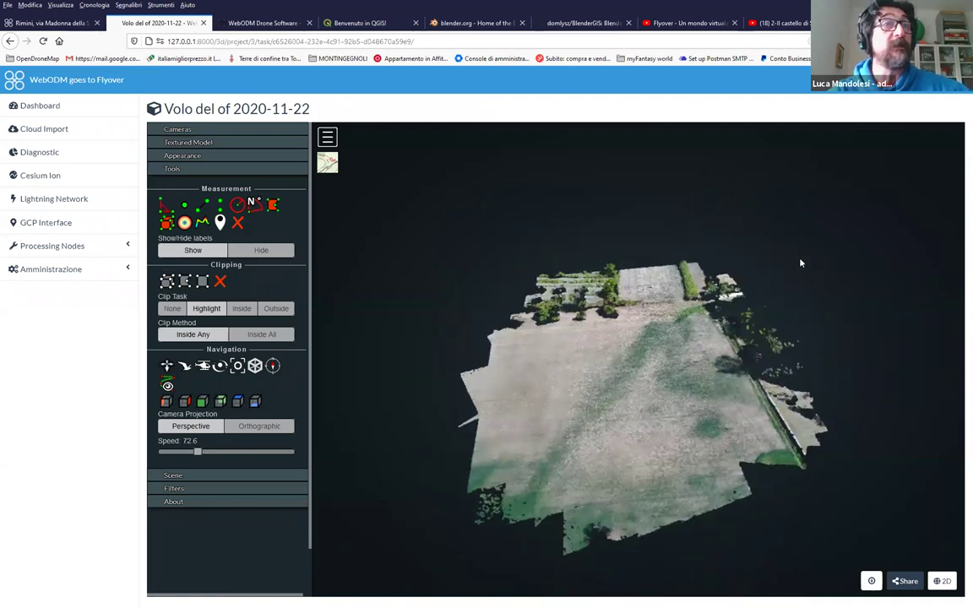
{"action": "left_click", "coordinate": [191, 130]}
{"action": "left_click", "coordinate": [161, 152]}
{"action": "scroll", "coordinate": [753, 321], "scroll_direction": "up", "scroll_amount": 3}
{"action": "left_click_drag", "start_coordinate": [752, 322], "coordinate": [710, 467]}
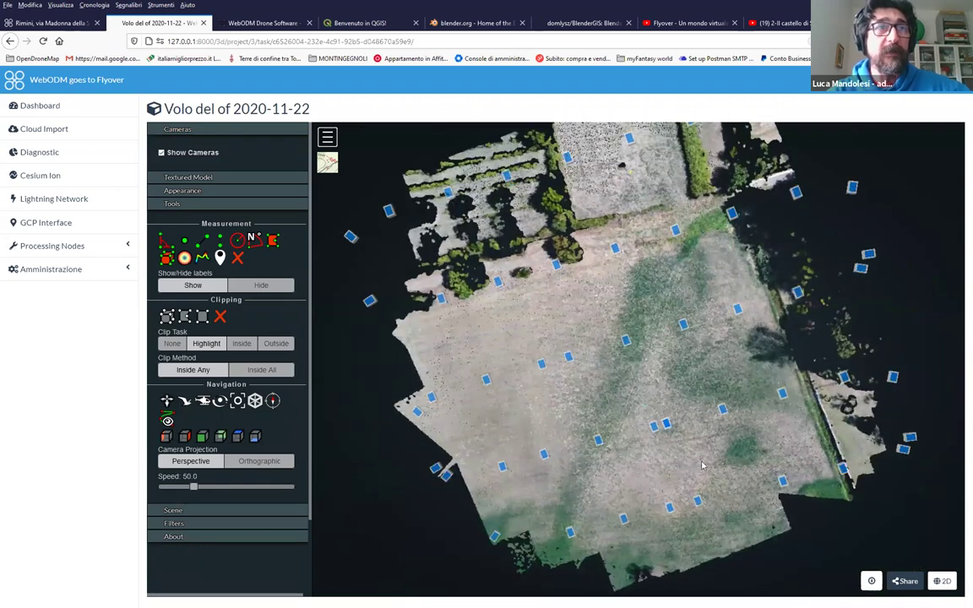
Zoom close into the field's point cloud, zoom back out, and tilt to an oblique view
{"action": "scroll", "coordinate": [662, 267], "scroll_direction": "up", "scroll_amount": 5}
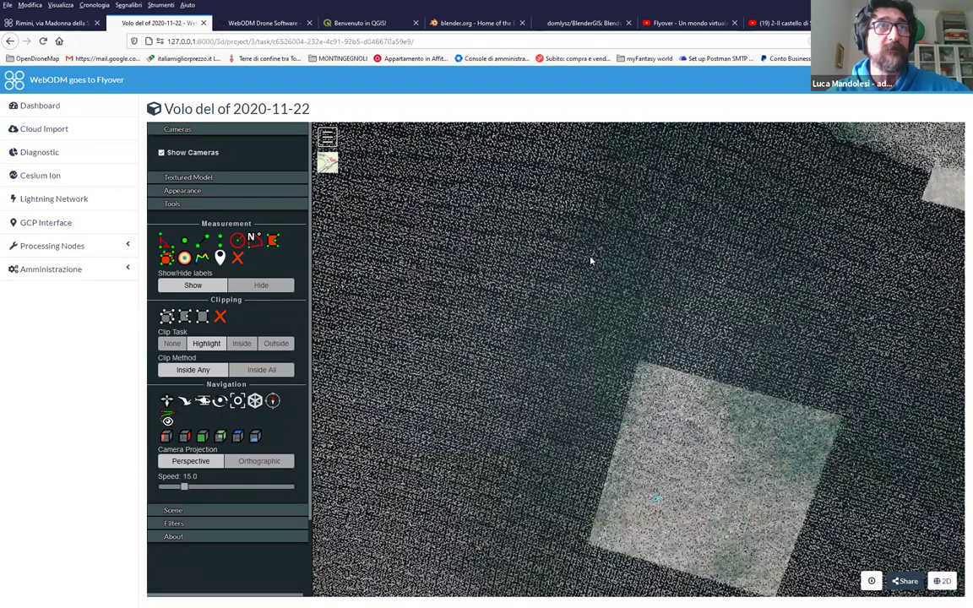
{"action": "scroll", "coordinate": [603, 285], "scroll_direction": "up", "scroll_amount": 1}
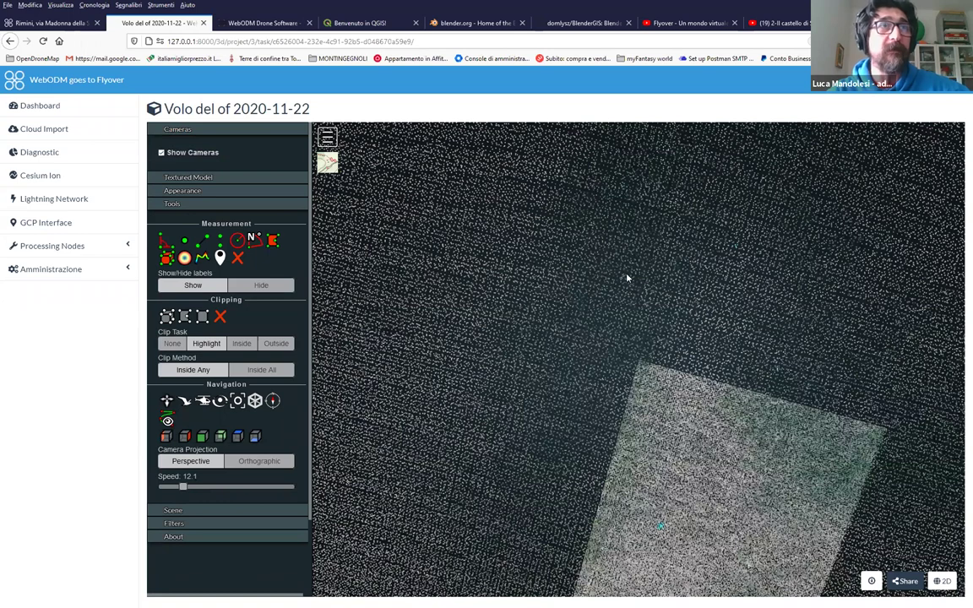
{"action": "scroll", "coordinate": [581, 299], "scroll_direction": "up", "scroll_amount": 1}
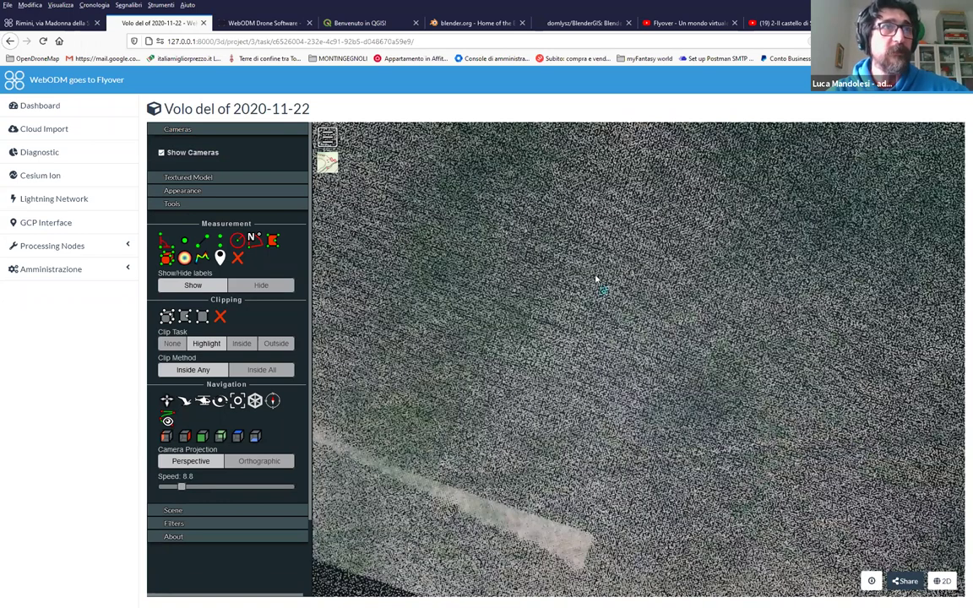
{"action": "scroll", "coordinate": [591, 283], "scroll_direction": "up", "scroll_amount": 2}
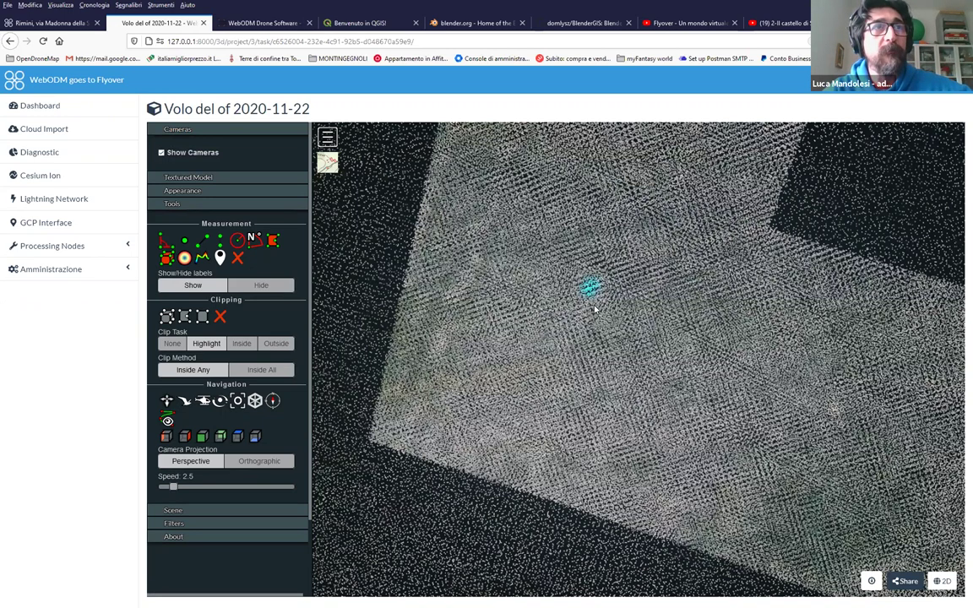
{"action": "scroll", "coordinate": [594, 310], "scroll_direction": "down", "scroll_amount": 1}
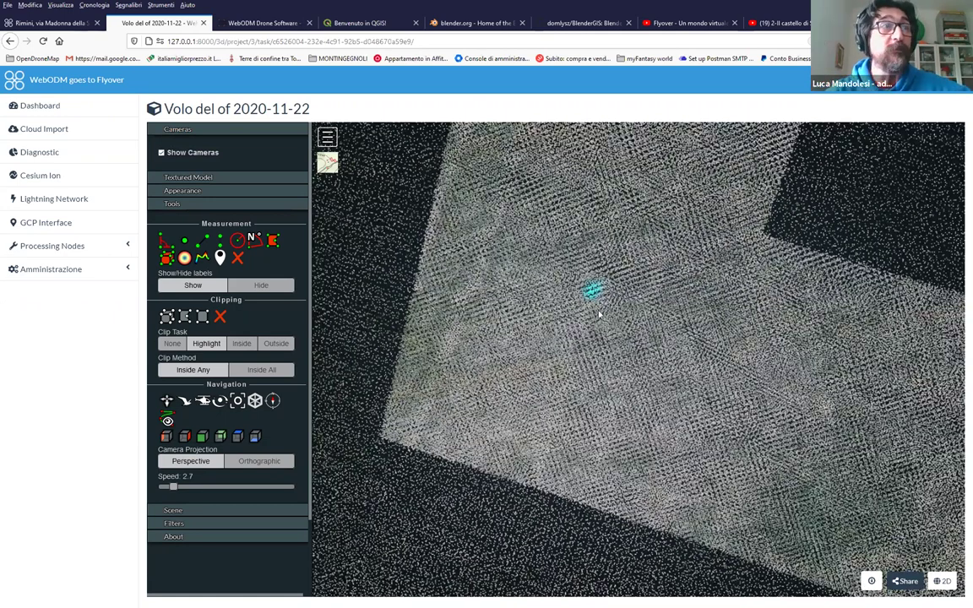
{"action": "scroll", "coordinate": [603, 313], "scroll_direction": "down", "scroll_amount": 1}
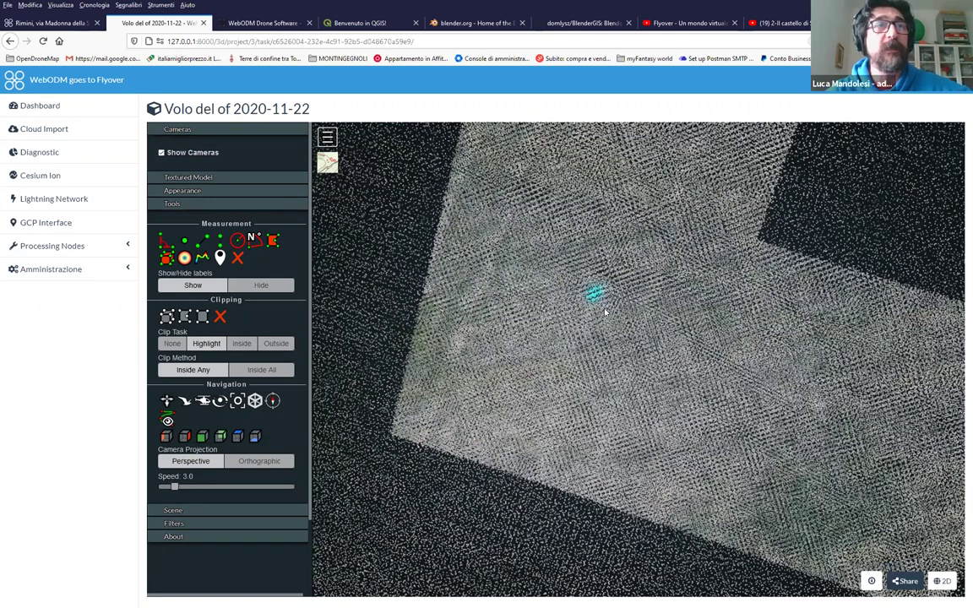
{"action": "scroll", "coordinate": [736, 387], "scroll_direction": "down", "scroll_amount": 5}
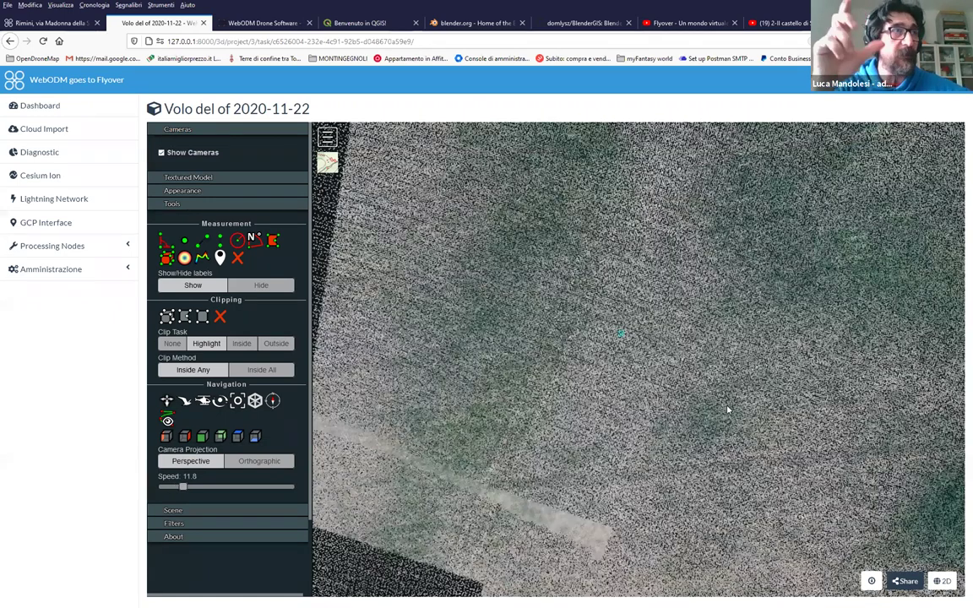
{"action": "scroll", "coordinate": [728, 411], "scroll_direction": "down", "scroll_amount": 6}
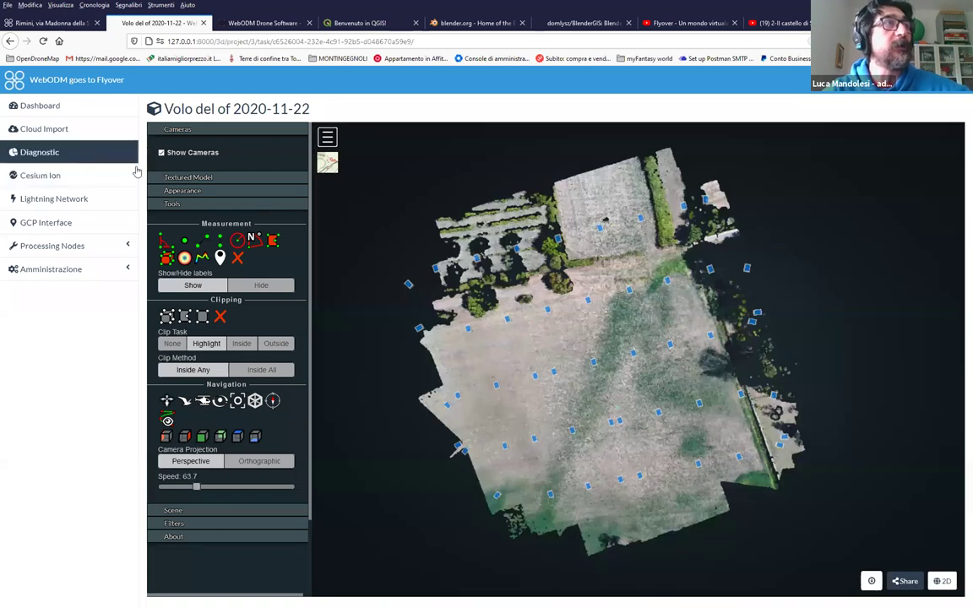
{"action": "left_click_drag", "start_coordinate": [693, 404], "coordinate": [947, 550]}
Switch the Volo del task to its 2D map and display the Surface Model elevation layer
{"action": "left_click", "coordinate": [941, 581]}
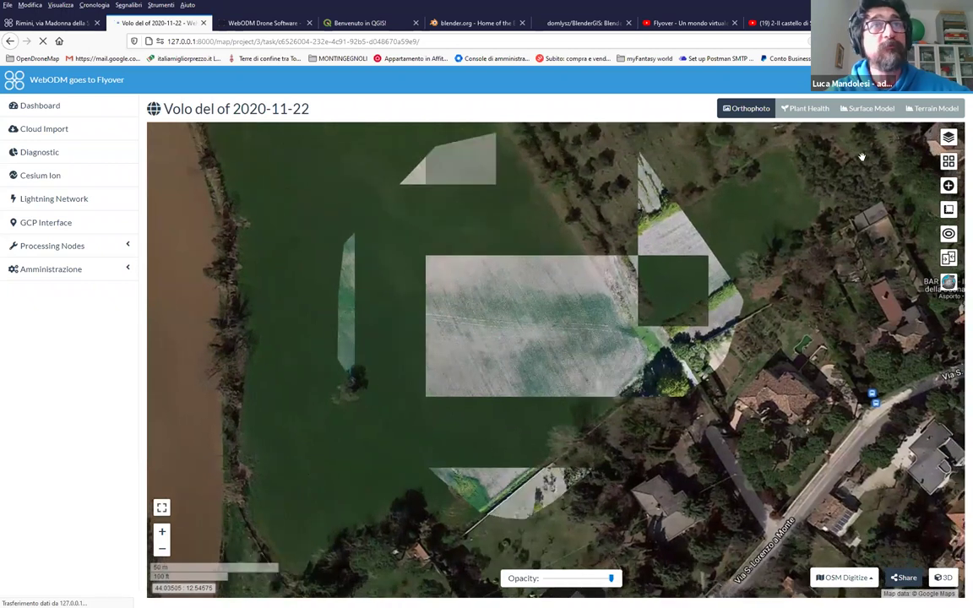
{"action": "right_click", "coordinate": [723, 321]}
{"action": "left_click", "coordinate": [884, 108]}
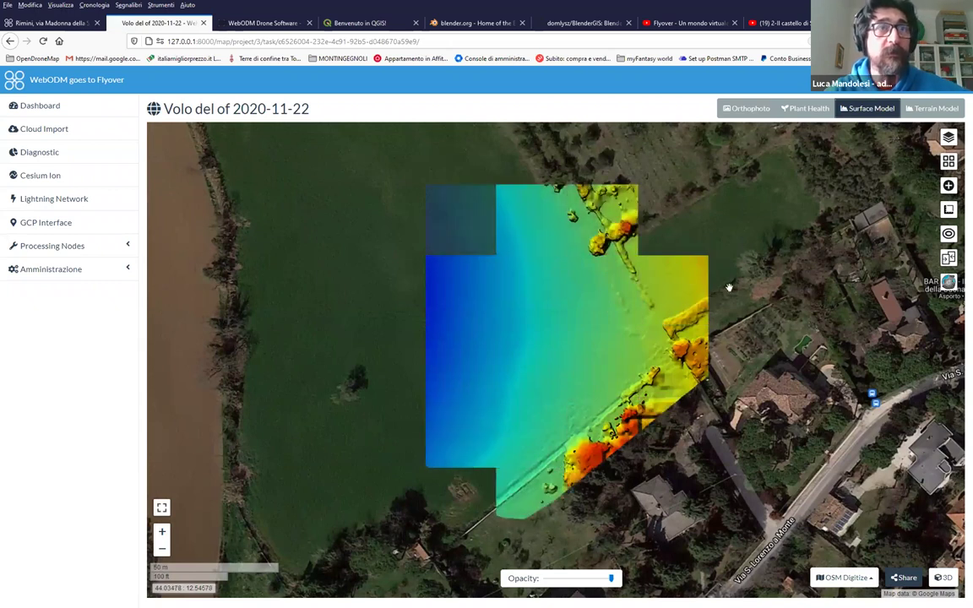
Swap the overlay to the Terrain Model and check the task's info popup on the map
{"action": "left_click", "coordinate": [923, 111]}
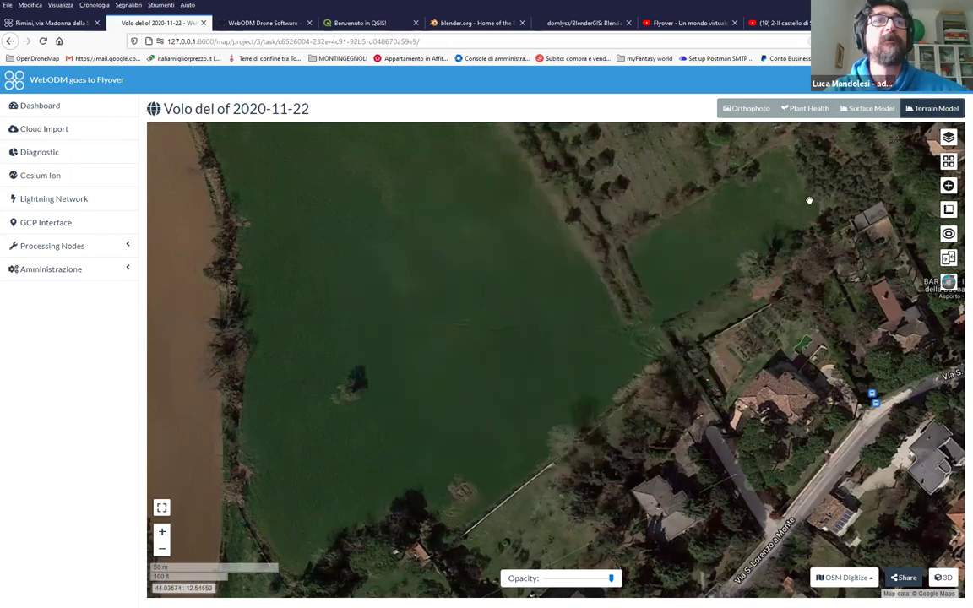
{"action": "scroll", "coordinate": [595, 306], "scroll_direction": "down", "scroll_amount": 2}
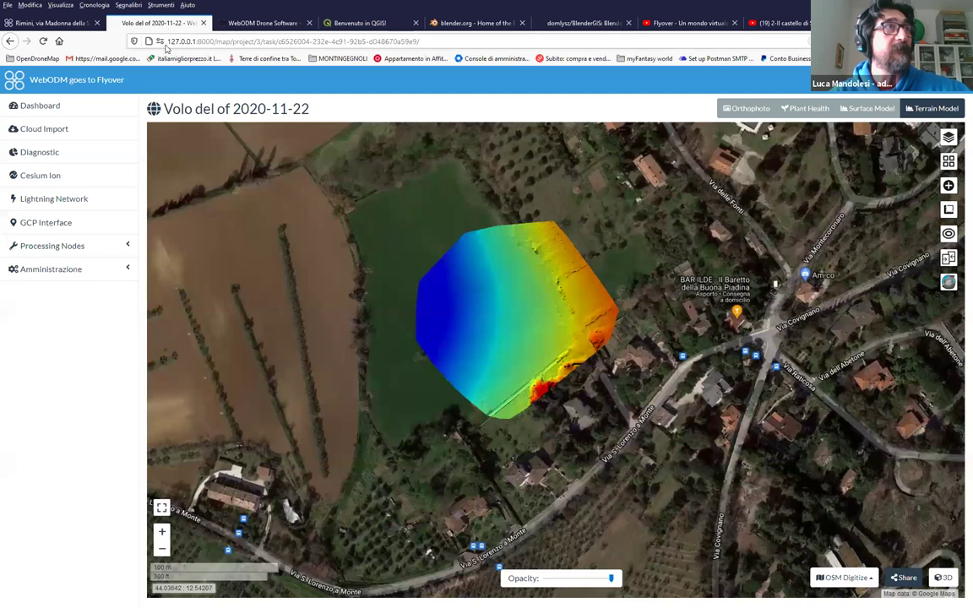
{"action": "left_click", "coordinate": [168, 41]}
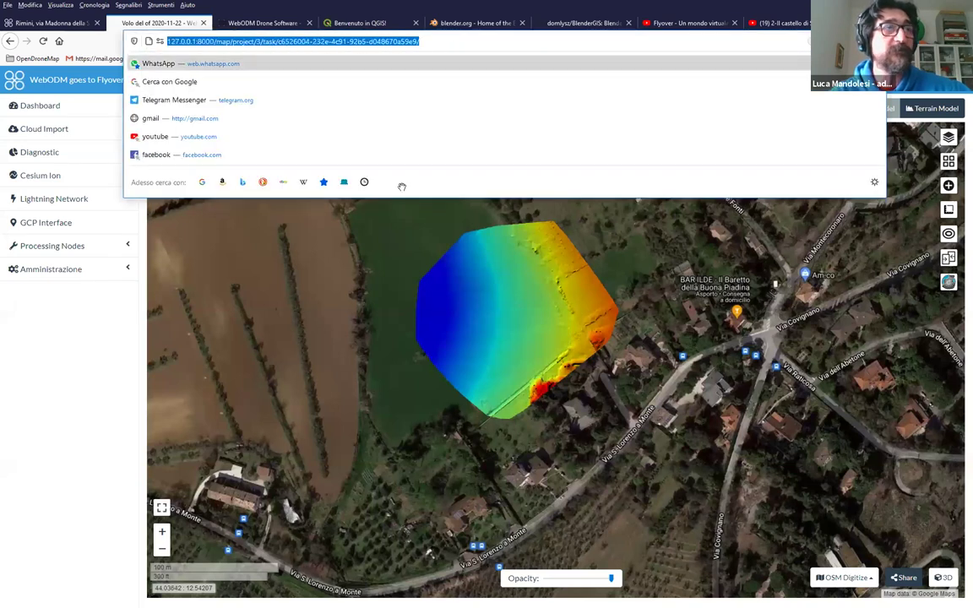
{"action": "left_click", "coordinate": [537, 309]}
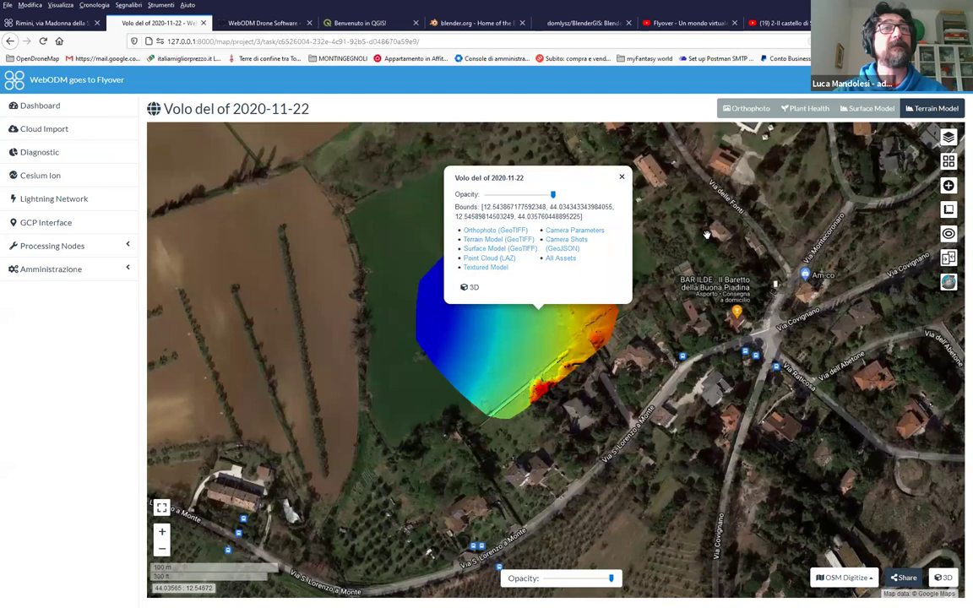
{"action": "left_click", "coordinate": [706, 235]}
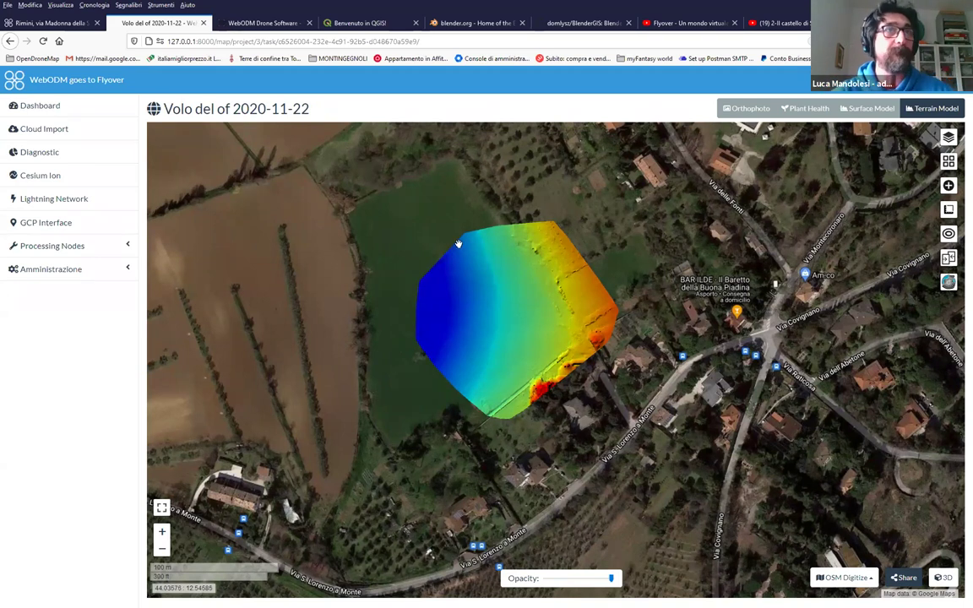
Pan and zoom the terrain model map toward the nearby village streets
{"action": "left_click_drag", "start_coordinate": [646, 239], "coordinate": [609, 226]}
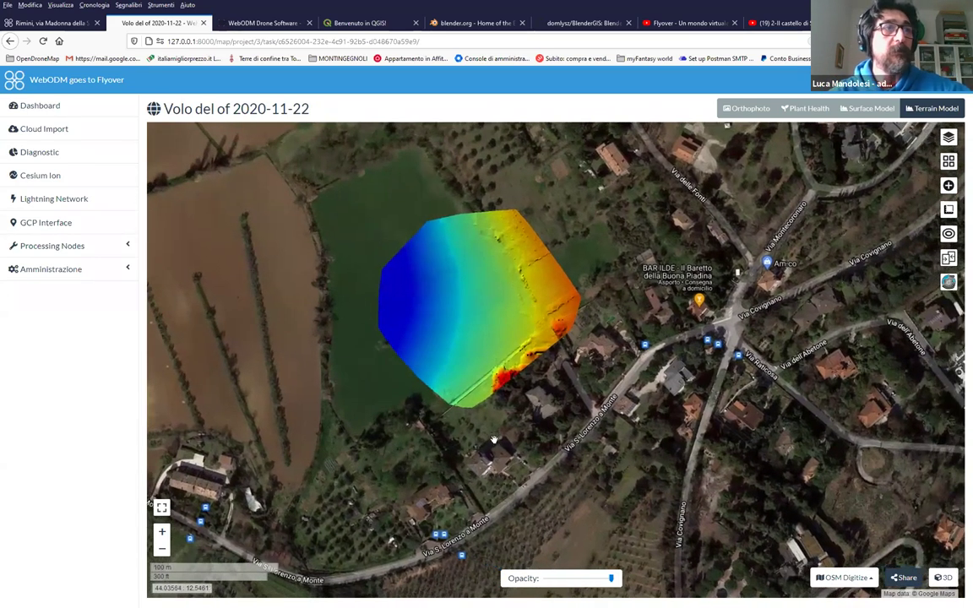
{"action": "scroll", "coordinate": [473, 437], "scroll_direction": "up", "scroll_amount": 1}
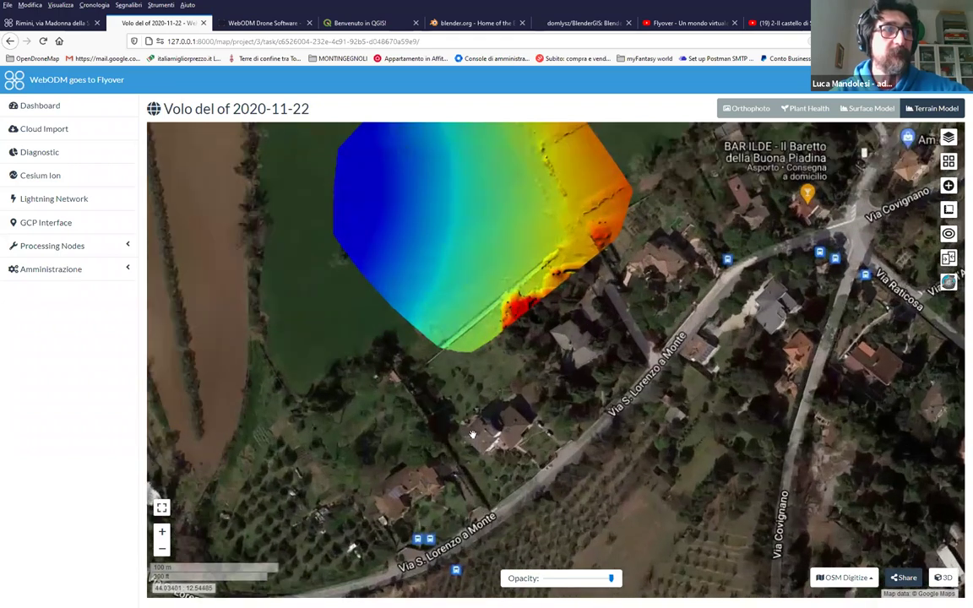
{"action": "scroll", "coordinate": [473, 435], "scroll_direction": "up", "scroll_amount": 1}
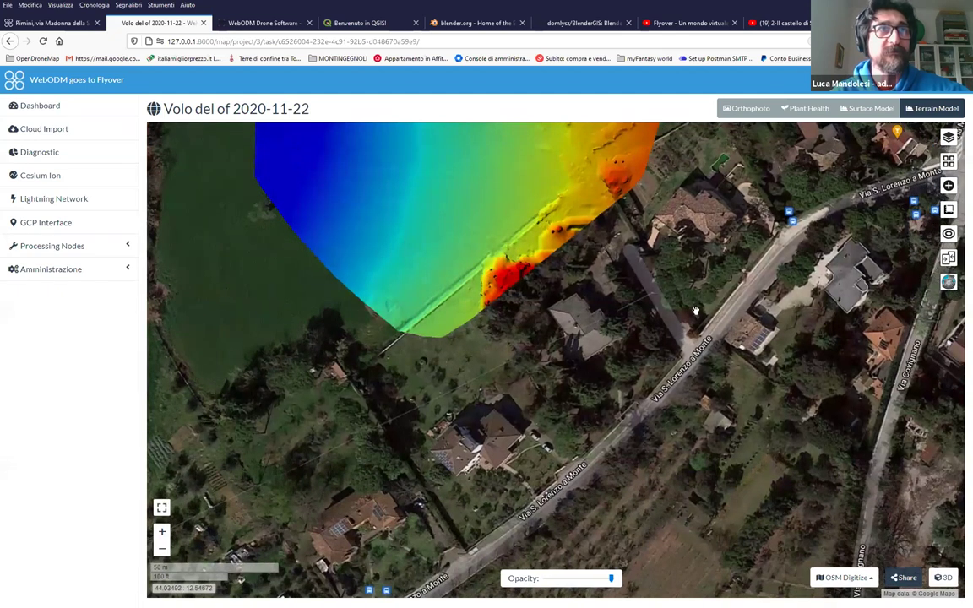
{"action": "left_click_drag", "start_coordinate": [827, 178], "coordinate": [549, 345]}
{"action": "scroll", "coordinate": [583, 279], "scroll_direction": "up", "scroll_amount": 1}
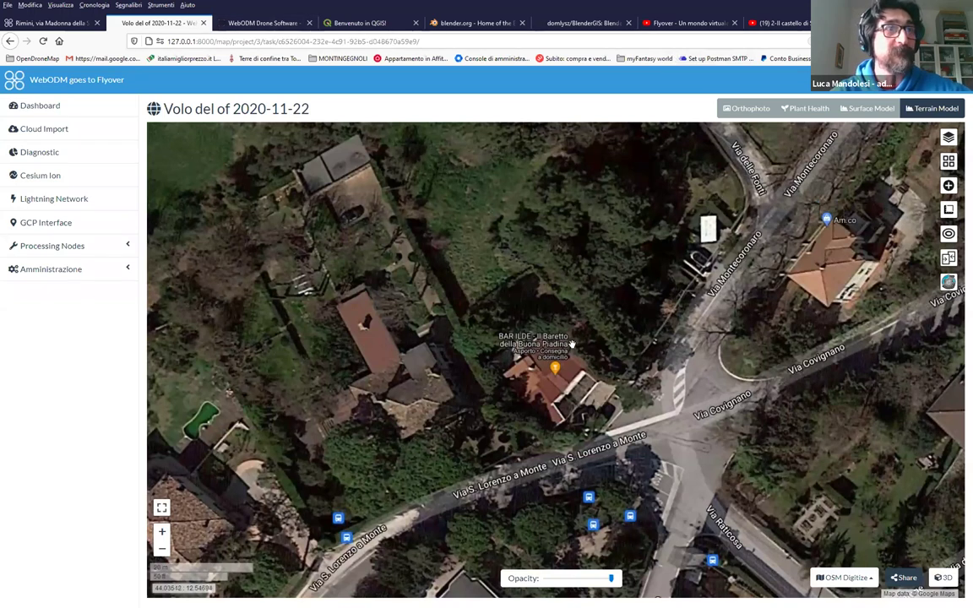
{"action": "scroll", "coordinate": [572, 343], "scroll_direction": "down", "scroll_amount": 1}
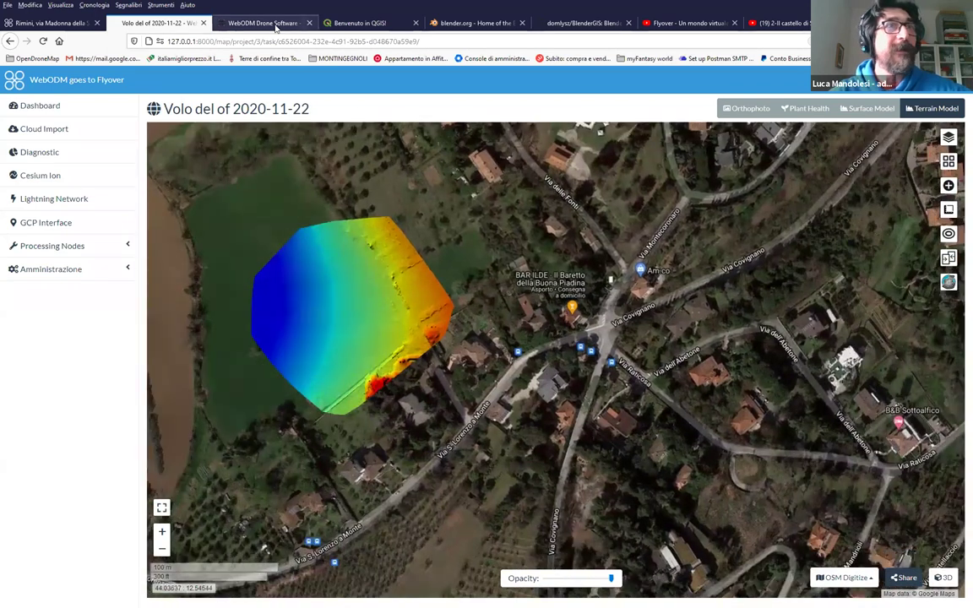
Switch to the OpenDroneMap WebODM page and check its web address
{"action": "left_click", "coordinate": [276, 26]}
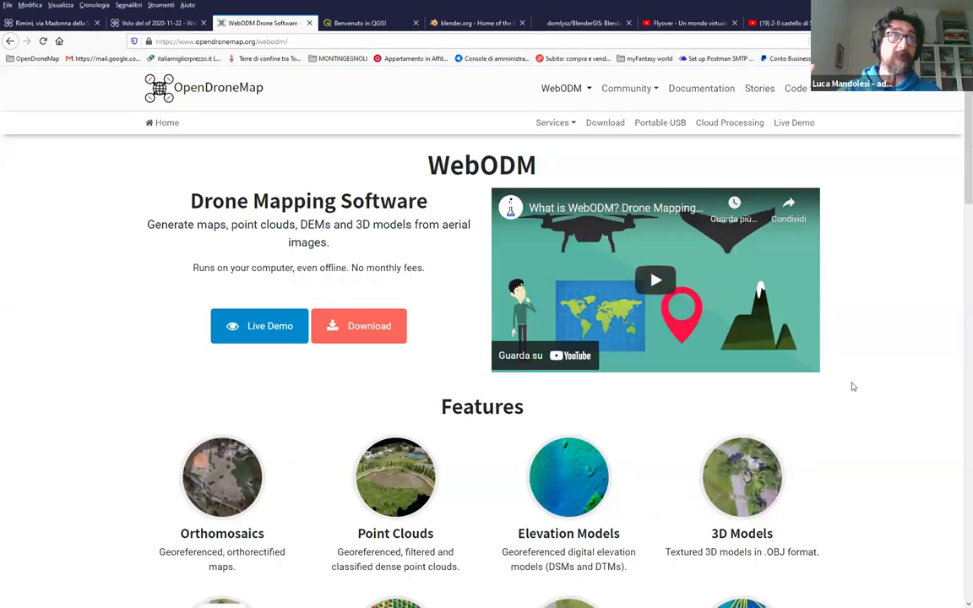
{"action": "left_click", "coordinate": [325, 35]}
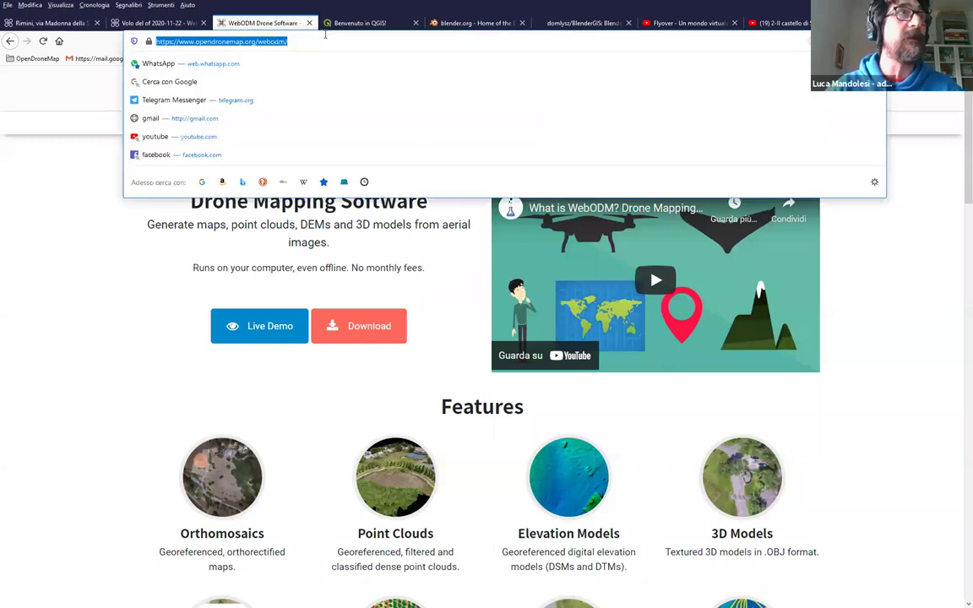
{"action": "left_click", "coordinate": [125, 42]}
{"action": "key", "text": "ctrl+a"}
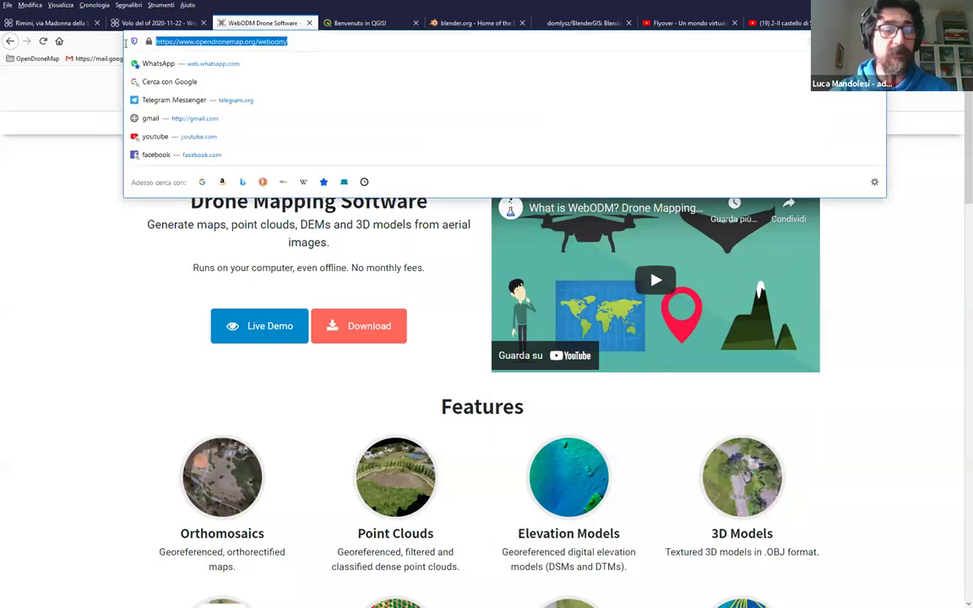
{"action": "key", "text": "End"}
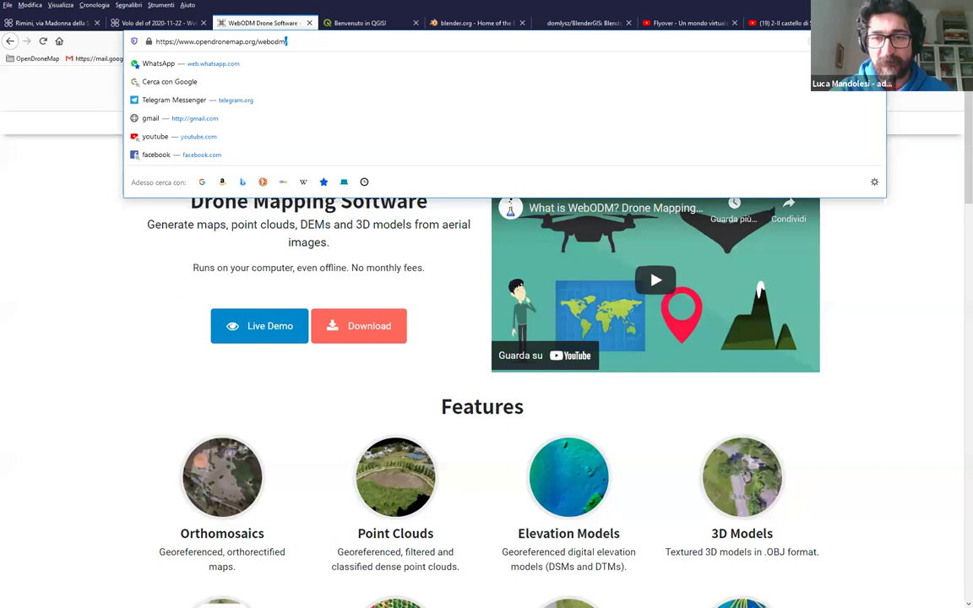
{"action": "key", "text": "Escape"}
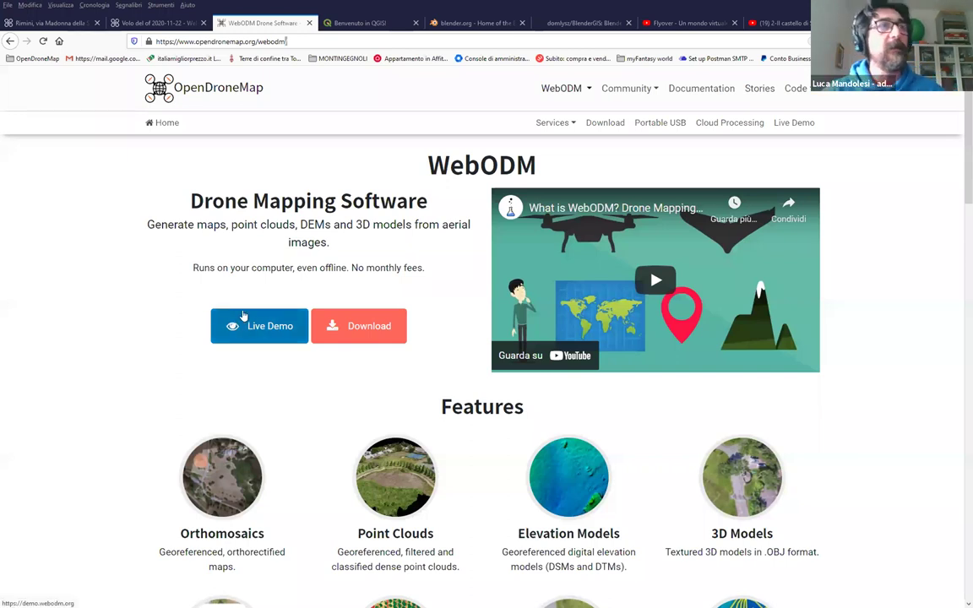
Scroll through the Screenshots and Installer sections, then return to the top of the page
{"action": "scroll", "coordinate": [419, 326], "scroll_direction": "down", "scroll_amount": 3}
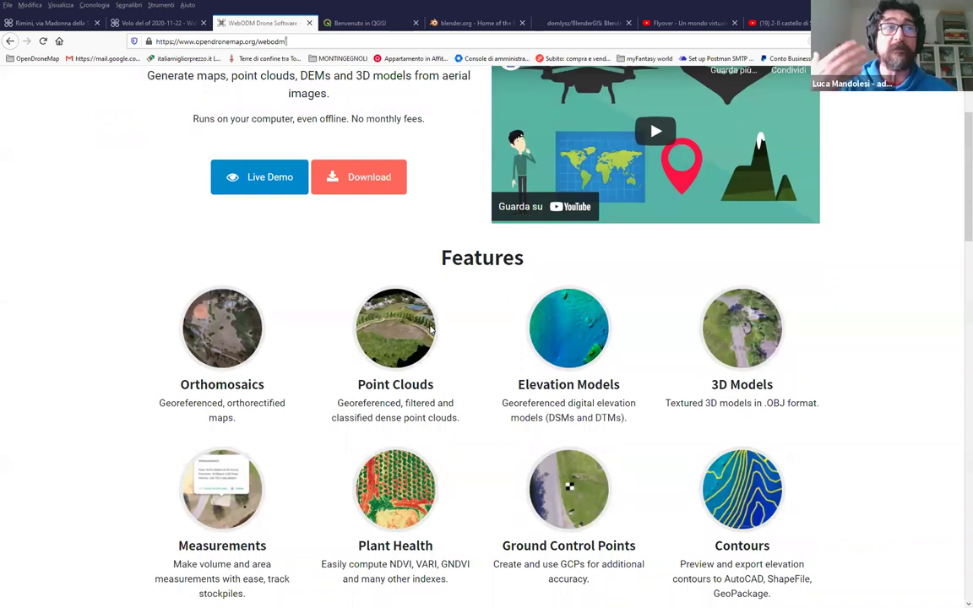
{"action": "scroll", "coordinate": [430, 329], "scroll_direction": "down", "scroll_amount": 4}
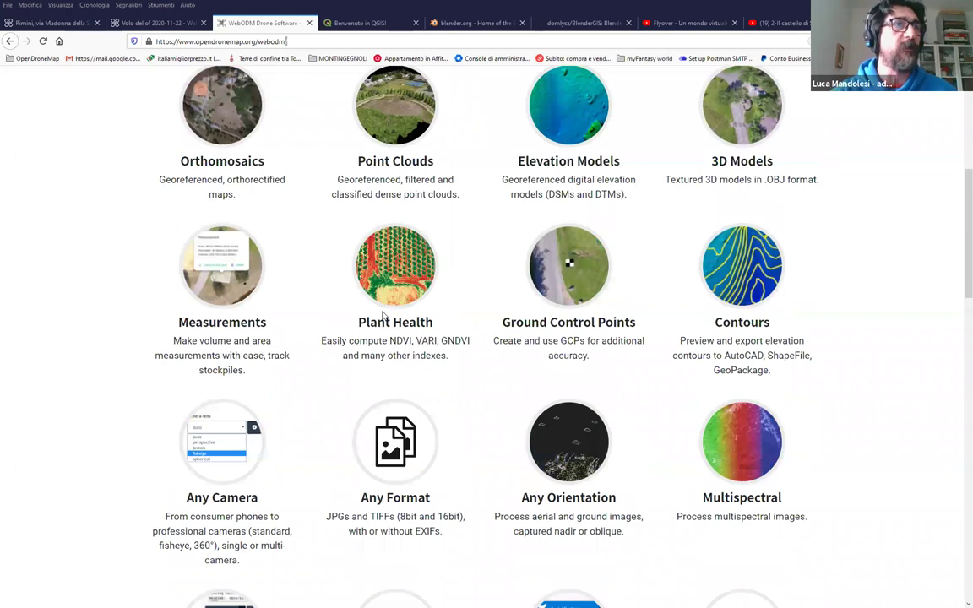
{"action": "scroll", "coordinate": [380, 313], "scroll_direction": "down", "scroll_amount": 2}
{"action": "scroll", "coordinate": [396, 315], "scroll_direction": "down", "scroll_amount": 8}
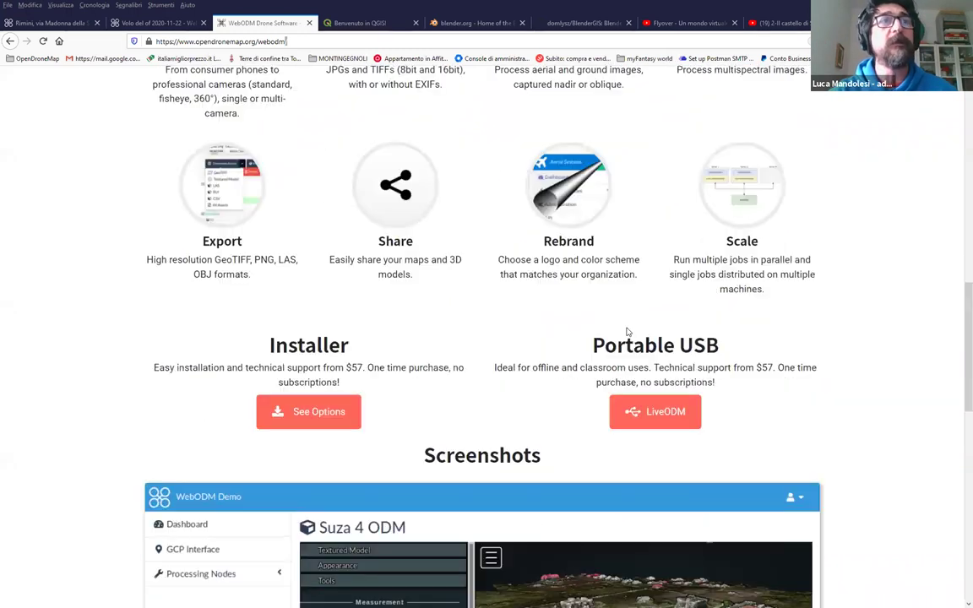
{"action": "scroll", "coordinate": [321, 181], "scroll_direction": "down", "scroll_amount": 1}
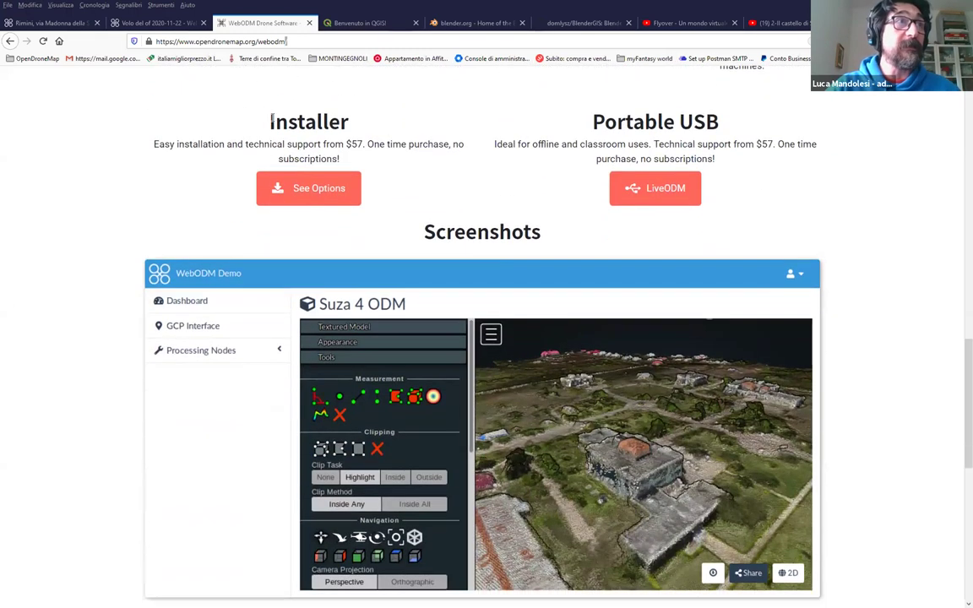
{"action": "left_click_drag", "start_coordinate": [169, 142], "coordinate": [460, 172]}
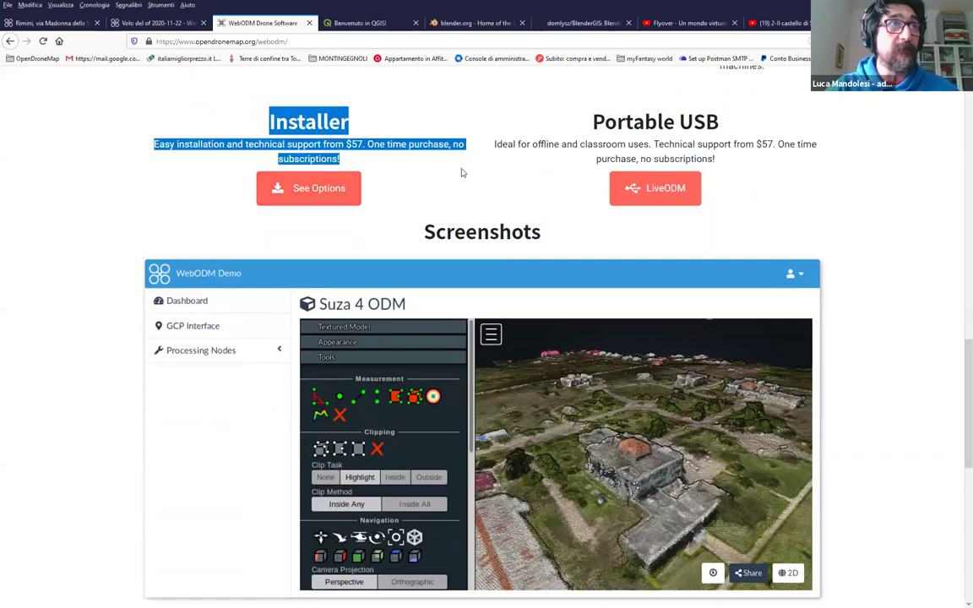
{"action": "left_click", "coordinate": [453, 168]}
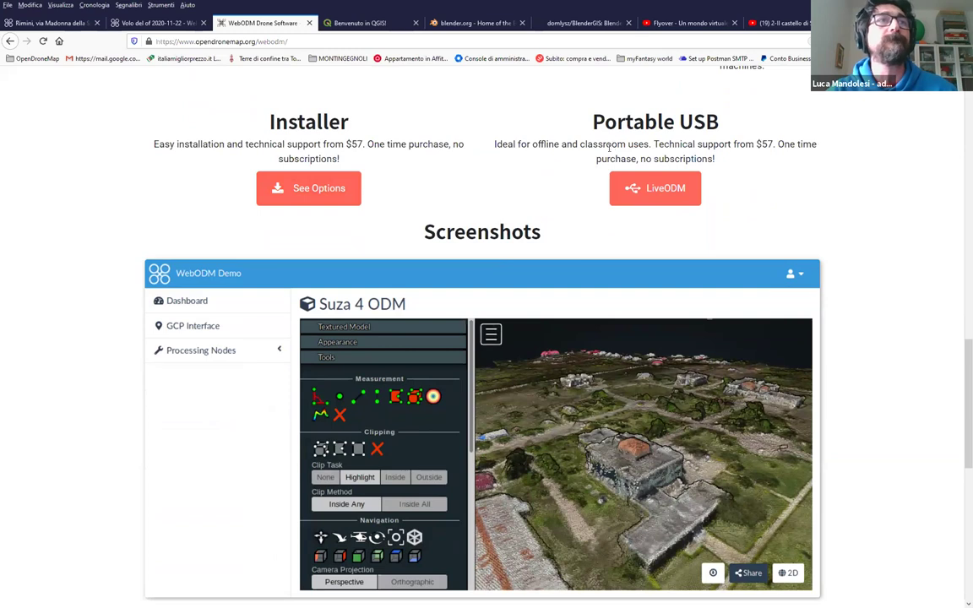
{"action": "scroll", "coordinate": [433, 181], "scroll_direction": "down", "scroll_amount": 1}
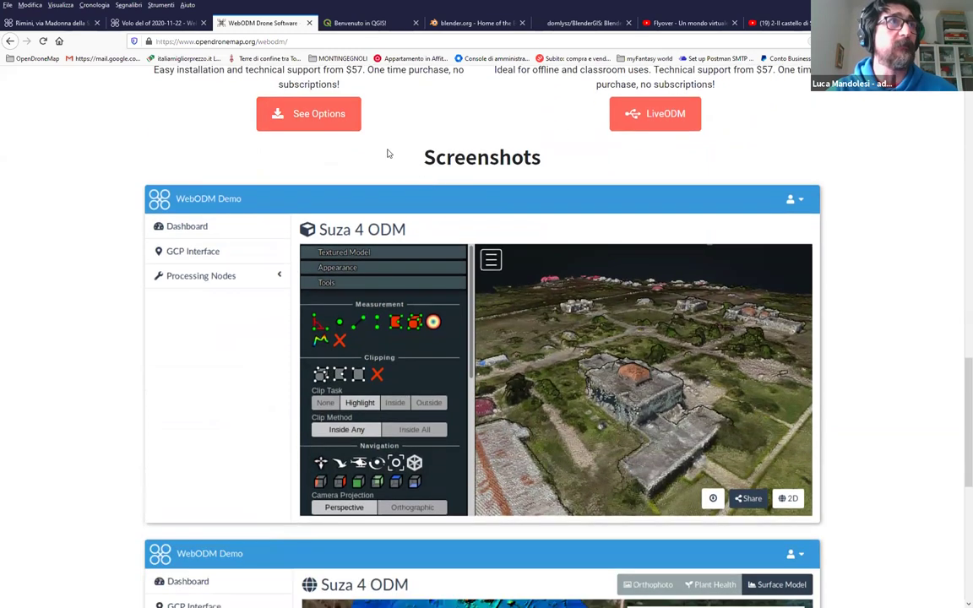
{"action": "scroll", "coordinate": [544, 248], "scroll_direction": "up", "scroll_amount": 2}
{"action": "scroll", "coordinate": [545, 244], "scroll_direction": "down", "scroll_amount": 3}
{"action": "scroll", "coordinate": [544, 246], "scroll_direction": "down", "scroll_amount": 5}
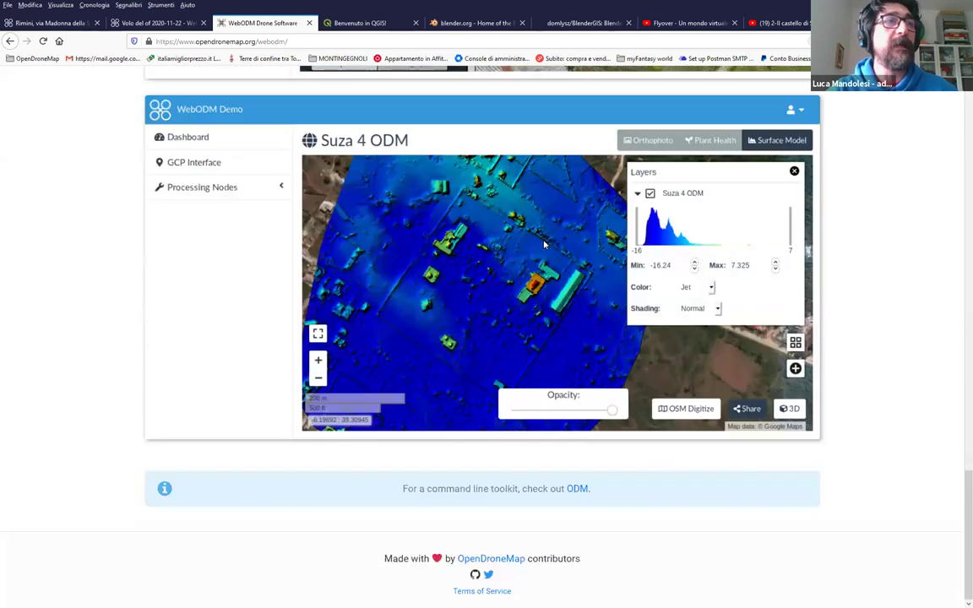
{"action": "scroll", "coordinate": [545, 252], "scroll_direction": "up", "scroll_amount": 5}
{"action": "scroll", "coordinate": [545, 253], "scroll_direction": "up", "scroll_amount": 15}
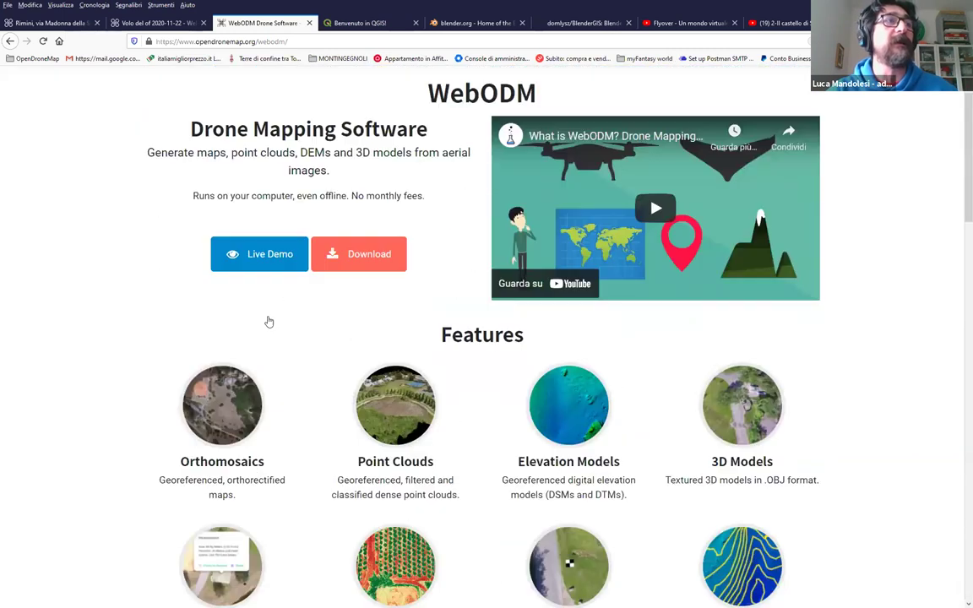
Open the WebODM Download page, look over the install choices, and open a new blank tab
{"action": "left_click", "coordinate": [360, 328]}
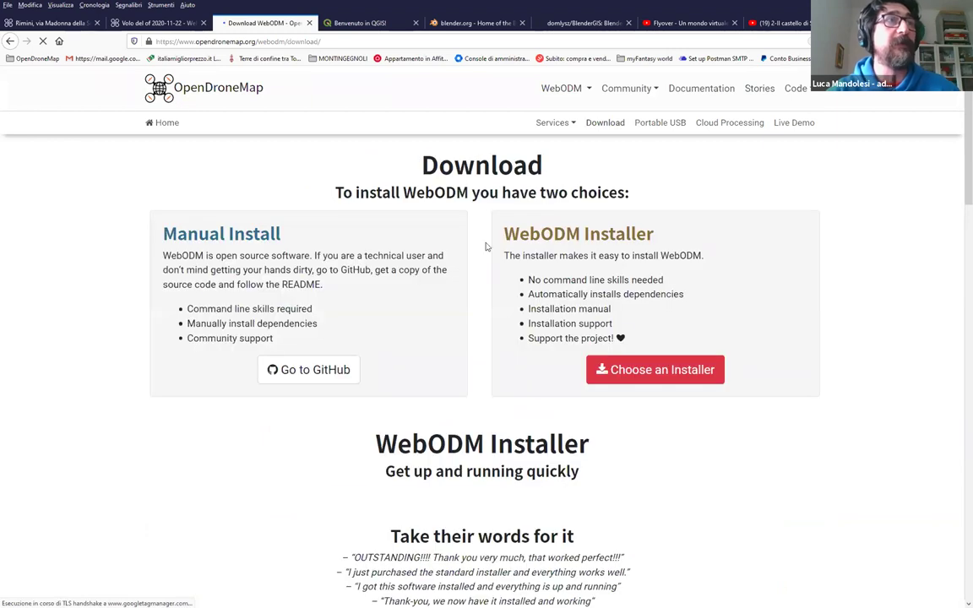
{"action": "scroll", "coordinate": [484, 246], "scroll_direction": "down", "scroll_amount": 2}
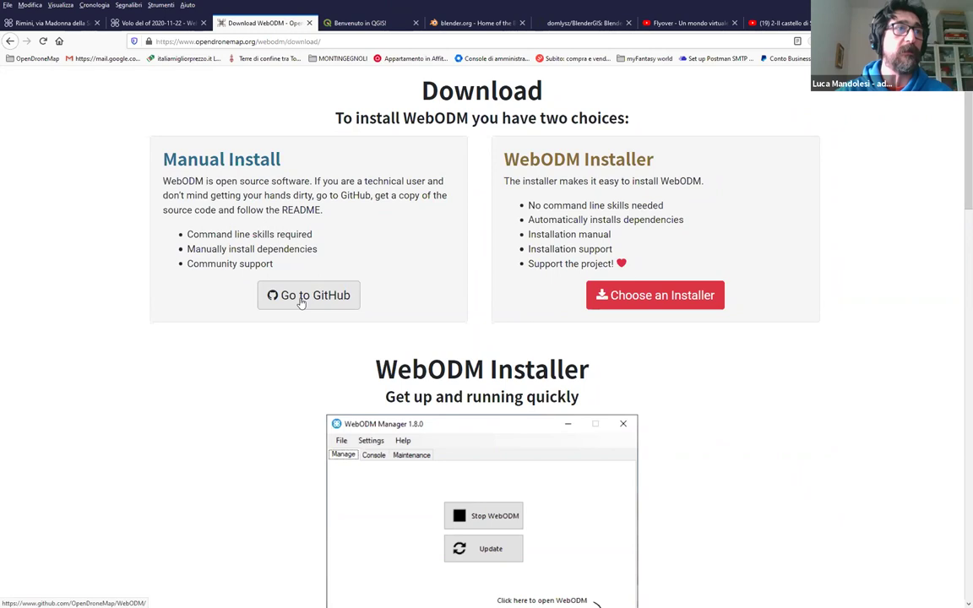
{"action": "scroll", "coordinate": [382, 267], "scroll_direction": "down", "scroll_amount": 3}
{"action": "scroll", "coordinate": [383, 268], "scroll_direction": "up", "scroll_amount": 1}
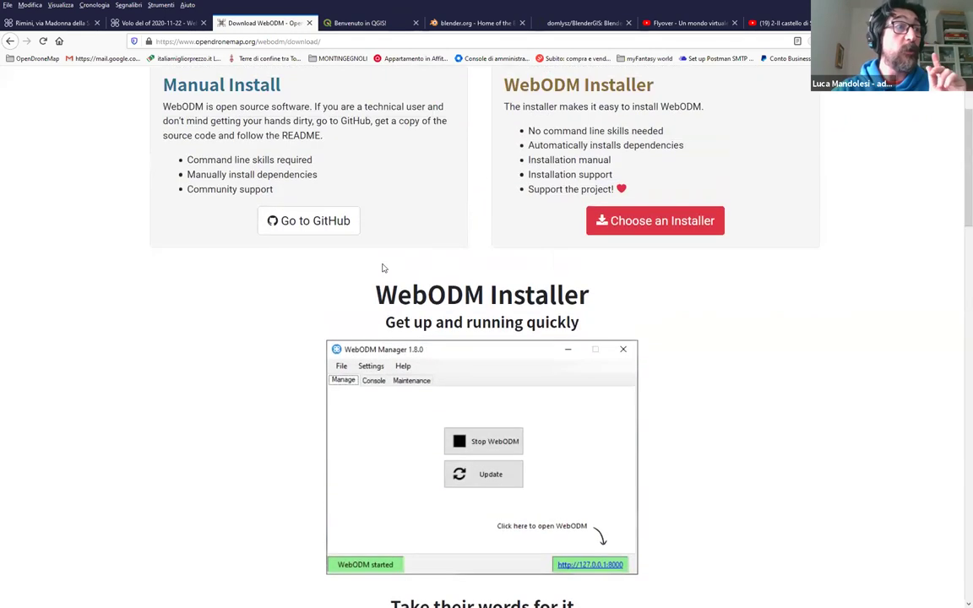
{"action": "left_click", "coordinate": [342, 40]}
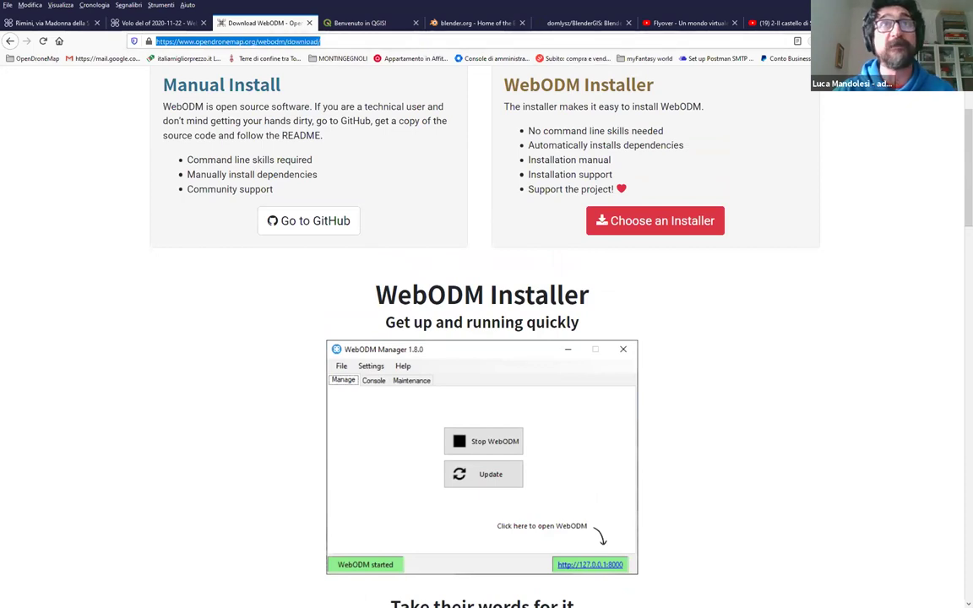
{"action": "key", "text": "ctrl+t"}
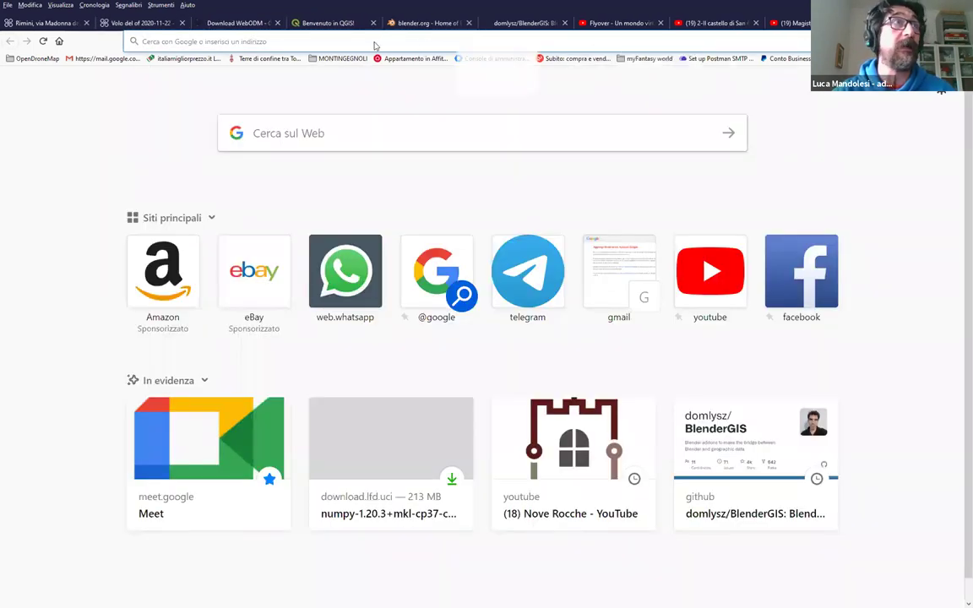
Search Google for 'webodm documentazione' and check the iris.unica.it result
{"action": "left_click", "coordinate": [320, 39]}
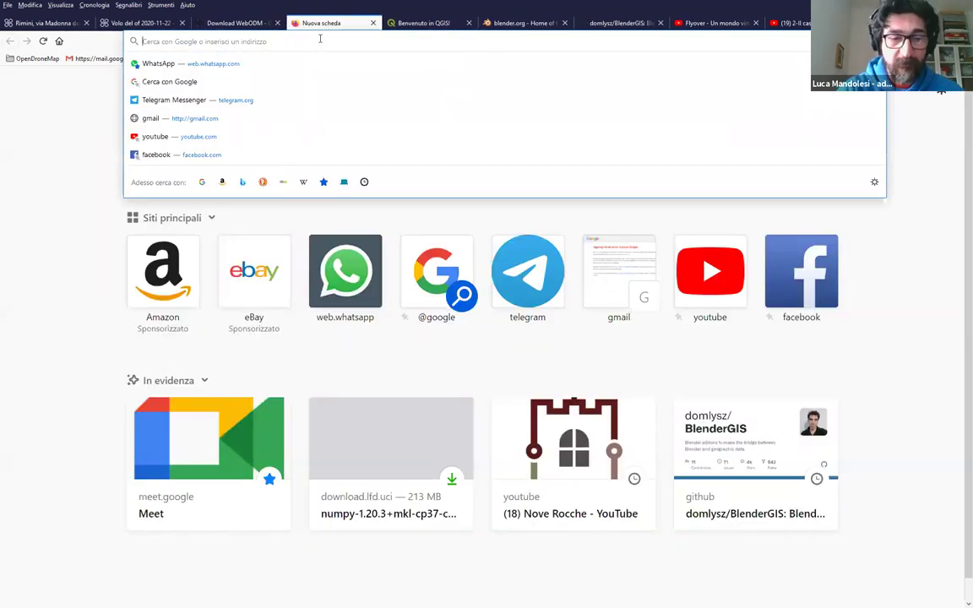
{"action": "type", "text": "webodm documentazione"}
{"action": "key", "text": "Return"}
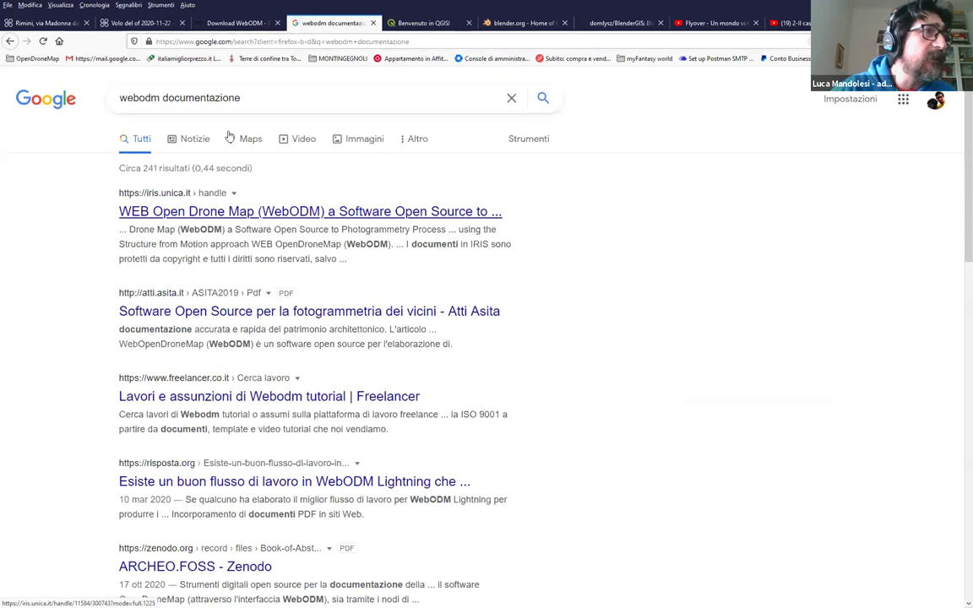
{"action": "left_click_drag", "start_coordinate": [240, 98], "coordinate": [103, 99]}
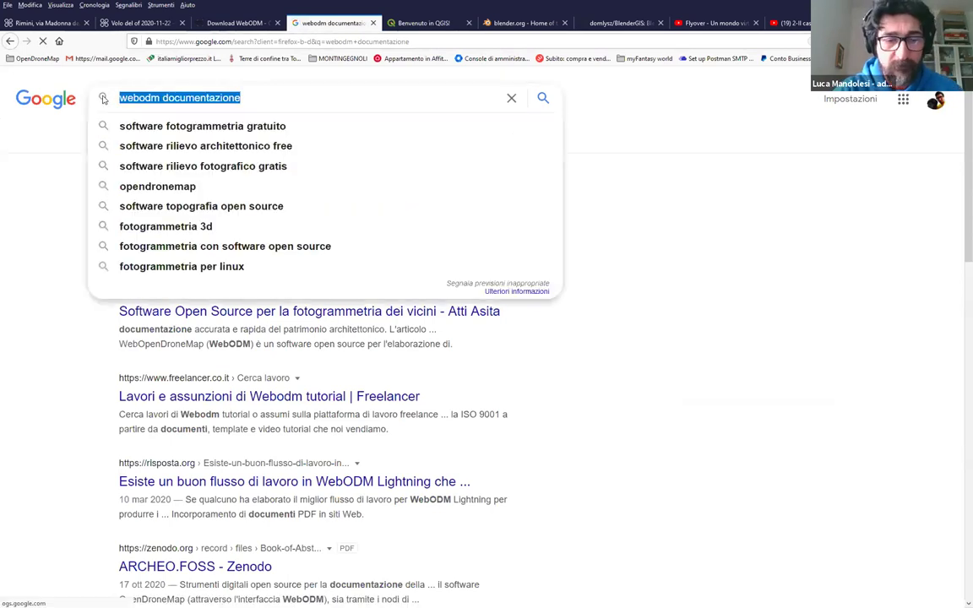
{"action": "left_click", "coordinate": [119, 207]}
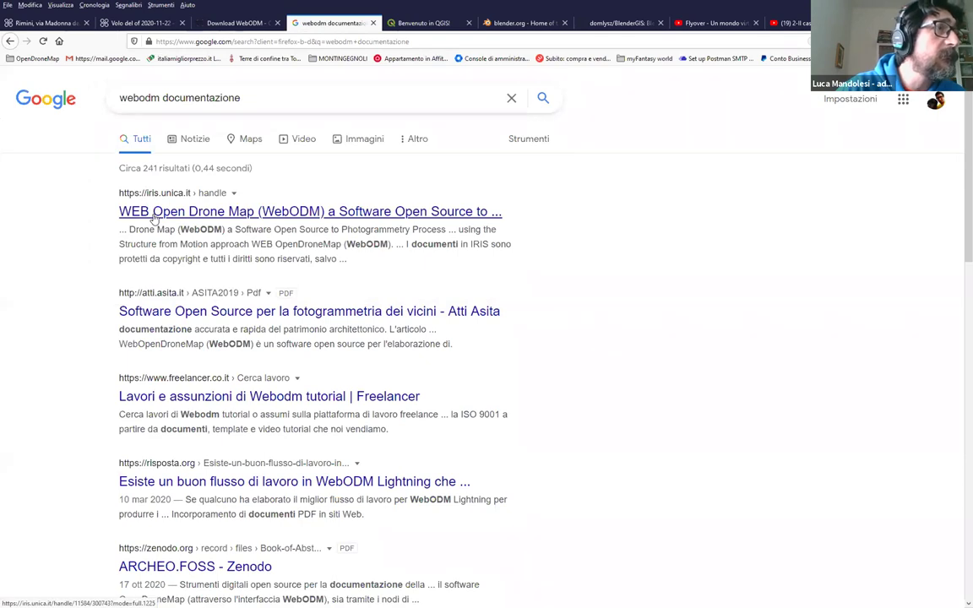
{"action": "left_click", "coordinate": [154, 213]}
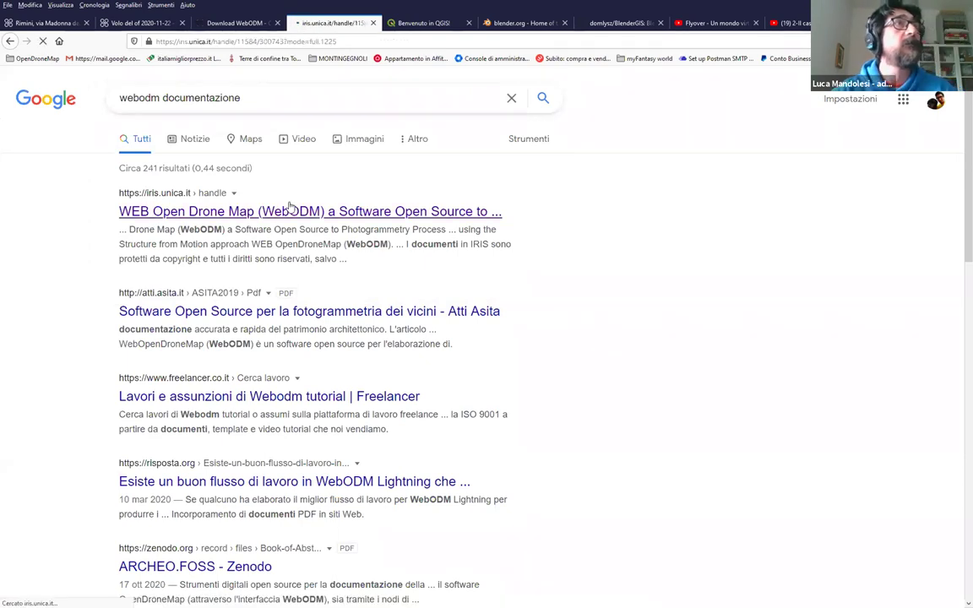
{"action": "key", "text": "alt+Left"}
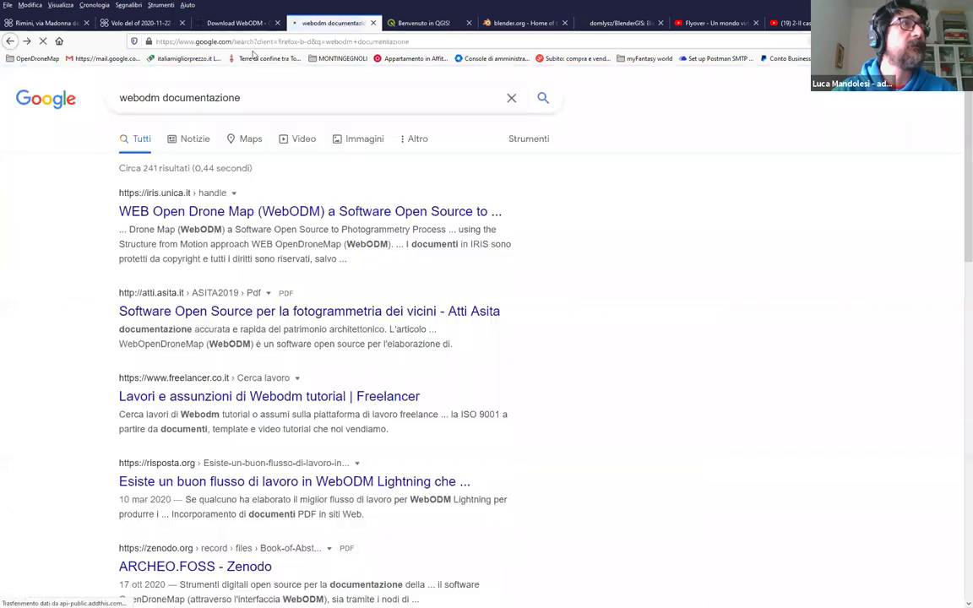
Change the search to 'webodm documentation' and try the OpenDroneMap results
{"action": "left_click_drag", "start_coordinate": [163, 97], "coordinate": [343, 98]}
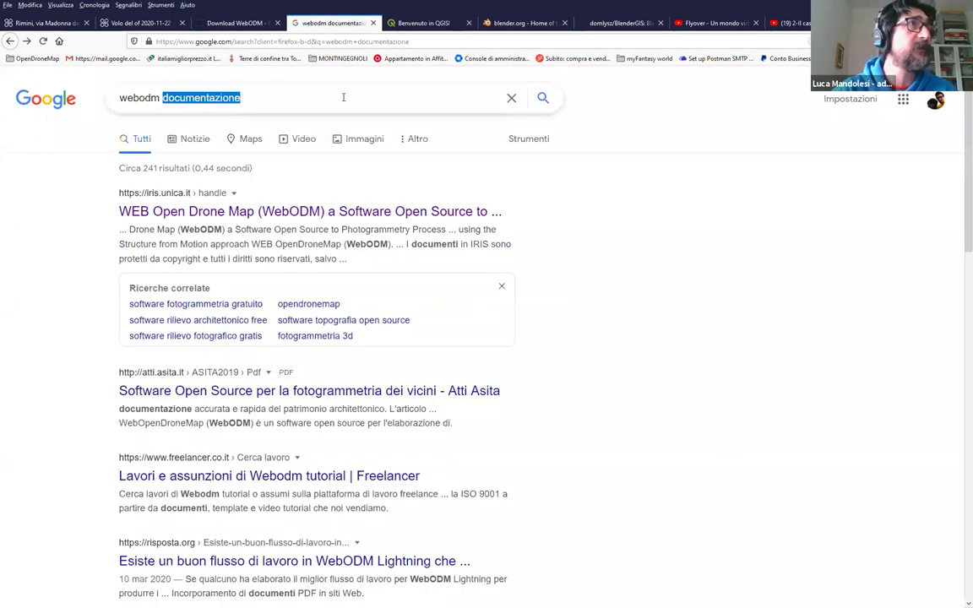
{"action": "type", "text": "documentation"}
{"action": "key", "text": "Return"}
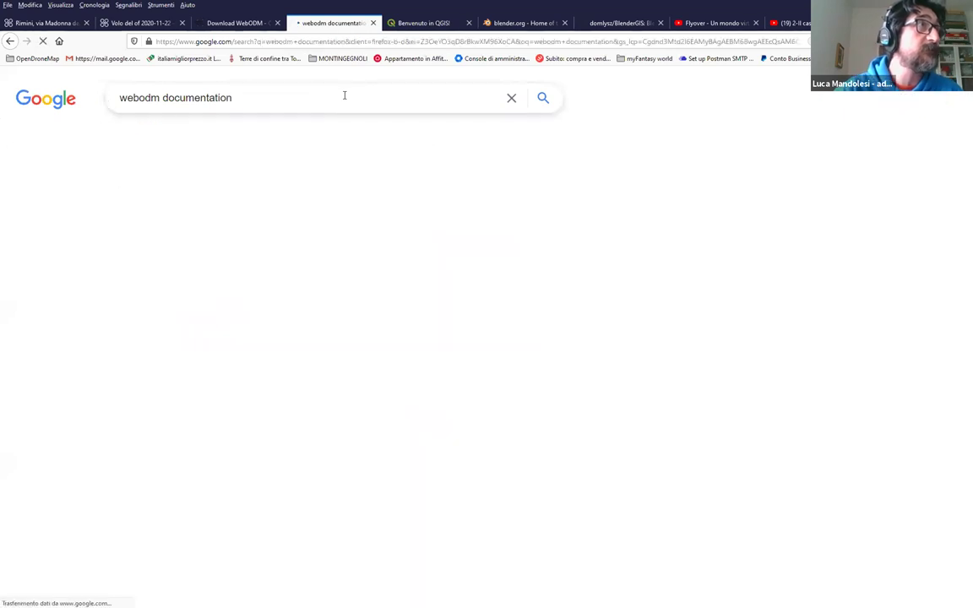
{"action": "left_click", "coordinate": [214, 212]}
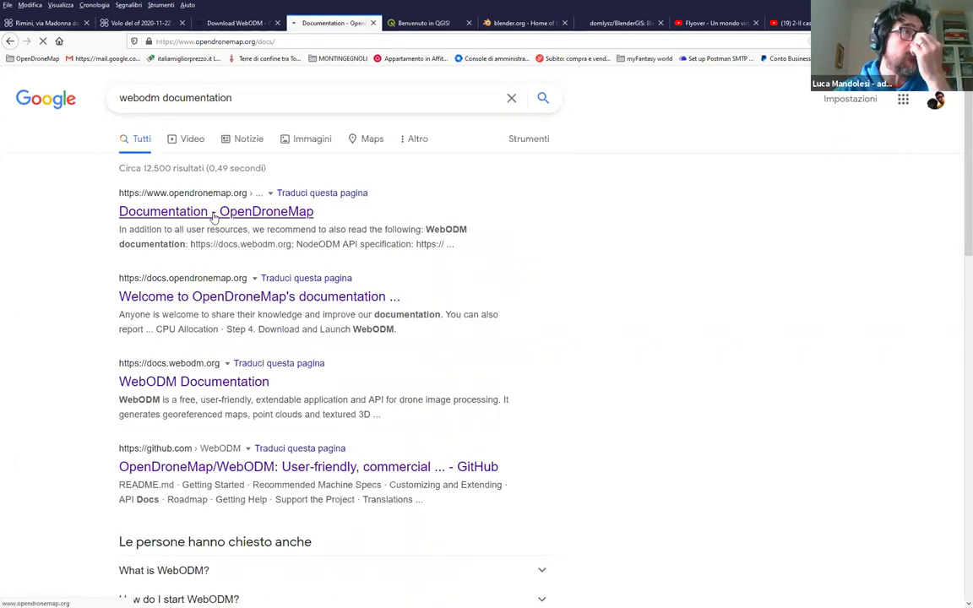
{"action": "key", "text": "alt+Left"}
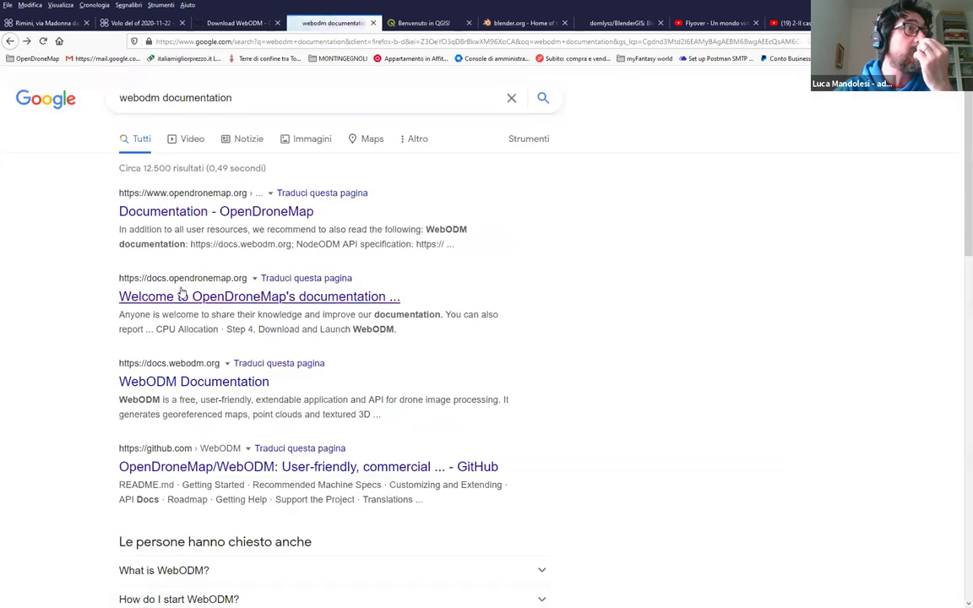
{"action": "left_click", "coordinate": [162, 288]}
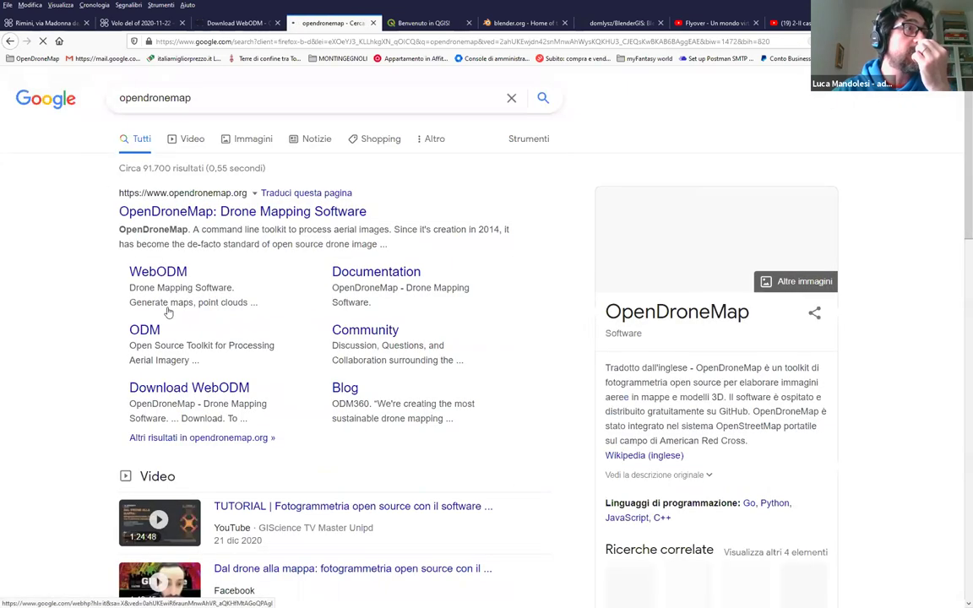
{"action": "key", "text": "alt+Left"}
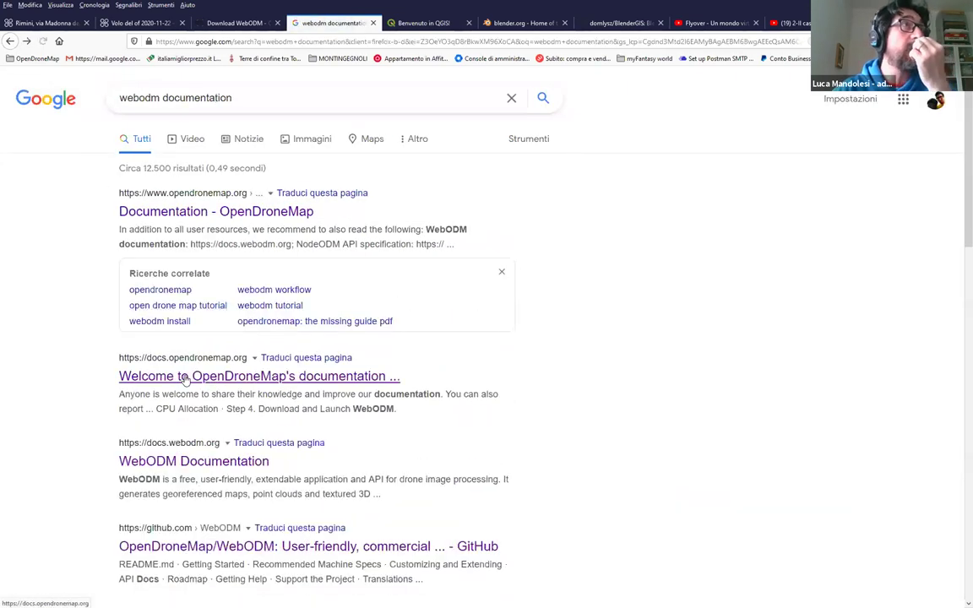
Open 'Welcome to OpenDroneMap's documentation', then go to WebODM's GitHub from the Download page
{"action": "left_click", "coordinate": [187, 377]}
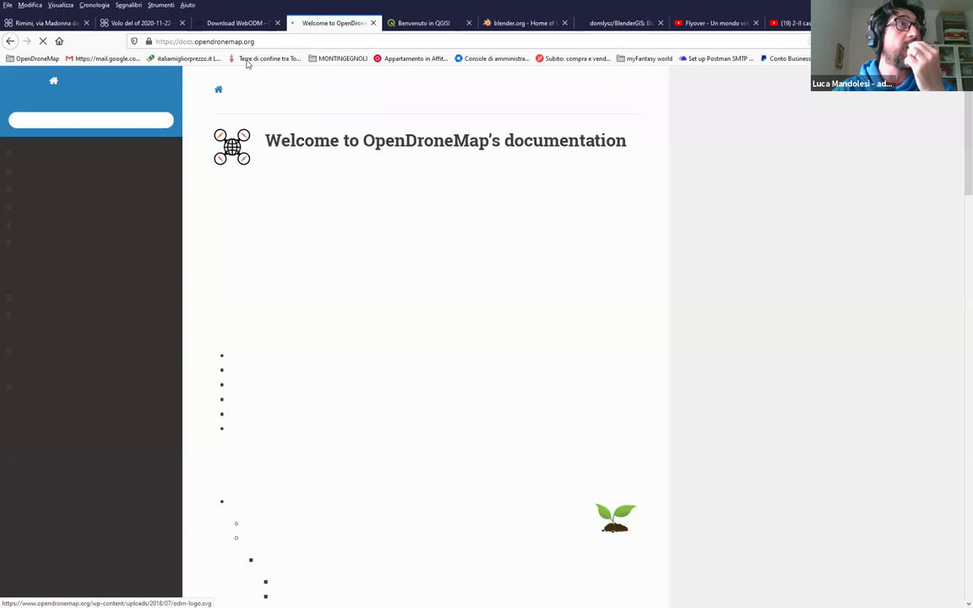
{"action": "left_click", "coordinate": [174, 44]}
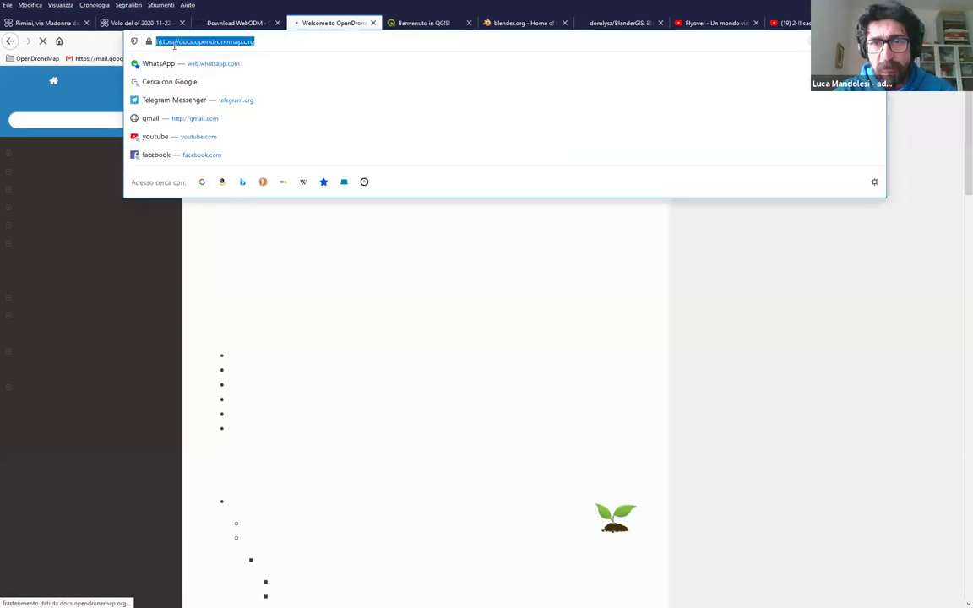
{"action": "left_click", "coordinate": [614, 6]}
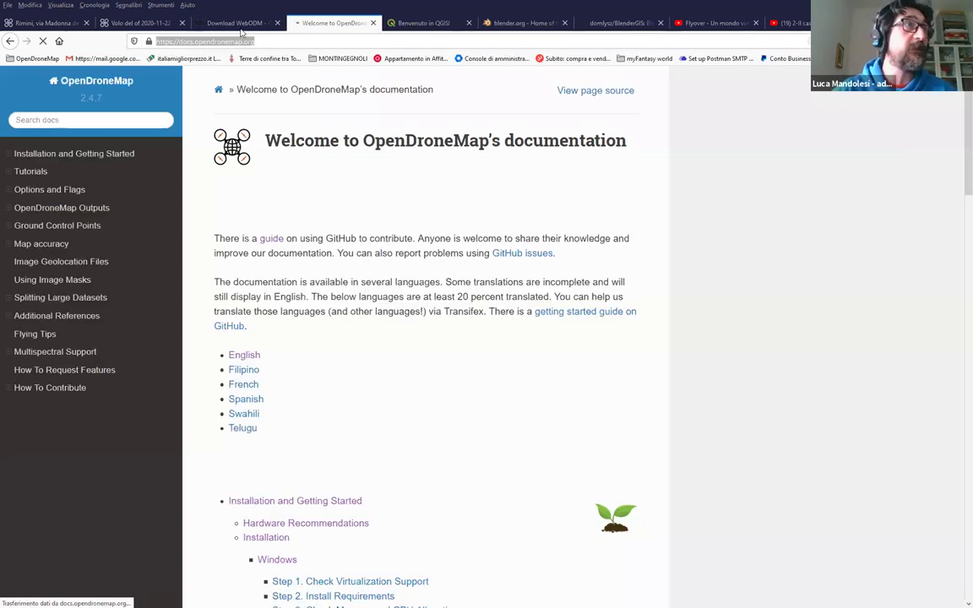
{"action": "key", "text": "ctrl+Page_Up"}
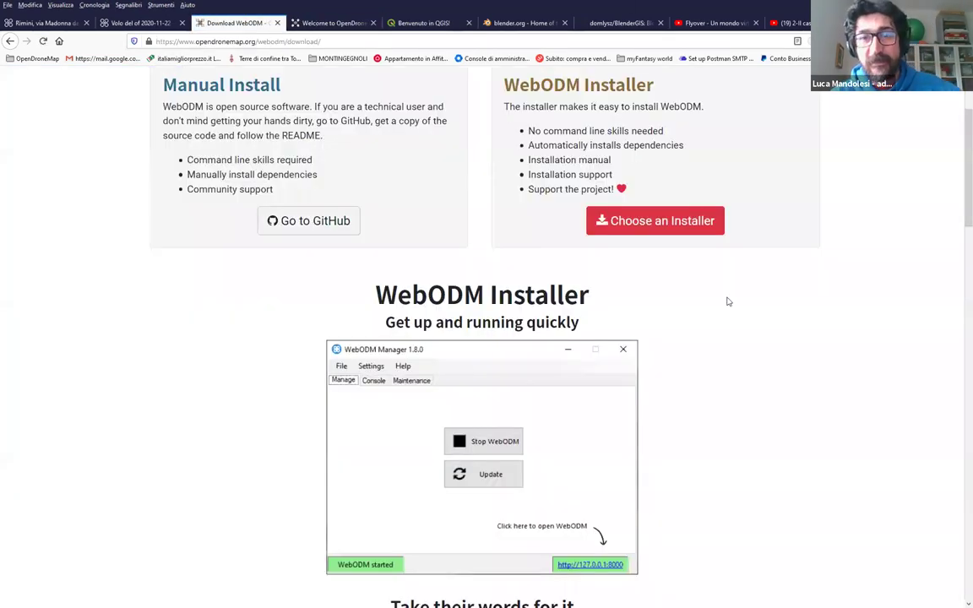
{"action": "left_click", "coordinate": [325, 220]}
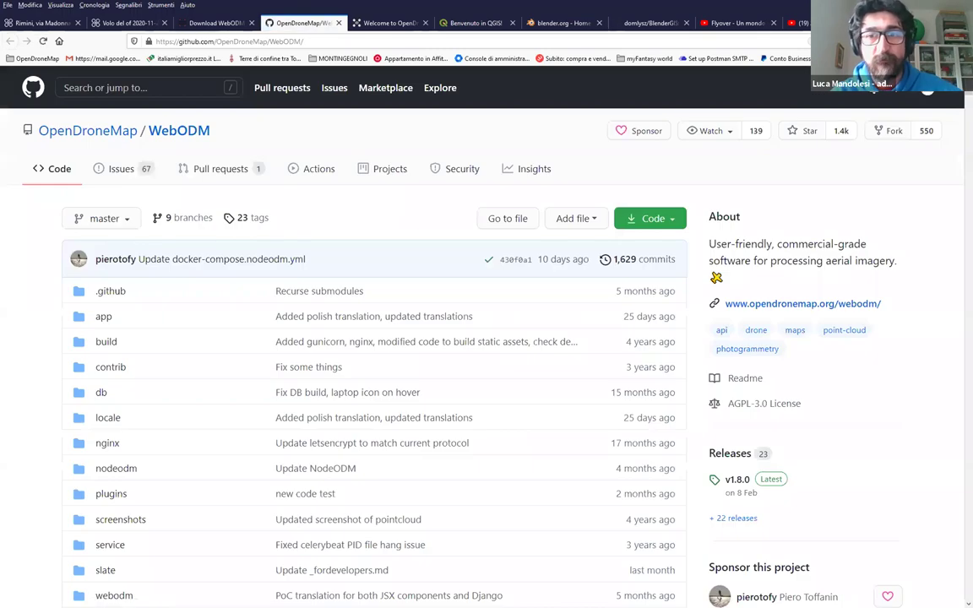
Scroll the WebODM GitHub README past the table of contents and demo images to Getting Started
{"action": "scroll", "coordinate": [204, 174], "scroll_direction": "down", "scroll_amount": 3}
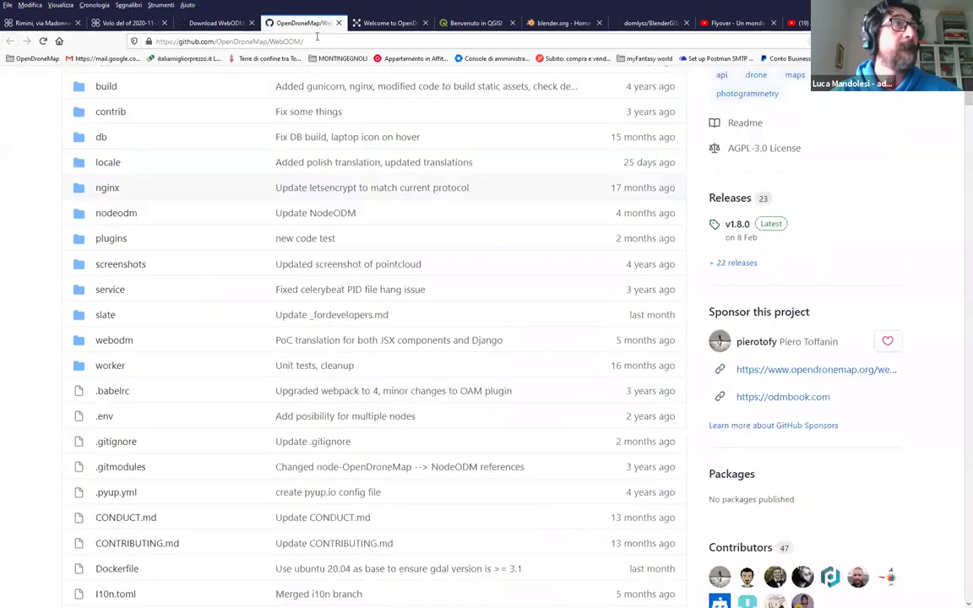
{"action": "left_click", "coordinate": [317, 37]}
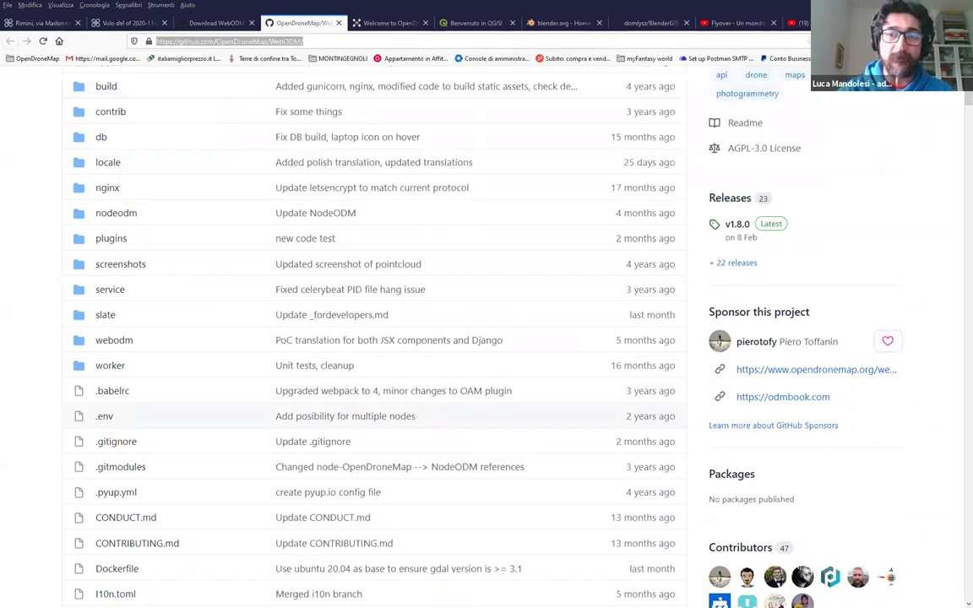
{"action": "scroll", "coordinate": [446, 296], "scroll_direction": "down", "scroll_amount": 8}
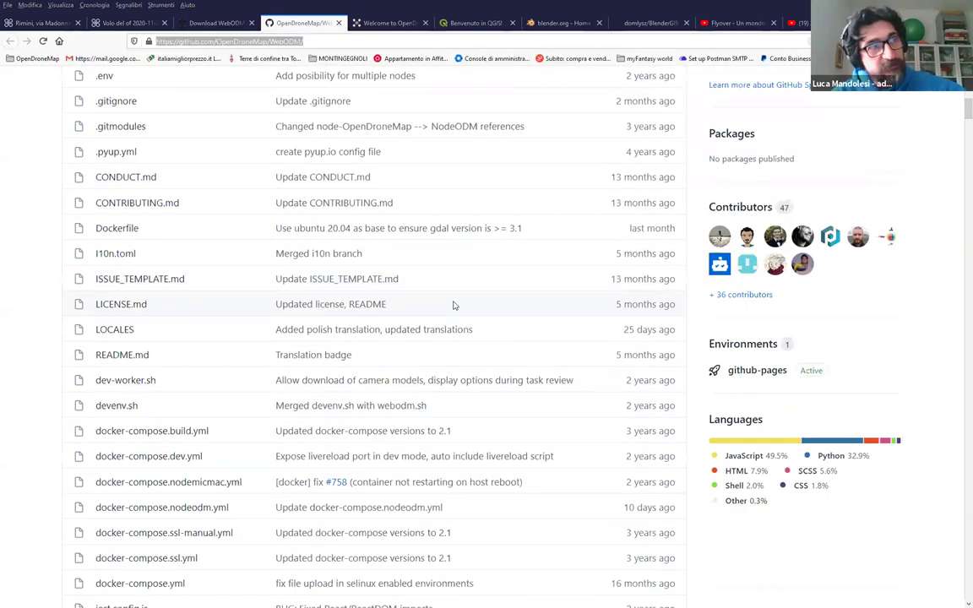
{"action": "scroll", "coordinate": [203, 288], "scroll_direction": "down", "scroll_amount": 17}
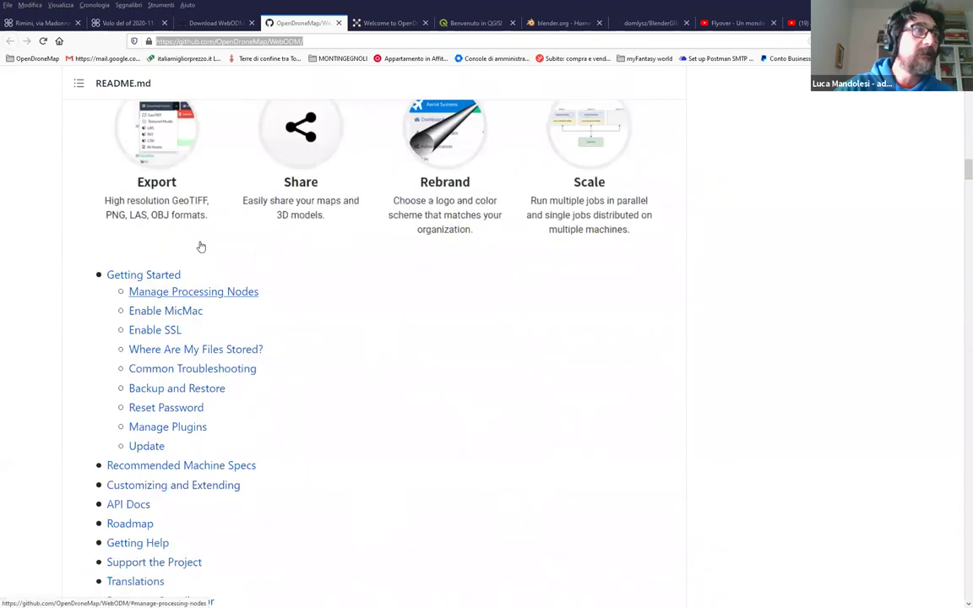
{"action": "scroll", "coordinate": [139, 184], "scroll_direction": "up", "scroll_amount": 4}
{"action": "scroll", "coordinate": [177, 287], "scroll_direction": "down", "scroll_amount": 2}
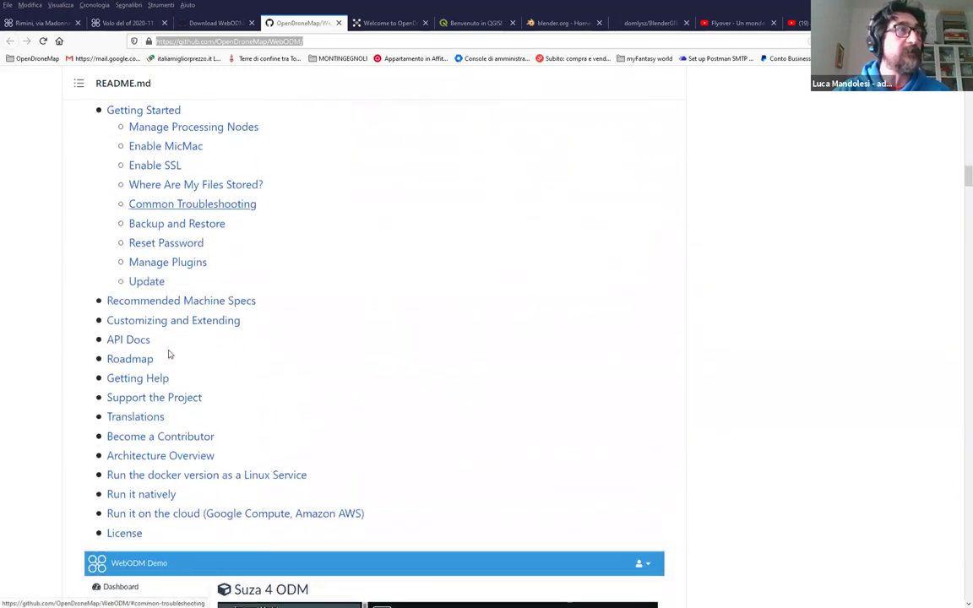
{"action": "scroll", "coordinate": [203, 384], "scroll_direction": "down", "scroll_amount": 4}
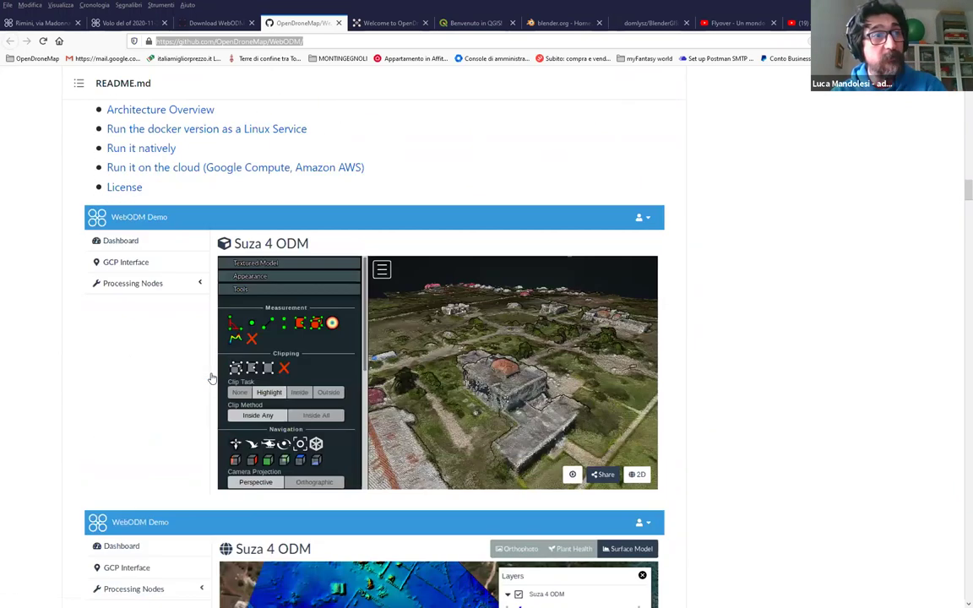
{"action": "scroll", "coordinate": [216, 374], "scroll_direction": "down", "scroll_amount": 7}
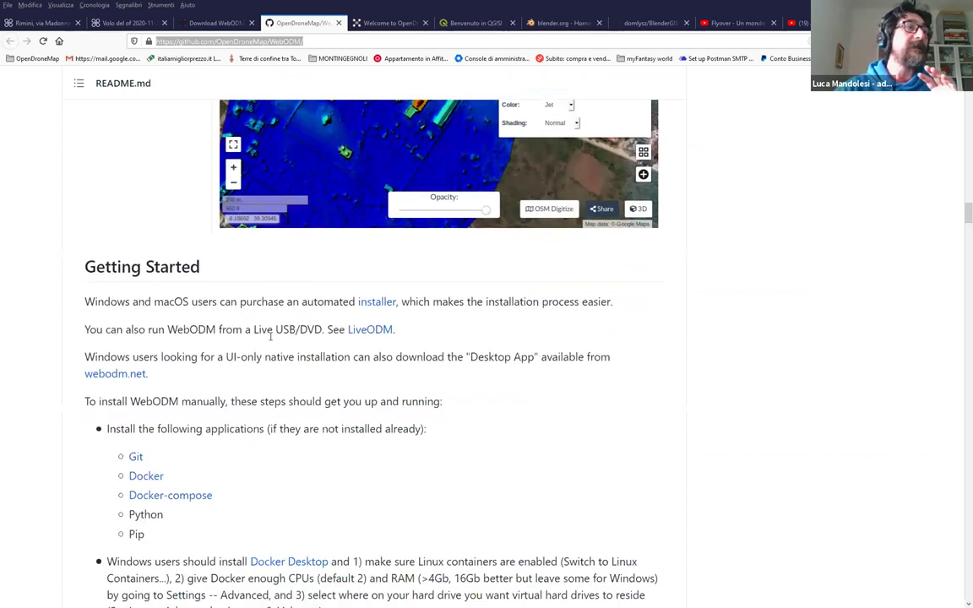
{"action": "scroll", "coordinate": [272, 344], "scroll_direction": "down", "scroll_amount": 3}
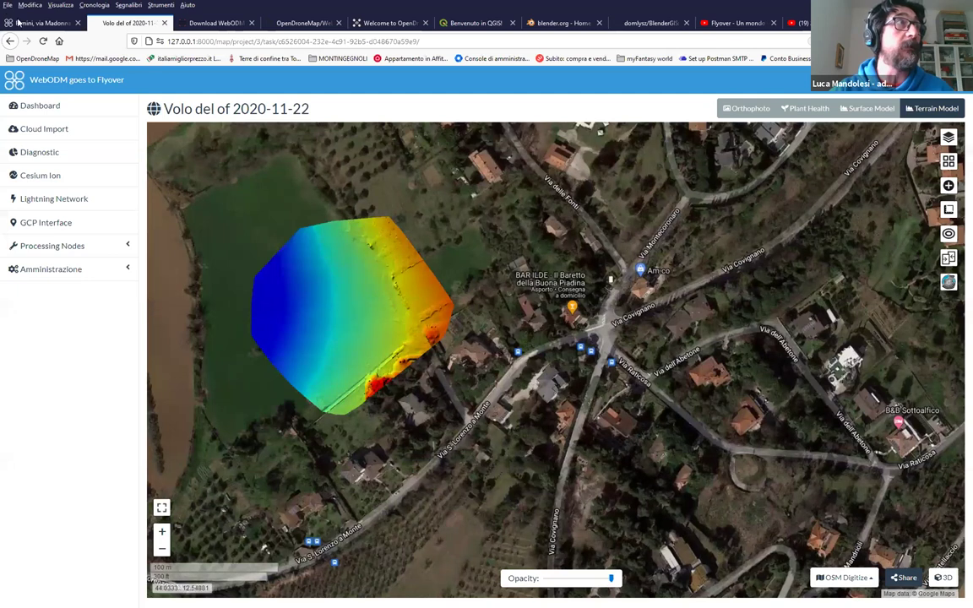
Orbit and zoom the Rimini tower's 3D model, then switch to the 'Benvenuto in QGIS' tab
{"action": "scroll", "coordinate": [584, 312], "scroll_direction": "down", "scroll_amount": 3}
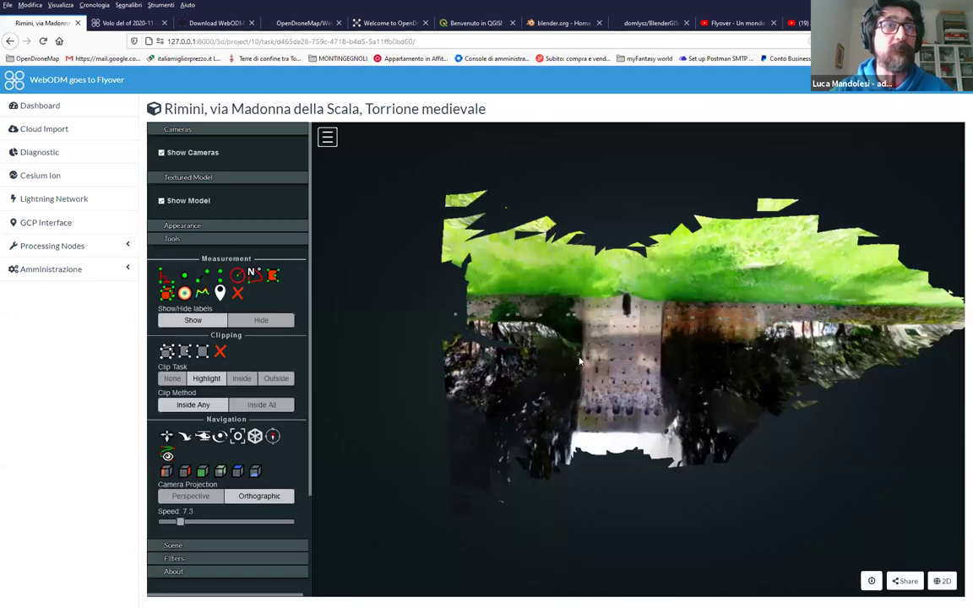
{"action": "left_click_drag", "start_coordinate": [456, 296], "coordinate": [645, 322]}
{"action": "scroll", "coordinate": [650, 321], "scroll_direction": "up", "scroll_amount": 4}
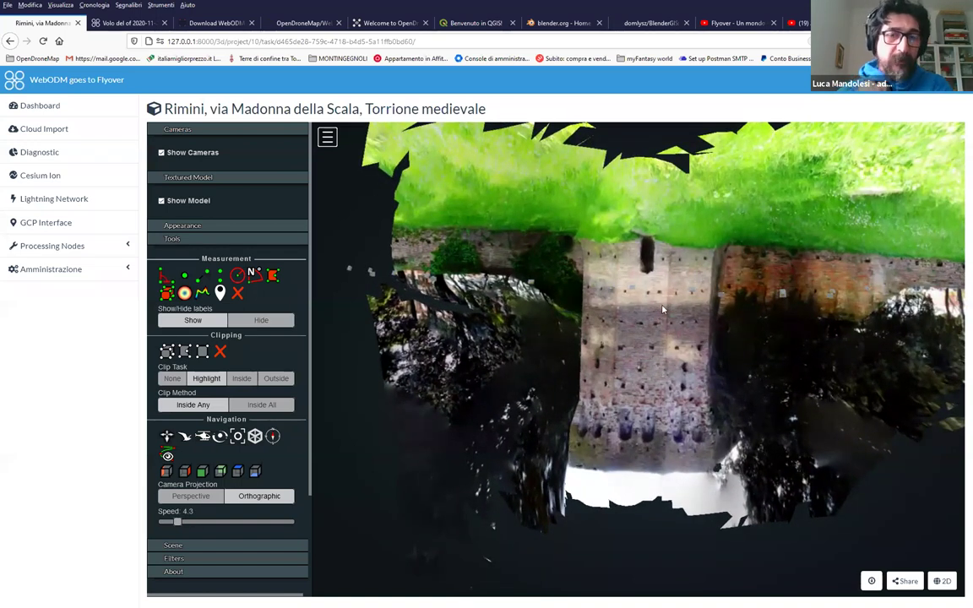
{"action": "mouse_move", "coordinate": [669, 321]}
{"action": "left_mouse_down"}
{"action": "mouse_move", "coordinate": [644, 380]}
{"action": "mouse_move", "coordinate": [683, 332]}
{"action": "left_mouse_up"}
{"action": "scroll", "coordinate": [685, 335], "scroll_direction": "down", "scroll_amount": 3}
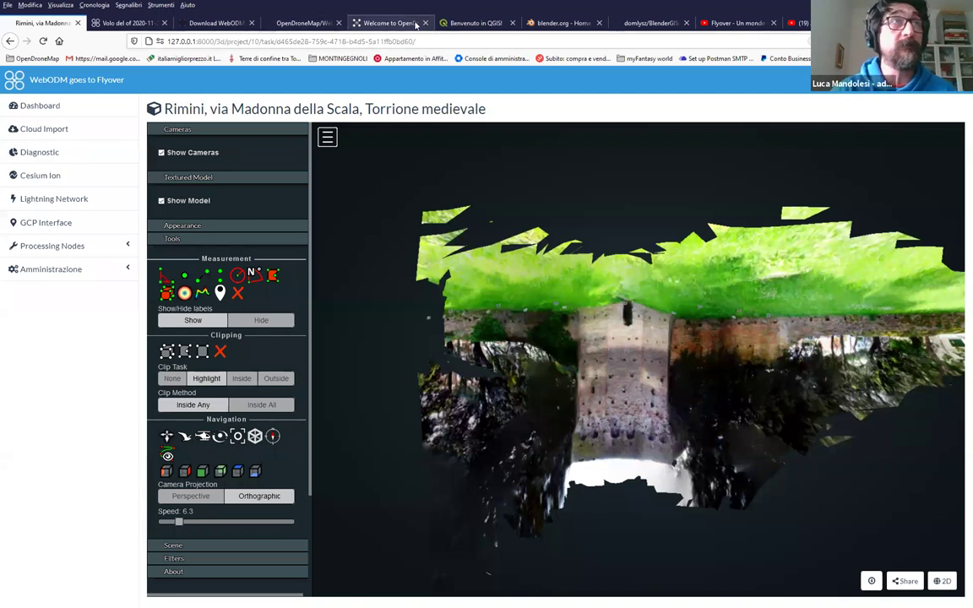
{"action": "left_click", "coordinate": [472, 22]}
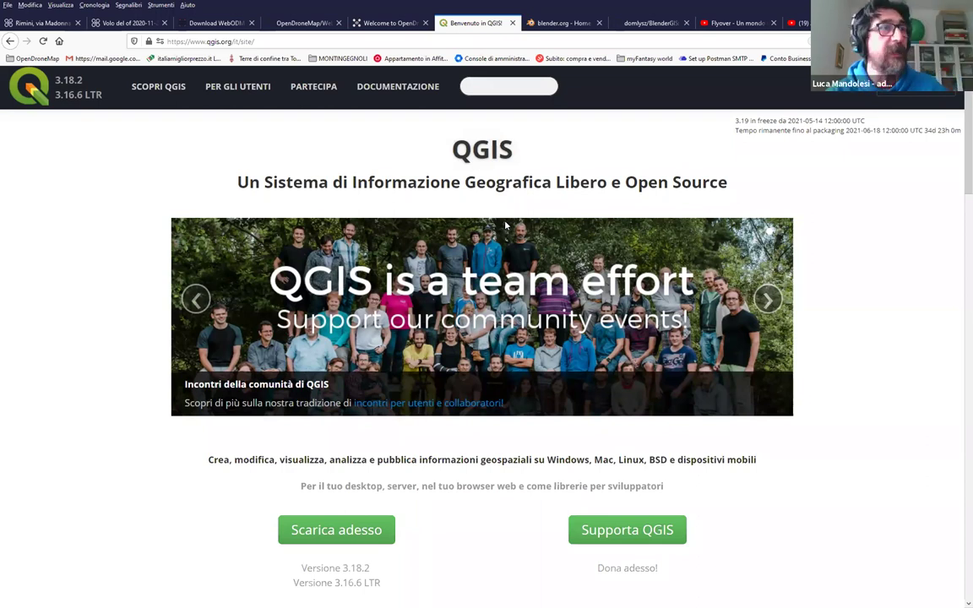
Scroll the QGIS homepage to its download buttons and open the 'Scarica adesso' download page
{"action": "scroll", "coordinate": [94, 341], "scroll_direction": "down", "scroll_amount": 3}
{"action": "scroll", "coordinate": [98, 340], "scroll_direction": "up", "scroll_amount": 1}
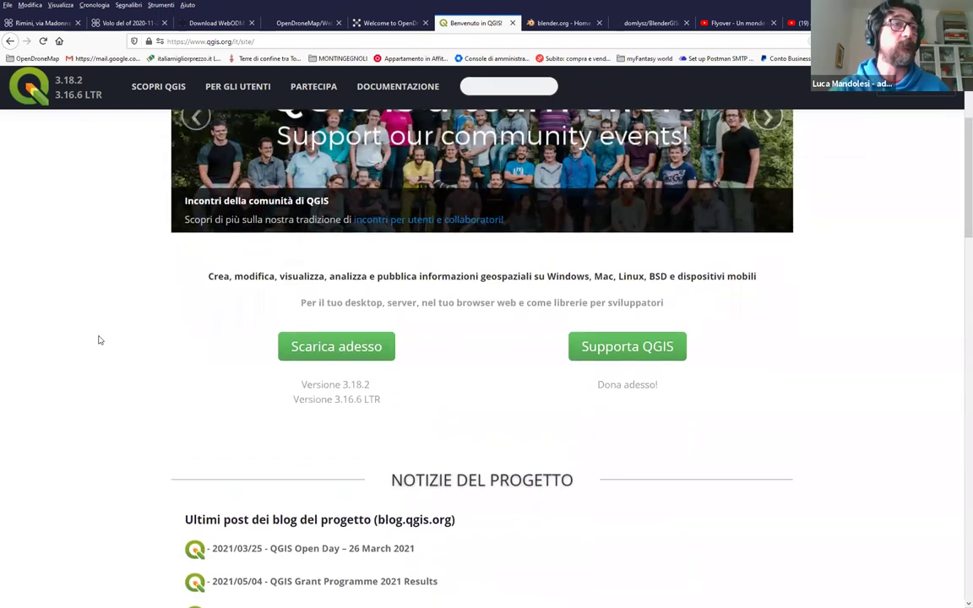
{"action": "scroll", "coordinate": [98, 339], "scroll_direction": "down", "scroll_amount": 1}
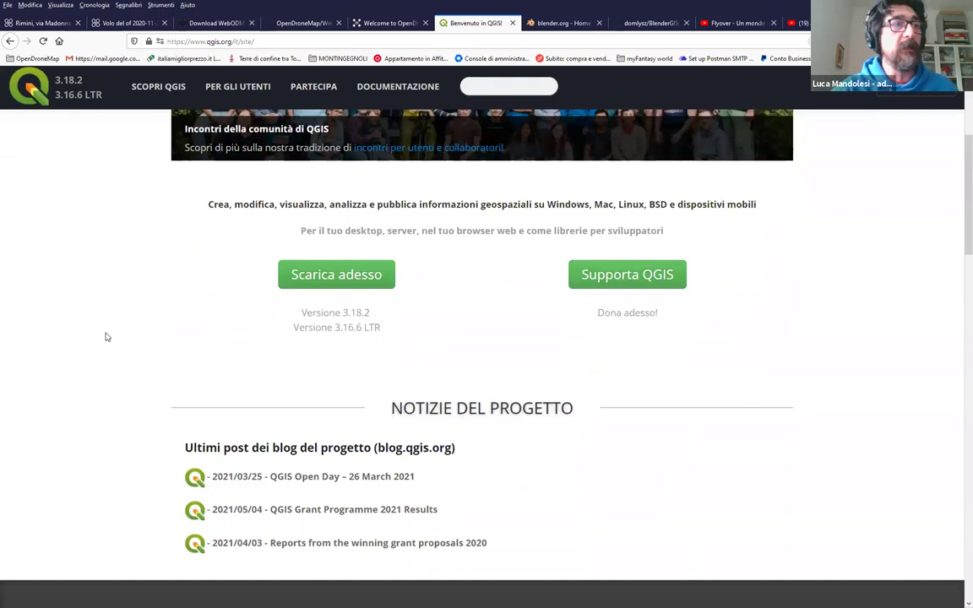
{"action": "scroll", "coordinate": [104, 340], "scroll_direction": "down", "scroll_amount": 5}
{"action": "scroll", "coordinate": [104, 342], "scroll_direction": "up", "scroll_amount": 3}
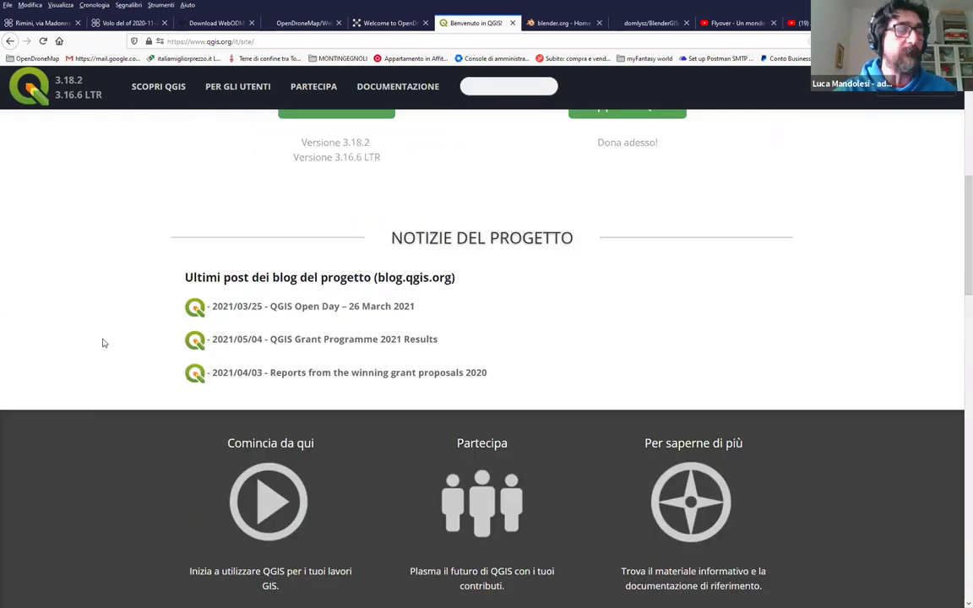
{"action": "scroll", "coordinate": [104, 343], "scroll_direction": "up", "scroll_amount": 1}
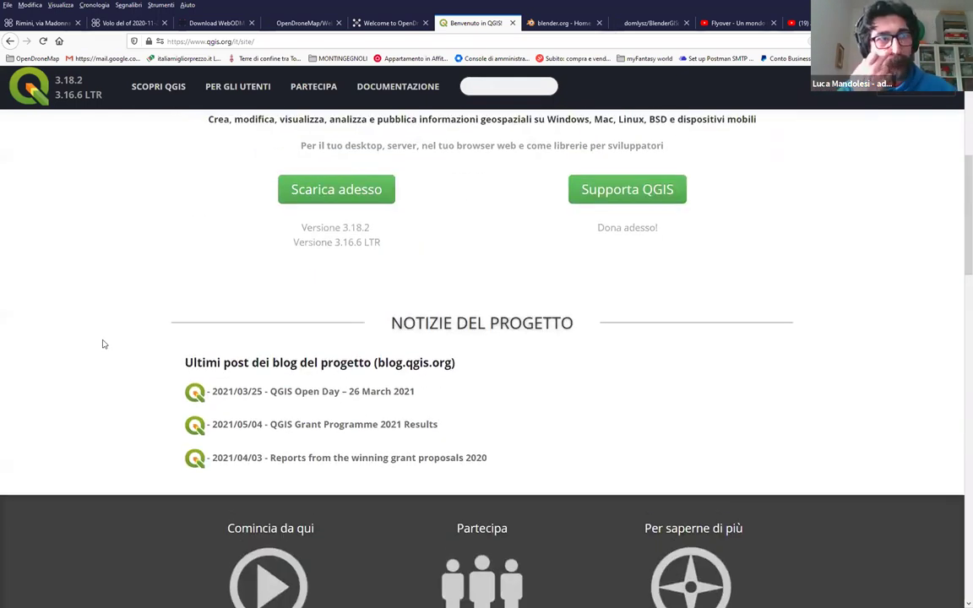
{"action": "left_click", "coordinate": [368, 203]}
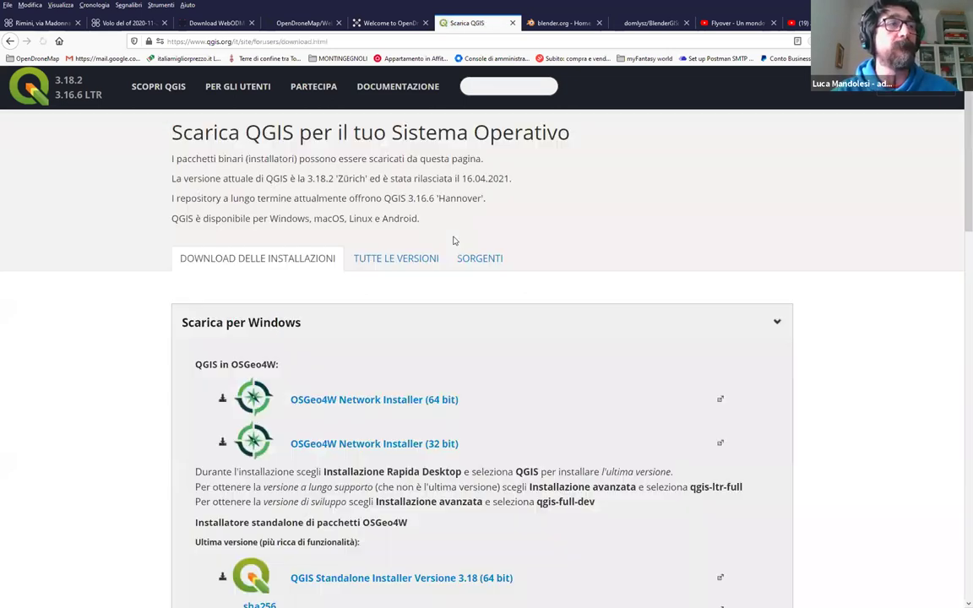
Download the QGIS 3.18 64-bit standalone installer, dismissing the save prompt and 'Grazie!' overlay
{"action": "scroll", "coordinate": [452, 239], "scroll_direction": "down", "scroll_amount": 3}
{"action": "scroll", "coordinate": [451, 276], "scroll_direction": "down", "scroll_amount": 2}
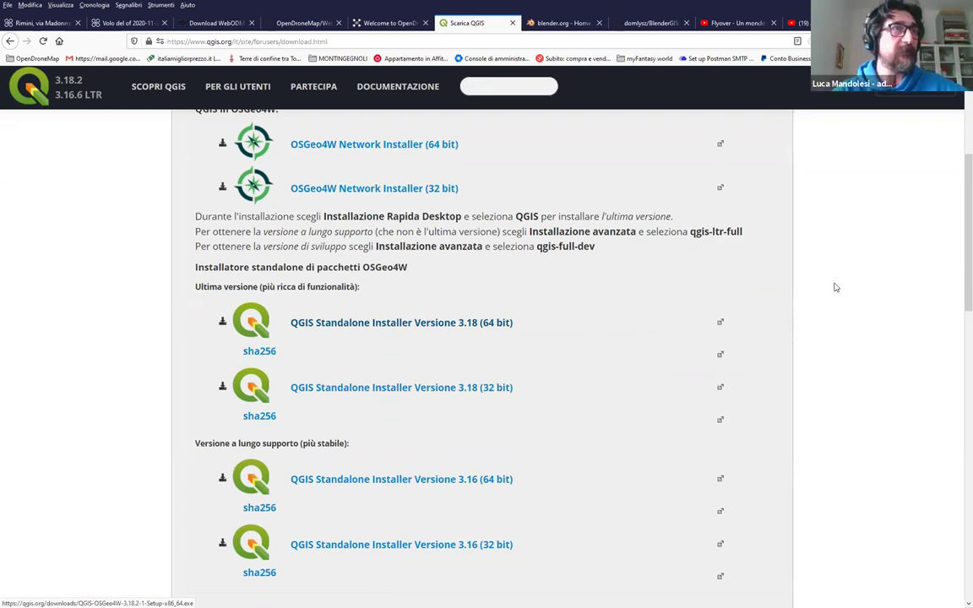
{"action": "left_click", "coordinate": [582, 319]}
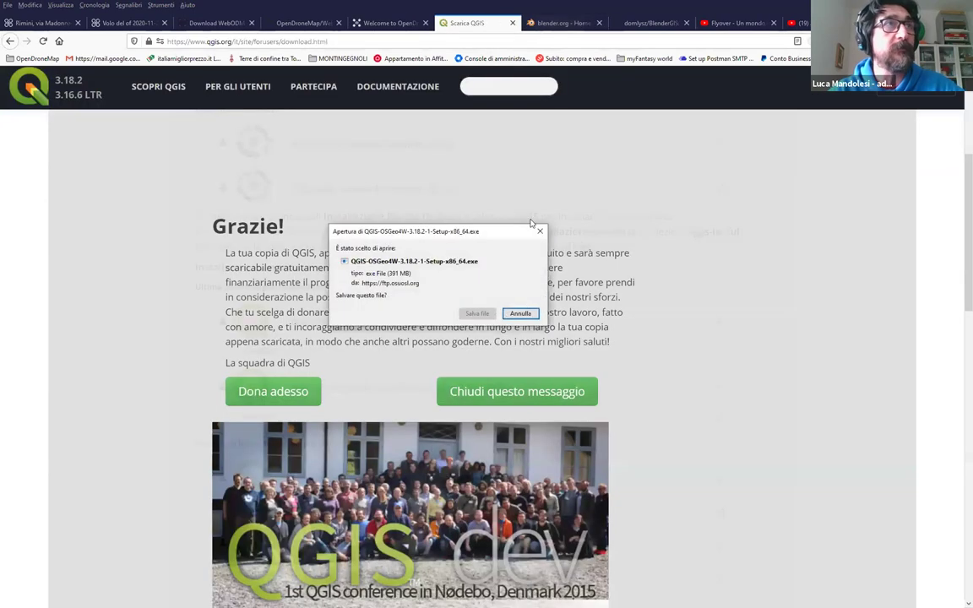
{"action": "left_click", "coordinate": [540, 230]}
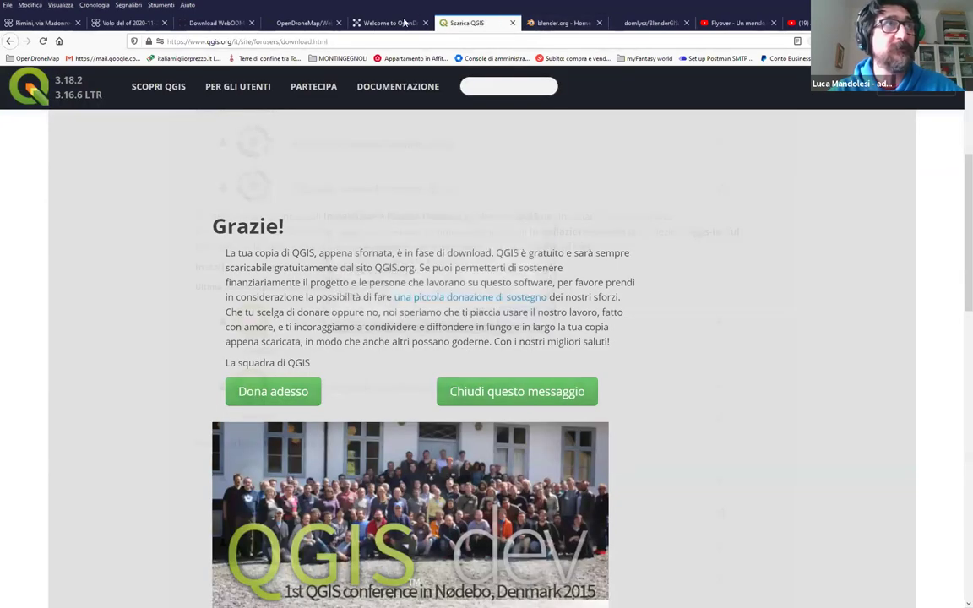
{"action": "left_click", "coordinate": [494, 387]}
Move on from the QGIS site via blender.org to the BlenderGIS GitHub repository
{"action": "scroll", "coordinate": [500, 369], "scroll_direction": "down", "scroll_amount": 2}
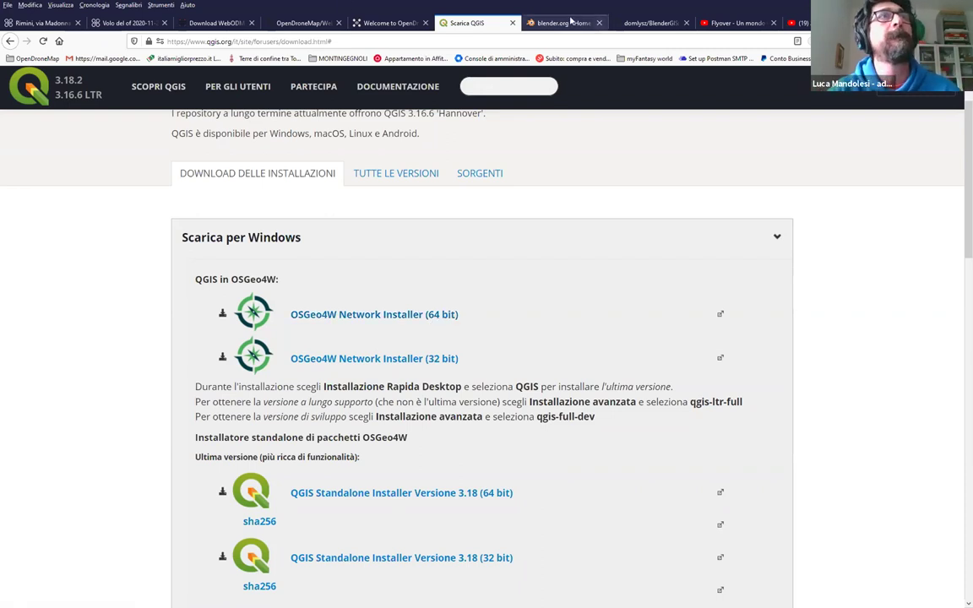
{"action": "key", "text": "ctrl+Tab"}
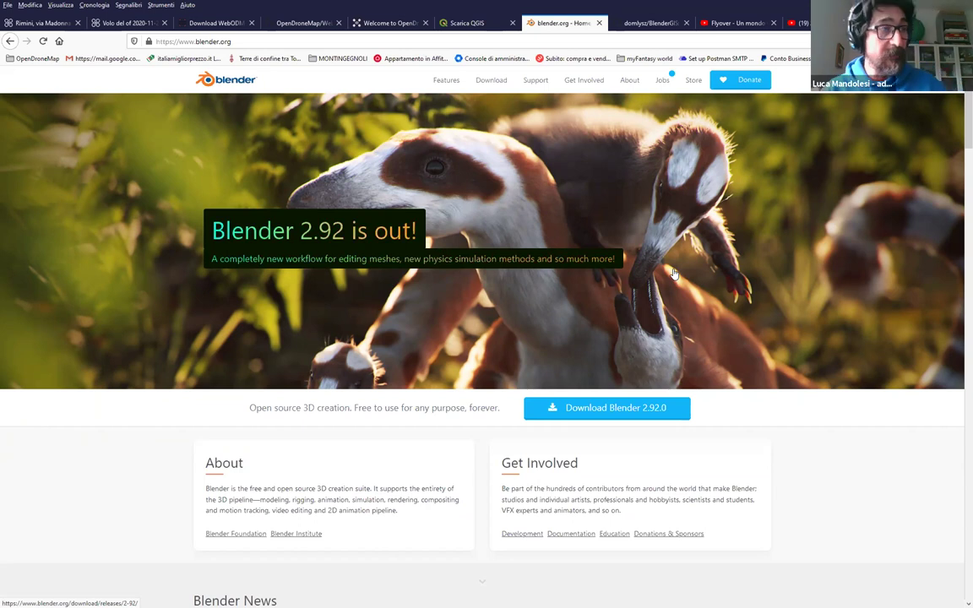
{"action": "left_click", "coordinate": [657, 22]}
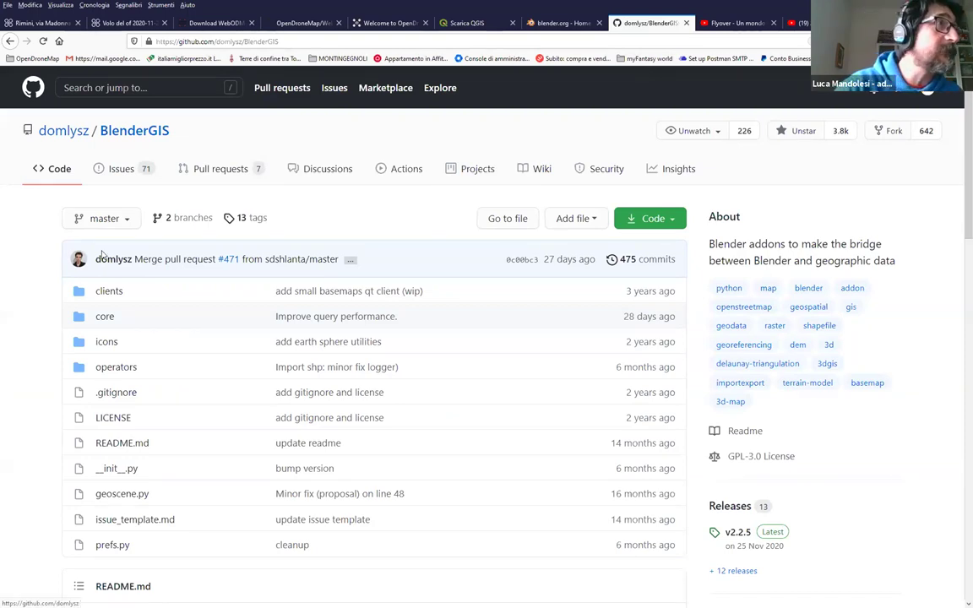
Scroll down through the BlenderGIS README's Functionalities overview and back up
{"action": "scroll", "coordinate": [198, 284], "scroll_direction": "down", "scroll_amount": 5}
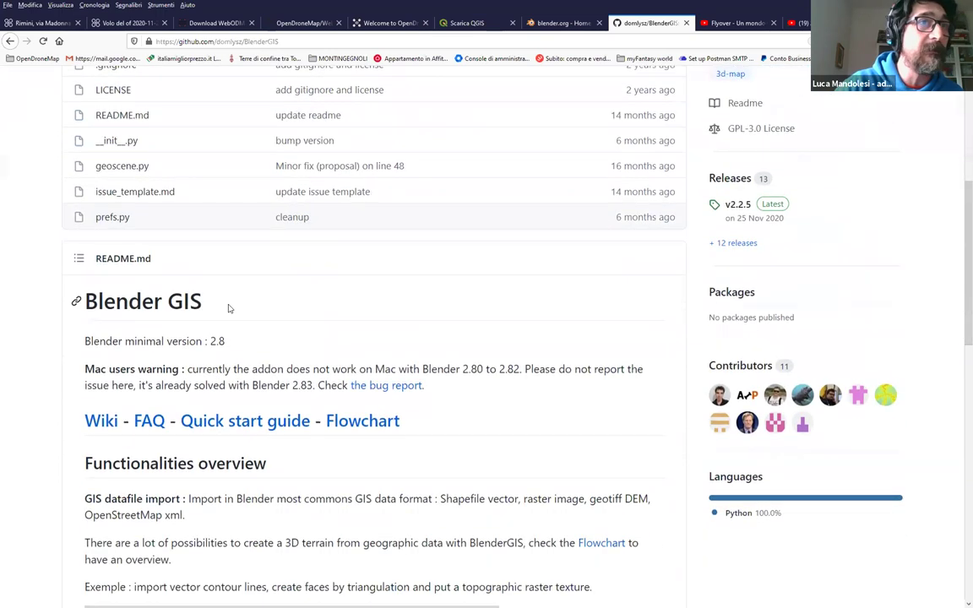
{"action": "scroll", "coordinate": [389, 346], "scroll_direction": "down", "scroll_amount": 5}
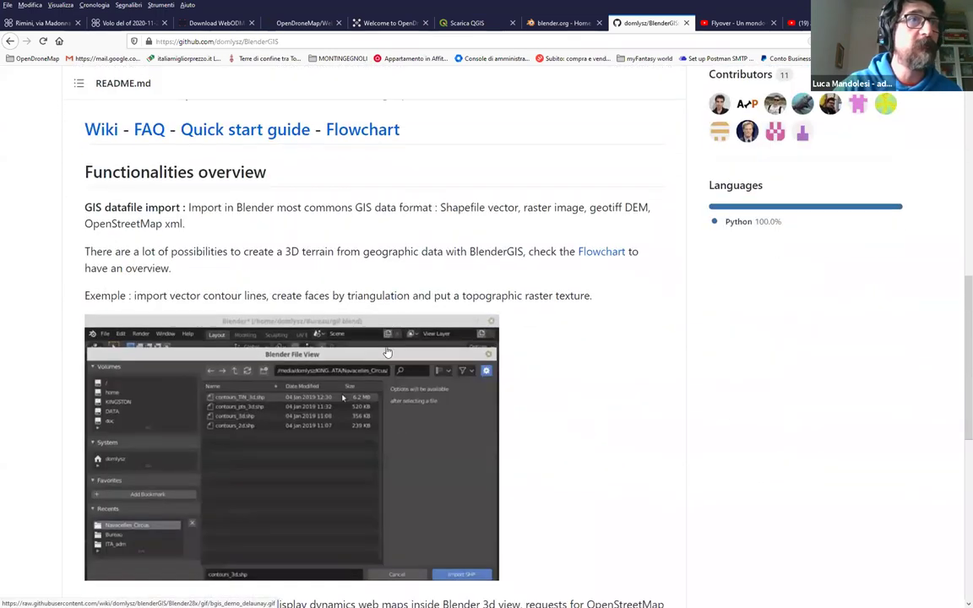
{"action": "scroll", "coordinate": [514, 423], "scroll_direction": "down", "scroll_amount": 5}
{"action": "scroll", "coordinate": [525, 437], "scroll_direction": "up", "scroll_amount": 7}
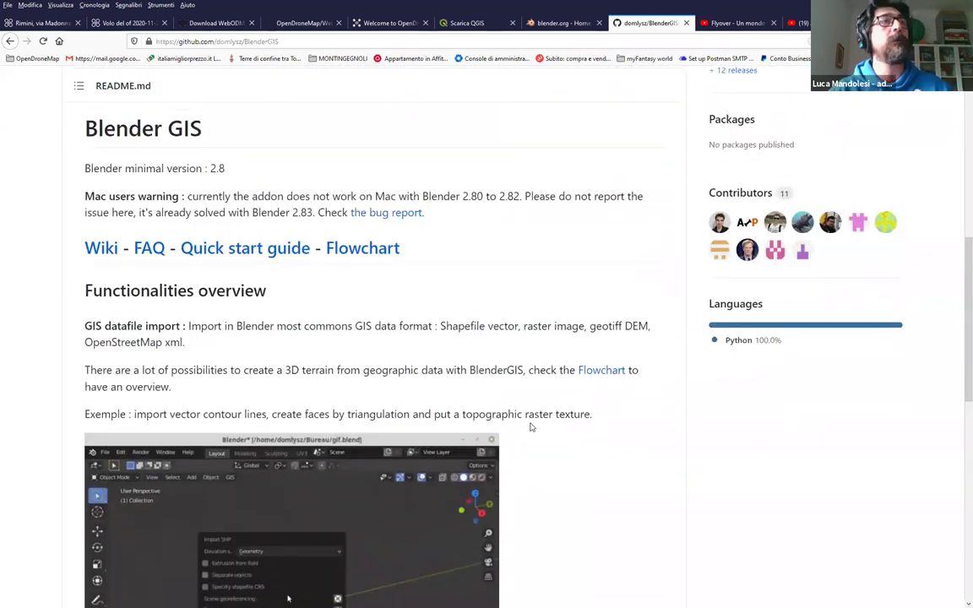
{"action": "scroll", "coordinate": [530, 426], "scroll_direction": "up", "scroll_amount": 6}
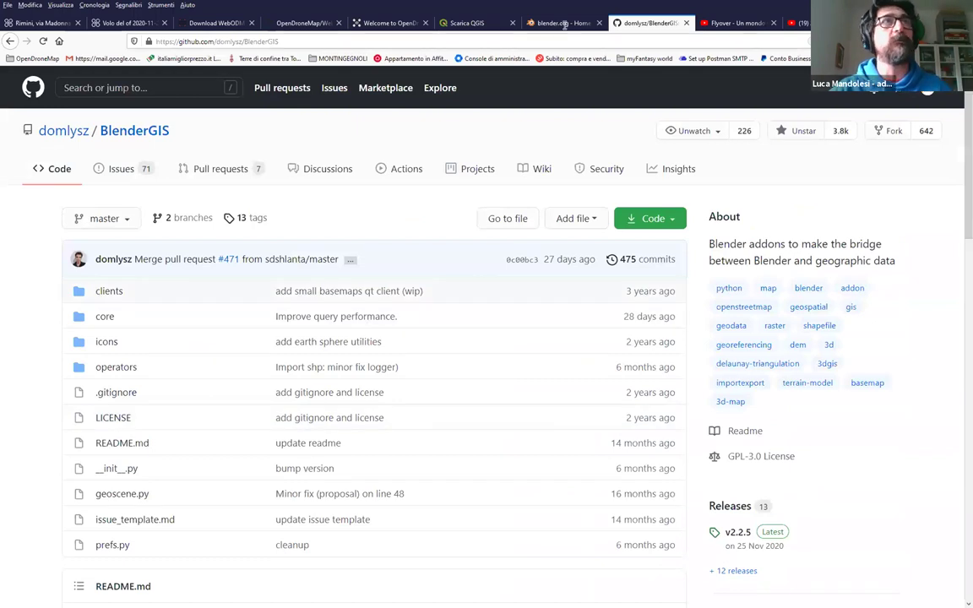
Show the web addresses of the QGIS download page and the blender.org home page
{"action": "left_click", "coordinate": [473, 23]}
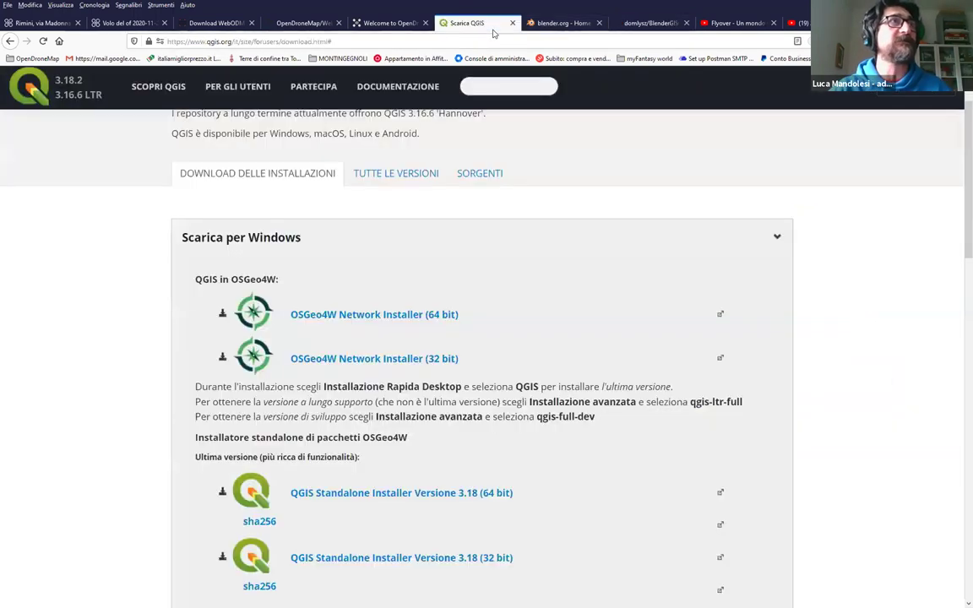
{"action": "left_click", "coordinate": [491, 36]}
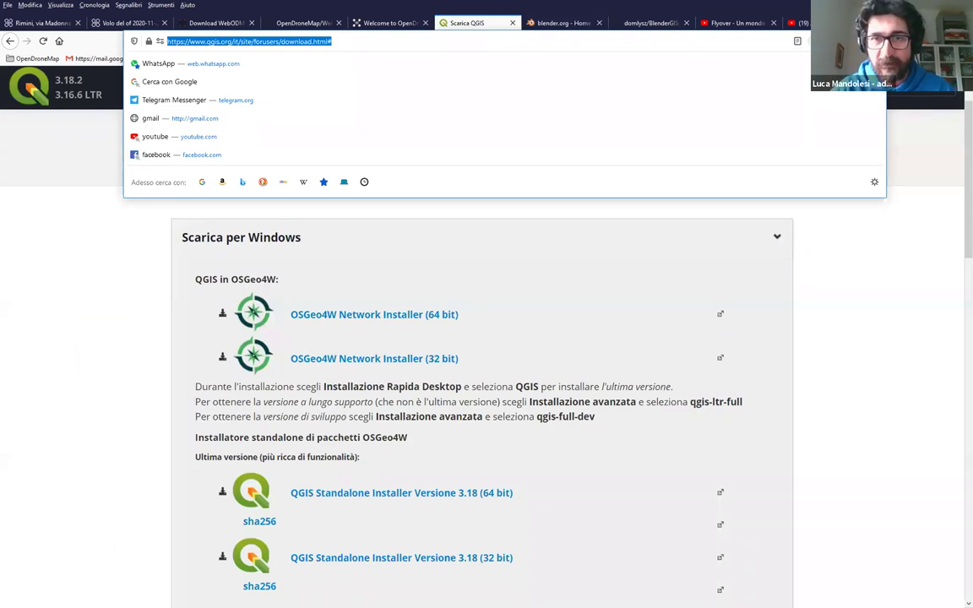
{"action": "key", "text": "Escape"}
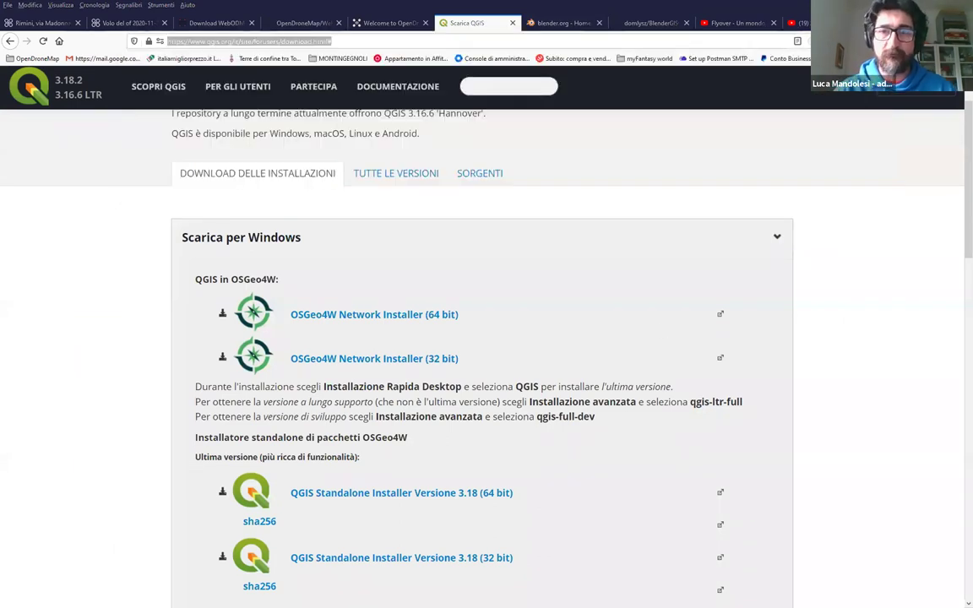
{"action": "left_click", "coordinate": [561, 23]}
{"action": "left_click", "coordinate": [537, 41]}
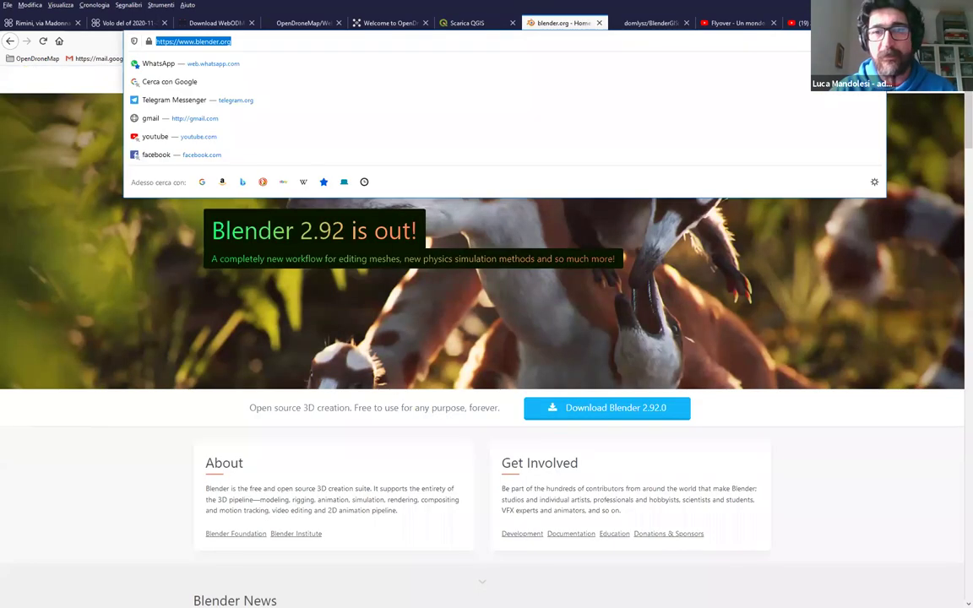
{"action": "key", "text": "Escape"}
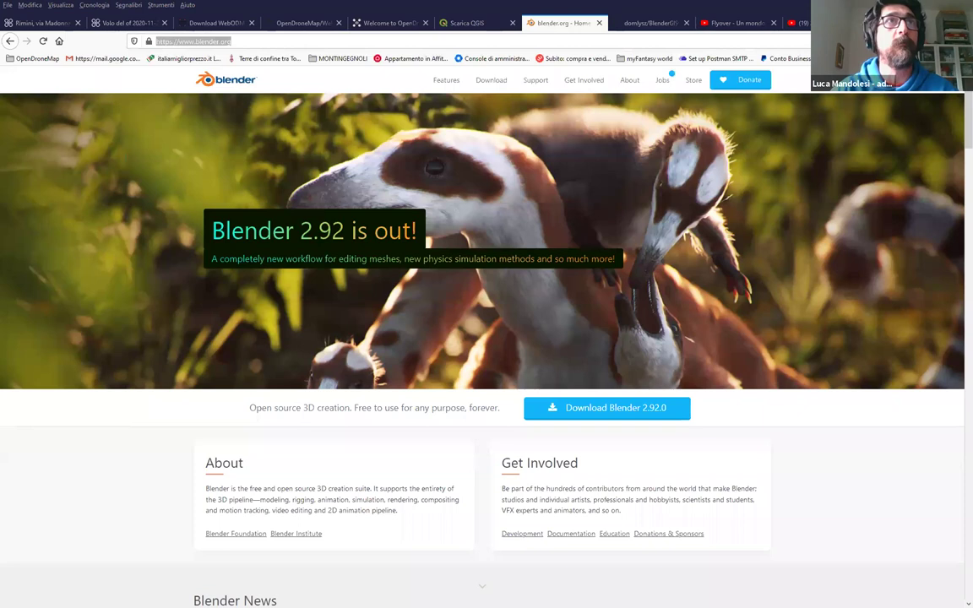
Show the BlenderGIS repository's web address, then scroll its README to the Functionalities overview
{"action": "left_click", "coordinate": [649, 23]}
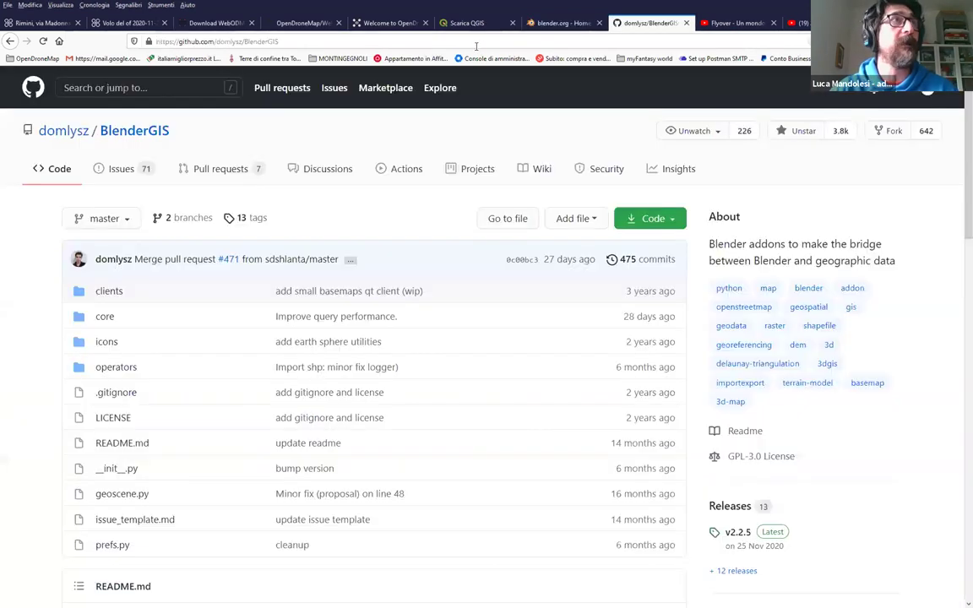
{"action": "left_click", "coordinate": [476, 47]}
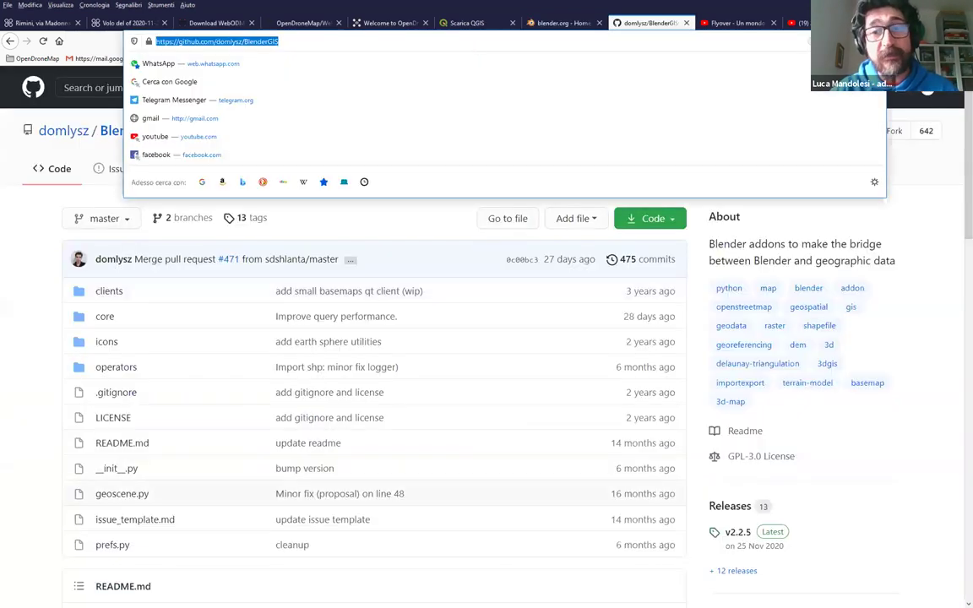
{"action": "key", "text": "Escape"}
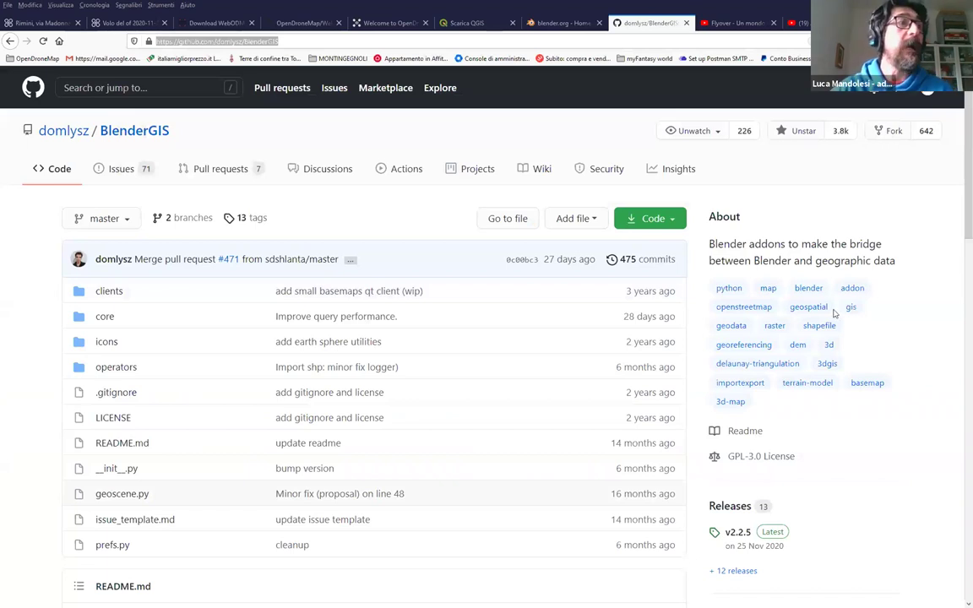
{"action": "scroll", "coordinate": [352, 316], "scroll_direction": "down", "scroll_amount": 6}
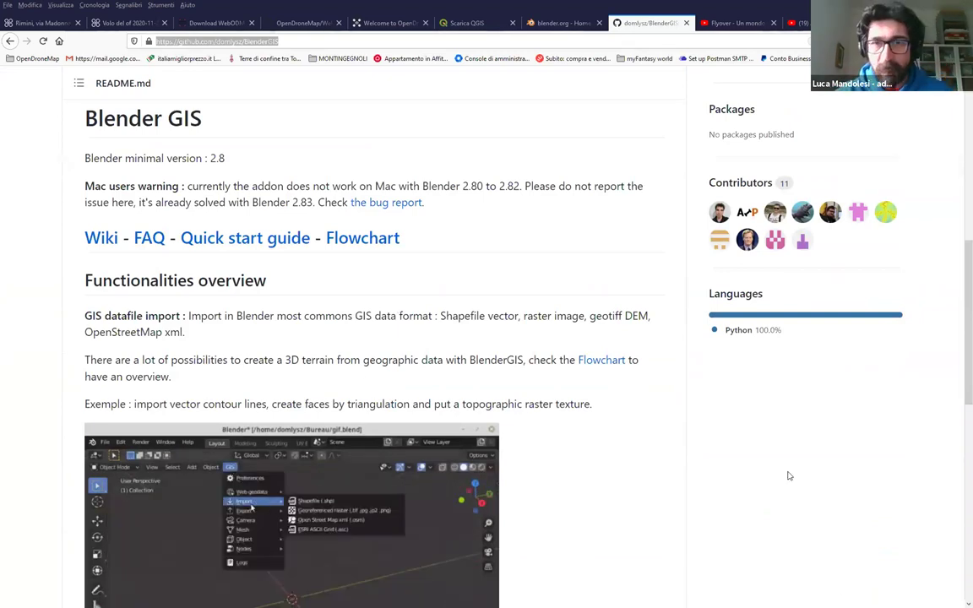
{"action": "scroll", "coordinate": [621, 374], "scroll_direction": "down", "scroll_amount": 1}
{"action": "scroll", "coordinate": [619, 374], "scroll_direction": "down", "scroll_amount": 3}
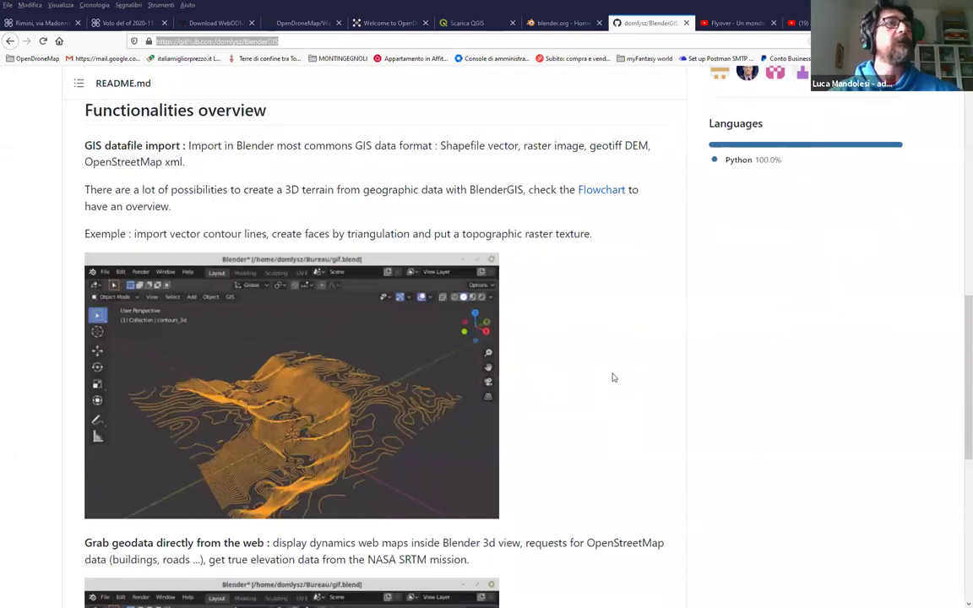
{"action": "scroll", "coordinate": [533, 342], "scroll_direction": "down", "scroll_amount": 4}
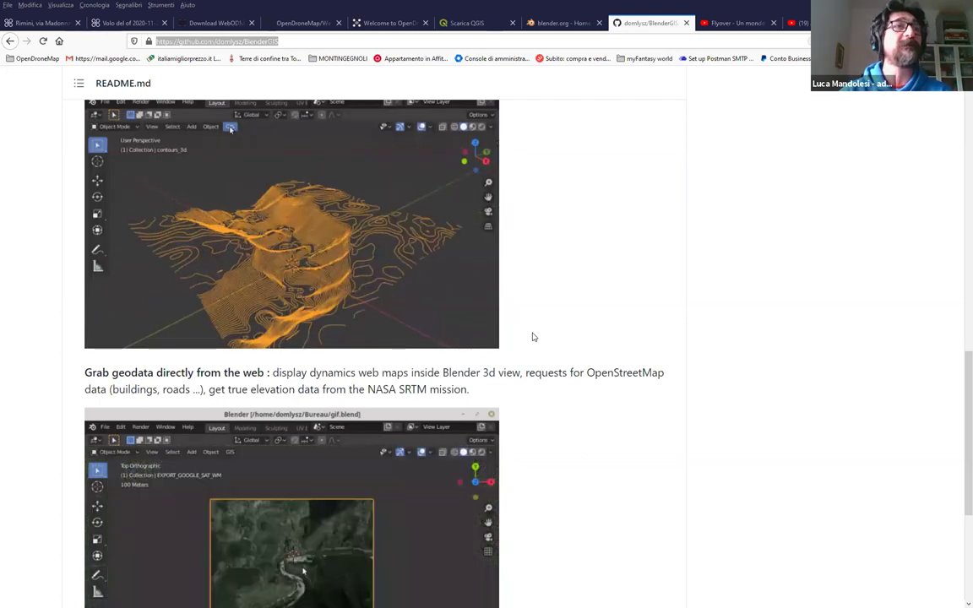
{"action": "scroll", "coordinate": [535, 338], "scroll_direction": "down", "scroll_amount": 3}
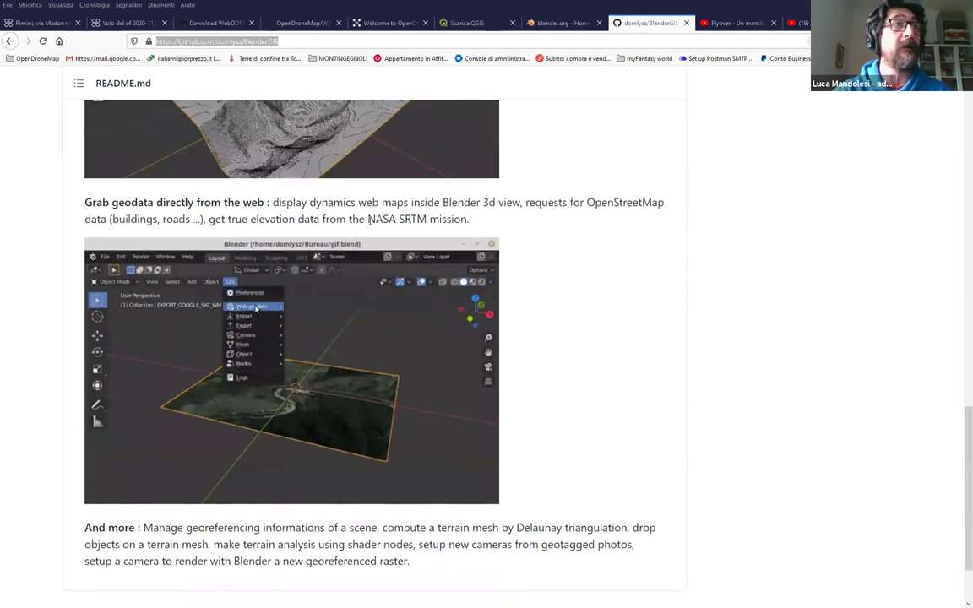
{"action": "double_click", "coordinate": [380, 219]}
{"action": "left_click", "coordinate": [467, 219], "text": "shift"}
{"action": "left_click", "coordinate": [397, 219]}
{"action": "left_click_drag", "start_coordinate": [365, 219], "coordinate": [464, 219]}
{"action": "left_click", "coordinate": [537, 228]}
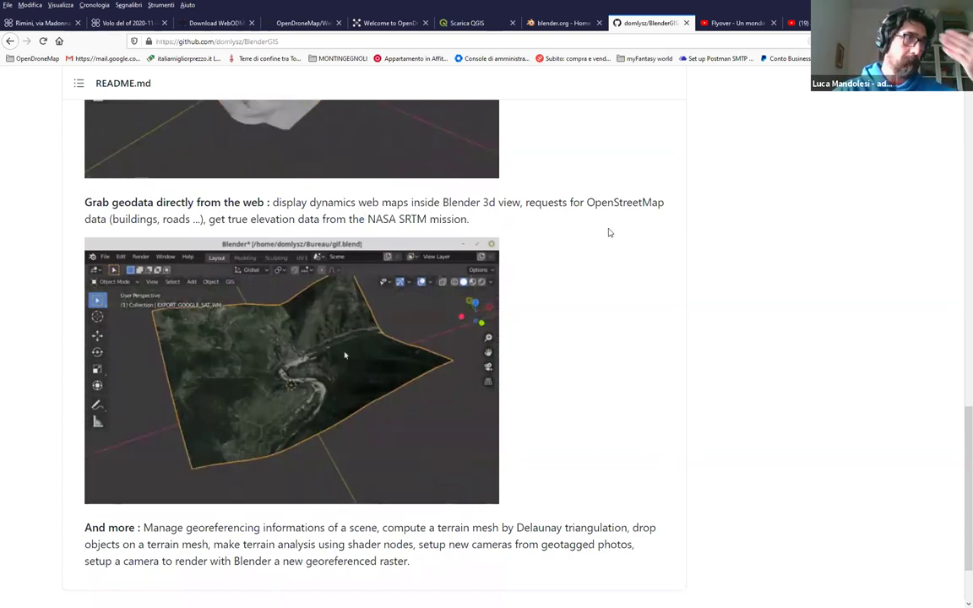
{"action": "scroll", "coordinate": [605, 228], "scroll_direction": "down", "scroll_amount": 2}
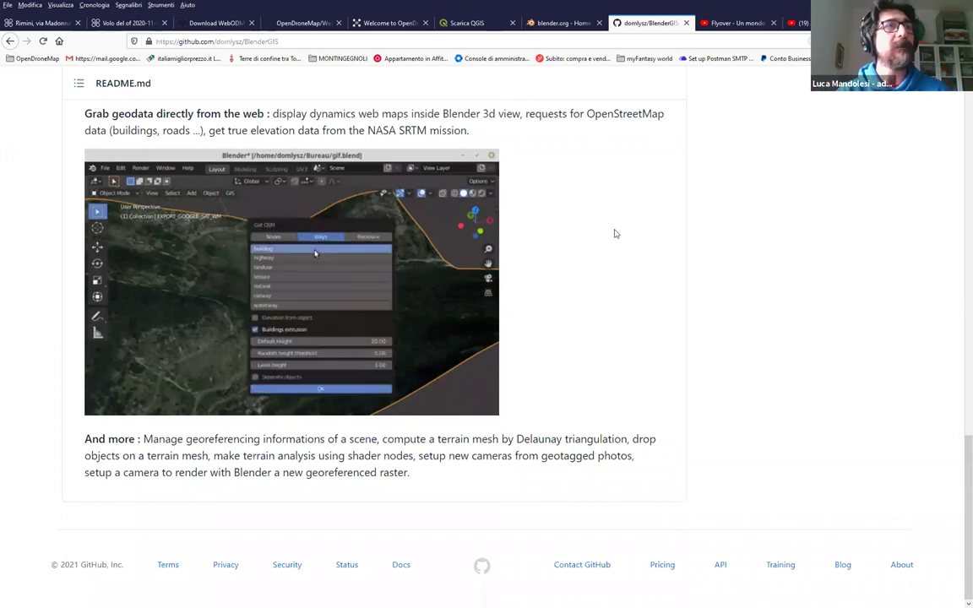
{"action": "scroll", "coordinate": [616, 234], "scroll_direction": "up", "scroll_amount": 3}
{"action": "scroll", "coordinate": [617, 237], "scroll_direction": "up", "scroll_amount": 5}
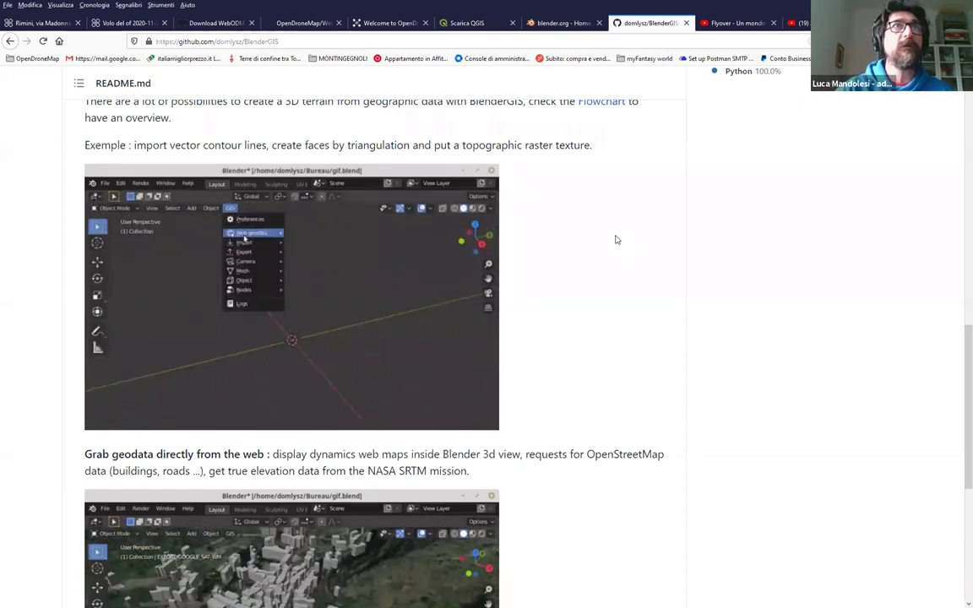
Bring up the blender.org home page announcing Blender 2.92
{"action": "left_click", "coordinate": [564, 23]}
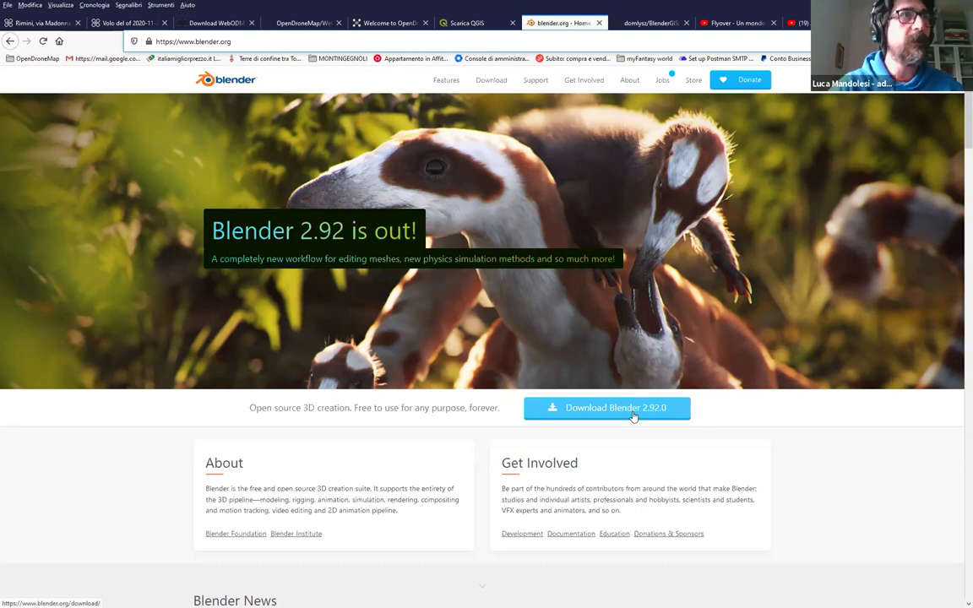
Go from the BlenderGIS repository to the YouTube 'Flyover' video
{"action": "left_click", "coordinate": [650, 23]}
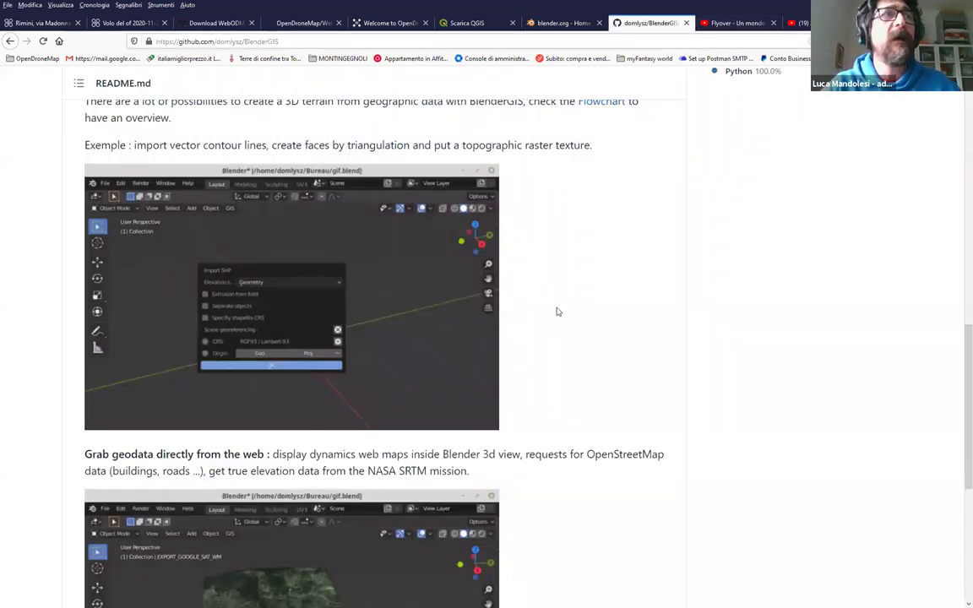
{"action": "key", "text": "ctrl+Tab"}
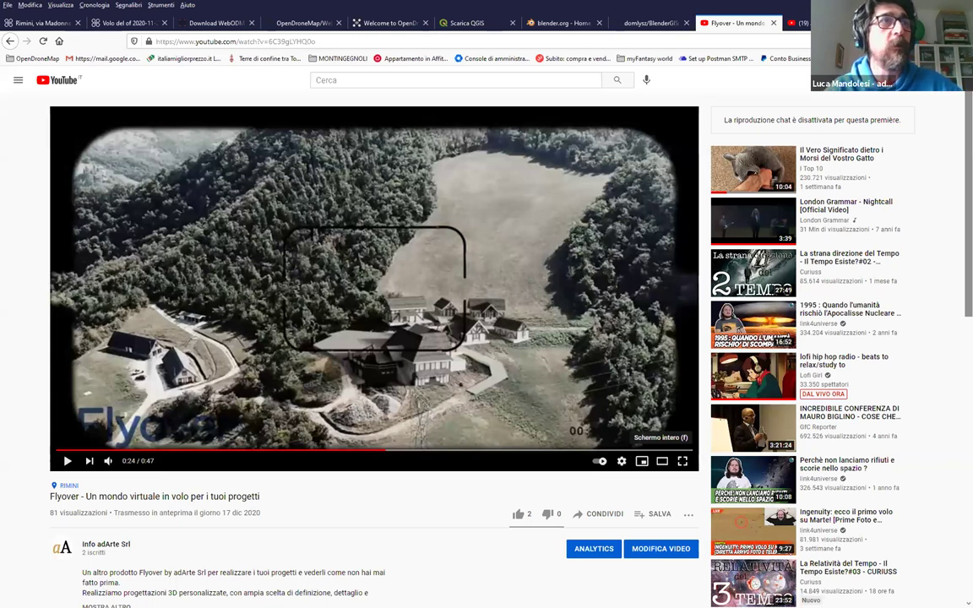
Switch the Flyover video to full screen
{"action": "left_click", "coordinate": [683, 462]}
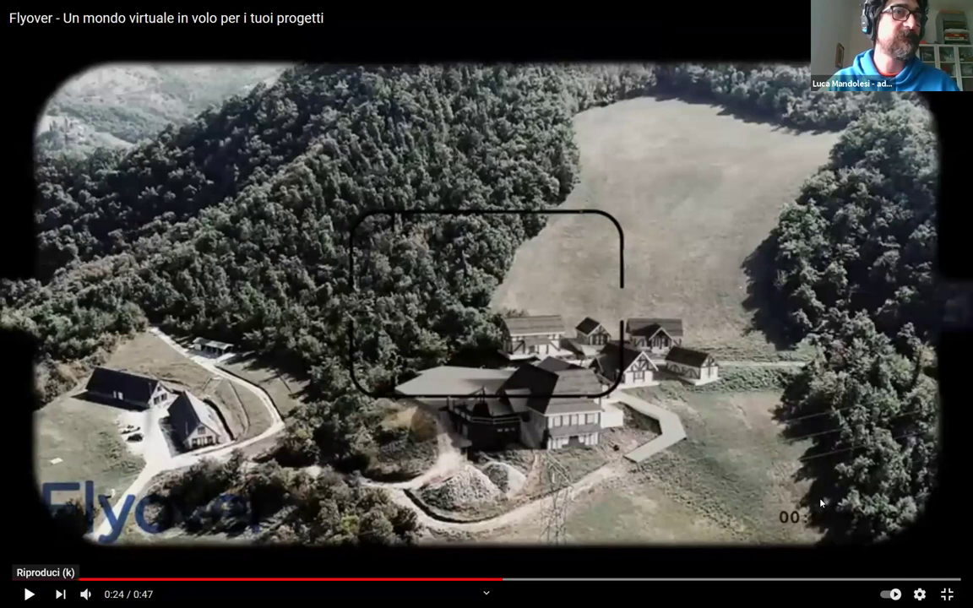
Play the Flyover video, seek back near its start, and pause it at 0:08
{"action": "left_click", "coordinate": [29, 595]}
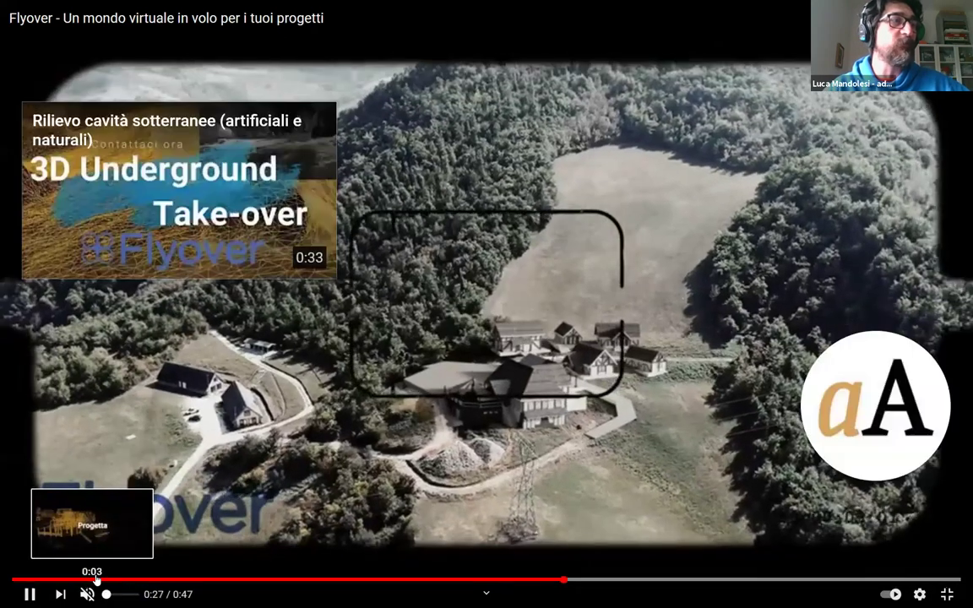
{"action": "left_click", "coordinate": [96, 579]}
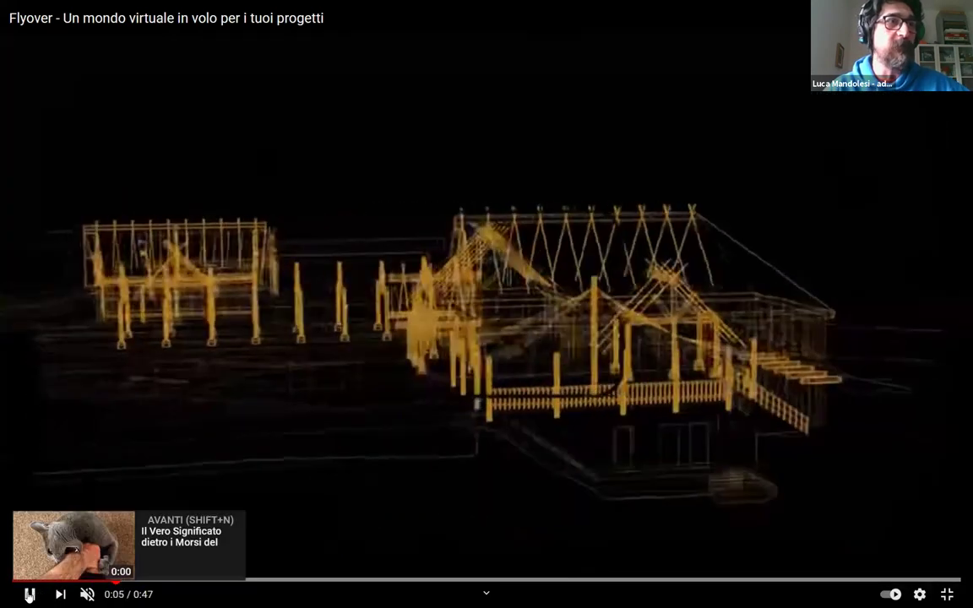
{"action": "left_click", "coordinate": [29, 595]}
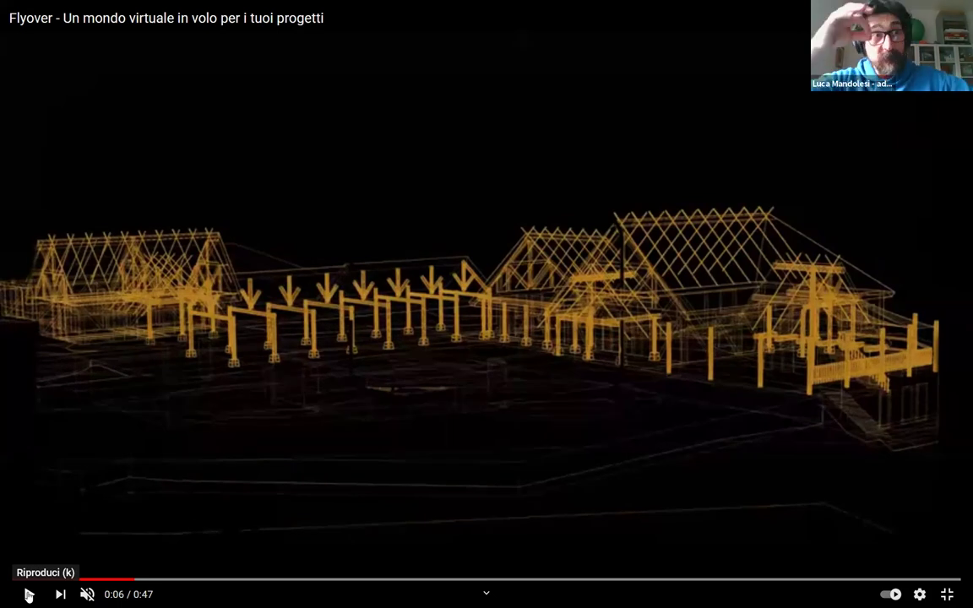
{"action": "left_click", "coordinate": [28, 596]}
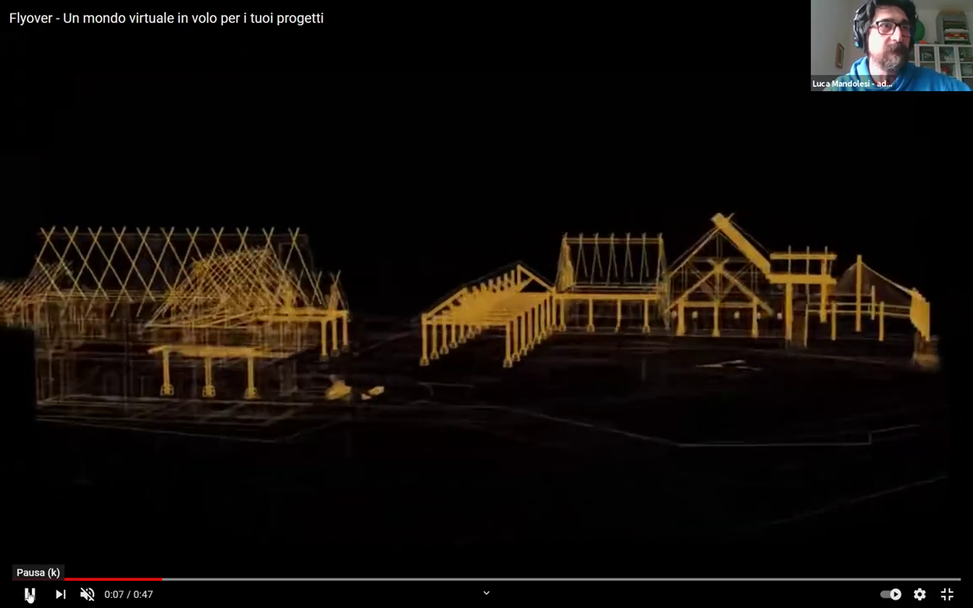
{"action": "left_click", "coordinate": [28, 595]}
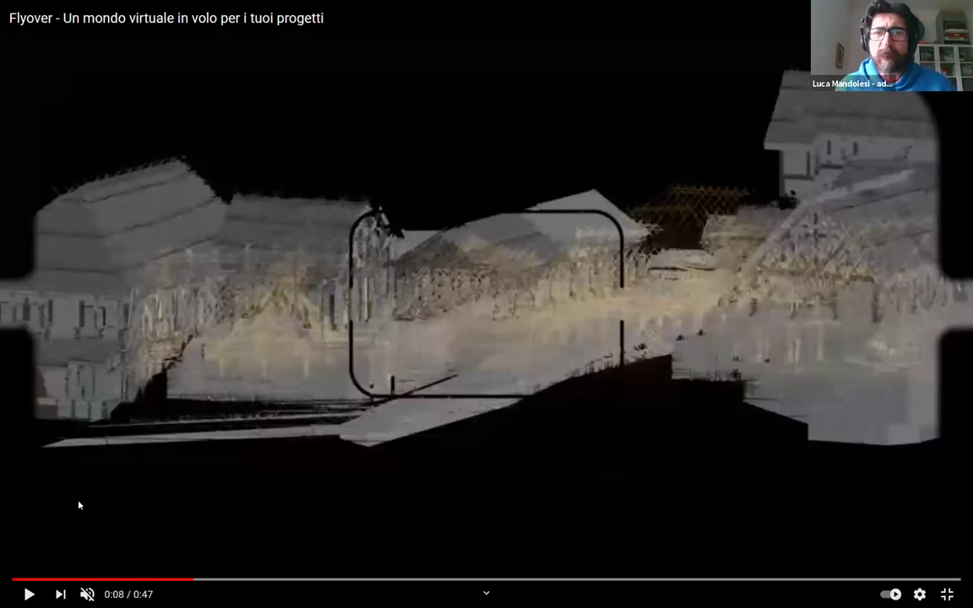
Advance the Flyover video in short play/pause bursts through the village scenes, stopping at 0:23
{"action": "left_click", "coordinate": [30, 594]}
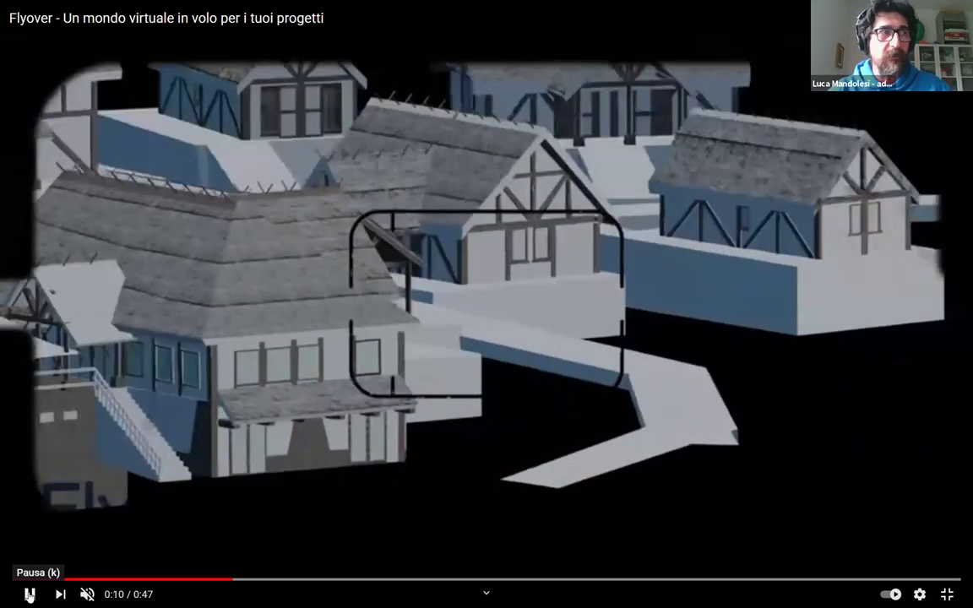
{"action": "left_click", "coordinate": [30, 594]}
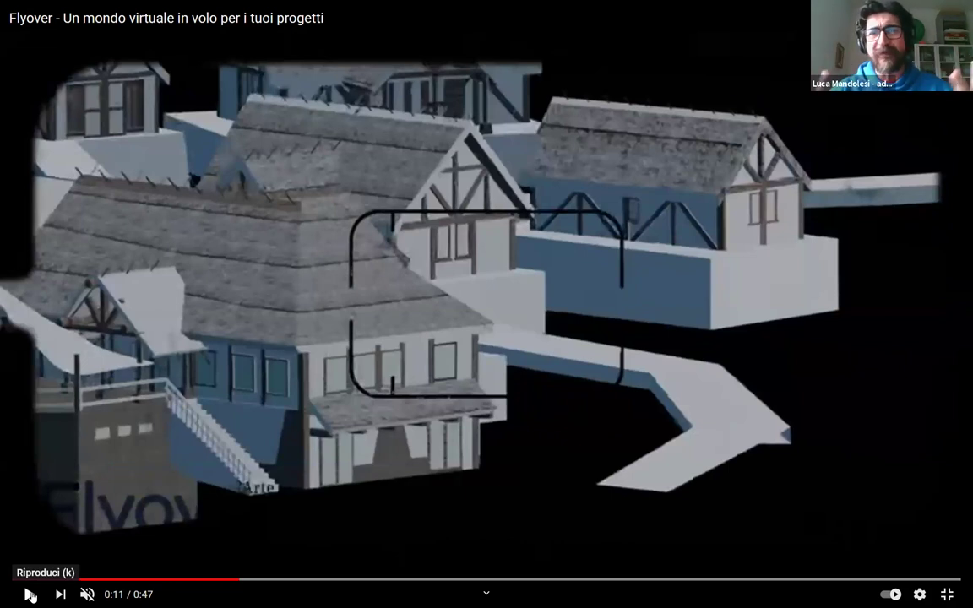
{"action": "left_click", "coordinate": [29, 595]}
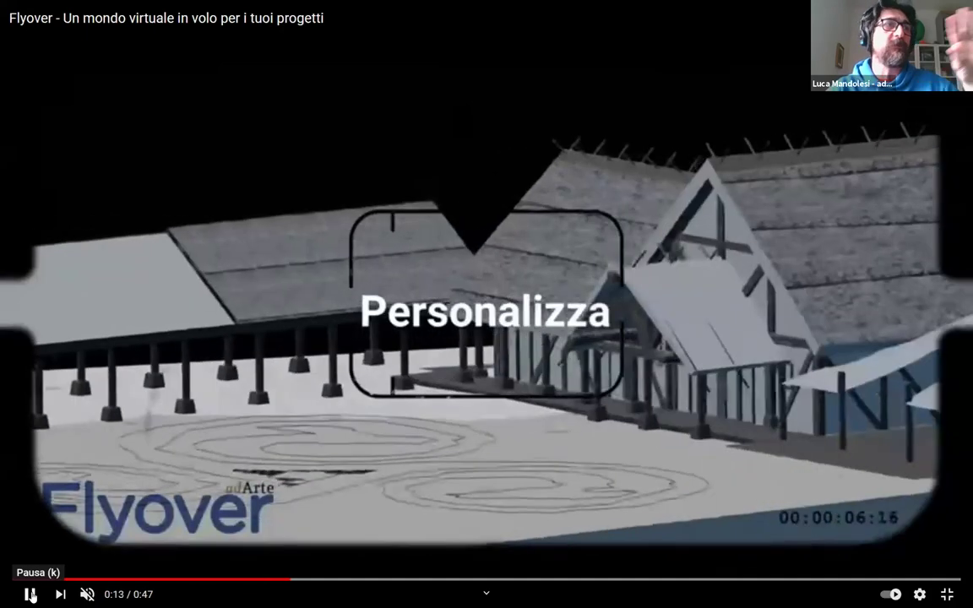
{"action": "left_click", "coordinate": [30, 594]}
{"action": "left_click", "coordinate": [29, 595]}
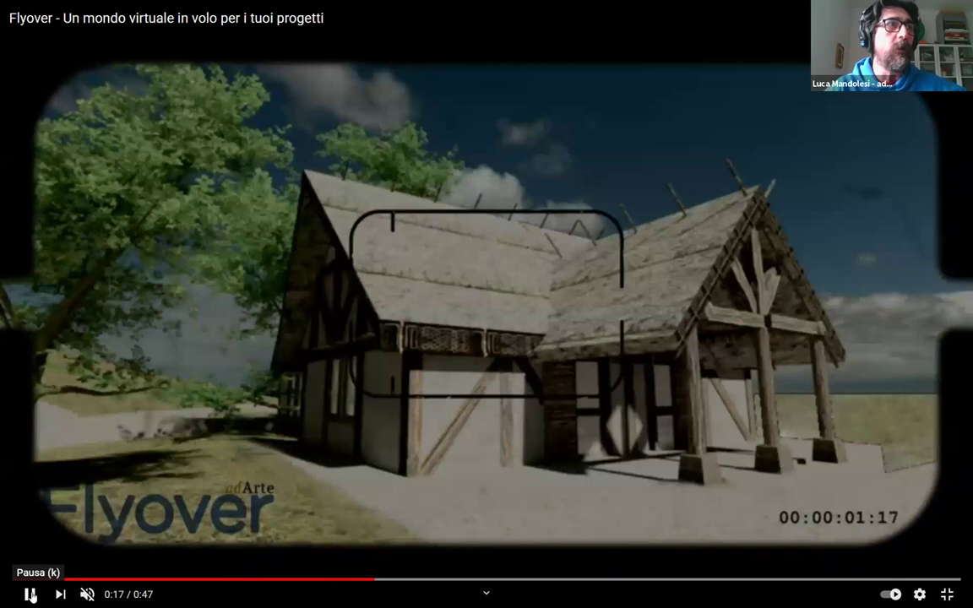
{"action": "left_click", "coordinate": [30, 595]}
{"action": "left_click", "coordinate": [30, 595]}
{"action": "left_click", "coordinate": [30, 595]}
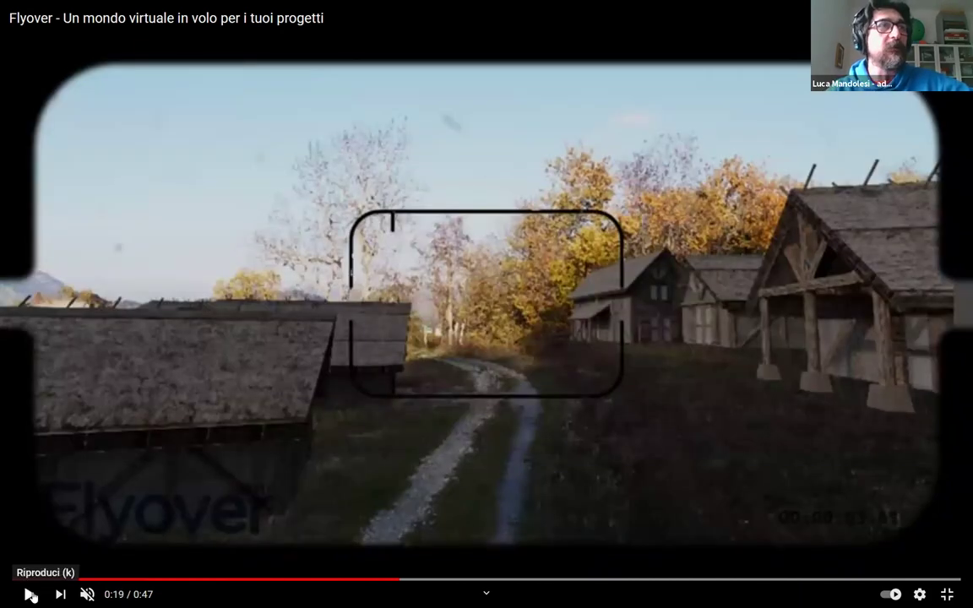
{"action": "left_click", "coordinate": [30, 595]}
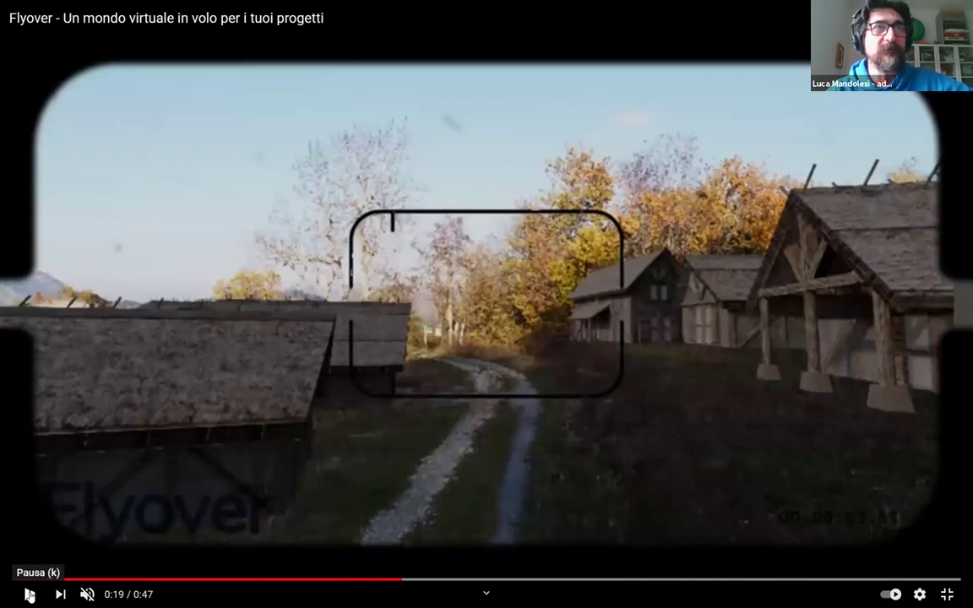
{"action": "left_click", "coordinate": [30, 595]}
{"action": "left_click", "coordinate": [30, 596]}
{"action": "left_click", "coordinate": [30, 595]}
{"action": "left_click", "coordinate": [30, 596]}
{"action": "left_click", "coordinate": [30, 596]}
{"action": "left_click", "coordinate": [30, 595]}
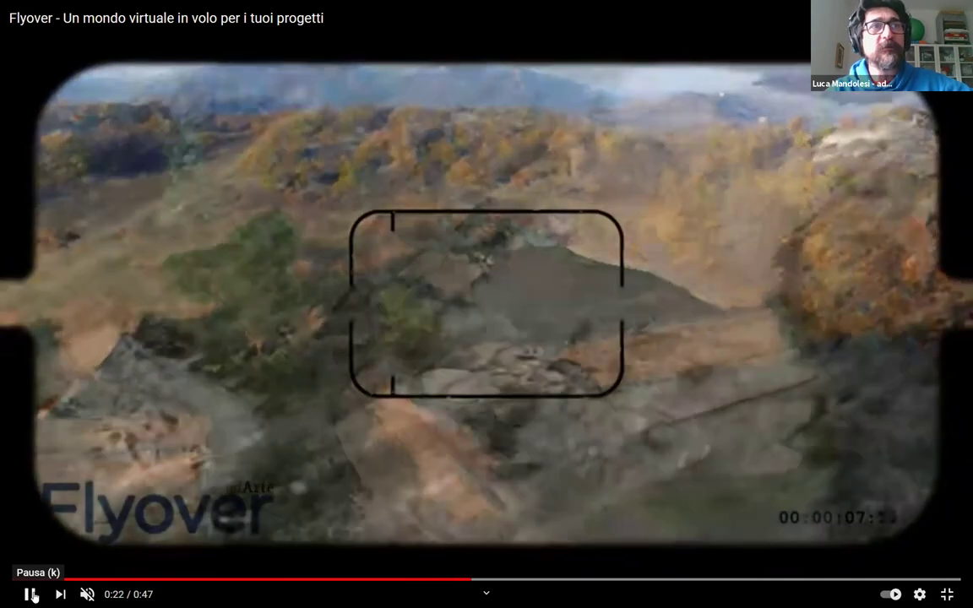
{"action": "left_click", "coordinate": [30, 595]}
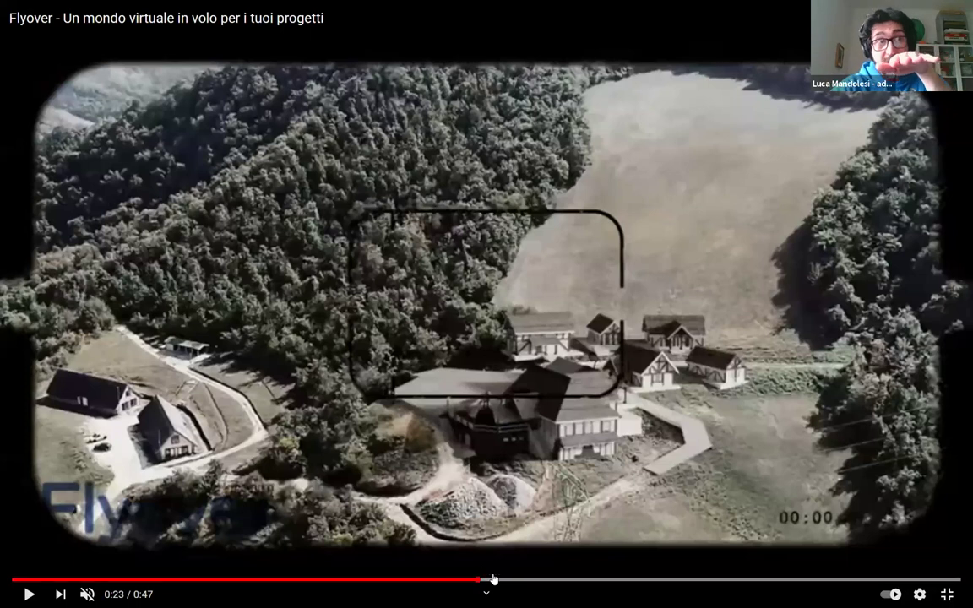
Play the Flyover video to 0:27, then seek back to 0:24
{"action": "left_click", "coordinate": [28, 596]}
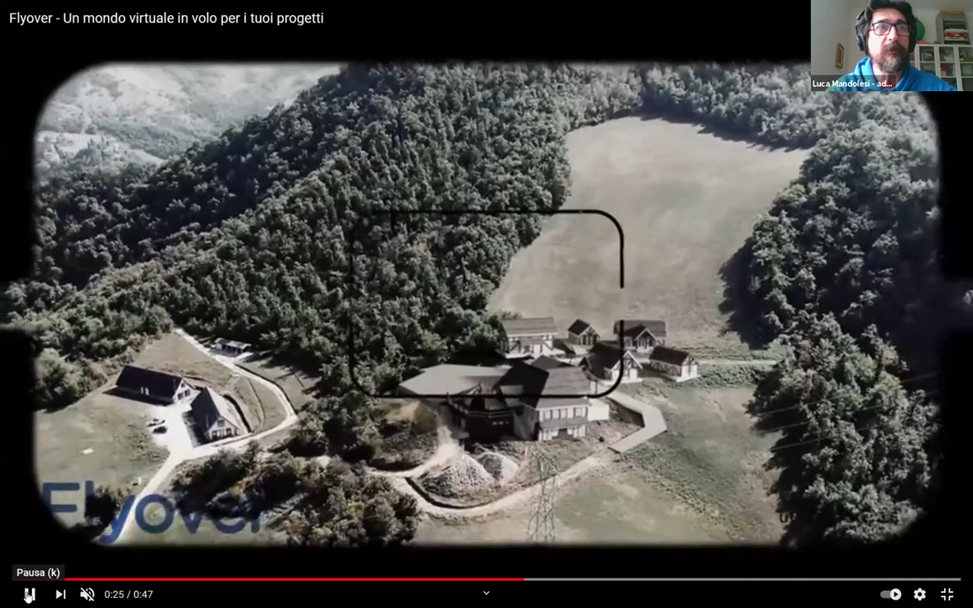
{"action": "left_click", "coordinate": [347, 537]}
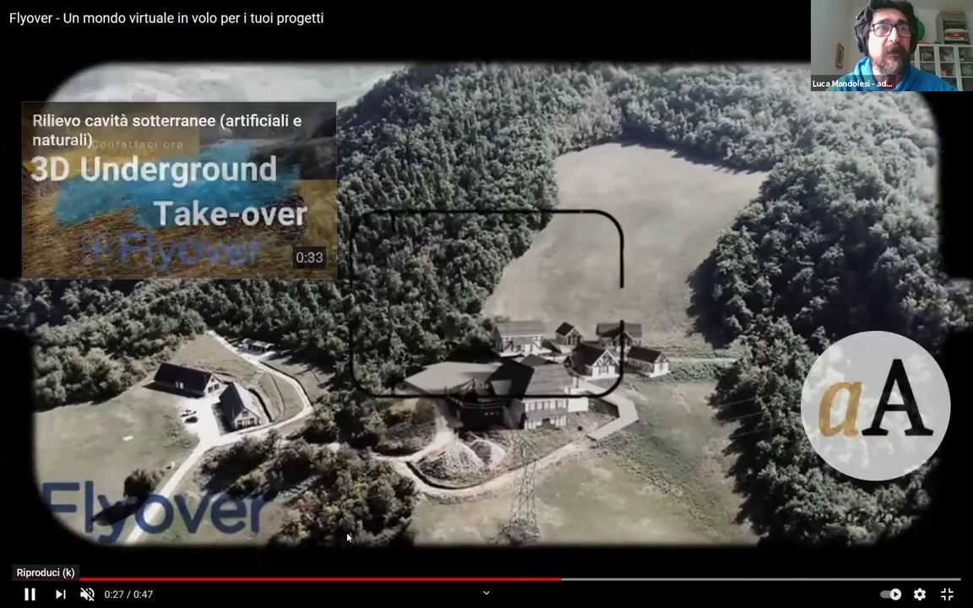
{"action": "left_click", "coordinate": [552, 580]}
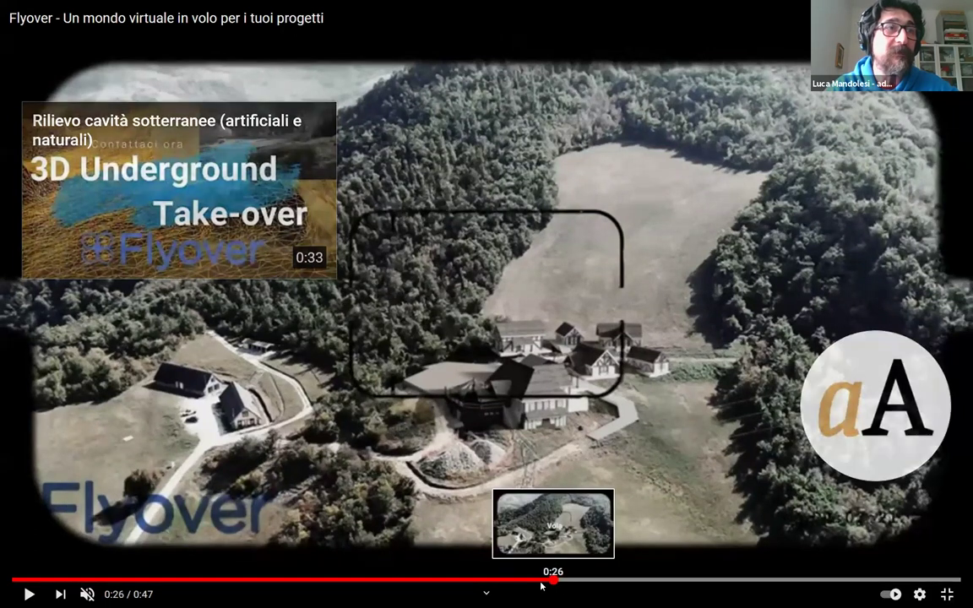
{"action": "left_click", "coordinate": [534, 580]}
{"action": "left_click", "coordinate": [500, 581]}
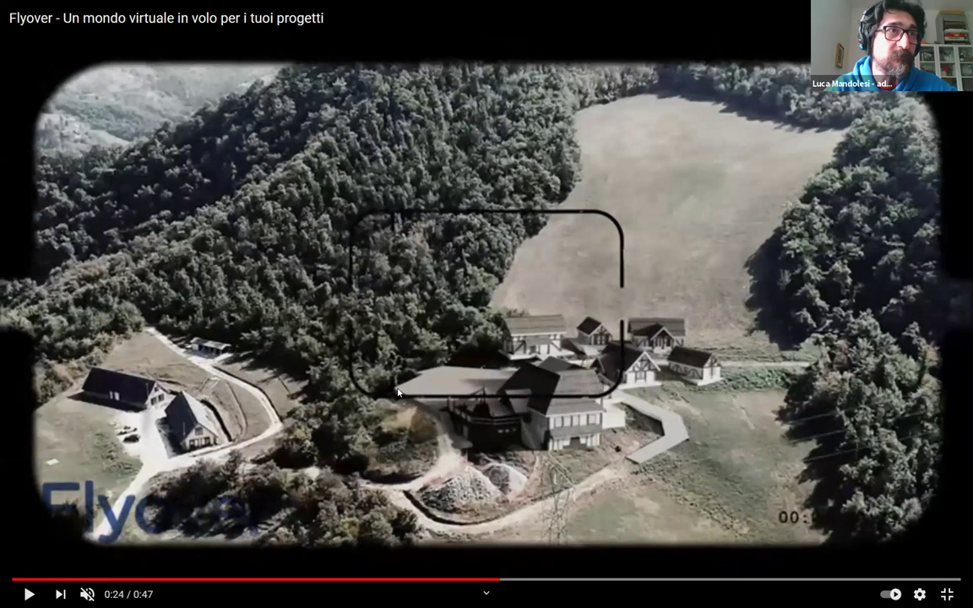
Replay the aerial shot, pause at 0:28, and leave full-screen view
{"action": "left_click", "coordinate": [28, 595]}
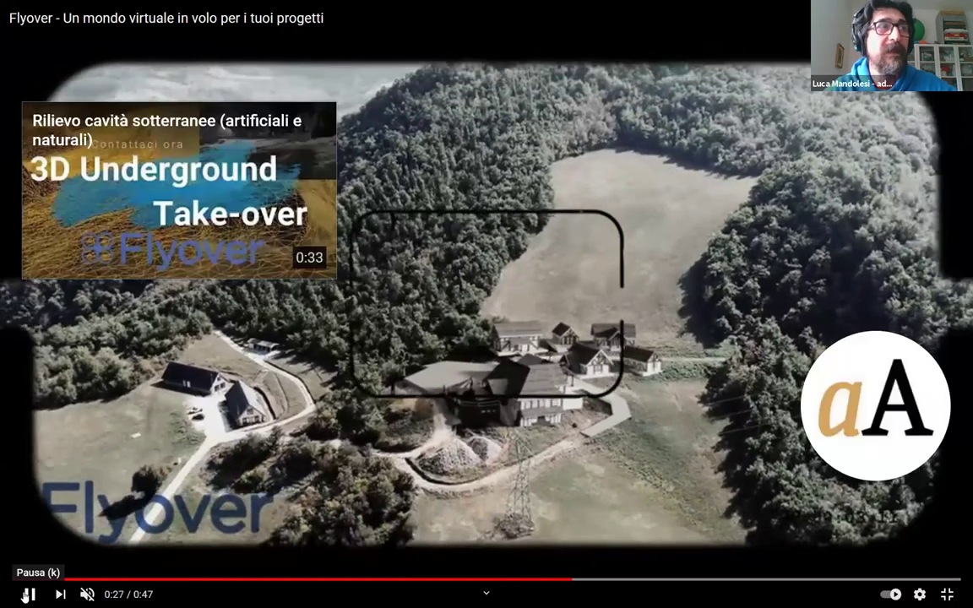
{"action": "left_click", "coordinate": [28, 595]}
{"action": "left_click", "coordinate": [28, 595]}
{"action": "left_click", "coordinate": [27, 594]}
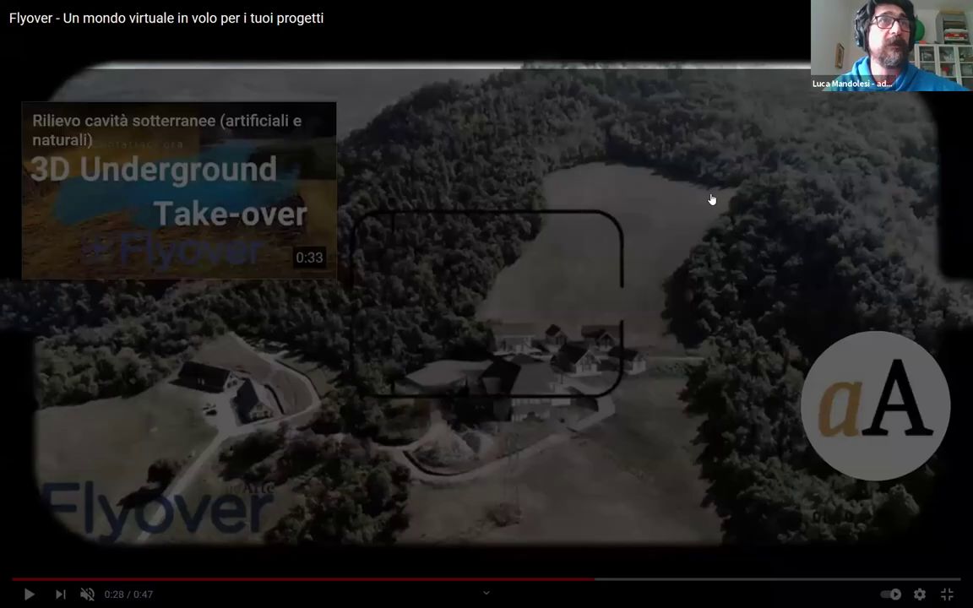
{"action": "double_click", "coordinate": [711, 200]}
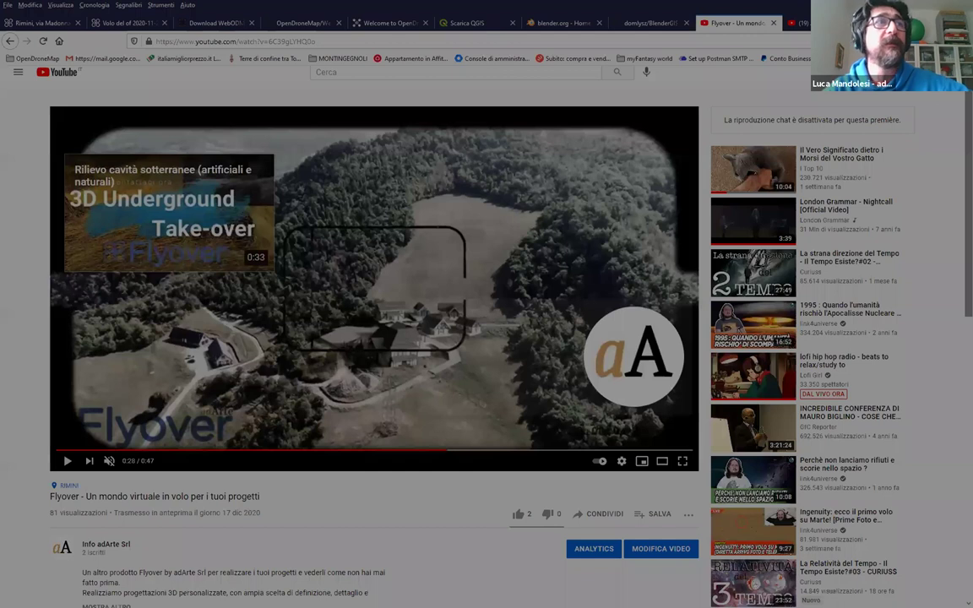
Switch to the next tab with '2-Il castello di San Giovanni in Galiela (Borghi, FC)' paused at 2:34
{"action": "key", "text": "ctrl+Tab"}
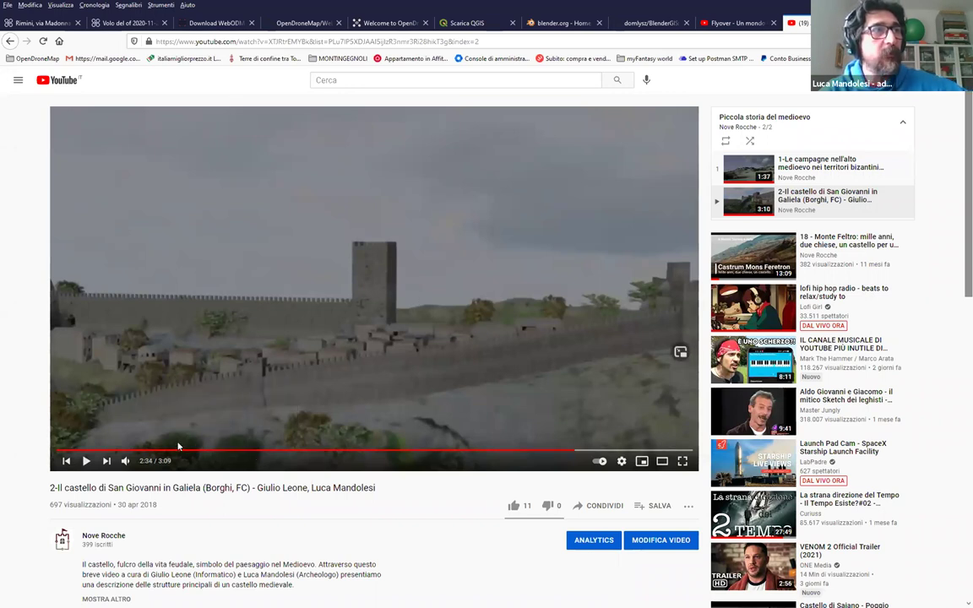
Jump near the castle video's start and play it, pausing around 0:24–0:27
{"action": "left_click", "coordinate": [119, 452]}
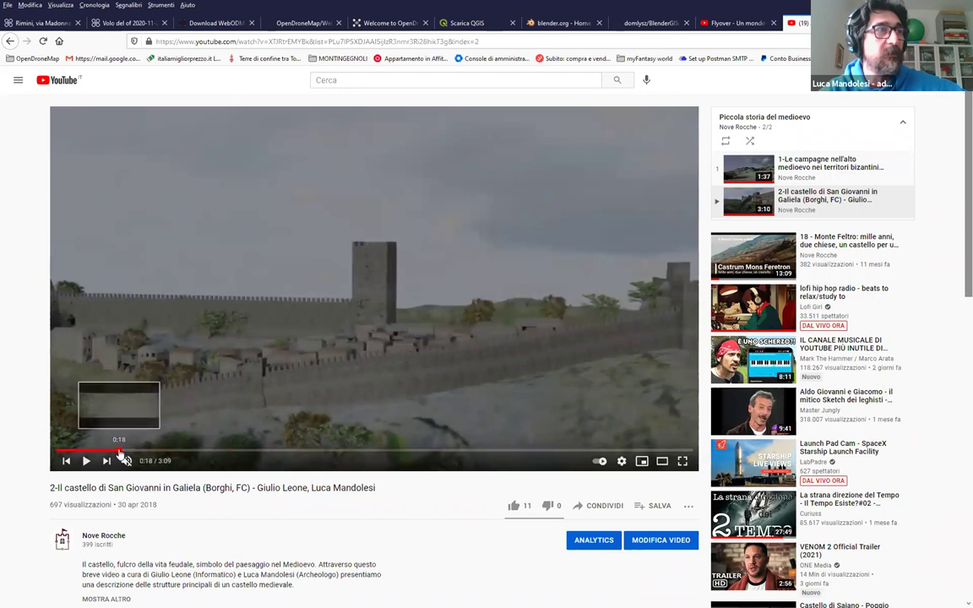
{"action": "left_click", "coordinate": [85, 460]}
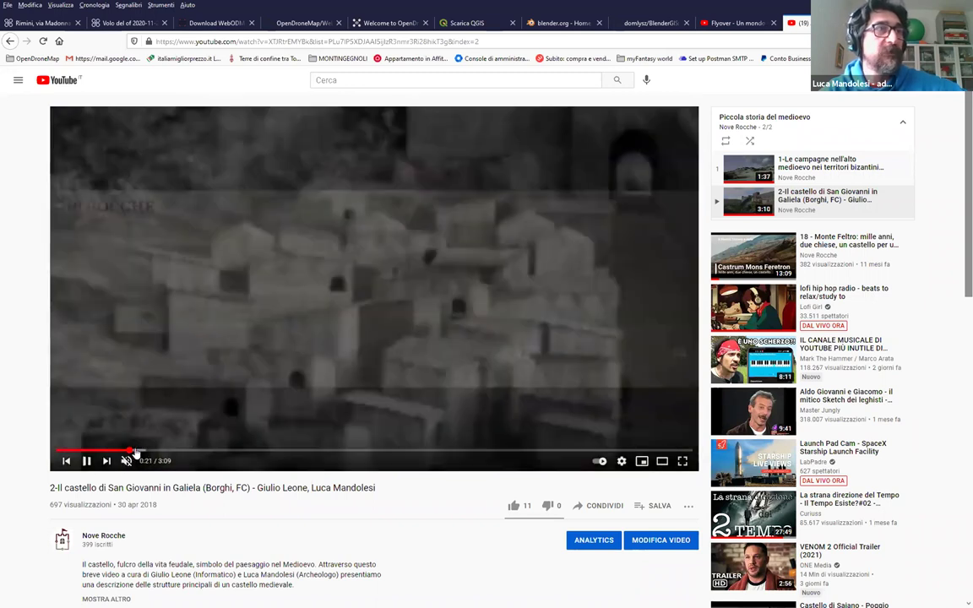
{"action": "left_click", "coordinate": [87, 466]}
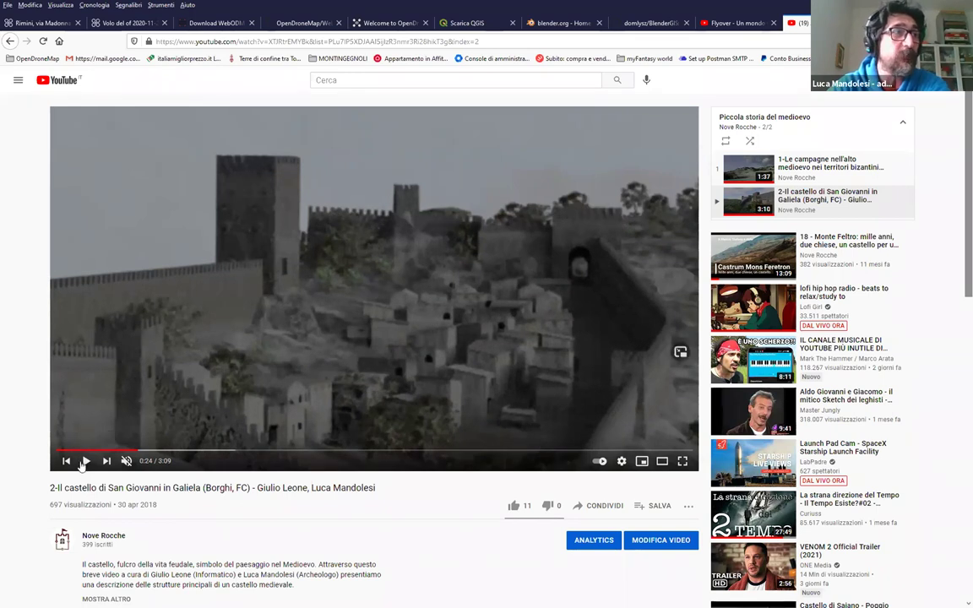
{"action": "left_click", "coordinate": [86, 461]}
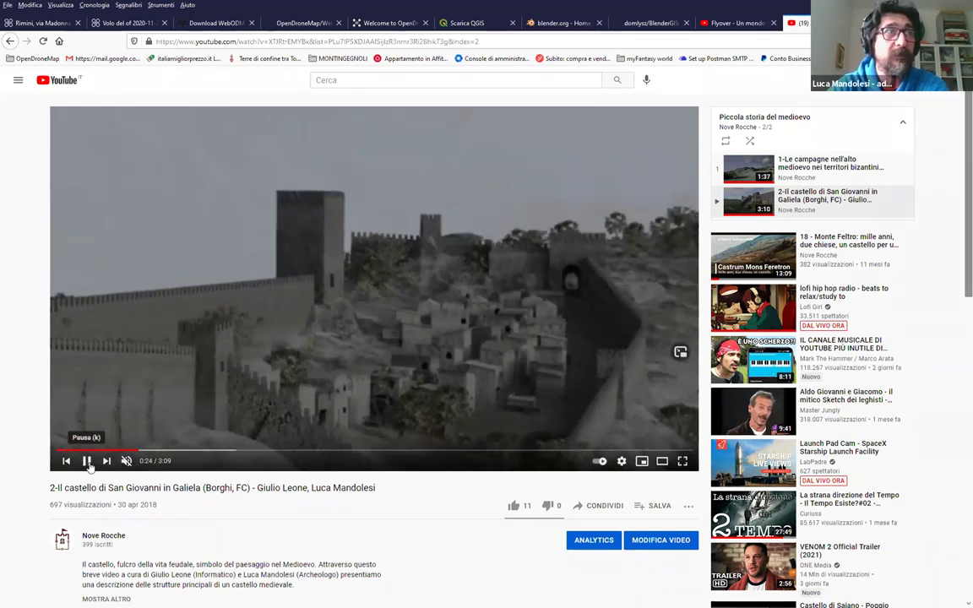
{"action": "left_click", "coordinate": [86, 461]}
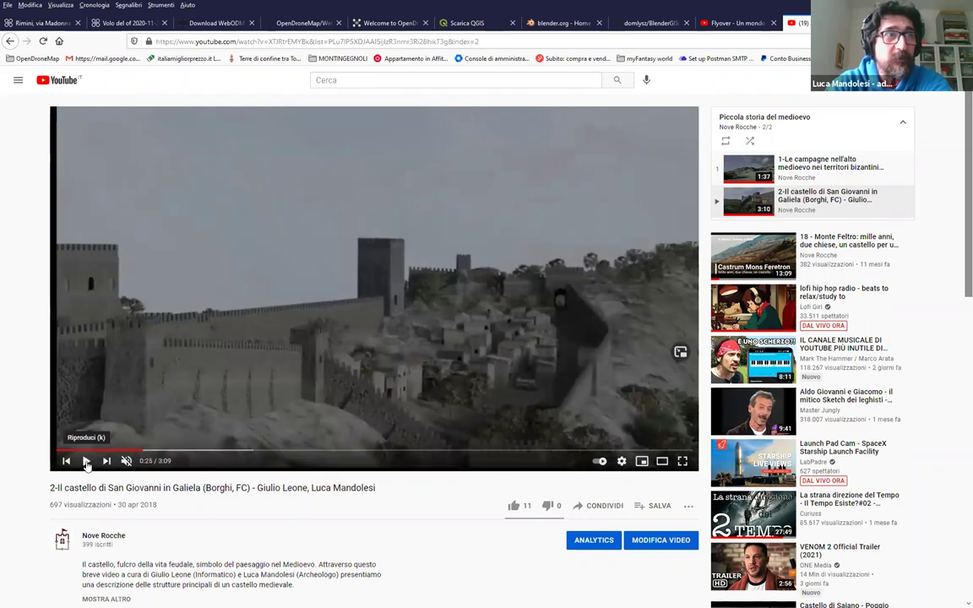
{"action": "left_click", "coordinate": [86, 461]}
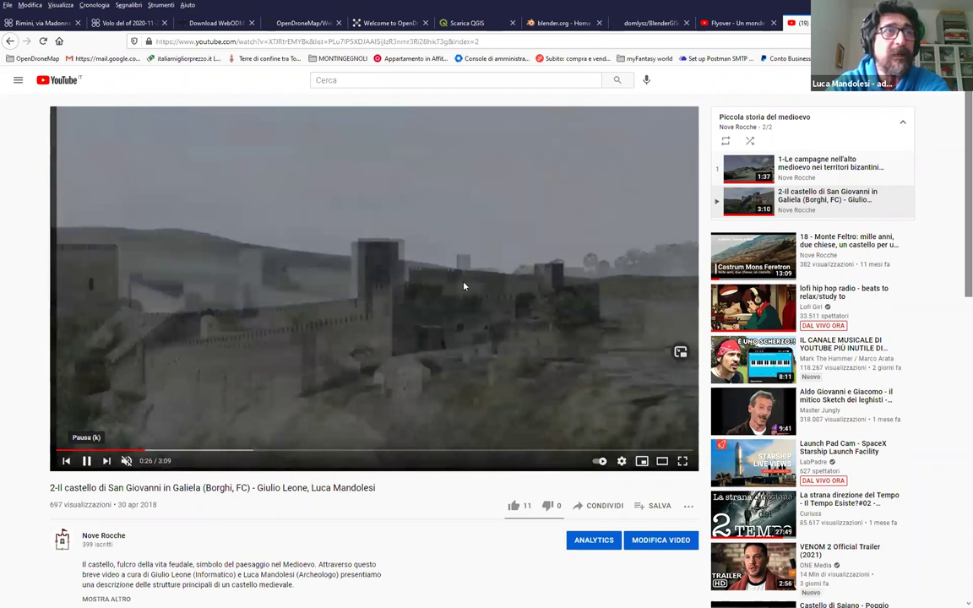
{"action": "left_click", "coordinate": [457, 314]}
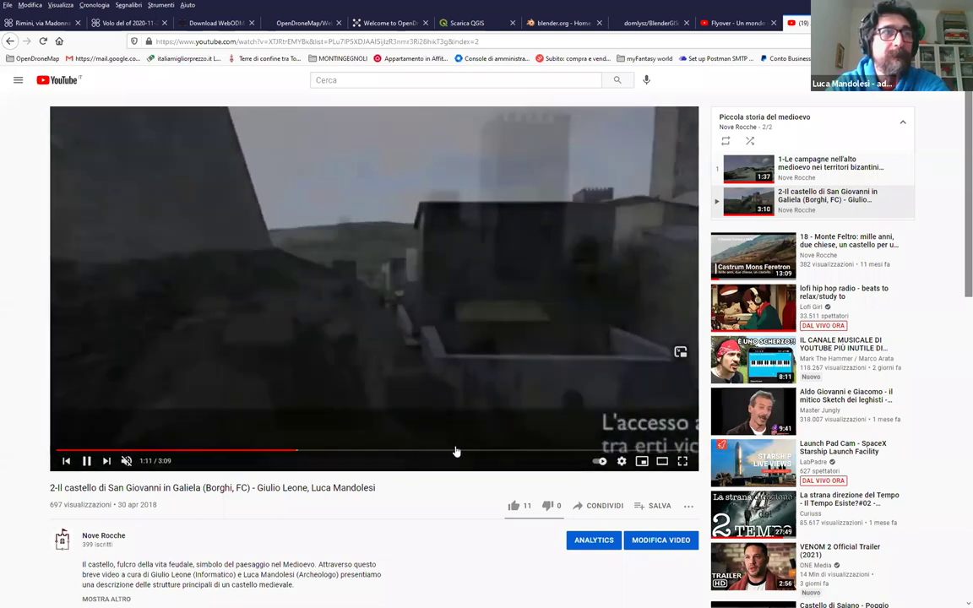
Skip ahead to the alley scene at 1:57, then pause on the castle keep
{"action": "left_click", "coordinate": [452, 452]}
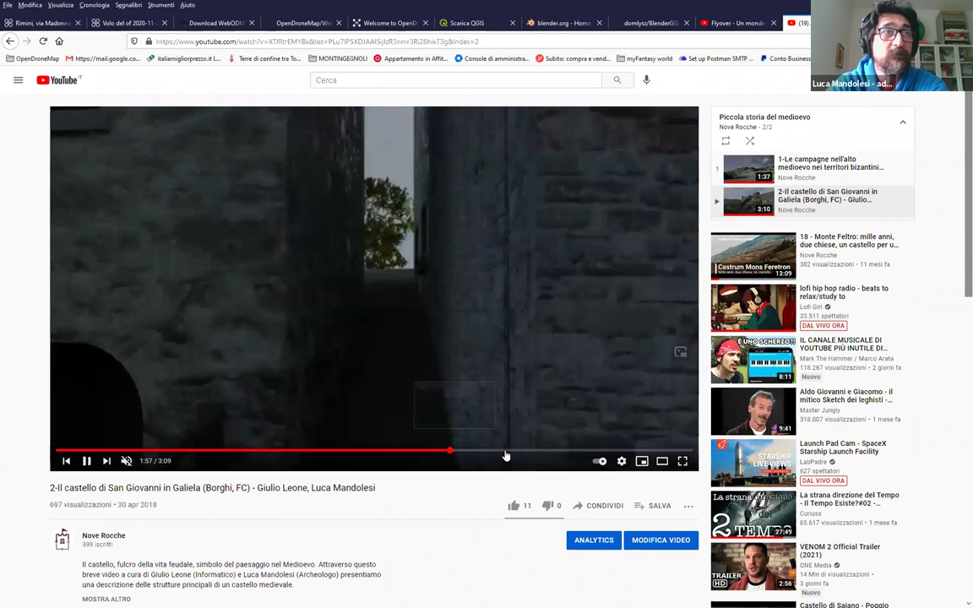
{"action": "left_click", "coordinate": [505, 454]}
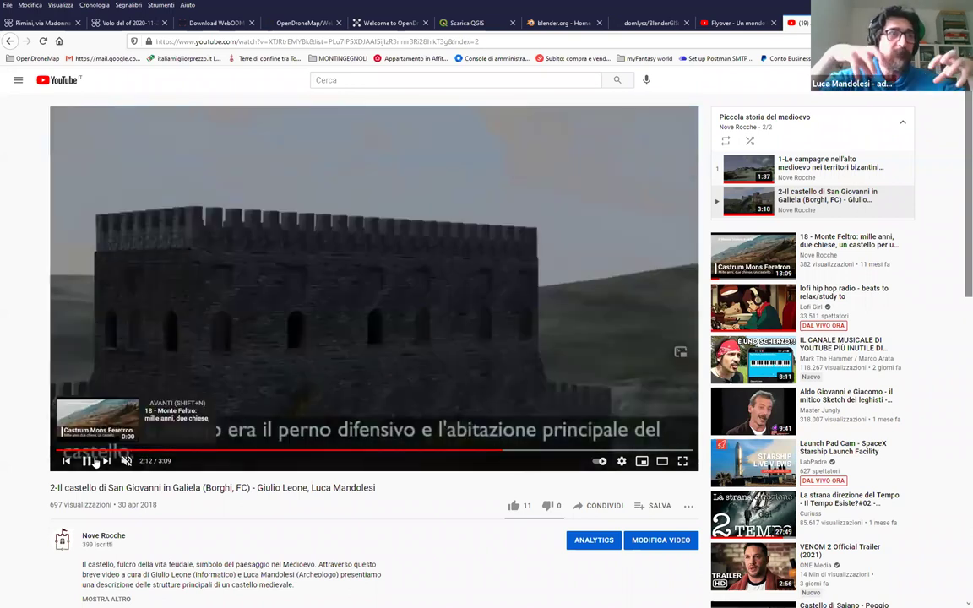
{"action": "left_click", "coordinate": [95, 461]}
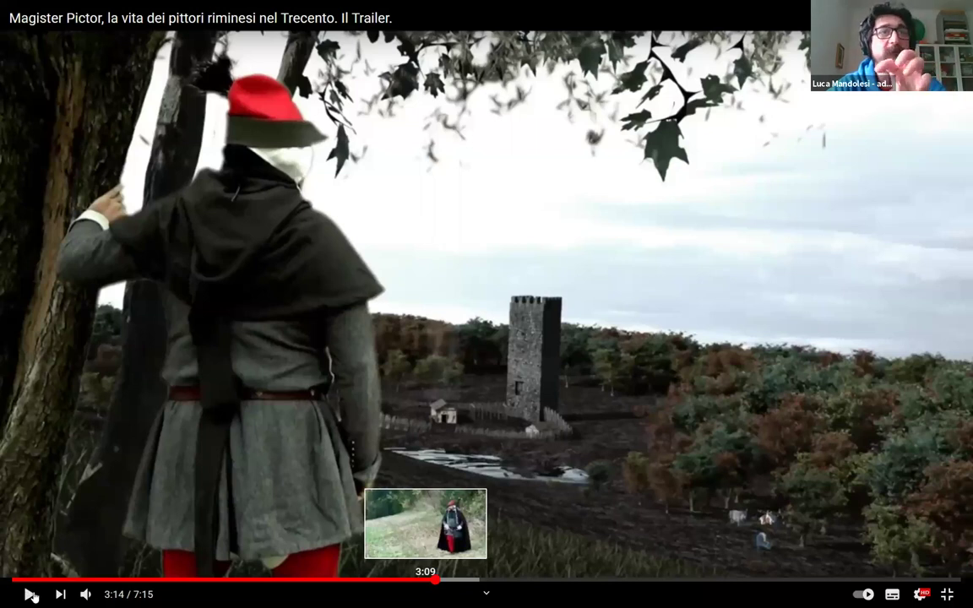
Rewind and play the Magister Pictor trailer from 3:09, jump to 4:40, then back to 0:43 and 0:40
{"action": "key", "text": "Left"}
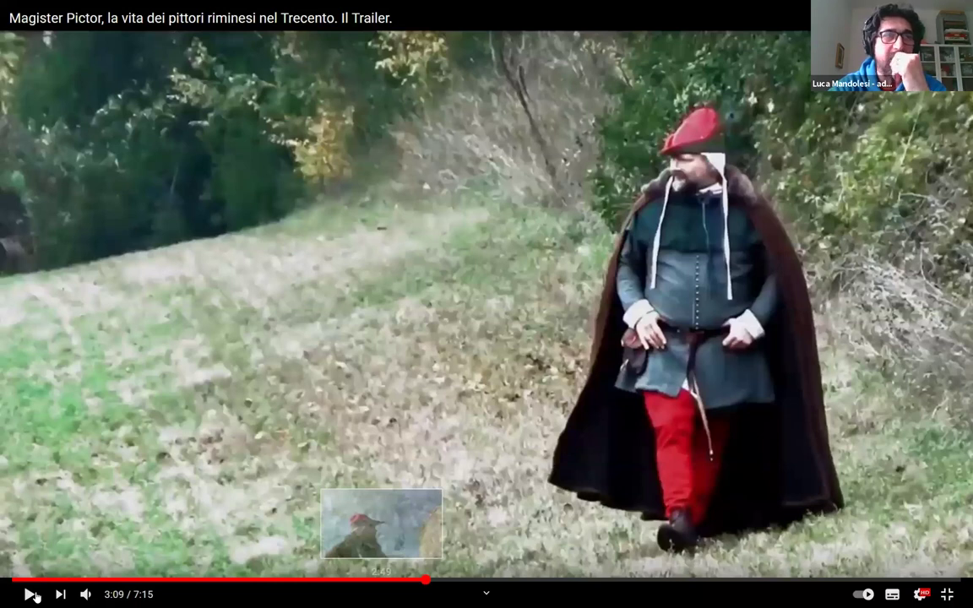
{"action": "left_click", "coordinate": [31, 595]}
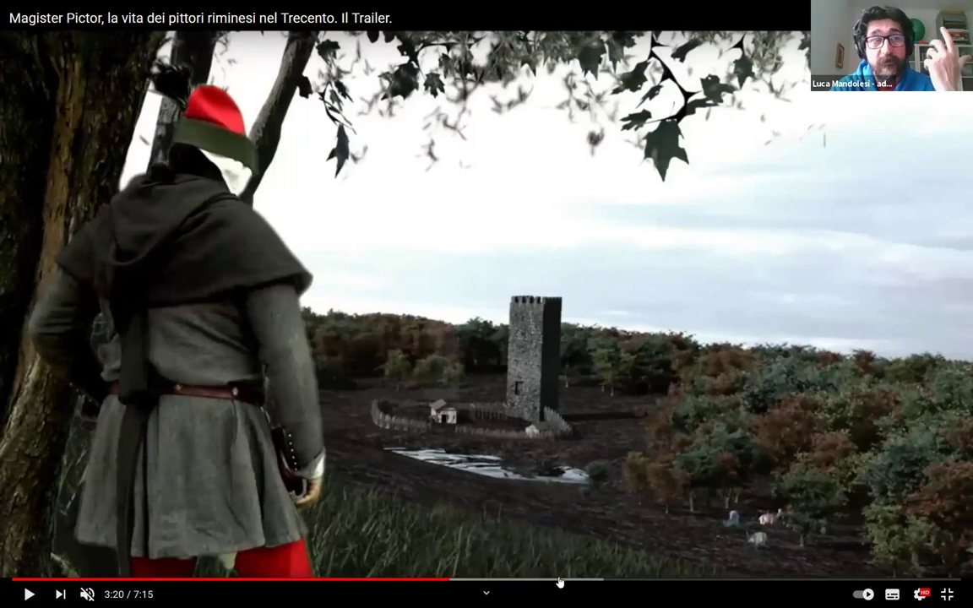
{"action": "left_click", "coordinate": [625, 579]}
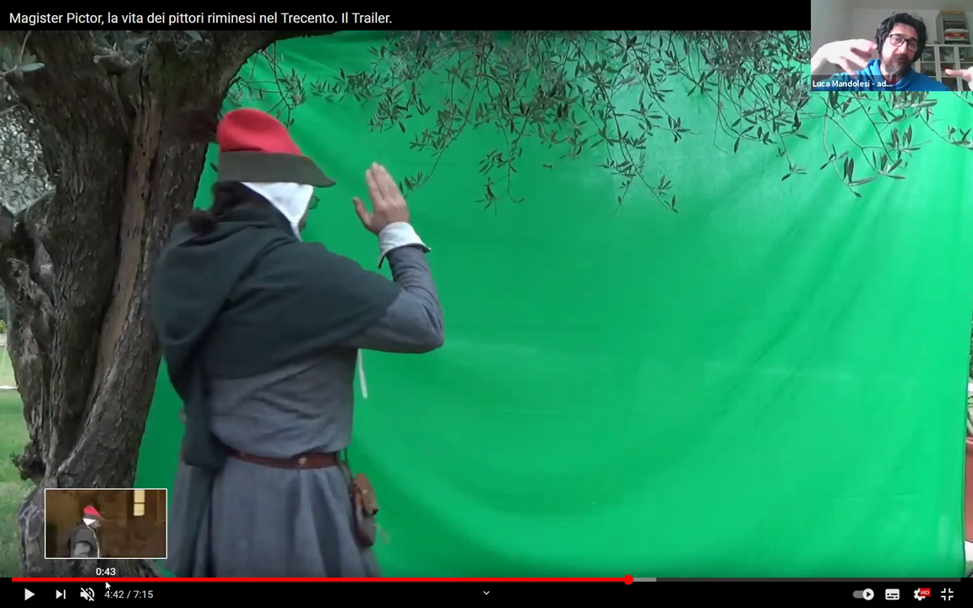
{"action": "left_click", "coordinate": [107, 581]}
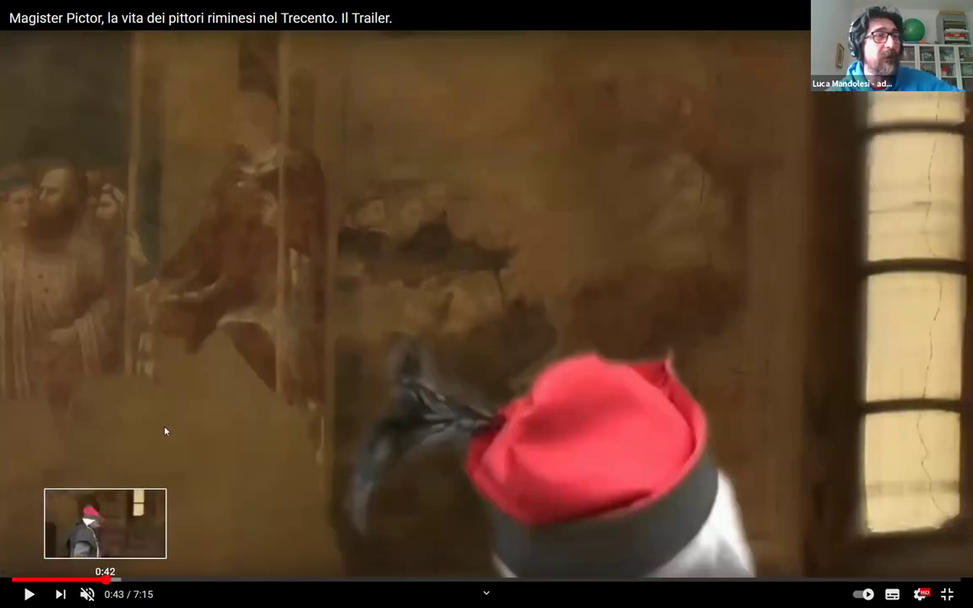
{"action": "left_click", "coordinate": [99, 579]}
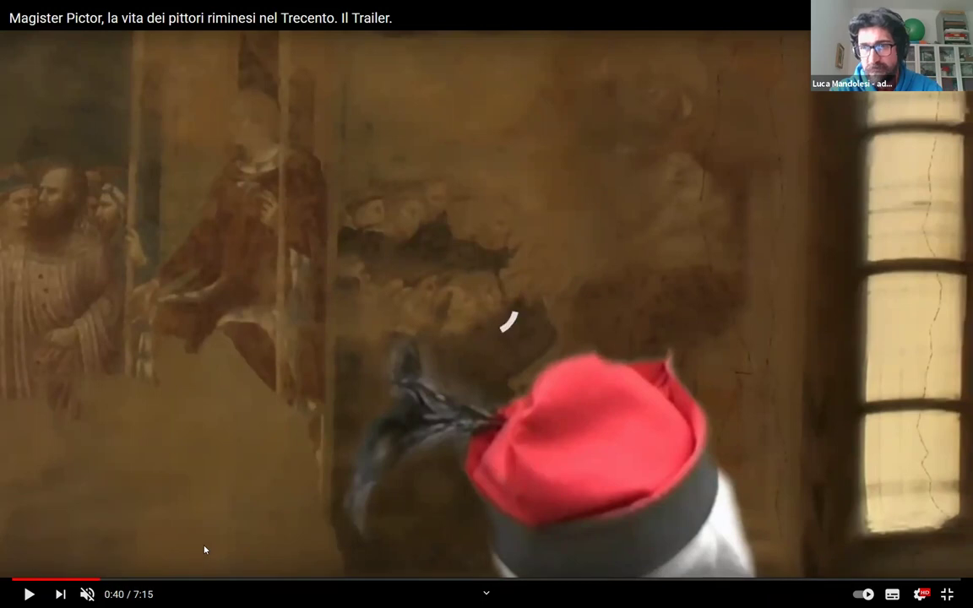
Step the trailer through 0:43 and 0:46 to the painter close-up, pause at 0:47, and exit full screen
{"action": "left_click", "coordinate": [30, 594]}
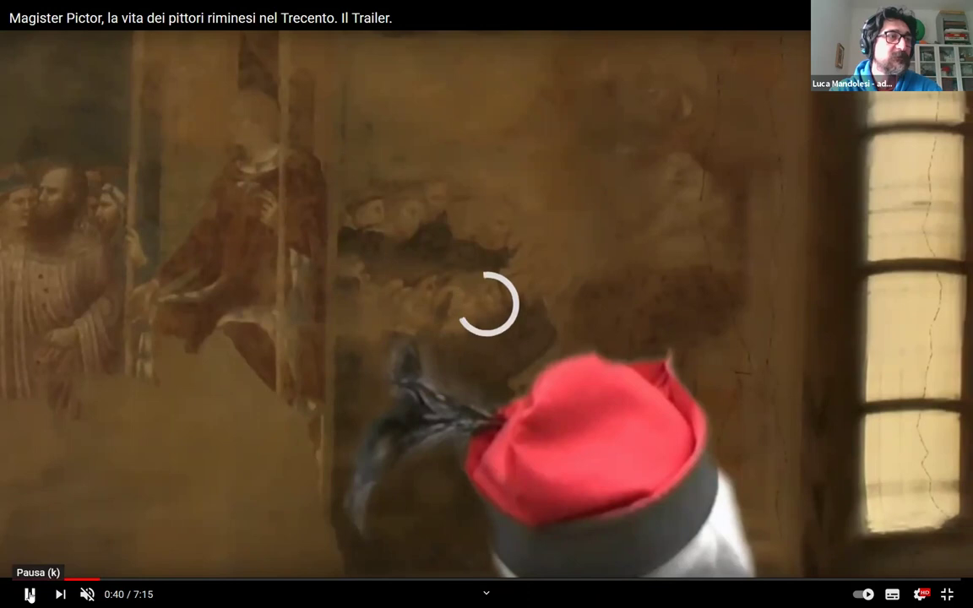
{"action": "left_click", "coordinate": [30, 593]}
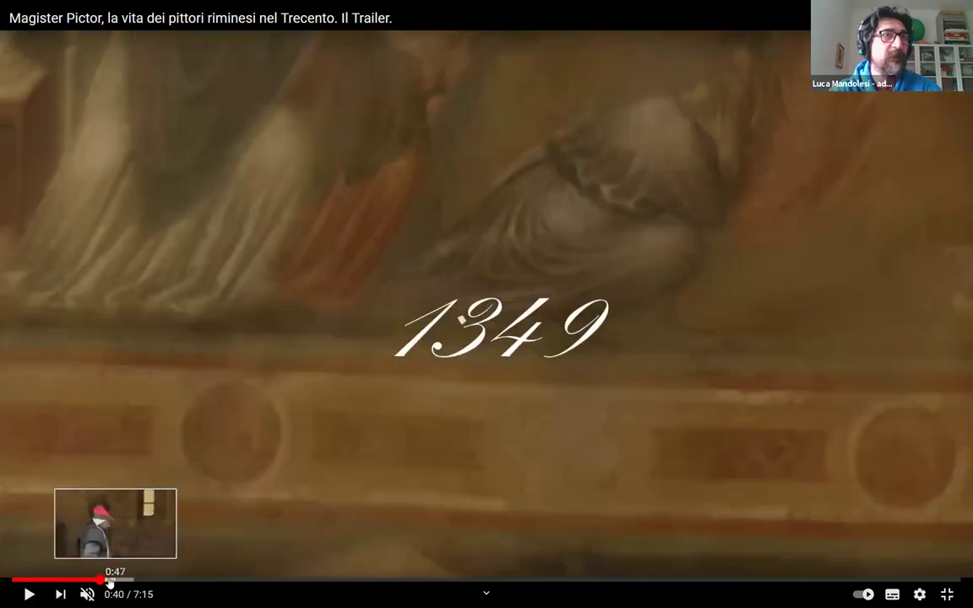
{"action": "left_click", "coordinate": [110, 580]}
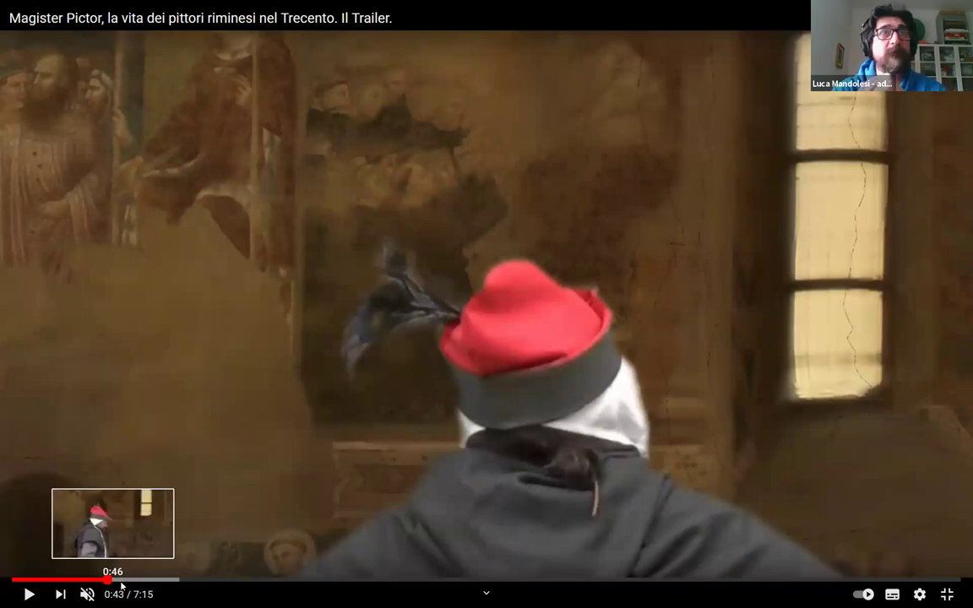
{"action": "left_click", "coordinate": [121, 580]}
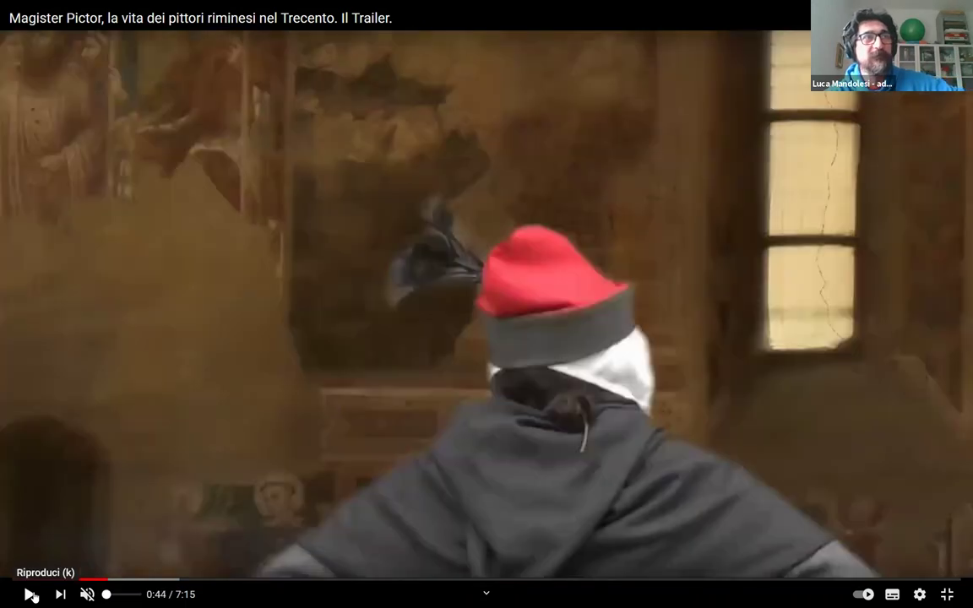
{"action": "left_click", "coordinate": [746, 416]}
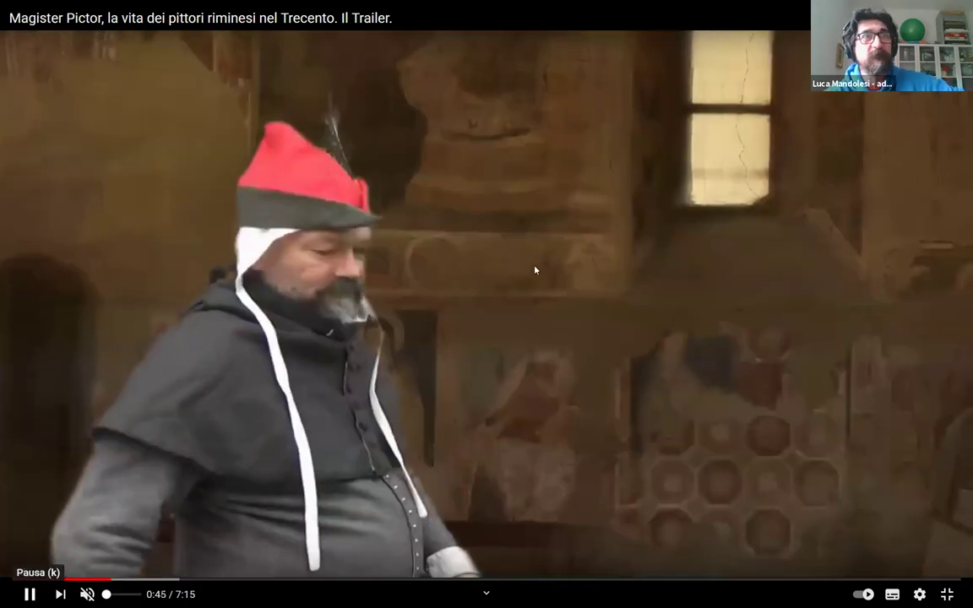
{"action": "left_click", "coordinate": [748, 421]}
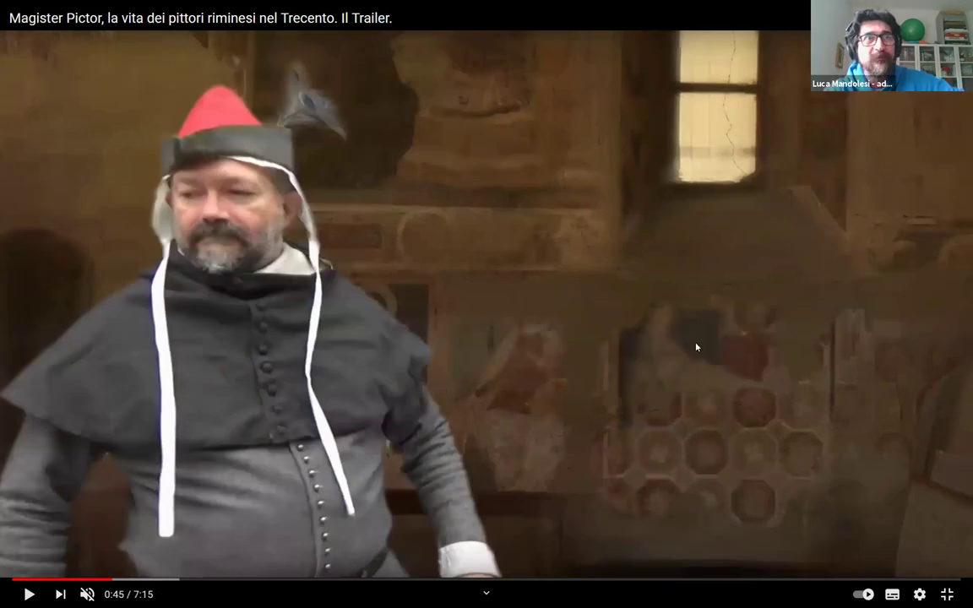
{"action": "left_click", "coordinate": [29, 594]}
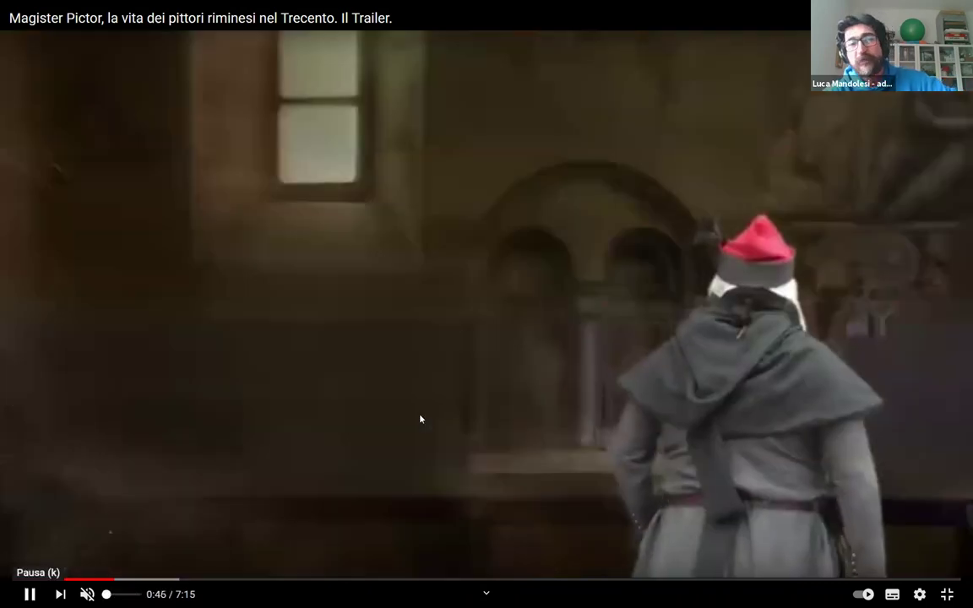
{"action": "left_click", "coordinate": [420, 418]}
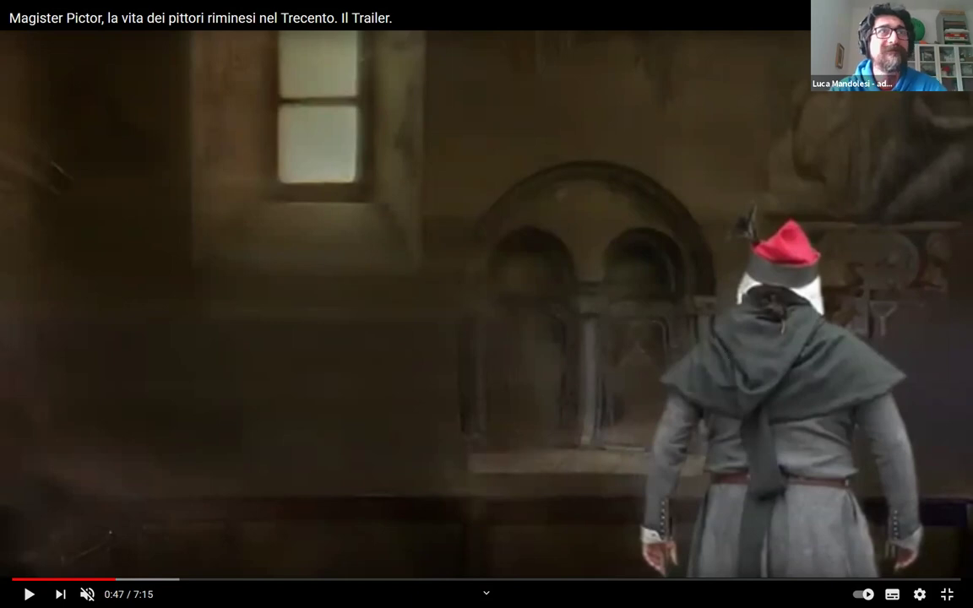
{"action": "key", "text": "Escape"}
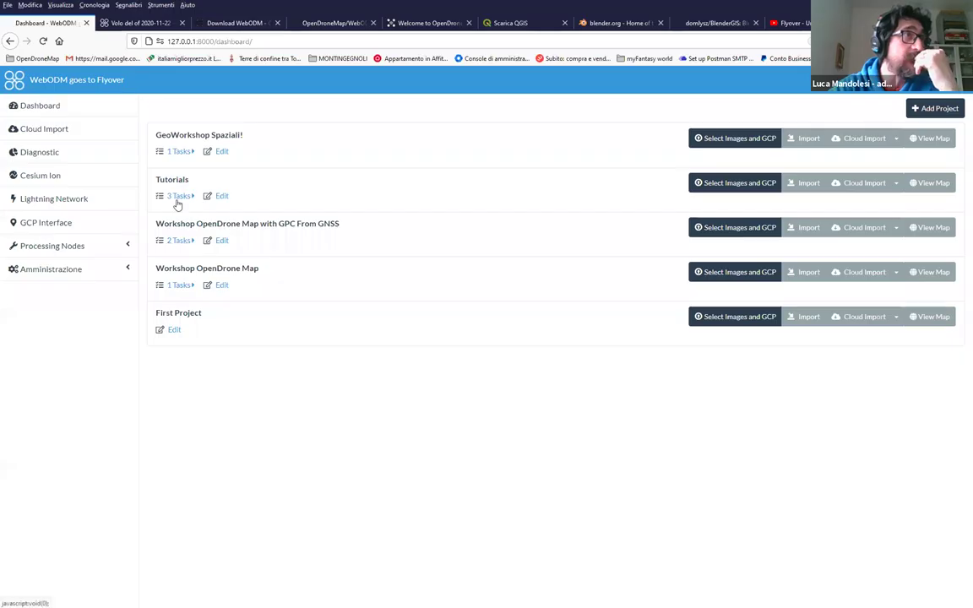
Expand the Tutorials project's three tasks, open 'Chiesa di Sant'Agostino, Rimini' in 3D, and zoom and orbit around it
{"action": "left_click", "coordinate": [178, 196]}
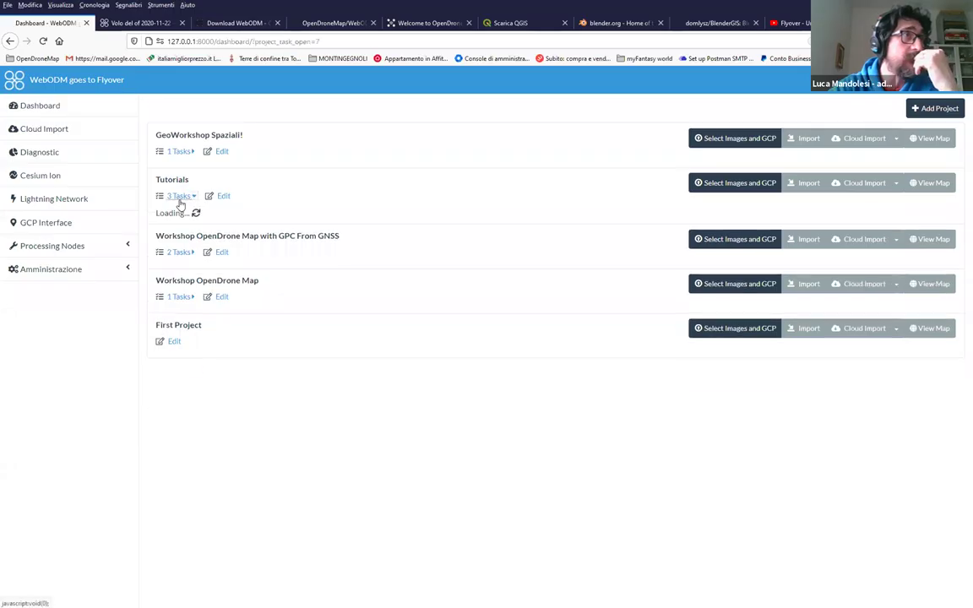
{"action": "left_click", "coordinate": [200, 240]}
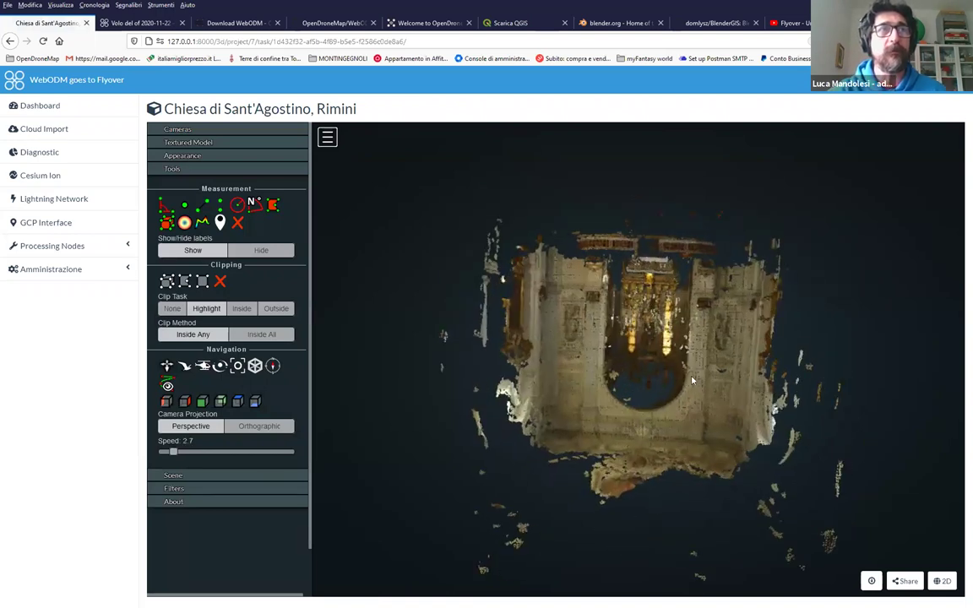
{"action": "scroll", "coordinate": [620, 370], "scroll_direction": "up", "scroll_amount": 5}
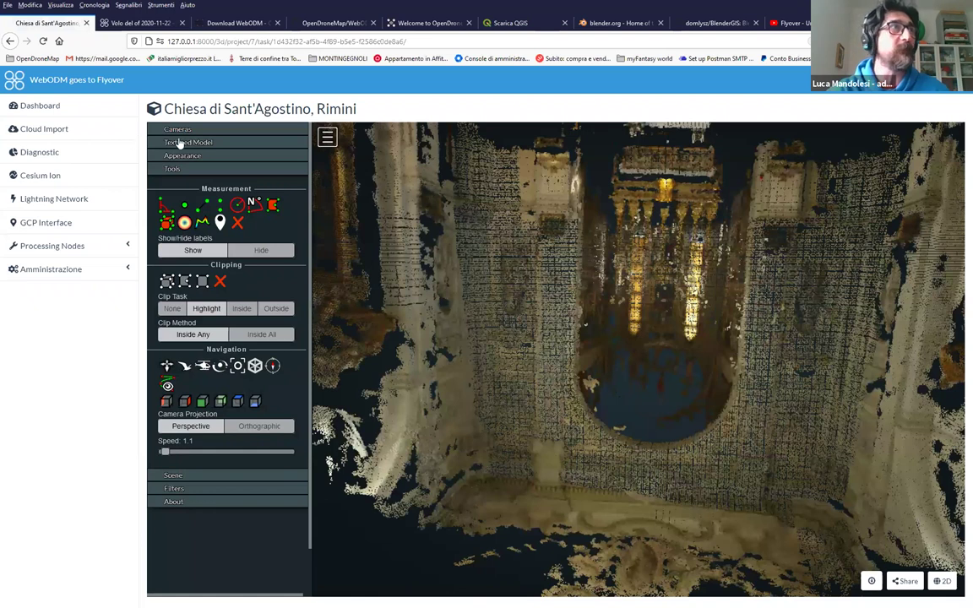
{"action": "scroll", "coordinate": [734, 279], "scroll_direction": "up", "scroll_amount": 1}
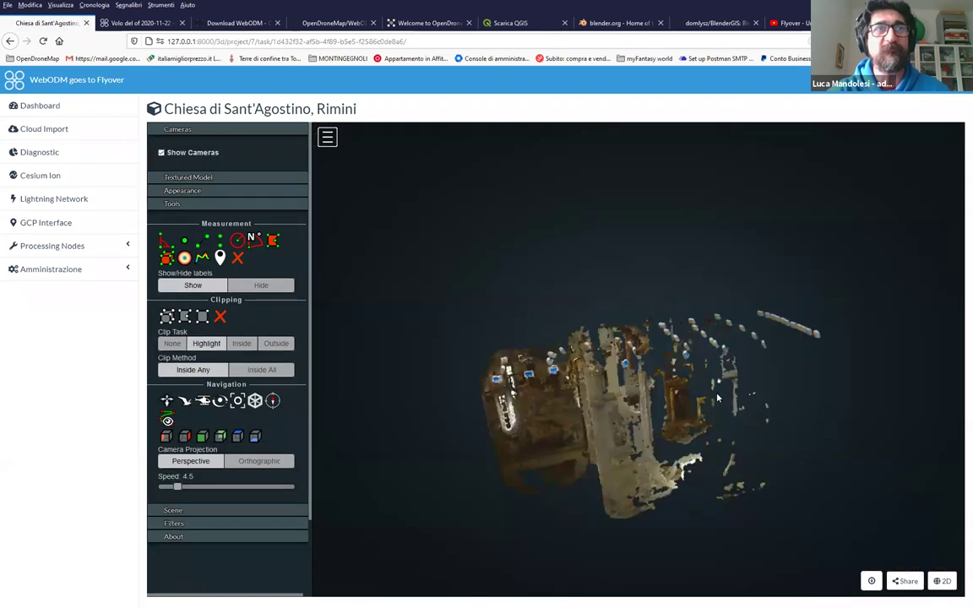
{"action": "left_click_drag", "start_coordinate": [645, 353], "coordinate": [854, 387]}
Zoom and orbit the church point cloud to a top-down view, then switch to File Explorer
{"action": "scroll", "coordinate": [546, 332], "scroll_direction": "up", "scroll_amount": 5}
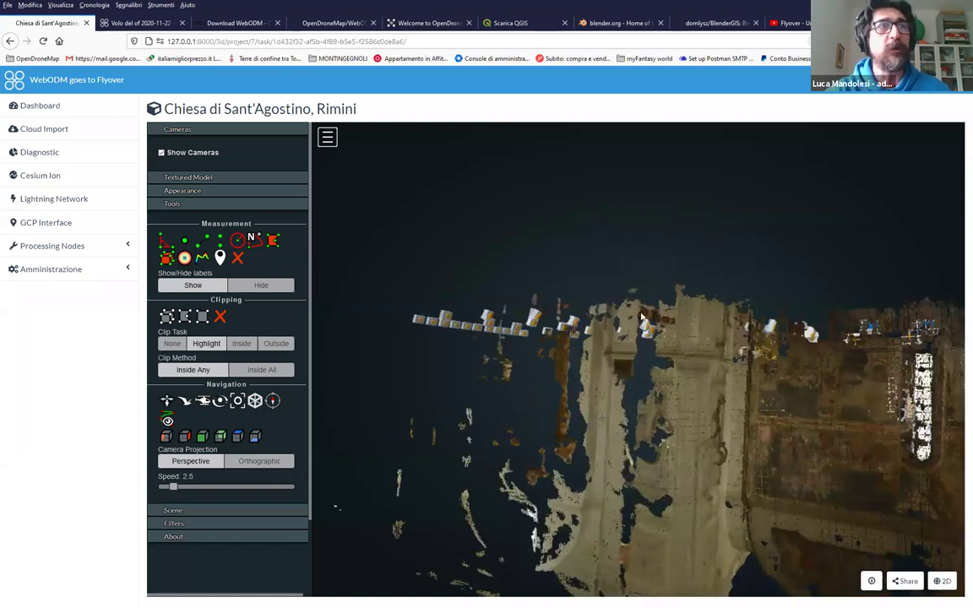
{"action": "scroll", "coordinate": [708, 343], "scroll_direction": "up", "scroll_amount": 2}
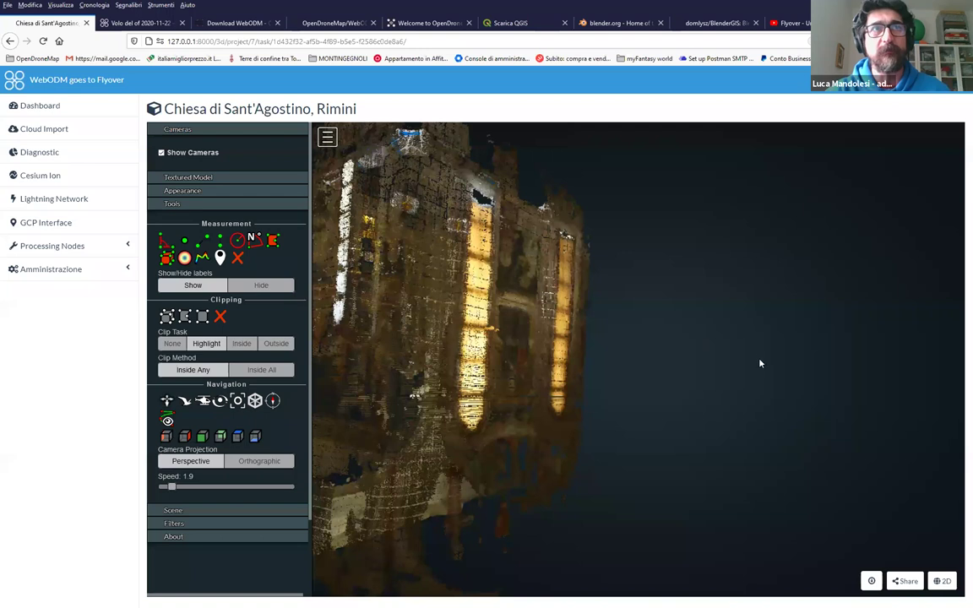
{"action": "scroll", "coordinate": [765, 389], "scroll_direction": "up", "scroll_amount": 2}
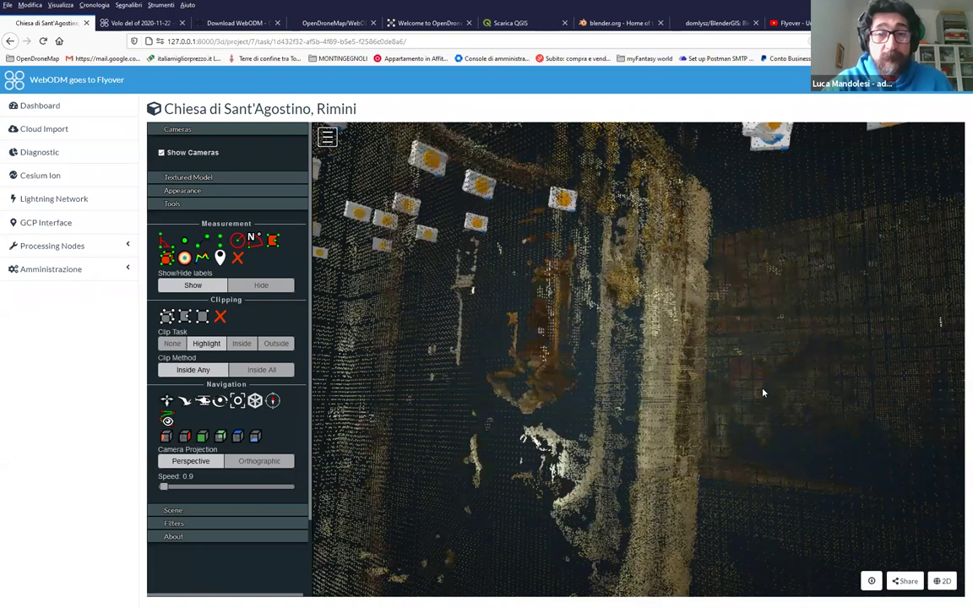
{"action": "scroll", "coordinate": [790, 274], "scroll_direction": "down", "scroll_amount": 4}
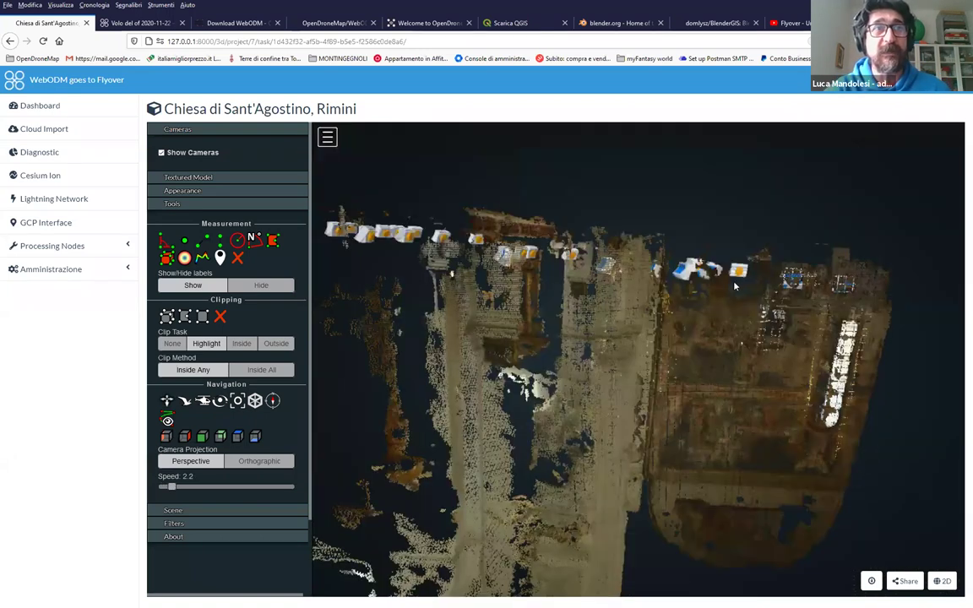
{"action": "left_click_drag", "start_coordinate": [730, 193], "coordinate": [706, 260]}
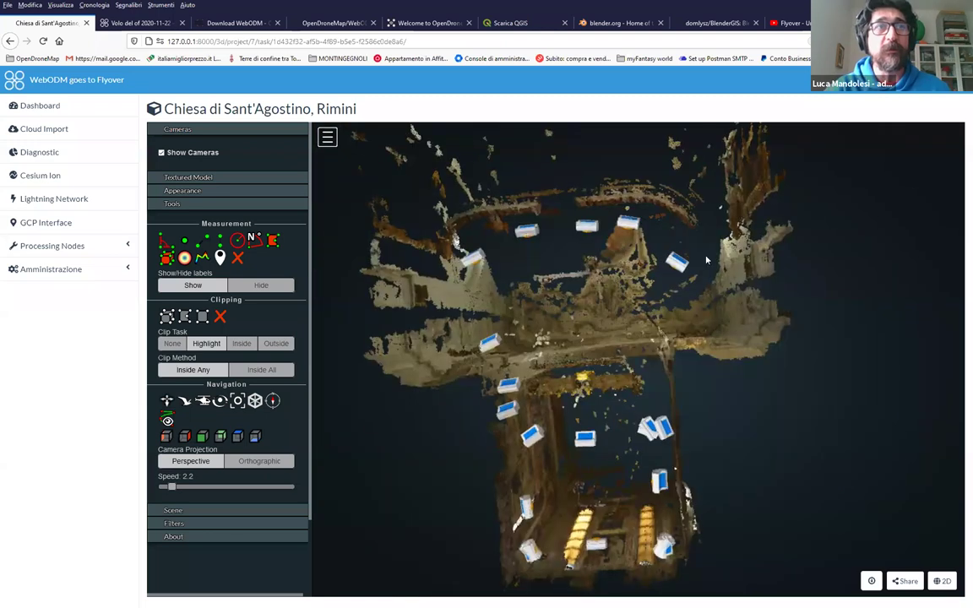
{"action": "scroll", "coordinate": [766, 334], "scroll_direction": "up", "scroll_amount": 5}
{"action": "scroll", "coordinate": [655, 379], "scroll_direction": "up", "scroll_amount": 2}
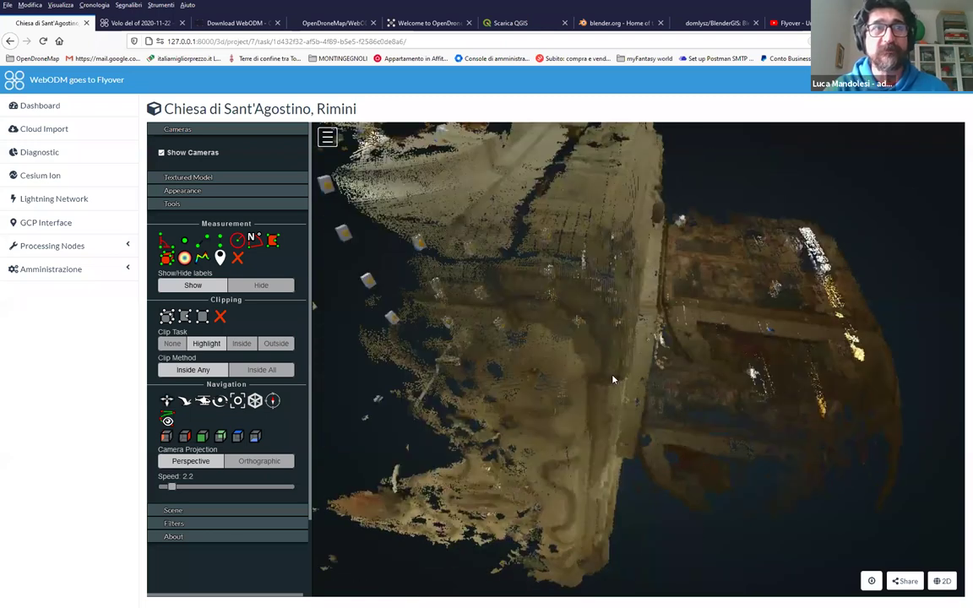
{"action": "scroll", "coordinate": [614, 380], "scroll_direction": "down", "scroll_amount": 4}
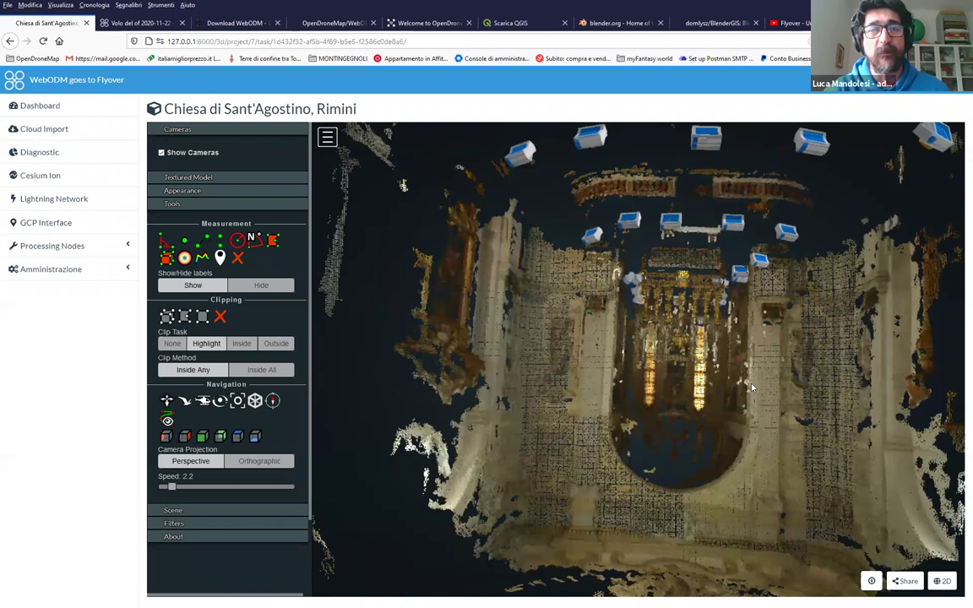
{"action": "scroll", "coordinate": [751, 386], "scroll_direction": "up", "scroll_amount": 1}
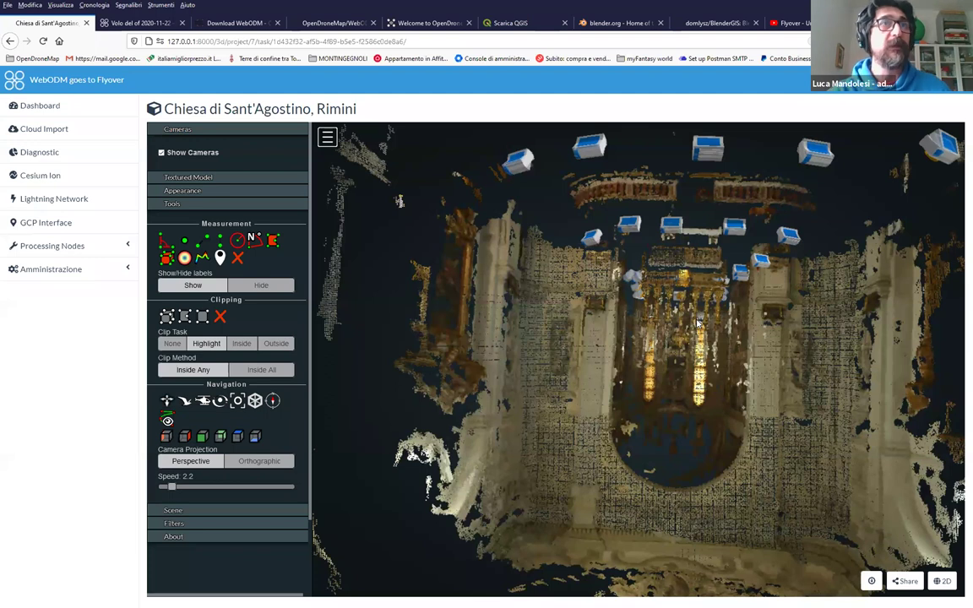
{"action": "scroll", "coordinate": [698, 323], "scroll_direction": "down", "scroll_amount": 2}
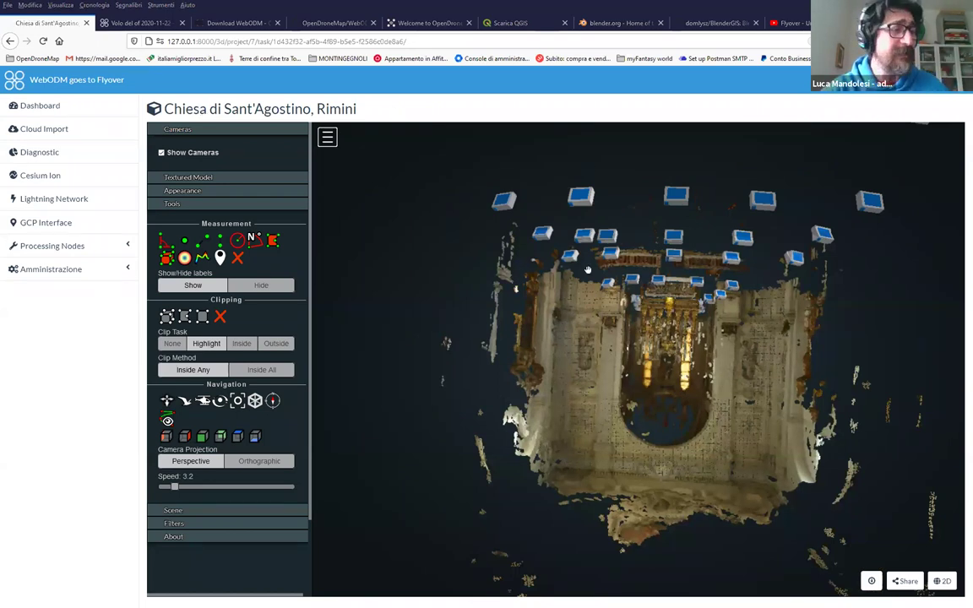
{"action": "key", "text": "alt+Tab"}
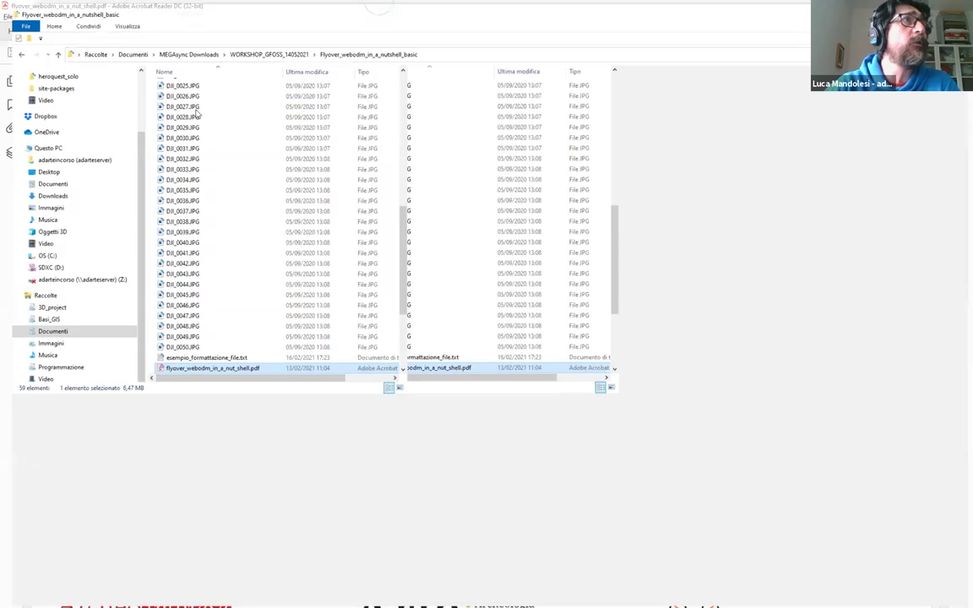
Go up to WORKSHOP_GFOSS_14052021, open Flyover_webodm_in_a_nutshell_basic, and select webodm_workshop_padova.qgz
{"action": "key", "text": "alt+Up"}
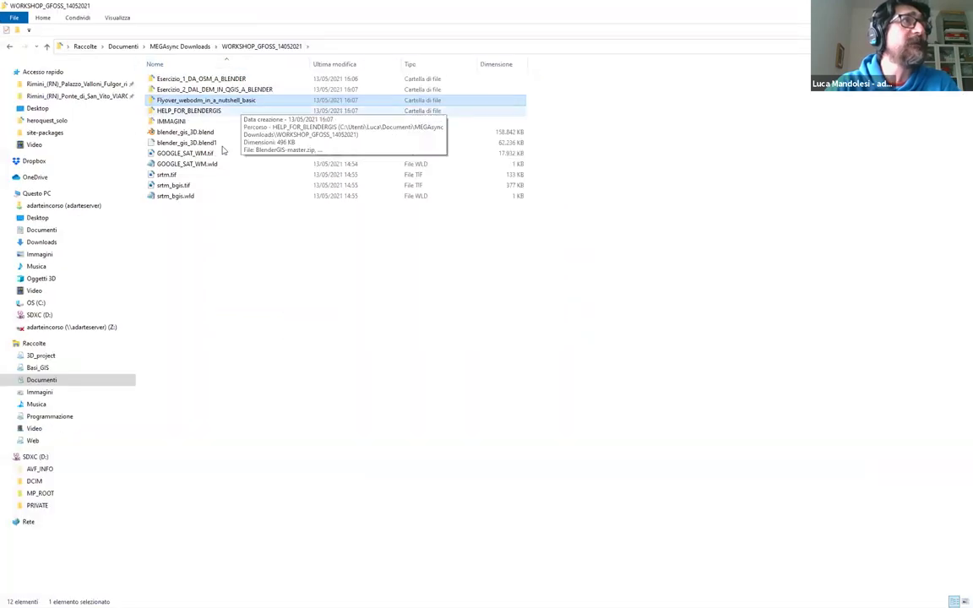
{"action": "double_click", "coordinate": [241, 100]}
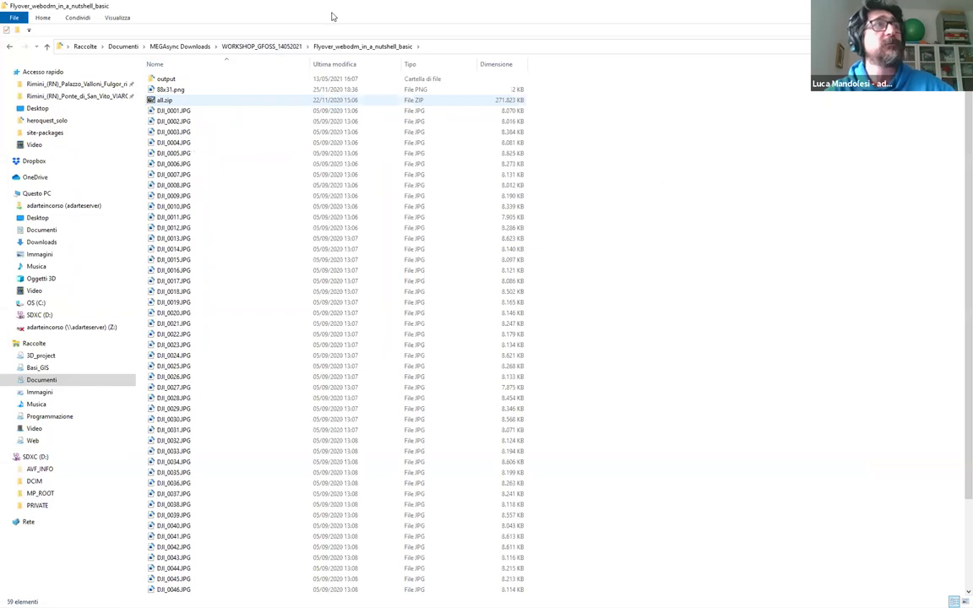
{"action": "scroll", "coordinate": [289, 207], "scroll_direction": "down", "scroll_amount": 3}
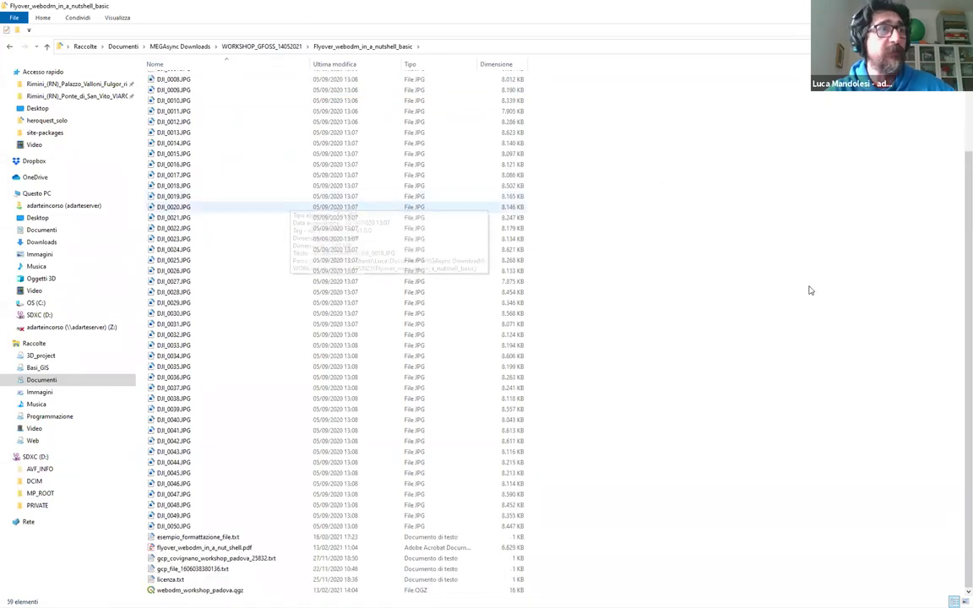
{"action": "left_click", "coordinate": [252, 591]}
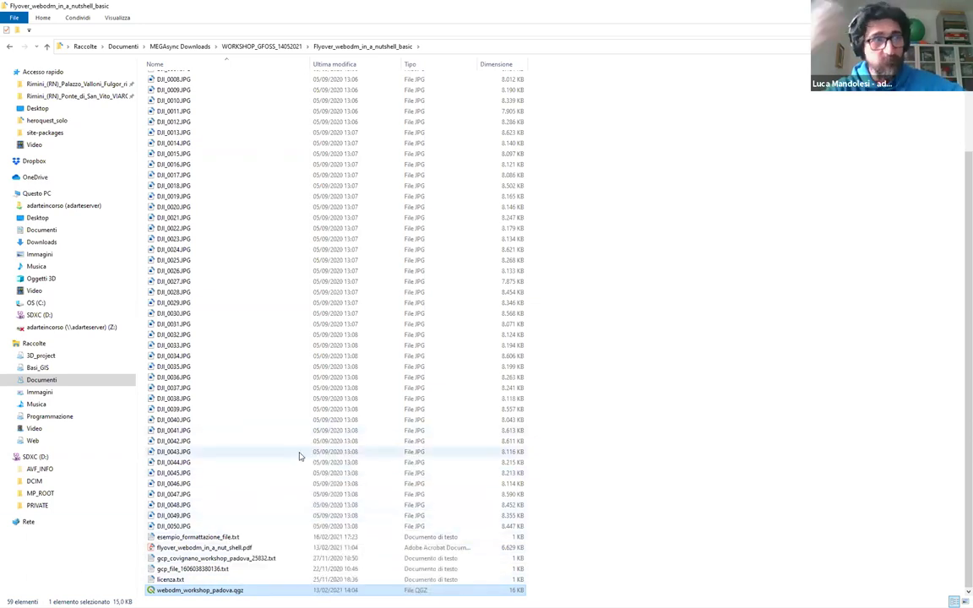
{"action": "double_click", "coordinate": [301, 538]}
{"action": "left_click_drag", "start_coordinate": [899, 120], "coordinate": [327, 69]}
{"action": "left_click_drag", "start_coordinate": [495, 178], "coordinate": [128, 88]}
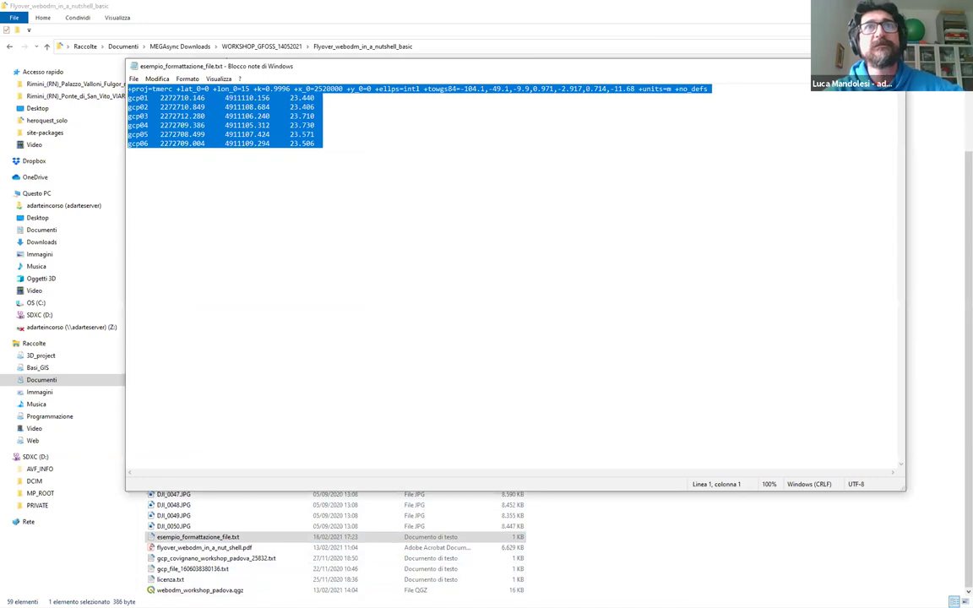
{"action": "key", "text": "alt+F4"}
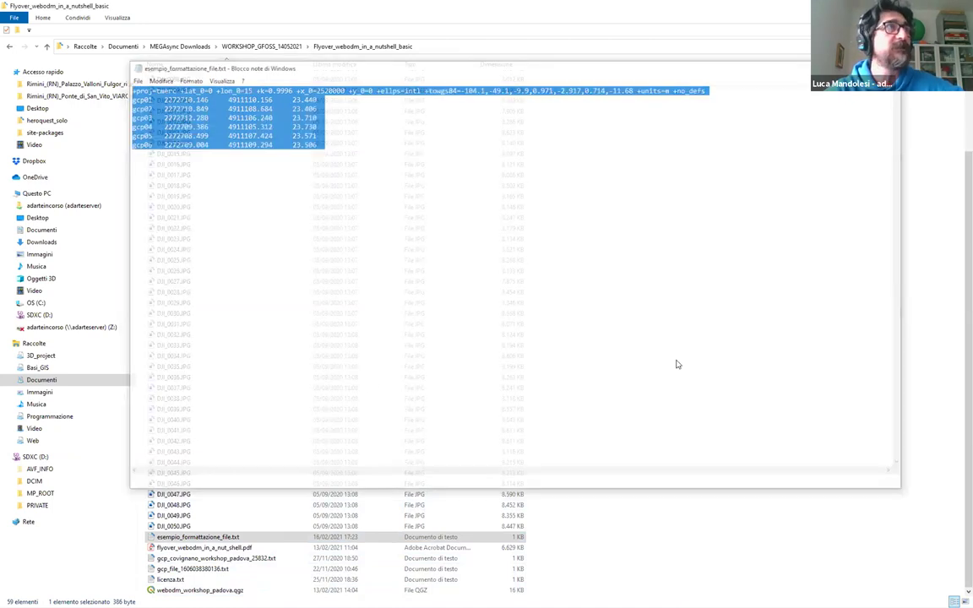
{"action": "scroll", "coordinate": [676, 364], "scroll_direction": "up", "scroll_amount": 4}
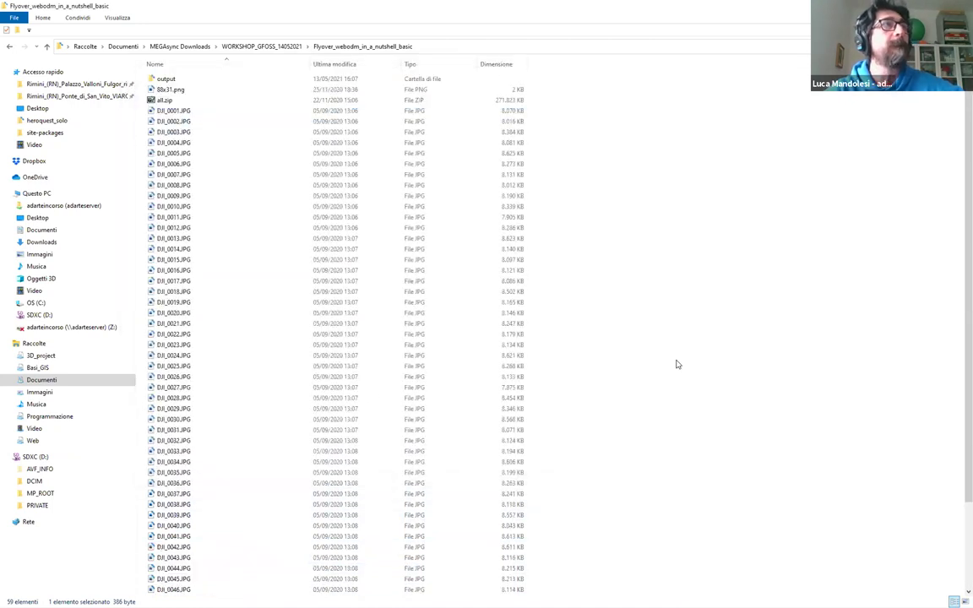
Peek into the output folder, return to Flyover_webodm_in_a_nutshell_basic, and open flyover_webodm_in_a_nut_shell.pdf
{"action": "double_click", "coordinate": [184, 80]}
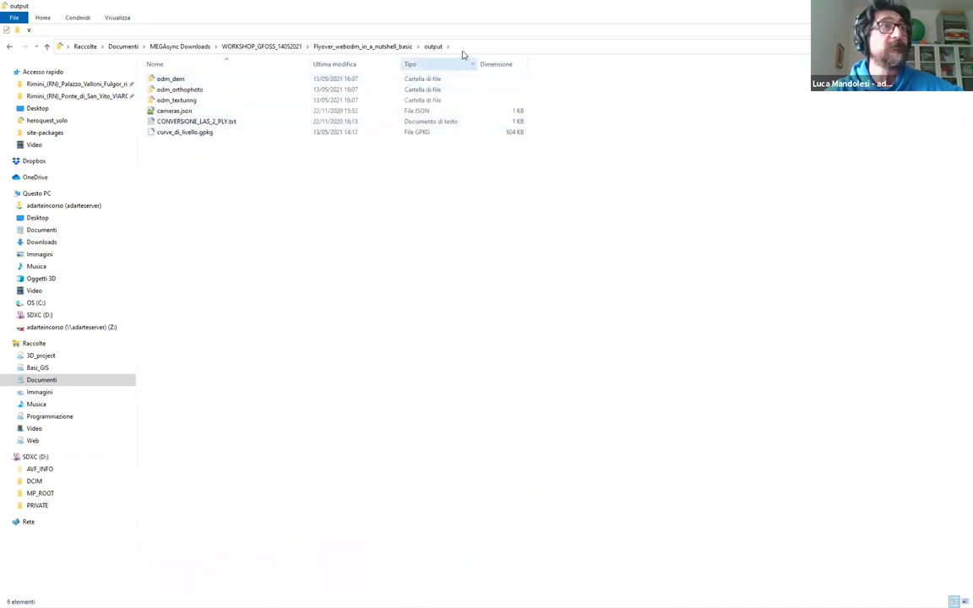
{"action": "left_click", "coordinate": [385, 46]}
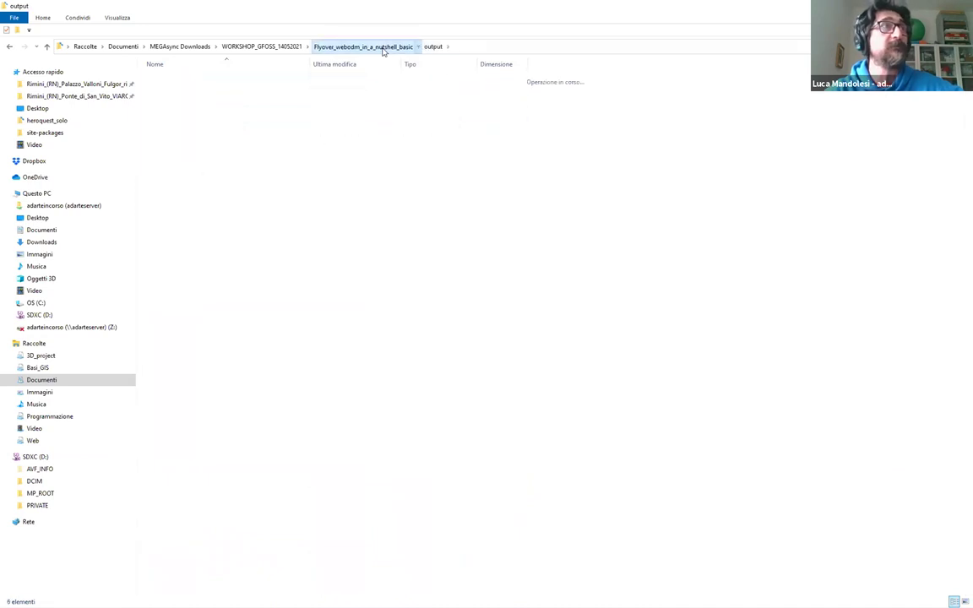
{"action": "left_click", "coordinate": [262, 46]}
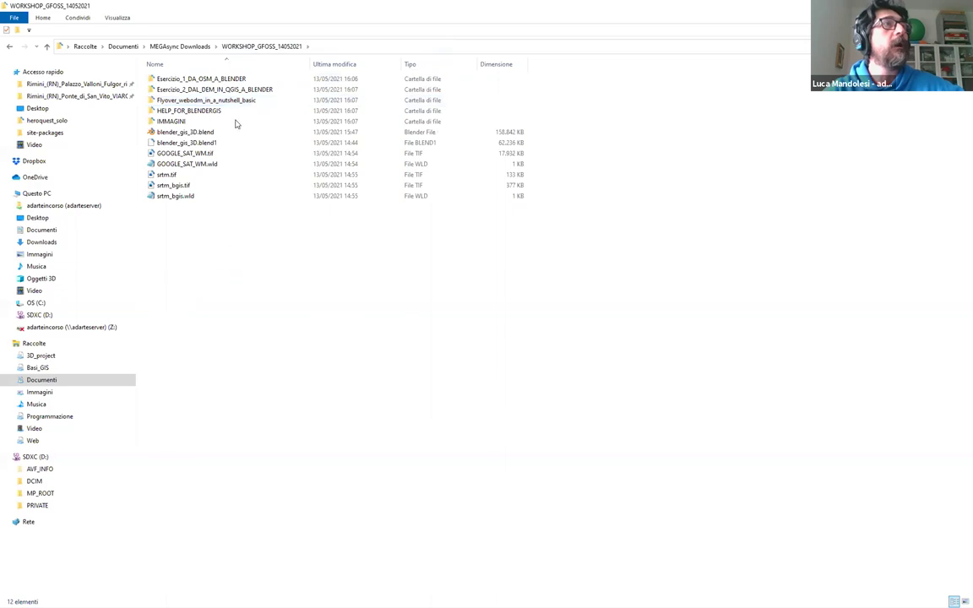
{"action": "double_click", "coordinate": [230, 102]}
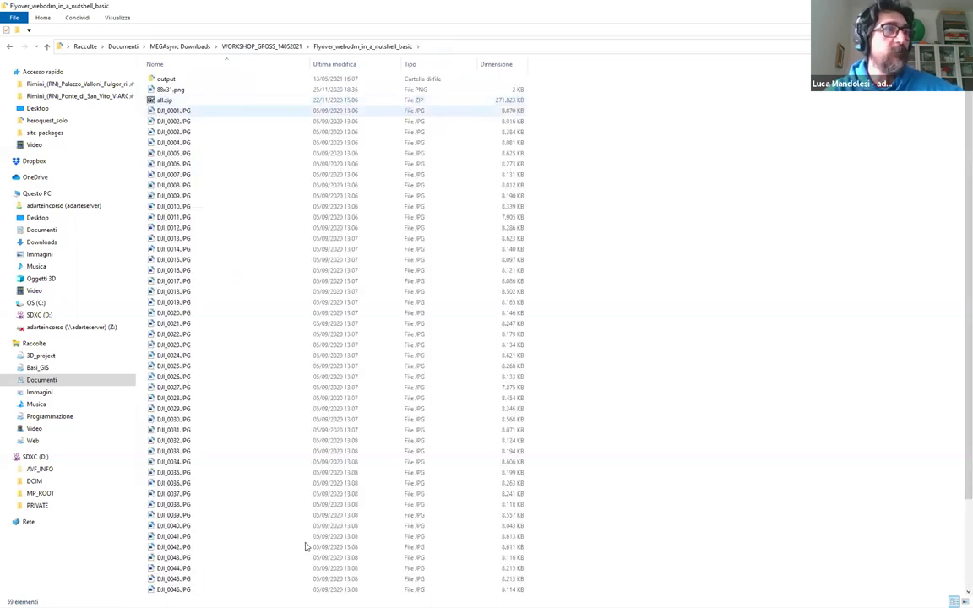
{"action": "scroll", "coordinate": [246, 555], "scroll_direction": "down", "scroll_amount": 4}
{"action": "left_click", "coordinate": [244, 549]}
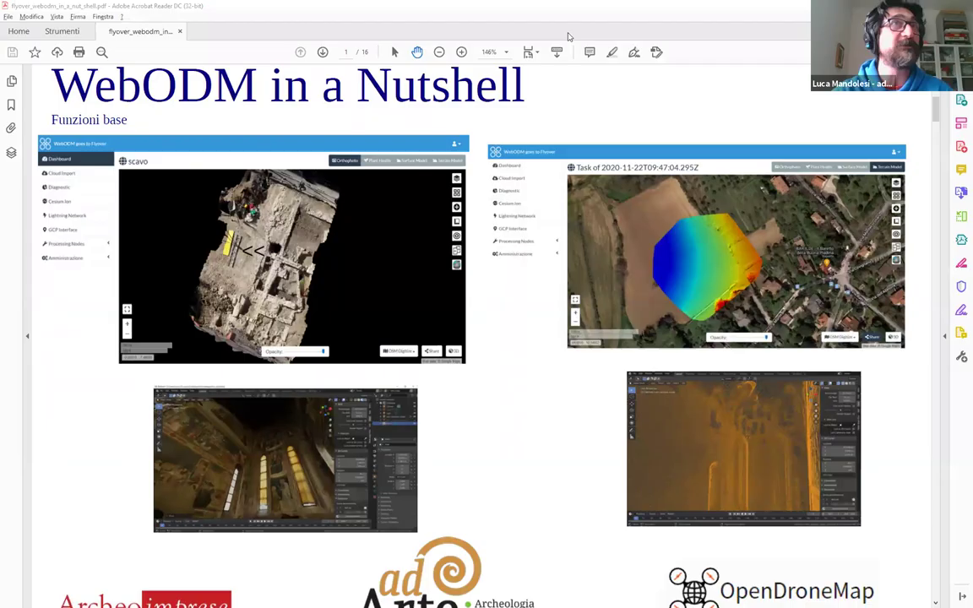
Go from the Download WebODM page to the OpenDroneMap documentation and the ODM project page
{"action": "key", "text": "alt+Tab"}
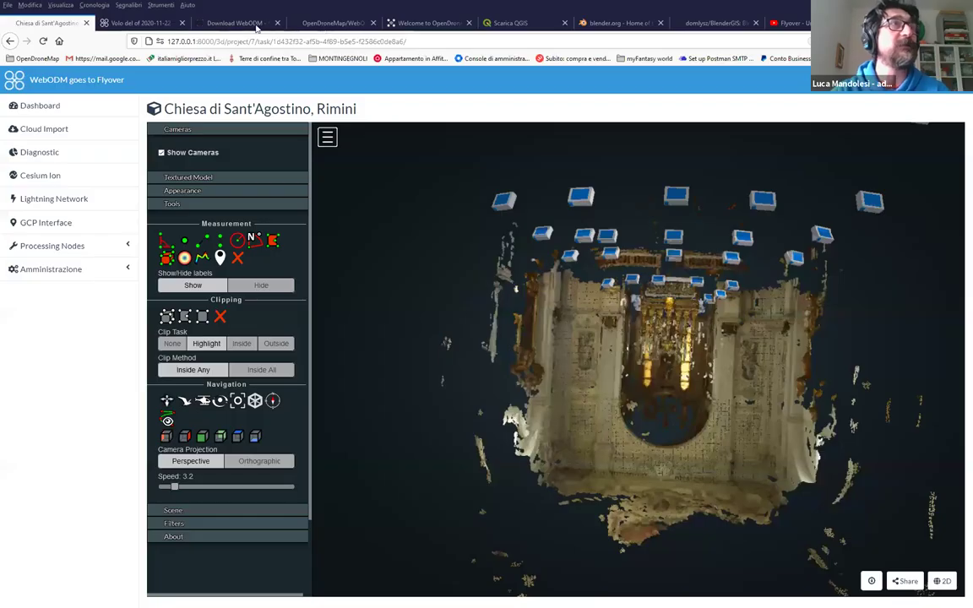
{"action": "key", "text": "ctrl+Tab"}
{"action": "key", "text": "ctrl+Tab"}
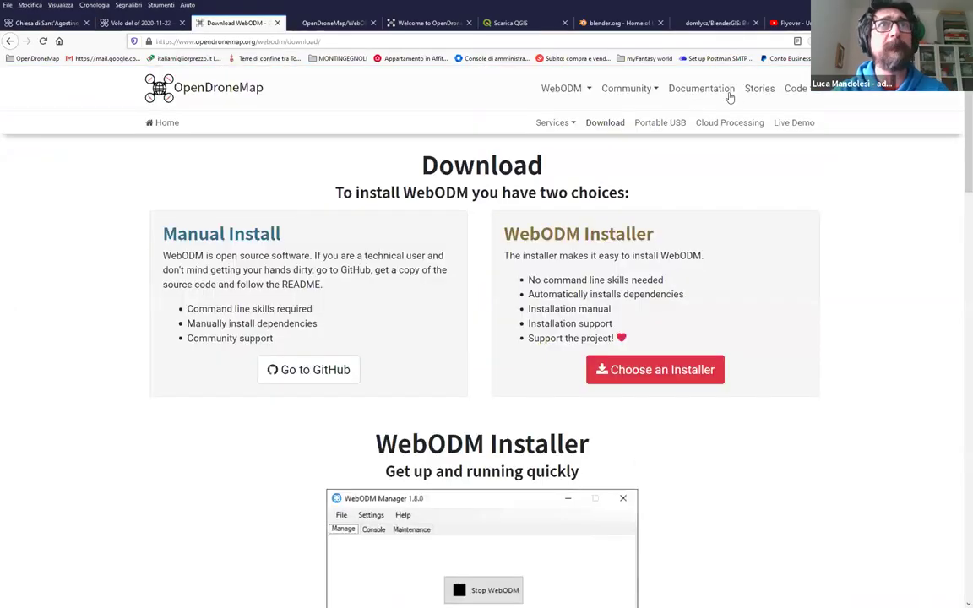
{"action": "left_click", "coordinate": [718, 90]}
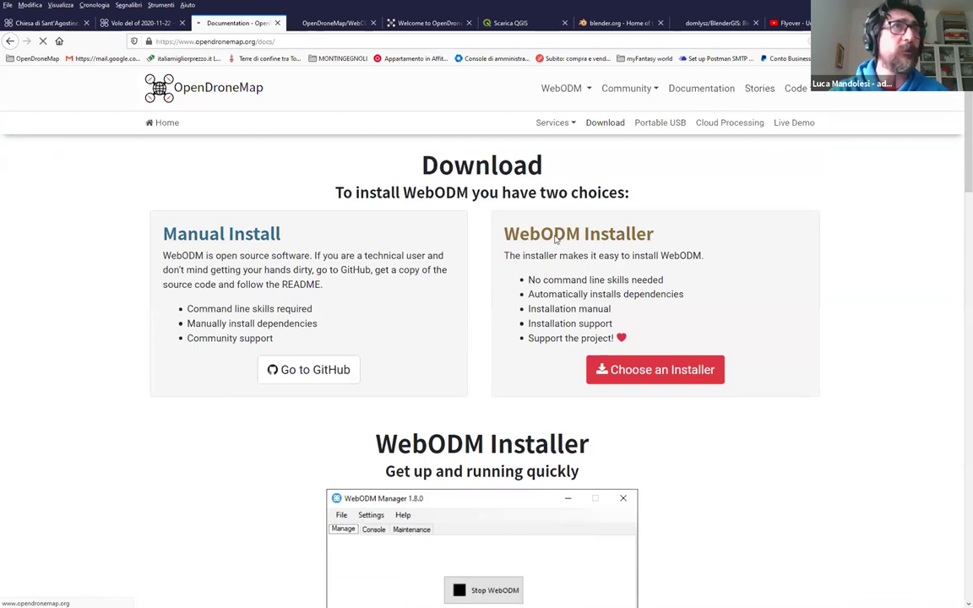
{"action": "left_click", "coordinate": [568, 87]}
{"action": "left_click", "coordinate": [582, 116]}
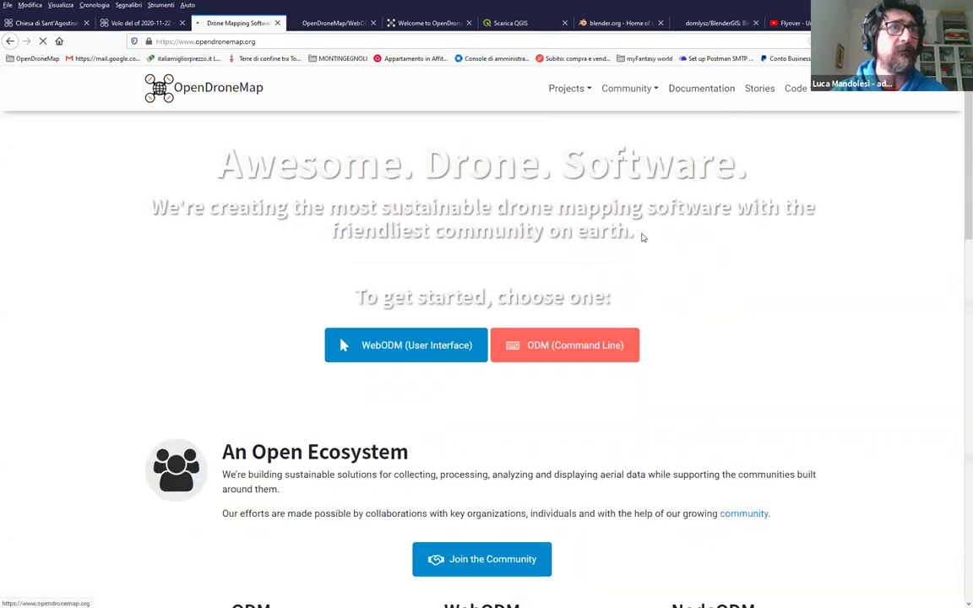
Scroll through the ODM page, close that tab, and return to the slides in Acrobat
{"action": "scroll", "coordinate": [642, 239], "scroll_direction": "down", "scroll_amount": 3}
{"action": "scroll", "coordinate": [640, 245], "scroll_direction": "down", "scroll_amount": 1}
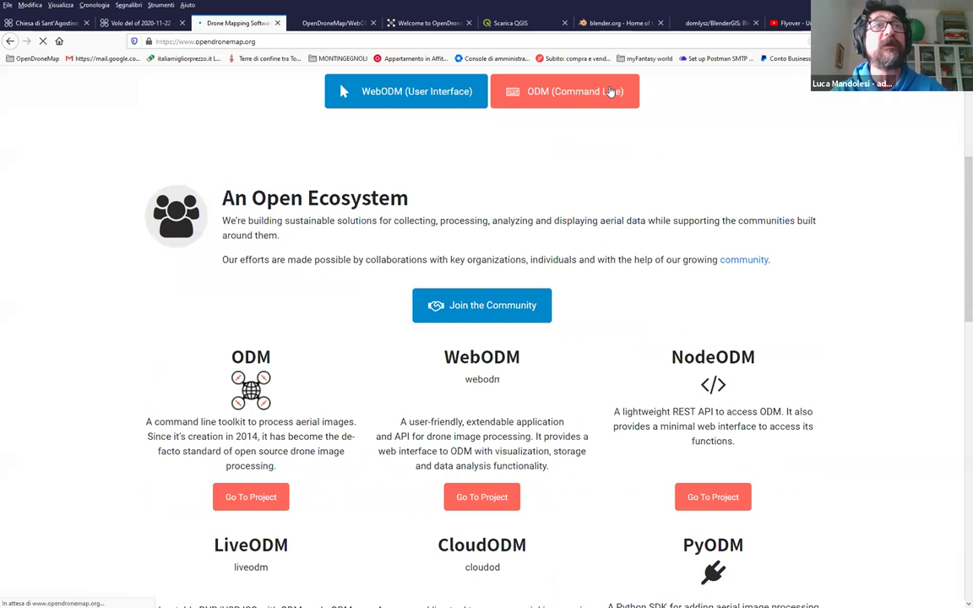
{"action": "scroll", "coordinate": [667, 93], "scroll_direction": "down", "scroll_amount": 10}
{"action": "scroll", "coordinate": [717, 96], "scroll_direction": "down", "scroll_amount": 4}
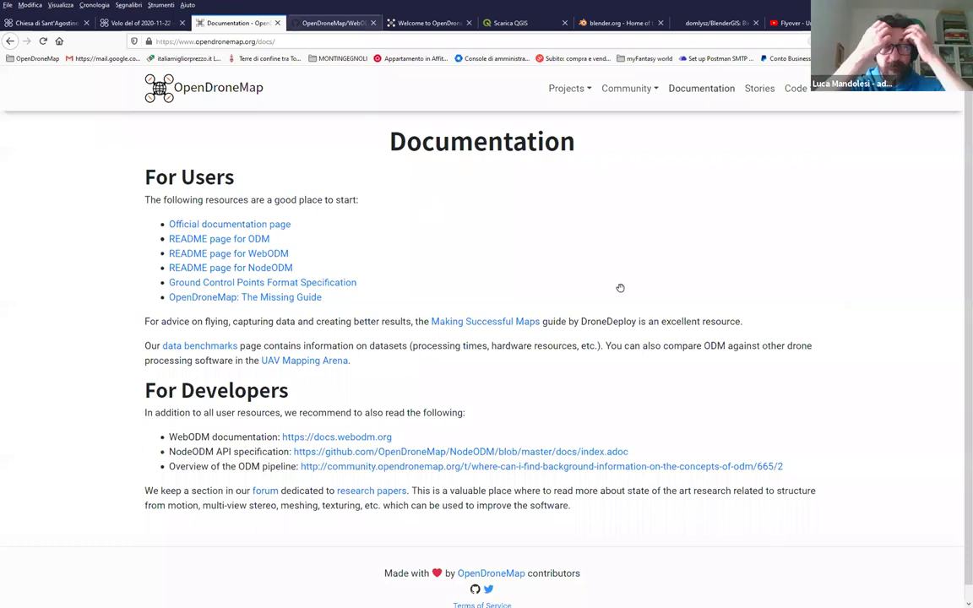
{"action": "key", "text": "ctrl+w"}
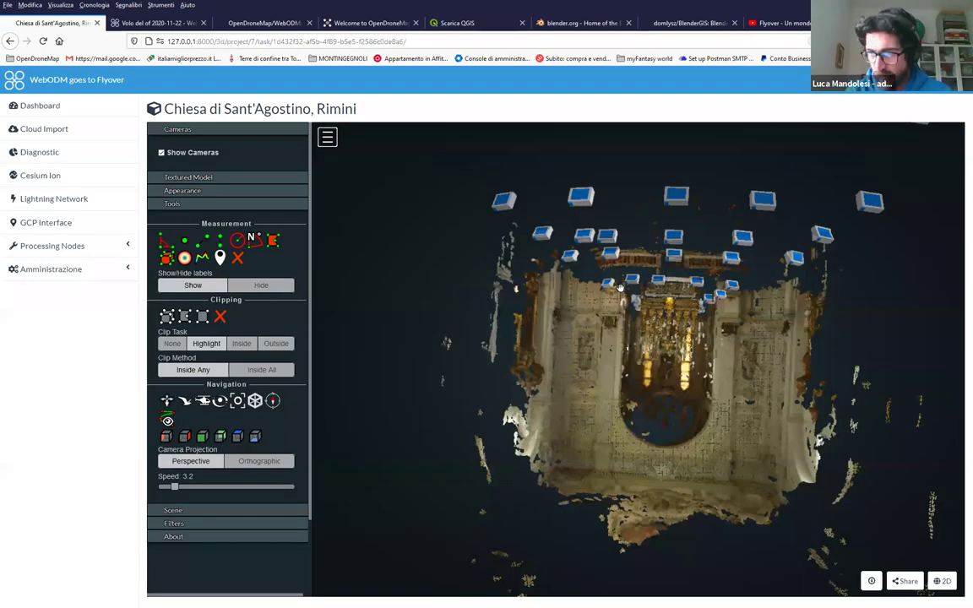
{"action": "key", "text": "alt+Tab"}
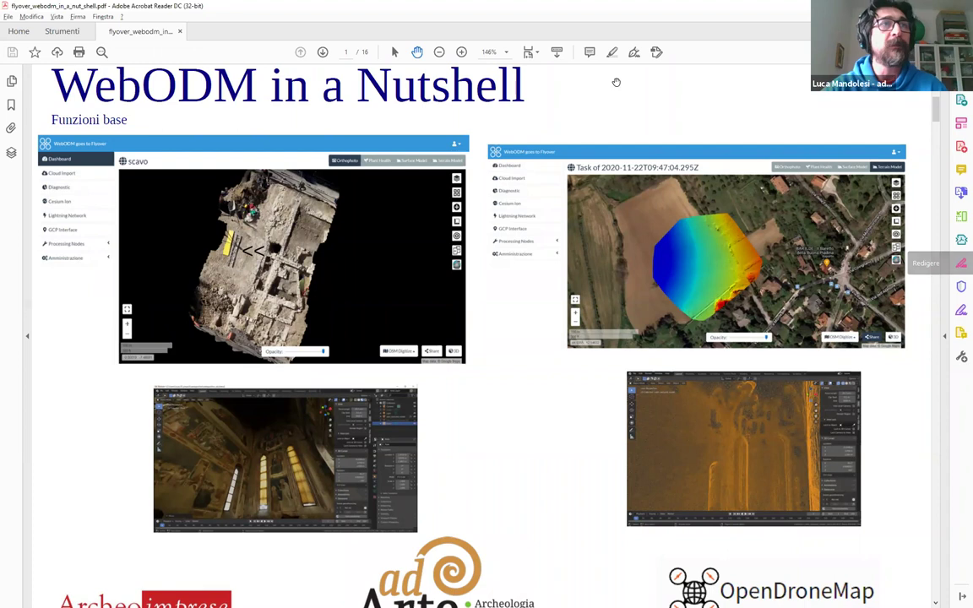
Scroll the slides from page 2 down to page 4, '2. La documentazione in rete'
{"action": "scroll", "coordinate": [552, 220], "scroll_direction": "down", "scroll_amount": 2}
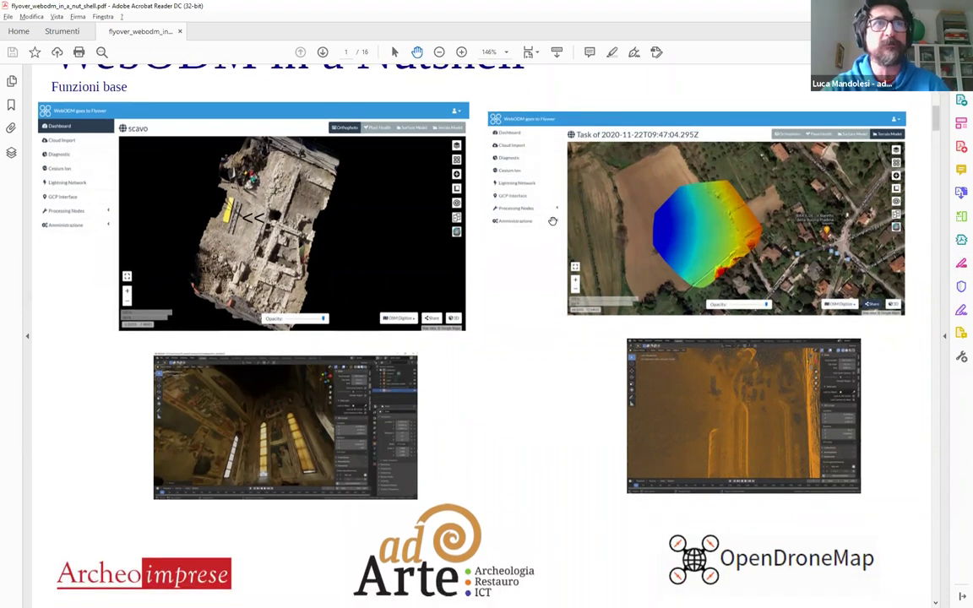
{"action": "scroll", "coordinate": [326, 245], "scroll_direction": "down", "scroll_amount": 3}
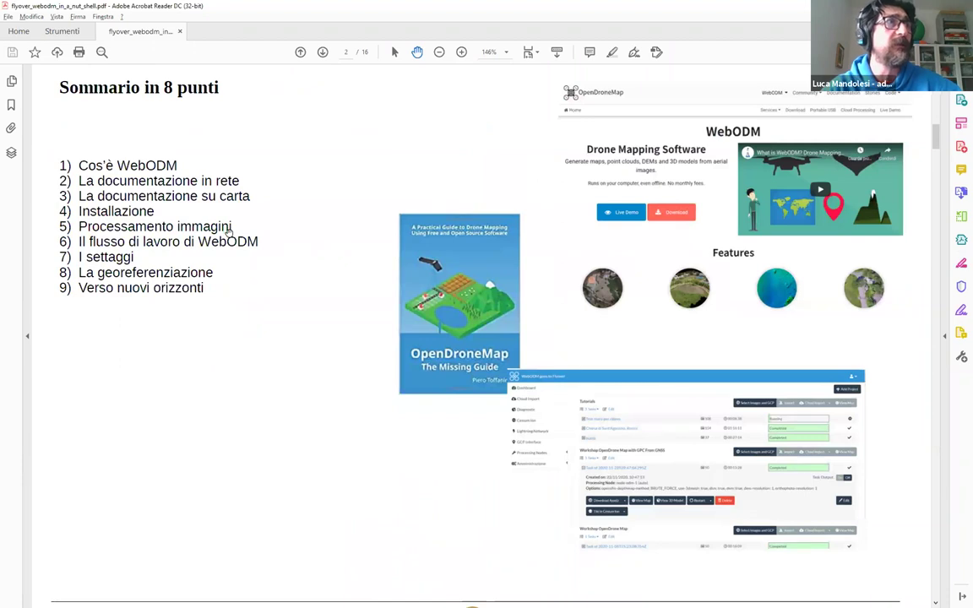
{"action": "scroll", "coordinate": [230, 233], "scroll_direction": "down", "scroll_amount": 1}
{"action": "scroll", "coordinate": [230, 235], "scroll_direction": "down", "scroll_amount": 1}
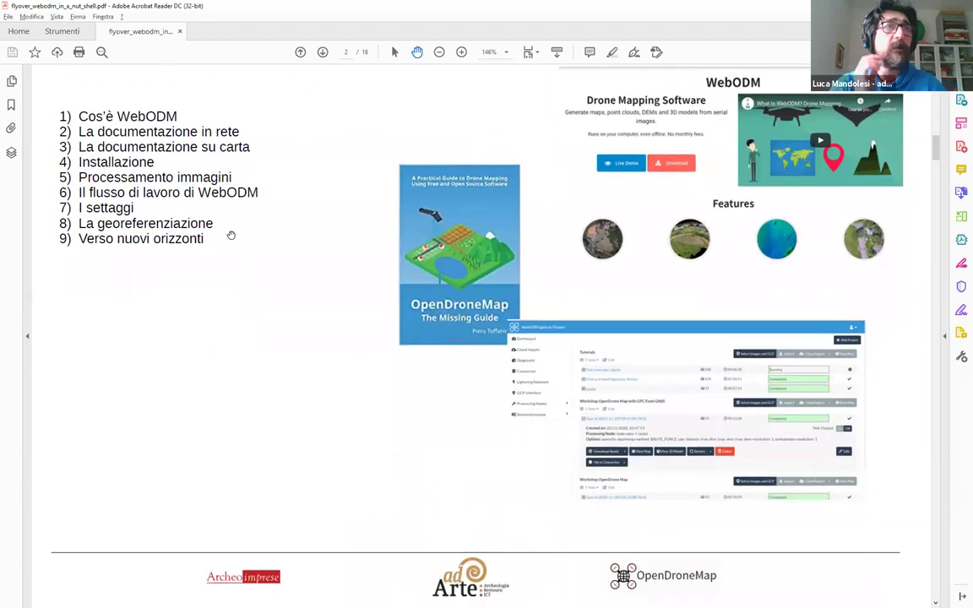
{"action": "scroll", "coordinate": [230, 235], "scroll_direction": "down", "scroll_amount": 2}
{"action": "scroll", "coordinate": [231, 235], "scroll_direction": "down", "scroll_amount": 1}
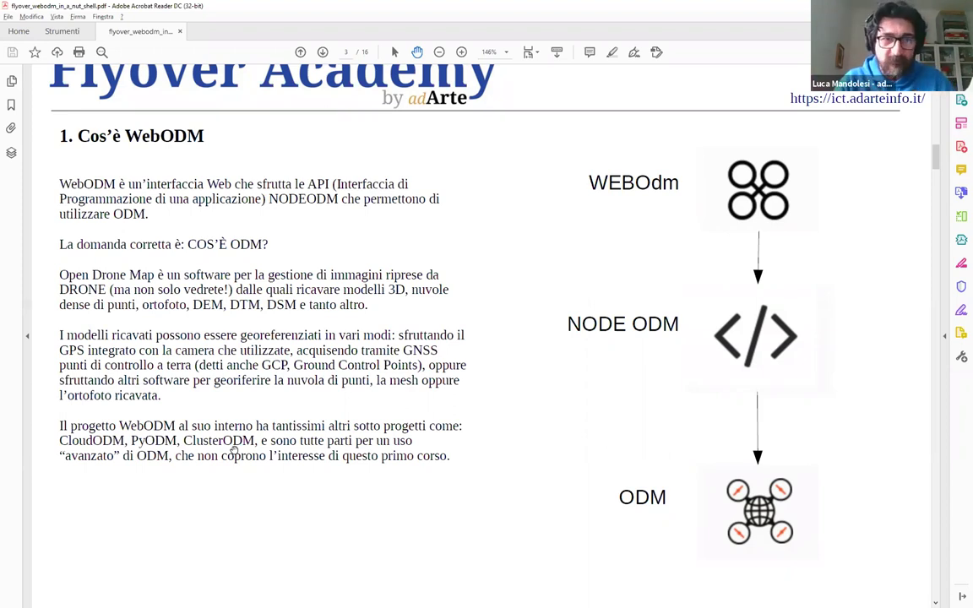
{"action": "scroll", "coordinate": [372, 445], "scroll_direction": "down", "scroll_amount": 2}
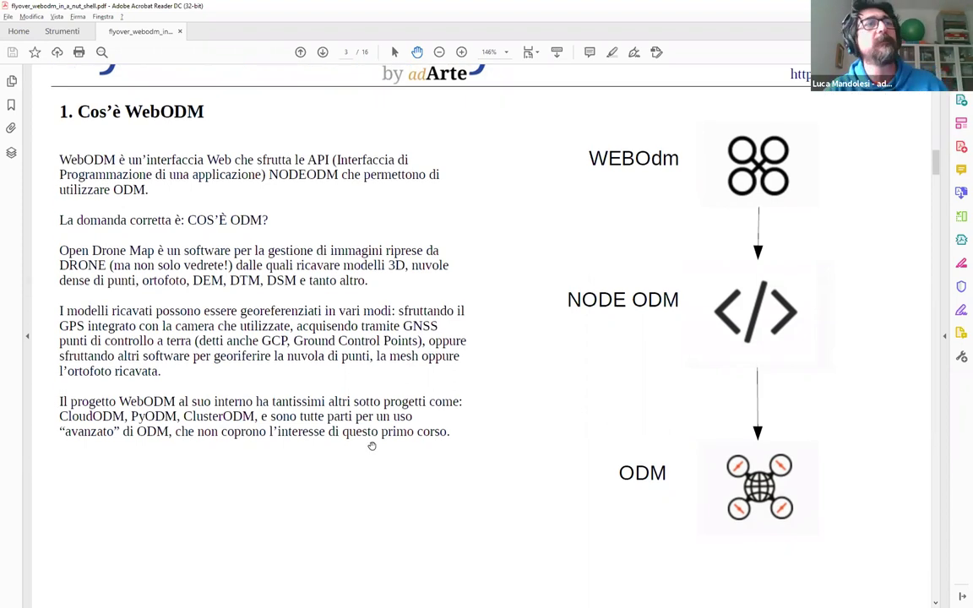
{"action": "scroll", "coordinate": [374, 448], "scroll_direction": "down", "scroll_amount": 5}
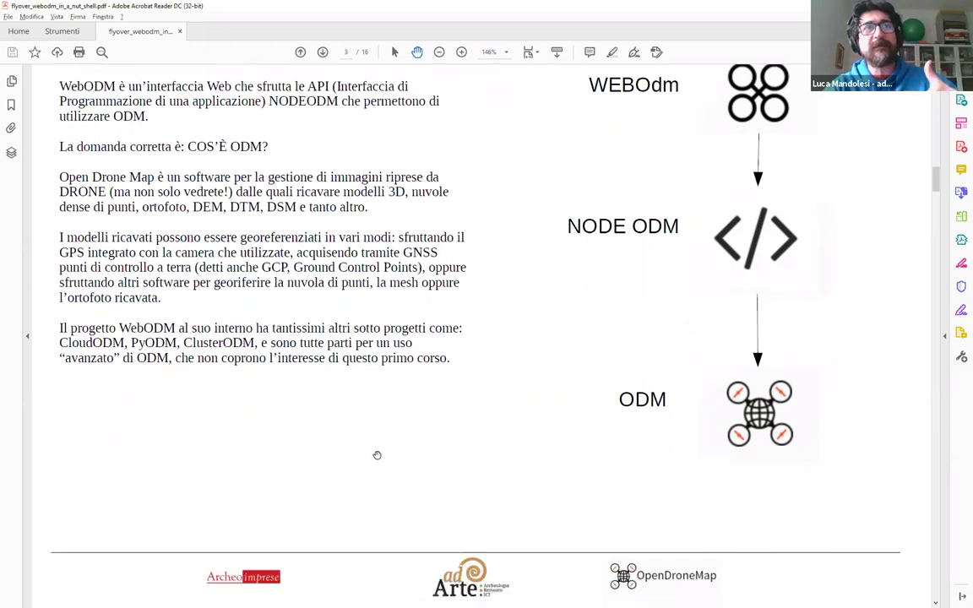
{"action": "scroll", "coordinate": [379, 457], "scroll_direction": "down", "scroll_amount": 1}
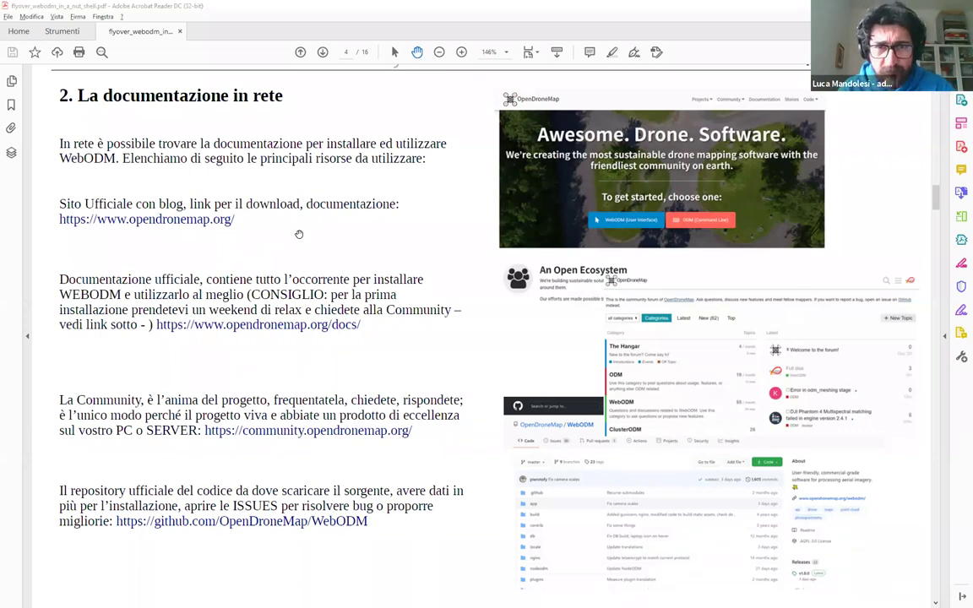
{"action": "key", "text": "alt+Tab"}
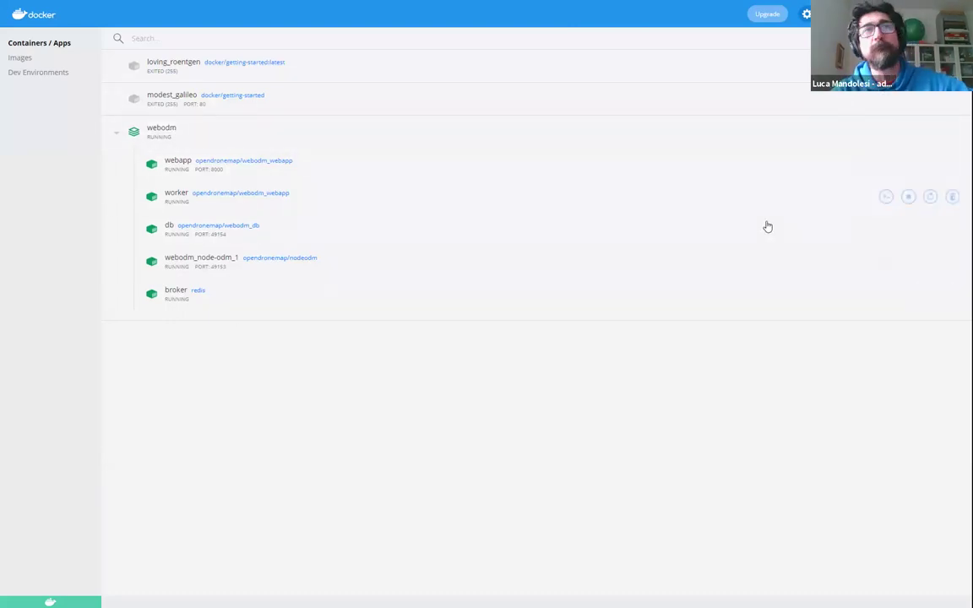
{"action": "left_click", "coordinate": [863, 164]}
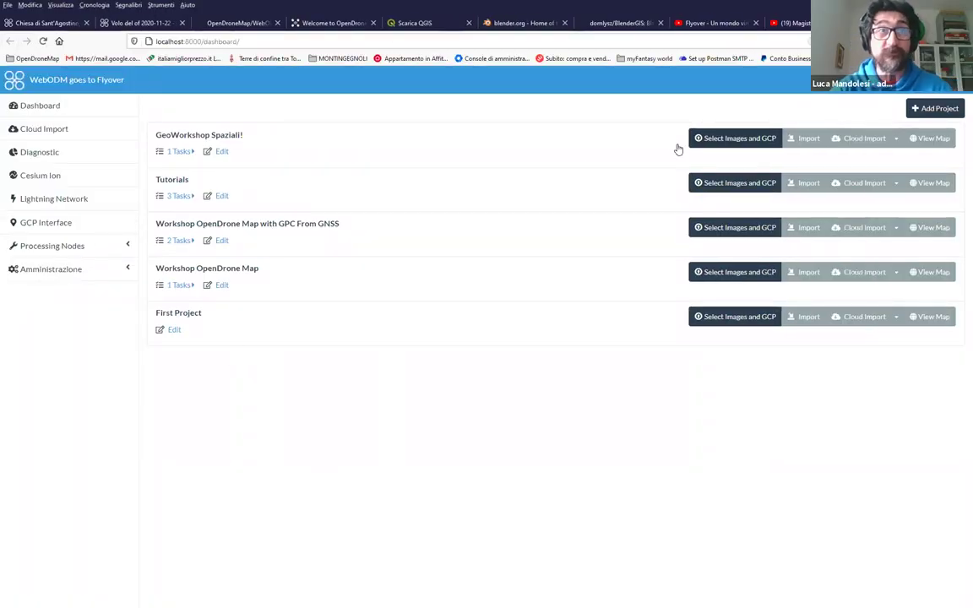
{"action": "key", "text": "alt+Tab"}
{"action": "key", "text": "alt+Tab"}
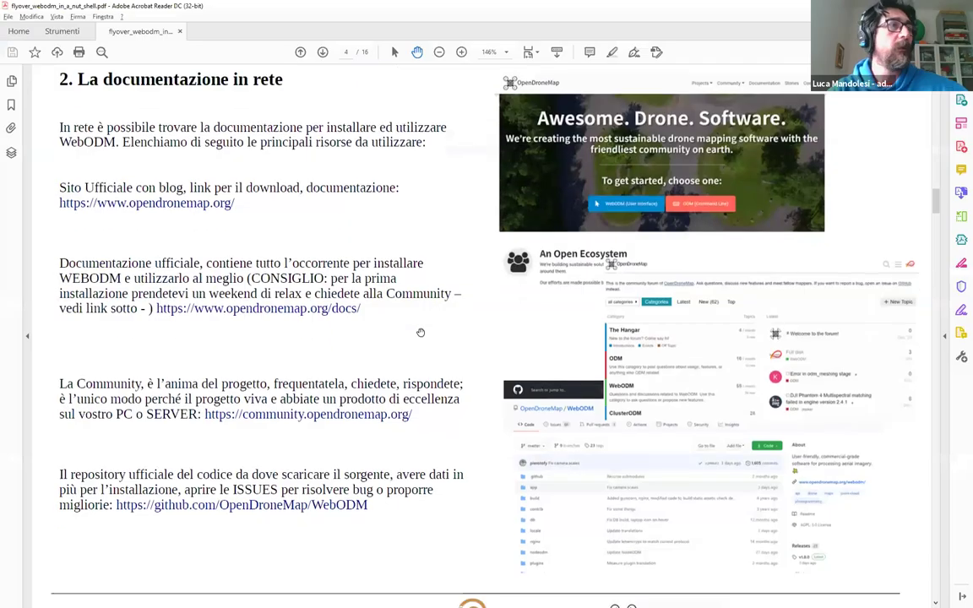
Scroll the slides through page 5 to page 6, '4. Installazione', then switch to Task Manager
{"action": "scroll", "coordinate": [420, 332], "scroll_direction": "down", "scroll_amount": 1}
{"action": "scroll", "coordinate": [420, 334], "scroll_direction": "down", "scroll_amount": 10}
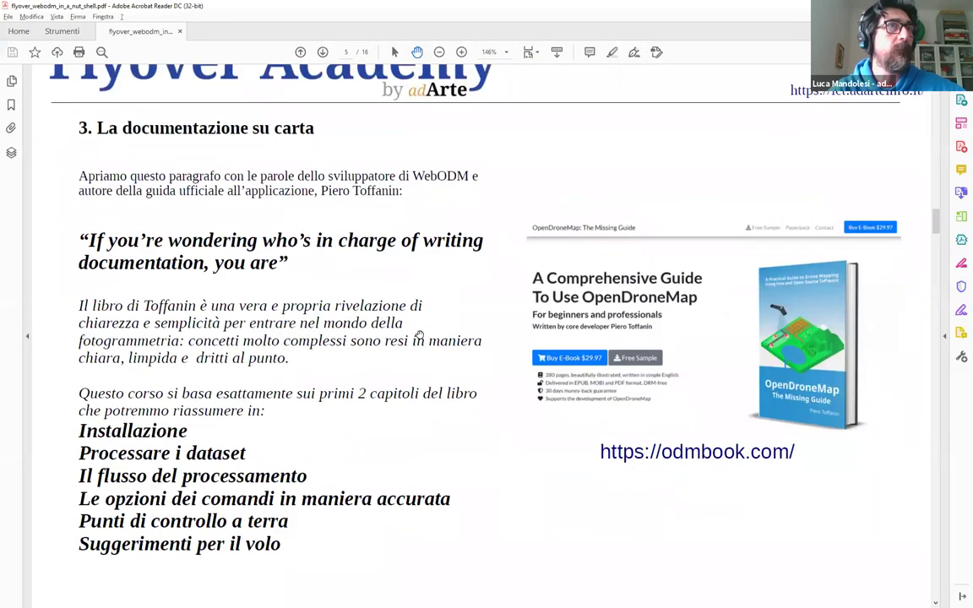
{"action": "scroll", "coordinate": [419, 335], "scroll_direction": "down", "scroll_amount": 1}
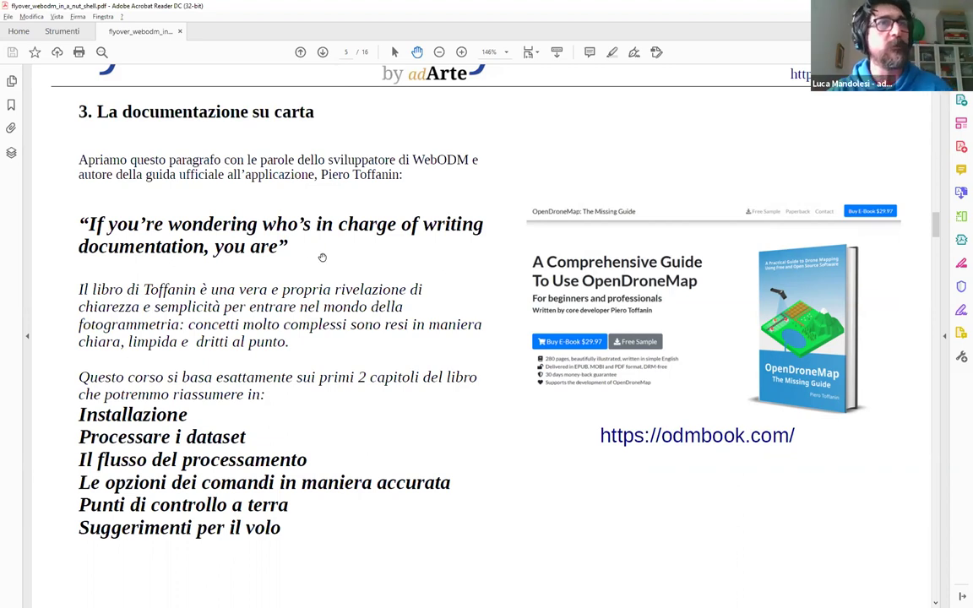
{"action": "scroll", "coordinate": [345, 270], "scroll_direction": "down", "scroll_amount": 1}
{"action": "scroll", "coordinate": [346, 271], "scroll_direction": "down", "scroll_amount": 3}
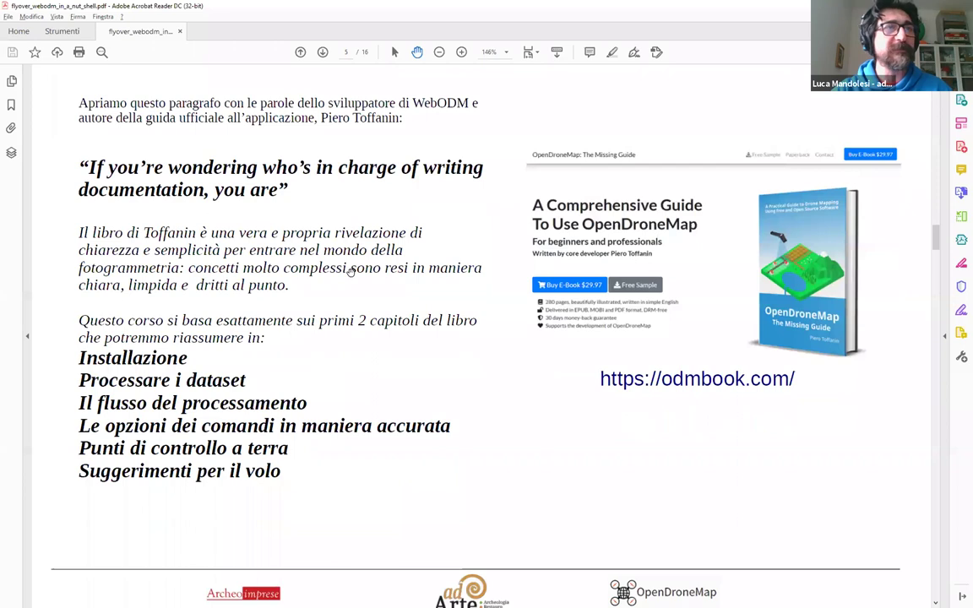
{"action": "scroll", "coordinate": [348, 270], "scroll_direction": "down", "scroll_amount": 3}
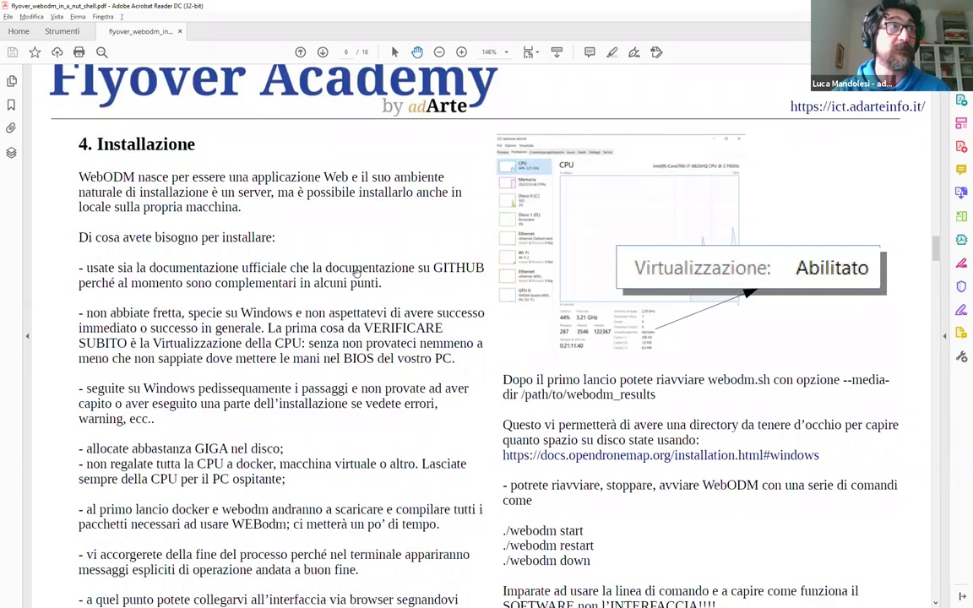
{"action": "scroll", "coordinate": [355, 271], "scroll_direction": "down", "scroll_amount": 1}
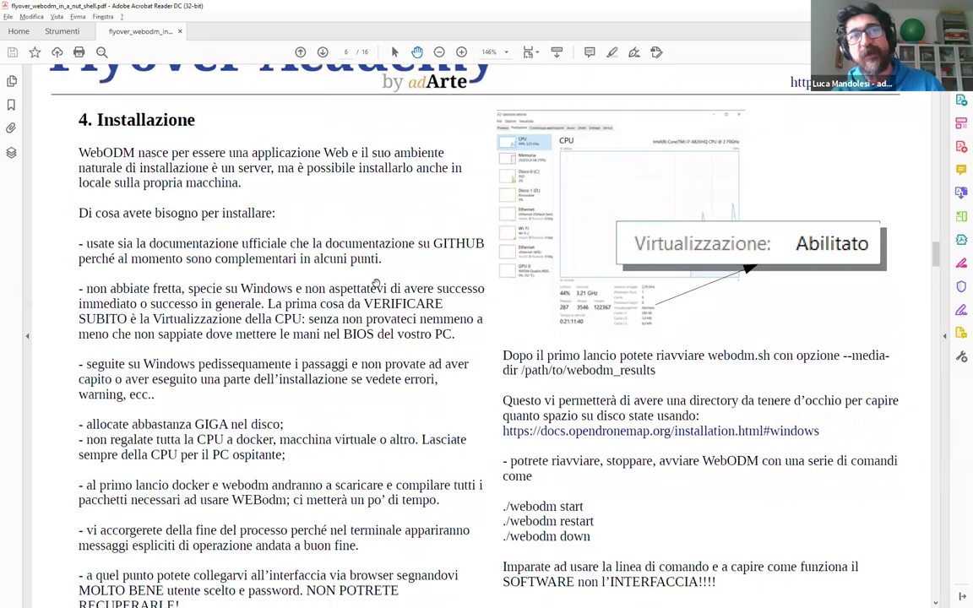
{"action": "scroll", "coordinate": [144, 324], "scroll_direction": "down", "scroll_amount": 1}
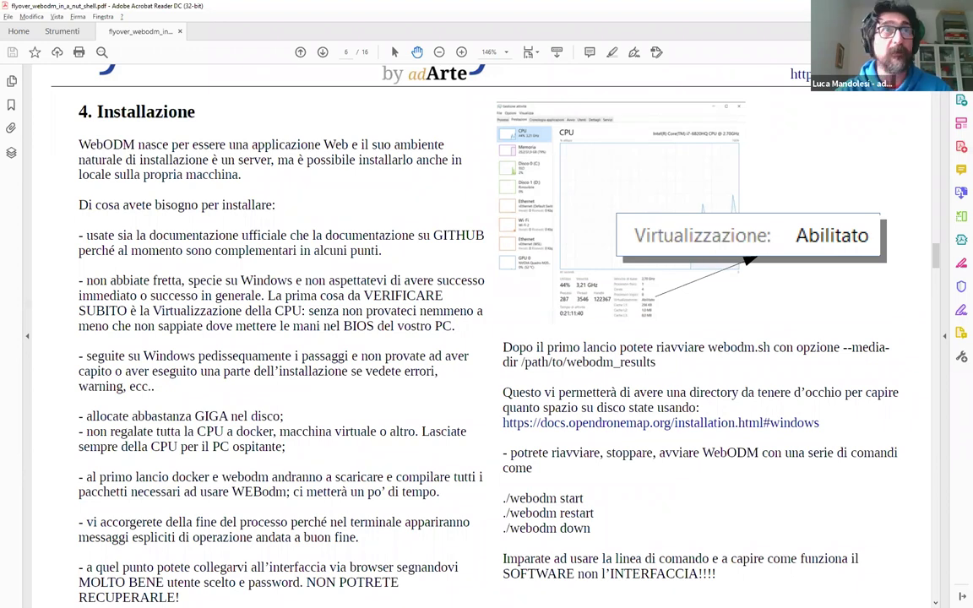
{"action": "key", "text": "alt+Tab"}
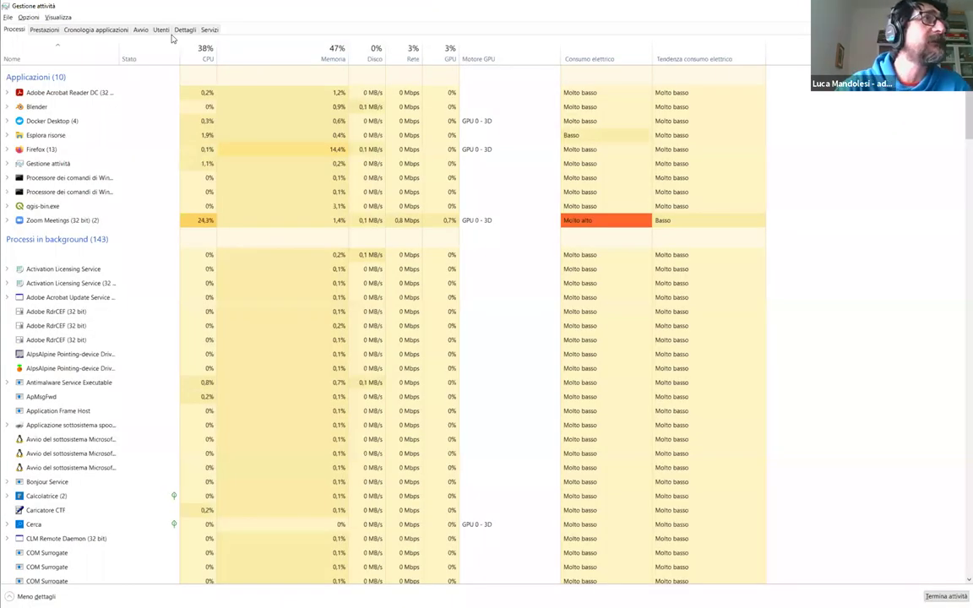
Switch Task Manager to the Prestazioni (Performance) tab to see the CPU usage graph
{"action": "left_click", "coordinate": [44, 30]}
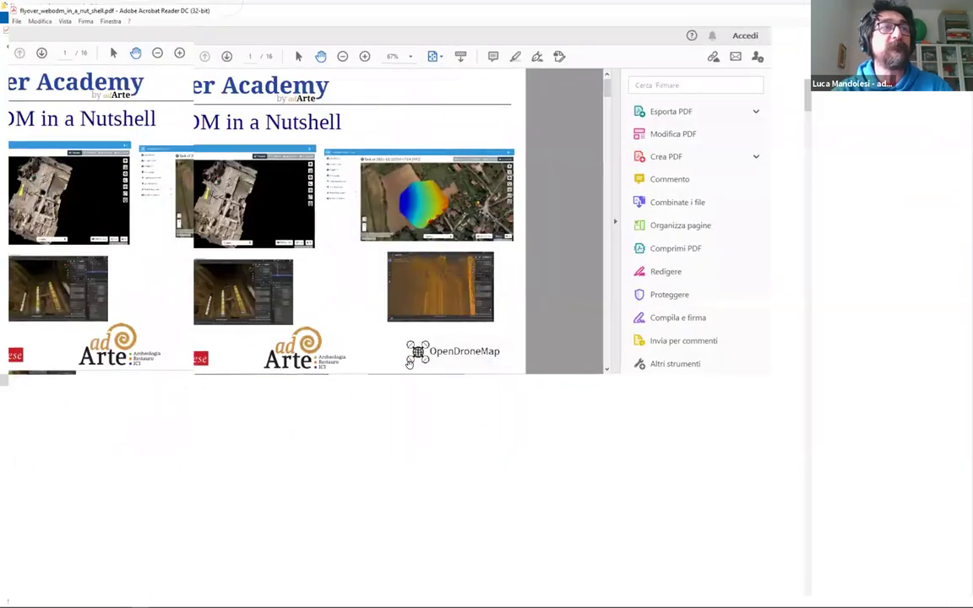
Scroll the PDF to page 9, '6. Il flusso di lavoro di WebODM', showing the ODM pipeline diagram
{"action": "scroll", "coordinate": [426, 369], "scroll_direction": "down", "scroll_amount": 10}
{"action": "scroll", "coordinate": [461, 382], "scroll_direction": "down", "scroll_amount": 15}
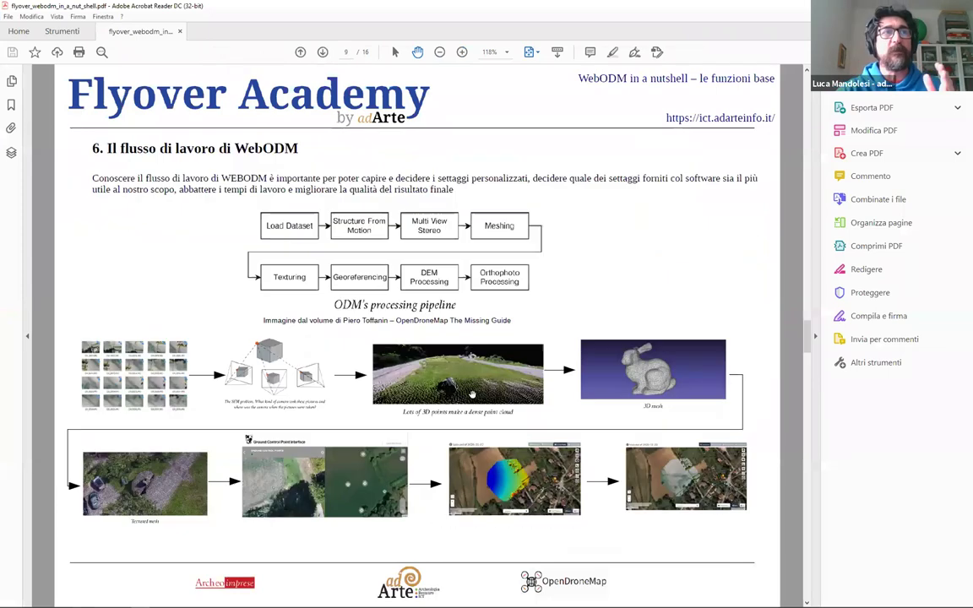
{"action": "scroll", "coordinate": [482, 425], "scroll_direction": "up", "scroll_amount": 6}
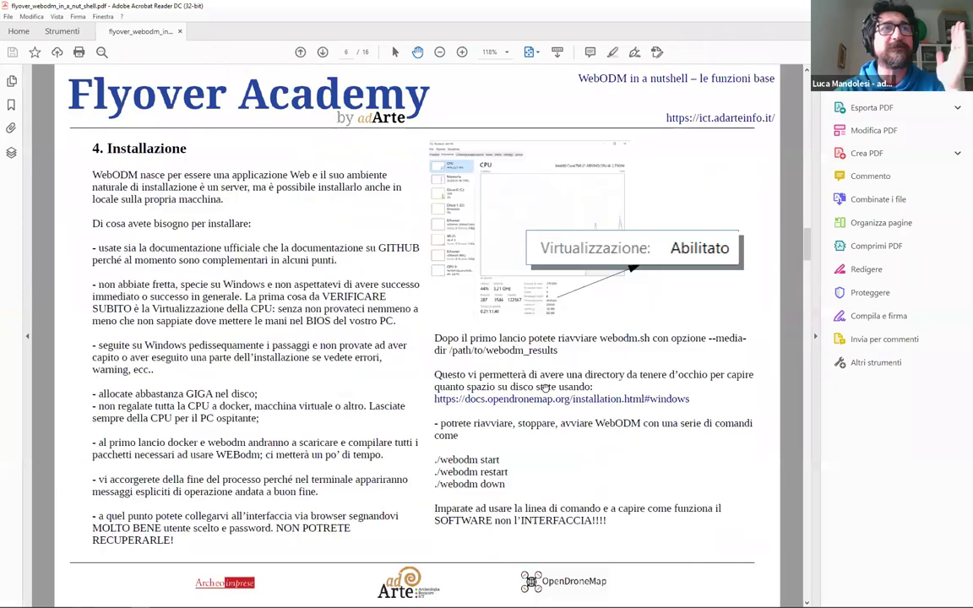
{"action": "scroll", "coordinate": [582, 287], "scroll_direction": "down", "scroll_amount": 6}
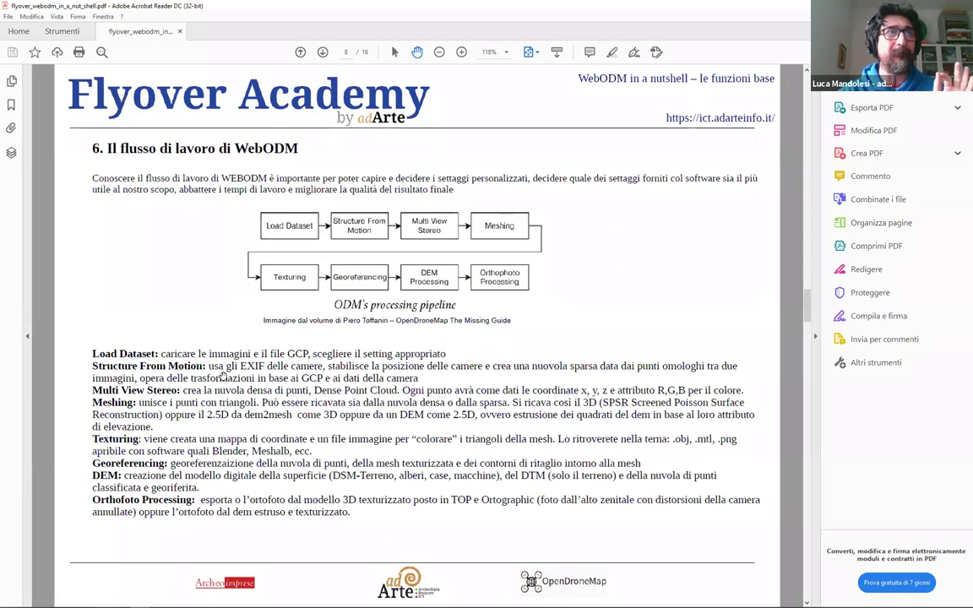
{"action": "scroll", "coordinate": [427, 336], "scroll_direction": "down", "scroll_amount": 2}
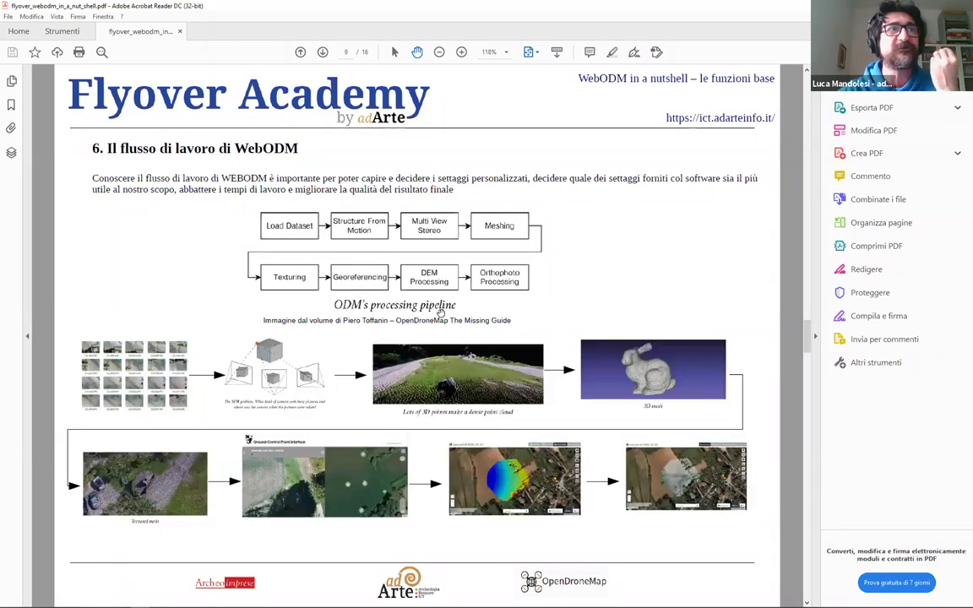
{"action": "mouse_move", "coordinate": [809, 327]}
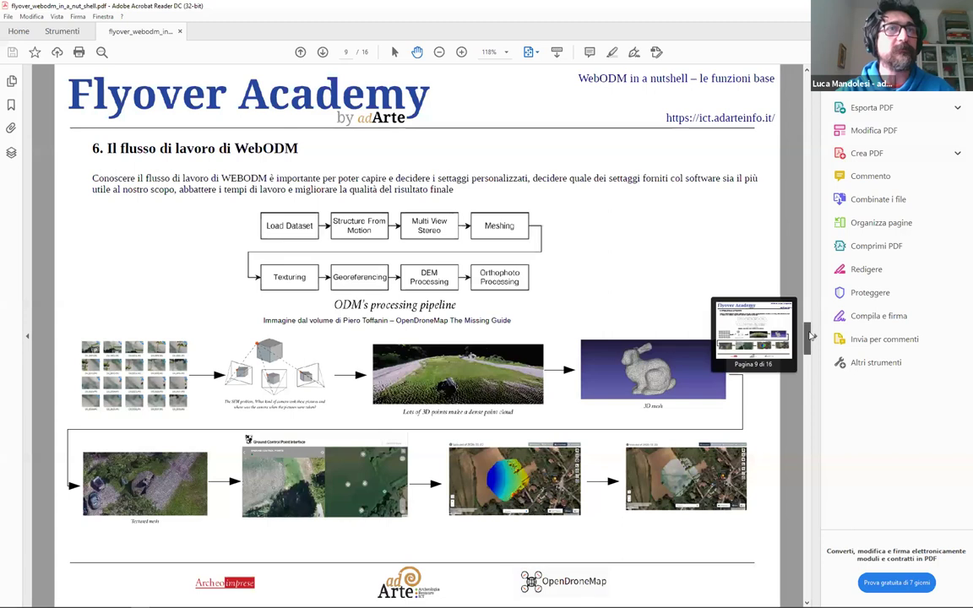
{"action": "scroll", "coordinate": [809, 328], "scroll_direction": "up", "scroll_amount": 1}
{"action": "scroll", "coordinate": [809, 328], "scroll_direction": "down", "scroll_amount": 1}
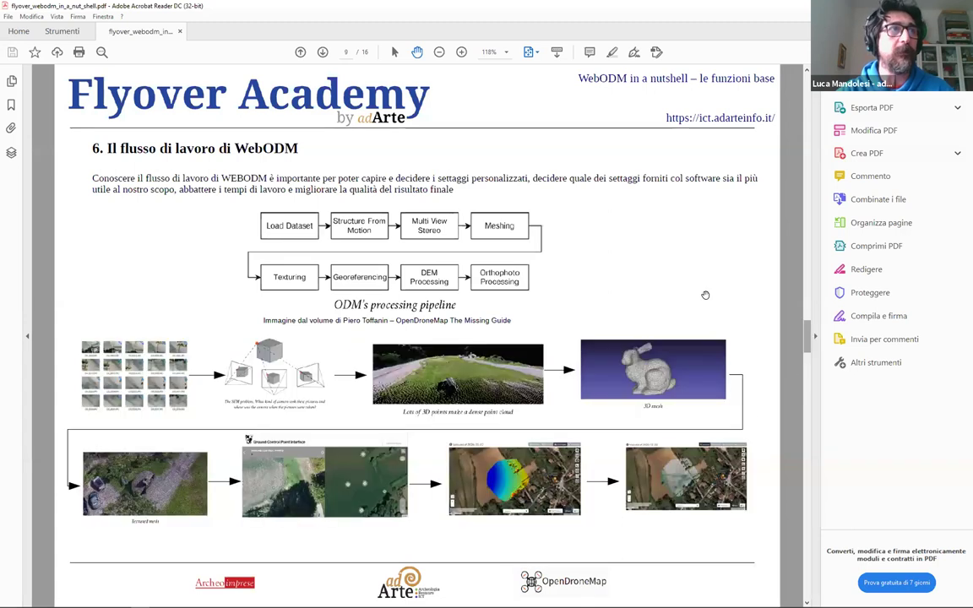
{"action": "scroll", "coordinate": [174, 383], "scroll_direction": "up", "scroll_amount": 3, "text": "ctrl"}
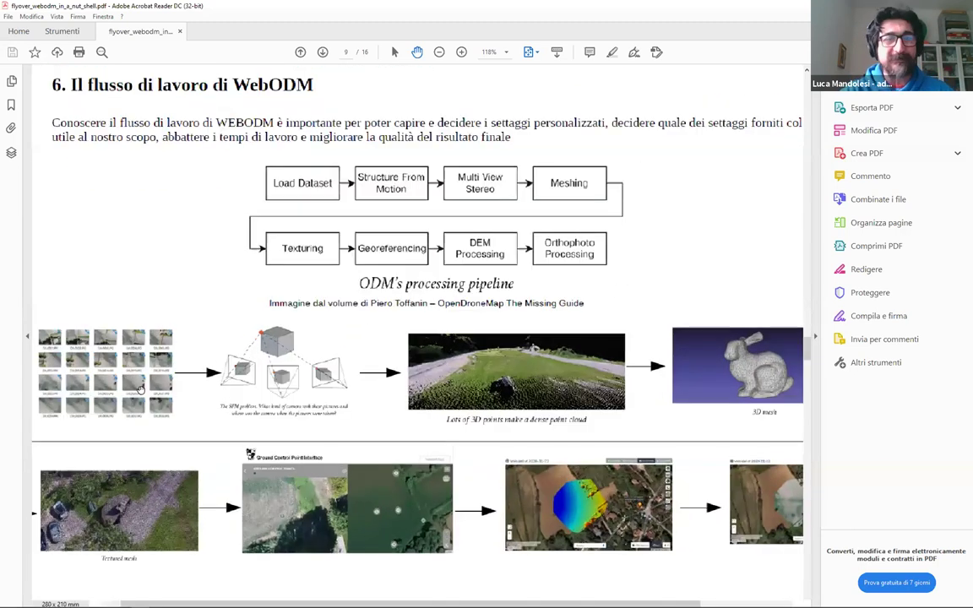
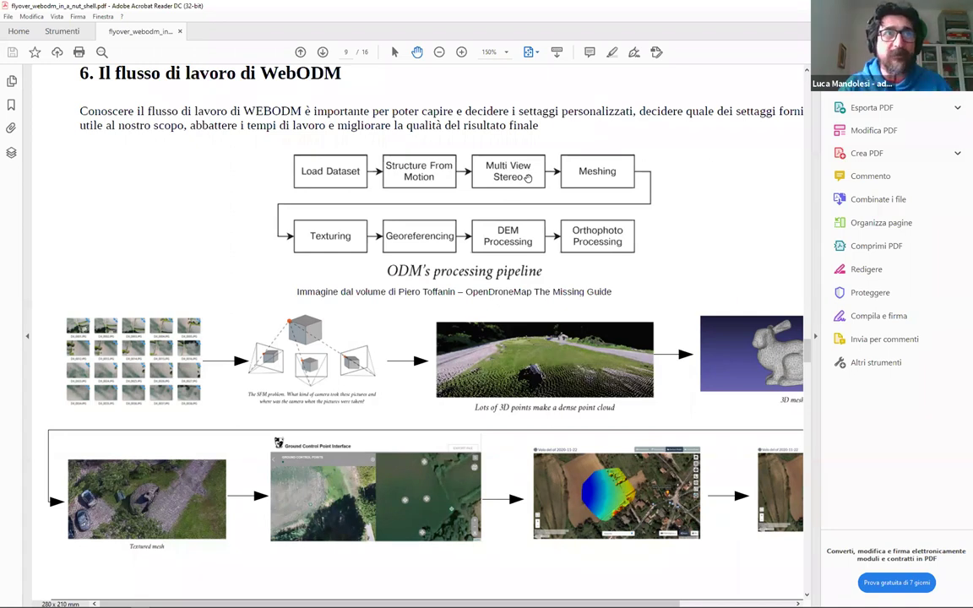
Zoom into the dense point cloud figure at 600%, then the bunny 3D mesh at 300%
{"action": "scroll", "coordinate": [563, 369], "scroll_direction": "up", "scroll_amount": 2, "text": "ctrl"}
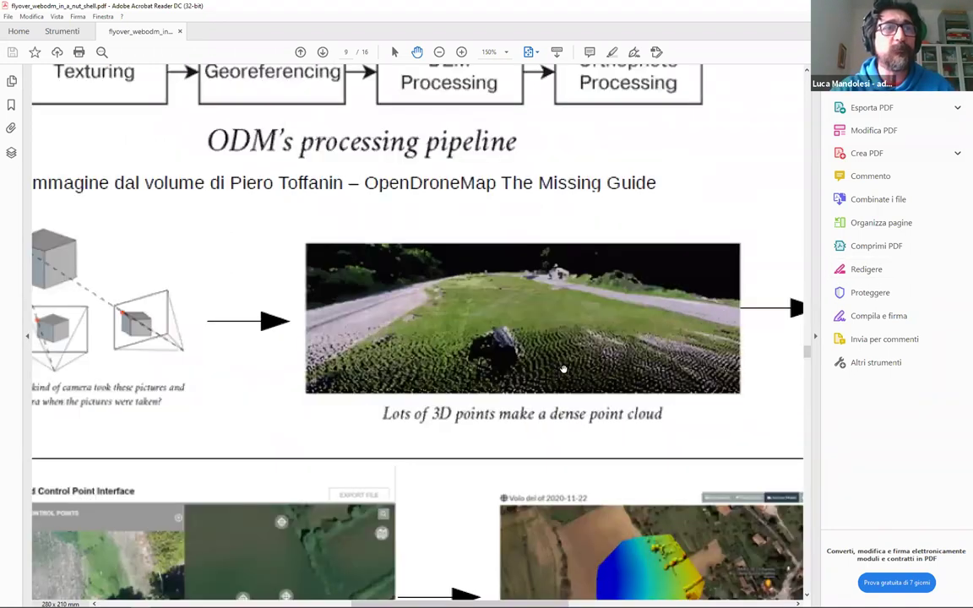
{"action": "scroll", "coordinate": [563, 369], "scroll_direction": "up", "scroll_amount": 3, "text": "ctrl"}
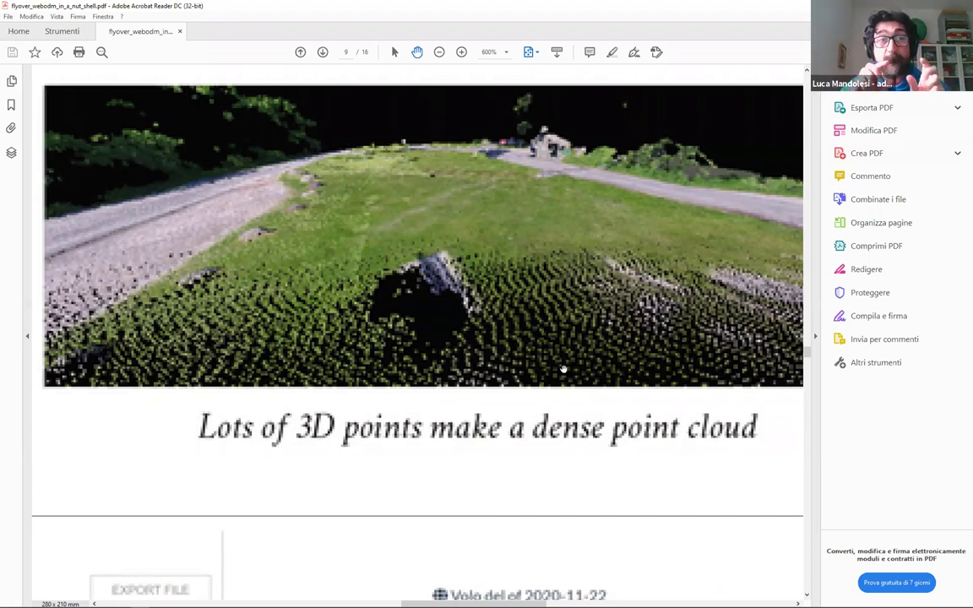
{"action": "scroll", "coordinate": [483, 369], "scroll_direction": "down", "scroll_amount": 3, "text": "ctrl"}
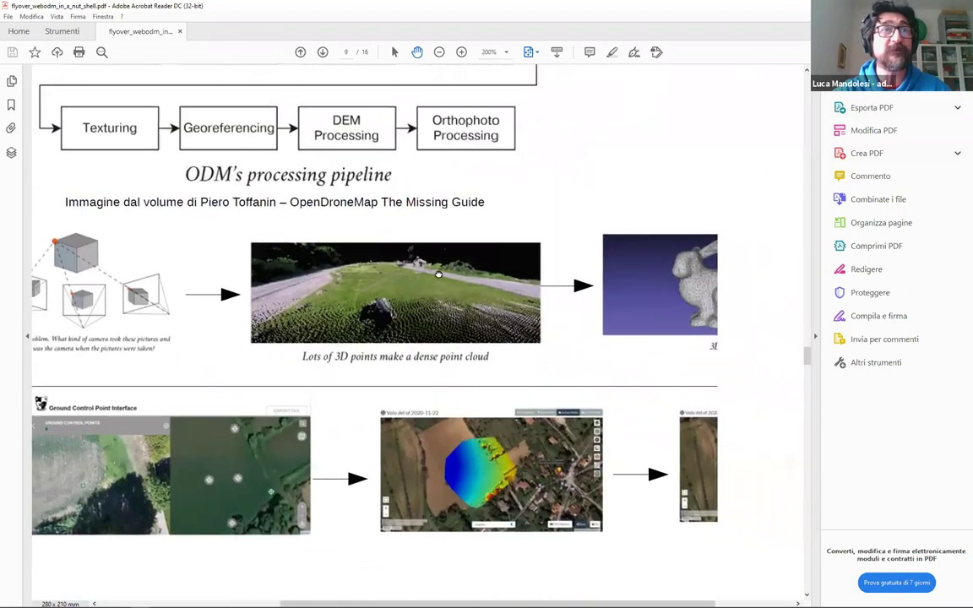
{"action": "scroll", "coordinate": [524, 287], "scroll_direction": "right", "scroll_amount": 2}
{"action": "scroll", "coordinate": [600, 301], "scroll_direction": "up", "scroll_amount": 2, "text": "ctrl"}
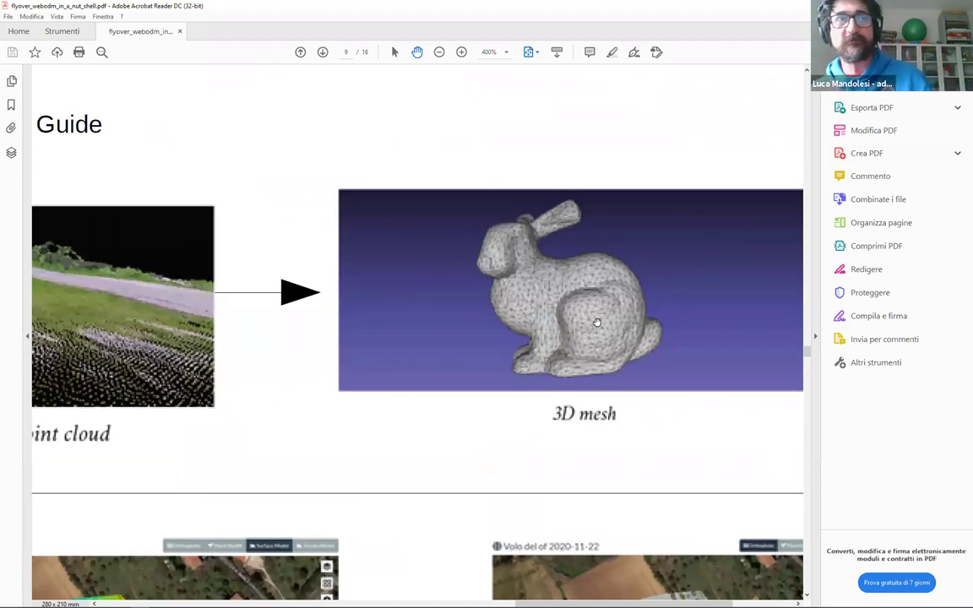
{"action": "scroll", "coordinate": [679, 286], "scroll_direction": "down", "scroll_amount": 1, "text": "ctrl"}
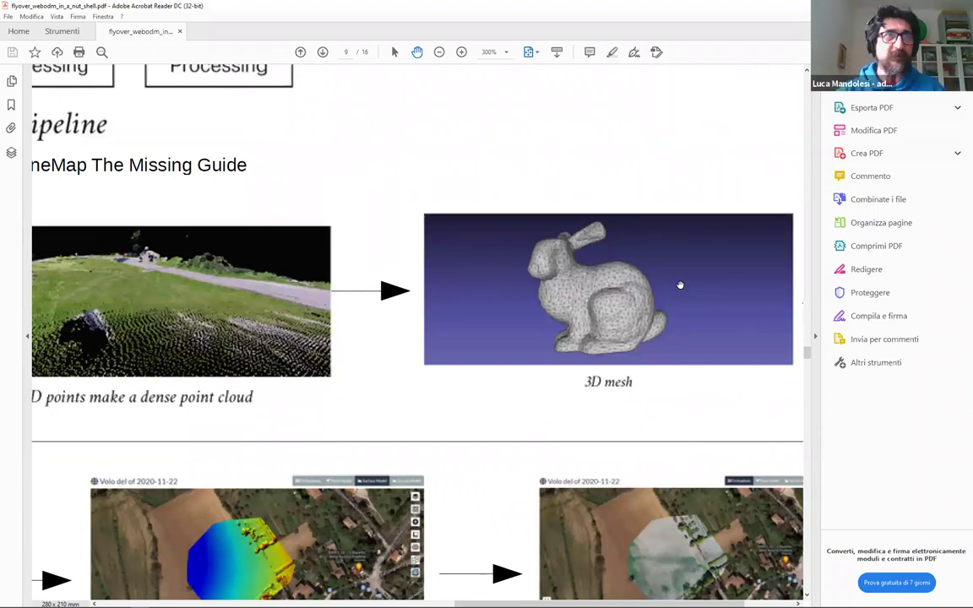
Pan to and zoom into the Textured mesh image, then zoom out to 200%
{"action": "left_click_drag", "start_coordinate": [178, 438], "coordinate": [556, 265]}
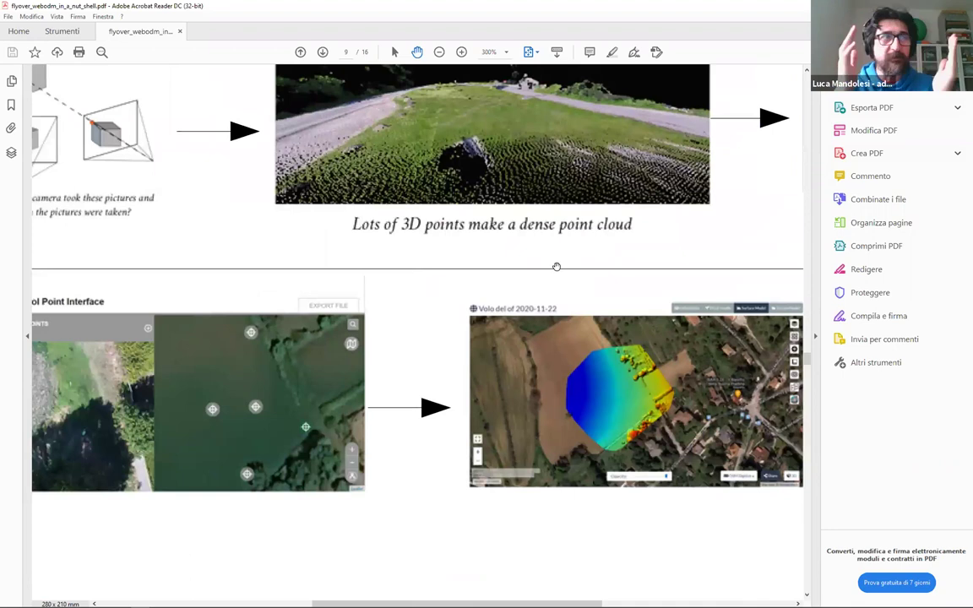
{"action": "left_click_drag", "start_coordinate": [235, 352], "coordinate": [514, 342]}
{"action": "left_click_drag", "start_coordinate": [295, 382], "coordinate": [566, 342]}
{"action": "scroll", "coordinate": [490, 372], "scroll_direction": "up", "scroll_amount": 4, "text": "ctrl"}
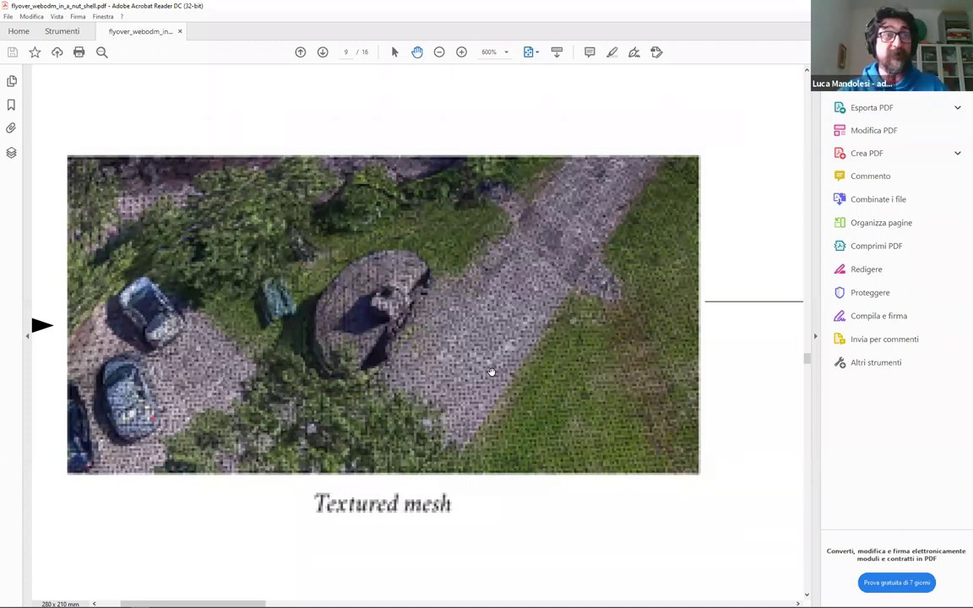
{"action": "scroll", "coordinate": [495, 343], "scroll_direction": "down", "scroll_amount": 3, "text": "ctrl"}
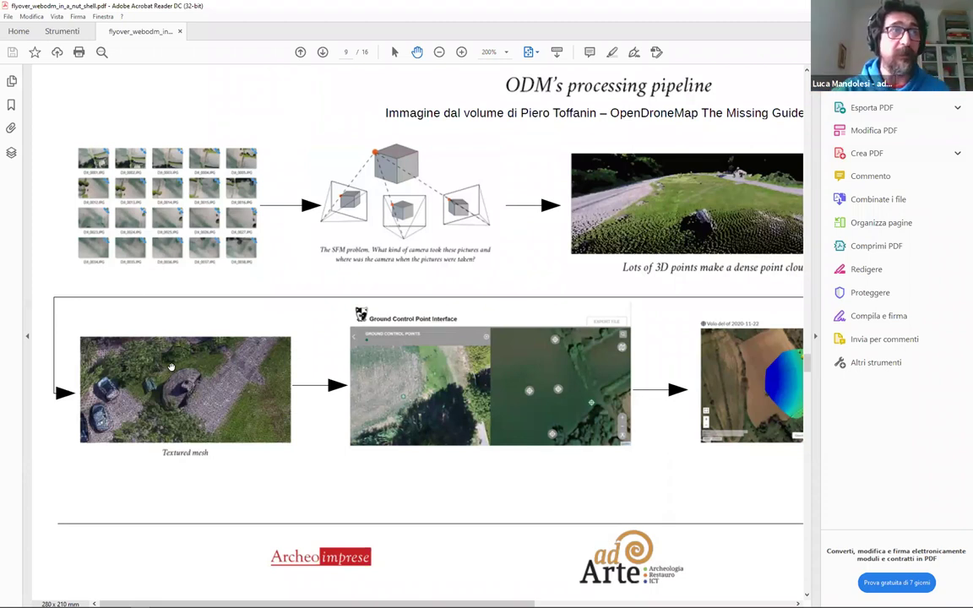
Zoom into the Ground Control Point Interface figure, then centre the 2020-11-22 surface-model map at 400%
{"action": "scroll", "coordinate": [484, 399], "scroll_direction": "up", "scroll_amount": 1, "text": "ctrl"}
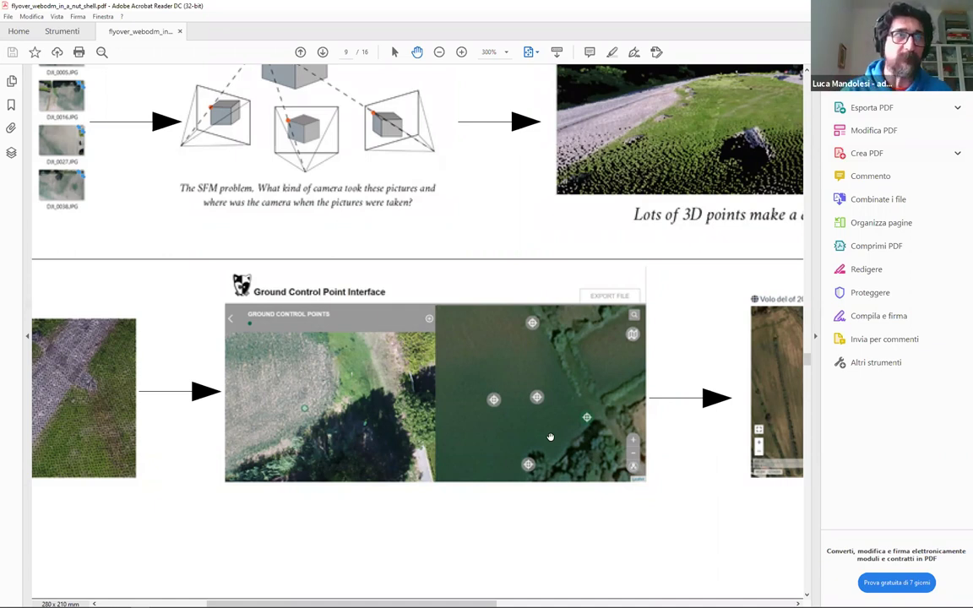
{"action": "left_click_drag", "start_coordinate": [524, 372], "coordinate": [302, 389]}
{"action": "left_click_drag", "start_coordinate": [667, 377], "coordinate": [586, 374]}
{"action": "left_click_drag", "start_coordinate": [252, 326], "coordinate": [319, 326]}
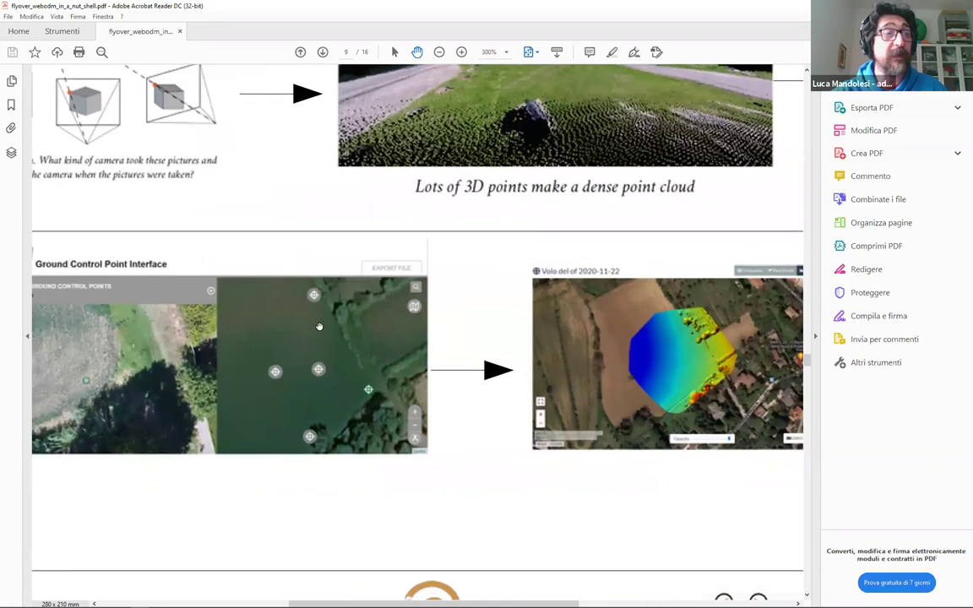
{"action": "scroll", "coordinate": [319, 326], "scroll_direction": "up", "scroll_amount": 4, "text": "ctrl"}
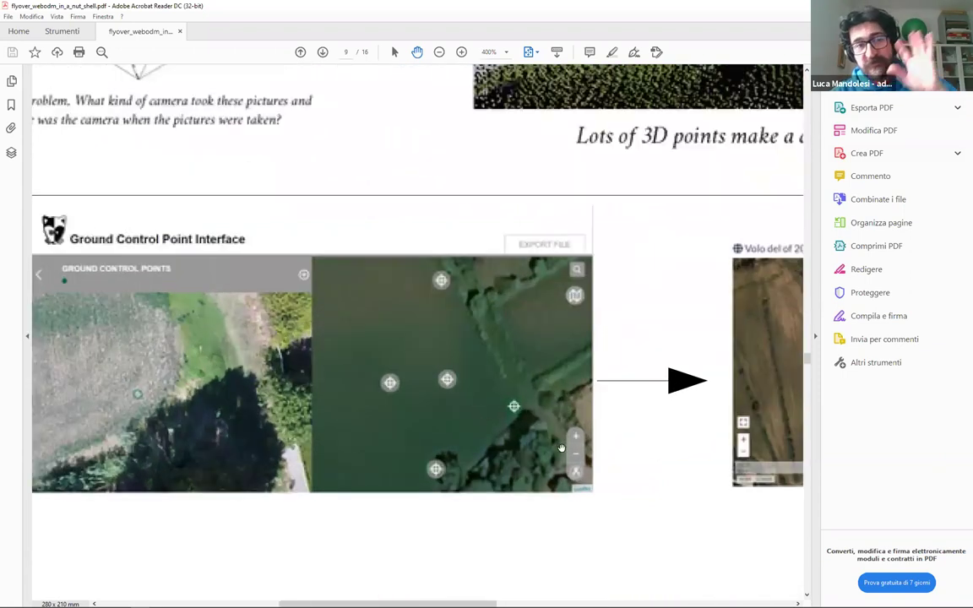
{"action": "left_click_drag", "start_coordinate": [710, 464], "coordinate": [250, 371]}
{"action": "left_click_drag", "start_coordinate": [546, 331], "coordinate": [490, 350]}
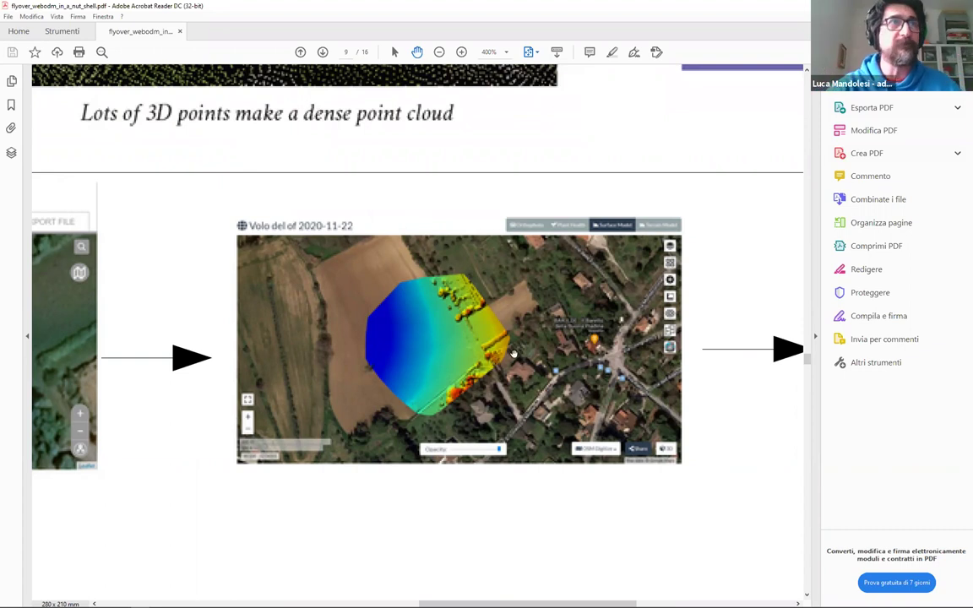
Scan across the surface-model and orthophoto maps, then zoom out to 125% and reach page 10
{"action": "scroll", "coordinate": [472, 283], "scroll_direction": "left", "scroll_amount": 1}
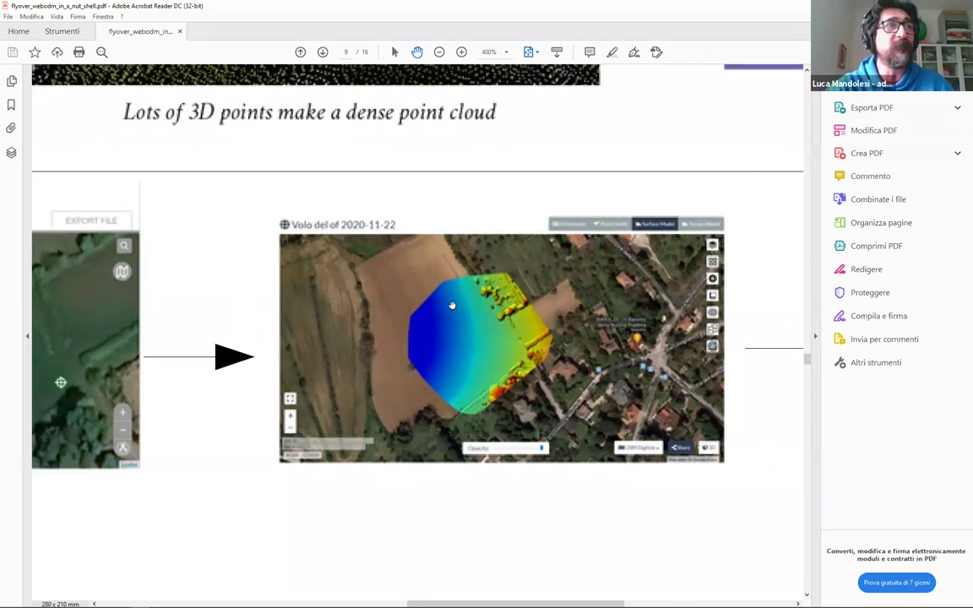
{"action": "scroll", "coordinate": [489, 362], "scroll_direction": "down", "scroll_amount": 5, "text": "ctrl"}
{"action": "scroll", "coordinate": [473, 411], "scroll_direction": "up", "scroll_amount": 5, "text": "ctrl"}
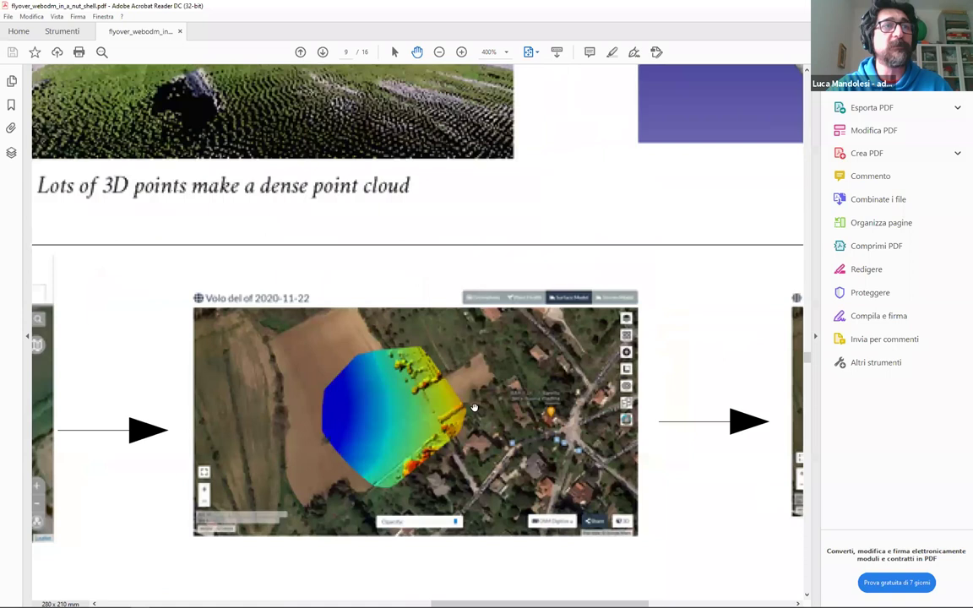
{"action": "scroll", "coordinate": [474, 408], "scroll_direction": "up", "scroll_amount": 1, "text": "ctrl"}
{"action": "scroll", "coordinate": [440, 370], "scroll_direction": "down", "scroll_amount": 1, "text": "ctrl"}
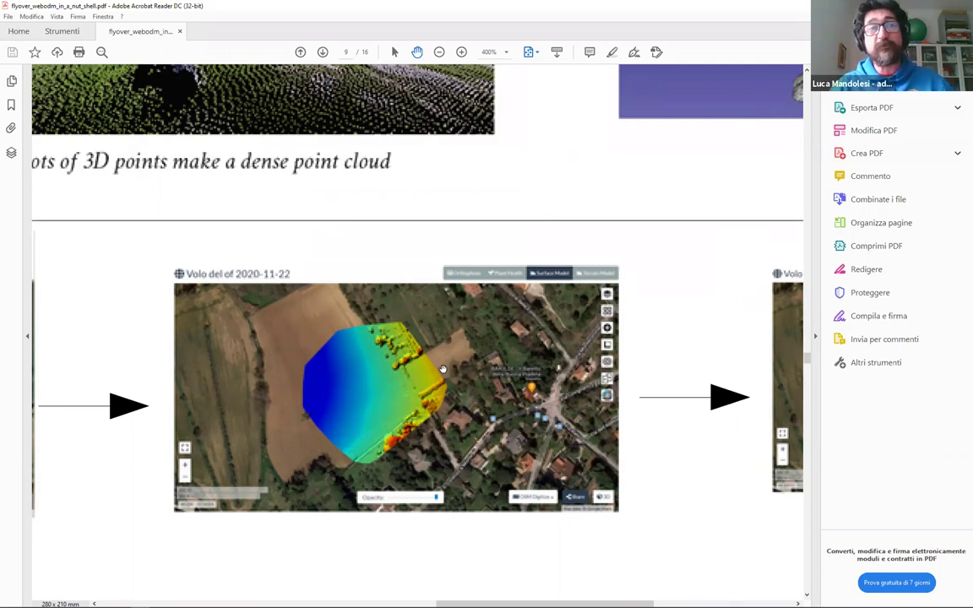
{"action": "scroll", "coordinate": [442, 369], "scroll_direction": "right", "scroll_amount": 5}
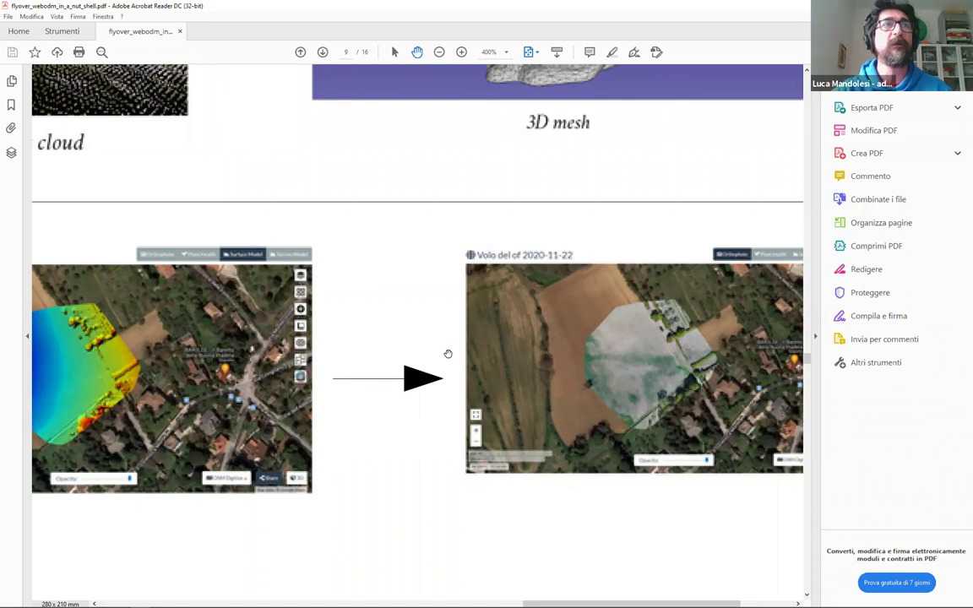
{"action": "scroll", "coordinate": [447, 353], "scroll_direction": "down", "scroll_amount": 4, "text": "ctrl"}
{"action": "scroll", "coordinate": [478, 347], "scroll_direction": "down", "scroll_amount": 3}
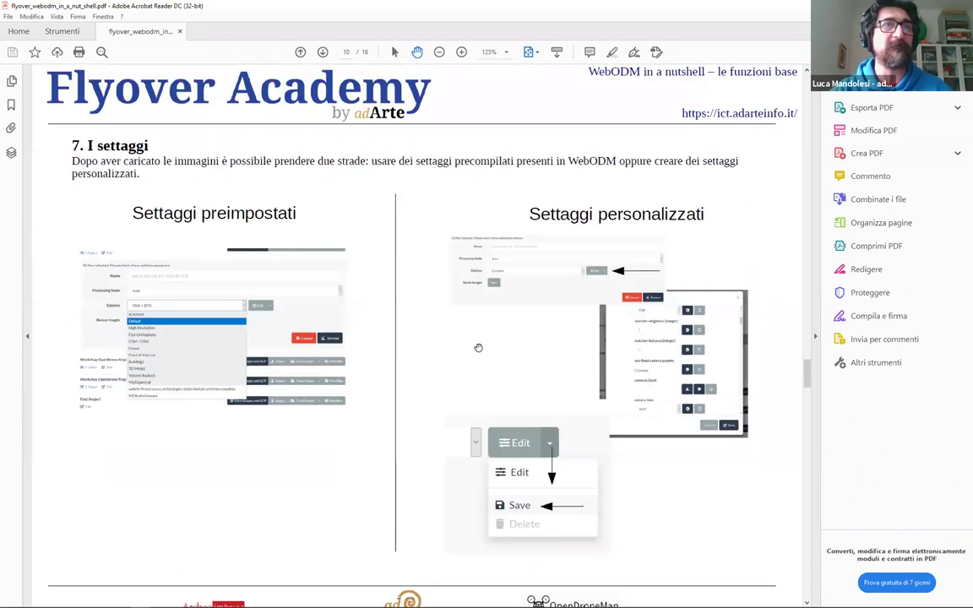
Scroll back to page 9, then forward again to page 10's 'I settaggi' slide
{"action": "scroll", "coordinate": [478, 347], "scroll_direction": "up", "scroll_amount": 3}
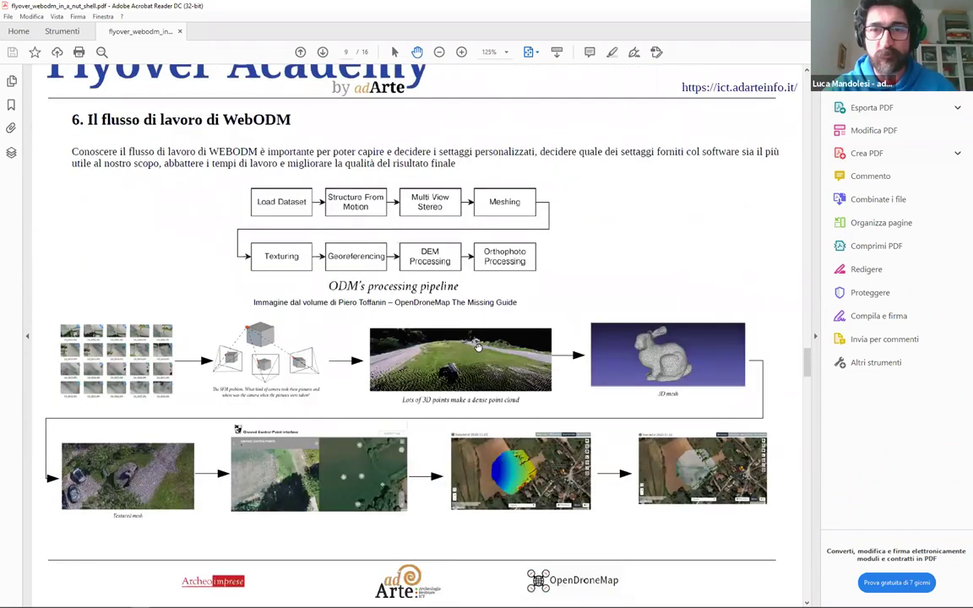
{"action": "scroll", "coordinate": [521, 365], "scroll_direction": "down", "scroll_amount": 3}
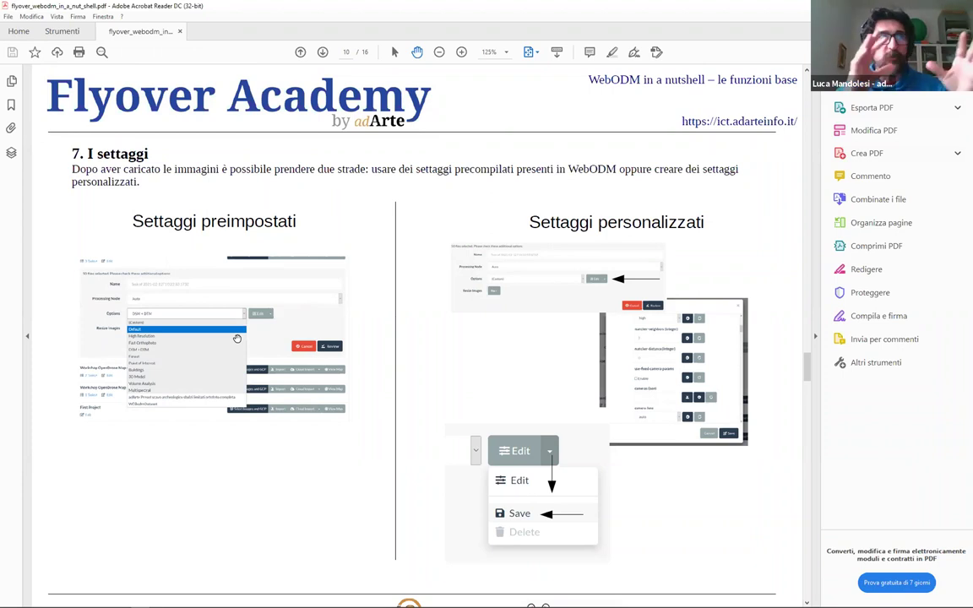
In the WebODM dashboard, expand the Workshop OpenDrone Map project's task details
{"action": "key", "text": "alt+Tab"}
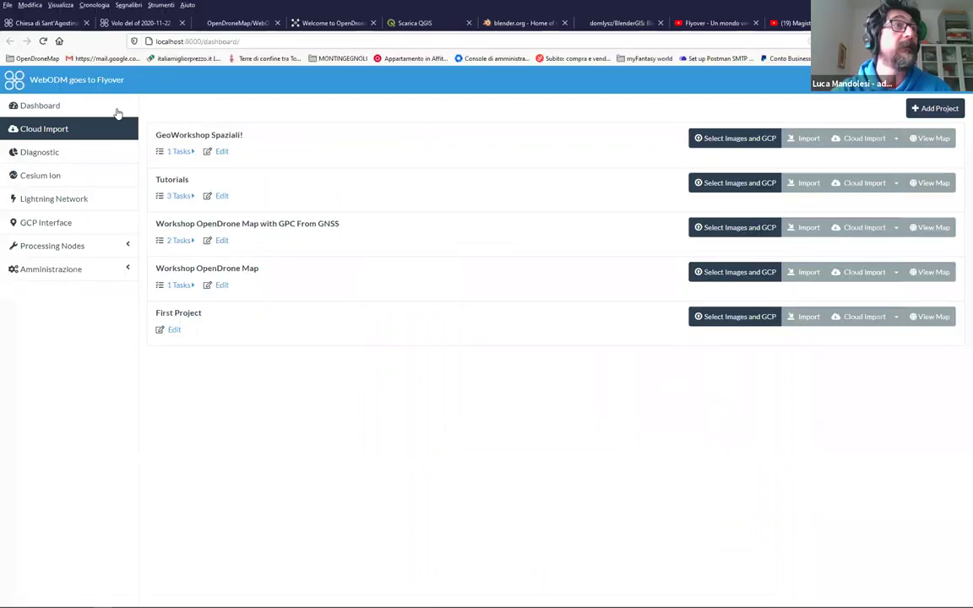
{"action": "left_click", "coordinate": [184, 152]}
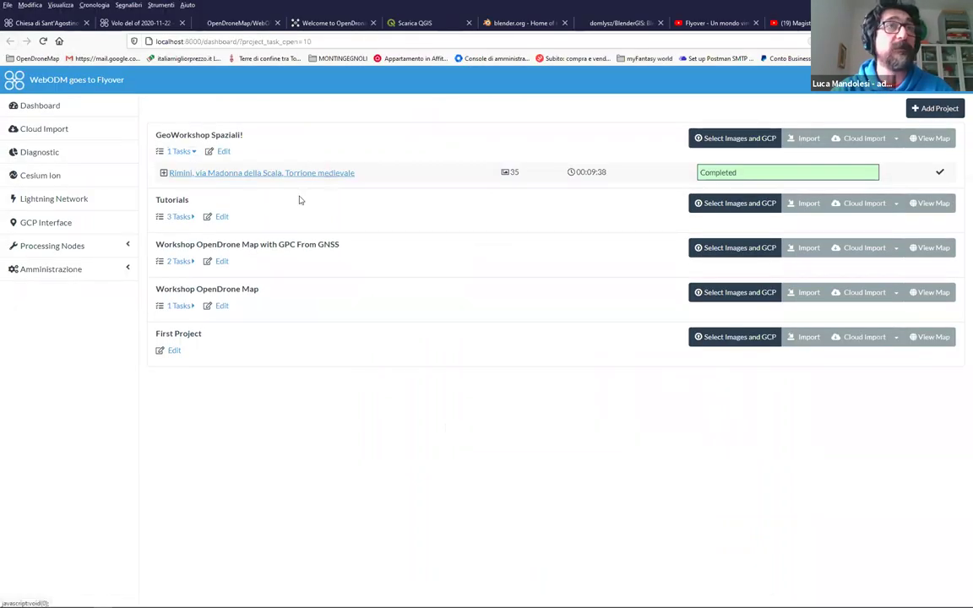
{"action": "left_click", "coordinate": [178, 261]}
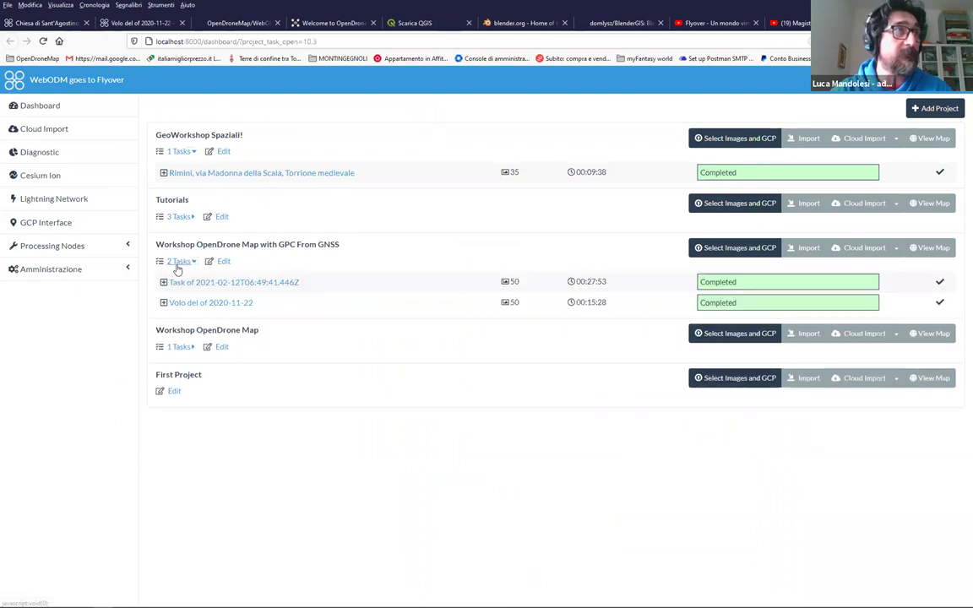
{"action": "right_click", "coordinate": [179, 347]}
{"action": "left_click", "coordinate": [179, 347]}
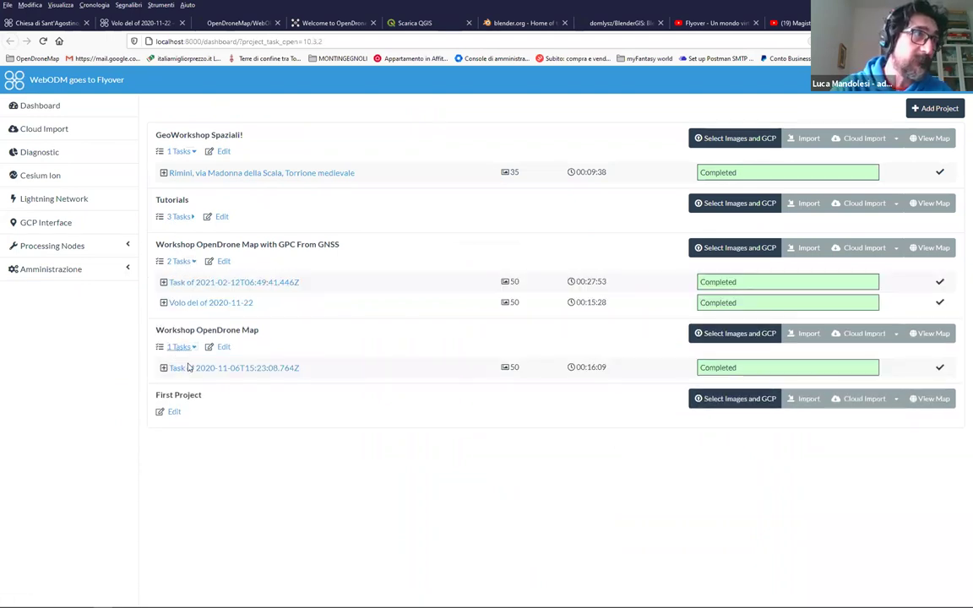
{"action": "left_click", "coordinate": [414, 368]}
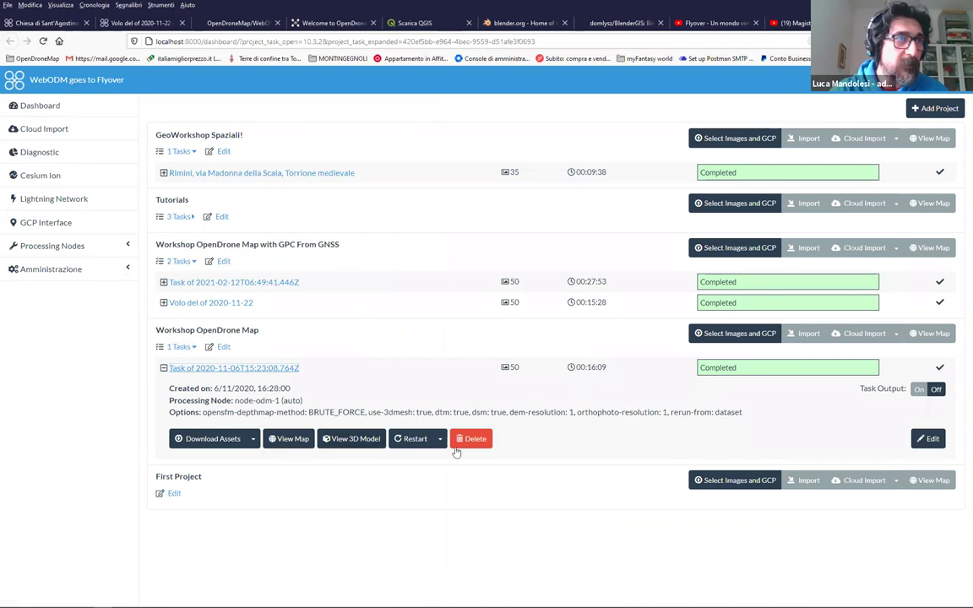
Edit the task, reviewing the presets list and keeping Auto as the processing node
{"action": "left_click", "coordinate": [931, 438]}
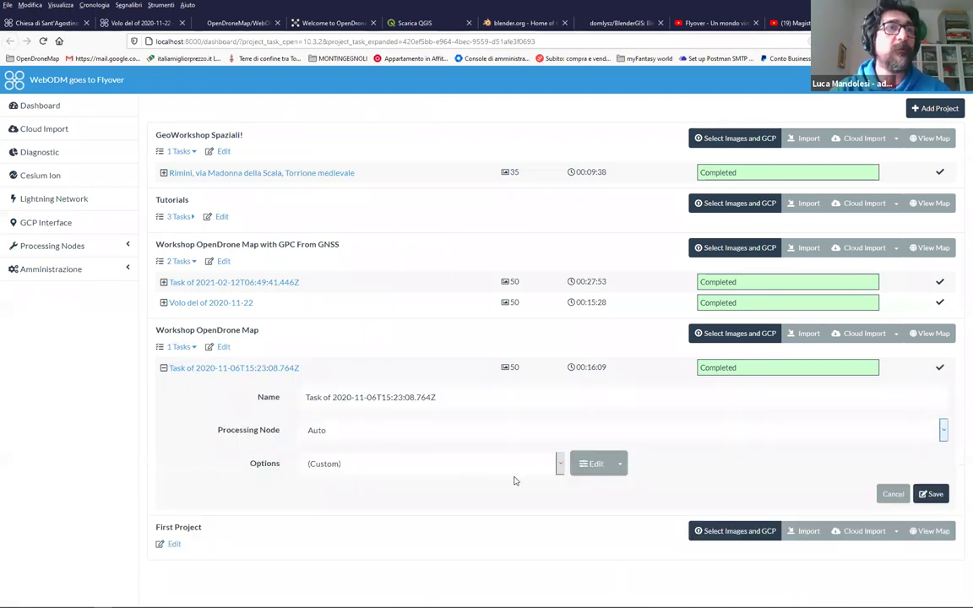
{"action": "left_click", "coordinate": [545, 464]}
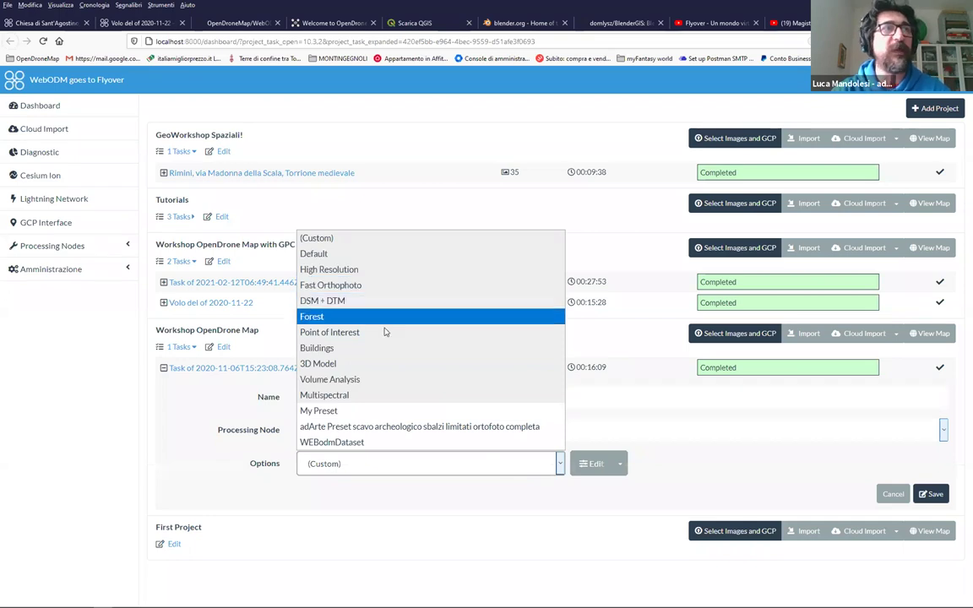
{"action": "left_click", "coordinate": [623, 428]}
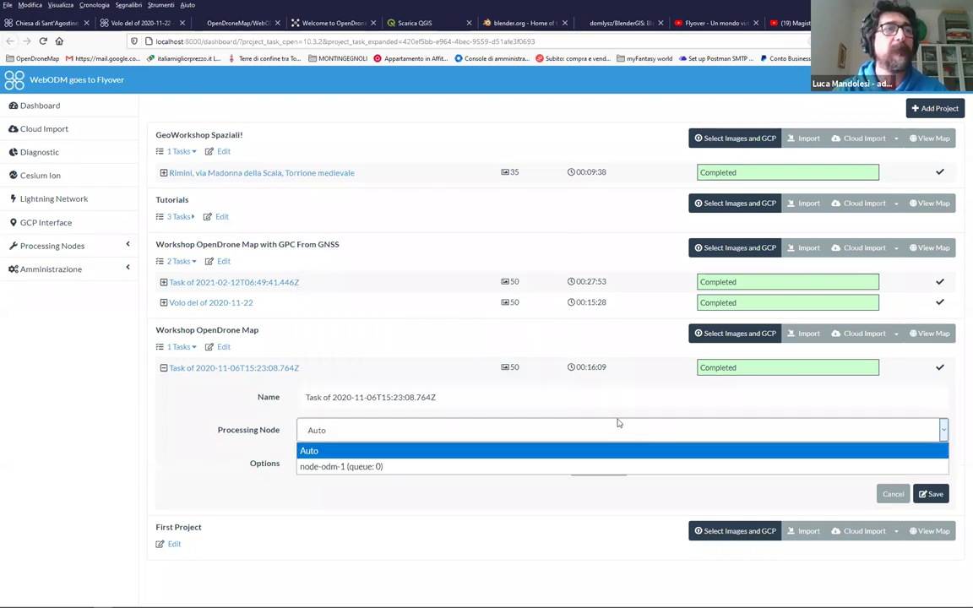
{"action": "left_click", "coordinate": [375, 526]}
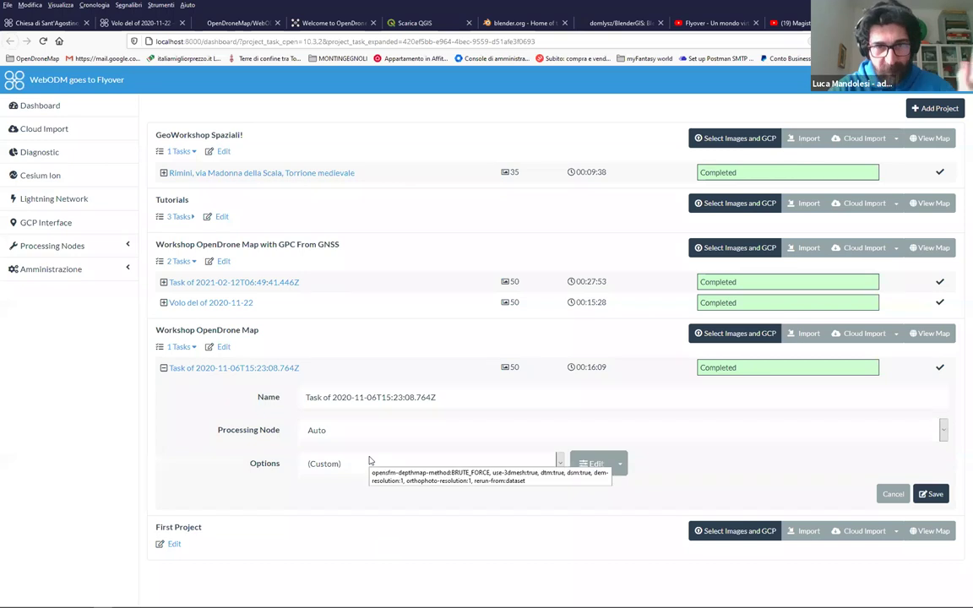
Check the settings slide in the PDF, then open the task's Edit Task Options dialog
{"action": "key", "text": "alt+Tab"}
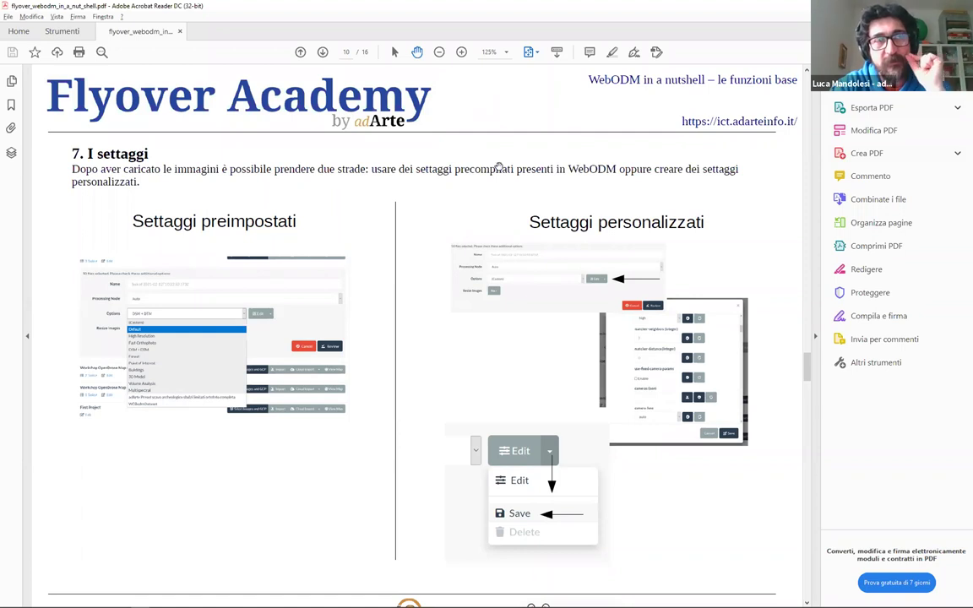
{"action": "key", "text": "alt+Tab"}
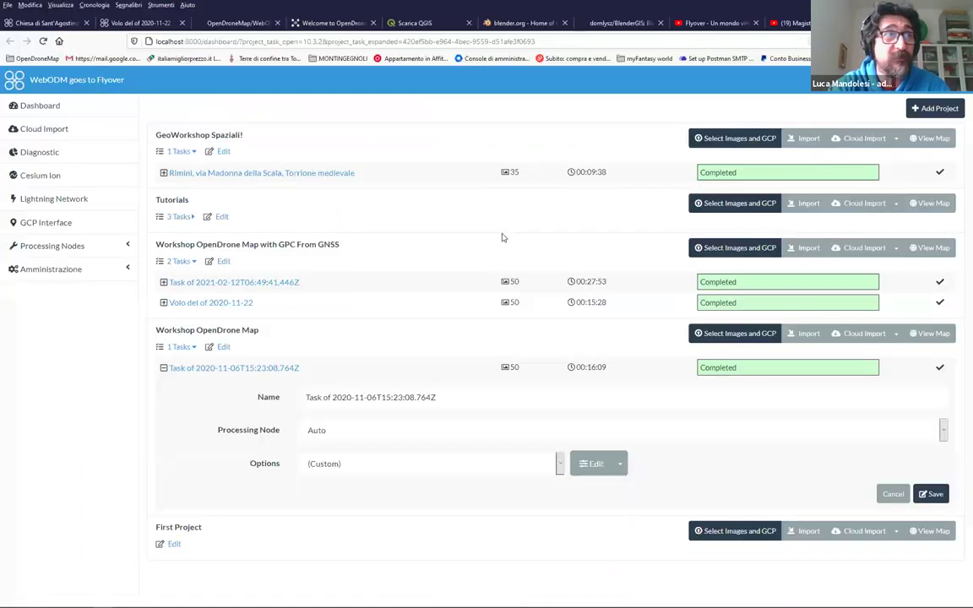
{"action": "left_click", "coordinate": [593, 463]}
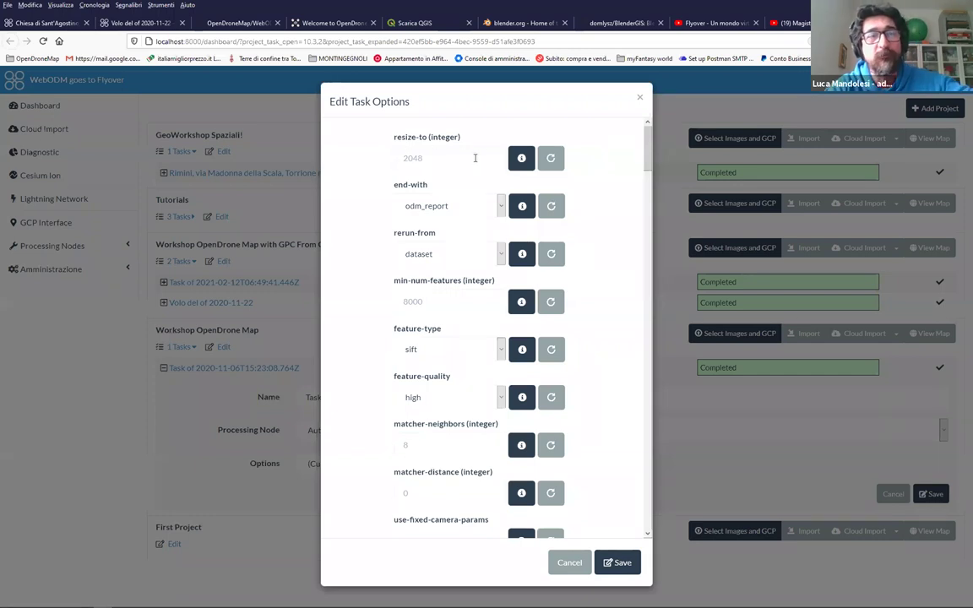
Scroll through the Edit Task Options list, checking option help, then close the dialog
{"action": "left_click_drag", "start_coordinate": [647, 141], "coordinate": [550, 159]}
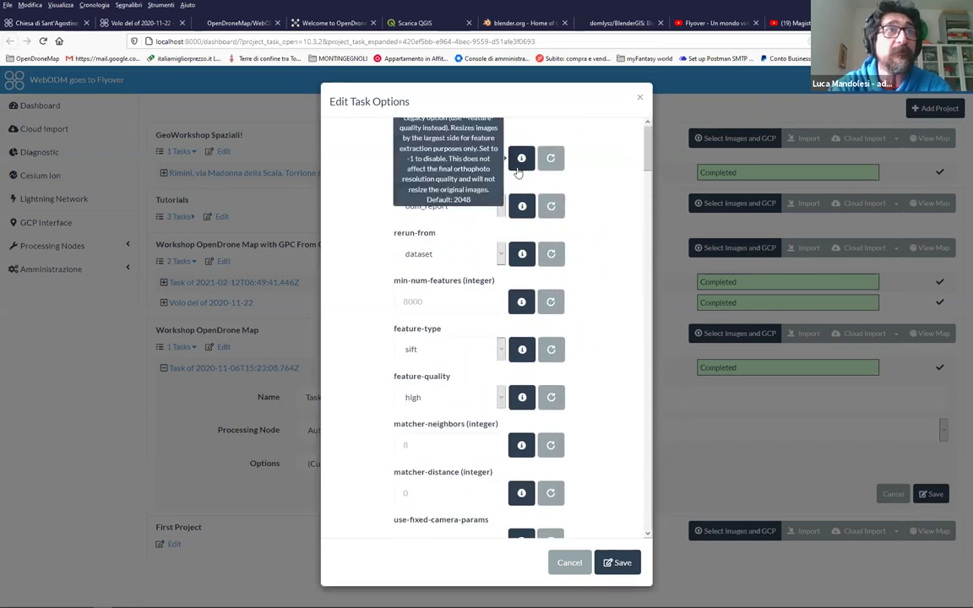
{"action": "mouse_move", "coordinate": [518, 240]}
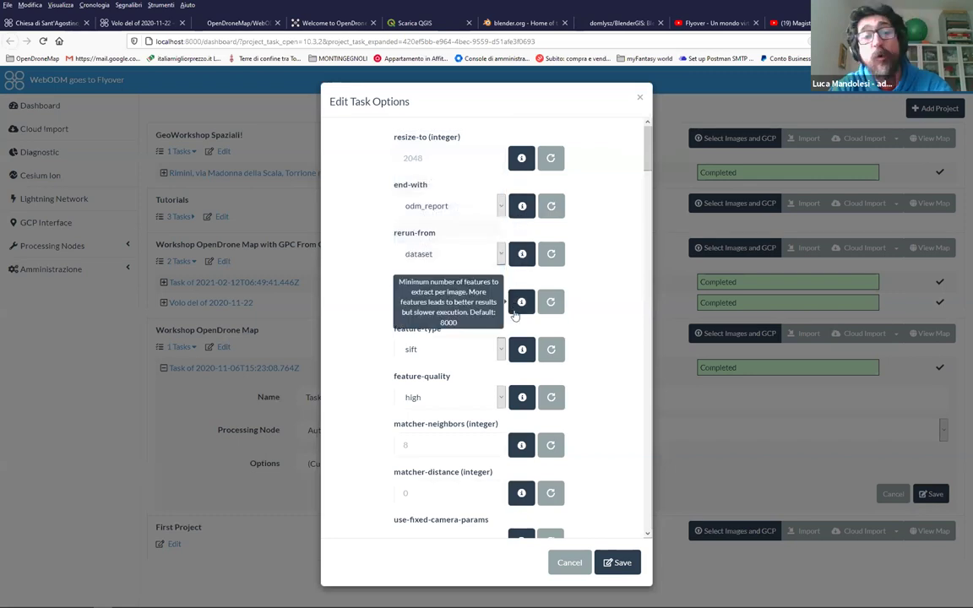
{"action": "scroll", "coordinate": [651, 289], "scroll_direction": "down", "scroll_amount": 3}
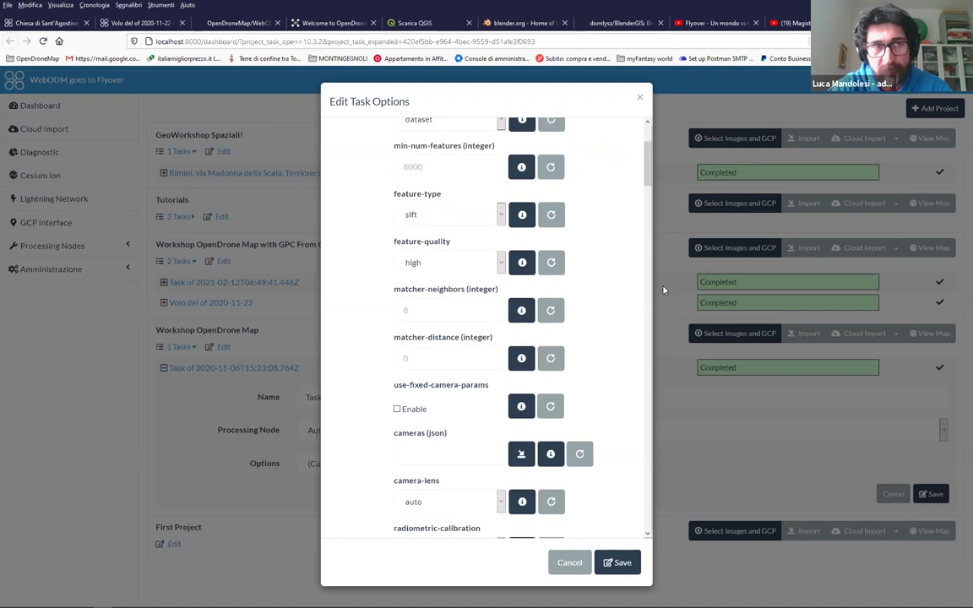
{"action": "left_click", "coordinate": [640, 100]}
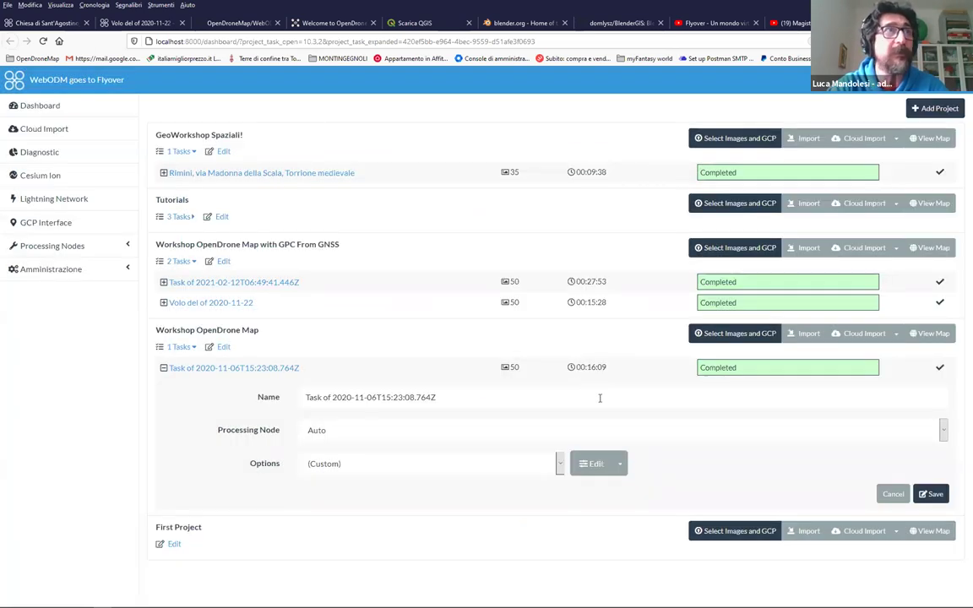
Back in the Flyover Academy PDF, scroll from page 10 down to page 13
{"action": "key", "text": "alt+Tab"}
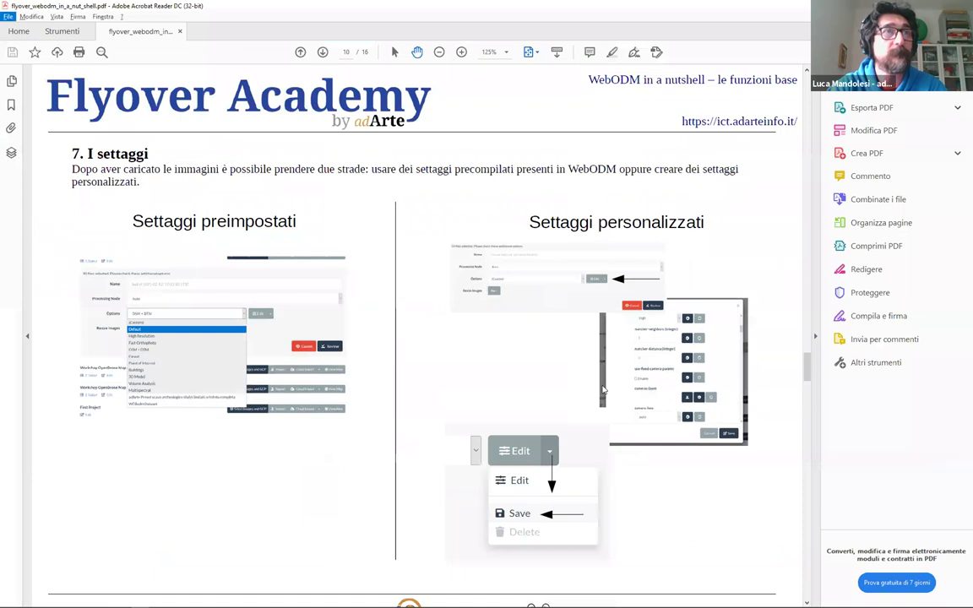
{"action": "left_click_drag", "start_coordinate": [806, 365], "coordinate": [680, 332]}
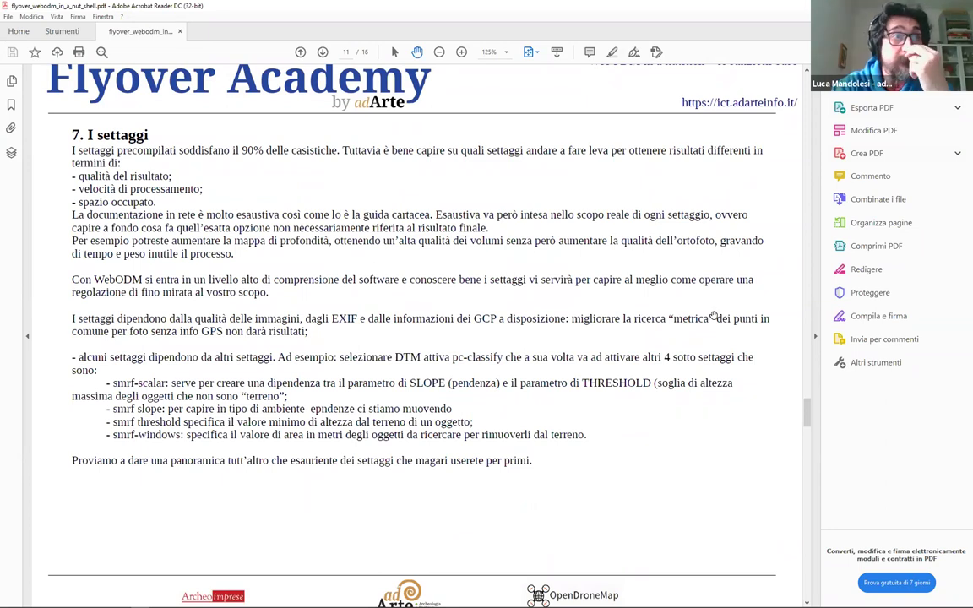
{"action": "scroll", "coordinate": [714, 320], "scroll_direction": "down", "scroll_amount": 3}
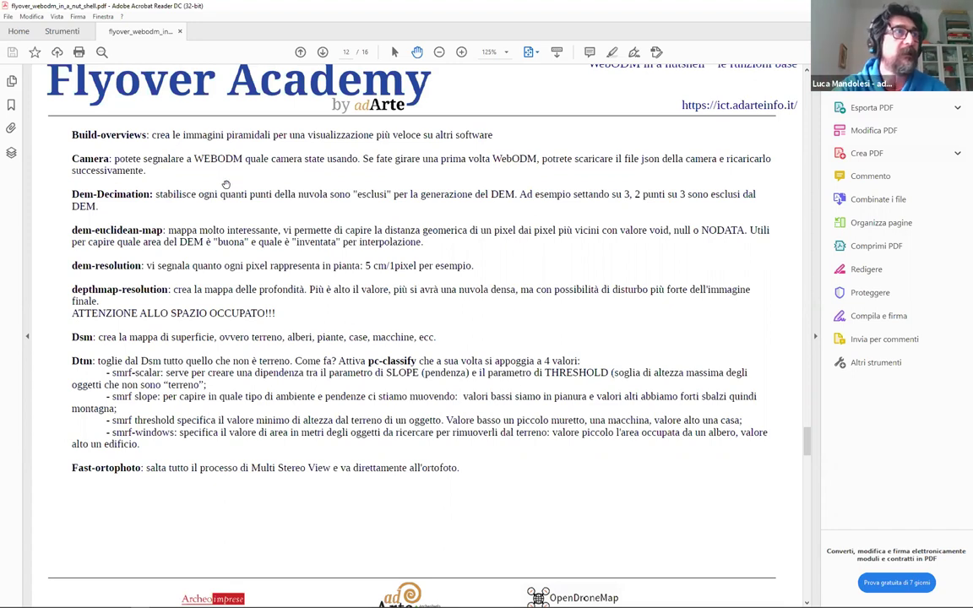
{"action": "scroll", "coordinate": [206, 253], "scroll_direction": "down", "scroll_amount": 5}
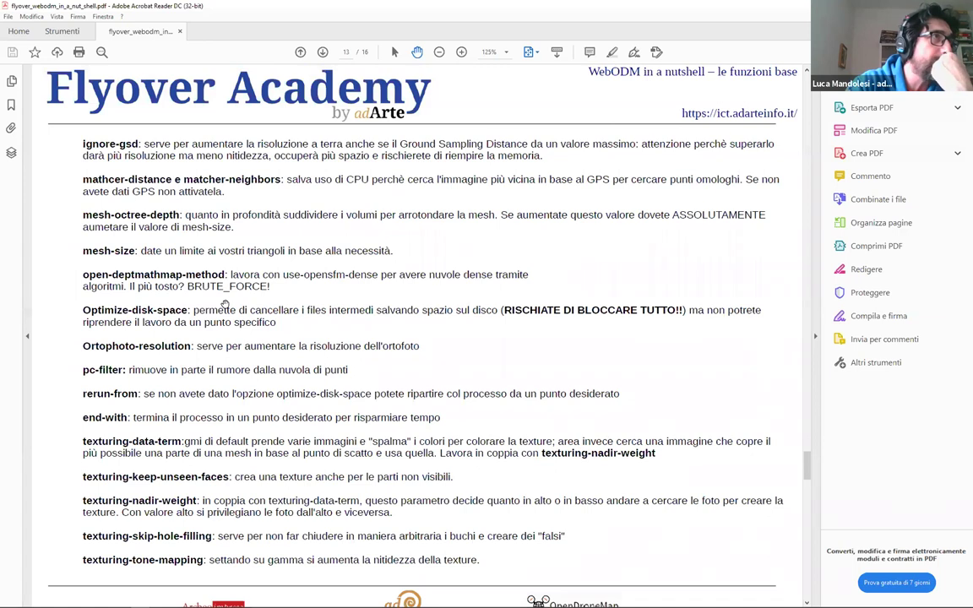
{"action": "scroll", "coordinate": [225, 301], "scroll_direction": "down", "scroll_amount": 1}
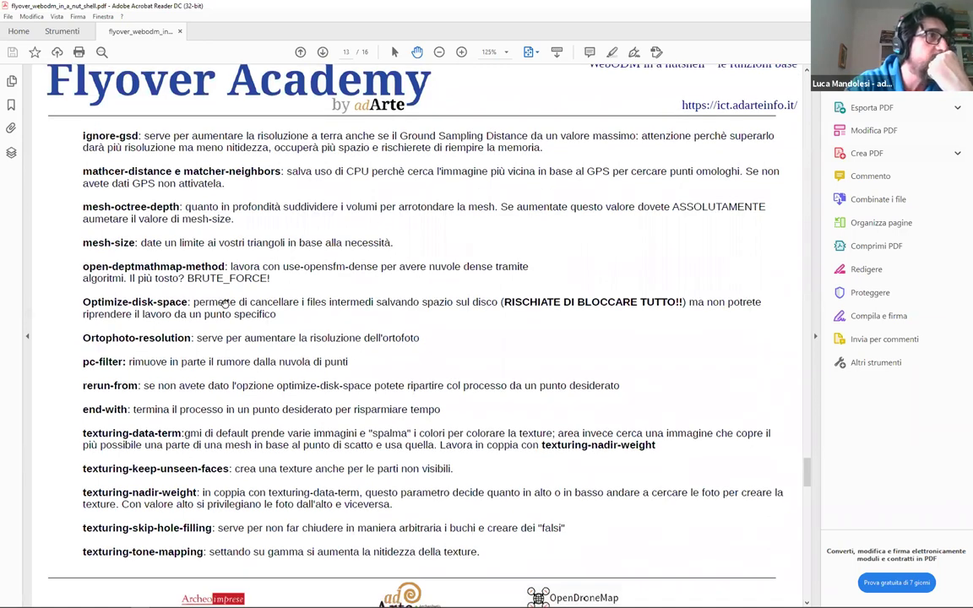
{"action": "scroll", "coordinate": [225, 303], "scroll_direction": "down", "scroll_amount": 5}
{"action": "scroll", "coordinate": [224, 304], "scroll_direction": "up", "scroll_amount": 5}
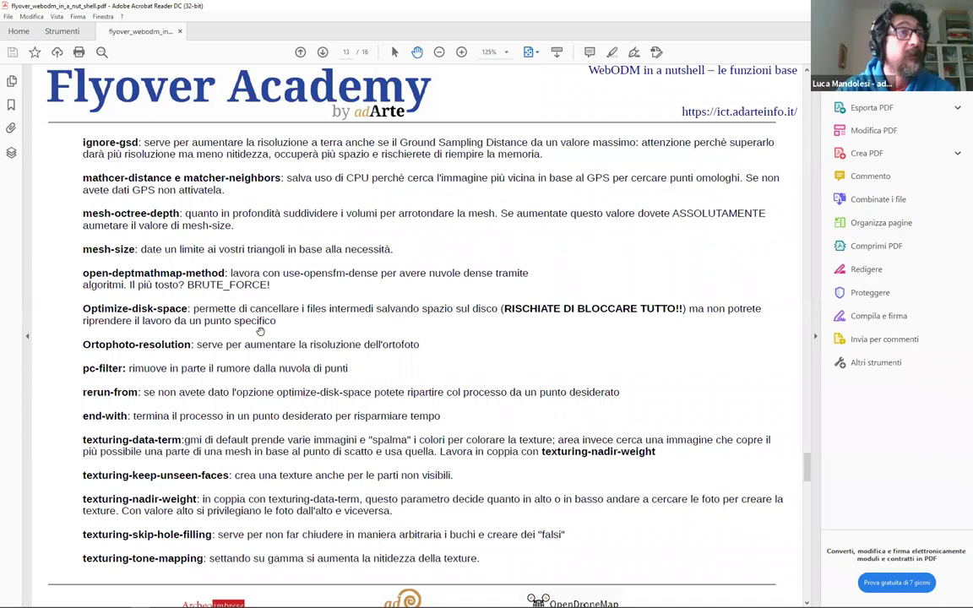
Scroll between pages 13 and 14 reviewing options like optimize-disk-space, then return to WebODM
{"action": "scroll", "coordinate": [261, 333], "scroll_direction": "down", "scroll_amount": 5}
{"action": "scroll", "coordinate": [266, 336], "scroll_direction": "up", "scroll_amount": 5}
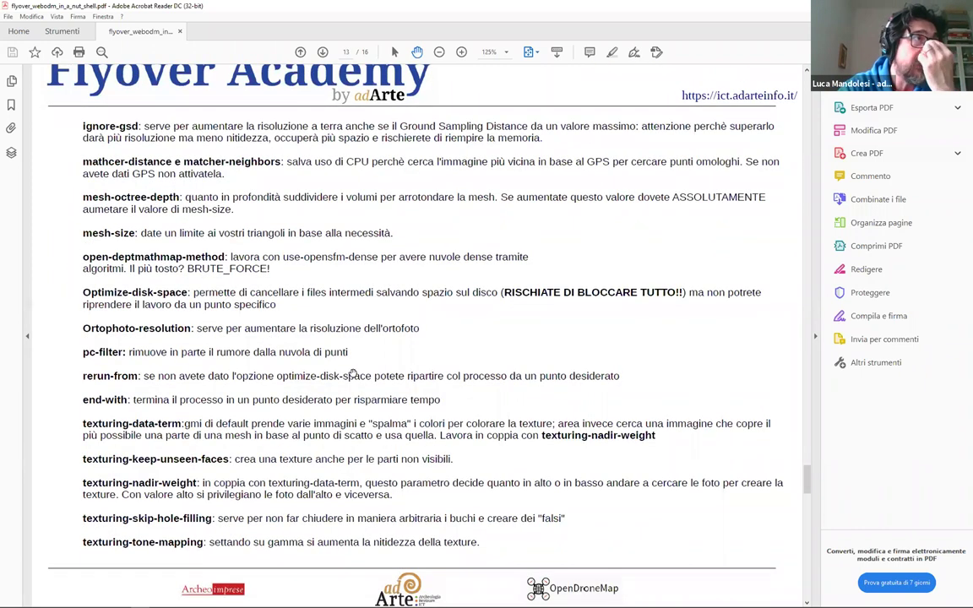
{"action": "scroll", "coordinate": [352, 374], "scroll_direction": "up", "scroll_amount": 1}
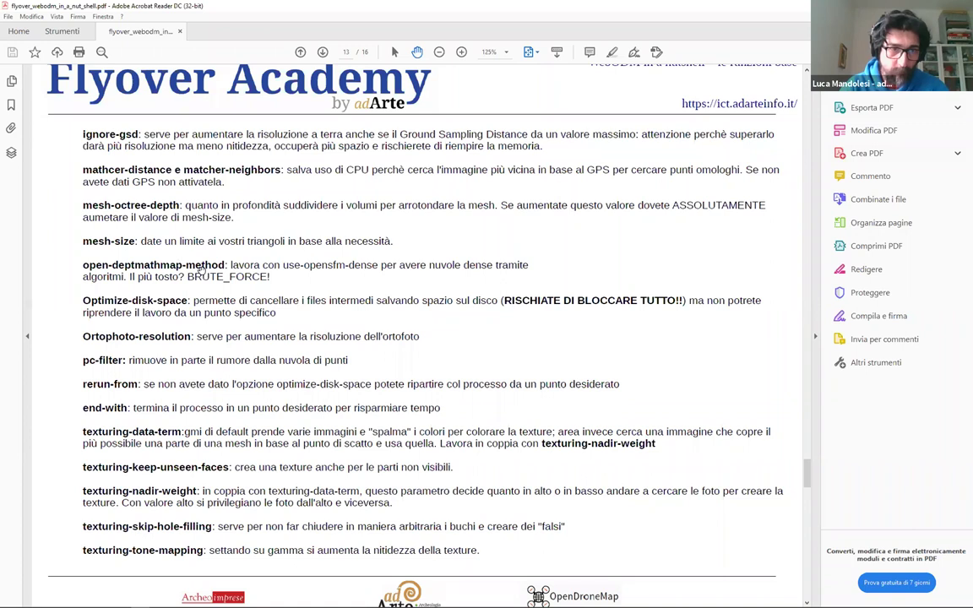
{"action": "scroll", "coordinate": [326, 294], "scroll_direction": "down", "scroll_amount": 3}
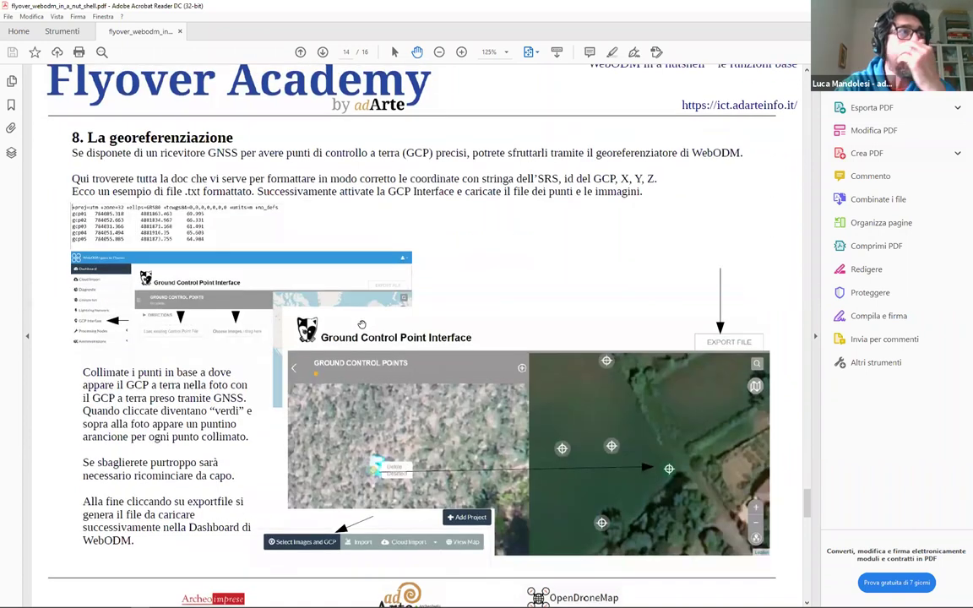
{"action": "scroll", "coordinate": [361, 322], "scroll_direction": "up", "scroll_amount": 3}
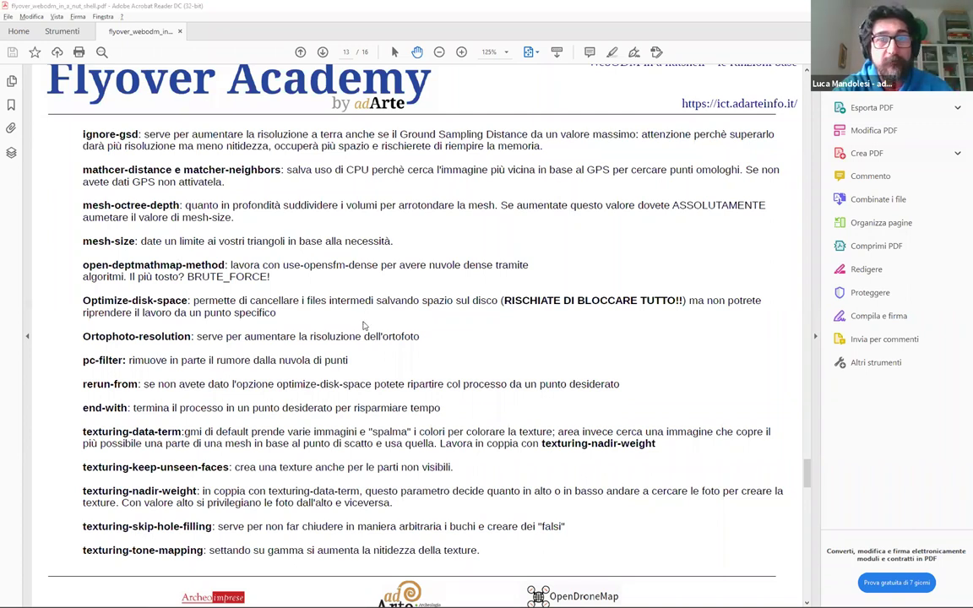
{"action": "key", "text": "alt+Tab"}
Reopen Edit Task Options, highlight the optimize-disk-space option at the bottom, then close it
{"action": "left_click", "coordinate": [589, 467]}
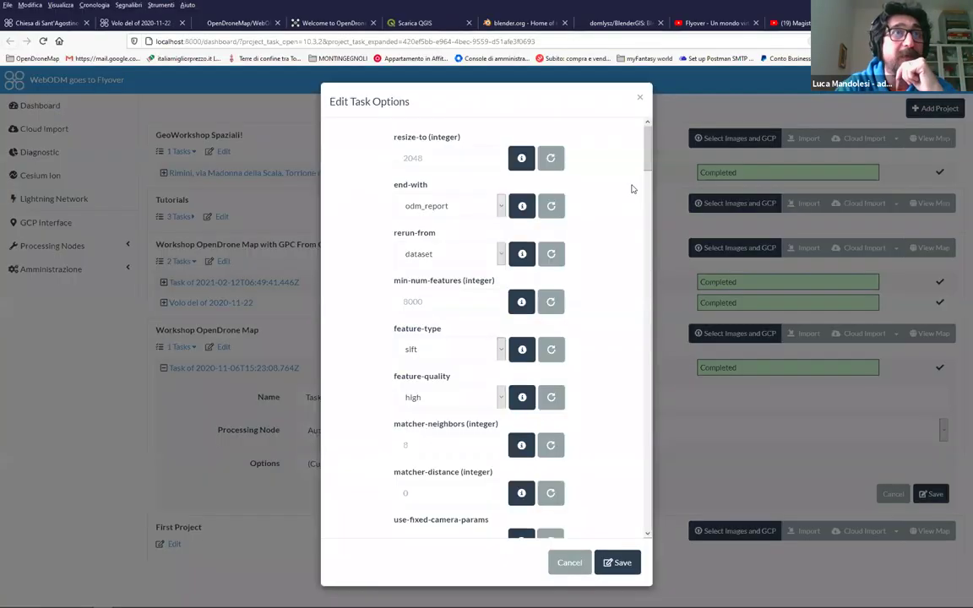
{"action": "scroll", "coordinate": [600, 271], "scroll_direction": "down", "scroll_amount": 15}
{"action": "scroll", "coordinate": [605, 490], "scroll_direction": "down", "scroll_amount": 8}
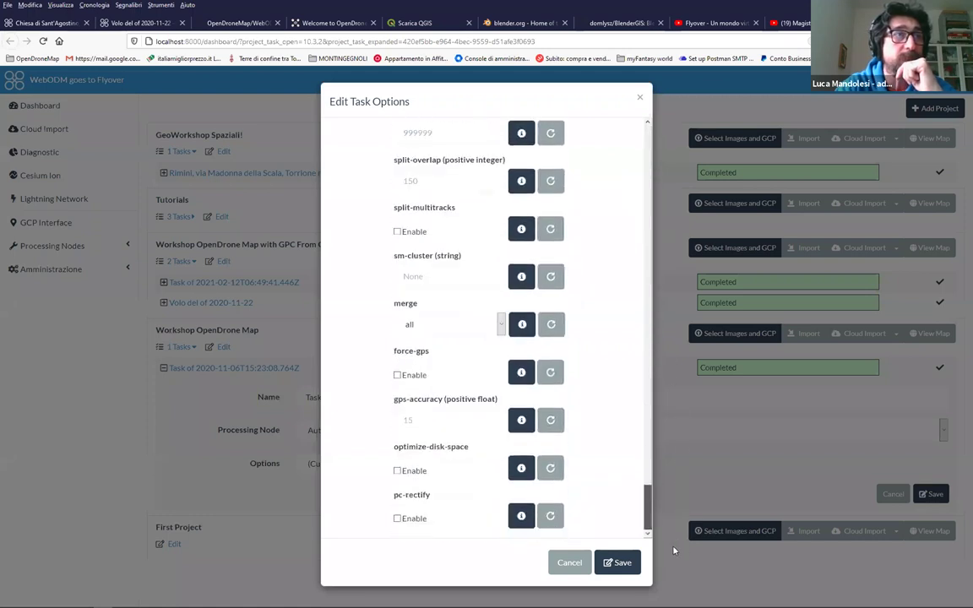
{"action": "left_click_drag", "start_coordinate": [398, 450], "coordinate": [474, 450]}
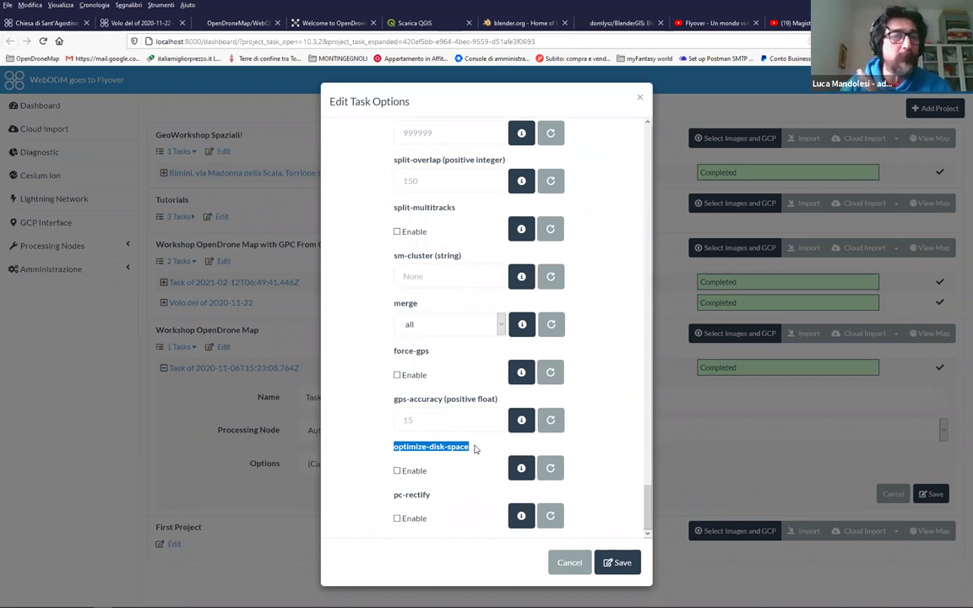
{"action": "left_click_drag", "start_coordinate": [362, 445], "coordinate": [499, 426]}
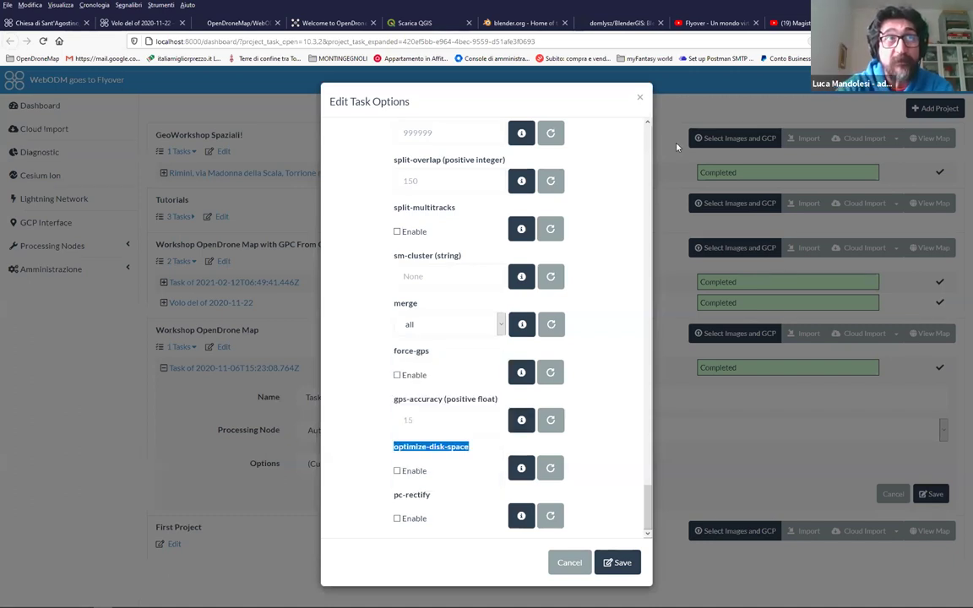
{"action": "left_click", "coordinate": [639, 97]}
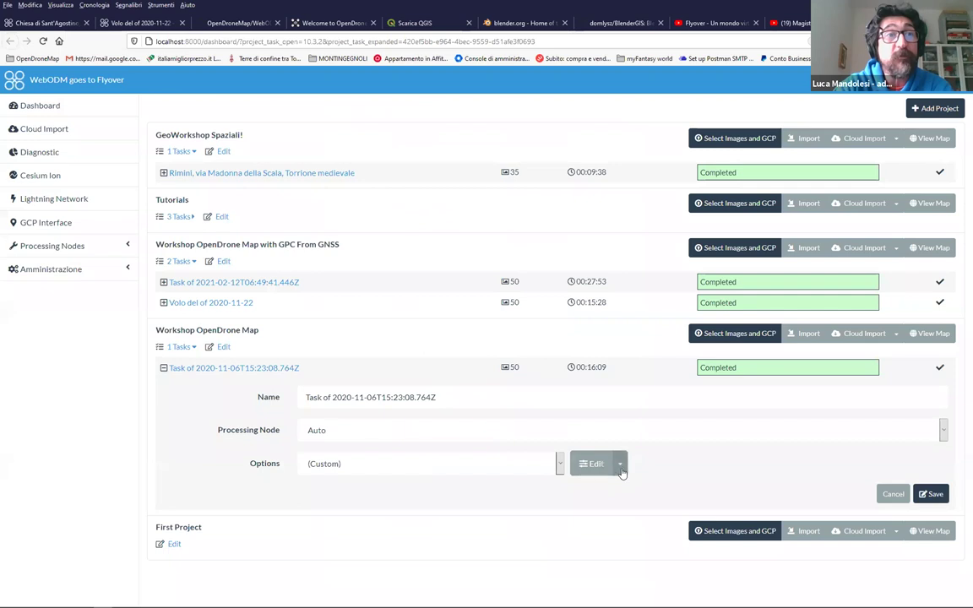
Save the task edits and briefly check the Workshop task's restart stages
{"action": "left_click", "coordinate": [931, 494]}
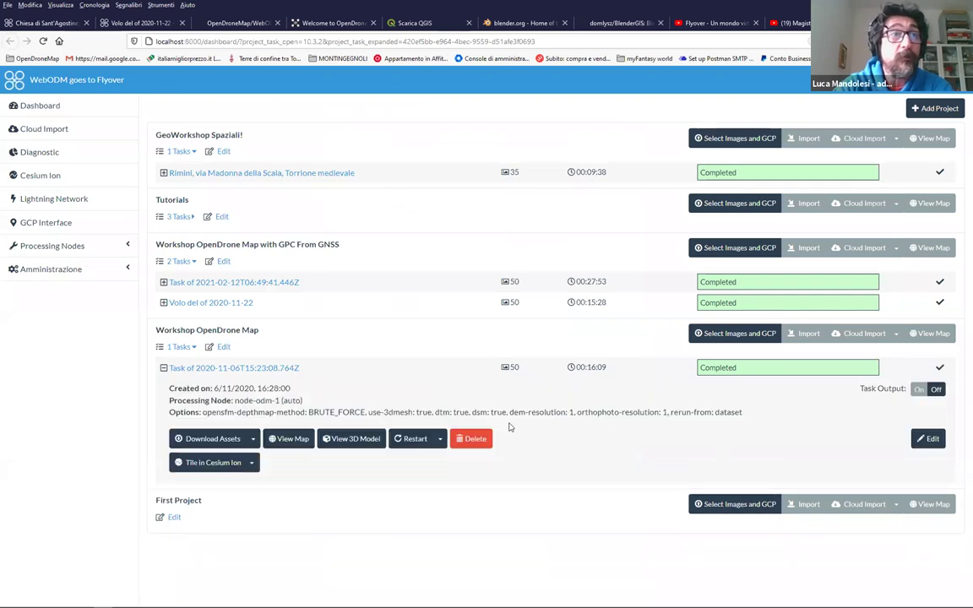
{"action": "left_click", "coordinate": [440, 438]}
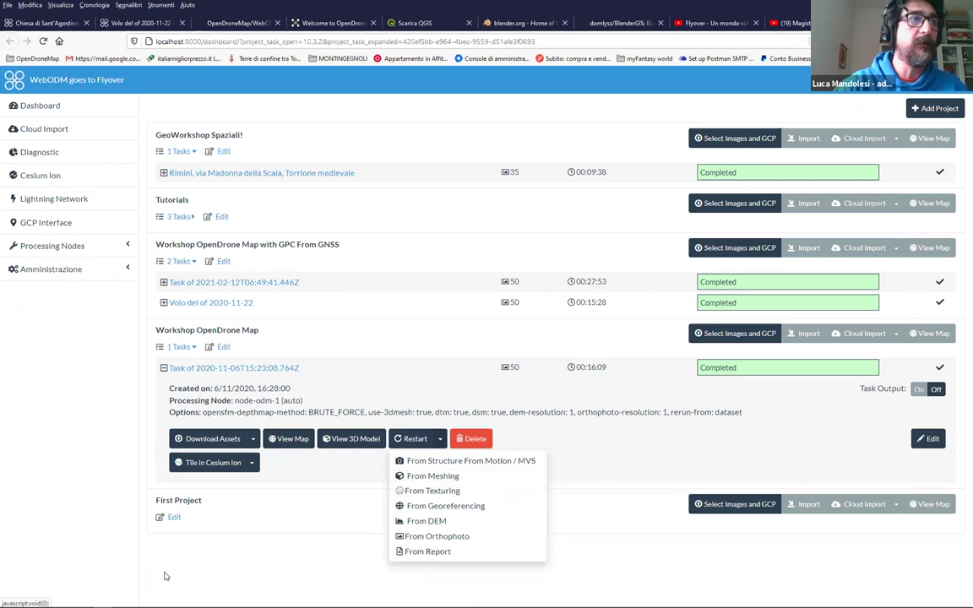
{"action": "left_click", "coordinate": [314, 494]}
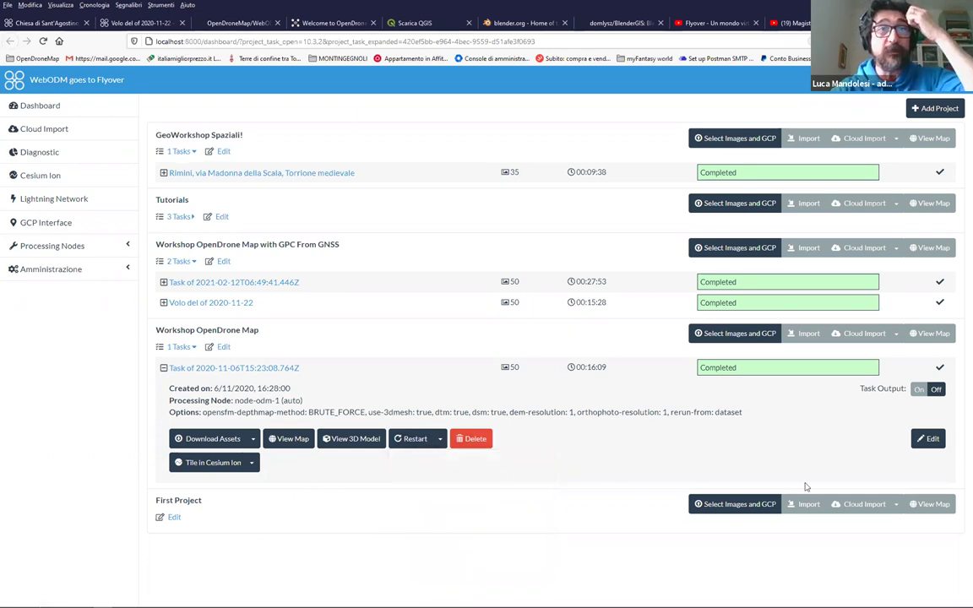
Open the Workshop OpenDrone Map task's processing options, set resize-to to -1, and close them
{"action": "left_click", "coordinate": [929, 438]}
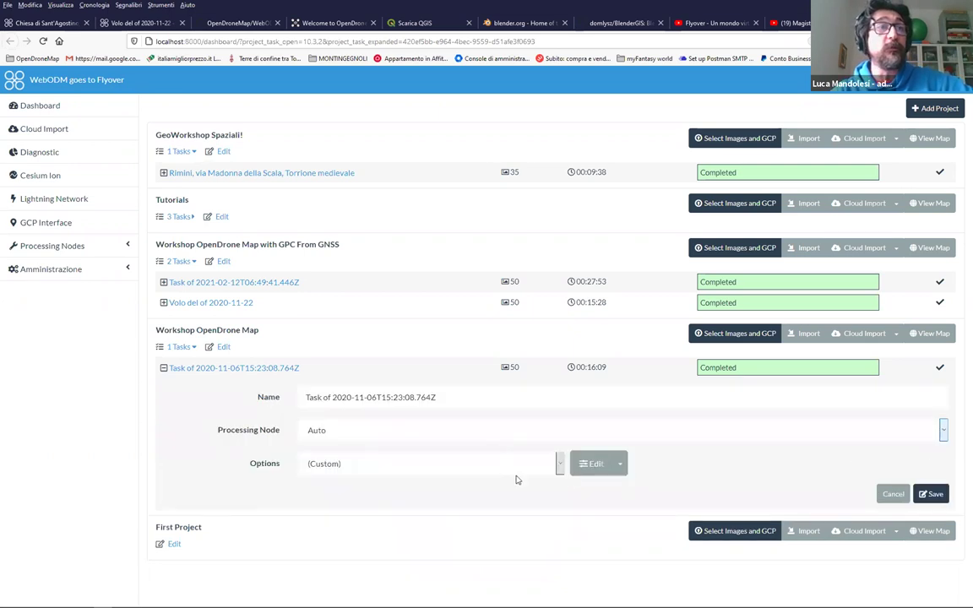
{"action": "left_click", "coordinate": [582, 463]}
{"action": "left_click", "coordinate": [429, 156]}
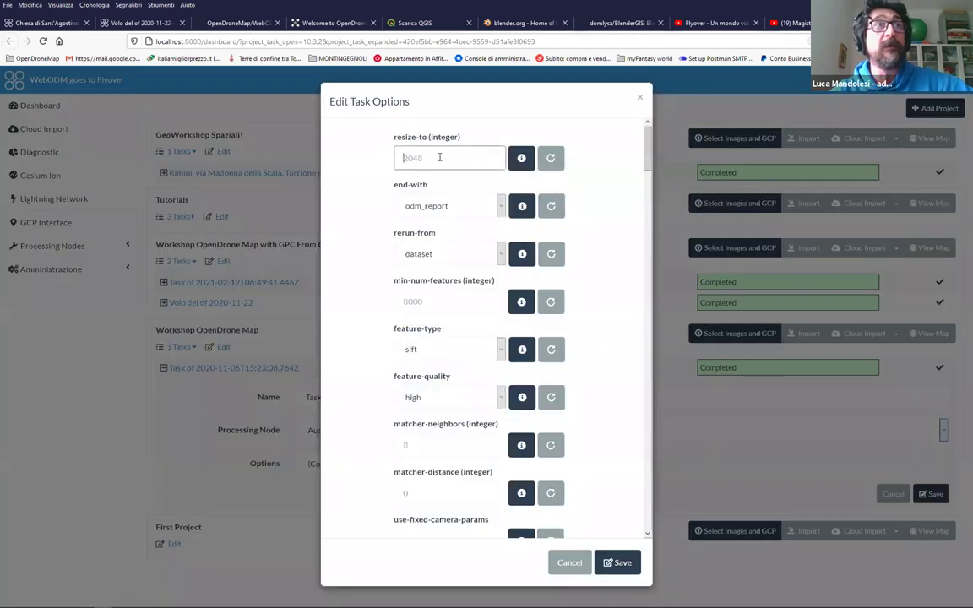
{"action": "mouse_move", "coordinate": [521, 162]}
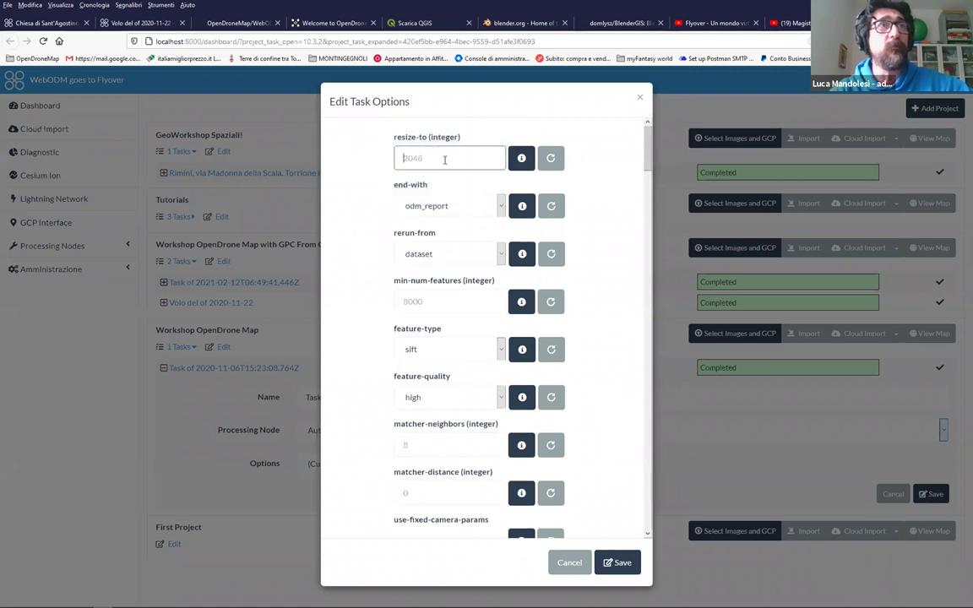
{"action": "type", "text": "-1"}
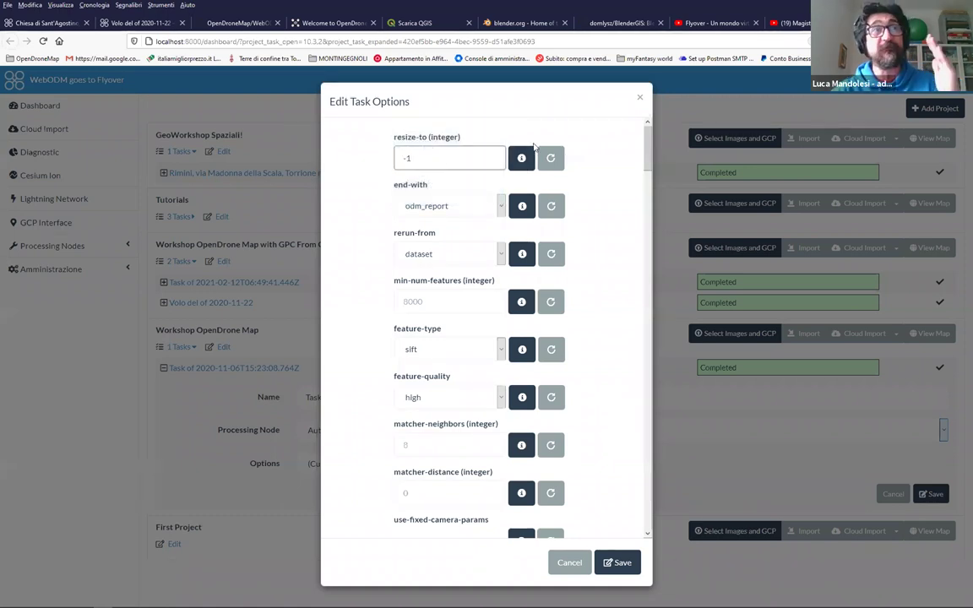
{"action": "left_click", "coordinate": [638, 98]}
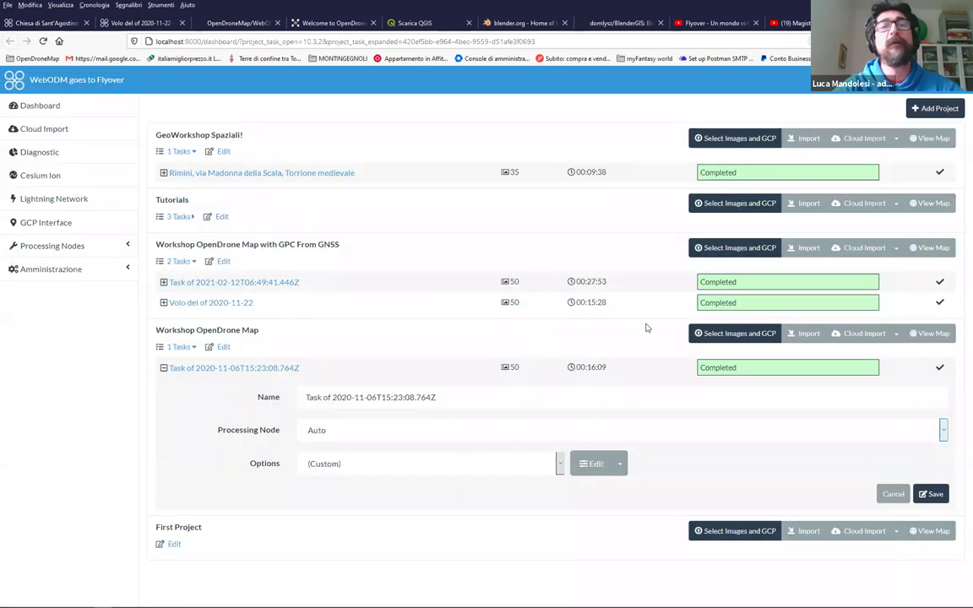
Scroll the Flyover Academy PDF to page 15, 'Verso nuovi orizzonti', then return to WebODM
{"action": "key", "text": "alt+Tab"}
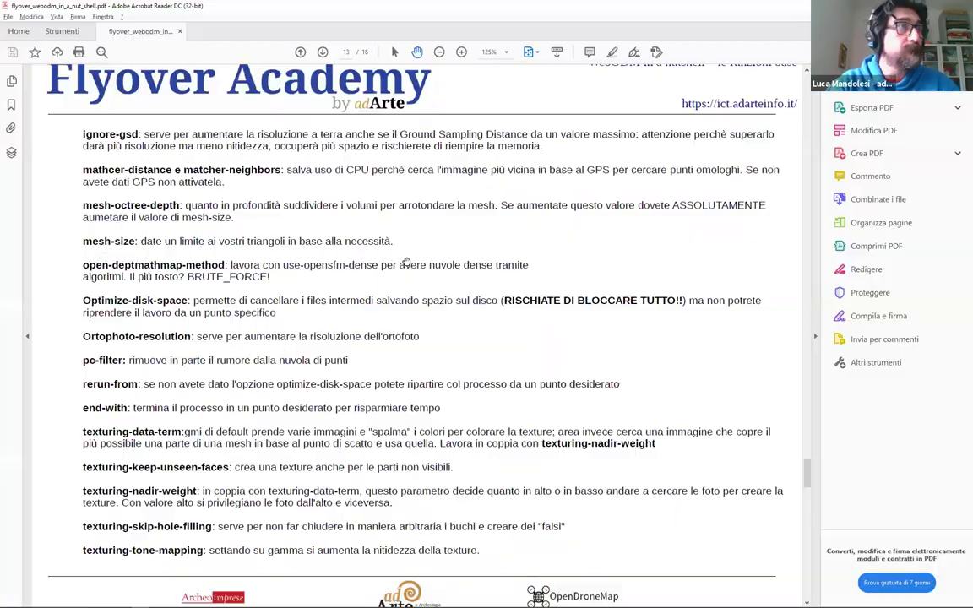
{"action": "scroll", "coordinate": [407, 269], "scroll_direction": "down", "scroll_amount": 1}
{"action": "scroll", "coordinate": [411, 268], "scroll_direction": "down", "scroll_amount": 6}
{"action": "scroll", "coordinate": [591, 254], "scroll_direction": "up", "scroll_amount": 3}
{"action": "scroll", "coordinate": [670, 267], "scroll_direction": "down", "scroll_amount": 3}
{"action": "scroll", "coordinate": [670, 267], "scroll_direction": "down", "scroll_amount": 1}
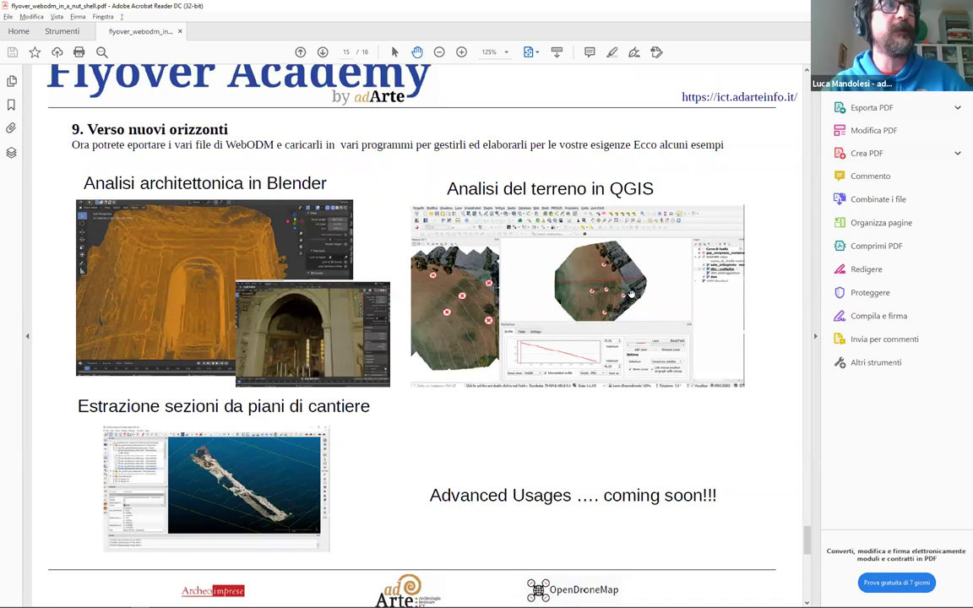
{"action": "scroll", "coordinate": [490, 338], "scroll_direction": "down", "scroll_amount": 1}
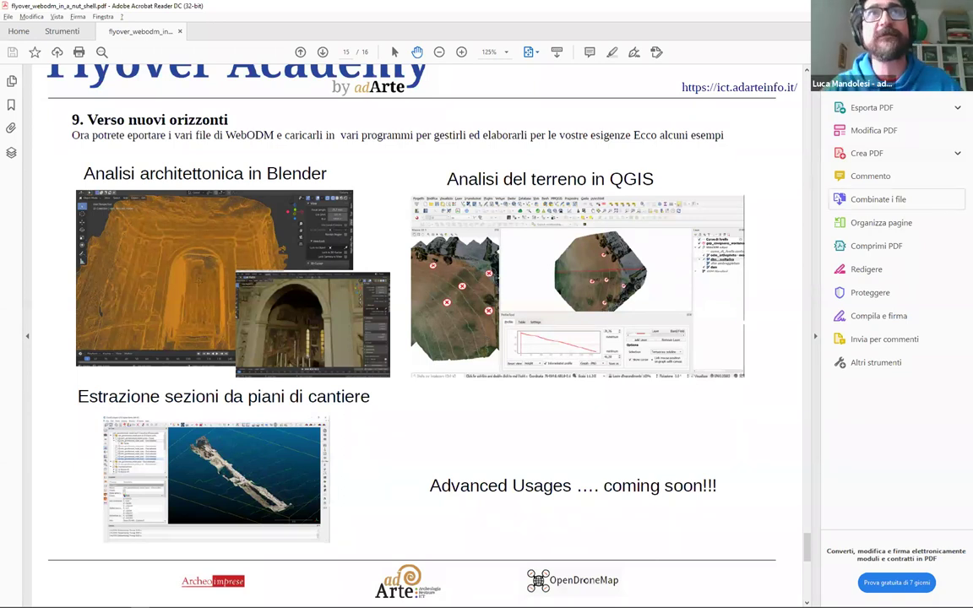
{"action": "key", "text": "alt+Tab"}
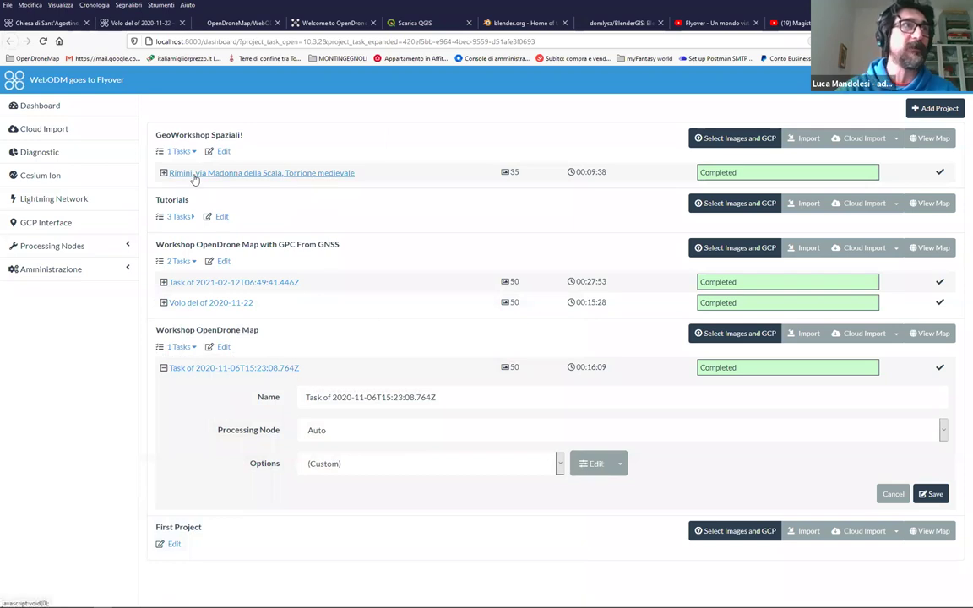
Expand the Rimini tower task, view its 3D model, then return to the dashboard
{"action": "left_click", "coordinate": [404, 175]}
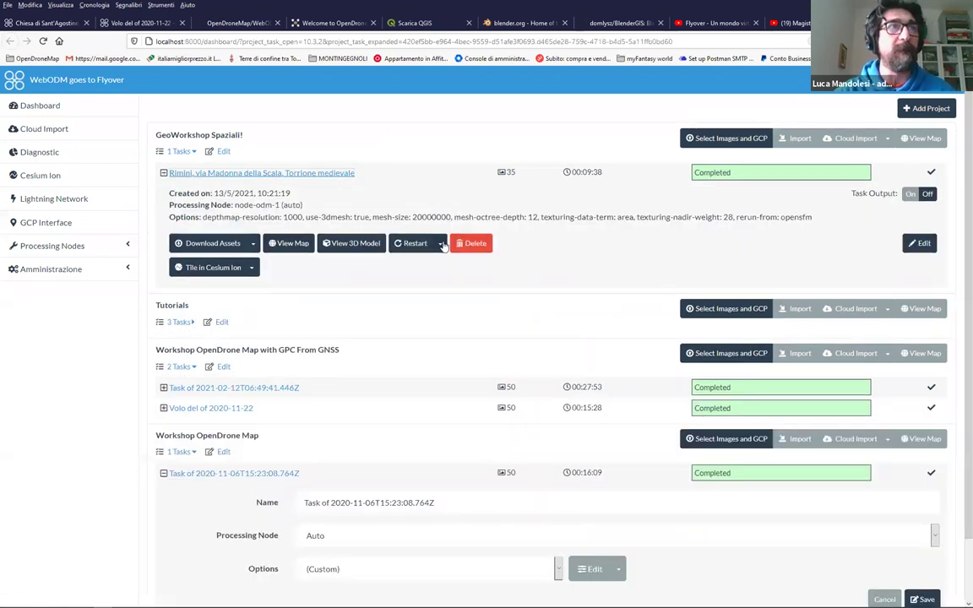
{"action": "left_click", "coordinate": [441, 243]}
{"action": "left_click", "coordinate": [441, 243]}
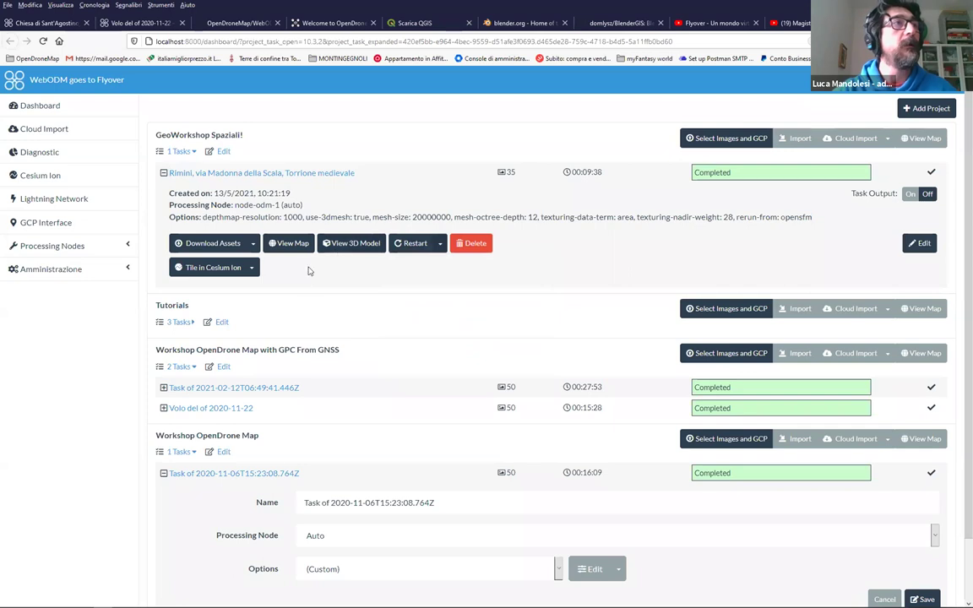
{"action": "scroll", "coordinate": [337, 270], "scroll_direction": "down", "scroll_amount": 1}
{"action": "scroll", "coordinate": [359, 261], "scroll_direction": "up", "scroll_amount": 1}
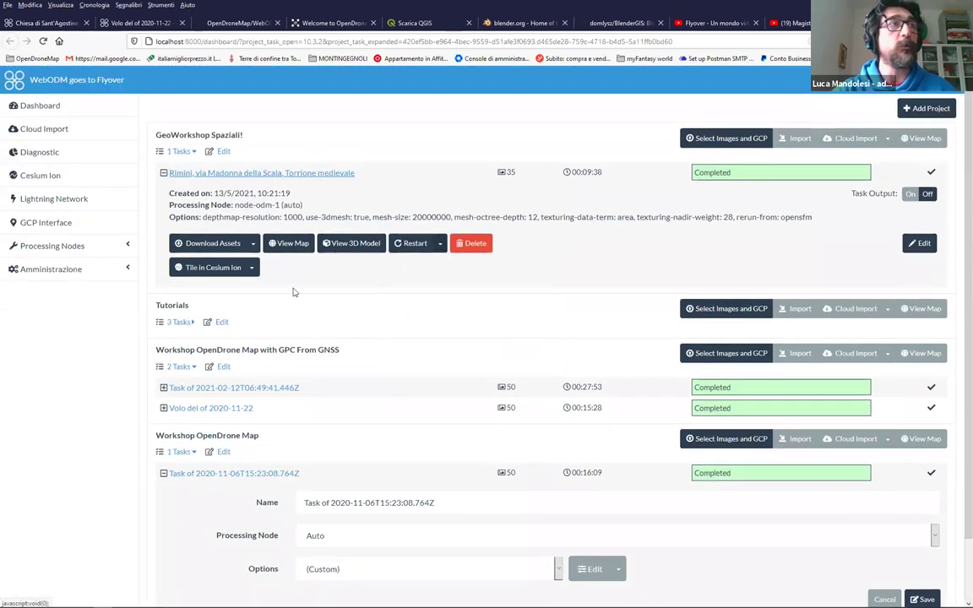
{"action": "left_click", "coordinate": [365, 252]}
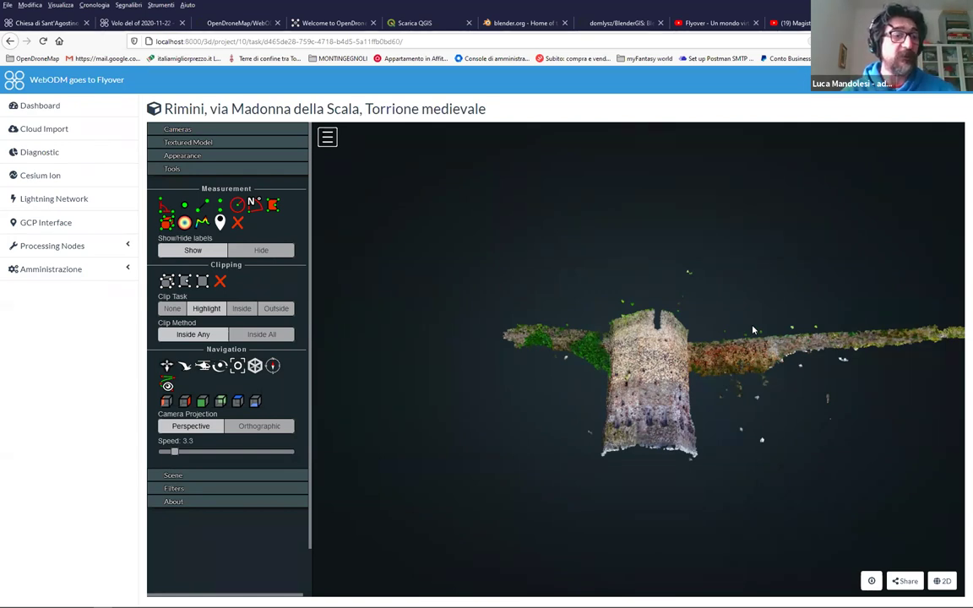
{"action": "left_click", "coordinate": [99, 104]}
Highlight the GeoWorkshop Spaziali! title, then expand Tutorials' tasks Test muro per rilievo and Scavo archeologico
{"action": "left_click", "coordinate": [179, 151]}
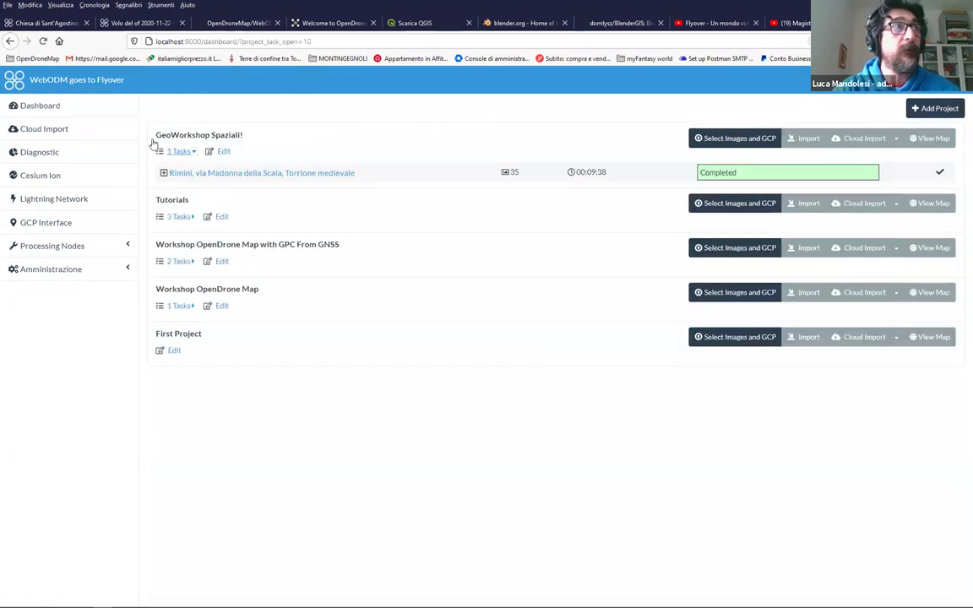
{"action": "double_click", "coordinate": [193, 133]}
{"action": "left_click", "coordinate": [200, 134]}
{"action": "left_click_drag", "start_coordinate": [206, 144], "coordinate": [152, 134]}
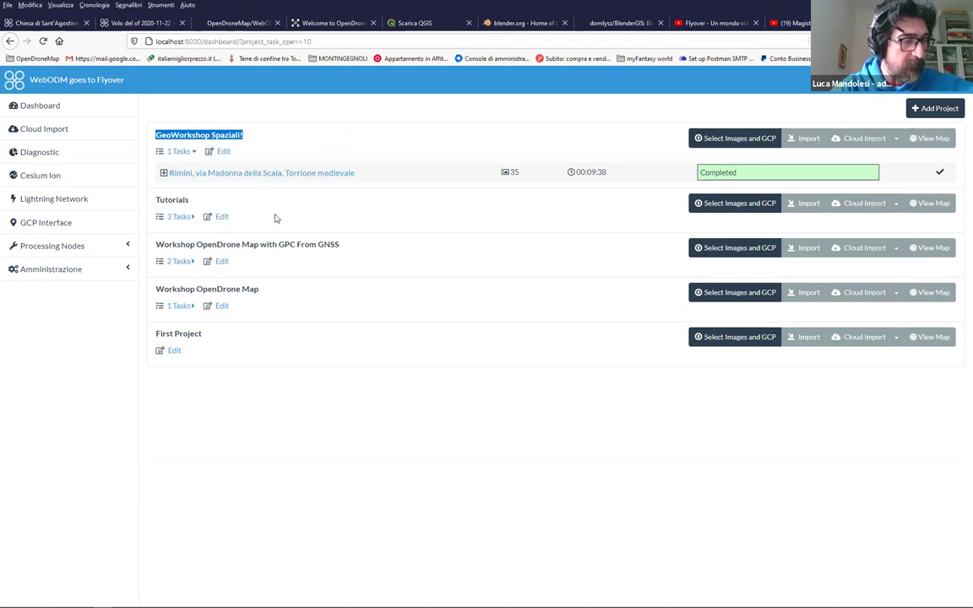
{"action": "left_click", "coordinate": [179, 217]}
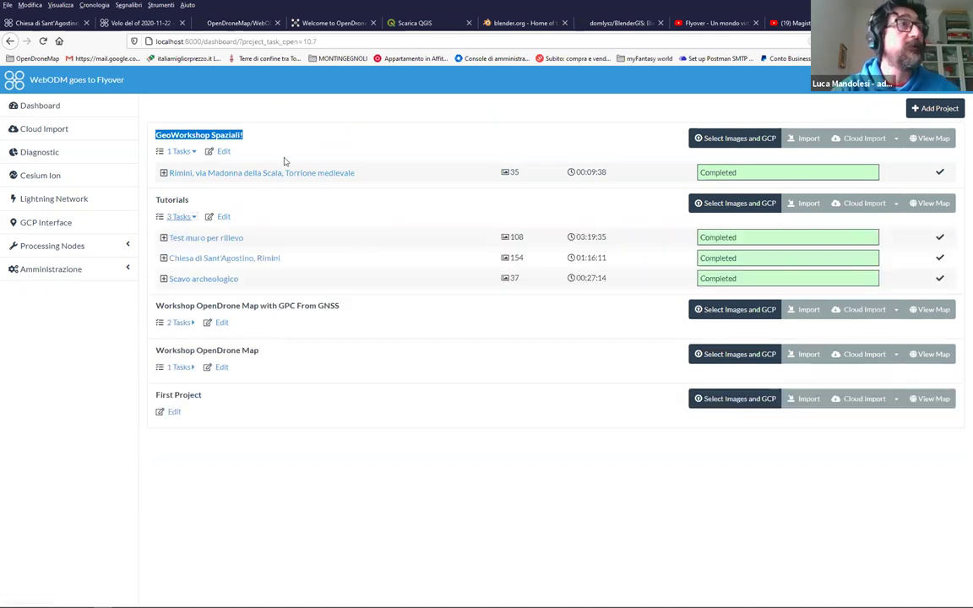
{"action": "left_click", "coordinate": [191, 238]}
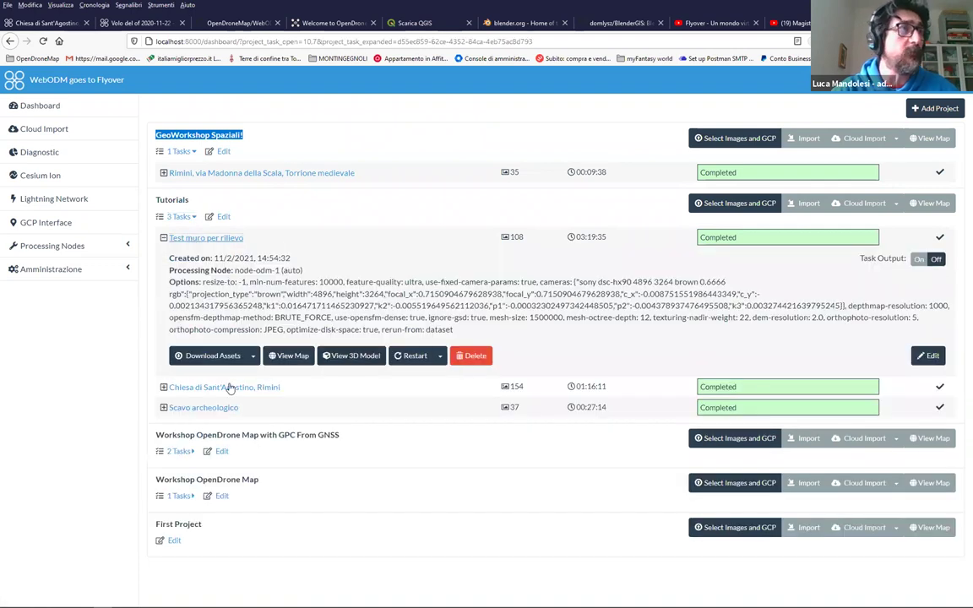
{"action": "left_click", "coordinate": [215, 408]}
Zoom the Scavo archeologico point cloud and display the drone camera positions above it
{"action": "scroll", "coordinate": [496, 336], "scroll_direction": "down", "scroll_amount": 3}
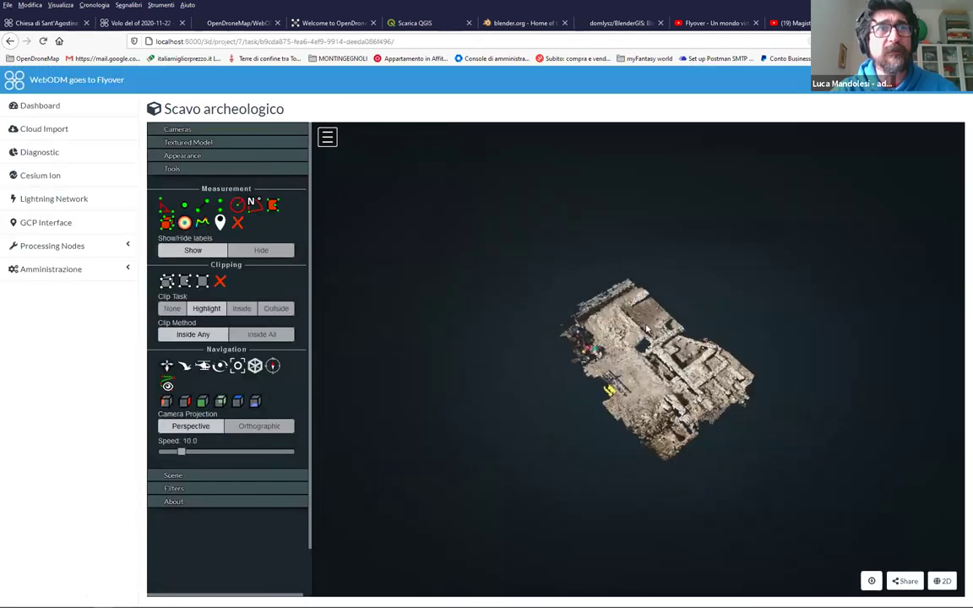
{"action": "scroll", "coordinate": [684, 345], "scroll_direction": "down", "scroll_amount": 5}
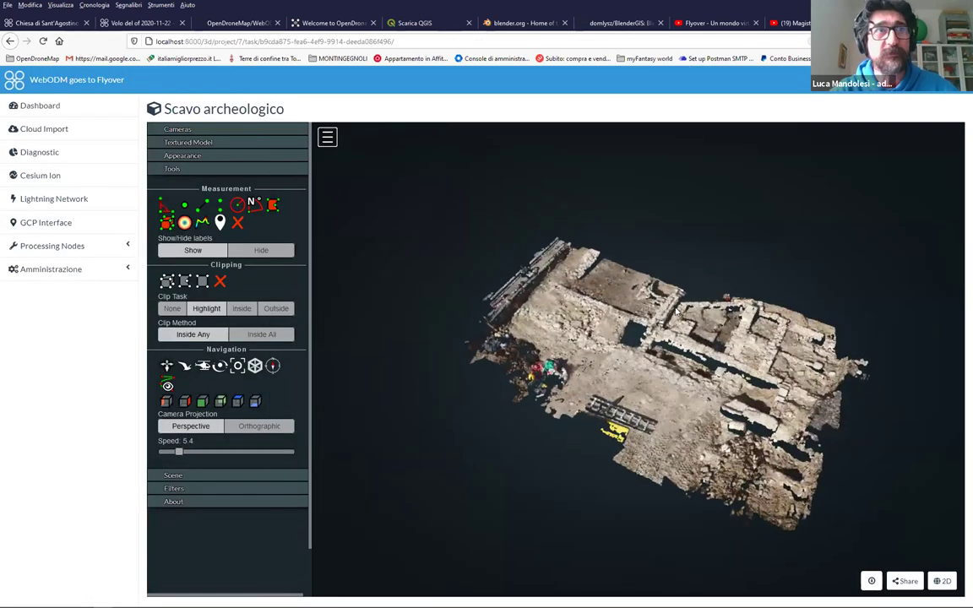
{"action": "scroll", "coordinate": [718, 325], "scroll_direction": "up", "scroll_amount": 3}
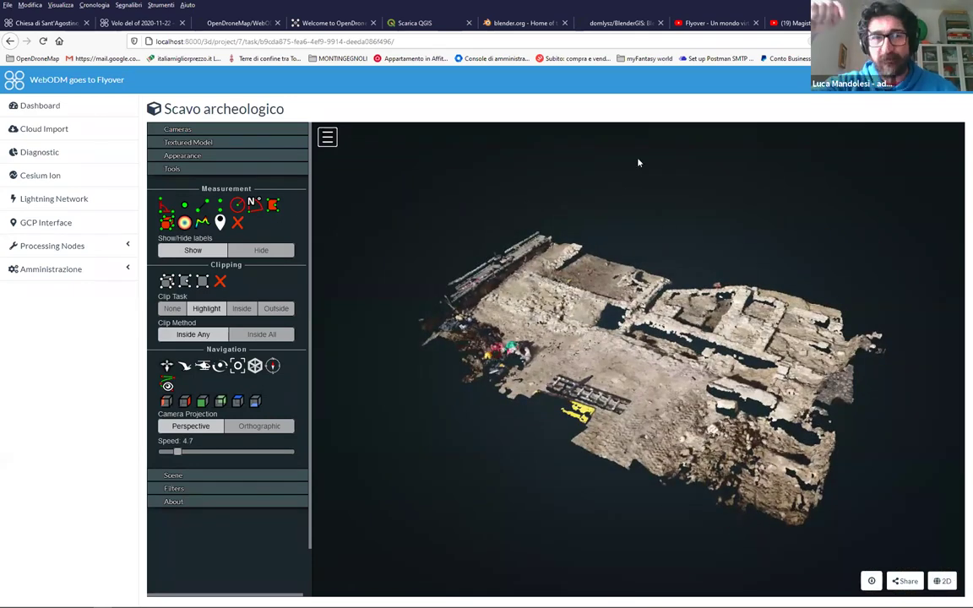
{"action": "scroll", "coordinate": [838, 260], "scroll_direction": "up", "scroll_amount": 3}
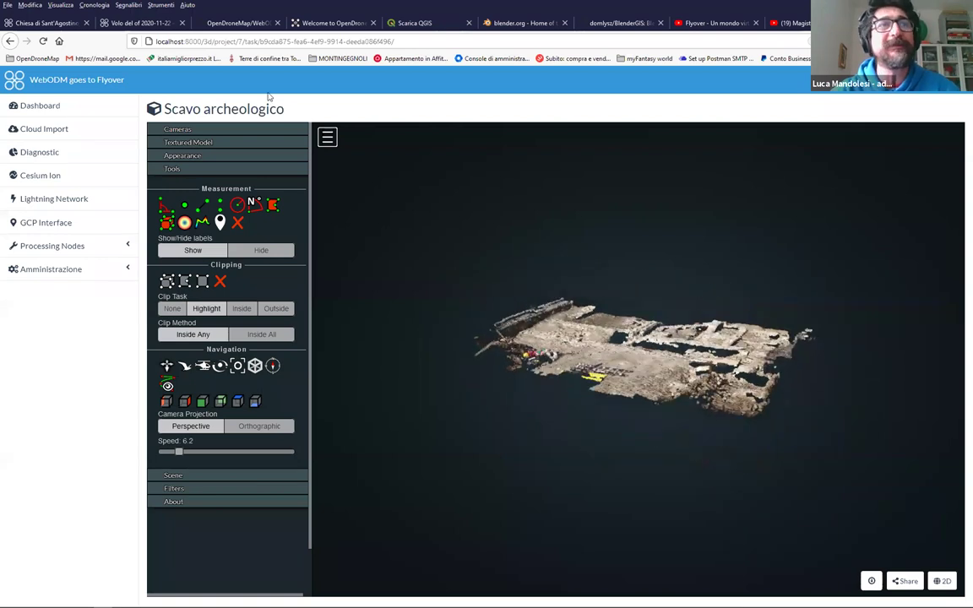
{"action": "left_click", "coordinate": [226, 132]}
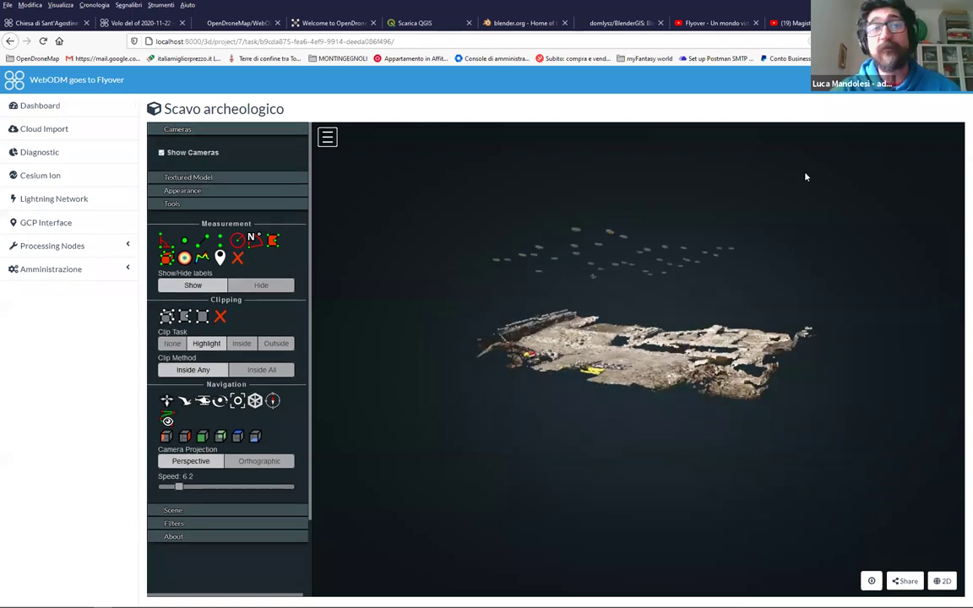
{"action": "scroll", "coordinate": [641, 254], "scroll_direction": "up", "scroll_amount": 5}
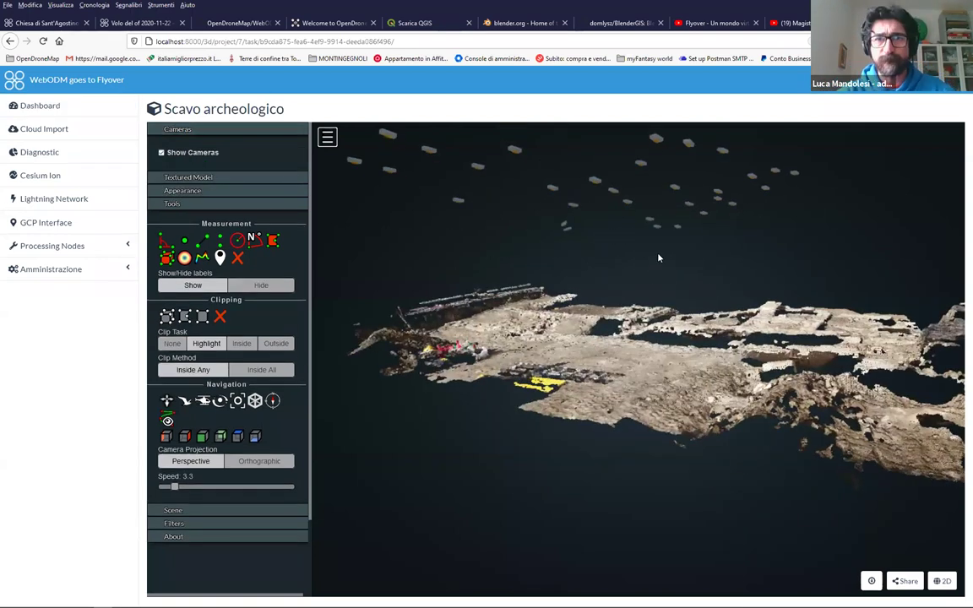
{"action": "scroll", "coordinate": [630, 251], "scroll_direction": "down", "scroll_amount": 5}
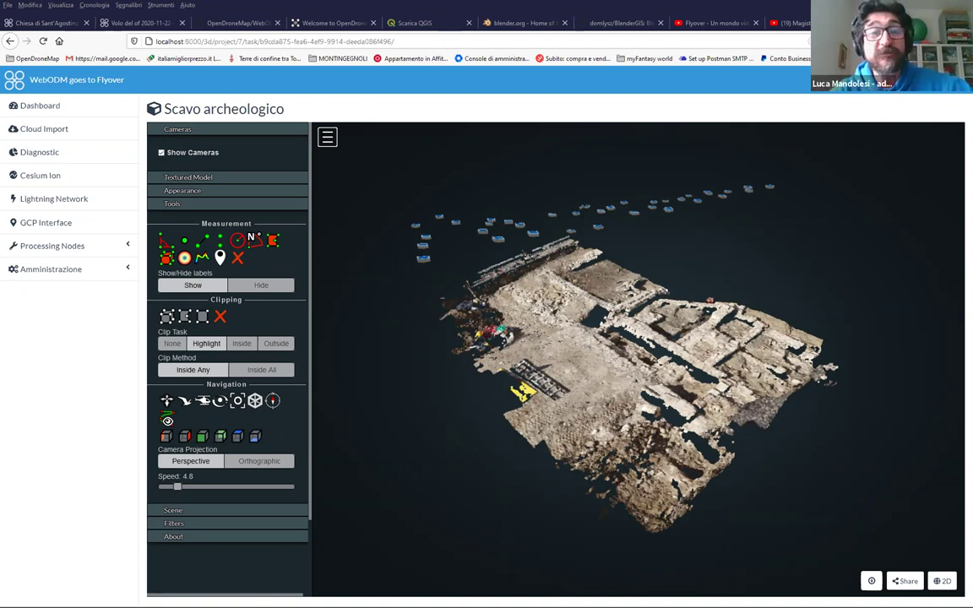
Turn on Show Model for the Scavo archeologico textured mesh and rotate to view it from above
{"action": "left_click_drag", "start_coordinate": [662, 334], "coordinate": [648, 334]}
{"action": "scroll", "coordinate": [648, 336], "scroll_direction": "up", "scroll_amount": 5}
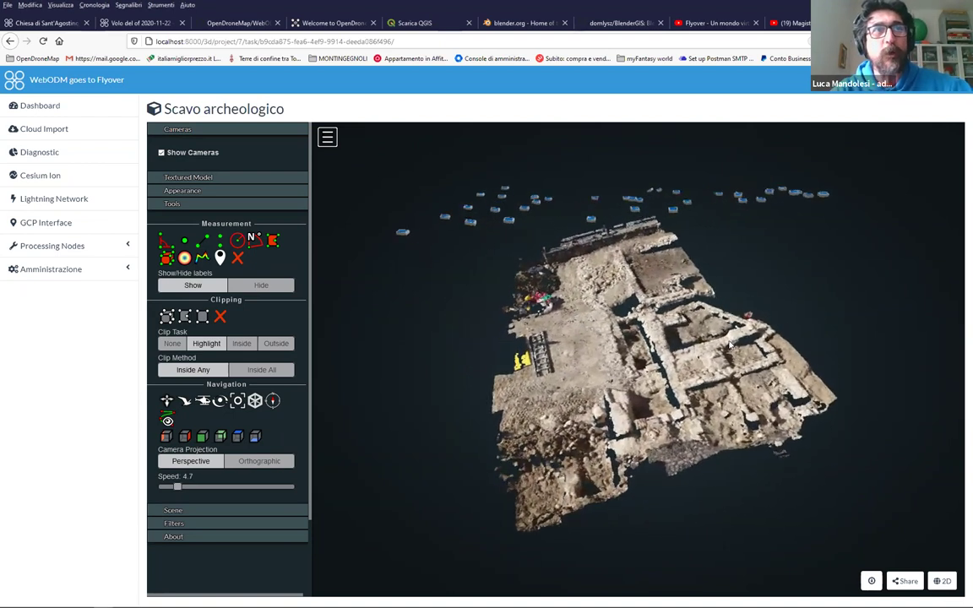
{"action": "left_click", "coordinate": [217, 179]}
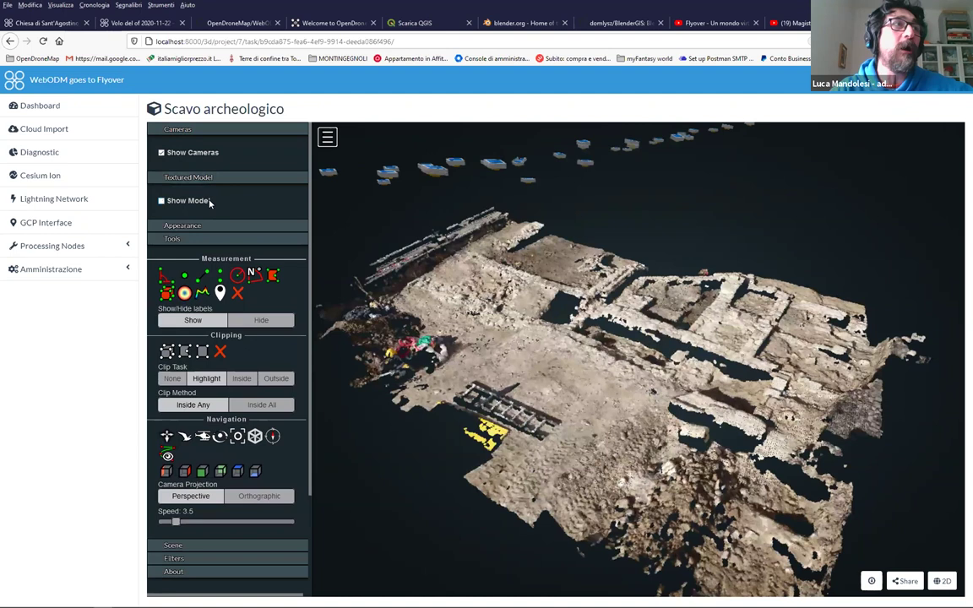
{"action": "left_click", "coordinate": [161, 200]}
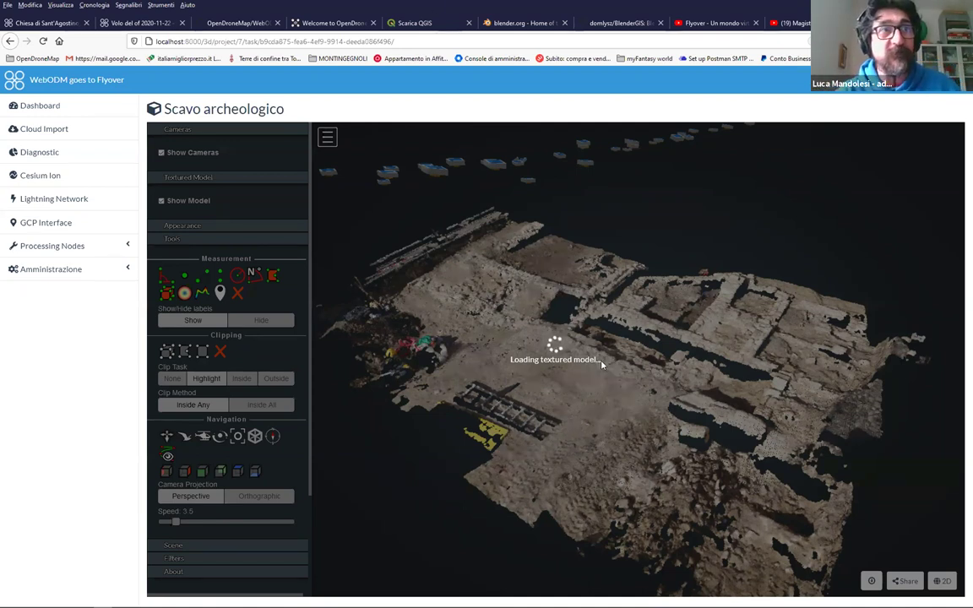
{"action": "left_click_drag", "start_coordinate": [601, 363], "coordinate": [549, 364]}
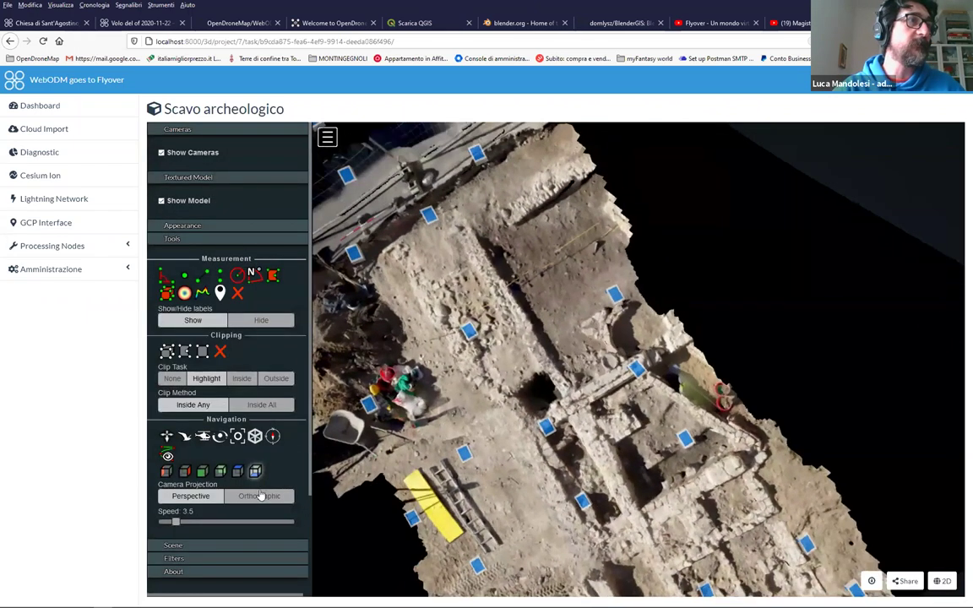
Switch to a top-down orthographic view and zoom and pan across the excavation trench
{"action": "left_click", "coordinate": [237, 471]}
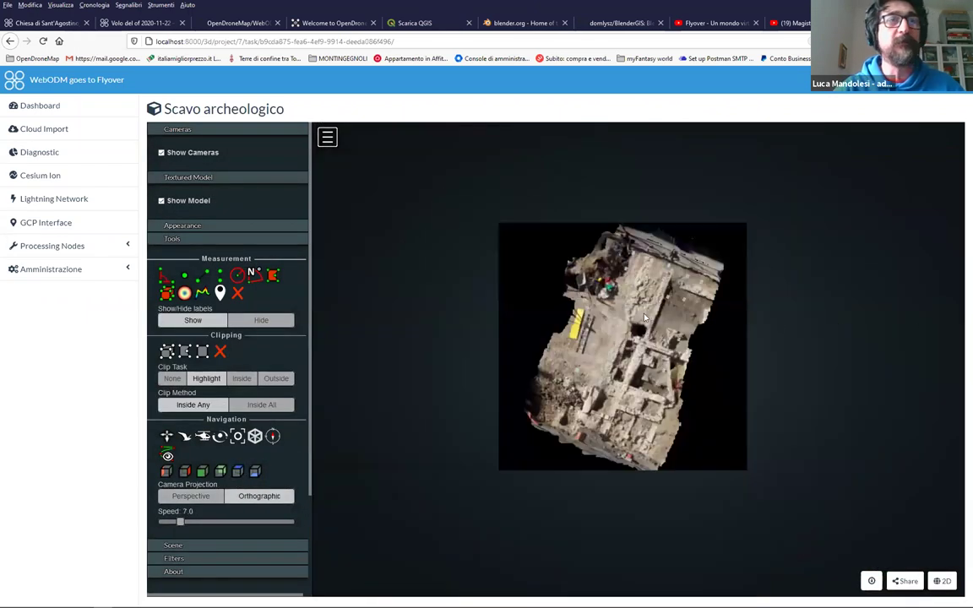
{"action": "scroll", "coordinate": [591, 287], "scroll_direction": "up", "scroll_amount": 5}
{"action": "scroll", "coordinate": [644, 318], "scroll_direction": "up", "scroll_amount": 5}
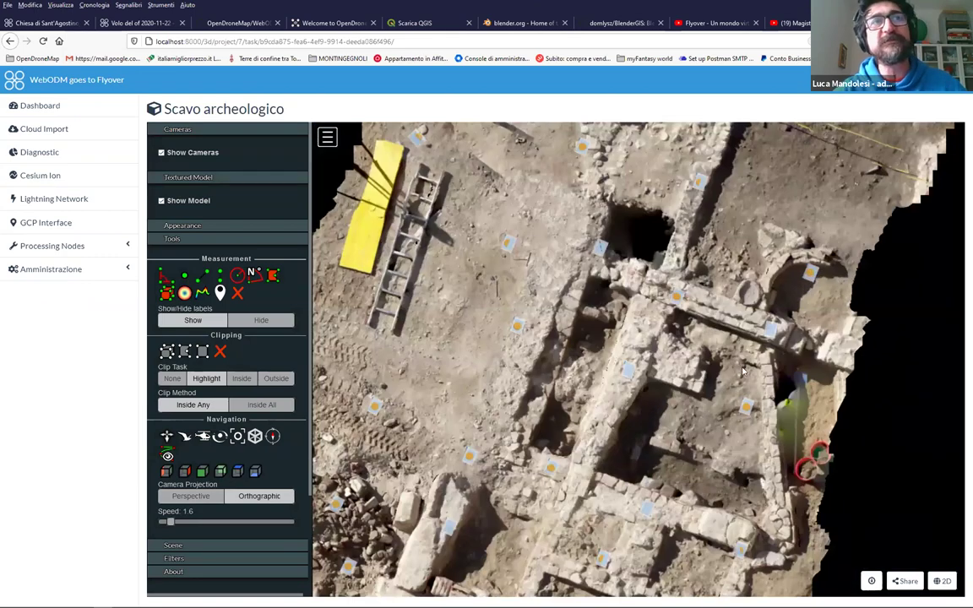
{"action": "scroll", "coordinate": [670, 295], "scroll_direction": "up", "scroll_amount": 5}
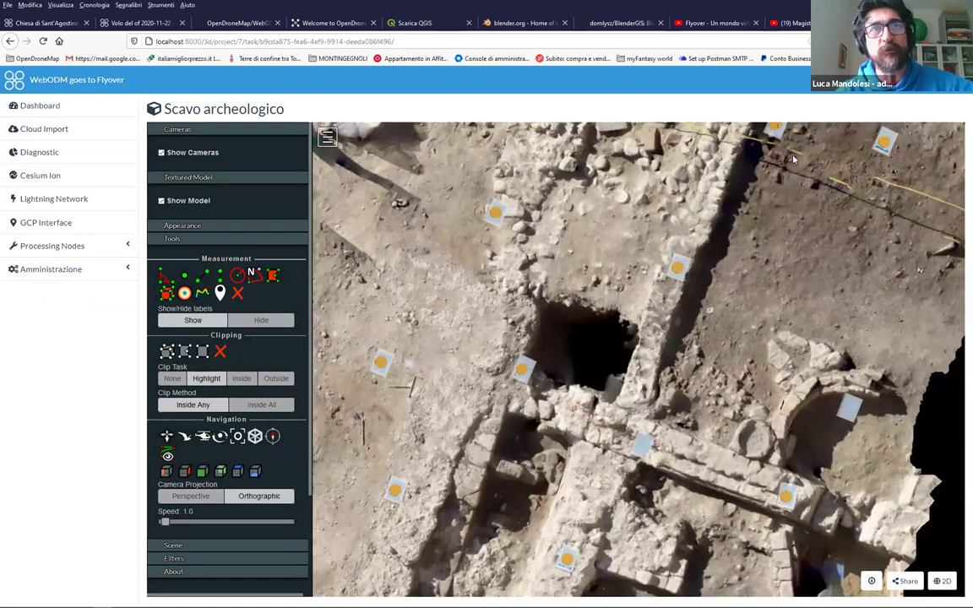
{"action": "left_click_drag", "start_coordinate": [775, 285], "coordinate": [760, 342]}
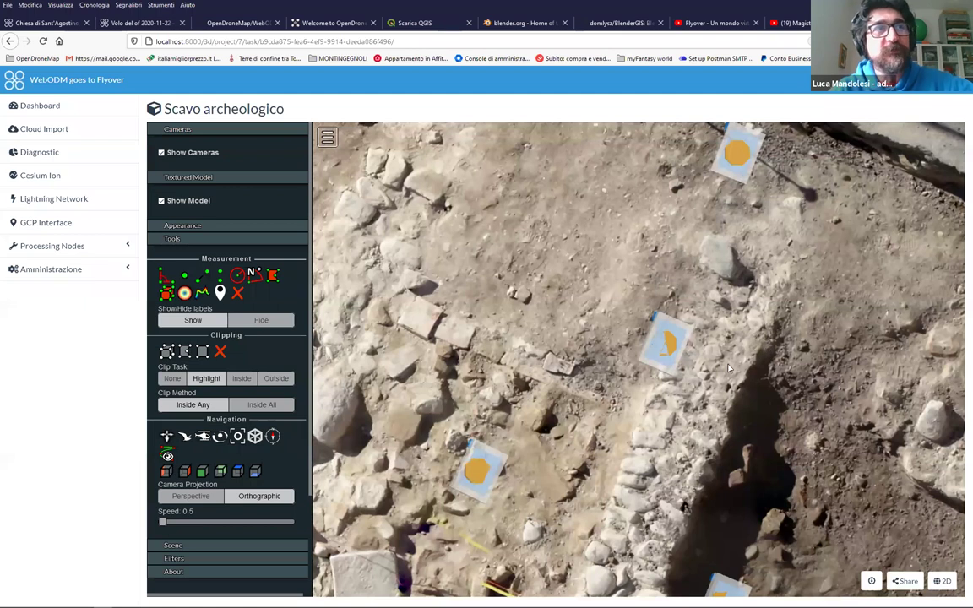
{"action": "scroll", "coordinate": [626, 338], "scroll_direction": "down", "scroll_amount": 5}
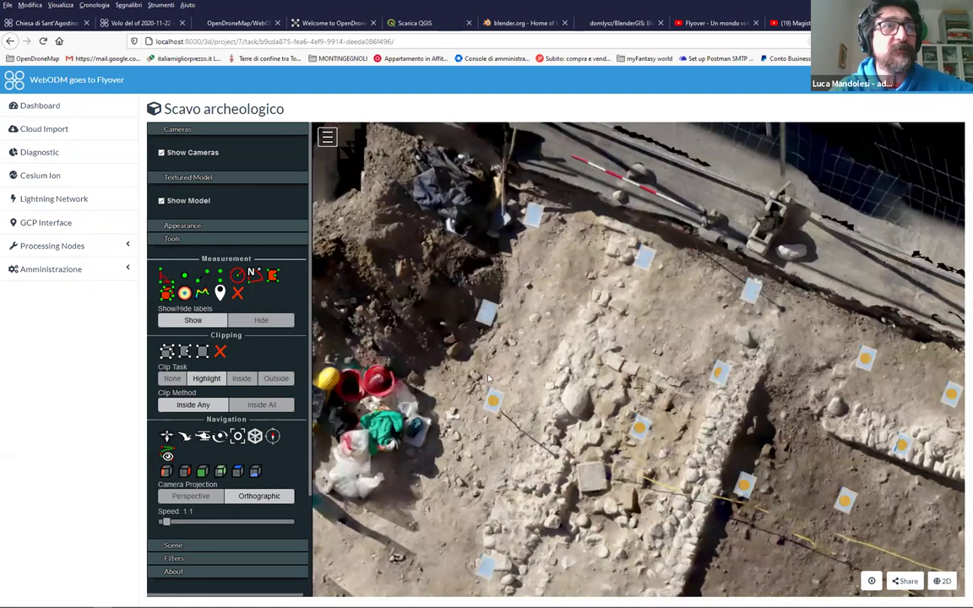
{"action": "scroll", "coordinate": [560, 209], "scroll_direction": "up", "scroll_amount": 3}
Hide the camera positions and zoom in on the trench's dark pit, then back out
{"action": "left_click", "coordinate": [162, 152]}
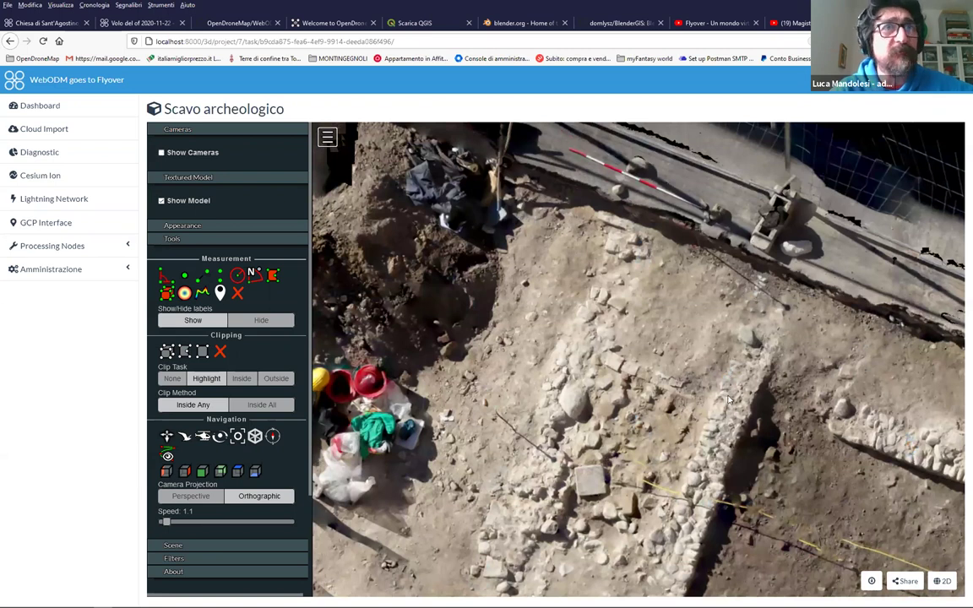
{"action": "scroll", "coordinate": [781, 260], "scroll_direction": "up", "scroll_amount": 2}
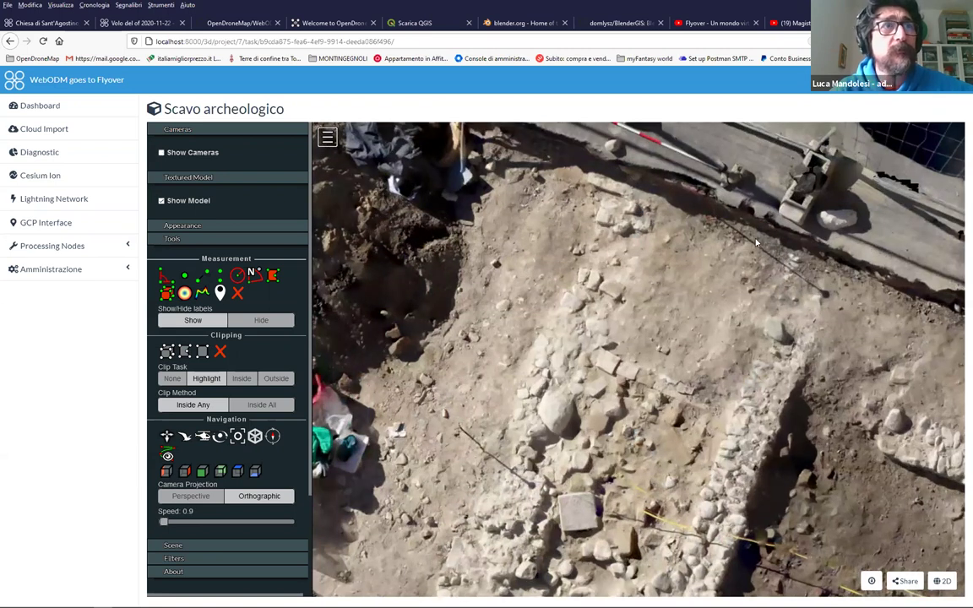
{"action": "scroll", "coordinate": [527, 295], "scroll_direction": "up", "scroll_amount": 2}
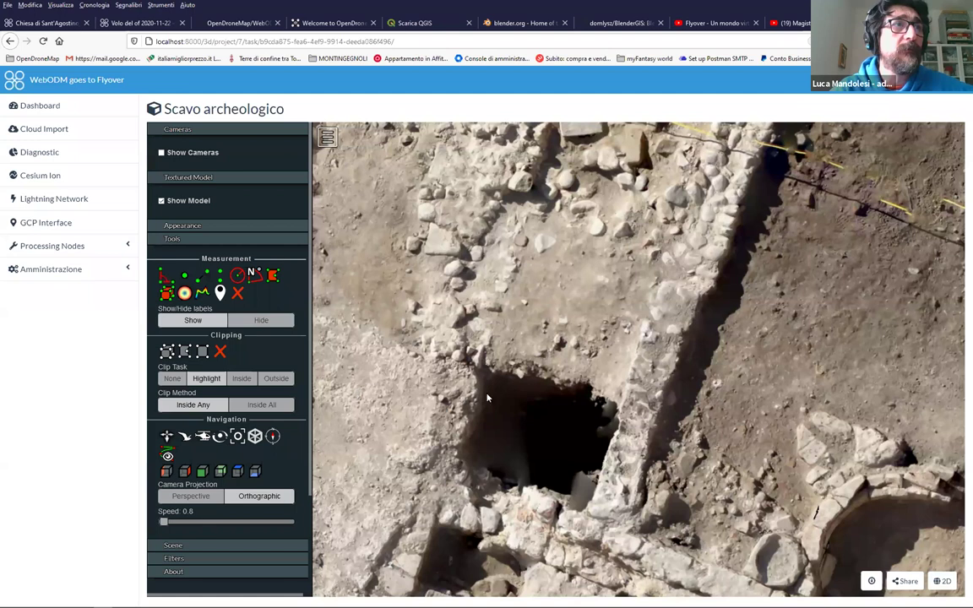
{"action": "scroll", "coordinate": [769, 473], "scroll_direction": "up", "scroll_amount": 2}
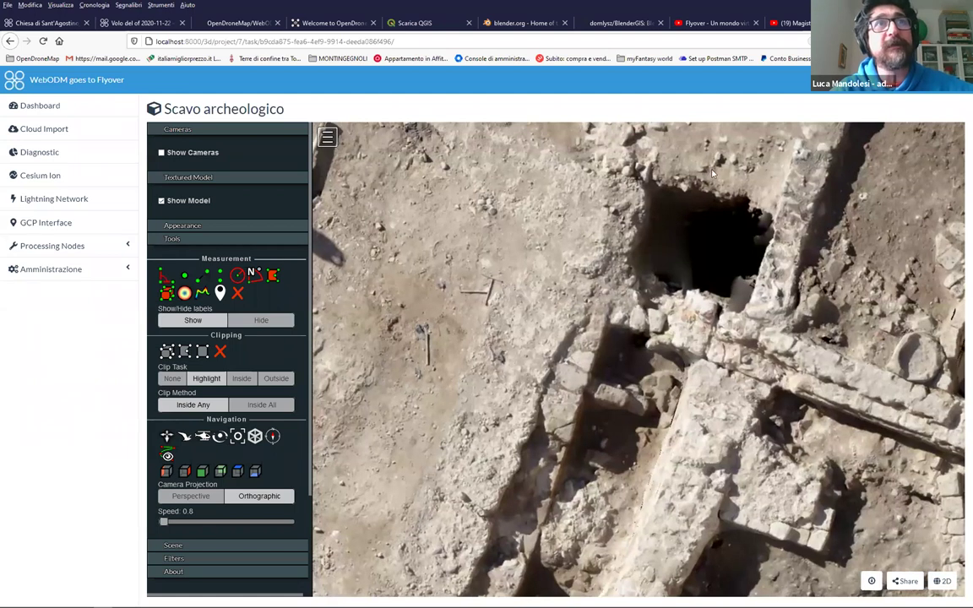
{"action": "scroll", "coordinate": [642, 410], "scroll_direction": "up", "scroll_amount": 2}
{"action": "scroll", "coordinate": [642, 409], "scroll_direction": "up", "scroll_amount": 2}
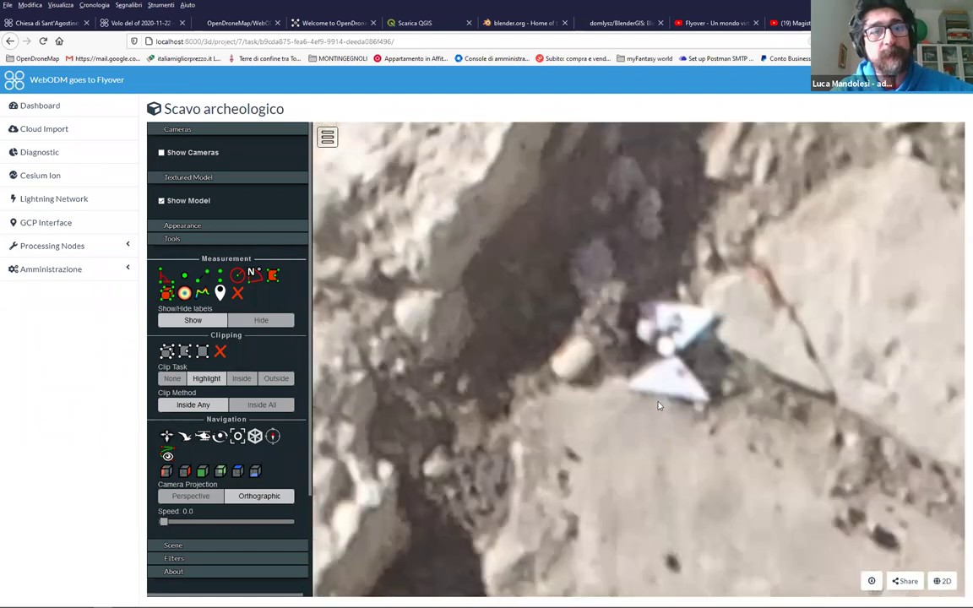
{"action": "scroll", "coordinate": [652, 407], "scroll_direction": "up", "scroll_amount": 2}
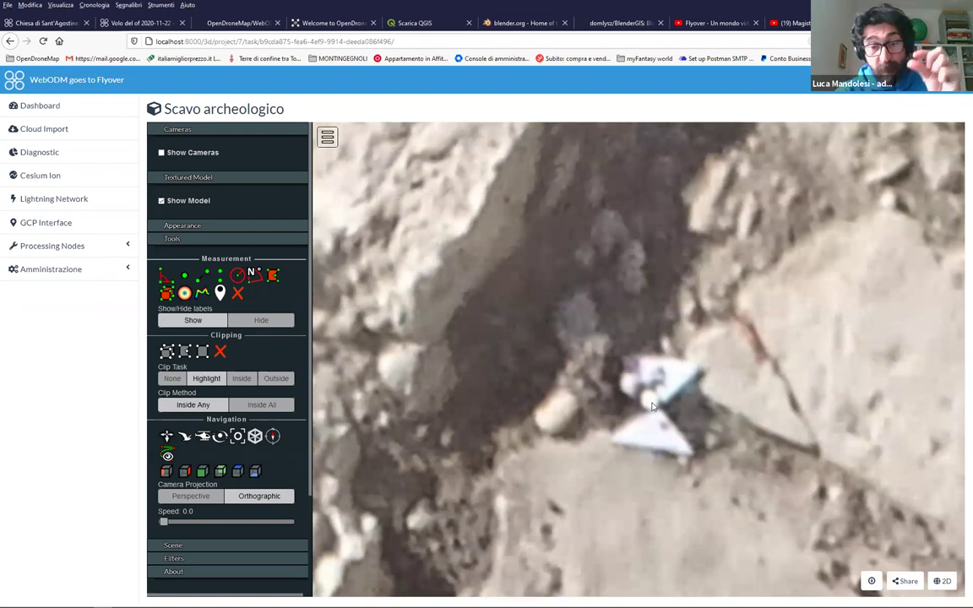
{"action": "scroll", "coordinate": [645, 412], "scroll_direction": "down", "scroll_amount": 2}
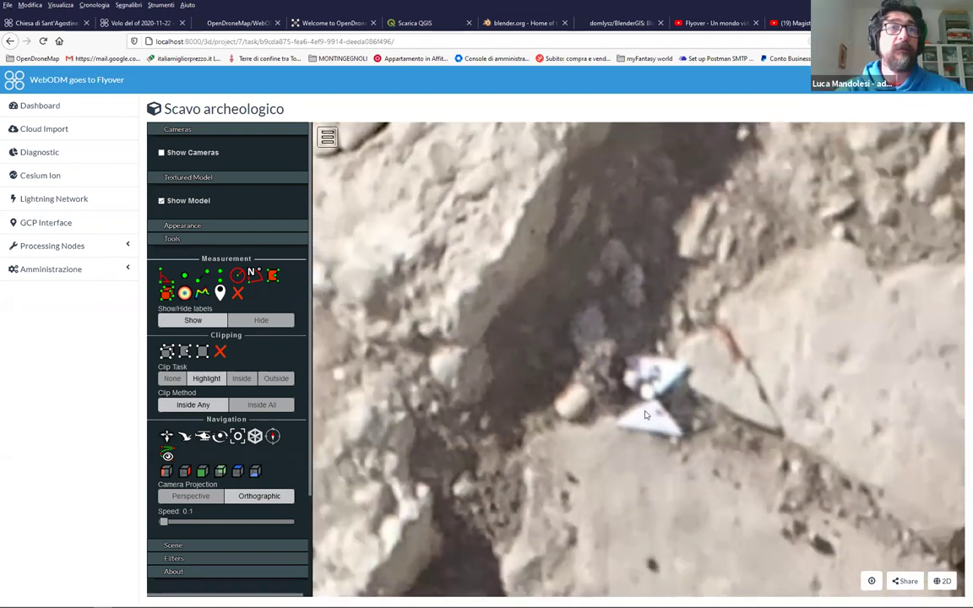
{"action": "scroll", "coordinate": [646, 418], "scroll_direction": "down", "scroll_amount": 1}
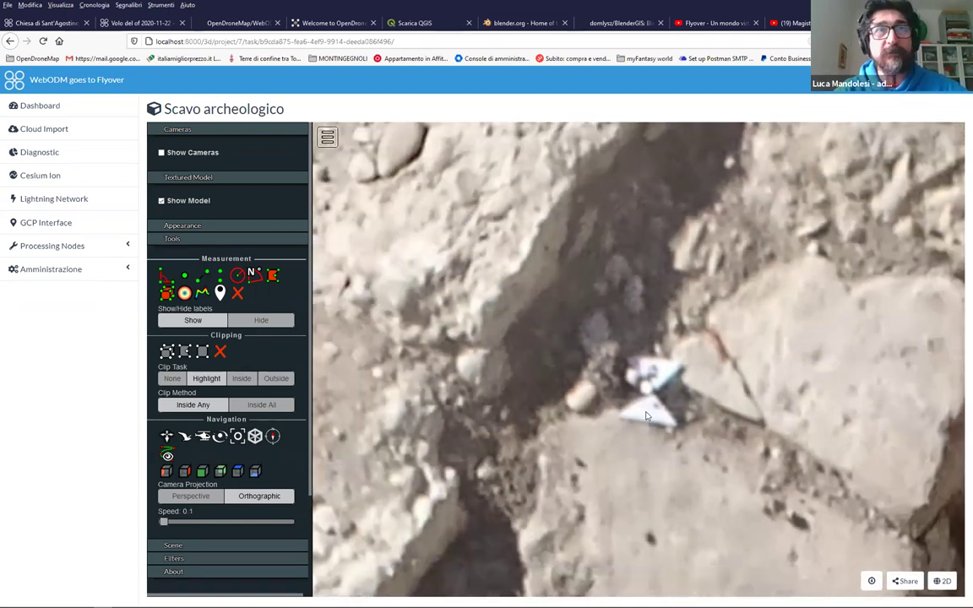
{"action": "scroll", "coordinate": [646, 416], "scroll_direction": "down", "scroll_amount": 2}
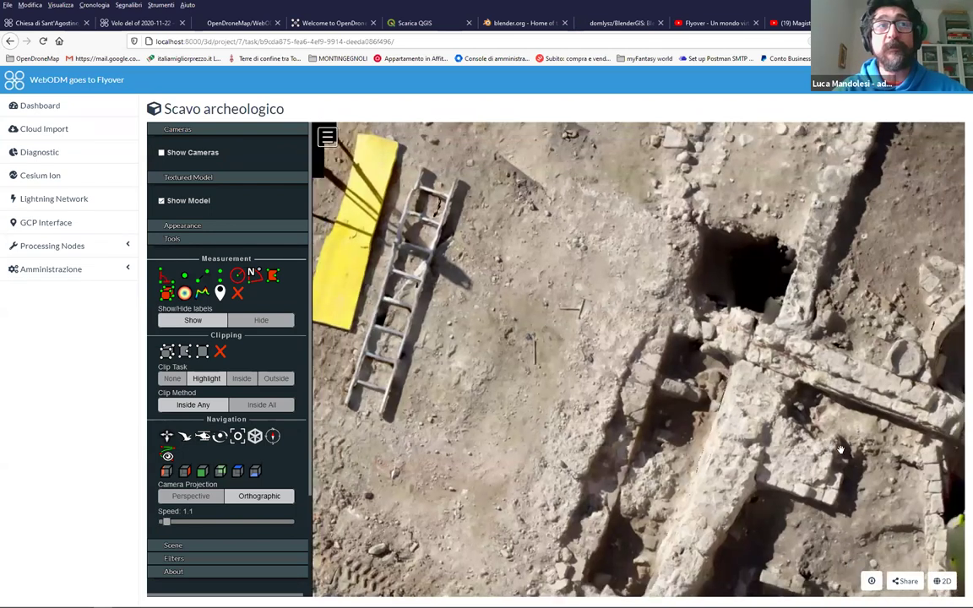
Switch to the 2D map and zoom and pan the orthophoto toward the trench and buckets
{"action": "left_click", "coordinate": [942, 581]}
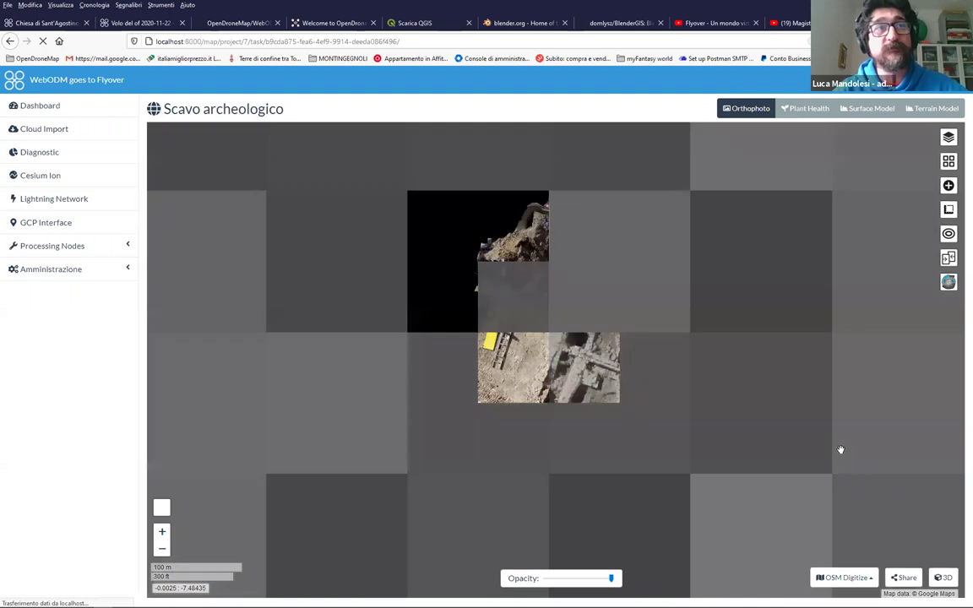
{"action": "scroll", "coordinate": [633, 397], "scroll_direction": "up", "scroll_amount": 2}
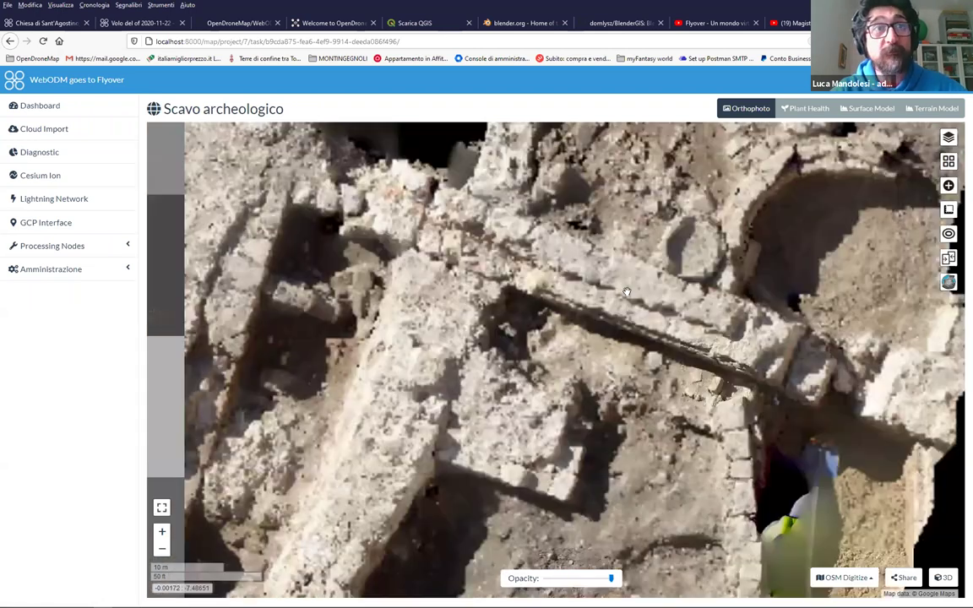
{"action": "left_click_drag", "start_coordinate": [596, 313], "coordinate": [793, 473]}
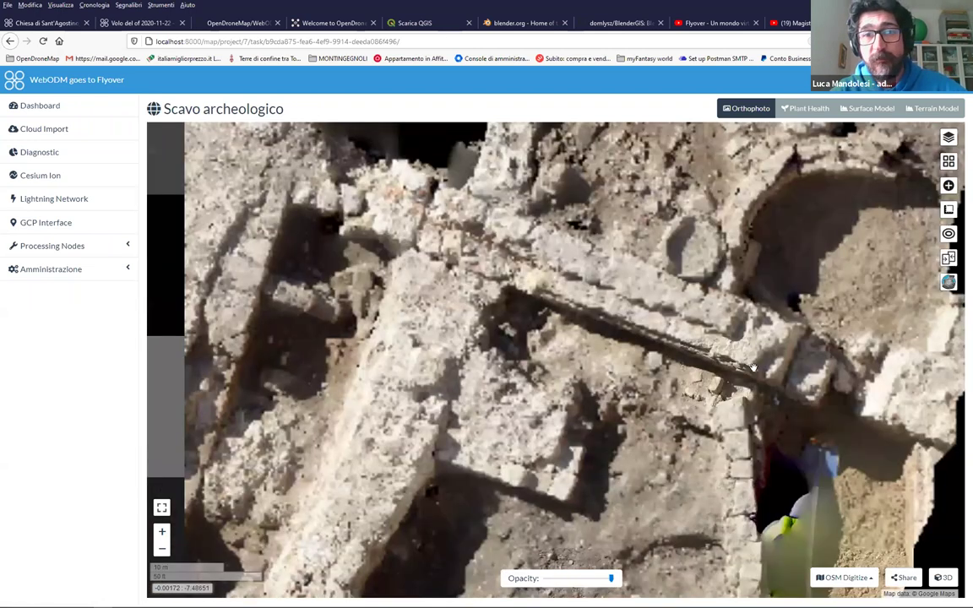
{"action": "scroll", "coordinate": [752, 367], "scroll_direction": "up", "scroll_amount": 1}
{"action": "scroll", "coordinate": [691, 348], "scroll_direction": "up", "scroll_amount": 1}
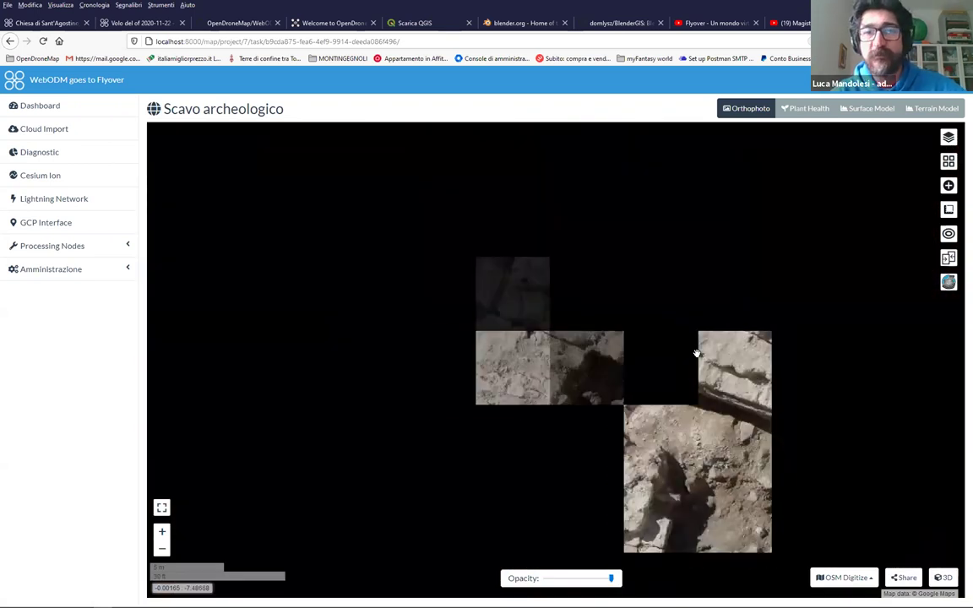
{"action": "scroll", "coordinate": [697, 353], "scroll_direction": "down", "scroll_amount": 6}
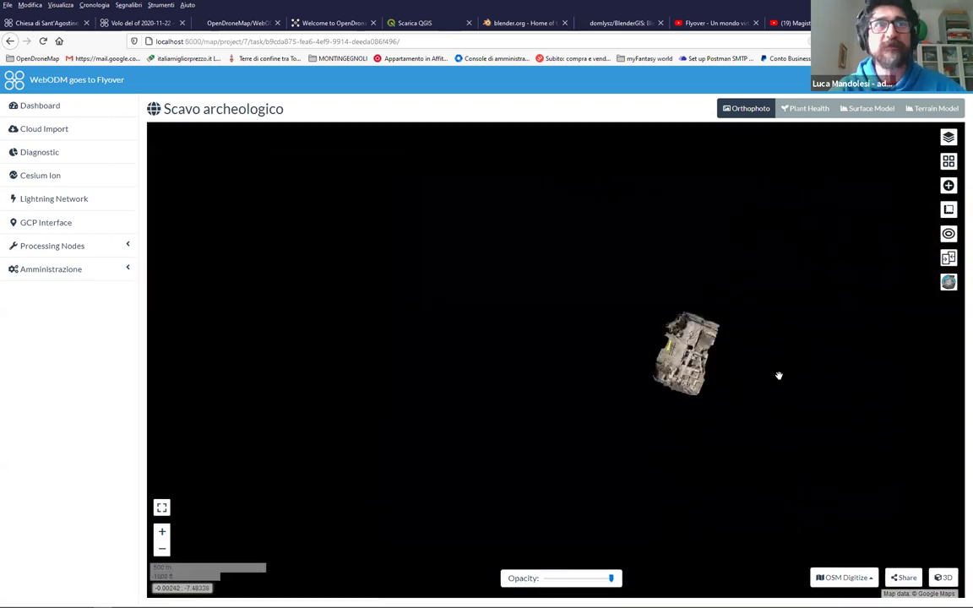
{"action": "scroll", "coordinate": [743, 350], "scroll_direction": "up", "scroll_amount": 1}
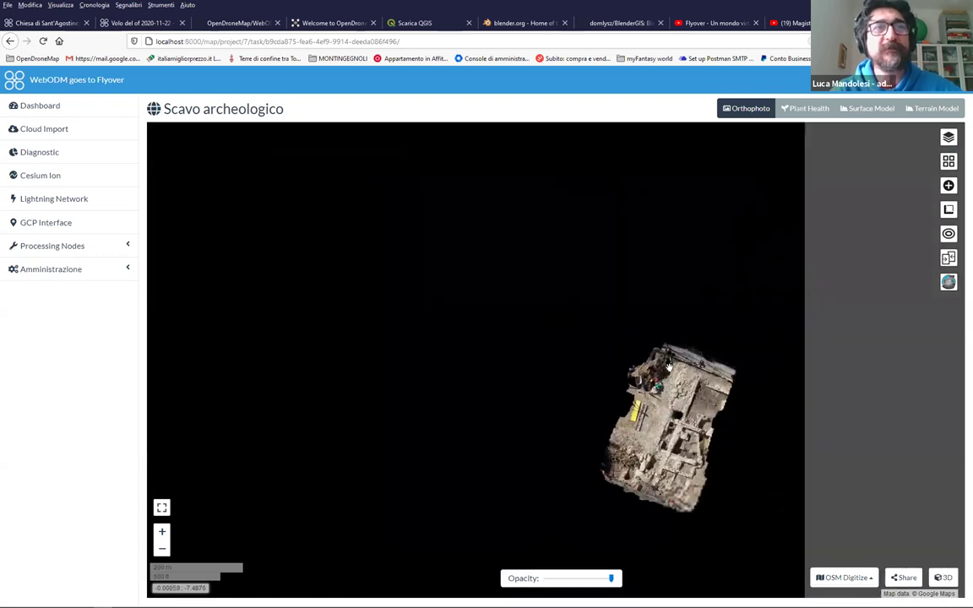
{"action": "scroll", "coordinate": [504, 331], "scroll_direction": "up", "scroll_amount": 4}
{"action": "scroll", "coordinate": [569, 311], "scroll_direction": "up", "scroll_amount": 1}
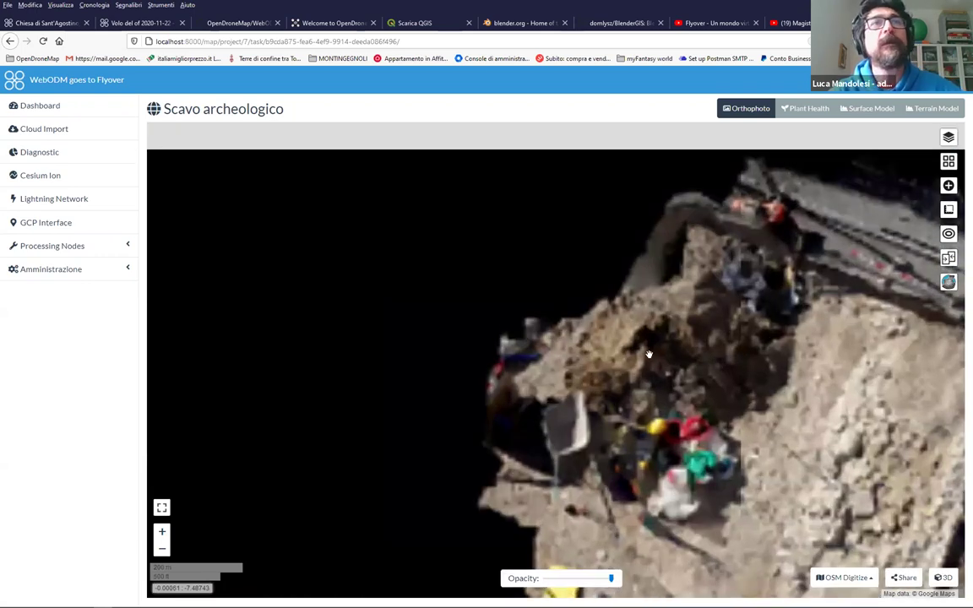
Open the layer's info popup, then switch the map to Surface Model and Terrain Model
{"action": "right_click", "coordinate": [500, 336]}
{"action": "left_click", "coordinate": [711, 258]}
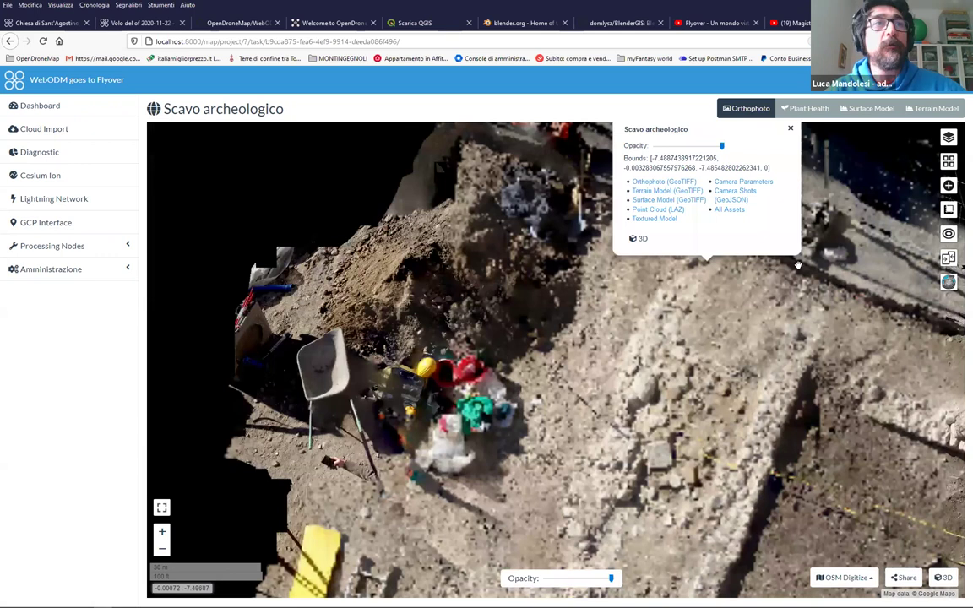
{"action": "left_click", "coordinate": [866, 108]}
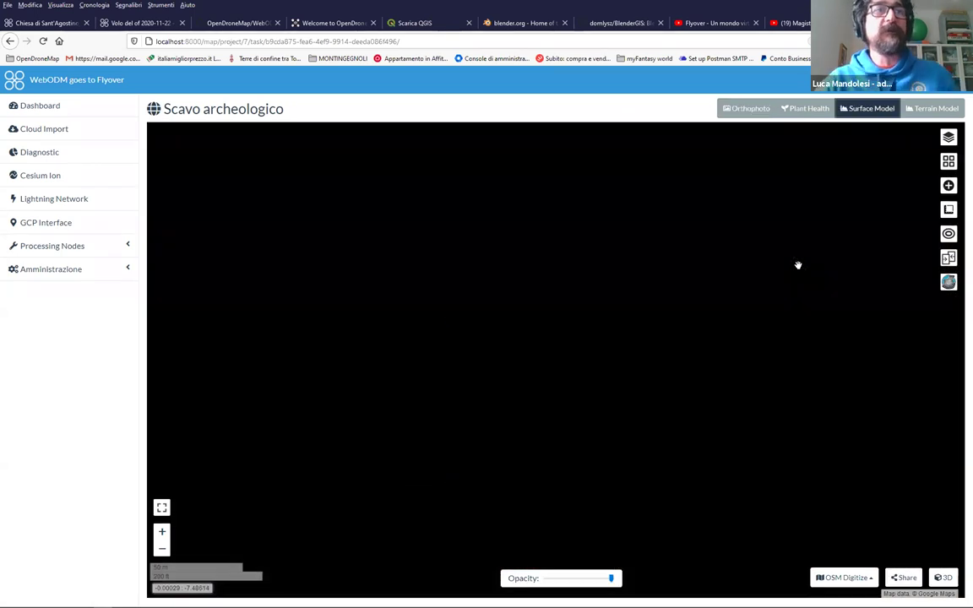
{"action": "left_click", "coordinate": [929, 108]}
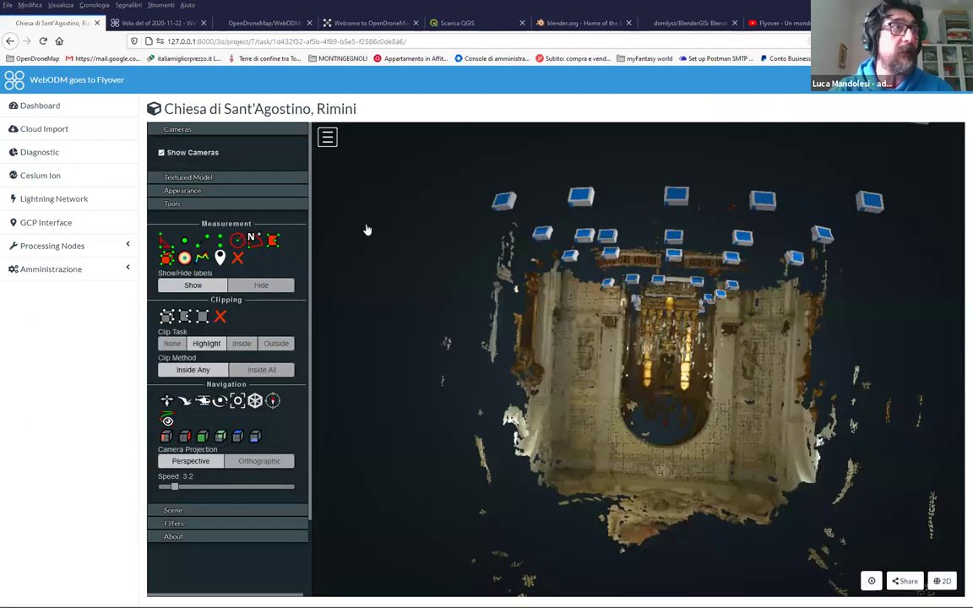
Set the 3D view background to Black under Appearance
{"action": "left_click", "coordinate": [200, 178]}
{"action": "left_click", "coordinate": [206, 224]}
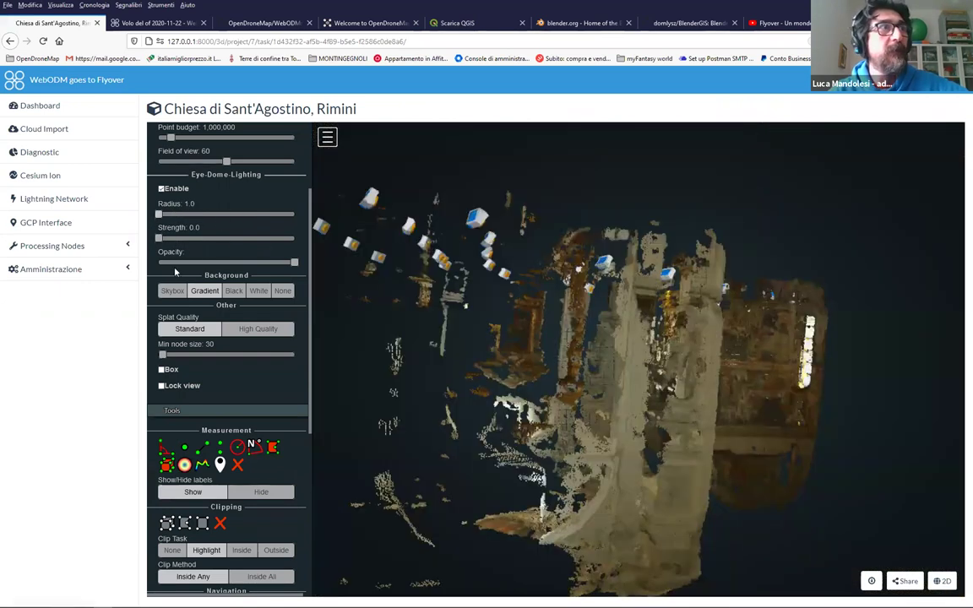
{"action": "left_click", "coordinate": [233, 290]}
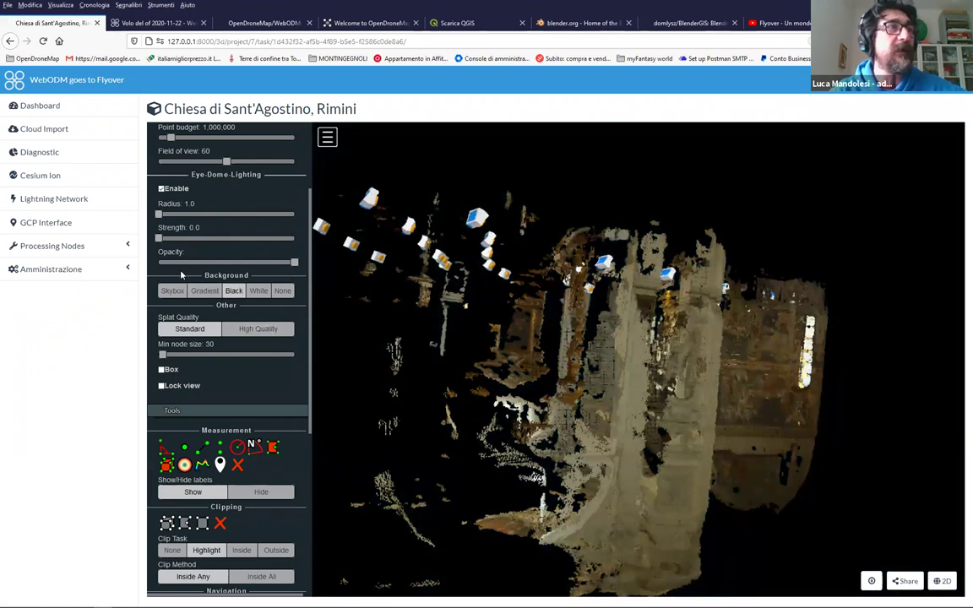
Zoom into the church point cloud's interior walls, then switch to the Volo del of 2020-11-22 map
{"action": "key", "text": "Page_Down"}
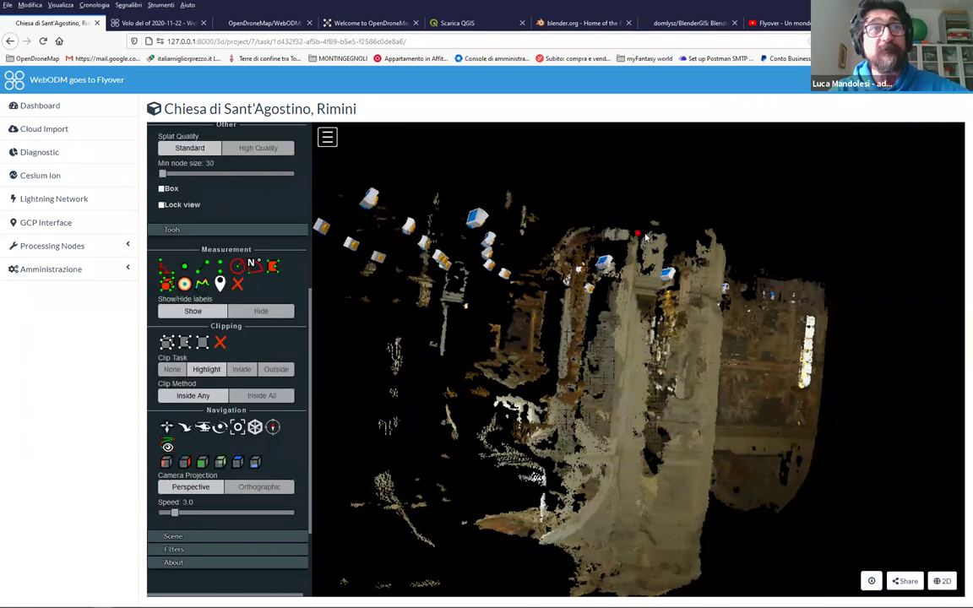
{"action": "scroll", "coordinate": [737, 311], "scroll_direction": "up", "scroll_amount": 1}
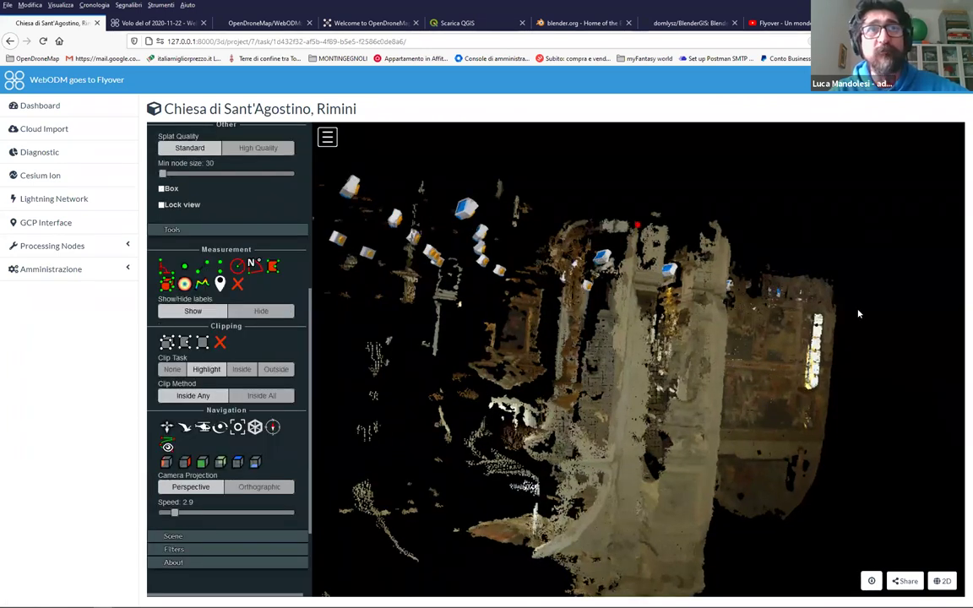
{"action": "scroll", "coordinate": [859, 313], "scroll_direction": "up", "scroll_amount": 3}
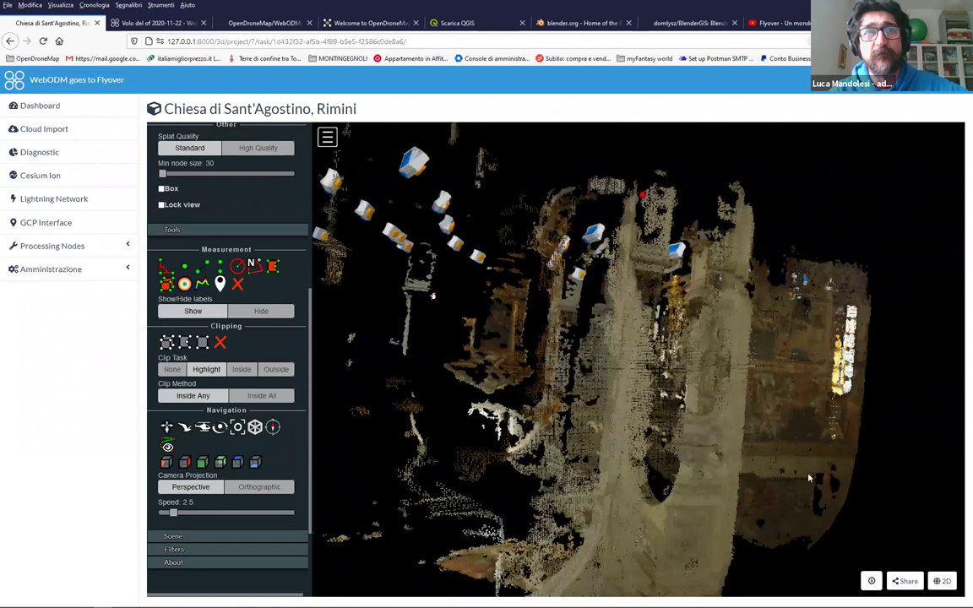
{"action": "scroll", "coordinate": [731, 195], "scroll_direction": "up", "scroll_amount": 3}
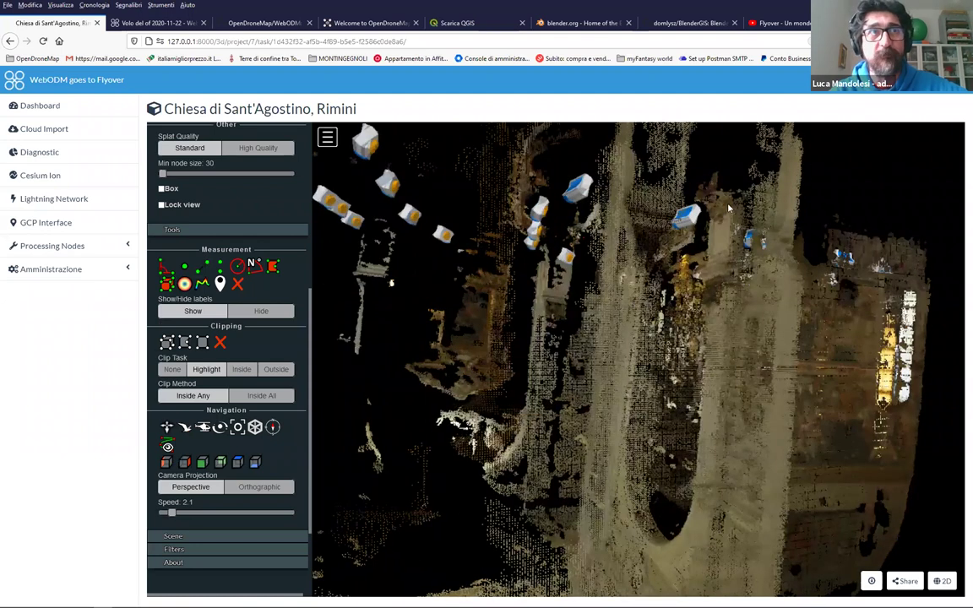
{"action": "scroll", "coordinate": [733, 248], "scroll_direction": "down", "scroll_amount": 2}
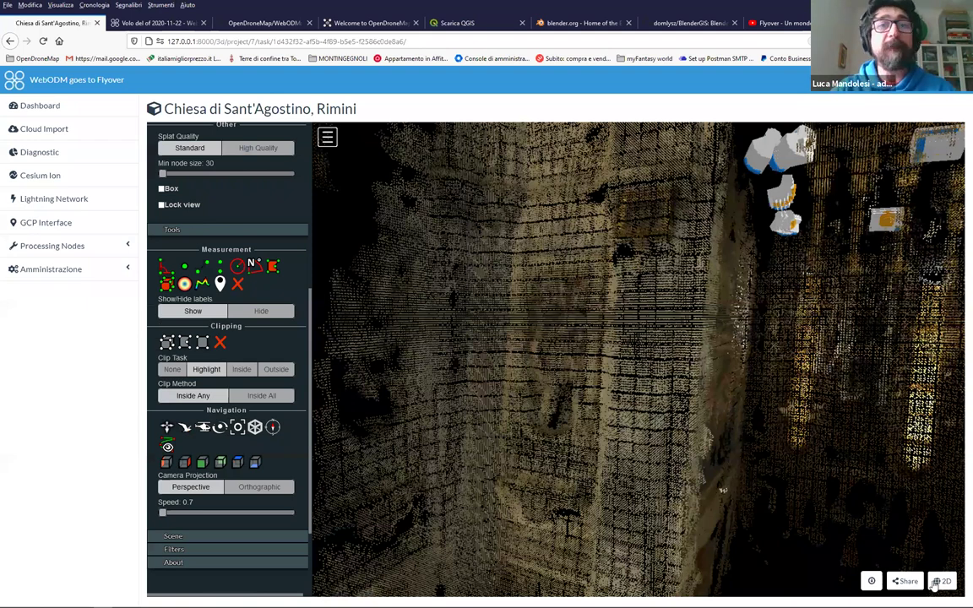
{"action": "scroll", "coordinate": [934, 582], "scroll_direction": "down", "scroll_amount": 1}
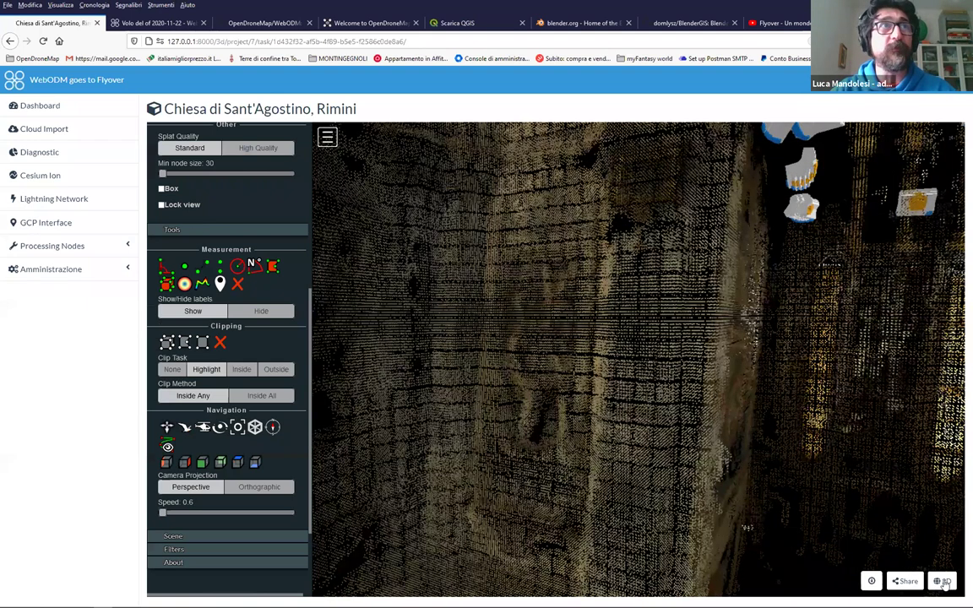
{"action": "key", "text": "ctrl+Tab"}
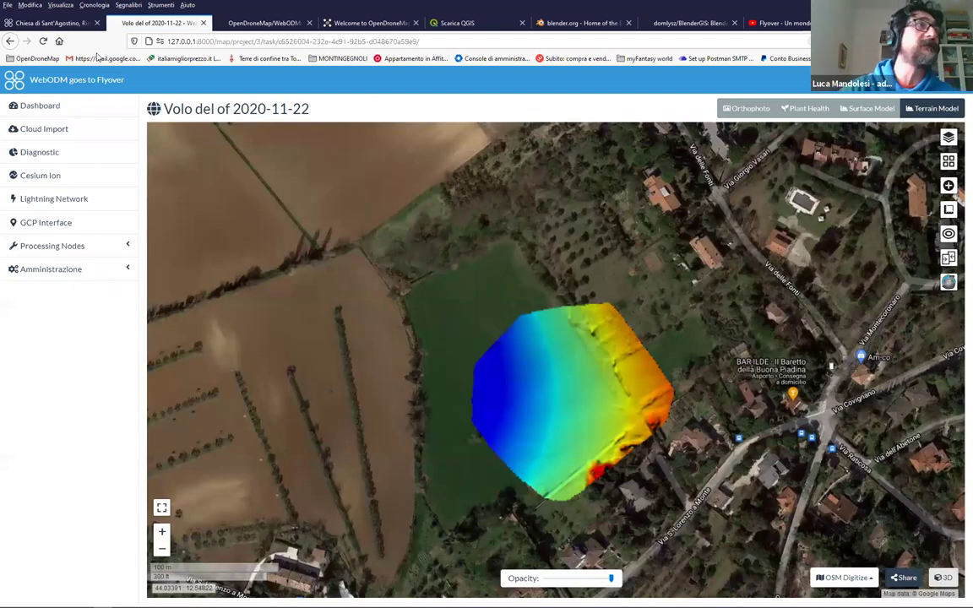
Reload the map page, then load 127.0.0.1:8000 to return to the WebODM dashboard
{"action": "key", "text": "F5"}
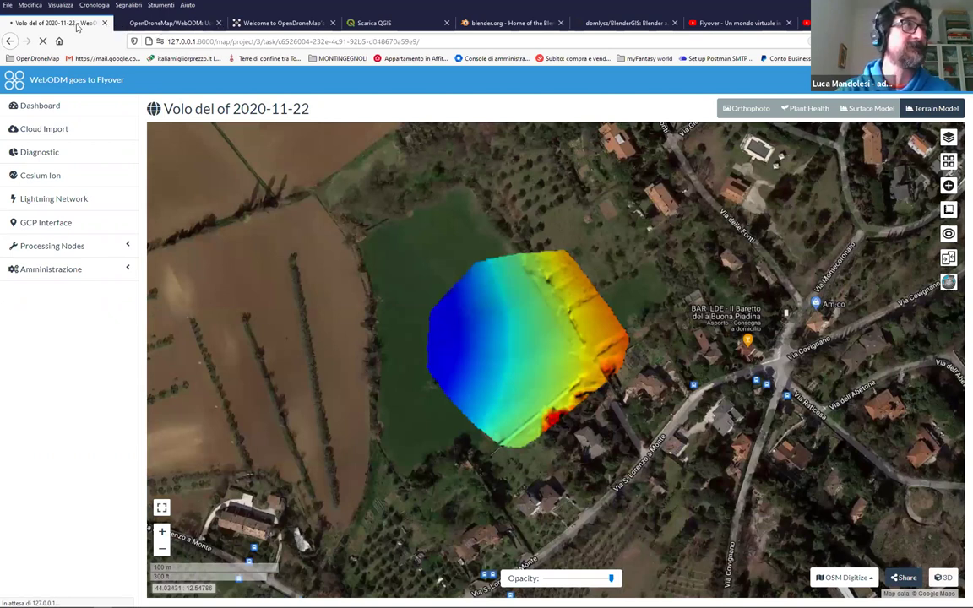
{"action": "left_click", "coordinate": [169, 23]}
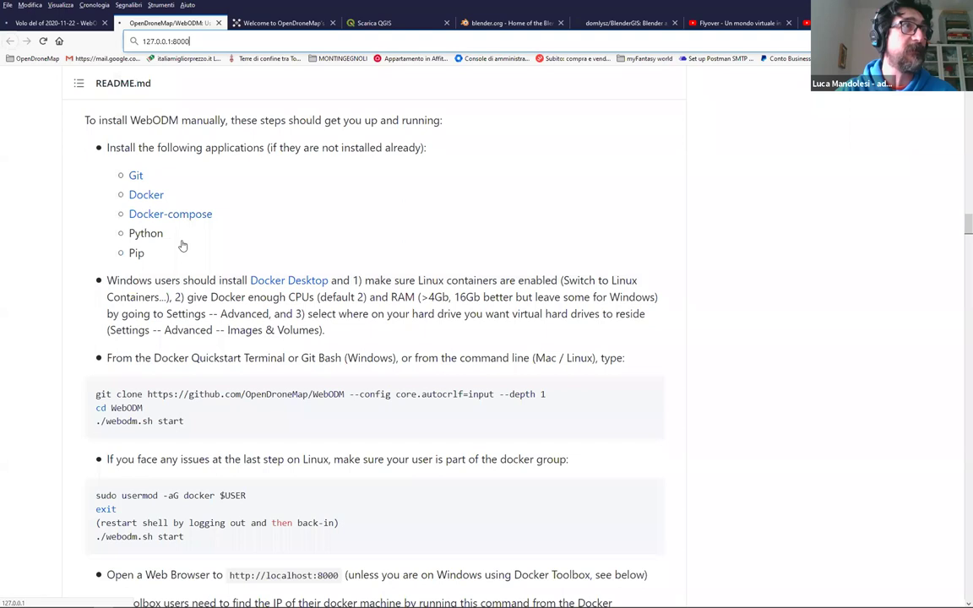
{"action": "key", "text": "Return"}
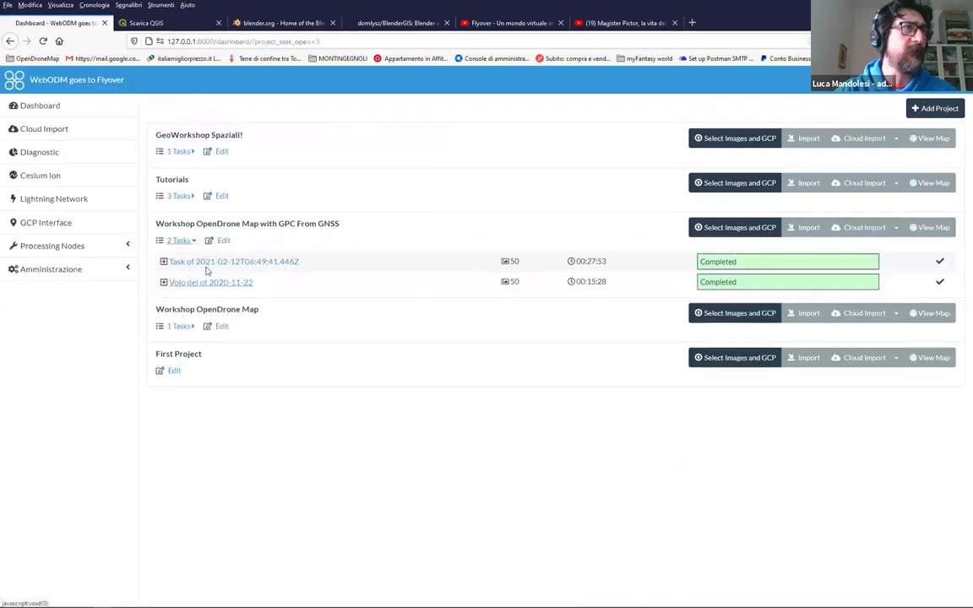
Expand the Task of 2021-02-12T06:49:41.446Z, open its 3D point cloud, then go back to the 2D map
{"action": "left_click", "coordinate": [207, 265]}
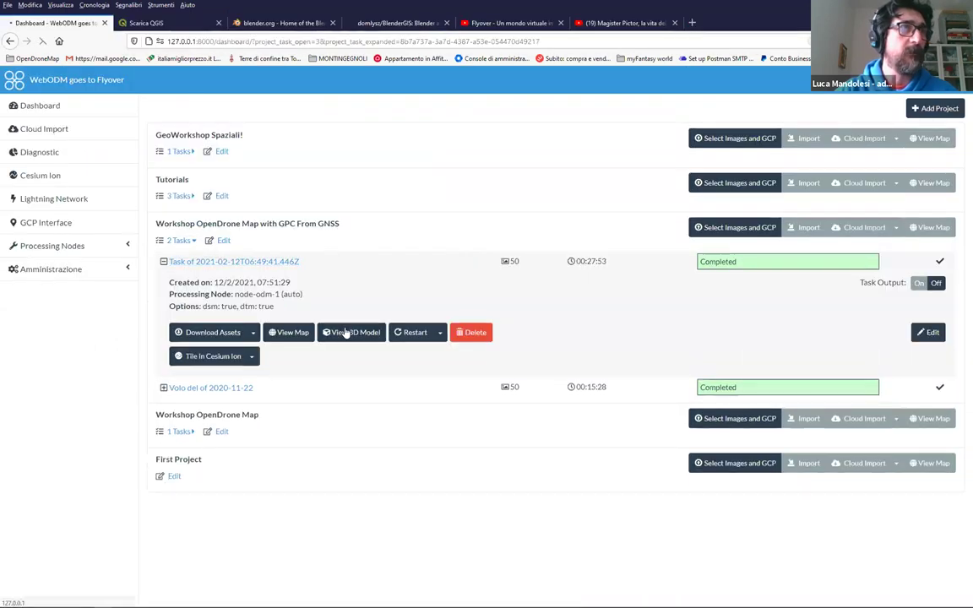
{"action": "left_click", "coordinate": [345, 332]}
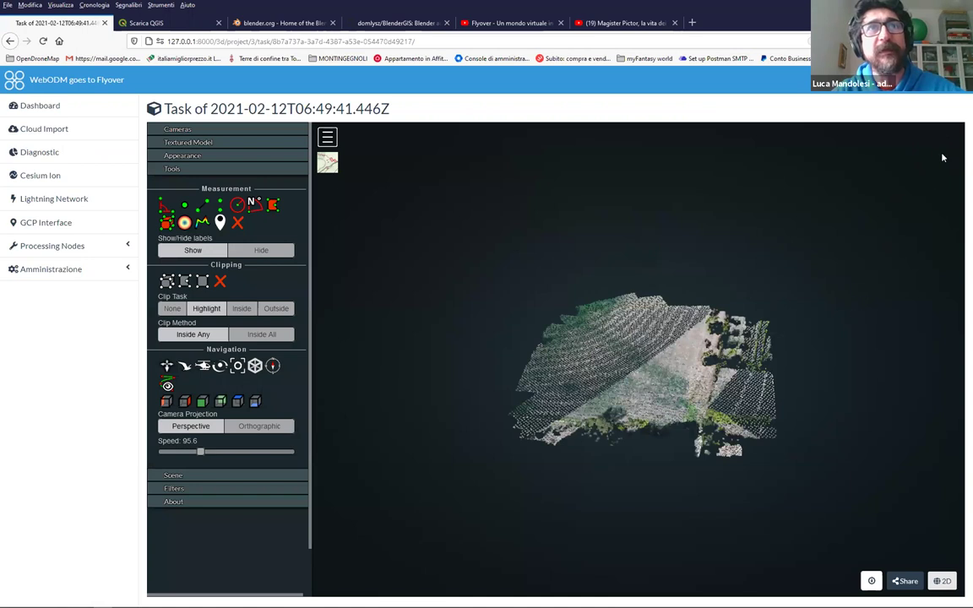
{"action": "key", "text": "alt+Left"}
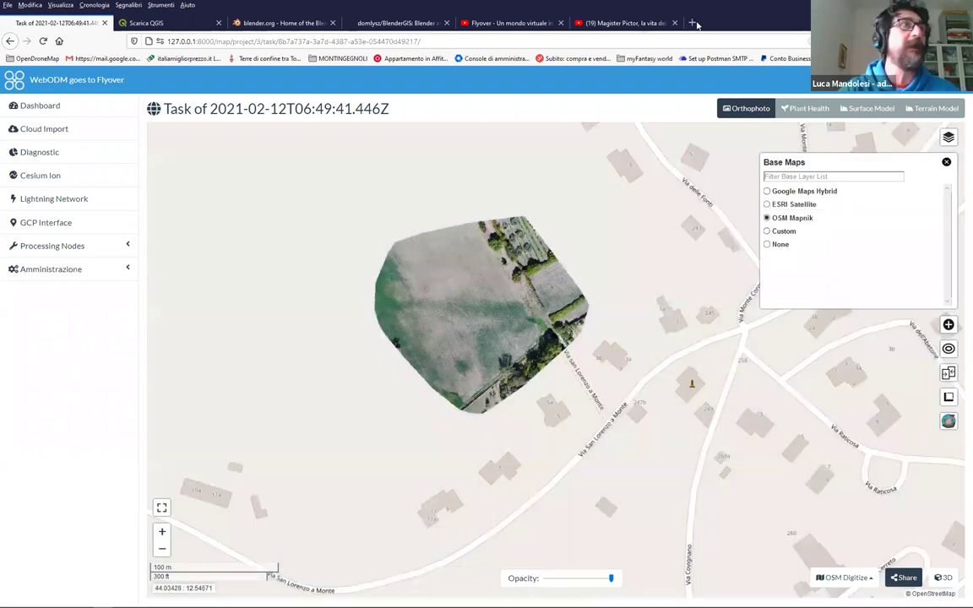
Open openstreetmap.org in a new tab, then return to the WebODM task map
{"action": "key", "text": "ctrl+Tab"}
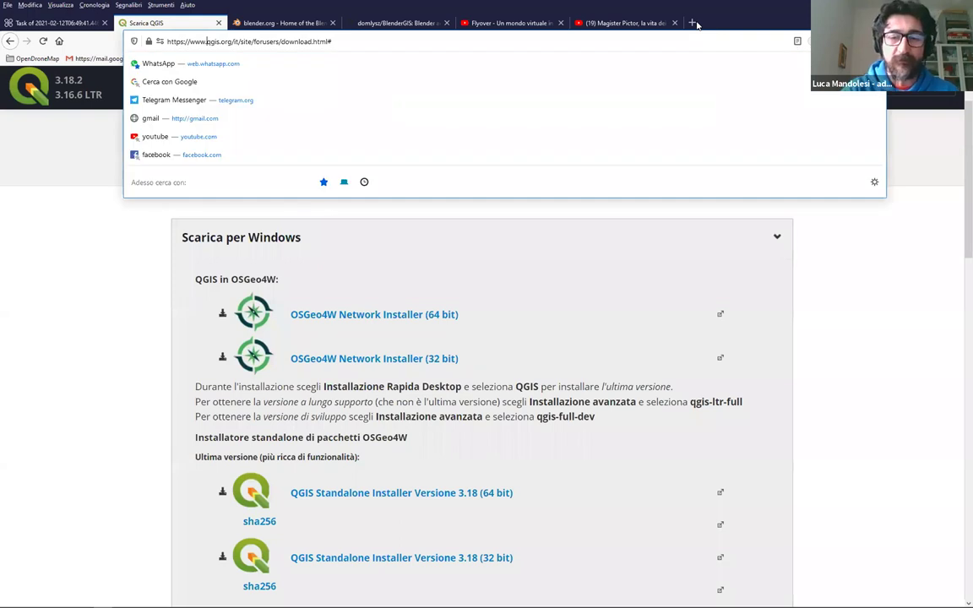
{"action": "middle_click", "coordinate": [78, 57]}
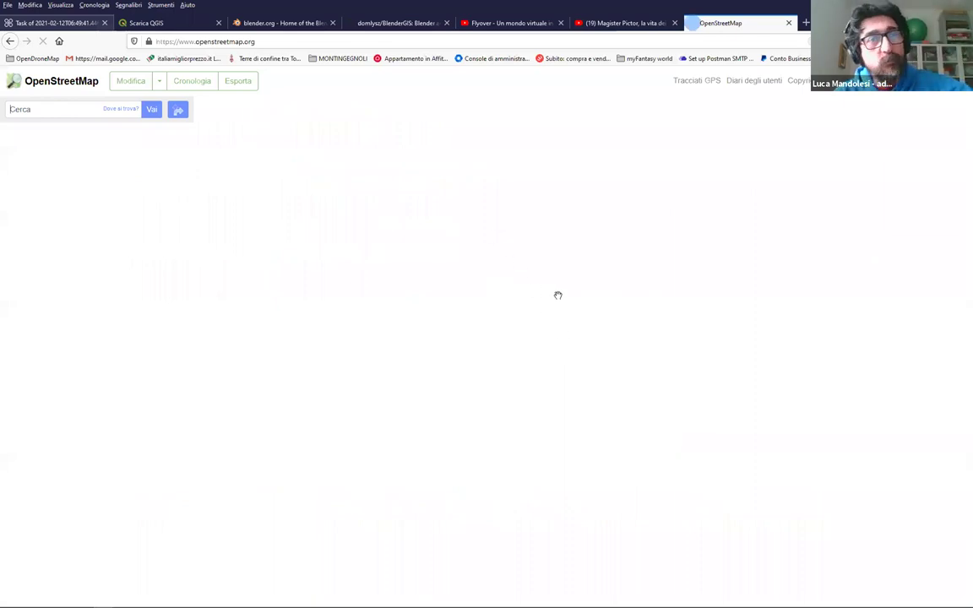
{"action": "key", "text": "ctrl+Tab"}
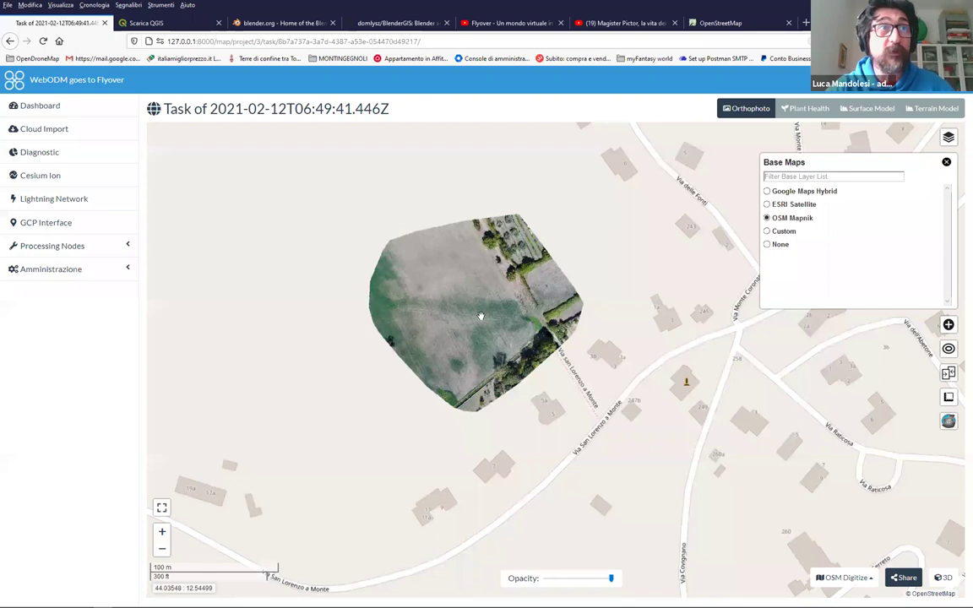
Zoom into the orthophoto and send it to OSM Digitize as the editing background
{"action": "scroll", "coordinate": [494, 253], "scroll_direction": "up", "scroll_amount": 1}
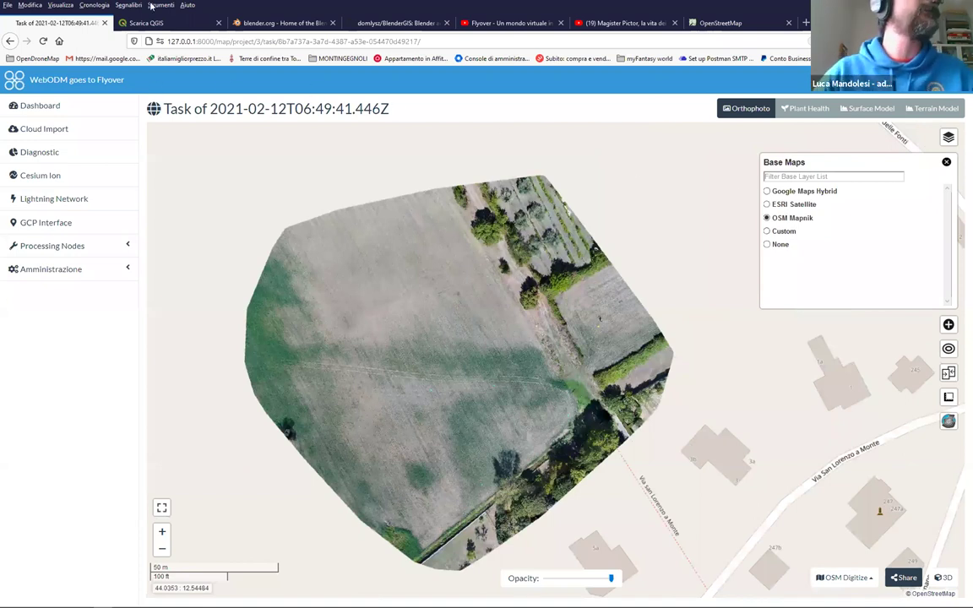
{"action": "scroll", "coordinate": [480, 315], "scroll_direction": "up", "scroll_amount": 2}
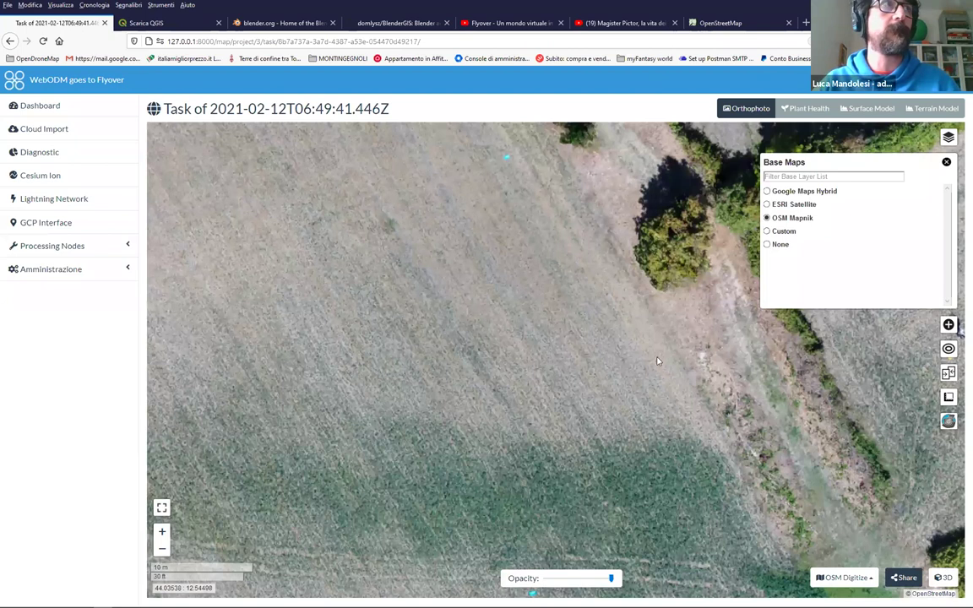
{"action": "left_click", "coordinate": [831, 578]}
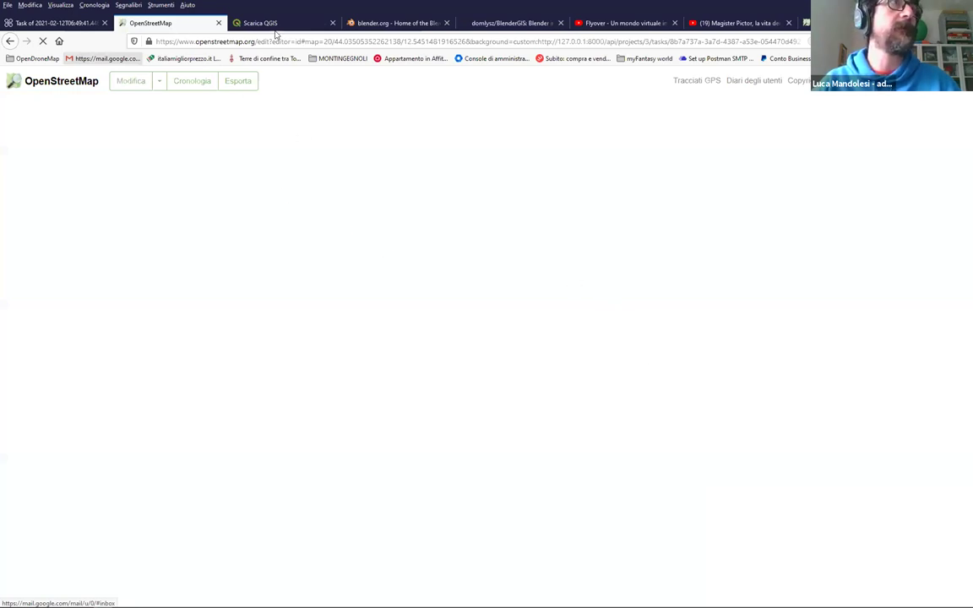
Go to the OpenStreetMap iD editor and zoom out over the drone orthophoto background
{"action": "key", "text": "ctrl+Page_Up"}
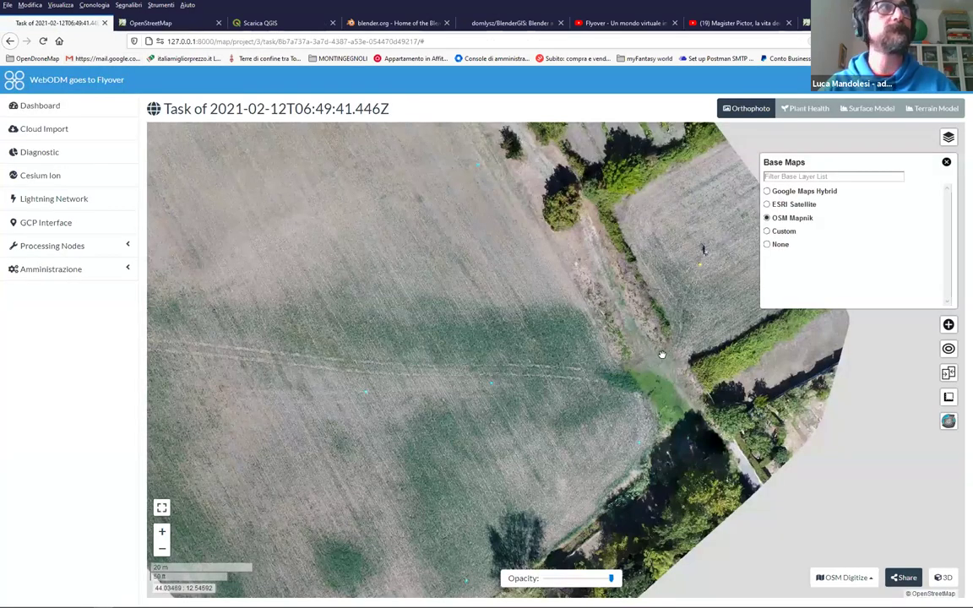
{"action": "key", "text": "ctrl+Page_Down"}
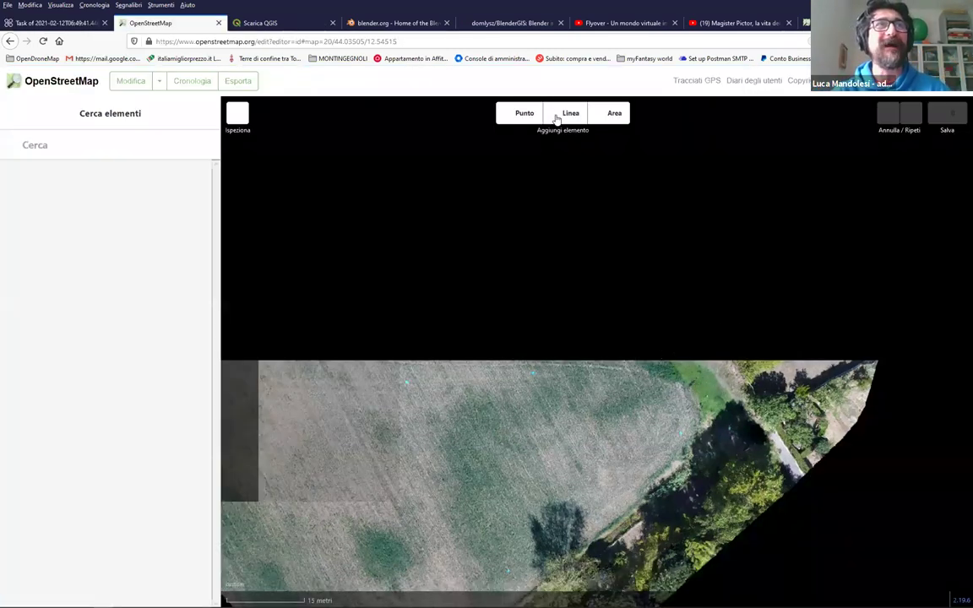
{"action": "scroll", "coordinate": [683, 391], "scroll_direction": "down", "scroll_amount": 3}
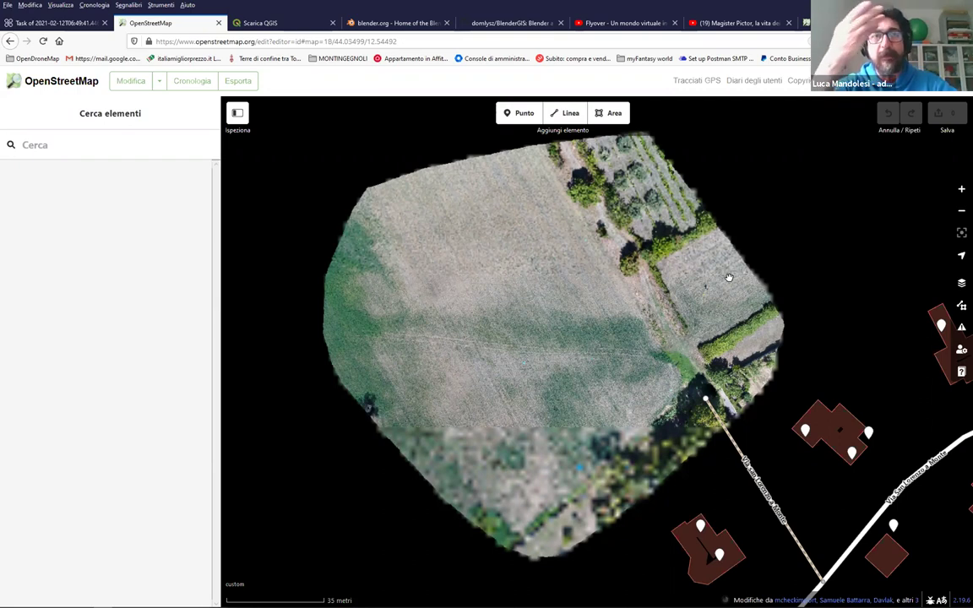
{"action": "scroll", "coordinate": [729, 277], "scroll_direction": "down", "scroll_amount": 1}
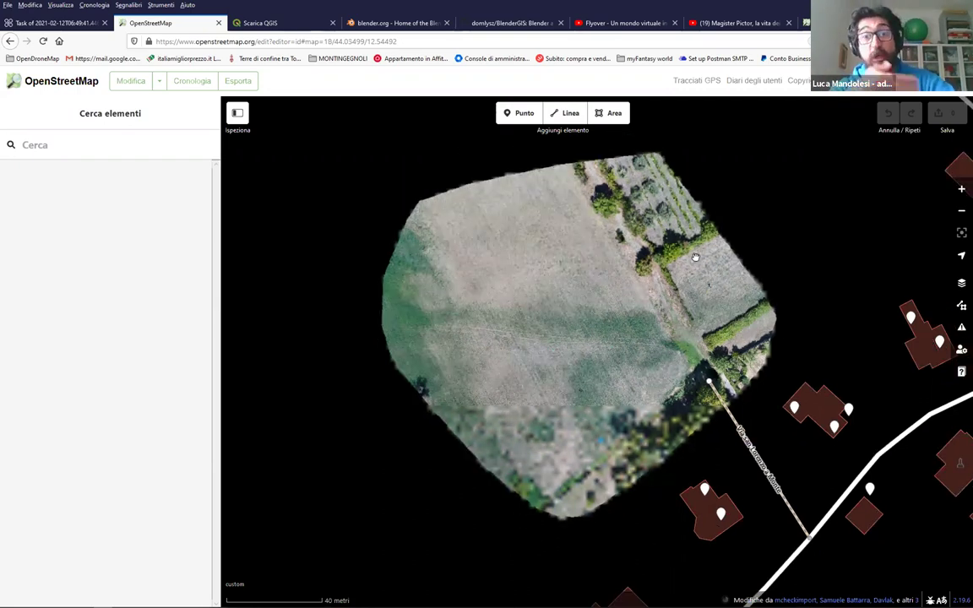
{"action": "scroll", "coordinate": [695, 258], "scroll_direction": "down", "scroll_amount": 1}
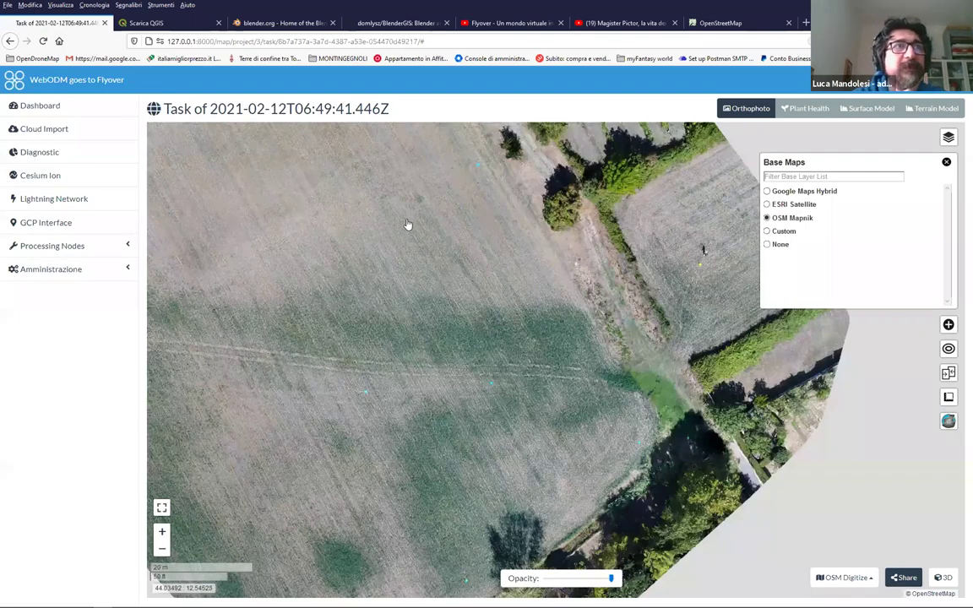
Show the task popup with bounds and assets, reposition the map, then go to BlenderGIS GitHub
{"action": "scroll", "coordinate": [406, 224], "scroll_direction": "down", "scroll_amount": 1}
{"action": "left_click", "coordinate": [410, 232]}
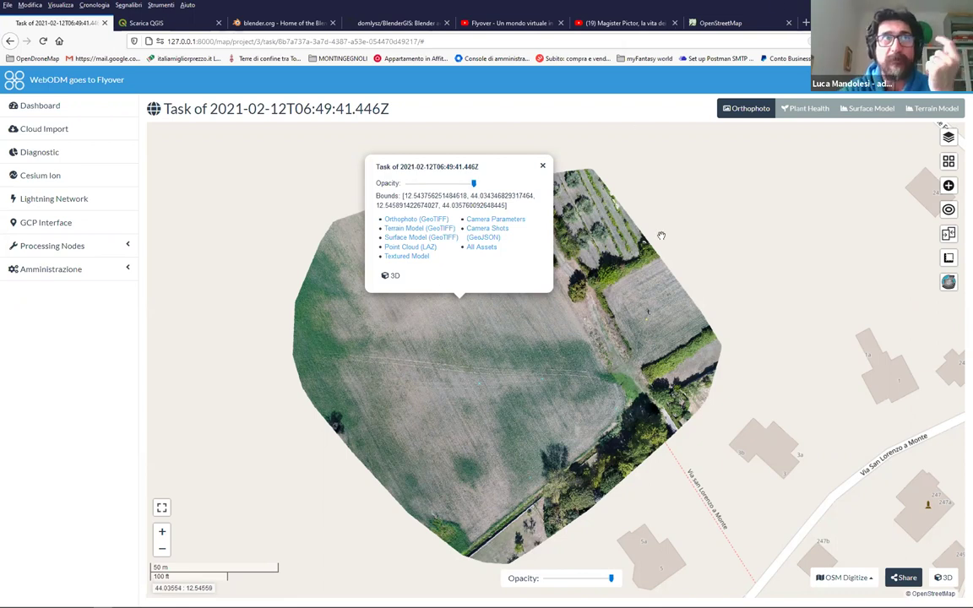
{"action": "scroll", "coordinate": [660, 234], "scroll_direction": "down", "scroll_amount": 2}
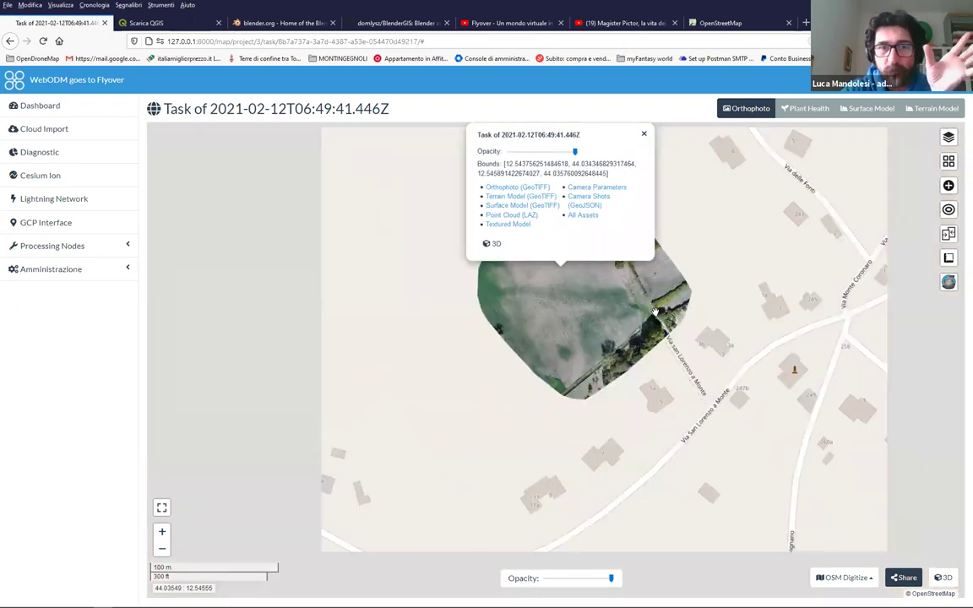
{"action": "key", "text": "Right"}
{"action": "key", "text": "Up"}
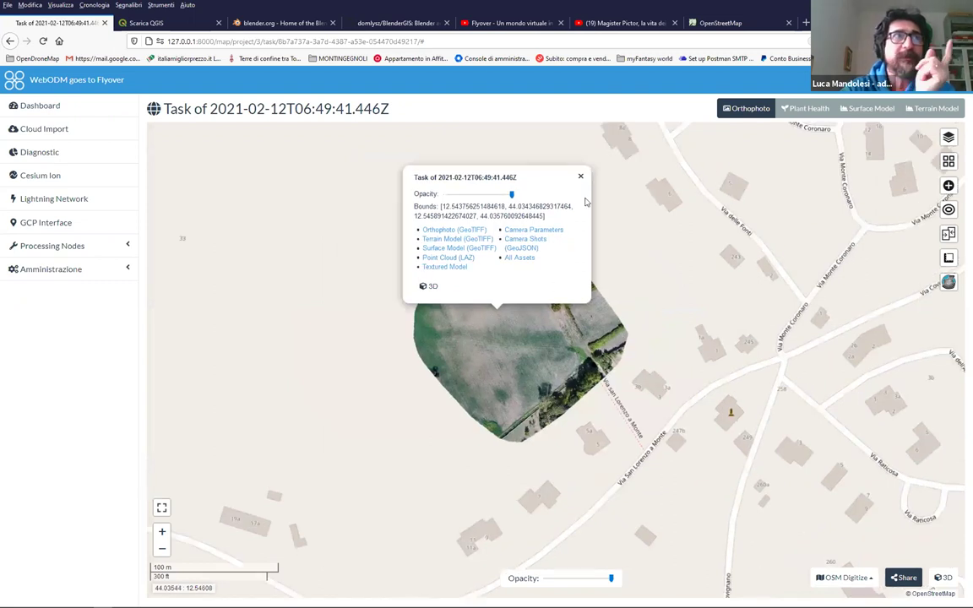
{"action": "key", "text": "ctrl+Tab"}
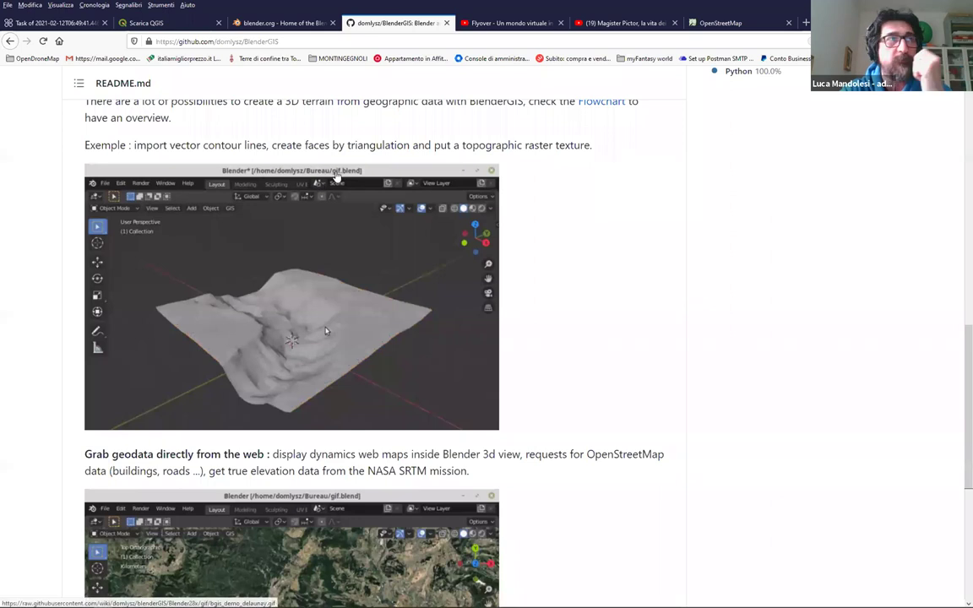
Skim the BlenderGIS README features, then go back via blender.org to the WebODM task
{"action": "scroll", "coordinate": [415, 153], "scroll_direction": "down", "scroll_amount": 1}
{"action": "scroll", "coordinate": [603, 182], "scroll_direction": "down", "scroll_amount": 2}
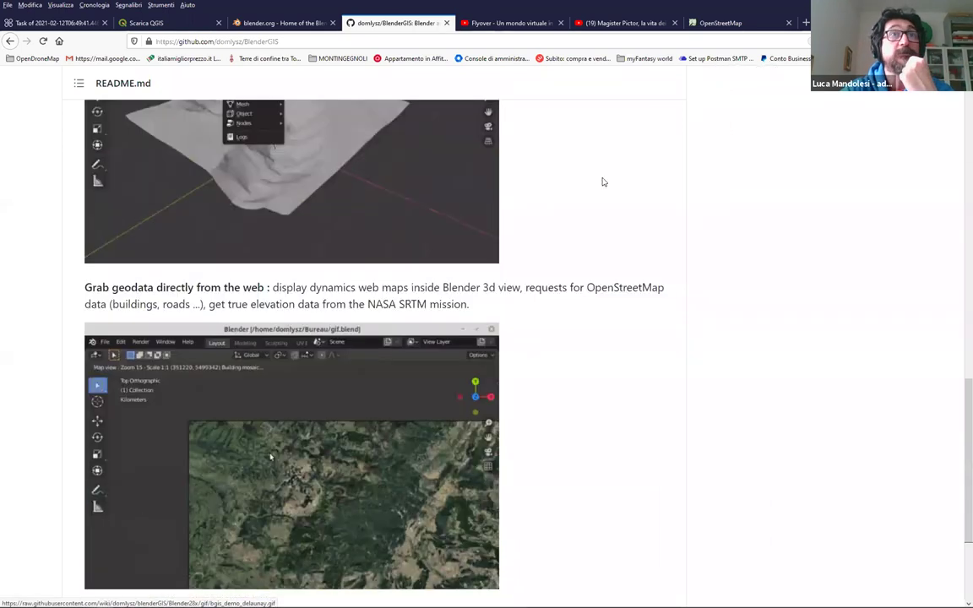
{"action": "scroll", "coordinate": [603, 181], "scroll_direction": "down", "scroll_amount": 1}
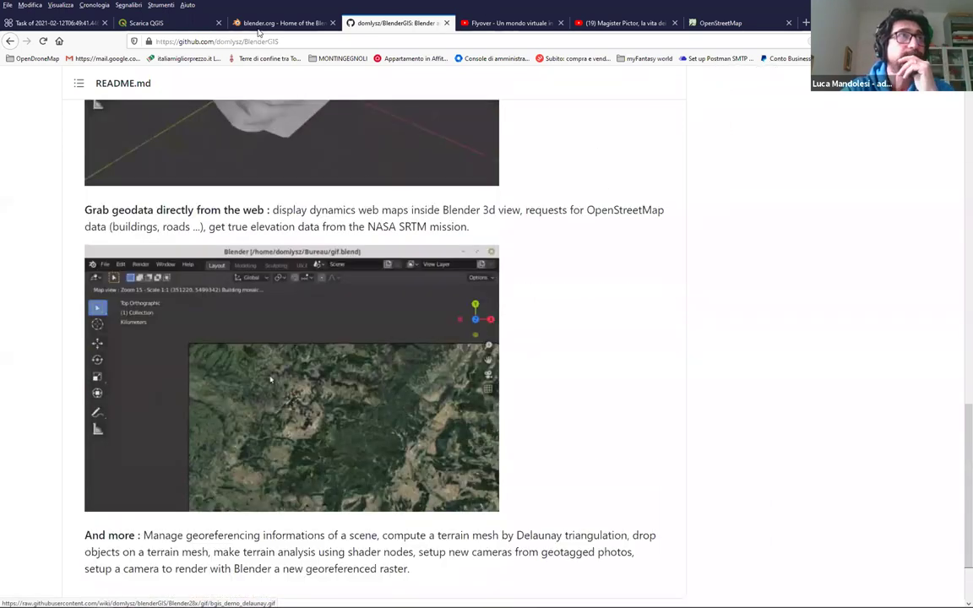
{"action": "scroll", "coordinate": [476, 28], "scroll_direction": "up", "scroll_amount": 15}
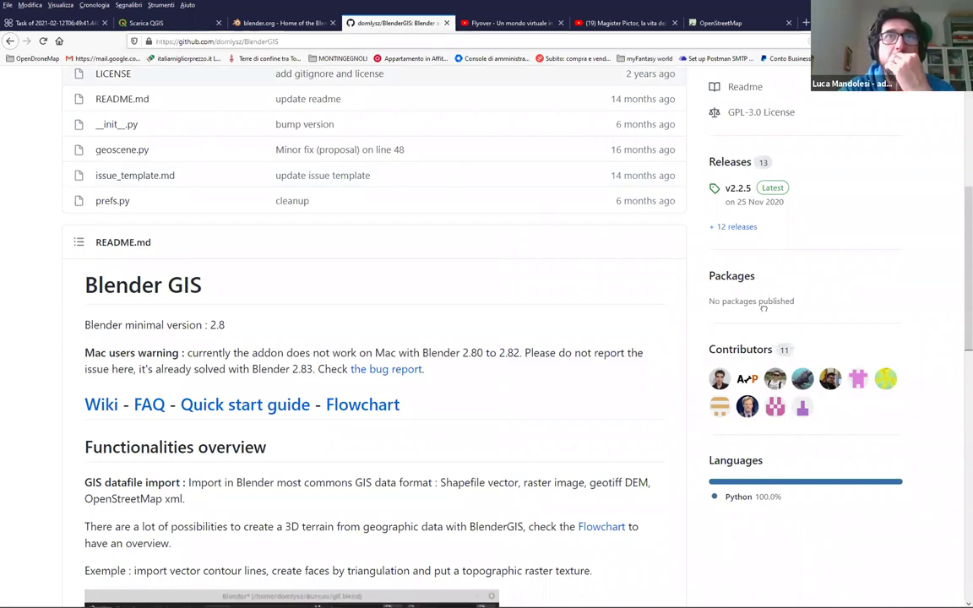
{"action": "key", "text": "ctrl+shift+Tab"}
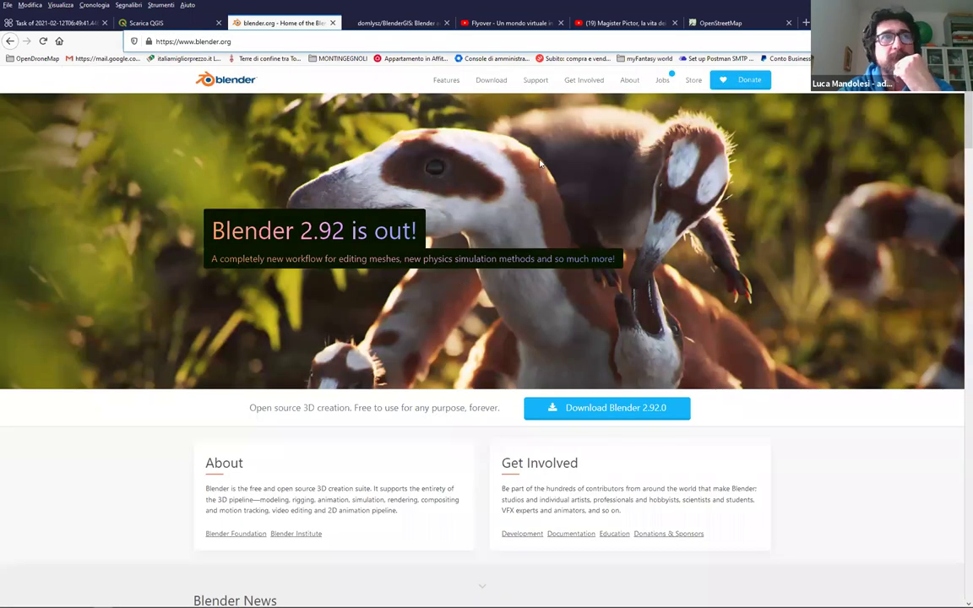
{"action": "key", "text": "ctrl+shift+Tab"}
{"action": "key", "text": "ctrl+shift+Tab"}
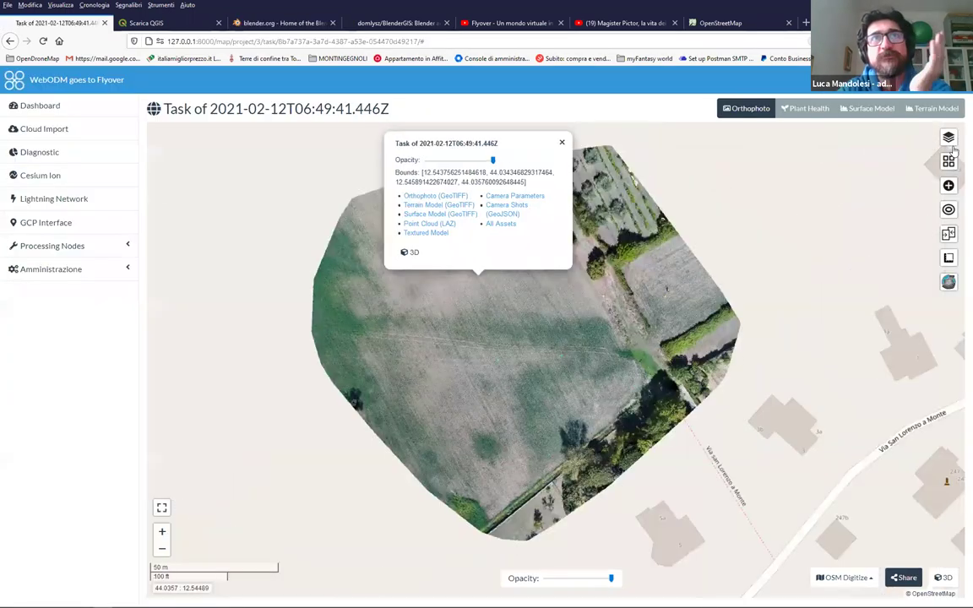
Configure contours with a 1-meter interval from the DTM layer in custom EPSG 3004 projection
{"action": "left_click", "coordinate": [953, 221]}
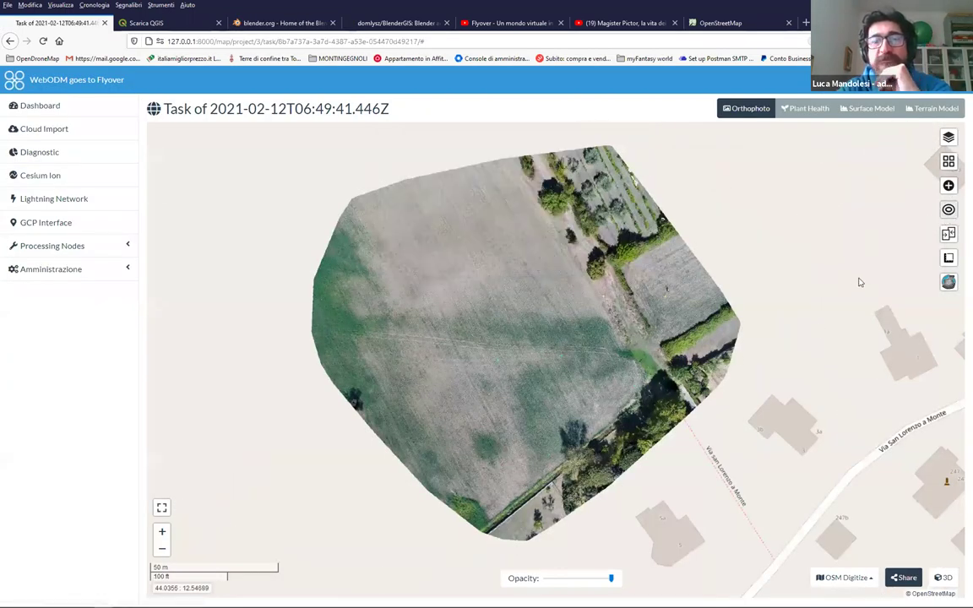
{"action": "left_click", "coordinate": [948, 209]}
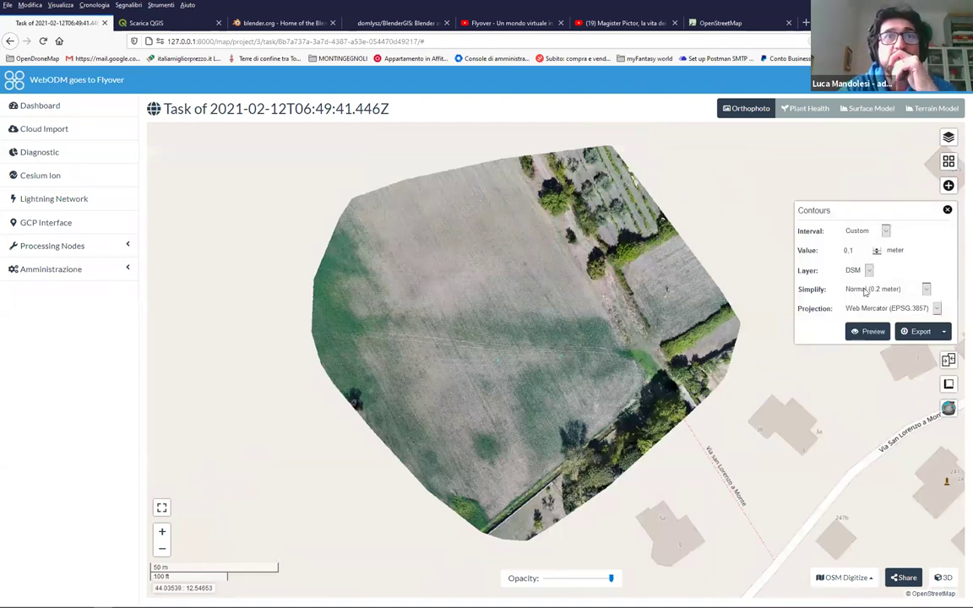
{"action": "left_click", "coordinate": [877, 248]}
{"action": "key", "text": "Tab"}
{"action": "key", "text": "Down"}
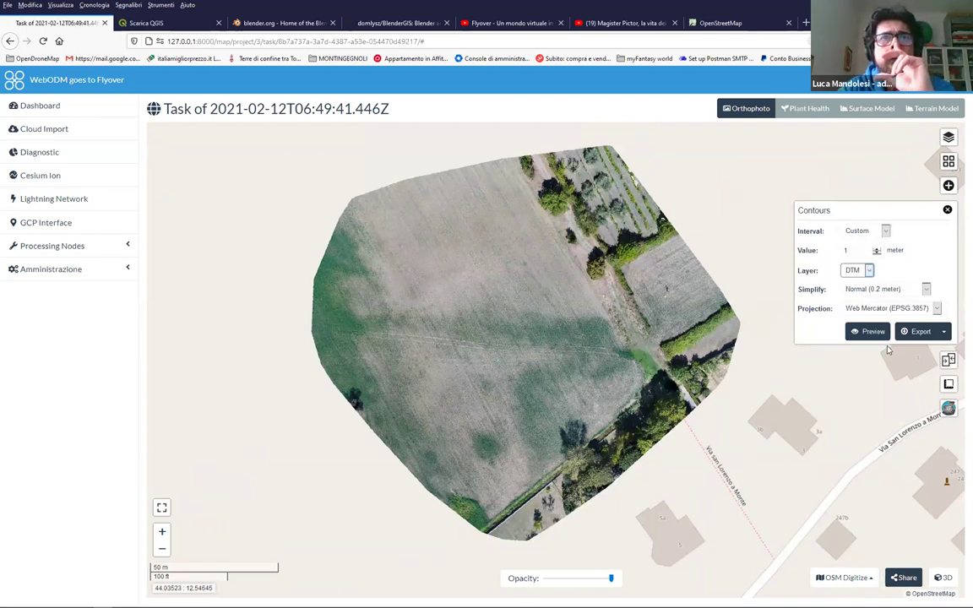
{"action": "key", "text": "Tab"}
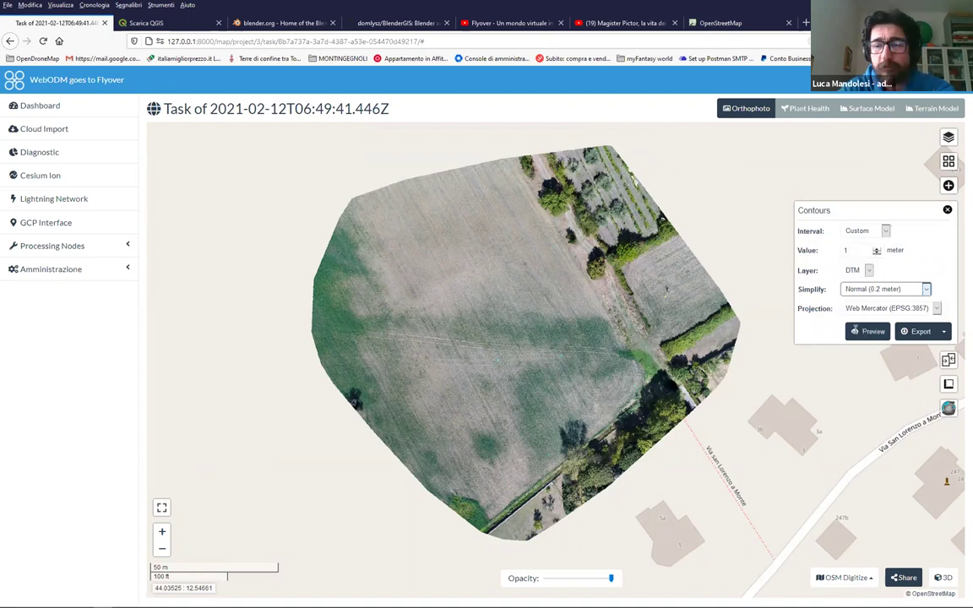
{"action": "key", "text": "Tab"}
{"action": "key", "text": "Down"}
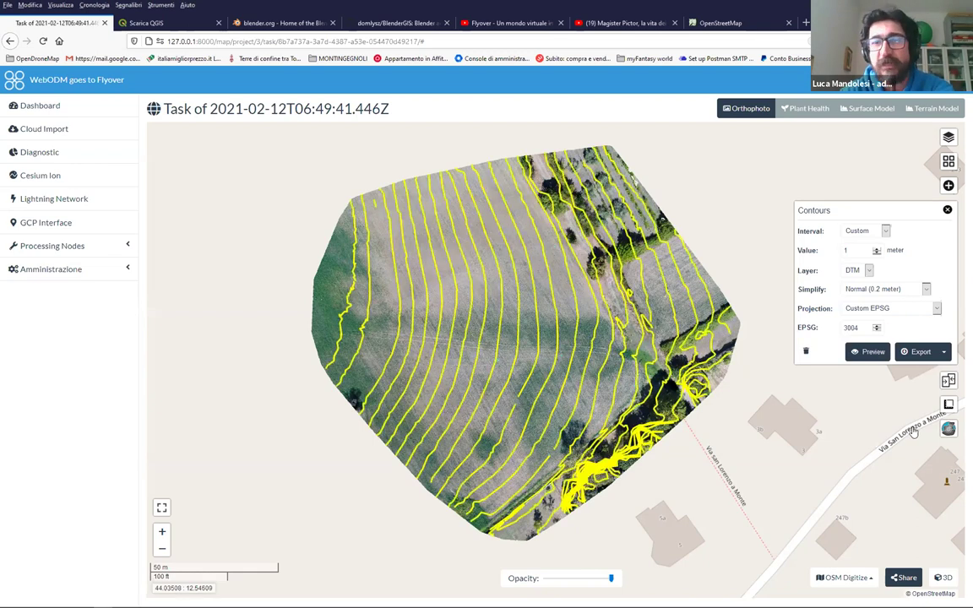
Export the 1-meter contour lines in GeoJSON (.JSON) format
{"action": "left_click", "coordinate": [943, 352]}
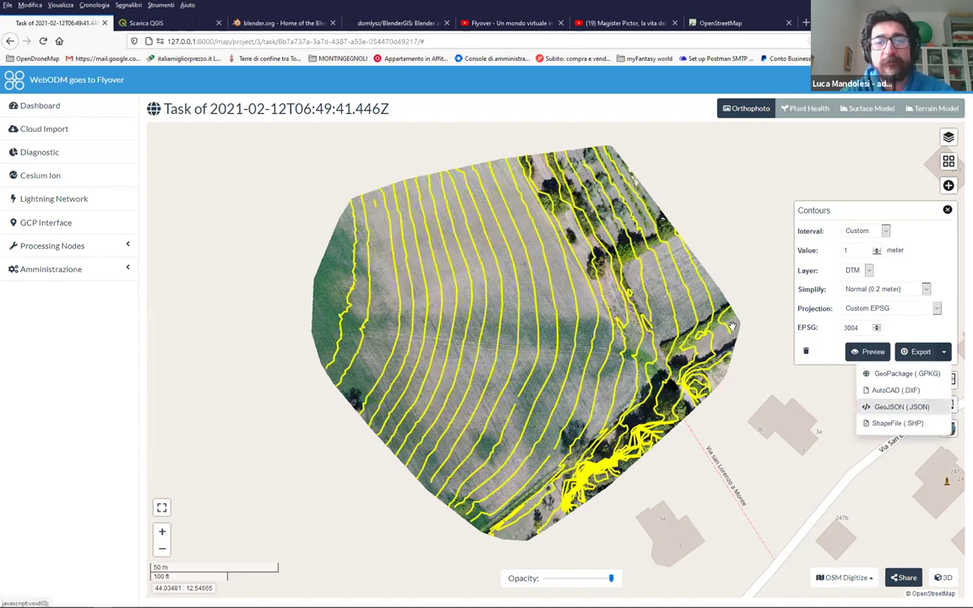
{"action": "left_click", "coordinate": [900, 406]}
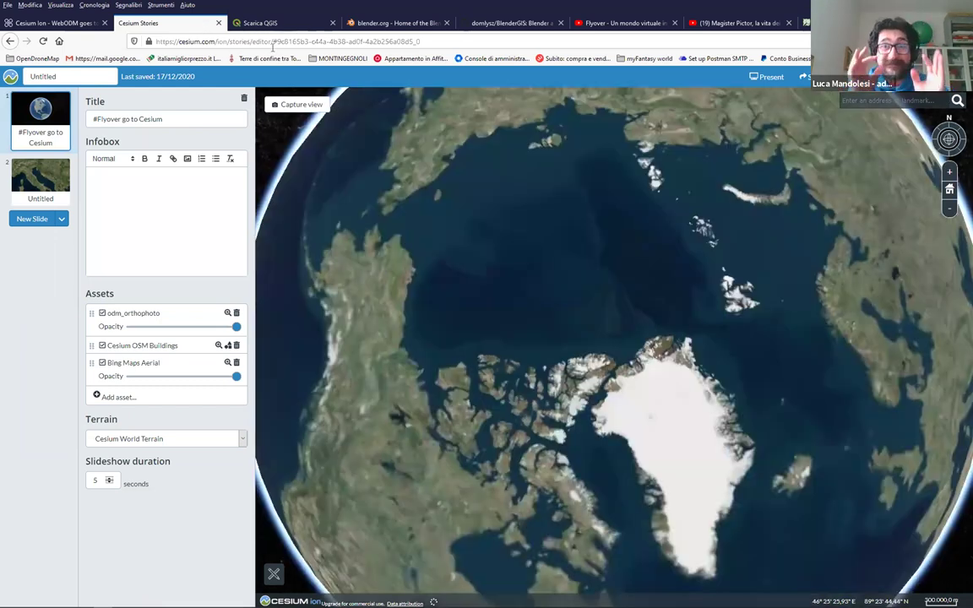
Close Cesium Stories, the Scarica QGIS page and all other tabs except WebODM's Cesium Ion page
{"action": "key", "text": "ctrl+w"}
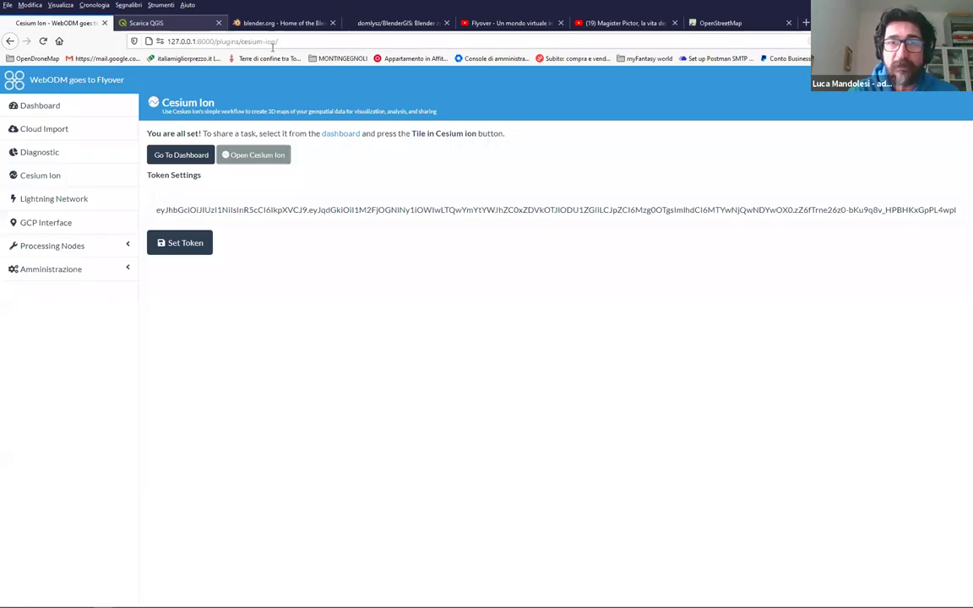
{"action": "key", "text": "ctrl+Tab"}
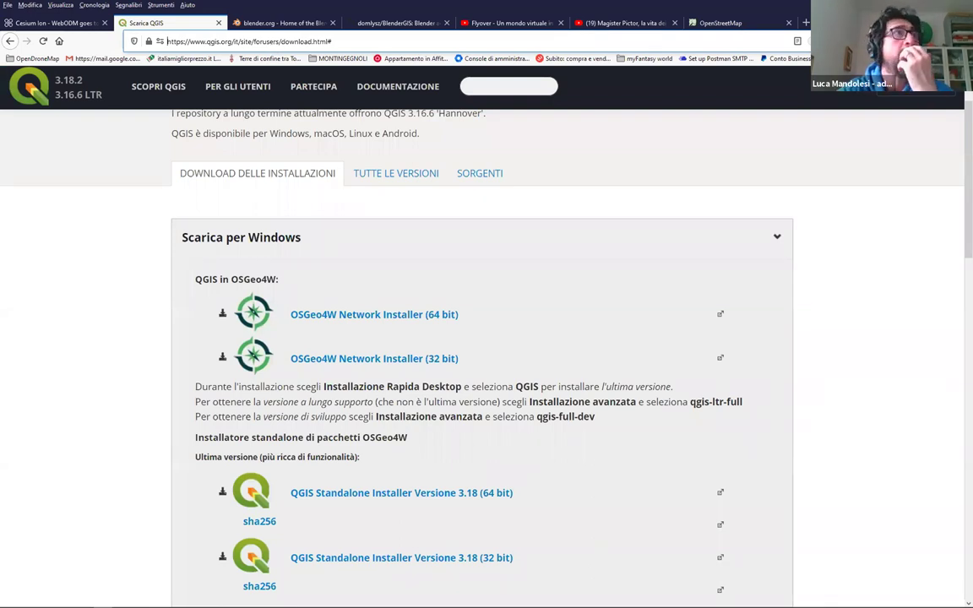
{"action": "left_click", "coordinate": [218, 23]}
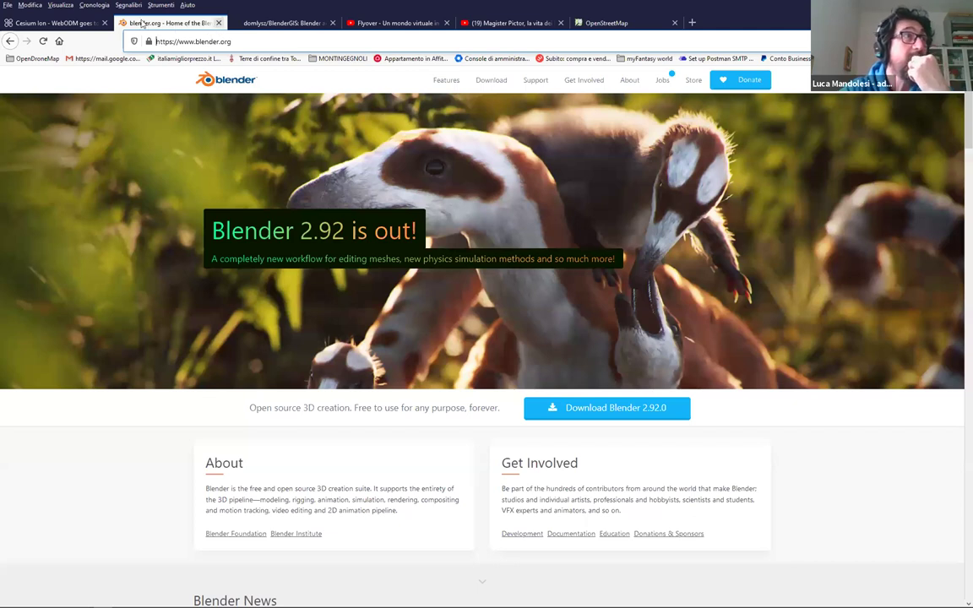
{"action": "right_click", "coordinate": [230, 21]}
{"action": "left_click", "coordinate": [261, 108]}
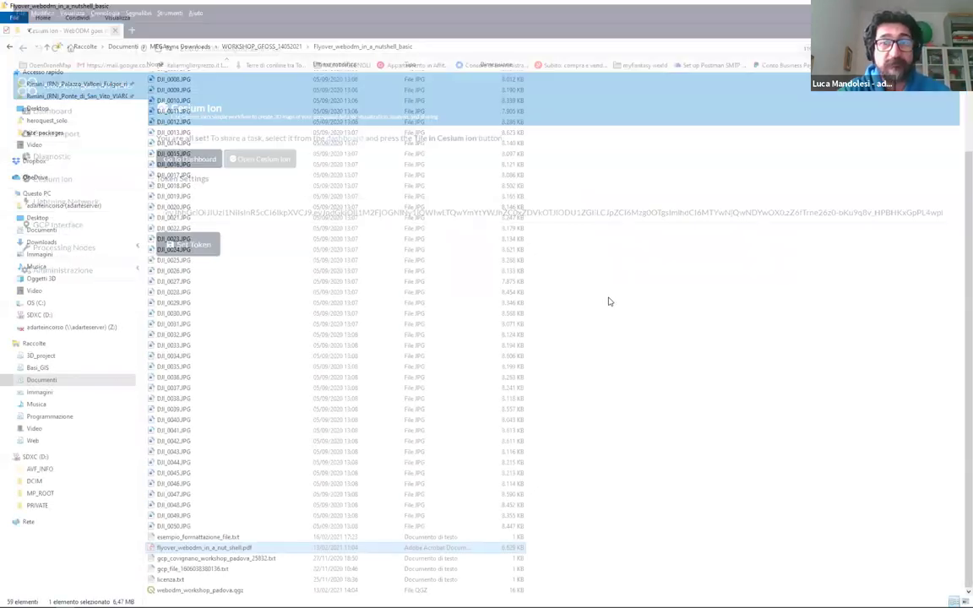
Go up to the WORKSHOP_GFOSS_14052021 folder, then switch to the Blender window
{"action": "key", "text": "alt+Up"}
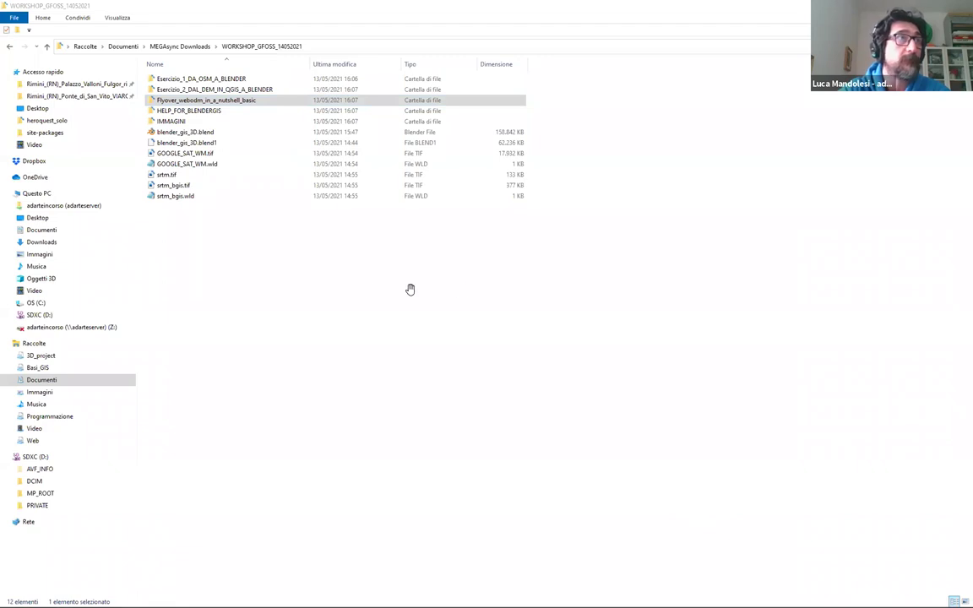
{"action": "key", "text": "alt+Tab"}
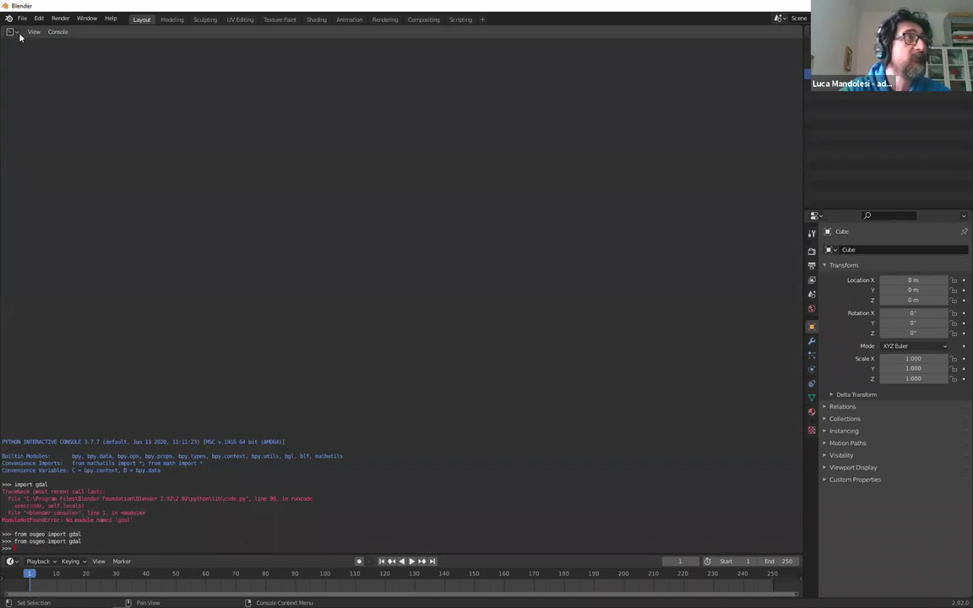
Change the Python Console area to a 3D Viewport and deselect the default cube
{"action": "left_click", "coordinate": [12, 32]}
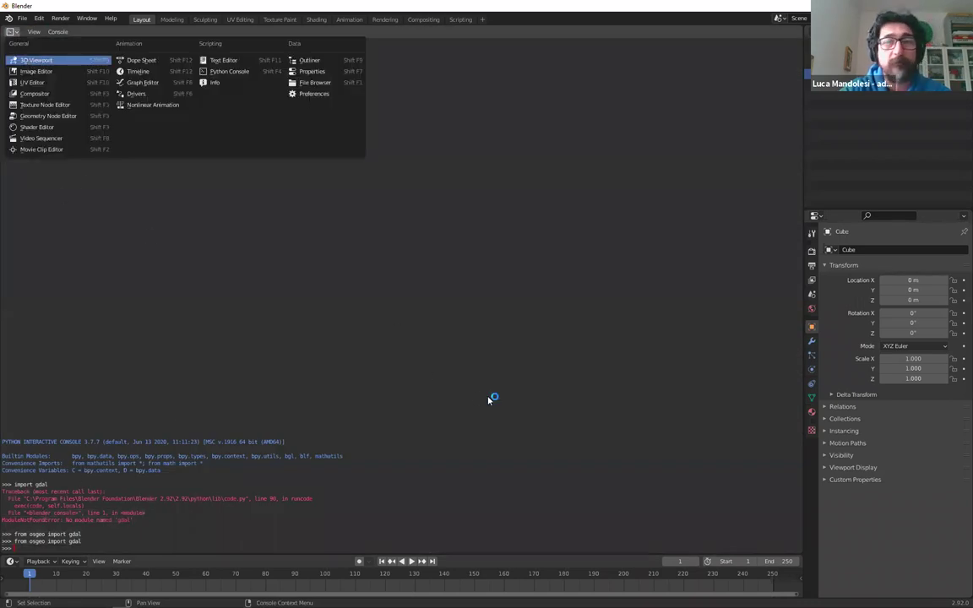
{"action": "key", "text": "Return"}
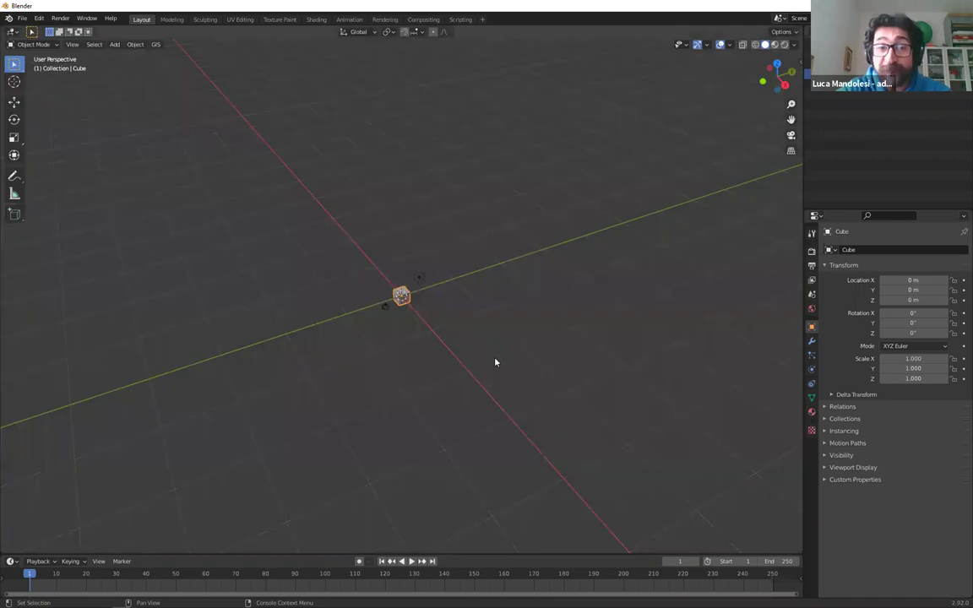
{"action": "left_click", "coordinate": [525, 363]}
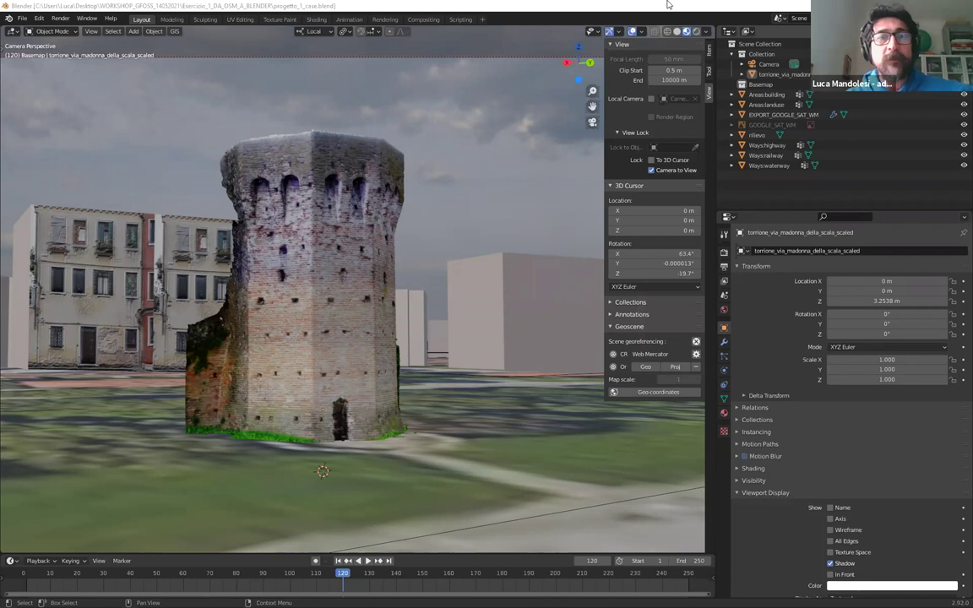
Orbit the scene selecting the tower, OSM buildings and EXPORT_GOOGLE_SAT_WM, then switch to QGIS
{"action": "scroll", "coordinate": [369, 278], "scroll_direction": "down", "scroll_amount": 5}
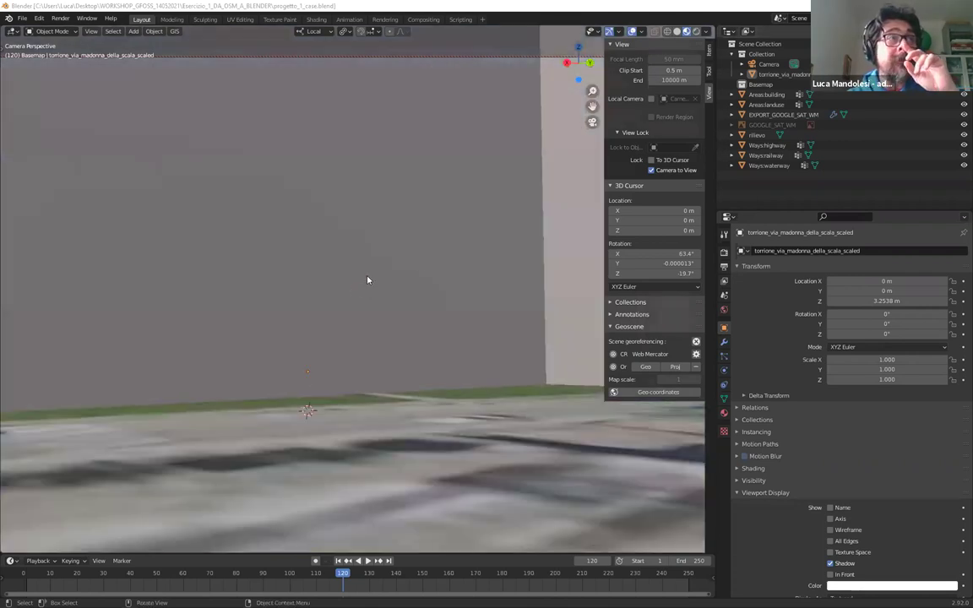
{"action": "middle_click_drag", "start_coordinate": [414, 279], "coordinate": [357, 184]}
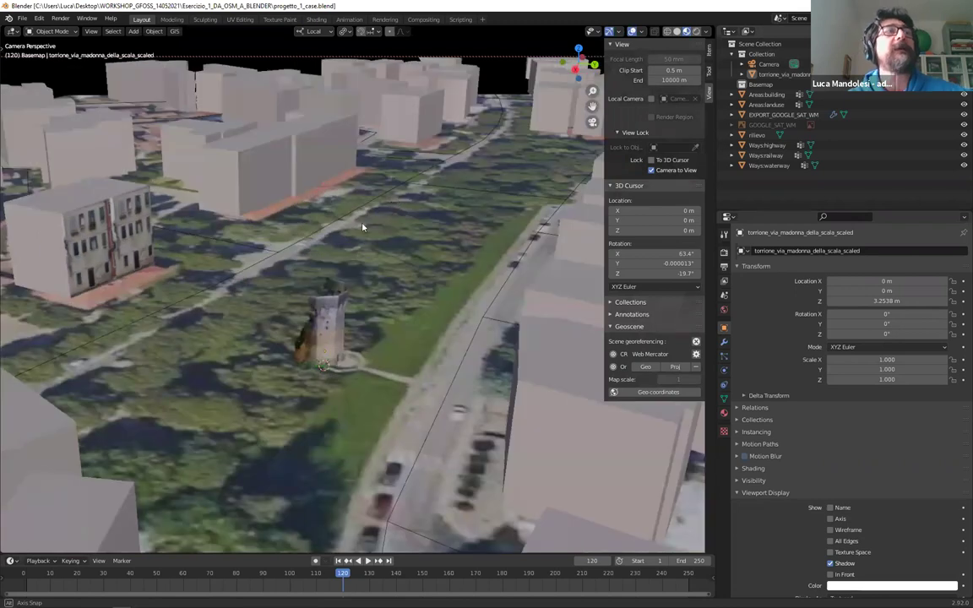
{"action": "scroll", "coordinate": [348, 323], "scroll_direction": "up", "scroll_amount": 4}
{"action": "left_click", "coordinate": [348, 324]}
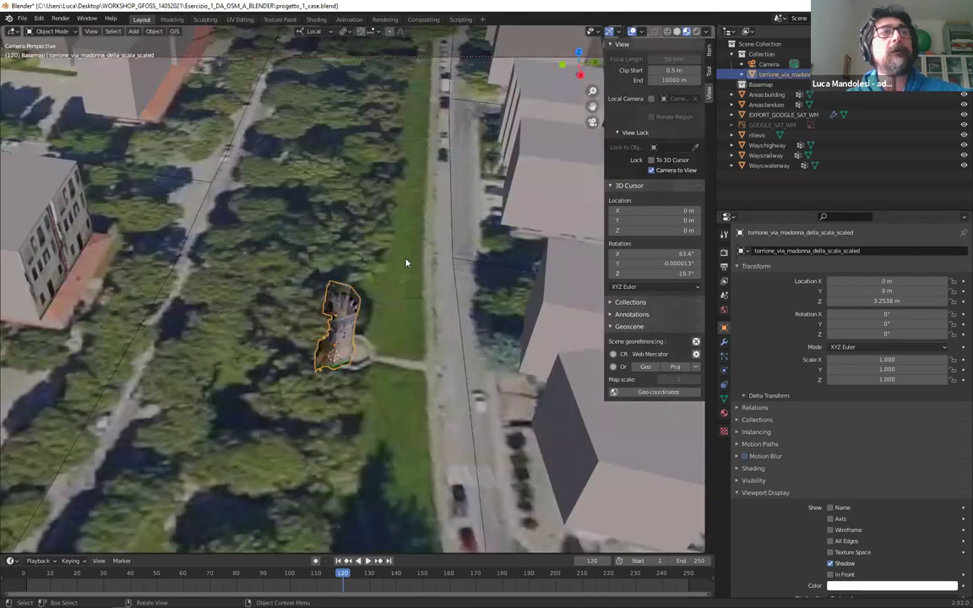
{"action": "scroll", "coordinate": [405, 263], "scroll_direction": "down", "scroll_amount": 6}
{"action": "left_click", "coordinate": [393, 213]}
{"action": "middle_click_drag", "start_coordinate": [392, 213], "coordinate": [131, 204]}
{"action": "left_click", "coordinate": [253, 250]}
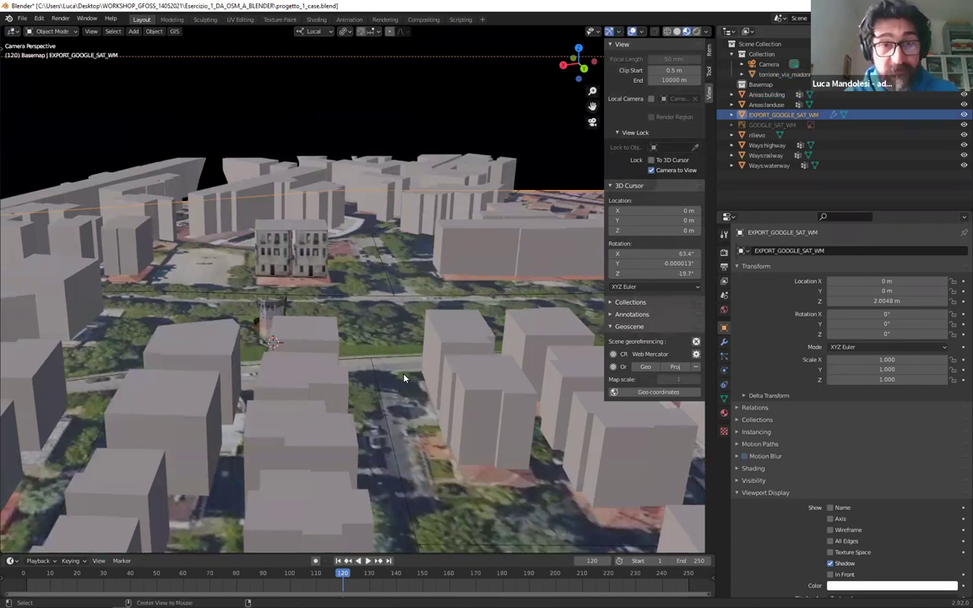
{"action": "key", "text": "alt+Tab"}
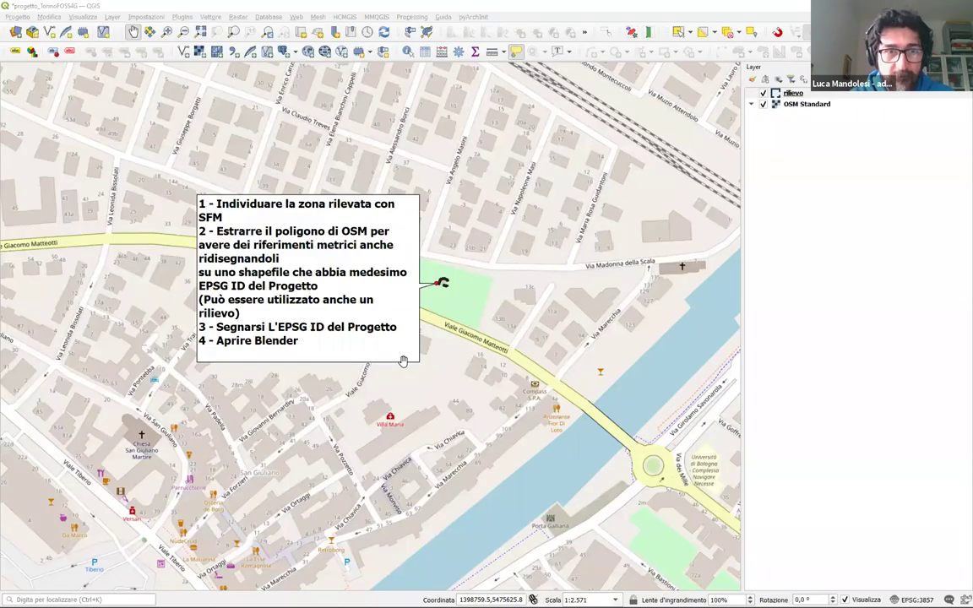
Open the Esercizio_1_DA_OSM_A_BLENDER folder and highlight the QGIS project and rilievo shapefile files
{"action": "key", "text": "alt+Tab"}
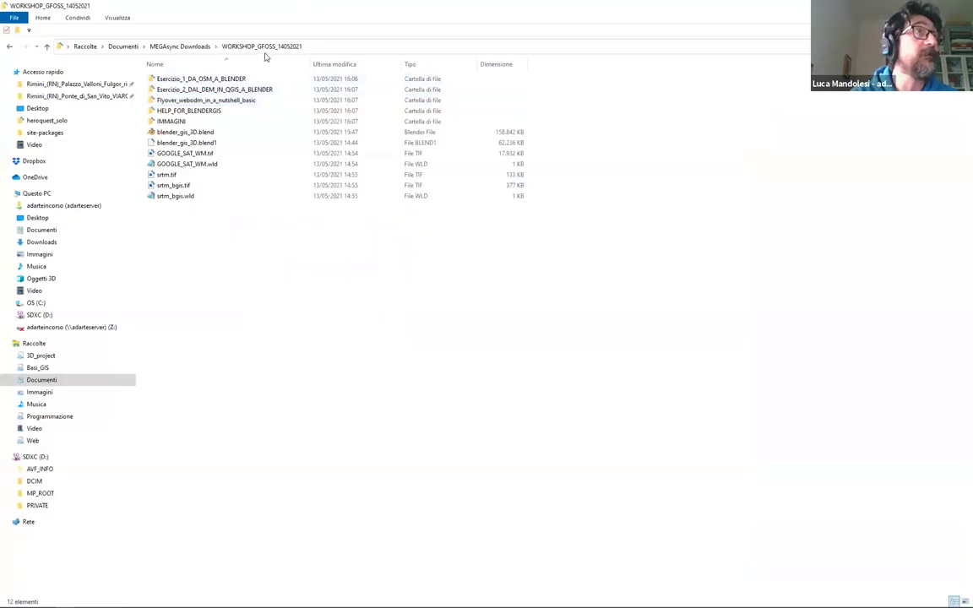
{"action": "left_click", "coordinate": [239, 81]}
{"action": "double_click", "coordinate": [239, 81]}
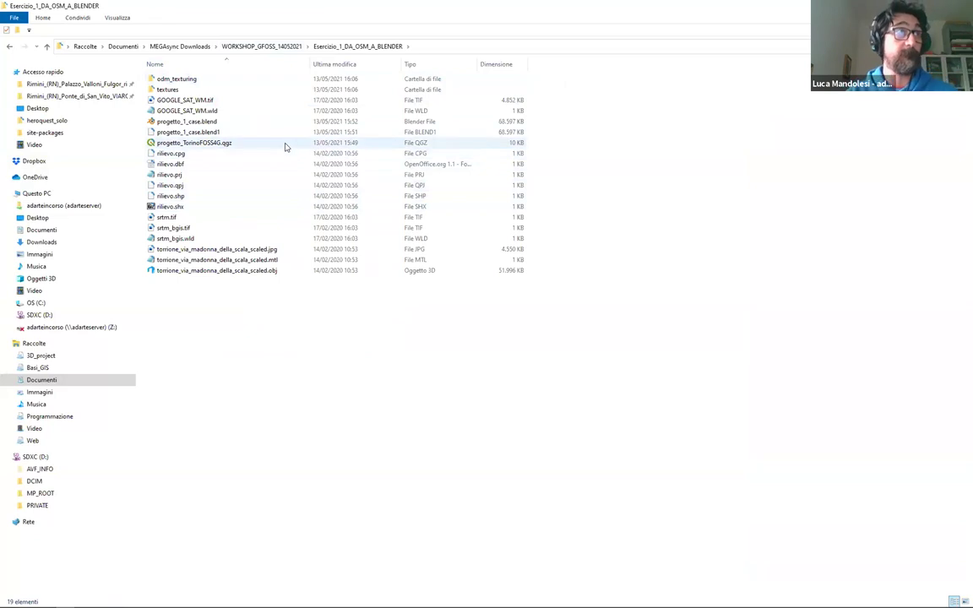
{"action": "left_click", "coordinate": [286, 147]}
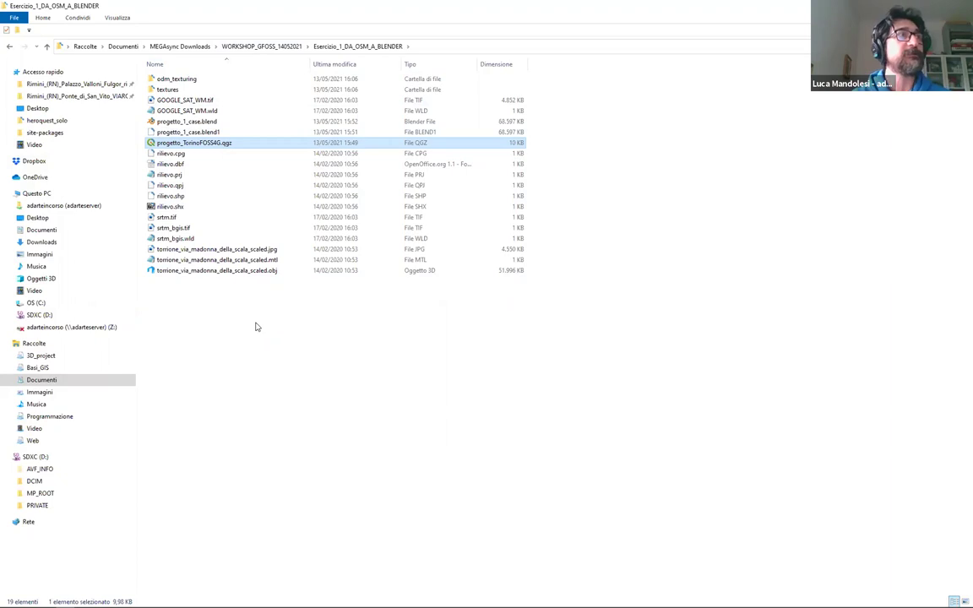
{"action": "left_click_drag", "start_coordinate": [213, 201], "coordinate": [151, 150]}
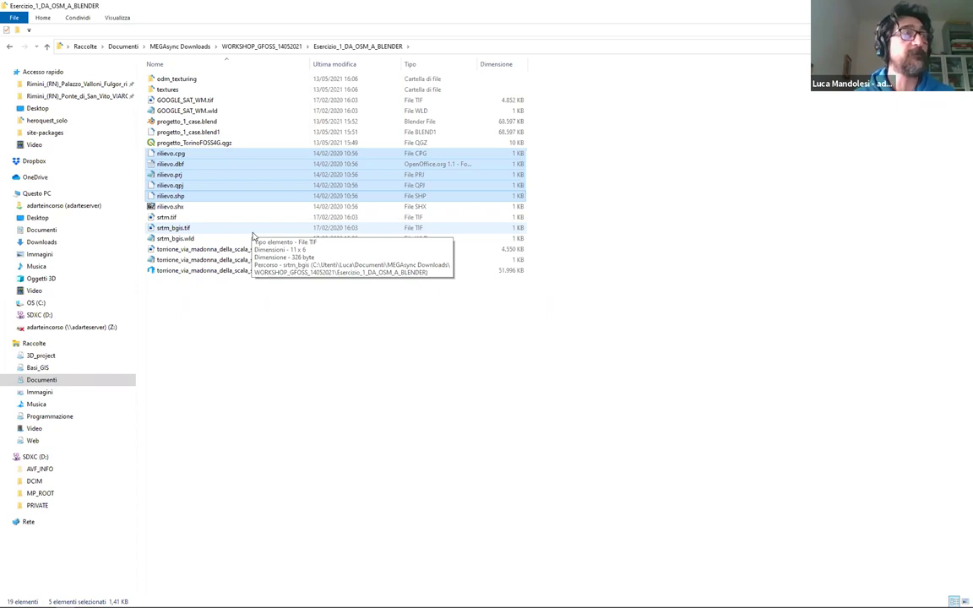
{"action": "left_click", "coordinate": [261, 397]}
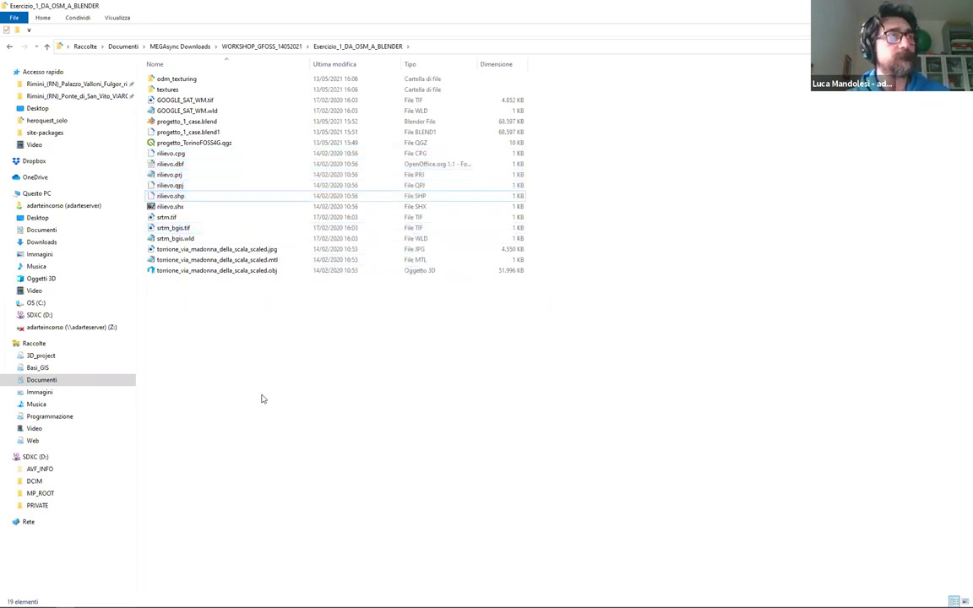
Browse the textured model files in odm_texturing, then return to the workshop folder
{"action": "double_click", "coordinate": [225, 80]}
{"action": "left_click_drag", "start_coordinate": [331, 301], "coordinate": [189, 82]}
{"action": "left_click", "coordinate": [262, 254]}
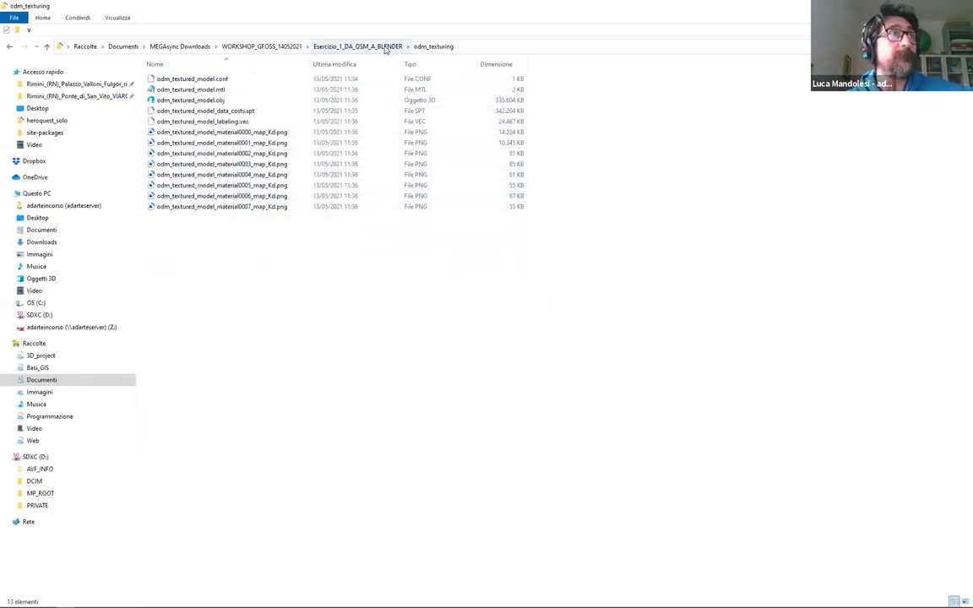
{"action": "left_click", "coordinate": [385, 48]}
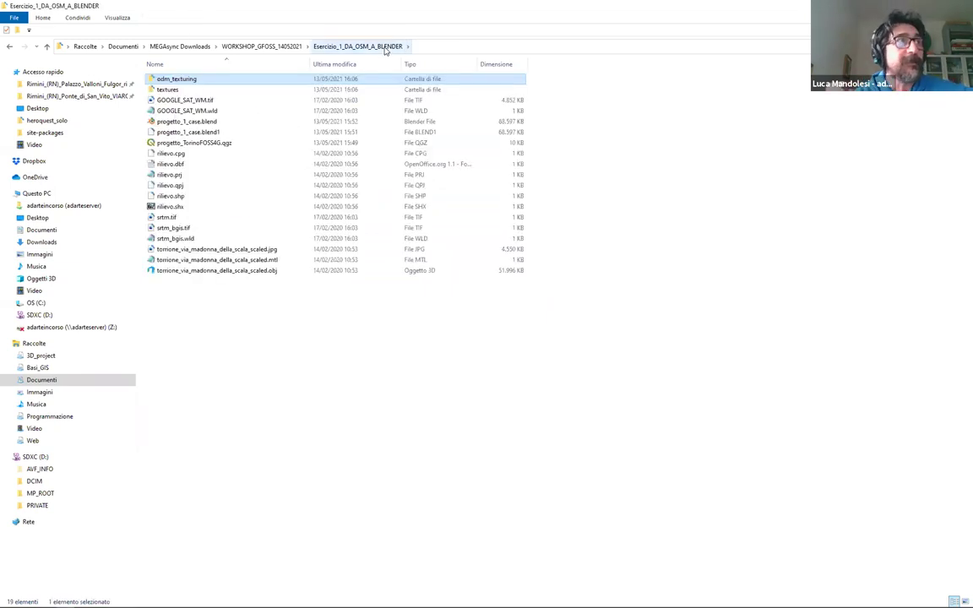
{"action": "left_click", "coordinate": [380, 348]}
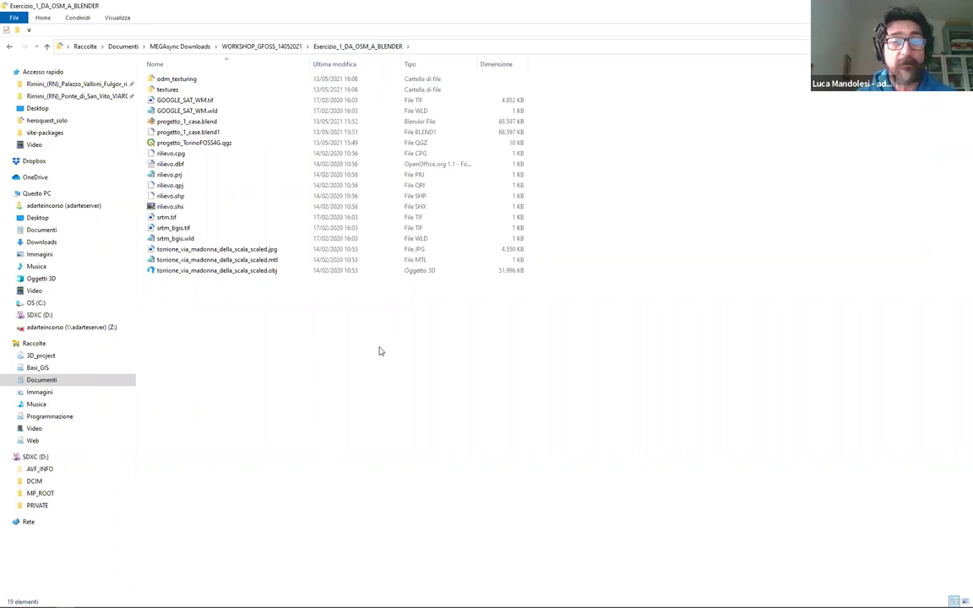
Highlight the three torrione model files and revisit the odm_texturing folder
{"action": "left_click_drag", "start_coordinate": [349, 355], "coordinate": [317, 255]}
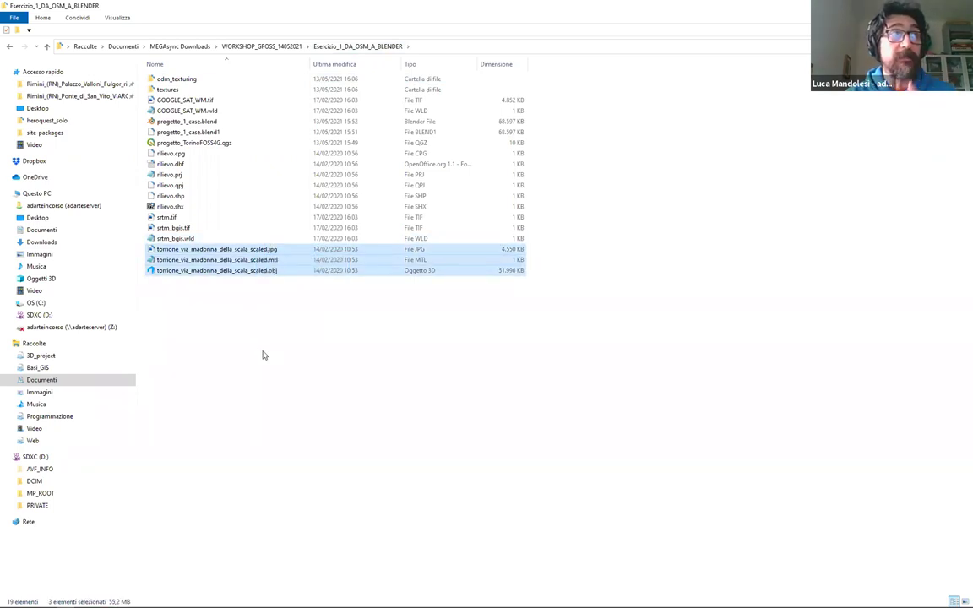
{"action": "left_click", "coordinate": [262, 355]}
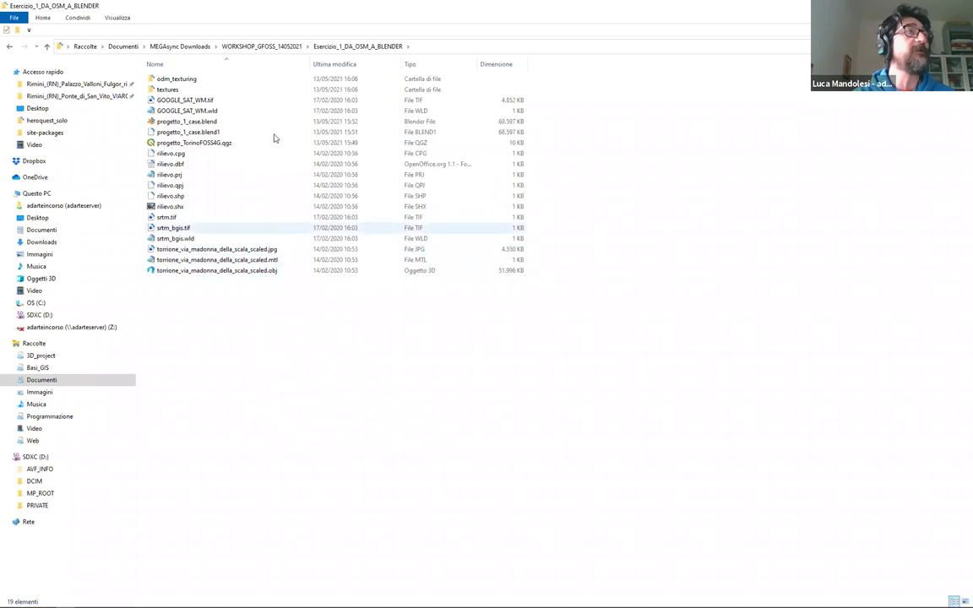
{"action": "double_click", "coordinate": [246, 80]}
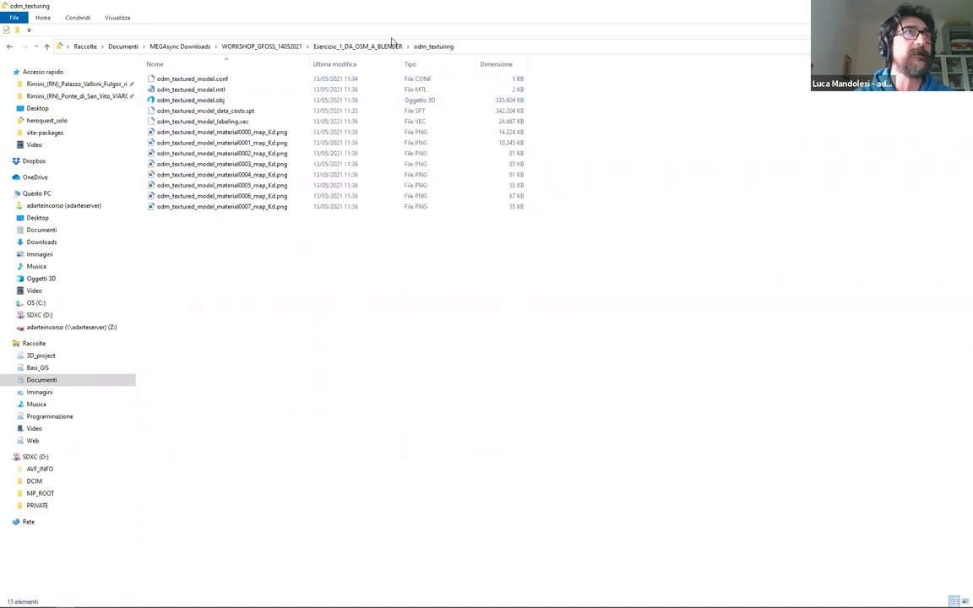
{"action": "left_click", "coordinate": [392, 44]}
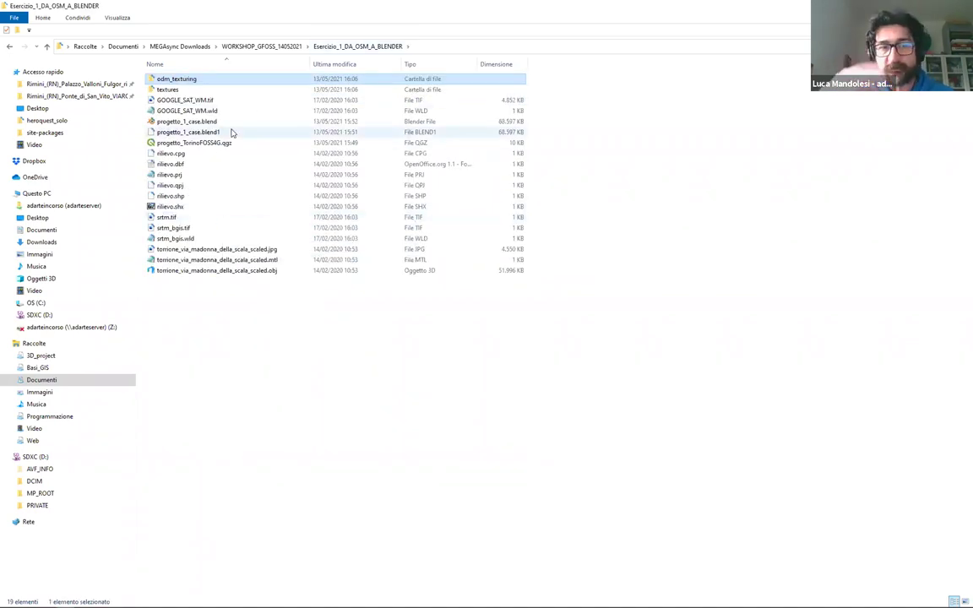
{"action": "left_click", "coordinate": [277, 359]}
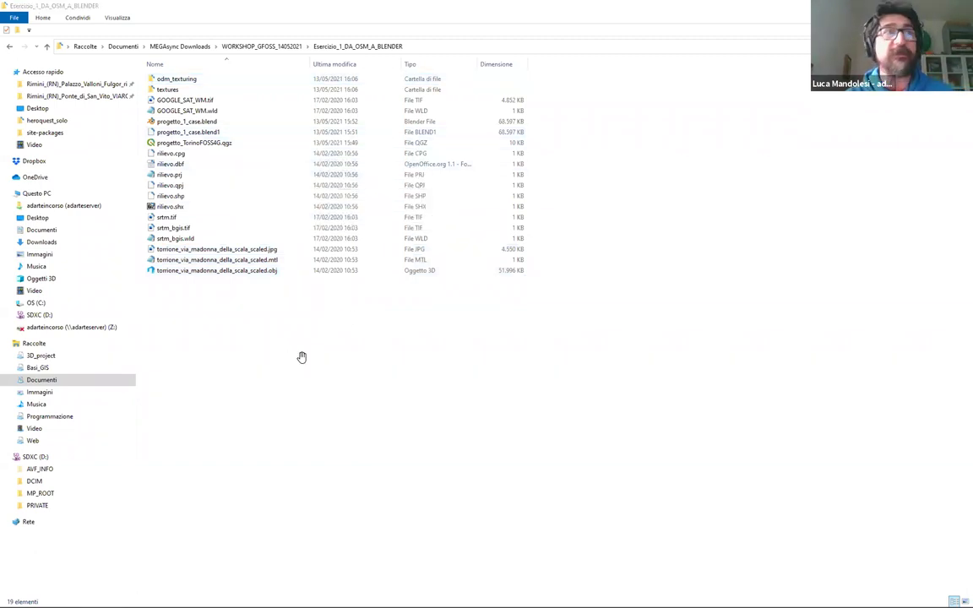
{"action": "key", "text": "alt+Tab"}
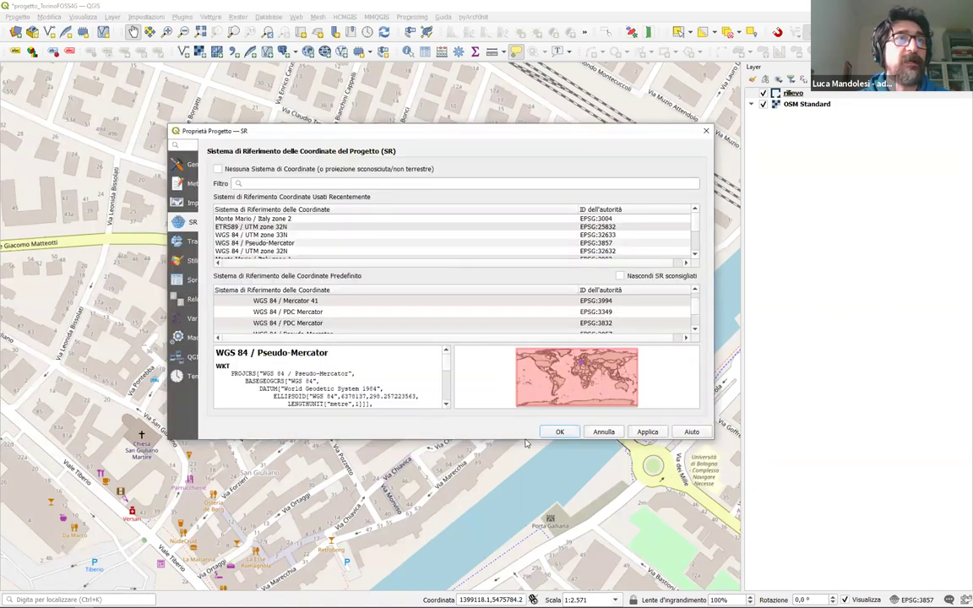
Enlarge the Project Properties window to check the EPSG:3857 Pseudo-Mercator CRS
{"action": "left_click_drag", "start_coordinate": [523, 440], "coordinate": [523, 558]}
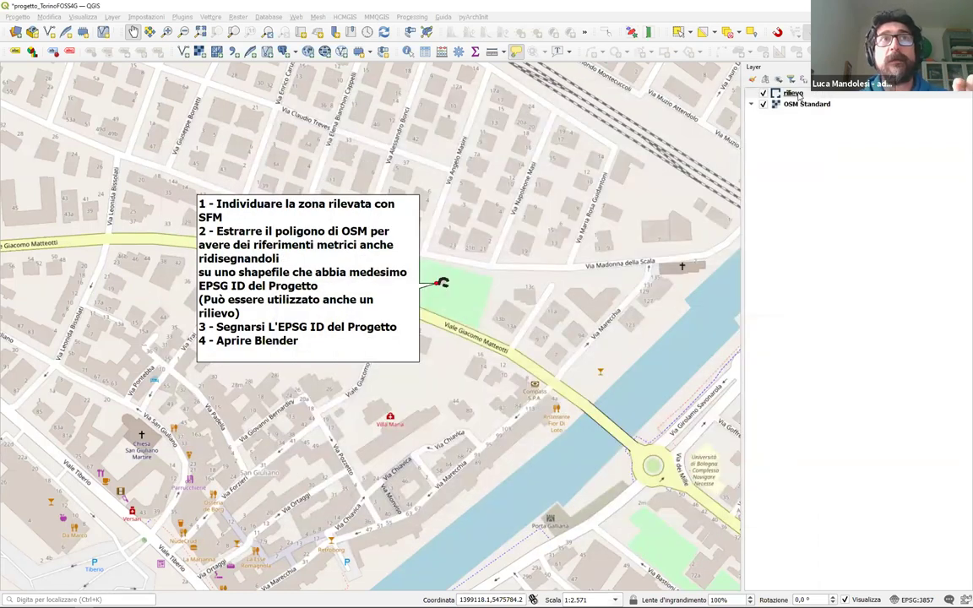
Select the rilievo layer, then zoom and pan to centre the survey polygon near Via Madonna della Scala
{"action": "left_click", "coordinate": [802, 94]}
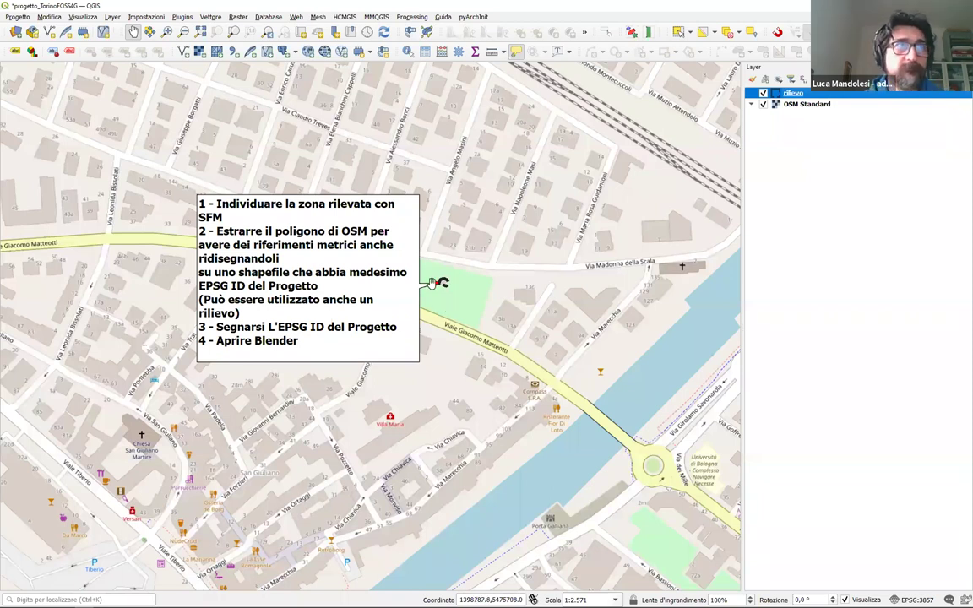
{"action": "scroll", "coordinate": [448, 306], "scroll_direction": "up", "scroll_amount": 1}
{"action": "scroll", "coordinate": [524, 317], "scroll_direction": "up", "scroll_amount": 1}
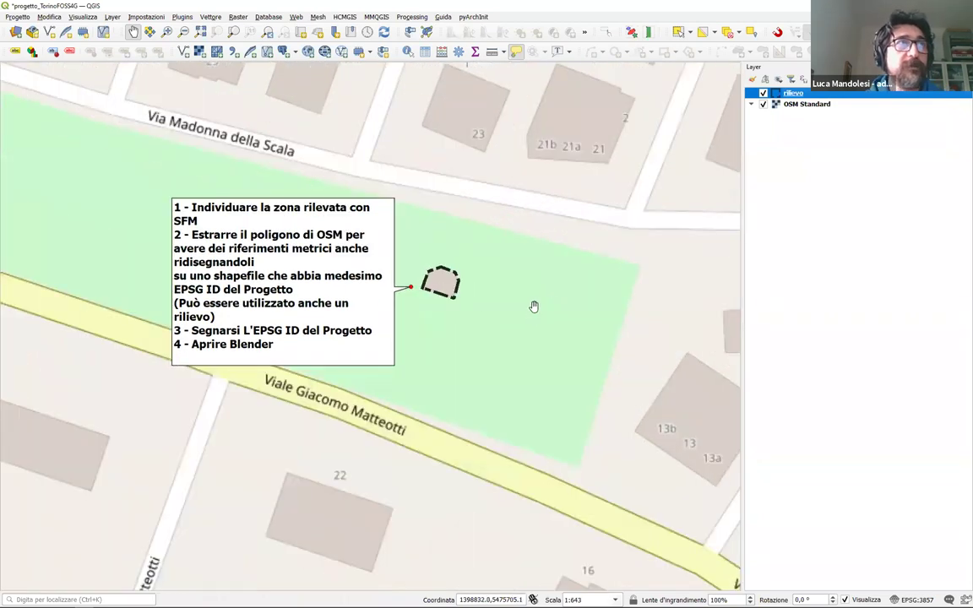
{"action": "left_click_drag", "start_coordinate": [487, 267], "coordinate": [468, 286]}
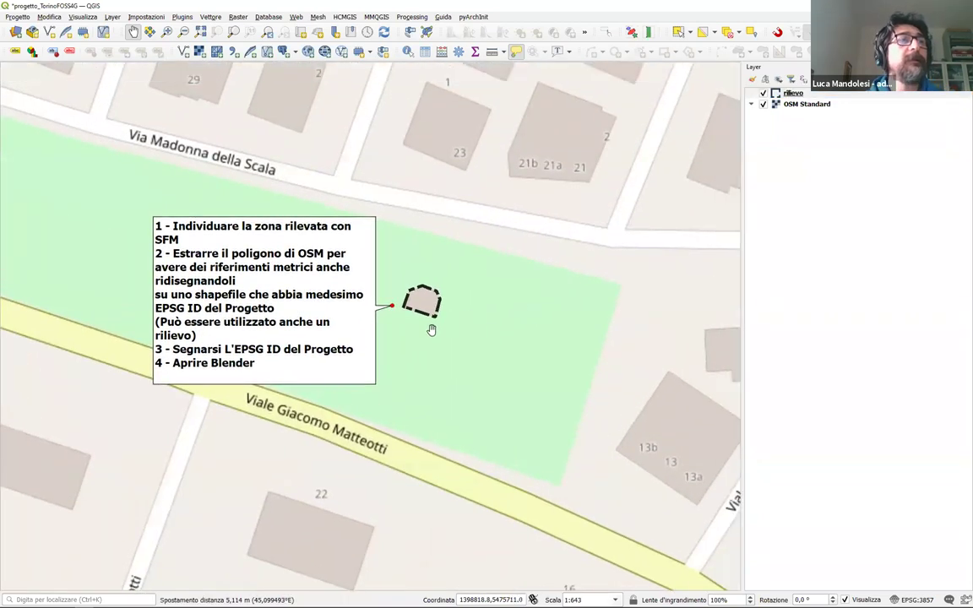
{"action": "left_click", "coordinate": [804, 104]}
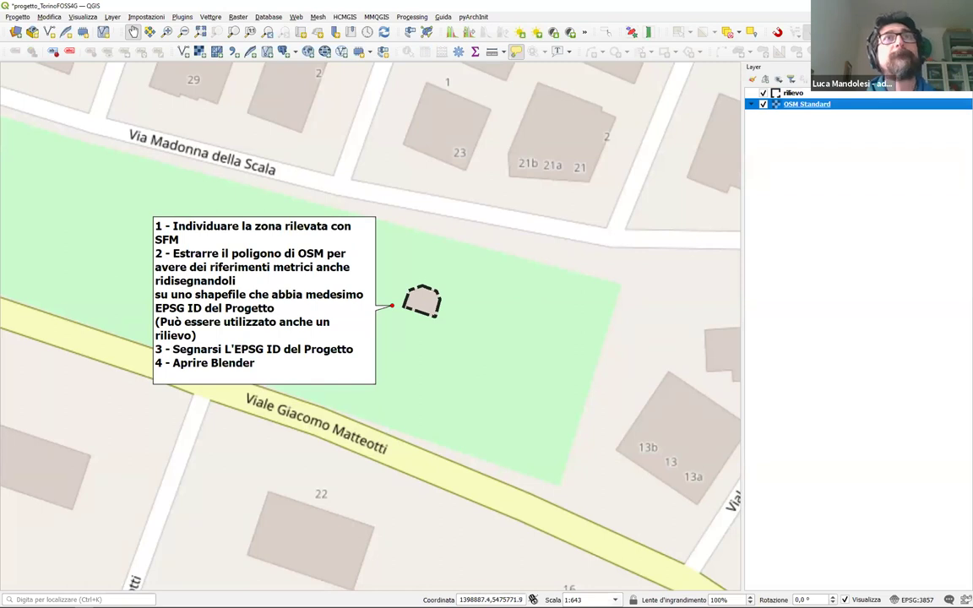
{"action": "left_click", "coordinate": [686, 34]}
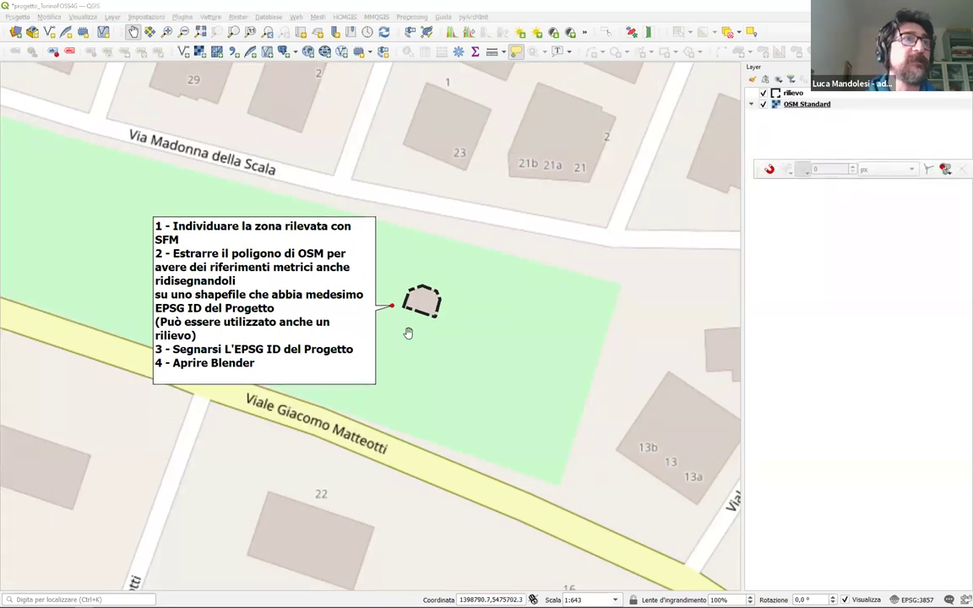
{"action": "scroll", "coordinate": [397, 279], "scroll_direction": "up", "scroll_amount": 1}
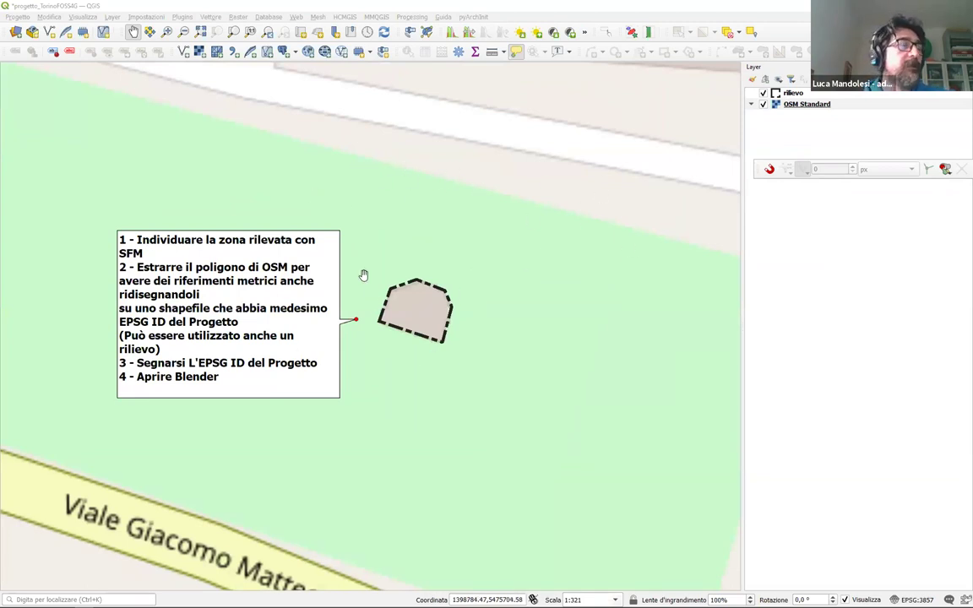
{"action": "left_click_drag", "start_coordinate": [432, 174], "coordinate": [406, 194]}
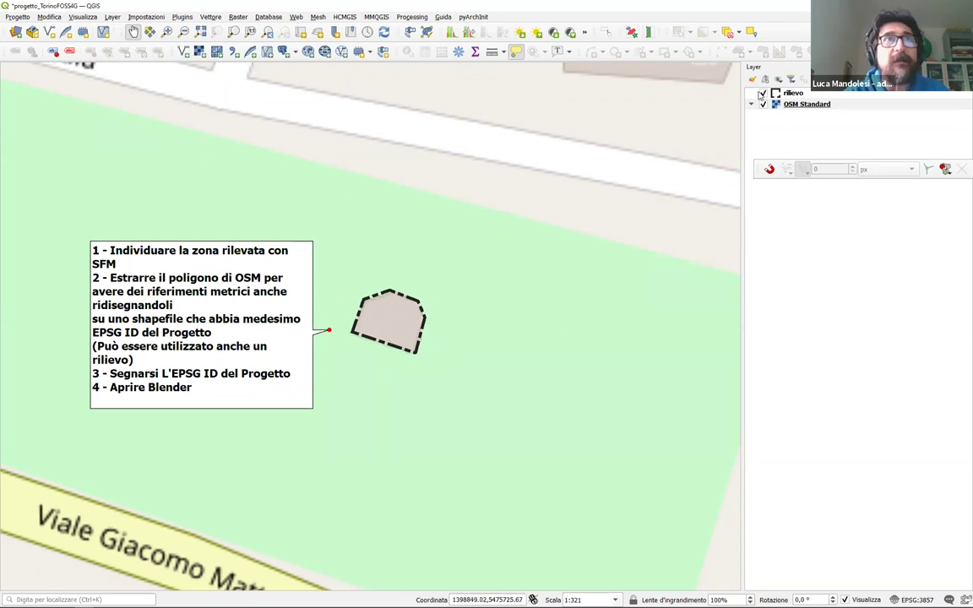
Toggle the rilievo polygon off and on, then zoom to 1:161 and centre it
{"action": "left_click", "coordinate": [763, 93]}
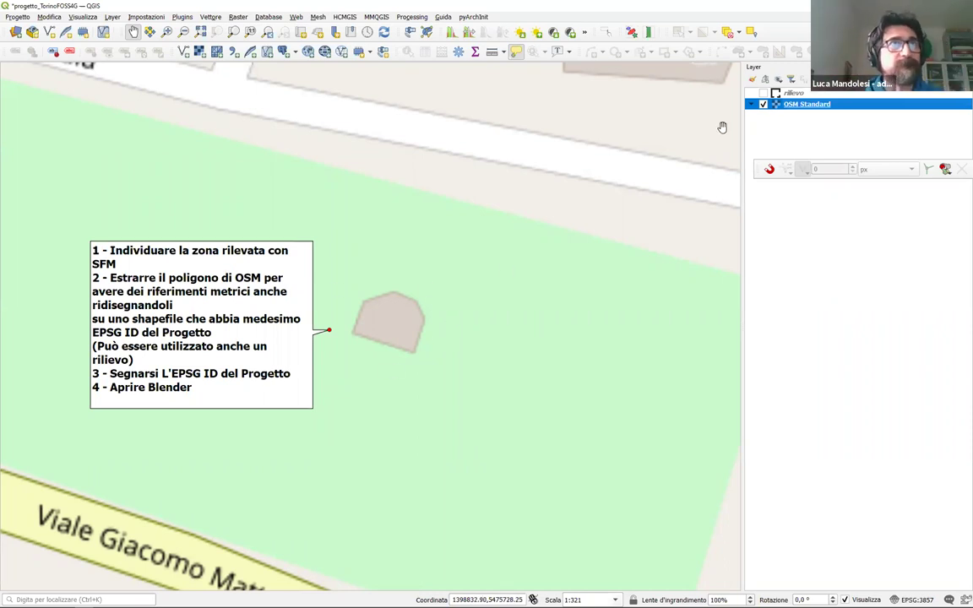
{"action": "left_click", "coordinate": [763, 93]}
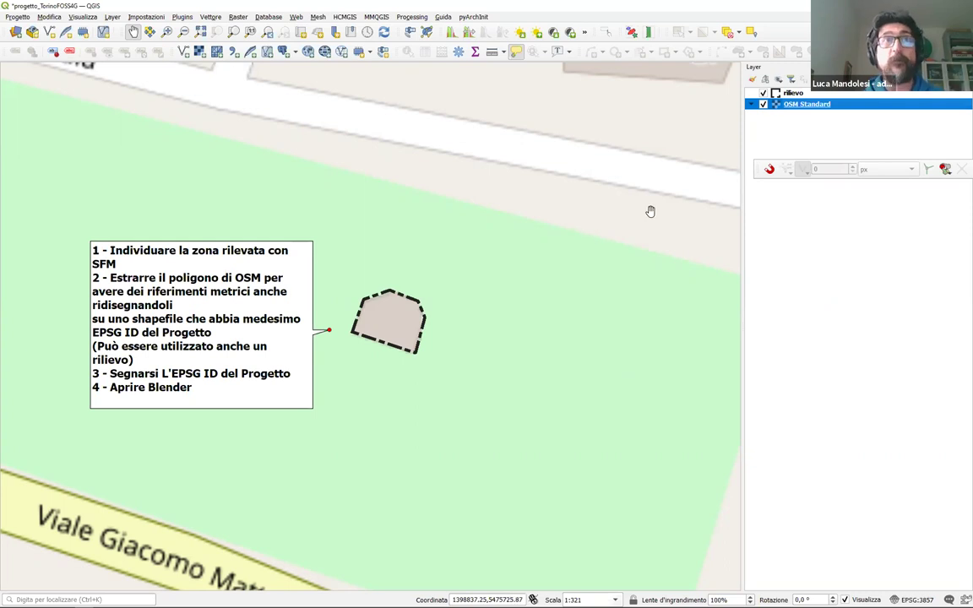
{"action": "left_click", "coordinate": [791, 93]}
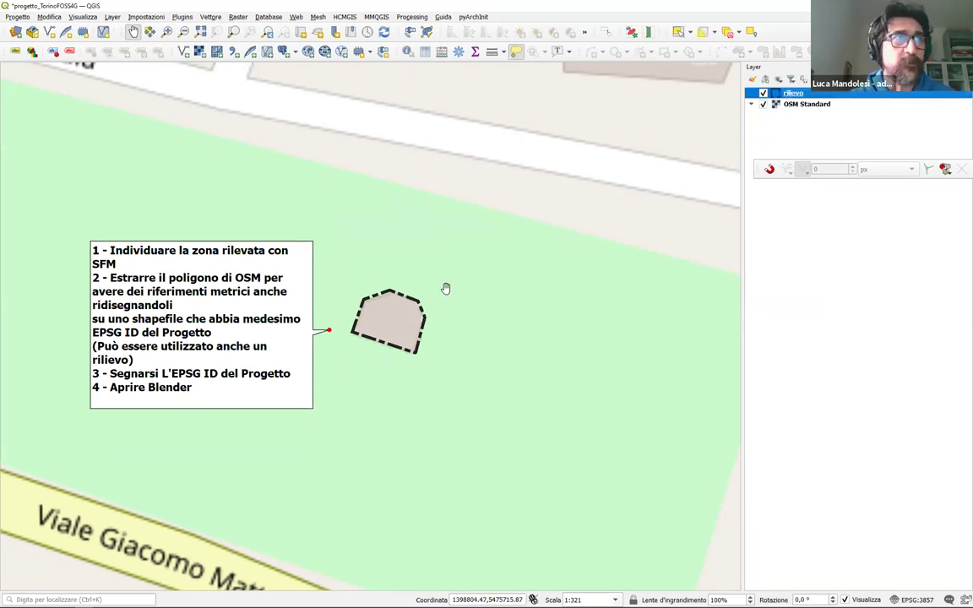
{"action": "scroll", "coordinate": [386, 297], "scroll_direction": "up", "scroll_amount": 1}
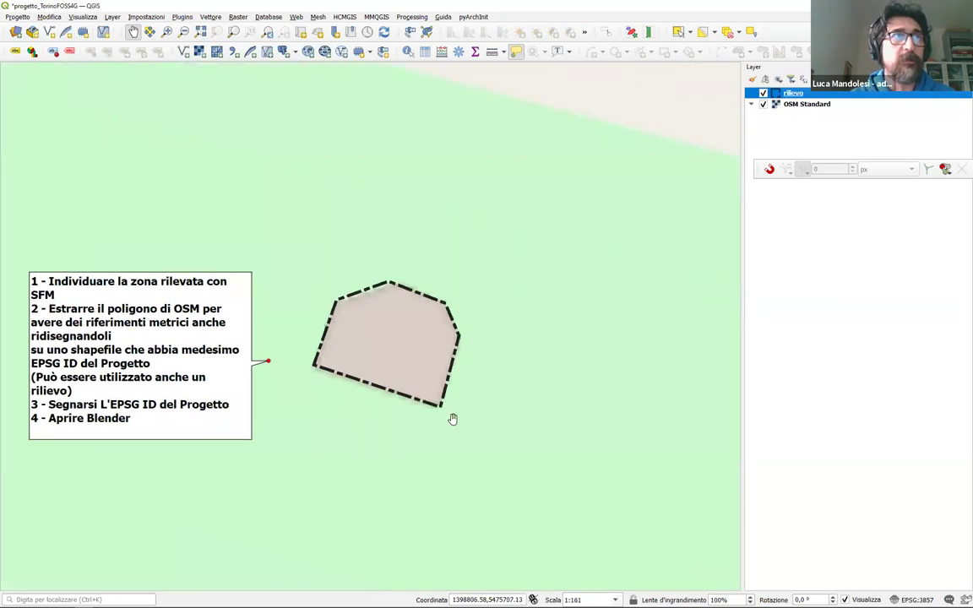
{"action": "left_click_drag", "start_coordinate": [430, 379], "coordinate": [443, 330]}
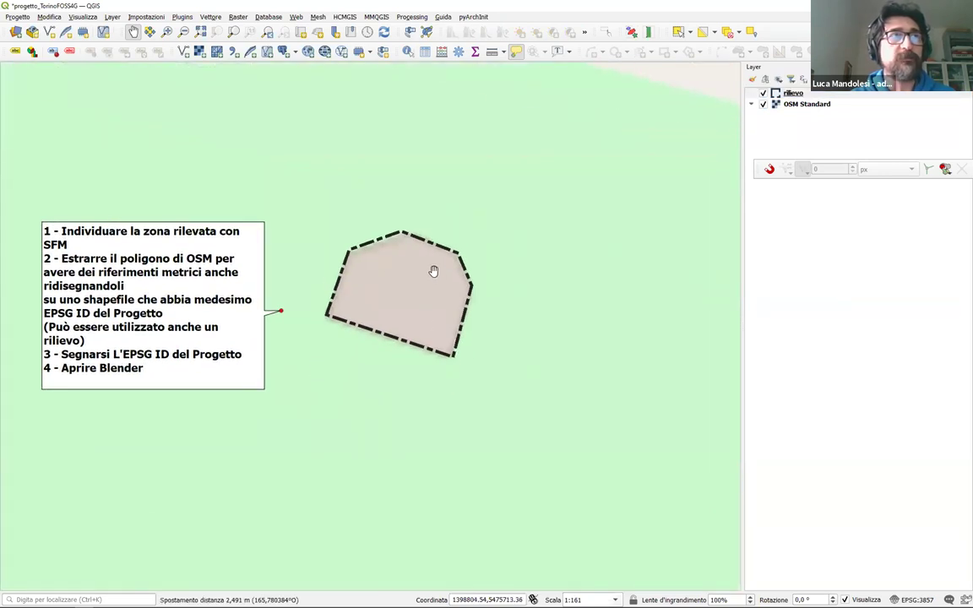
{"action": "left_click", "coordinate": [797, 93]}
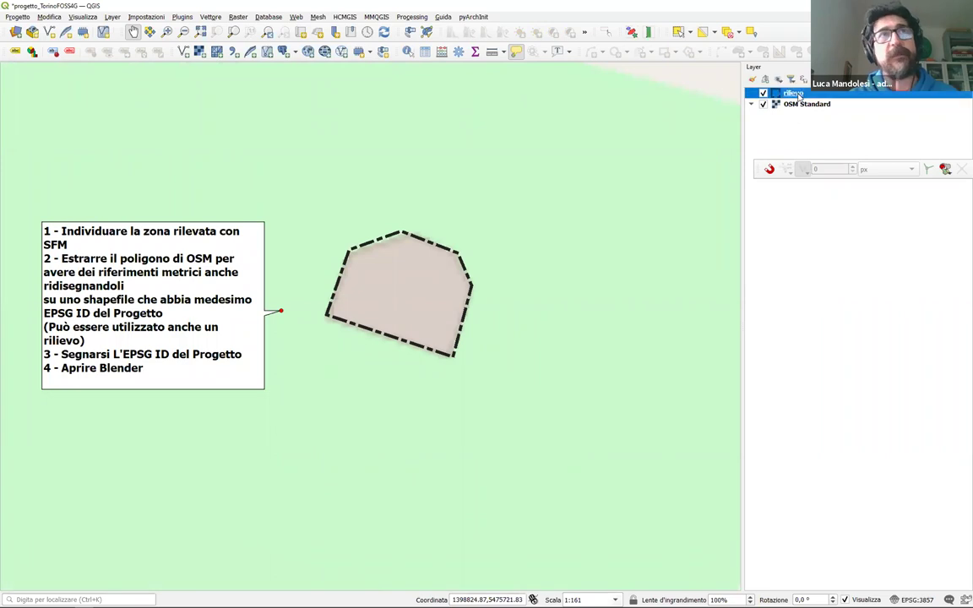
Create the temporary Poligono layer lamiatorre in EPSG:3857 with a text field id
{"action": "left_click", "coordinate": [113, 17]}
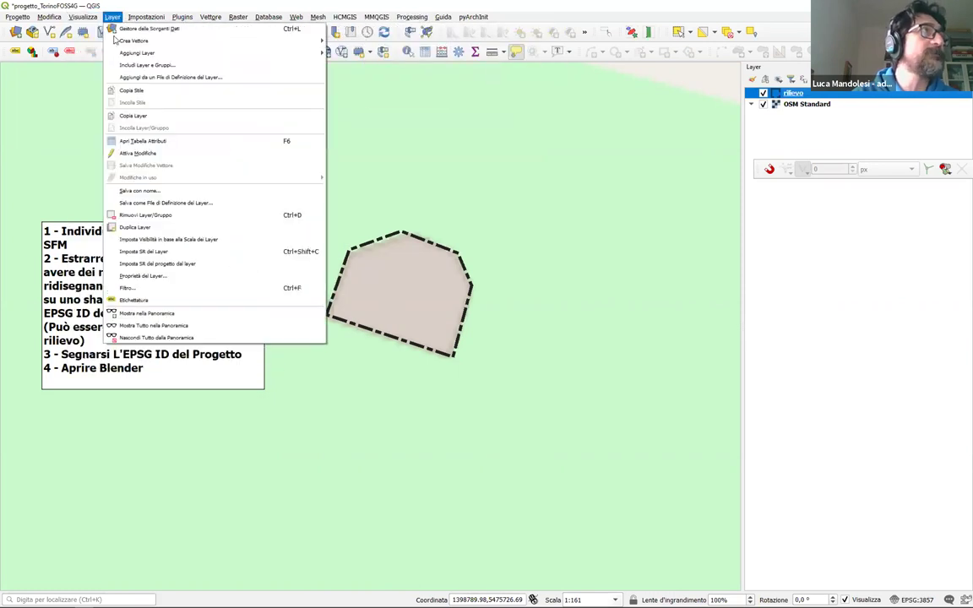
{"action": "mouse_move", "coordinate": [252, 41]}
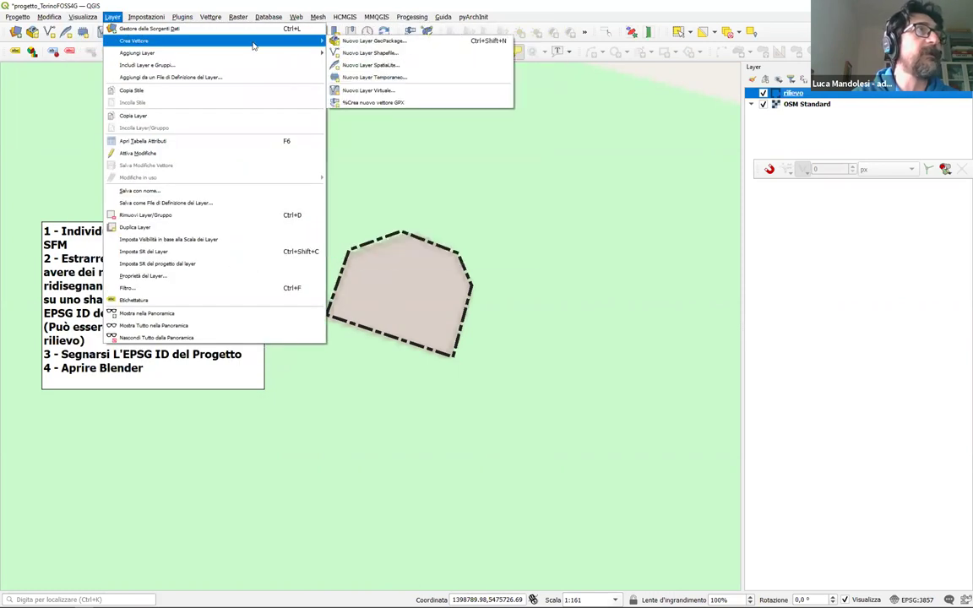
{"action": "left_click", "coordinate": [372, 77]}
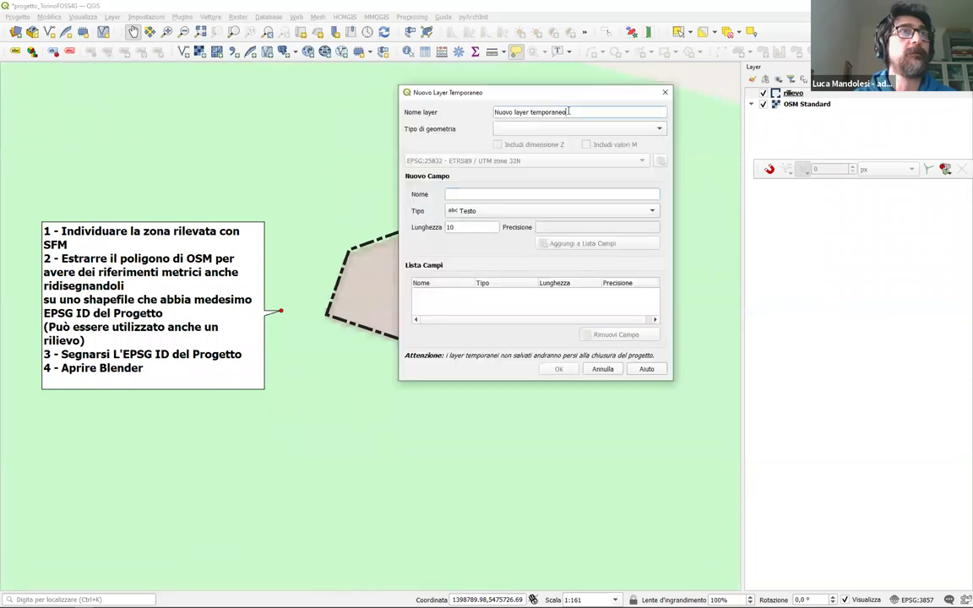
{"action": "type", "text": "lamiatorre"}
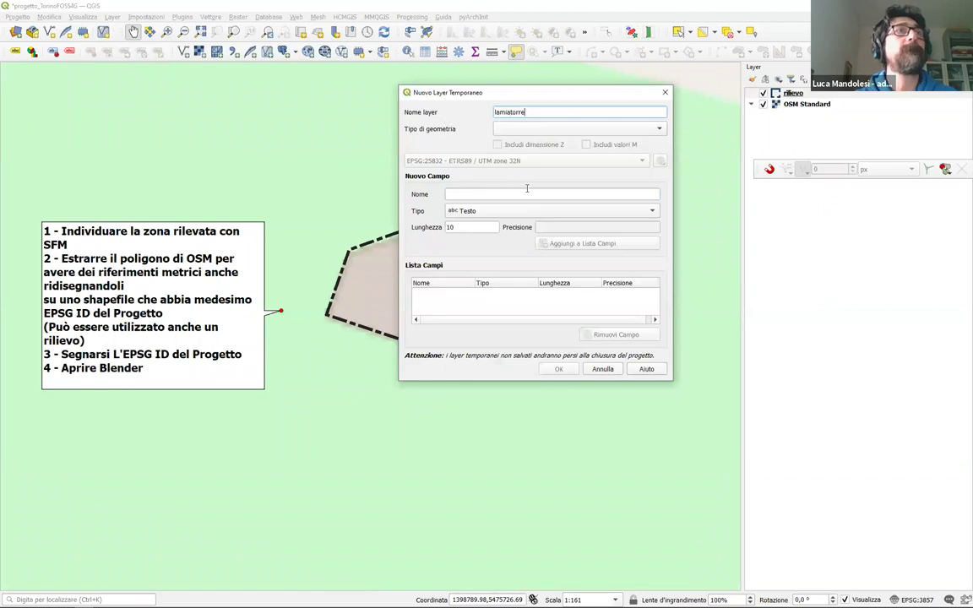
{"action": "left_click", "coordinate": [583, 128]}
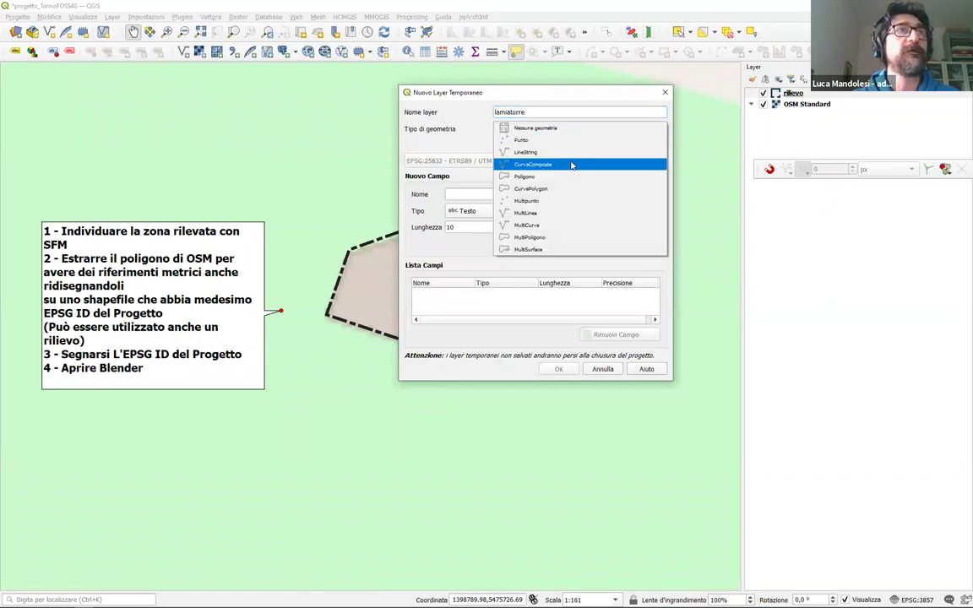
{"action": "left_click", "coordinate": [547, 200]}
{"action": "left_click", "coordinate": [545, 129]}
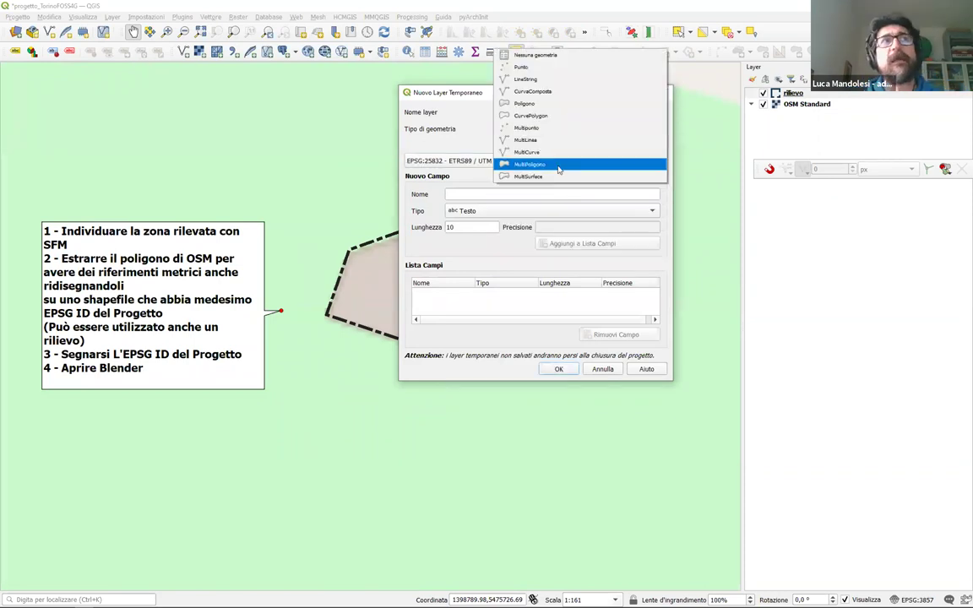
{"action": "left_click", "coordinate": [553, 99]}
{"action": "left_click", "coordinate": [516, 161]}
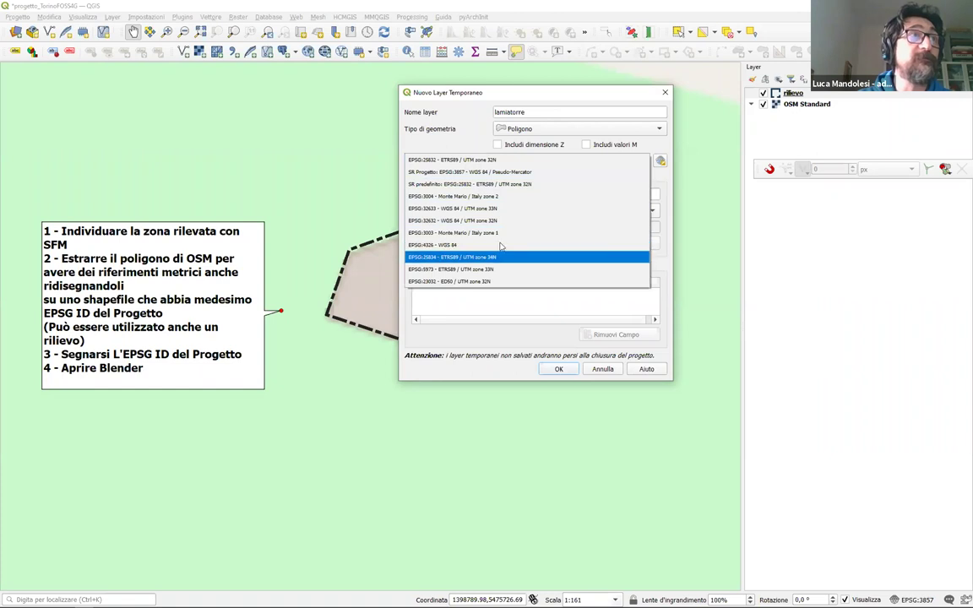
{"action": "left_click", "coordinate": [453, 172]}
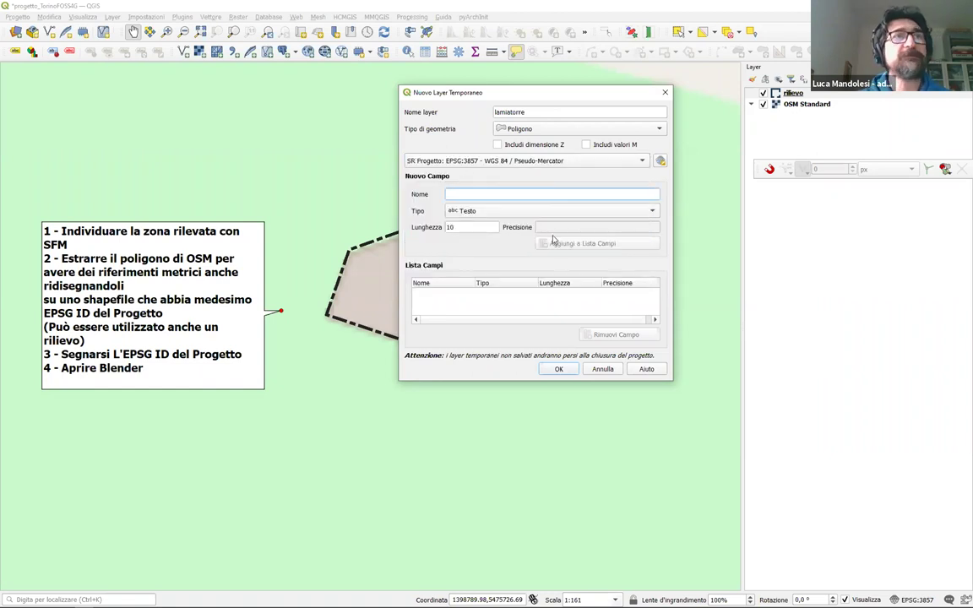
{"action": "type", "text": "id"}
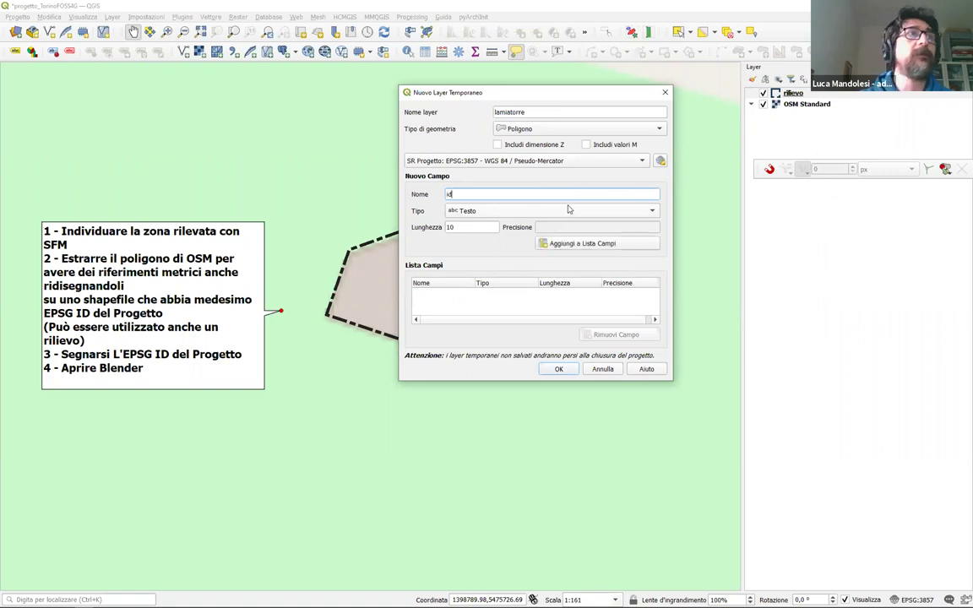
{"action": "left_click", "coordinate": [597, 244]}
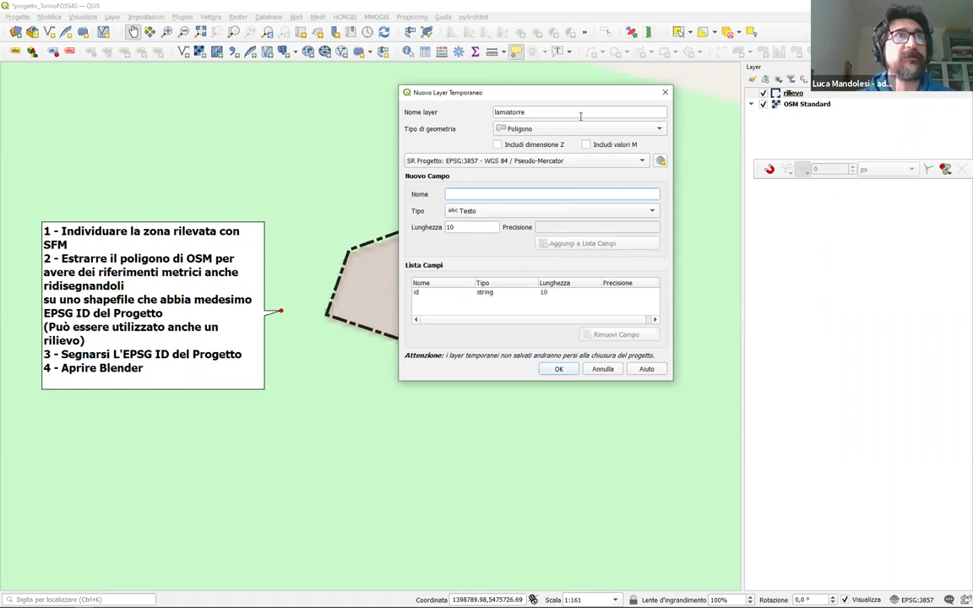
{"action": "left_click", "coordinate": [558, 369]}
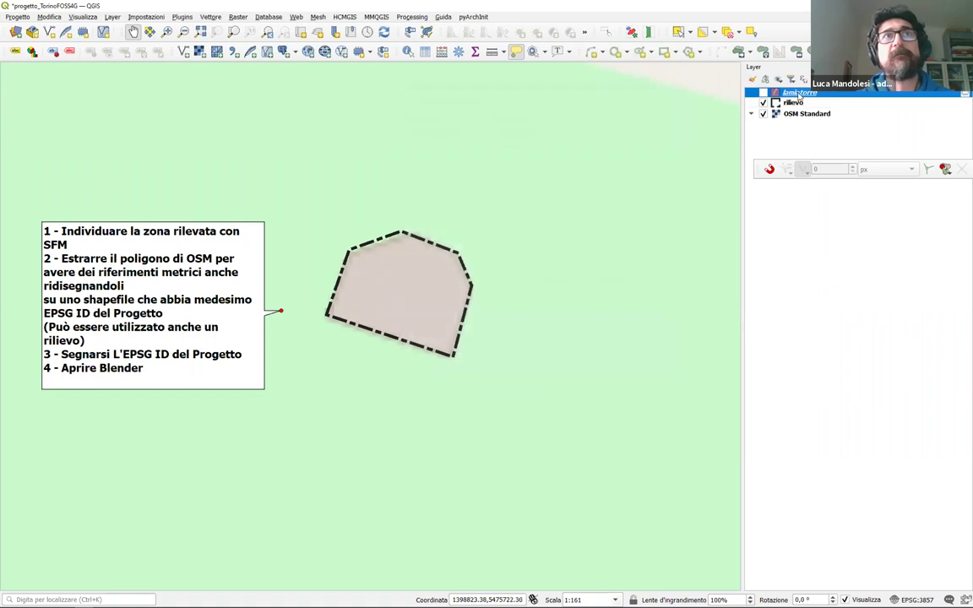
Show lamiatorre, hide rilievo, start editing and trace the tower footprint polygon
{"action": "left_click", "coordinate": [763, 93]}
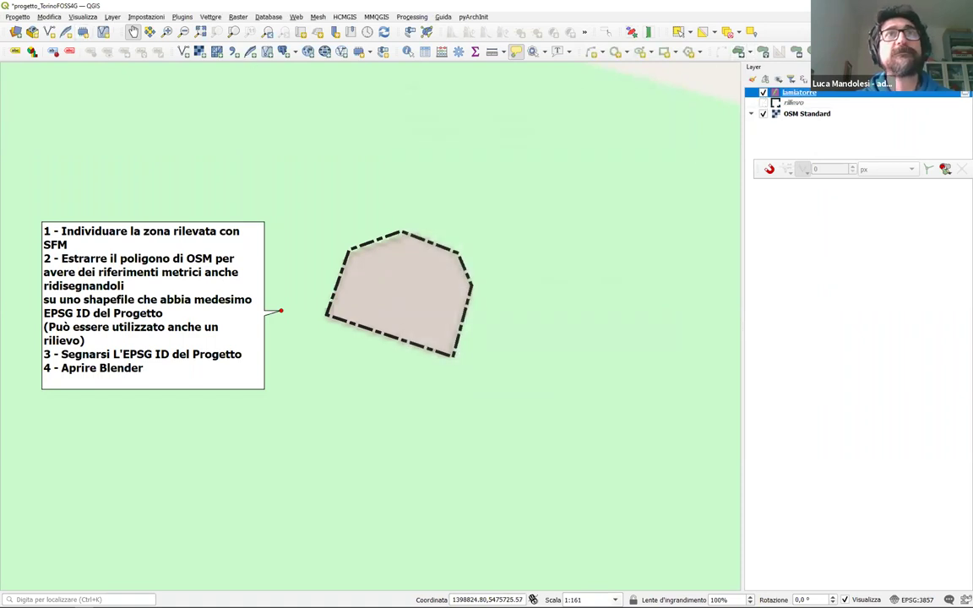
{"action": "left_click", "coordinate": [763, 102]}
{"action": "left_click_drag", "start_coordinate": [743, 108], "coordinate": [397, 127]}
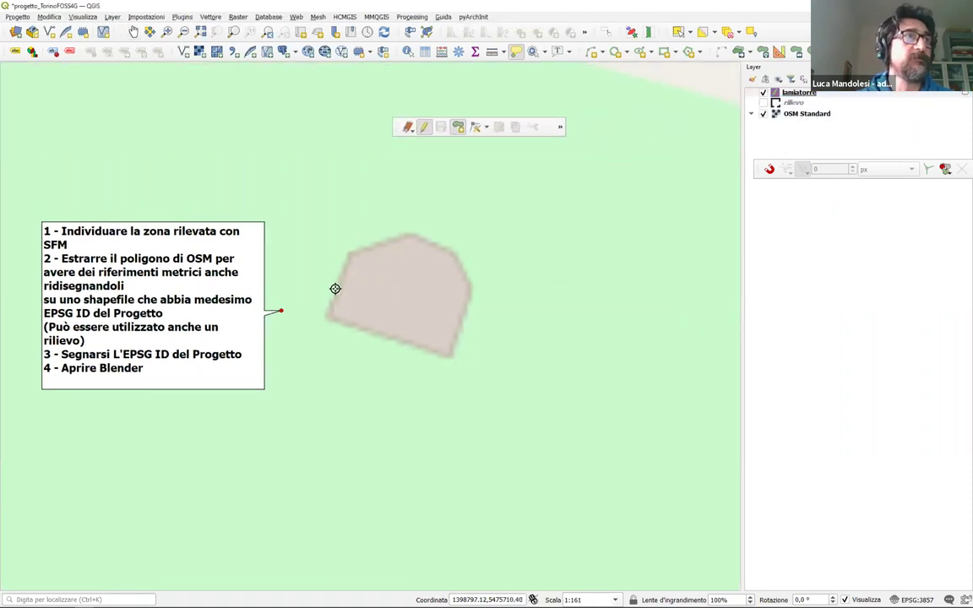
{"action": "left_click", "coordinate": [349, 252]}
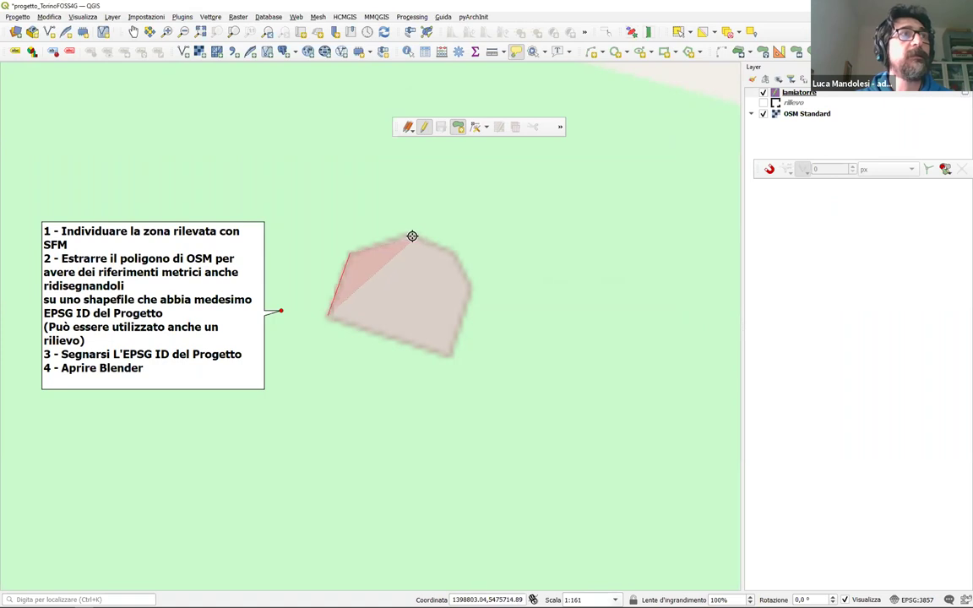
{"action": "left_click", "coordinate": [409, 234]}
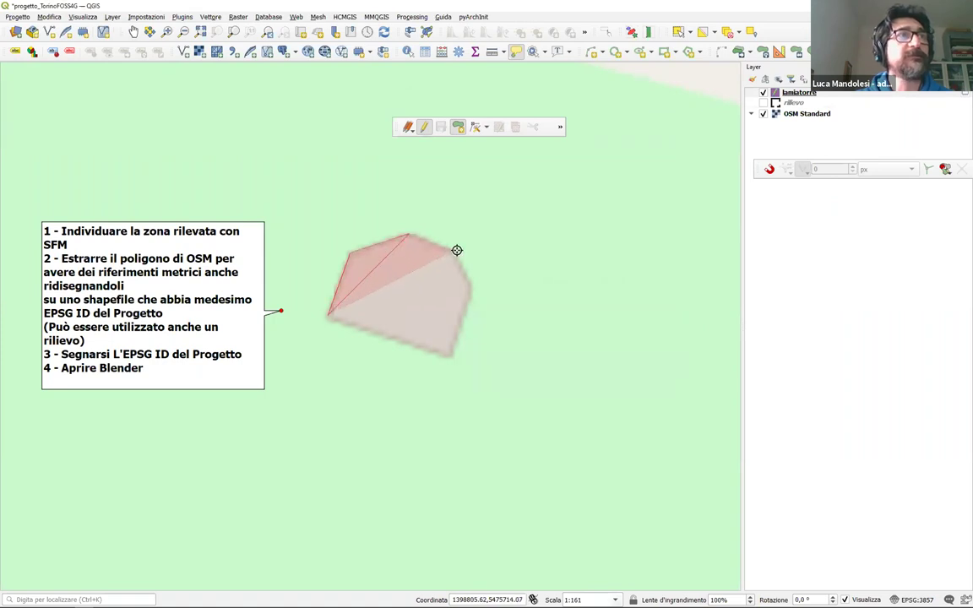
{"action": "left_click", "coordinate": [453, 249]}
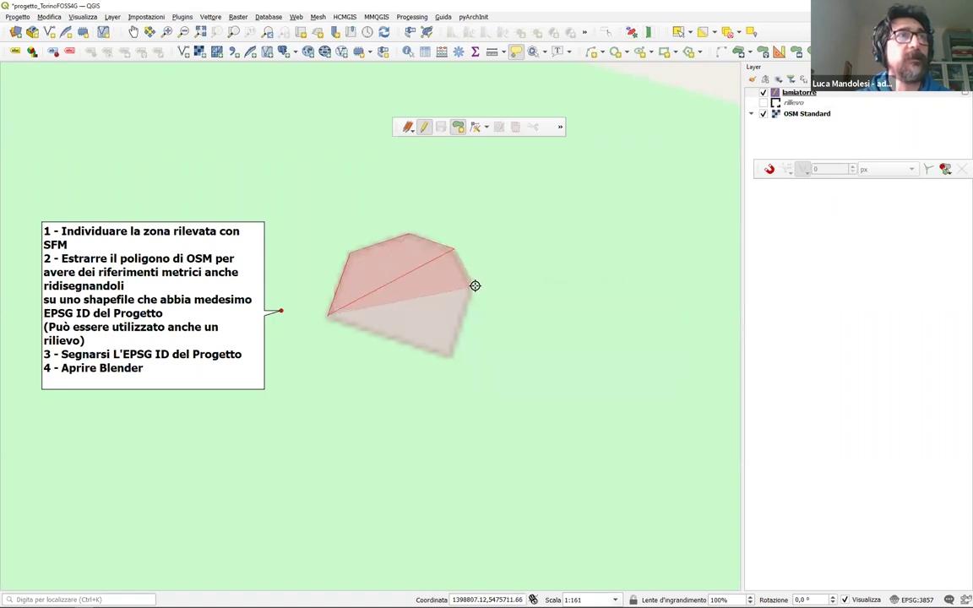
{"action": "left_click", "coordinate": [473, 287]}
{"action": "left_click", "coordinate": [451, 357]}
{"action": "right_click", "coordinate": [451, 357]}
Give the new tower polygon id 1
{"action": "left_click_drag", "start_coordinate": [135, 161], "coordinate": [76, 161]}
{"action": "type", "text": "1"}
{"action": "left_click", "coordinate": [401, 565]}
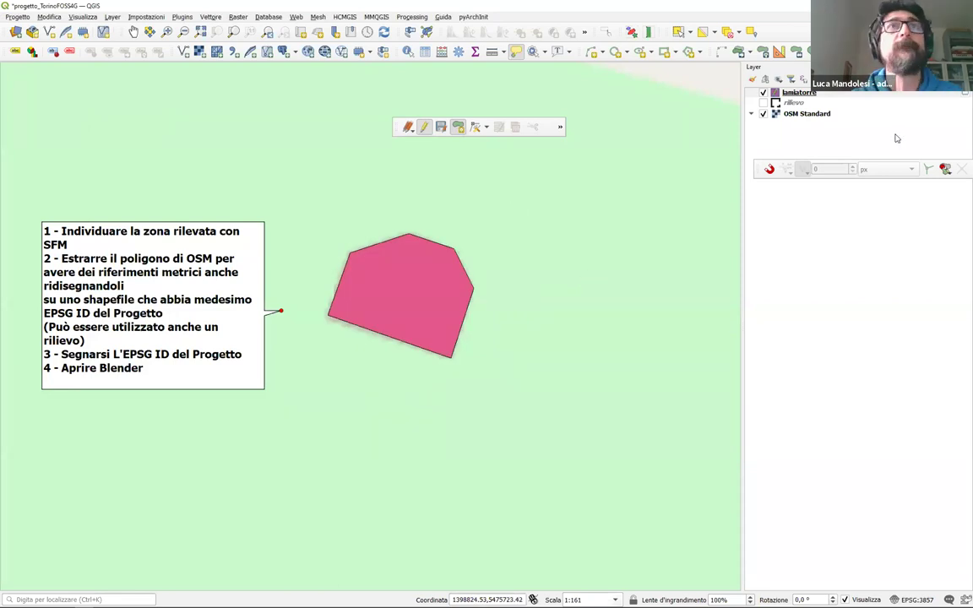
Save the lamiatorre layer permanently as ESRI shapefile ilmiorilievo.shp in Test_gis
{"action": "left_click", "coordinate": [959, 94]}
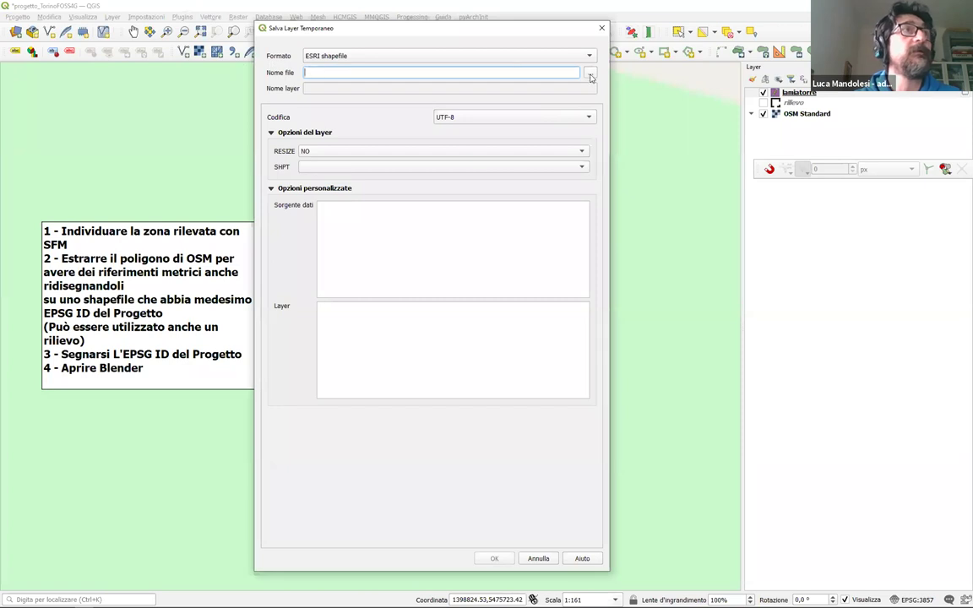
{"action": "left_click", "coordinate": [589, 74]}
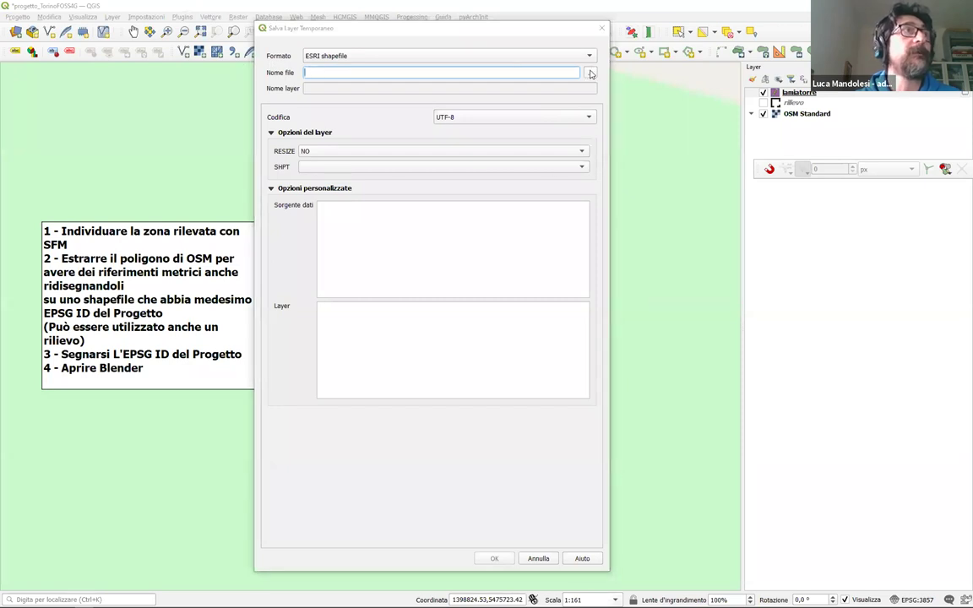
{"action": "left_click_drag", "start_coordinate": [520, 45], "coordinate": [428, 32]}
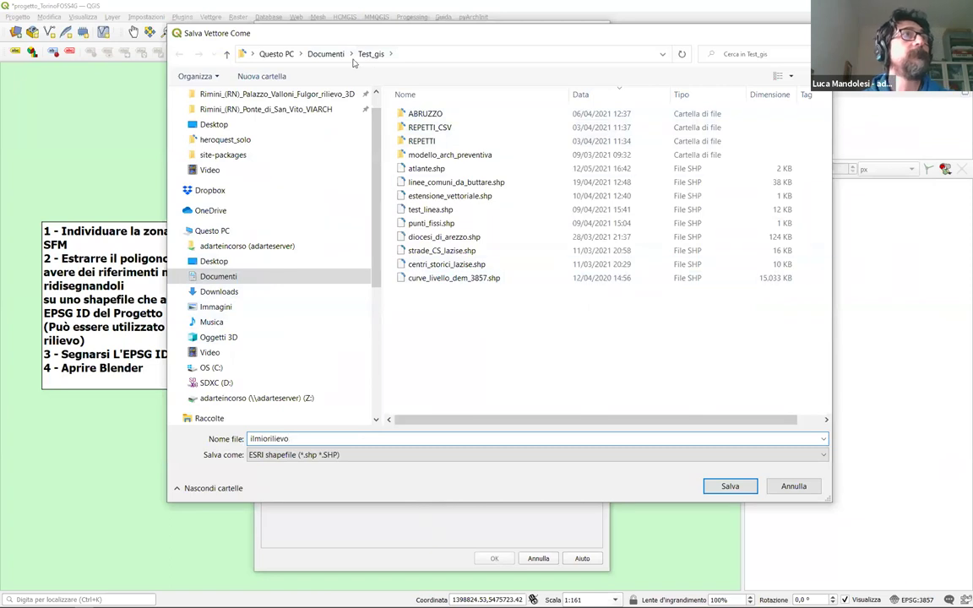
{"action": "left_click", "coordinate": [445, 56]}
{"action": "left_click", "coordinate": [730, 487]}
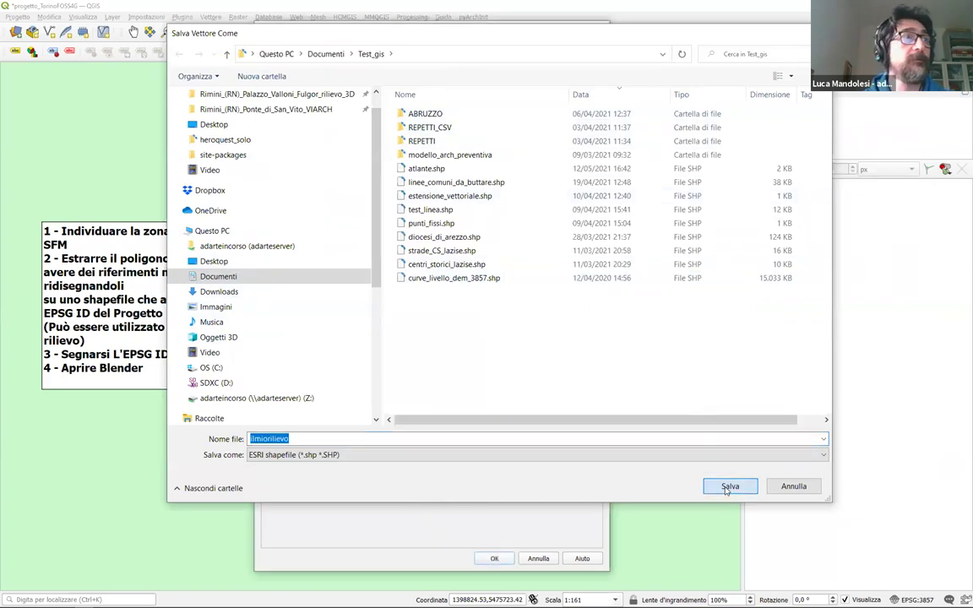
{"action": "left_click", "coordinate": [495, 558]}
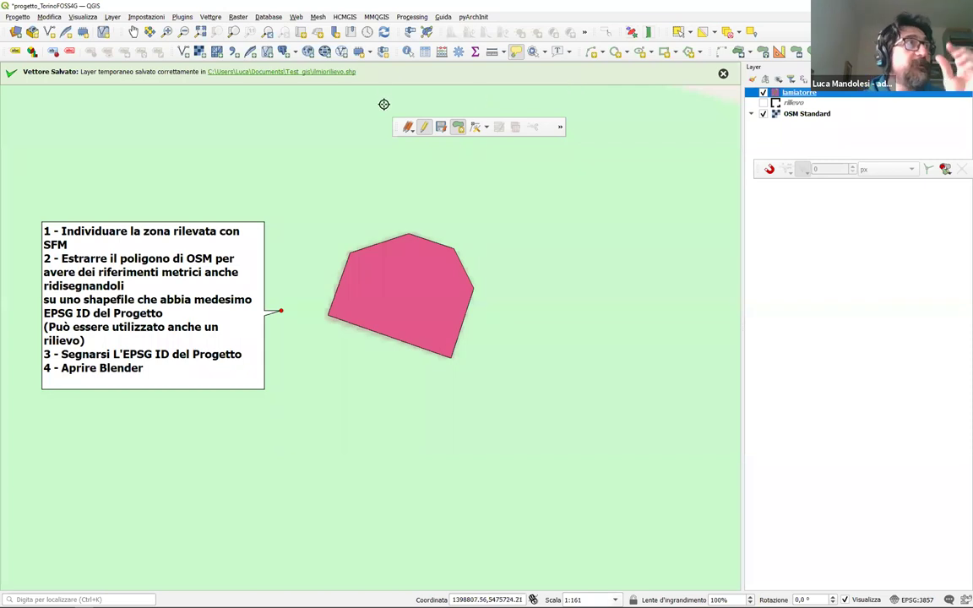
{"action": "left_click", "coordinate": [334, 72]}
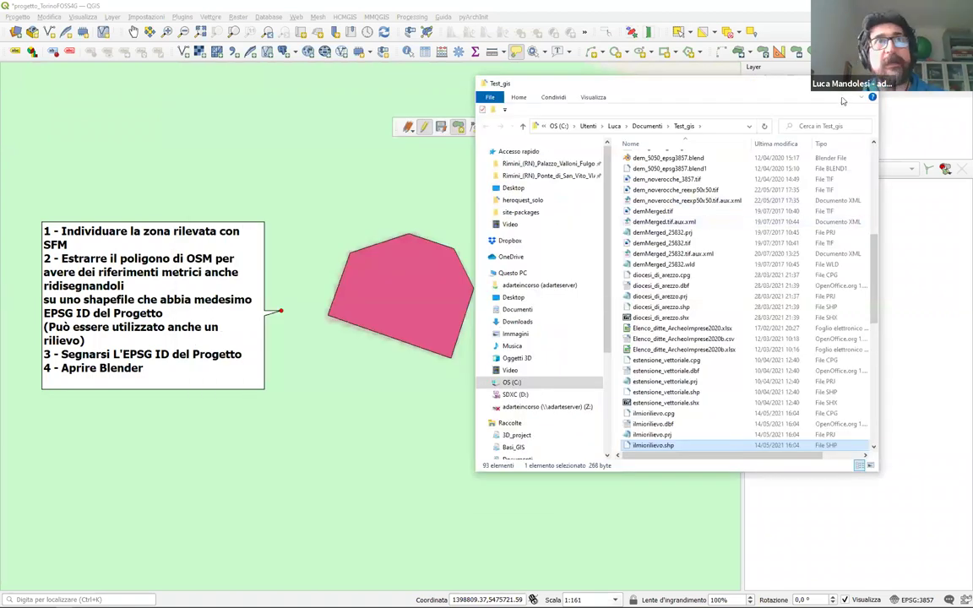
{"action": "key", "text": "alt+F4"}
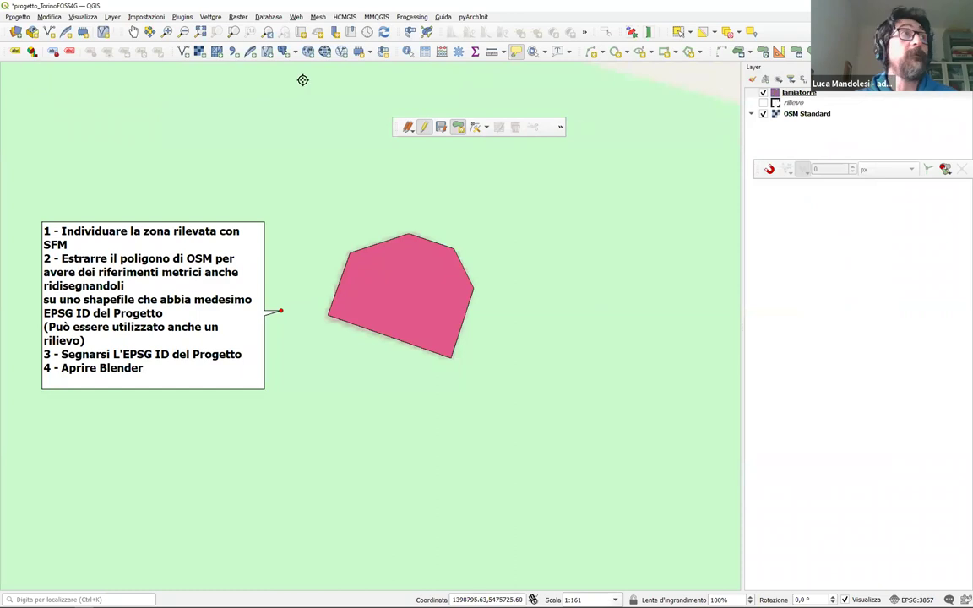
Stop editing lamiatorre, saving the edits, and hide the layer
{"action": "left_click", "coordinate": [424, 127]}
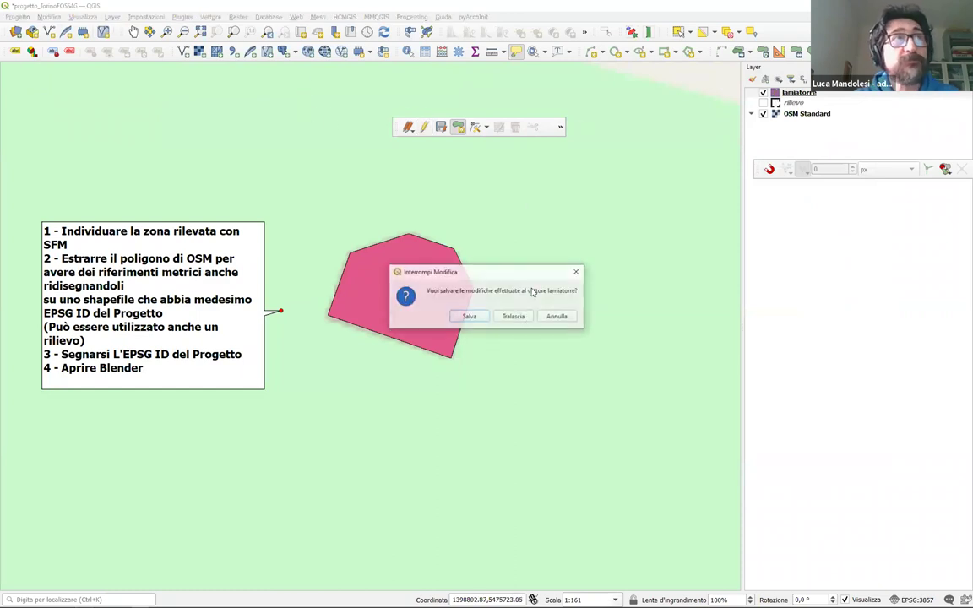
{"action": "left_click", "coordinate": [469, 316]}
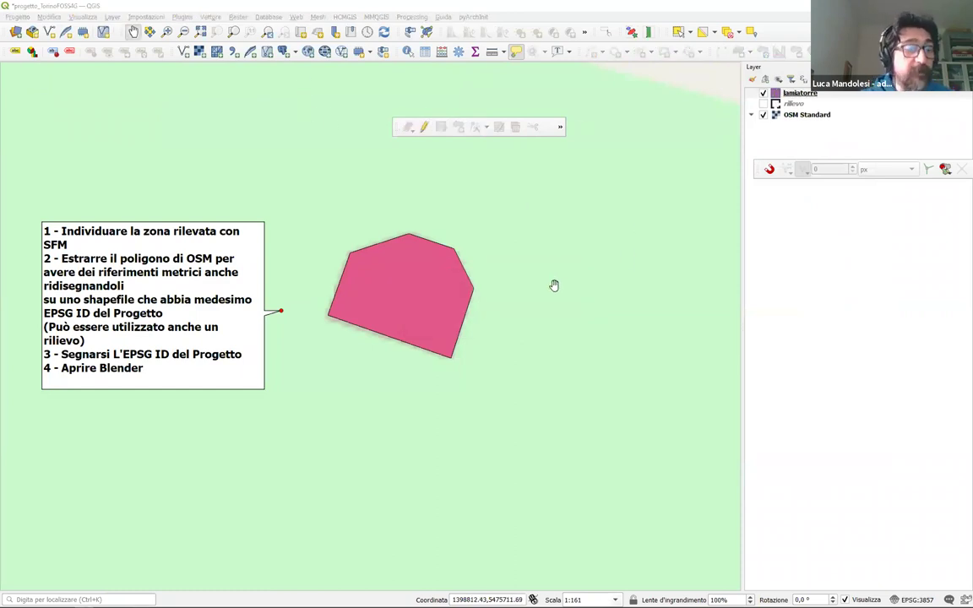
{"action": "left_click", "coordinate": [763, 94]}
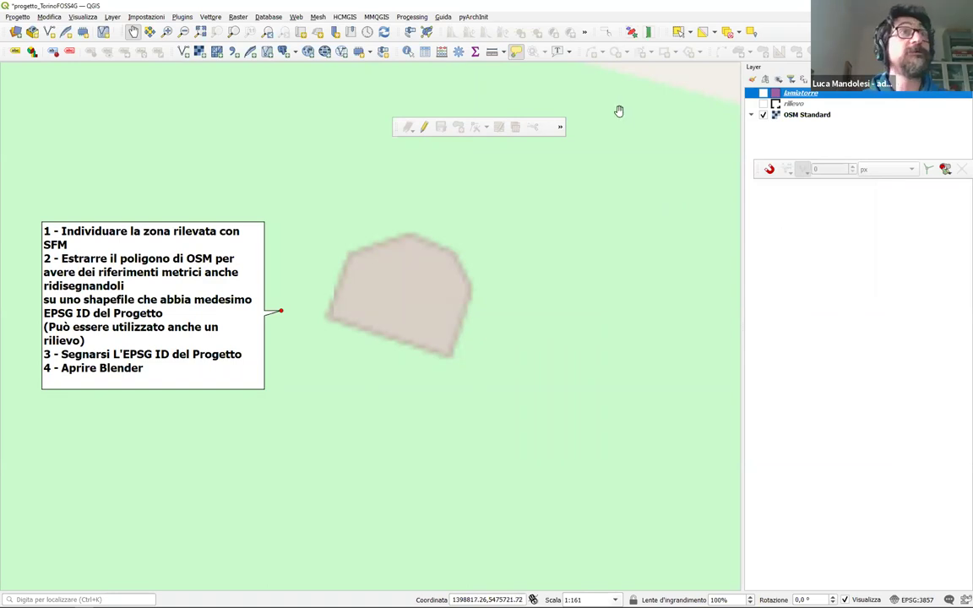
Download OSM data around the tower polygon into daosm.osm and load it as layers
{"action": "left_click_drag", "start_coordinate": [604, 38], "coordinate": [598, 182]}
{"action": "scroll", "coordinate": [430, 287], "scroll_direction": "down", "scroll_amount": 1}
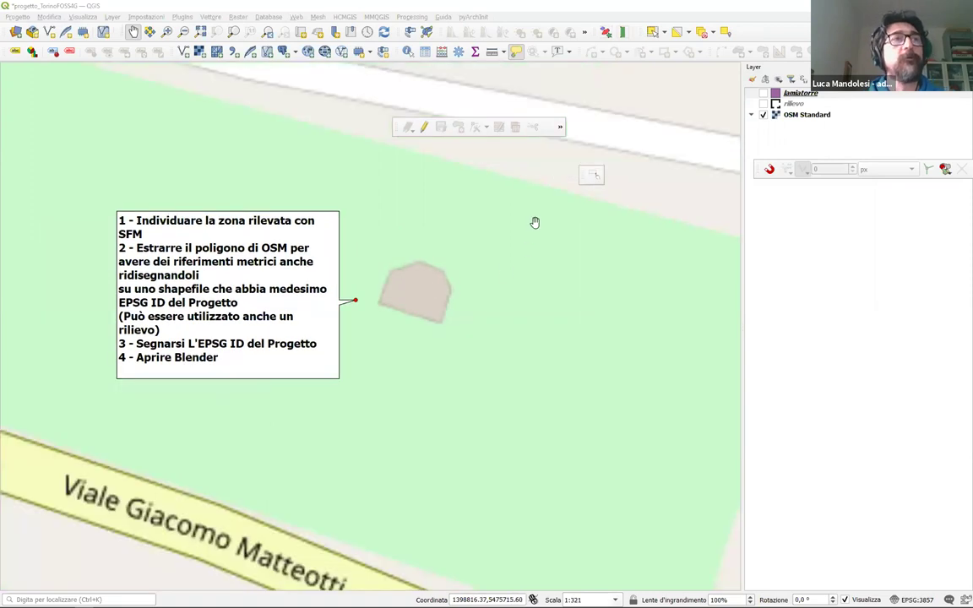
{"action": "left_click", "coordinate": [592, 175]}
{"action": "left_click_drag", "start_coordinate": [372, 234], "coordinate": [474, 347]}
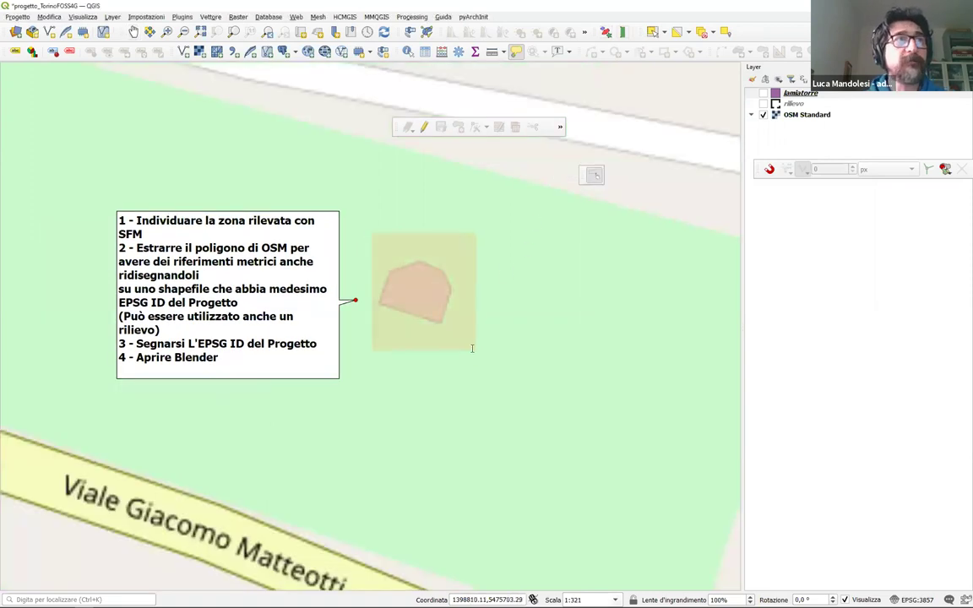
{"action": "left_click", "coordinate": [591, 347]}
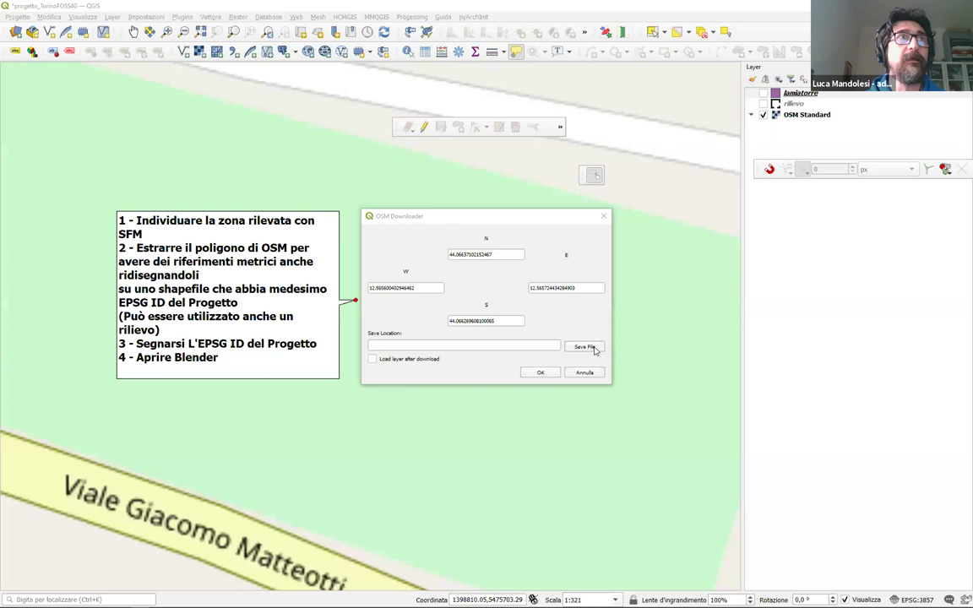
{"action": "type", "text": "daosm"}
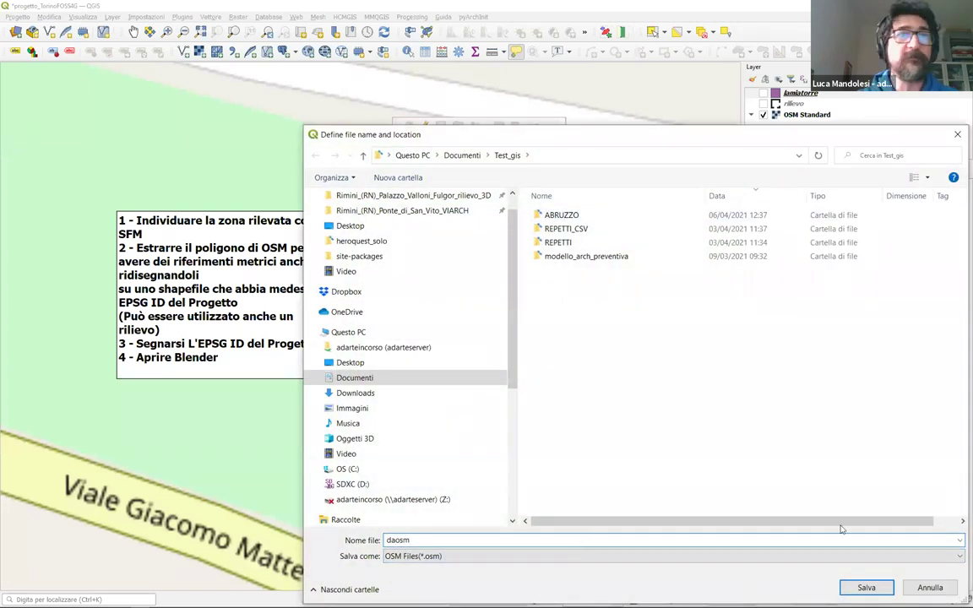
{"action": "left_click", "coordinate": [866, 587]}
{"action": "left_click", "coordinate": [429, 360]}
{"action": "left_click", "coordinate": [538, 373]}
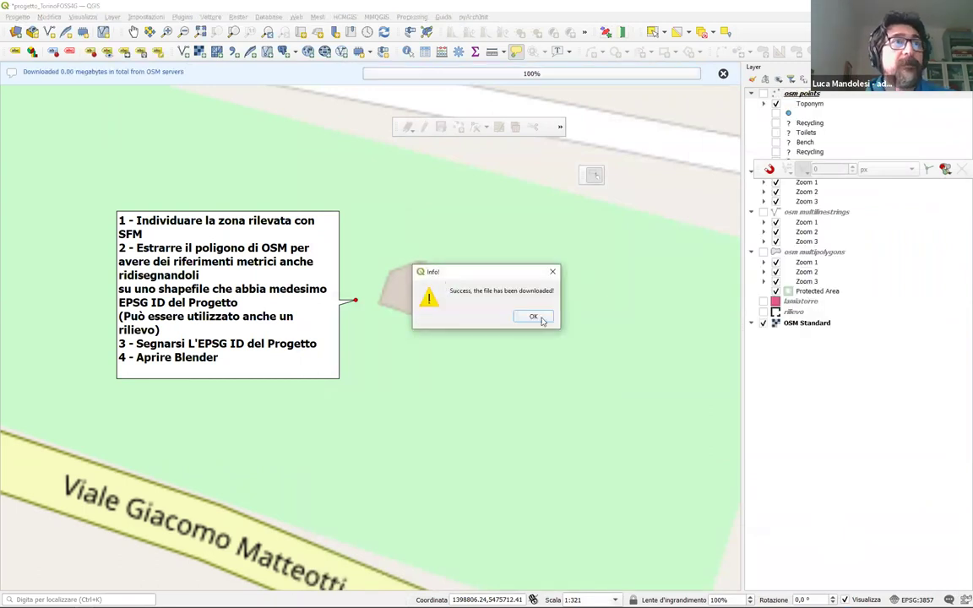
{"action": "left_click", "coordinate": [527, 315]}
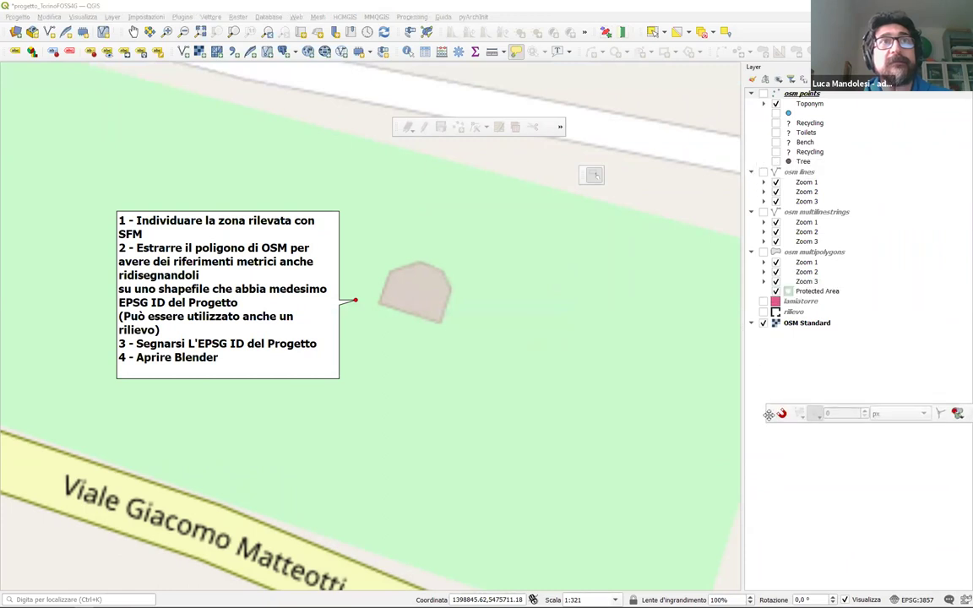
Show the osm lines, multilinestrings, multipolygons and points groups and list the Zoom 1 categories
{"action": "left_click", "coordinate": [762, 172]}
{"action": "left_click", "coordinate": [763, 182]}
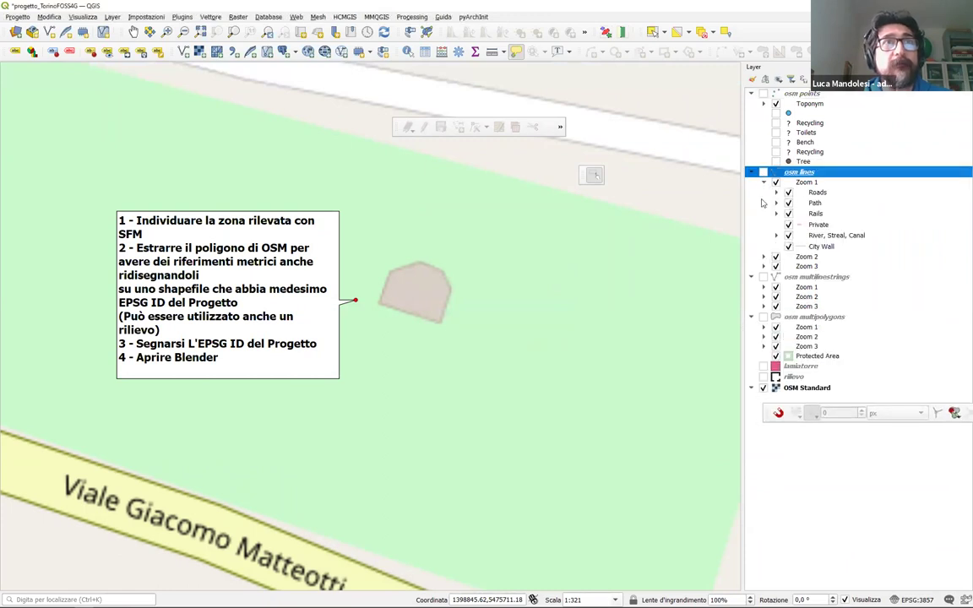
{"action": "left_click", "coordinate": [762, 277]}
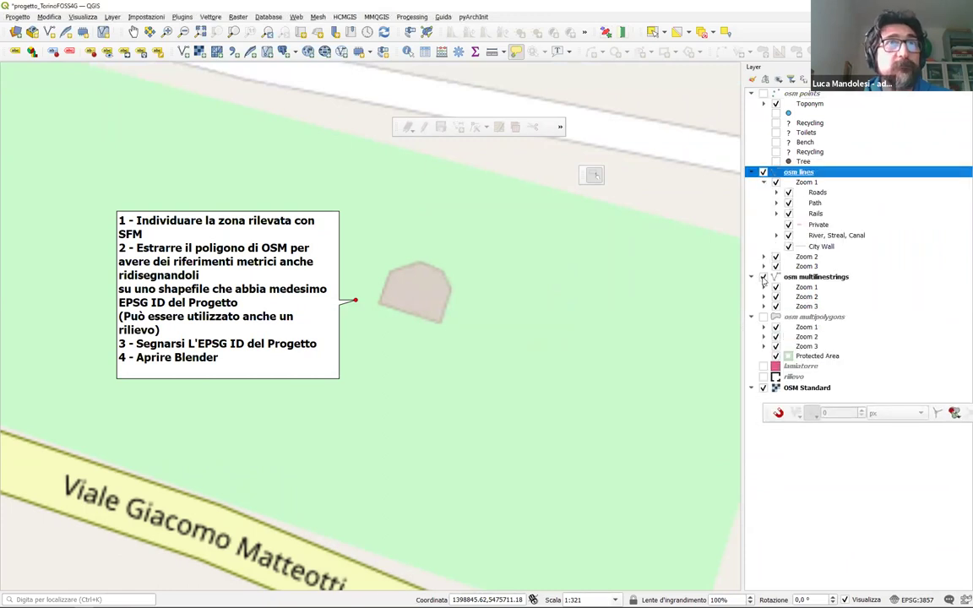
{"action": "left_click", "coordinate": [762, 316]}
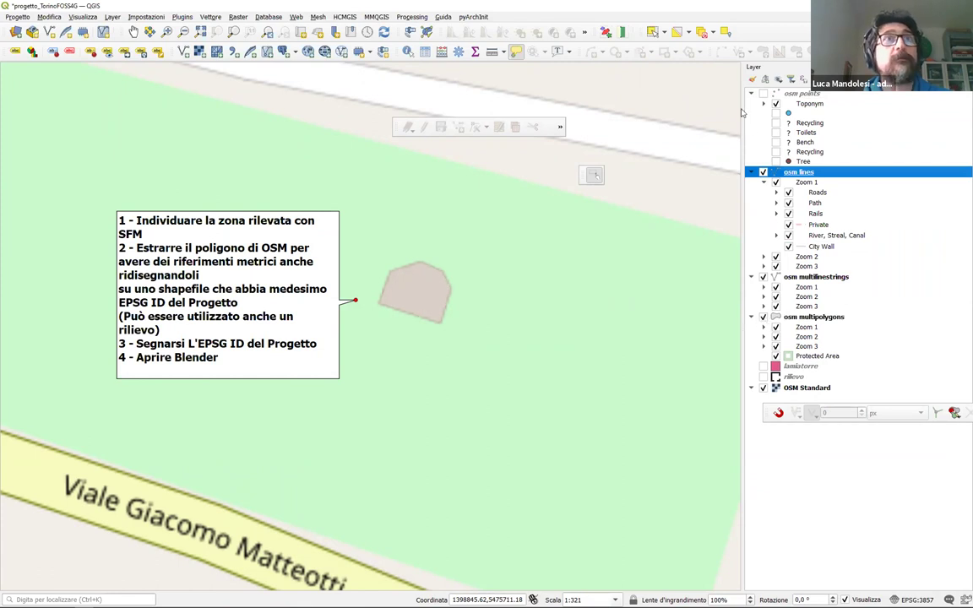
{"action": "left_click", "coordinate": [763, 94]}
Hide all the OSM layer groups and dock the snapping toolbar away from the layers
{"action": "left_click", "coordinate": [764, 94]}
{"action": "left_click", "coordinate": [762, 171]}
{"action": "left_click", "coordinate": [764, 280]}
{"action": "left_click", "coordinate": [763, 276]}
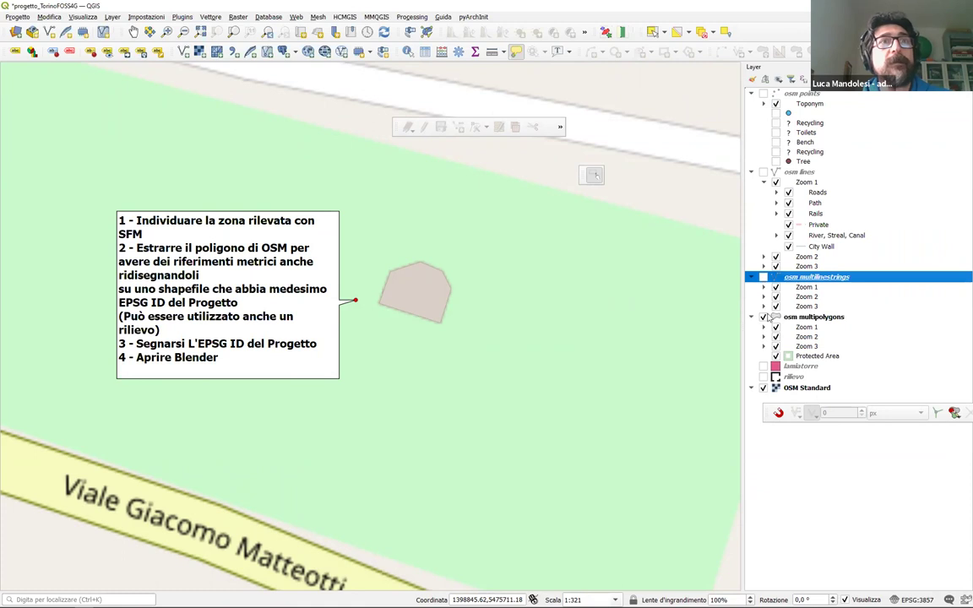
{"action": "left_click", "coordinate": [762, 316]}
{"action": "left_click", "coordinate": [763, 316]}
{"action": "left_click", "coordinate": [763, 317]}
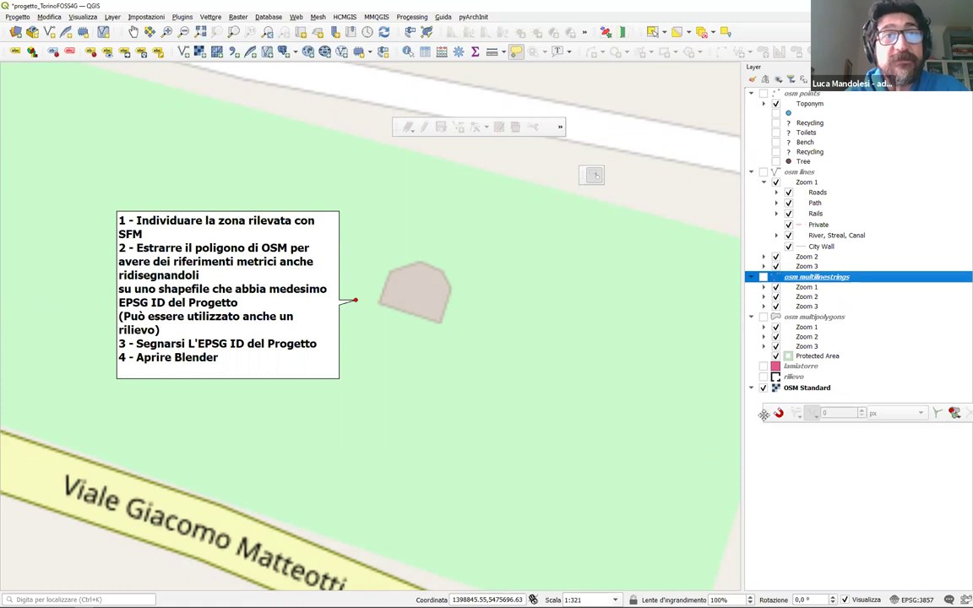
{"action": "left_click_drag", "start_coordinate": [765, 414], "coordinate": [445, 73]}
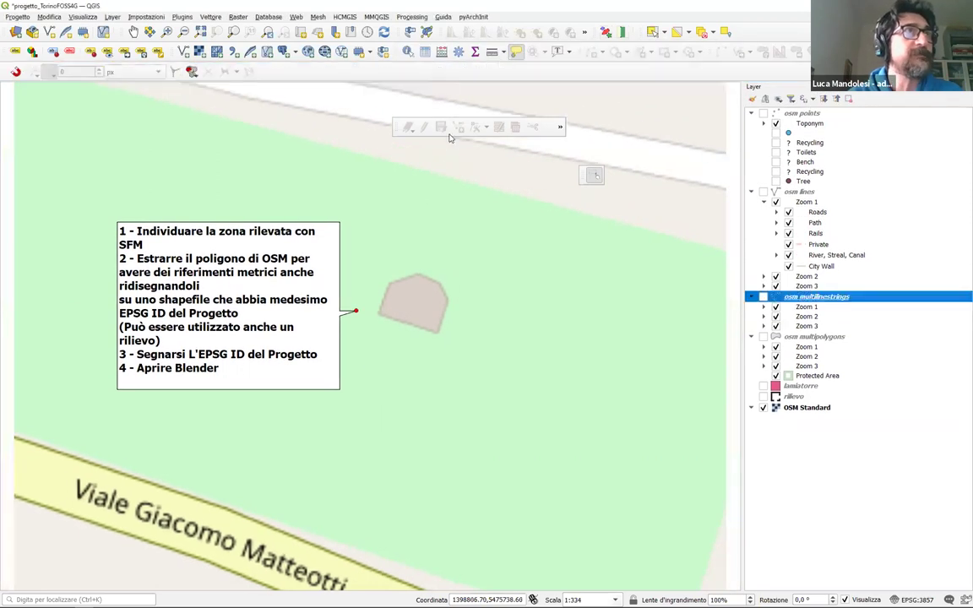
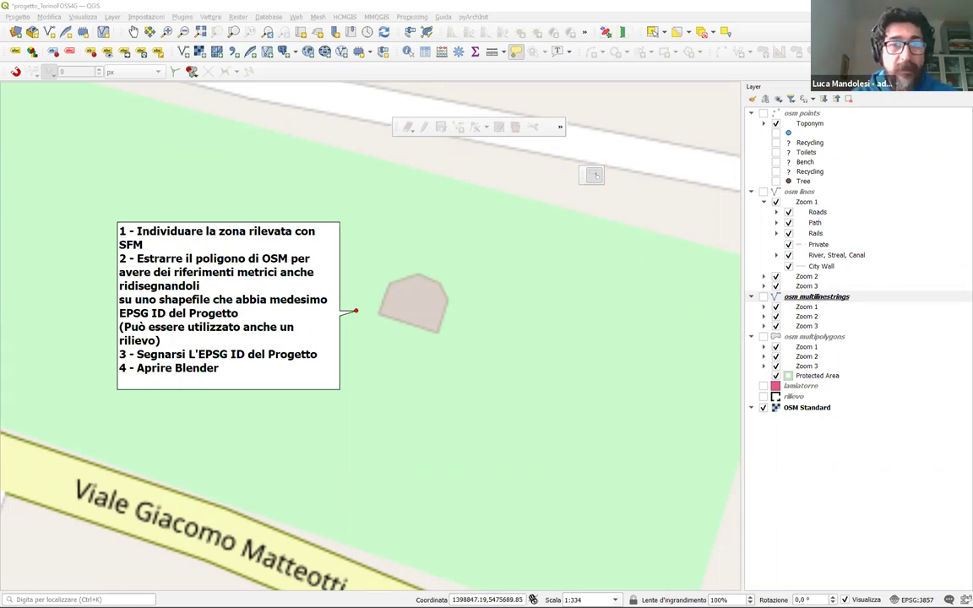
Switch from QGIS to Blender and orbit the 3D city model view
{"action": "key", "text": "alt+Tab"}
{"action": "middle_click_drag", "start_coordinate": [288, 200], "coordinate": [363, 291]}
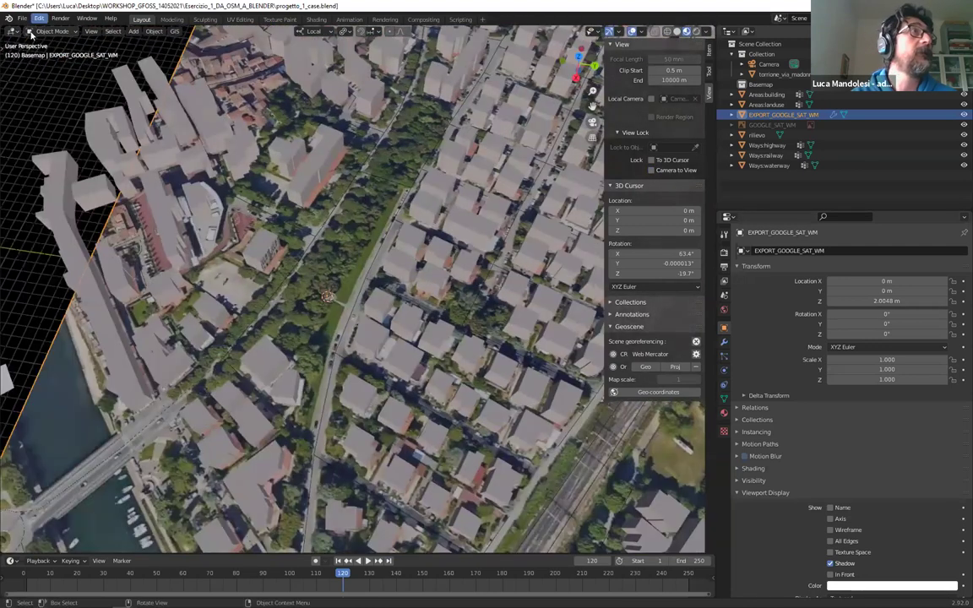
Start a new General scene with the default cube, discarding the city project's unsaved changes
{"action": "left_click", "coordinate": [21, 18]}
{"action": "mouse_move", "coordinate": [38, 30]}
{"action": "left_click", "coordinate": [127, 31]}
{"action": "left_click", "coordinate": [505, 328]}
{"action": "scroll", "coordinate": [501, 329], "scroll_direction": "down", "scroll_amount": 3}
{"action": "middle_click_drag", "start_coordinate": [499, 322], "coordinate": [528, 287]}
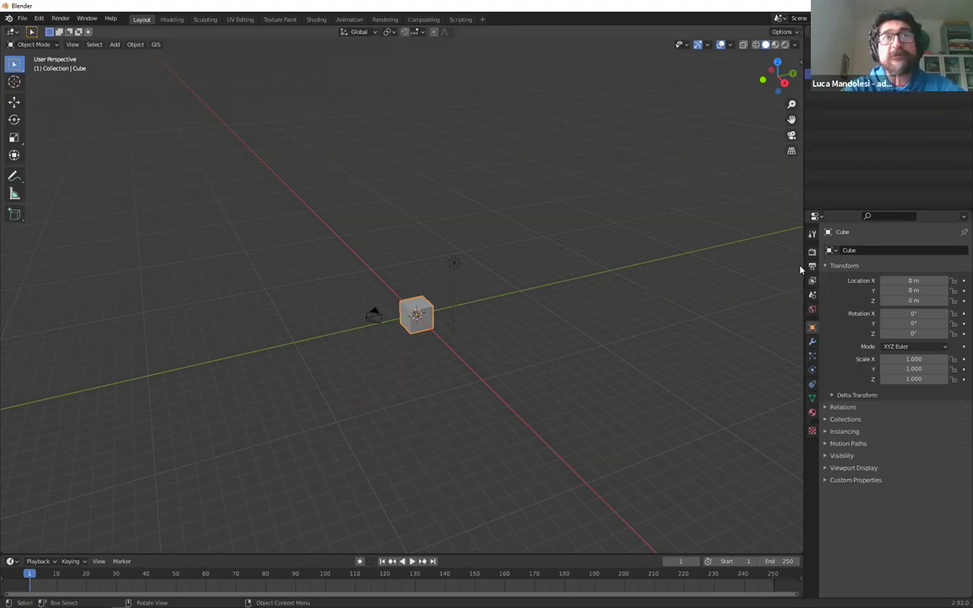
Widen the side column to reveal the Camera, Cube and Light outliner, and resize it against Properties
{"action": "left_click_drag", "start_coordinate": [807, 265], "coordinate": [708, 266]}
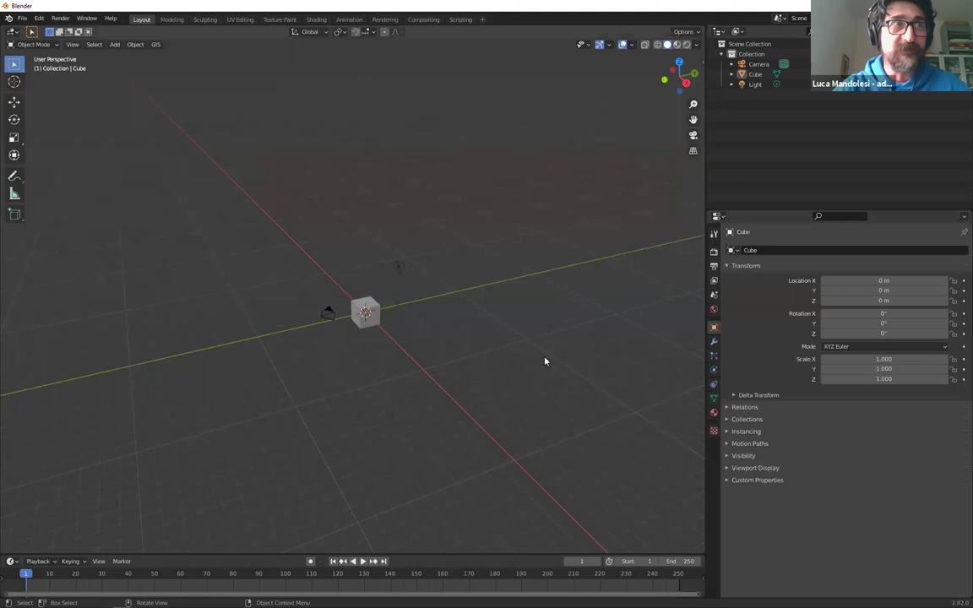
{"action": "scroll", "coordinate": [542, 362], "scroll_direction": "down", "scroll_amount": 2}
{"action": "mouse_move", "coordinate": [513, 291]}
{"action": "middle_mouse_down"}
{"action": "mouse_move", "coordinate": [438, 291]}
{"action": "mouse_move", "coordinate": [523, 280]}
{"action": "middle_mouse_up"}
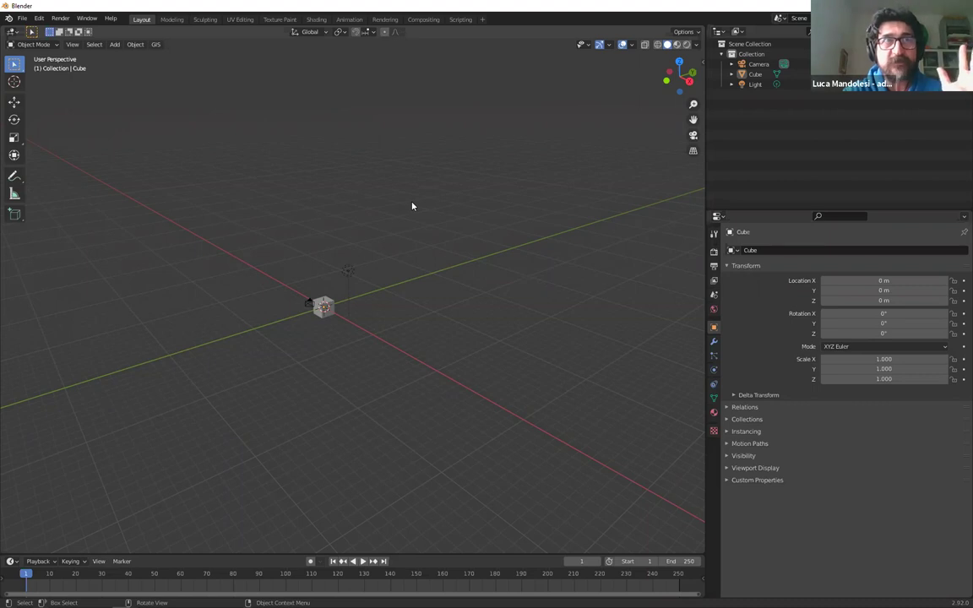
{"action": "left_click_drag", "start_coordinate": [752, 211], "coordinate": [735, 192]}
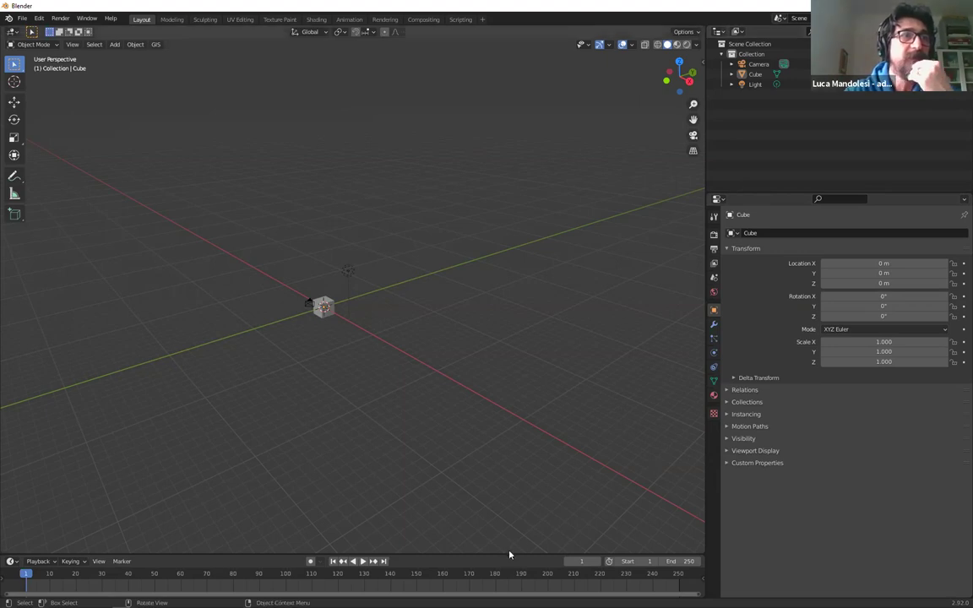
Make the timeline taller, merge the outliner over the viewport, and split it into two halves
{"action": "left_click_drag", "start_coordinate": [507, 557], "coordinate": [517, 404]}
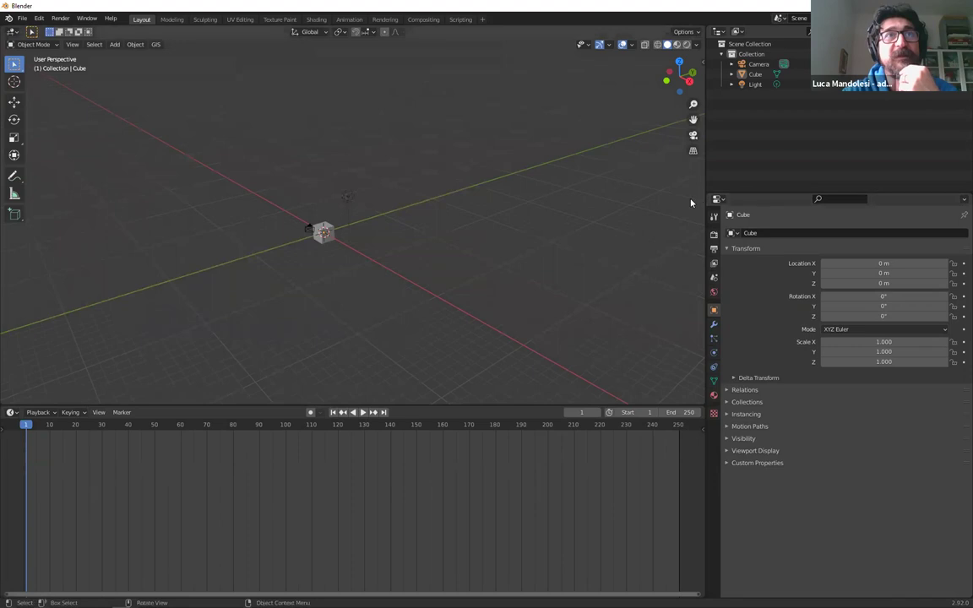
{"action": "left_click_drag", "start_coordinate": [756, 195], "coordinate": [722, 405]}
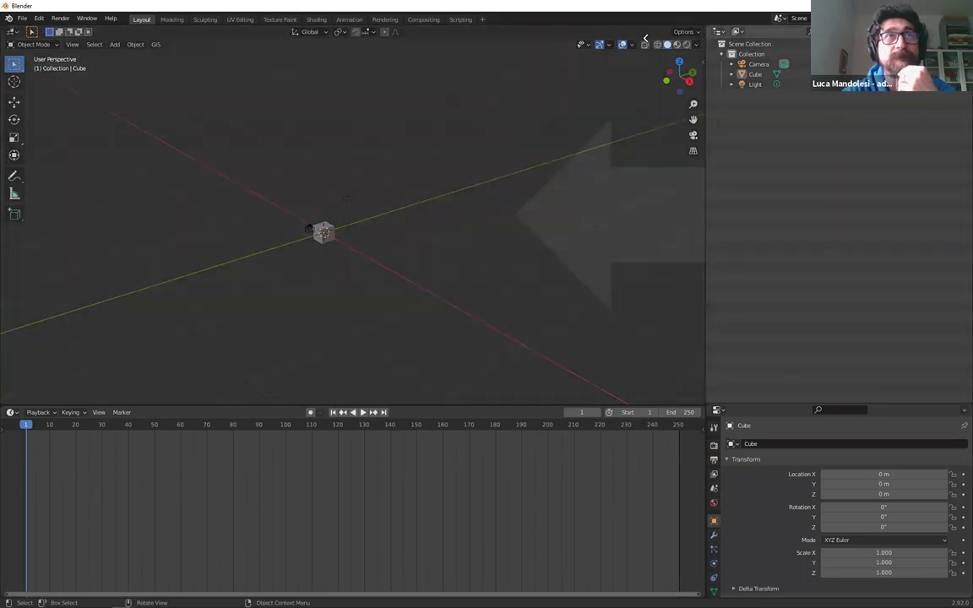
{"action": "left_click_drag", "start_coordinate": [646, 38], "coordinate": [623, 24]}
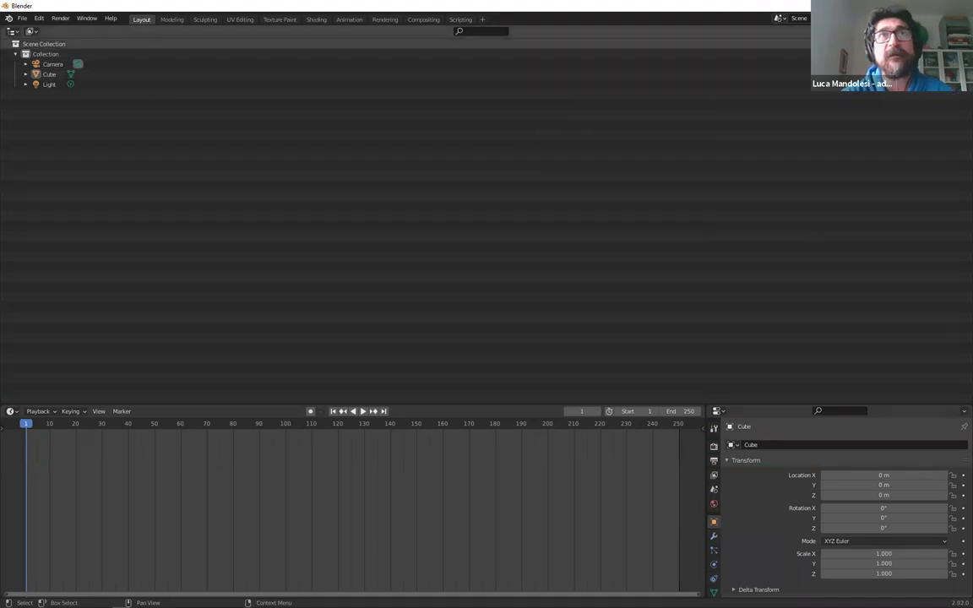
{"action": "left_click", "coordinate": [477, 169]}
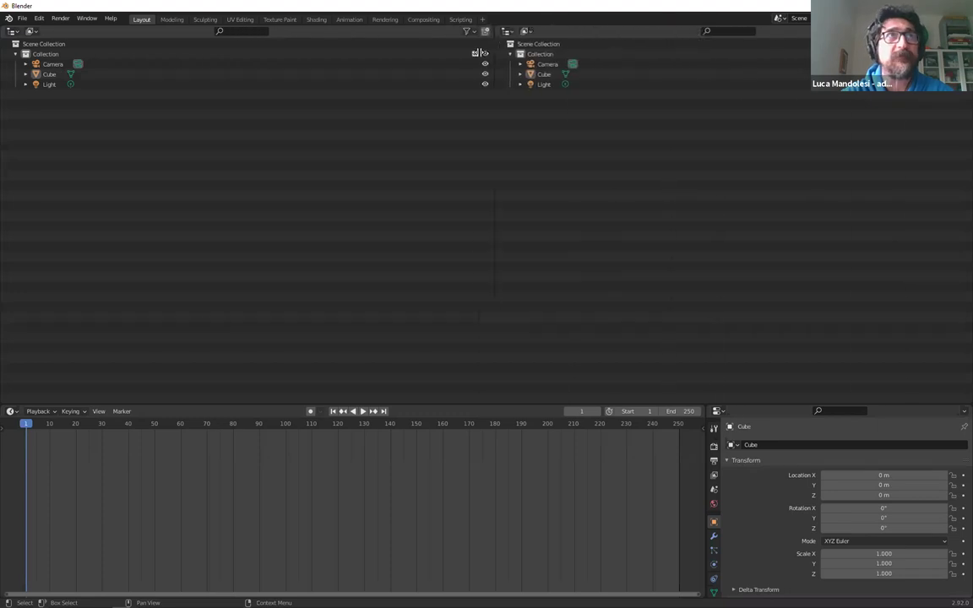
{"action": "left_click", "coordinate": [14, 31]}
Set the areas to 3D Viewport, Image Editor, Compositor and a widened Python Console
{"action": "left_click", "coordinate": [22, 61]}
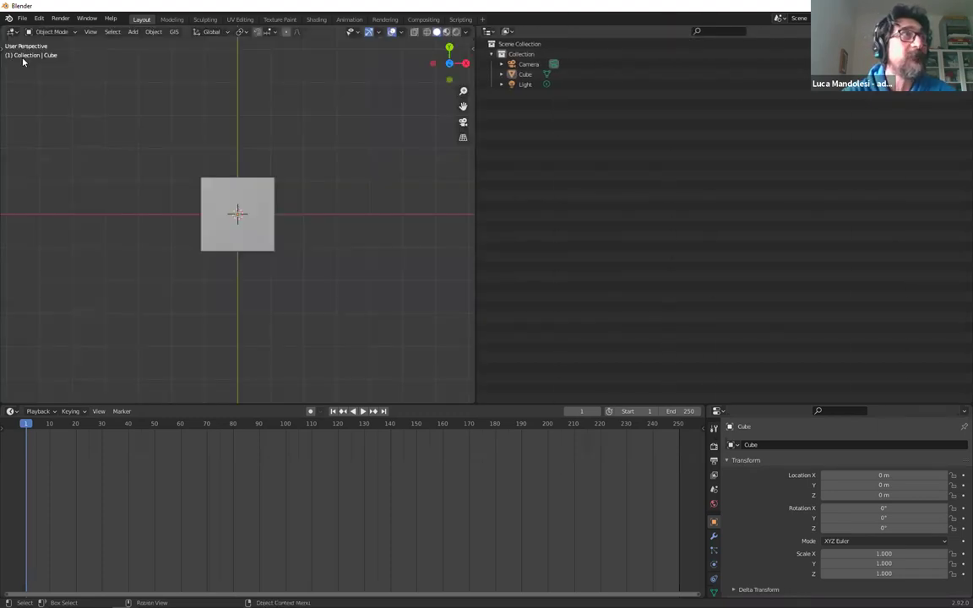
{"action": "left_click", "coordinate": [490, 32]}
{"action": "left_click", "coordinate": [509, 71]}
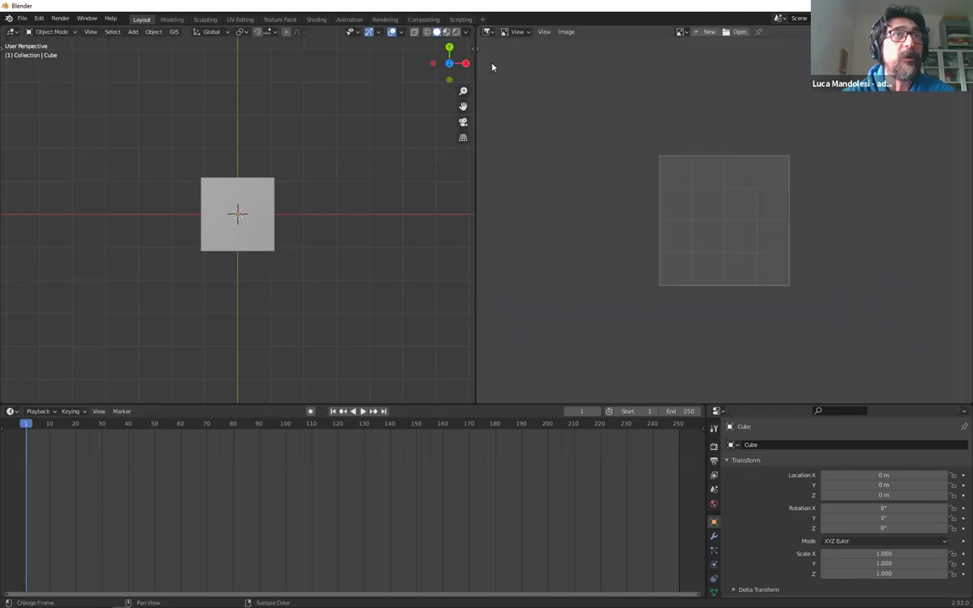
{"action": "left_click", "coordinate": [11, 412]}
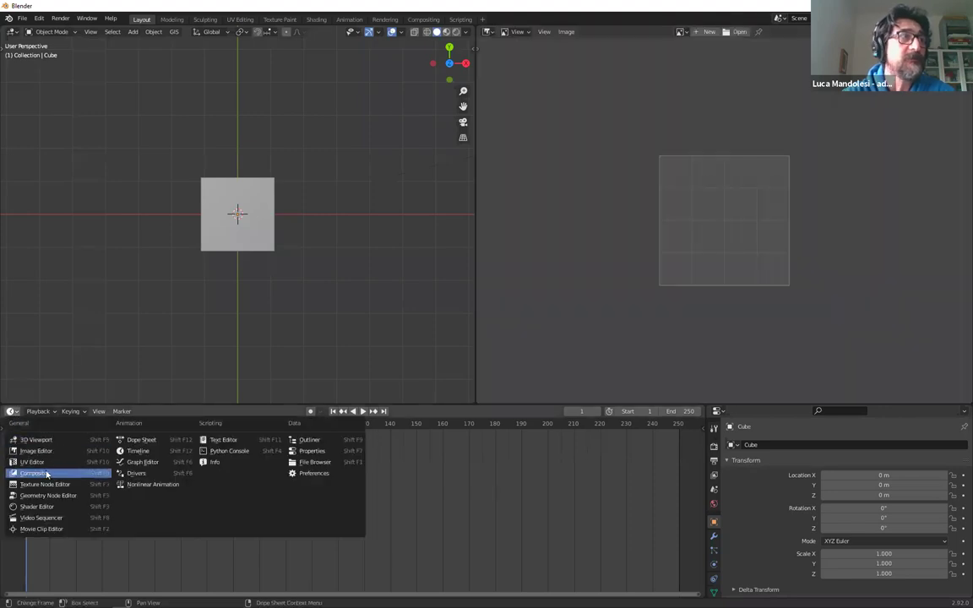
{"action": "left_click", "coordinate": [39, 472]}
{"action": "left_click", "coordinate": [717, 411]}
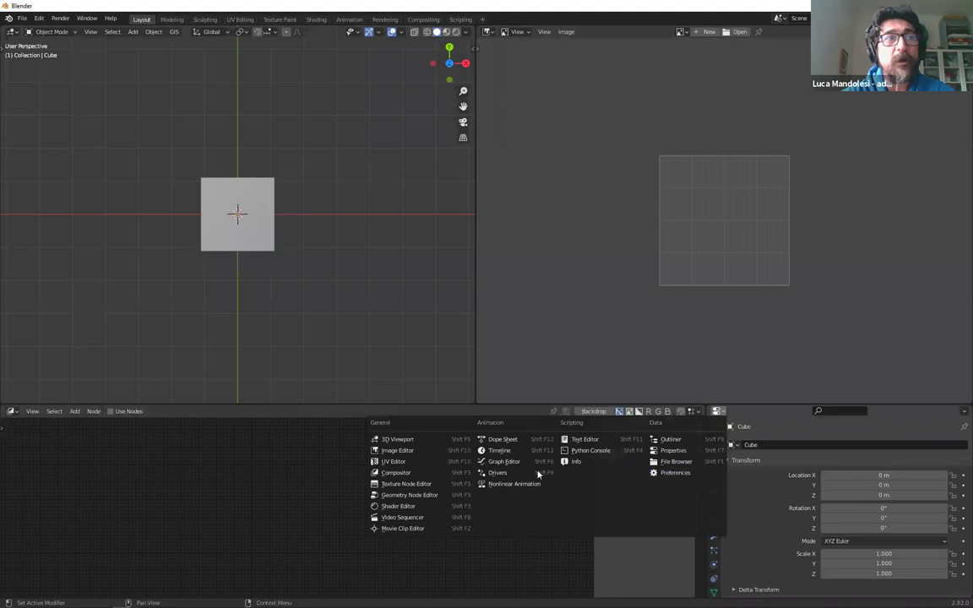
{"action": "left_click", "coordinate": [611, 451]}
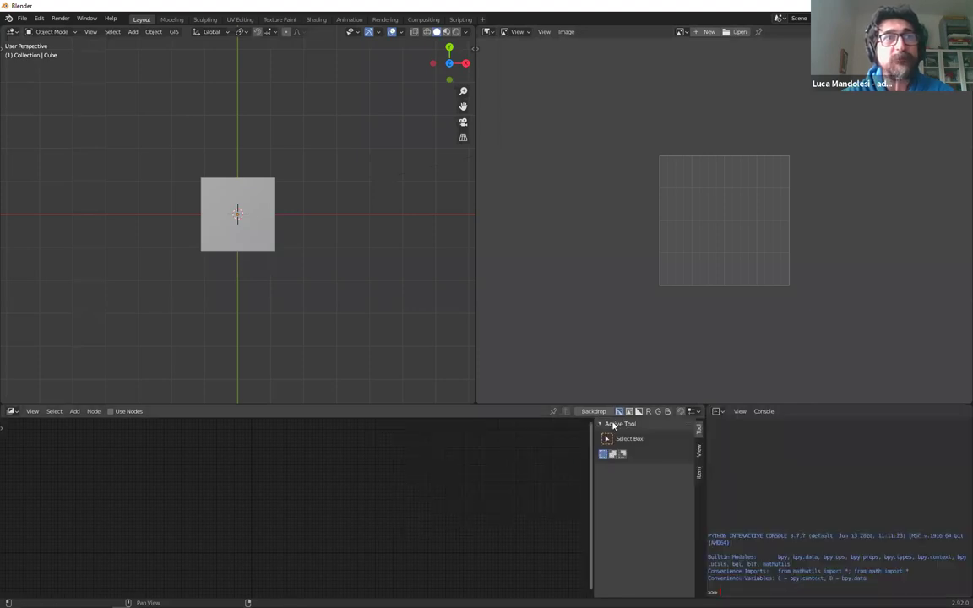
{"action": "left_click_drag", "start_coordinate": [705, 448], "coordinate": [476, 437]}
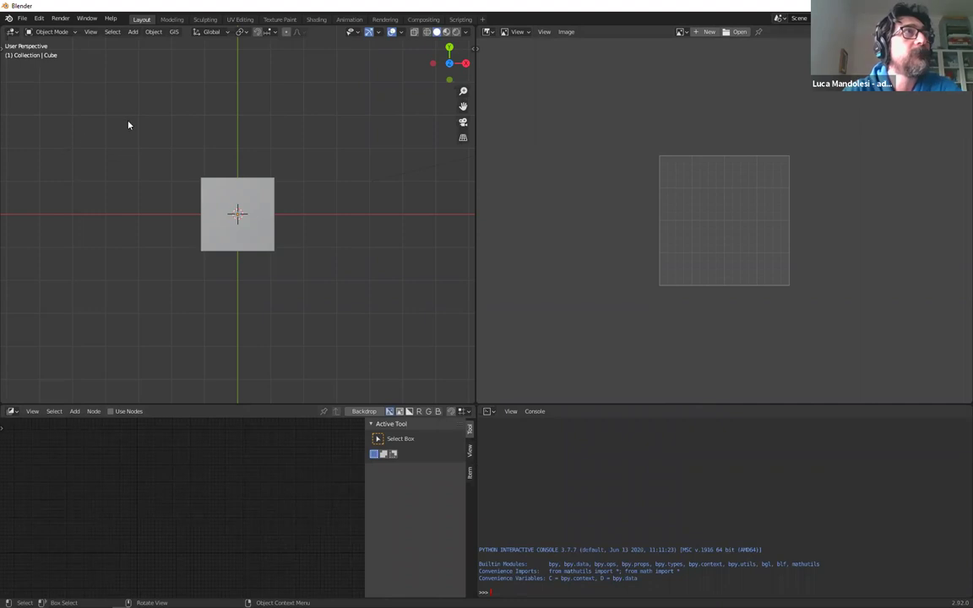
Orbit the cube to a tilted perspective, restore the right area to an Outliner, and widen the viewport
{"action": "left_click", "coordinate": [17, 32]}
{"action": "left_click", "coordinate": [36, 66]}
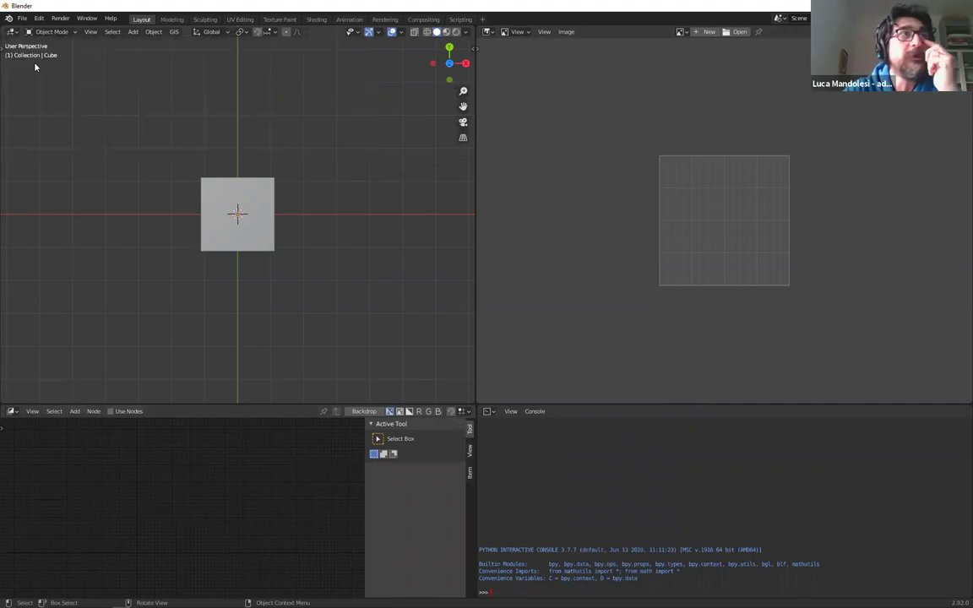
{"action": "scroll", "coordinate": [294, 218], "scroll_direction": "down", "scroll_amount": 3}
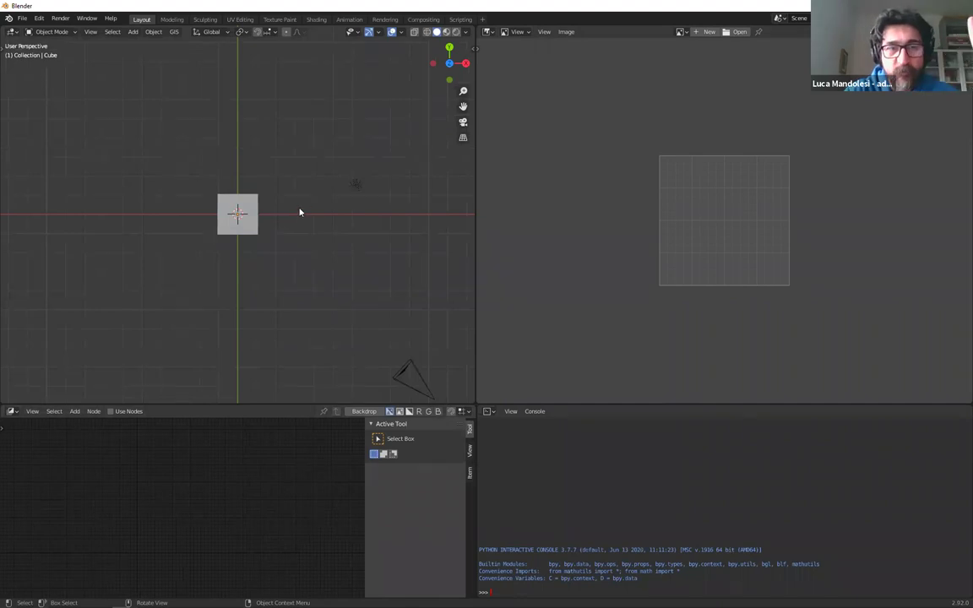
{"action": "left_click", "coordinate": [13, 32]}
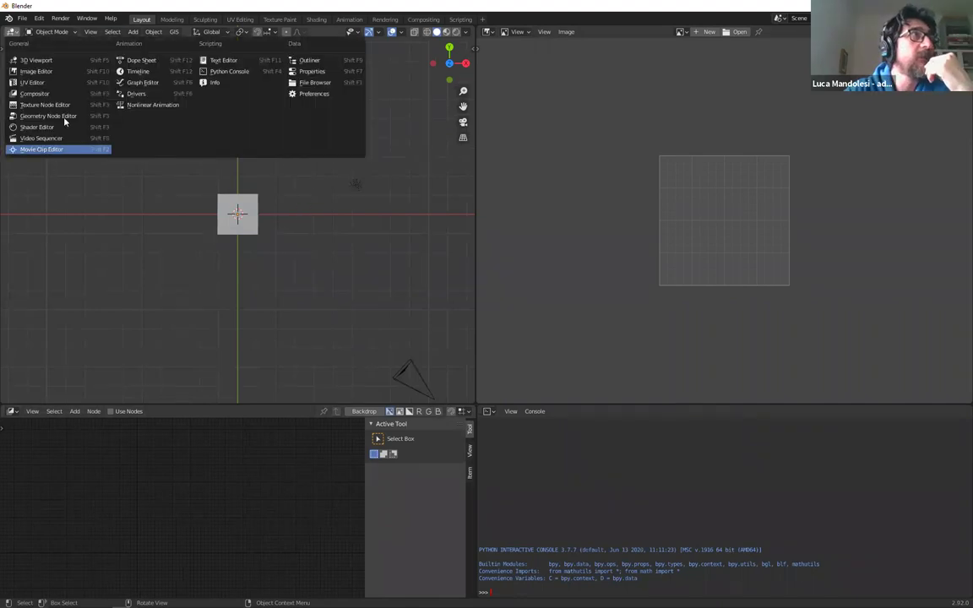
{"action": "left_click", "coordinate": [59, 62]}
{"action": "middle_click_drag", "start_coordinate": [397, 315], "coordinate": [315, 191]}
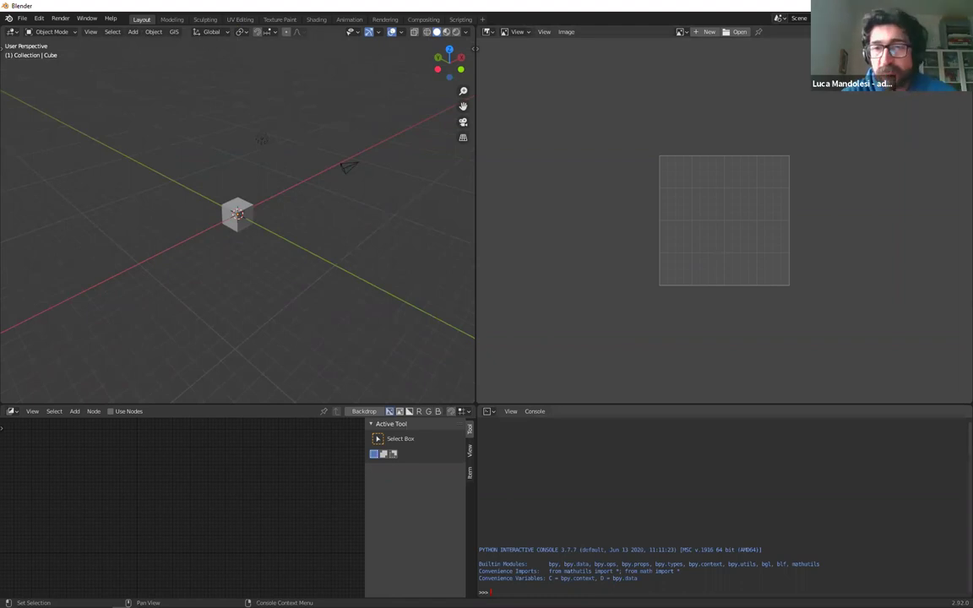
{"action": "middle_click_drag", "start_coordinate": [200, 189], "coordinate": [232, 209]}
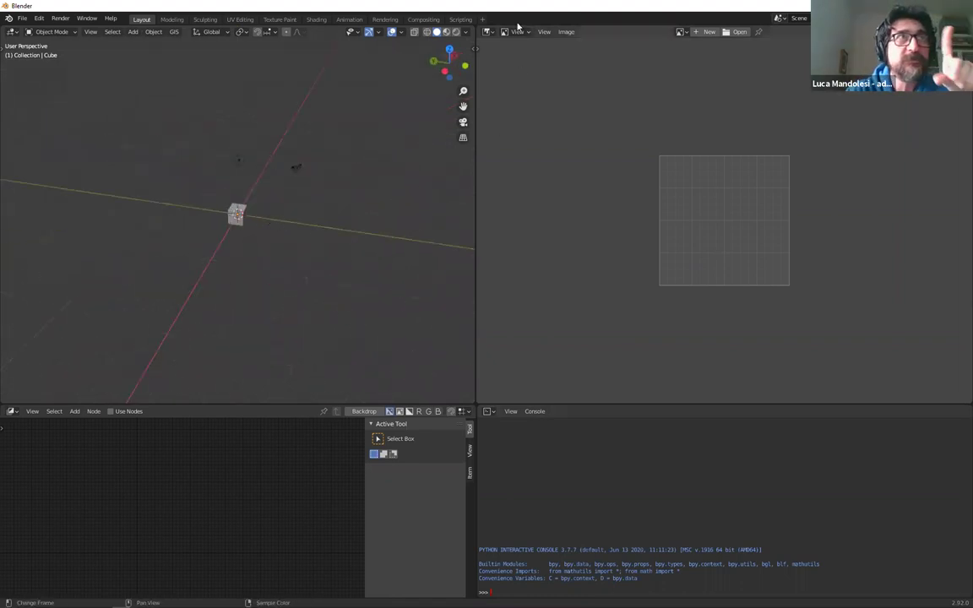
{"action": "left_click", "coordinate": [488, 31]}
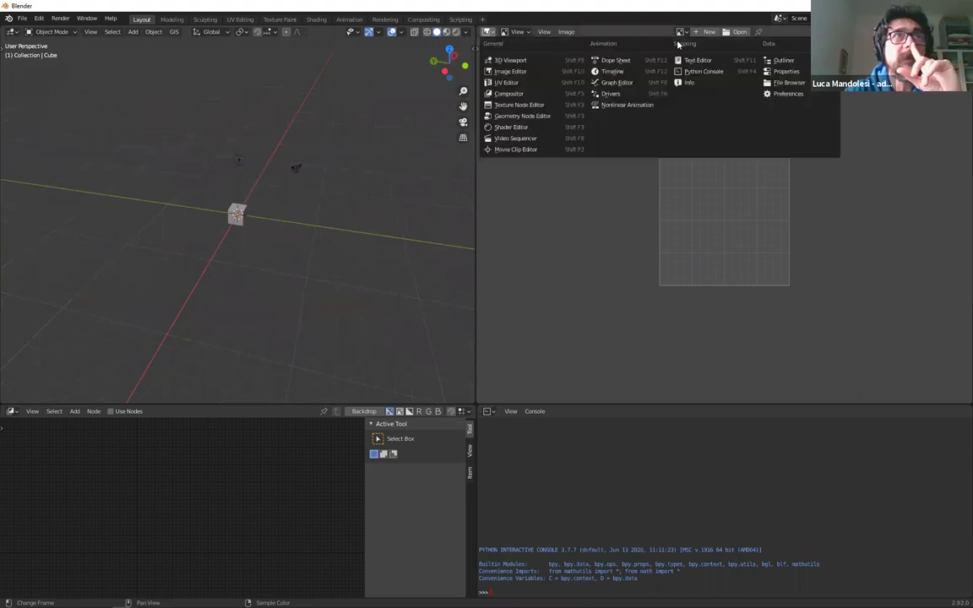
{"action": "left_click", "coordinate": [784, 60]}
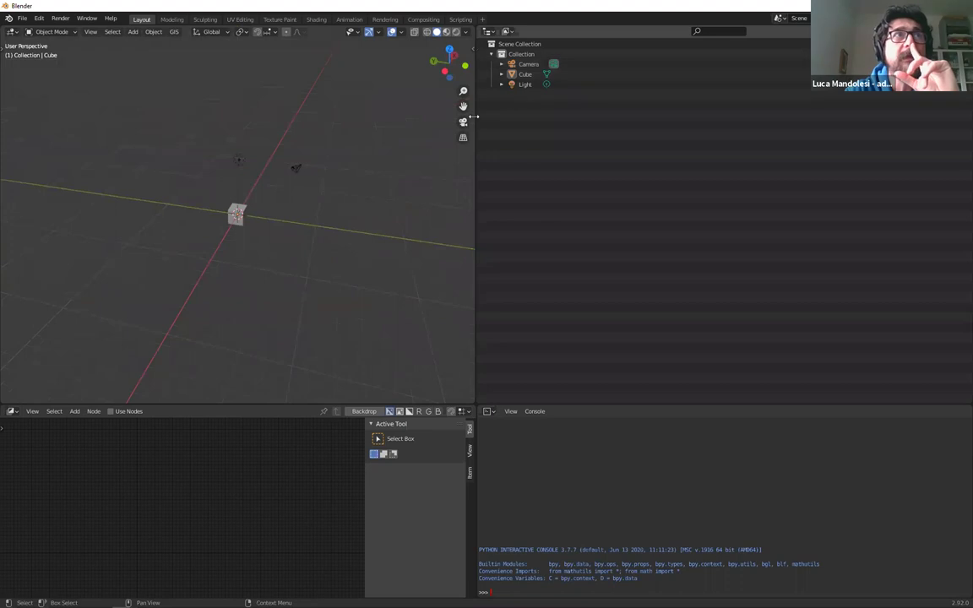
{"action": "left_click_drag", "start_coordinate": [475, 123], "coordinate": [745, 122]}
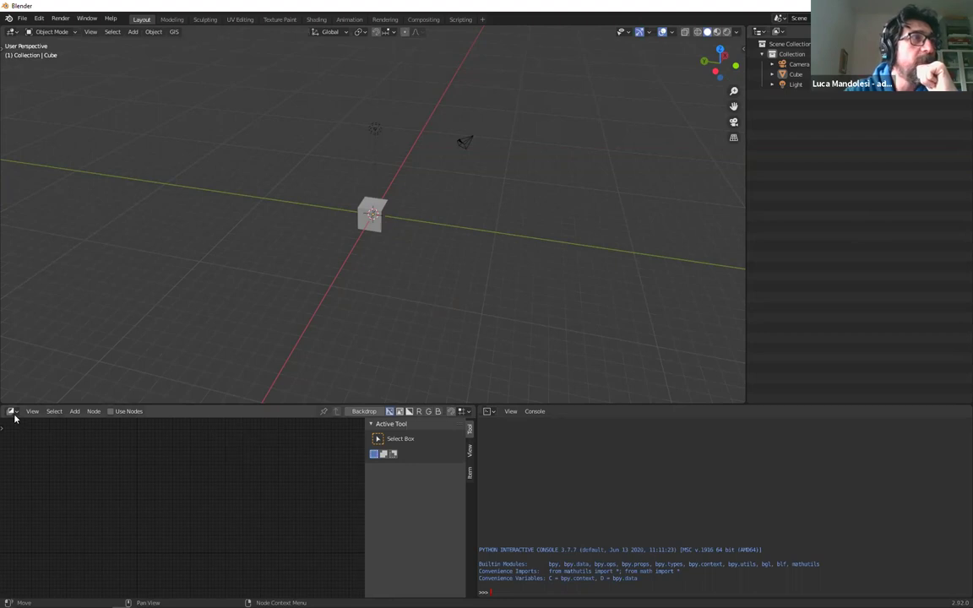
Merge the compositor into the Python console, briefly split off a Properties area, then merge it back
{"action": "left_click_drag", "start_coordinate": [472, 408], "coordinate": [369, 418]}
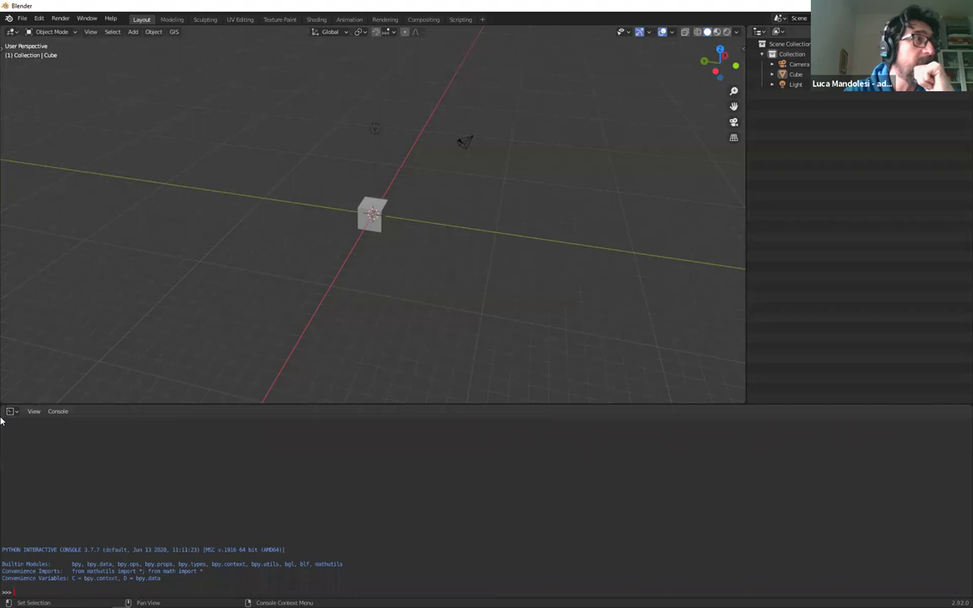
{"action": "left_click_drag", "start_coordinate": [6, 412], "coordinate": [746, 419]}
{"action": "right_click", "coordinate": [746, 419]}
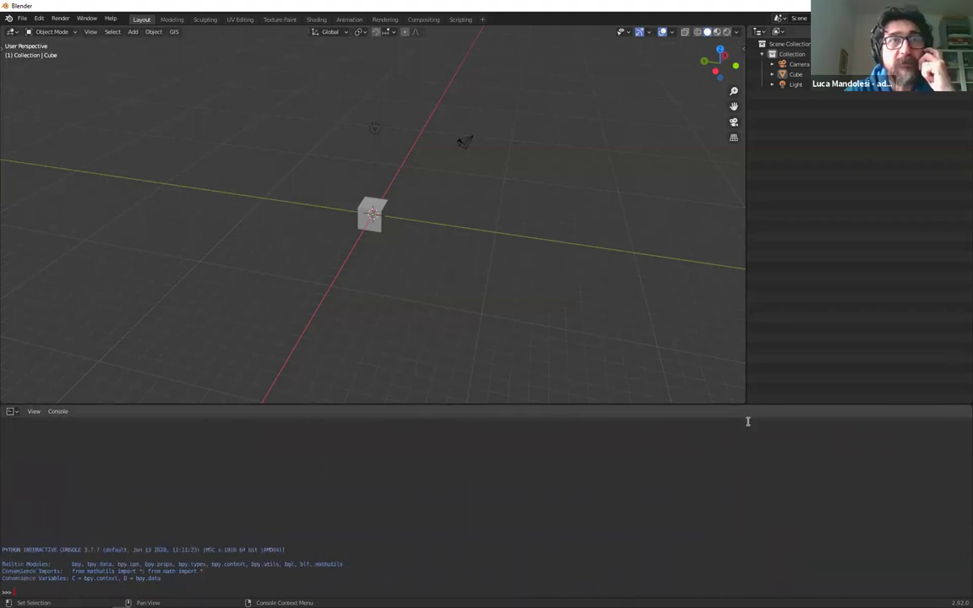
{"action": "left_click_drag", "start_coordinate": [7, 413], "coordinate": [747, 408]}
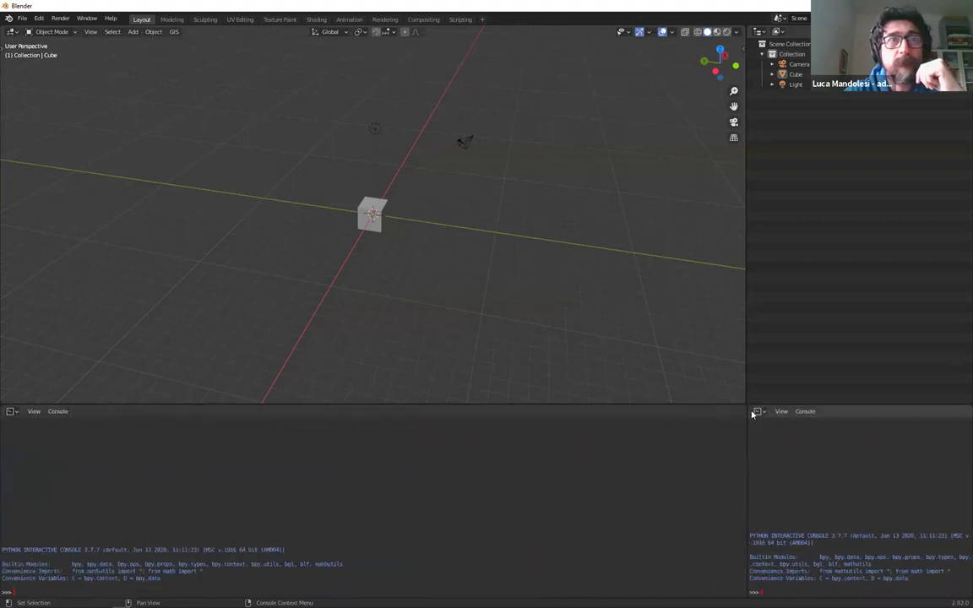
{"action": "left_click", "coordinate": [758, 411]}
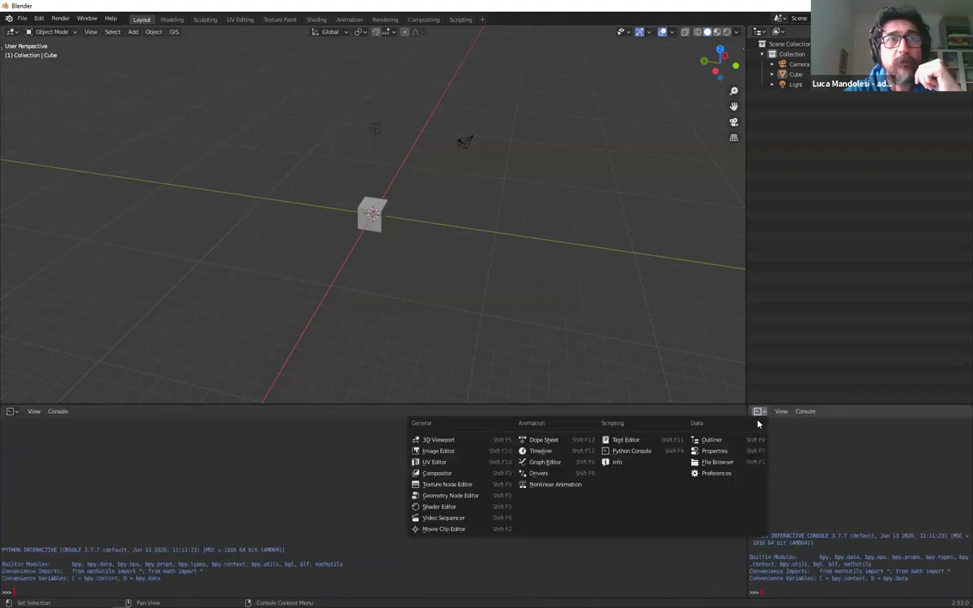
{"action": "left_click", "coordinate": [727, 452]}
{"action": "left_click_drag", "start_coordinate": [781, 405], "coordinate": [745, 444]}
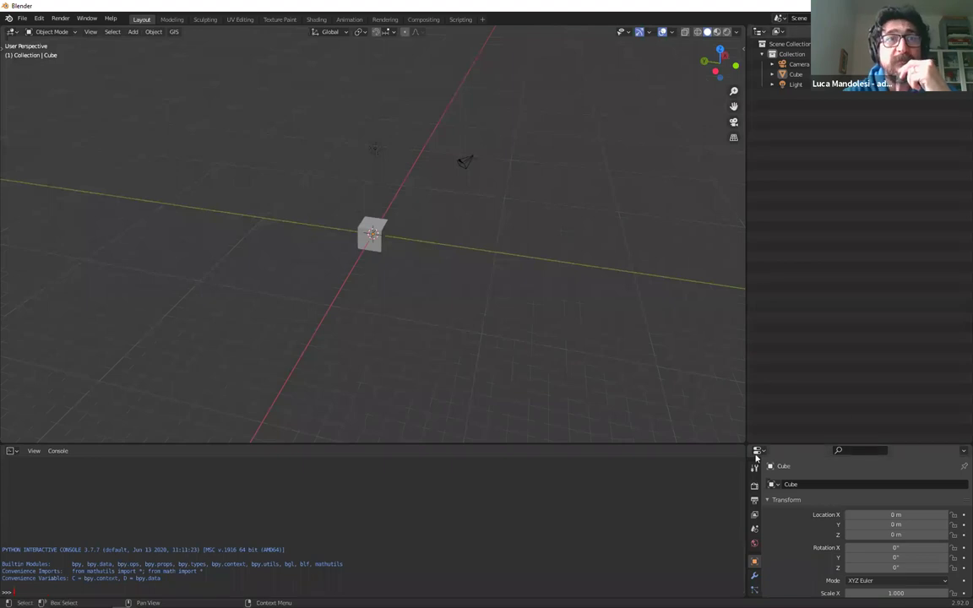
{"action": "left_click_drag", "start_coordinate": [741, 447], "coordinate": [810, 503]}
Split the outliner, turn the lower half into Object Properties, and enlarge the 3D view and properties
{"action": "left_click_drag", "start_coordinate": [747, 28], "coordinate": [902, 226]}
{"action": "left_click", "coordinate": [757, 229]}
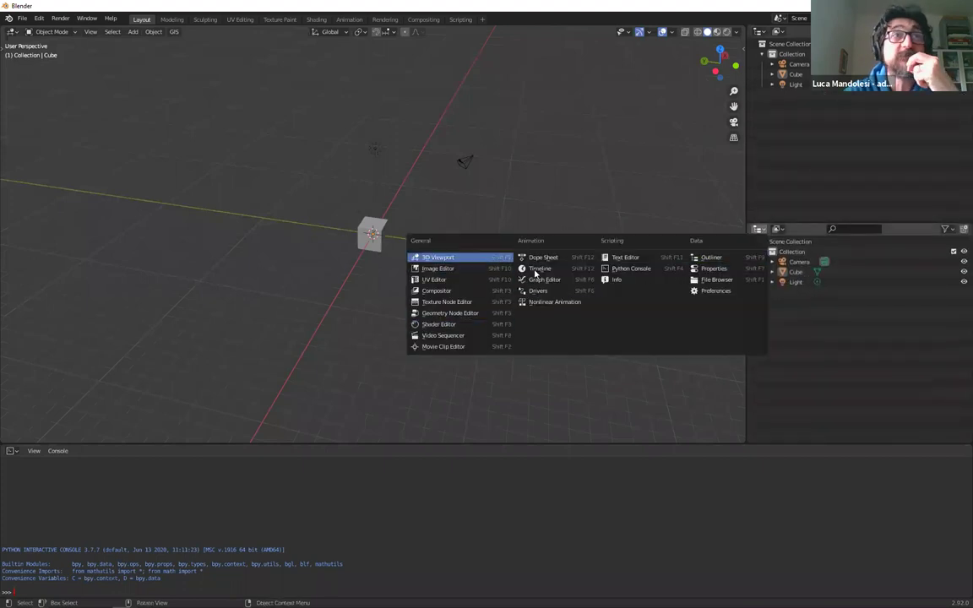
{"action": "left_click", "coordinate": [713, 268]}
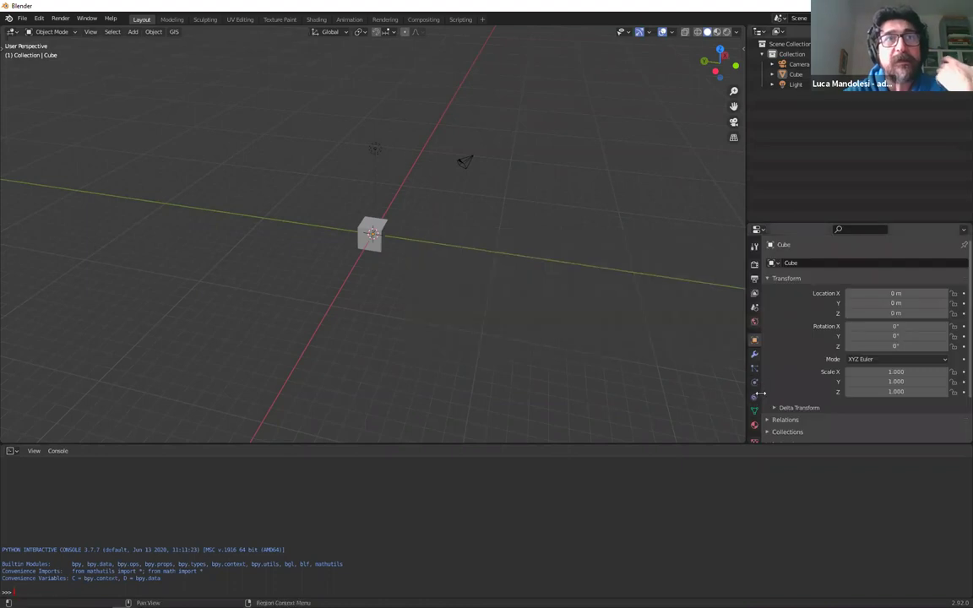
{"action": "left_click_drag", "start_coordinate": [785, 445], "coordinate": [803, 559]}
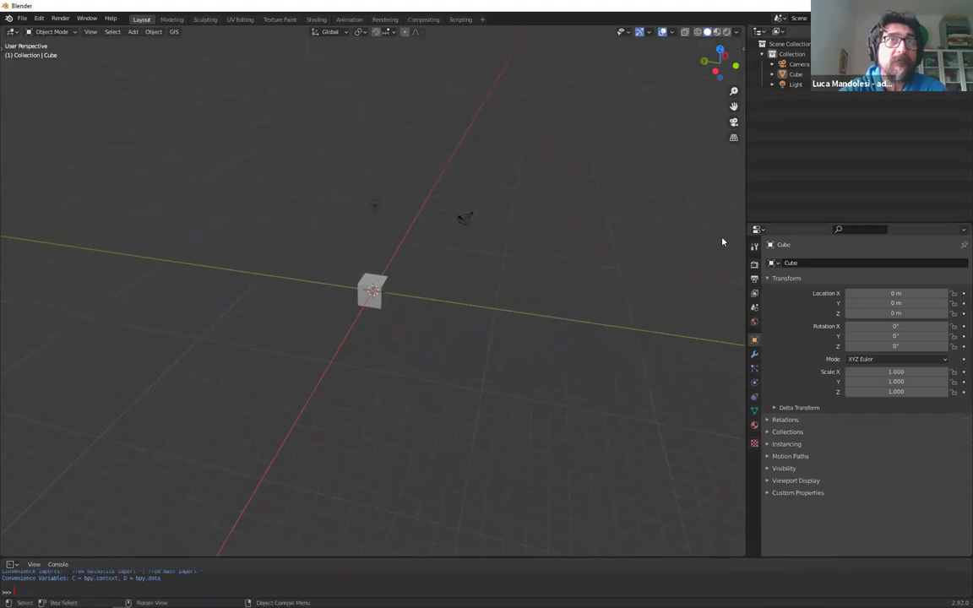
{"action": "left_click_drag", "start_coordinate": [799, 223], "coordinate": [813, 112]}
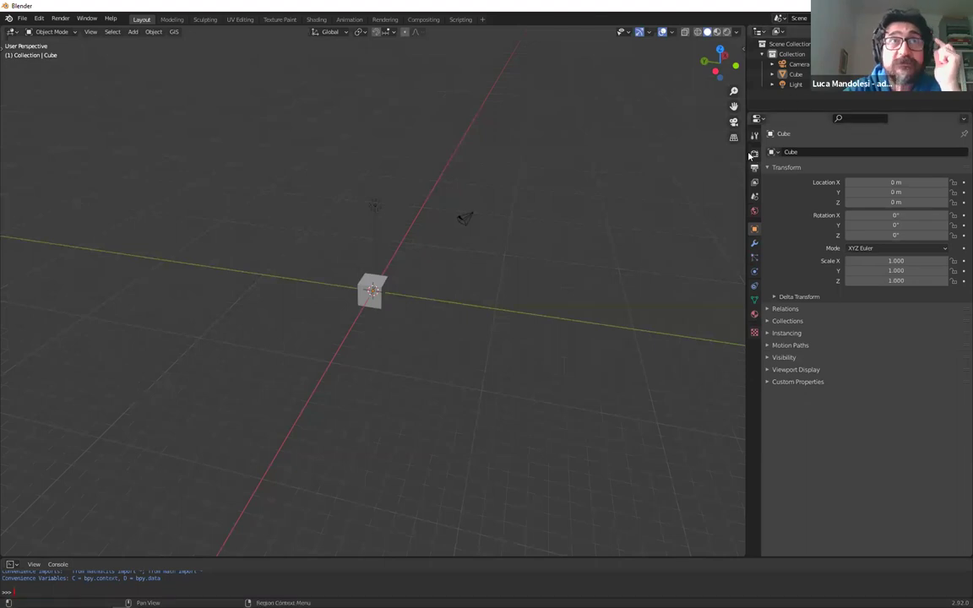
Browse the Scene, World, Object, Constraints, Render, Material, Texture and Data settings for the Cube
{"action": "left_click", "coordinate": [755, 196]}
{"action": "left_click", "coordinate": [754, 211]}
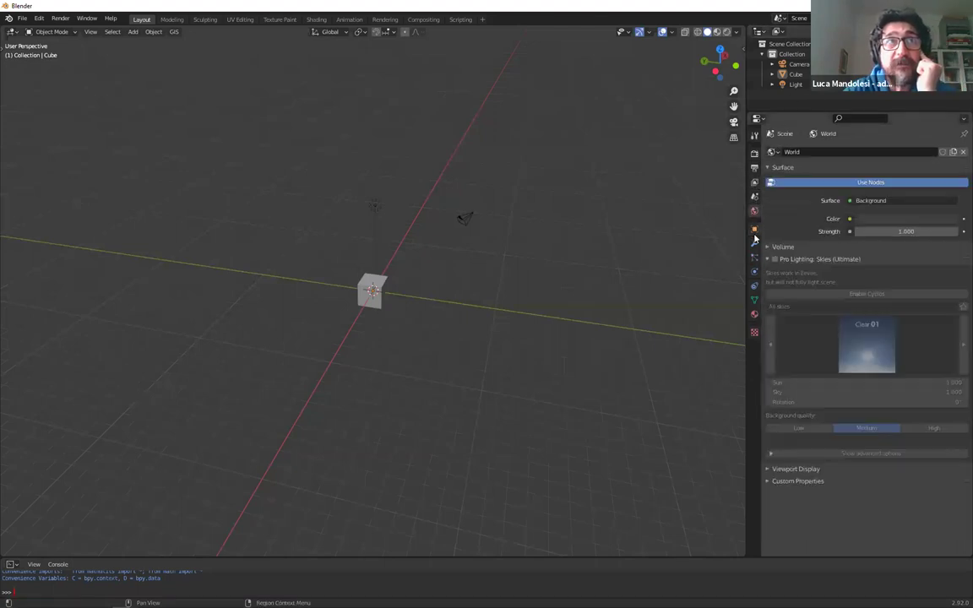
{"action": "left_click", "coordinate": [754, 229]}
{"action": "left_click", "coordinate": [754, 286]}
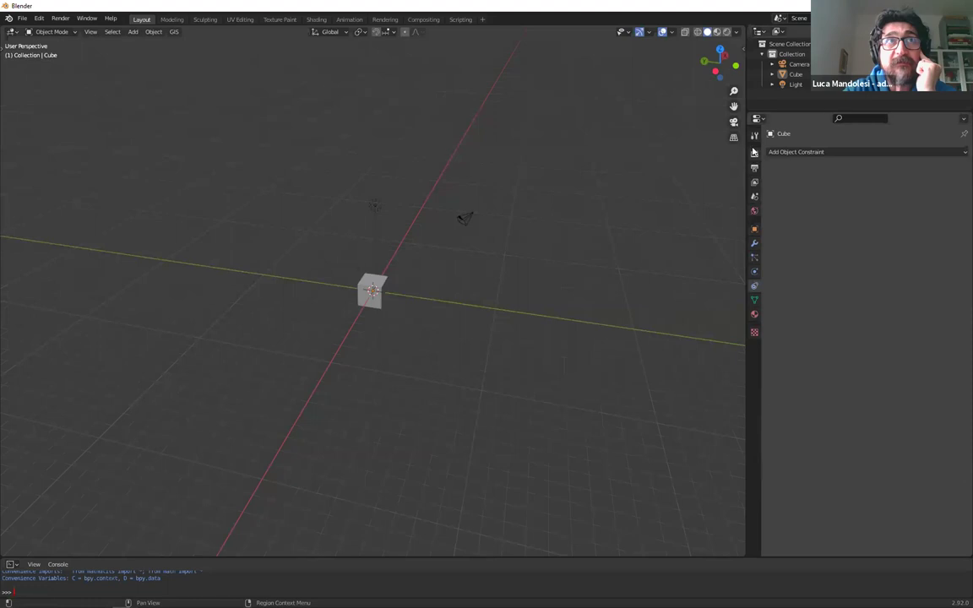
{"action": "left_click", "coordinate": [754, 153]}
{"action": "left_click", "coordinate": [755, 136]}
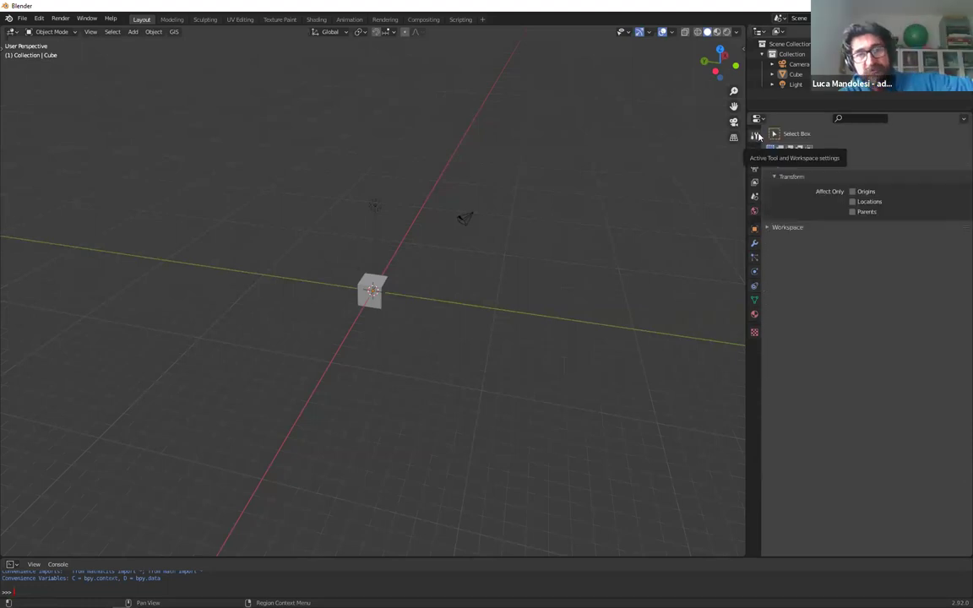
{"action": "left_click", "coordinate": [754, 230]}
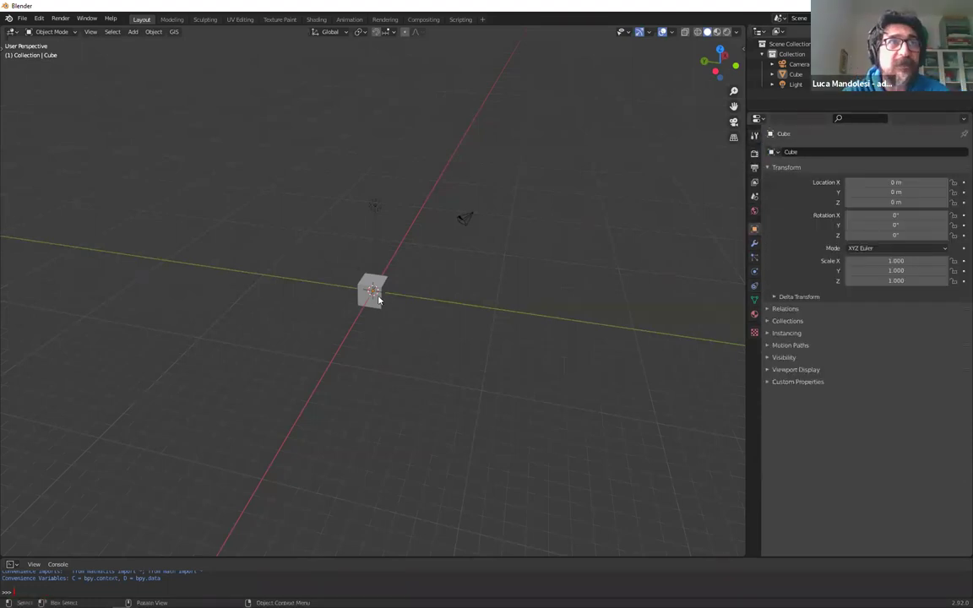
{"action": "left_click", "coordinate": [370, 289]}
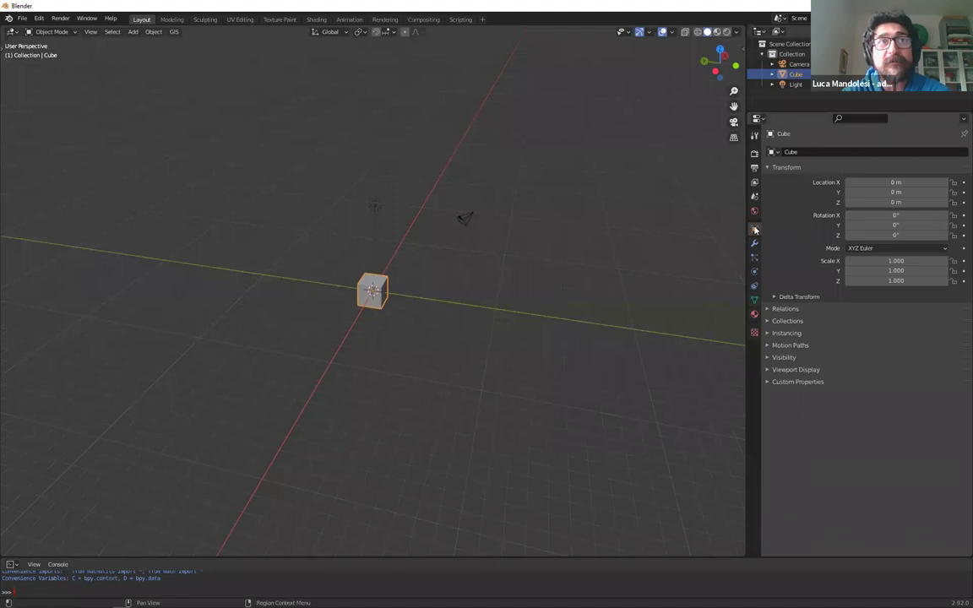
{"action": "left_click", "coordinate": [754, 314]}
{"action": "left_click", "coordinate": [754, 332]}
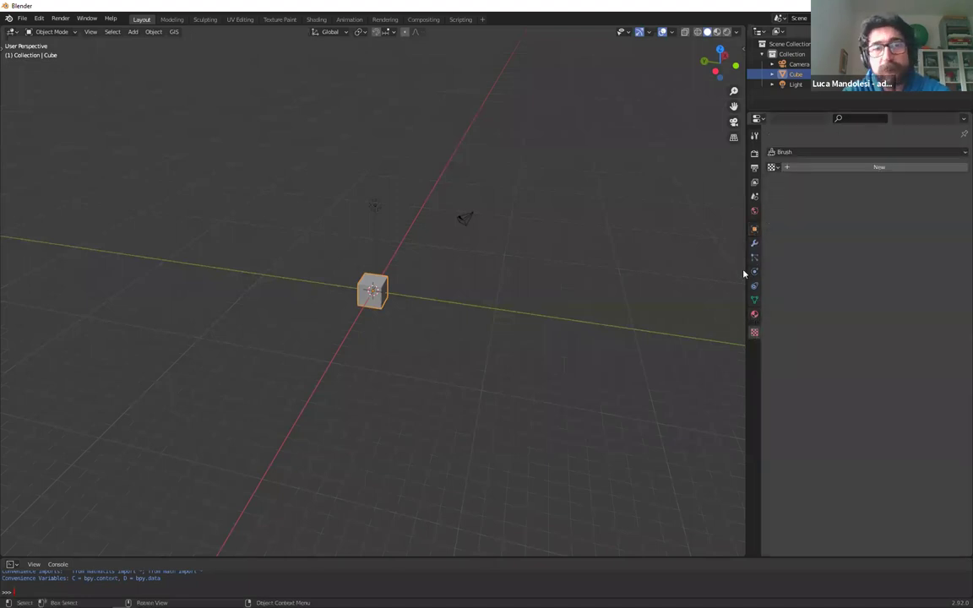
{"action": "left_click", "coordinate": [755, 211]}
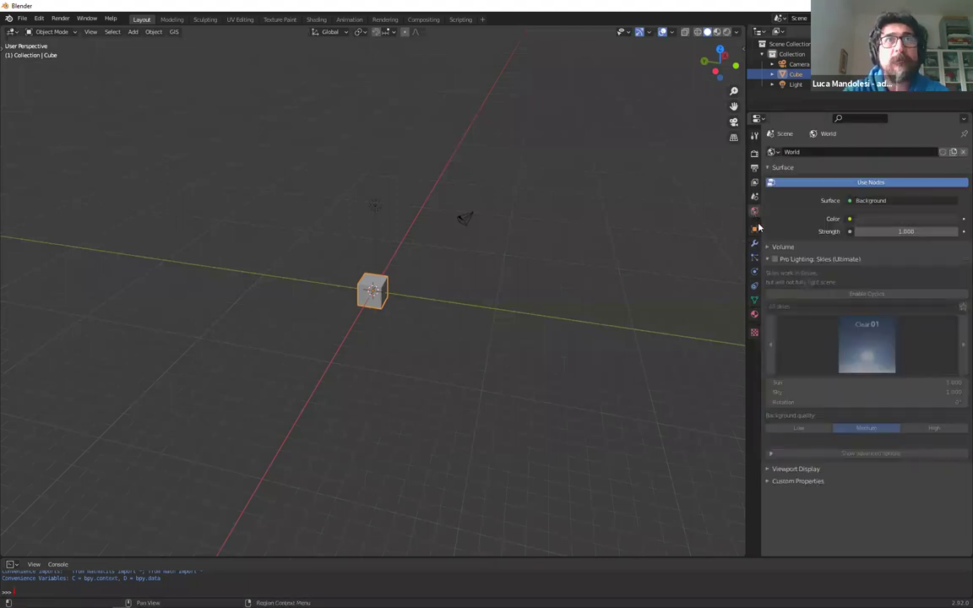
{"action": "left_click", "coordinate": [754, 301]}
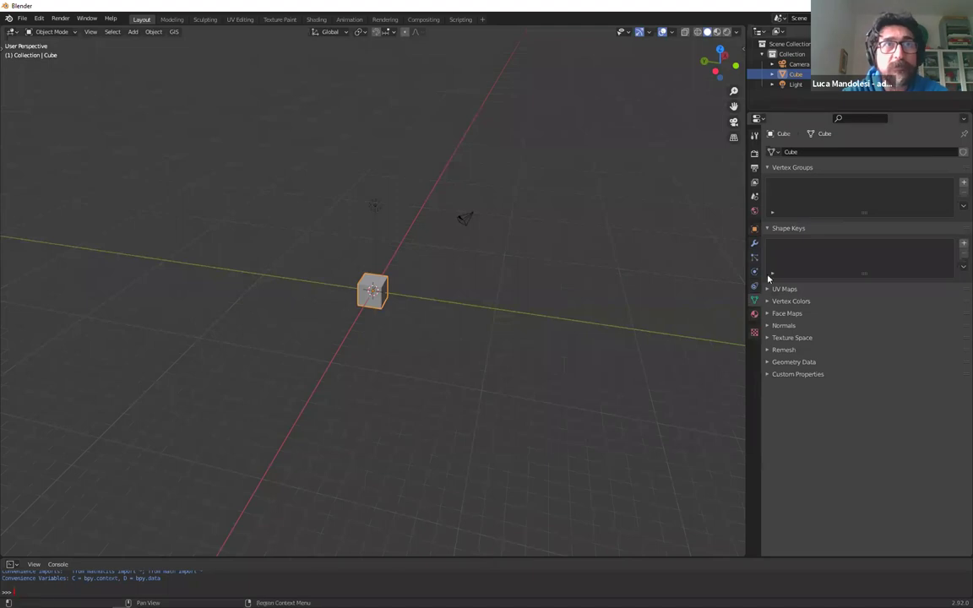
{"action": "left_click", "coordinate": [754, 314]}
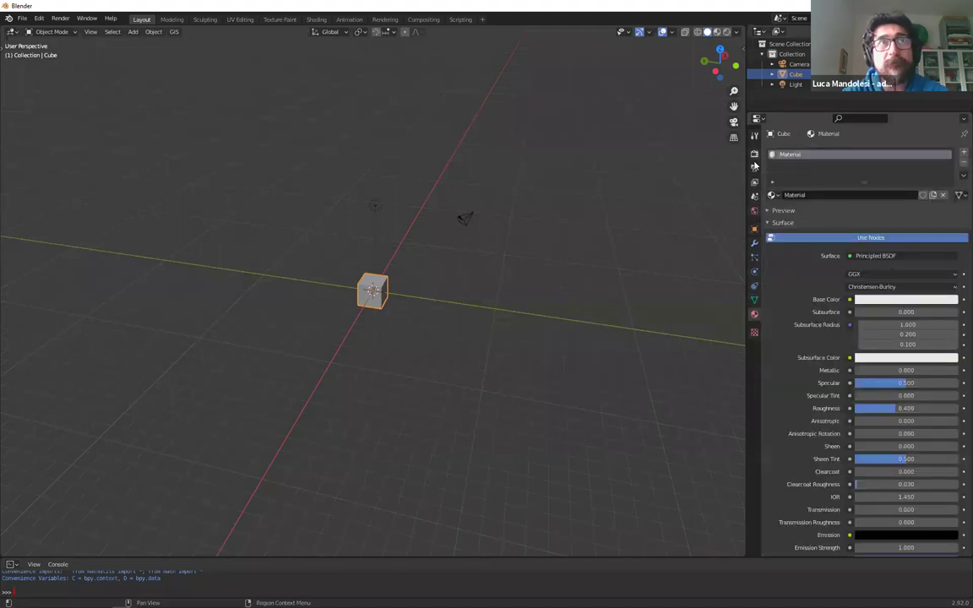
{"action": "left_click", "coordinate": [754, 229]}
{"action": "left_click", "coordinate": [754, 211]}
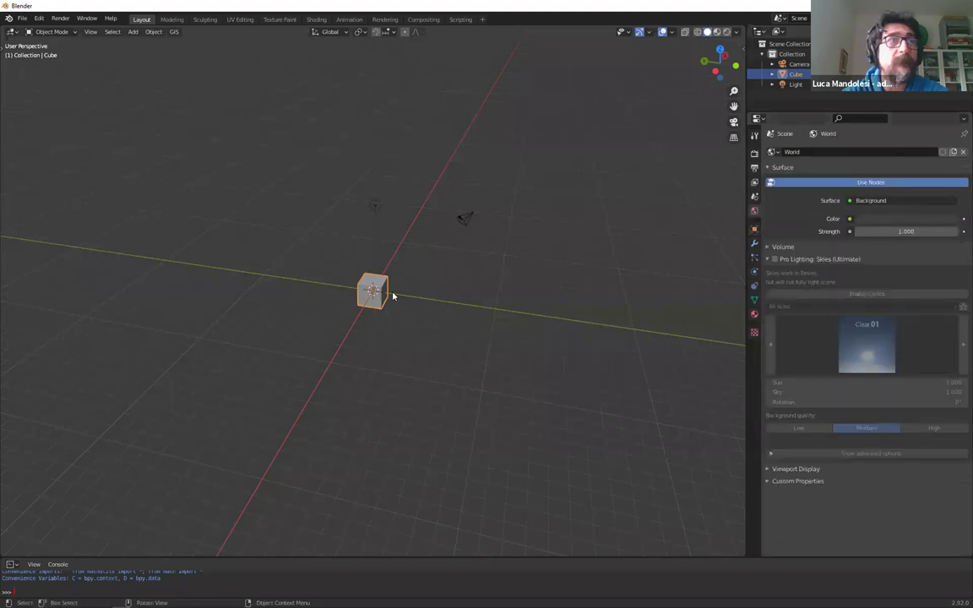
Select the camera, light and Cube in turn, checking their transforms and the World settings
{"action": "middle_click_drag", "start_coordinate": [441, 220], "coordinate": [528, 242]}
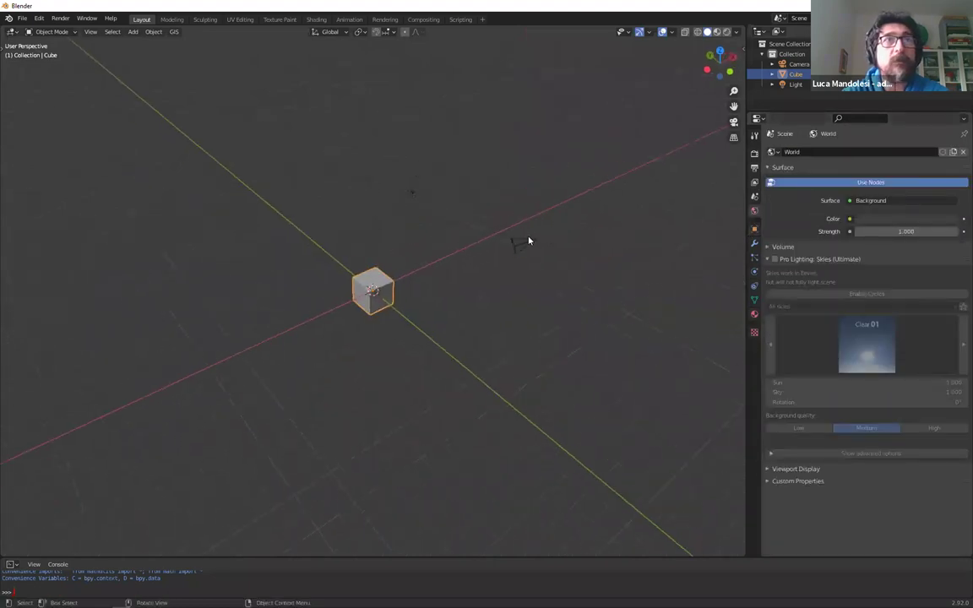
{"action": "left_click", "coordinate": [527, 245]}
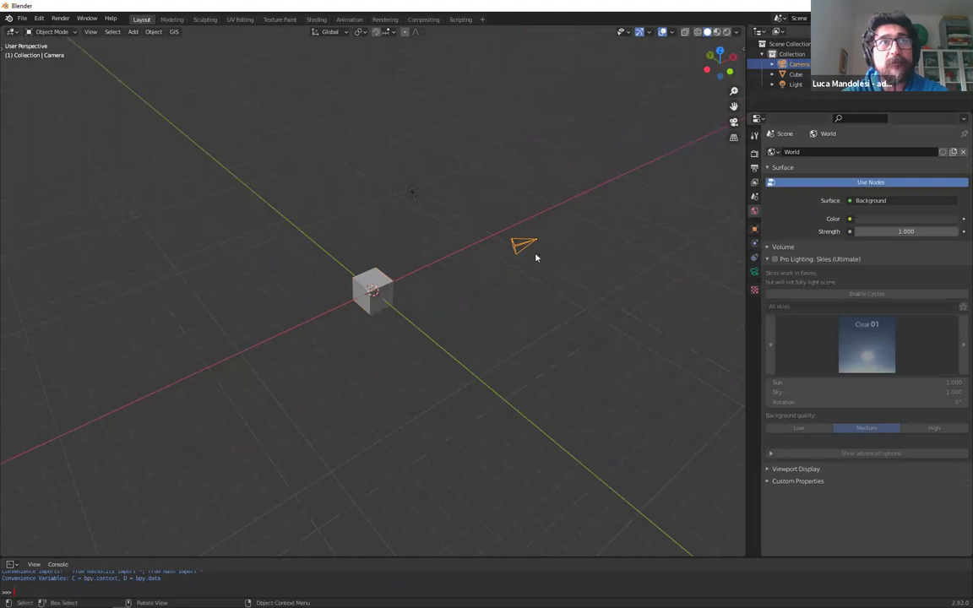
{"action": "left_click", "coordinate": [411, 192]}
{"action": "left_click", "coordinate": [754, 228]}
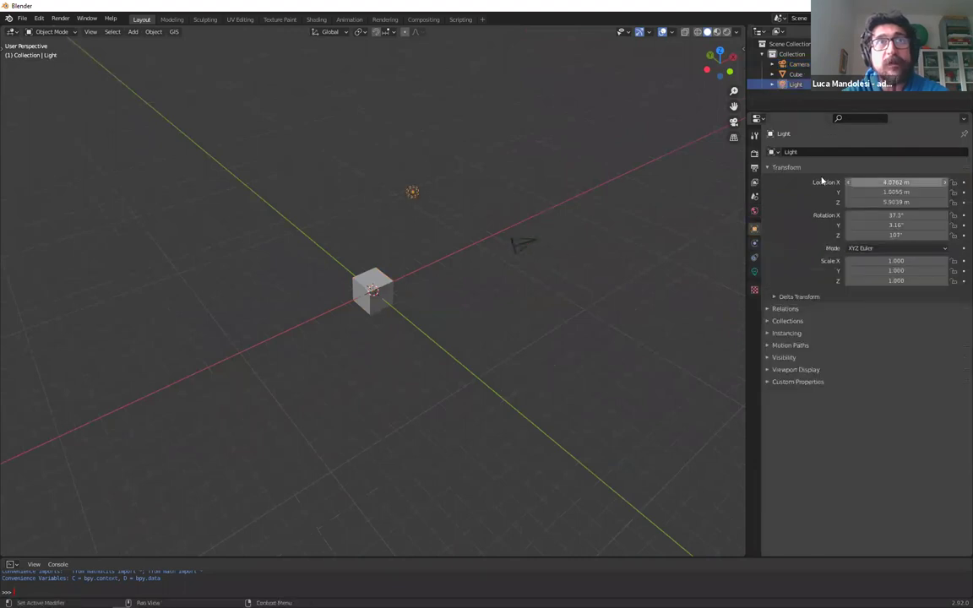
{"action": "left_click", "coordinate": [524, 244]}
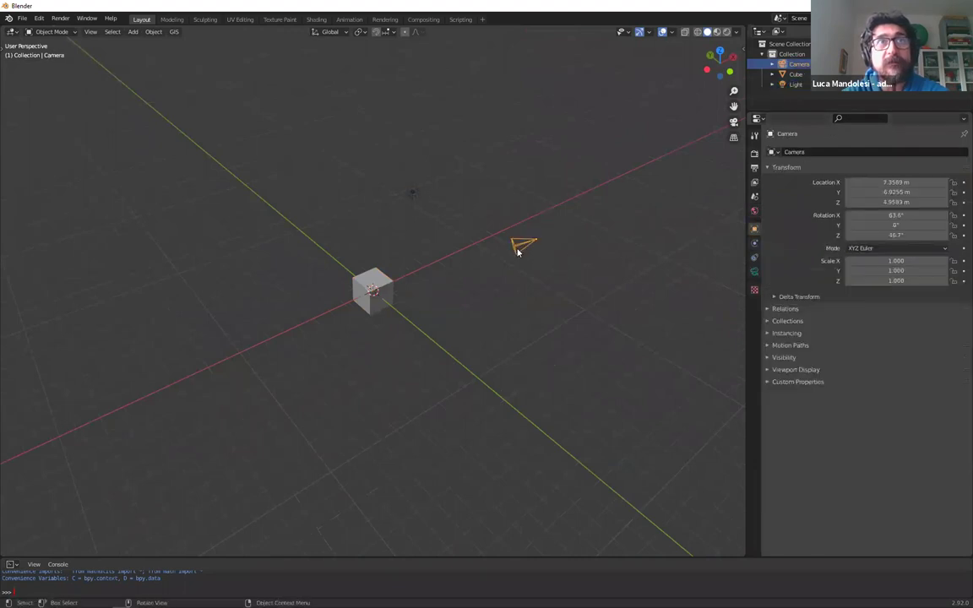
{"action": "left_click", "coordinate": [368, 277]}
{"action": "left_click", "coordinate": [754, 210]}
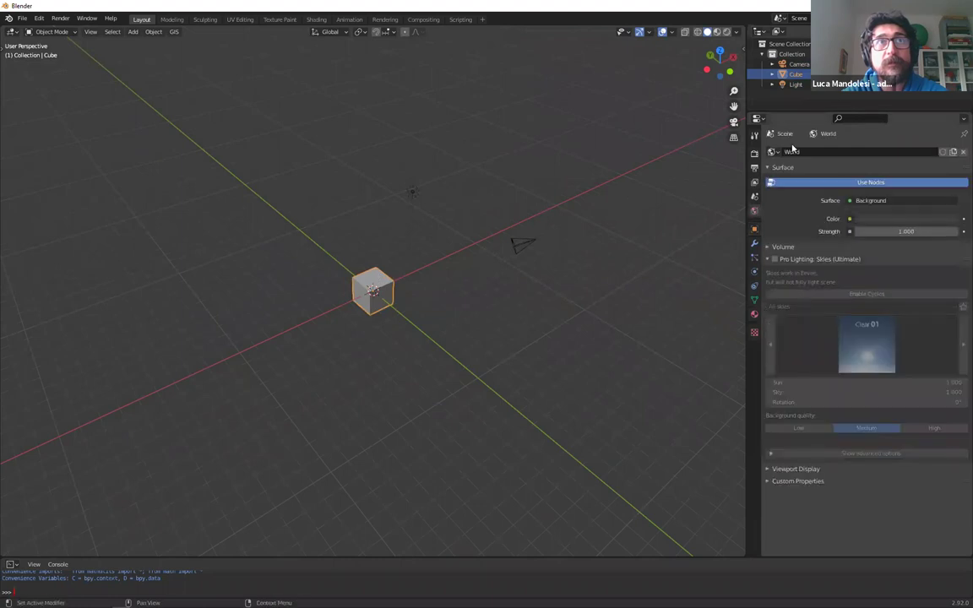
{"action": "left_click", "coordinate": [411, 192]}
{"action": "left_click", "coordinate": [524, 244]}
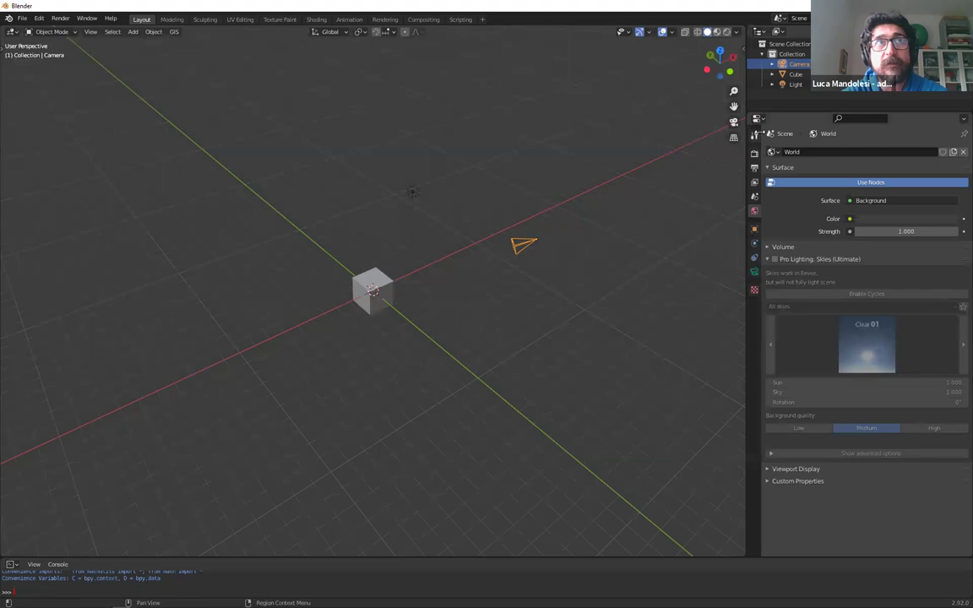
{"action": "scroll", "coordinate": [370, 218], "scroll_direction": "down", "scroll_amount": 2}
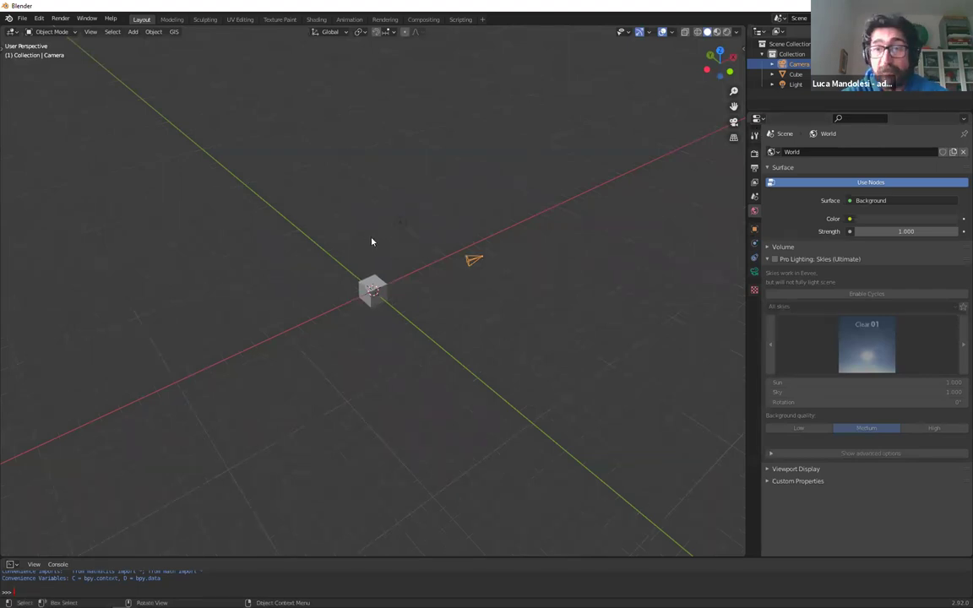
{"action": "middle_click_drag", "start_coordinate": [403, 321], "coordinate": [256, 437]}
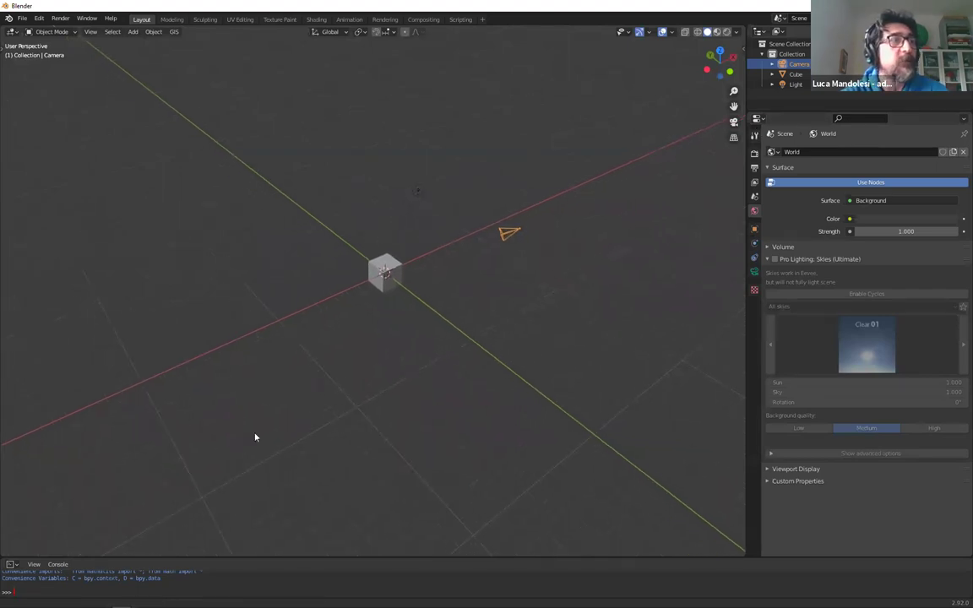
Turn the bottom area into a Timeline, drag it much taller, then switch it back to Python Console
{"action": "left_click", "coordinate": [10, 564]}
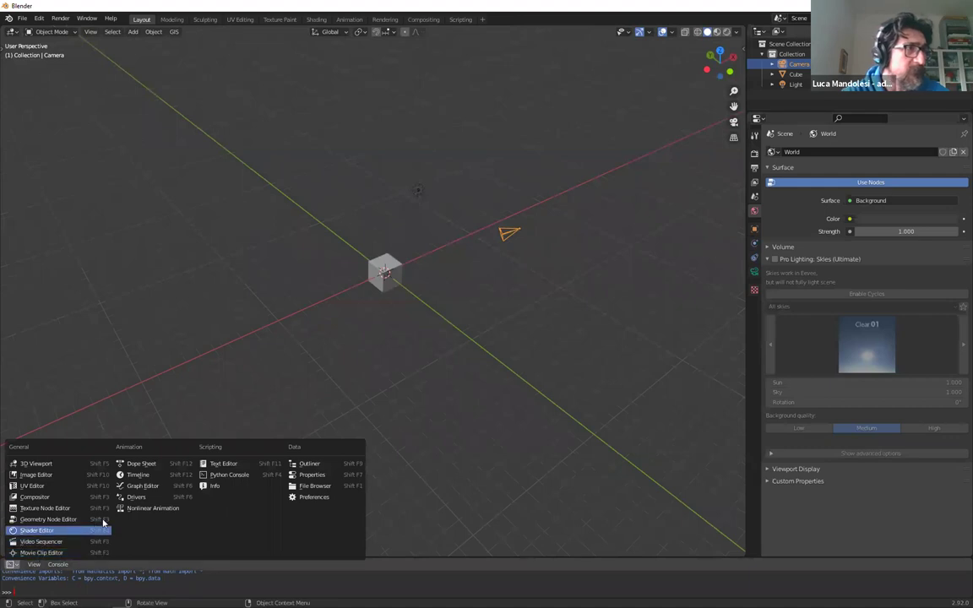
{"action": "left_click", "coordinate": [136, 476]}
{"action": "left_click_drag", "start_coordinate": [179, 558], "coordinate": [253, 519]}
{"action": "middle_click_drag", "start_coordinate": [385, 369], "coordinate": [345, 524]}
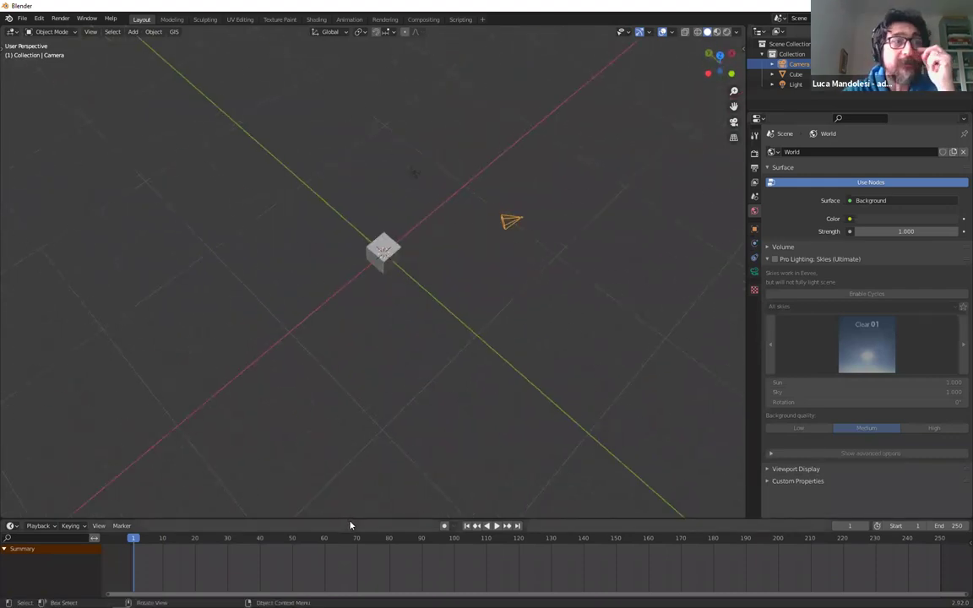
{"action": "left_click_drag", "start_coordinate": [356, 519], "coordinate": [382, 329]}
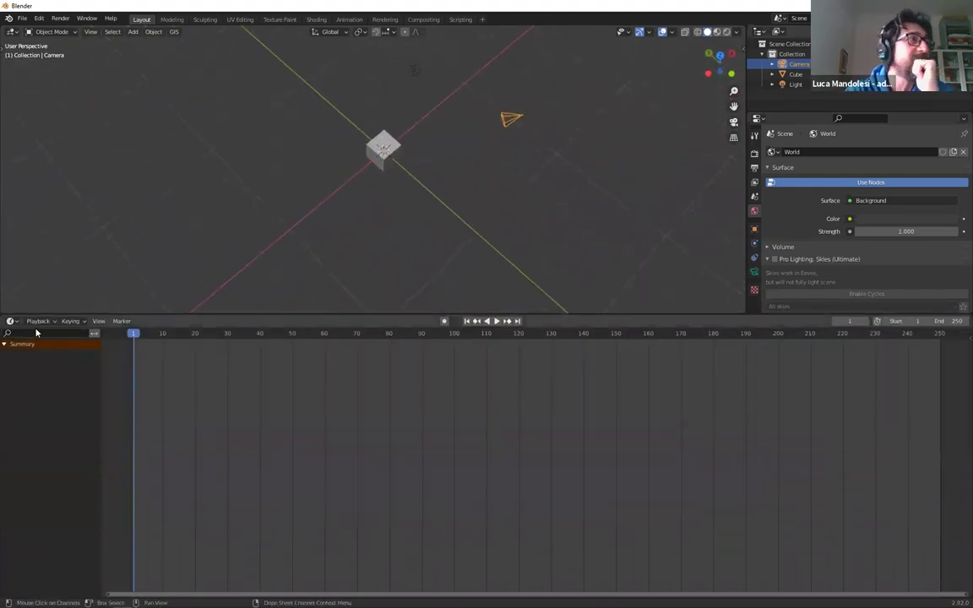
{"action": "left_click", "coordinate": [11, 321]}
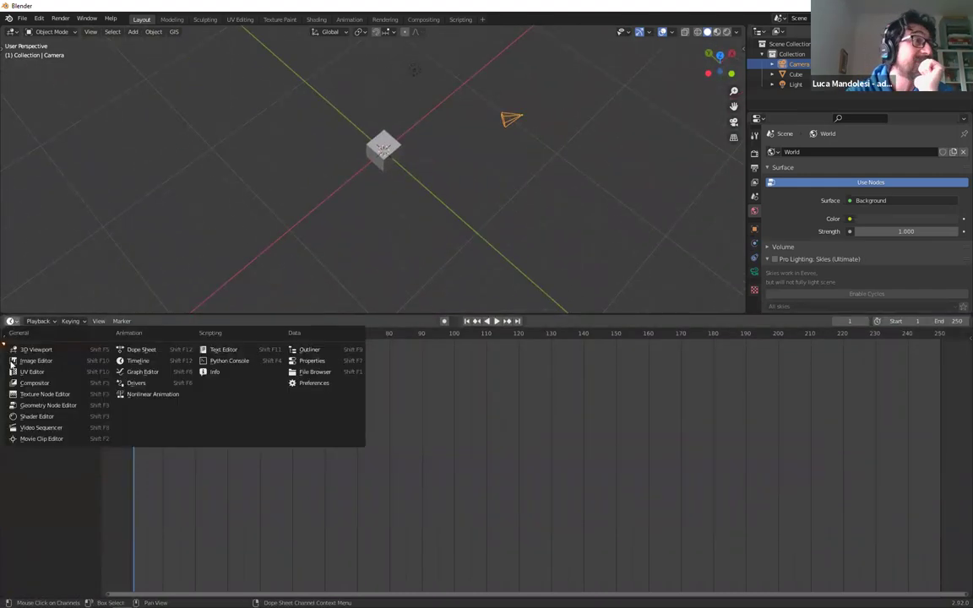
{"action": "left_click", "coordinate": [227, 361]}
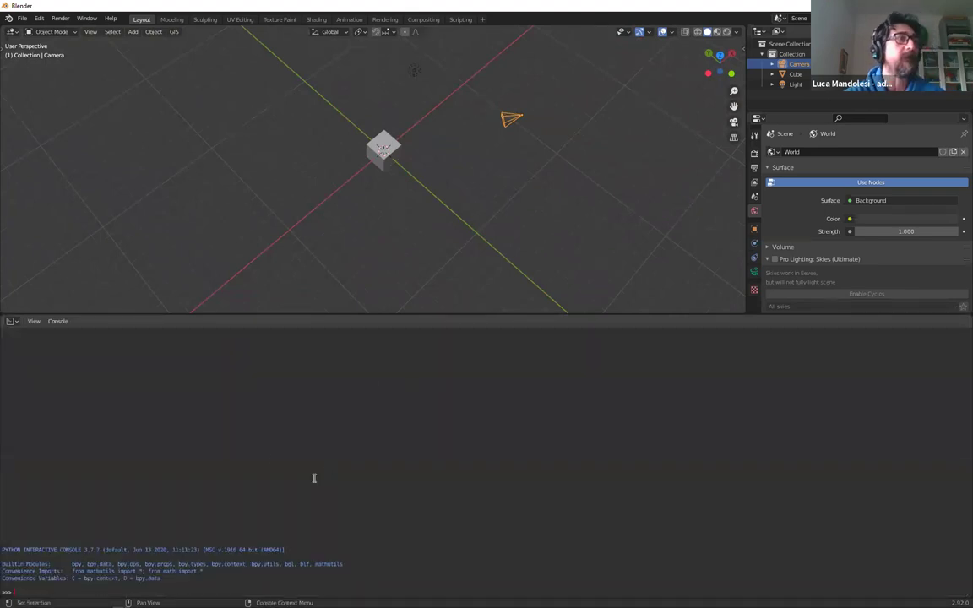
{"action": "left_click_drag", "start_coordinate": [325, 550], "coordinate": [4, 550]}
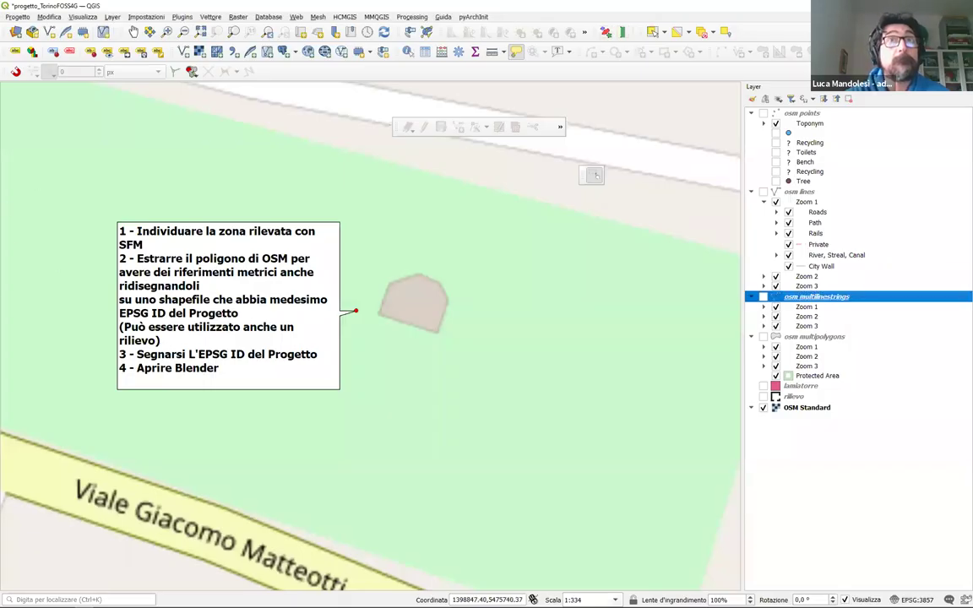
Connect pyArchInit to the Ravenna_(RA)_Rocca_Brancaleone site and open the Scheda Sito form
{"action": "left_click_drag", "start_coordinate": [549, 165], "coordinate": [432, 167]}
{"action": "left_click", "coordinate": [442, 165]}
{"action": "left_click", "coordinate": [449, 214]}
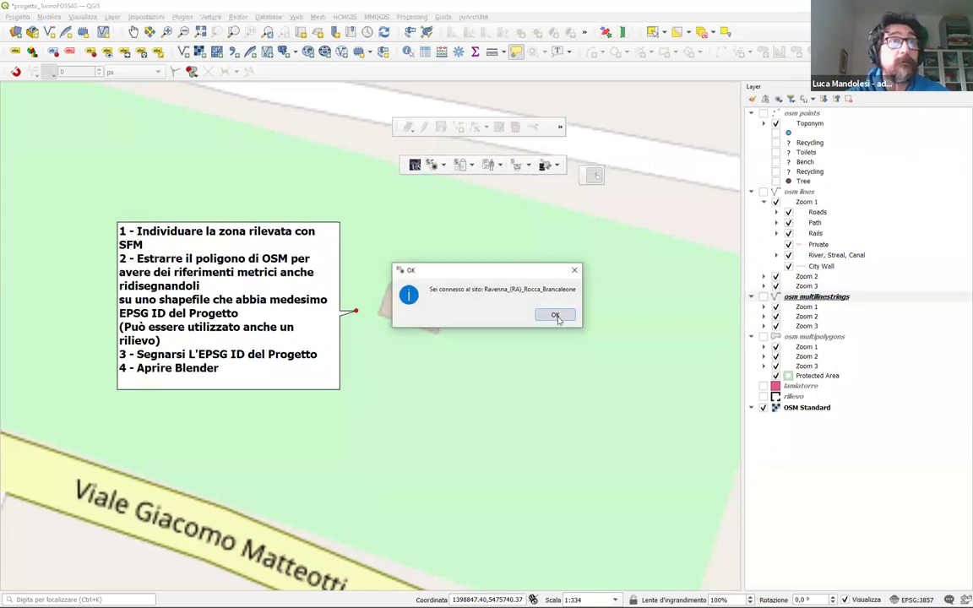
{"action": "left_click", "coordinate": [555, 315]}
{"action": "left_click_drag", "start_coordinate": [513, 123], "coordinate": [476, 101]}
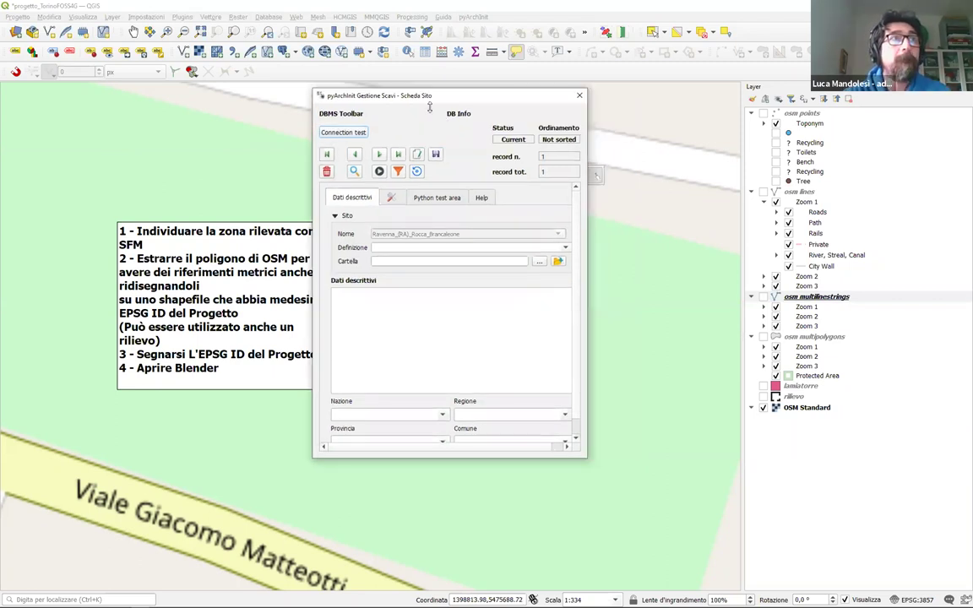
{"action": "left_click_drag", "start_coordinate": [447, 100], "coordinate": [351, 104]}
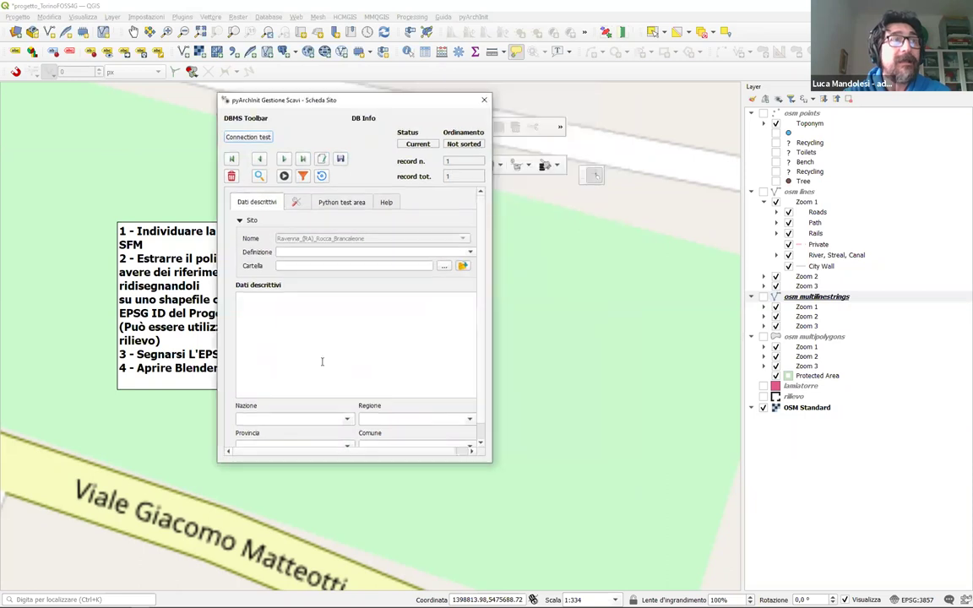
Create and save a new site record named VIVA QGIS, then switch to Blender
{"action": "left_click", "coordinate": [321, 160]}
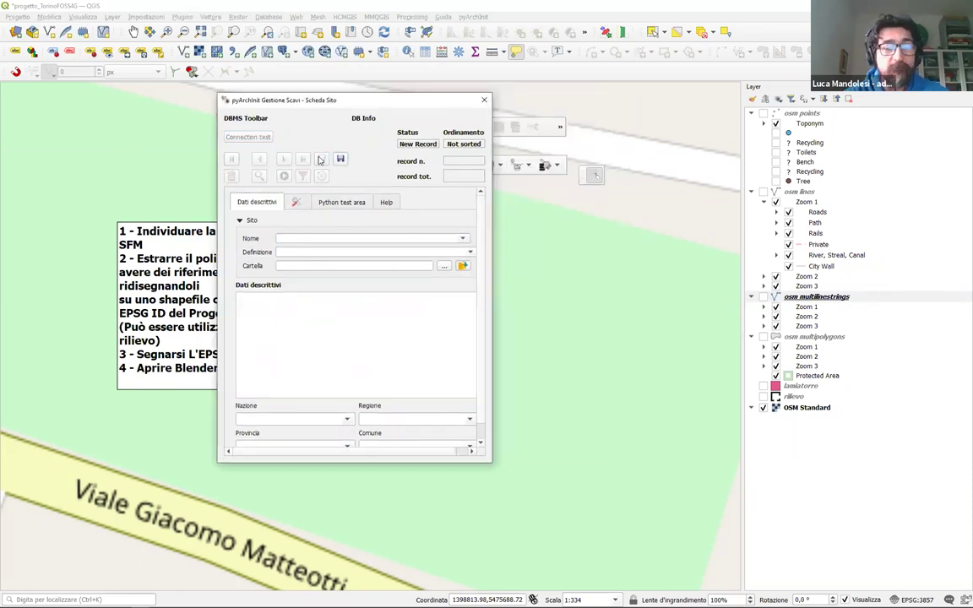
{"action": "type", "text": "VIVA QGIS"}
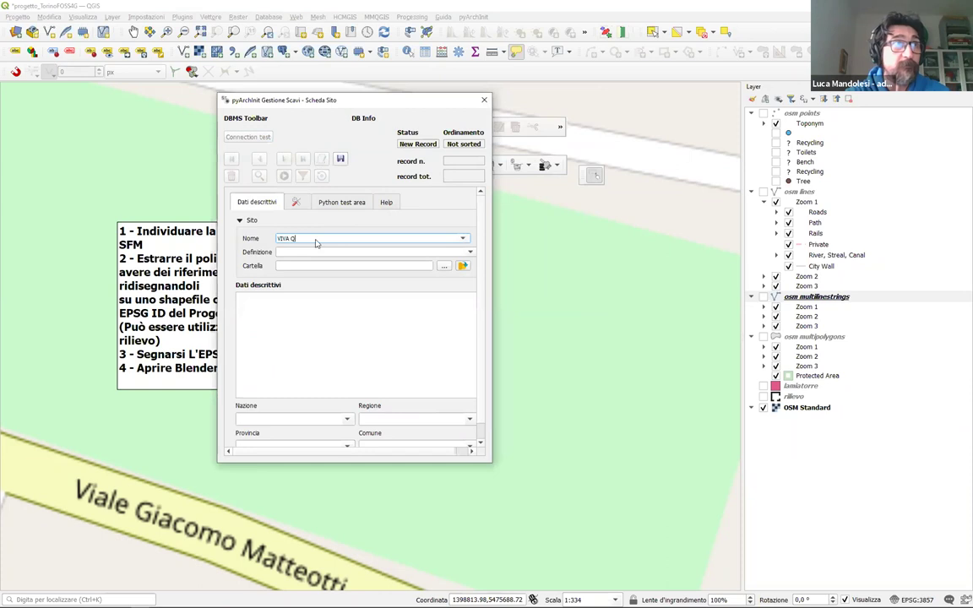
{"action": "left_click", "coordinate": [340, 159]}
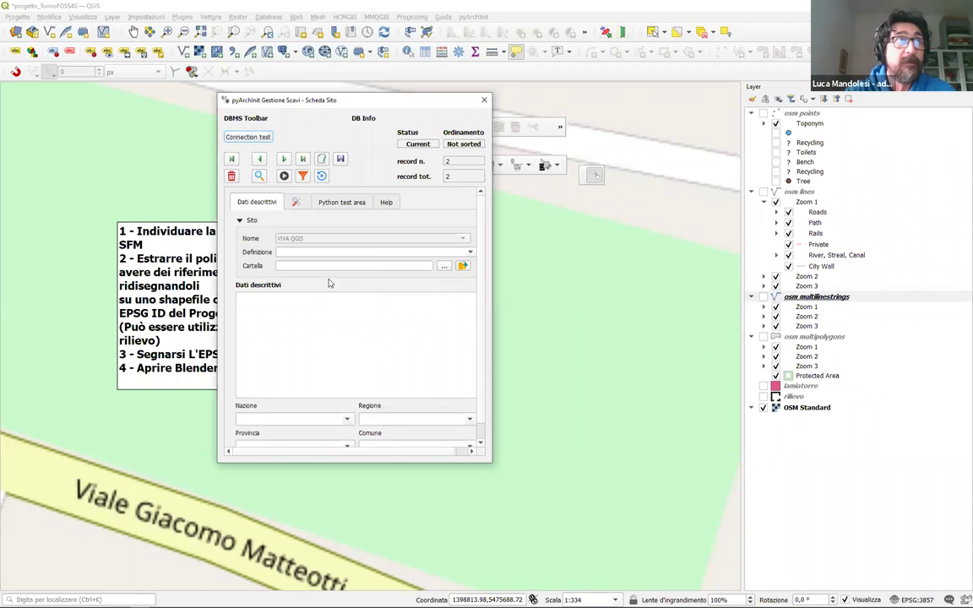
{"action": "left_click_drag", "start_coordinate": [364, 102], "coordinate": [388, 117]}
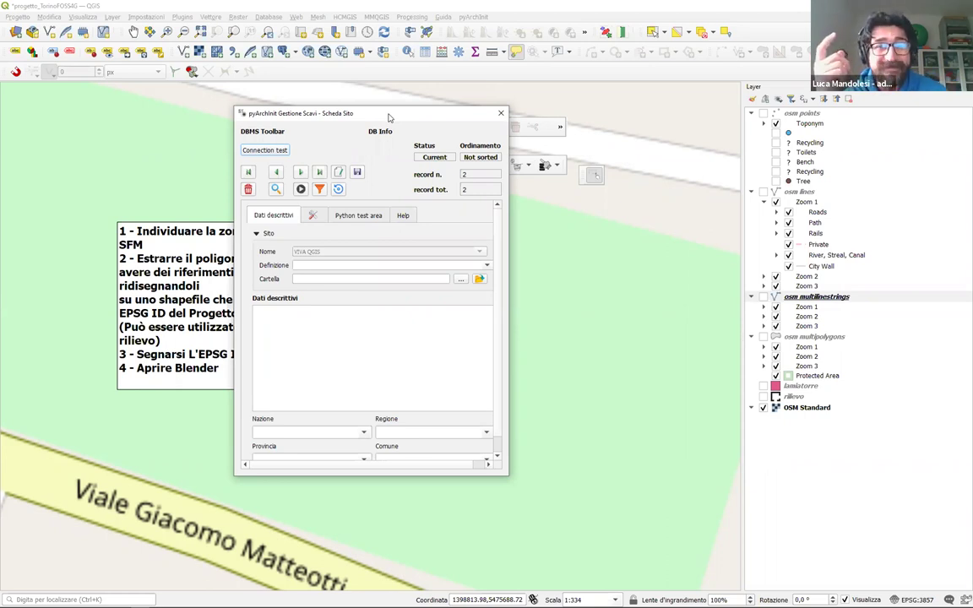
{"action": "key", "text": "alt+Tab"}
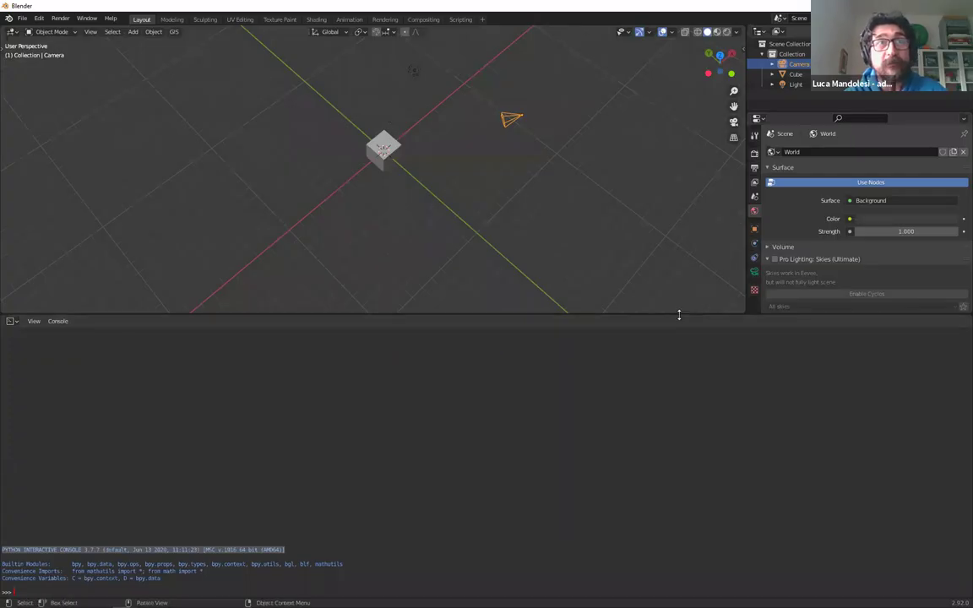
Shrink the console to enlarge the 3D view and keep the existing World
{"action": "left_click_drag", "start_coordinate": [678, 315], "coordinate": [764, 527]}
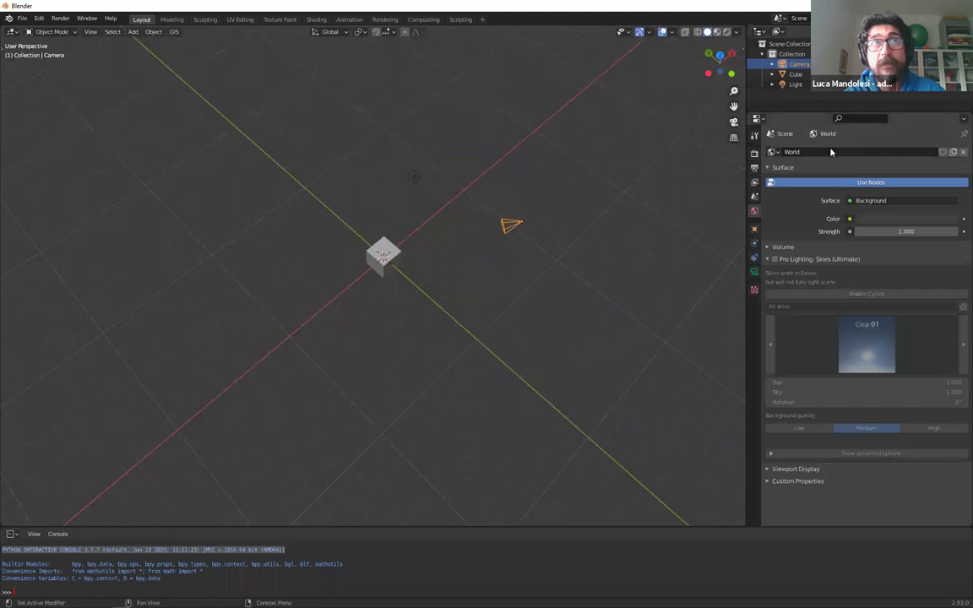
{"action": "double_click", "coordinate": [836, 151]}
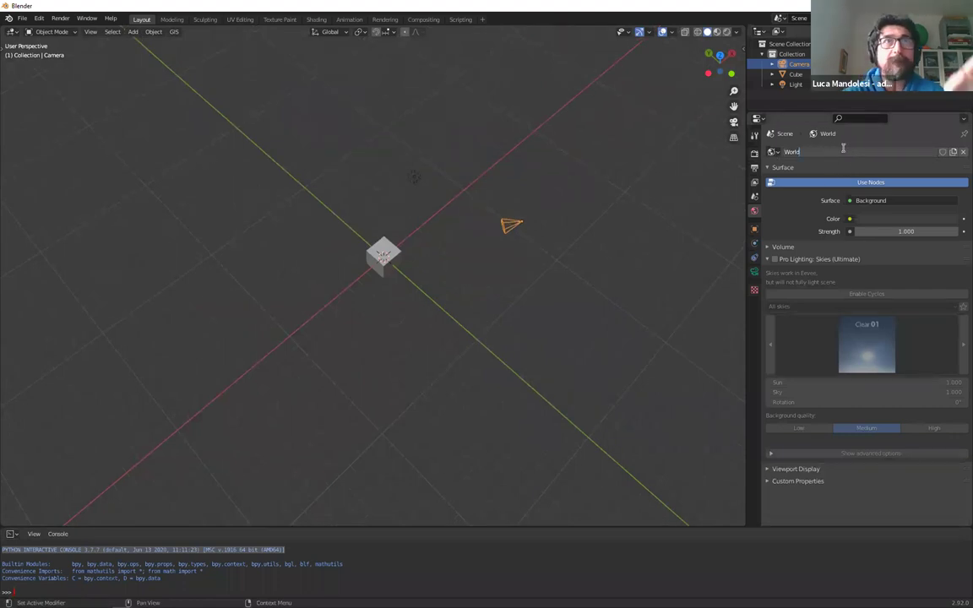
{"action": "left_click", "coordinate": [773, 152]}
{"action": "left_click", "coordinate": [792, 168]}
In Render settings, expand Ambient Occlusion and set render samples to 63 and viewport samples to 14
{"action": "left_click", "coordinate": [754, 153]}
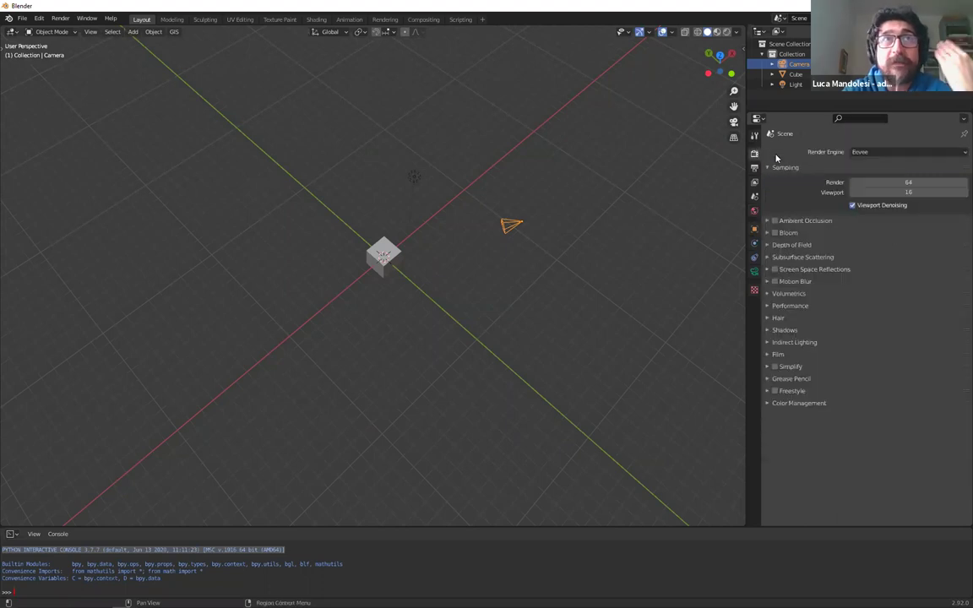
{"action": "left_click", "coordinate": [806, 220]}
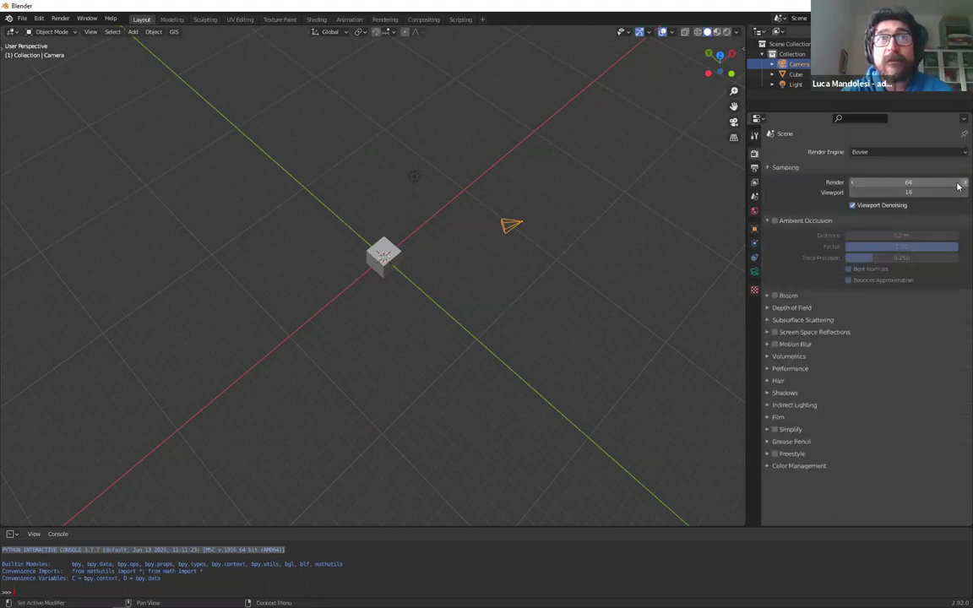
{"action": "left_click", "coordinate": [960, 183]}
{"action": "left_click", "coordinate": [961, 183]}
{"action": "left_click", "coordinate": [851, 192]}
{"action": "left_click", "coordinate": [852, 192]}
{"action": "left_click", "coordinate": [851, 182]}
{"action": "left_click", "coordinate": [852, 182]}
{"action": "left_click", "coordinate": [851, 183]}
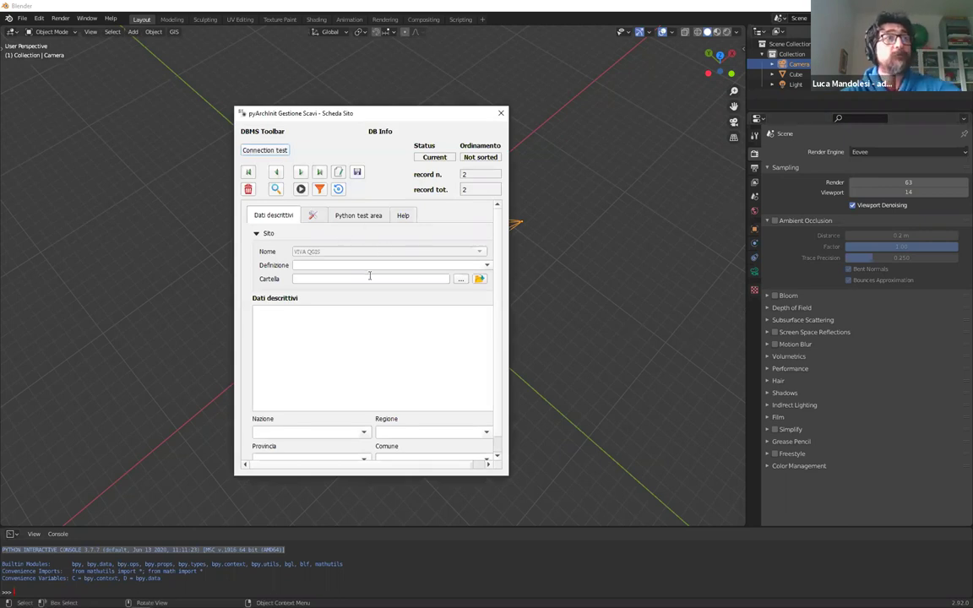
Dismiss the pyArchInit site form and orbit the view around the cube, camera and light
{"action": "left_click", "coordinate": [485, 267]}
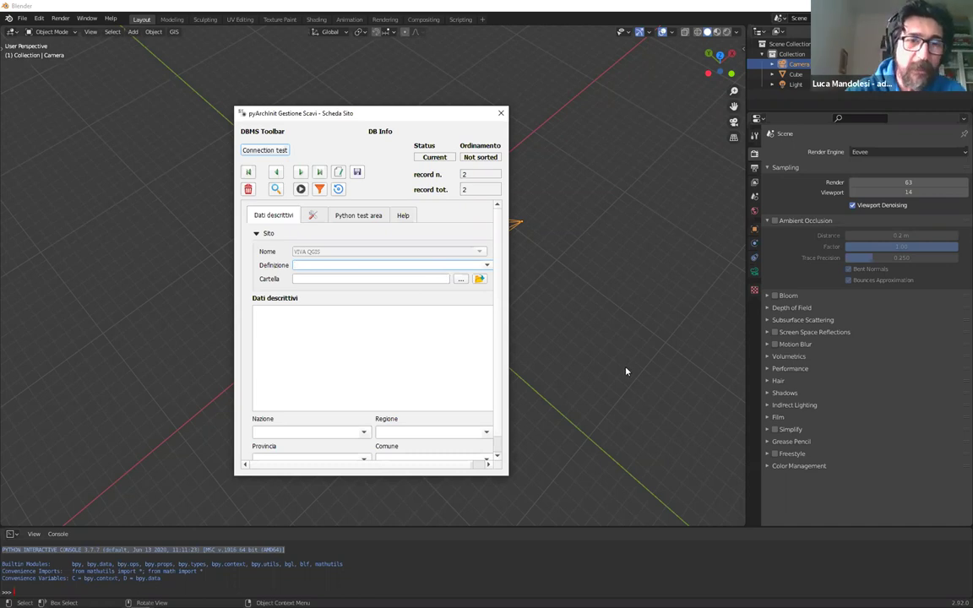
{"action": "key", "text": "Escape"}
{"action": "middle_click_drag", "start_coordinate": [472, 125], "coordinate": [733, 99]}
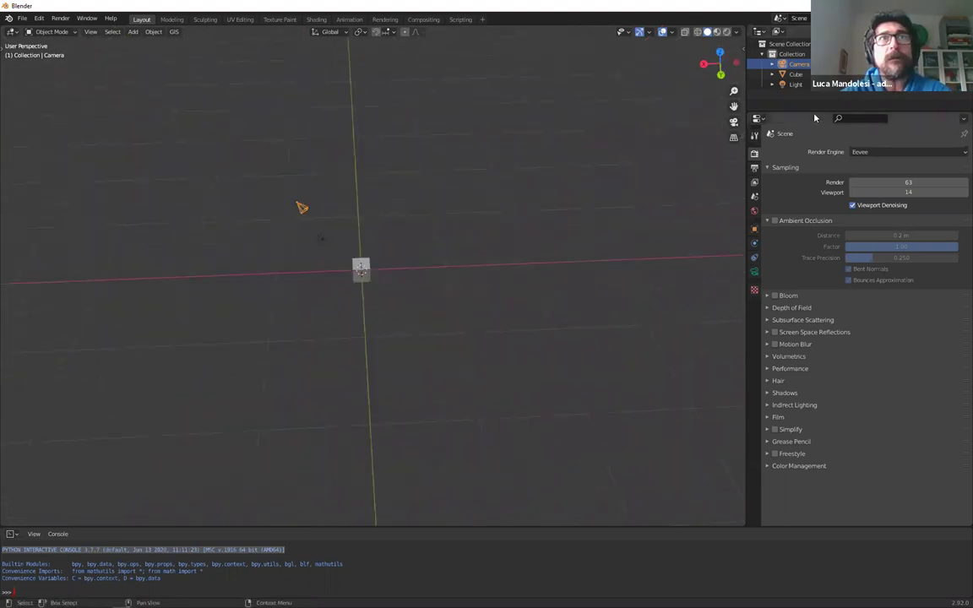
Enlarge the outliner area and set the render engine to Cycles
{"action": "left_click_drag", "start_coordinate": [819, 110], "coordinate": [823, 255]}
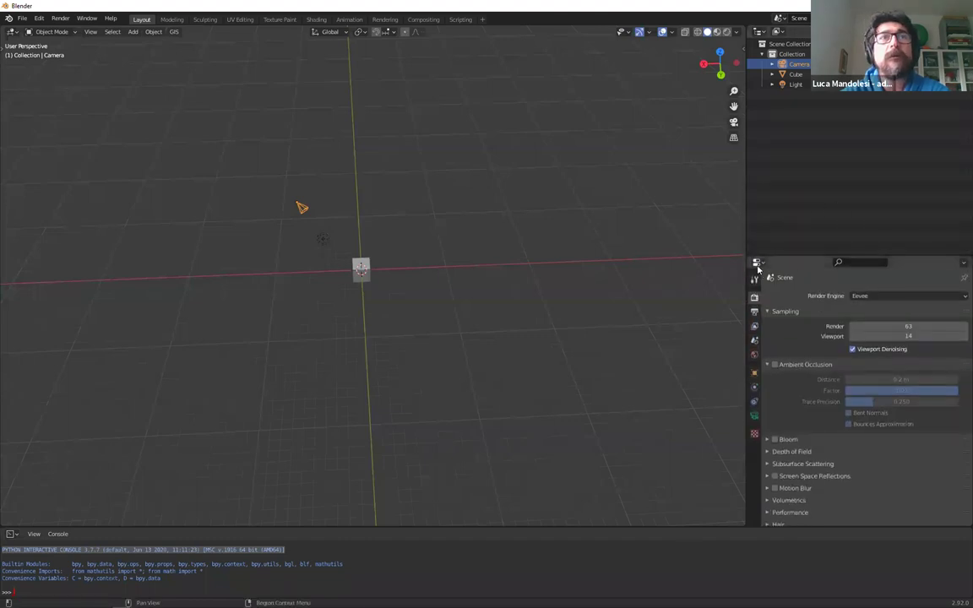
{"action": "scroll", "coordinate": [870, 296], "scroll_direction": "down", "scroll_amount": 1, "text": "ctrl"}
{"action": "scroll", "coordinate": [870, 295], "scroll_direction": "up", "scroll_amount": 1, "text": "ctrl"}
{"action": "left_click", "coordinate": [870, 296]}
{"action": "left_click", "coordinate": [863, 329]}
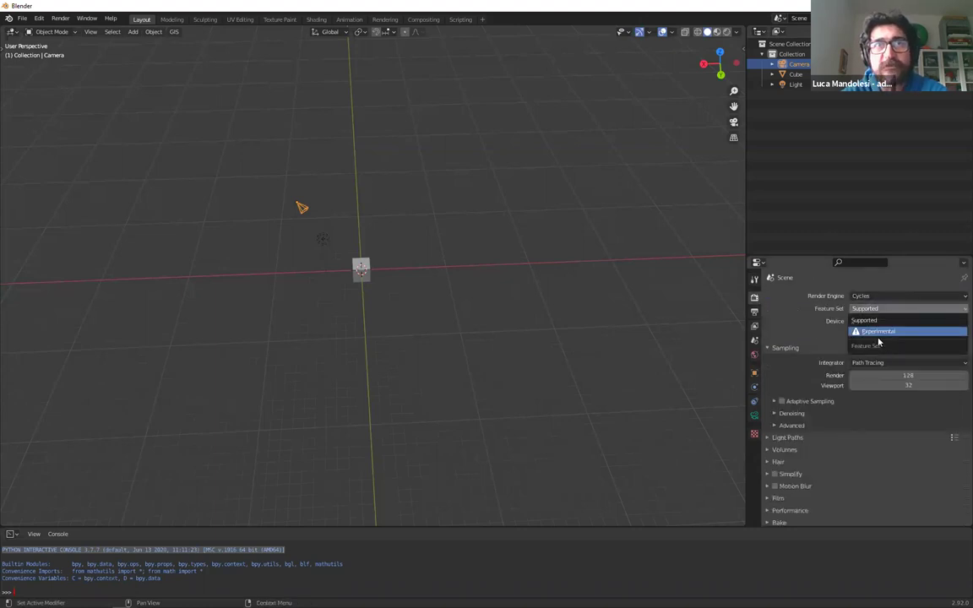
Expand Light Paths, view the World properties, then return to QGIS
{"action": "scroll", "coordinate": [815, 327], "scroll_direction": "down", "scroll_amount": 2}
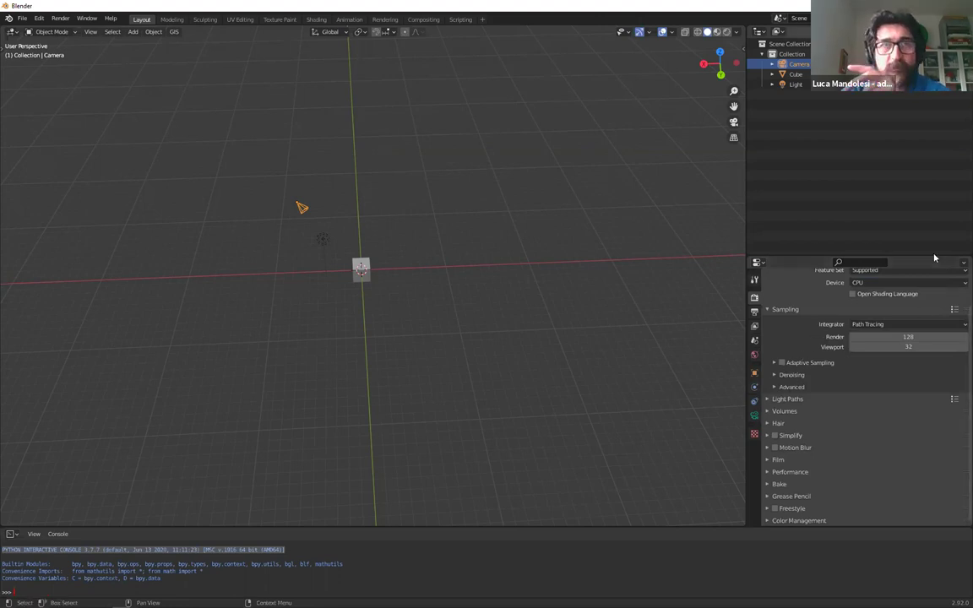
{"action": "left_click", "coordinate": [771, 400]}
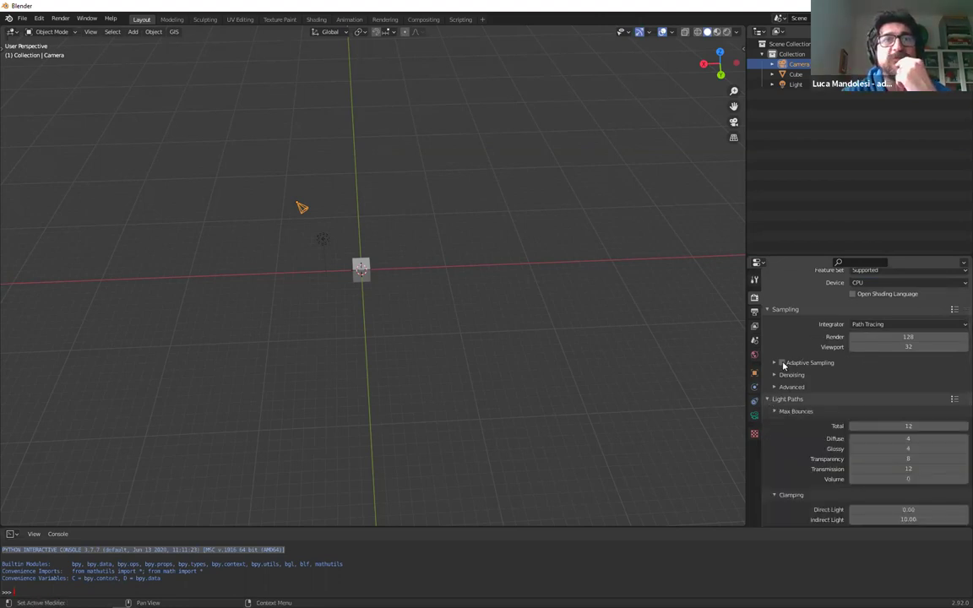
{"action": "left_click", "coordinate": [755, 355]}
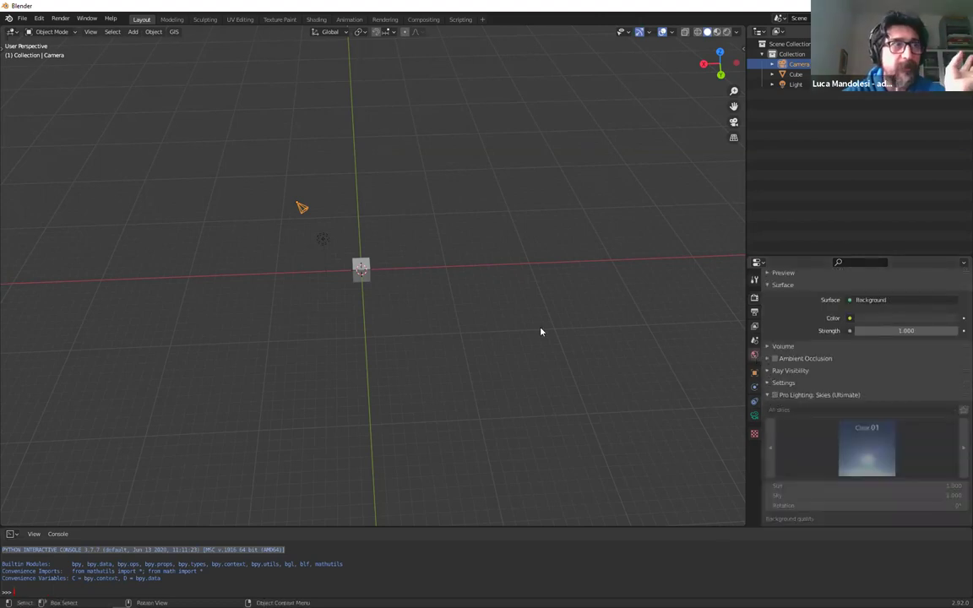
{"action": "middle_click_drag", "start_coordinate": [541, 331], "coordinate": [491, 369]}
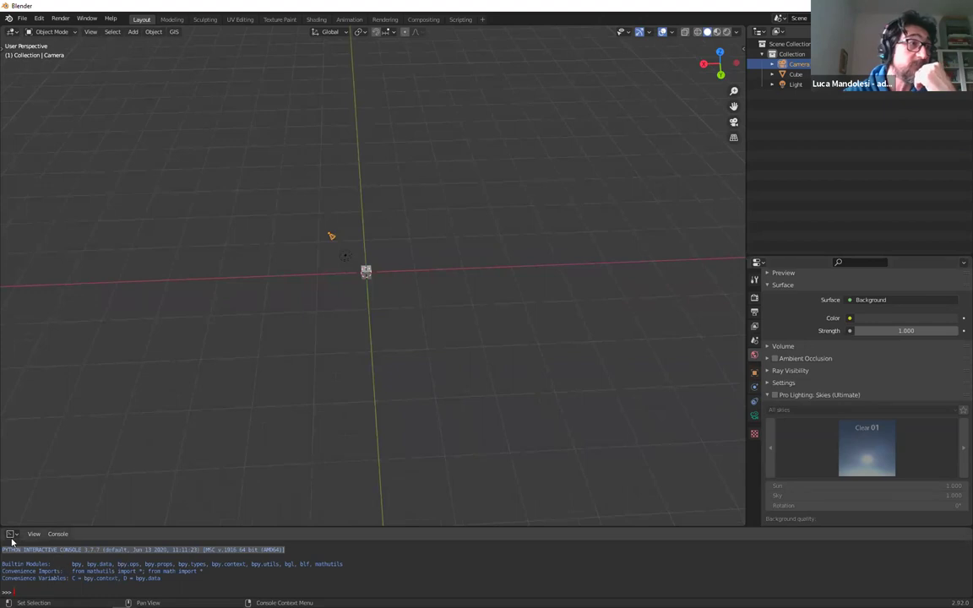
{"action": "left_click", "coordinate": [10, 534]}
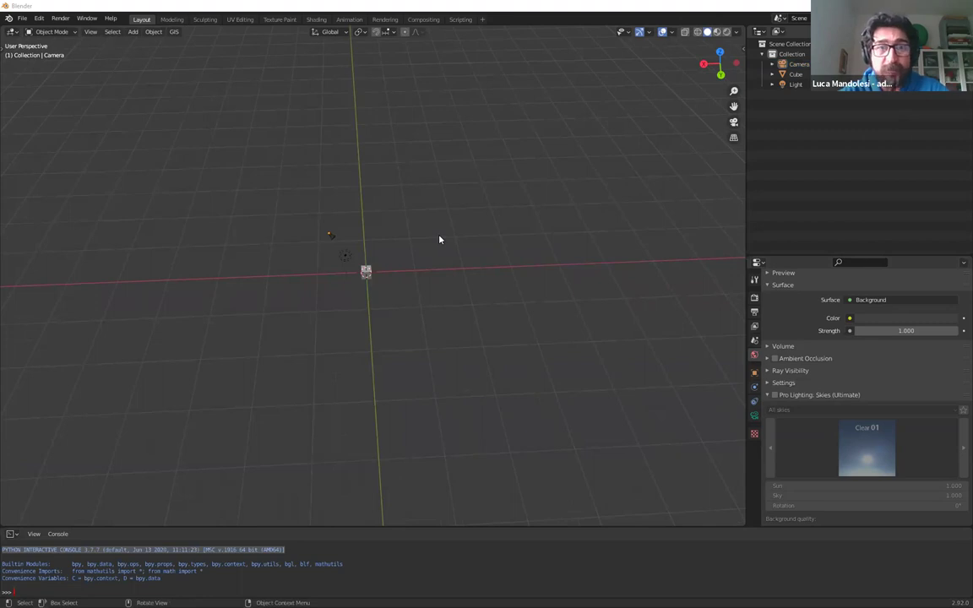
{"action": "key", "text": "alt+Tab"}
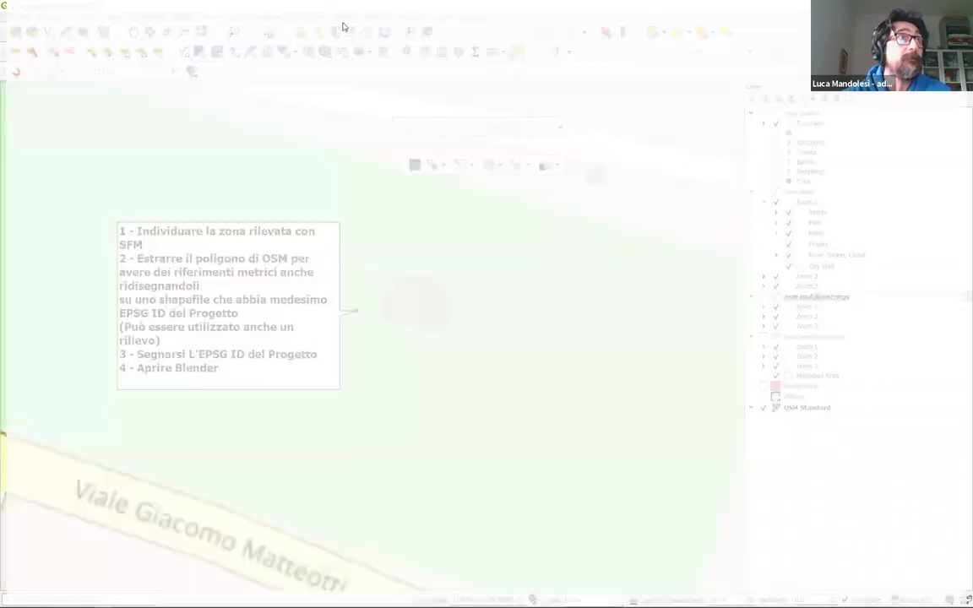
Search the web for 'blenderGIS' and open the BlenderGIS GitHub repository
{"action": "left_click", "coordinate": [329, 40]}
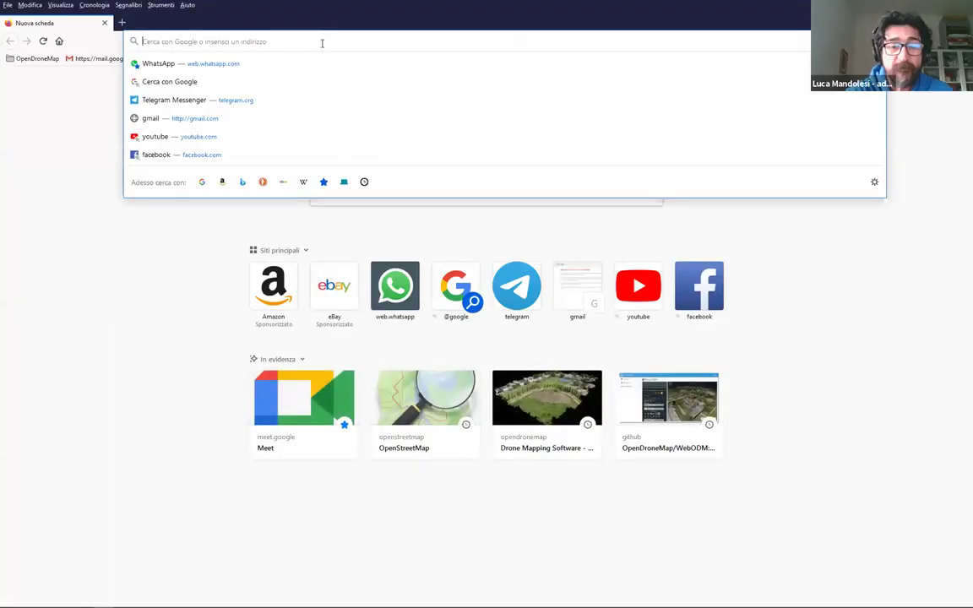
{"action": "type", "text": "bledner"}
{"action": "key", "text": "BackSpace"}
{"action": "key", "text": "BackSpace"}
{"action": "key", "text": "BackSpace"}
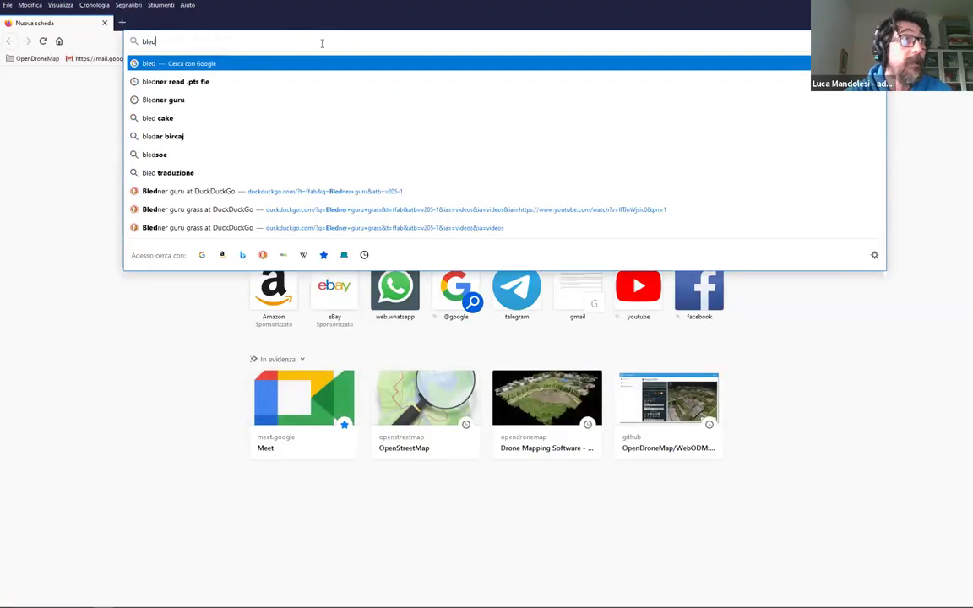
{"action": "type", "text": "nderGIS"}
{"action": "key", "text": "Return"}
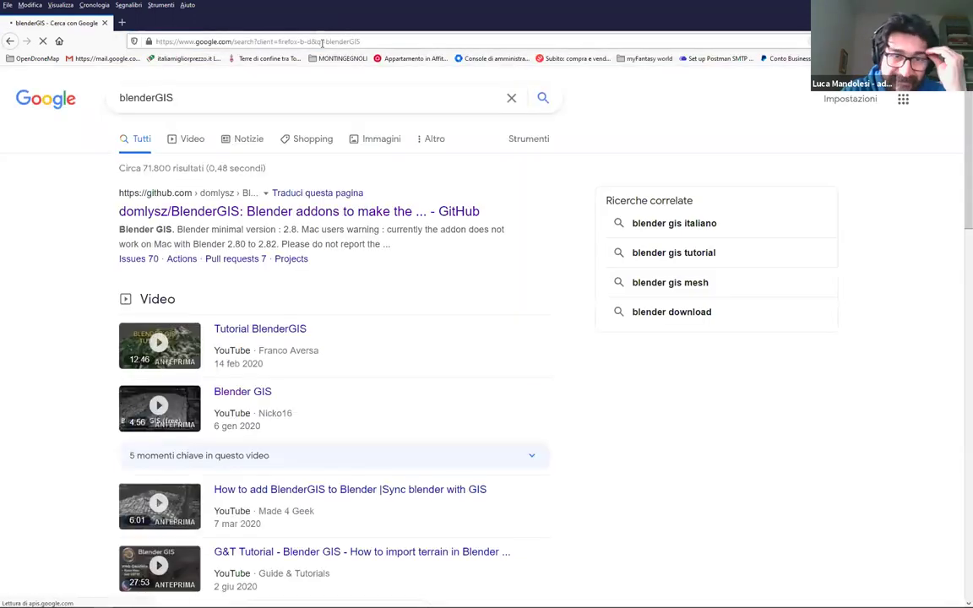
{"action": "left_click", "coordinate": [263, 212]}
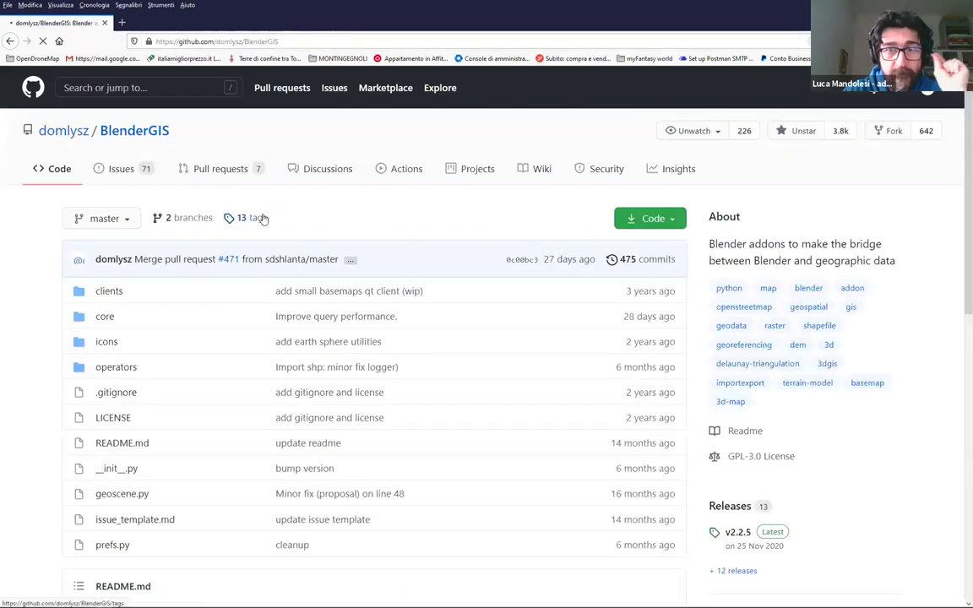
Browse the BlenderGIS repository page and open its Wiki
{"action": "scroll", "coordinate": [447, 490], "scroll_direction": "down", "scroll_amount": 2}
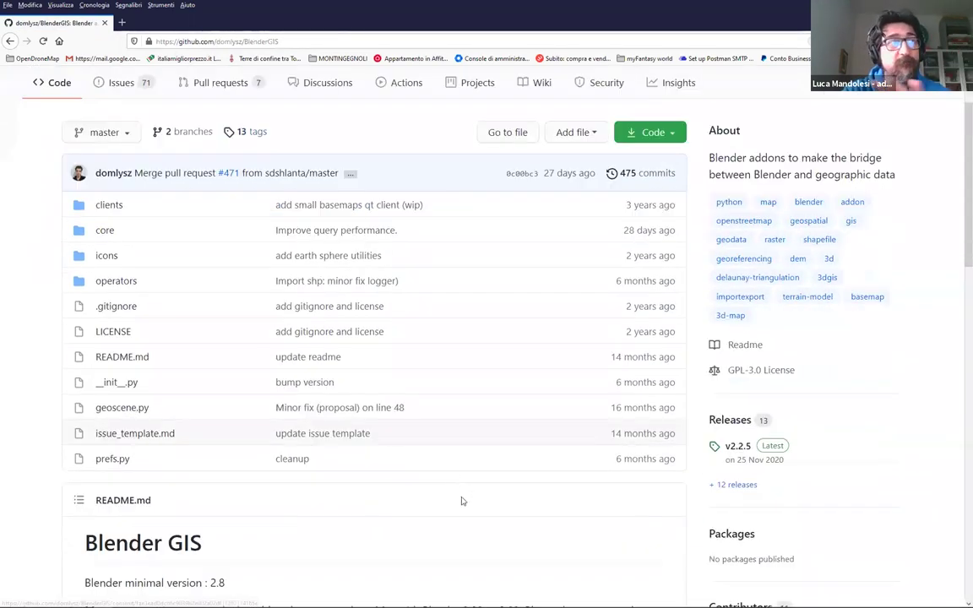
{"action": "scroll", "coordinate": [461, 508], "scroll_direction": "down", "scroll_amount": 2}
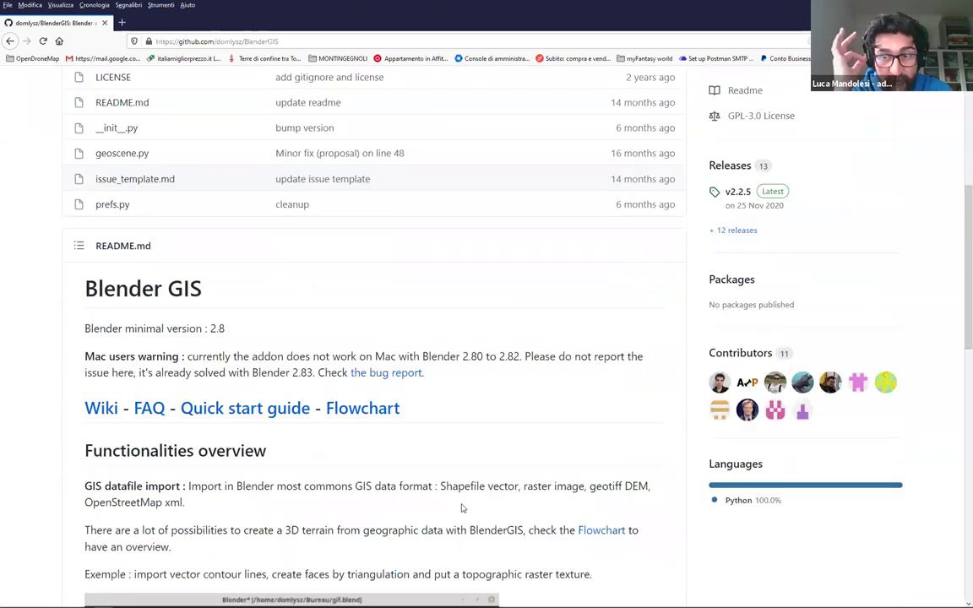
{"action": "scroll", "coordinate": [521, 499], "scroll_direction": "down", "scroll_amount": 3}
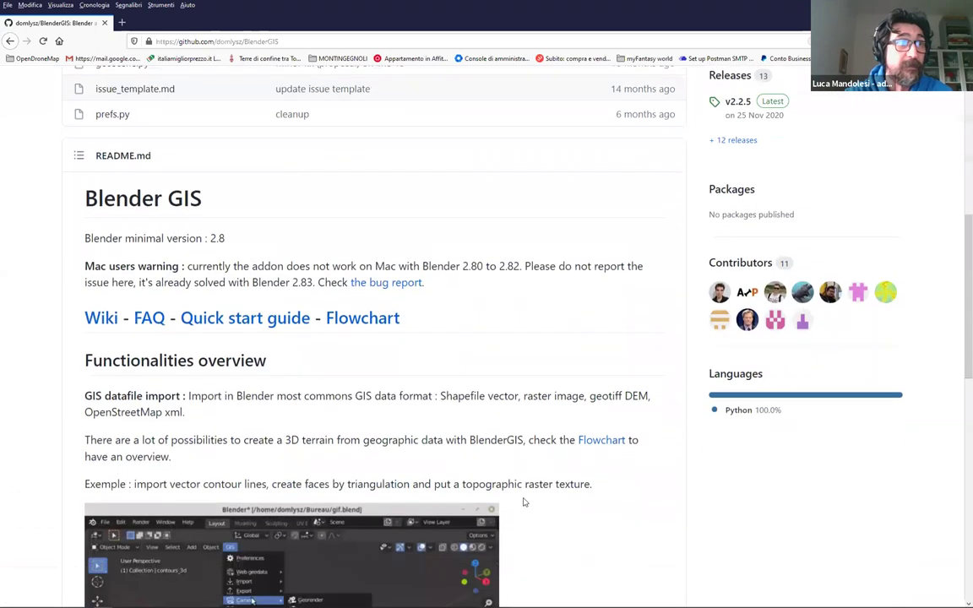
{"action": "scroll", "coordinate": [601, 254], "scroll_direction": "down", "scroll_amount": 1}
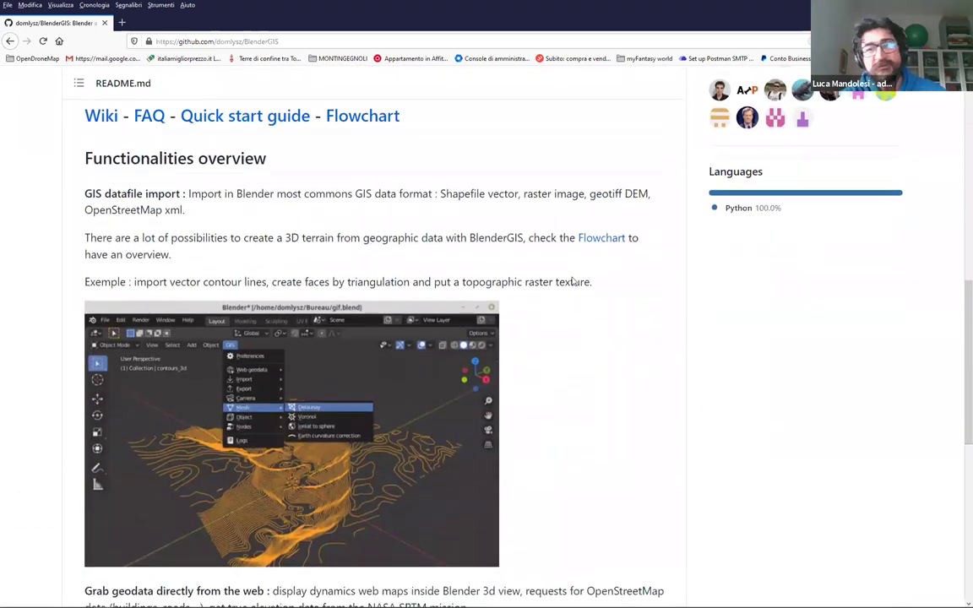
{"action": "scroll", "coordinate": [629, 282], "scroll_direction": "down", "scroll_amount": 1}
{"action": "scroll", "coordinate": [638, 279], "scroll_direction": "down", "scroll_amount": 4}
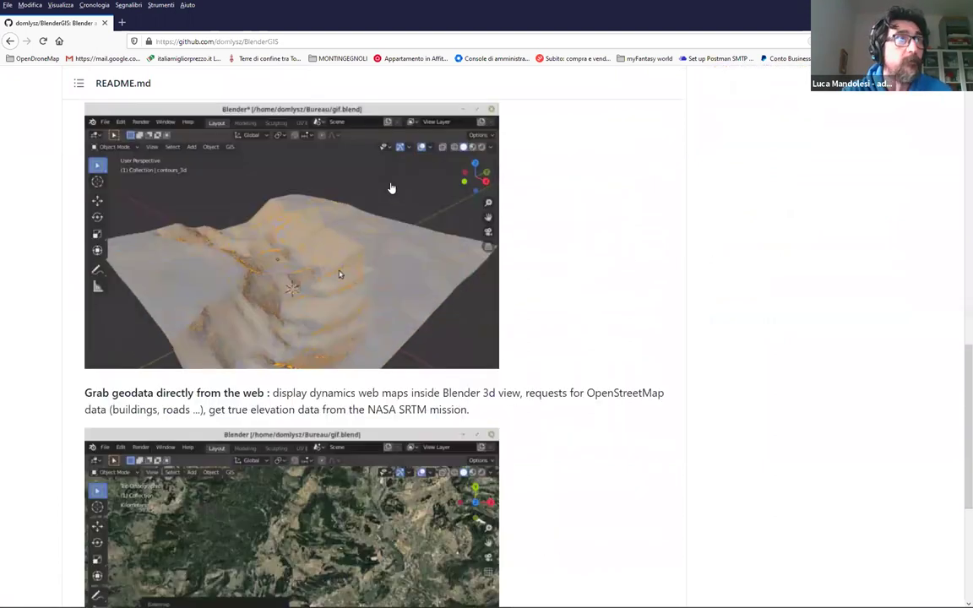
{"action": "scroll", "coordinate": [418, 182], "scroll_direction": "up", "scroll_amount": 6}
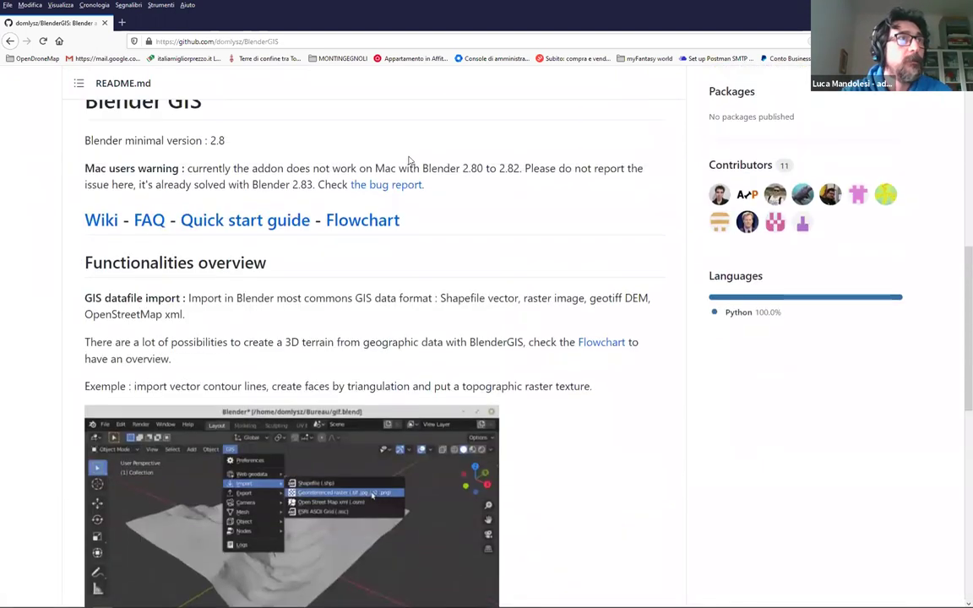
{"action": "scroll", "coordinate": [413, 163], "scroll_direction": "up", "scroll_amount": 1}
{"action": "scroll", "coordinate": [413, 163], "scroll_direction": "up", "scroll_amount": 2}
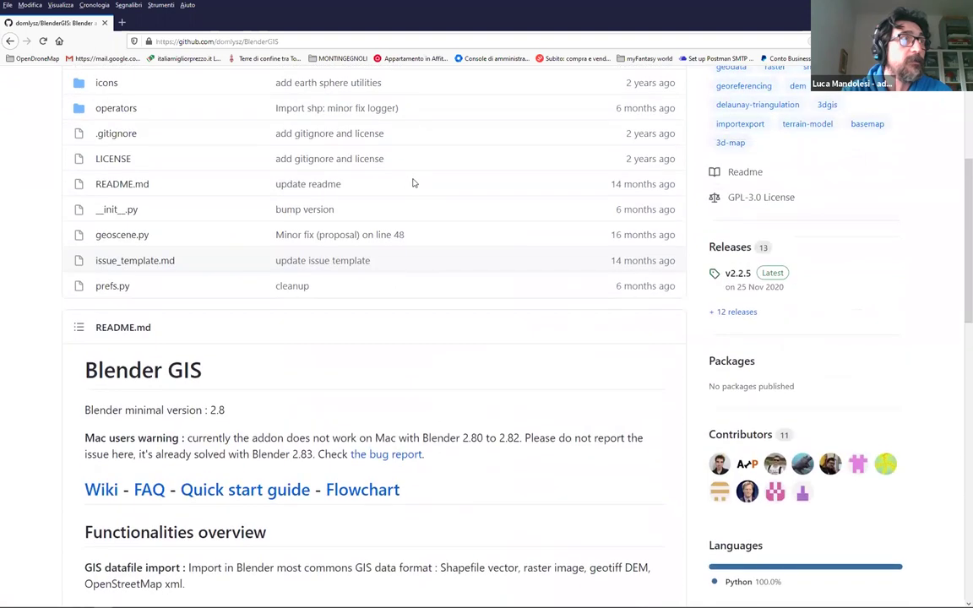
{"action": "scroll", "coordinate": [568, 378], "scroll_direction": "down", "scroll_amount": 5}
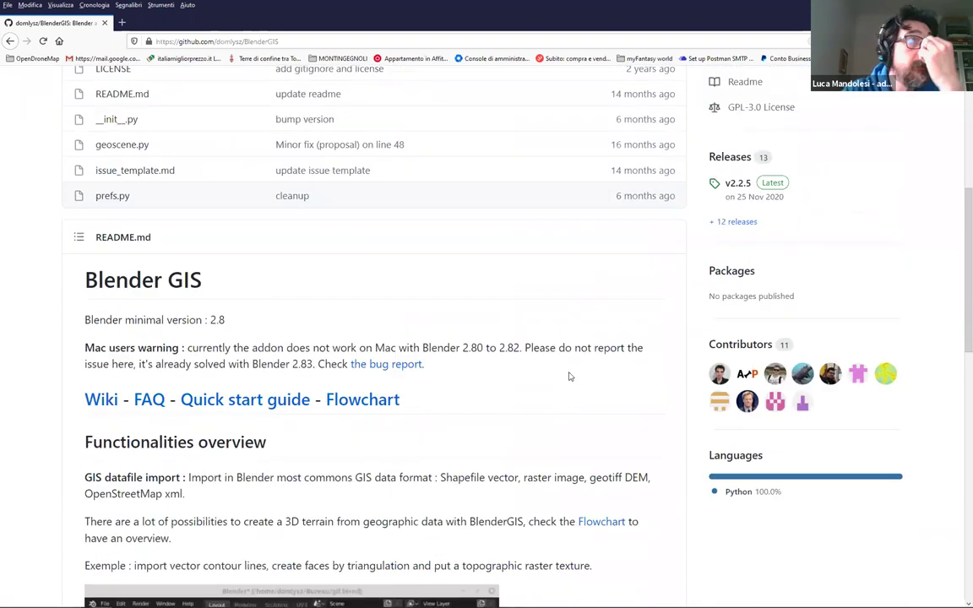
{"action": "scroll", "coordinate": [569, 379], "scroll_direction": "down", "scroll_amount": 5}
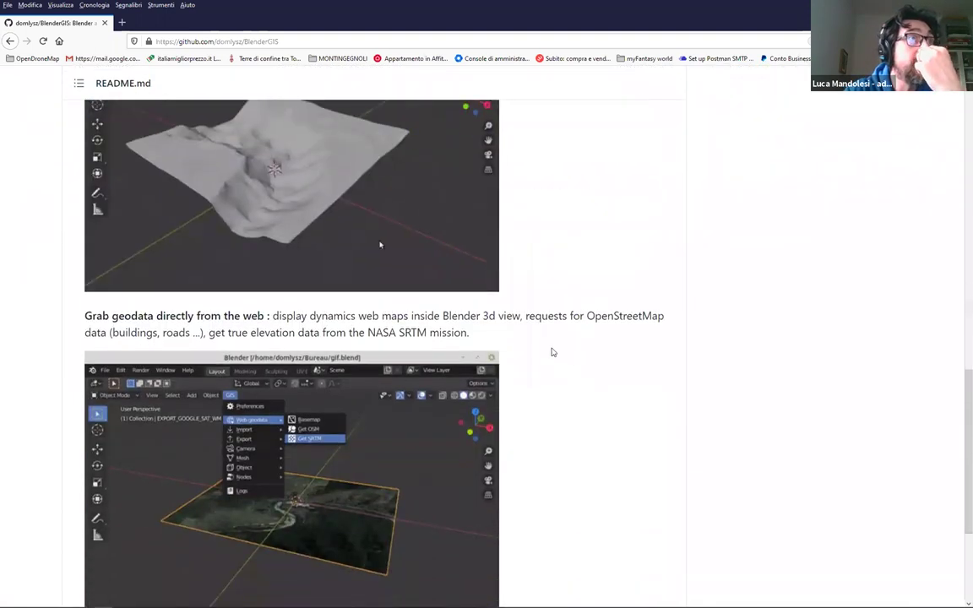
{"action": "key", "text": "Home"}
{"action": "left_click", "coordinate": [541, 168]}
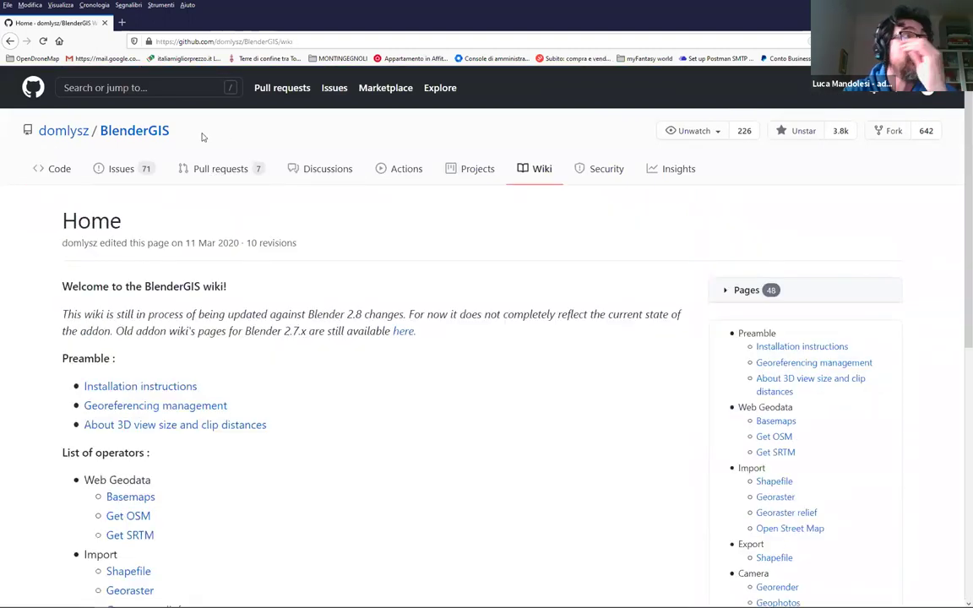
Open the Installation instructions page from the wiki's Pages list
{"action": "left_click", "coordinate": [290, 40]}
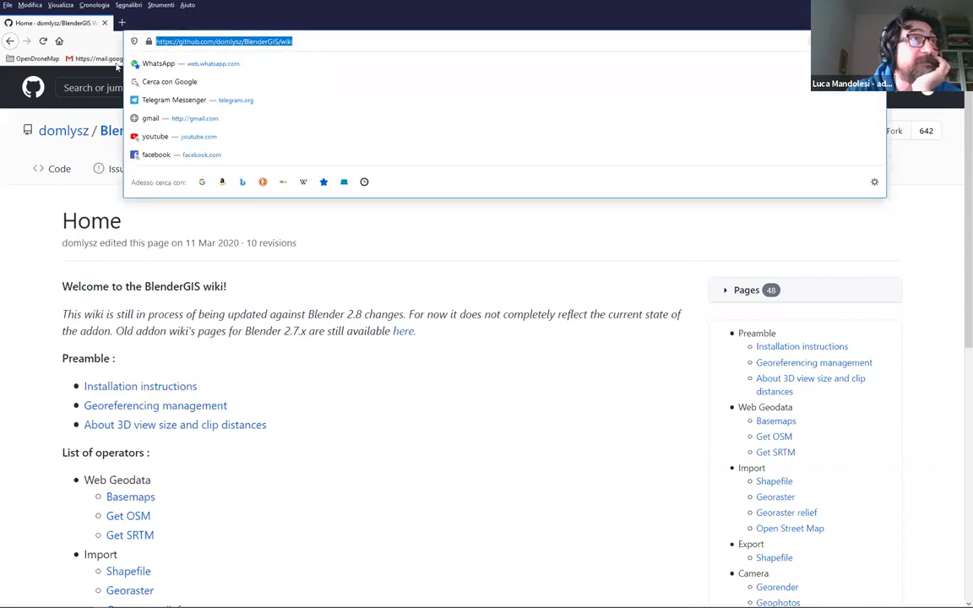
{"action": "left_click", "coordinate": [304, 217]}
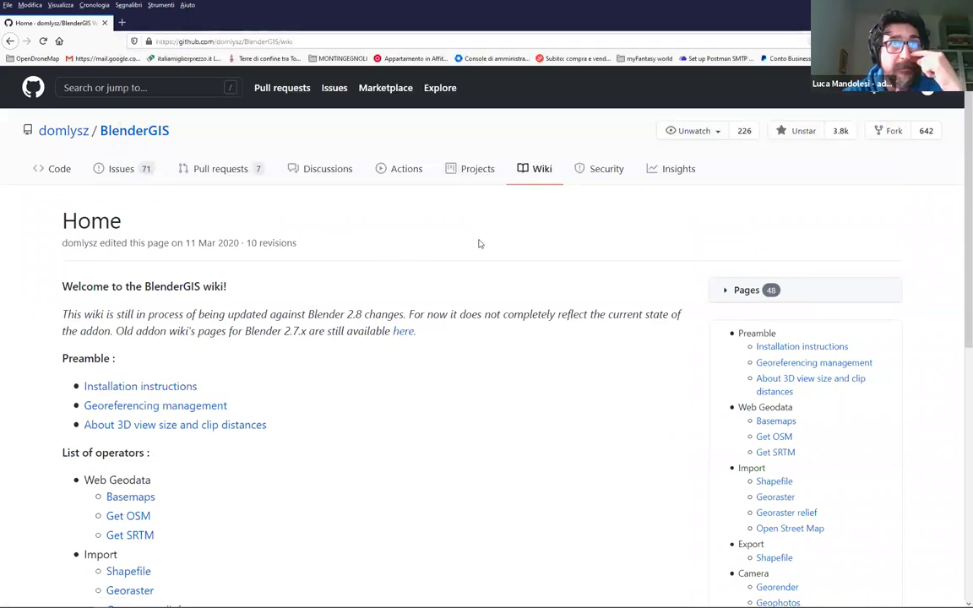
{"action": "scroll", "coordinate": [680, 230], "scroll_direction": "down", "scroll_amount": 2}
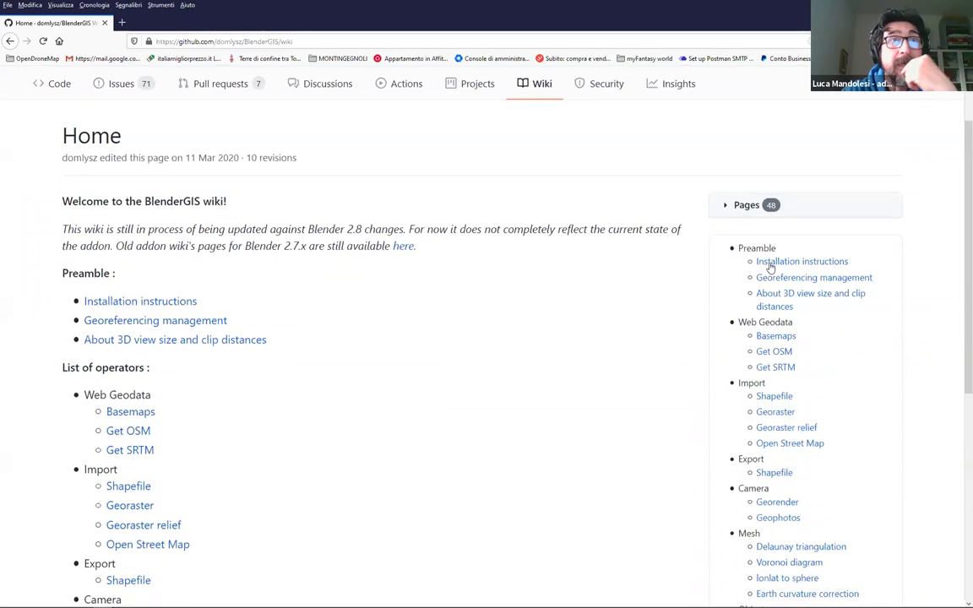
{"action": "left_click", "coordinate": [769, 265]}
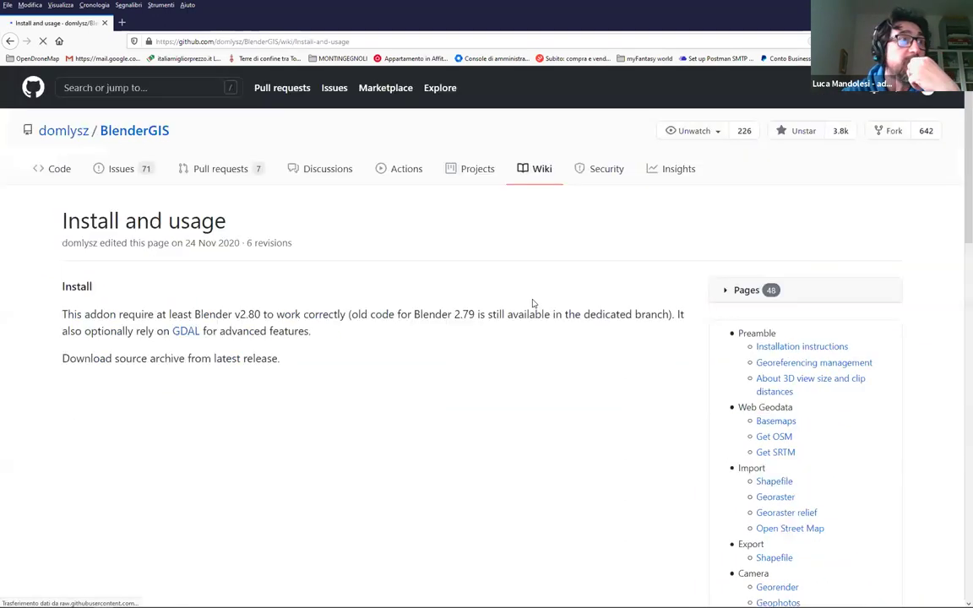
Open the How to install GDAL page and look over the Linux installation commands
{"action": "left_click", "coordinate": [187, 333]}
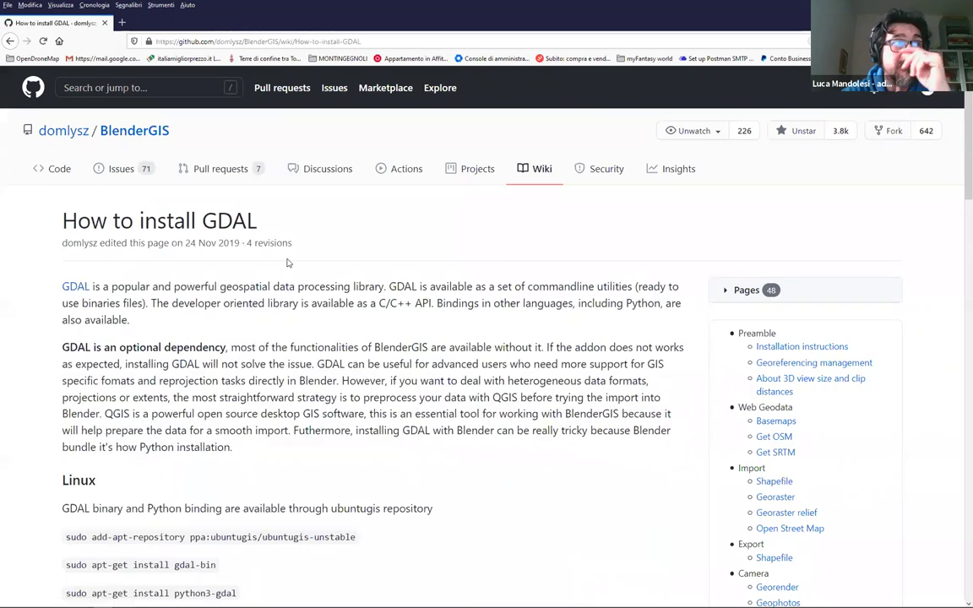
{"action": "scroll", "coordinate": [287, 263], "scroll_direction": "down", "scroll_amount": 3}
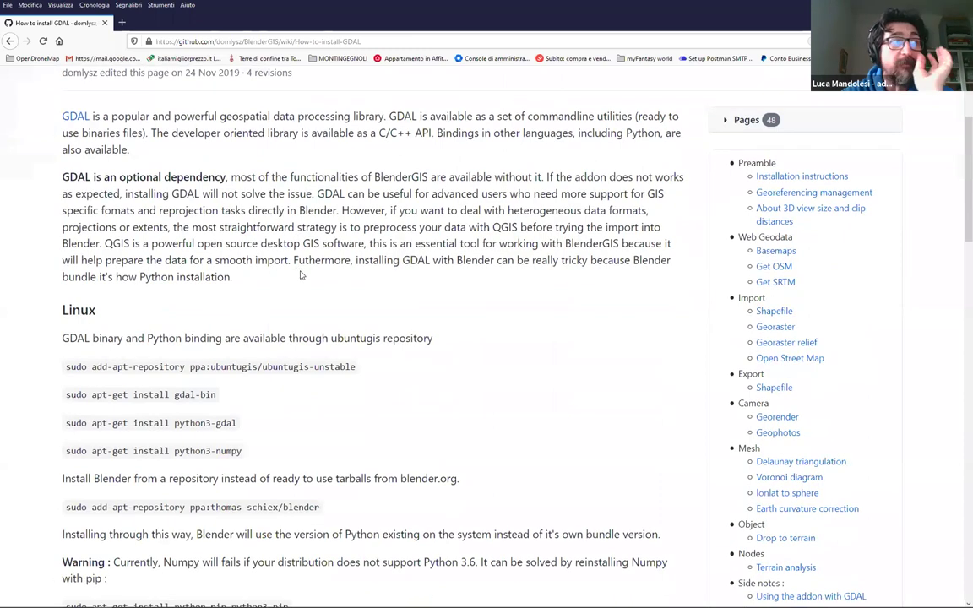
{"action": "scroll", "coordinate": [308, 275], "scroll_direction": "down", "scroll_amount": 3}
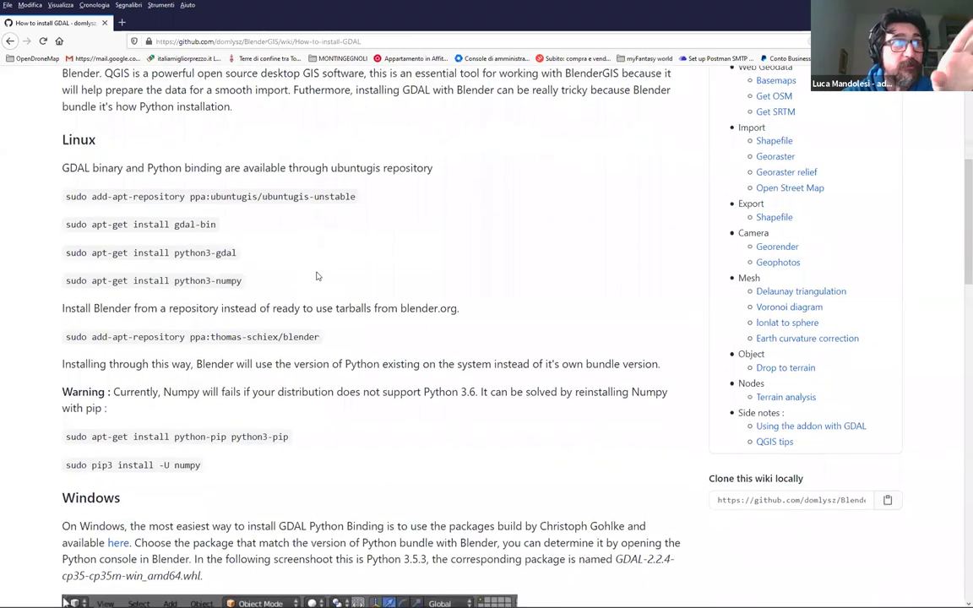
{"action": "left_click_drag", "start_coordinate": [61, 165], "coordinate": [271, 304]}
{"action": "left_click", "coordinate": [271, 300]}
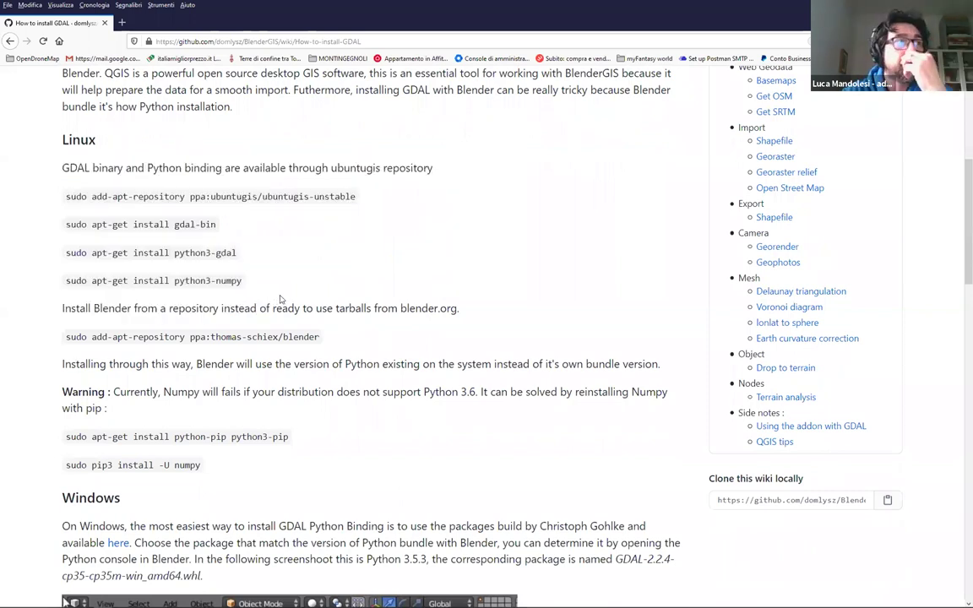
Scroll to the Windows section and highlight the blender_install_folder\2.7x python path
{"action": "scroll", "coordinate": [289, 304], "scroll_direction": "down", "scroll_amount": 3}
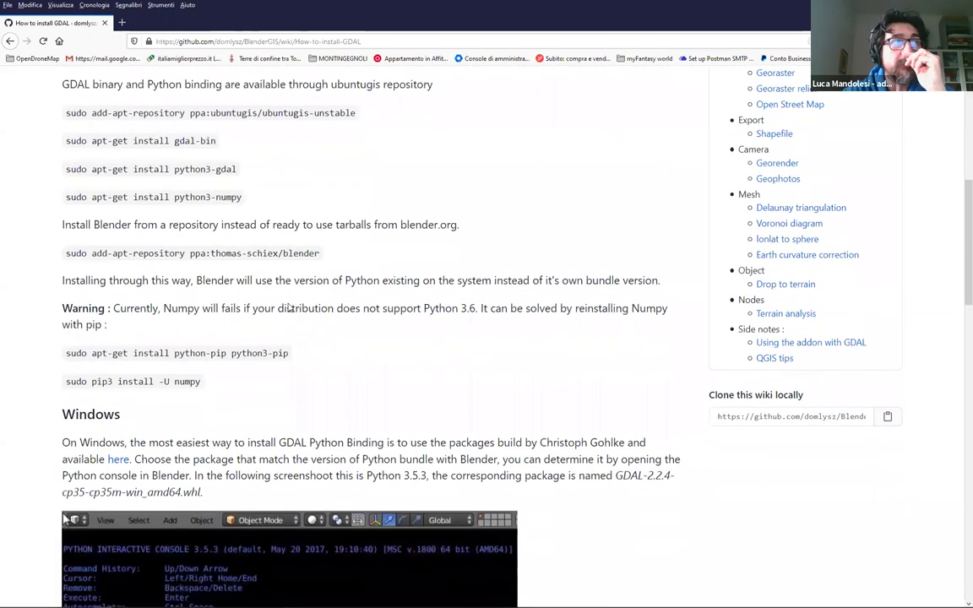
{"action": "scroll", "coordinate": [293, 306], "scroll_direction": "down", "scroll_amount": 4}
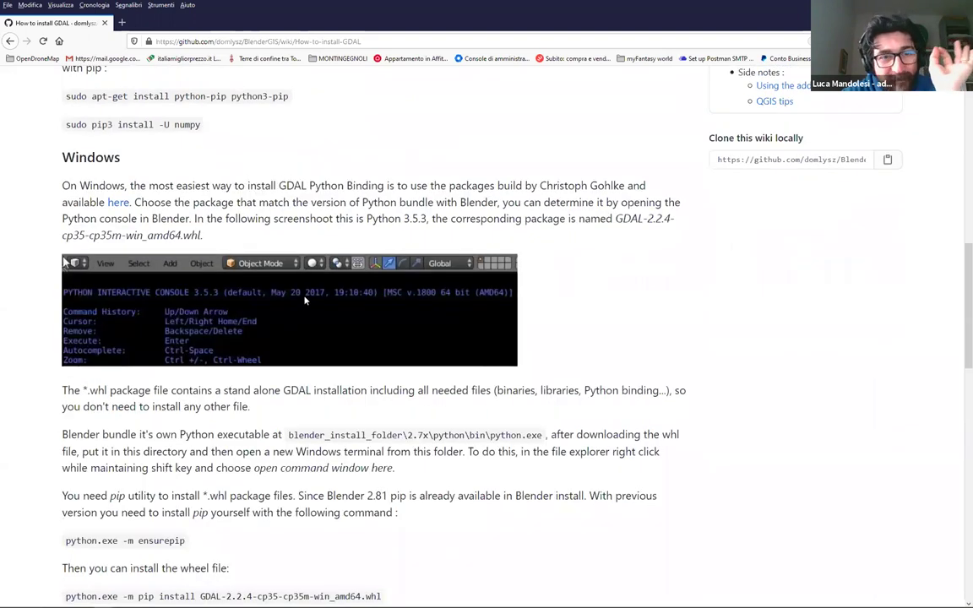
{"action": "scroll", "coordinate": [316, 308], "scroll_direction": "down", "scroll_amount": 2}
{"action": "scroll", "coordinate": [329, 307], "scroll_direction": "up", "scroll_amount": 2}
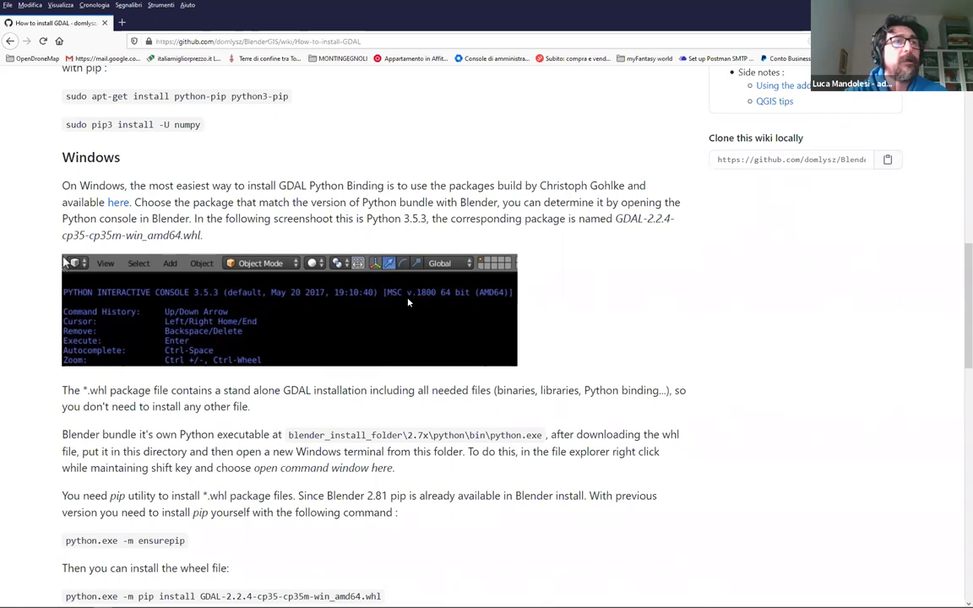
{"action": "scroll", "coordinate": [408, 301], "scroll_direction": "down", "scroll_amount": 2}
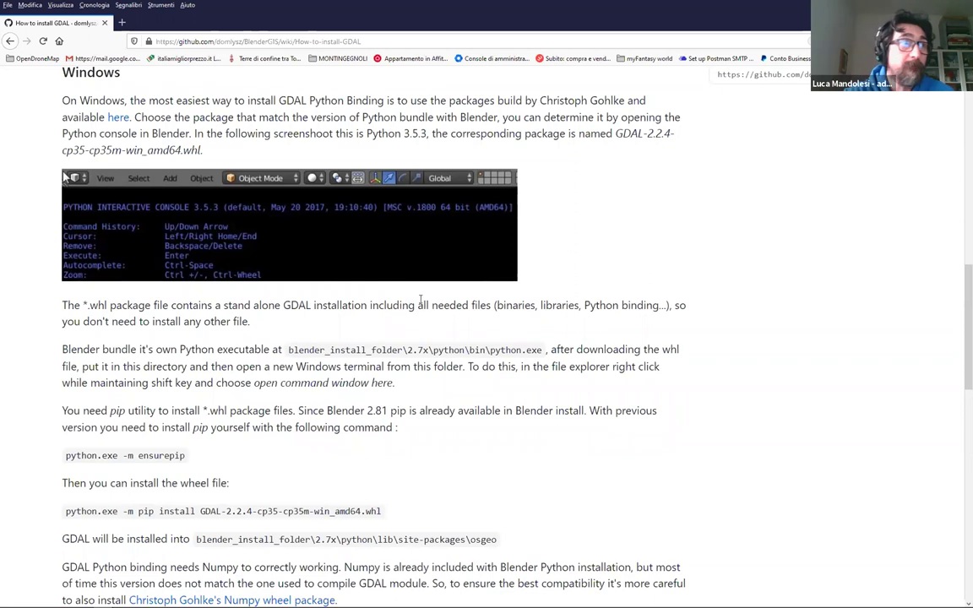
{"action": "left_click_drag", "start_coordinate": [66, 349], "coordinate": [541, 359]}
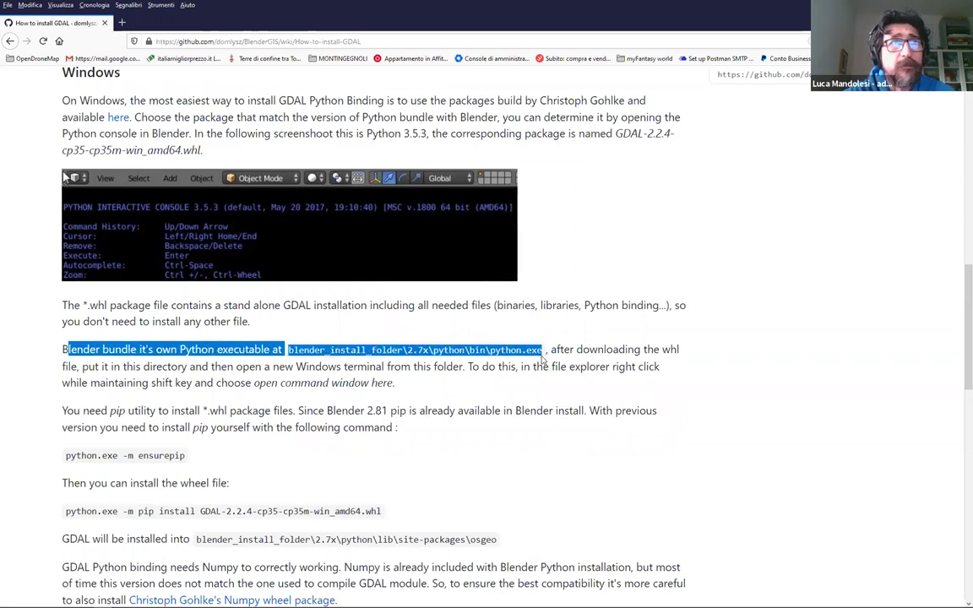
{"action": "left_click", "coordinate": [361, 382]}
{"action": "left_click_drag", "start_coordinate": [289, 350], "coordinate": [430, 354]}
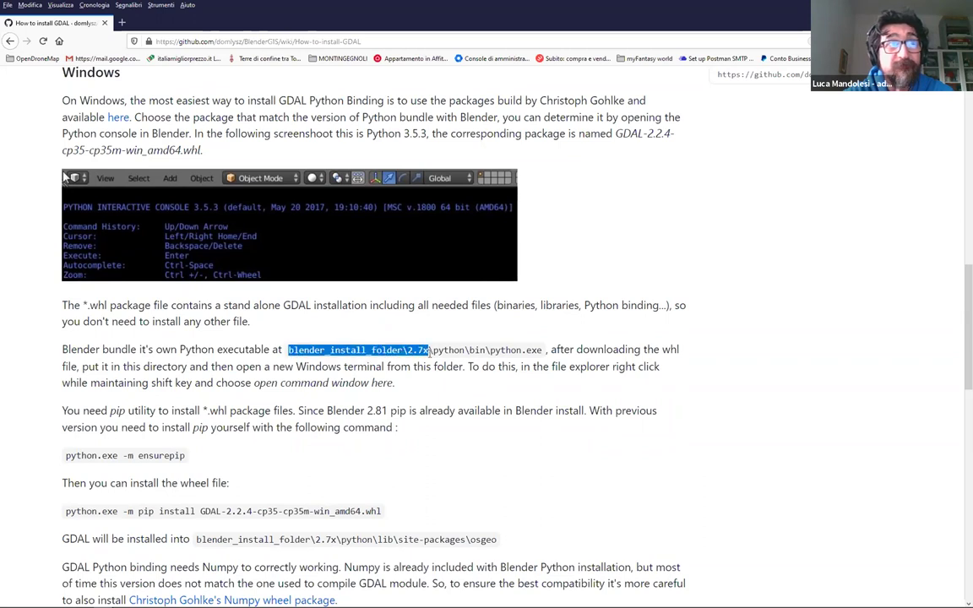
{"action": "left_click", "coordinate": [435, 360]}
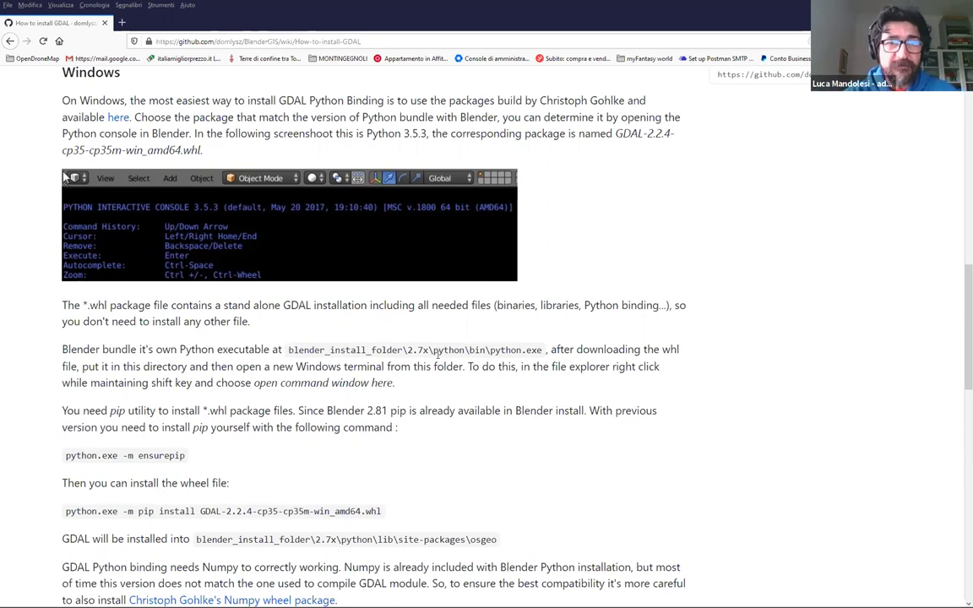
In File Explorer, go to C: > Programmi > Blender Foundation > Blender 2.92 > 2.92 > python > lib > site-packages
{"action": "key", "text": "alt+Tab"}
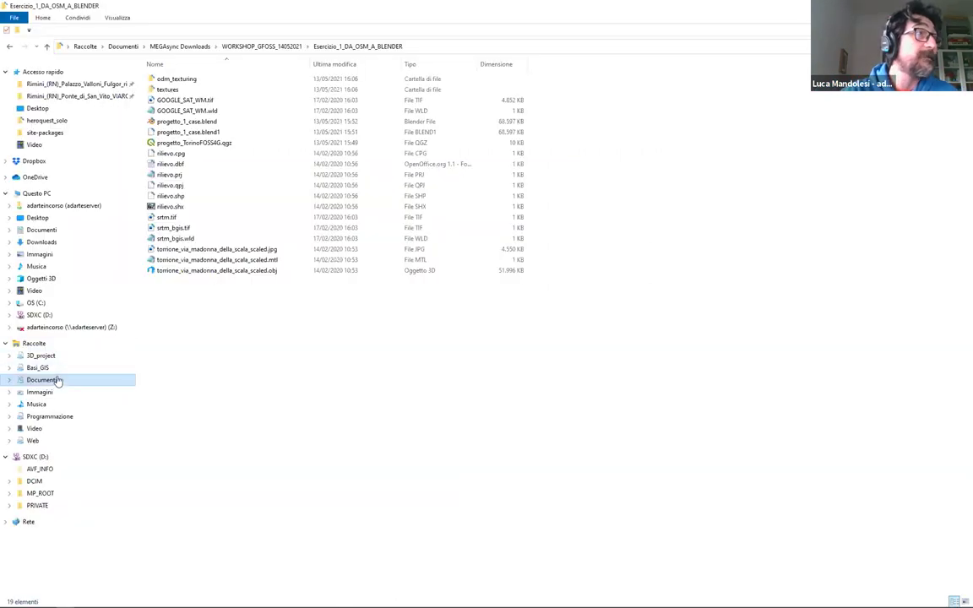
{"action": "left_click", "coordinate": [38, 303]}
{"action": "left_click", "coordinate": [250, 253]}
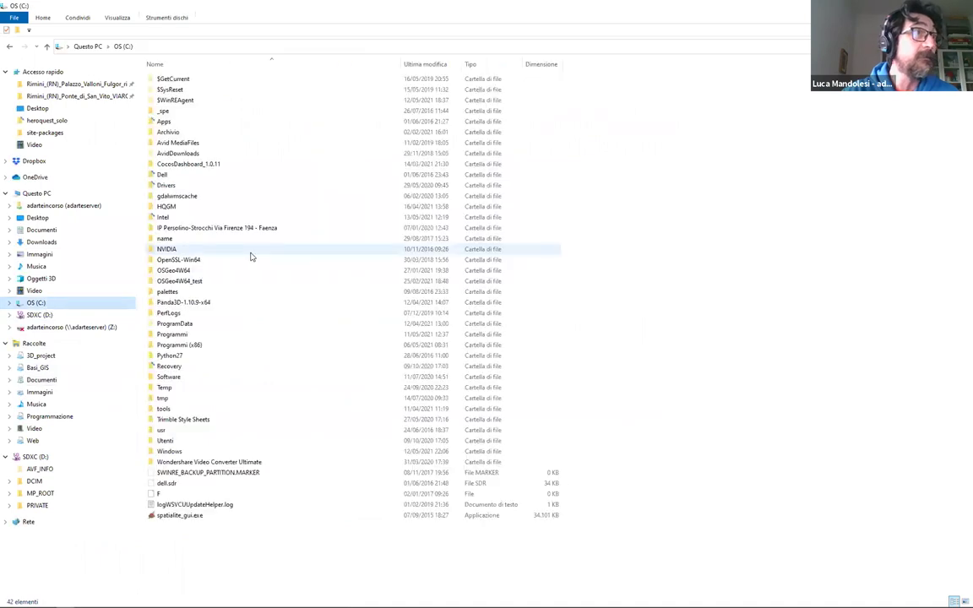
{"action": "double_click", "coordinate": [227, 335]}
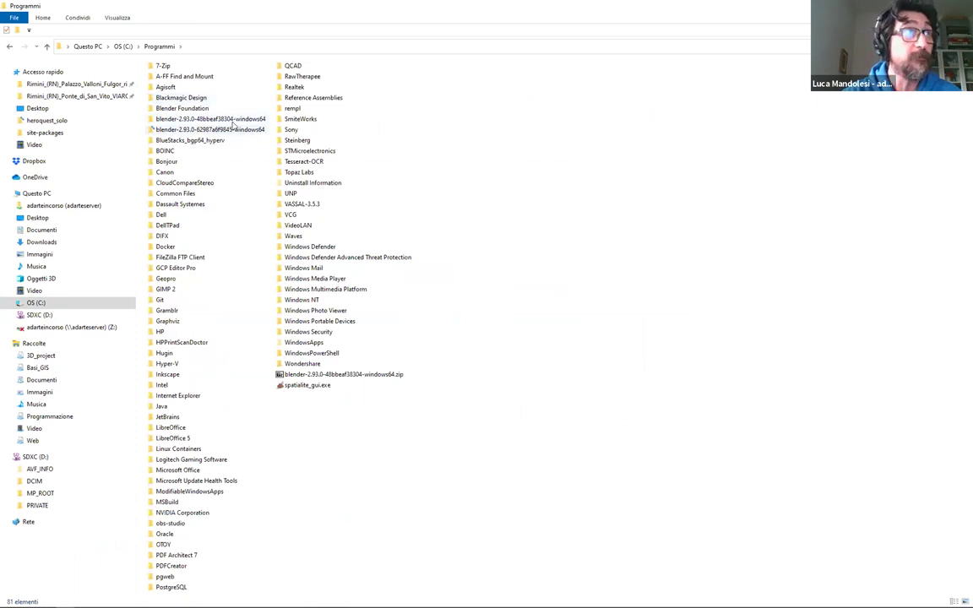
{"action": "double_click", "coordinate": [204, 107]}
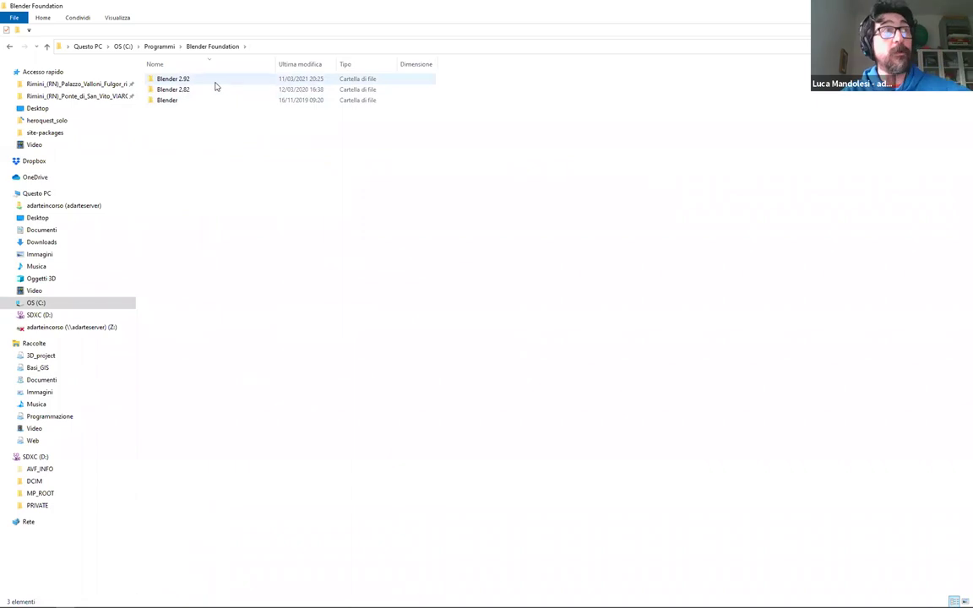
{"action": "double_click", "coordinate": [216, 82]}
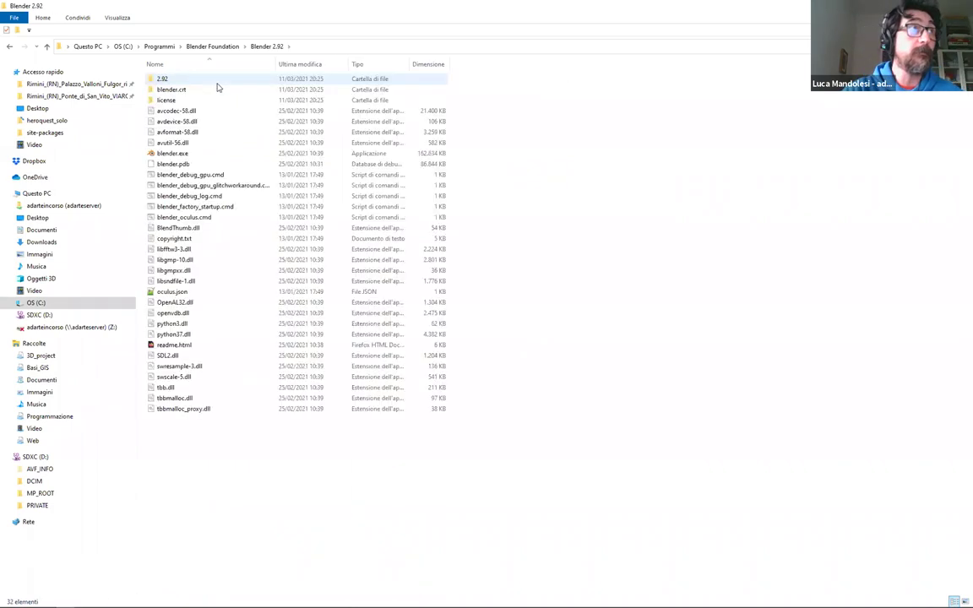
{"action": "double_click", "coordinate": [225, 81]}
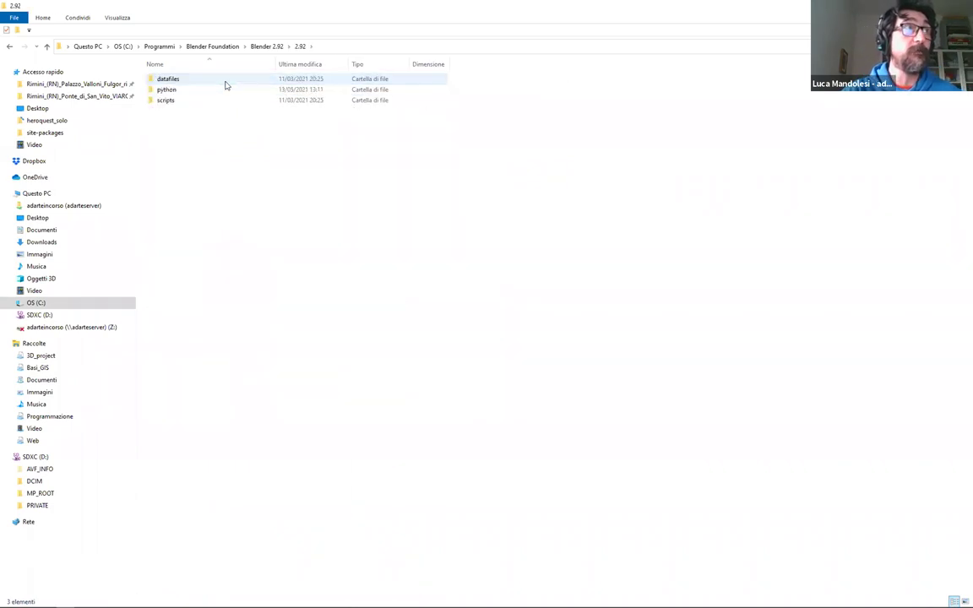
{"action": "double_click", "coordinate": [227, 89]}
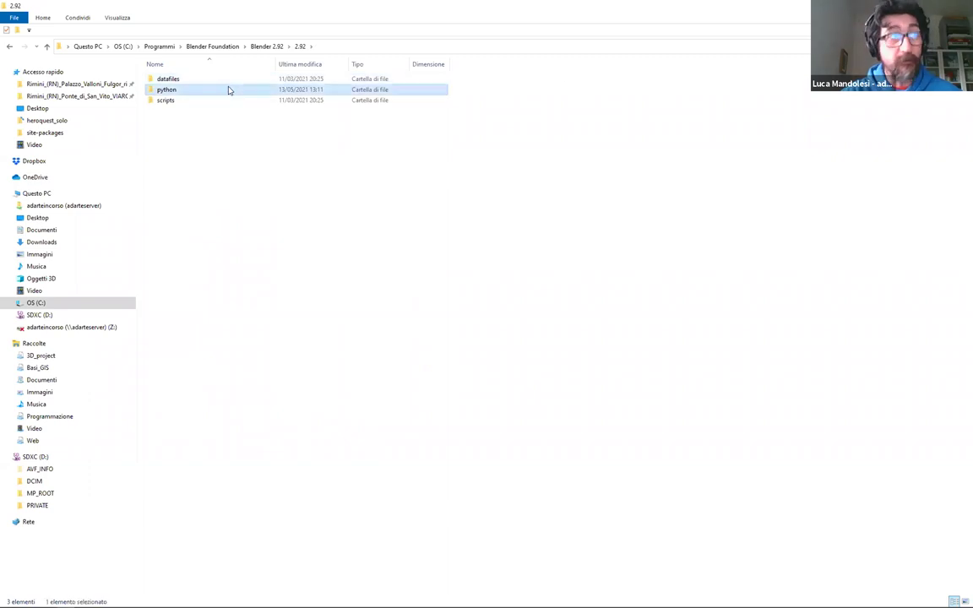
{"action": "double_click", "coordinate": [229, 101]}
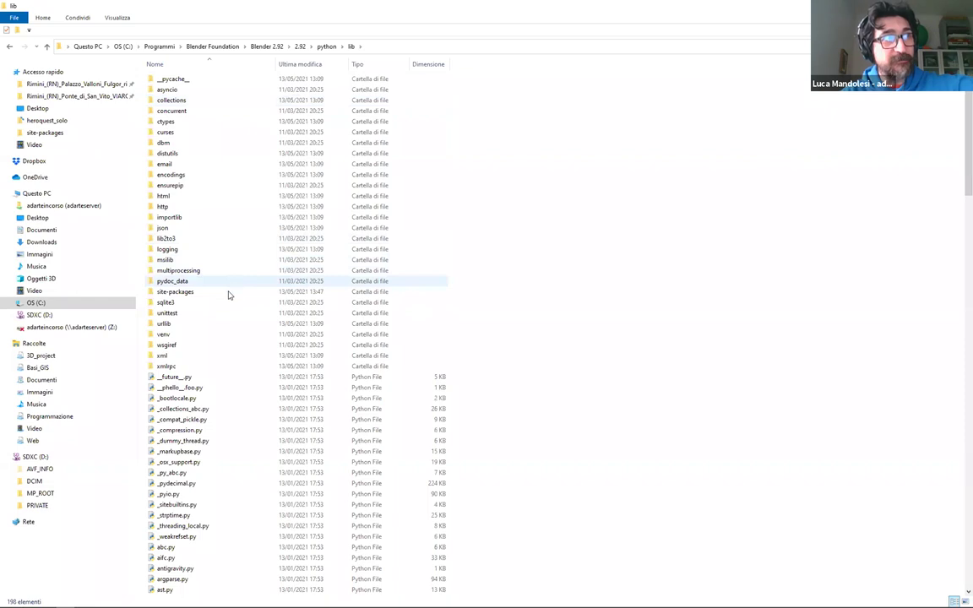
{"action": "double_click", "coordinate": [228, 292]}
{"action": "left_click_drag", "start_coordinate": [397, 423], "coordinate": [131, 68]}
{"action": "left_click", "coordinate": [307, 406]}
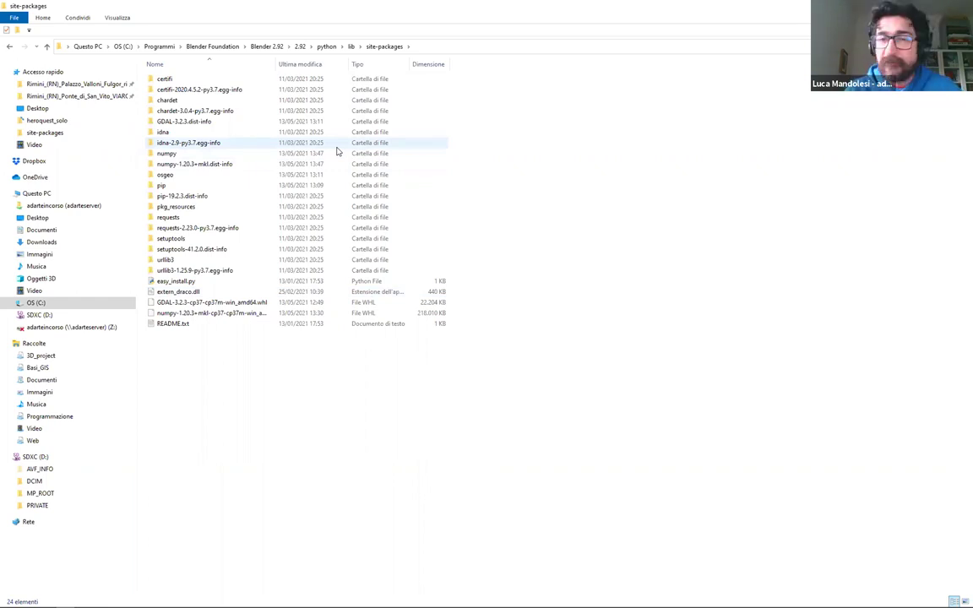
Select the folder's 24 items and the python\lib\site-packages part of the address path
{"action": "left_click_drag", "start_coordinate": [301, 372], "coordinate": [125, 65]}
{"action": "left_click", "coordinate": [520, 505]}
{"action": "right_click_drag", "start_coordinate": [549, 517], "coordinate": [191, 52]}
{"action": "left_click", "coordinate": [341, 403]}
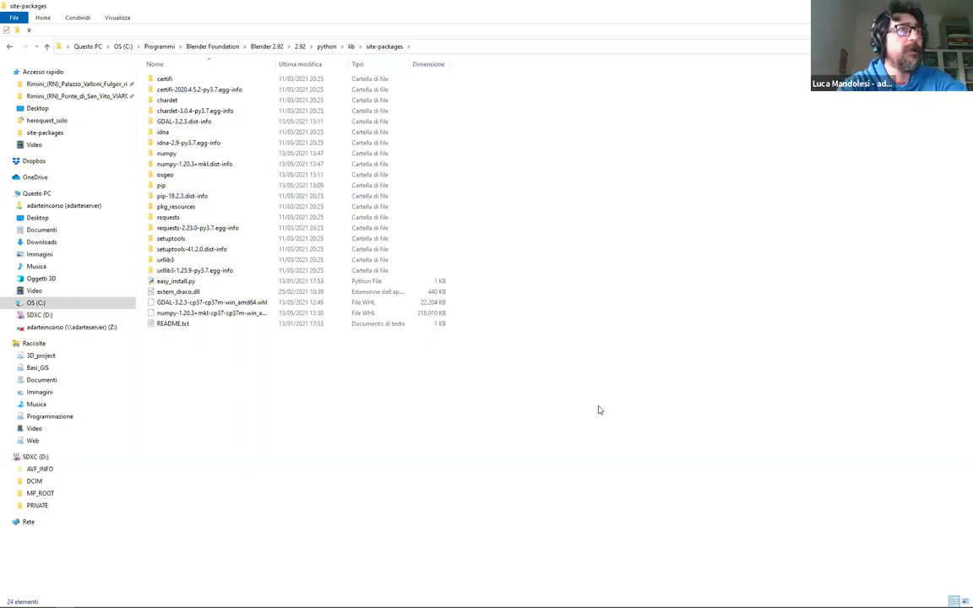
{"action": "left_click_drag", "start_coordinate": [494, 446], "coordinate": [325, 80]}
{"action": "left_click", "coordinate": [480, 44]}
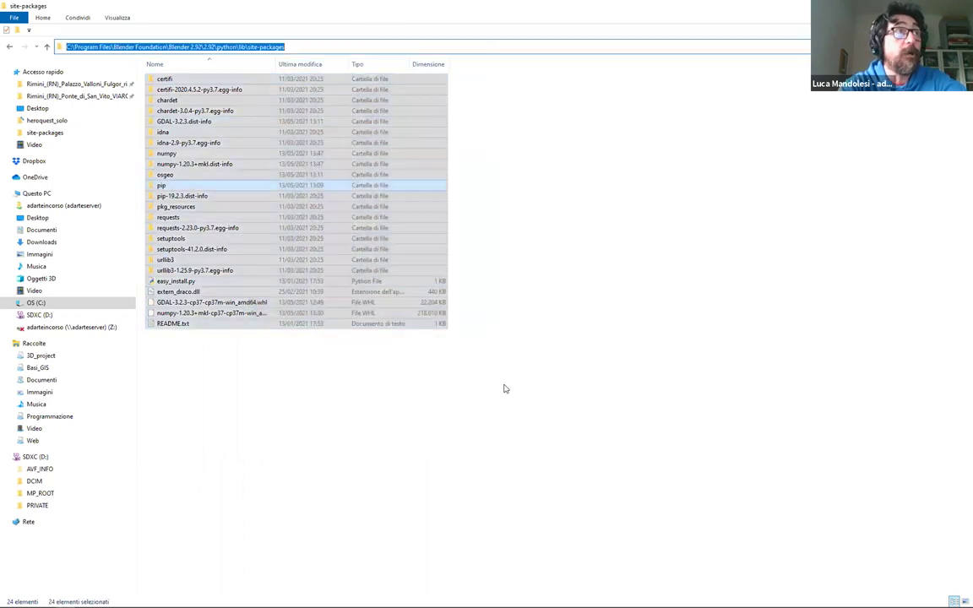
{"action": "left_click", "coordinate": [504, 388]}
{"action": "left_click", "coordinate": [442, 43]}
{"action": "left_click", "coordinate": [324, 45]}
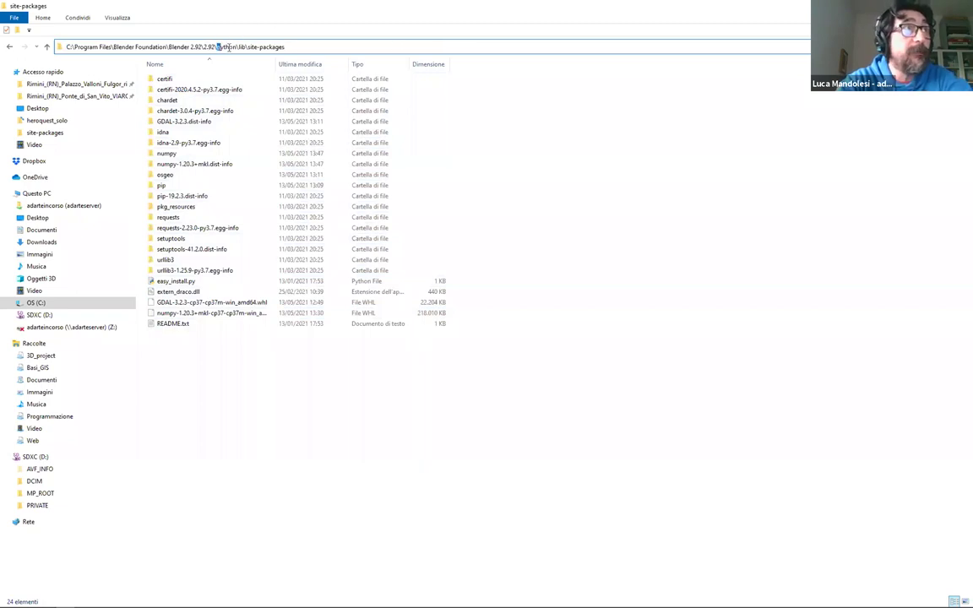
{"action": "left_click_drag", "start_coordinate": [226, 47], "coordinate": [319, 50]}
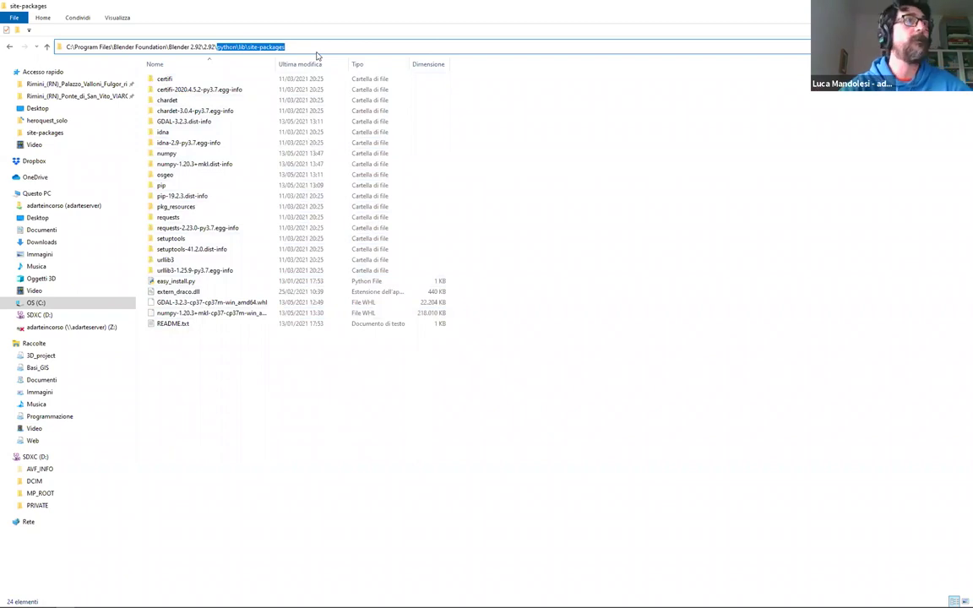
{"action": "left_click", "coordinate": [246, 405]}
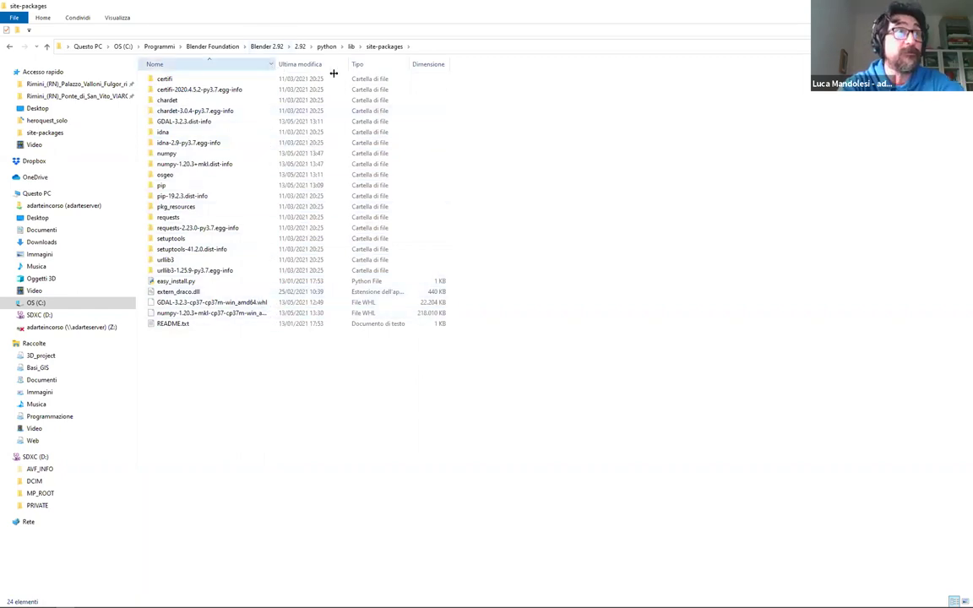
Autofit the Nome column and select the GDAL-3.2.3 wheel file
{"action": "key", "text": "ctrl+KP_Add"}
{"action": "left_click", "coordinate": [204, 304]}
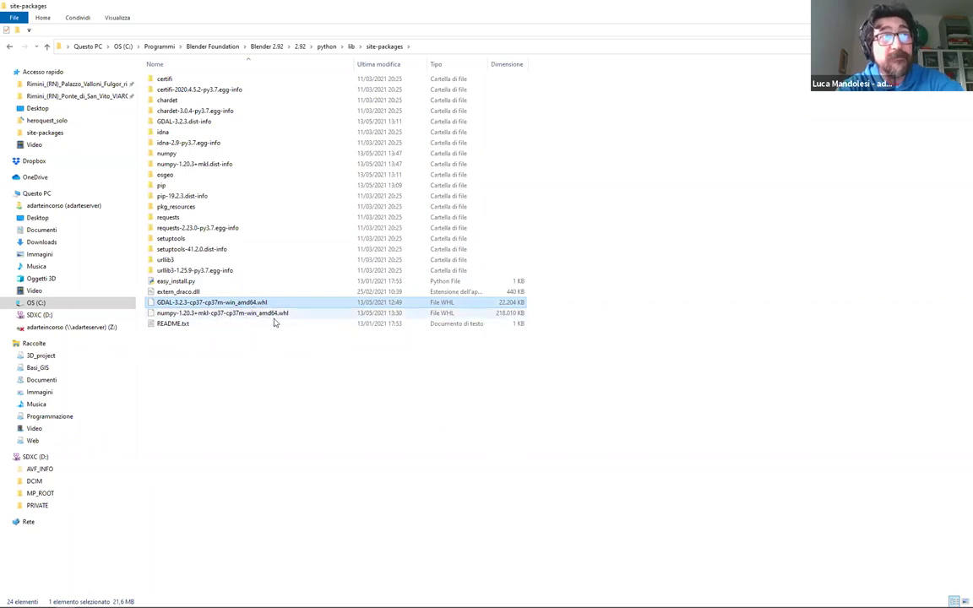
{"action": "left_click", "coordinate": [221, 313]}
{"action": "left_click", "coordinate": [216, 302]}
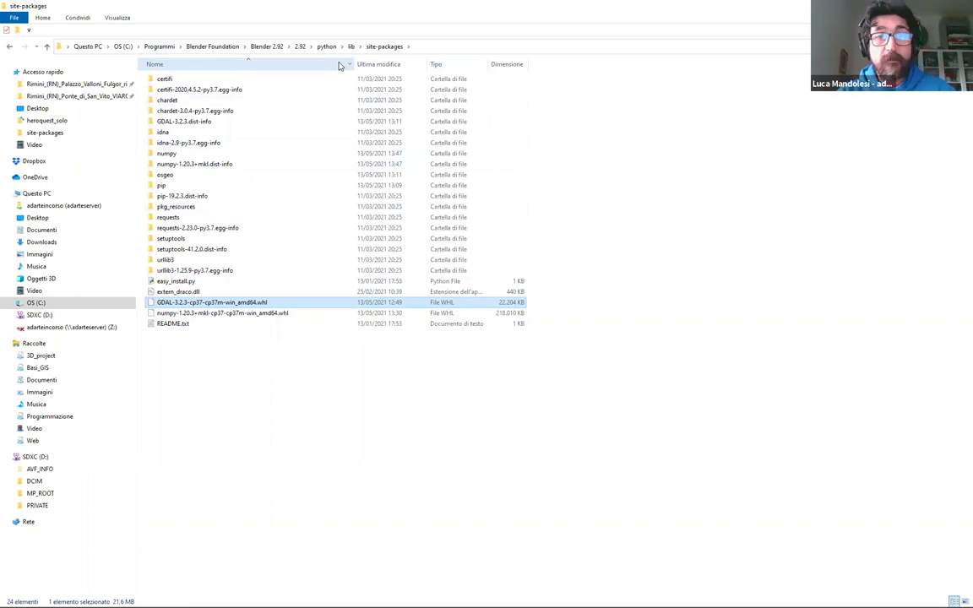
Open the wiki's linked Python Extension Packages page in a new tab, then return to the wiki
{"action": "key", "text": "alt+Tab"}
{"action": "scroll", "coordinate": [129, 200], "scroll_direction": "up", "scroll_amount": 2}
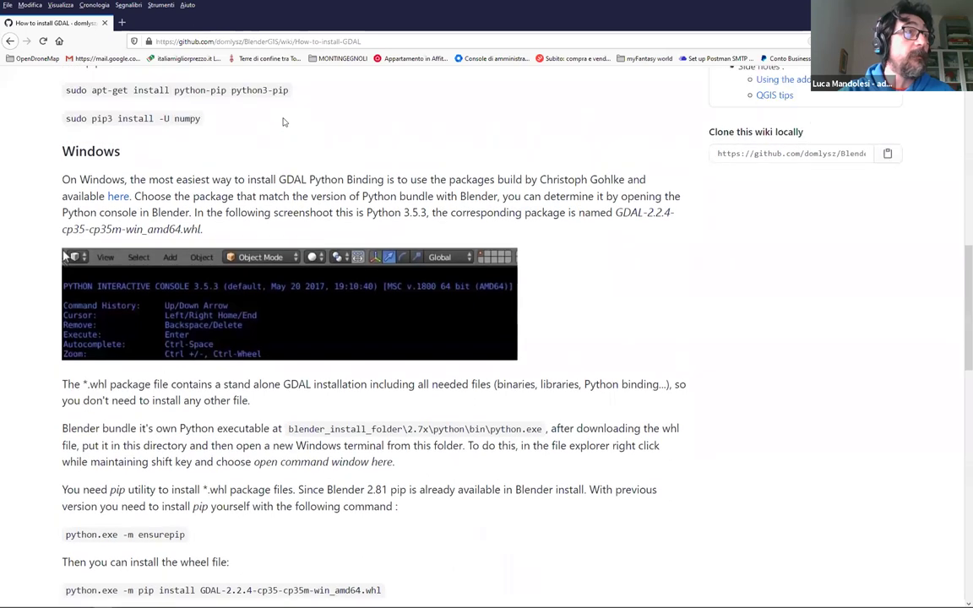
{"action": "left_click_drag", "start_coordinate": [63, 185], "coordinate": [651, 203]}
{"action": "left_click", "coordinate": [651, 203]}
{"action": "middle_click", "coordinate": [118, 203]}
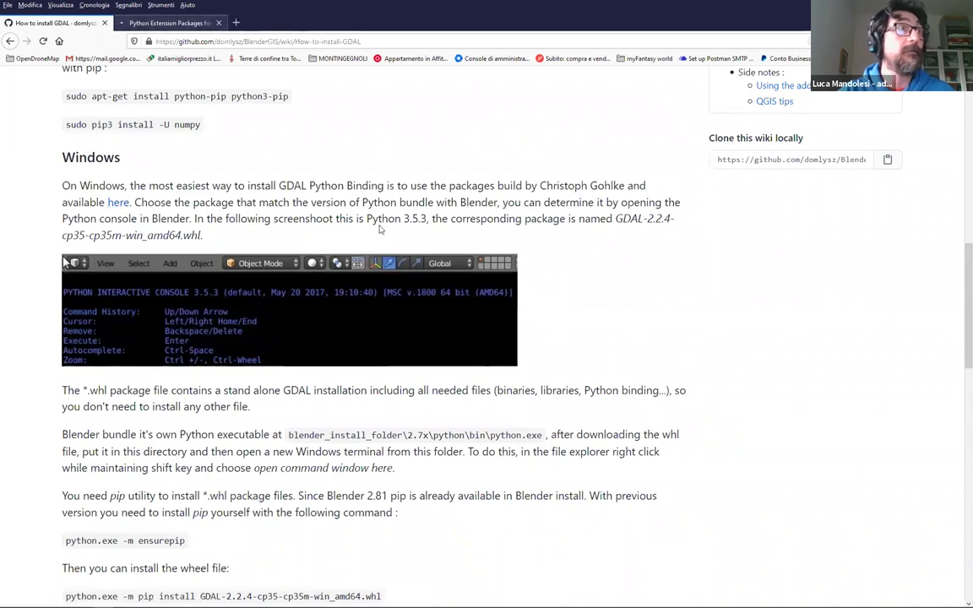
{"action": "key", "text": "ctrl+Tab"}
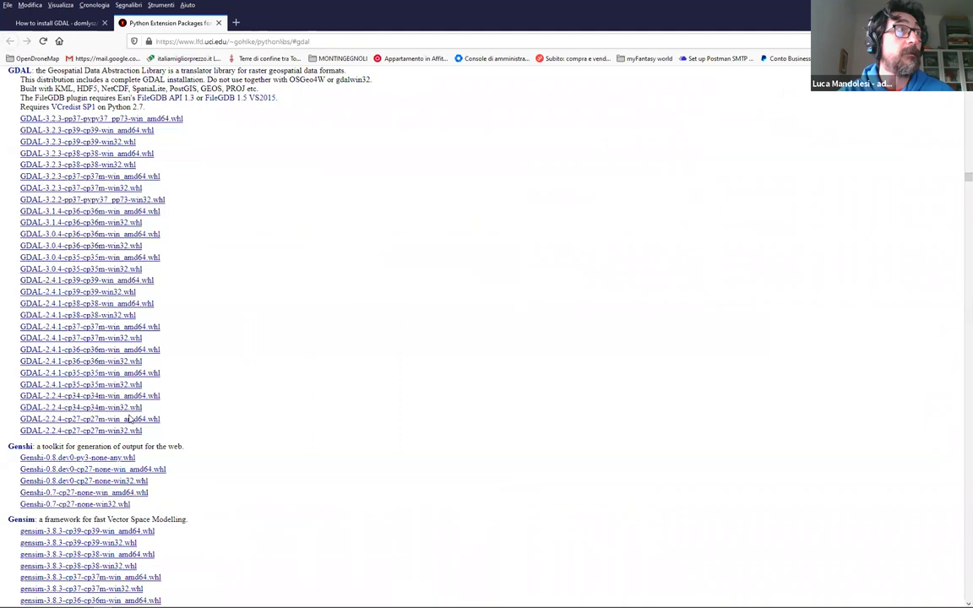
{"action": "key", "text": "ctrl+Tab"}
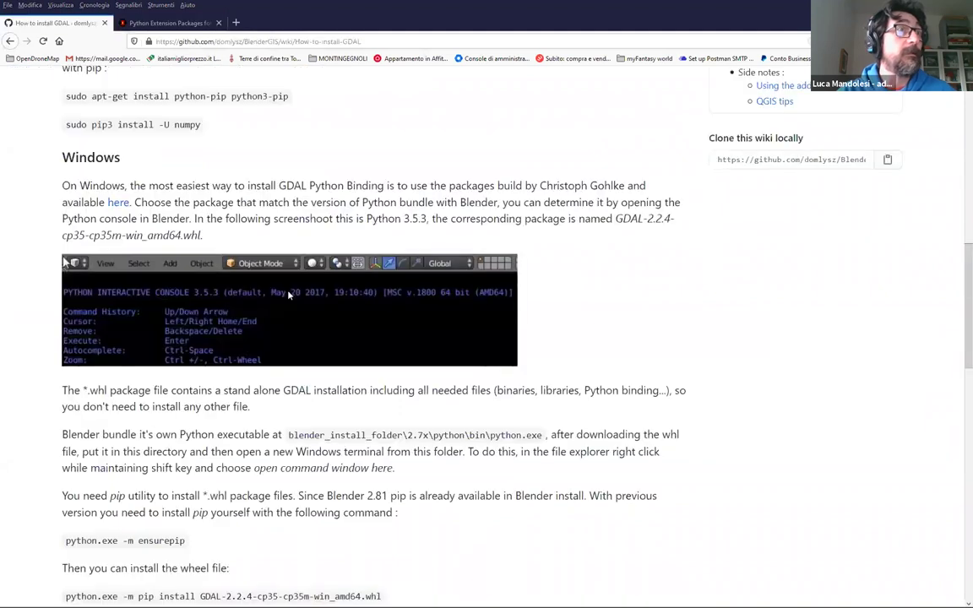
Check the Python version 3.7.7 in Blender's console, then go back to the GDAL wiki
{"action": "key", "text": "alt+Tab"}
{"action": "key", "text": "alt+Tab"}
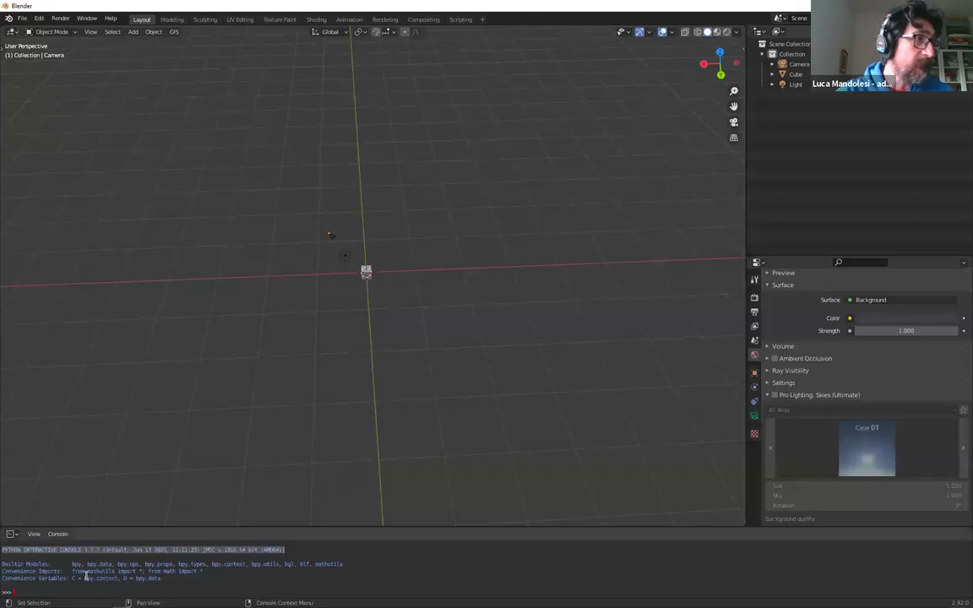
{"action": "mouse_move", "coordinate": [82, 550]}
{"action": "left_mouse_down"}
{"action": "mouse_move", "coordinate": [279, 550]}
{"action": "mouse_move", "coordinate": [95, 550]}
{"action": "left_mouse_up"}
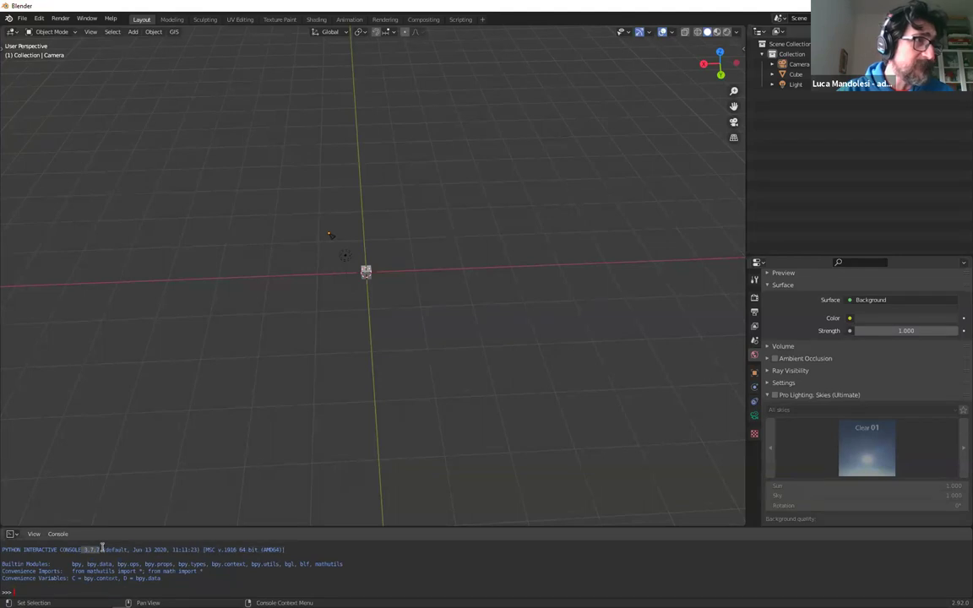
{"action": "key", "text": "alt+Tab"}
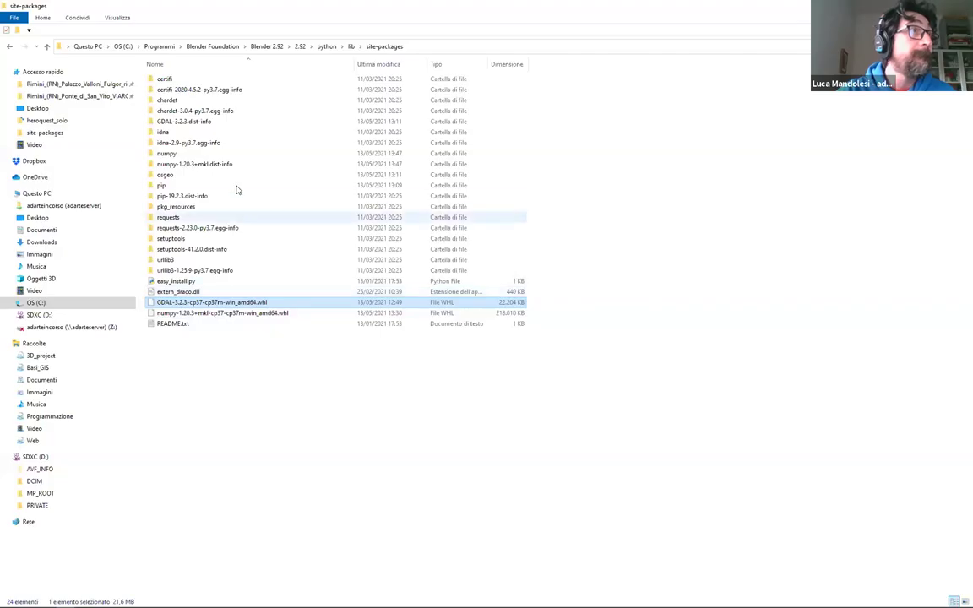
{"action": "key", "text": "alt+Tab"}
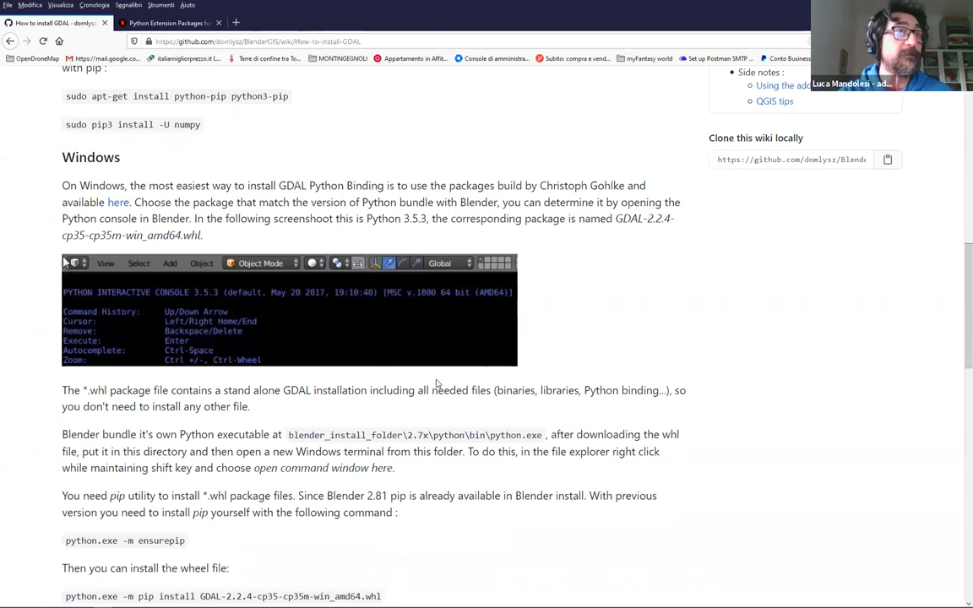
{"action": "scroll", "coordinate": [230, 521], "scroll_direction": "down", "scroll_amount": 2}
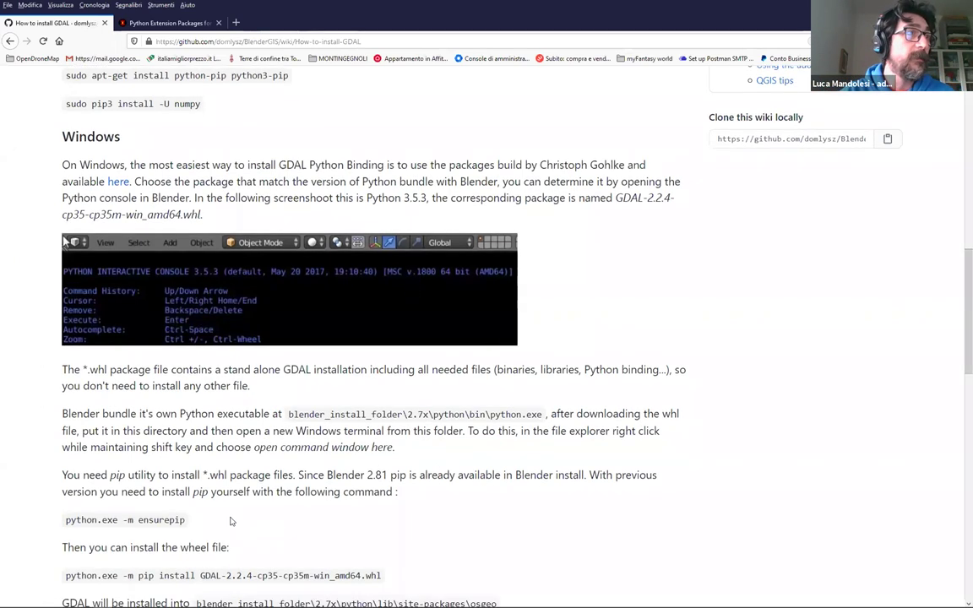
Highlight the example GDAL wheel name and compare it with the Python Extension Packages tab
{"action": "mouse_move", "coordinate": [200, 511]}
{"action": "left_mouse_down"}
{"action": "mouse_move", "coordinate": [383, 512]}
{"action": "mouse_move", "coordinate": [203, 510]}
{"action": "left_mouse_up"}
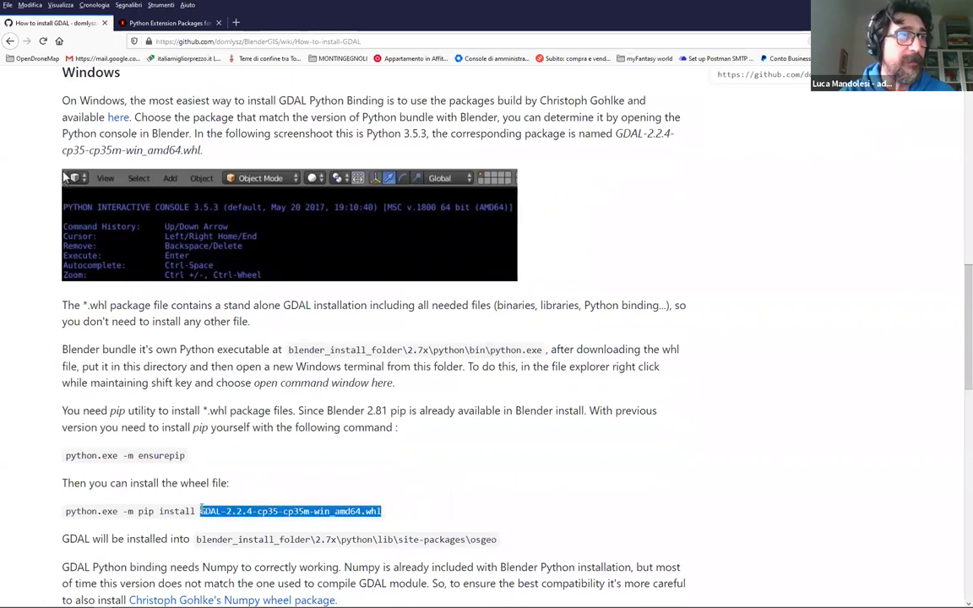
{"action": "left_click", "coordinate": [182, 22]}
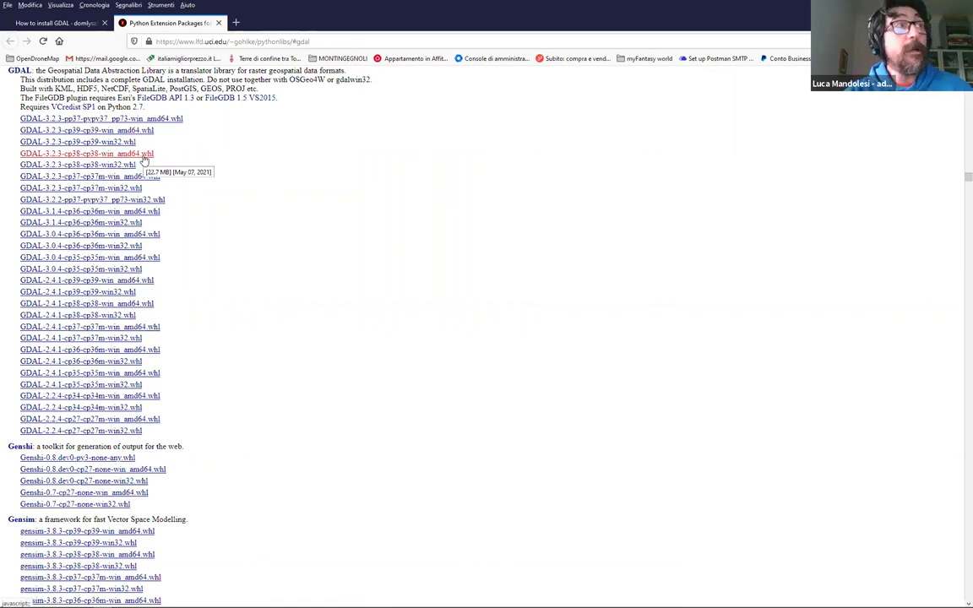
{"action": "left_click", "coordinate": [75, 23]}
{"action": "left_click", "coordinate": [135, 26]}
{"action": "key", "text": "alt+Tab"}
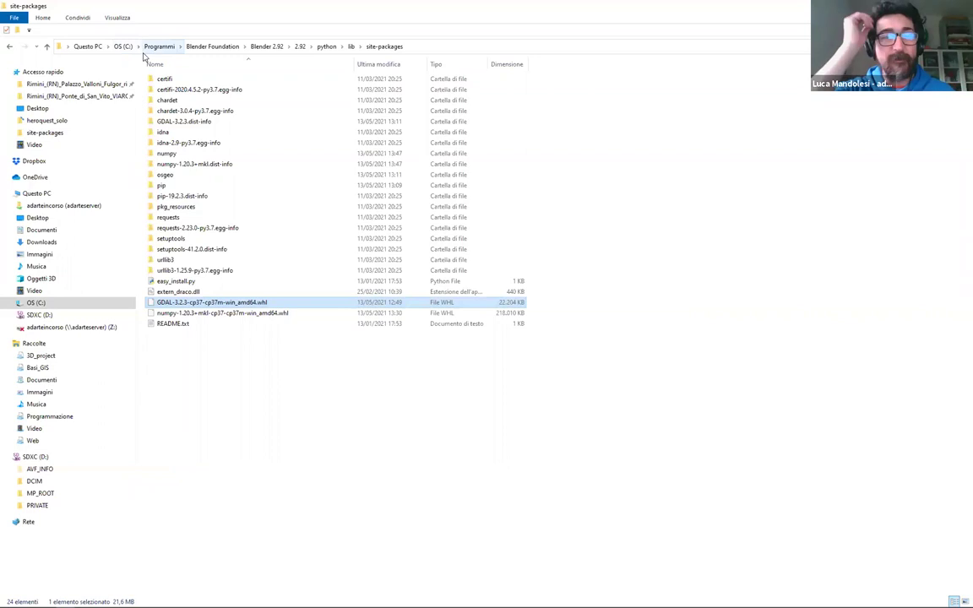
{"action": "key", "text": "alt+Tab"}
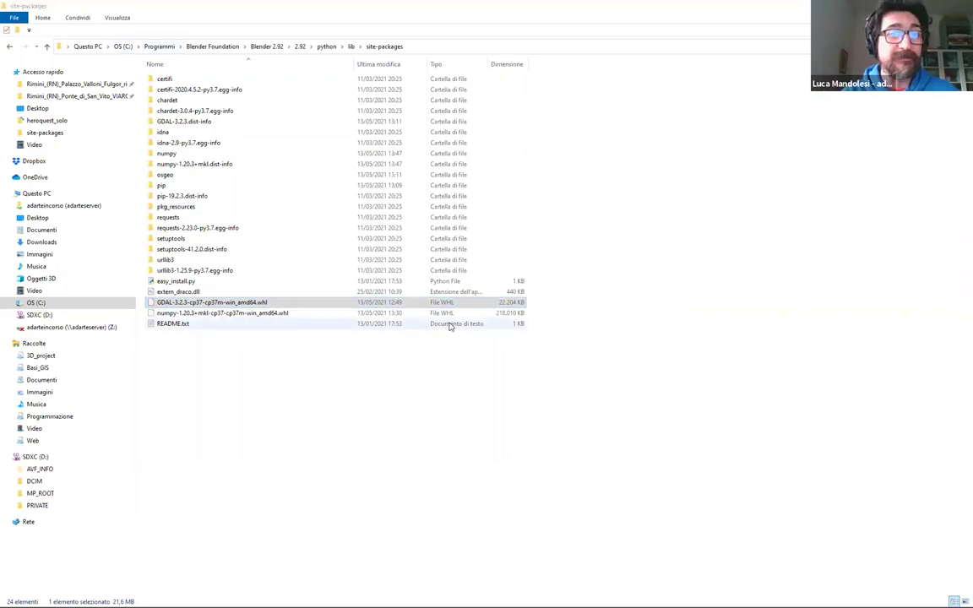
{"action": "key", "text": "alt+Tab"}
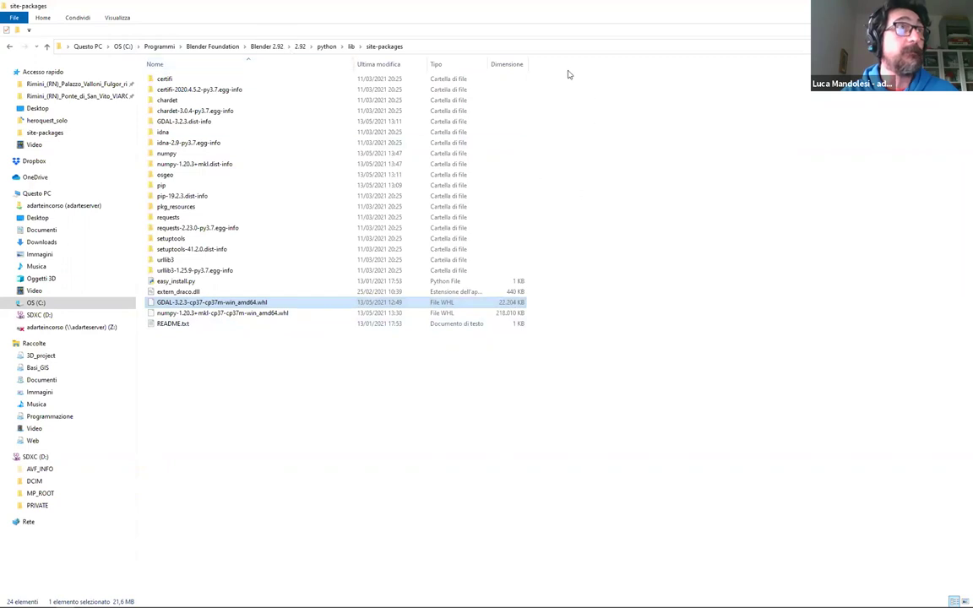
Read the wiki's pip requirement and 'open command window here' instructions, then return to site-packages
{"action": "left_click", "coordinate": [510, 44]}
{"action": "left_click", "coordinate": [323, 48]}
{"action": "key", "text": "Escape"}
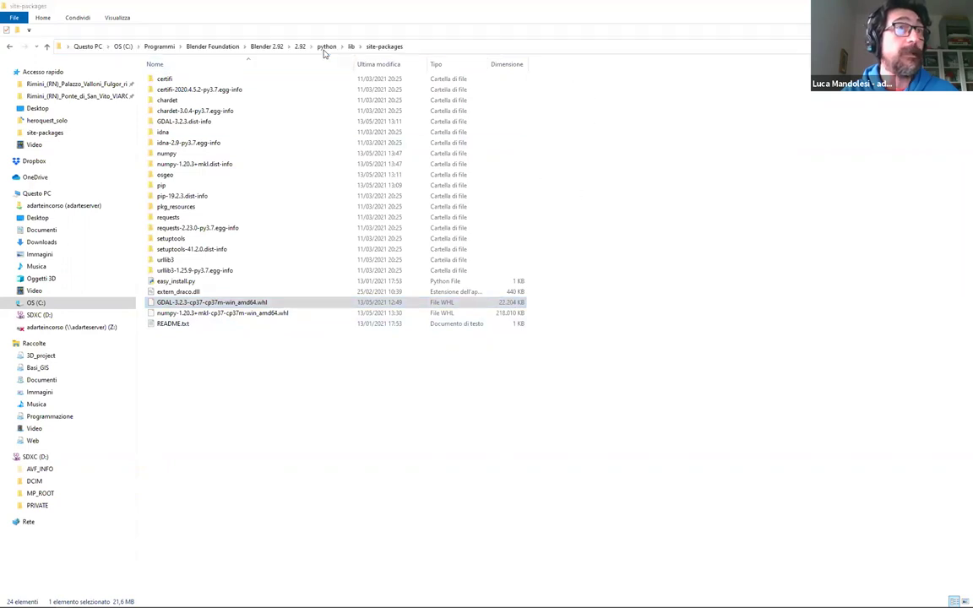
{"action": "key", "text": "alt+Tab"}
{"action": "key", "text": "ctrl+Tab"}
{"action": "scroll", "coordinate": [334, 365], "scroll_direction": "down", "scroll_amount": 2}
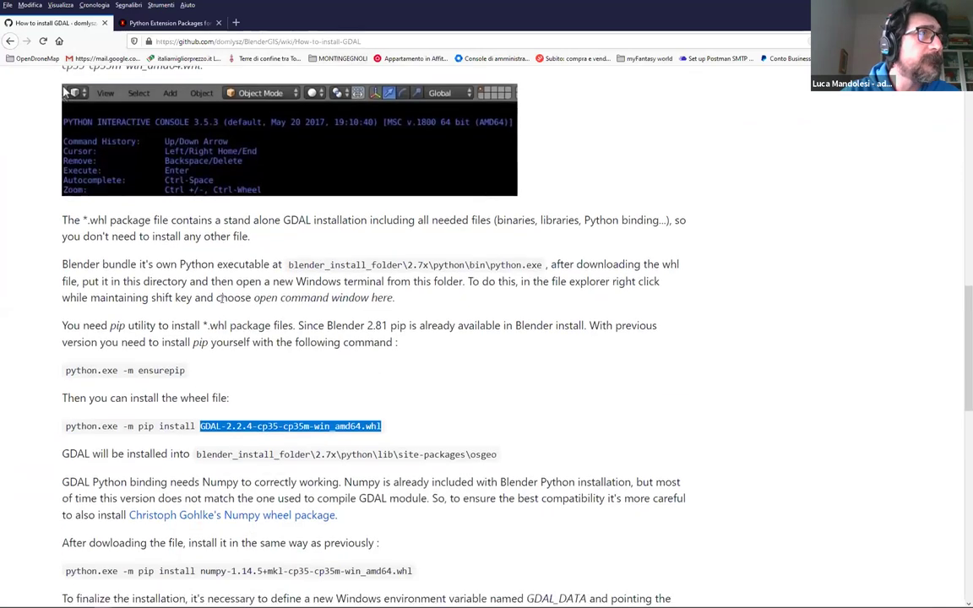
{"action": "left_click_drag", "start_coordinate": [62, 326], "coordinate": [295, 327]}
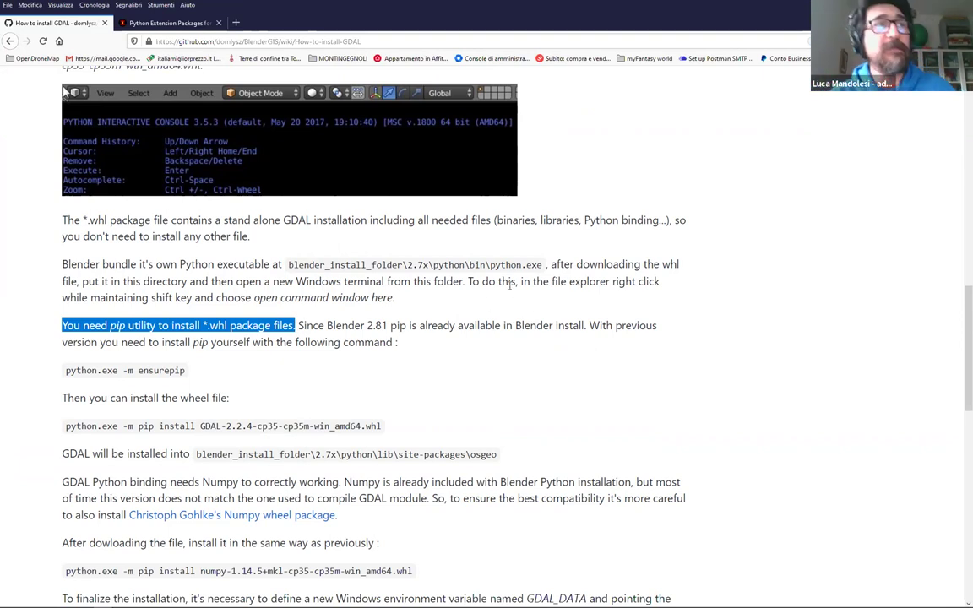
{"action": "left_click_drag", "start_coordinate": [470, 283], "coordinate": [208, 297]}
{"action": "left_click_drag", "start_coordinate": [284, 298], "coordinate": [402, 303]}
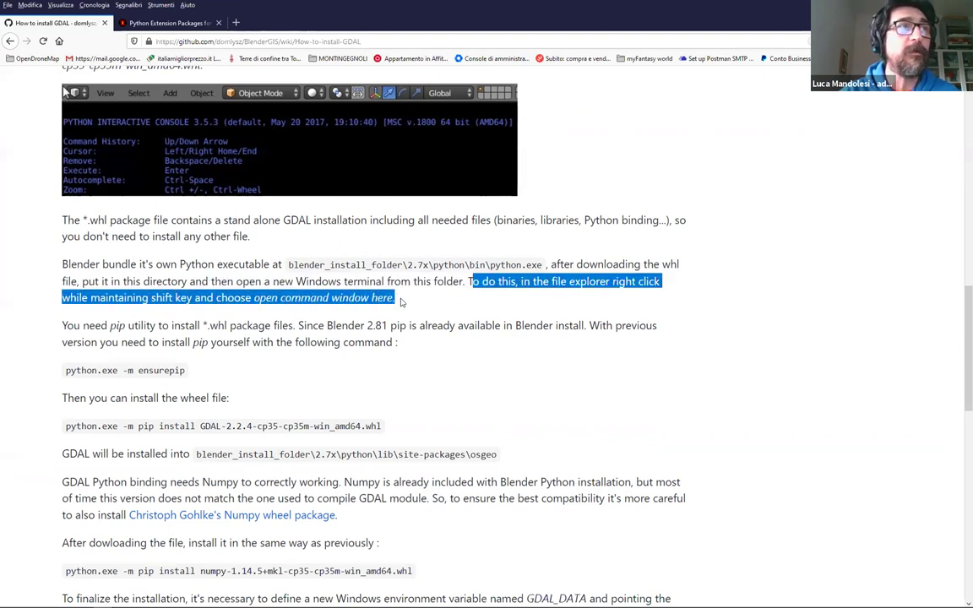
{"action": "left_click", "coordinate": [402, 302]}
{"action": "key", "text": "alt+Tab"}
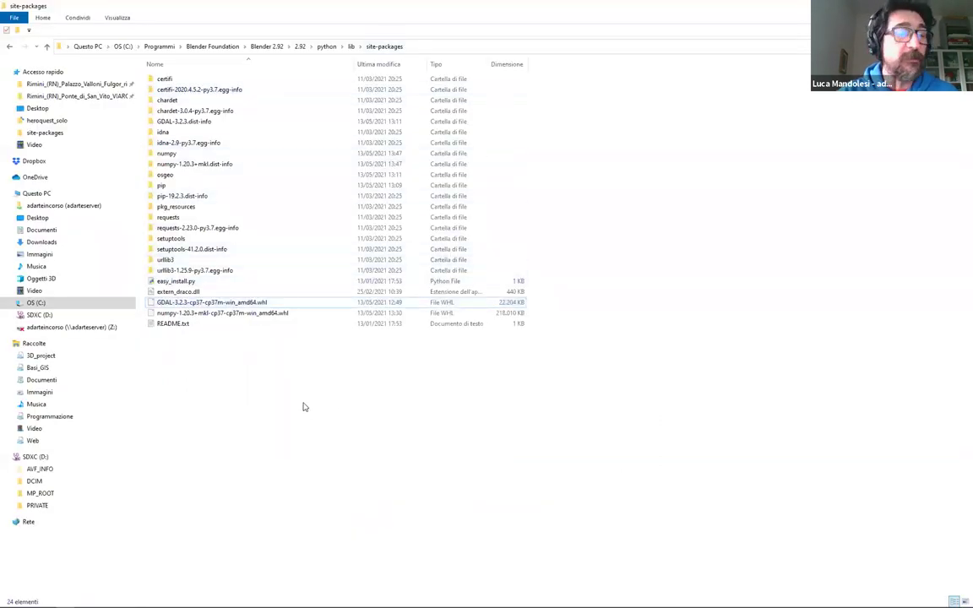
Open a PowerShell window in site-packages via 'Apri finestra PowerShell qui', then close it
{"action": "right_click", "coordinate": [326, 379]}
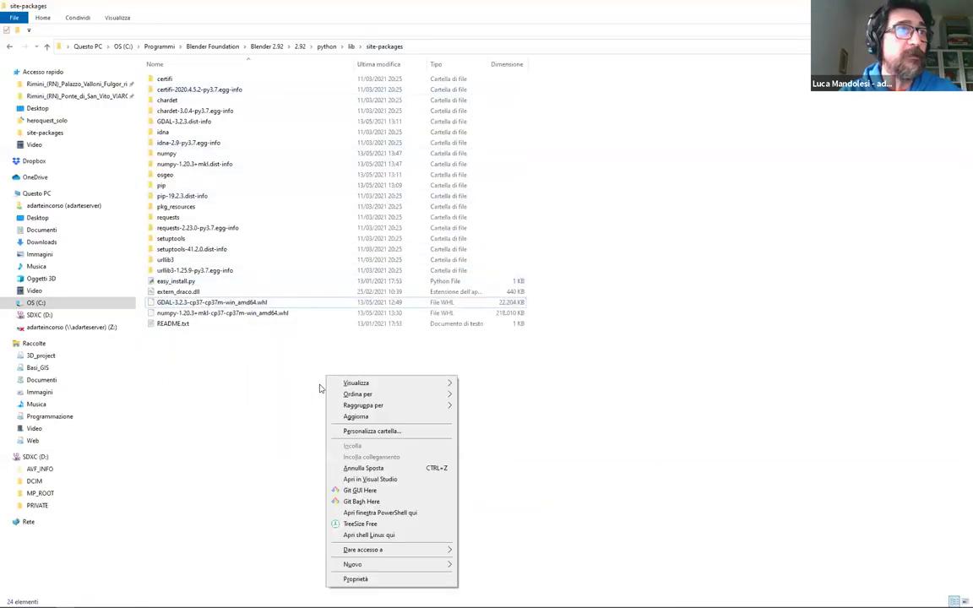
{"action": "left_click", "coordinate": [388, 514]}
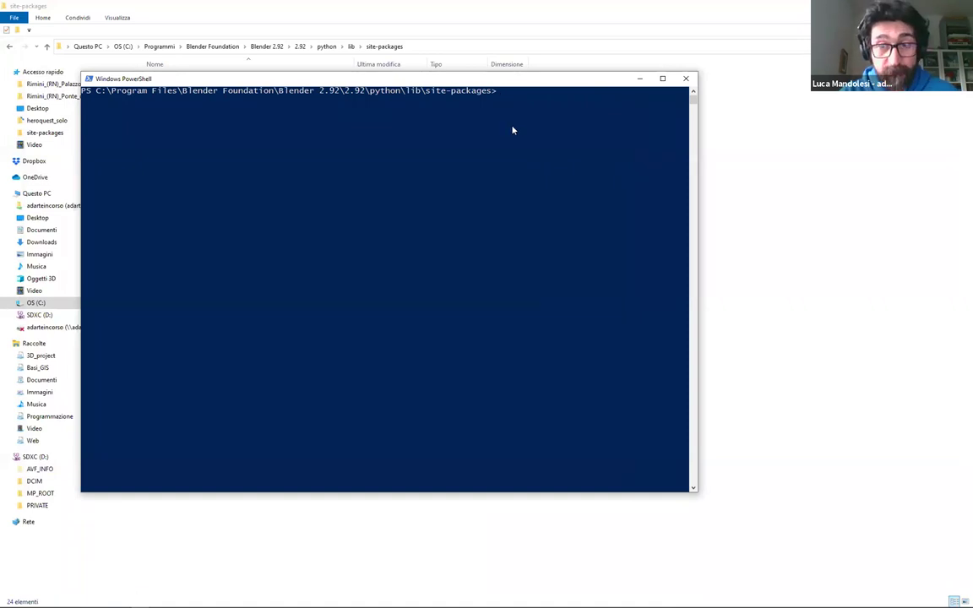
{"action": "key", "text": "alt+F4"}
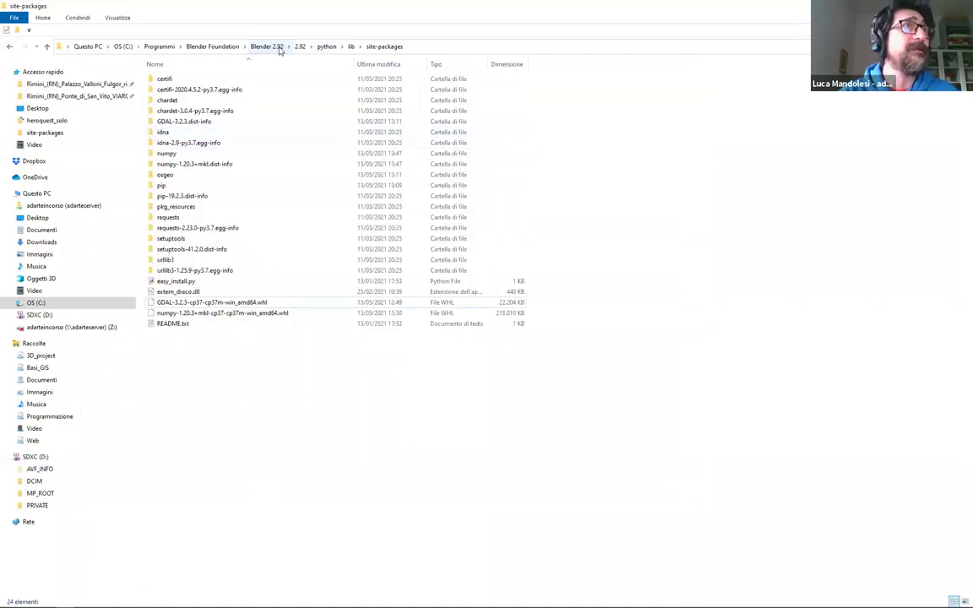
Go up to Blender's python folder, open bin and locate python.exe
{"action": "left_click", "coordinate": [324, 48]}
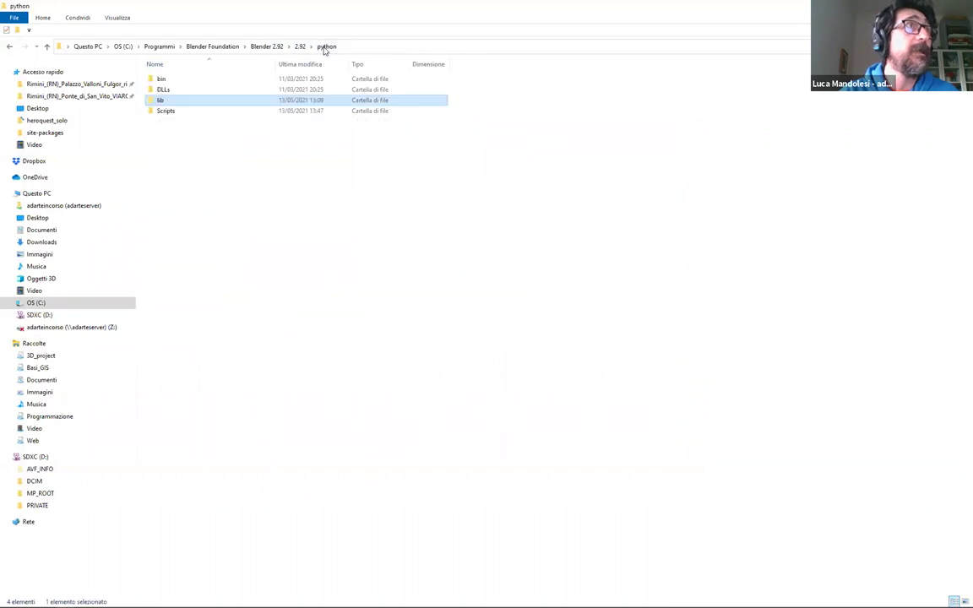
{"action": "double_click", "coordinate": [206, 80]}
{"action": "left_click", "coordinate": [202, 84]}
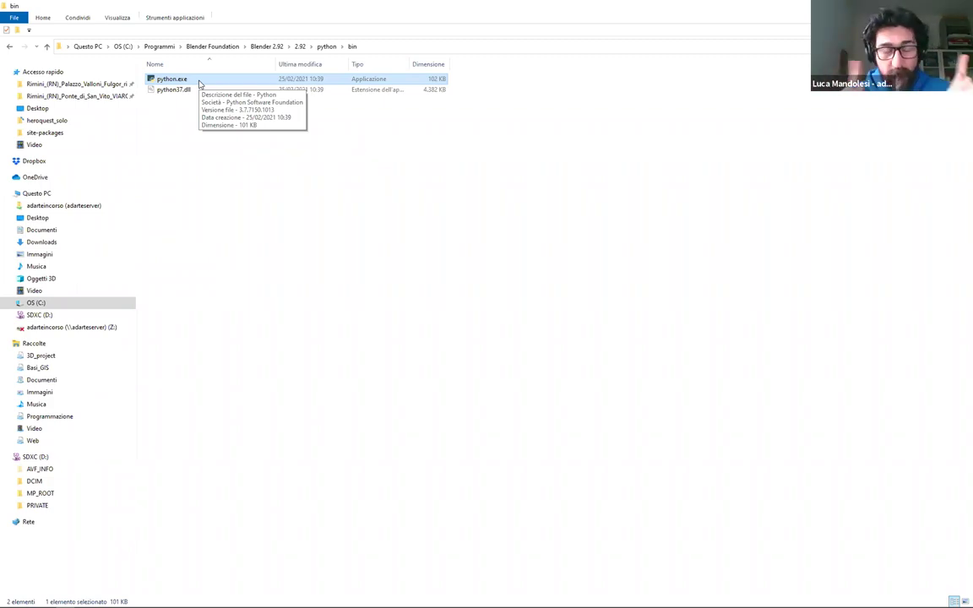
{"action": "left_click", "coordinate": [274, 172]}
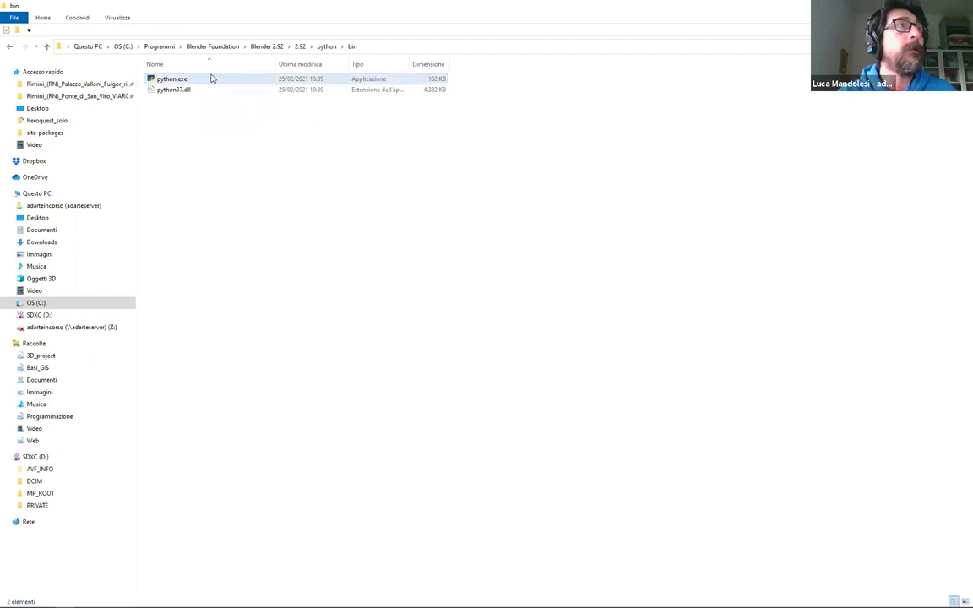
{"action": "left_click", "coordinate": [406, 45]}
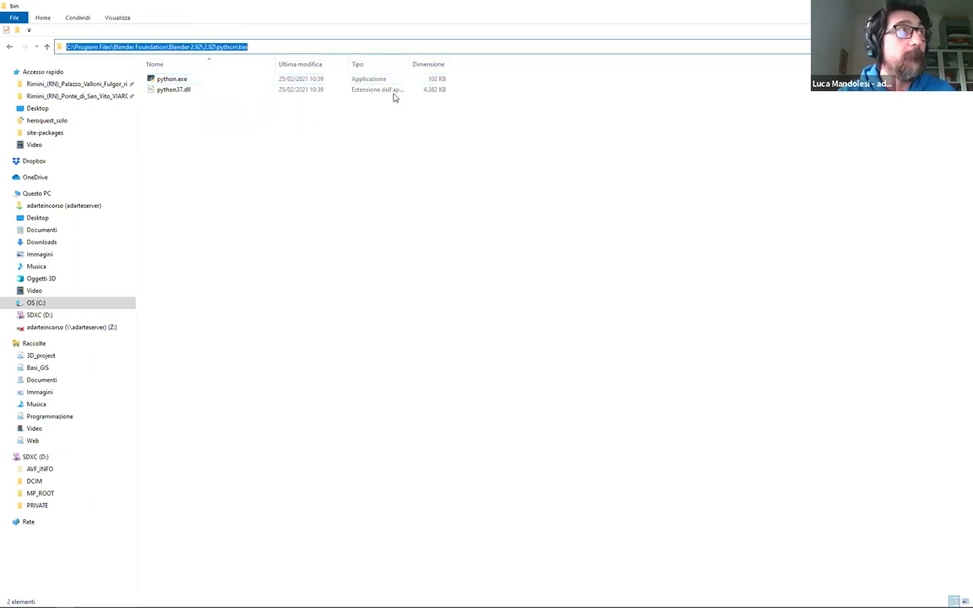
{"action": "left_click", "coordinate": [215, 80]}
{"action": "left_click", "coordinate": [389, 45]}
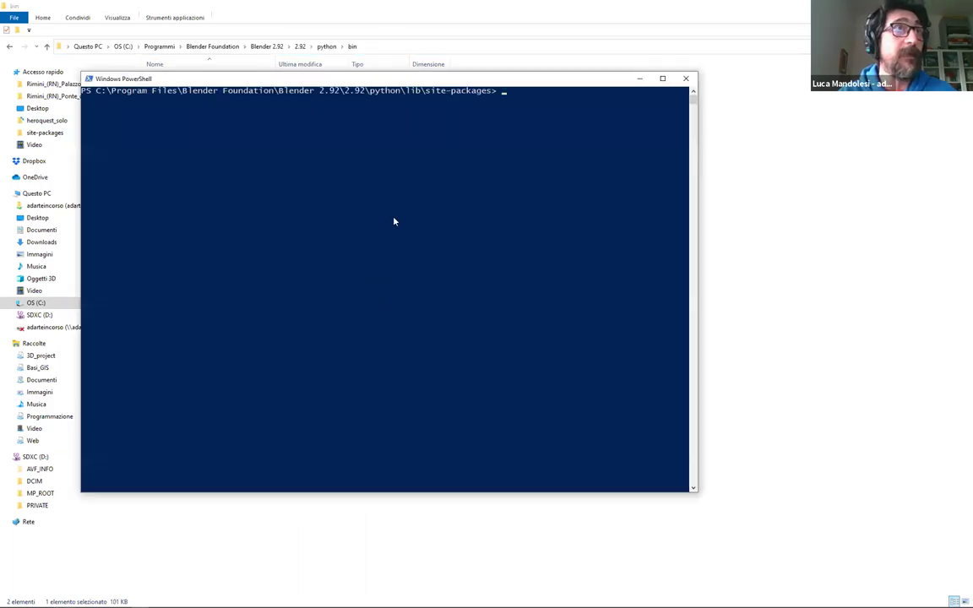
Copy the bin folder path, paste it at the PowerShell prompt as ...\bin\python.exe and run it
{"action": "left_click", "coordinate": [496, 164]}
{"action": "left_click", "coordinate": [503, 96]}
{"action": "right_click", "coordinate": [518, 108]}
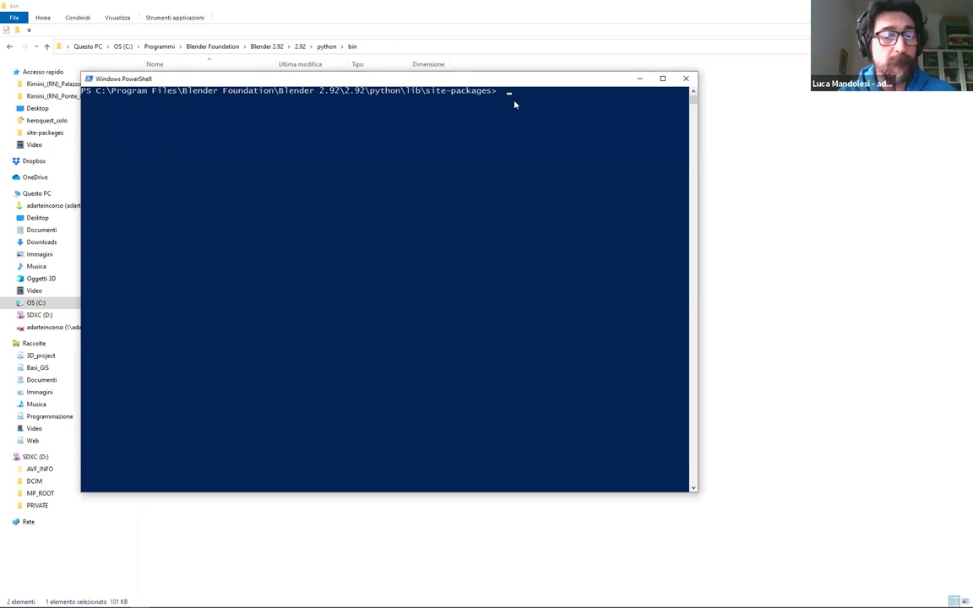
{"action": "left_click", "coordinate": [406, 72]}
{"action": "left_click", "coordinate": [390, 45]}
{"action": "key", "text": "ctrl+c"}
{"action": "right_click", "coordinate": [218, 47]}
{"action": "left_click", "coordinate": [253, 82]}
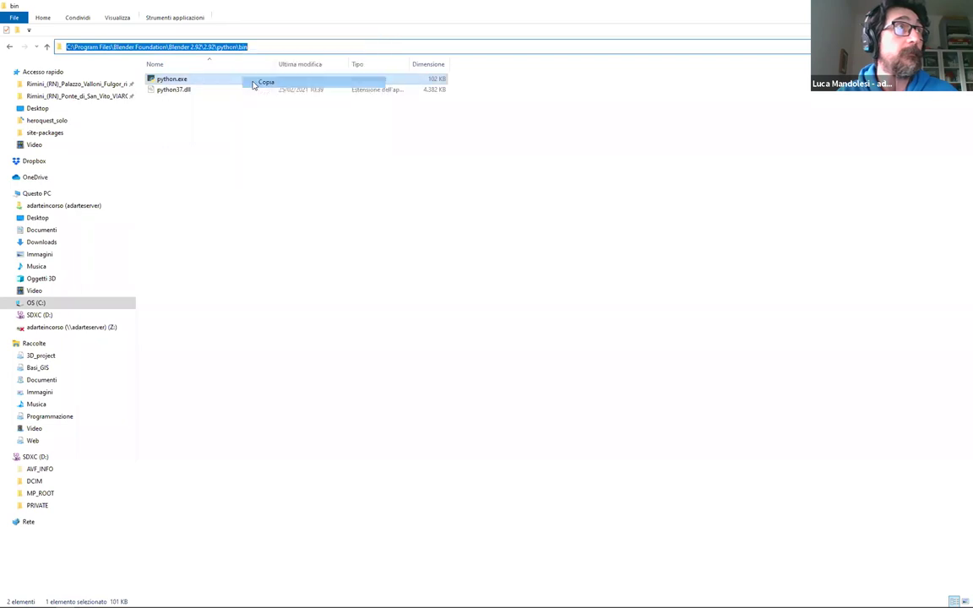
{"action": "left_click", "coordinate": [253, 84]}
{"action": "key", "text": "alt+Tab"}
{"action": "right_click", "coordinate": [396, 129]}
{"action": "mouse_move", "coordinate": [791, 604]}
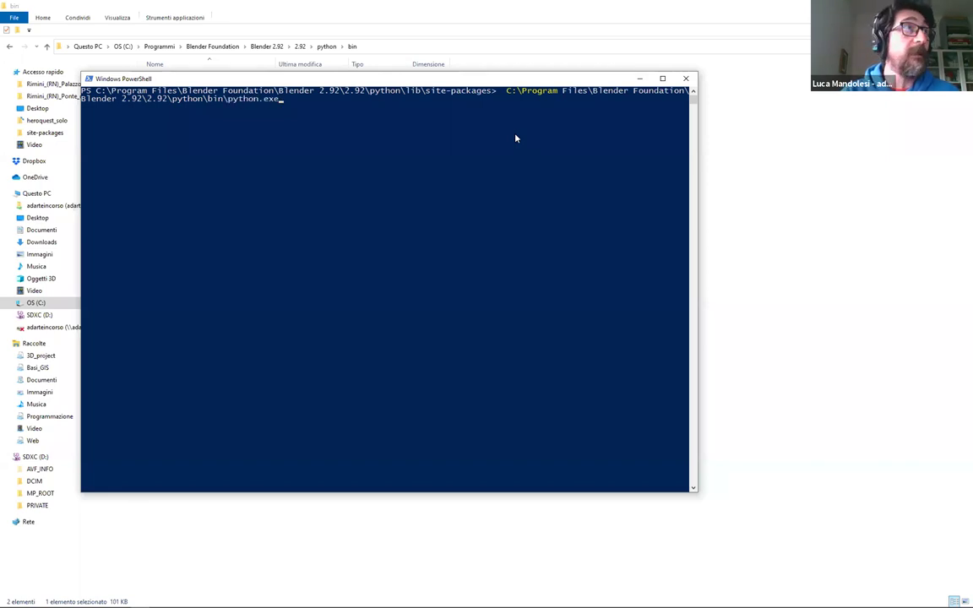
{"action": "key", "text": "Return"}
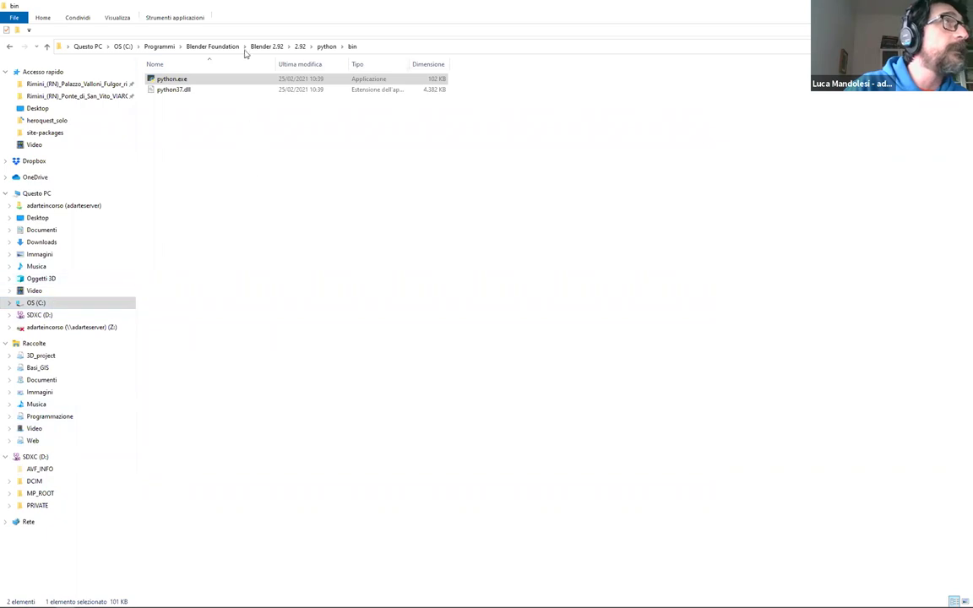
Open stringhe_codice_per_installare_GDAL.txt from Documenti > MEGAsync Downloads > WORKSHOP_GFOSS_14052021 > HELP_FOR_BLENDERGIS
{"action": "left_click", "coordinate": [58, 231]}
{"action": "left_click", "coordinate": [214, 196]}
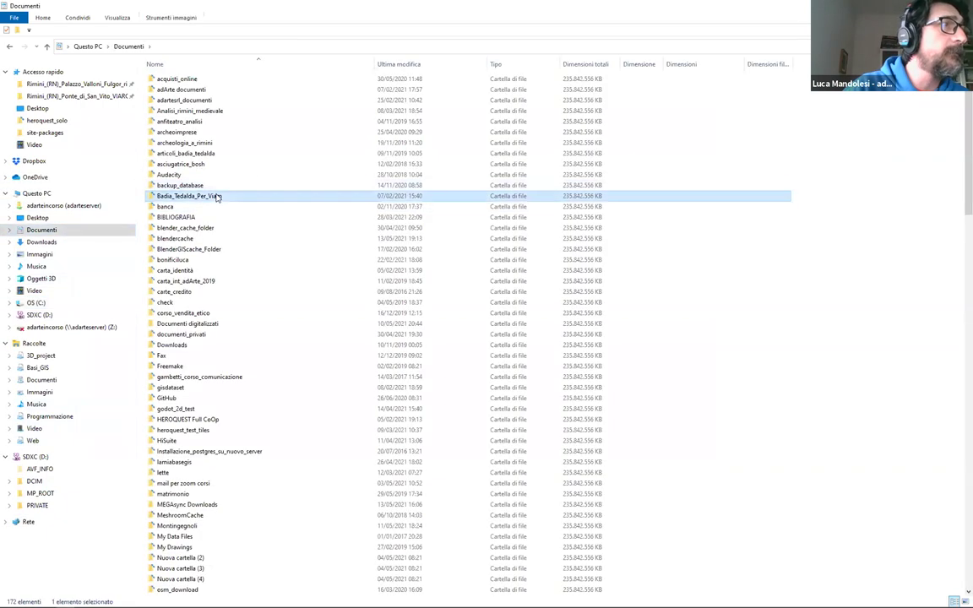
{"action": "scroll", "coordinate": [253, 447], "scroll_direction": "down", "scroll_amount": 5}
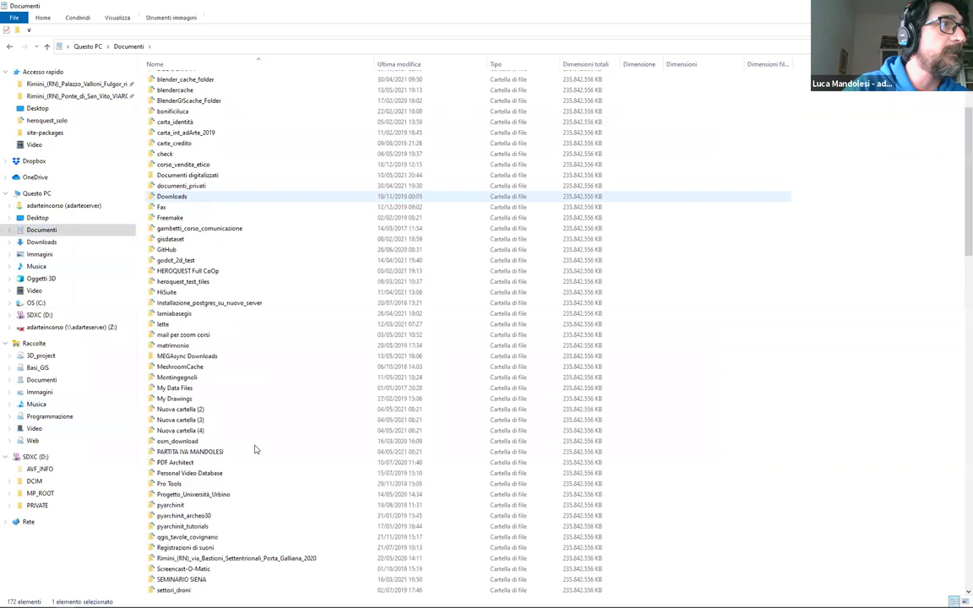
{"action": "double_click", "coordinate": [224, 356]}
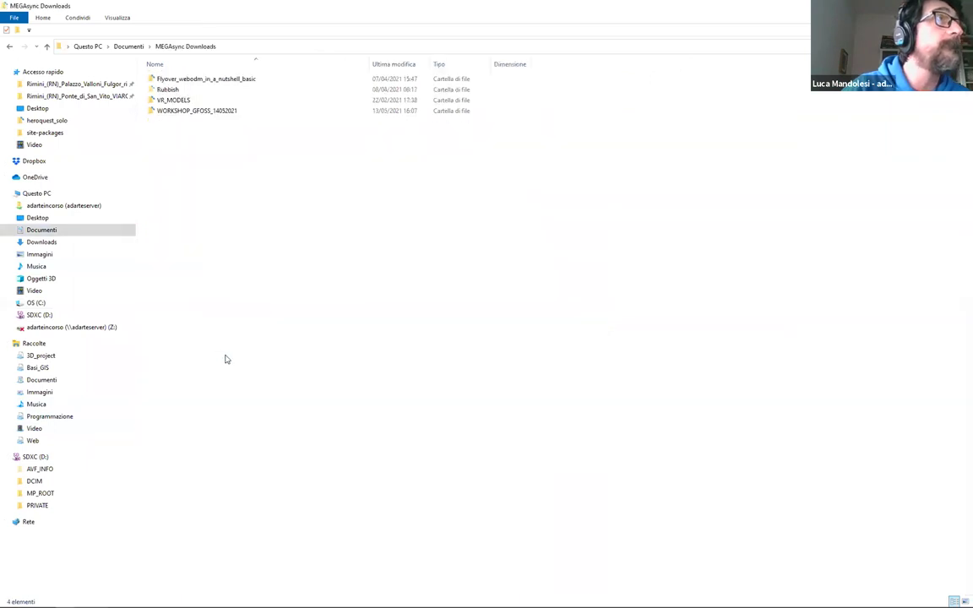
{"action": "double_click", "coordinate": [211, 115]}
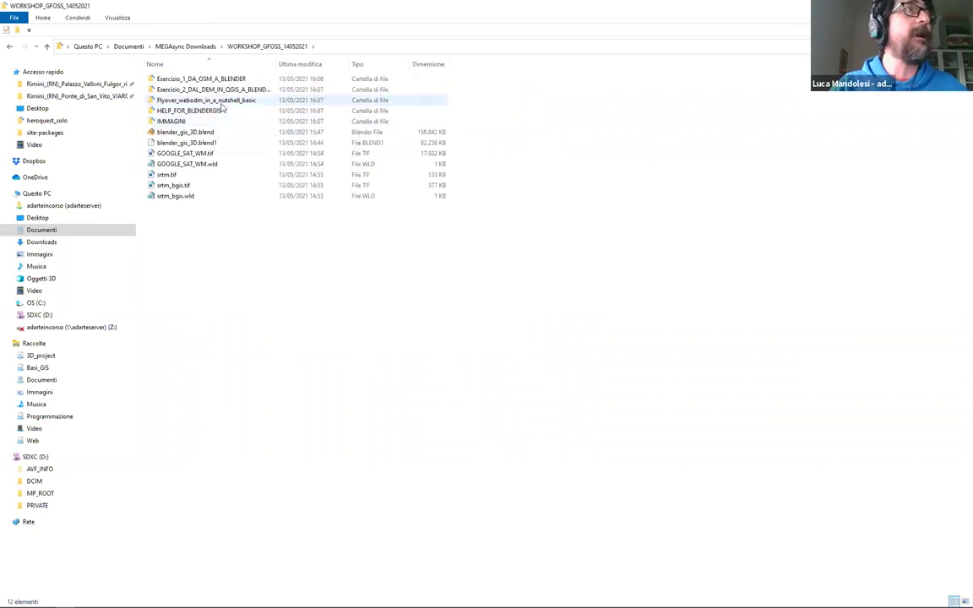
{"action": "double_click", "coordinate": [221, 111]}
{"action": "double_click", "coordinate": [232, 100]}
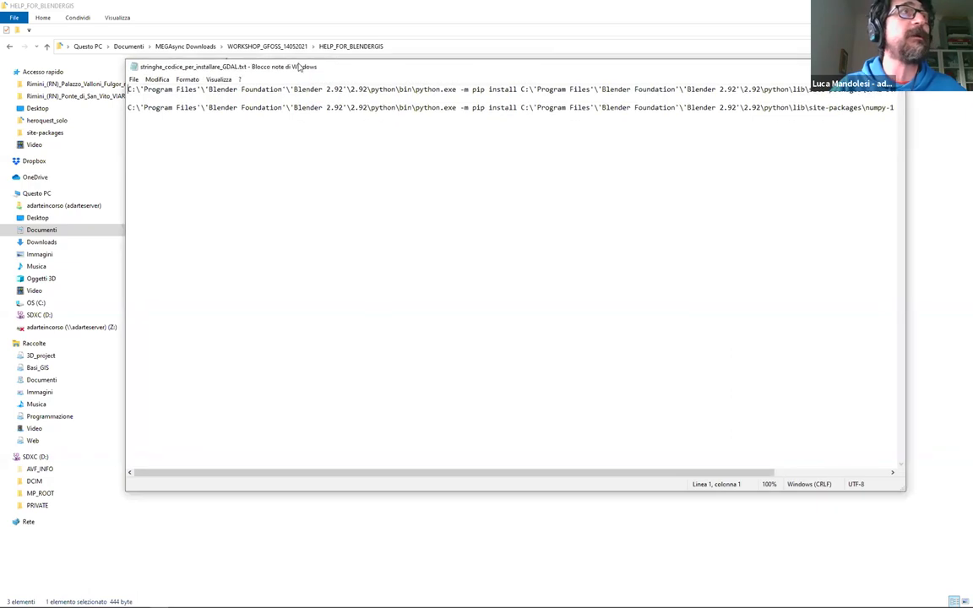
Select the python.exe path on line 1 of the GDAL notes
{"action": "left_click_drag", "start_coordinate": [278, 61], "coordinate": [272, 61]}
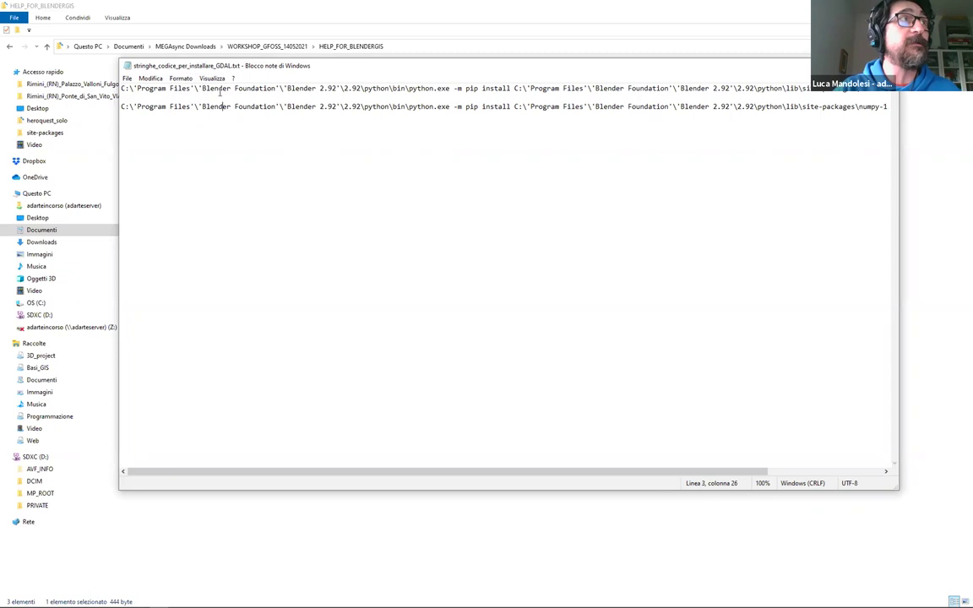
{"action": "left_click_drag", "start_coordinate": [450, 89], "coordinate": [82, 82]}
{"action": "left_click", "coordinate": [200, 89]}
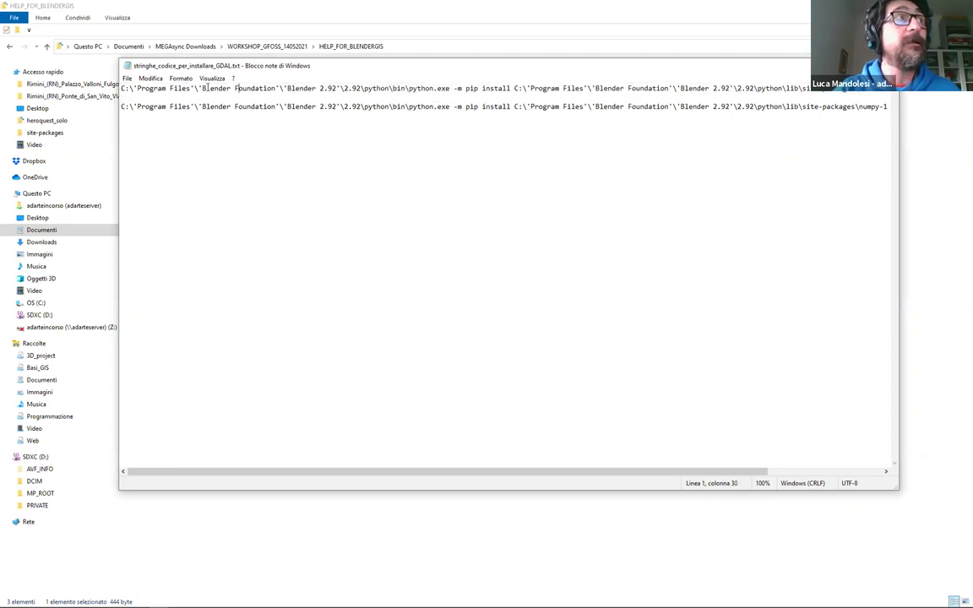
{"action": "left_click", "coordinate": [277, 88]}
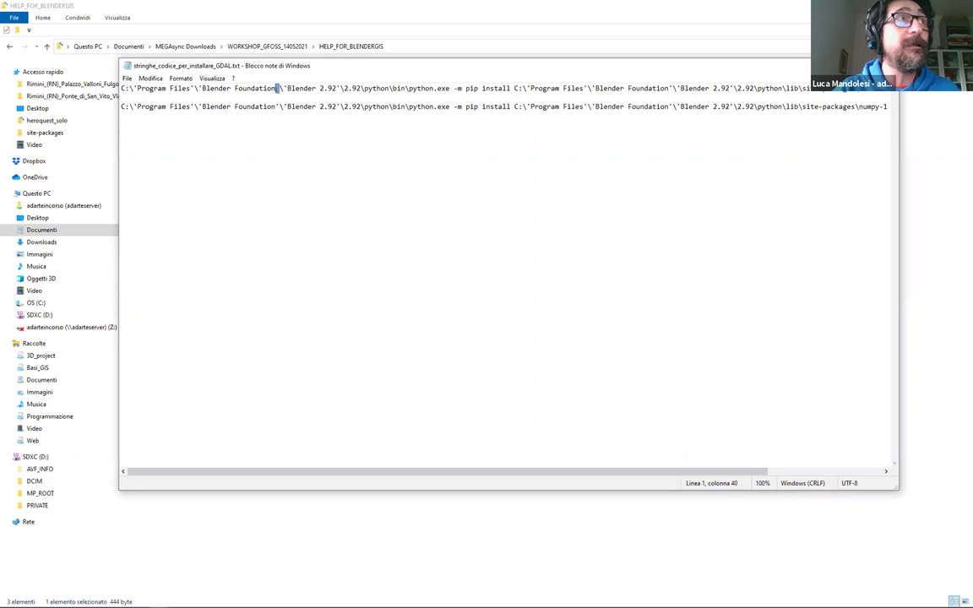
{"action": "left_click", "coordinate": [292, 130]}
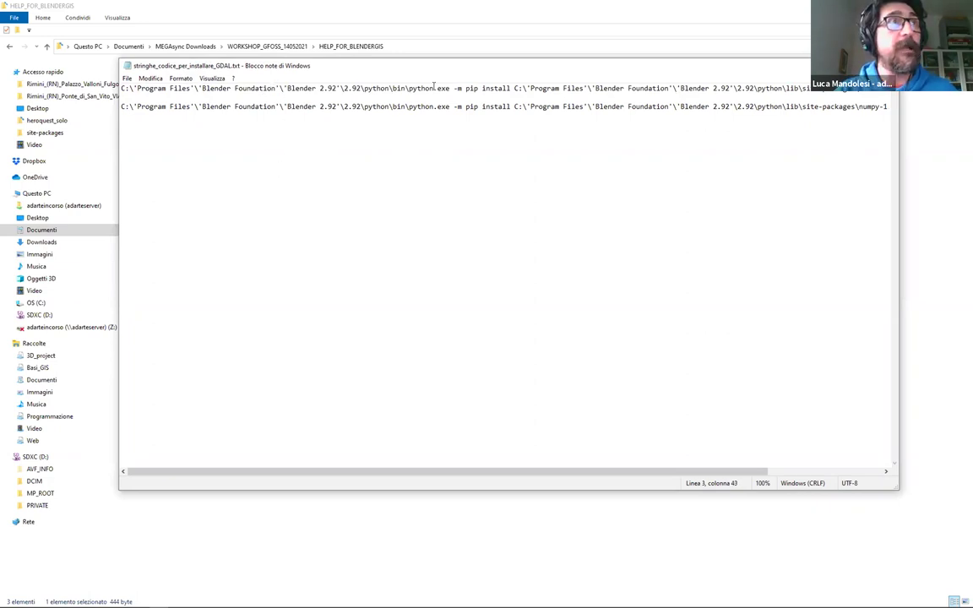
{"action": "left_click_drag", "start_coordinate": [453, 89], "coordinate": [110, 84]}
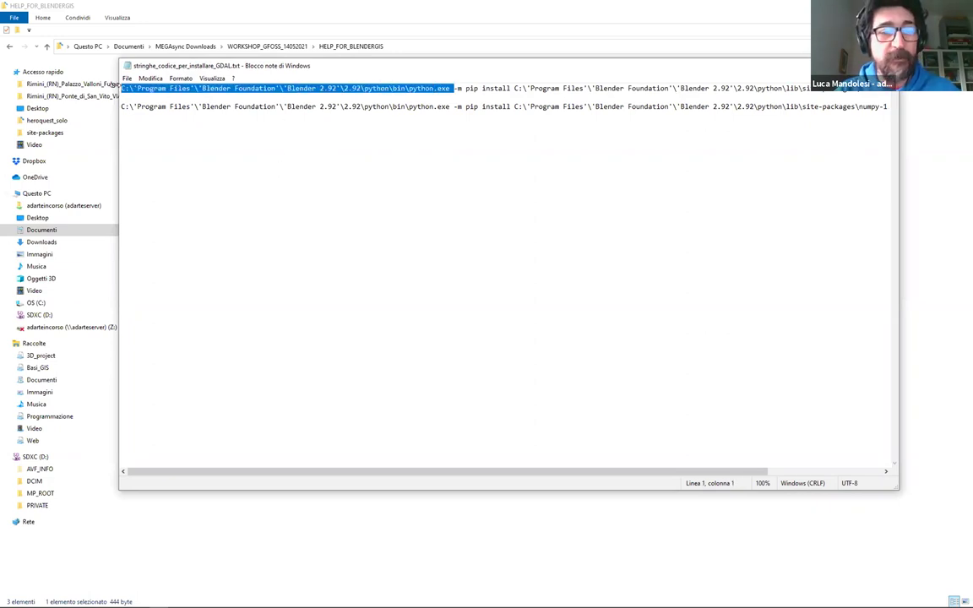
Copy the python.exe path and widen the PowerShell window to the screen's right edge
{"action": "key", "text": "alt+Tab"}
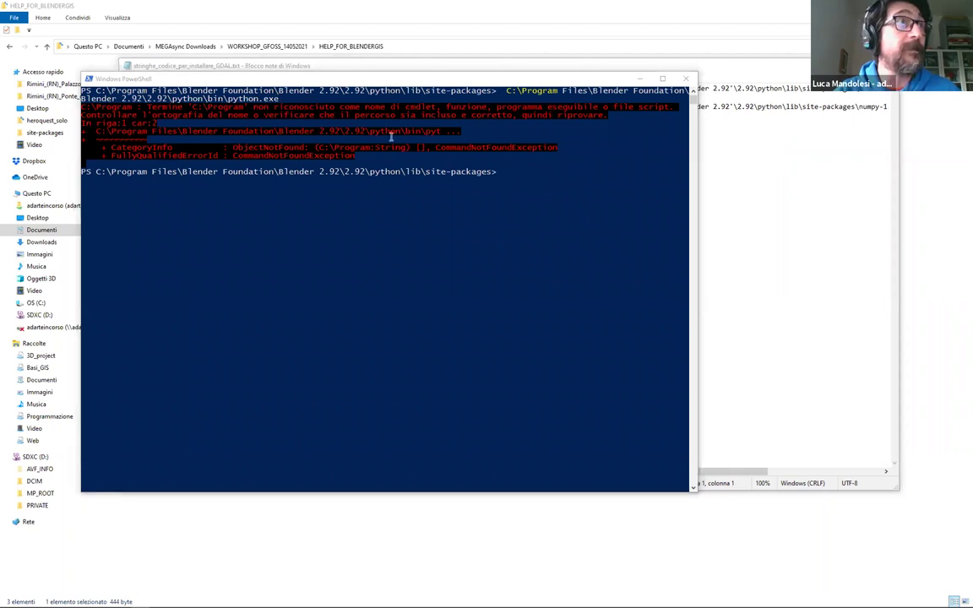
{"action": "key", "text": "alt+Tab"}
{"action": "right_click", "coordinate": [383, 90]}
{"action": "left_click", "coordinate": [404, 121]}
{"action": "key", "text": "alt+Tab"}
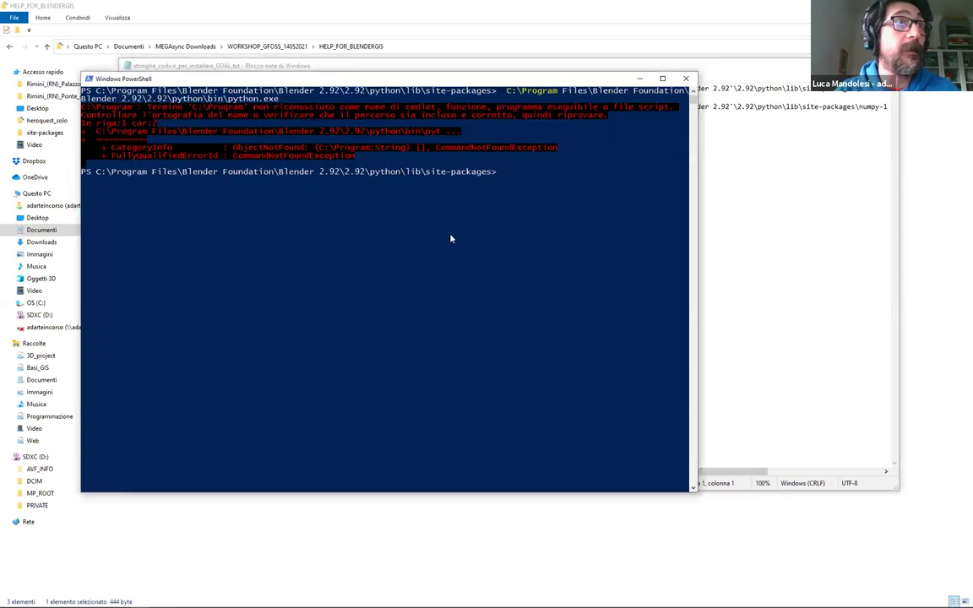
{"action": "left_click", "coordinate": [497, 174]}
{"action": "right_click", "coordinate": [550, 185]}
{"action": "left_click_drag", "start_coordinate": [700, 216], "coordinate": [972, 217]}
{"action": "left_click", "coordinate": [508, 164]}
{"action": "right_click", "coordinate": [624, 146]}
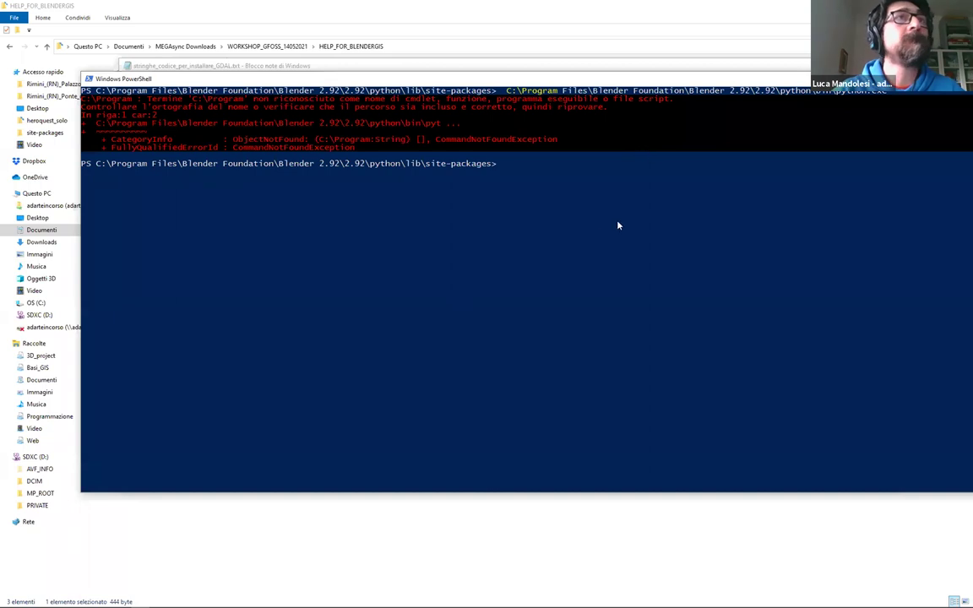
Recopy exactly the python.exe path and paste it into PowerShell, which fails with 'C:\Program' not recognized
{"action": "left_click", "coordinate": [338, 65]}
{"action": "left_click_drag", "start_coordinate": [450, 87], "coordinate": [122, 89]}
{"action": "left_click", "coordinate": [127, 78]}
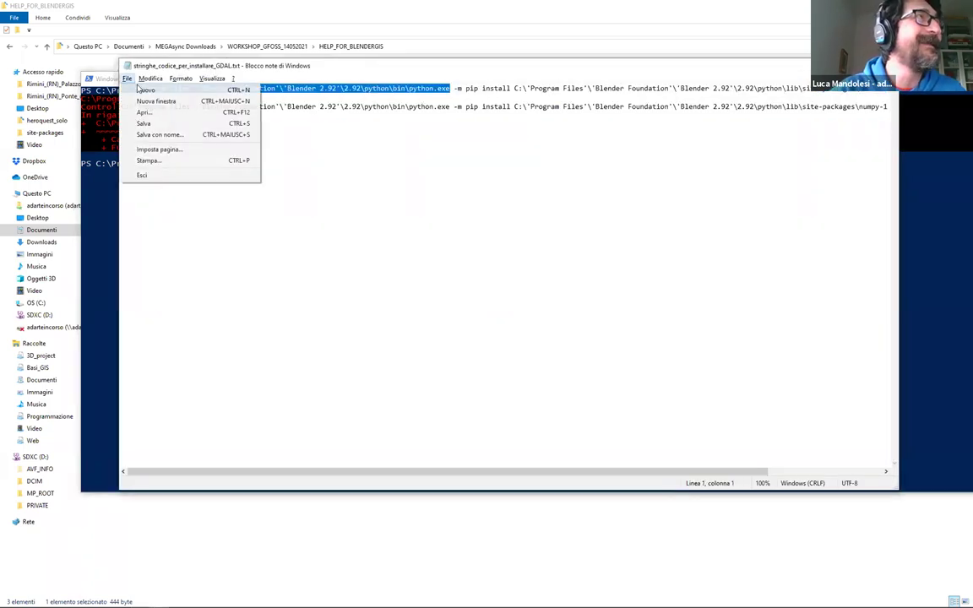
{"action": "mouse_move", "coordinate": [150, 78]}
{"action": "left_click", "coordinate": [156, 115]}
{"action": "key", "text": "alt+Tab"}
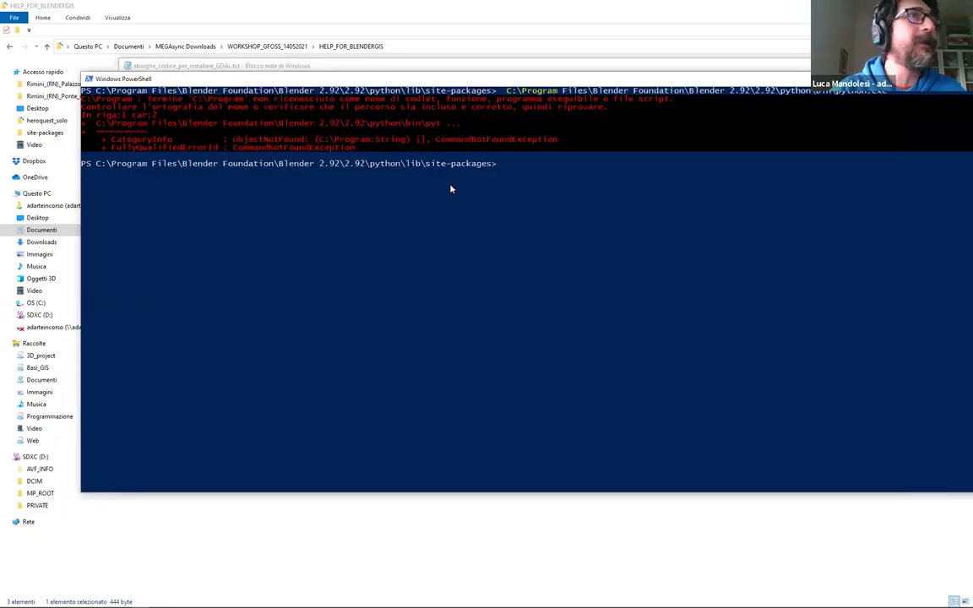
{"action": "left_click", "coordinate": [506, 164]}
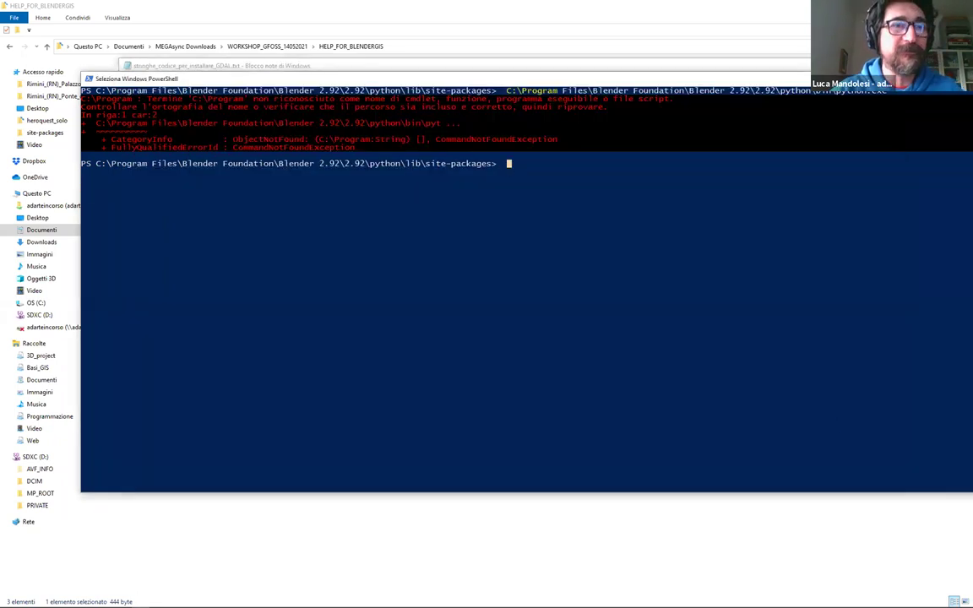
{"action": "key", "text": "ctrl+v"}
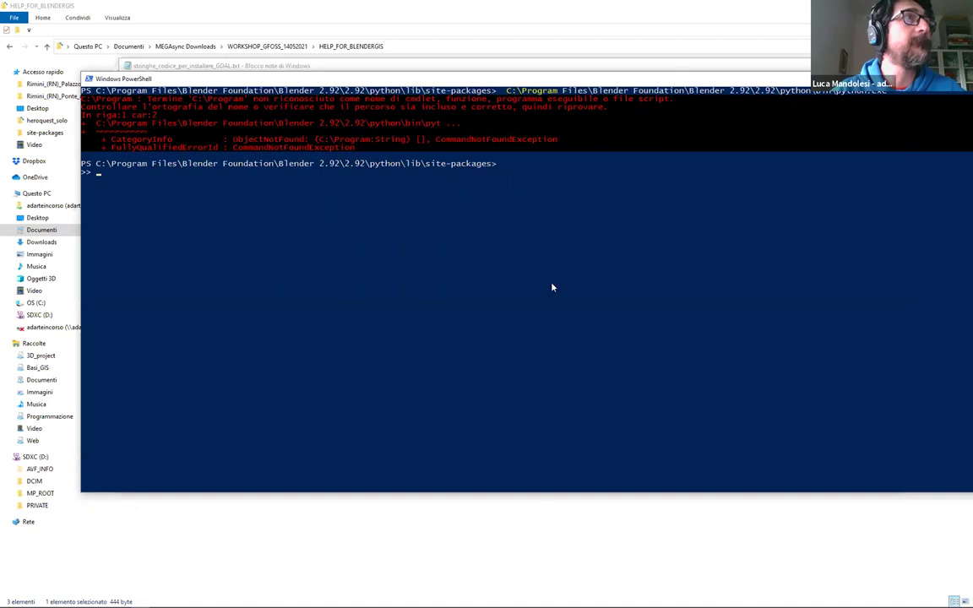
{"action": "key", "text": "Return"}
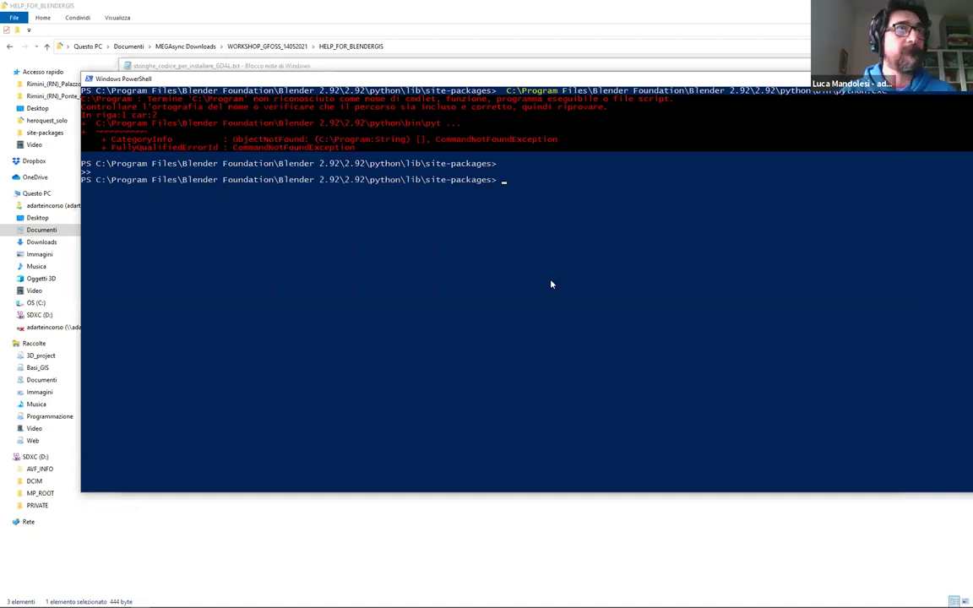
{"action": "key", "text": "alt+Tab"}
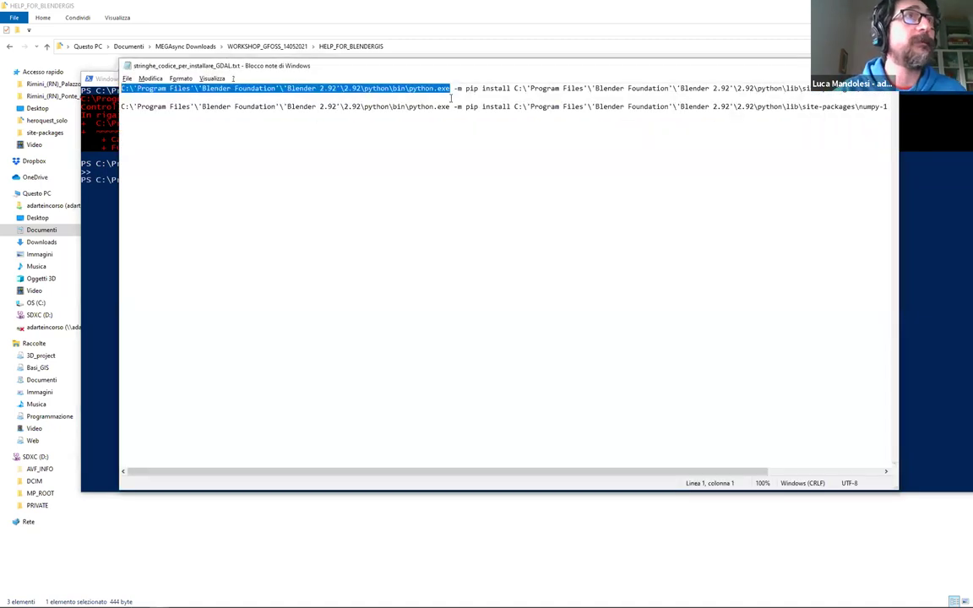
{"action": "key", "text": "alt+Tab"}
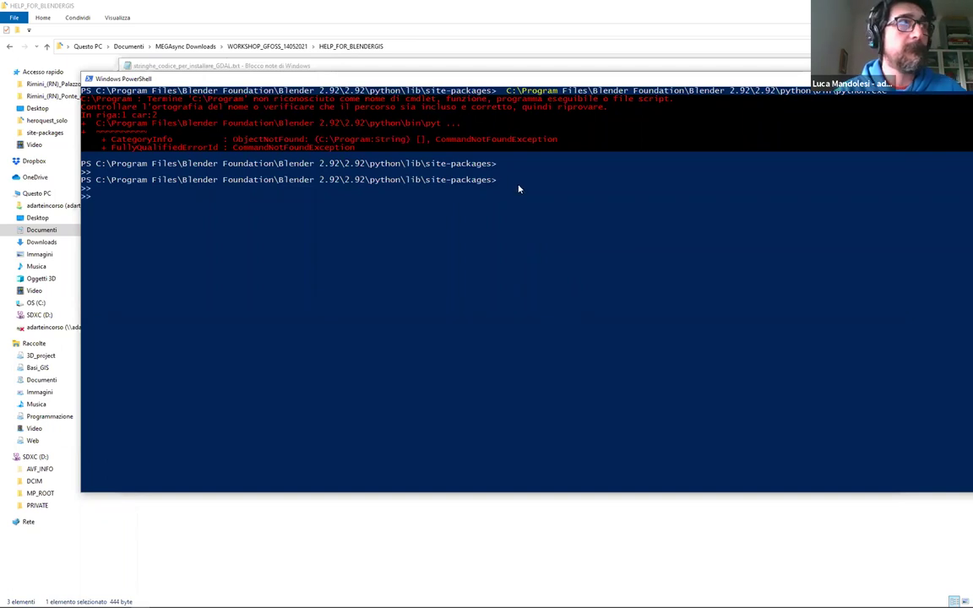
{"action": "key", "text": "Return"}
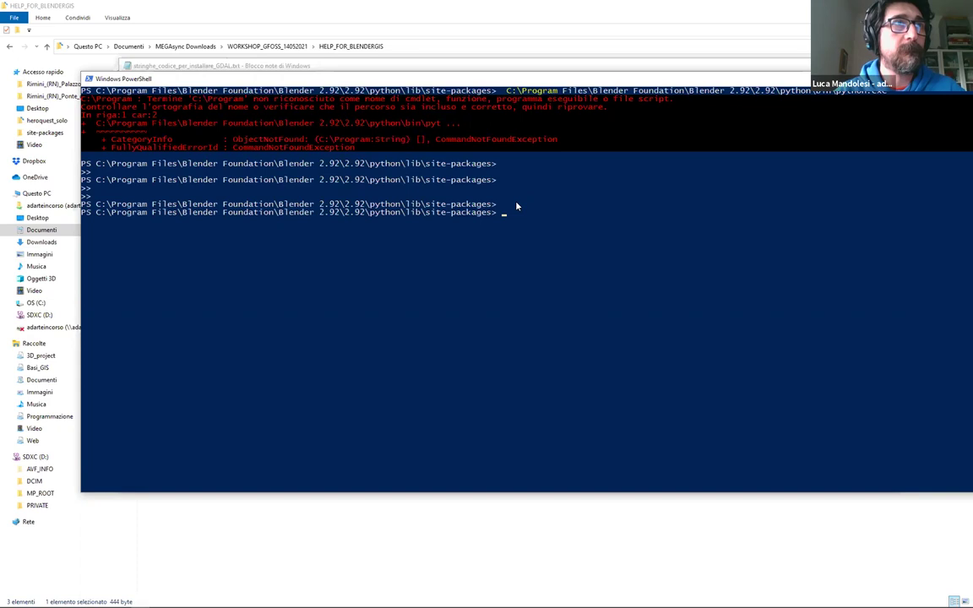
Select the python.exe path and highlight the second 'Program Files' on line 1 of the notes
{"action": "key", "text": "alt+Tab"}
{"action": "left_click", "coordinate": [448, 96]}
{"action": "left_click_drag", "start_coordinate": [448, 90], "coordinate": [431, 251]}
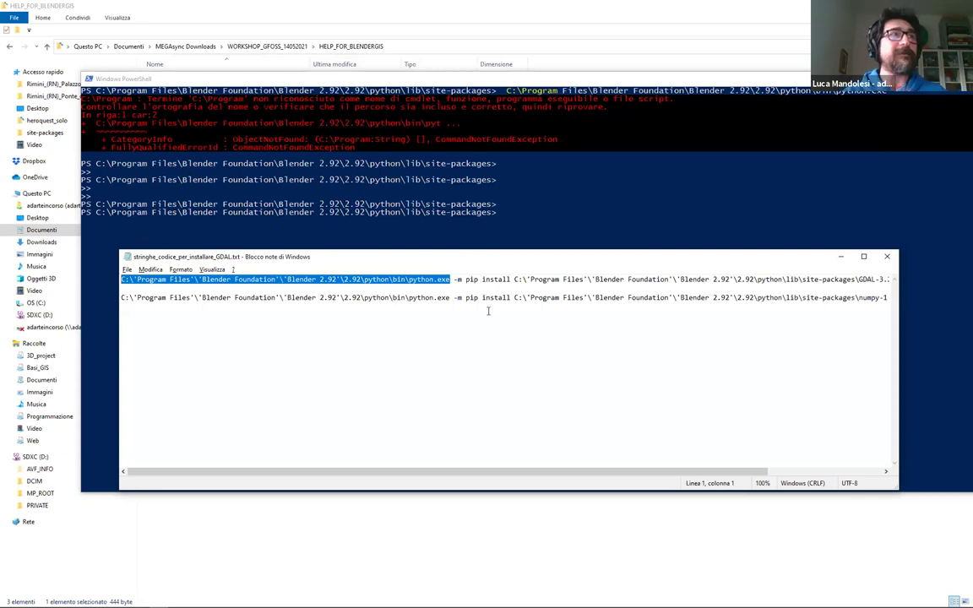
{"action": "left_click", "coordinate": [446, 286]}
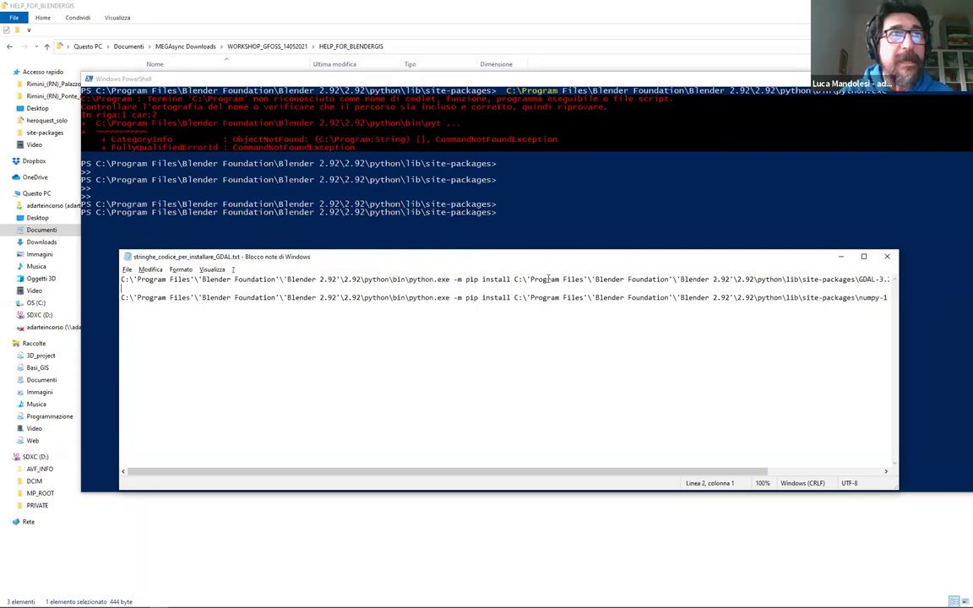
{"action": "left_click_drag", "start_coordinate": [524, 280], "coordinate": [588, 282]}
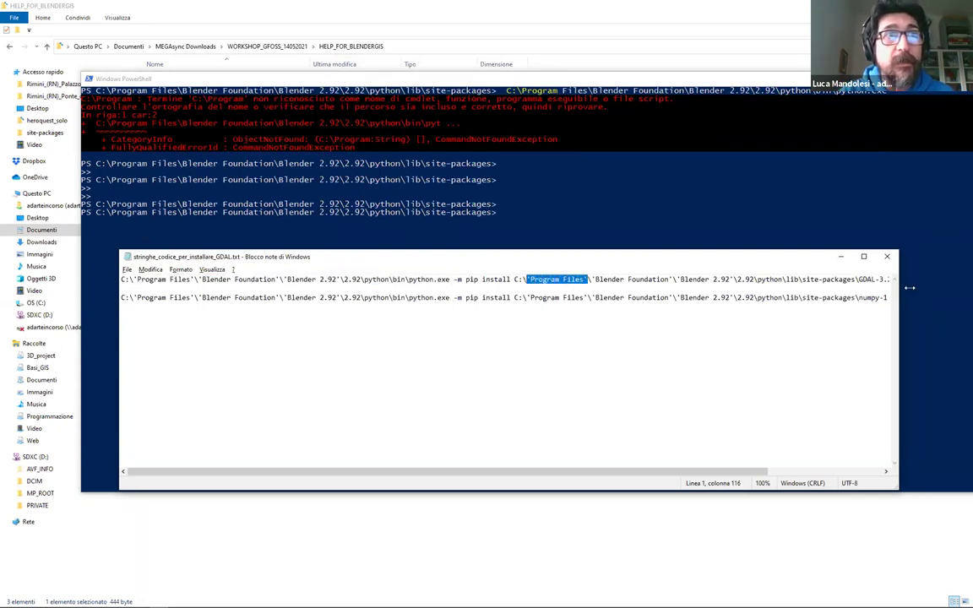
Move and widen the notes window to show the GDAL wheel name, then return to PowerShell
{"action": "left_click", "coordinate": [878, 287]}
{"action": "left_click_drag", "start_coordinate": [787, 255], "coordinate": [573, 223]}
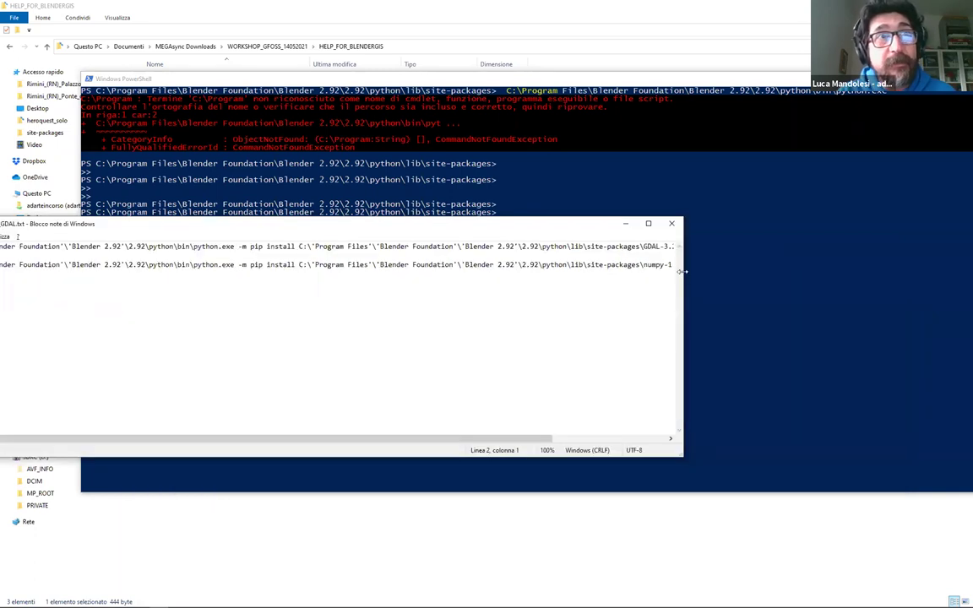
{"action": "left_click_drag", "start_coordinate": [686, 271], "coordinate": [879, 272]}
{"action": "left_click_drag", "start_coordinate": [786, 245], "coordinate": [584, 245]}
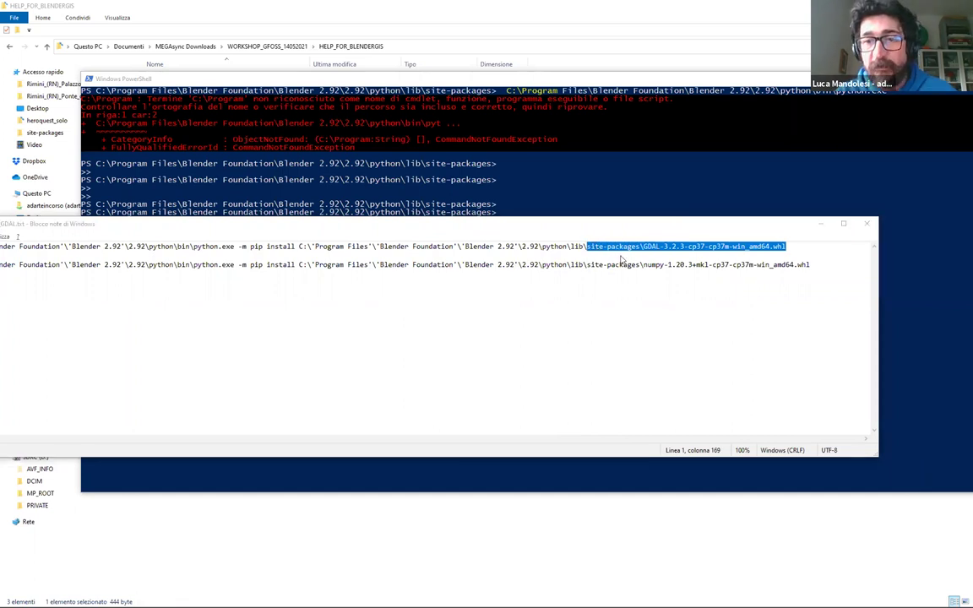
{"action": "left_click", "coordinate": [430, 201]}
{"action": "key", "text": "alt+Tab"}
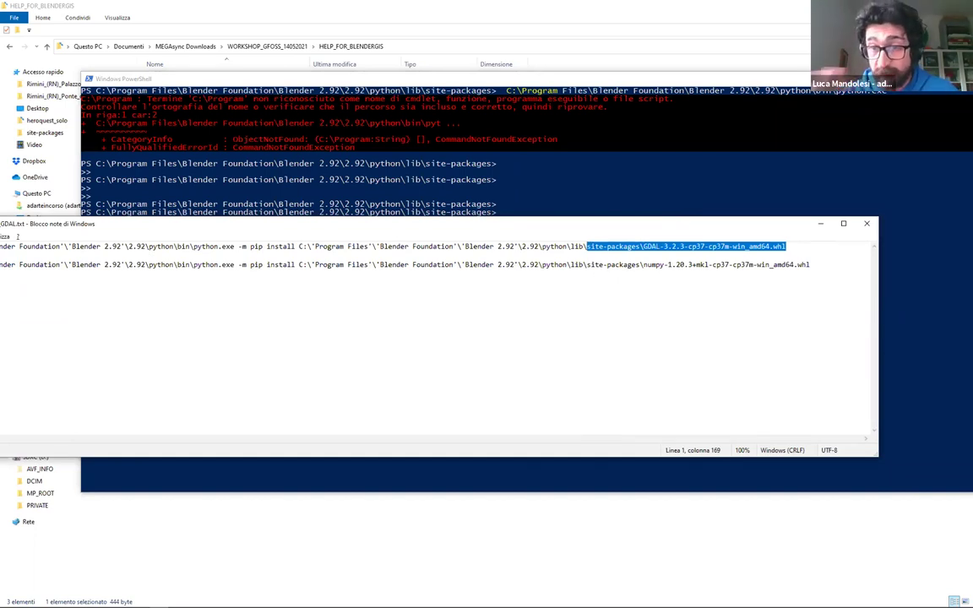
{"action": "key", "text": "alt+Tab"}
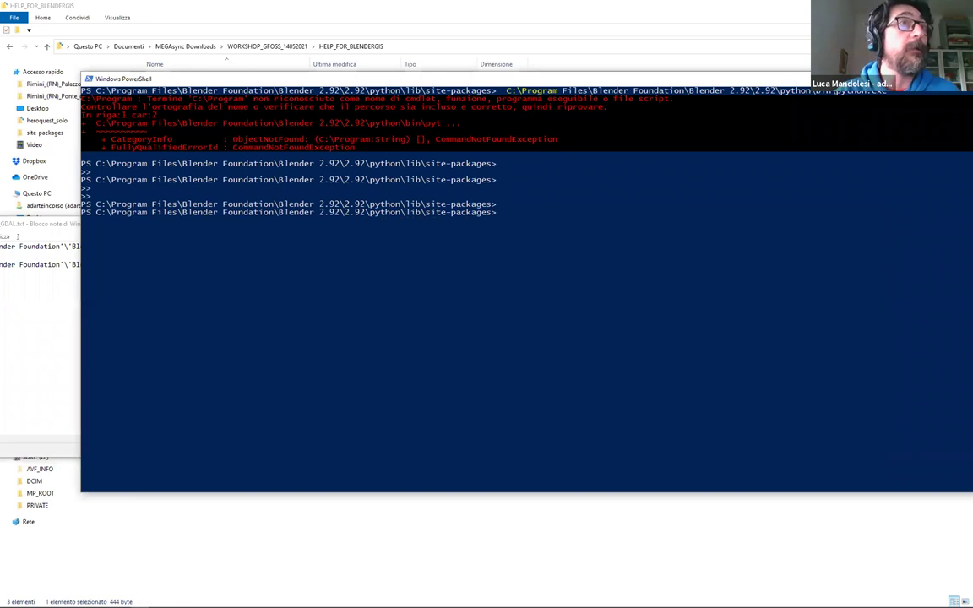
{"action": "key", "text": "alt+Tab"}
{"action": "left_click", "coordinate": [439, 203]}
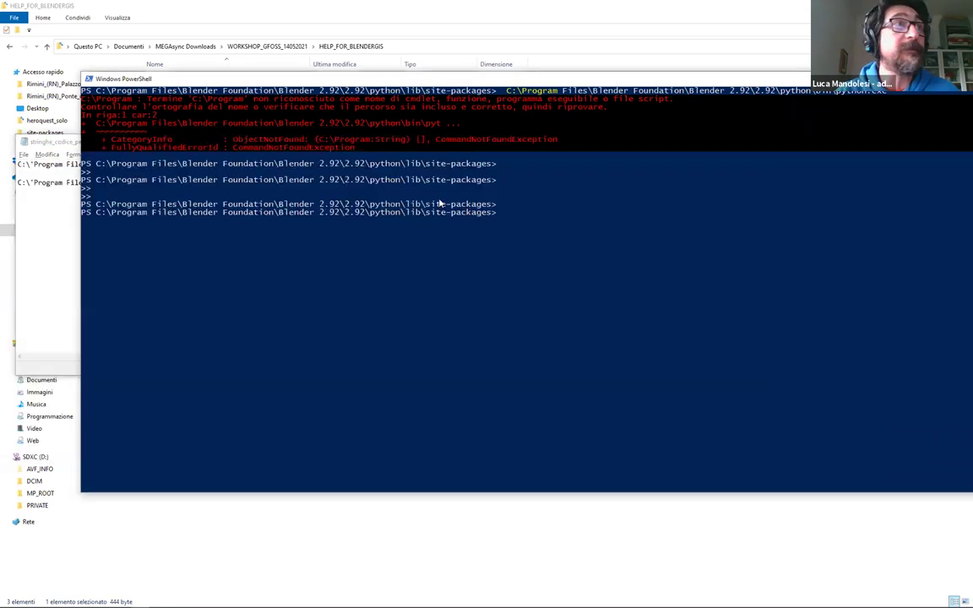
Navigate from the workshop folder to C: > Programmi > Blender Foundation > Blender 2.92 > 2.92
{"action": "left_click", "coordinate": [415, 50]}
{"action": "left_click", "coordinate": [287, 48]}
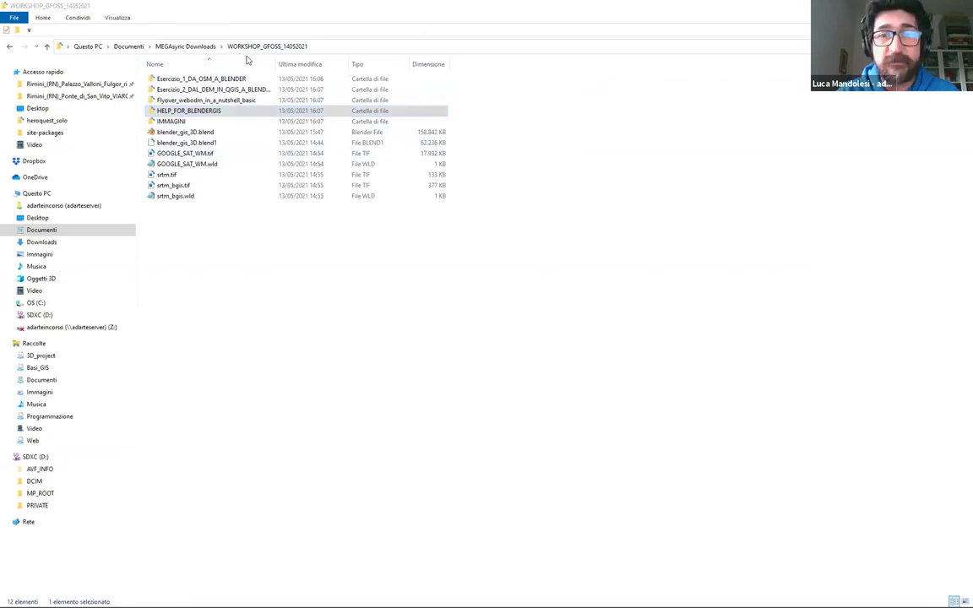
{"action": "left_click", "coordinate": [205, 261]}
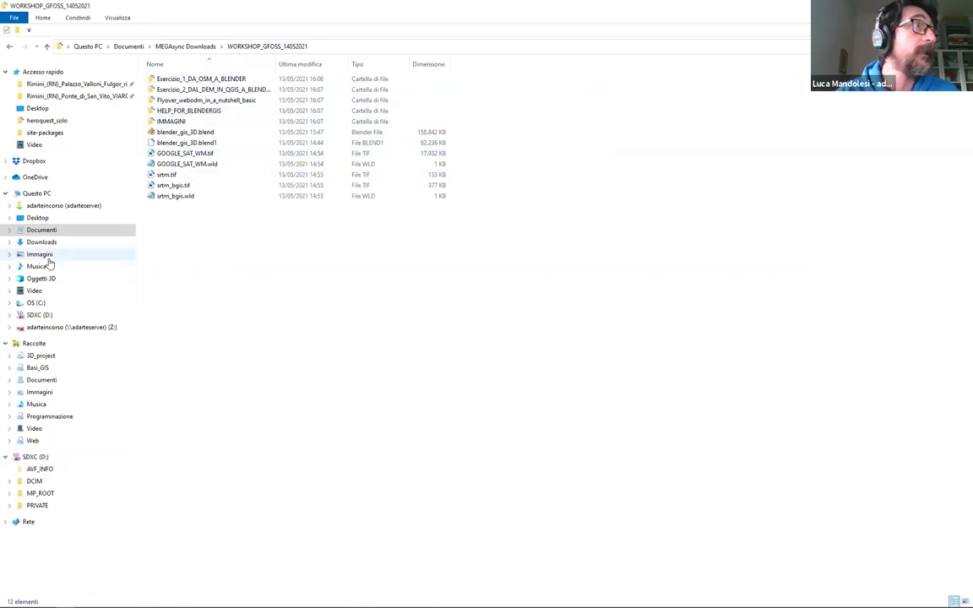
{"action": "left_click", "coordinate": [42, 304]}
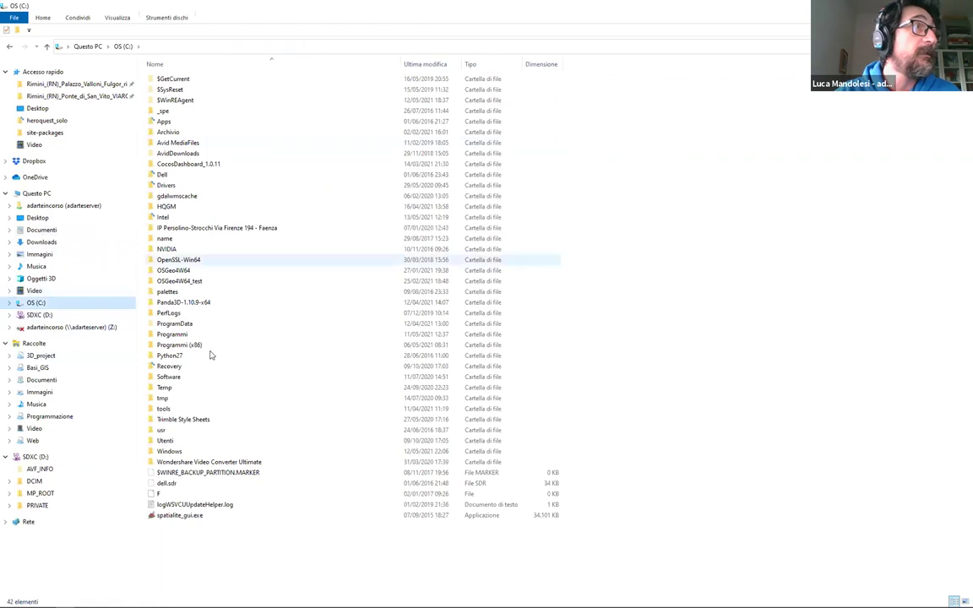
{"action": "double_click", "coordinate": [193, 336]}
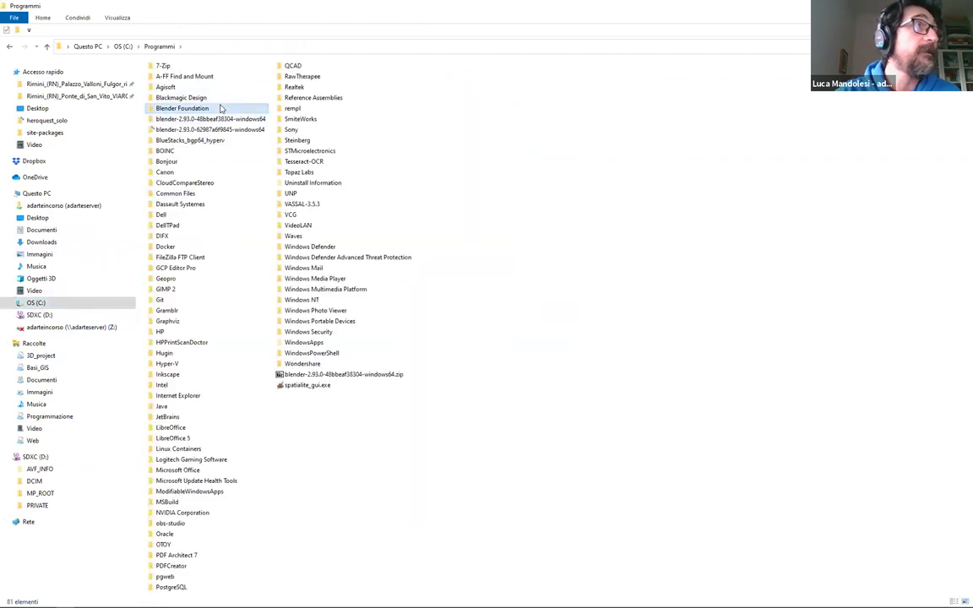
{"action": "double_click", "coordinate": [220, 108]}
{"action": "double_click", "coordinate": [213, 81]}
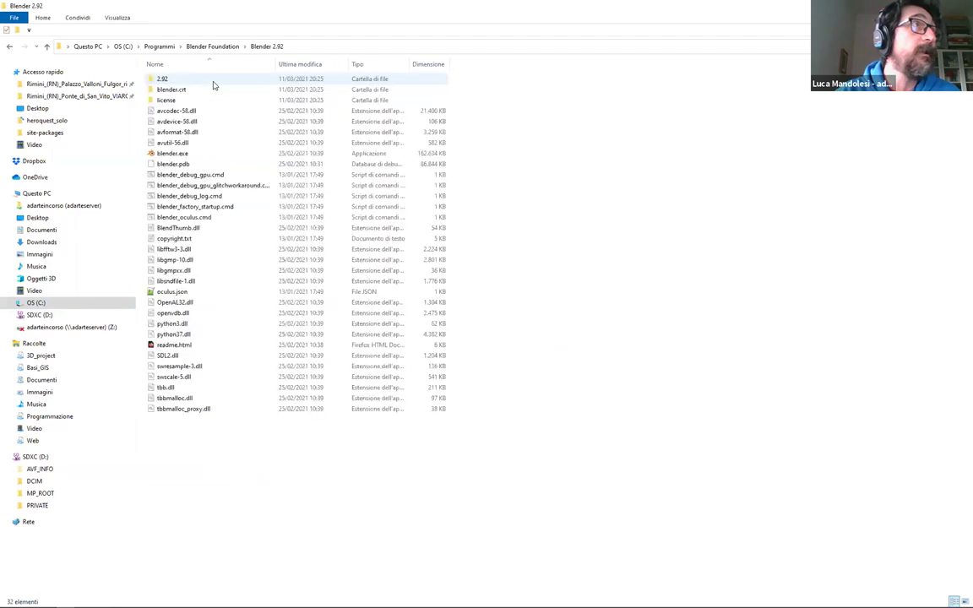
{"action": "double_click", "coordinate": [202, 80]}
Open python > lib > site-packages and pick out the numpy and GDAL wheel files
{"action": "double_click", "coordinate": [195, 91]}
{"action": "left_click", "coordinate": [189, 82]}
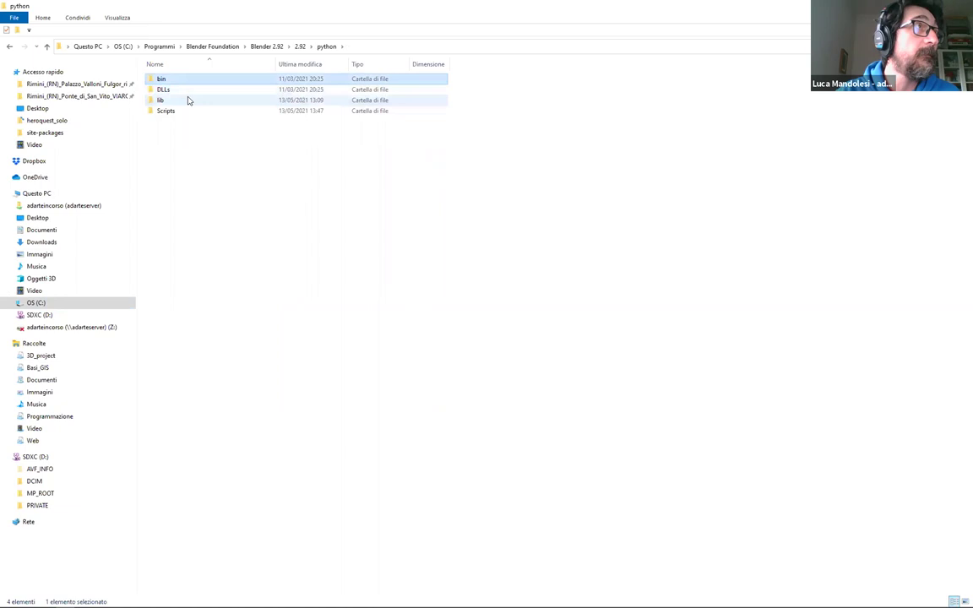
{"action": "double_click", "coordinate": [189, 100]}
{"action": "left_click", "coordinate": [193, 292]}
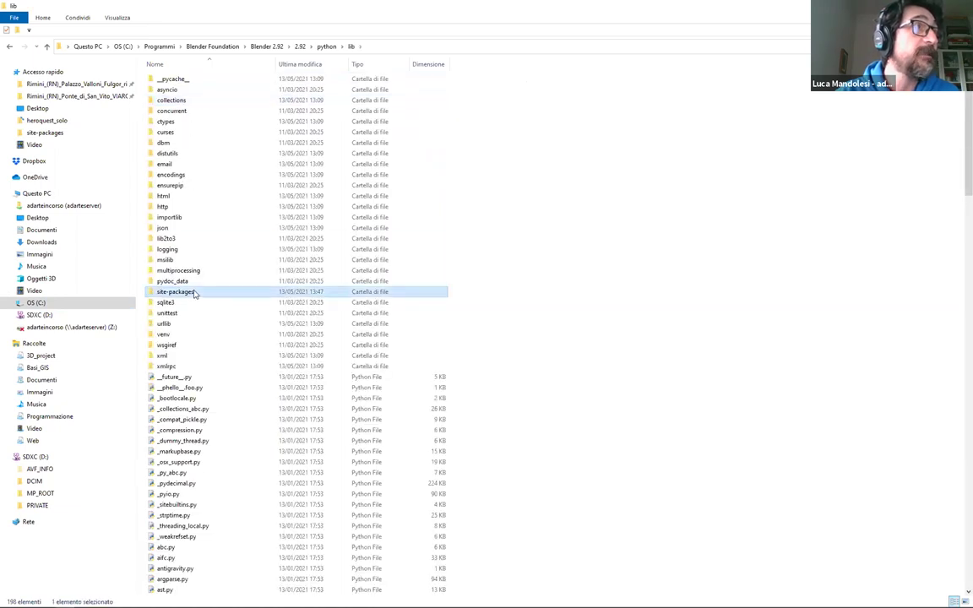
{"action": "double_click", "coordinate": [194, 292]}
{"action": "left_click", "coordinate": [302, 312]}
{"action": "left_click", "coordinate": [302, 303], "text": "ctrl"}
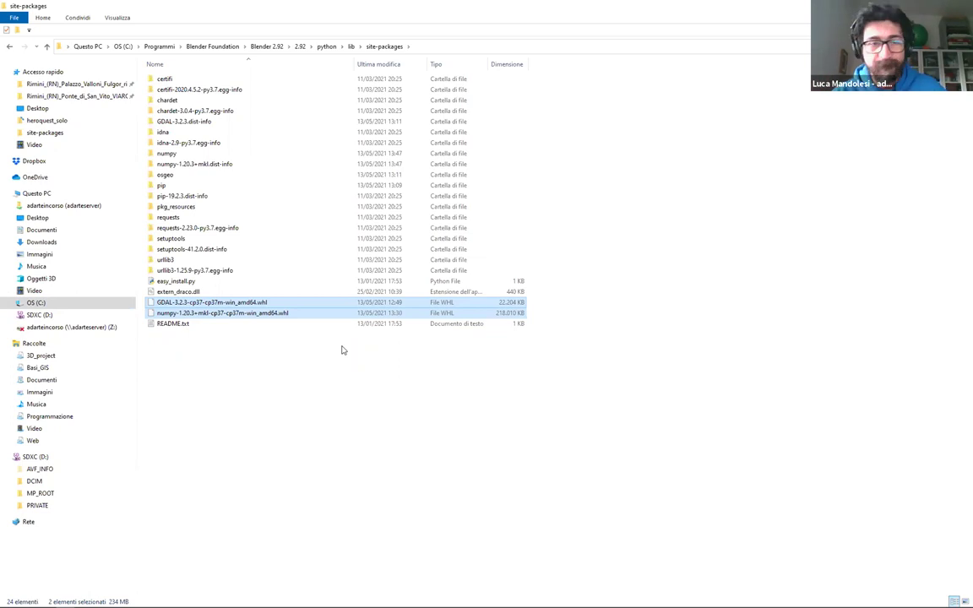
{"action": "left_click", "coordinate": [352, 392]}
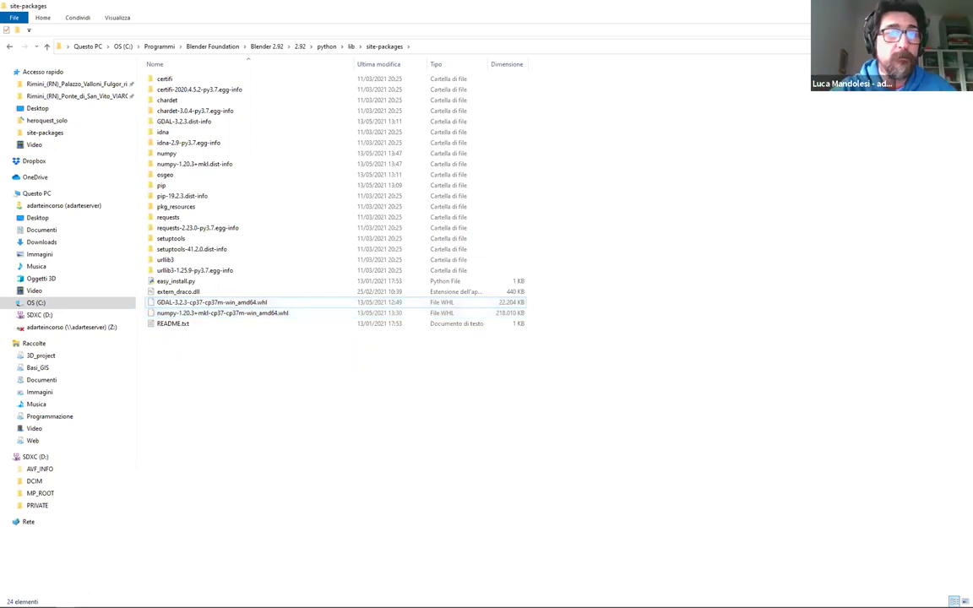
Close the PowerShell window and enlarge Blender's Python console area
{"action": "key", "text": "alt+Tab"}
{"action": "left_click_drag", "start_coordinate": [875, 326], "coordinate": [758, 369]}
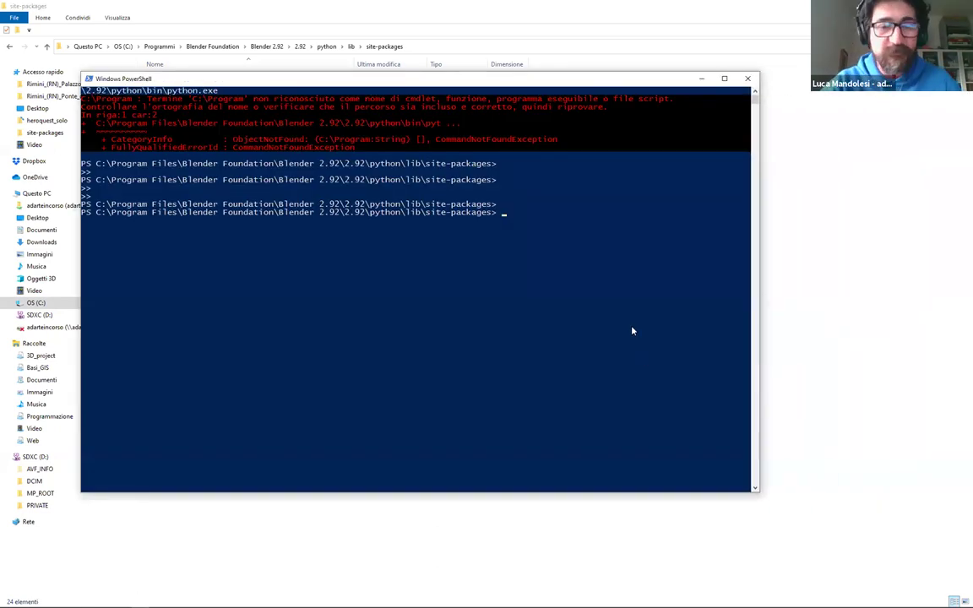
{"action": "left_click", "coordinate": [554, 244]}
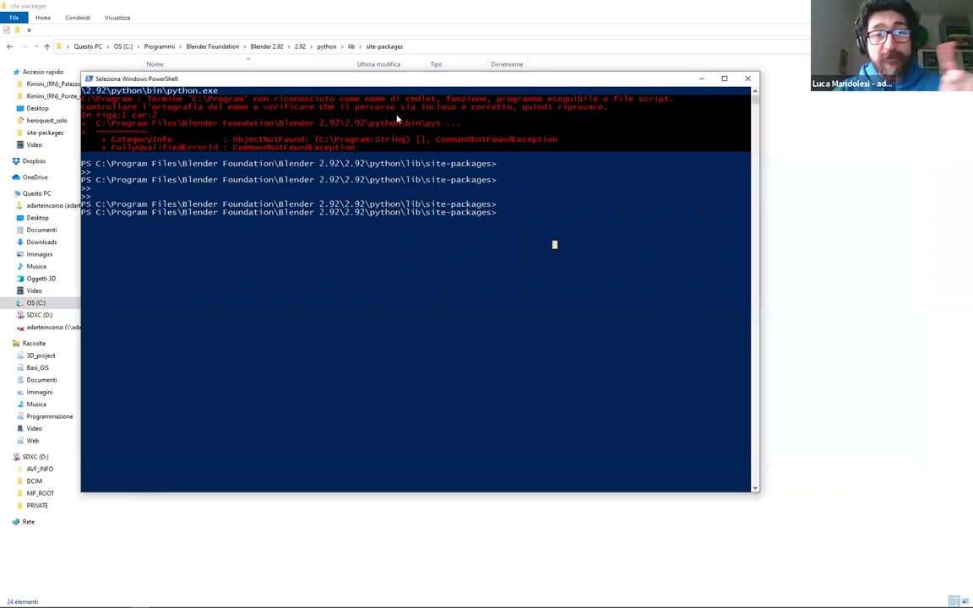
{"action": "left_click", "coordinate": [748, 79]}
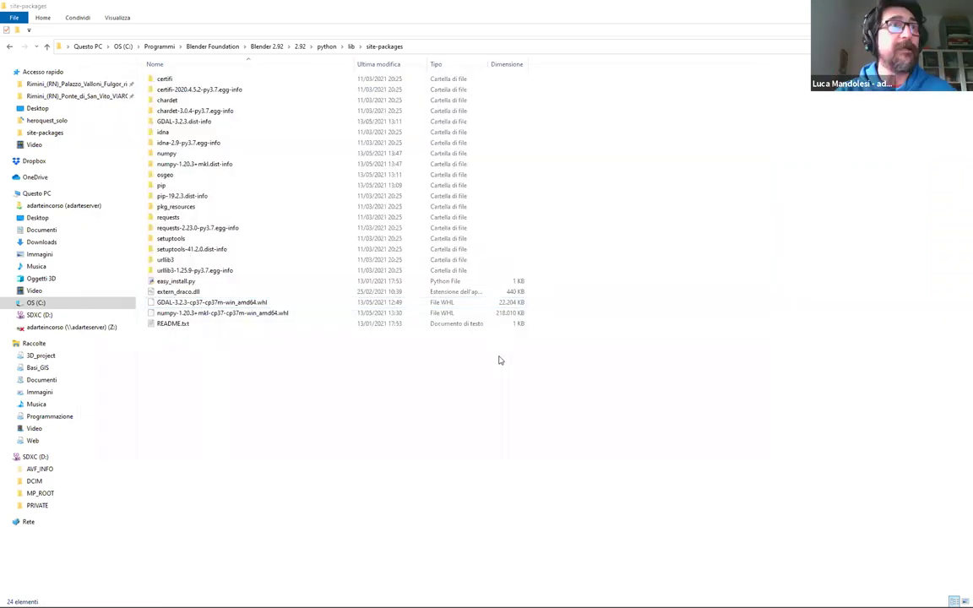
{"action": "key", "text": "alt+Tab"}
{"action": "left_click_drag", "start_coordinate": [135, 525], "coordinate": [191, 286]}
{"action": "key", "text": "alt+Tab"}
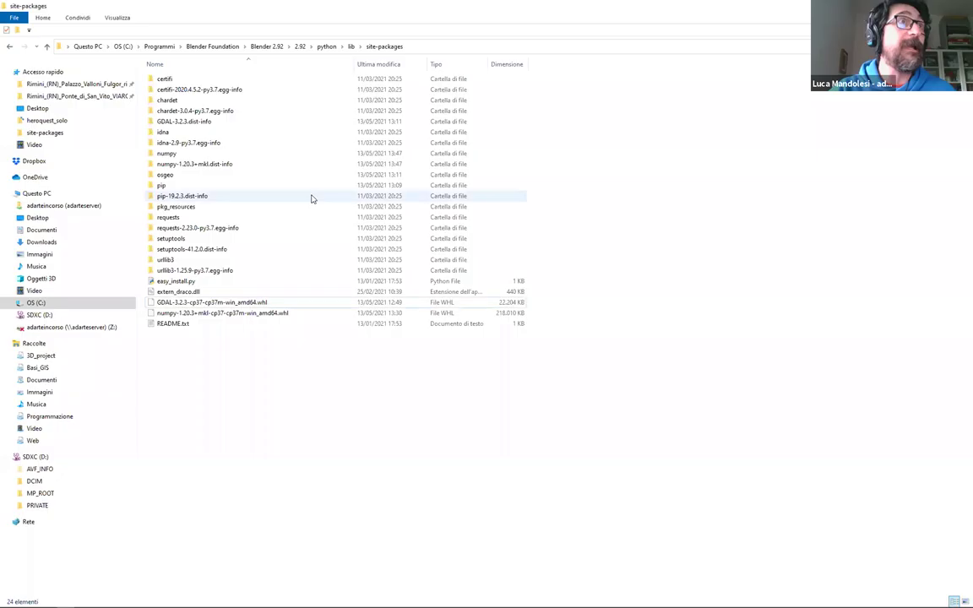
Scroll the How-to-install-GDAL wiki to its test section and select the 'from osgeo import gdal' line
{"action": "key", "text": "alt+Tab"}
{"action": "scroll", "coordinate": [297, 278], "scroll_direction": "down", "scroll_amount": 2}
{"action": "scroll", "coordinate": [301, 302], "scroll_direction": "down", "scroll_amount": 2}
{"action": "scroll", "coordinate": [225, 204], "scroll_direction": "up", "scroll_amount": 2}
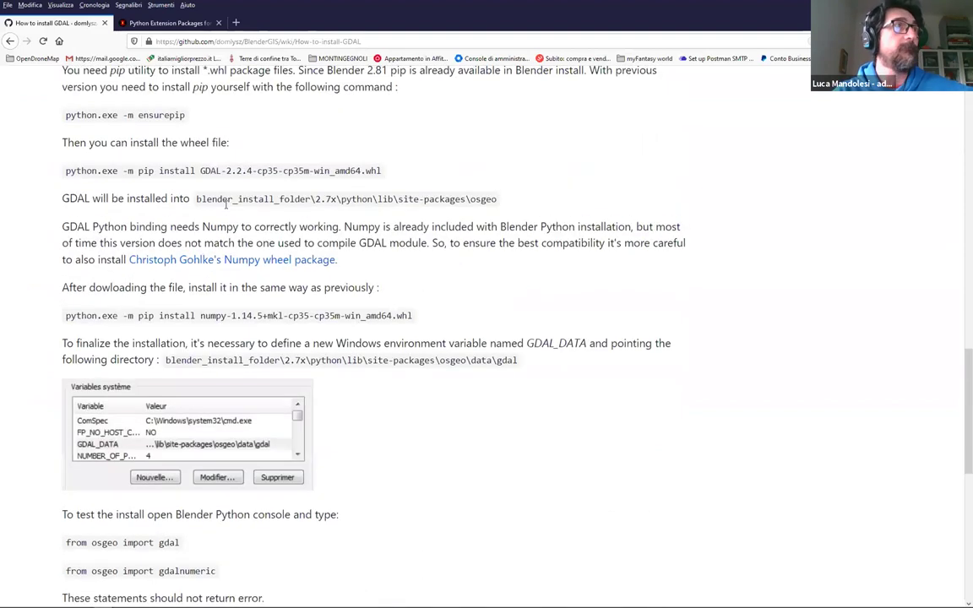
{"action": "left_click_drag", "start_coordinate": [87, 115], "coordinate": [511, 375]}
{"action": "left_click", "coordinate": [129, 257]}
{"action": "scroll", "coordinate": [130, 258], "scroll_direction": "down", "scroll_amount": 4}
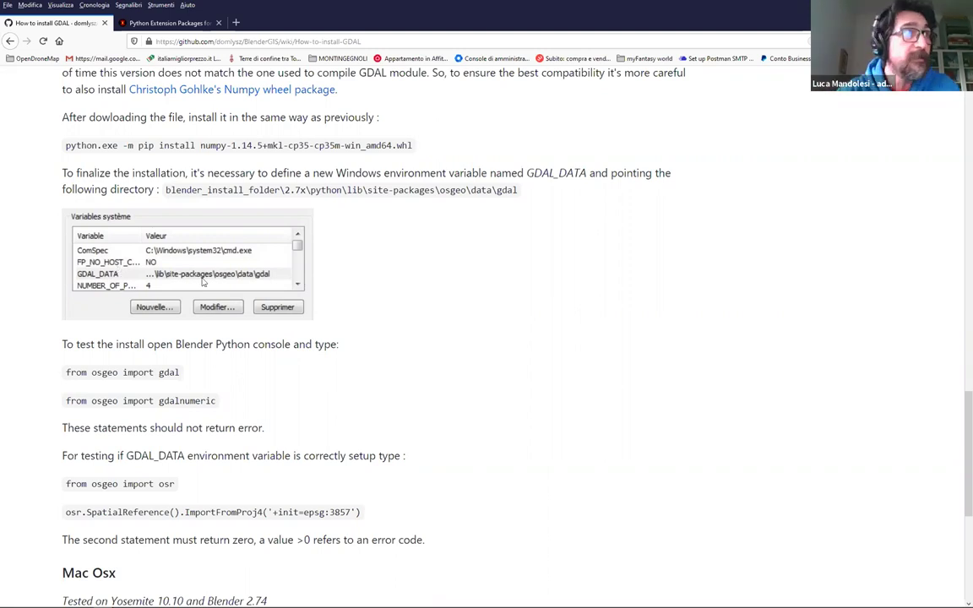
{"action": "scroll", "coordinate": [213, 293], "scroll_direction": "down", "scroll_amount": 2}
{"action": "left_click_drag", "start_coordinate": [182, 287], "coordinate": [67, 292]}
Run 'from osgeo import gdal' in Blender's Python console and add a few blank prompt lines
{"action": "key", "text": "alt+Tab"}
{"action": "key", "text": "alt+Tab"}
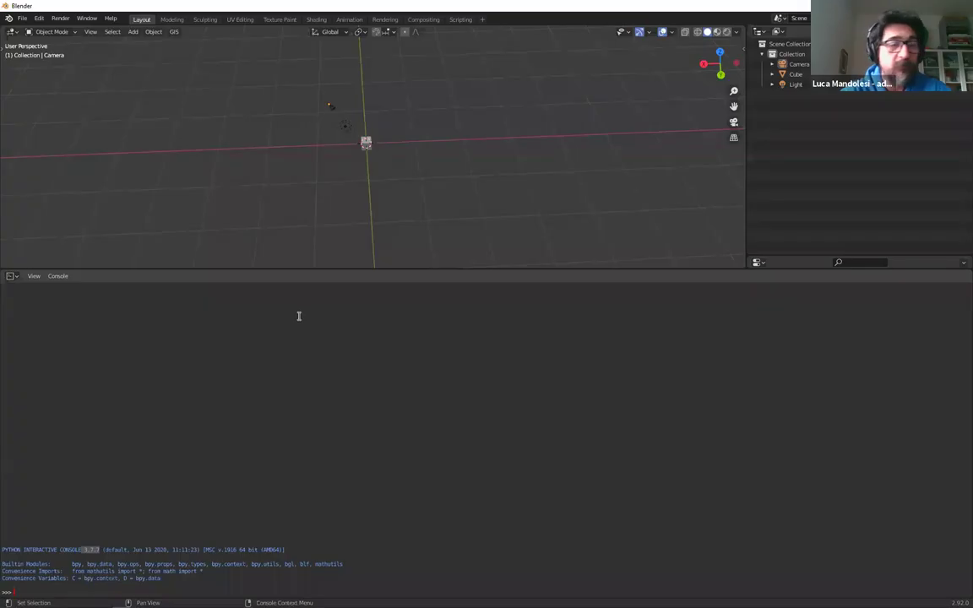
{"action": "type", "text": "from osg"}
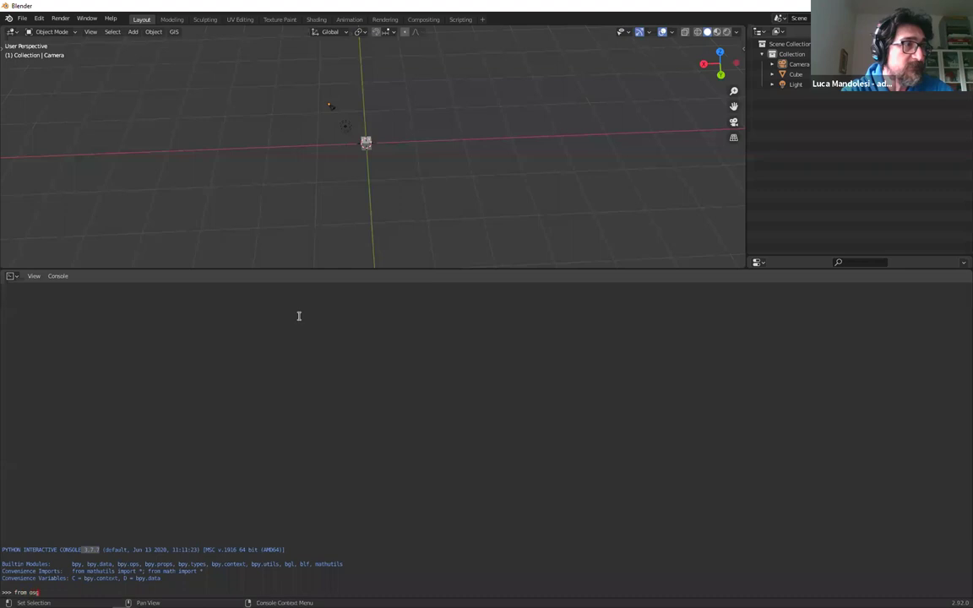
{"action": "type", "text": "eo import gdal"}
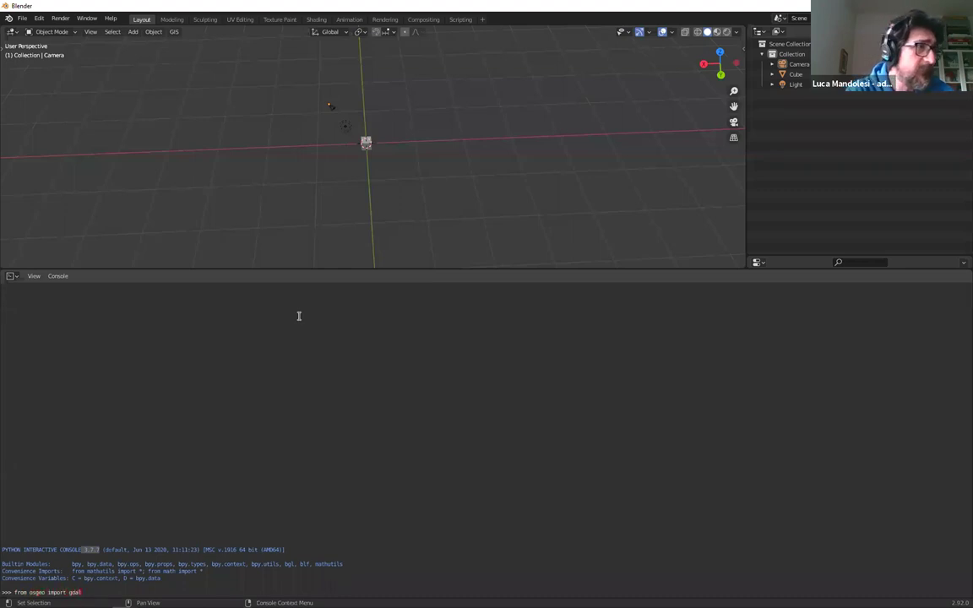
{"action": "key", "text": "Return"}
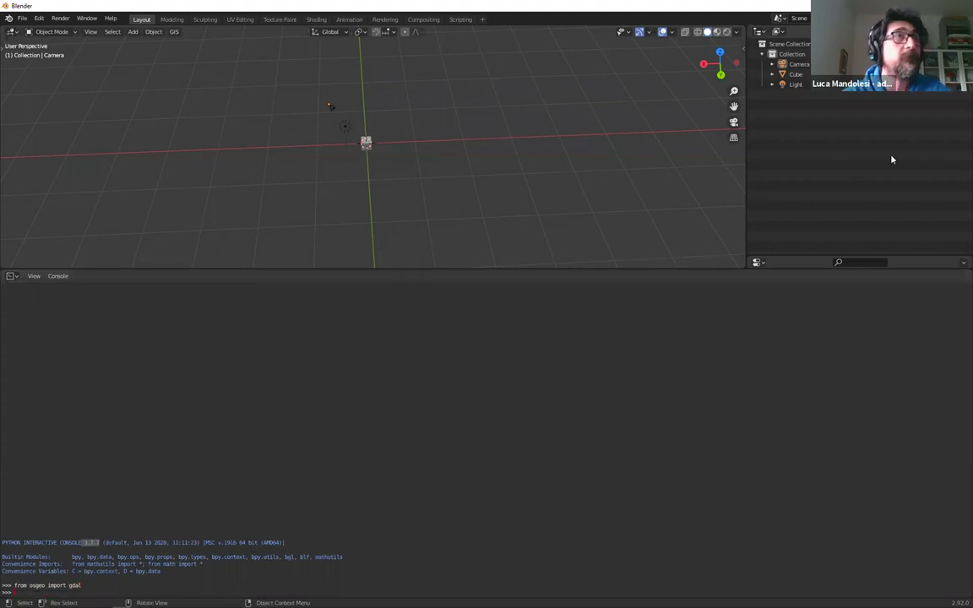
{"action": "key", "text": "Return"}
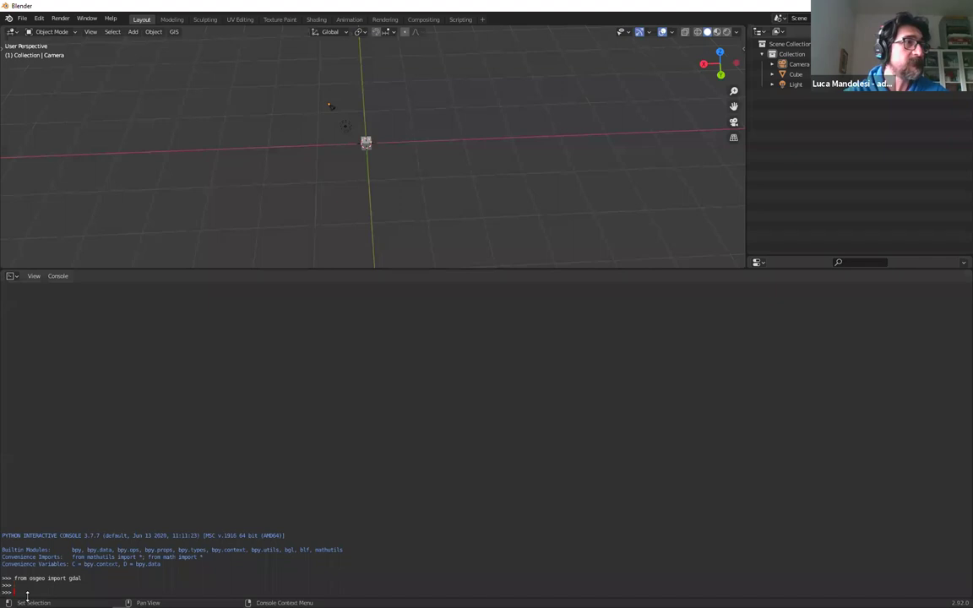
{"action": "key", "text": "Return"}
{"action": "key", "text": "Return"}
{"action": "key", "text": "Return"}
{"action": "key", "text": "Return"}
{"action": "key", "text": "Return"}
{"action": "key", "text": "Return"}
{"action": "key", "text": "Return"}
{"action": "key", "text": "Return"}
{"action": "key", "text": "Return"}
{"action": "key", "text": "Return"}
{"action": "key", "text": "Return"}
{"action": "key", "text": "Return"}
{"action": "key", "text": "Return"}
{"action": "key", "text": "Return"}
{"action": "key", "text": "Return"}
{"action": "key", "text": "Return"}
{"action": "key", "text": "Return"}
{"action": "left_click_drag", "start_coordinate": [82, 457], "coordinate": [5, 459]}
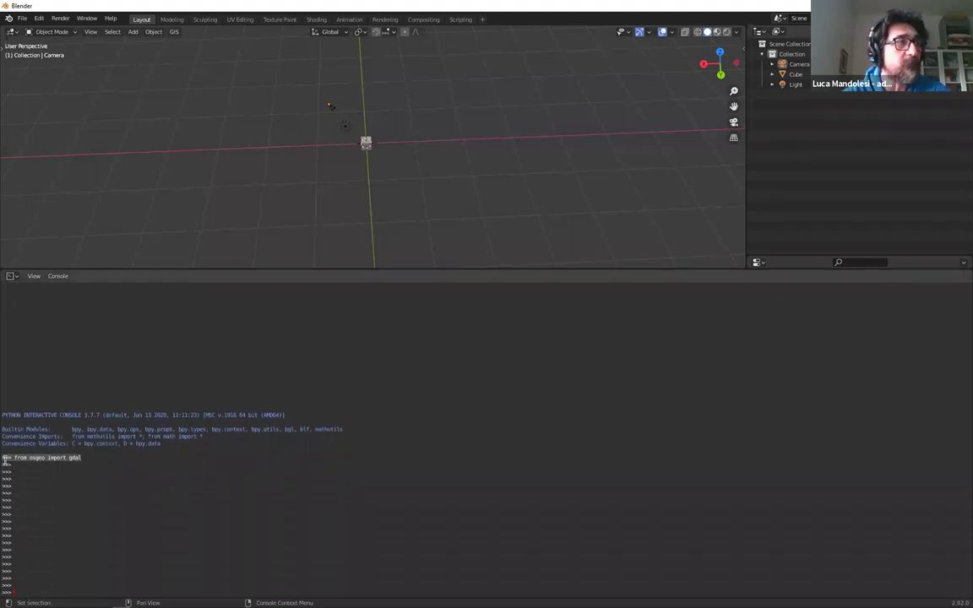
{"action": "left_click", "coordinate": [98, 463]}
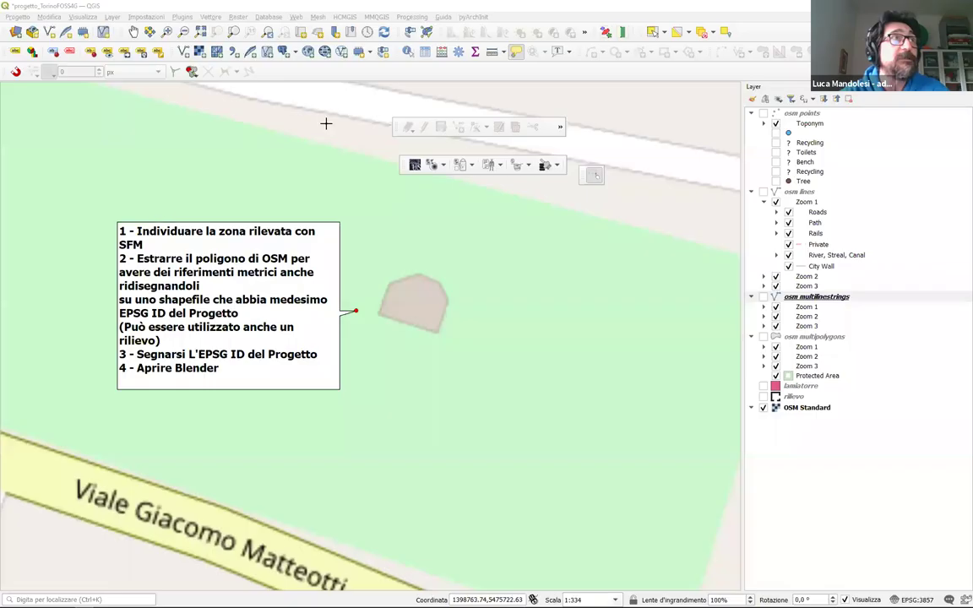
Open the QGIS Python console, test 'import gigino' and 'import reportlab', then close the console
{"action": "left_click", "coordinate": [238, 16]}
{"action": "left_click", "coordinate": [268, 16]}
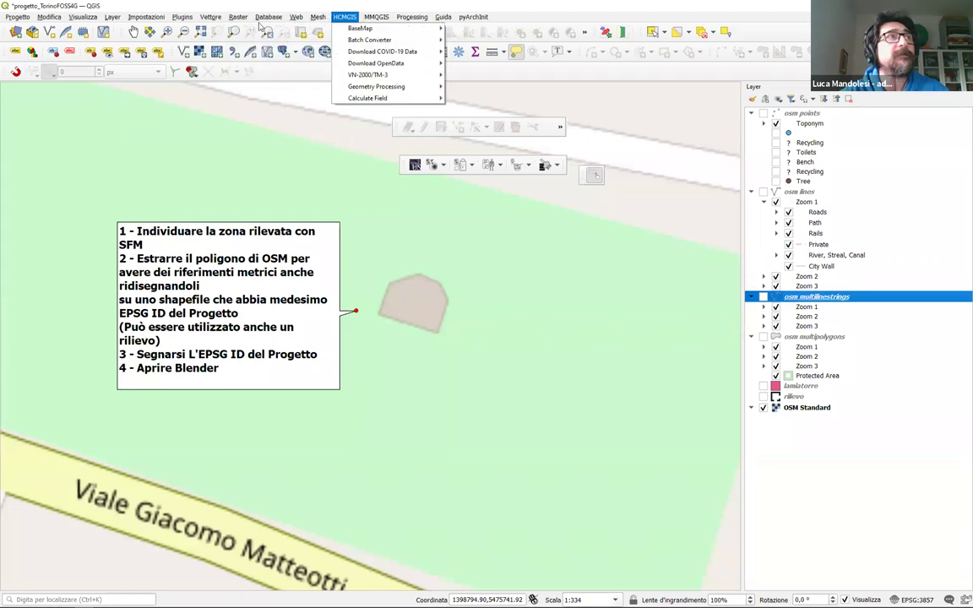
{"action": "key", "text": "Escape"}
{"action": "key", "text": "ctrl+alt+p"}
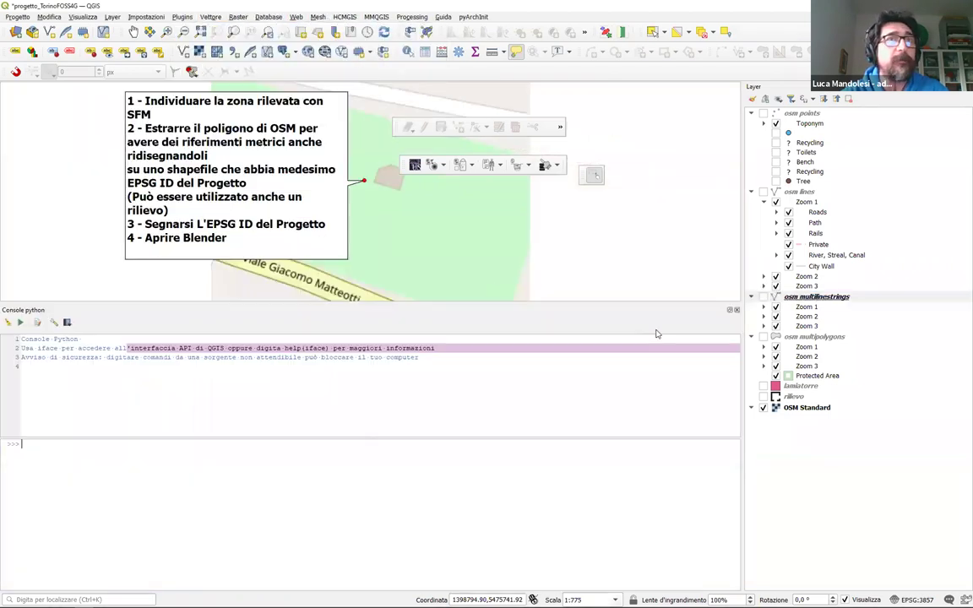
{"action": "type", "text": "import gigino"}
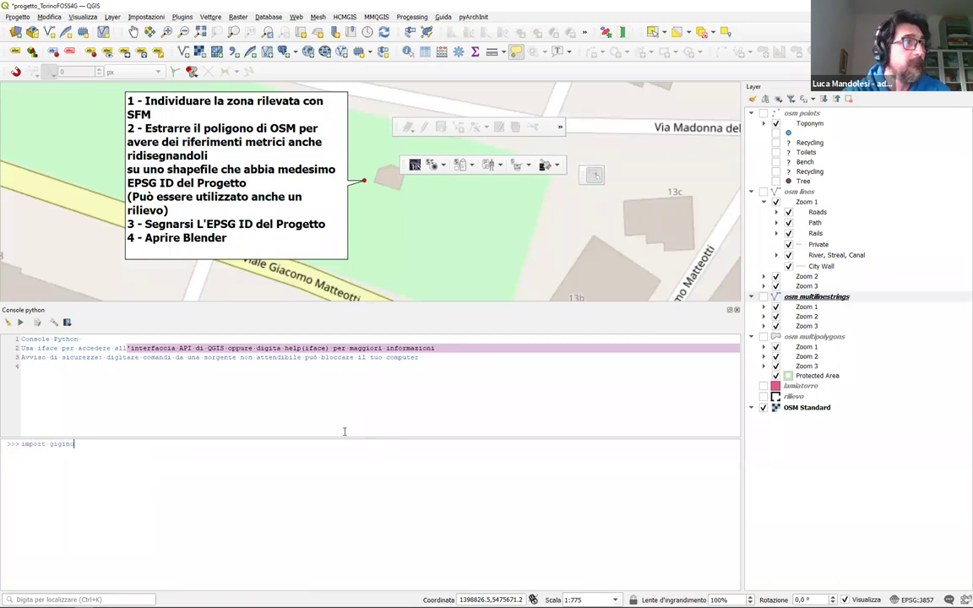
{"action": "key", "text": "Return"}
{"action": "type", "text": "import report"}
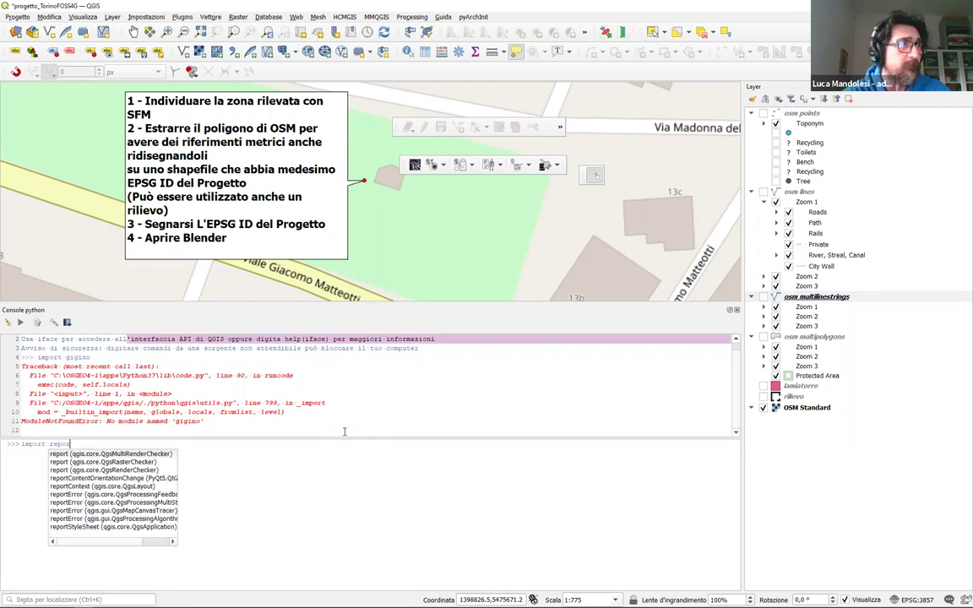
{"action": "type", "text": "lab"}
{"action": "key", "text": "Return"}
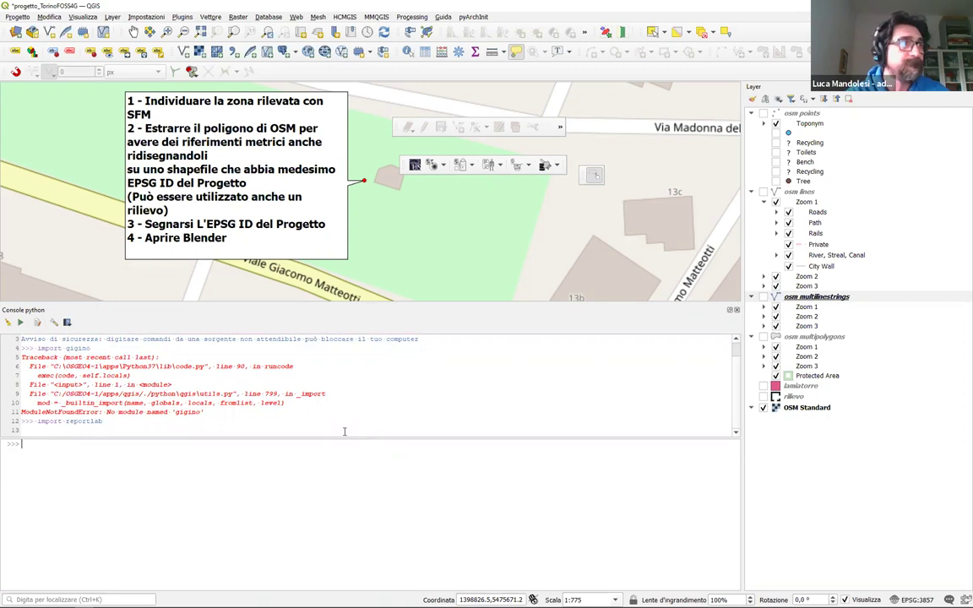
{"action": "left_click", "coordinate": [736, 310]}
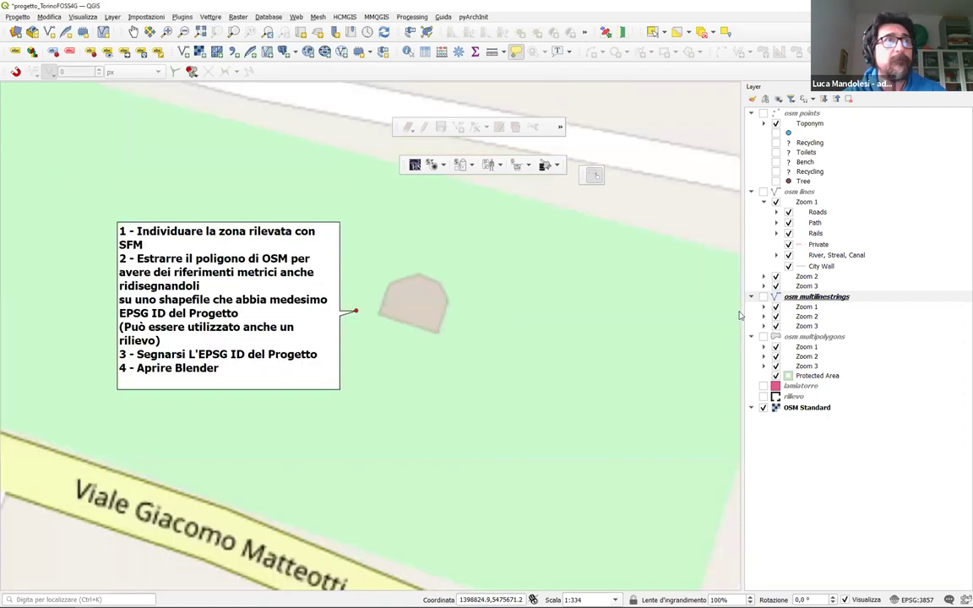
Enlarge the 3D viewport over the Python console and select the cube
{"action": "key", "text": "alt+Tab"}
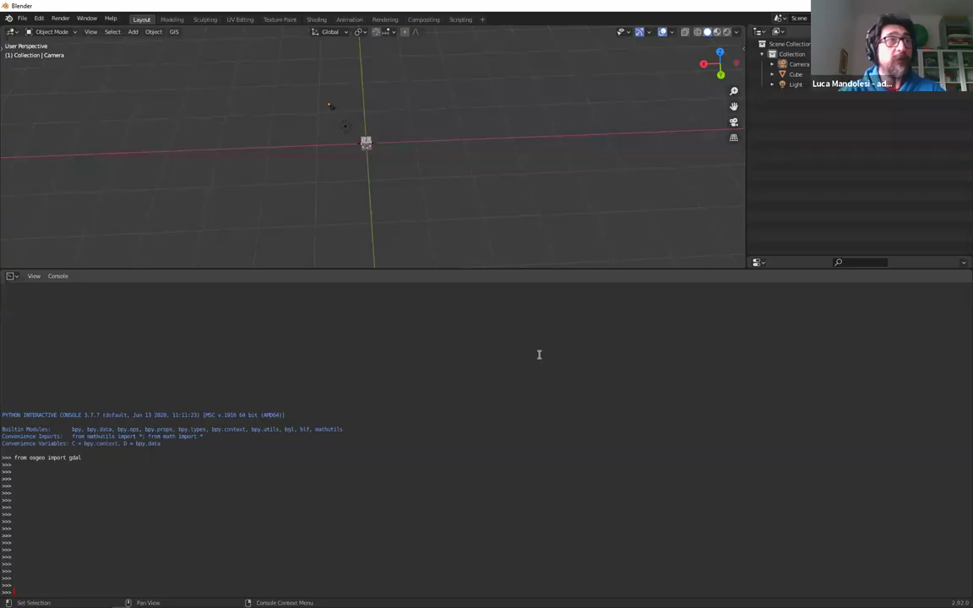
{"action": "left_click_drag", "start_coordinate": [630, 269], "coordinate": [694, 563]}
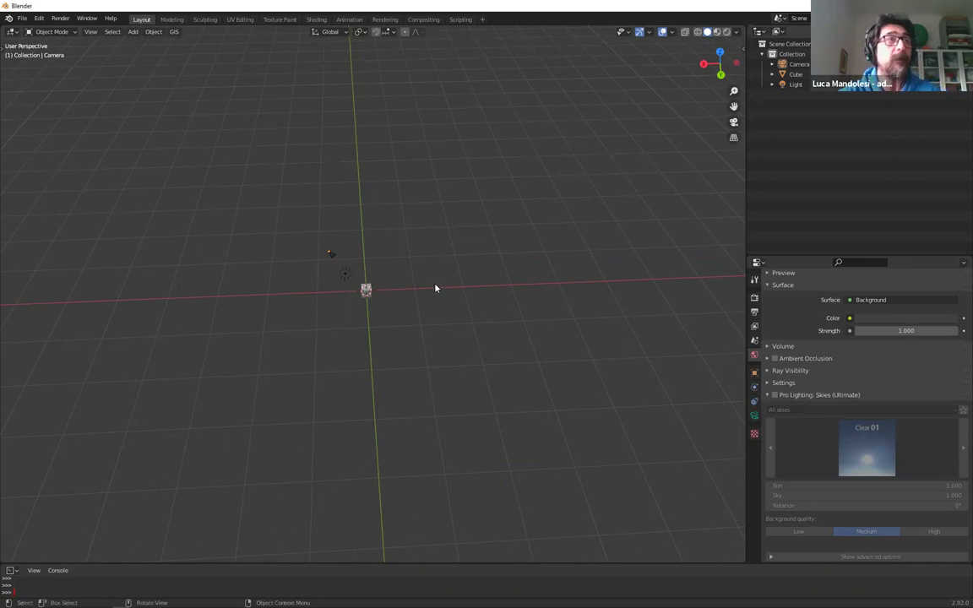
{"action": "middle_click_drag", "start_coordinate": [412, 296], "coordinate": [413, 301]}
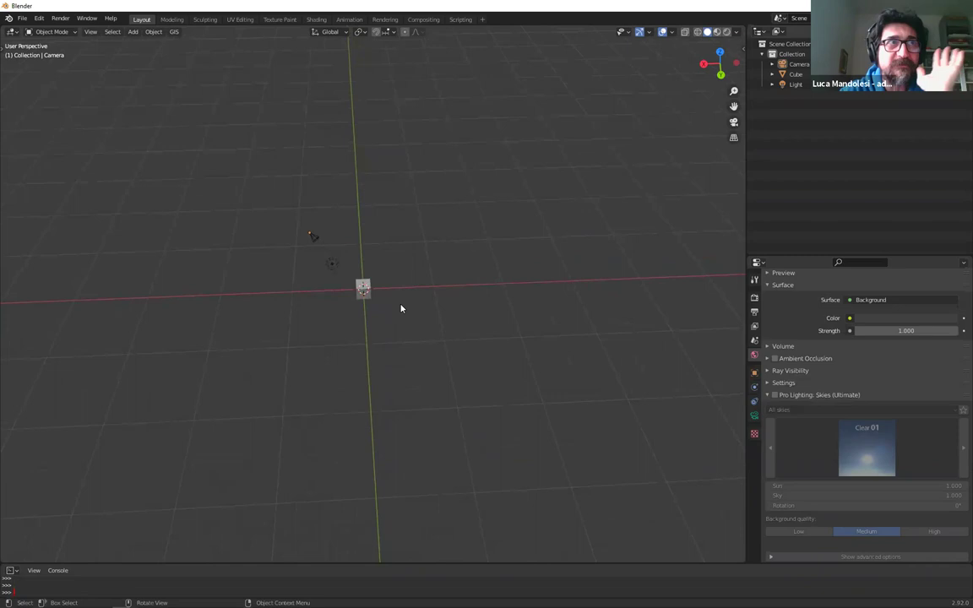
{"action": "middle_click_drag", "start_coordinate": [401, 308], "coordinate": [354, 471]}
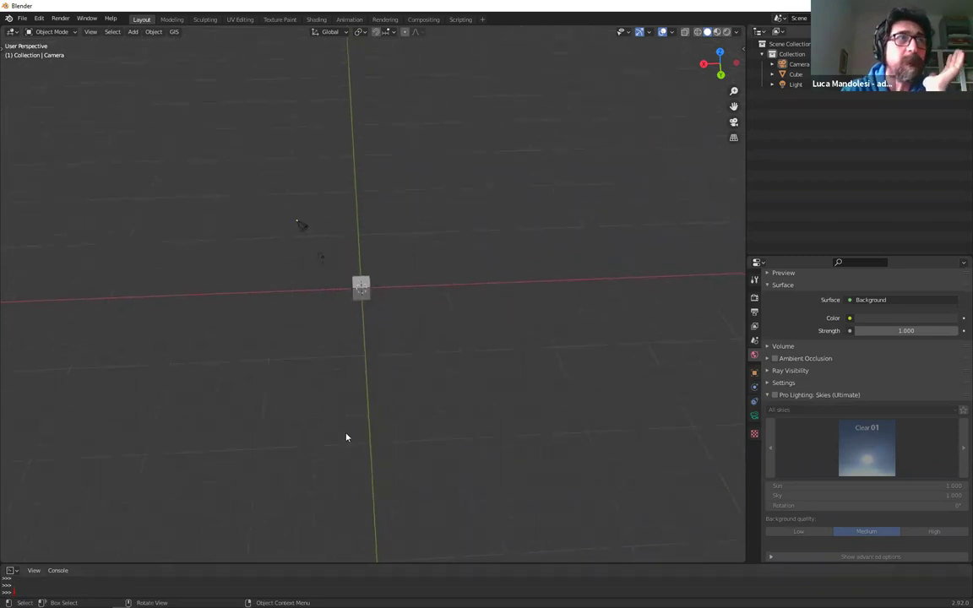
{"action": "middle_click_drag", "start_coordinate": [380, 318], "coordinate": [375, 284]}
{"action": "left_click", "coordinate": [361, 294]}
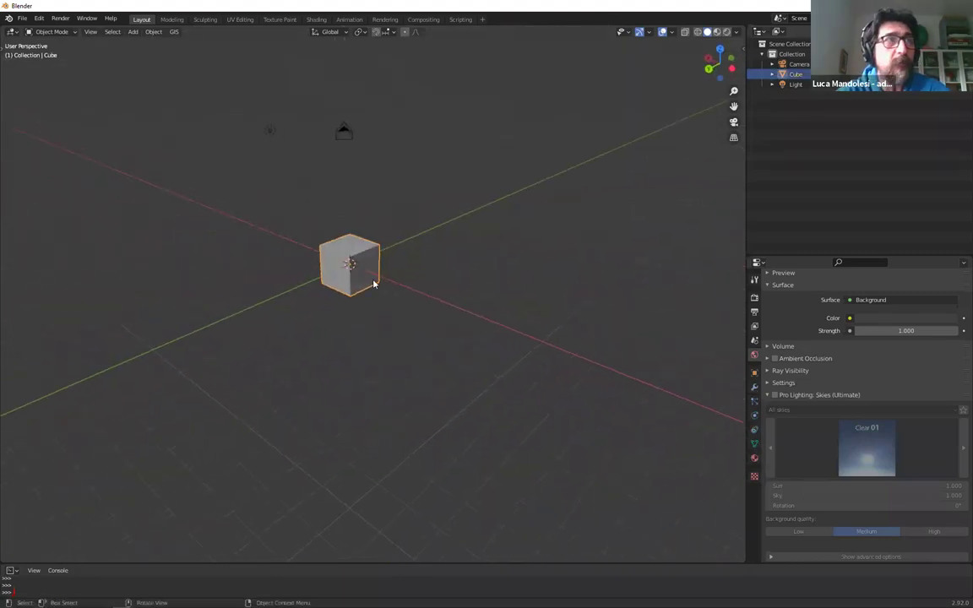
Orbit, zoom and pan the viewport to inspect the selected cube from several angles
{"action": "scroll", "coordinate": [374, 284], "scroll_direction": "up", "scroll_amount": 2}
{"action": "middle_click_drag", "start_coordinate": [414, 200], "coordinate": [423, 218]}
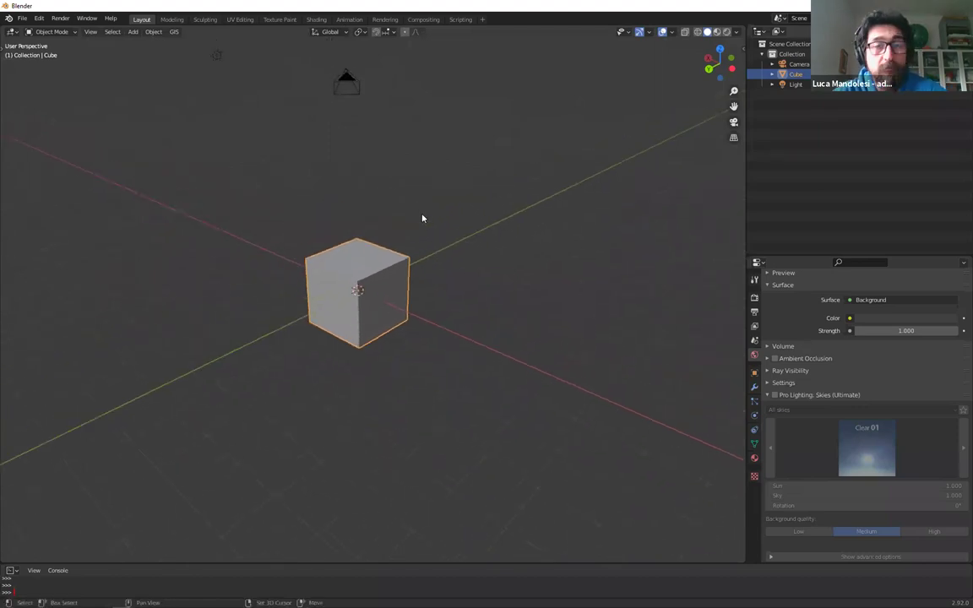
{"action": "scroll", "coordinate": [475, 383], "scroll_direction": "up", "scroll_amount": 8}
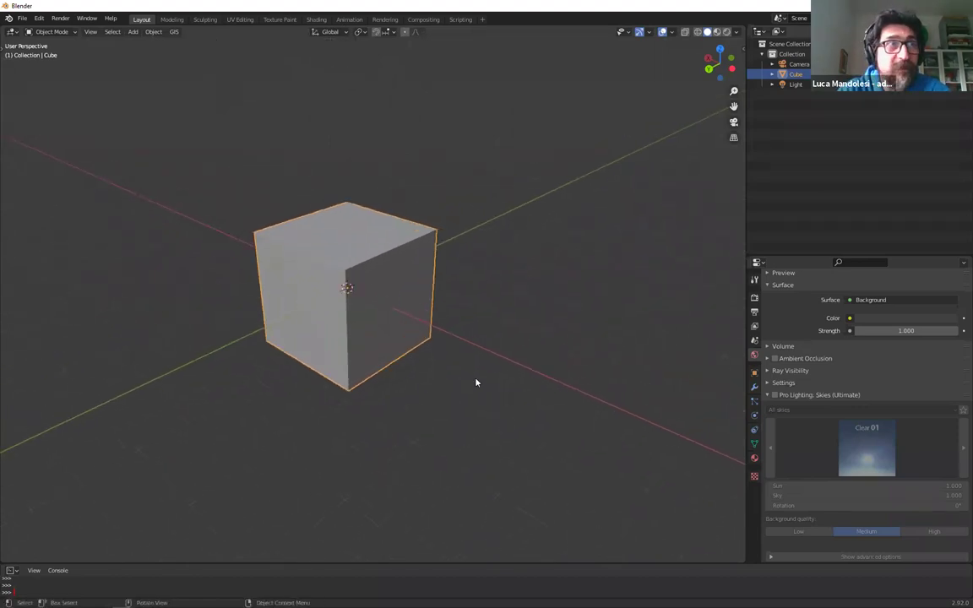
{"action": "scroll", "coordinate": [476, 383], "scroll_direction": "down", "scroll_amount": 4}
{"action": "scroll", "coordinate": [475, 383], "scroll_direction": "down", "scroll_amount": 8}
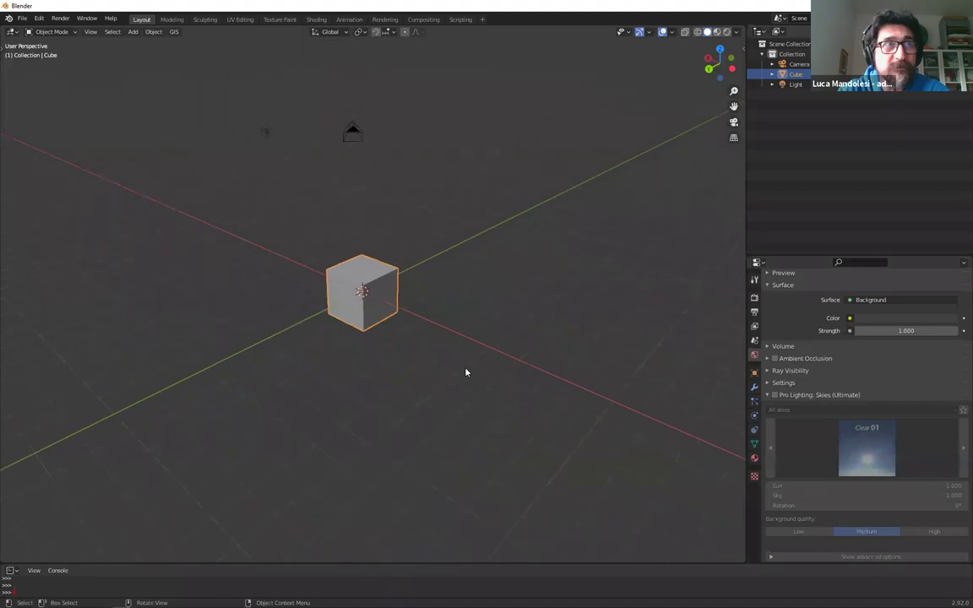
{"action": "scroll", "coordinate": [460, 399], "scroll_direction": "up", "scroll_amount": 8}
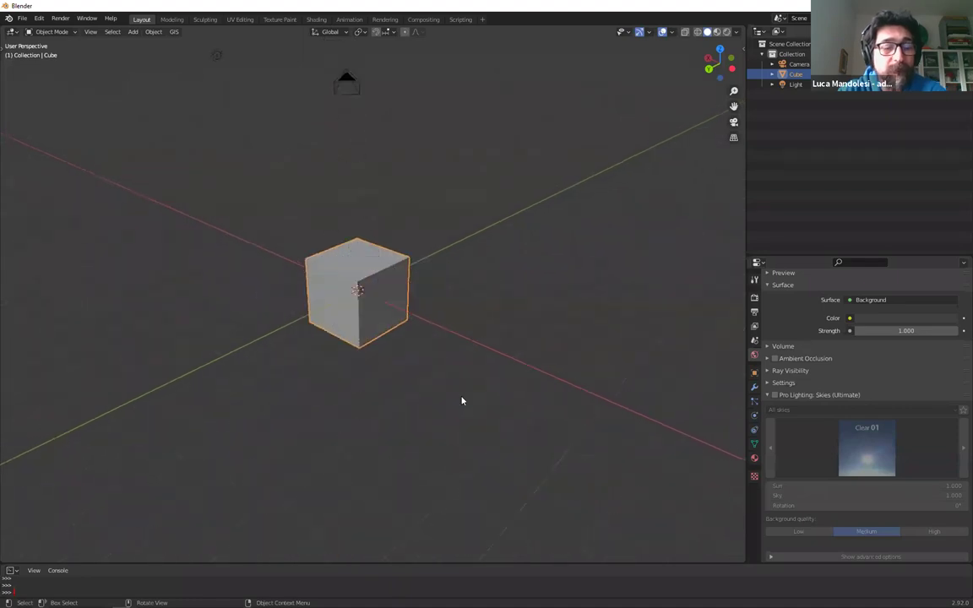
{"action": "middle_click_drag", "start_coordinate": [401, 387], "coordinate": [369, 371]}
{"action": "scroll", "coordinate": [369, 371], "scroll_direction": "down", "scroll_amount": 2}
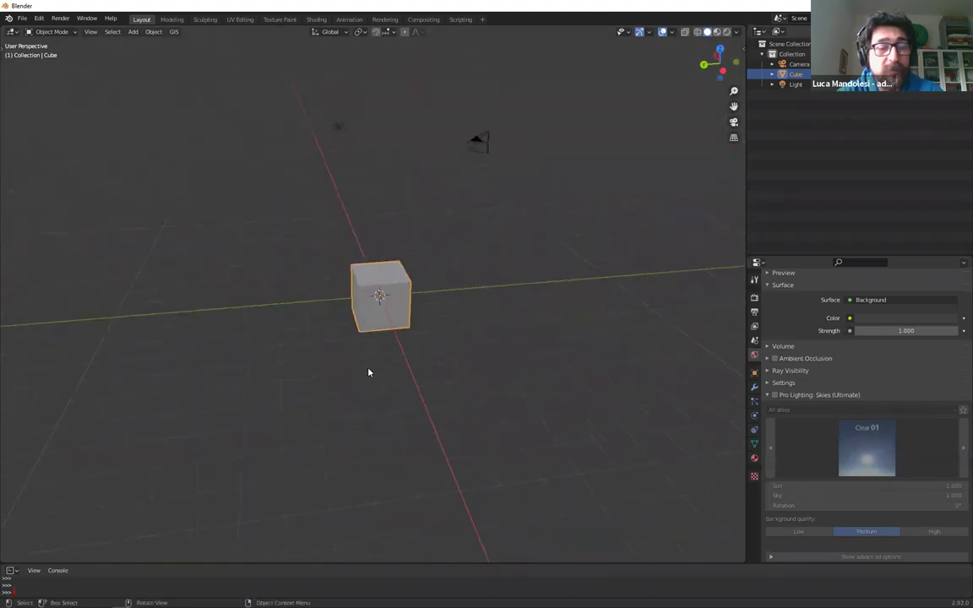
{"action": "middle_click_drag", "start_coordinate": [251, 376], "coordinate": [427, 433]}
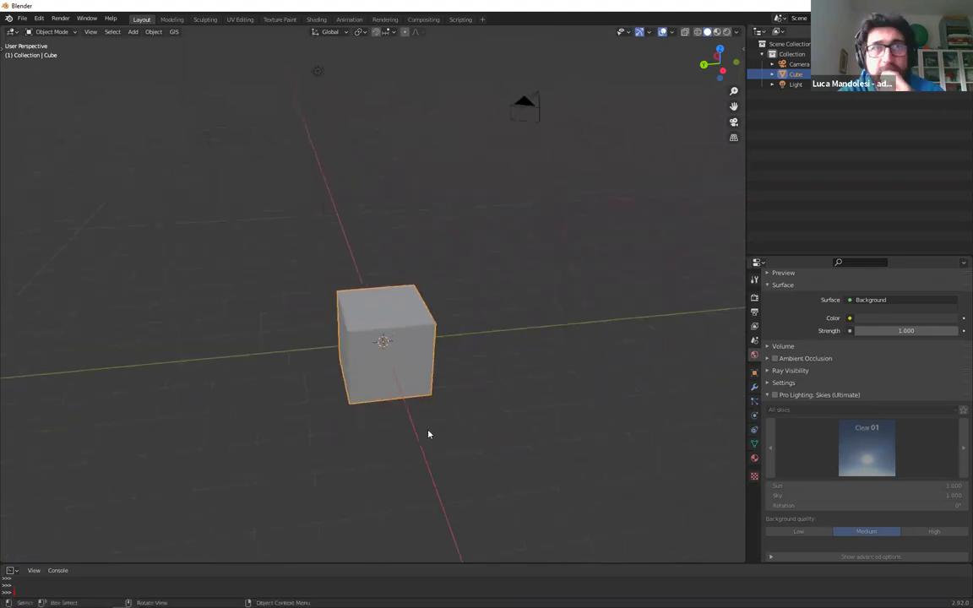
{"action": "scroll", "coordinate": [428, 419], "scroll_direction": "up", "scroll_amount": 2}
{"action": "scroll", "coordinate": [398, 347], "scroll_direction": "down", "scroll_amount": 7}
{"action": "mouse_move", "coordinate": [397, 347]}
{"action": "middle_mouse_down"}
{"action": "mouse_move", "coordinate": [458, 339]}
{"action": "mouse_move", "coordinate": [493, 347]}
{"action": "mouse_move", "coordinate": [392, 392]}
{"action": "mouse_move", "coordinate": [295, 333]}
{"action": "mouse_move", "coordinate": [380, 239]}
{"action": "mouse_move", "coordinate": [433, 302]}
{"action": "mouse_move", "coordinate": [408, 344]}
{"action": "middle_mouse_up"}
{"action": "scroll", "coordinate": [408, 345], "scroll_direction": "up", "scroll_amount": 8}
{"action": "scroll", "coordinate": [397, 415], "scroll_direction": "down", "scroll_amount": 7}
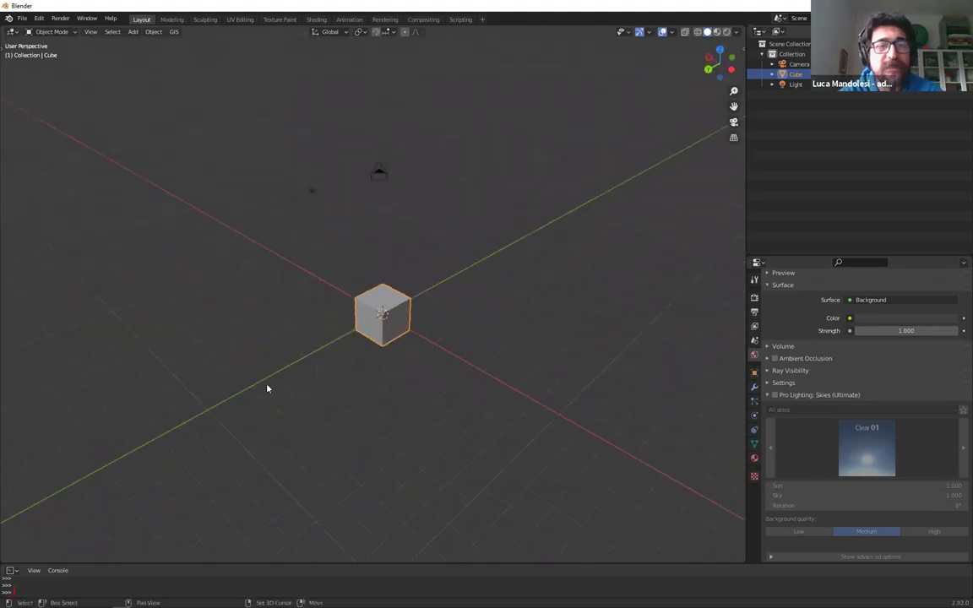
{"action": "middle_click_drag", "start_coordinate": [380, 333], "coordinate": [444, 357], "text": "shift"}
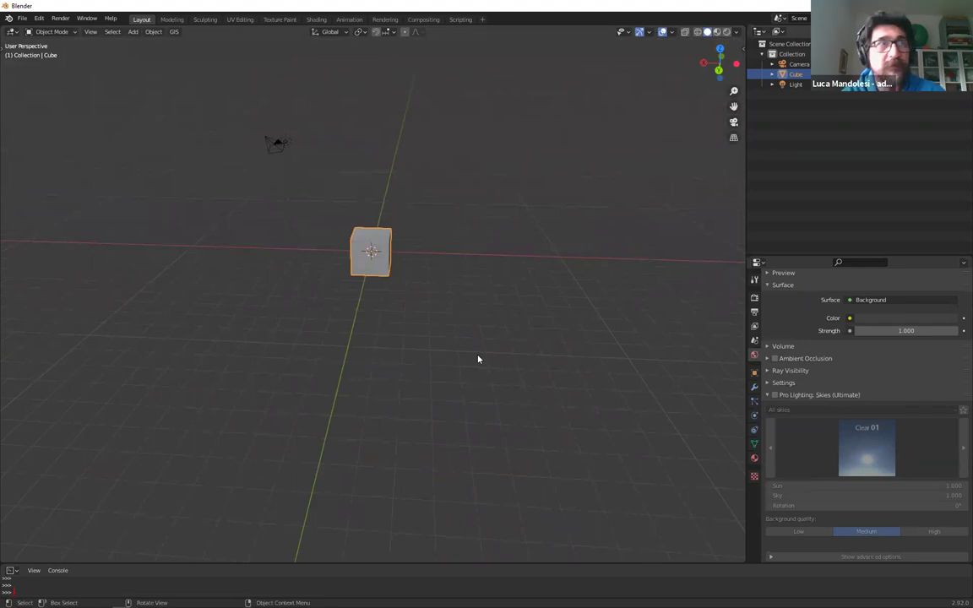
{"action": "middle_click_drag", "start_coordinate": [435, 318], "coordinate": [576, 317]}
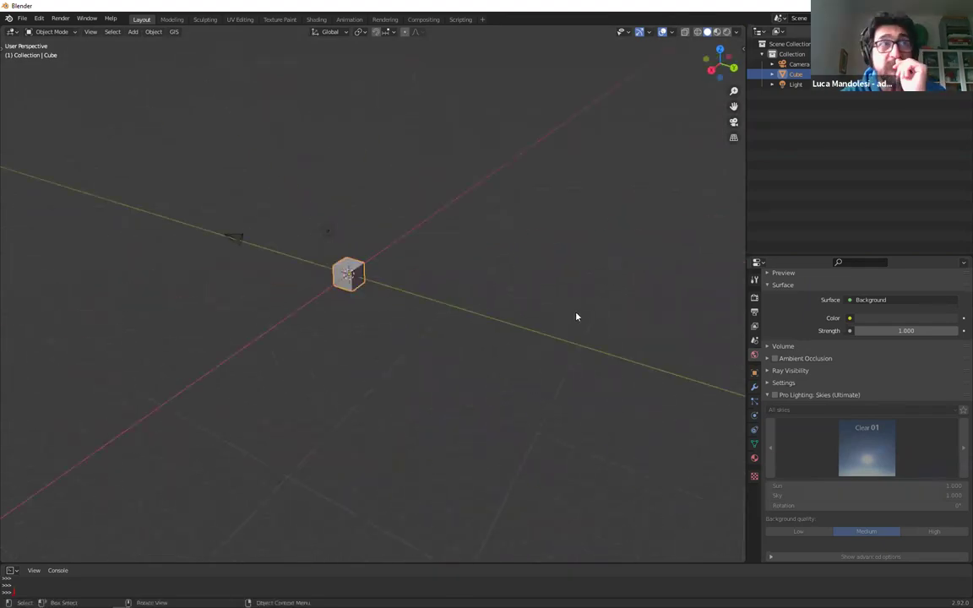
{"action": "middle_click_drag", "start_coordinate": [415, 289], "coordinate": [575, 311]}
{"action": "middle_click_drag", "start_coordinate": [495, 303], "coordinate": [498, 265]}
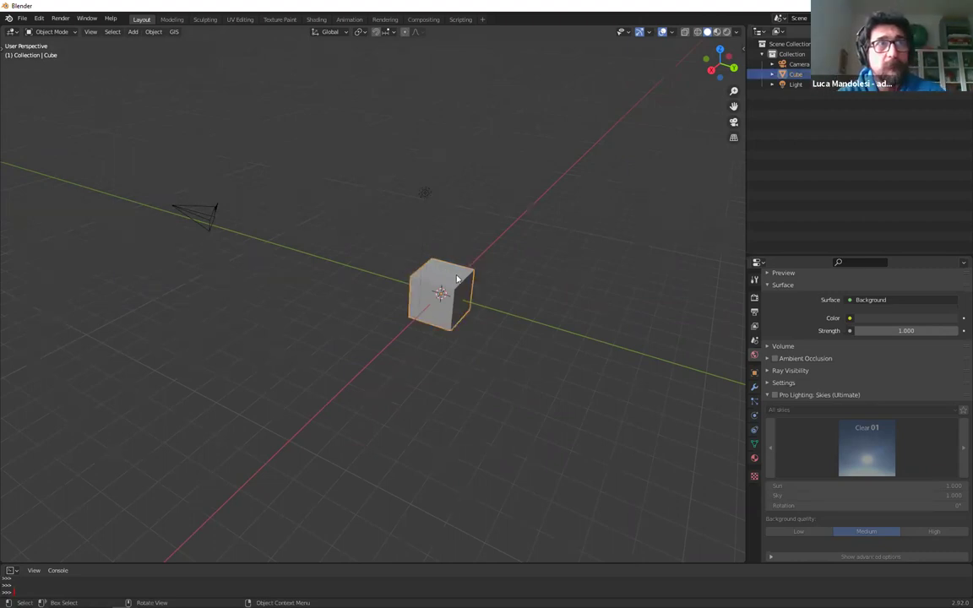
{"action": "middle_click_drag", "start_coordinate": [564, 220], "coordinate": [398, 259]}
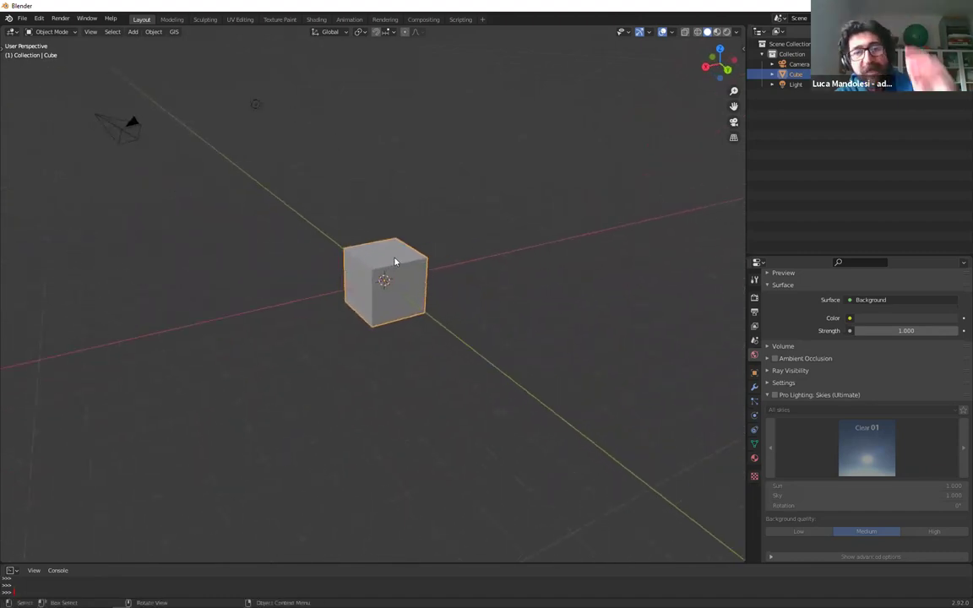
Try and undo a free rotation, then rotate the cube about global Y, X and Z in turn
{"action": "key", "text": "r"}
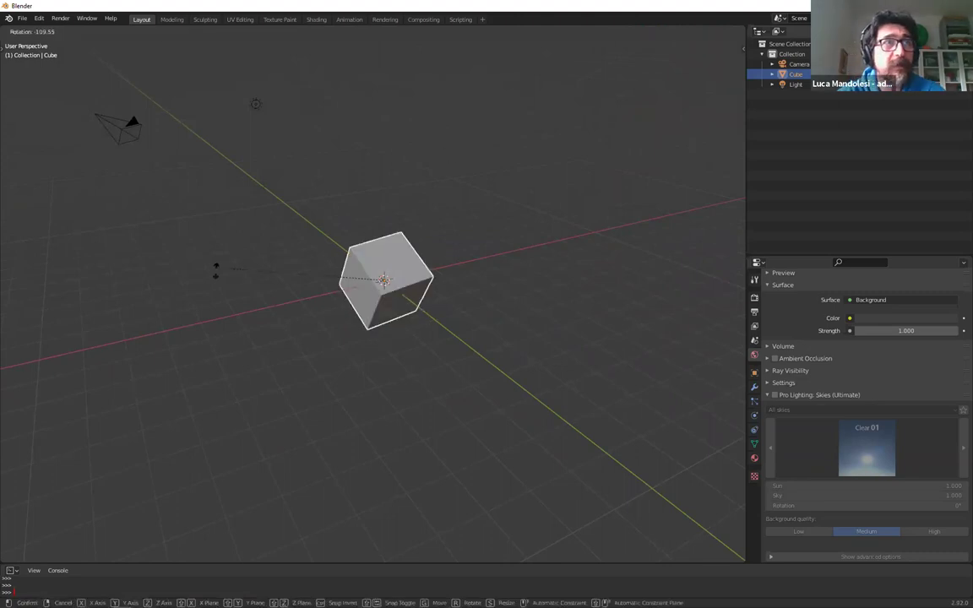
{"action": "left_click", "coordinate": [536, 258]}
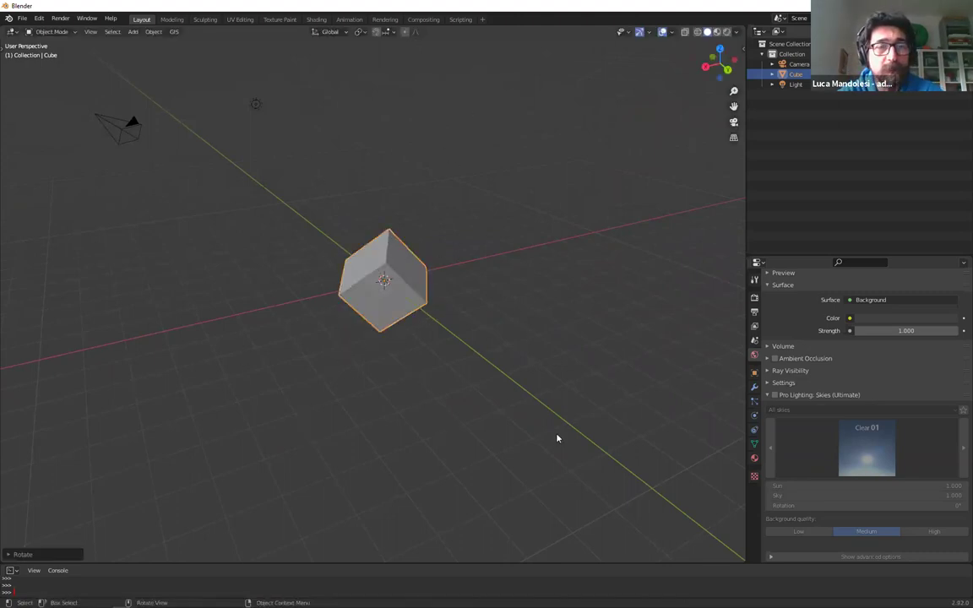
{"action": "key", "text": "ctrl+z"}
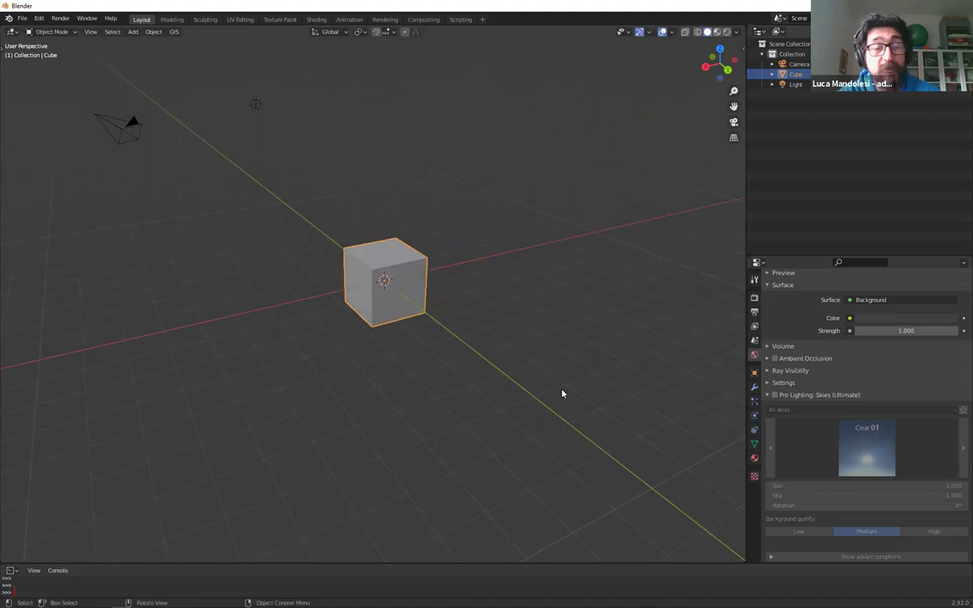
{"action": "key", "text": "r"}
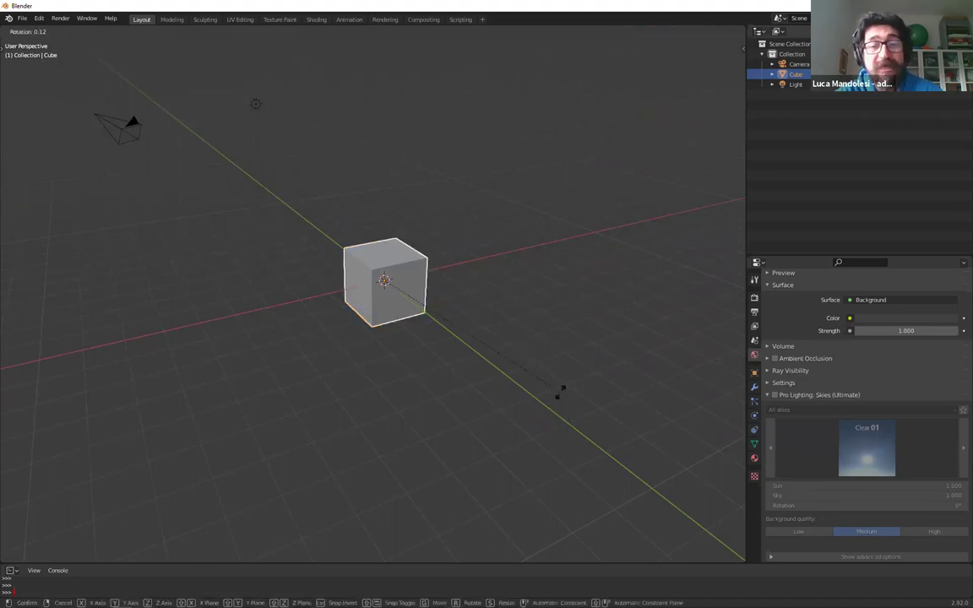
{"action": "key", "text": "y"}
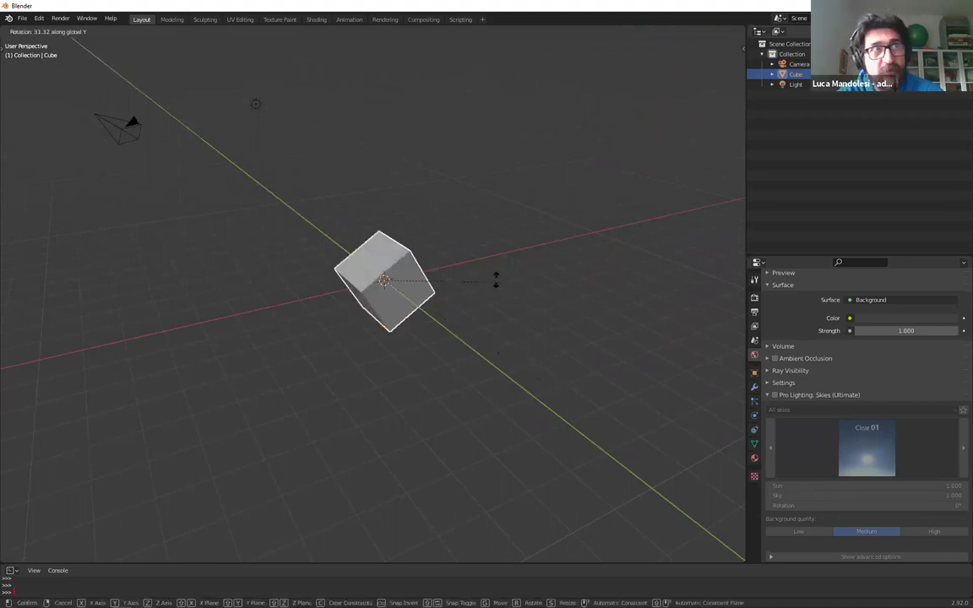
{"action": "left_click", "coordinate": [312, 407]}
{"action": "key", "text": "r"}
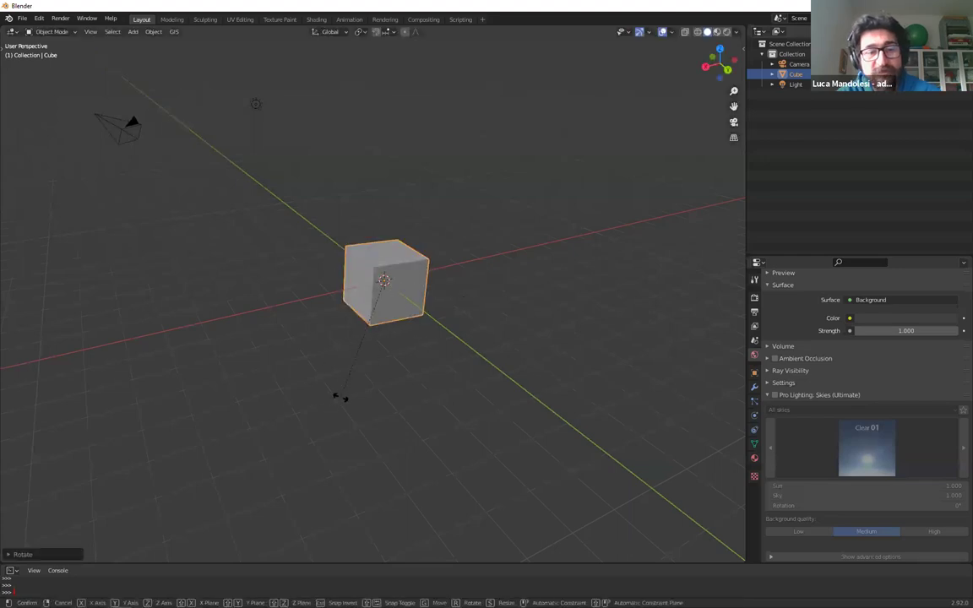
{"action": "key", "text": "x"}
{"action": "left_click", "coordinate": [479, 441]}
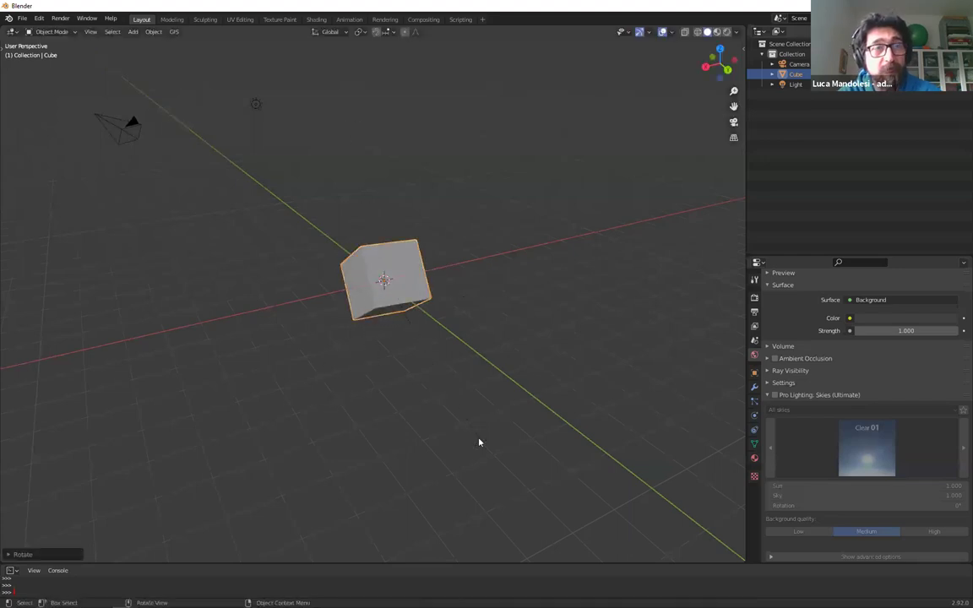
{"action": "key", "text": "r"}
{"action": "key", "text": "z"}
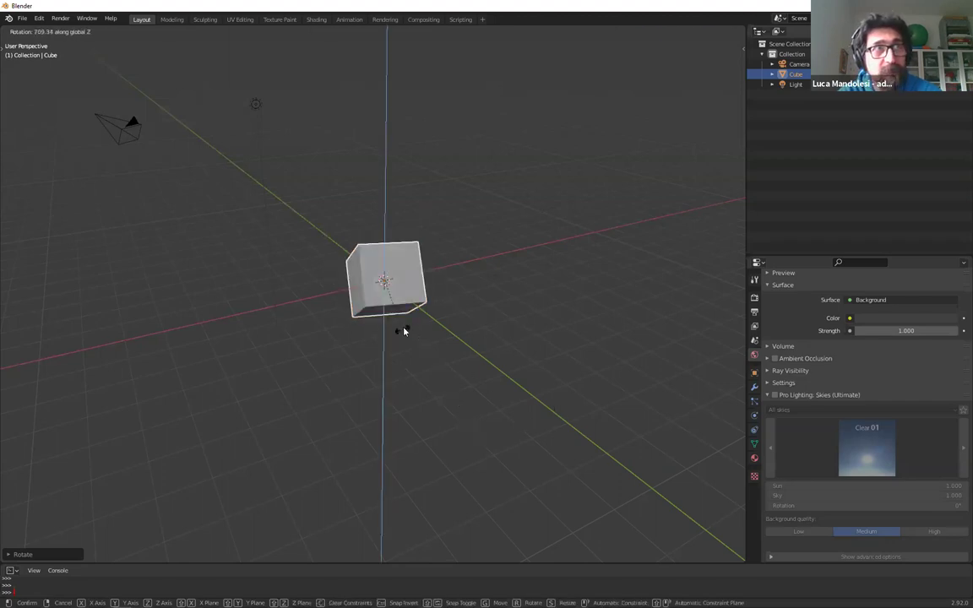
{"action": "left_click", "coordinate": [456, 338]}
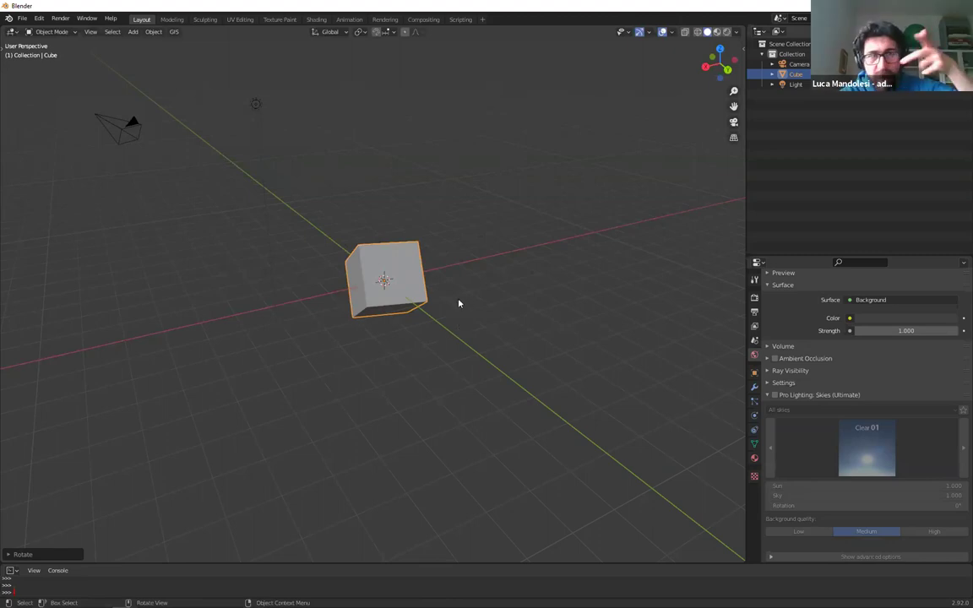
Reposition the cube with two free moves
{"action": "key", "text": "g"}
{"action": "left_click", "coordinate": [510, 313]}
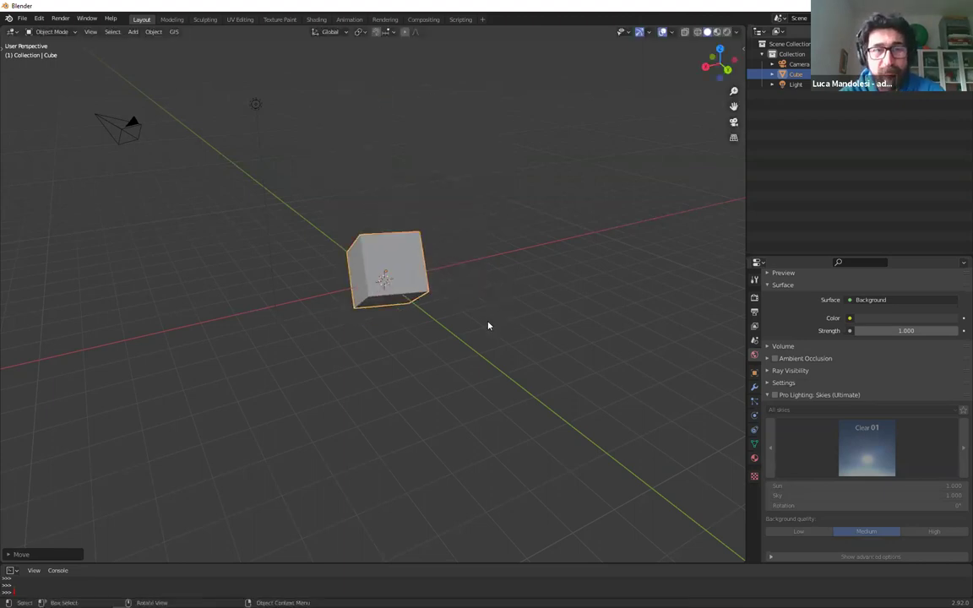
{"action": "key", "text": "g"}
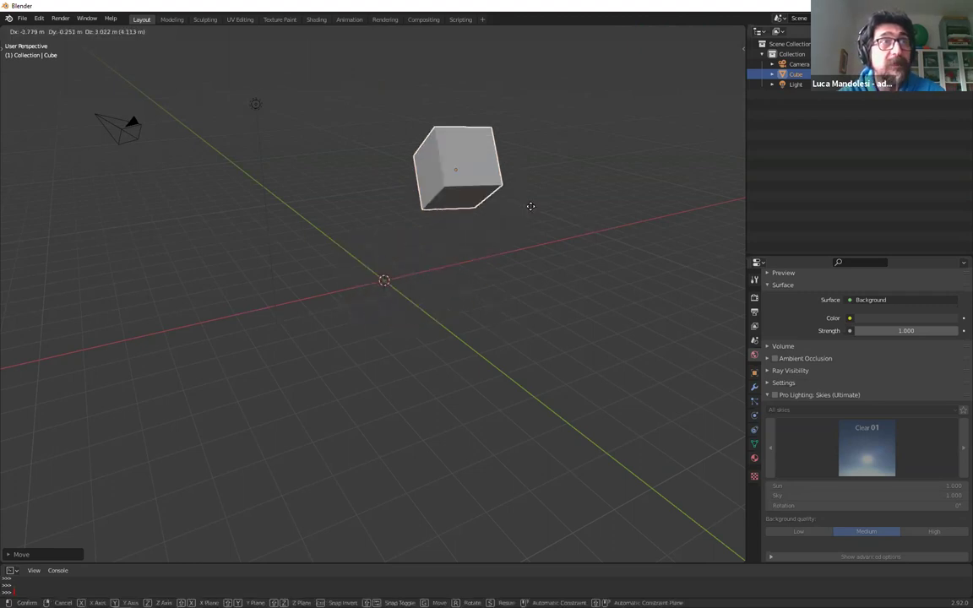
{"action": "left_click", "coordinate": [526, 343]}
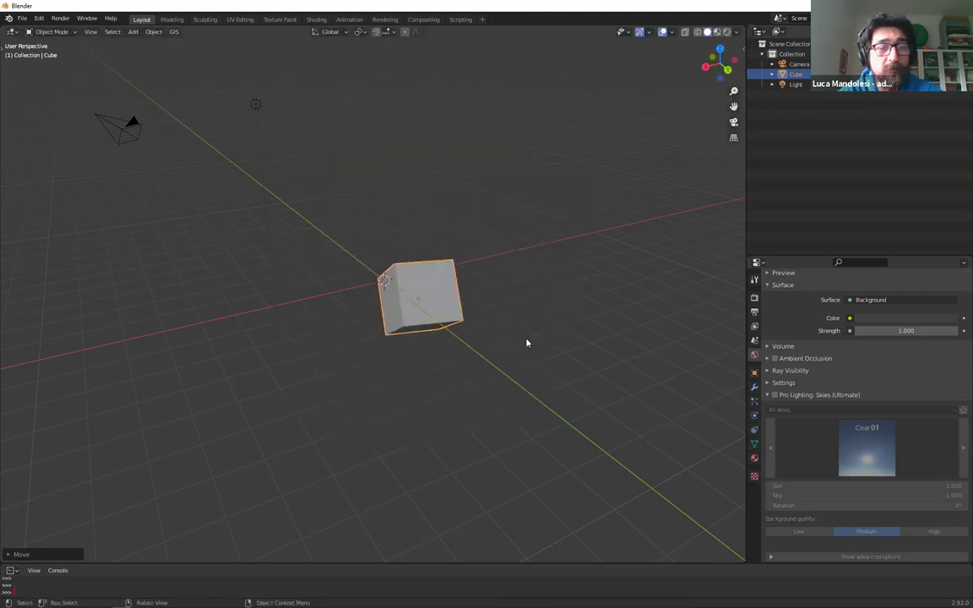
Slide the cube along global X, then start a Y-axis move and cancel it
{"action": "key", "text": "g"}
{"action": "key", "text": "x"}
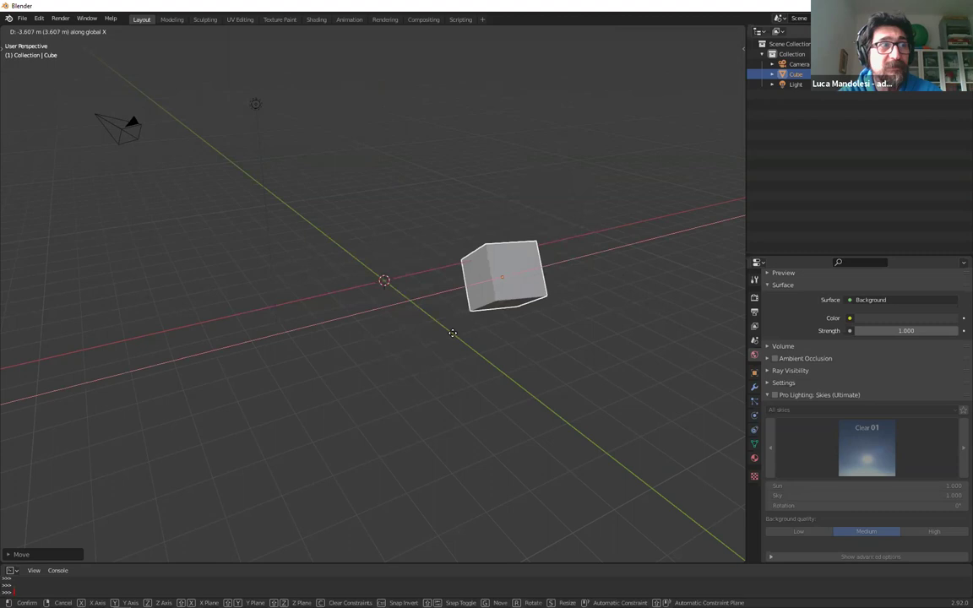
{"action": "left_click", "coordinate": [541, 318]}
{"action": "key", "text": "g"}
{"action": "key", "text": "y"}
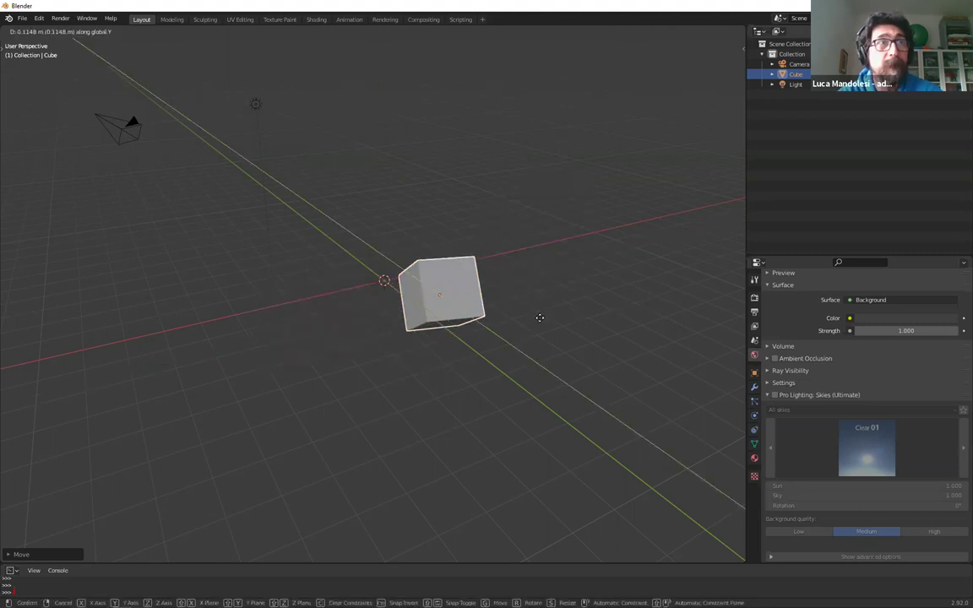
{"action": "key", "text": "Escape"}
Raise the cube along global Z so it rests above the origin
{"action": "key", "text": "g"}
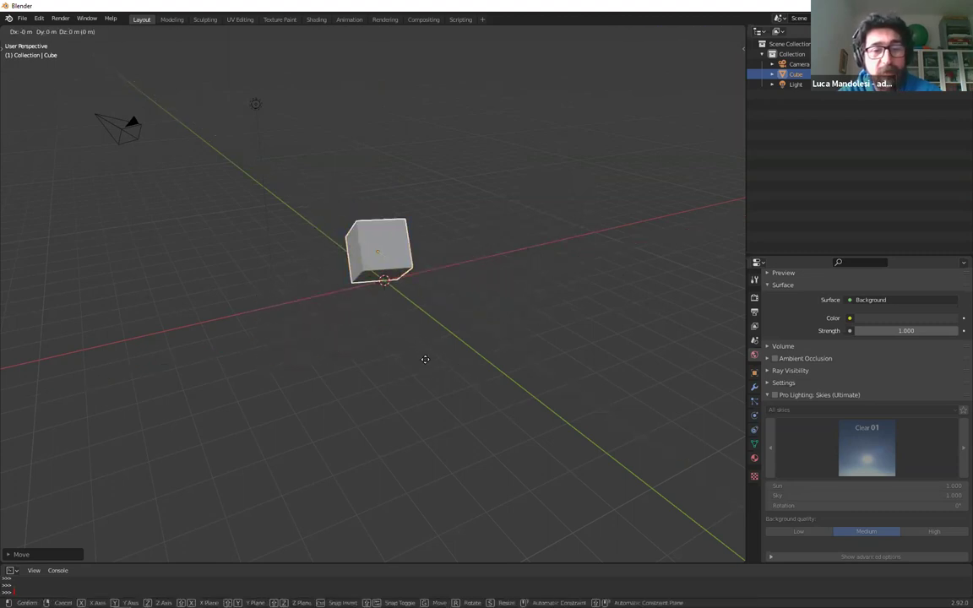
{"action": "key", "text": "z"}
{"action": "left_click", "coordinate": [447, 341]}
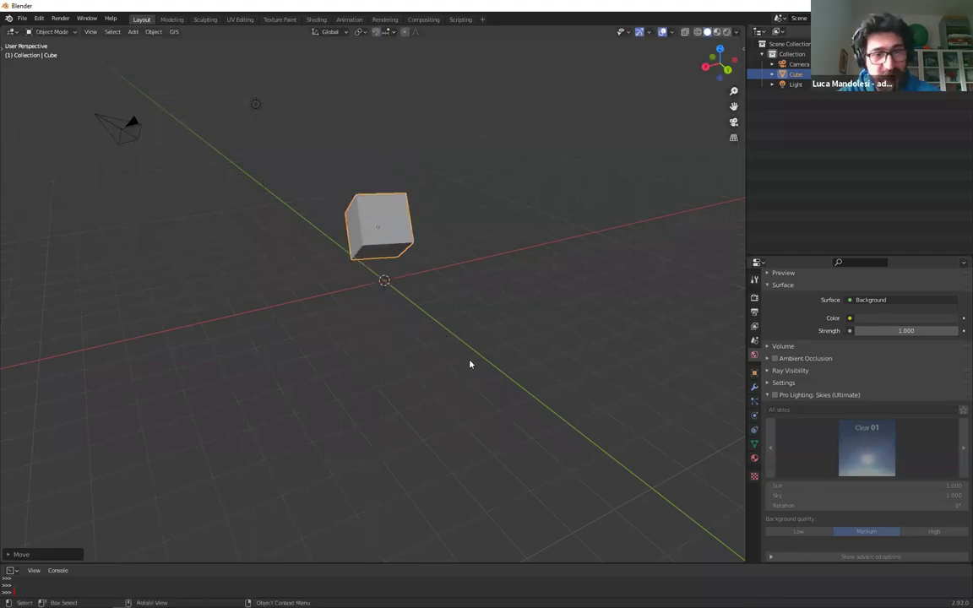
Scale all objects, then select only the cube and enlarge it twice
{"action": "key", "text": "a"}
{"action": "key", "text": "s"}
{"action": "left_click", "coordinate": [357, 246]}
{"action": "left_click", "coordinate": [356, 201]}
{"action": "key", "text": "s"}
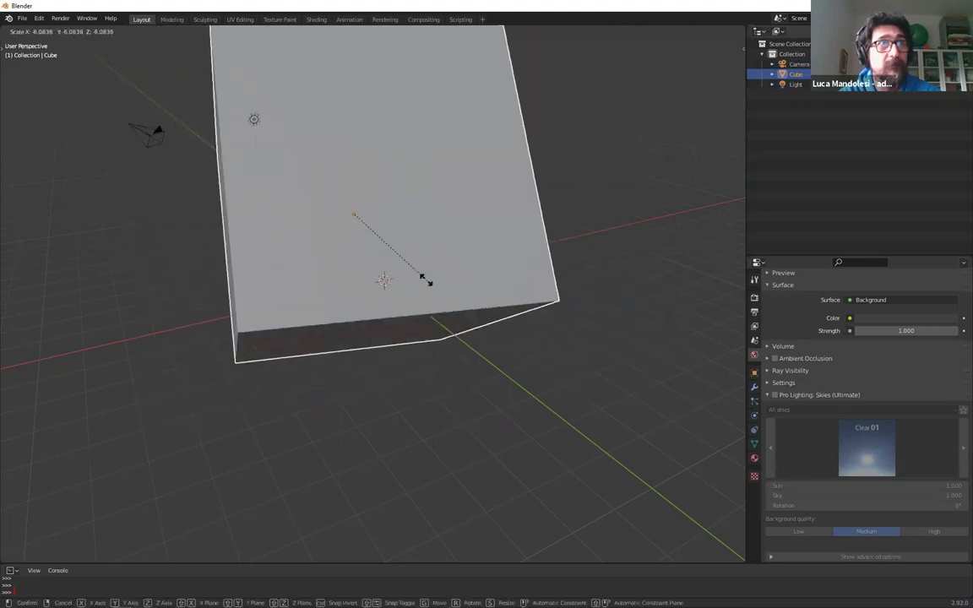
{"action": "left_click", "coordinate": [480, 353]}
{"action": "key", "text": "s"}
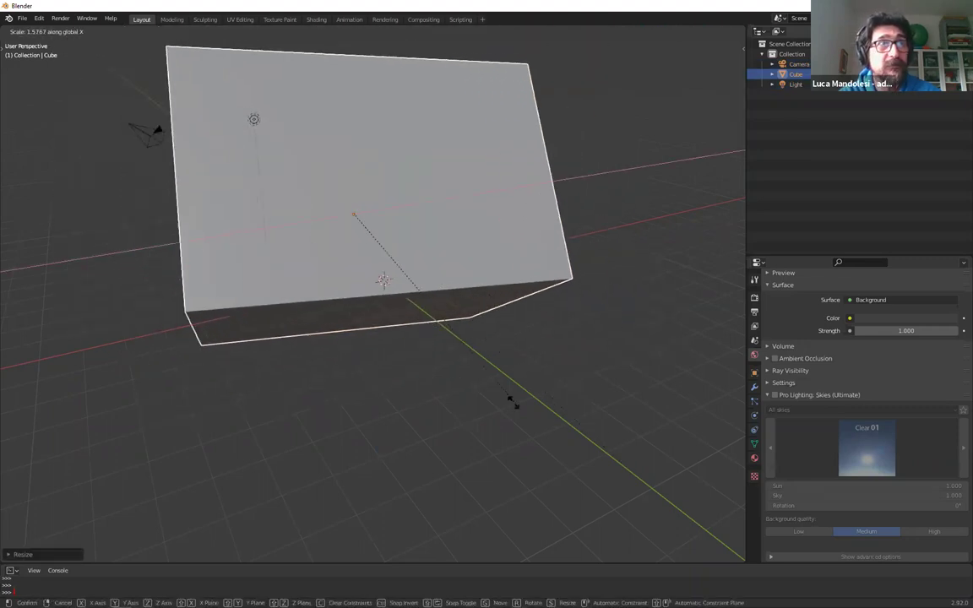
{"action": "left_click", "coordinate": [467, 373]}
Flatten the cube along global Z and Y, then delete it
{"action": "key", "text": "s"}
{"action": "key", "text": "z"}
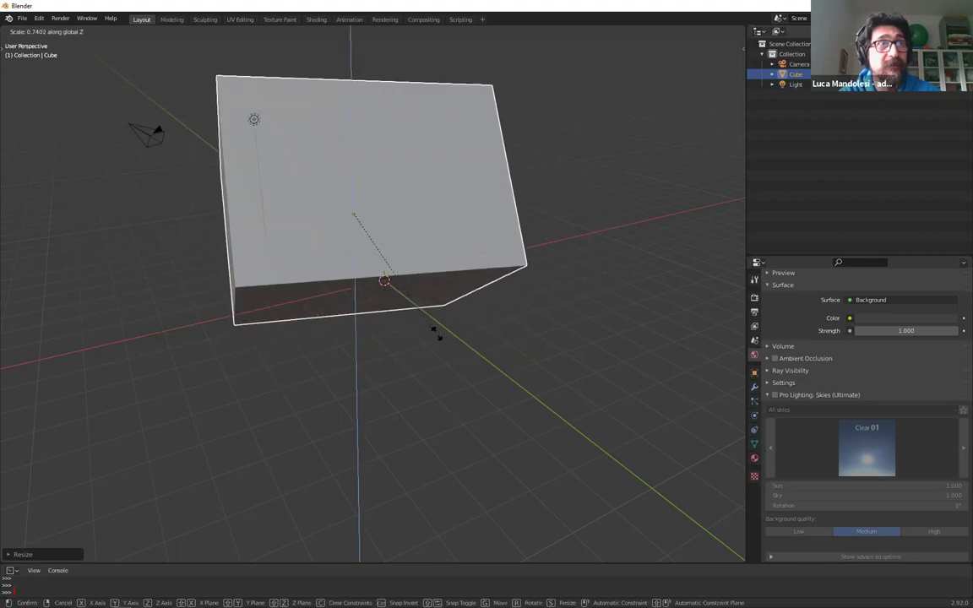
{"action": "left_click", "coordinate": [472, 337]}
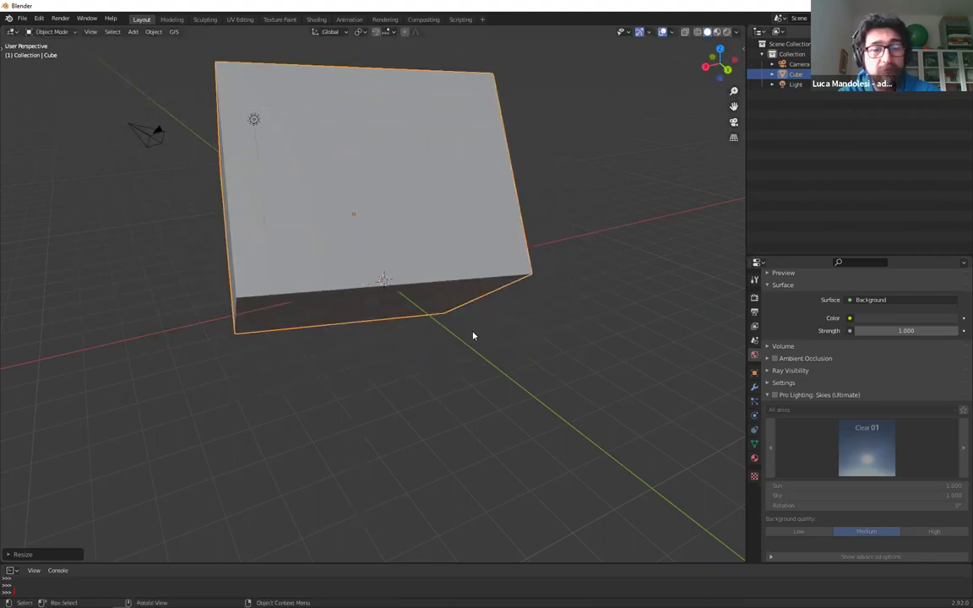
{"action": "key", "text": "s"}
{"action": "key", "text": "y"}
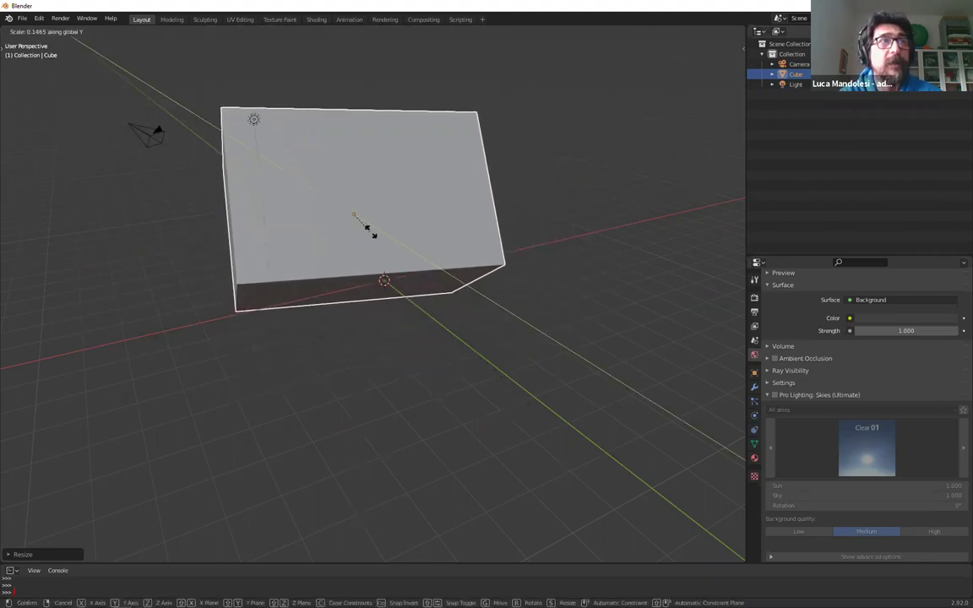
{"action": "left_click", "coordinate": [367, 230]}
{"action": "scroll", "coordinate": [393, 304], "scroll_direction": "down", "scroll_amount": 5}
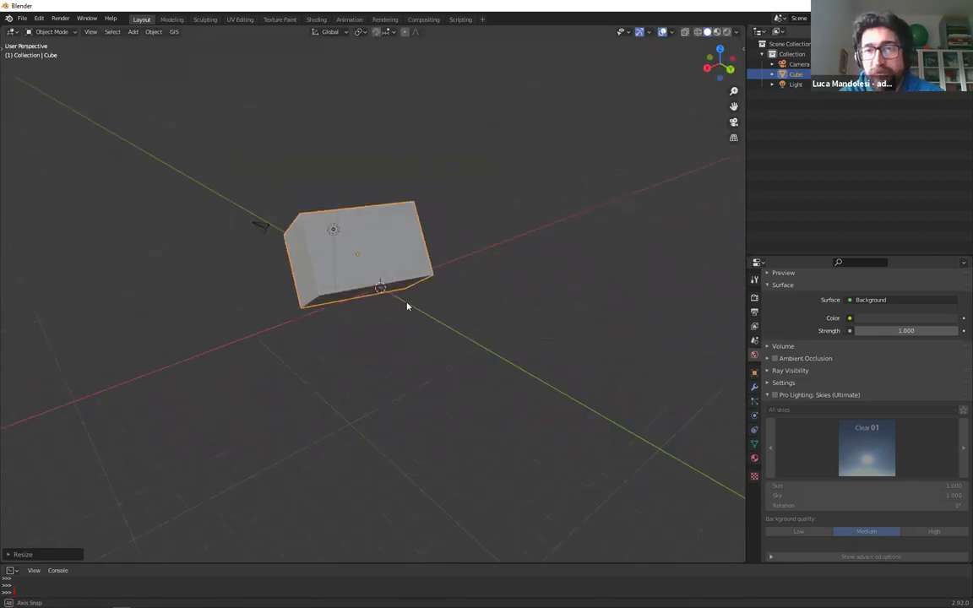
{"action": "scroll", "coordinate": [413, 270], "scroll_direction": "up", "scroll_amount": 4}
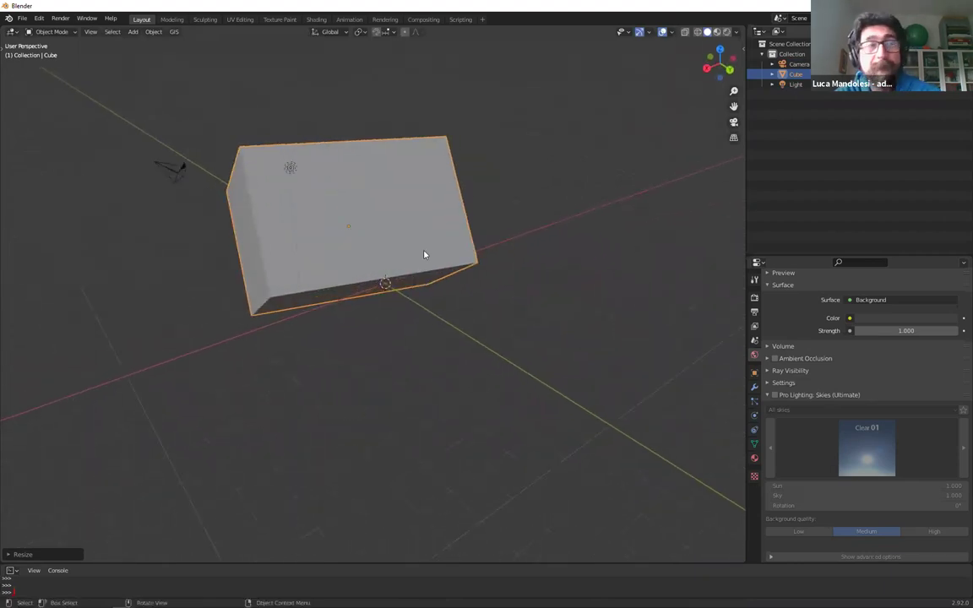
{"action": "key", "text": "Delete"}
{"action": "mouse_move", "coordinate": [419, 293]}
{"action": "middle_mouse_down"}
{"action": "mouse_move", "coordinate": [404, 295]}
{"action": "mouse_move", "coordinate": [407, 287]}
{"action": "middle_mouse_up"}
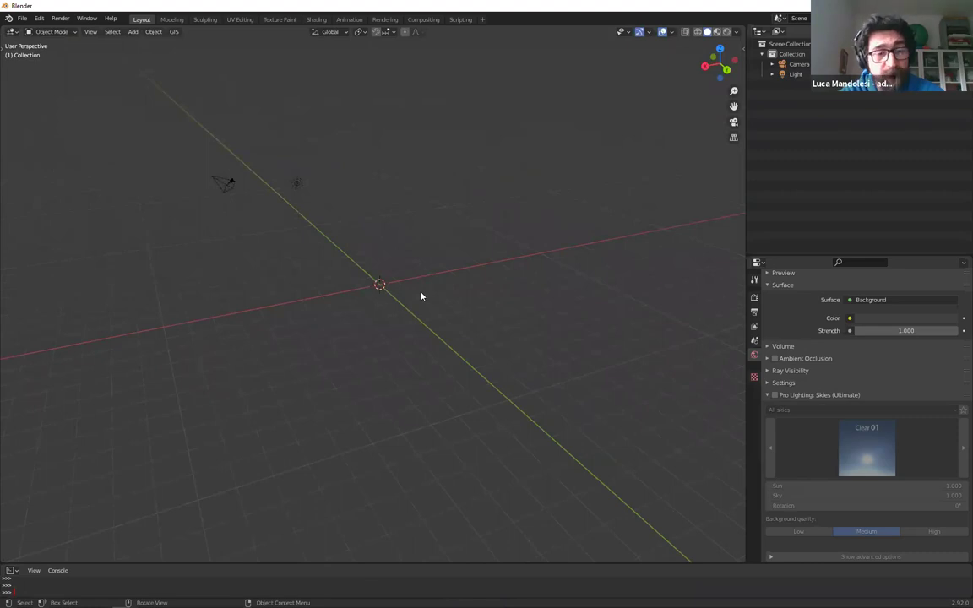
Add a Mesh > Cube at the world origin and select it
{"action": "key", "text": "shift+a"}
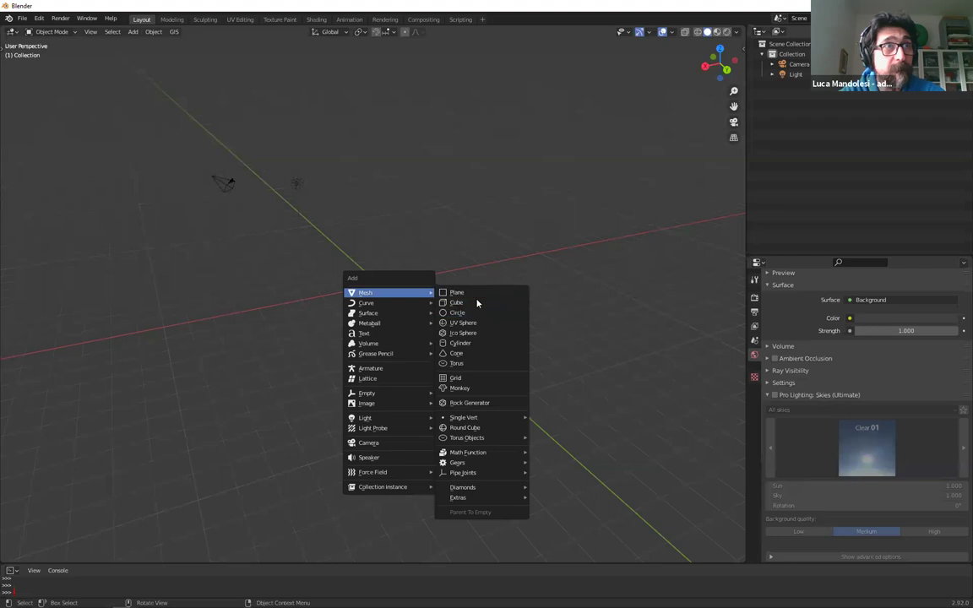
{"action": "left_click", "coordinate": [461, 303]}
{"action": "scroll", "coordinate": [406, 285], "scroll_direction": "up", "scroll_amount": 4}
{"action": "scroll", "coordinate": [377, 284], "scroll_direction": "up", "scroll_amount": 2}
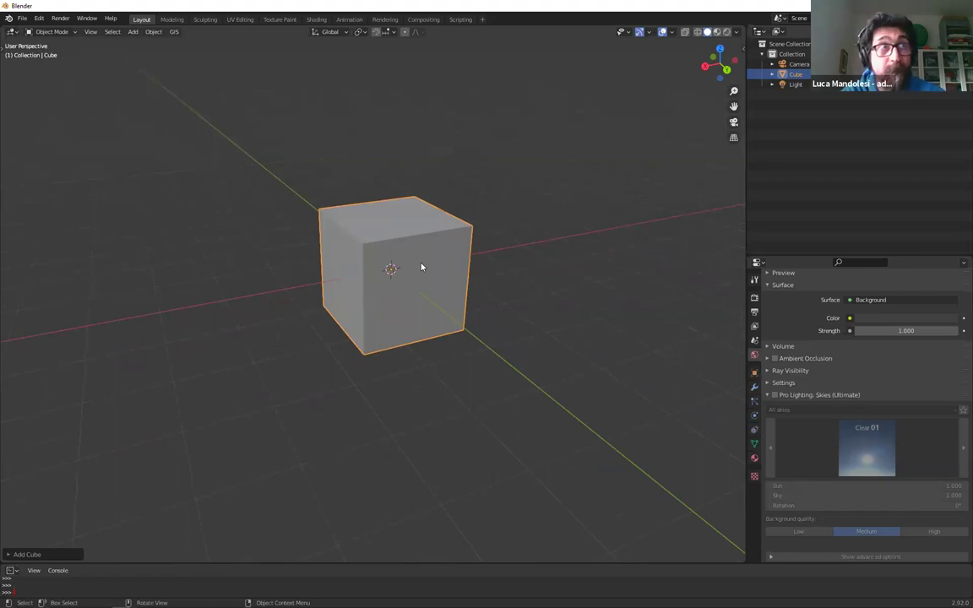
{"action": "scroll", "coordinate": [418, 268], "scroll_direction": "down", "scroll_amount": 5}
{"action": "left_click", "coordinate": [402, 293]}
{"action": "middle_click_drag", "start_coordinate": [343, 319], "coordinate": [372, 291]}
{"action": "scroll", "coordinate": [412, 296], "scroll_direction": "up", "scroll_amount": 3}
{"action": "scroll", "coordinate": [412, 296], "scroll_direction": "down", "scroll_amount": 2}
{"action": "scroll", "coordinate": [402, 288], "scroll_direction": "down", "scroll_amount": 3}
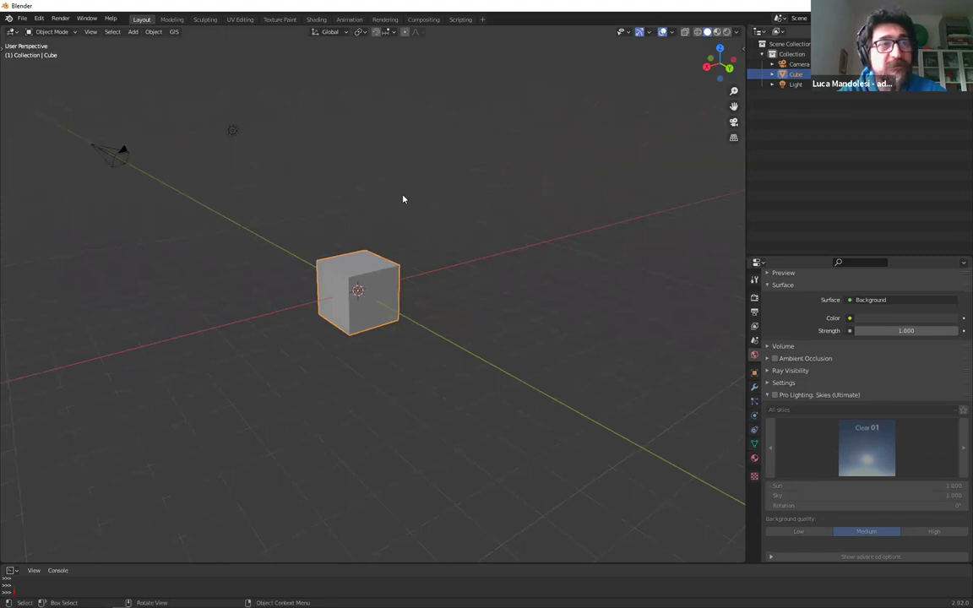
Set the Transform Pivot Point to Individual Origins
{"action": "key", "text": "period"}
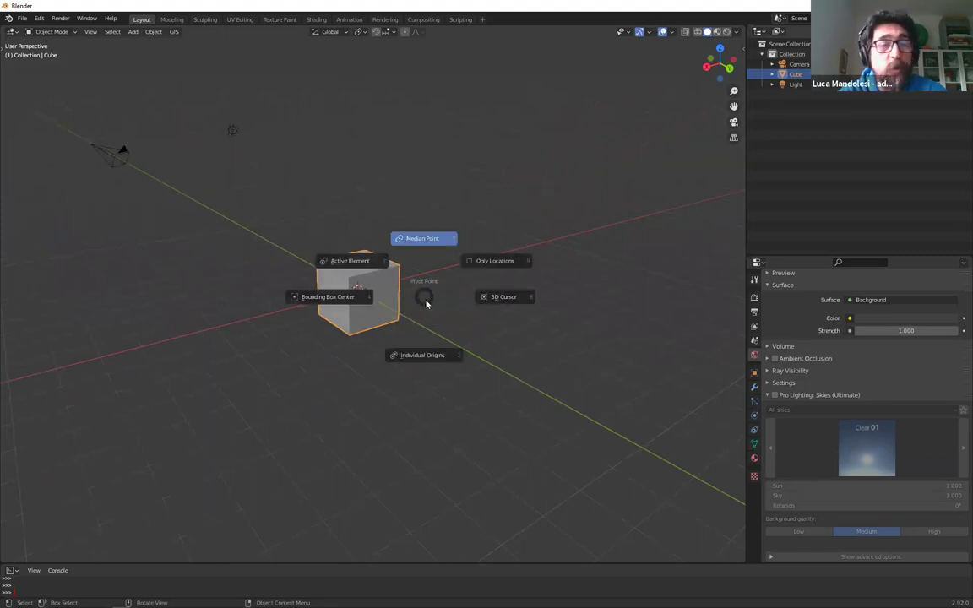
{"action": "left_click", "coordinate": [364, 40]}
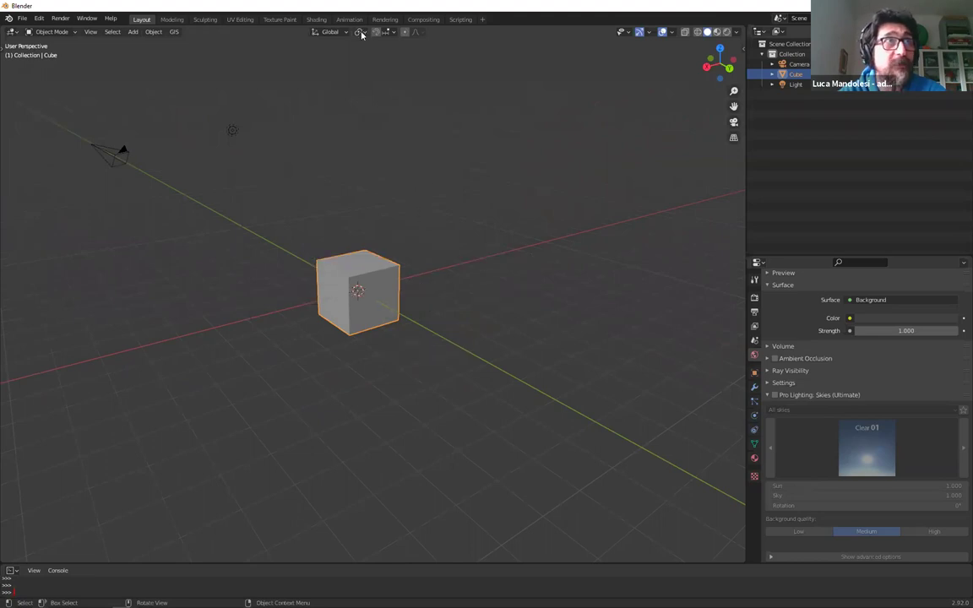
{"action": "left_click", "coordinate": [359, 31]}
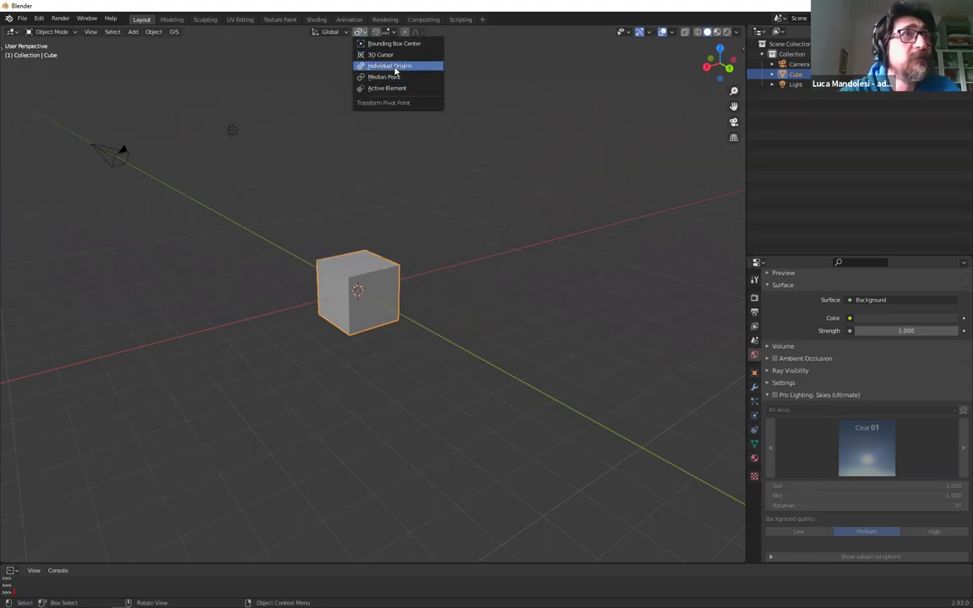
{"action": "left_click", "coordinate": [394, 67]}
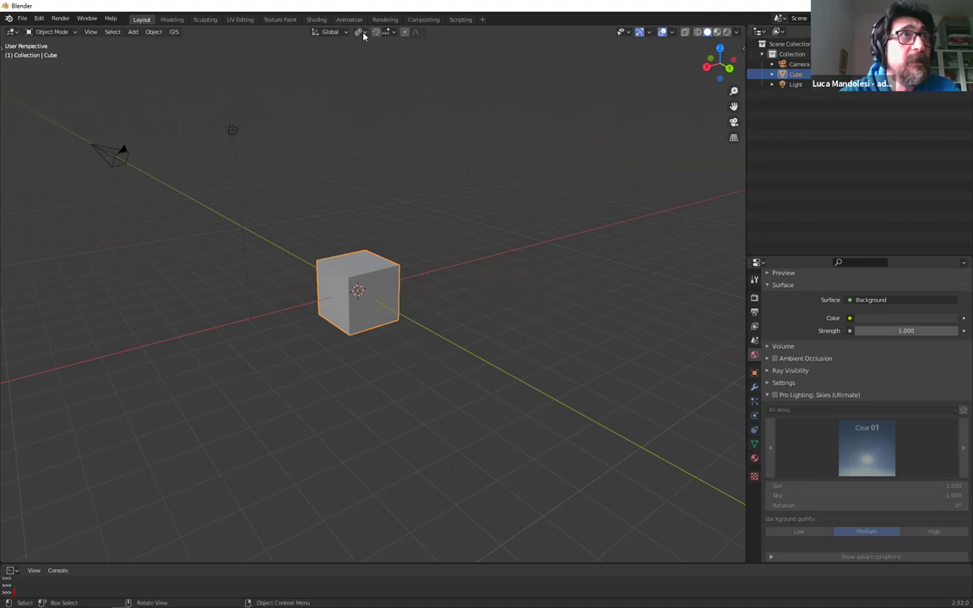
{"action": "left_click", "coordinate": [360, 31]}
{"action": "left_click", "coordinate": [382, 66]}
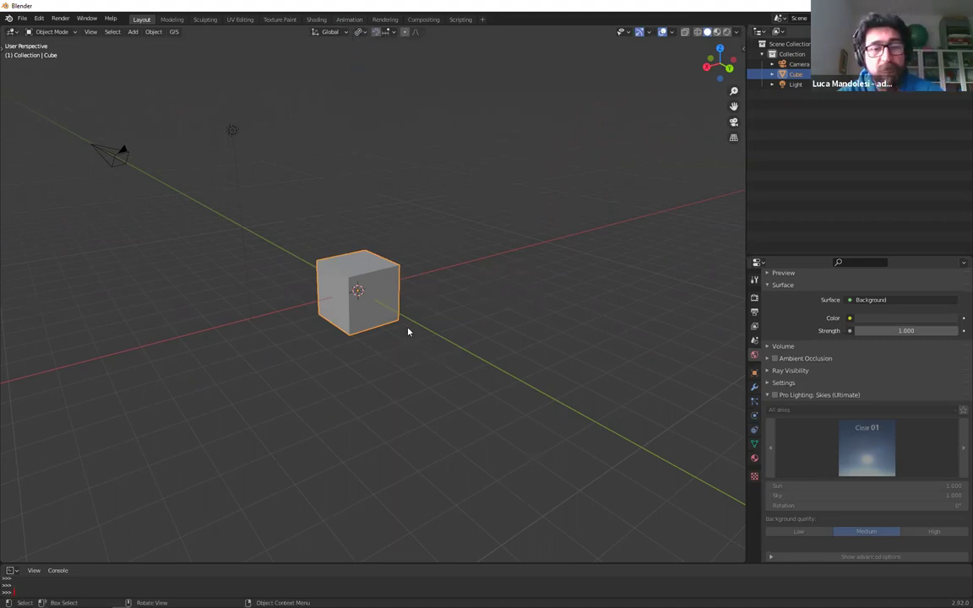
Rotate the cube about global Z, tilt it about X, and enter Edit Mode
{"action": "key", "text": "r"}
{"action": "key", "text": "z"}
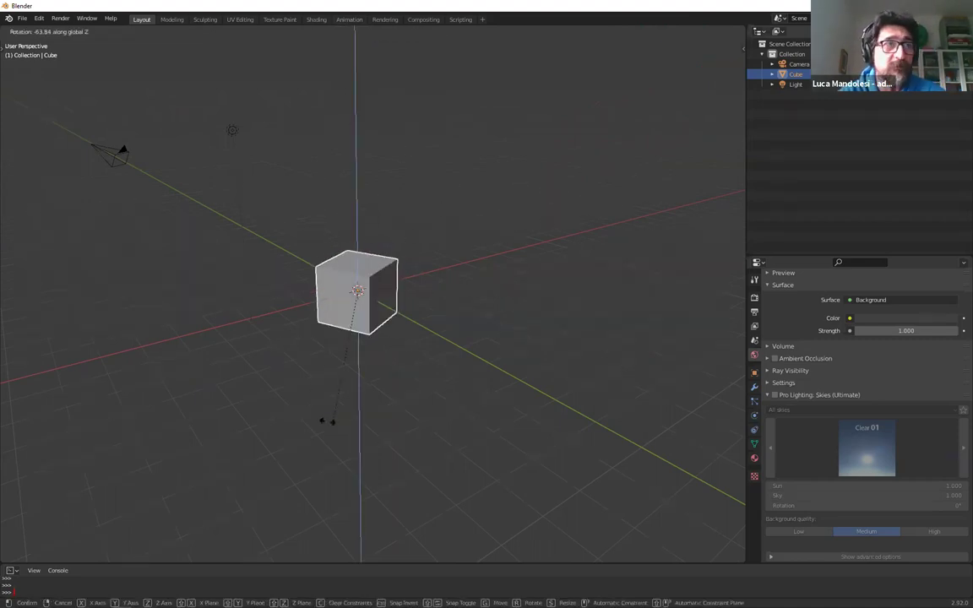
{"action": "left_click", "coordinate": [451, 247]}
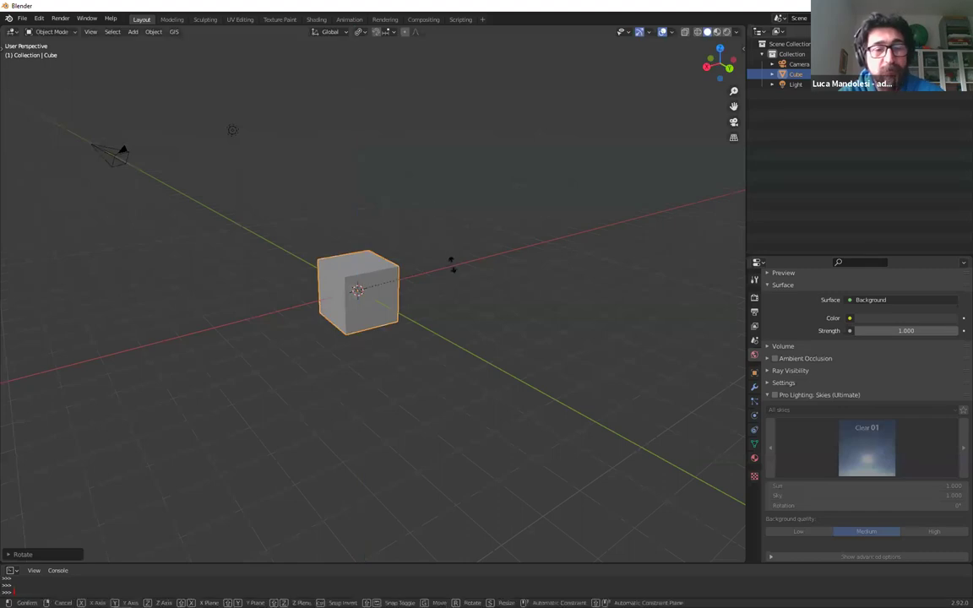
{"action": "key", "text": "r"}
{"action": "key", "text": "x"}
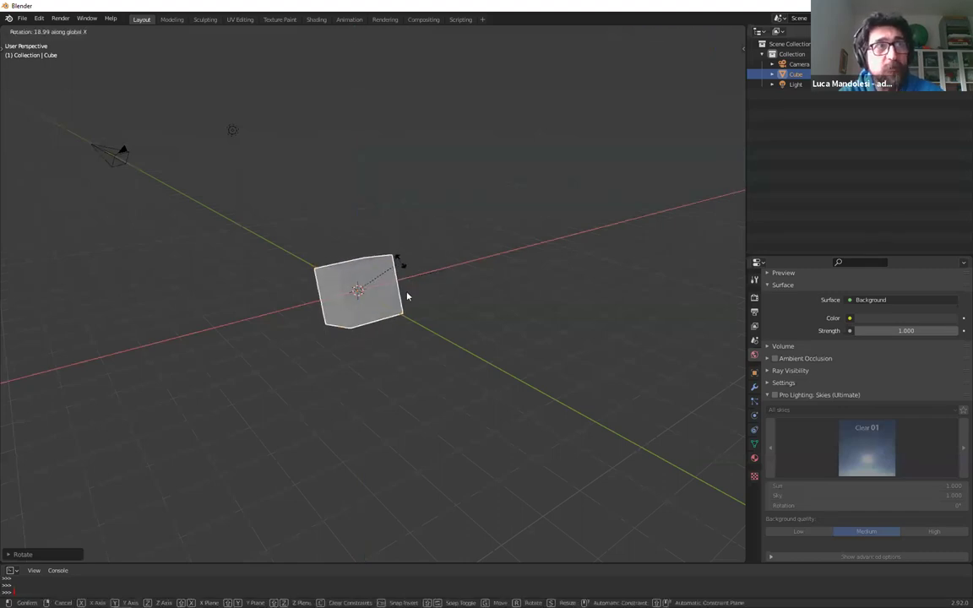
{"action": "left_click", "coordinate": [405, 301]}
{"action": "key", "text": "Tab"}
Deselect the mesh and toggle modes, ending in Edit Mode via the mode menu
{"action": "key", "text": "alt+a"}
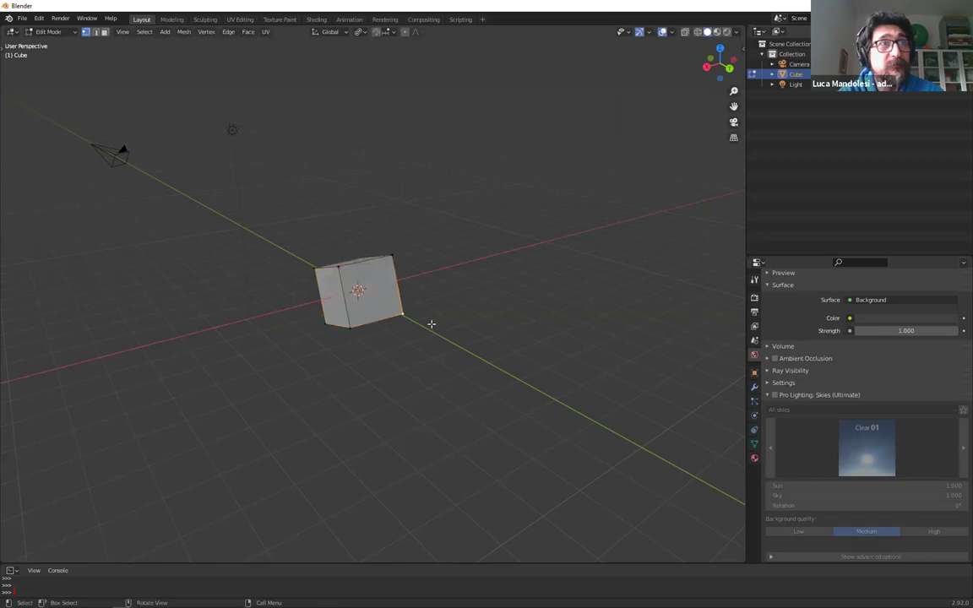
{"action": "key", "text": "Tab"}
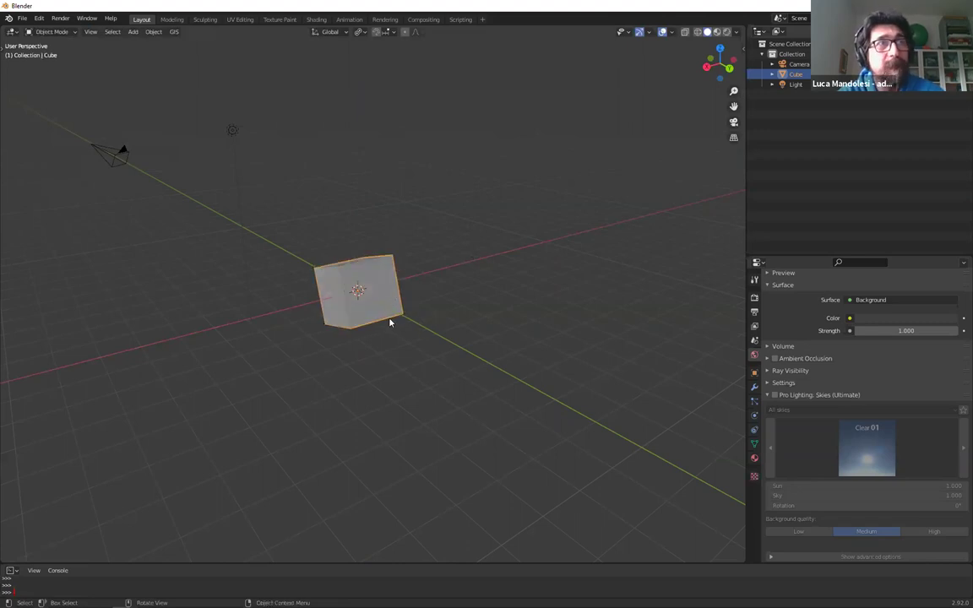
{"action": "key", "text": "Tab"}
{"action": "key", "text": "Tab"}
{"action": "key", "text": "Tab"}
{"action": "key", "text": "Tab"}
{"action": "key", "text": "Tab"}
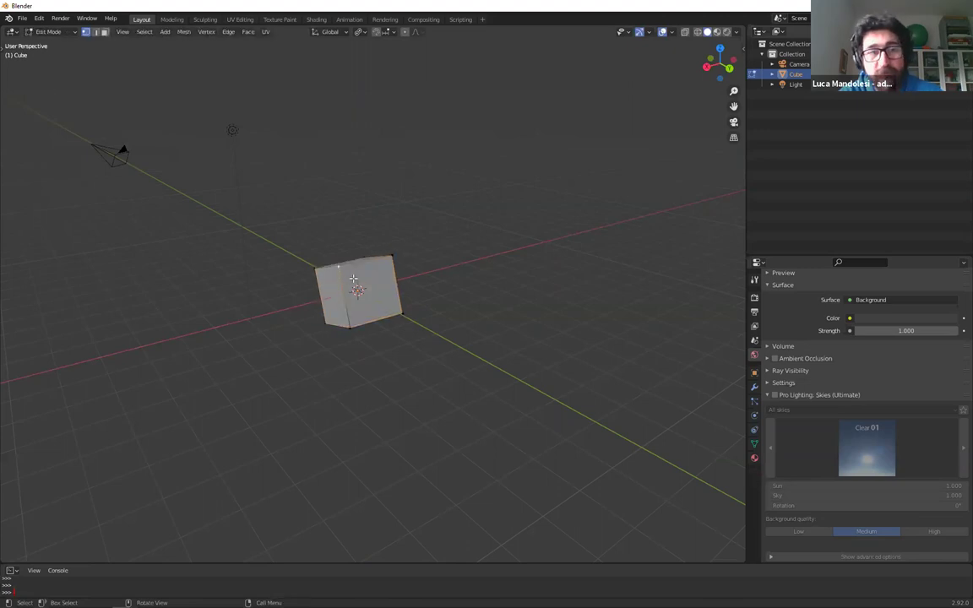
{"action": "key", "text": "Tab"}
{"action": "key", "text": "Tab"}
{"action": "key", "text": "Tab"}
{"action": "left_click", "coordinate": [64, 34]}
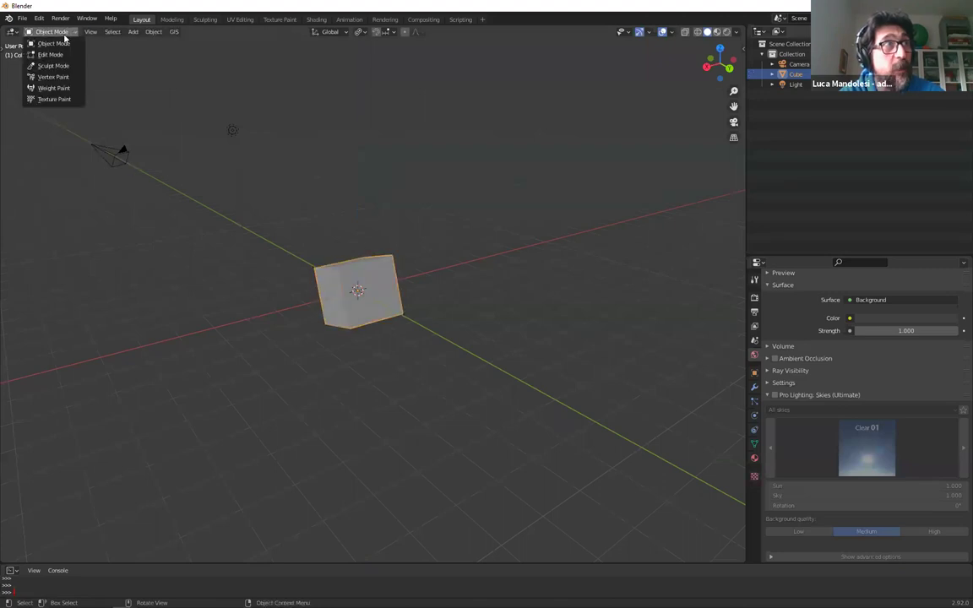
{"action": "left_click", "coordinate": [51, 54]}
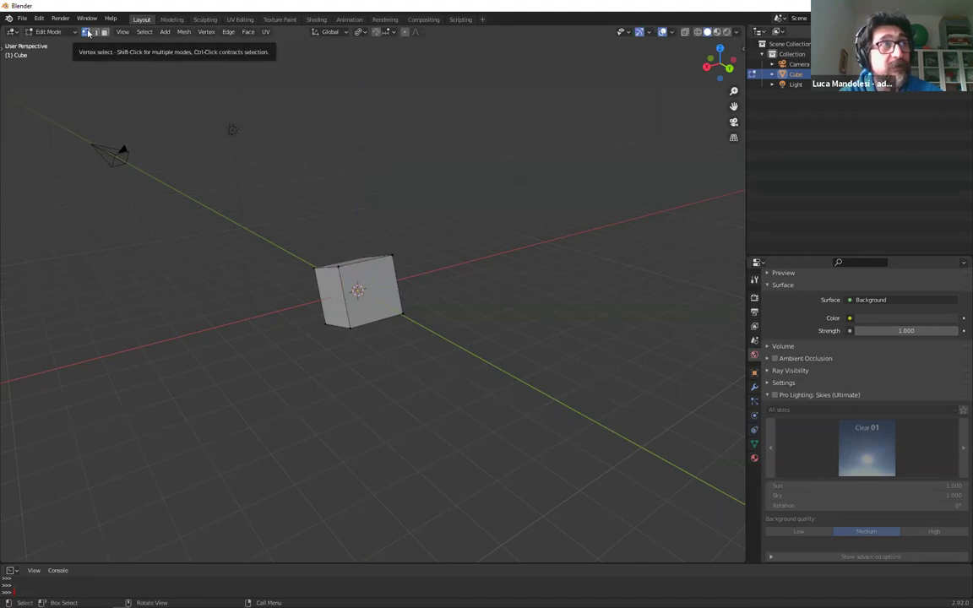
In face select, pick the front face, try extruding along X and Y, cancel, then move it
{"action": "left_click", "coordinate": [97, 33]}
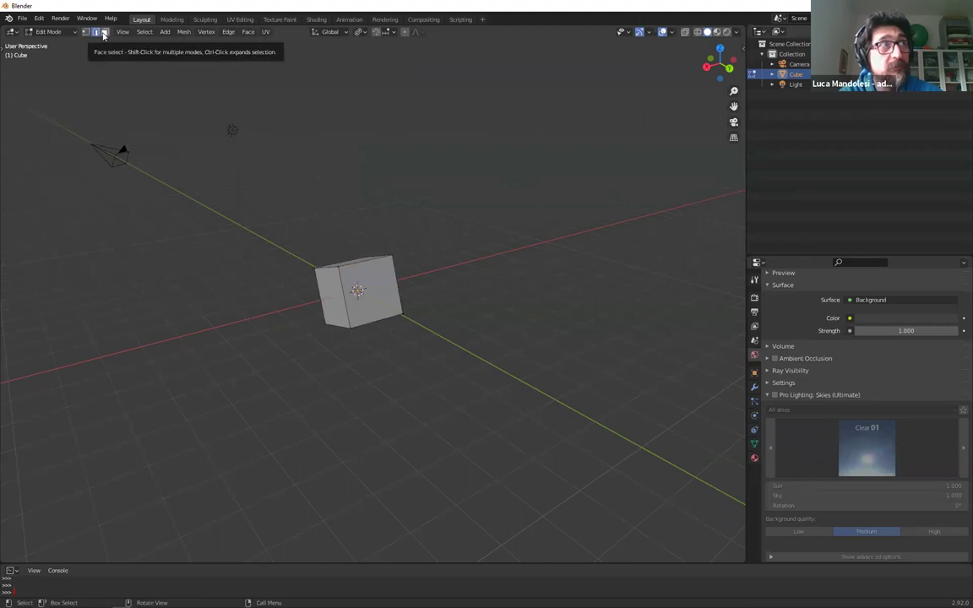
{"action": "left_click", "coordinate": [104, 32]}
{"action": "left_click", "coordinate": [369, 287]}
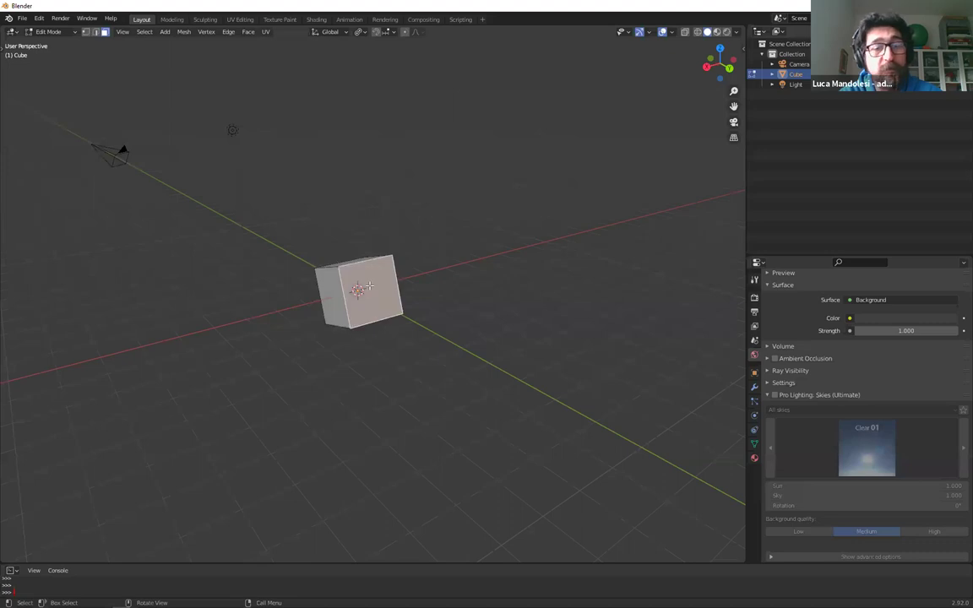
{"action": "key", "text": "e"}
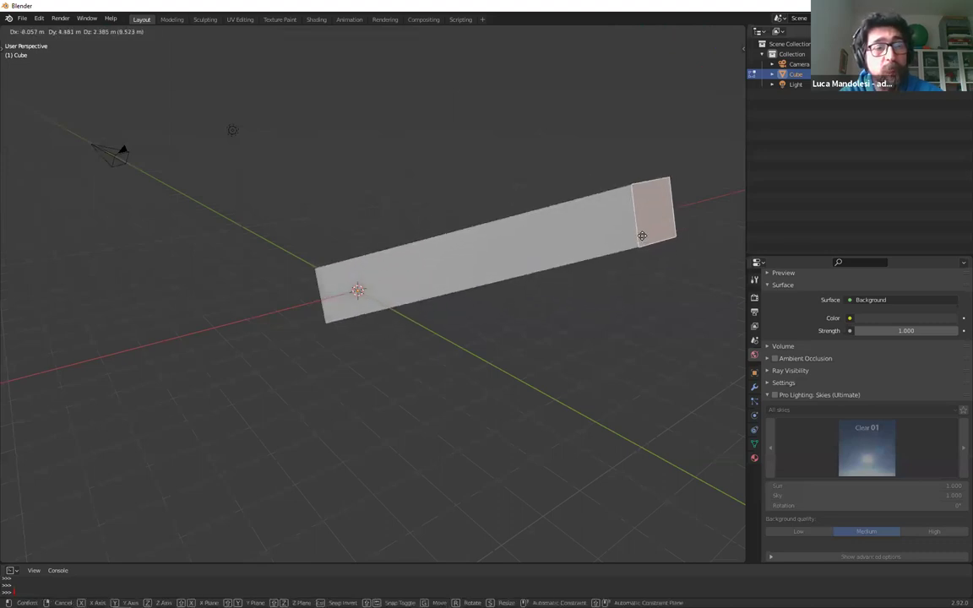
{"action": "key", "text": "x"}
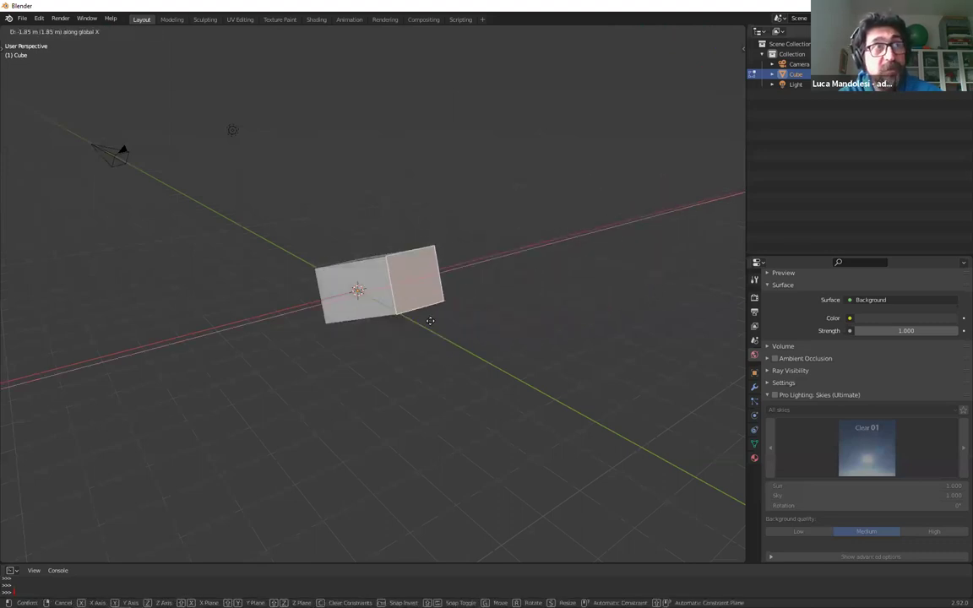
{"action": "key", "text": "y"}
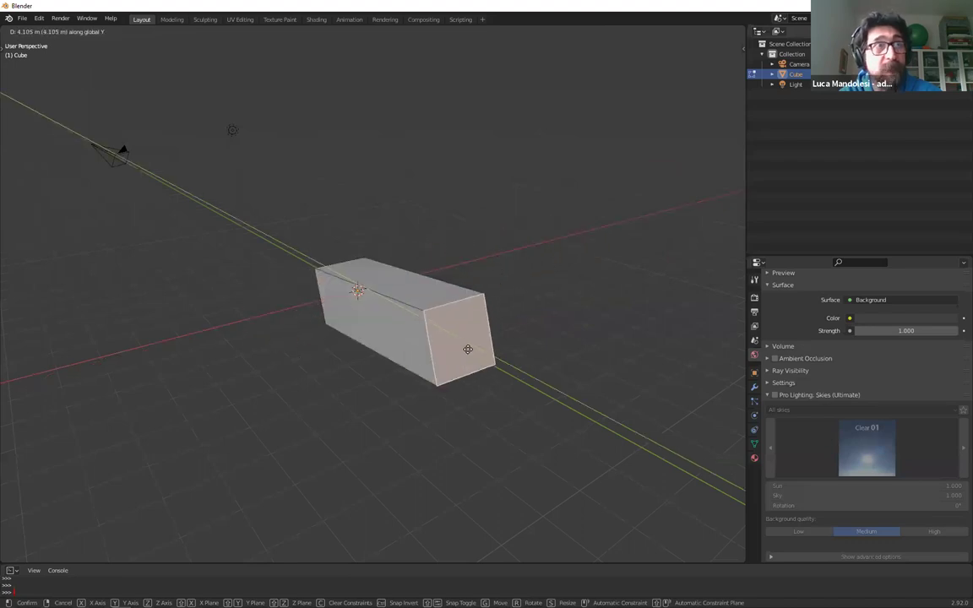
{"action": "key", "text": "Escape"}
{"action": "key", "text": "g"}
{"action": "key", "text": "g"}
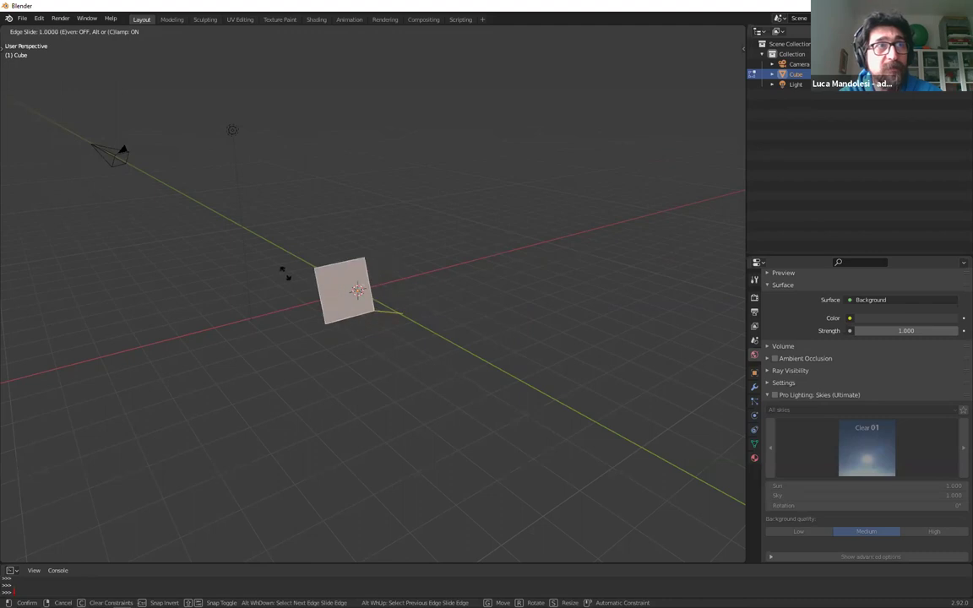
{"action": "left_click", "coordinate": [434, 354]}
Undo the face move using X-ray, returning to Object Mode with X-ray off
{"action": "key", "text": "alt+z"}
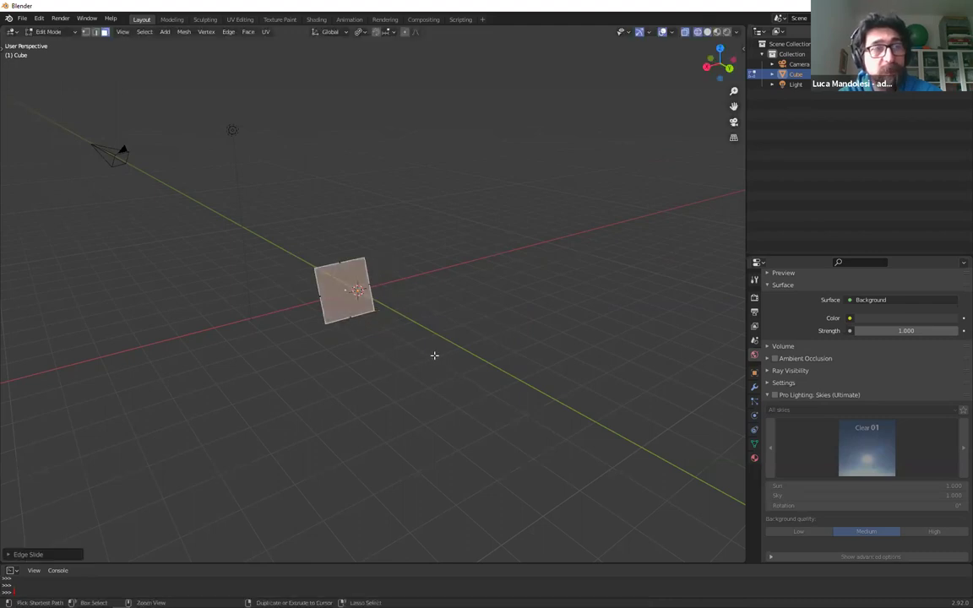
{"action": "key", "text": "ctrl+z"}
{"action": "key", "text": "ctrl+z"}
{"action": "key", "text": "Tab"}
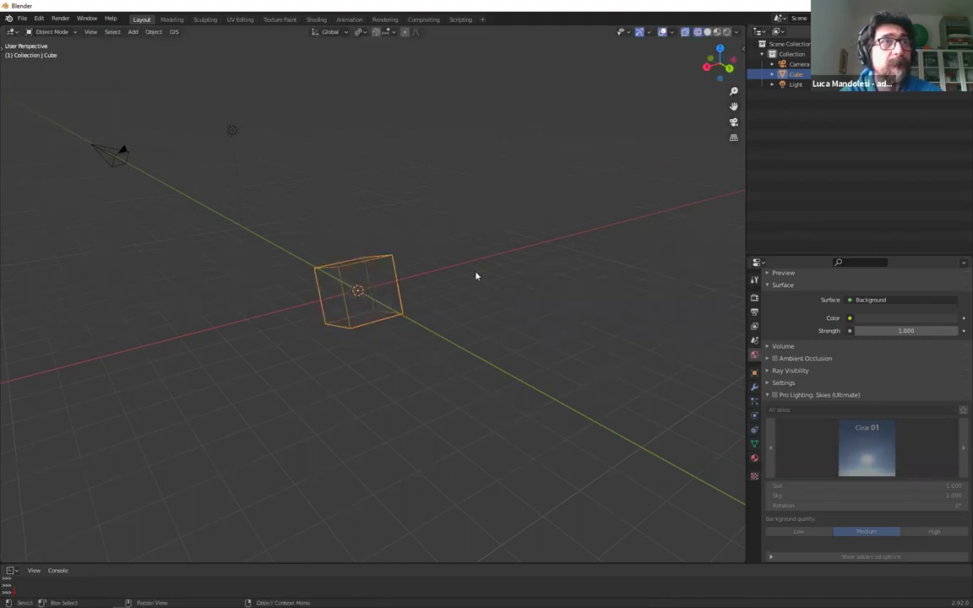
{"action": "key", "text": "alt+z"}
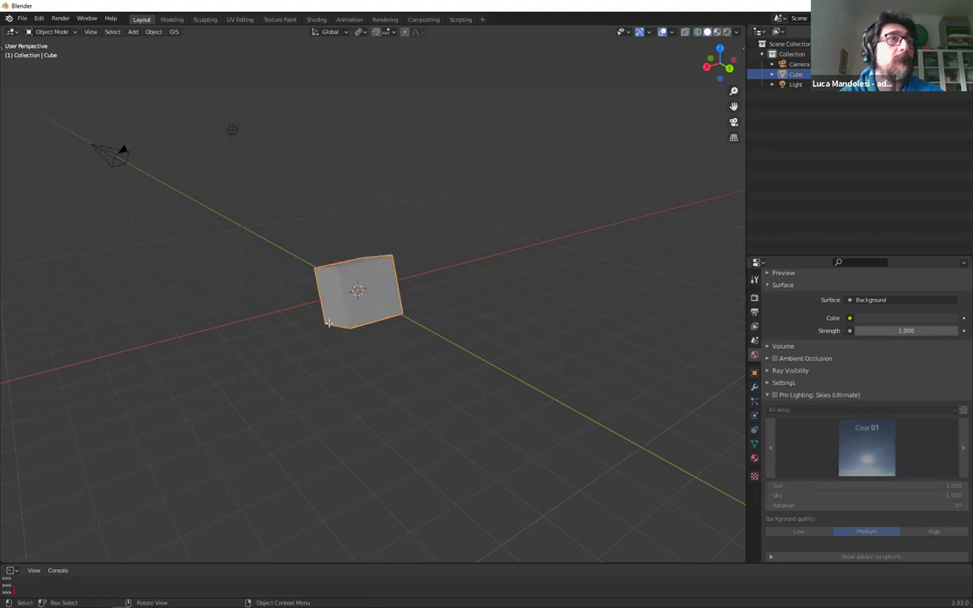
Reselect the cube, enter Edit Mode, and select its lower-right corner vertex in vertex mode
{"action": "left_click", "coordinate": [372, 353]}
{"action": "left_click", "coordinate": [377, 302]}
{"action": "key", "text": "Tab"}
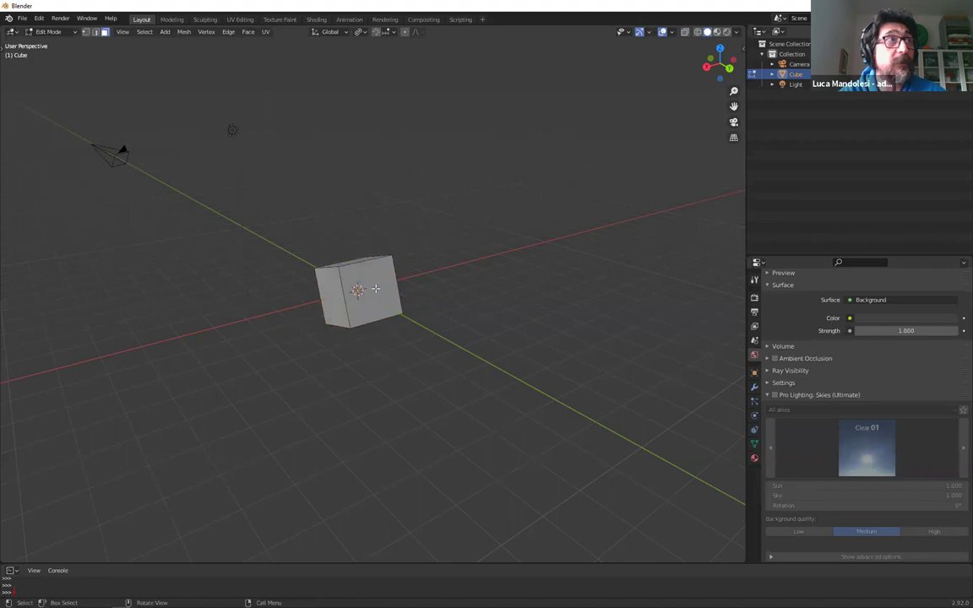
{"action": "key", "text": "Tab"}
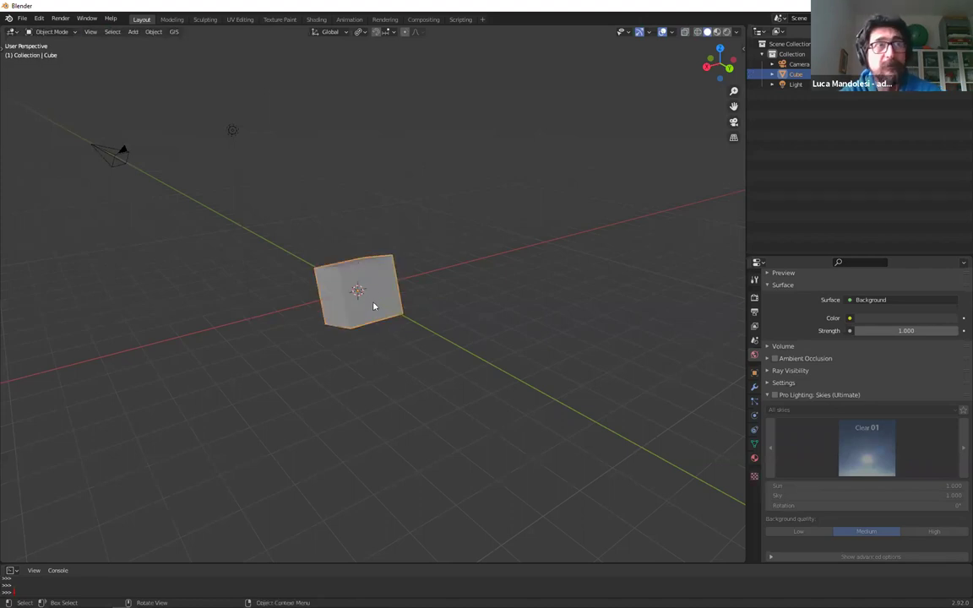
{"action": "key", "text": "Tab"}
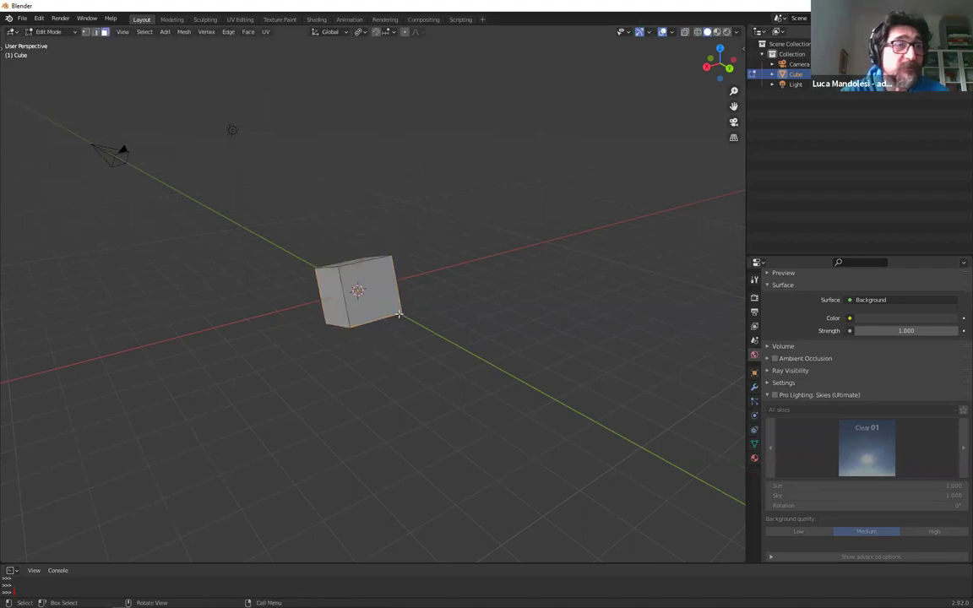
{"action": "key", "text": "a"}
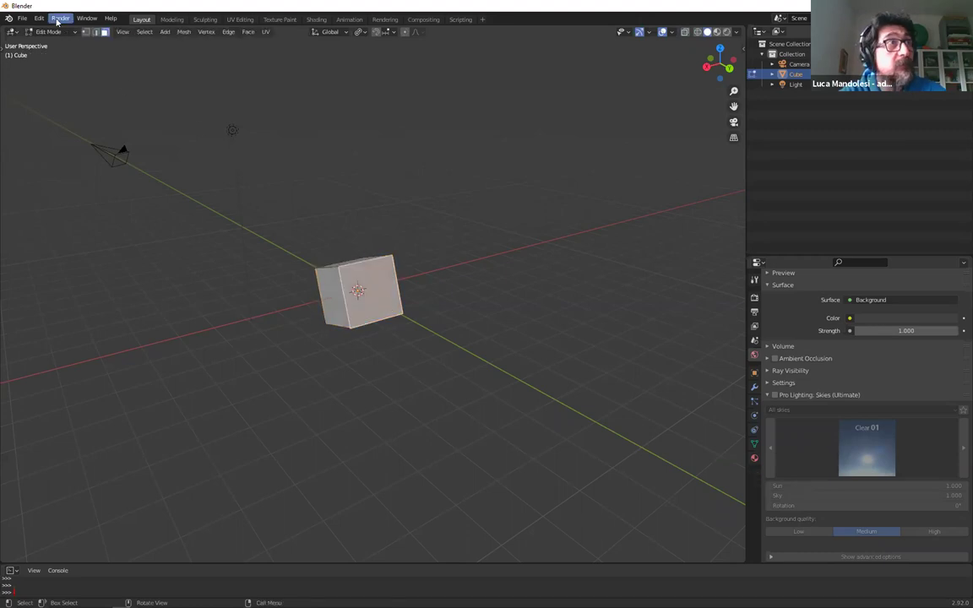
{"action": "key", "text": "1"}
{"action": "left_click", "coordinate": [412, 314]}
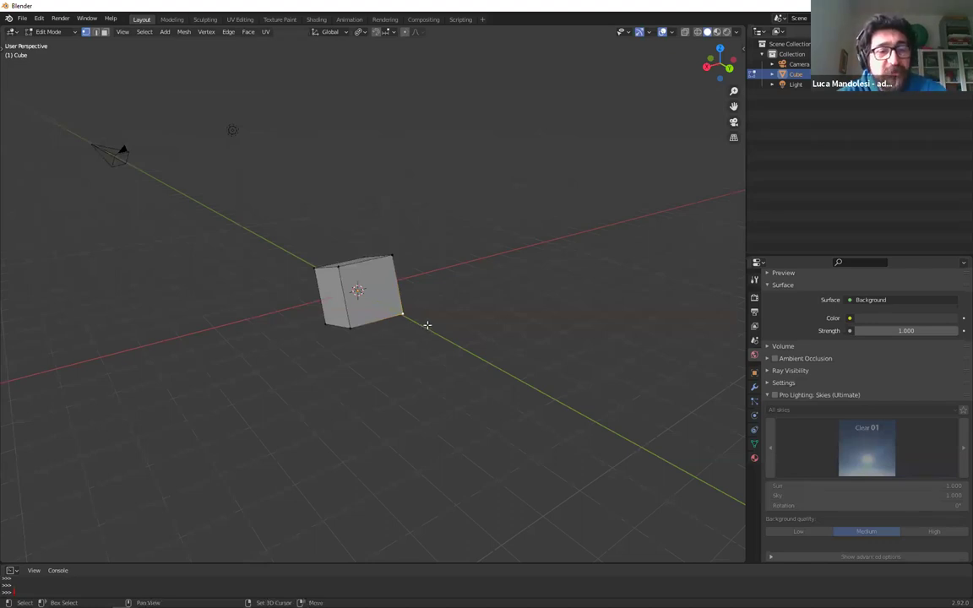
Snap the 3D cursor to the selected corner vertex and return to Object Mode
{"action": "key", "text": "shift+s"}
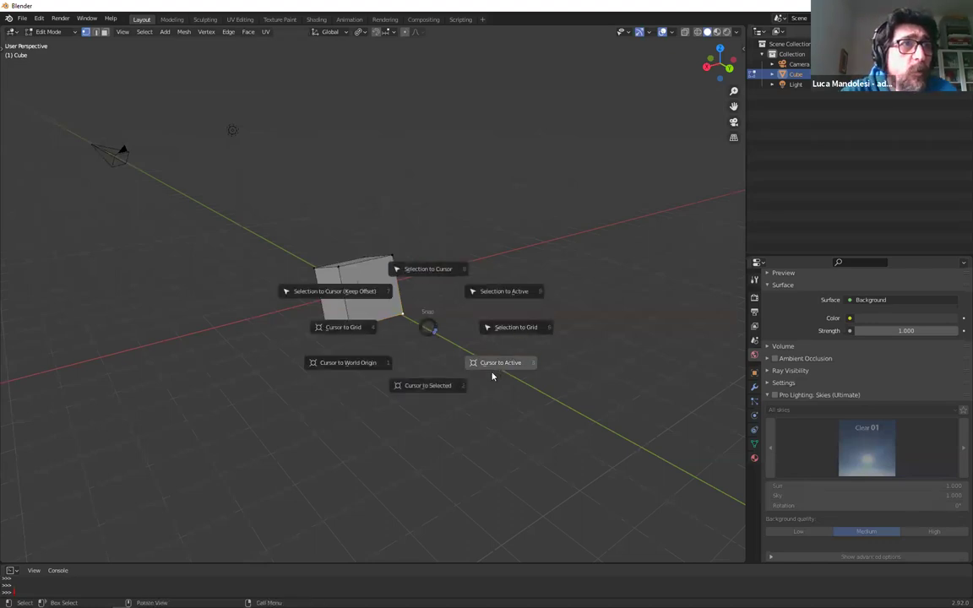
{"action": "left_click", "coordinate": [428, 390]}
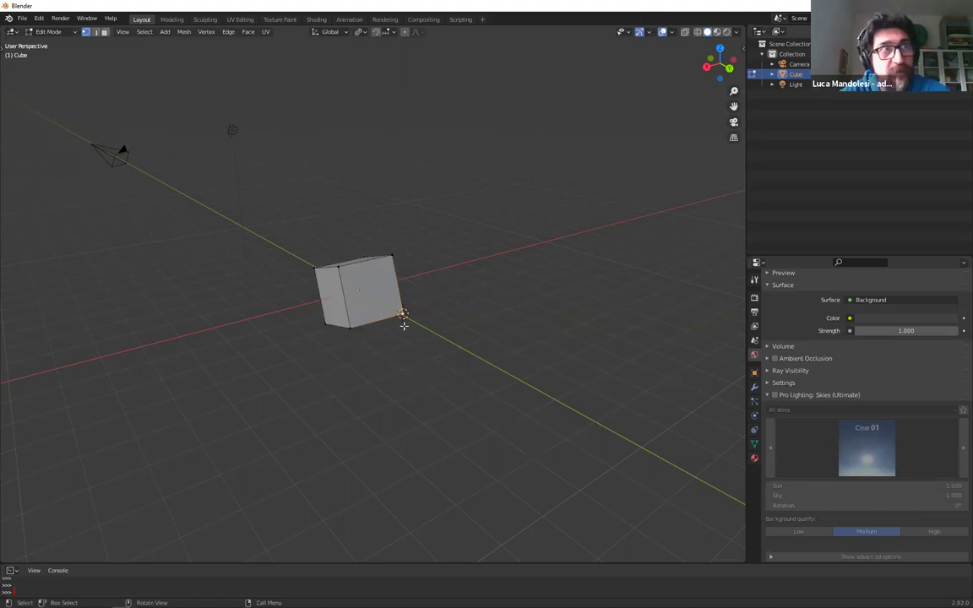
{"action": "key", "text": "Tab"}
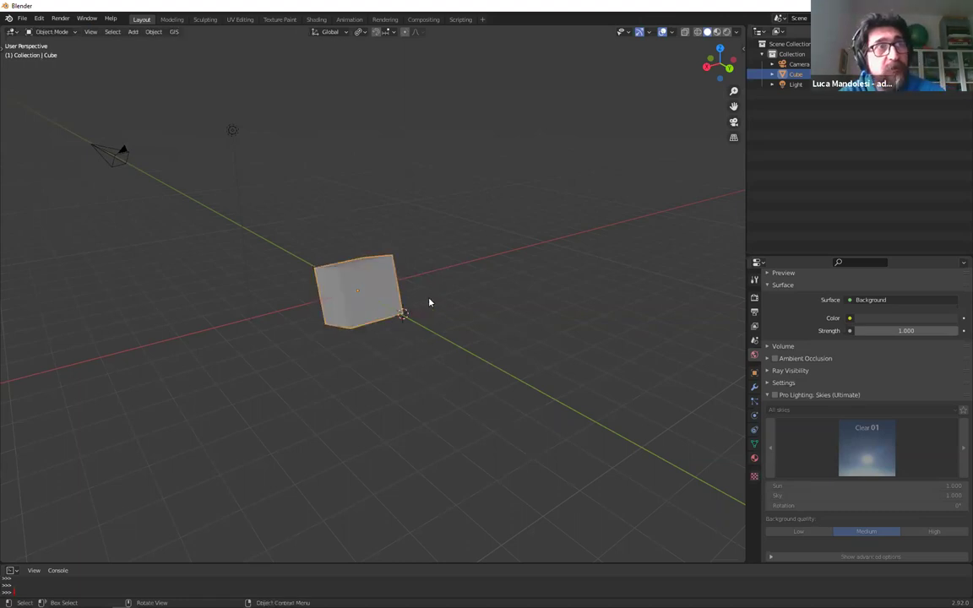
{"action": "scroll", "coordinate": [369, 297], "scroll_direction": "up", "scroll_amount": 3}
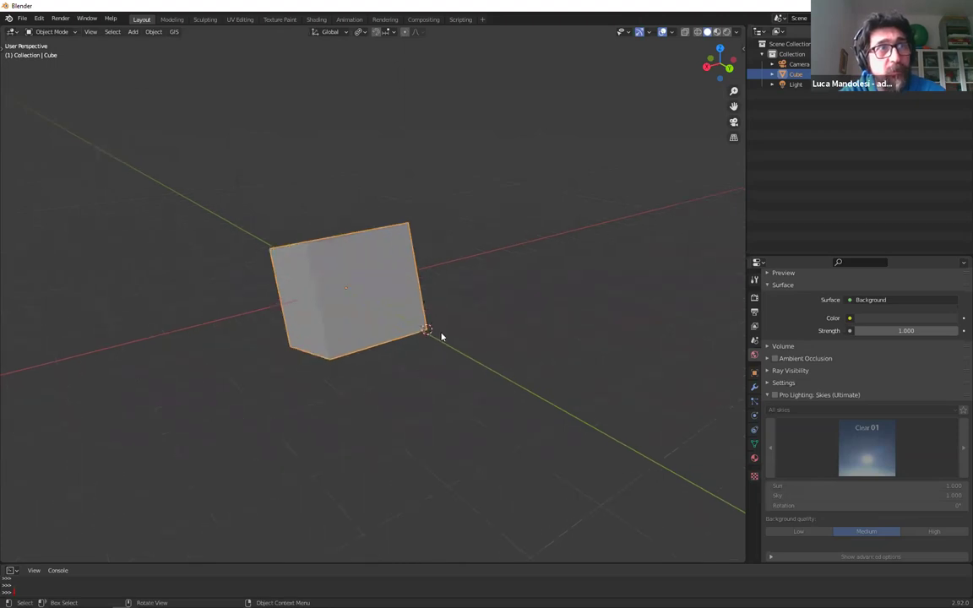
{"action": "scroll", "coordinate": [442, 337], "scroll_direction": "up", "scroll_amount": 3}
{"action": "scroll", "coordinate": [452, 368], "scroll_direction": "down", "scroll_amount": 4}
{"action": "middle_click_drag", "start_coordinate": [412, 343], "coordinate": [397, 311]}
Set the pivot point to 3D Cursor and rotate the cube about global Z
{"action": "left_click", "coordinate": [359, 32]}
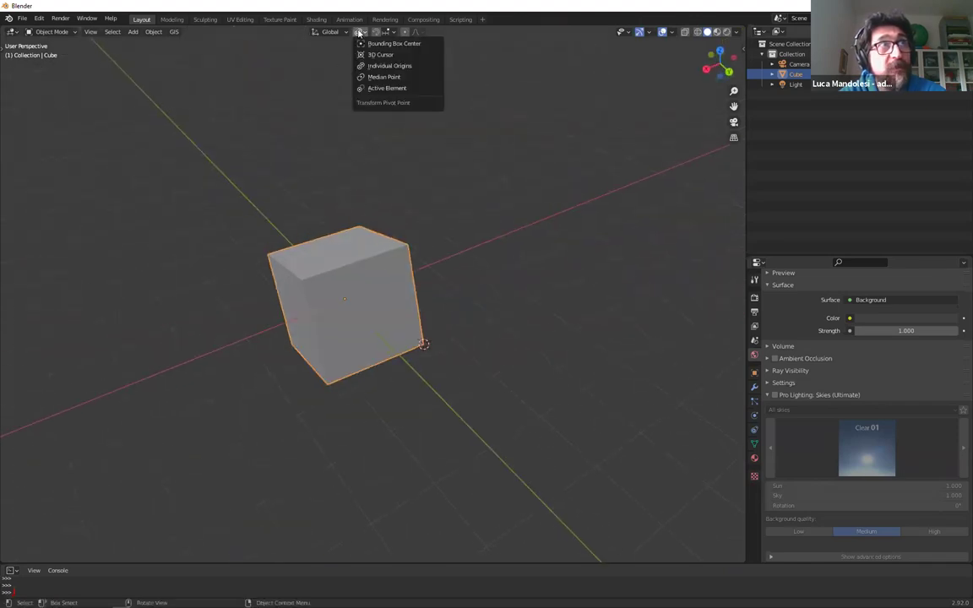
{"action": "left_click", "coordinate": [362, 42]}
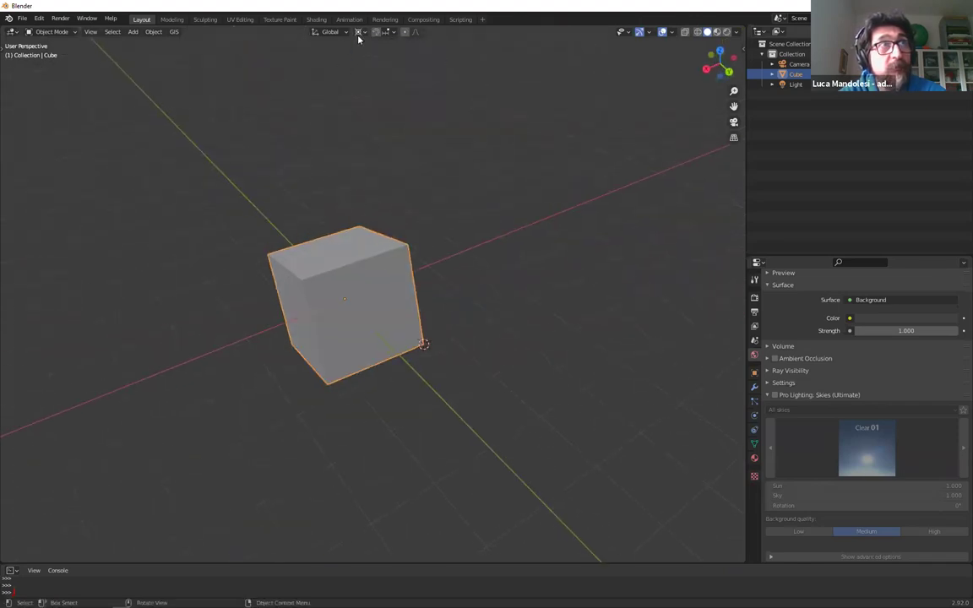
{"action": "left_click", "coordinate": [359, 34]}
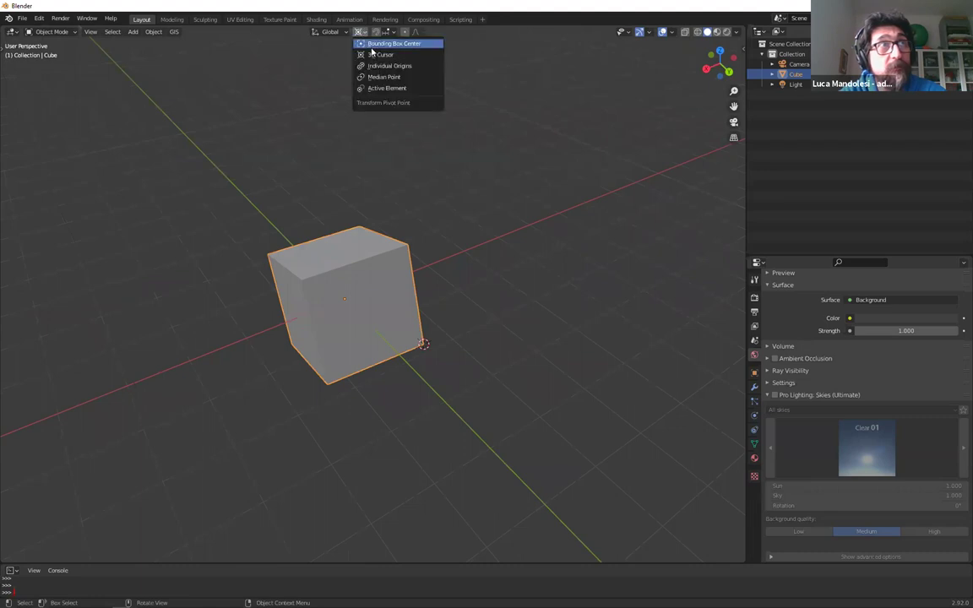
{"action": "left_click", "coordinate": [380, 54]}
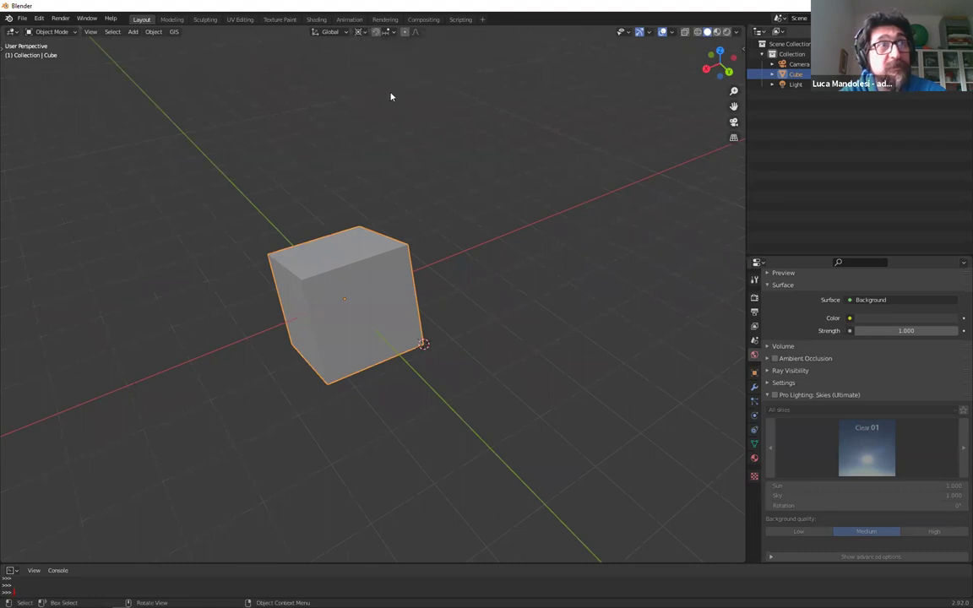
{"action": "middle_click_drag", "start_coordinate": [431, 329], "coordinate": [448, 344]}
{"action": "key", "text": "r"}
{"action": "key", "text": "z"}
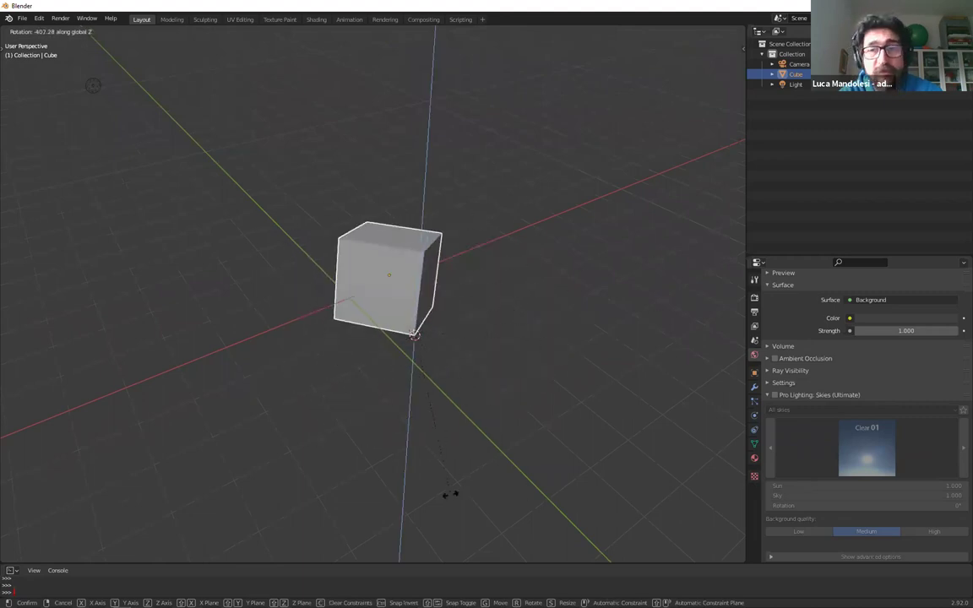
{"action": "left_click", "coordinate": [428, 396]}
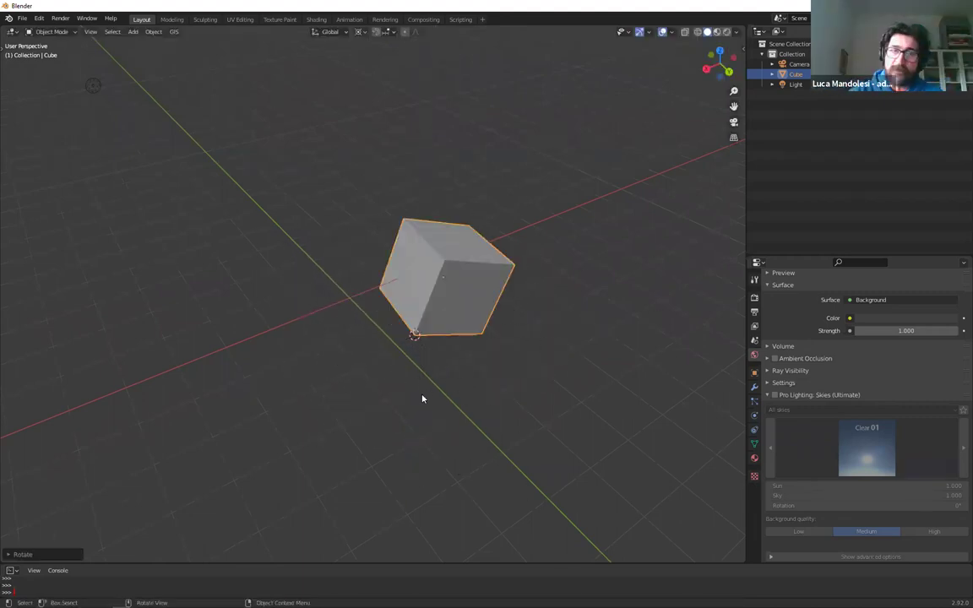
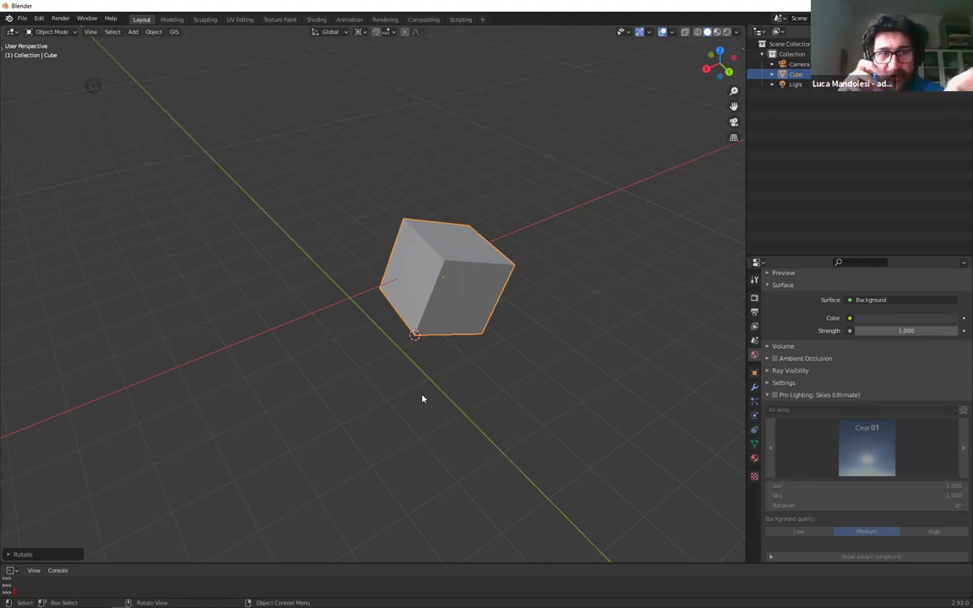
Pull the view back, reselect the default cube and delete it from the scene
{"action": "middle_click_drag", "start_coordinate": [422, 399], "coordinate": [330, 276]}
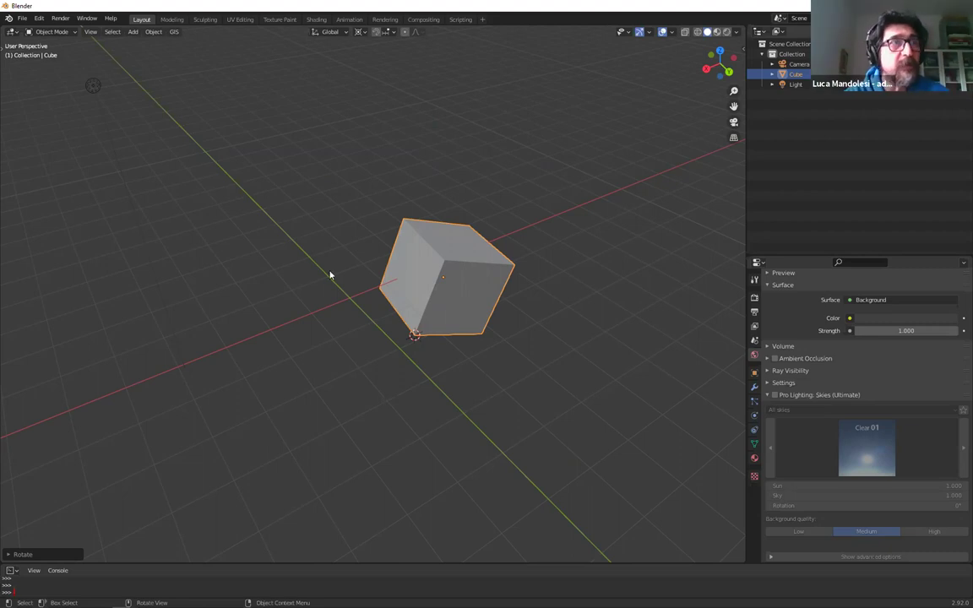
{"action": "scroll", "coordinate": [369, 331], "scroll_direction": "down", "scroll_amount": 6}
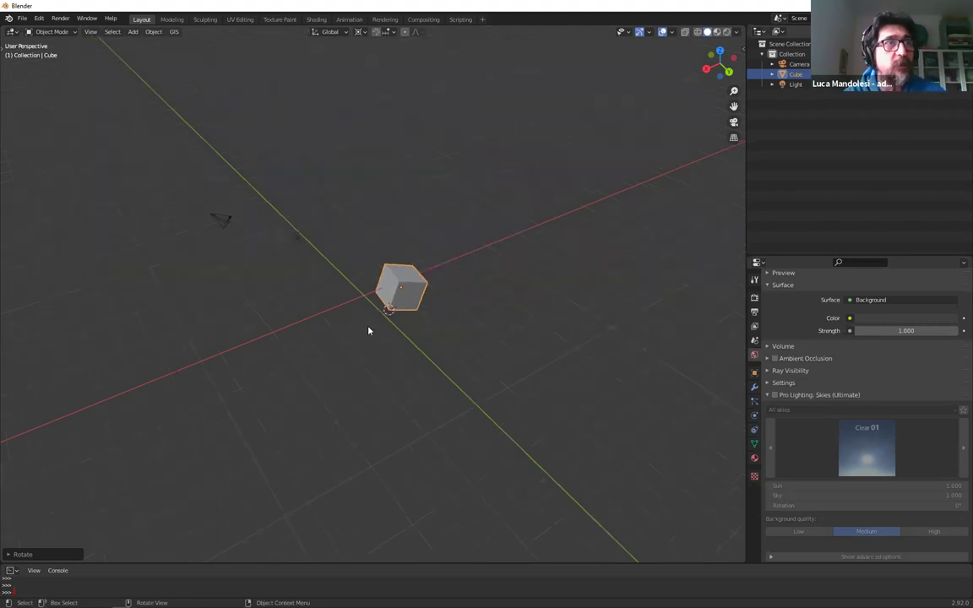
{"action": "left_click", "coordinate": [437, 301]}
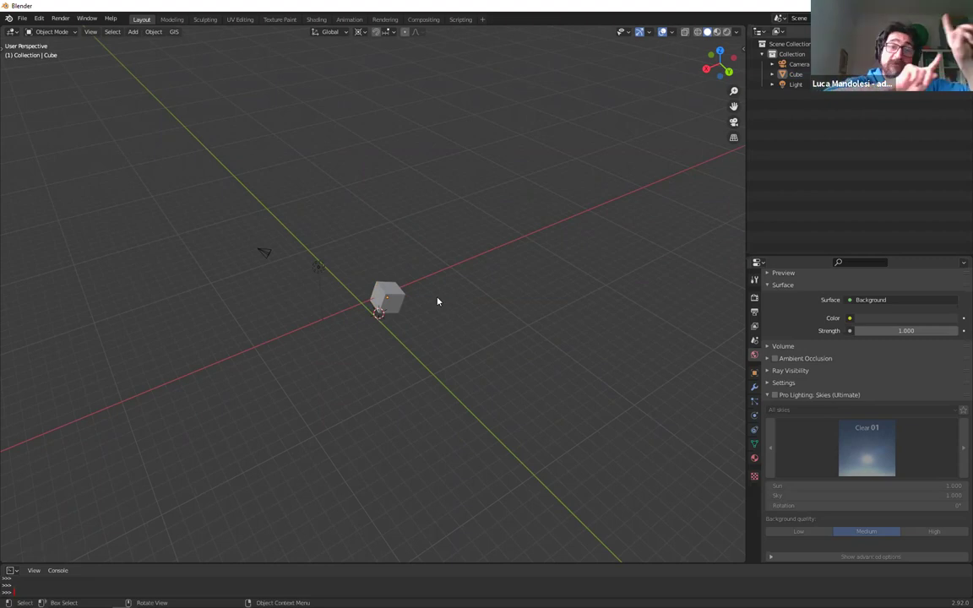
{"action": "left_click", "coordinate": [394, 310]}
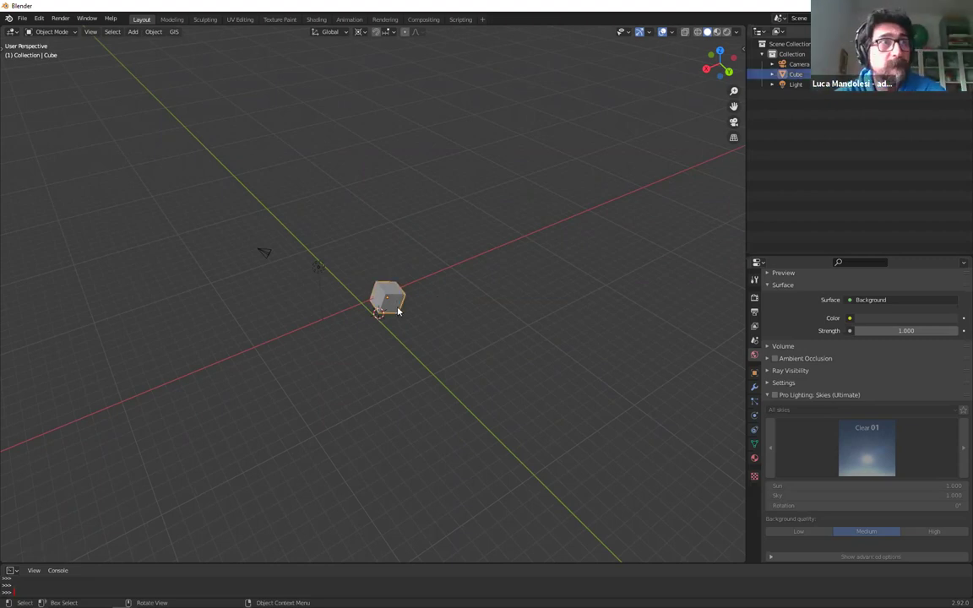
{"action": "key", "text": "Delete"}
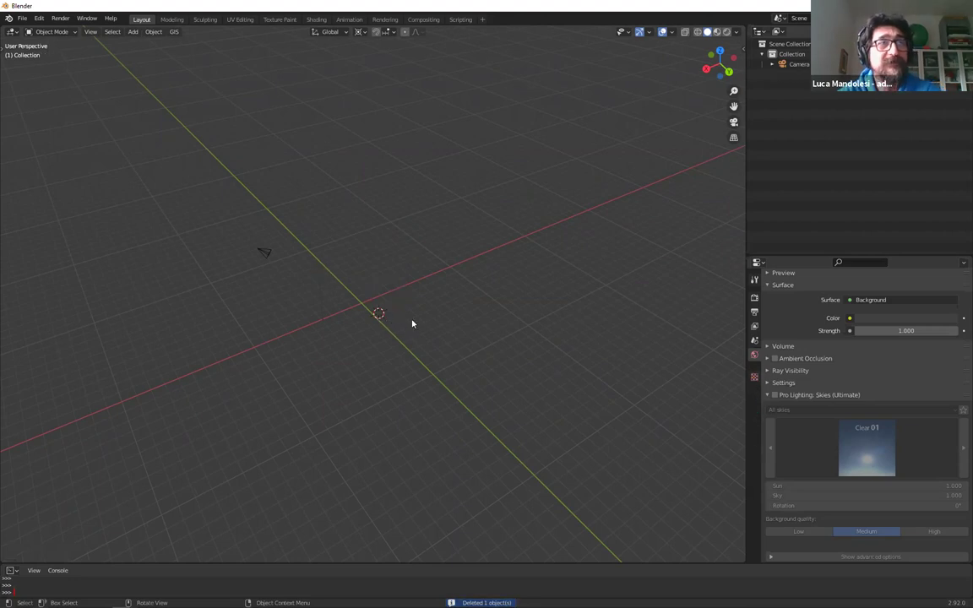
In the sidebar's View tab, enter 3D cursor location 0.9112, 0, 0
{"action": "left_click", "coordinate": [742, 44]}
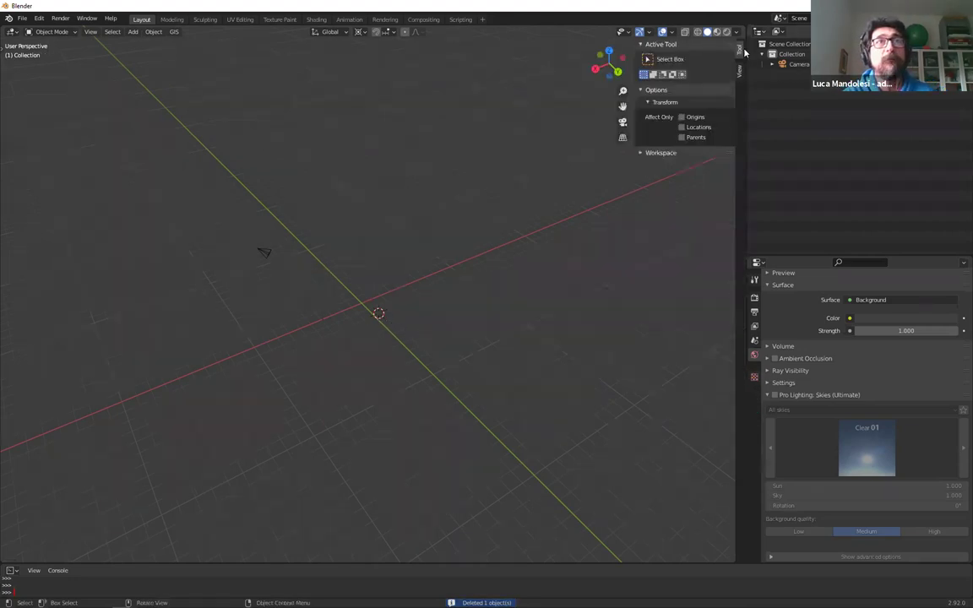
{"action": "left_click", "coordinate": [738, 70]}
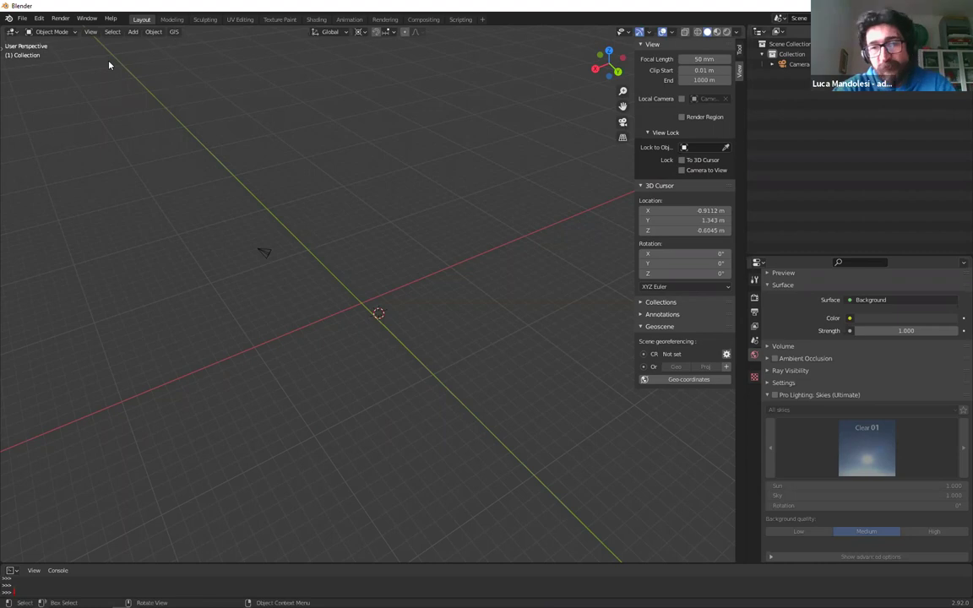
{"action": "left_click", "coordinate": [709, 211]}
{"action": "type", "text": "0.9112"}
{"action": "key", "text": "Tab"}
{"action": "type", "text": "0"}
{"action": "key", "text": "Tab"}
{"action": "type", "text": "0"}
{"action": "key", "text": "Return"}
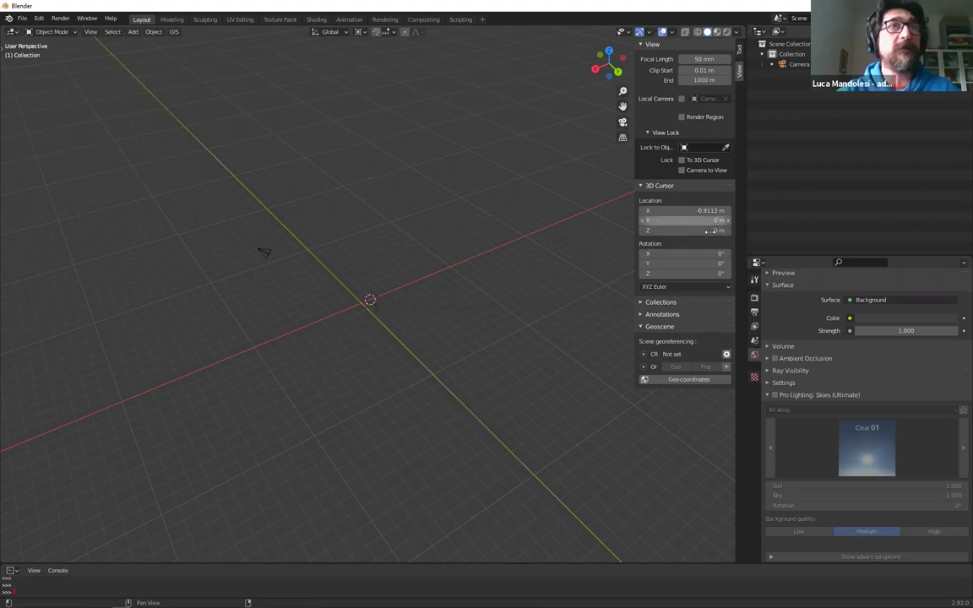
Correct the 3D cursor's X location to 0 m and check the GIS menu
{"action": "left_click", "coordinate": [701, 210]}
{"action": "type", "text": "0"}
{"action": "key", "text": "Return"}
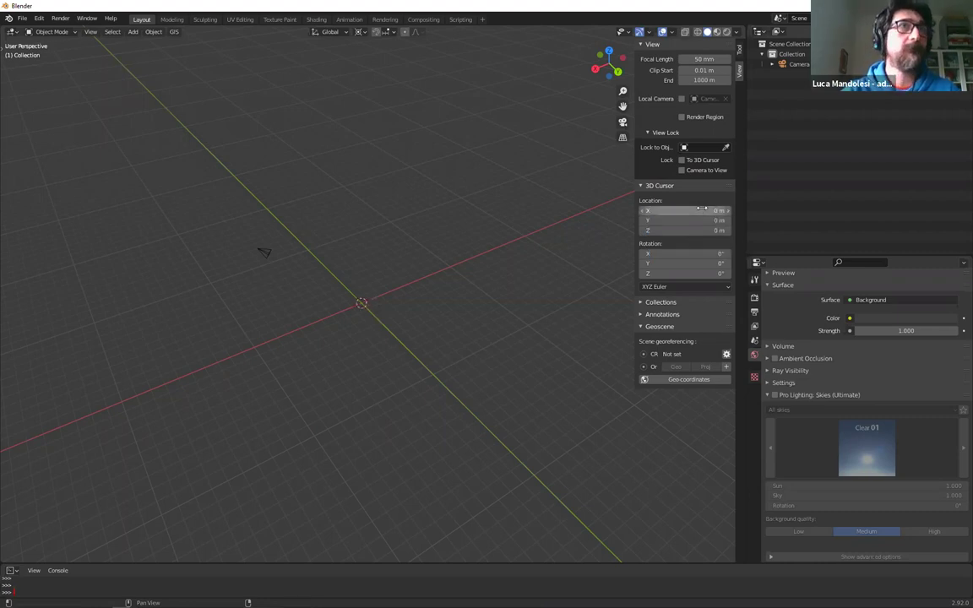
{"action": "left_click", "coordinate": [175, 32]}
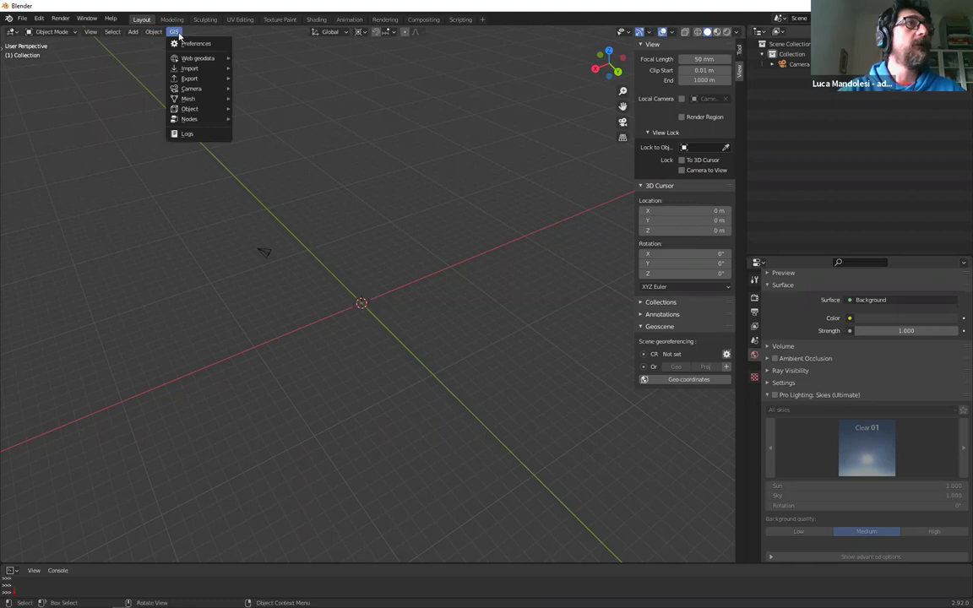
Open an enlarged Preferences window on Add-ons with the Testing filter, and launch Install
{"action": "left_click", "coordinate": [40, 19]}
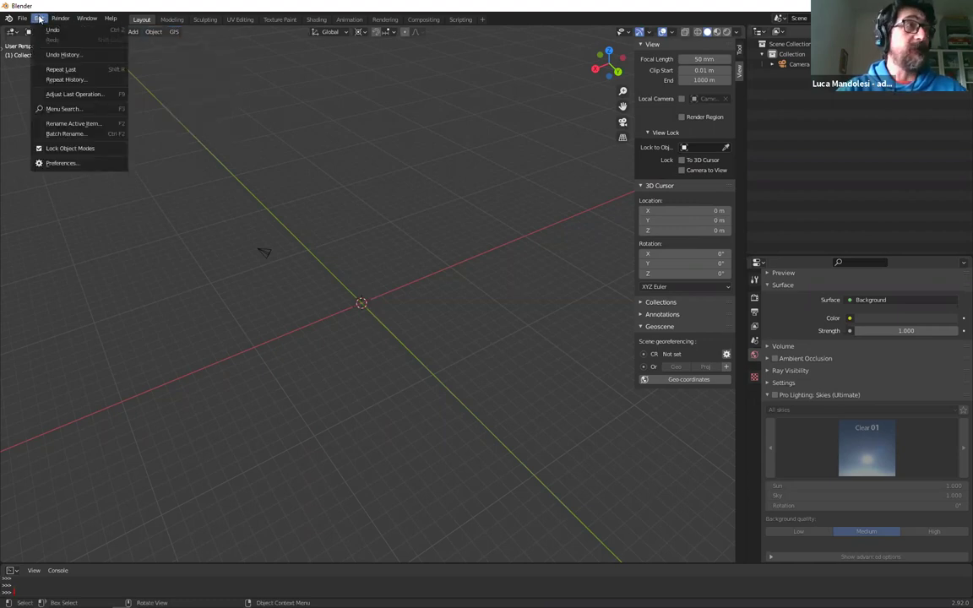
{"action": "left_click", "coordinate": [64, 163]}
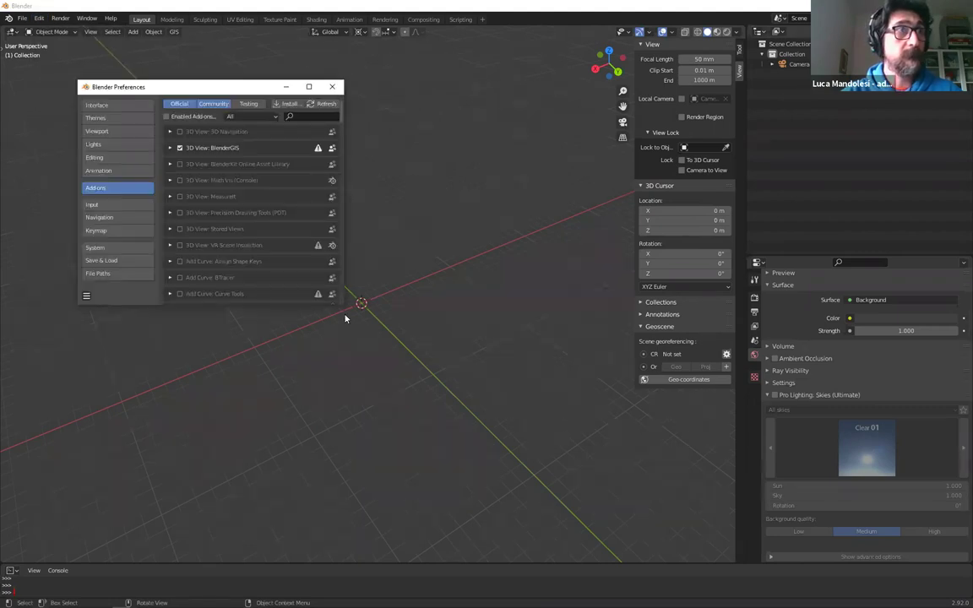
{"action": "left_click_drag", "start_coordinate": [343, 307], "coordinate": [596, 488]}
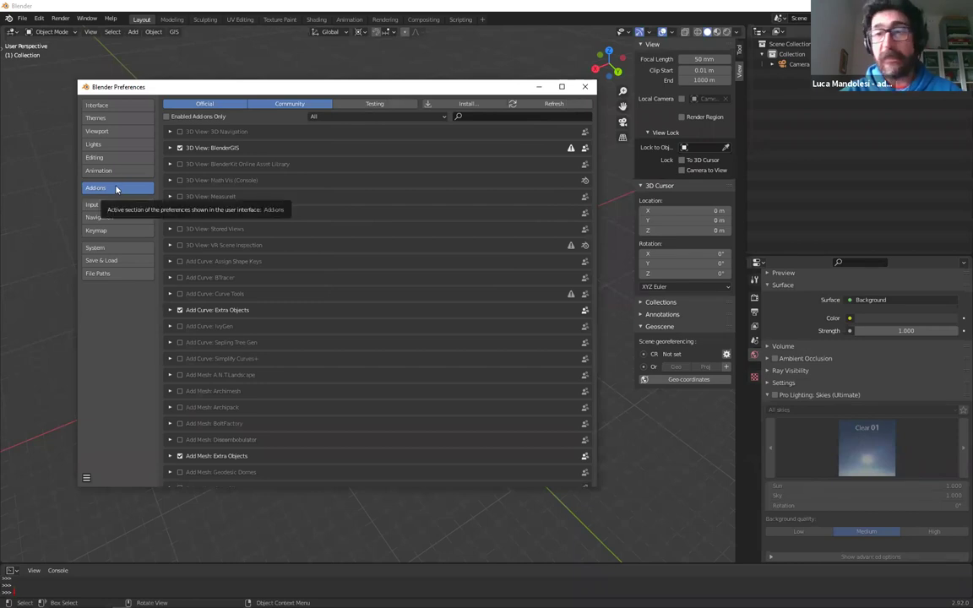
{"action": "left_click", "coordinate": [375, 104]}
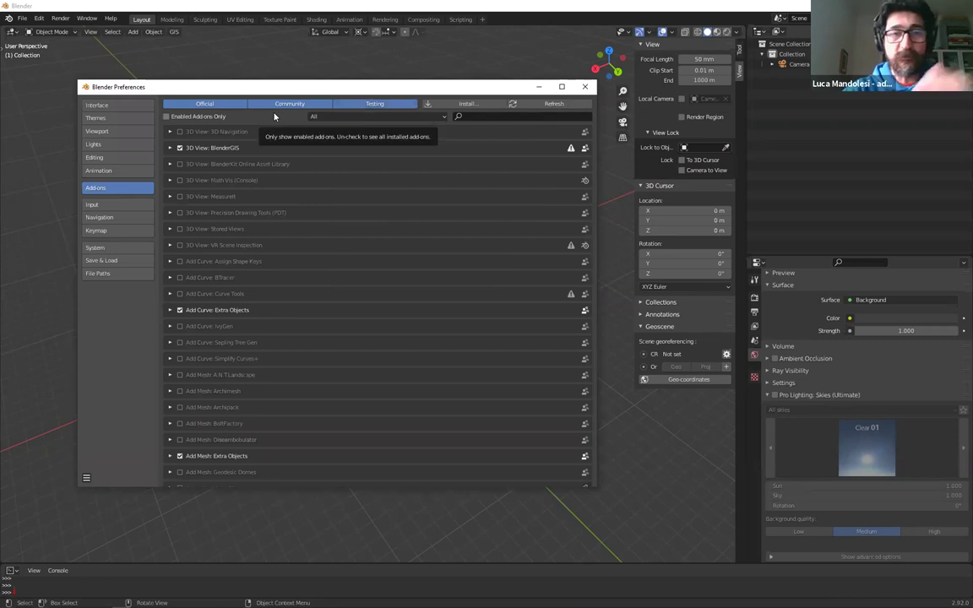
{"action": "left_click", "coordinate": [503, 118]}
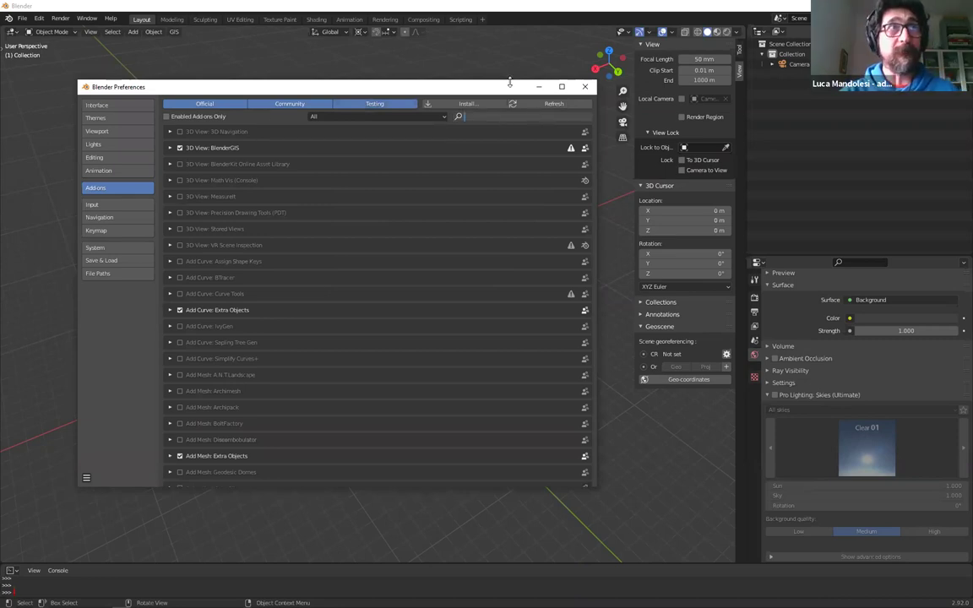
{"action": "left_click", "coordinate": [470, 109]}
{"action": "left_click", "coordinate": [469, 104]}
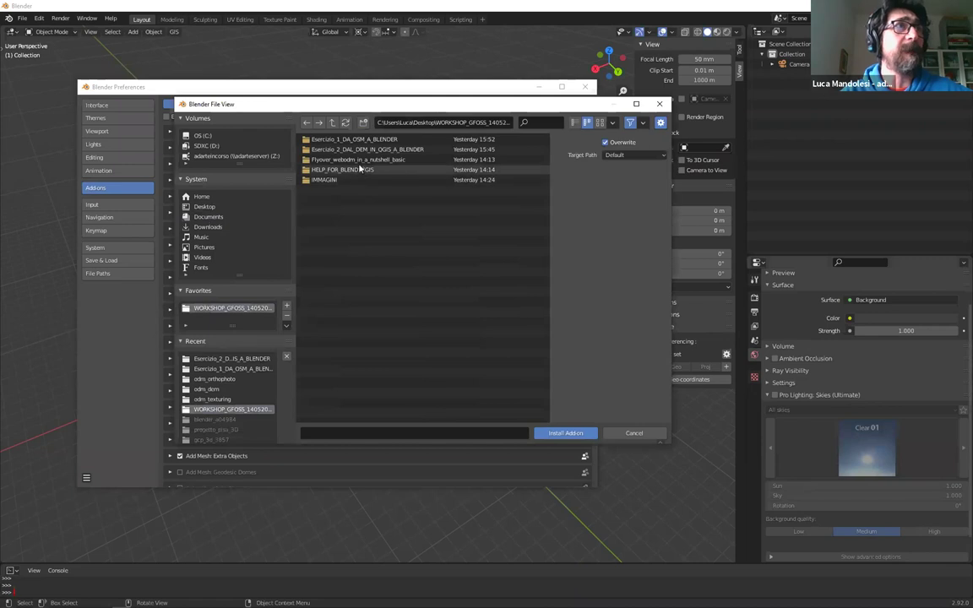
Choose BlenderGIS-master.zip inside HELP_FOR_BLENDERGIS, then switch to Firefox
{"action": "double_click", "coordinate": [334, 170]}
{"action": "left_click_drag", "start_coordinate": [374, 109], "coordinate": [372, 116]}
{"action": "left_click", "coordinate": [372, 146]}
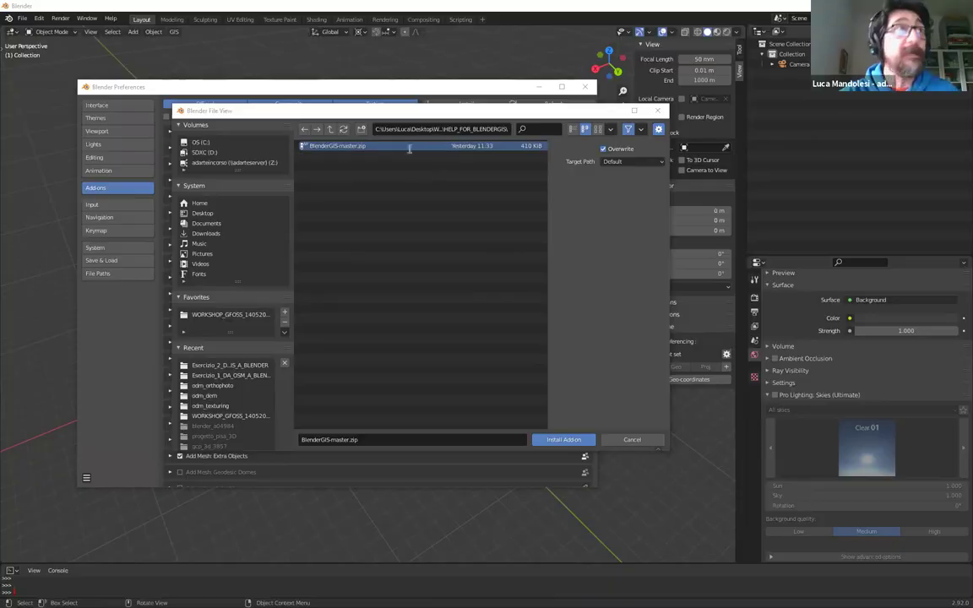
{"action": "key", "text": "alt+Tab"}
Scroll up the GDAL wiki page, open the BlenderGIS repository and show its Code options
{"action": "scroll", "coordinate": [218, 168], "scroll_direction": "up", "scroll_amount": 20}
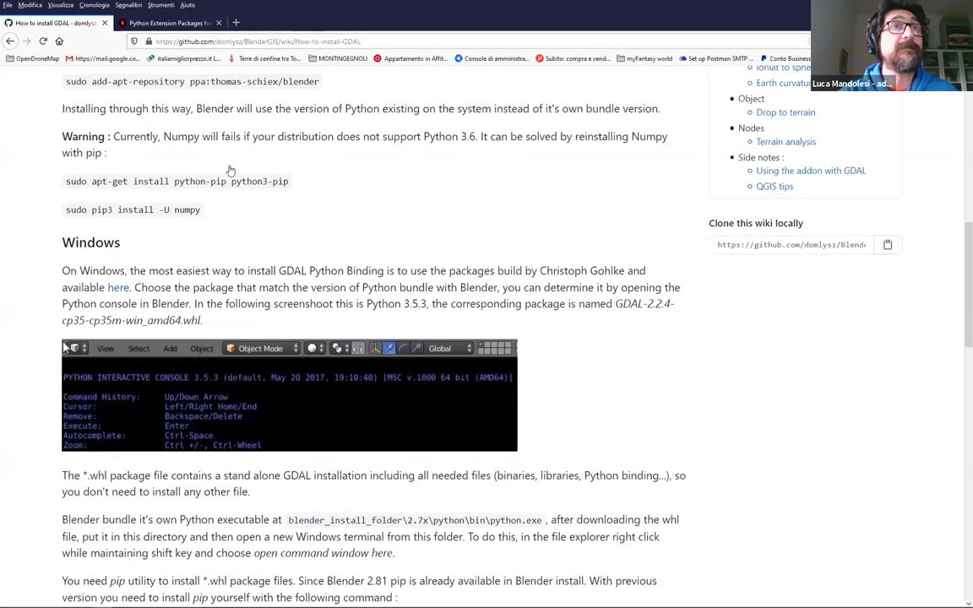
{"action": "left_click", "coordinate": [115, 132]}
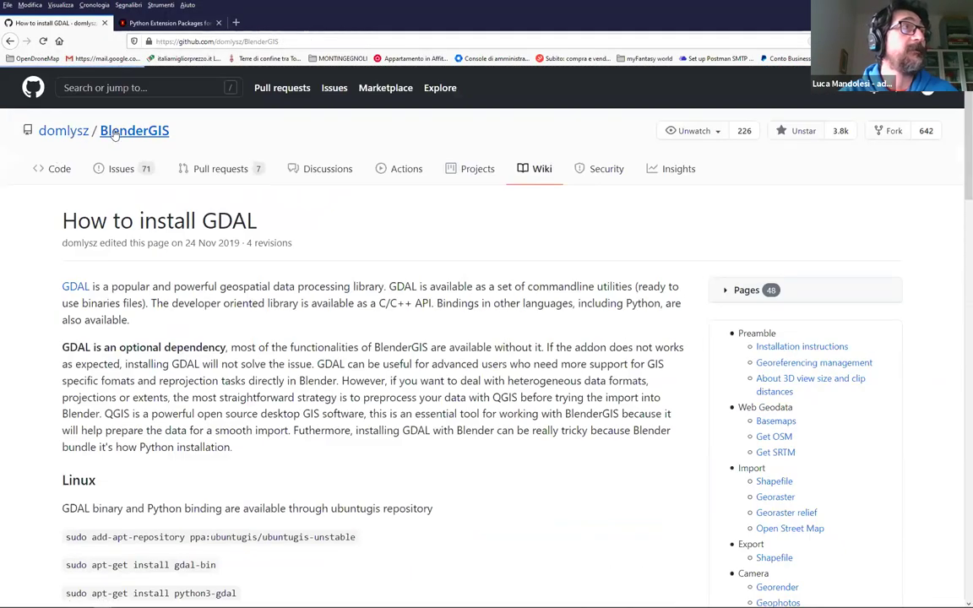
{"action": "left_click", "coordinate": [681, 219]}
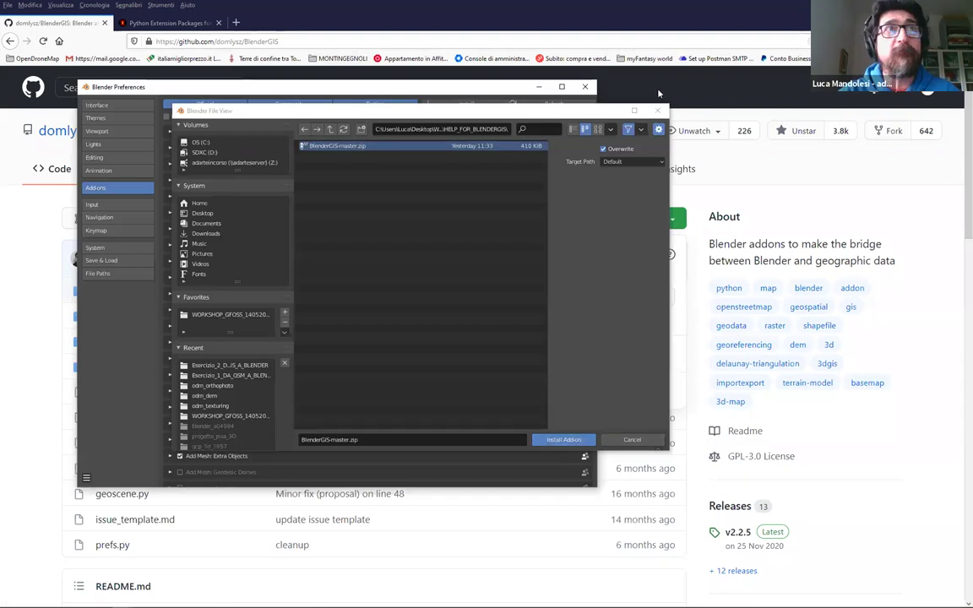
Install BlenderGIS-master.zip, expand its add-on entry, enlarge Preferences and confirm the basemap cache folder
{"action": "key", "text": "Return"}
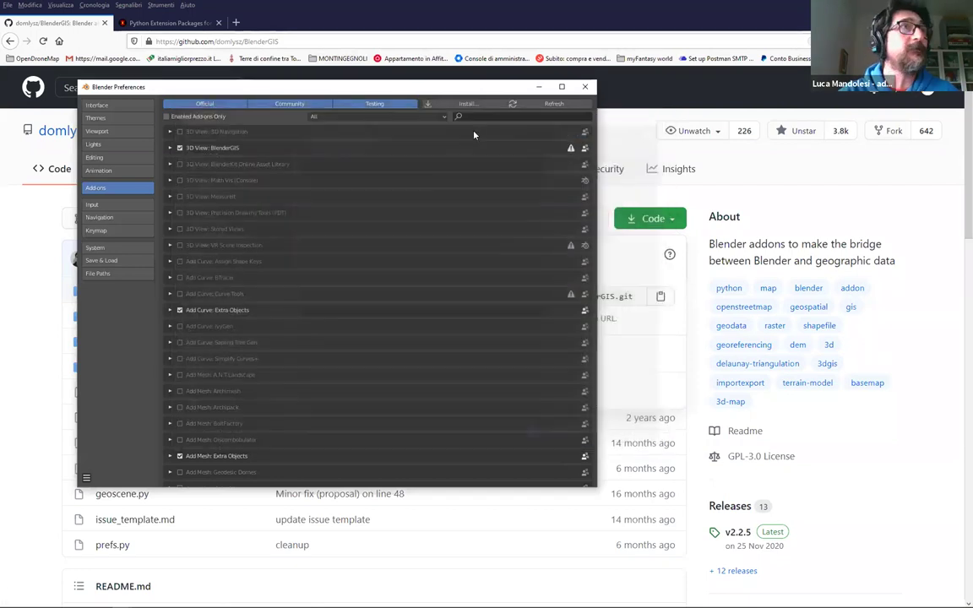
{"action": "left_click", "coordinate": [169, 148]}
{"action": "left_click_drag", "start_coordinate": [460, 87], "coordinate": [461, 40]}
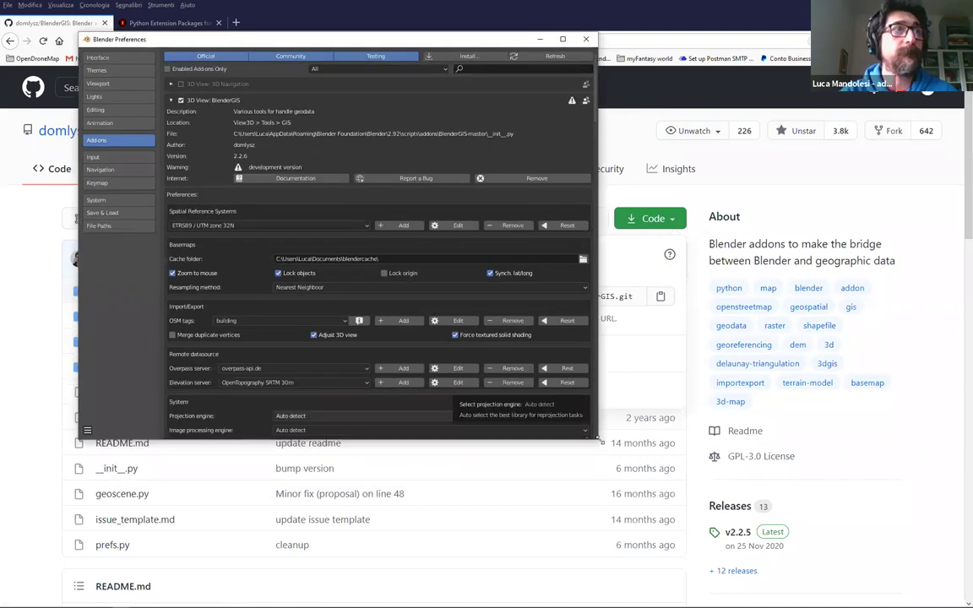
{"action": "left_click_drag", "start_coordinate": [598, 438], "coordinate": [839, 577]}
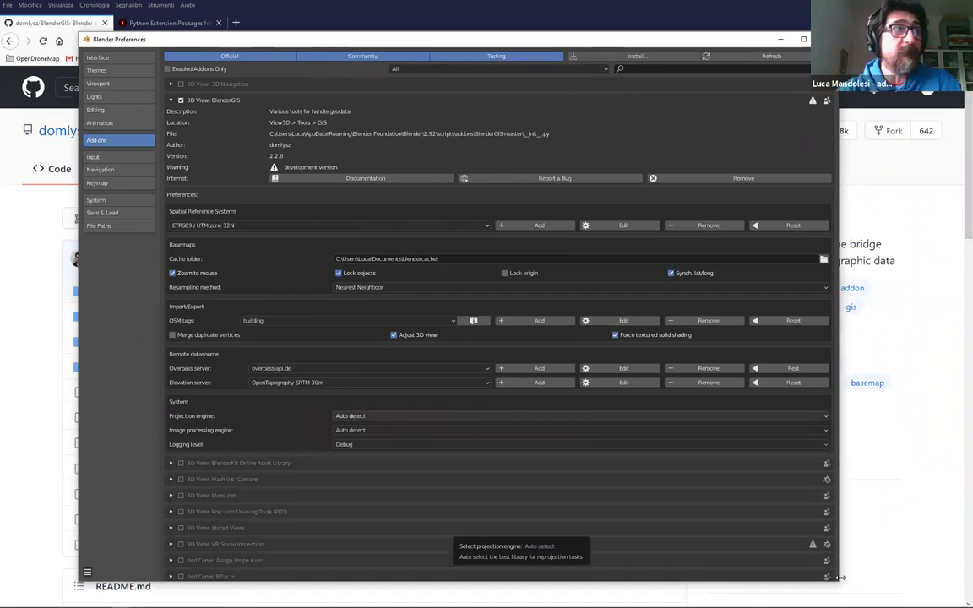
{"action": "left_click", "coordinate": [453, 258]}
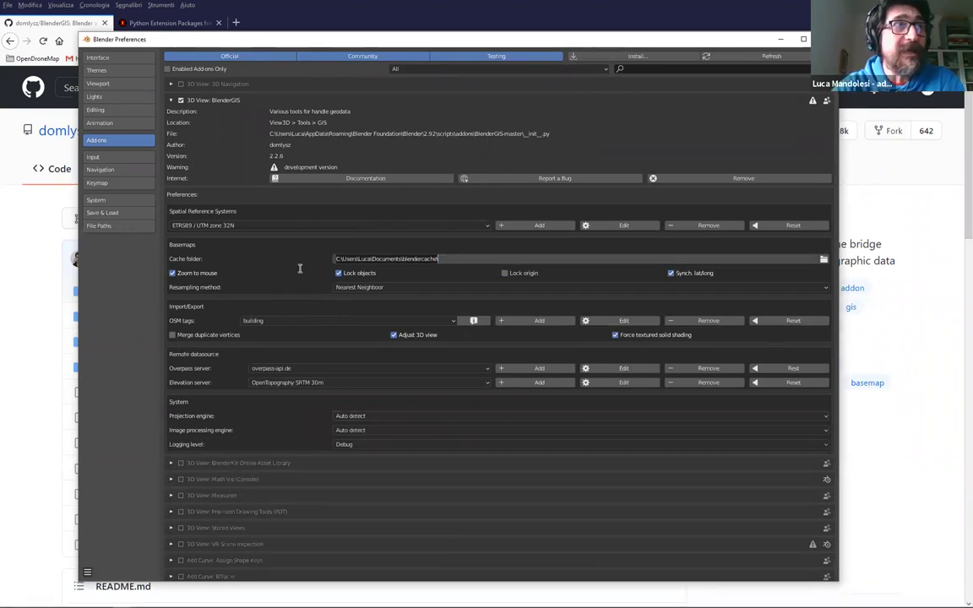
{"action": "key", "text": "Return"}
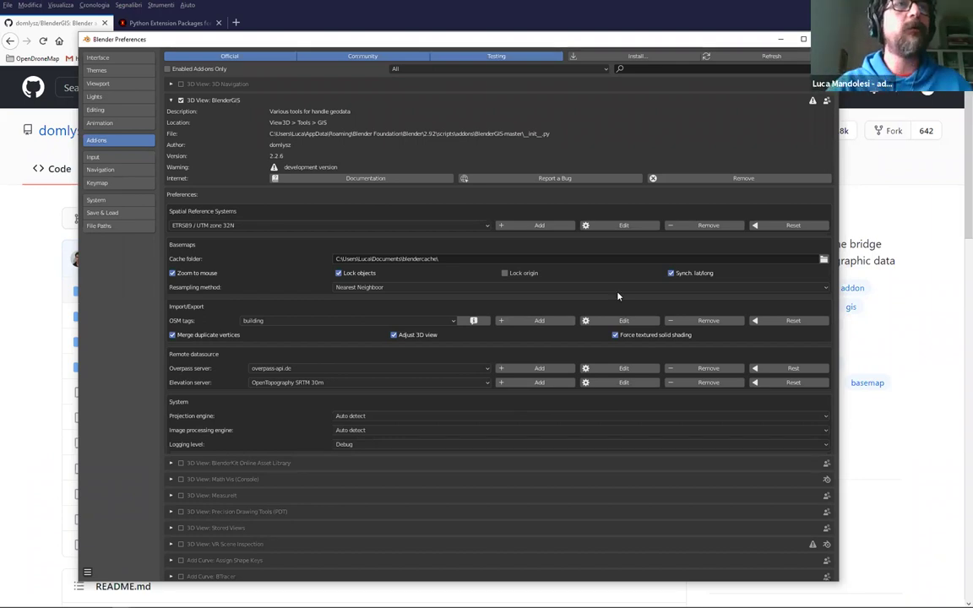
Reposition and resize the Preferences window, toggling its save options menu
{"action": "left_click_drag", "start_coordinate": [477, 43], "coordinate": [442, 15]}
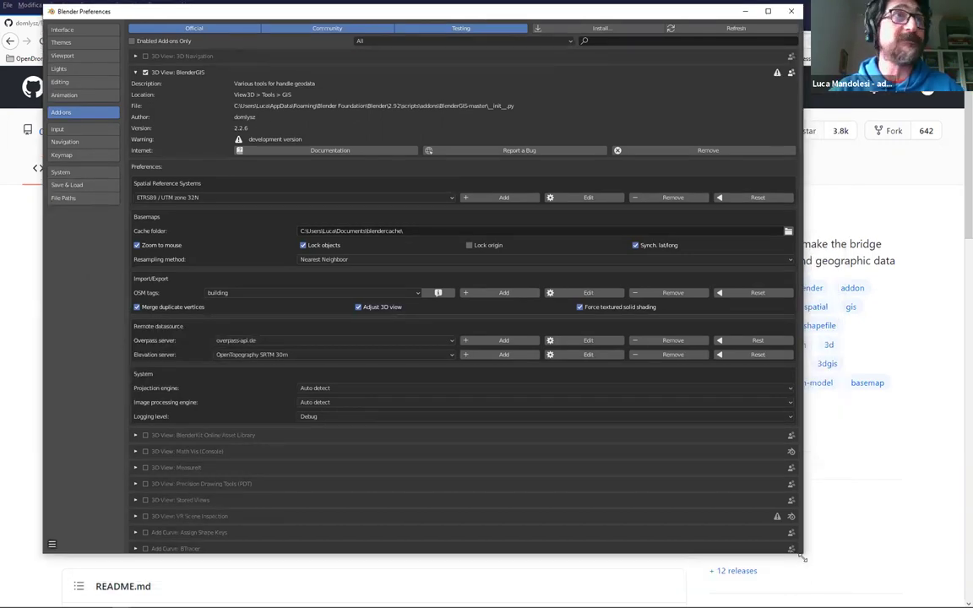
{"action": "left_click_drag", "start_coordinate": [803, 557], "coordinate": [551, 400]}
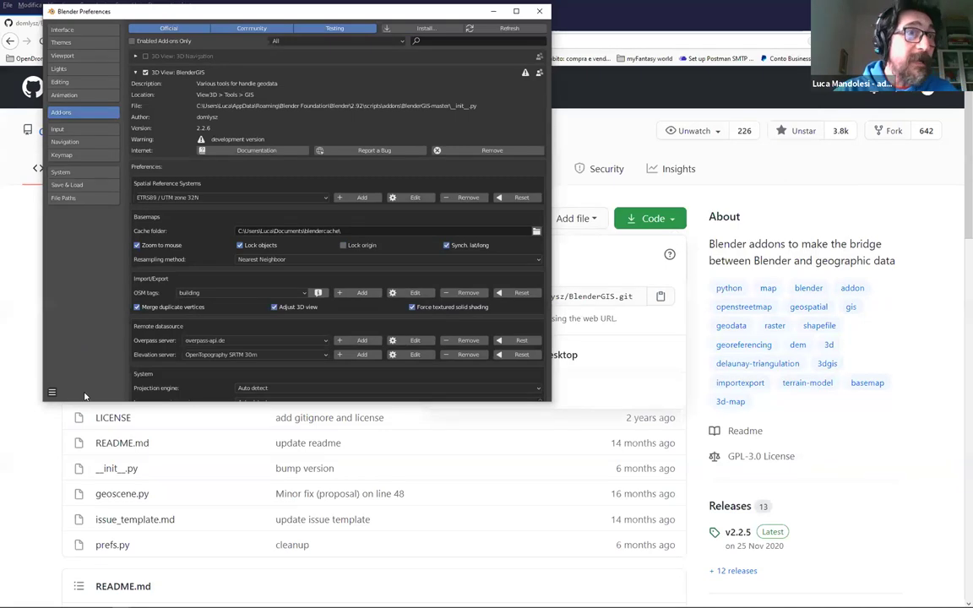
{"action": "left_click", "coordinate": [52, 391]}
{"action": "left_click", "coordinate": [52, 392]}
{"action": "left_click", "coordinate": [52, 392]}
{"action": "left_click", "coordinate": [52, 393]}
{"action": "left_click", "coordinate": [54, 393]}
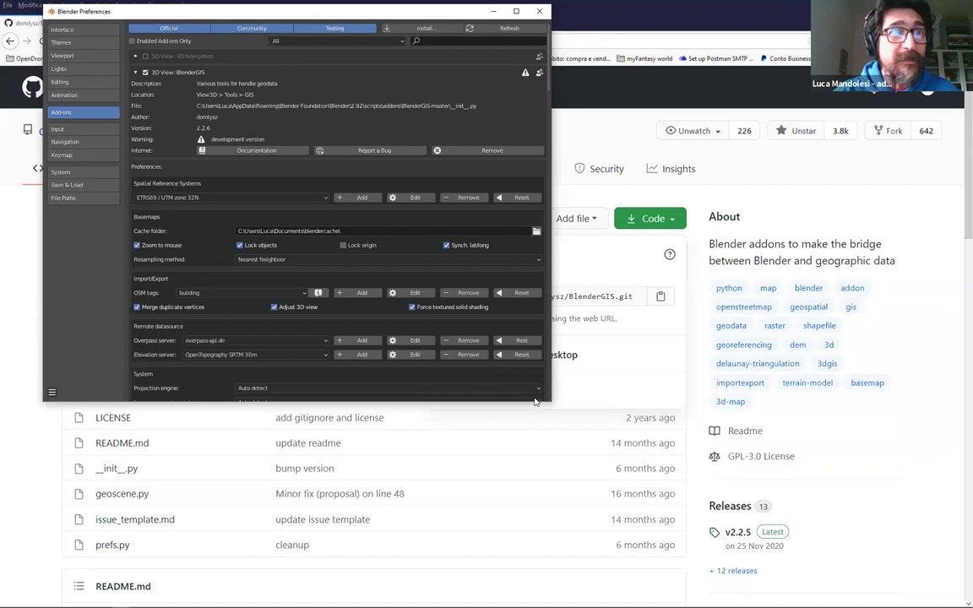
{"action": "left_click_drag", "start_coordinate": [549, 401], "coordinate": [578, 436]}
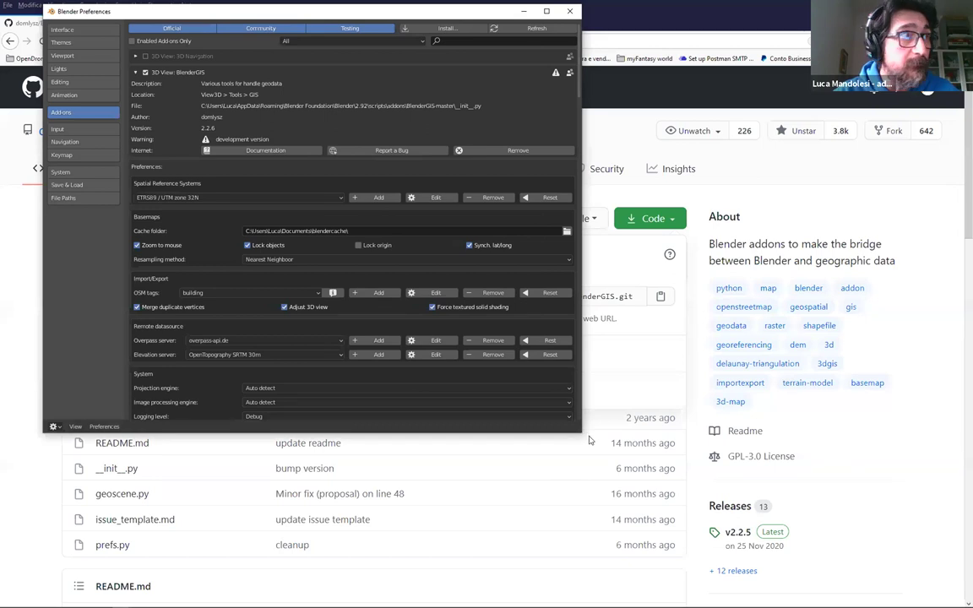
{"action": "left_click", "coordinate": [53, 428]}
{"action": "left_click", "coordinate": [103, 426]}
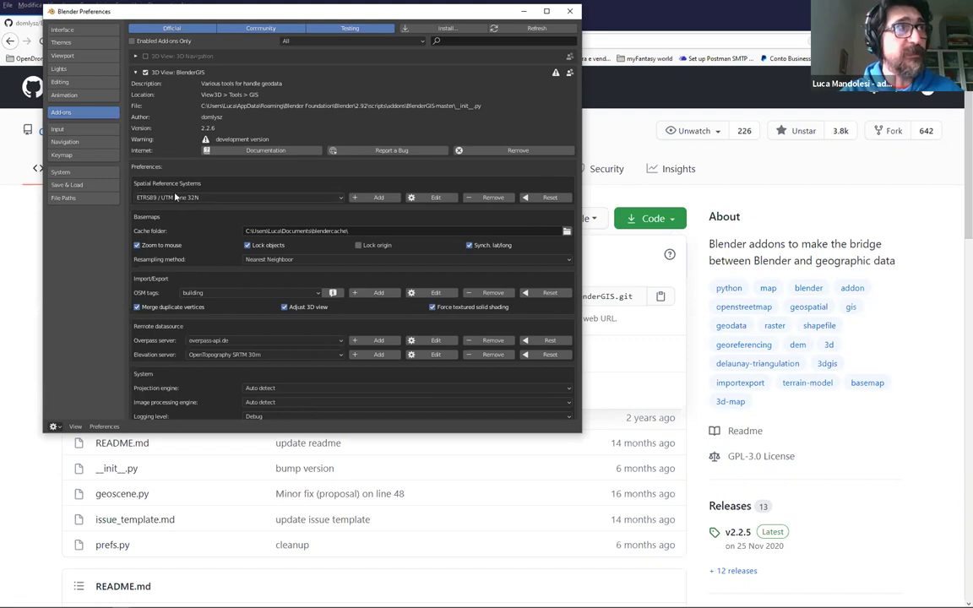
Choose Web Mercator as BlenderGIS's spatial reference system and close Preferences
{"action": "left_click", "coordinate": [202, 197]}
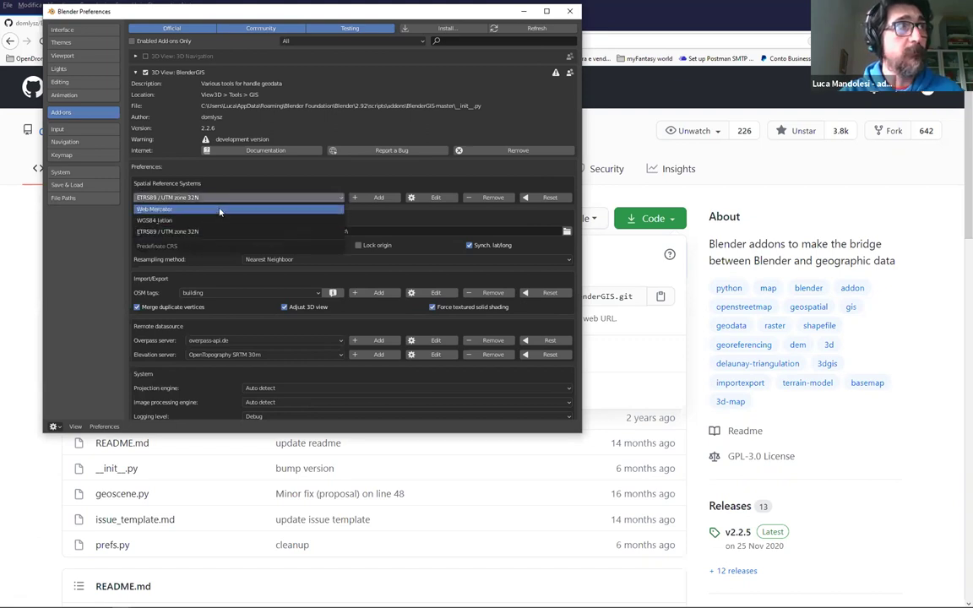
{"action": "left_click", "coordinate": [220, 209]}
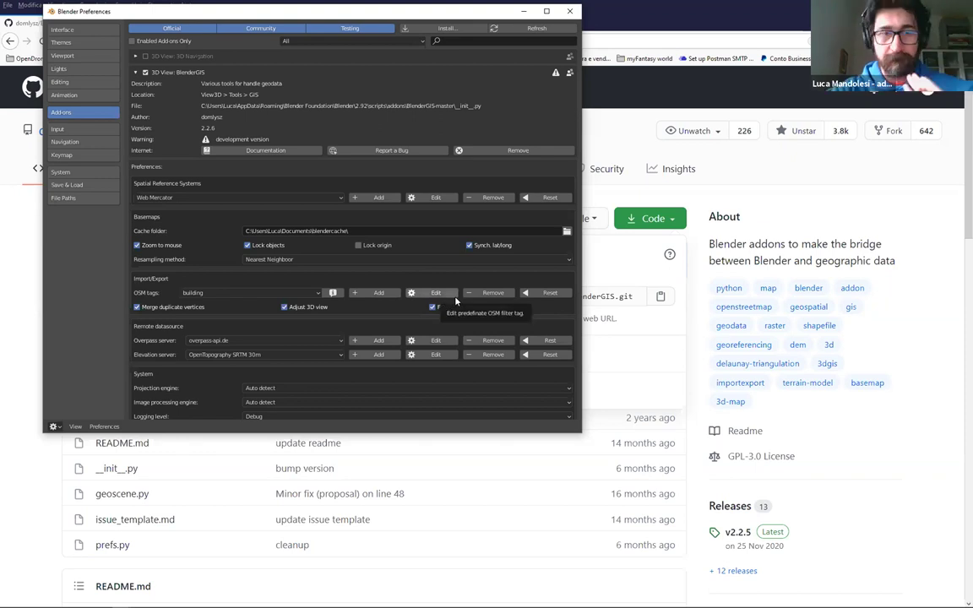
{"action": "left_click", "coordinate": [567, 15]}
Back in Blender, browse the GIS and mode menus, then select and deselect the camera
{"action": "key", "text": "alt+Tab"}
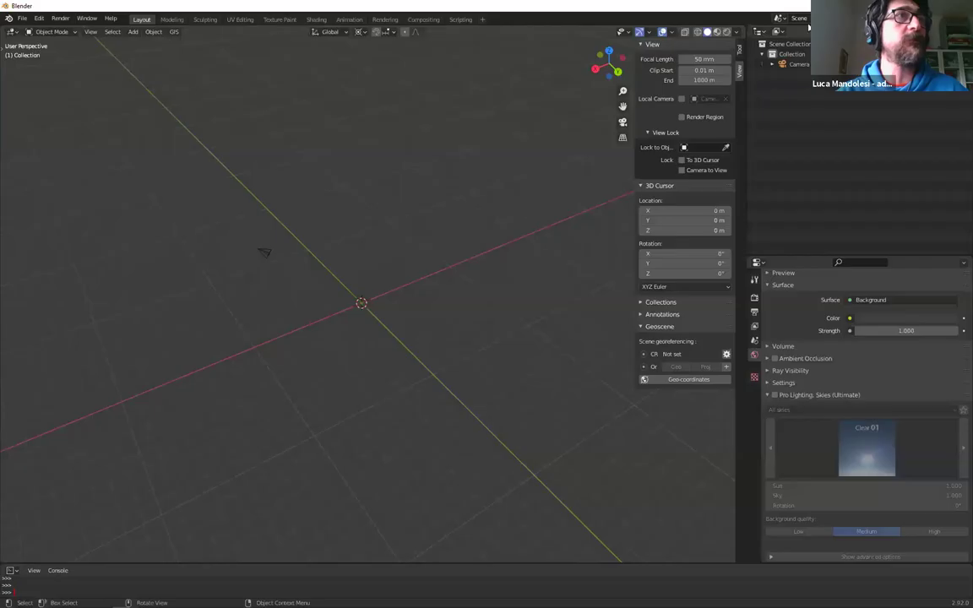
{"action": "scroll", "coordinate": [460, 280], "scroll_direction": "down", "scroll_amount": 2}
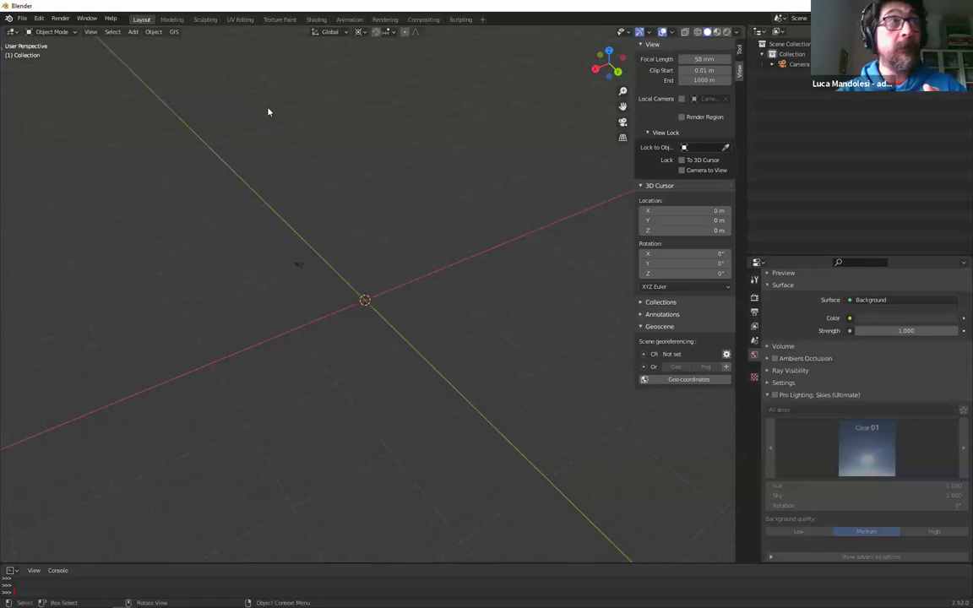
{"action": "left_click", "coordinate": [173, 32]}
{"action": "left_click", "coordinate": [132, 32]}
{"action": "left_click", "coordinate": [61, 32]}
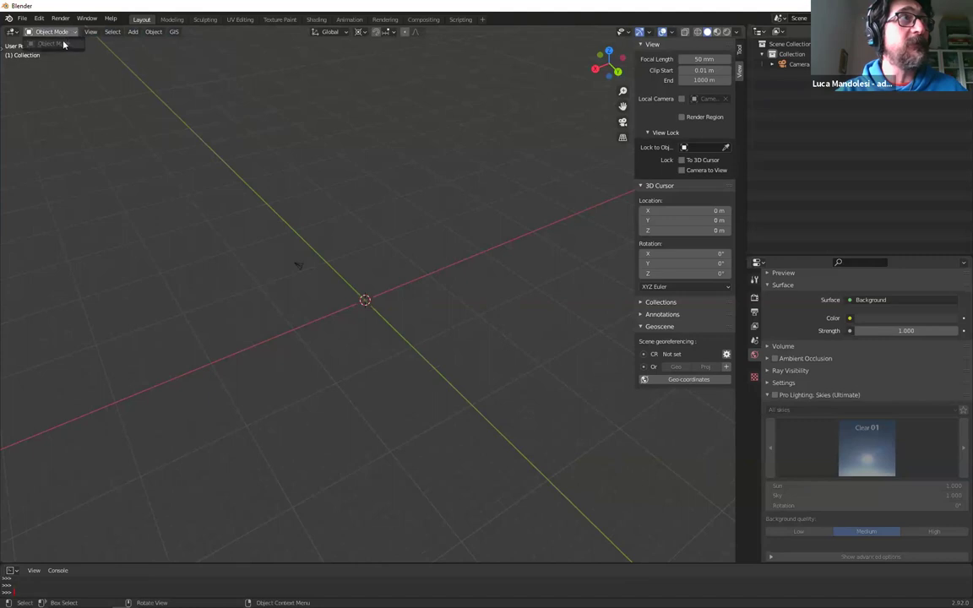
{"action": "left_click", "coordinate": [298, 265]}
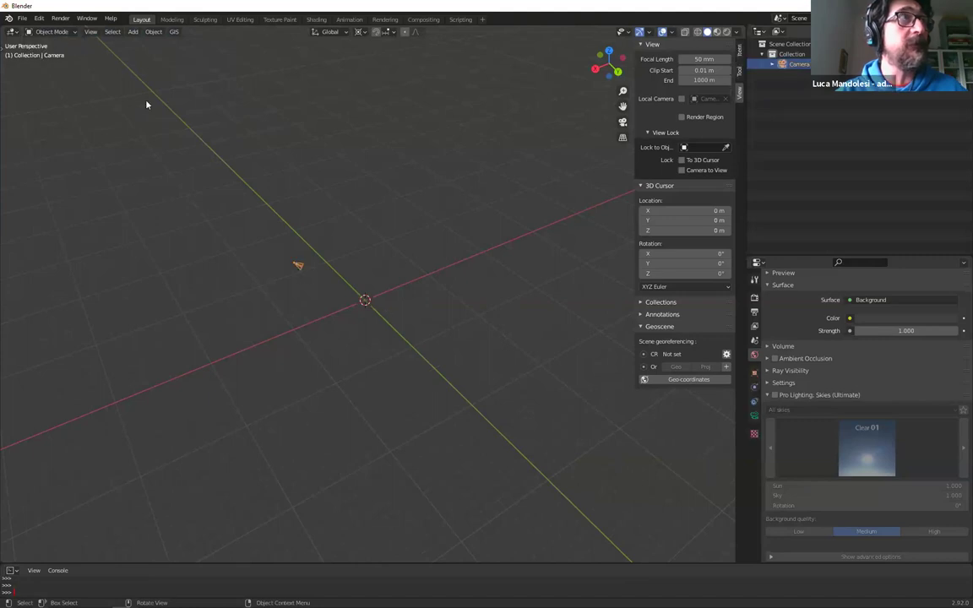
{"action": "left_click", "coordinate": [61, 33]}
{"action": "left_click", "coordinate": [376, 297]}
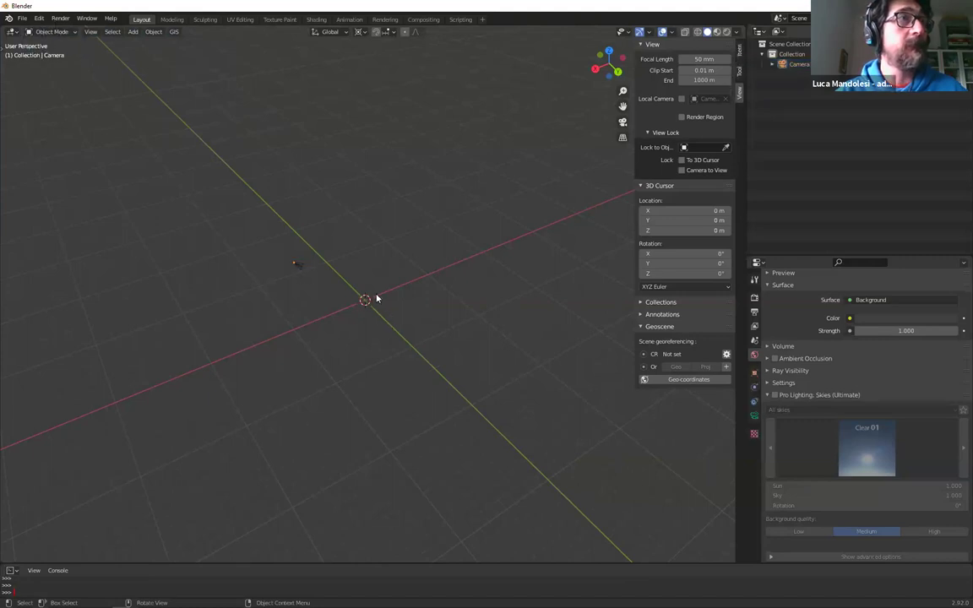
Add a mesh cube at the origin, enter Edit Mode, then return to Object Mode
{"action": "key", "text": "shift+a"}
{"action": "mouse_move", "coordinate": [498, 345]}
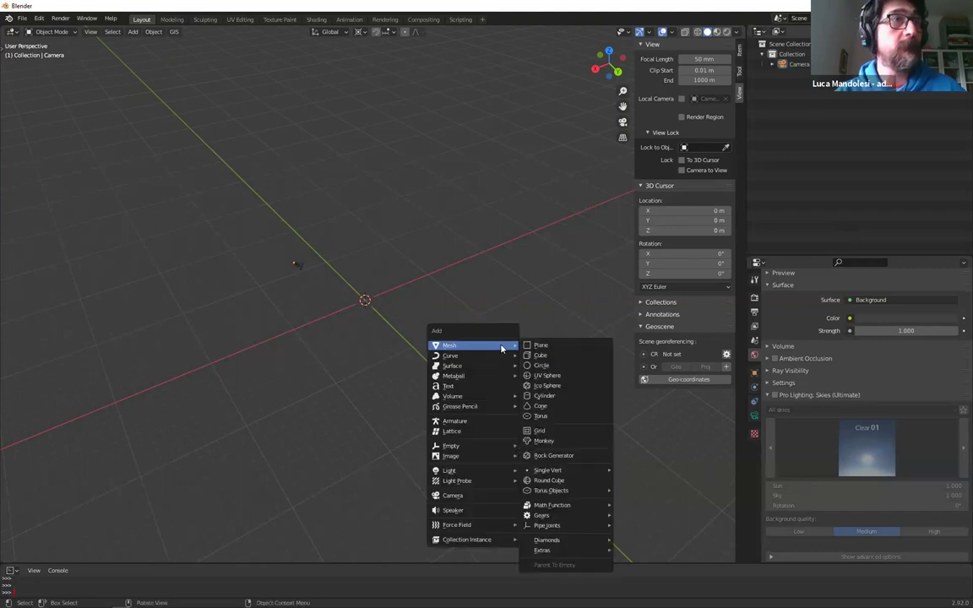
{"action": "left_click", "coordinate": [552, 355]}
{"action": "left_click", "coordinate": [50, 32]}
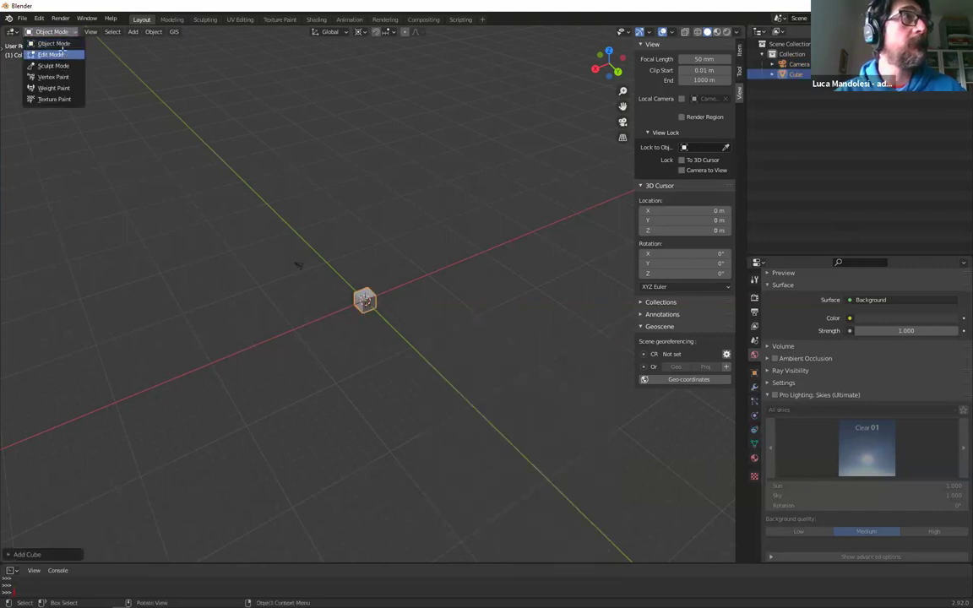
{"action": "left_click", "coordinate": [58, 53]}
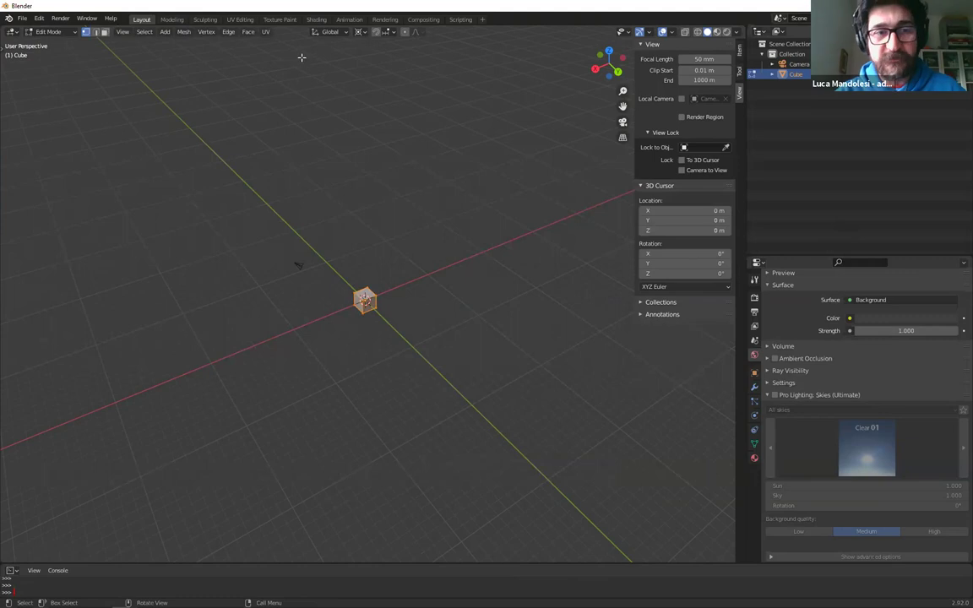
{"action": "key", "text": "Tab"}
{"action": "key", "text": "Tab"}
{"action": "key", "text": "Tab"}
{"action": "left_click", "coordinate": [67, 34]}
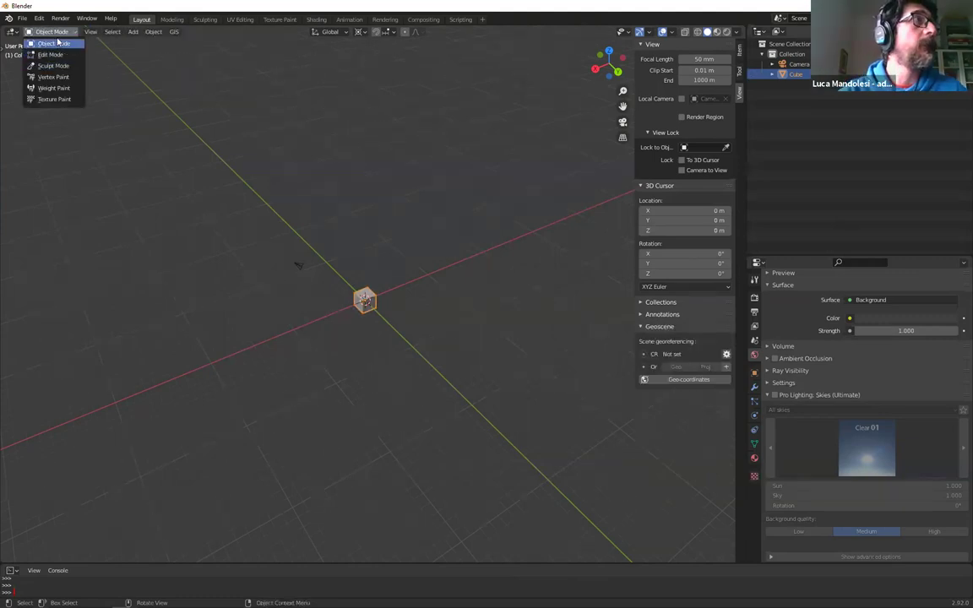
{"action": "left_click", "coordinate": [53, 43]}
Keep the 3D Viewport editor and bring up the GIS menu's import options
{"action": "left_click", "coordinate": [13, 32]}
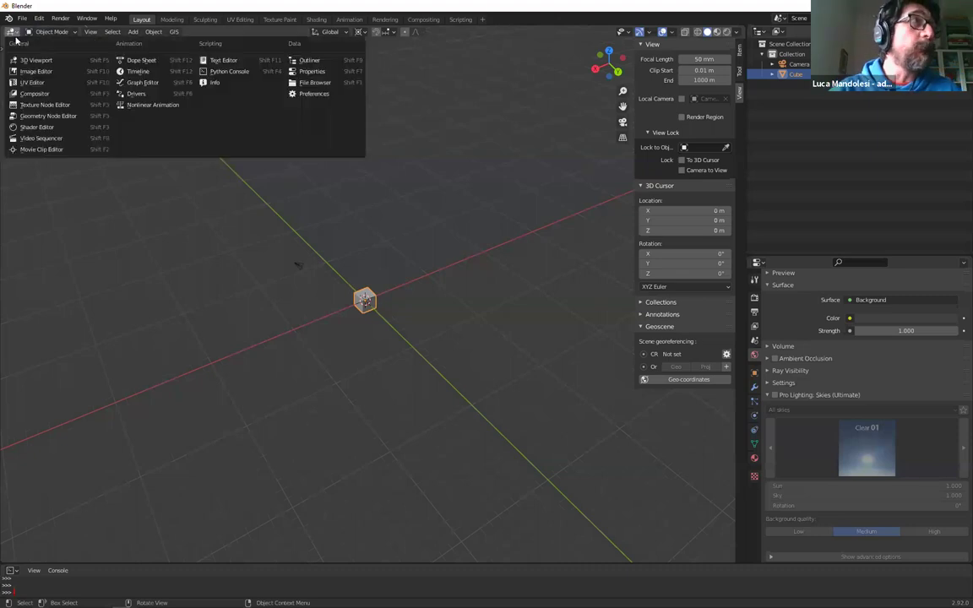
{"action": "left_click", "coordinate": [13, 62]}
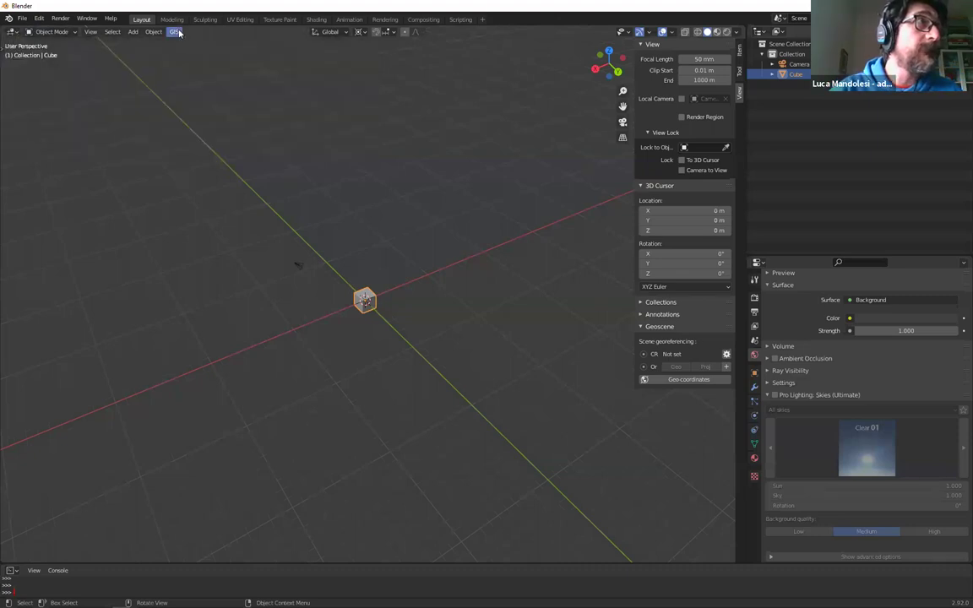
{"action": "left_click", "coordinate": [174, 31]}
{"action": "mouse_move", "coordinate": [190, 68]}
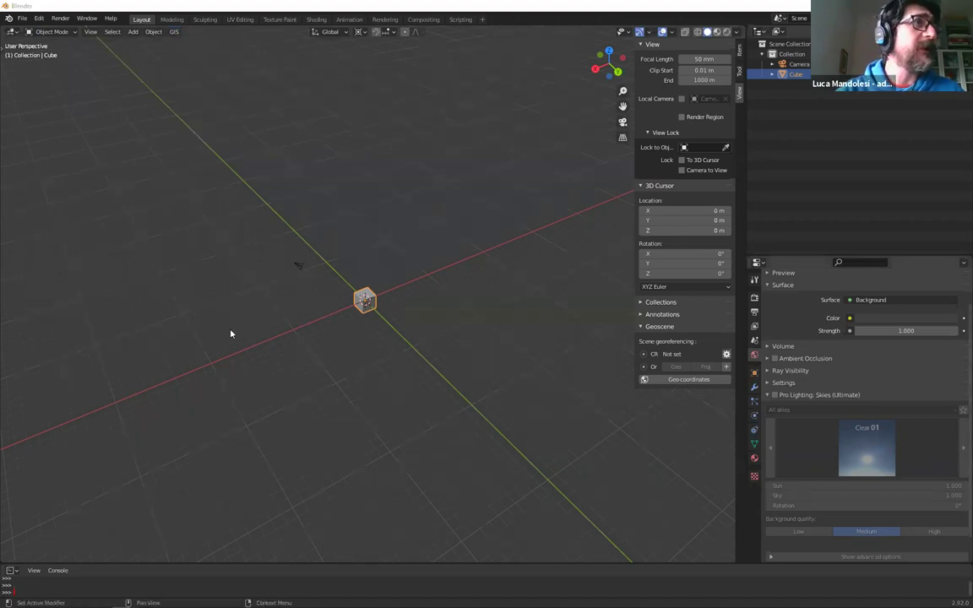
Import rilievo.shp from Esercizio_1_DA_OSM_A_BLENDER via GIS > Import > Shapefile
{"action": "left_click", "coordinate": [208, 297]}
{"action": "left_click", "coordinate": [342, 142]}
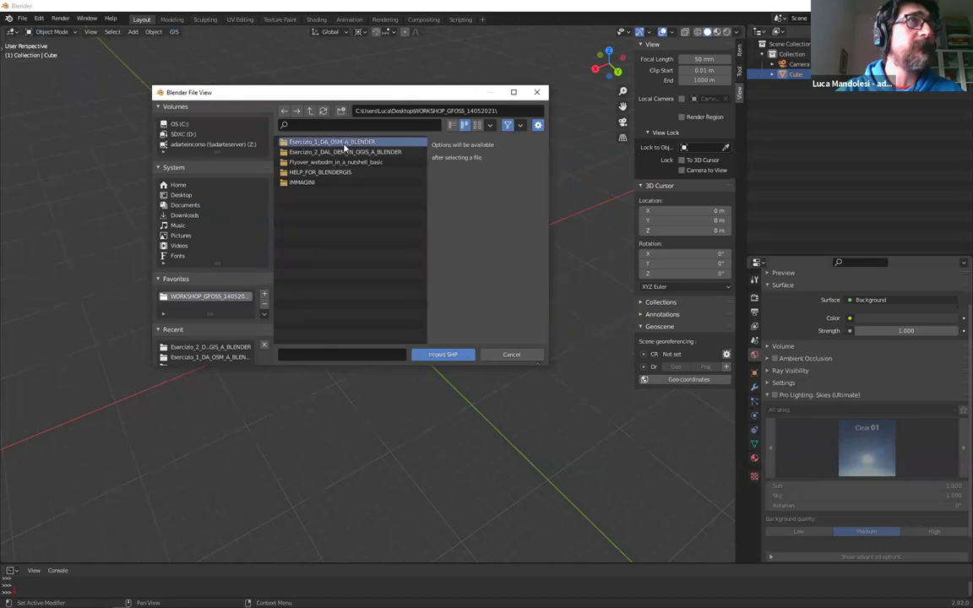
{"action": "left_click", "coordinate": [345, 144]}
{"action": "left_click", "coordinate": [335, 162]}
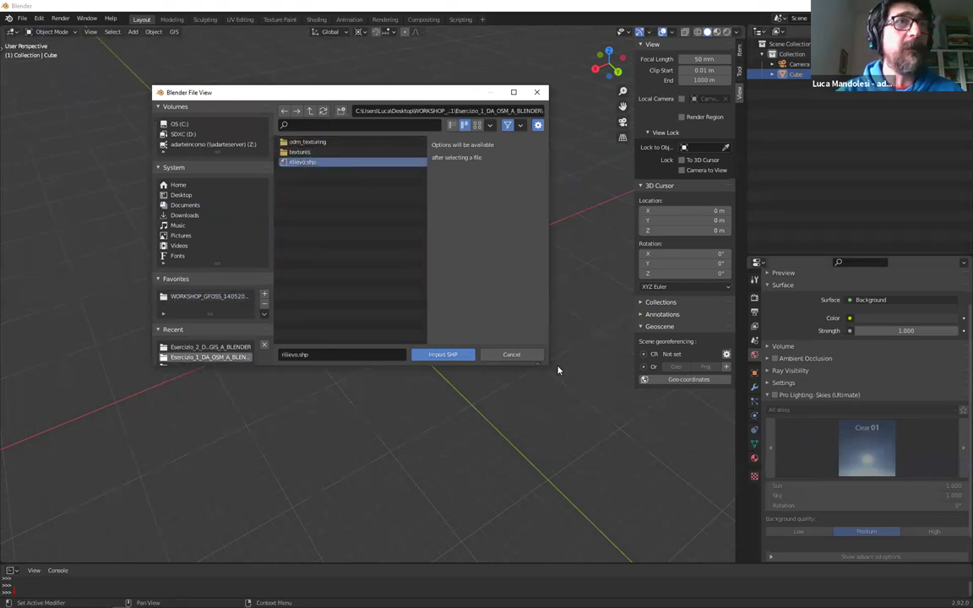
{"action": "left_click_drag", "start_coordinate": [557, 370], "coordinate": [628, 480]}
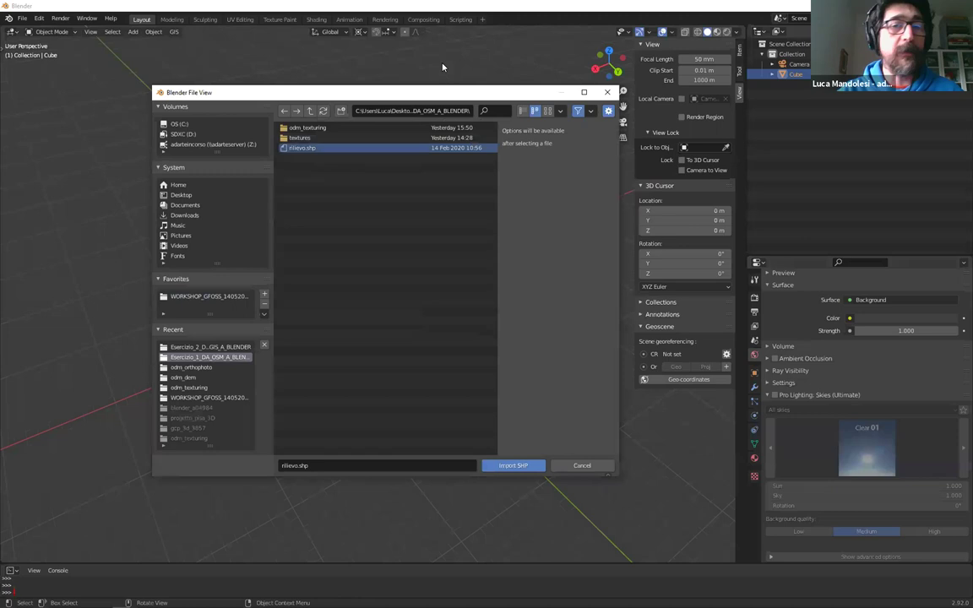
{"action": "left_click_drag", "start_coordinate": [455, 93], "coordinate": [402, 62]}
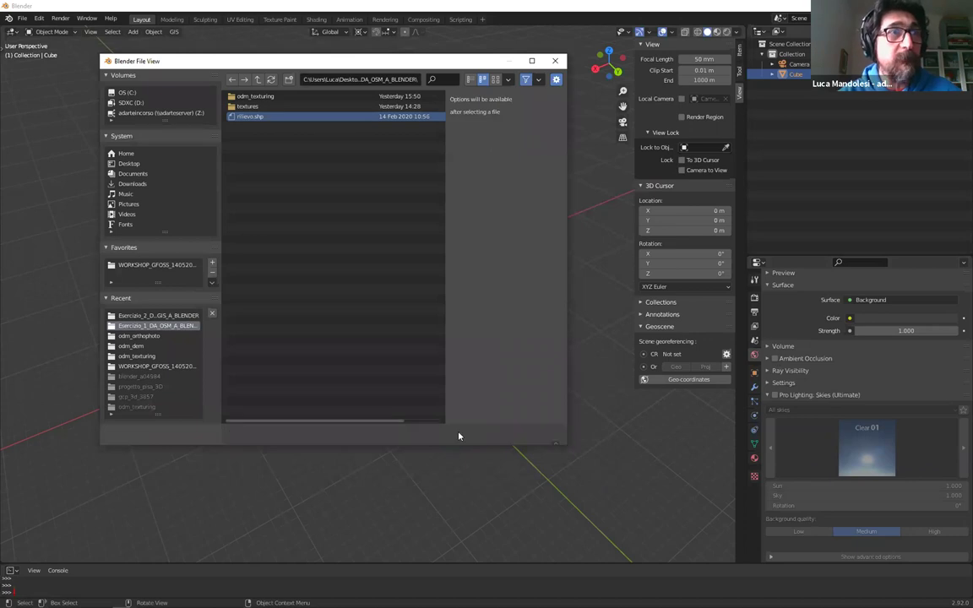
{"action": "left_click", "coordinate": [458, 435]}
{"action": "left_click_drag", "start_coordinate": [459, 434], "coordinate": [512, 155]}
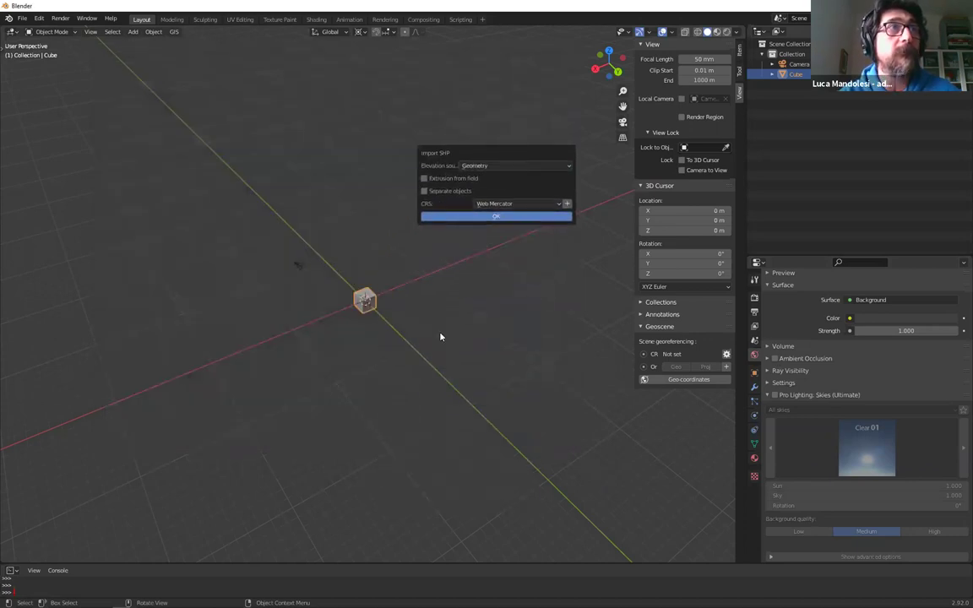
{"action": "left_click", "coordinate": [524, 166]}
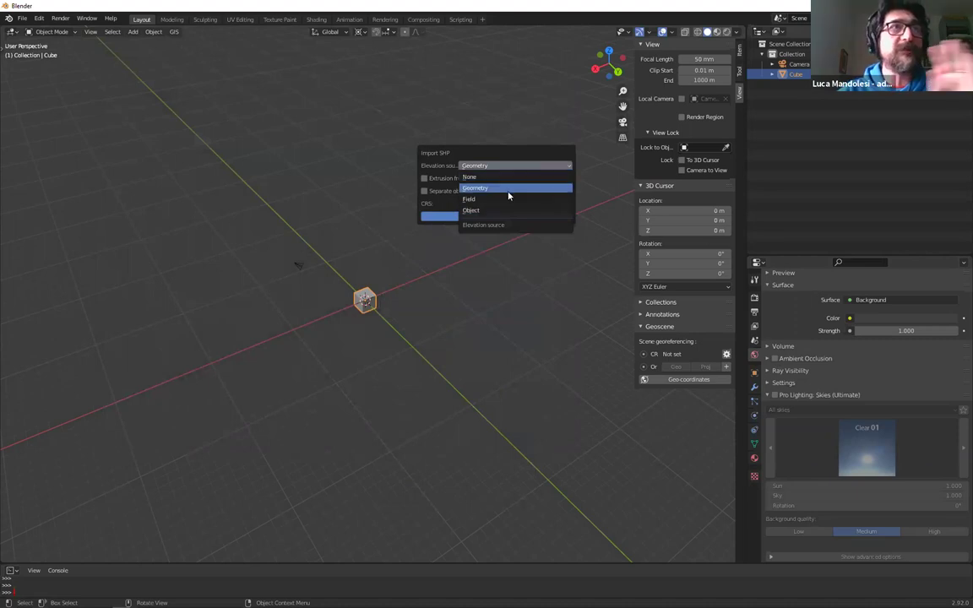
{"action": "left_click", "coordinate": [509, 188]}
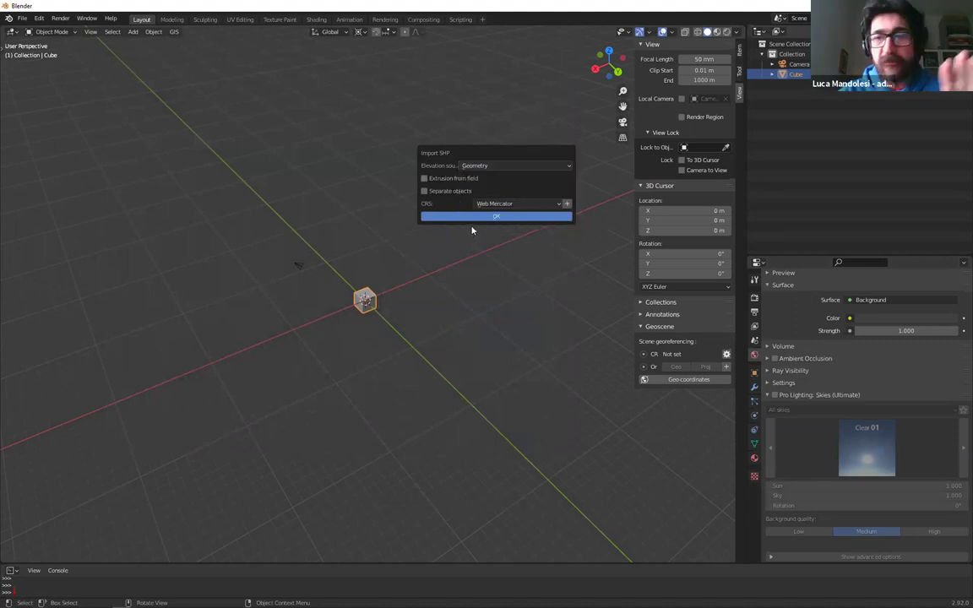
{"action": "left_click", "coordinate": [461, 179]}
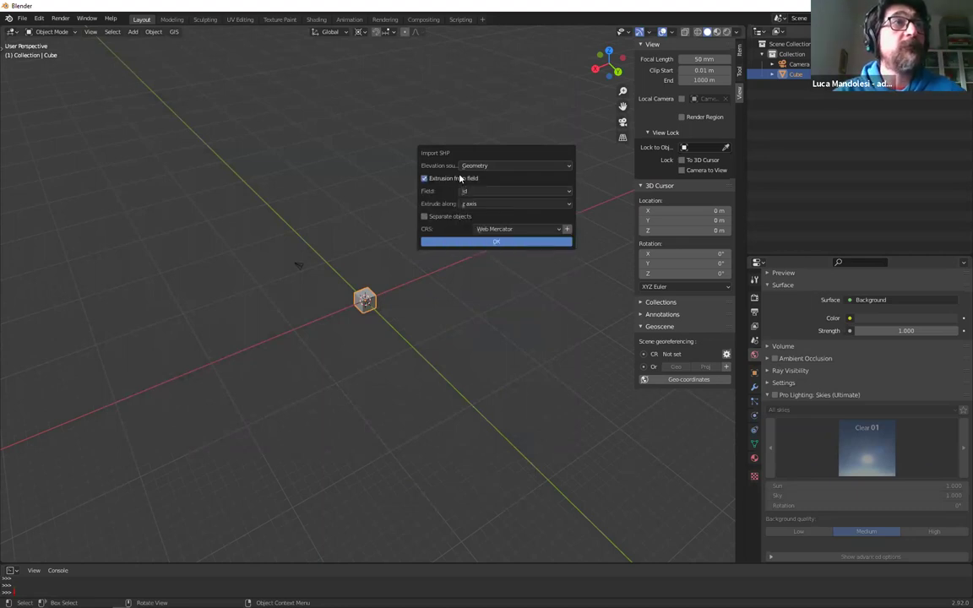
{"action": "left_click", "coordinate": [462, 179]}
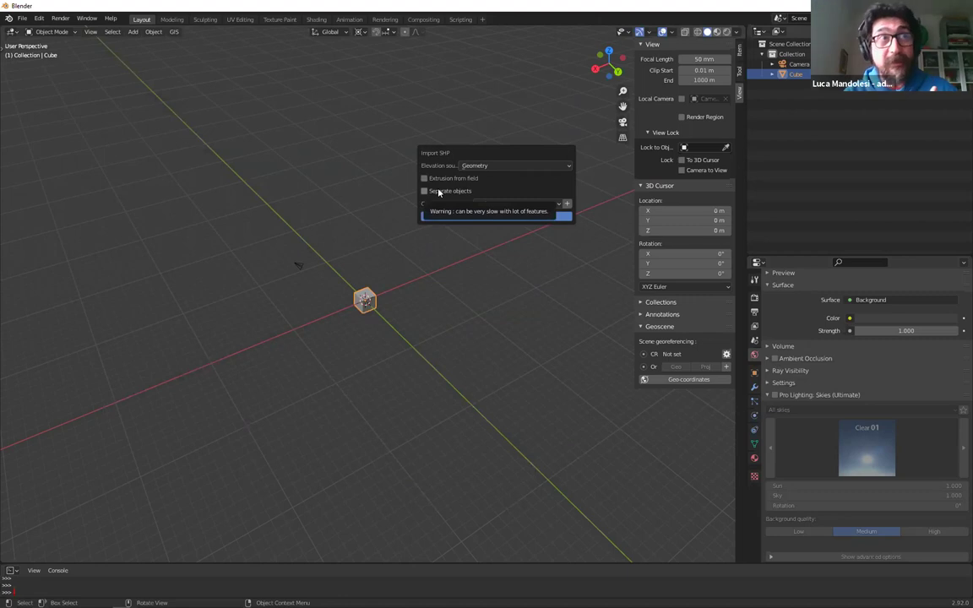
{"action": "left_click", "coordinate": [439, 192]}
{"action": "left_click", "coordinate": [459, 205]}
{"action": "left_click", "coordinate": [459, 205]}
{"action": "left_click", "coordinate": [458, 193]}
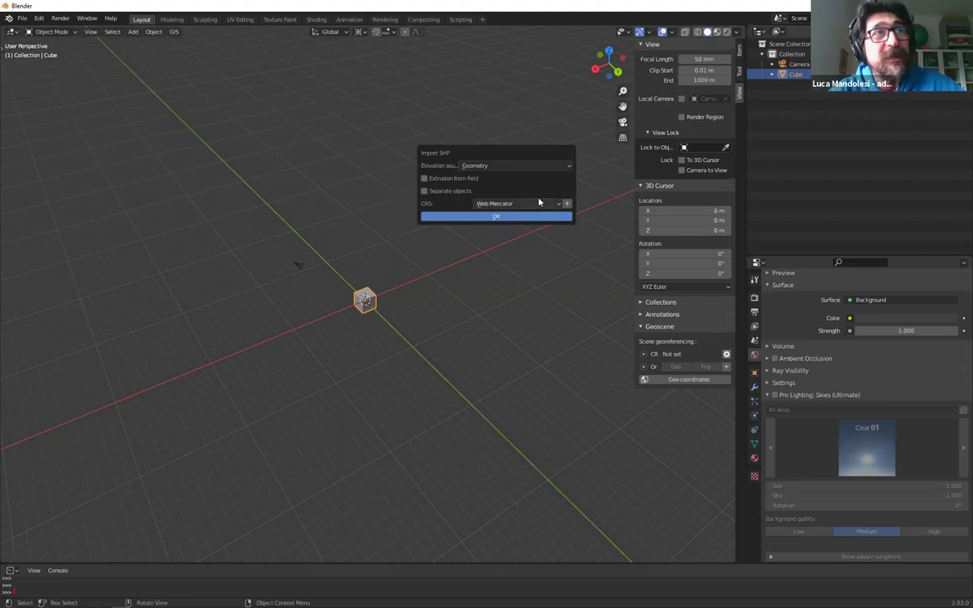
{"action": "left_click", "coordinate": [507, 204]}
{"action": "left_click", "coordinate": [508, 216]}
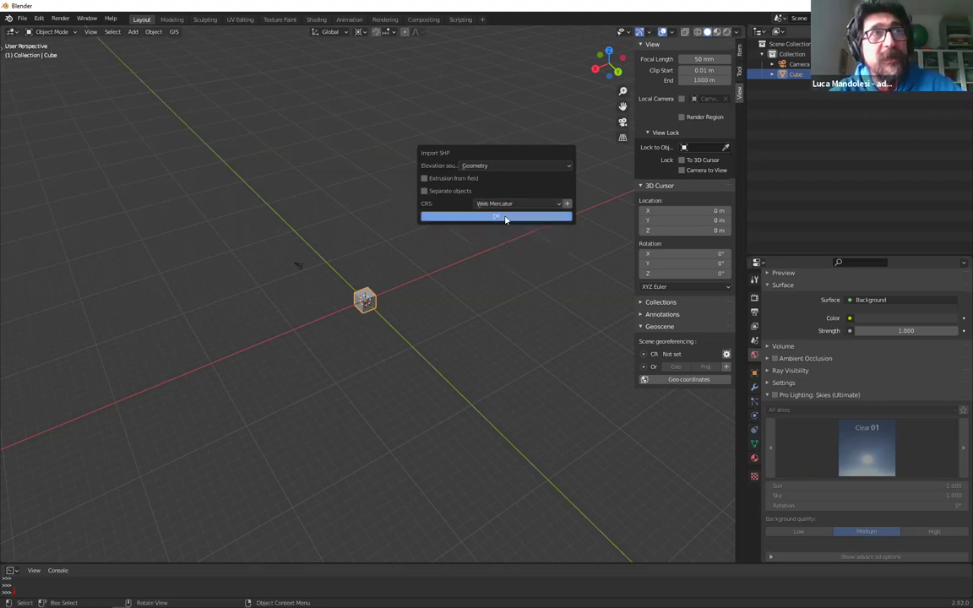
Confirm the rilievo import, delete the placeholder cube and select the imported rilievo plane
{"action": "left_click", "coordinate": [504, 218]}
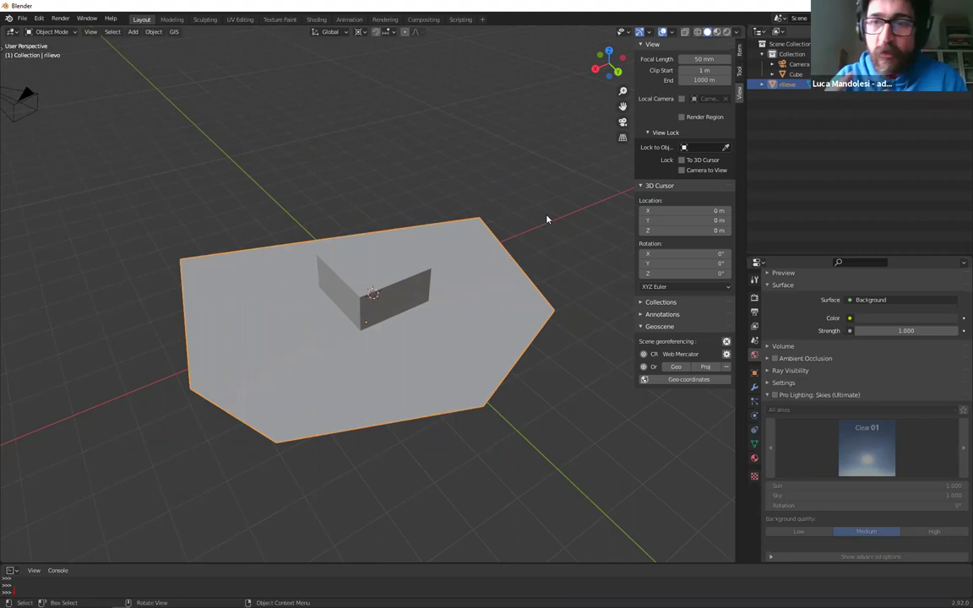
{"action": "left_click", "coordinate": [371, 272], "text": "shift"}
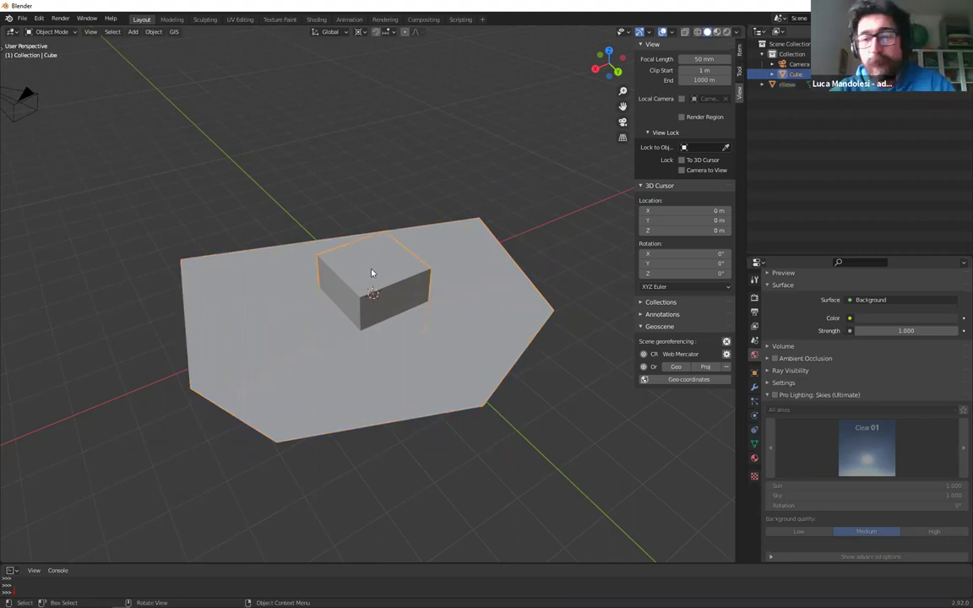
{"action": "key", "text": "Delete"}
{"action": "scroll", "coordinate": [372, 274], "scroll_direction": "down", "scroll_amount": 4}
{"action": "middle_click_drag", "start_coordinate": [187, 186], "coordinate": [425, 303]}
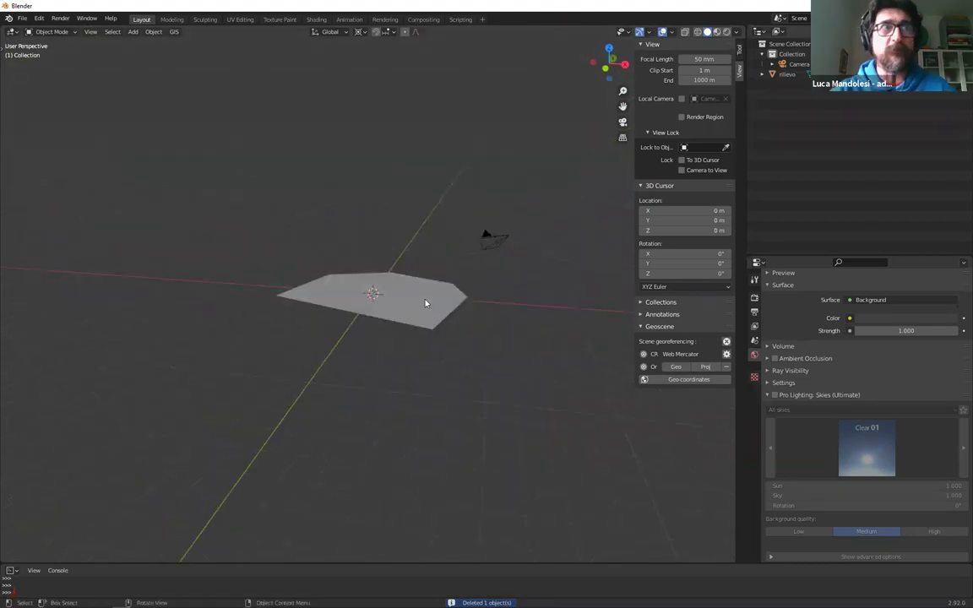
{"action": "scroll", "coordinate": [426, 303], "scroll_direction": "down", "scroll_amount": 2}
{"action": "left_click", "coordinate": [386, 293]}
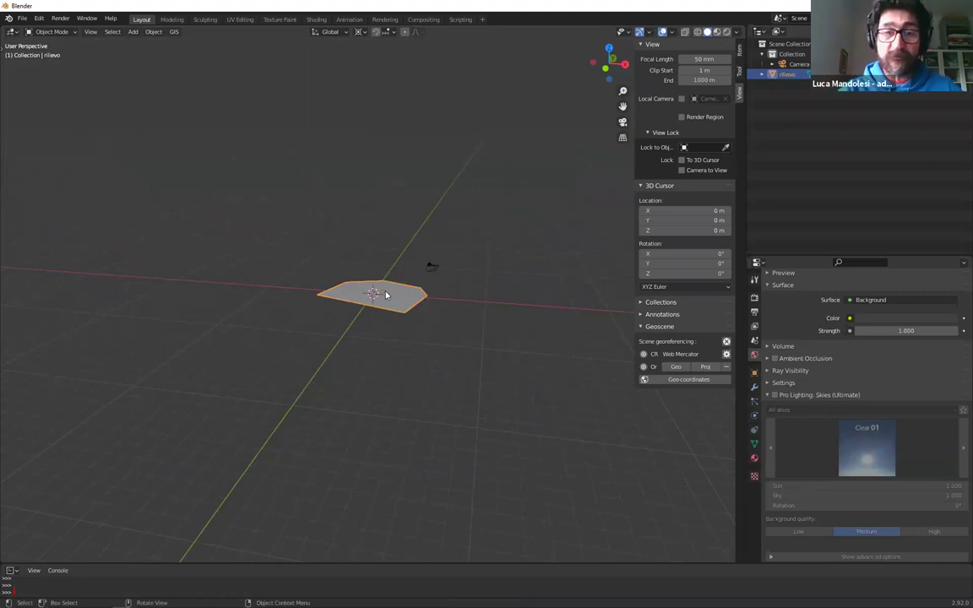
Look at the footprint in top view, settling on orthographic projection
{"action": "key", "text": "KP_7"}
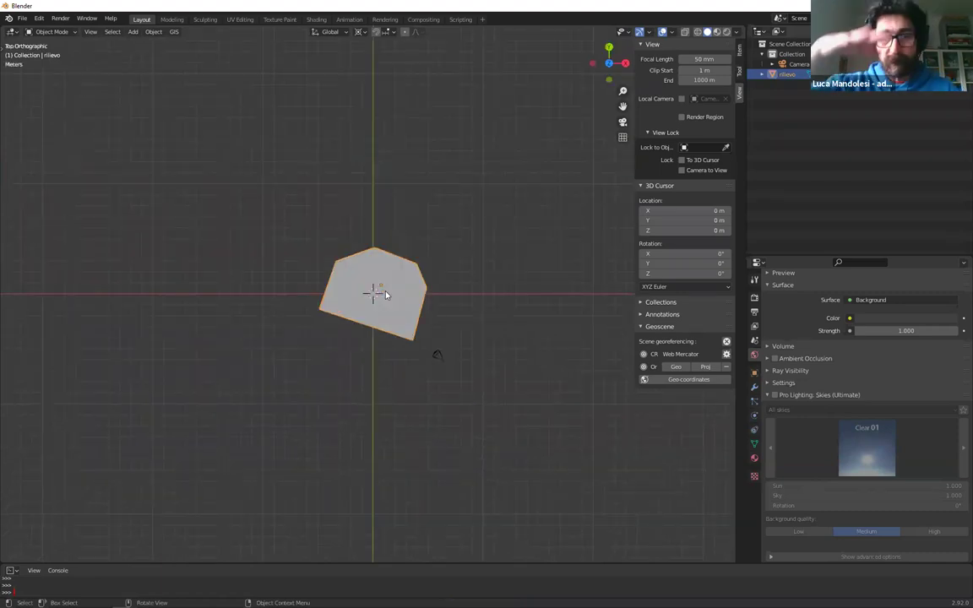
{"action": "key", "text": "KP_5"}
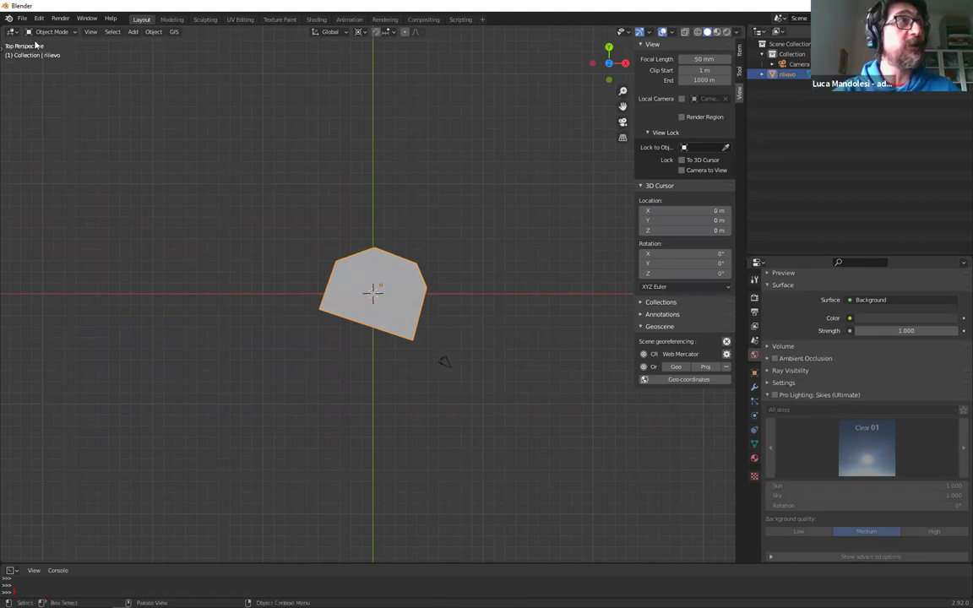
{"action": "key", "text": "KP_5"}
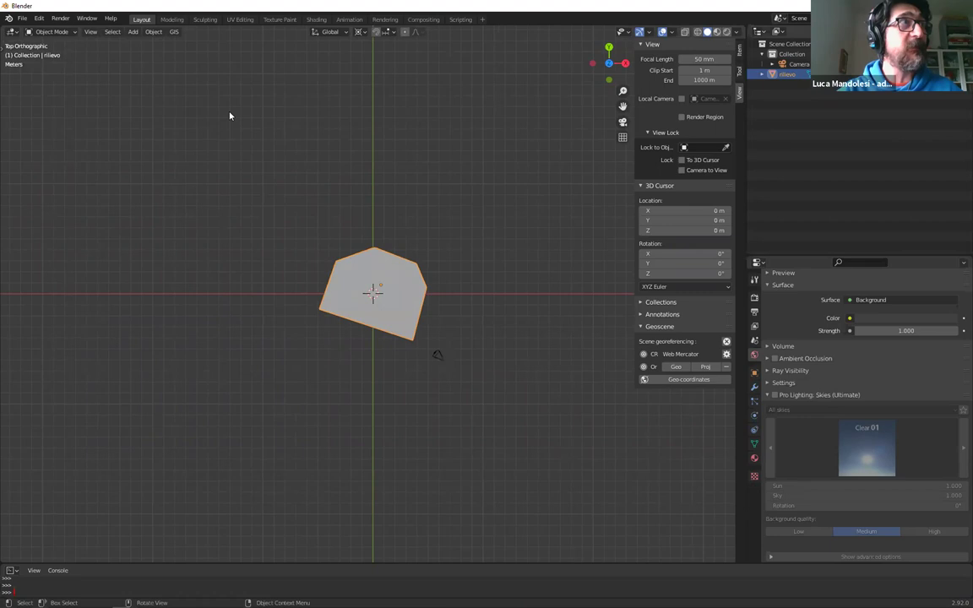
{"action": "key", "text": "KP_5"}
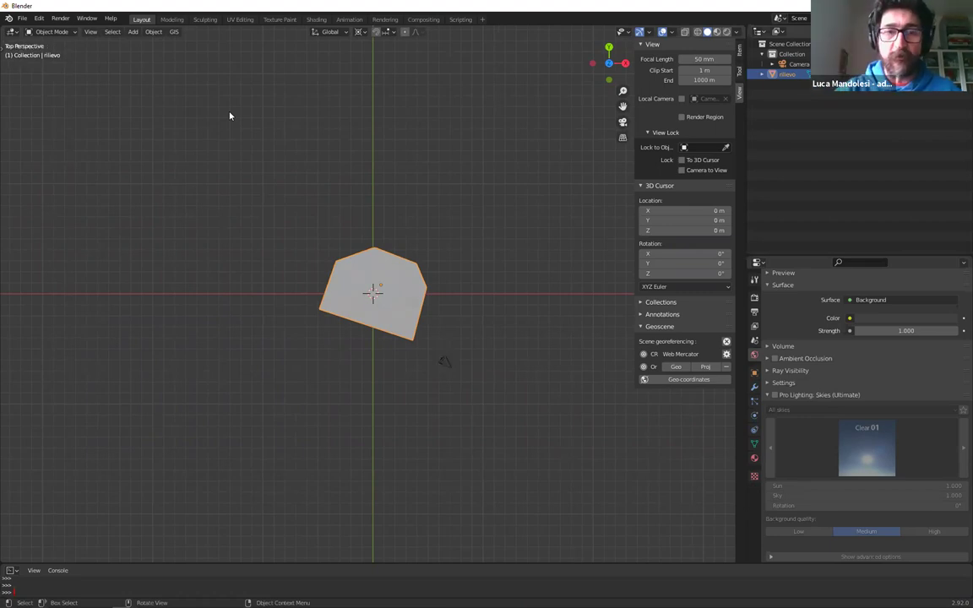
{"action": "left_click", "coordinate": [622, 140]}
{"action": "left_click", "coordinate": [622, 140]}
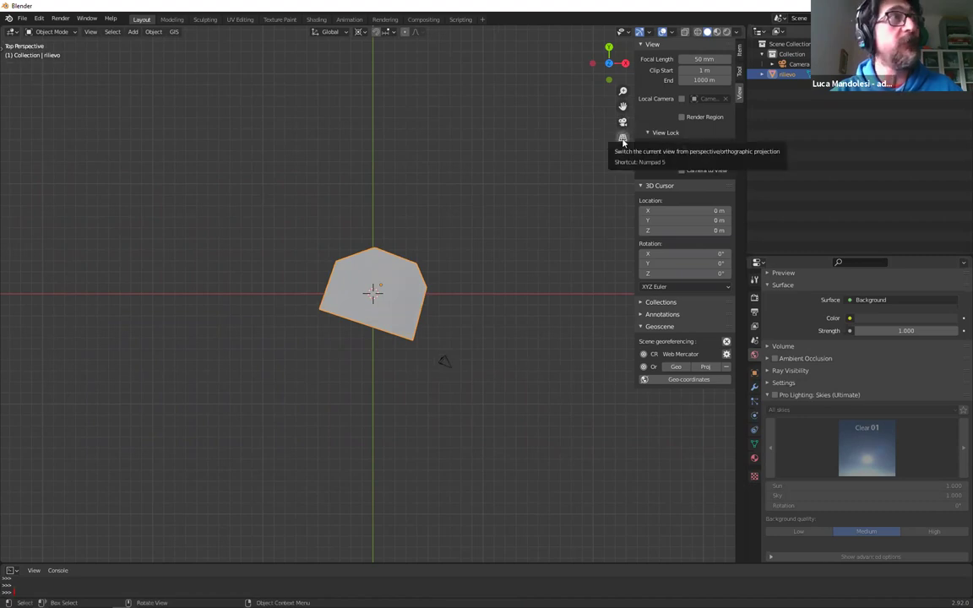
{"action": "left_click", "coordinate": [622, 140]}
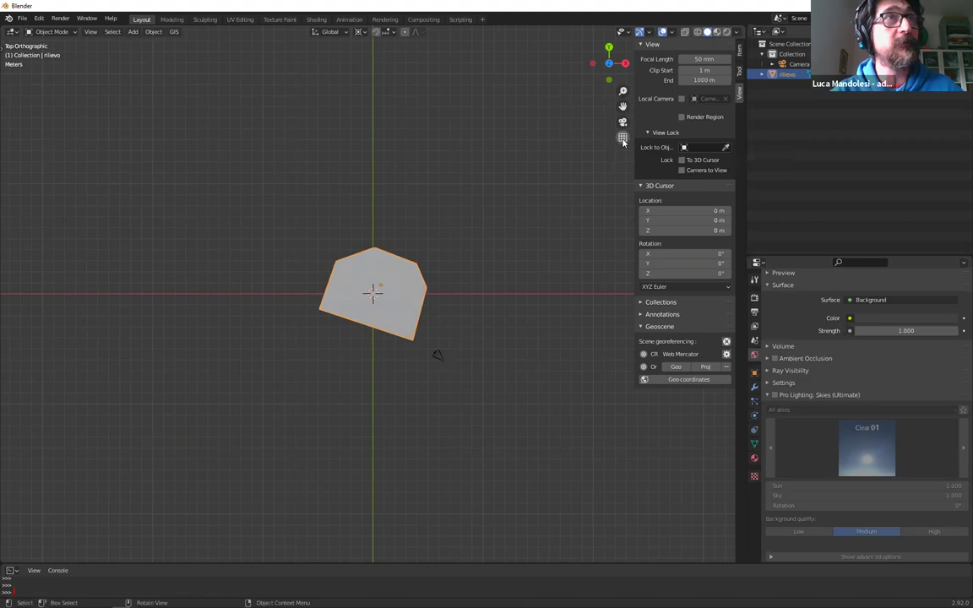
{"action": "left_click", "coordinate": [622, 141]}
{"action": "left_click", "coordinate": [623, 140]}
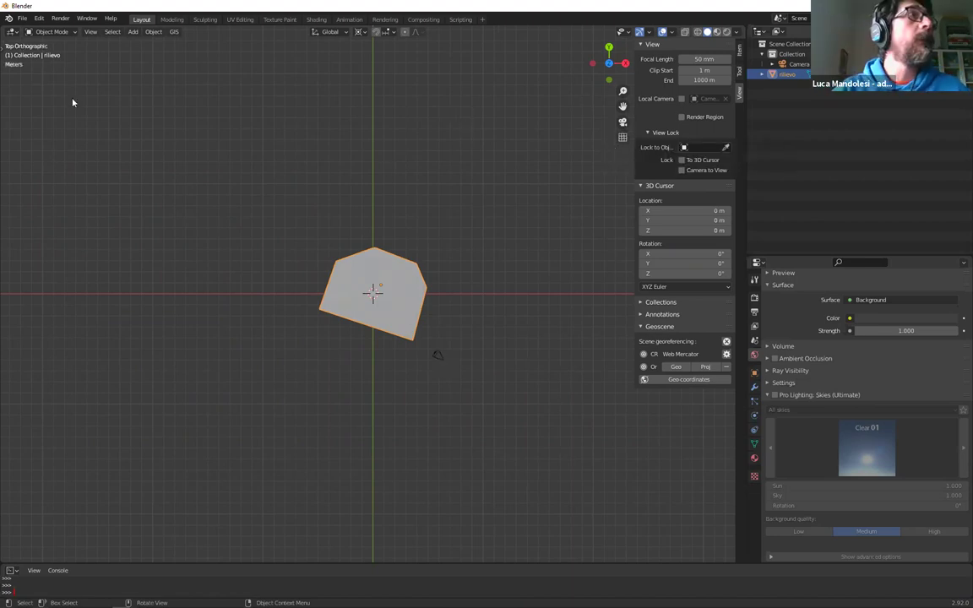
Browse the GIS menu without importing, then zoom out so the footprint sits small
{"action": "left_click", "coordinate": [174, 32]}
{"action": "mouse_move", "coordinate": [195, 70]}
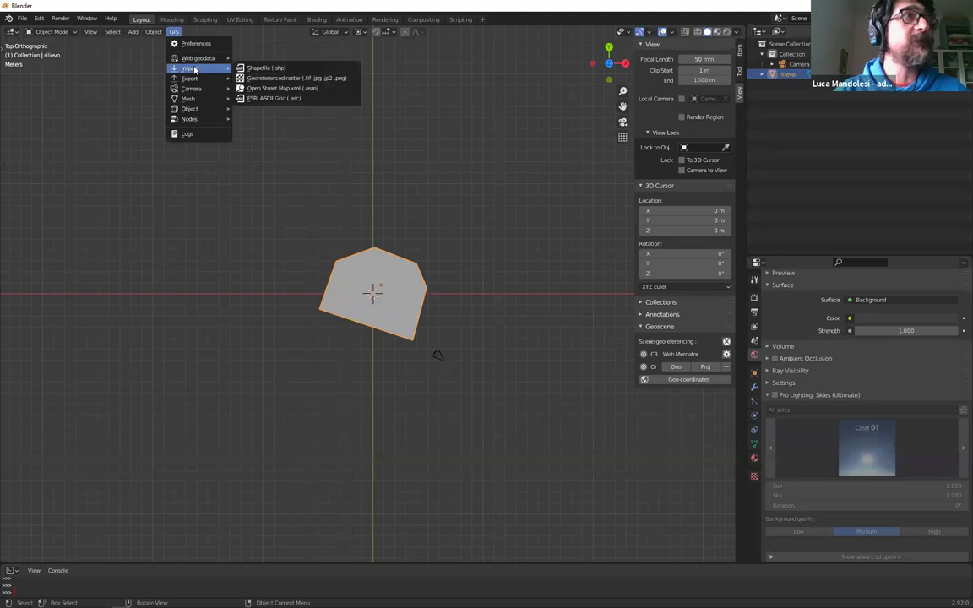
{"action": "left_click", "coordinate": [321, 90]}
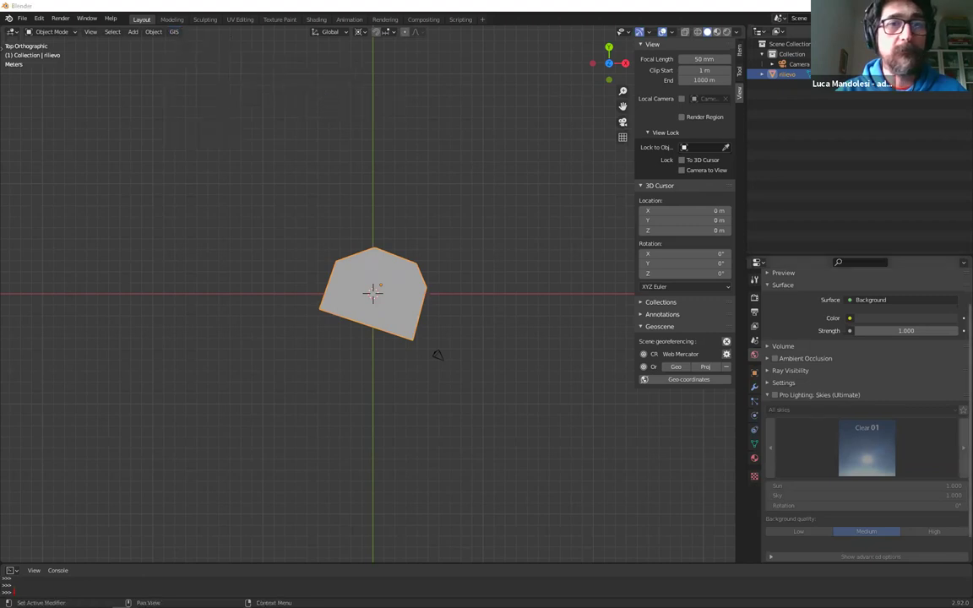
{"action": "left_click", "coordinate": [174, 31]}
{"action": "mouse_move", "coordinate": [173, 56]}
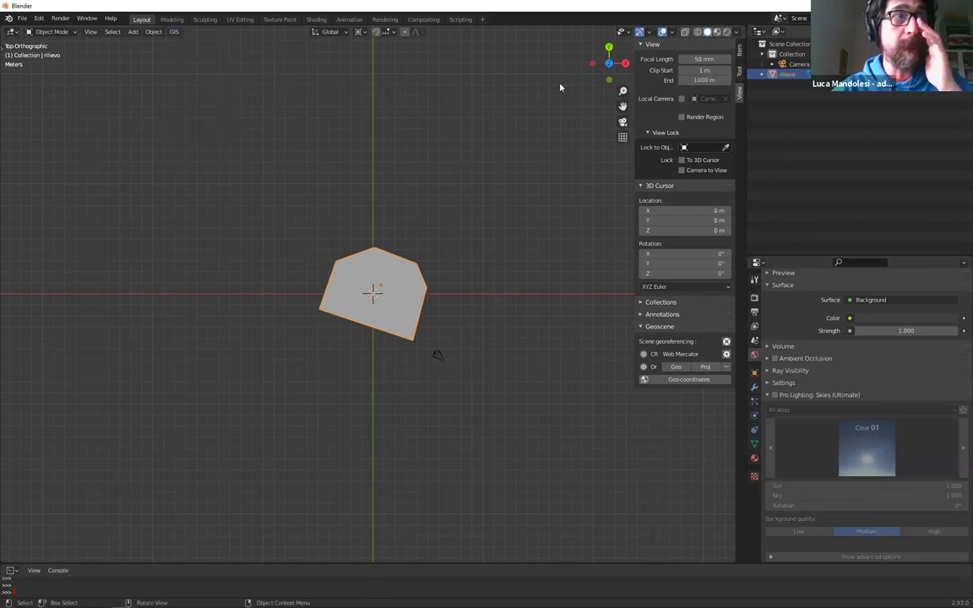
{"action": "scroll", "coordinate": [417, 320], "scroll_direction": "down", "scroll_amount": 5}
{"action": "scroll", "coordinate": [418, 321], "scroll_direction": "down", "scroll_amount": 3}
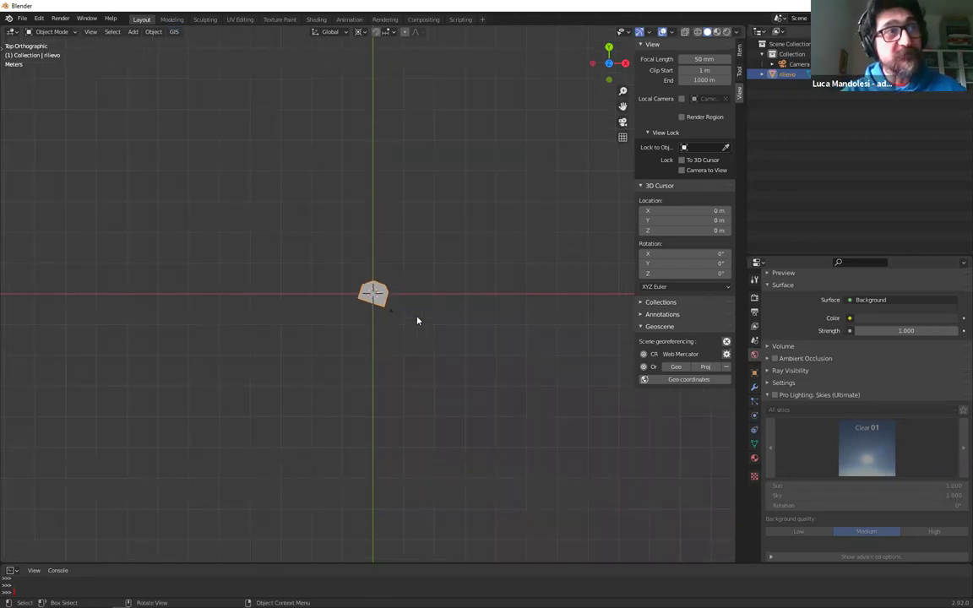
Run GIS Basemap with Google Satellite and 'Center to existing objects' ticked, then confirm
{"action": "left_click", "coordinate": [174, 31]}
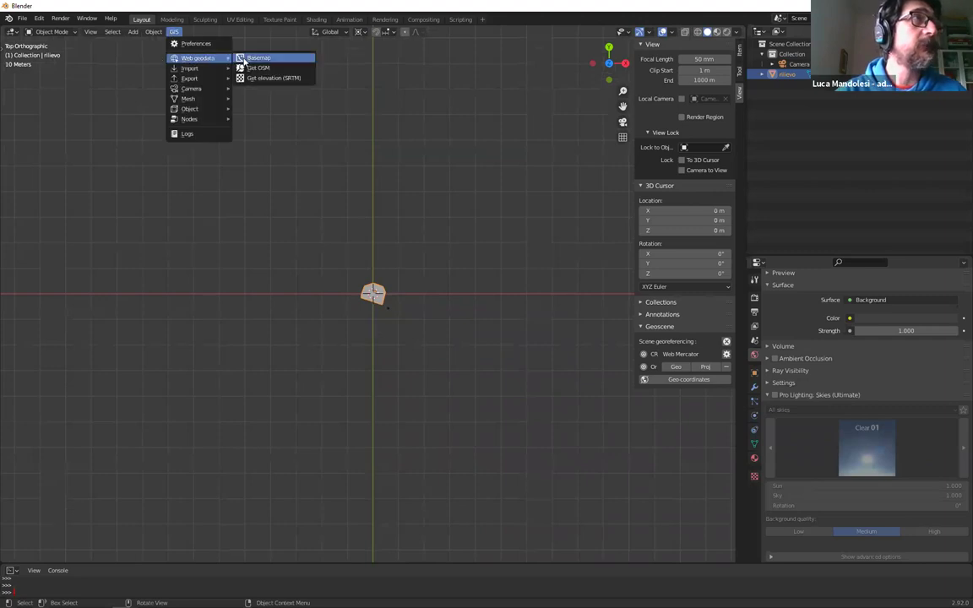
{"action": "left_click", "coordinate": [249, 57]}
{"action": "left_click", "coordinate": [240, 74]}
{"action": "left_click", "coordinate": [241, 78]}
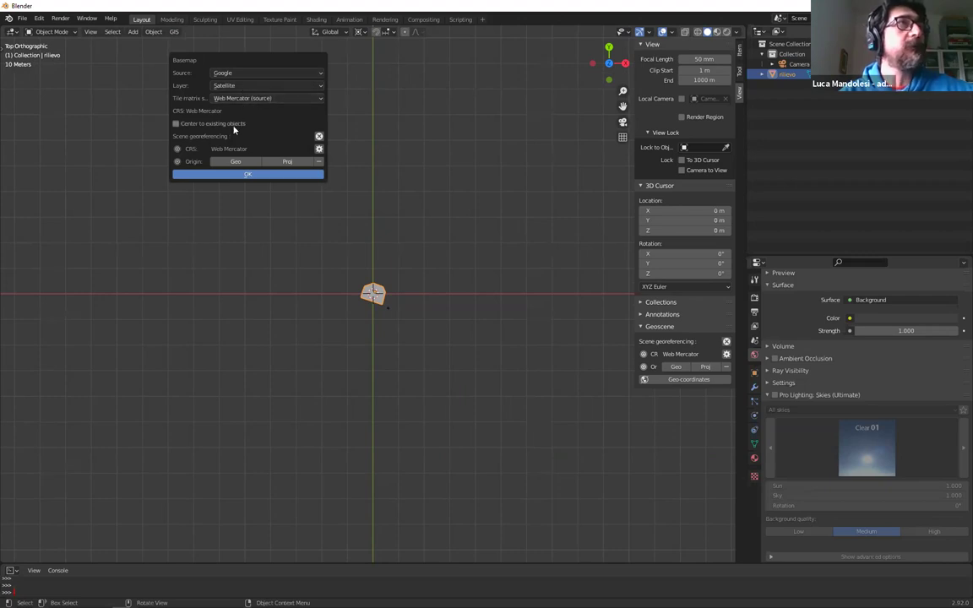
{"action": "left_click", "coordinate": [233, 125]}
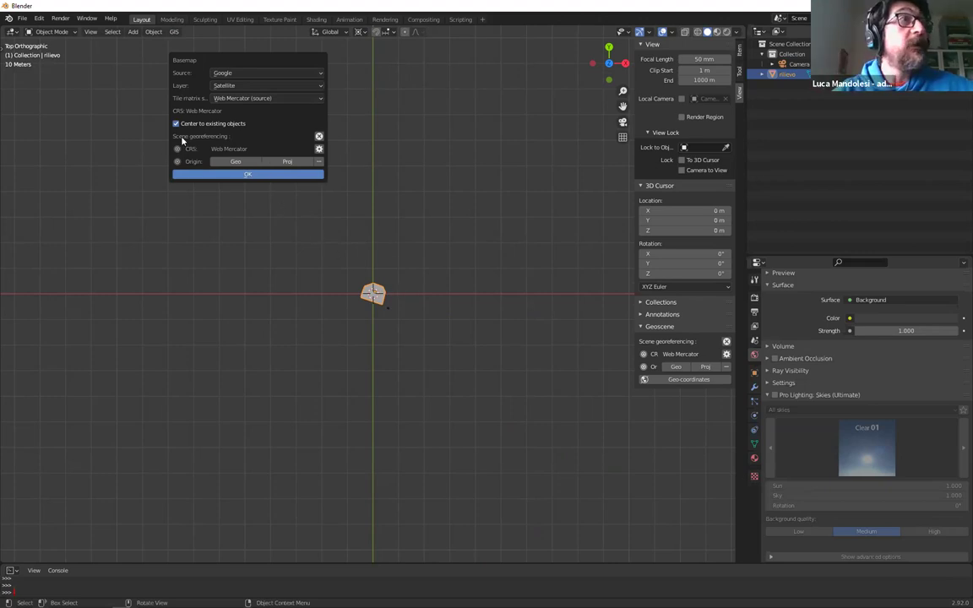
{"action": "left_click", "coordinate": [273, 177]}
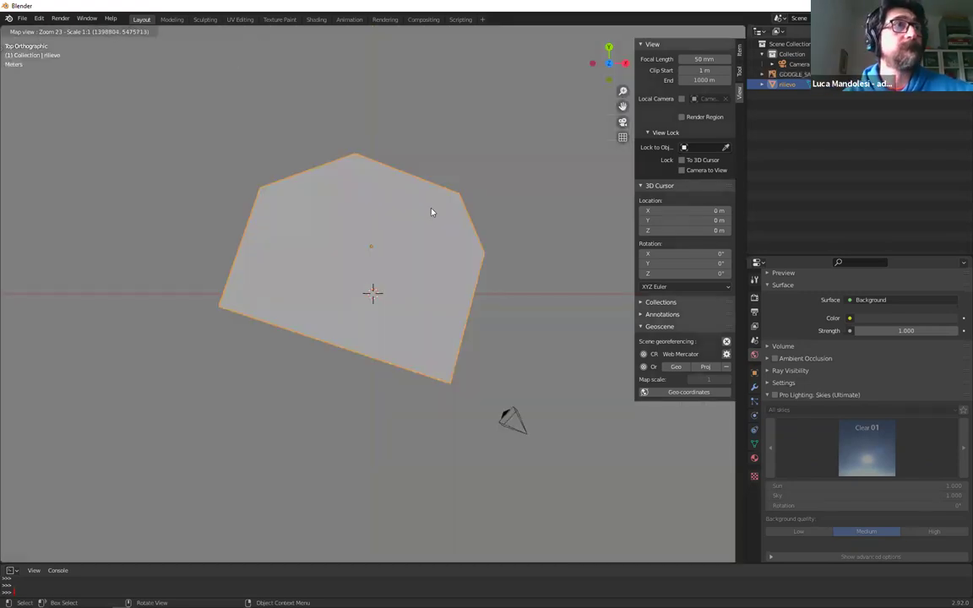
Zoom out and recentre the satellite map on the tower, then accept the imagery
{"action": "scroll", "coordinate": [433, 224], "scroll_direction": "down", "scroll_amount": 1}
{"action": "scroll", "coordinate": [422, 249], "scroll_direction": "down", "scroll_amount": 1}
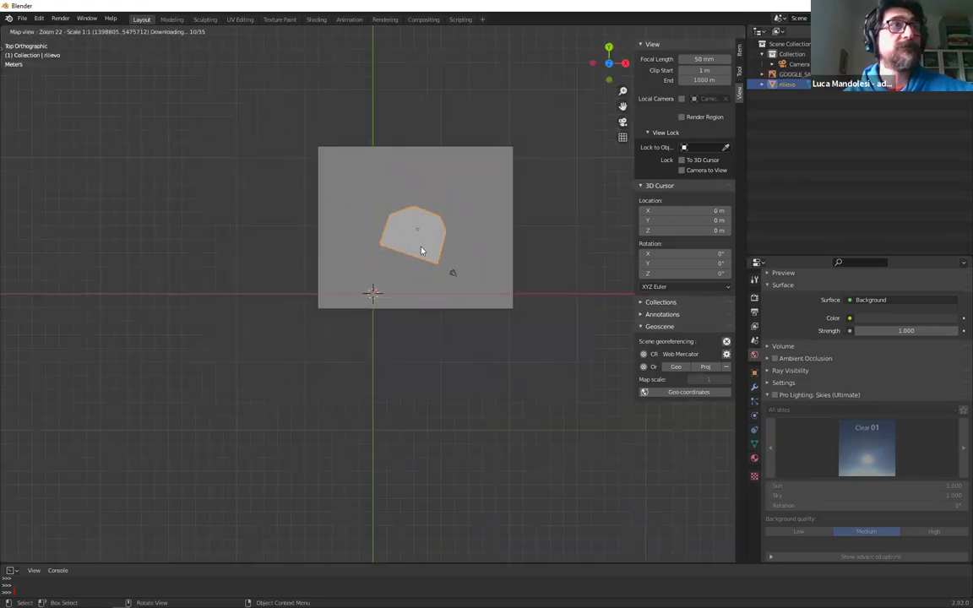
{"action": "scroll", "coordinate": [297, 136], "scroll_direction": "down", "scroll_amount": 1}
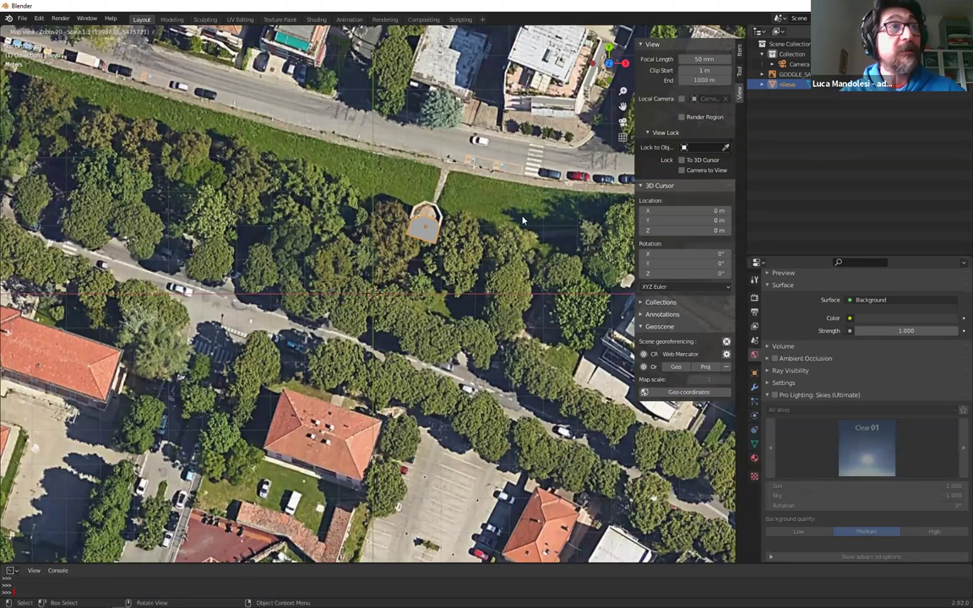
{"action": "middle_click_drag", "start_coordinate": [474, 307], "coordinate": [389, 349], "text": "shift"}
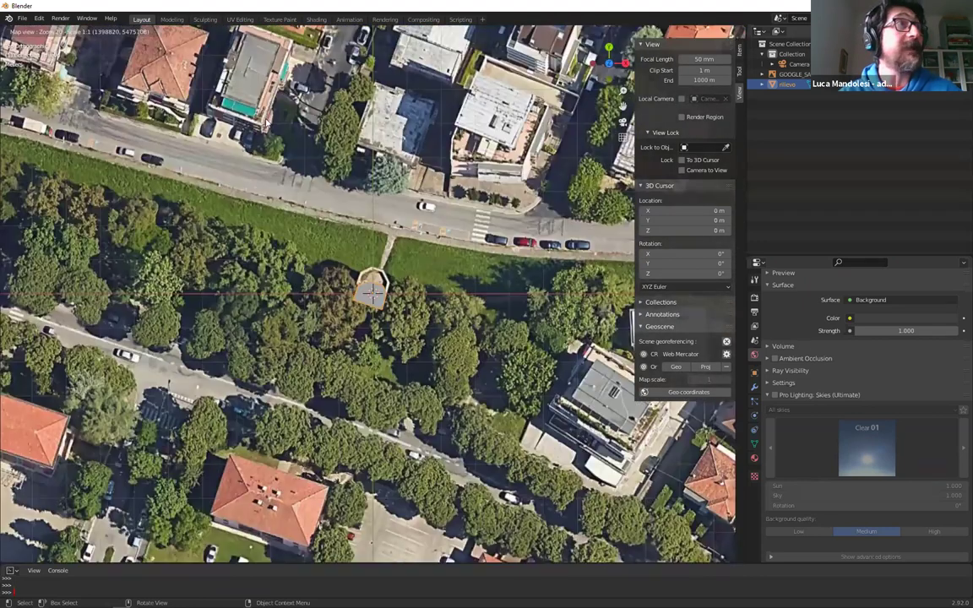
{"action": "key", "text": "Escape"}
Orbit around the satellite map plane, widen the properties area and try deleting the plane
{"action": "mouse_move", "coordinate": [411, 230]}
{"action": "middle_mouse_down"}
{"action": "mouse_move", "coordinate": [382, 183]}
{"action": "mouse_move", "coordinate": [403, 213]}
{"action": "middle_mouse_up"}
{"action": "scroll", "coordinate": [403, 213], "scroll_direction": "down", "scroll_amount": 6}
{"action": "middle_click_drag", "start_coordinate": [304, 198], "coordinate": [359, 239]}
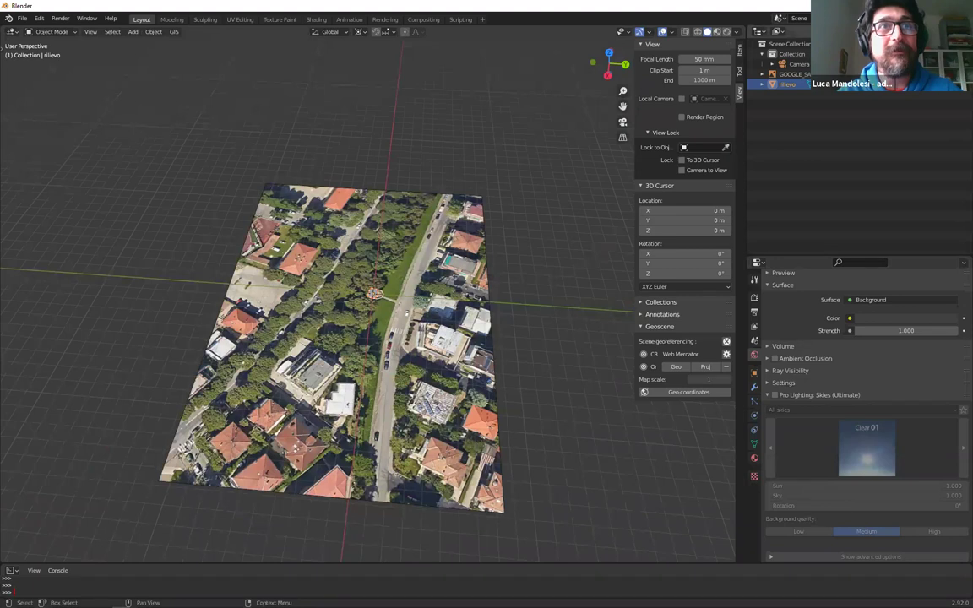
{"action": "left_click_drag", "start_coordinate": [790, 255], "coordinate": [802, 148]}
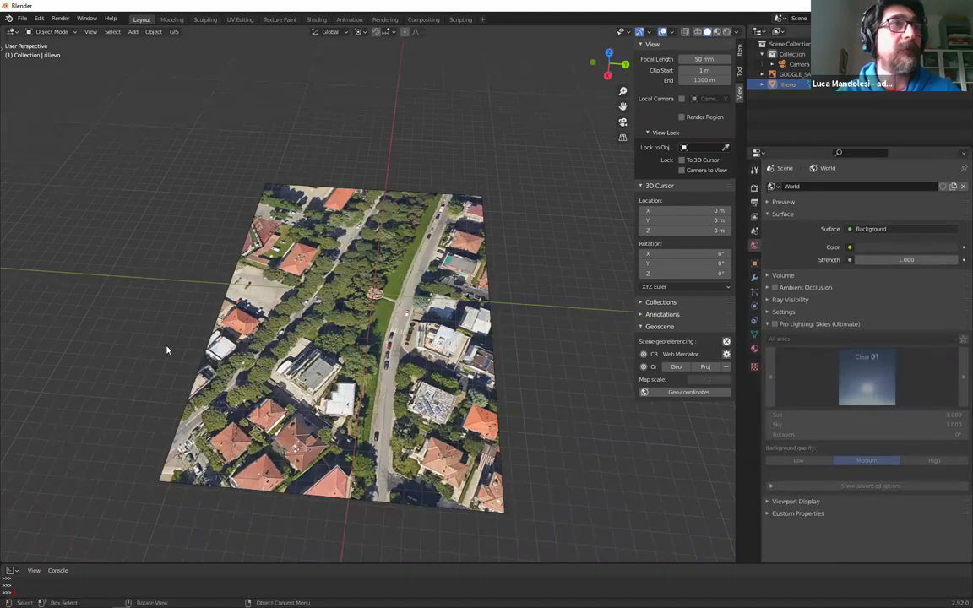
{"action": "middle_click_drag", "start_coordinate": [346, 325], "coordinate": [396, 354]}
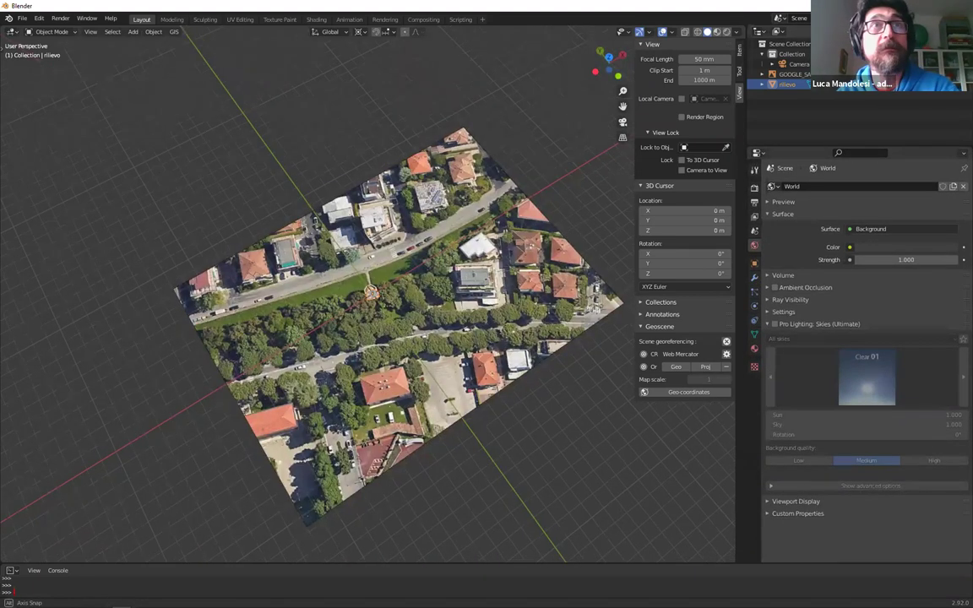
{"action": "key", "text": "Delete"}
Delete the GOOGLE_SAT_WM plane, select rilievo and view it from the top
{"action": "left_click", "coordinate": [793, 74]}
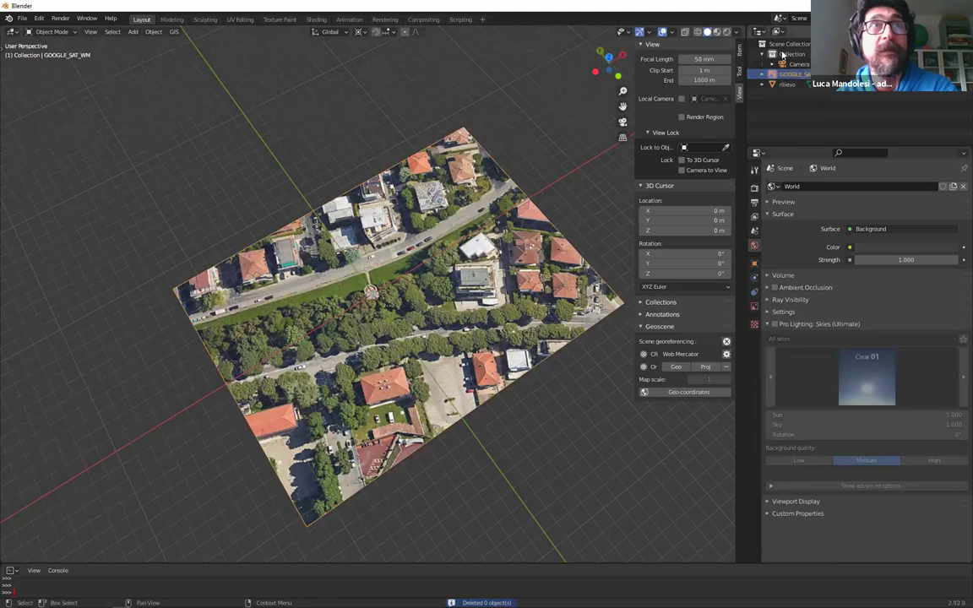
{"action": "key", "text": "Delete"}
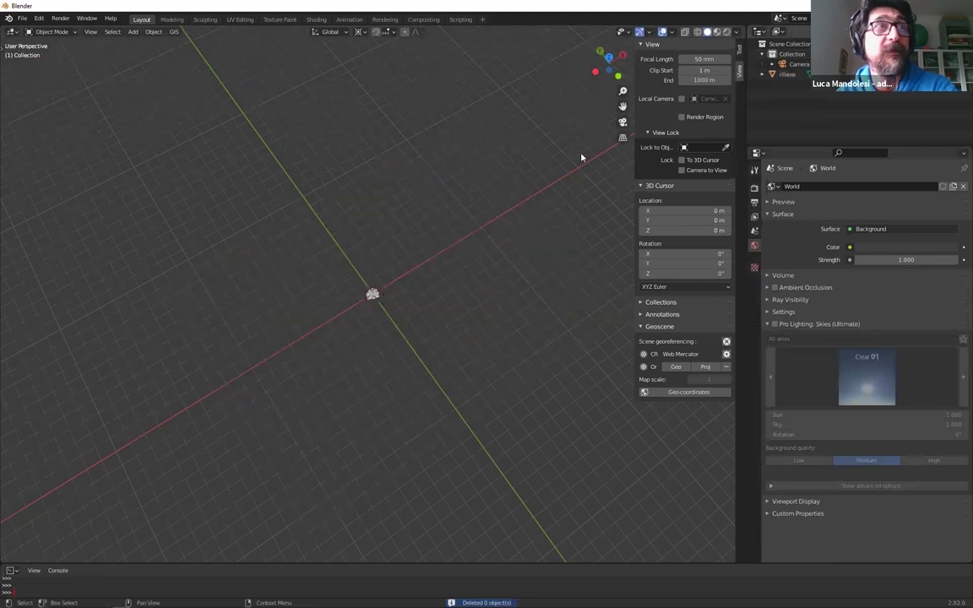
{"action": "left_click", "coordinate": [374, 300]}
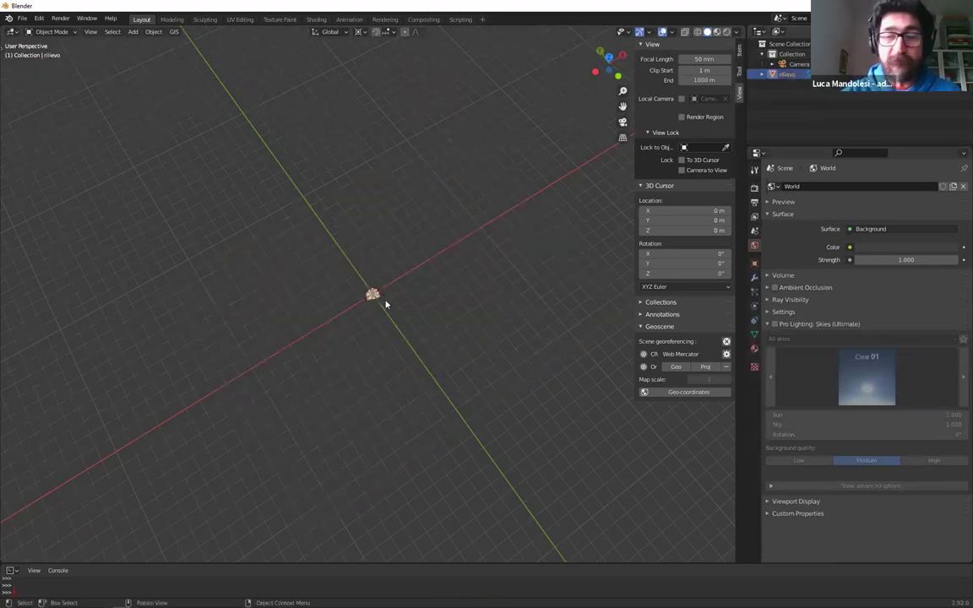
{"action": "key", "text": "KP_7"}
{"action": "key", "text": "KP_5"}
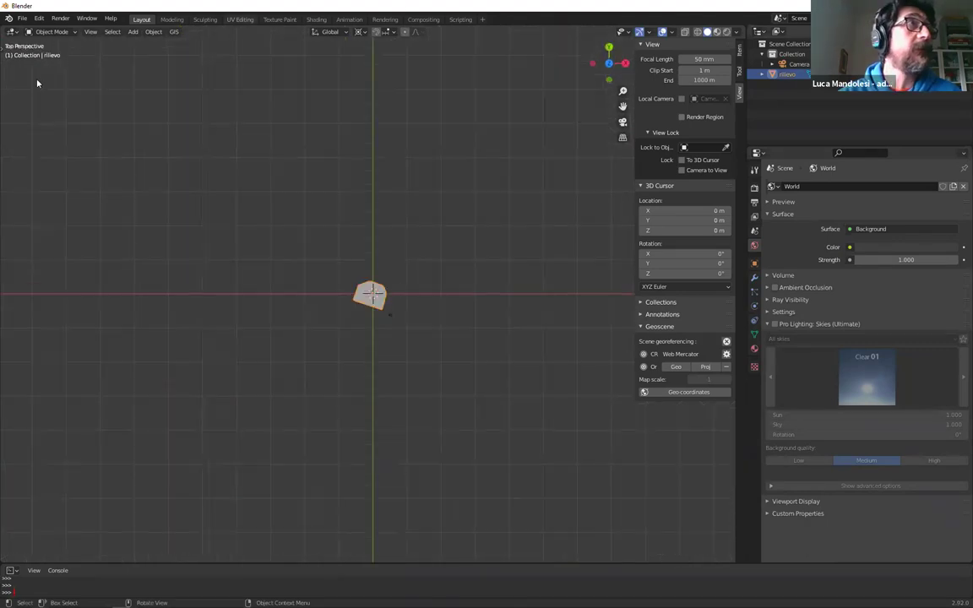
Request a basemap with source OSM, layer Mapnik and Web Mercator tiles
{"action": "left_click", "coordinate": [174, 31]}
{"action": "mouse_move", "coordinate": [194, 58]}
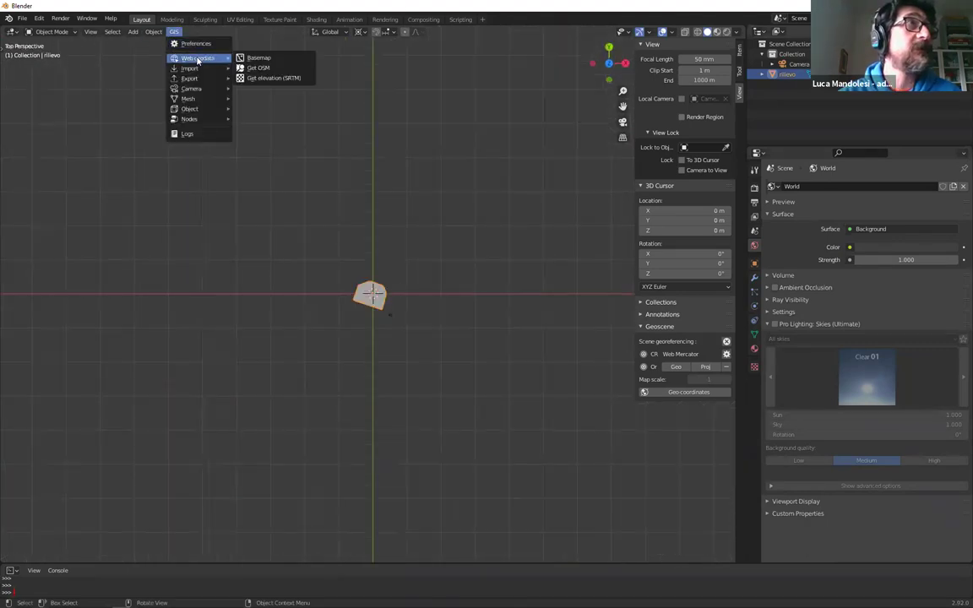
{"action": "left_click", "coordinate": [276, 58]}
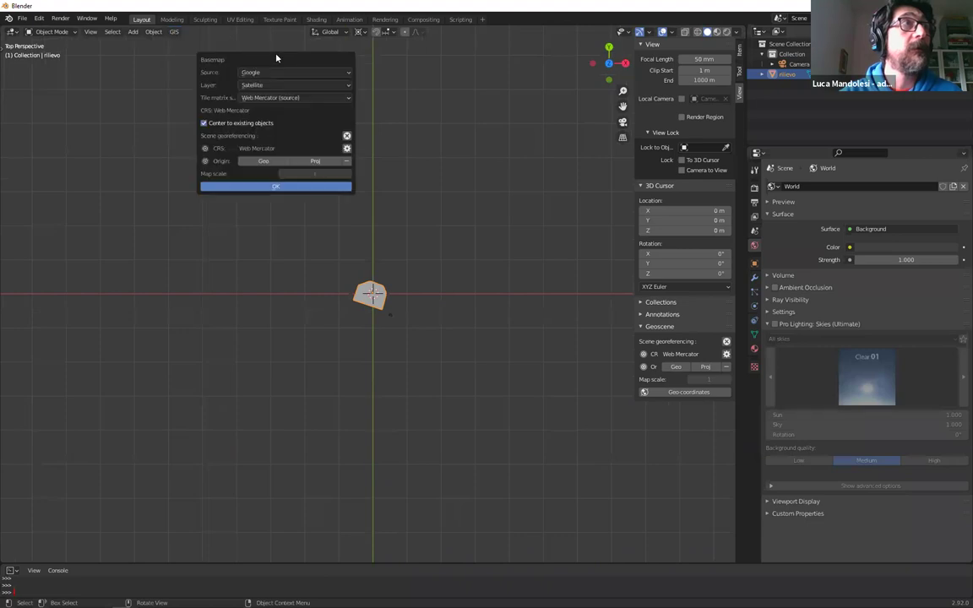
{"action": "left_click", "coordinate": [274, 72]}
{"action": "left_click", "coordinate": [282, 94]}
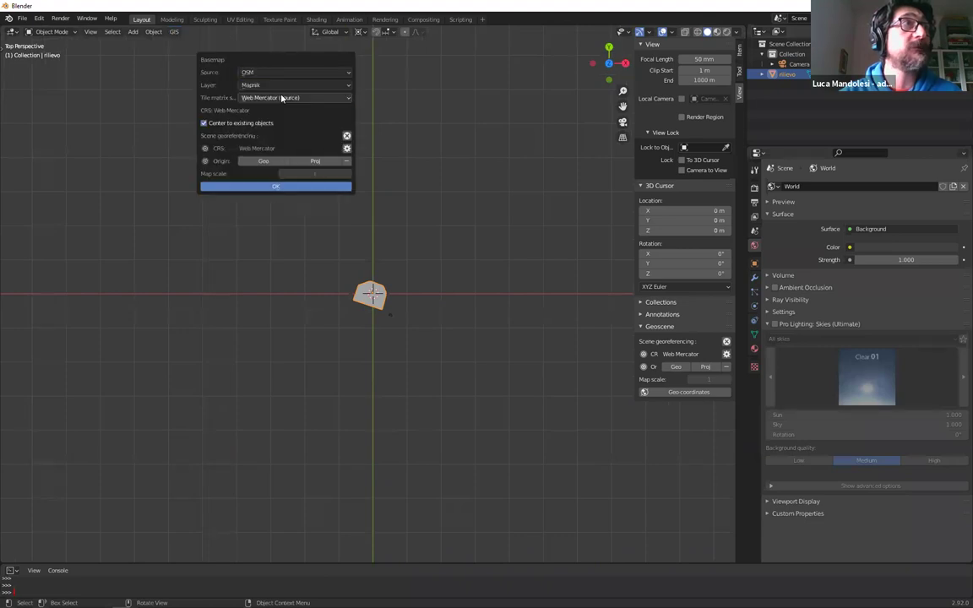
{"action": "left_click", "coordinate": [285, 86]}
{"action": "left_click", "coordinate": [287, 96]}
{"action": "left_click", "coordinate": [288, 98]}
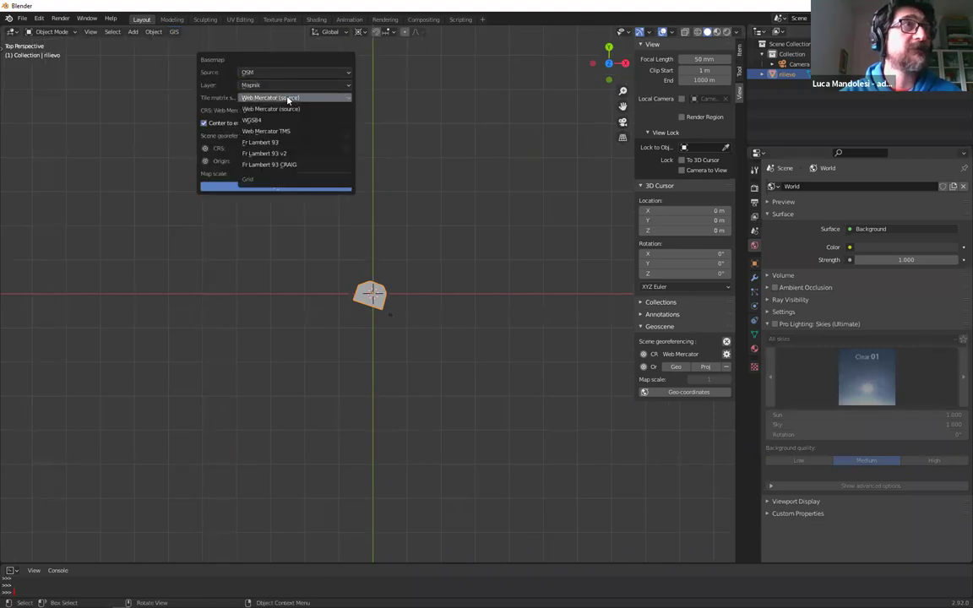
{"action": "left_click", "coordinate": [287, 99]}
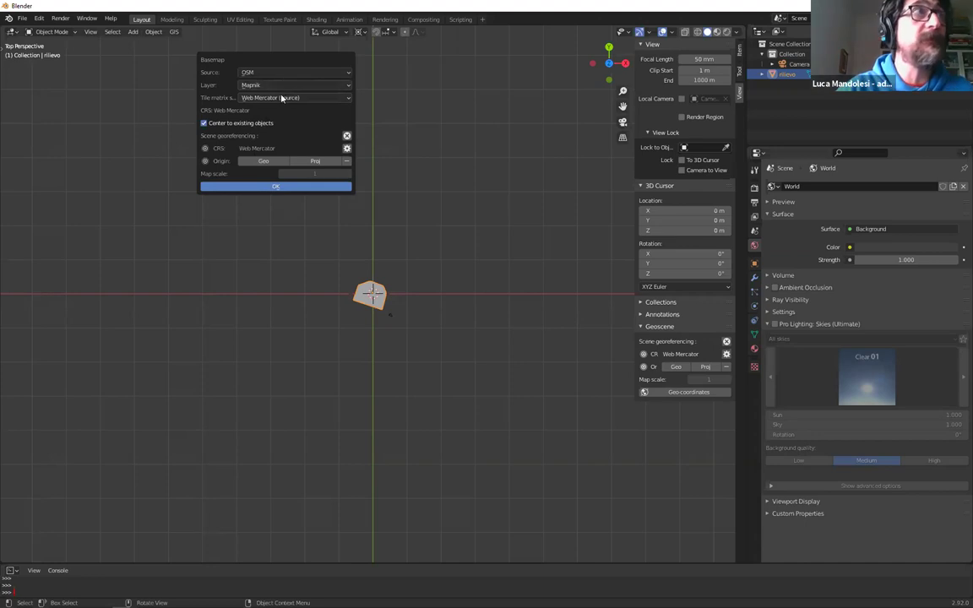
{"action": "left_click", "coordinate": [279, 187]}
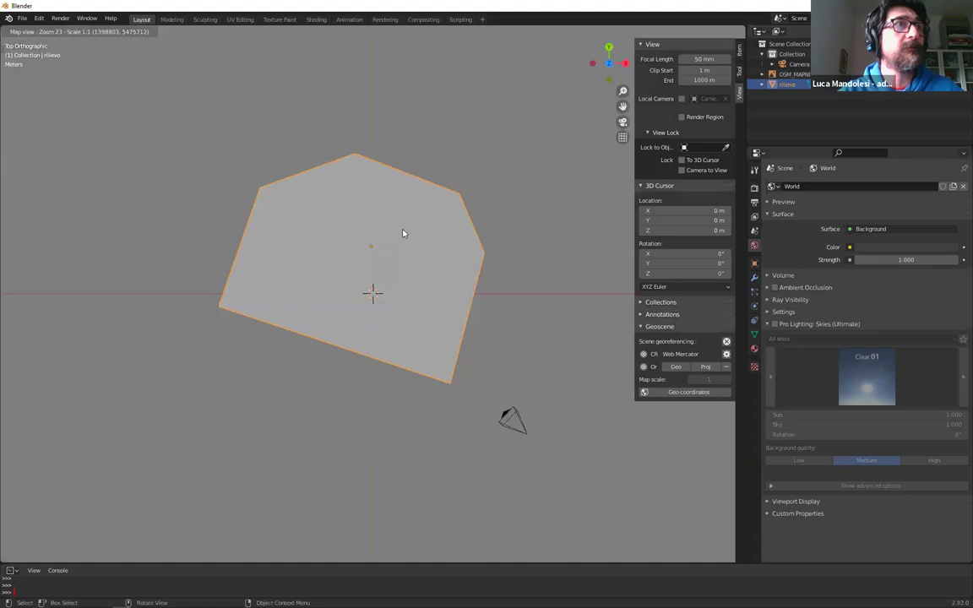
Load the OSM tiles, exit map view and orbit to a tilted view over the park strip
{"action": "scroll", "coordinate": [403, 232], "scroll_direction": "down", "scroll_amount": 5}
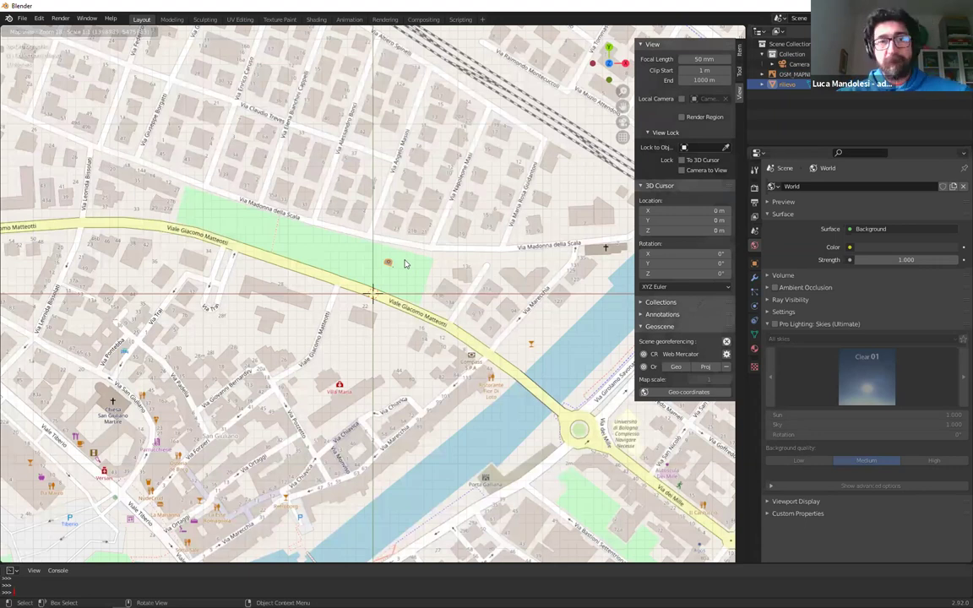
{"action": "scroll", "coordinate": [405, 264], "scroll_direction": "up", "scroll_amount": 1}
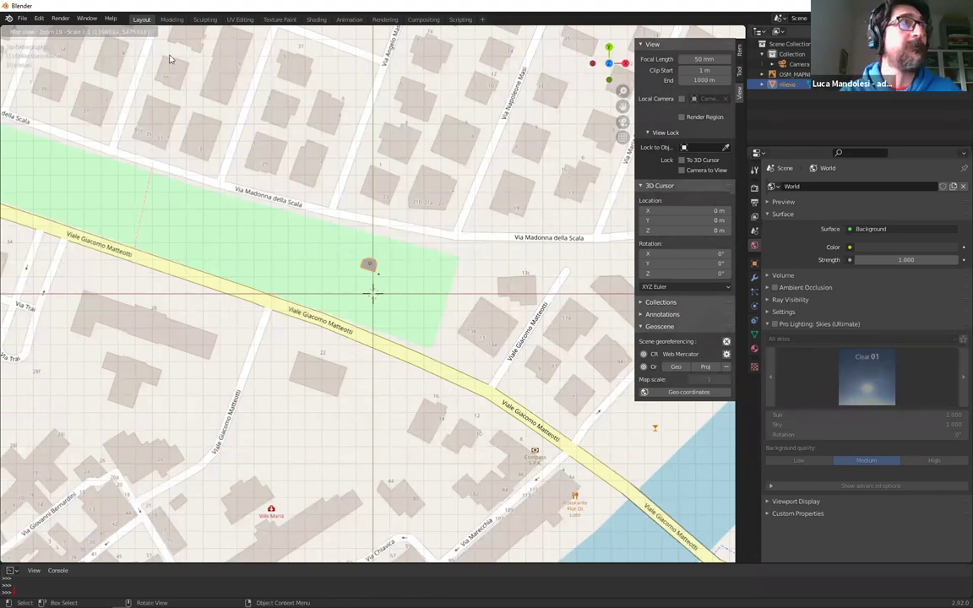
{"action": "key", "text": "Escape"}
{"action": "middle_click_drag", "start_coordinate": [363, 323], "coordinate": [365, 206]}
{"action": "scroll", "coordinate": [386, 303], "scroll_direction": "down", "scroll_amount": 6}
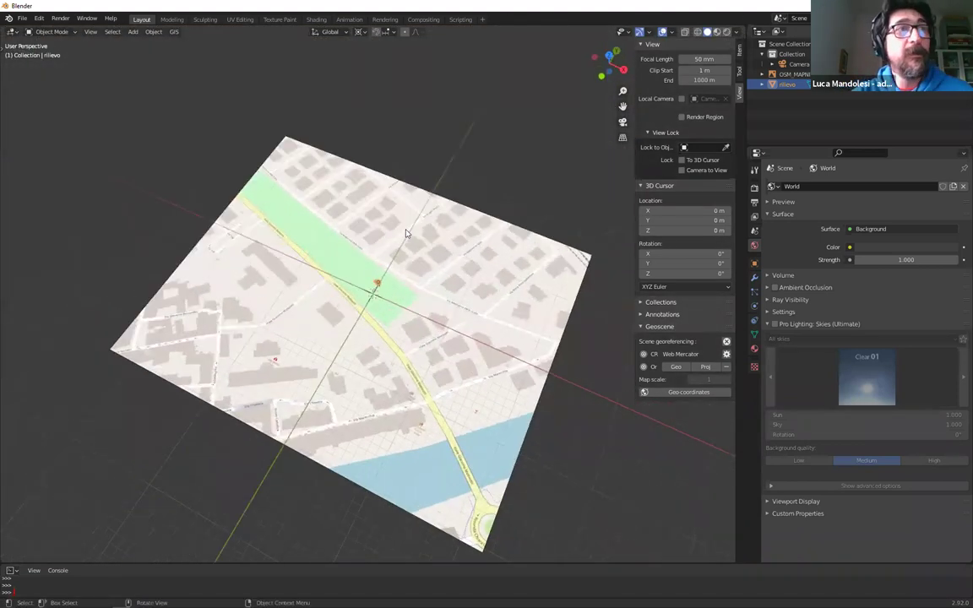
{"action": "scroll", "coordinate": [364, 206], "scroll_direction": "up", "scroll_amount": 6}
{"action": "middle_click_drag", "start_coordinate": [398, 257], "coordinate": [343, 295]}
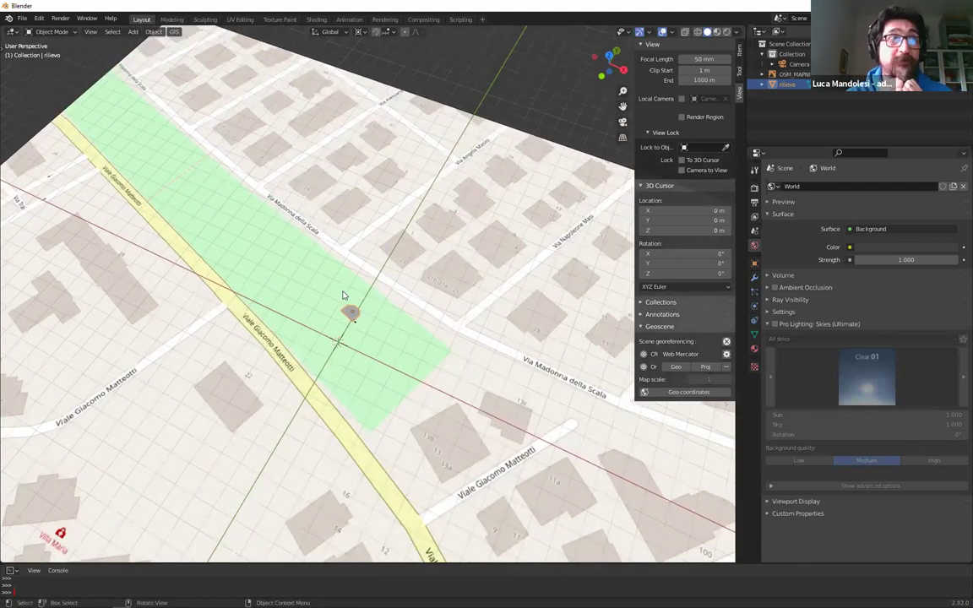
{"action": "scroll", "coordinate": [456, 370], "scroll_direction": "down", "scroll_amount": 2}
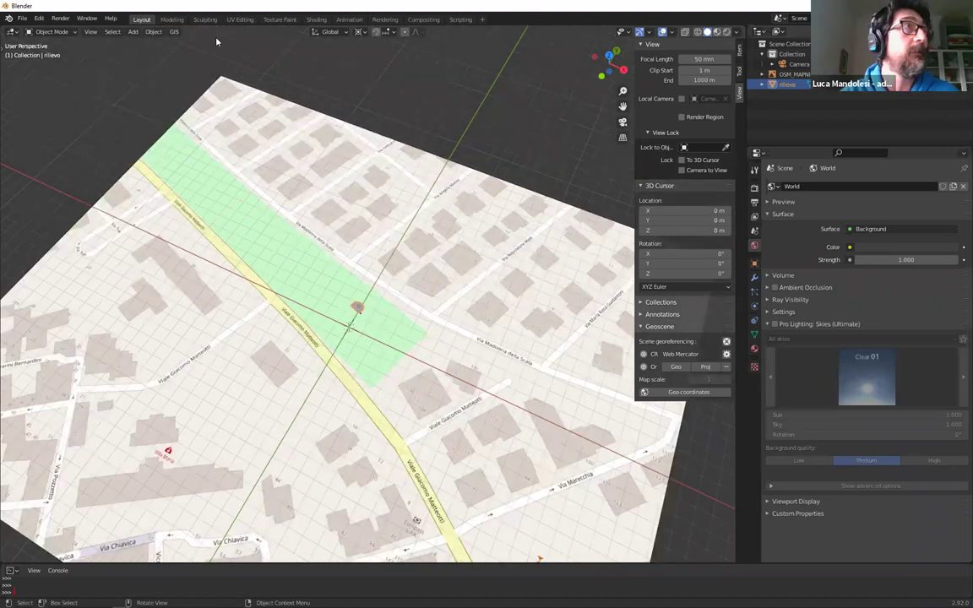
Pick torrione_via_madonna_della_scala_scaled.obj from Esercizio_1_DA_OSM_A_BLENDER for OBJ import
{"action": "left_click", "coordinate": [22, 18]}
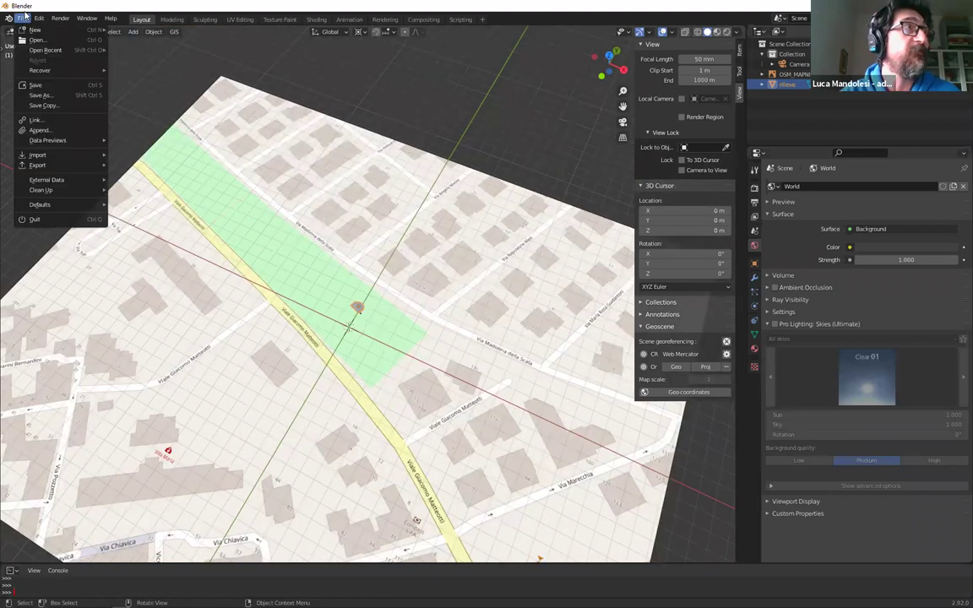
{"action": "mouse_move", "coordinate": [38, 155]}
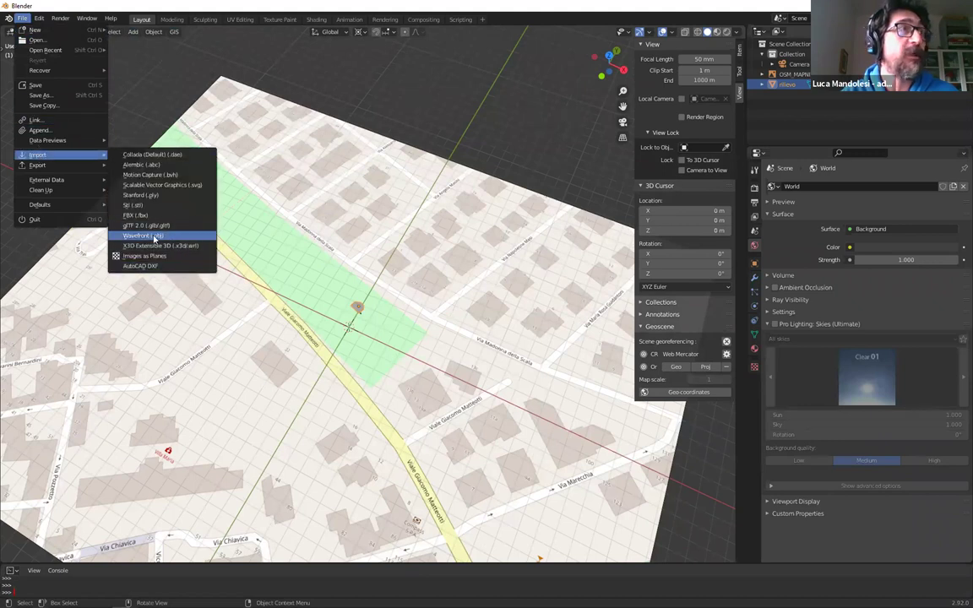
{"action": "key", "text": "Escape"}
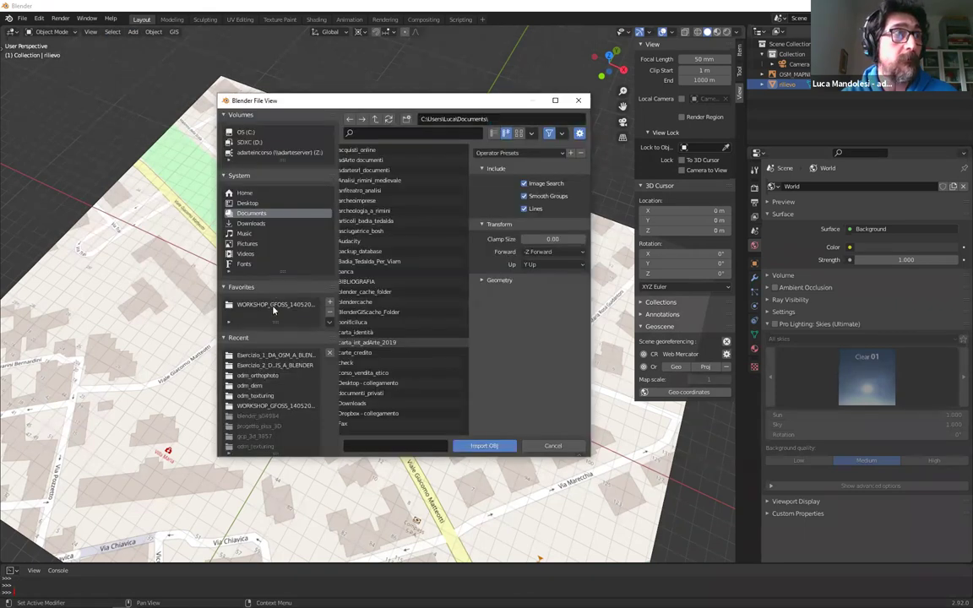
{"action": "left_click", "coordinate": [271, 306]}
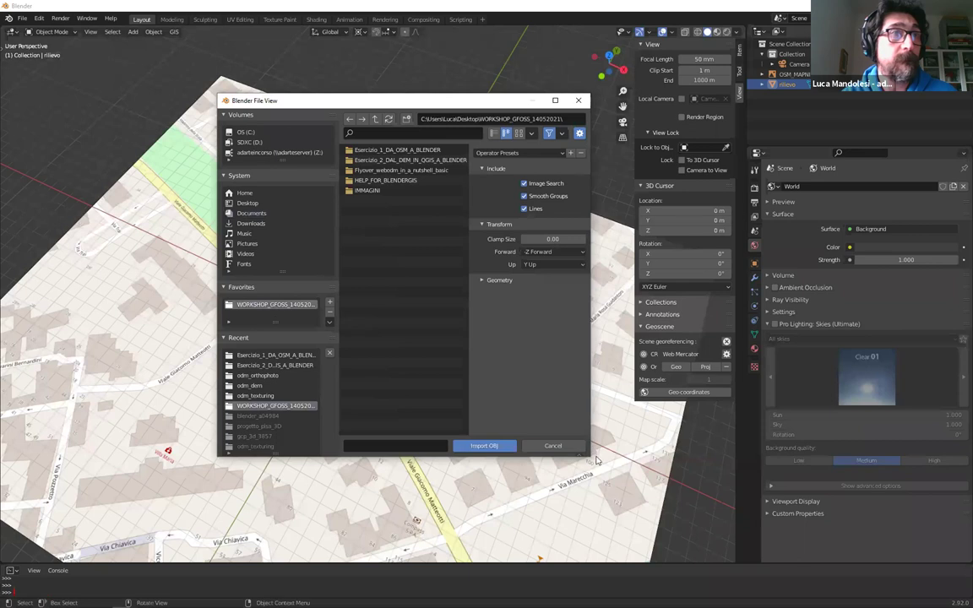
{"action": "left_click_drag", "start_coordinate": [590, 461], "coordinate": [691, 518]}
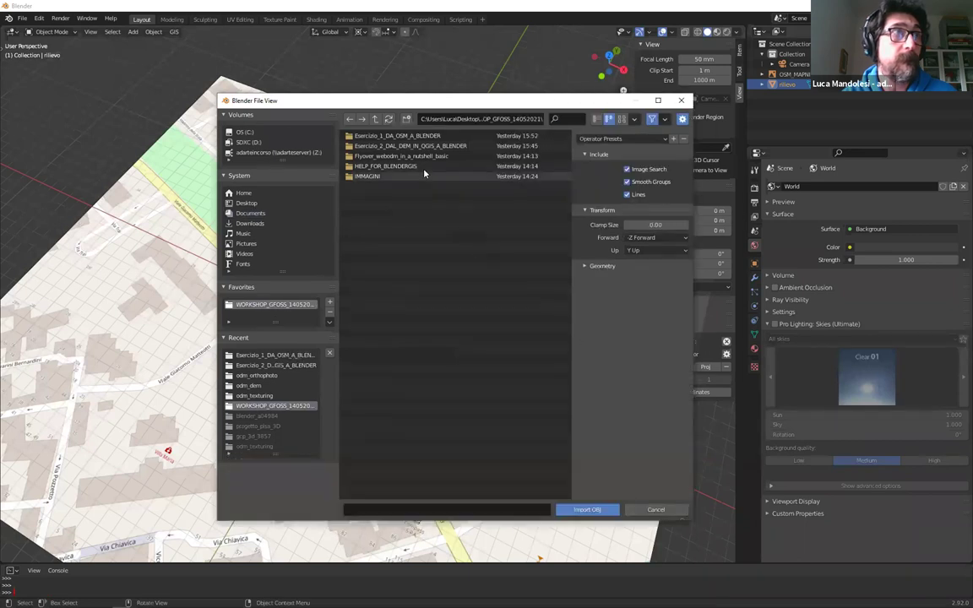
{"action": "double_click", "coordinate": [397, 136]}
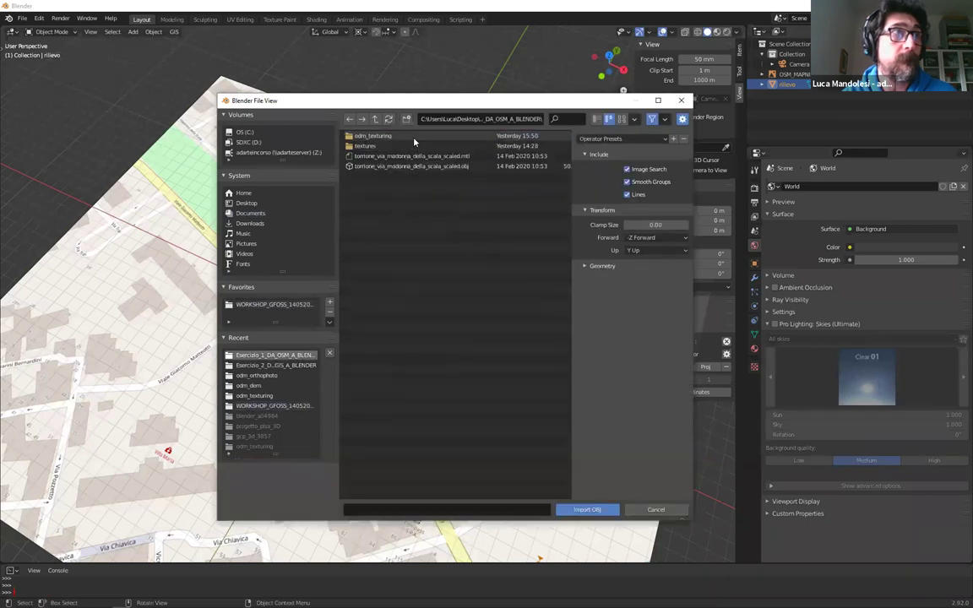
{"action": "left_click", "coordinate": [413, 166]}
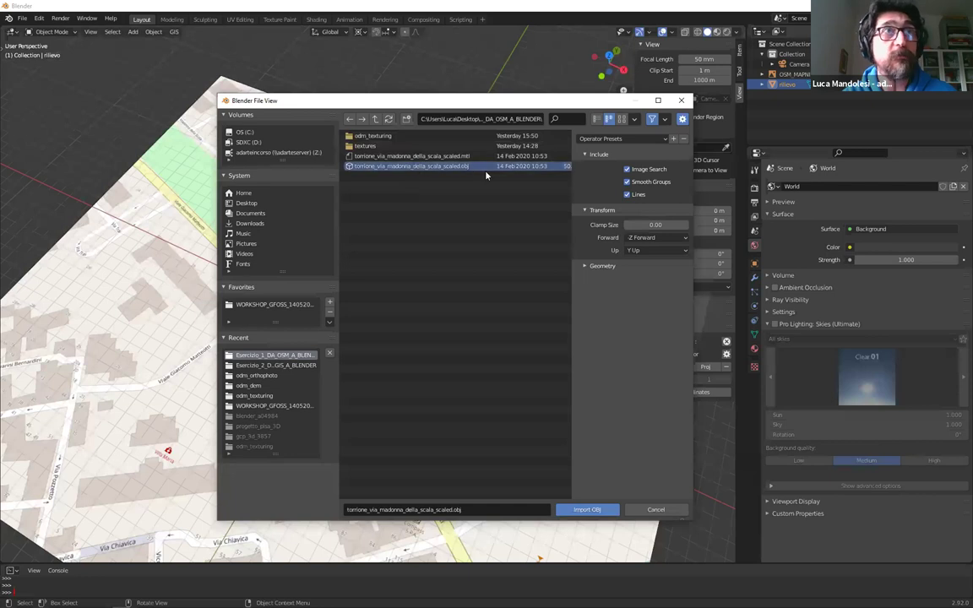
Set the import axes to X Forward and Z Up, then import the tower
{"action": "left_click", "coordinate": [651, 238]}
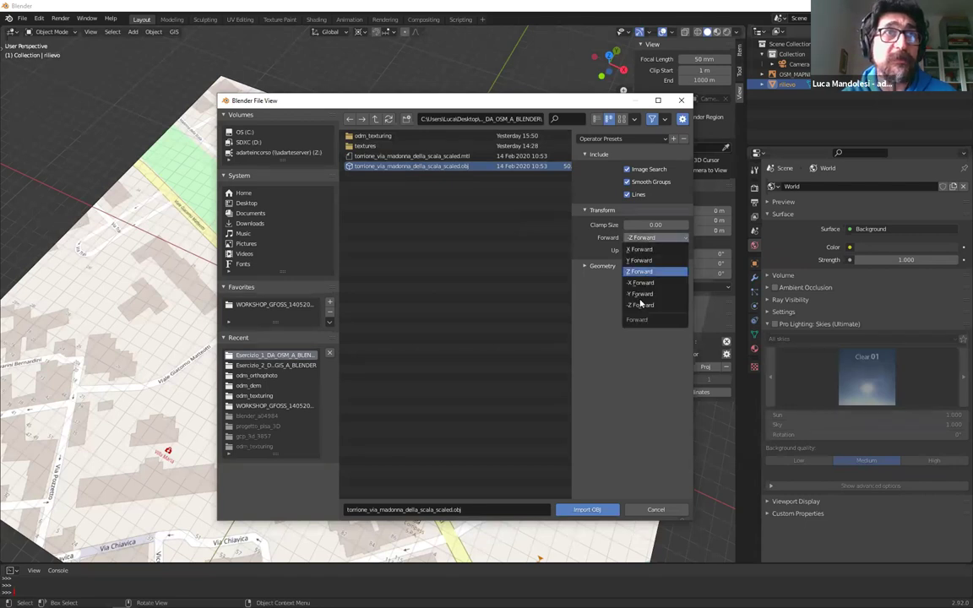
{"action": "left_click", "coordinate": [652, 249]}
{"action": "left_click", "coordinate": [651, 252]}
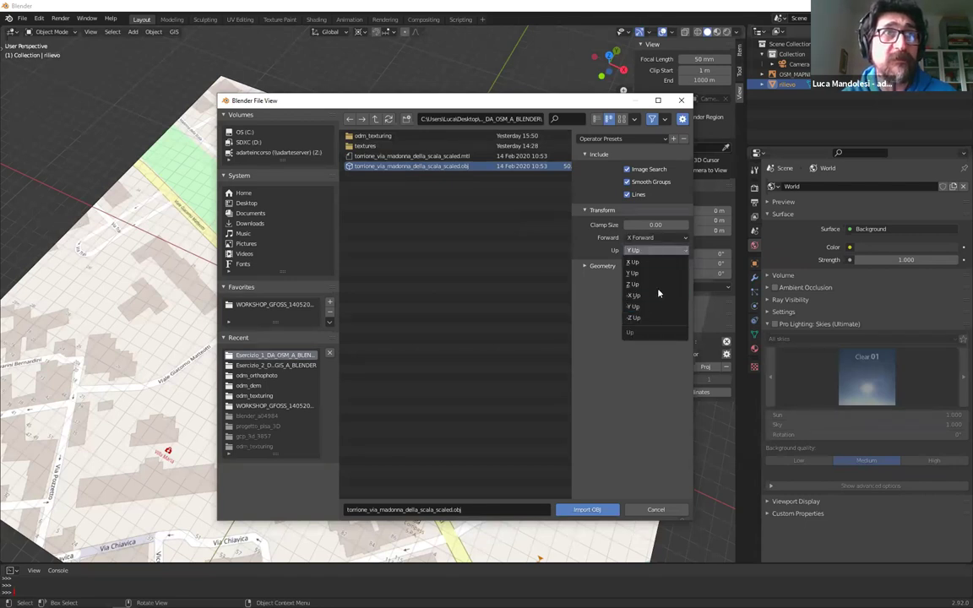
{"action": "left_click", "coordinate": [646, 284]}
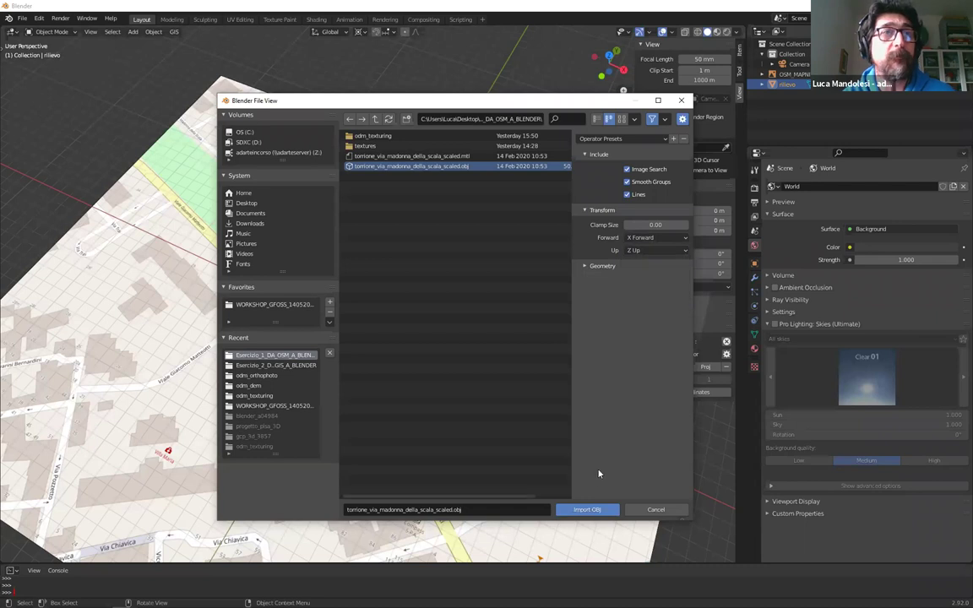
{"action": "left_click", "coordinate": [588, 510]}
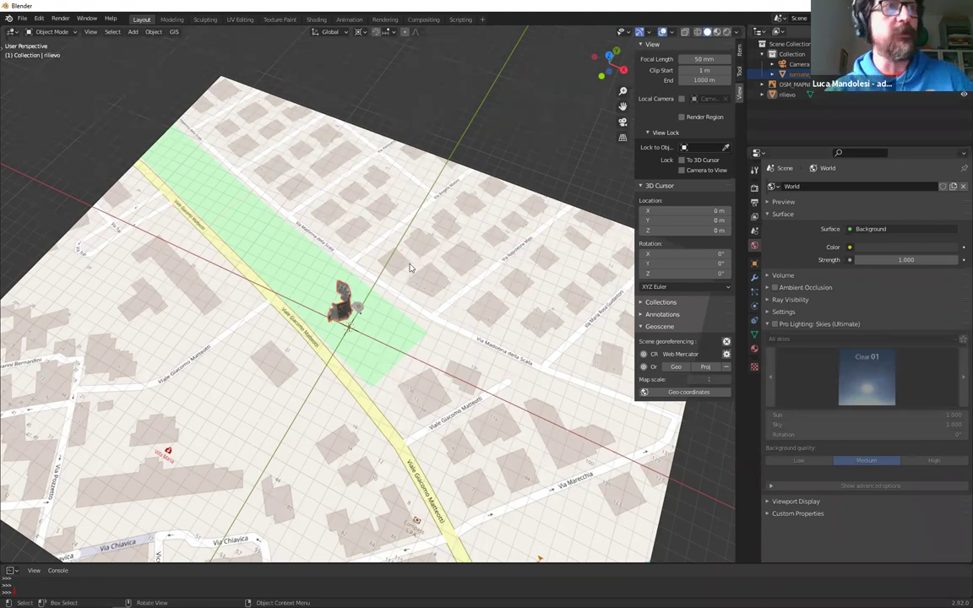
Grab the imported tower and move it aside, then bring the grey footprint into view
{"action": "middle_click_drag", "start_coordinate": [391, 286], "coordinate": [345, 306]}
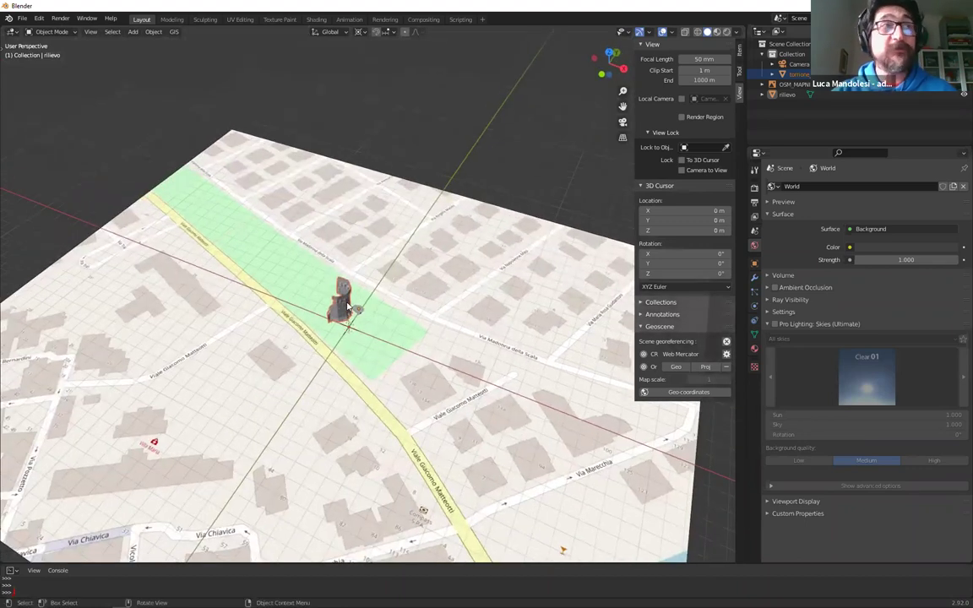
{"action": "left_click", "coordinate": [346, 306]}
{"action": "key", "text": "g"}
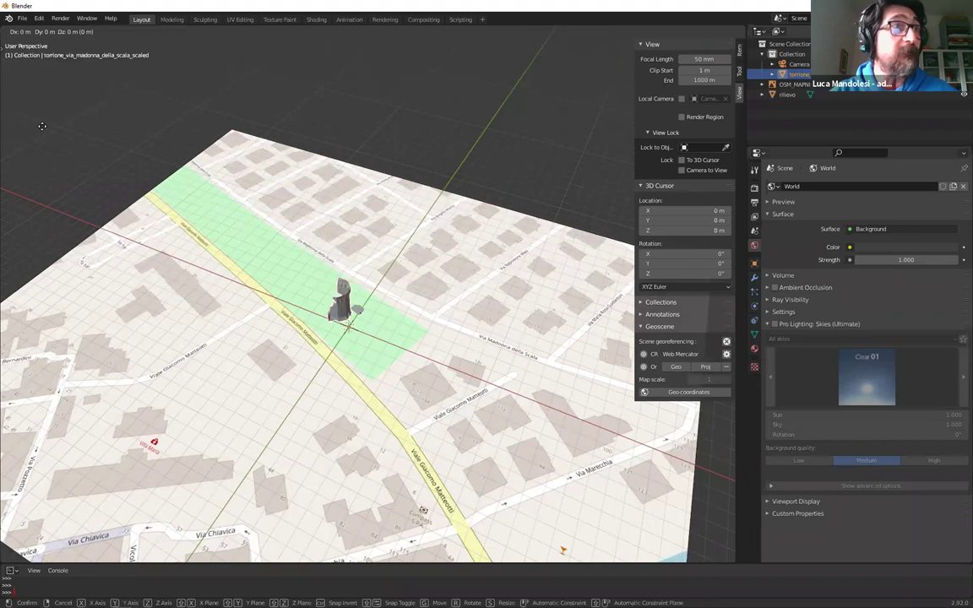
{"action": "left_click", "coordinate": [668, 84]}
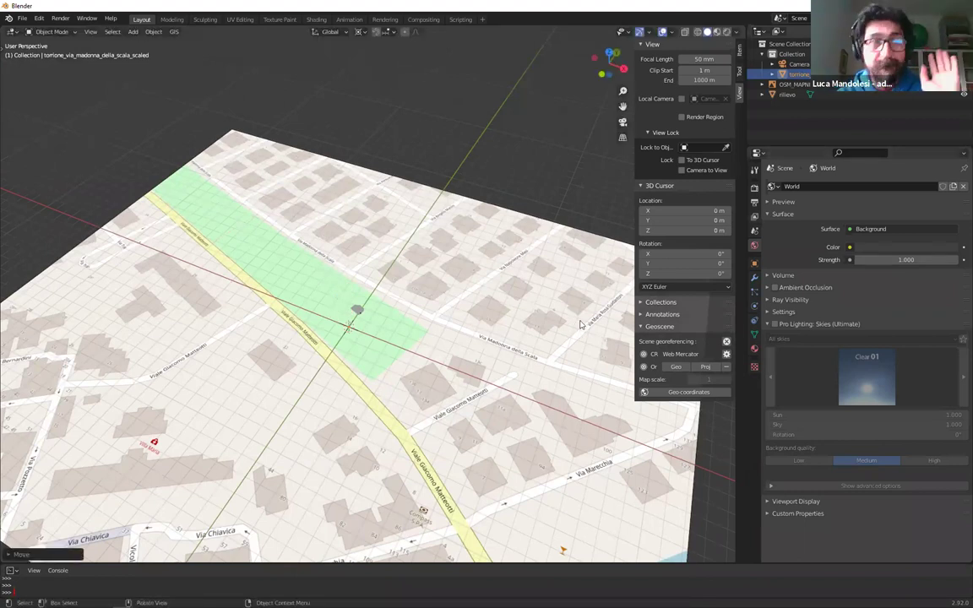
{"action": "scroll", "coordinate": [564, 354], "scroll_direction": "down", "scroll_amount": 6}
{"action": "scroll", "coordinate": [557, 361], "scroll_direction": "up", "scroll_amount": 10}
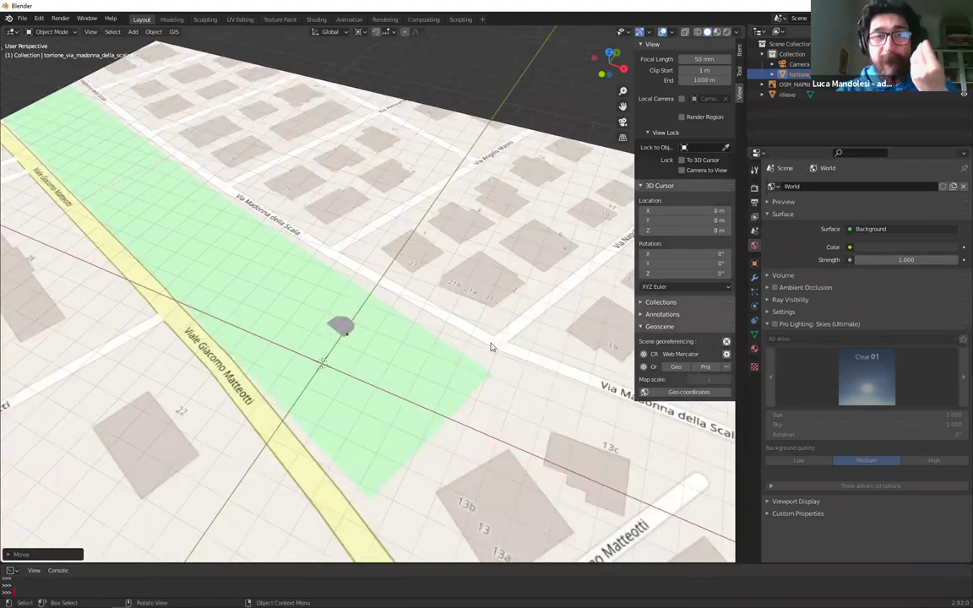
{"action": "middle_click_drag", "start_coordinate": [345, 367], "coordinate": [279, 359]}
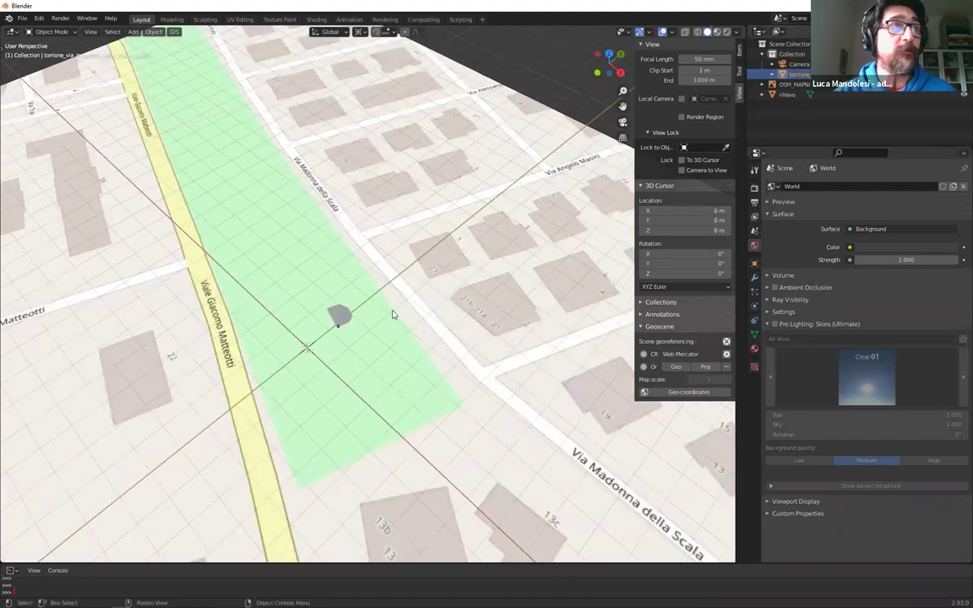
{"action": "scroll", "coordinate": [389, 306], "scroll_direction": "up", "scroll_amount": 4}
{"action": "middle_click_drag", "start_coordinate": [389, 305], "coordinate": [435, 264], "text": "shift"}
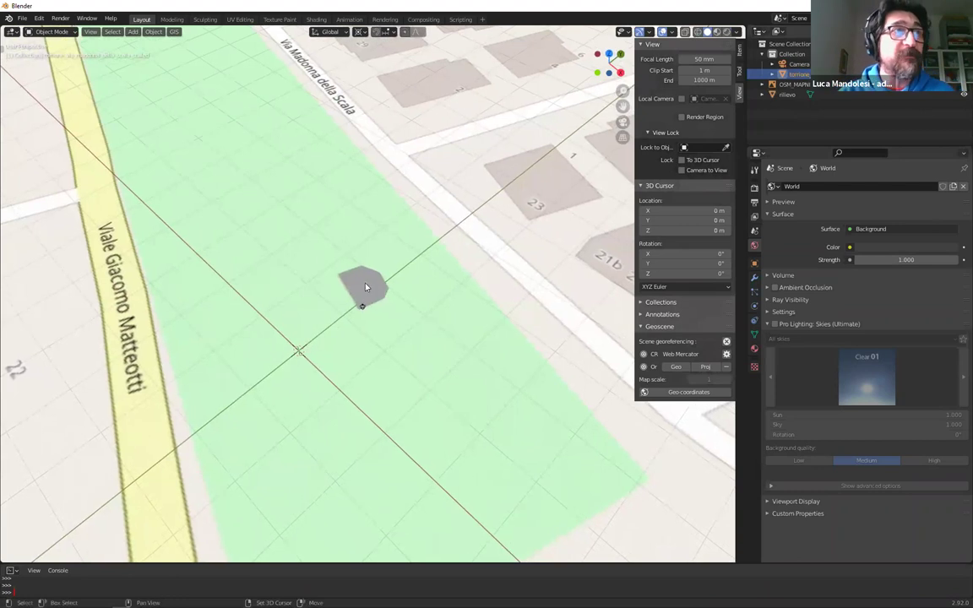
Put the 3D cursor on the footprint, set the tower's origin there, then apply Geometry to Origin
{"action": "right_click", "coordinate": [364, 290], "text": "shift"}
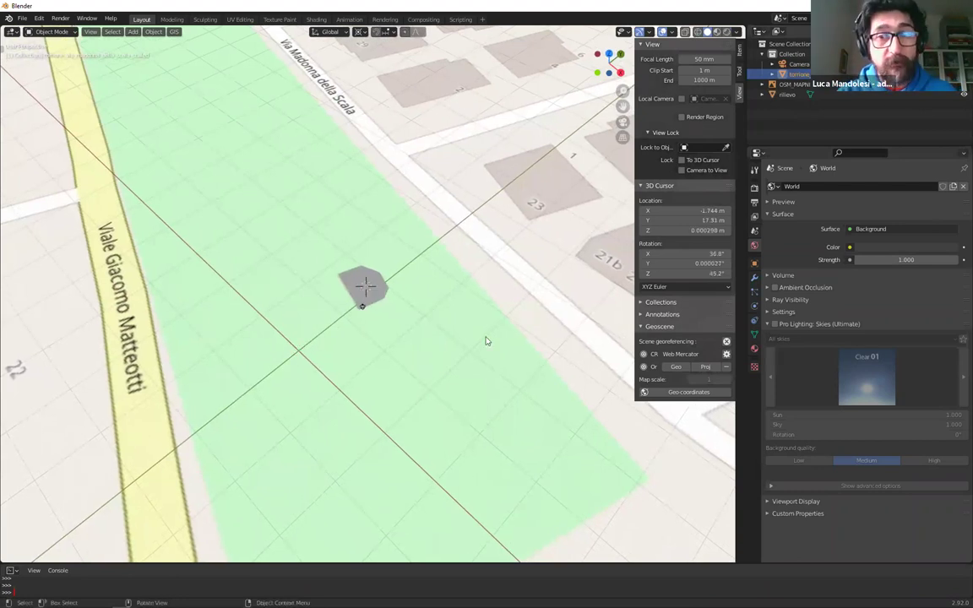
{"action": "left_click", "coordinate": [153, 31]}
{"action": "mouse_move", "coordinate": [166, 56]}
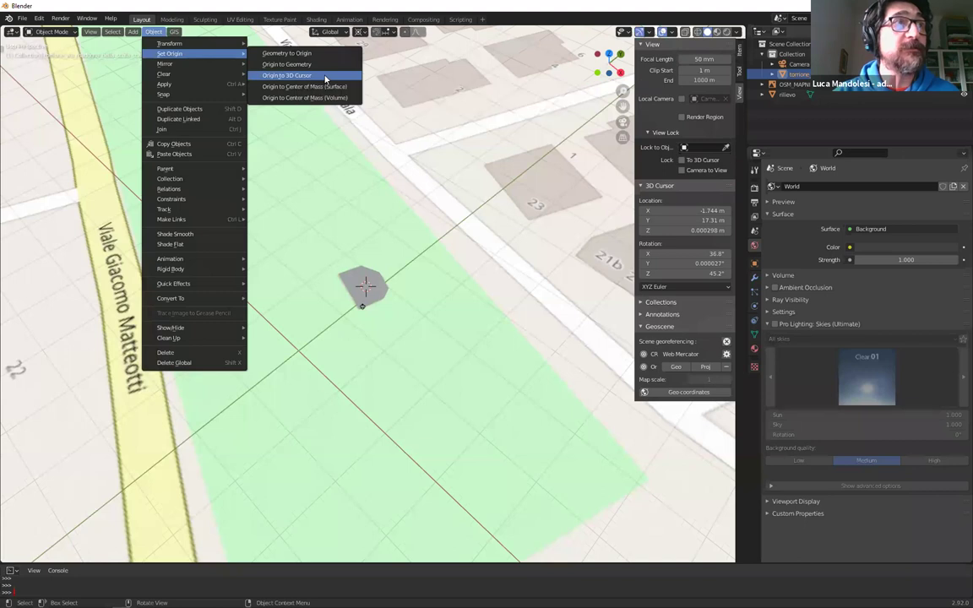
{"action": "left_click", "coordinate": [287, 75]}
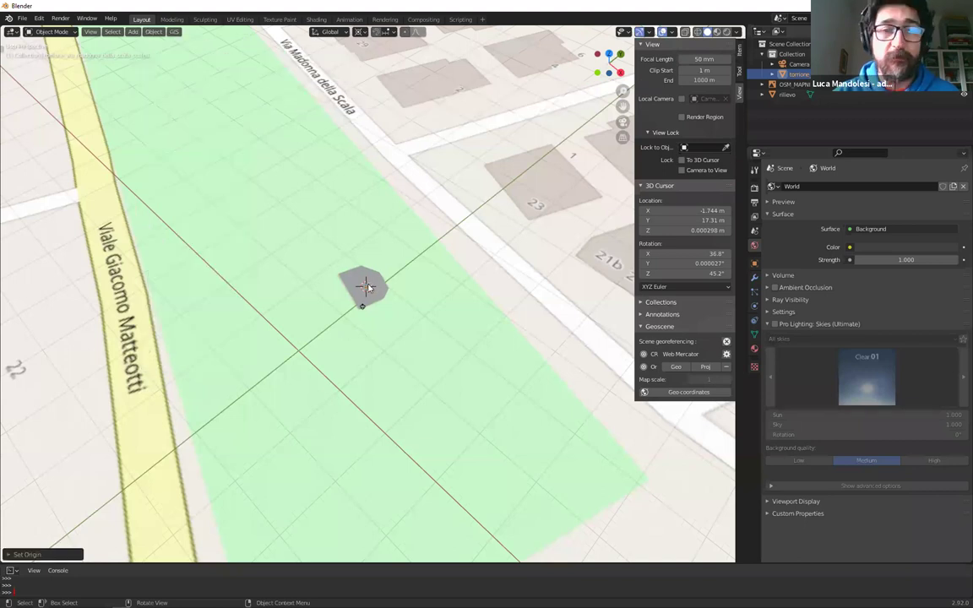
{"action": "left_click", "coordinate": [155, 32]}
{"action": "mouse_move", "coordinate": [168, 54]}
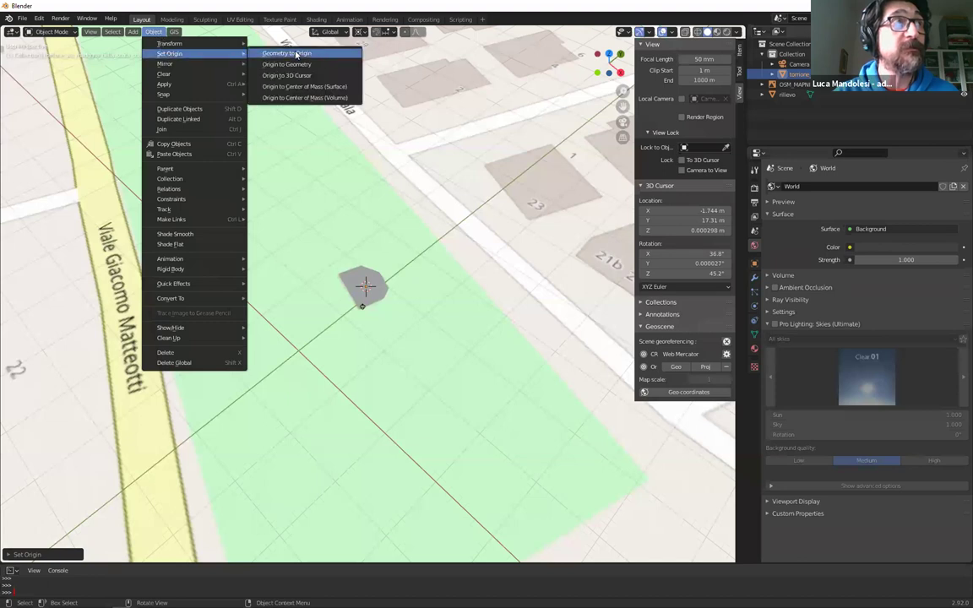
{"action": "left_click", "coordinate": [287, 53]}
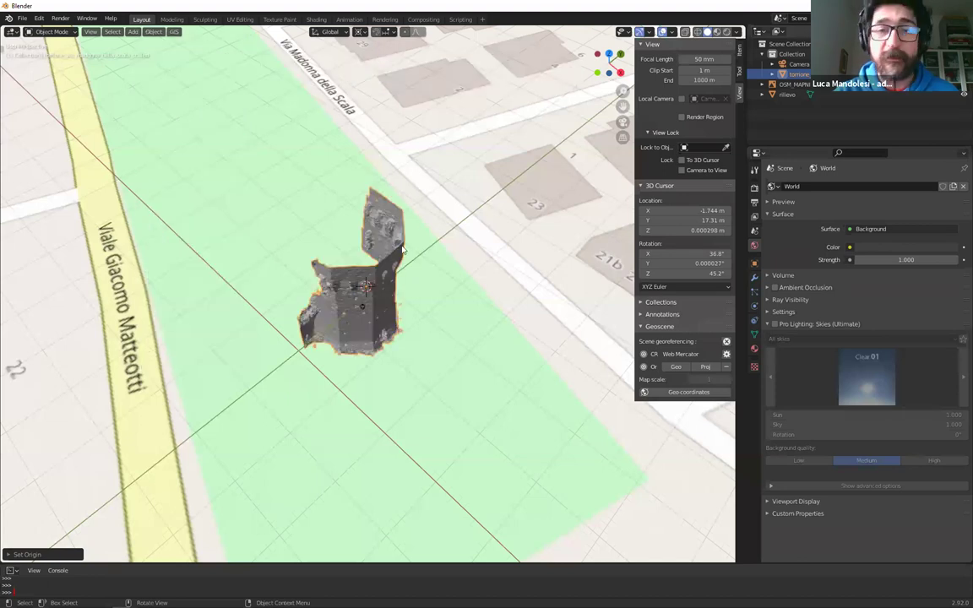
Zoom into a top view of the tower and check the transform orientation setting
{"action": "middle_click_drag", "start_coordinate": [377, 344], "coordinate": [314, 316]}
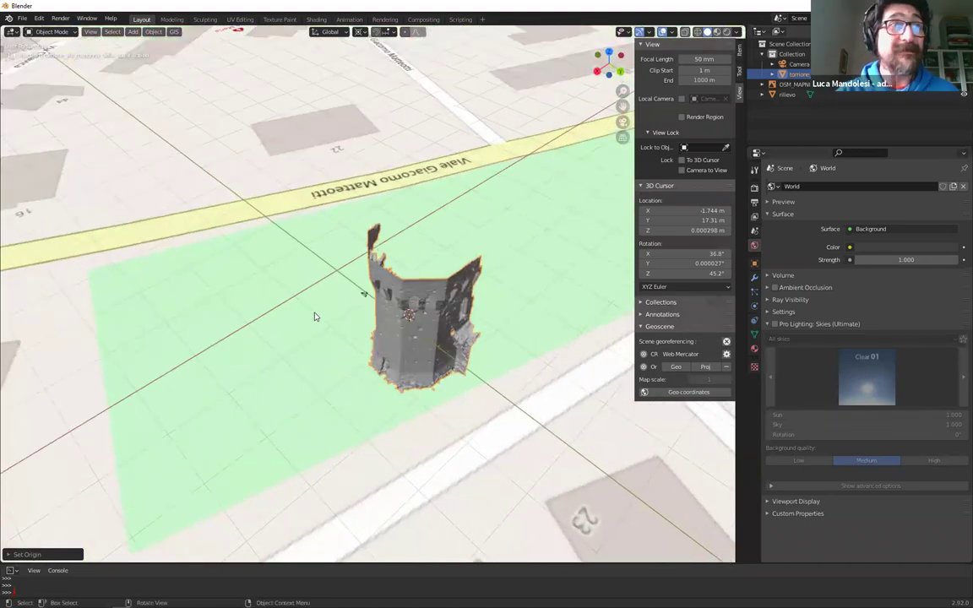
{"action": "key", "text": "KP_7"}
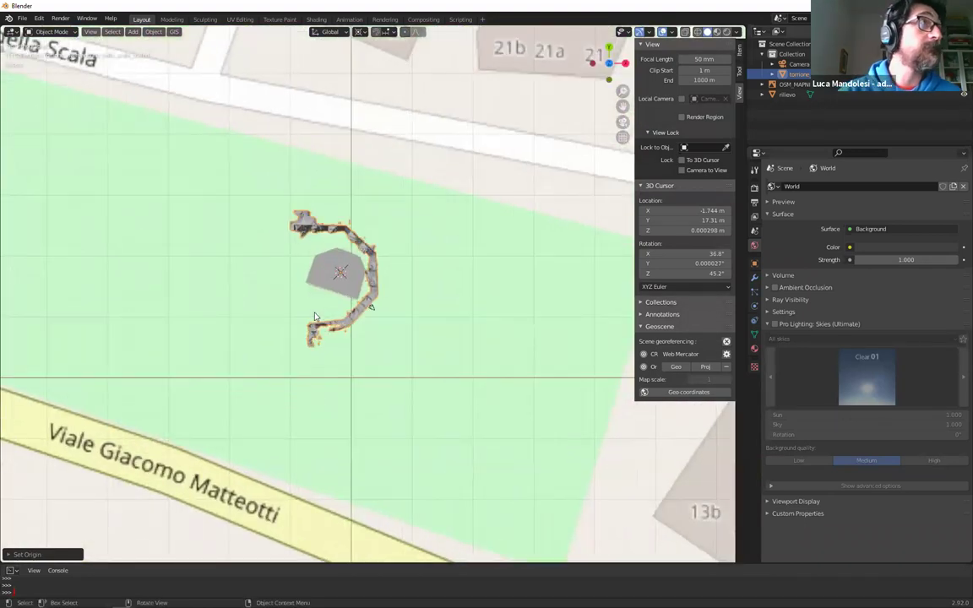
{"action": "scroll", "coordinate": [419, 289], "scroll_direction": "up", "scroll_amount": 3}
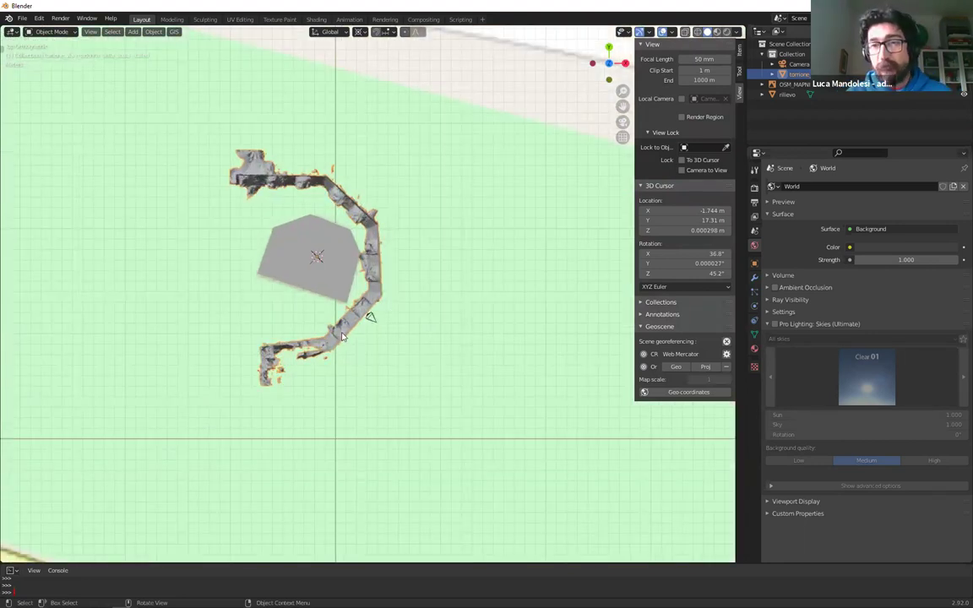
{"action": "left_click", "coordinate": [326, 31]}
{"action": "left_click", "coordinate": [333, 55]}
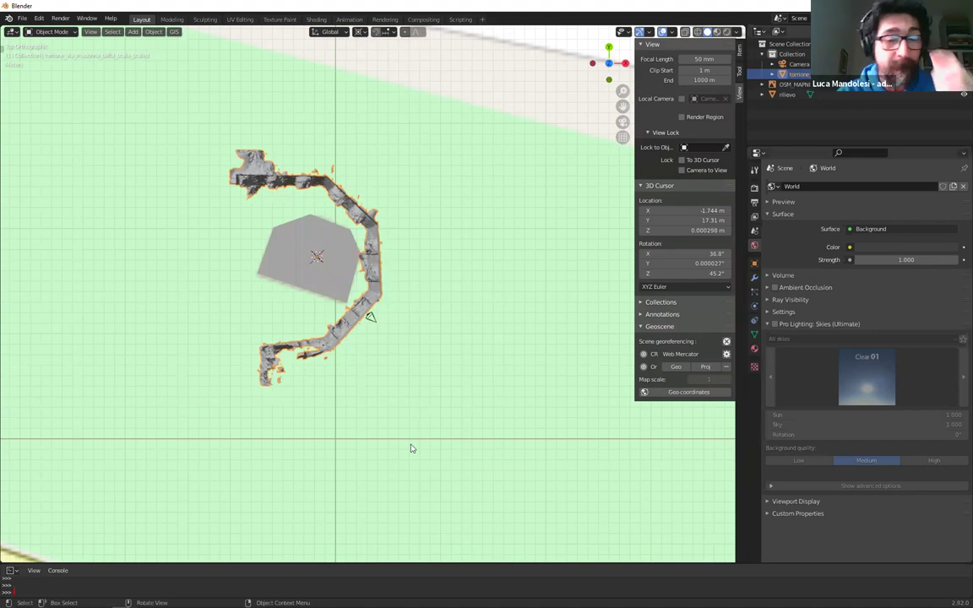
Rotate the scan about Z, then bring its left corner onto the footprint corner
{"action": "key", "text": "r"}
{"action": "key", "text": "z"}
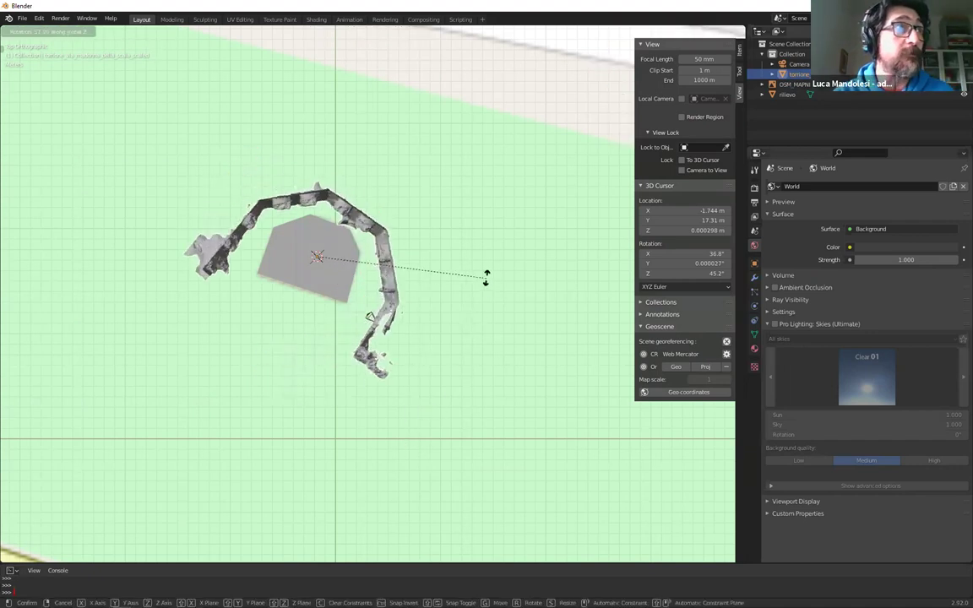
{"action": "left_click", "coordinate": [494, 226]}
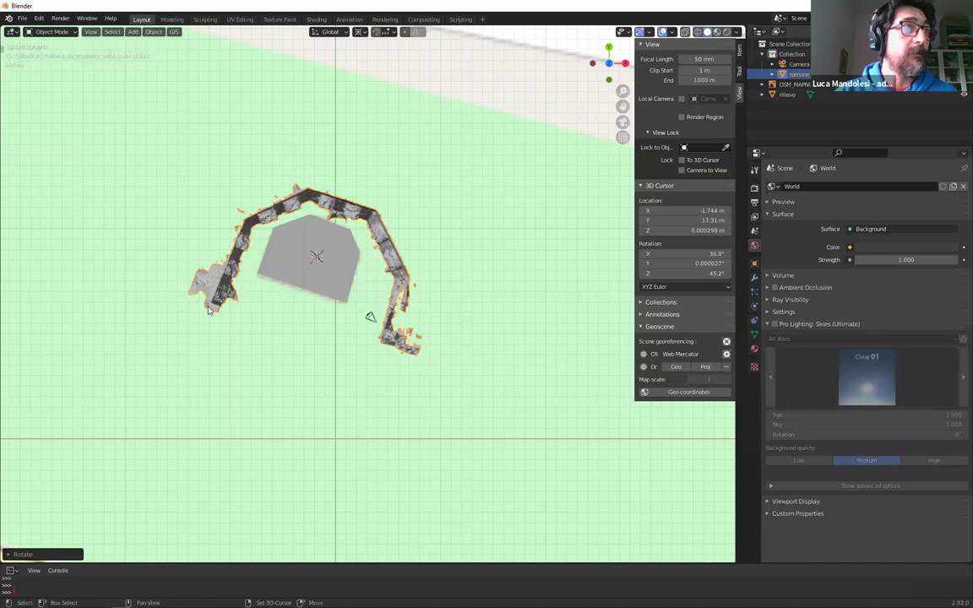
{"action": "right_click", "coordinate": [207, 311], "text": "shift"}
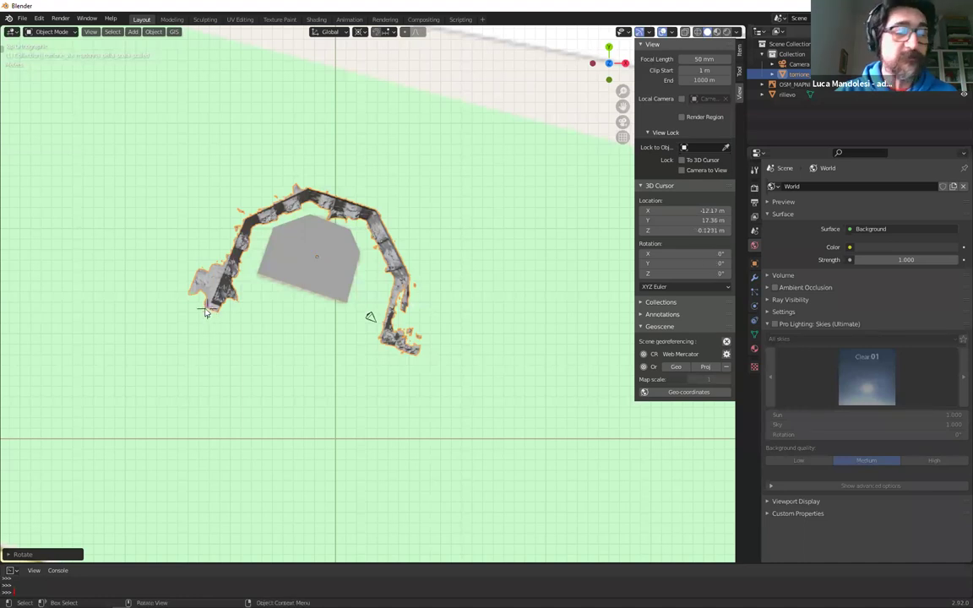
{"action": "key", "text": "r"}
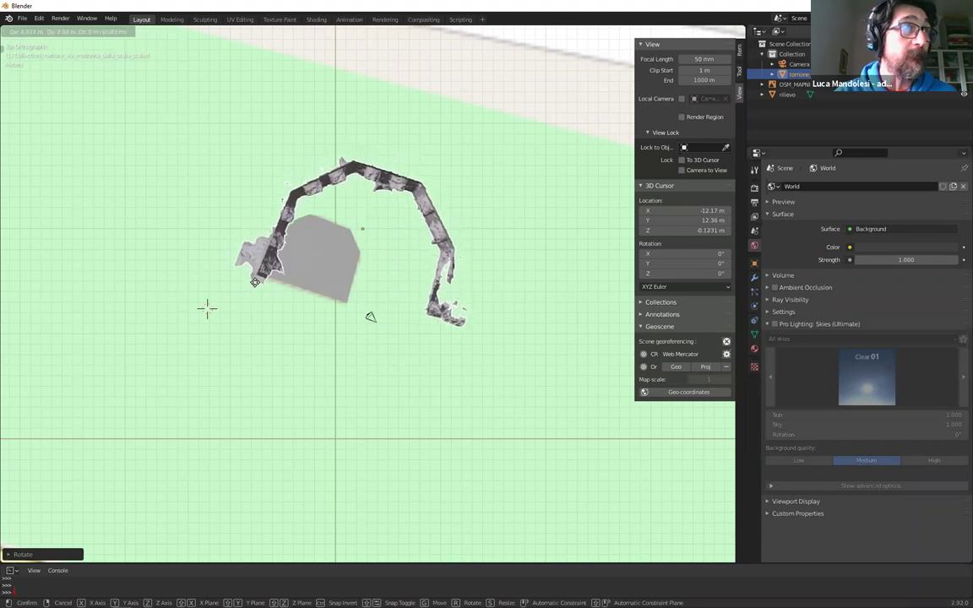
{"action": "left_click", "coordinate": [252, 312]}
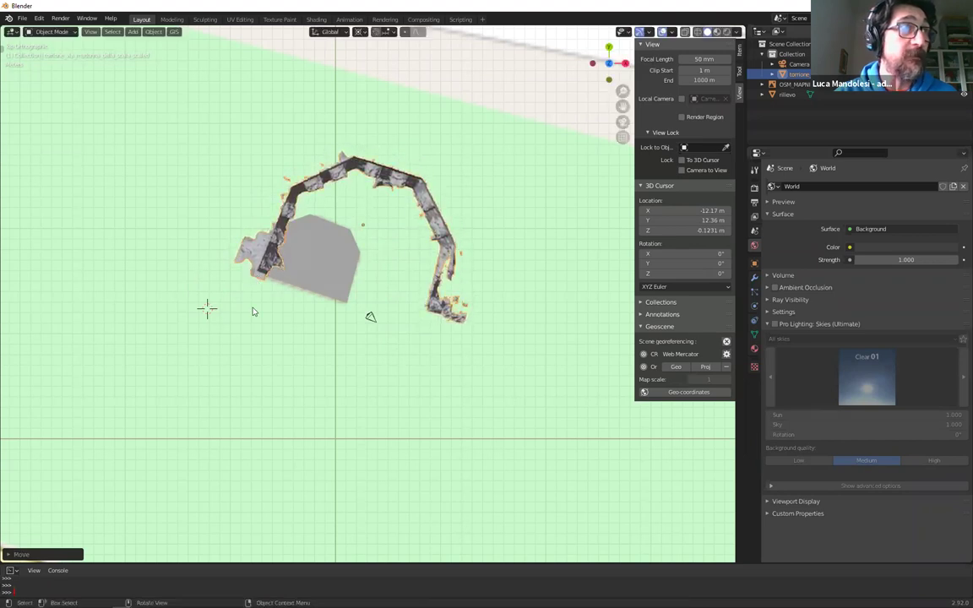
{"action": "middle_click_drag", "start_coordinate": [252, 301], "coordinate": [306, 313]}
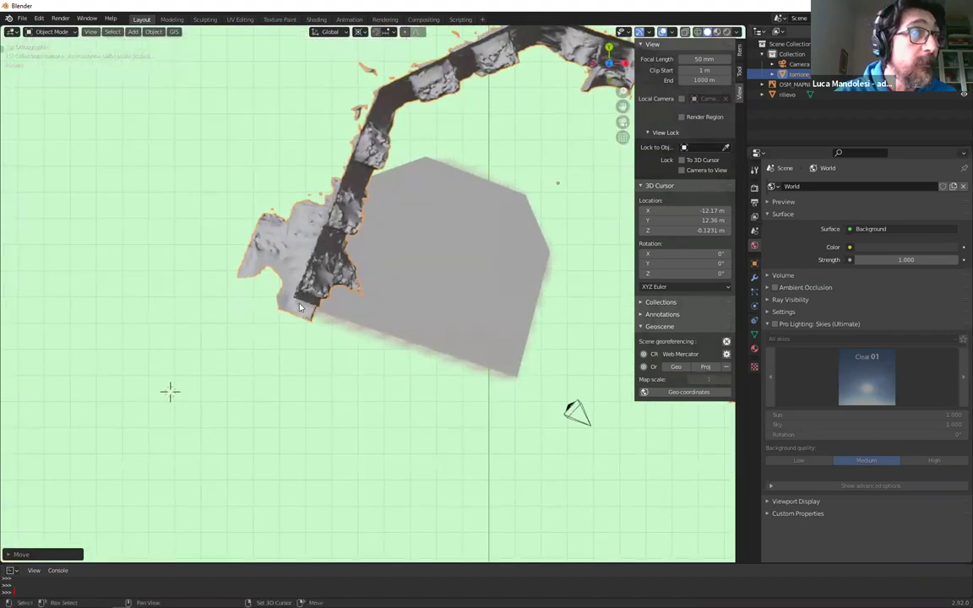
Nudge the scan so its corner aligns, then rotate it about the vertical axis
{"action": "scroll", "coordinate": [305, 278], "scroll_direction": "up", "scroll_amount": 4}
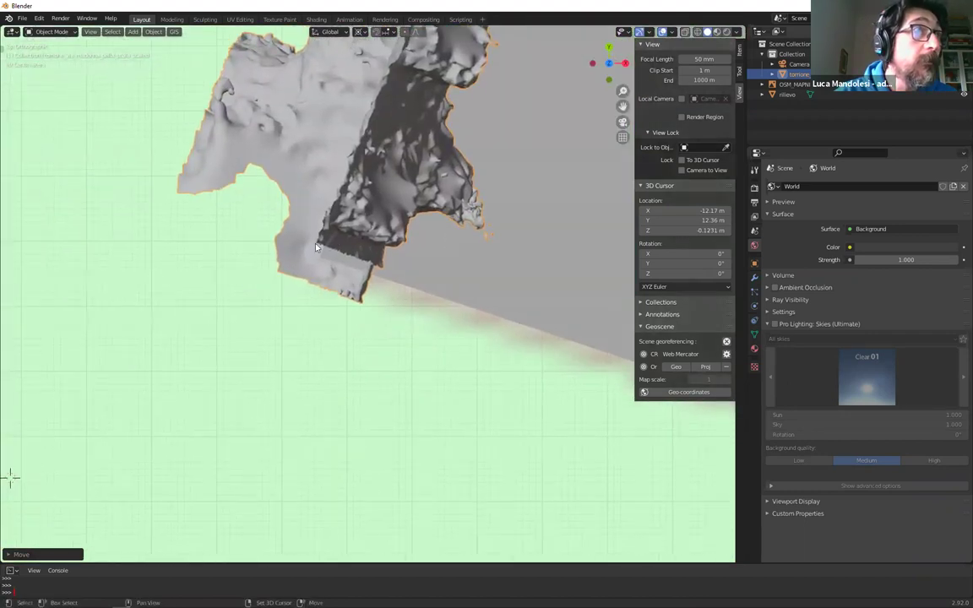
{"action": "key", "text": "g"}
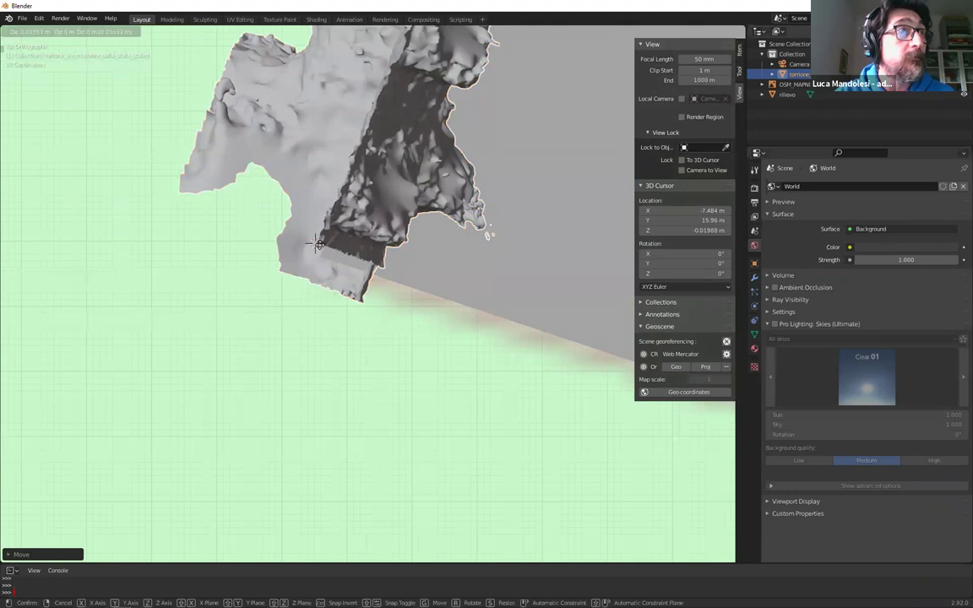
{"action": "left_click", "coordinate": [318, 255]}
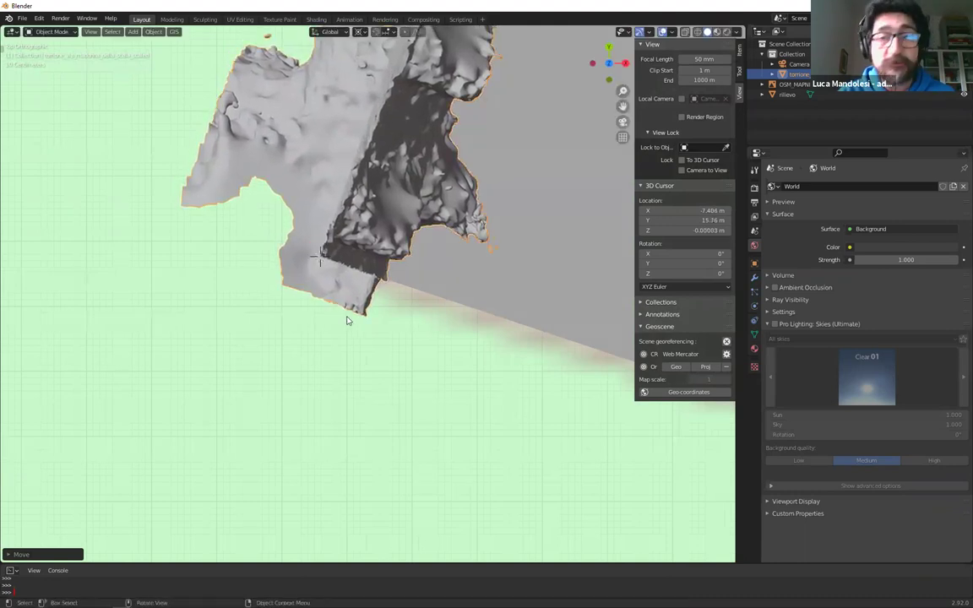
{"action": "middle_click_drag", "start_coordinate": [390, 280], "coordinate": [372, 271]}
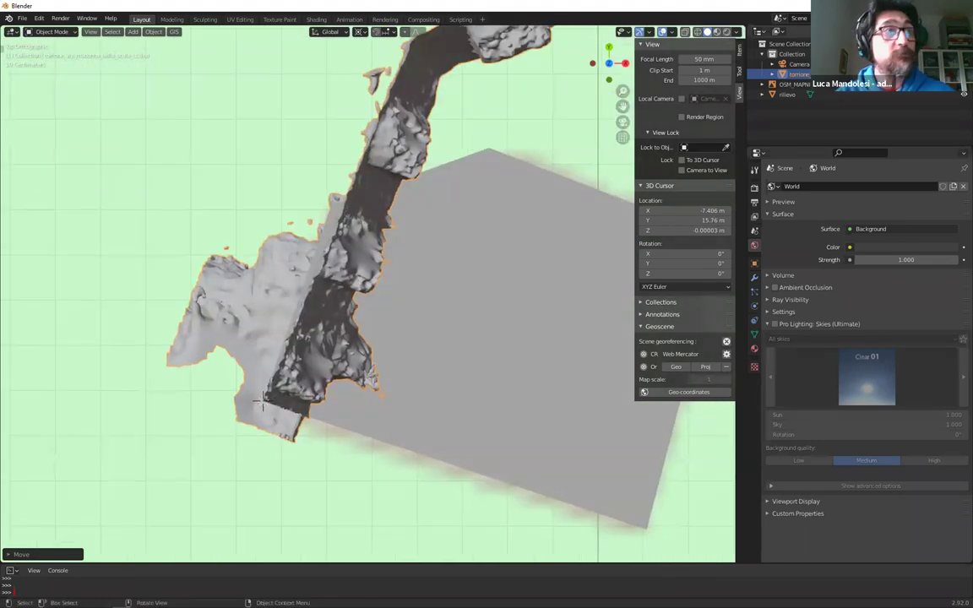
{"action": "key", "text": "r"}
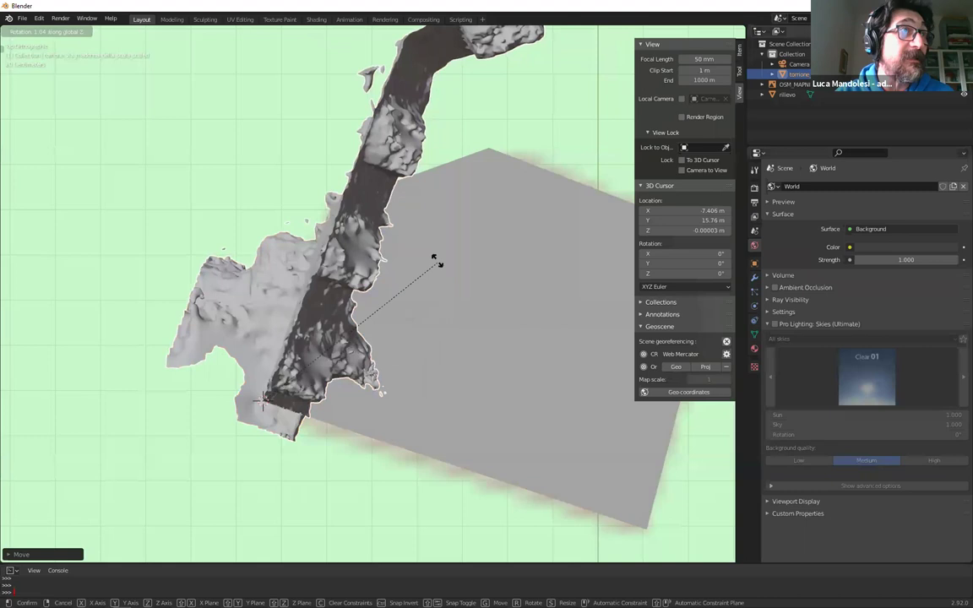
{"action": "left_click", "coordinate": [211, 128]}
{"action": "scroll", "coordinate": [253, 169], "scroll_direction": "down", "scroll_amount": 4}
{"action": "middle_click_drag", "start_coordinate": [253, 169], "coordinate": [547, 276]}
Shrink the tower scan, then raise it vertically with G Z
{"action": "key", "text": "s"}
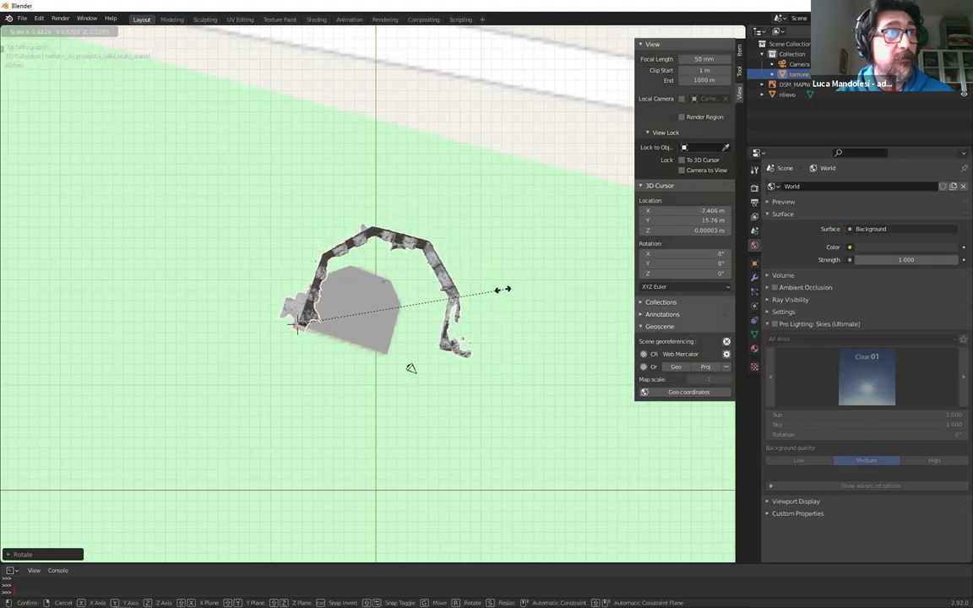
{"action": "left_click", "coordinate": [431, 303]}
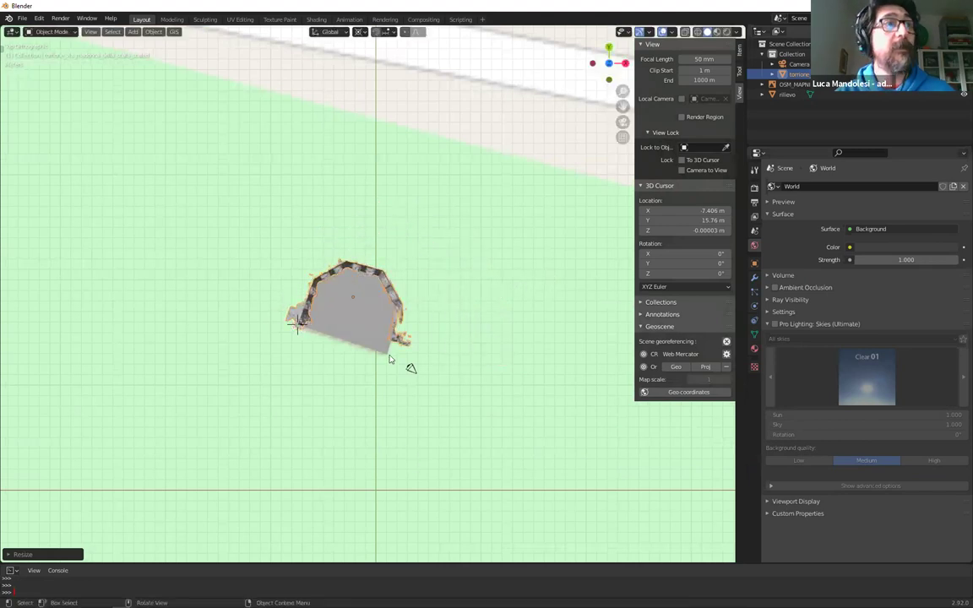
{"action": "scroll", "coordinate": [360, 355], "scroll_direction": "down", "scroll_amount": 3}
{"action": "scroll", "coordinate": [367, 306], "scroll_direction": "up", "scroll_amount": 4}
{"action": "middle_click_drag", "start_coordinate": [367, 305], "coordinate": [395, 230]}
{"action": "left_click", "coordinate": [394, 230]}
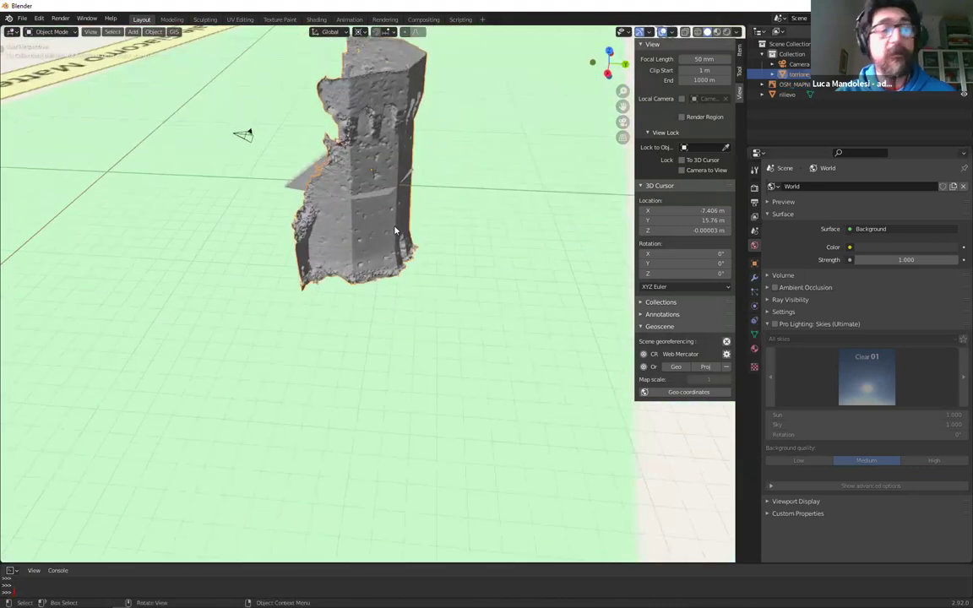
{"action": "key", "text": "g"}
{"action": "key", "text": "z"}
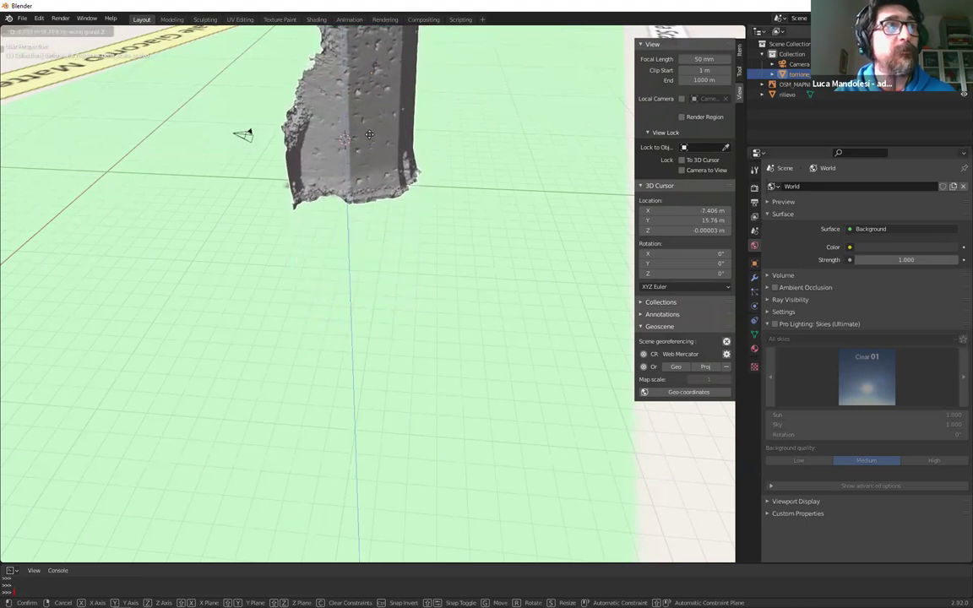
{"action": "left_click", "coordinate": [423, 262]}
Check in top view and give the tower a small final turn to hug the footprint
{"action": "middle_click_drag", "start_coordinate": [423, 262], "coordinate": [463, 263]}
{"action": "key", "text": "KP_7"}
{"action": "scroll", "coordinate": [462, 261], "scroll_direction": "up", "scroll_amount": 5}
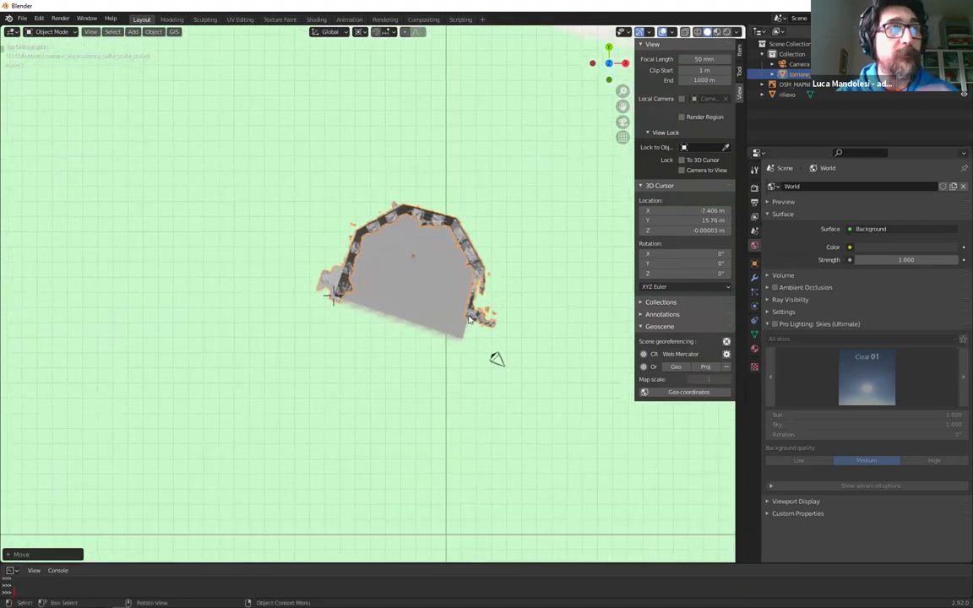
{"action": "scroll", "coordinate": [373, 161], "scroll_direction": "up", "scroll_amount": 3}
{"action": "middle_click_drag", "start_coordinate": [373, 161], "coordinate": [319, 161], "text": "shift"}
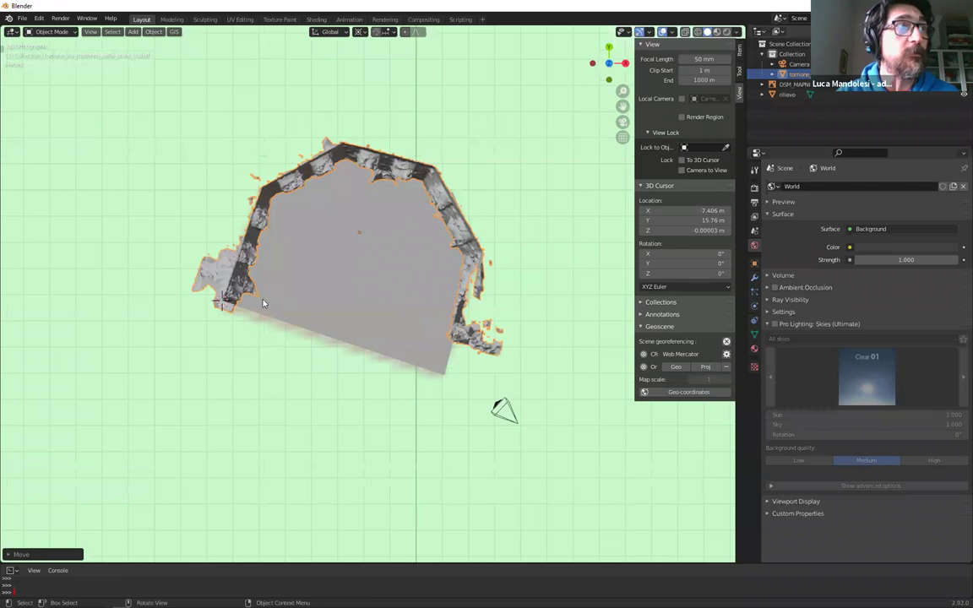
{"action": "middle_click_drag", "start_coordinate": [244, 302], "coordinate": [323, 300], "text": "shift"}
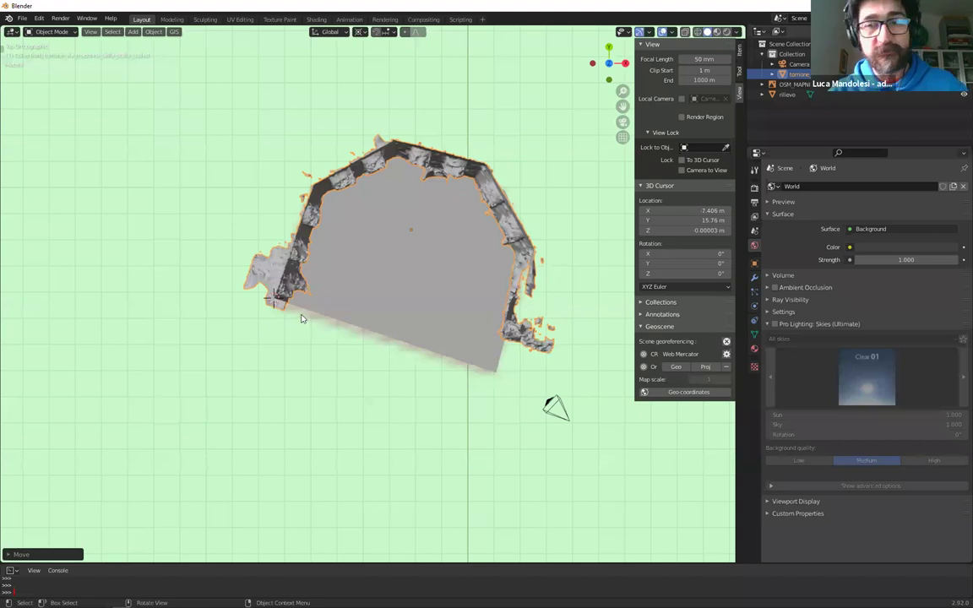
{"action": "key", "text": "r"}
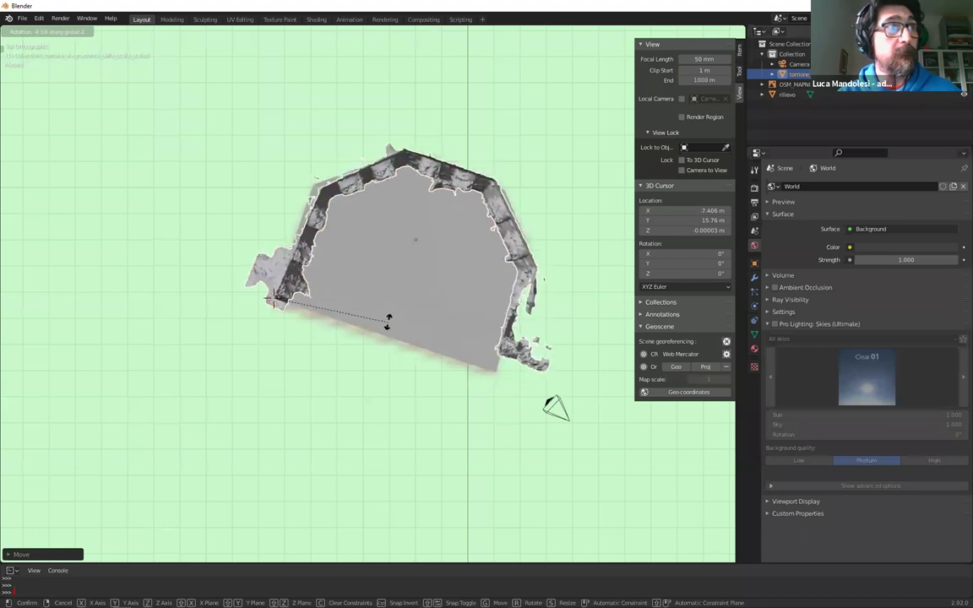
{"action": "left_click", "coordinate": [386, 315]}
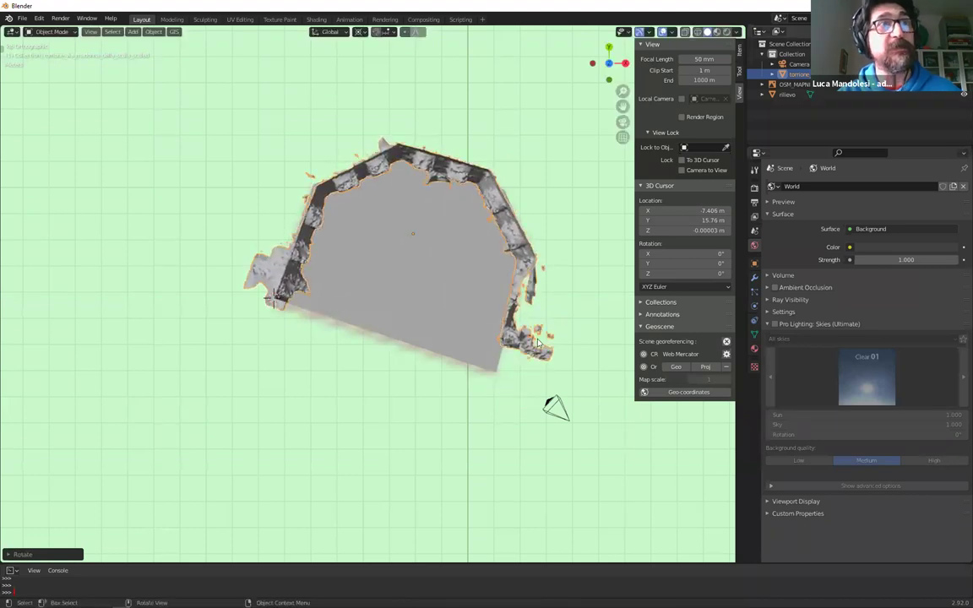
{"action": "scroll", "coordinate": [354, 334], "scroll_direction": "up", "scroll_amount": 5}
{"action": "middle_click_drag", "start_coordinate": [354, 335], "coordinate": [359, 241]}
{"action": "left_click", "coordinate": [359, 241]}
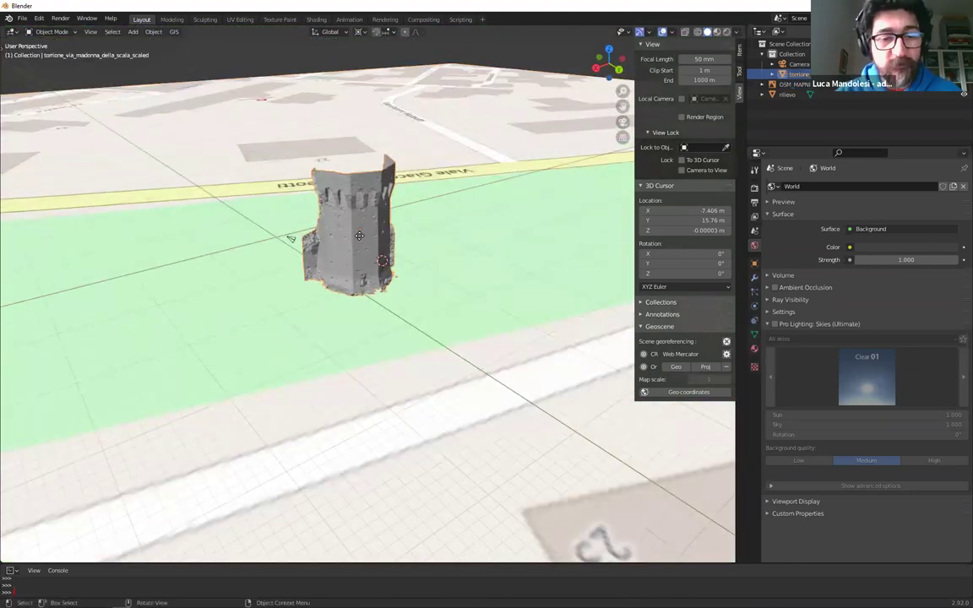
Move the tower straight up along Z to its new height
{"action": "key", "text": "g"}
{"action": "key", "text": "z"}
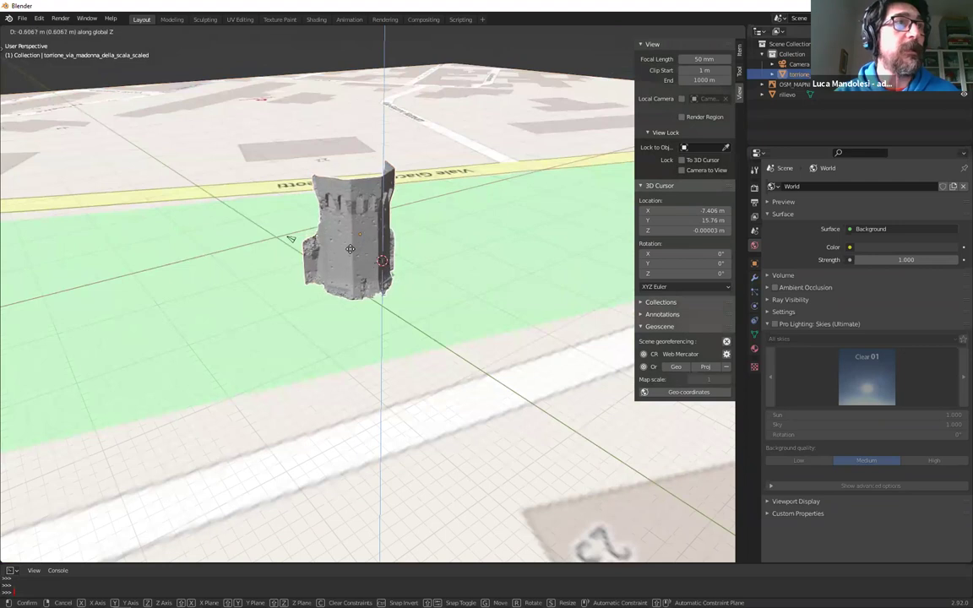
{"action": "left_click", "coordinate": [351, 238]}
Orbit around the tower with its photo textures shown to inspect it
{"action": "mouse_move", "coordinate": [351, 237]}
{"action": "middle_mouse_down"}
{"action": "mouse_move", "coordinate": [309, 214]}
{"action": "mouse_move", "coordinate": [360, 233]}
{"action": "middle_mouse_up"}
{"action": "scroll", "coordinate": [360, 232], "scroll_direction": "up", "scroll_amount": 5}
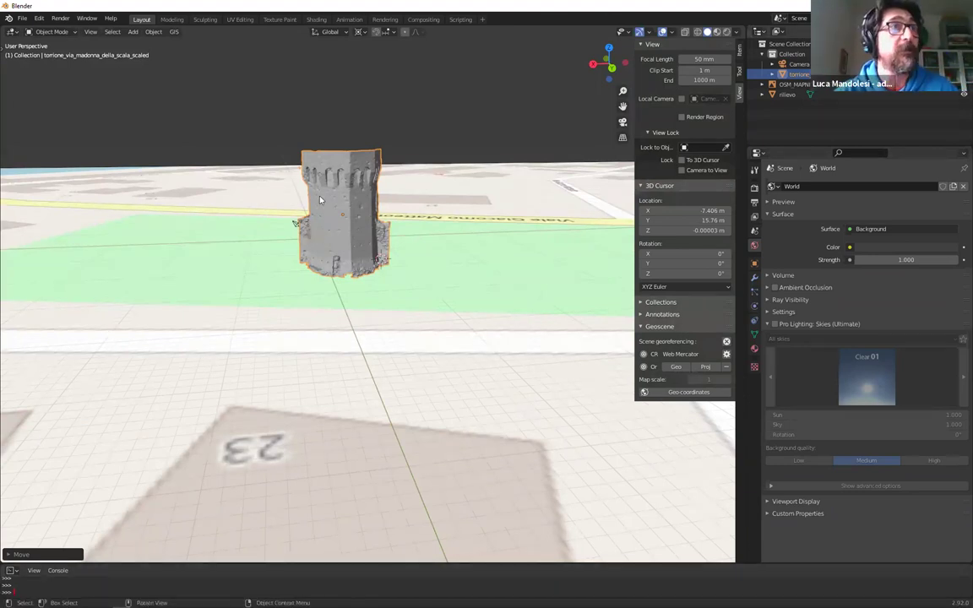
{"action": "scroll", "coordinate": [452, 313], "scroll_direction": "up", "scroll_amount": 5}
{"action": "middle_click_drag", "start_coordinate": [418, 291], "coordinate": [591, 101]}
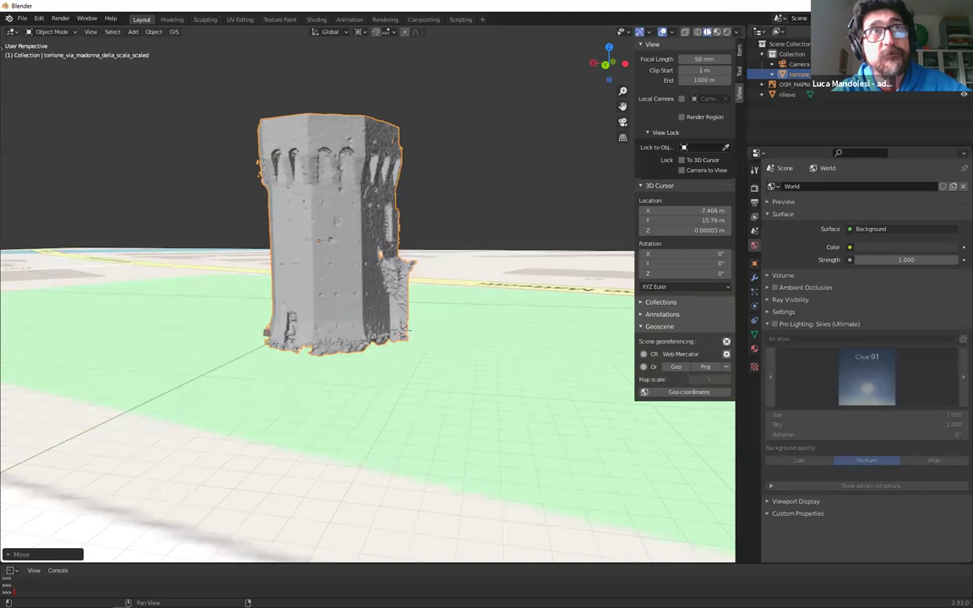
{"action": "left_click", "coordinate": [716, 32]}
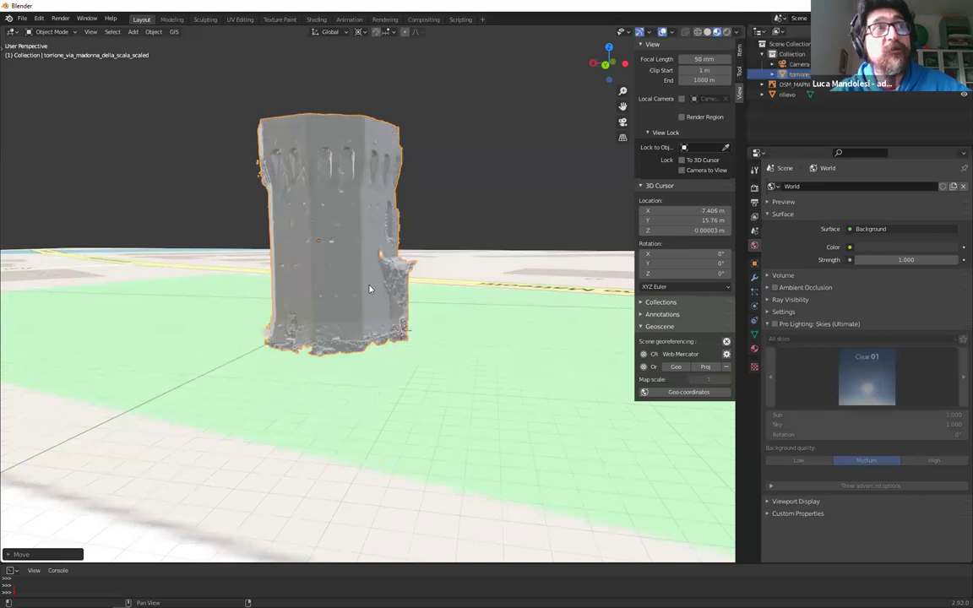
{"action": "scroll", "coordinate": [331, 256], "scroll_direction": "down", "scroll_amount": 3}
{"action": "mouse_move", "coordinate": [270, 267]}
{"action": "middle_mouse_down"}
{"action": "mouse_move", "coordinate": [295, 281]}
{"action": "mouse_move", "coordinate": [376, 285]}
{"action": "mouse_move", "coordinate": [419, 234]}
{"action": "mouse_move", "coordinate": [390, 176]}
{"action": "mouse_move", "coordinate": [333, 218]}
{"action": "middle_mouse_up"}
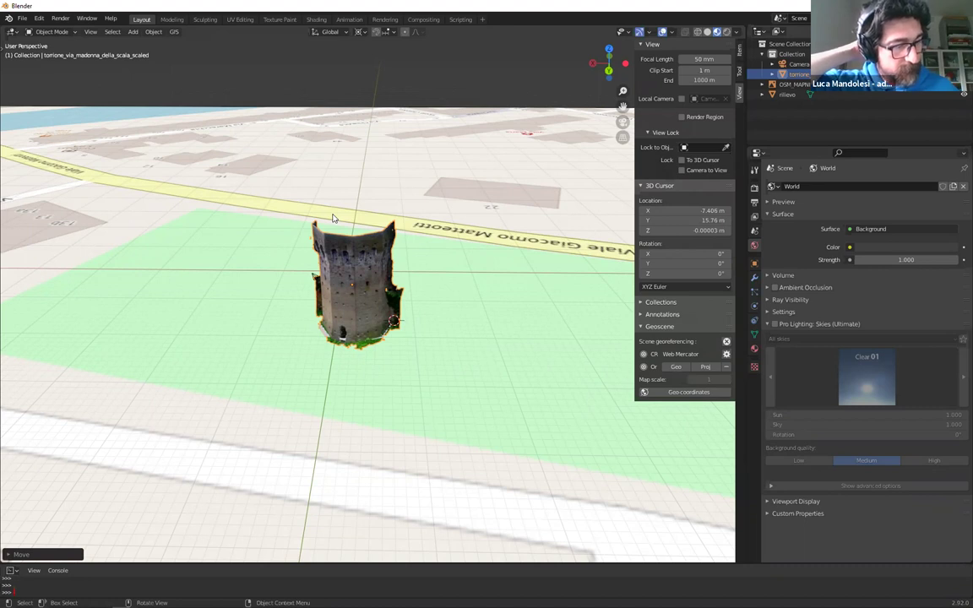
{"action": "scroll", "coordinate": [297, 271], "scroll_direction": "up", "scroll_amount": 4}
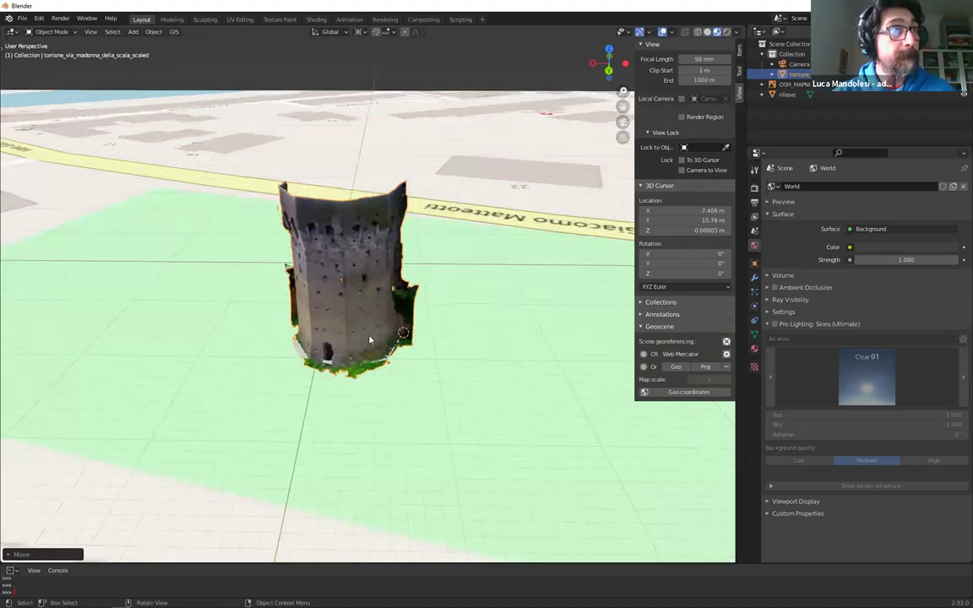
{"action": "scroll", "coordinate": [338, 333], "scroll_direction": "down", "scroll_amount": 5}
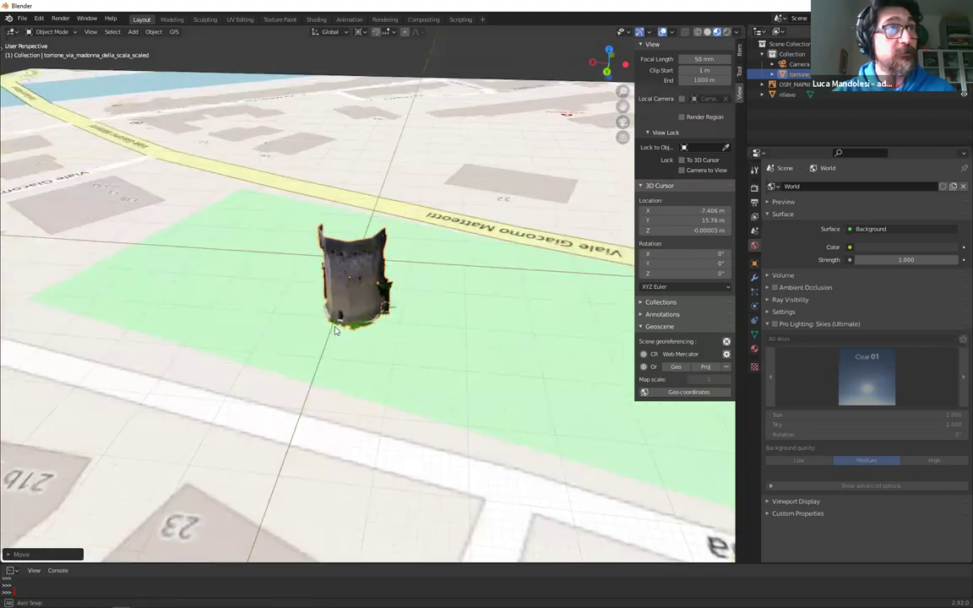
Switch to top view and recentre on the whole map plane around the tower
{"action": "key", "text": "KP_7"}
{"action": "scroll", "coordinate": [378, 304], "scroll_direction": "up", "scroll_amount": 3}
{"action": "scroll", "coordinate": [377, 304], "scroll_direction": "down", "scroll_amount": 6}
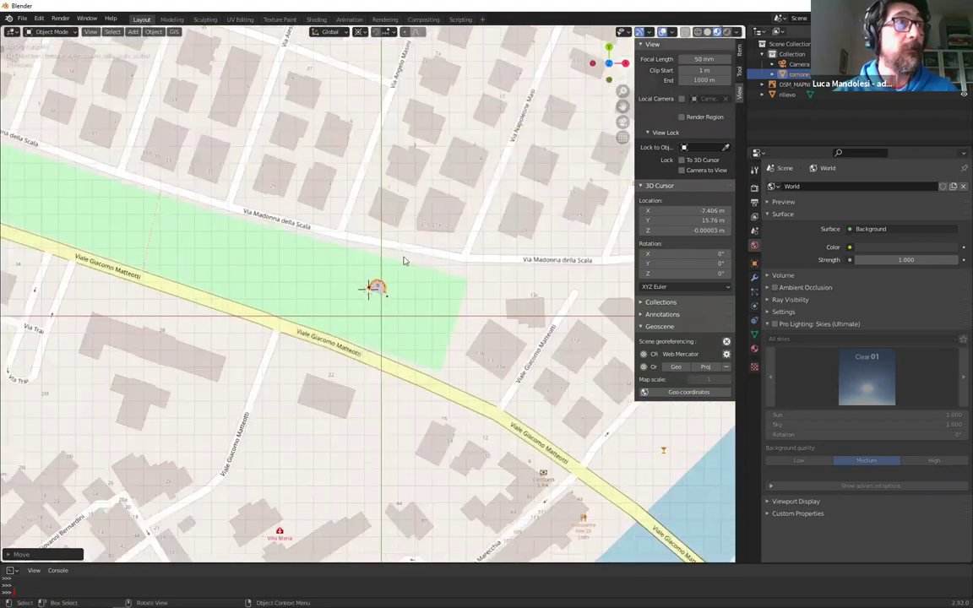
{"action": "middle_click_drag", "start_coordinate": [359, 229], "coordinate": [349, 232], "text": "shift"}
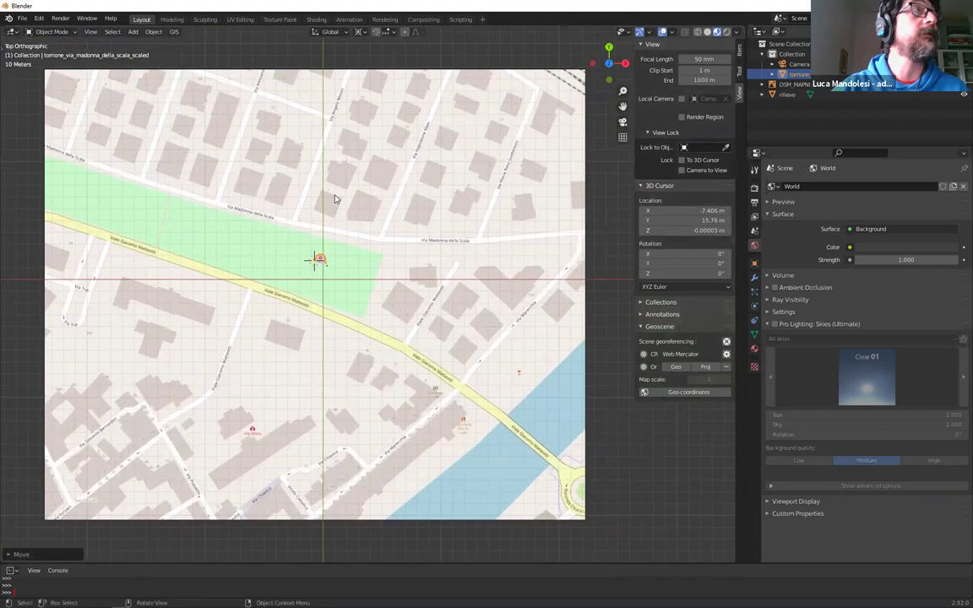
Import OSM building ways with extrusion, 20 m default height, and Elevation from object off
{"action": "left_click", "coordinate": [175, 32]}
{"action": "mouse_move", "coordinate": [194, 59]}
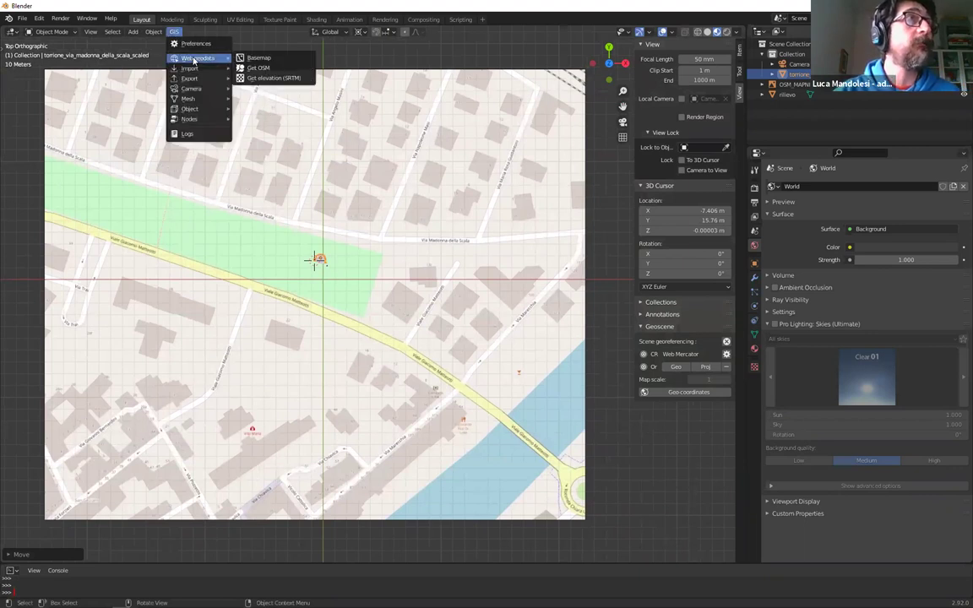
{"action": "left_click", "coordinate": [283, 73]}
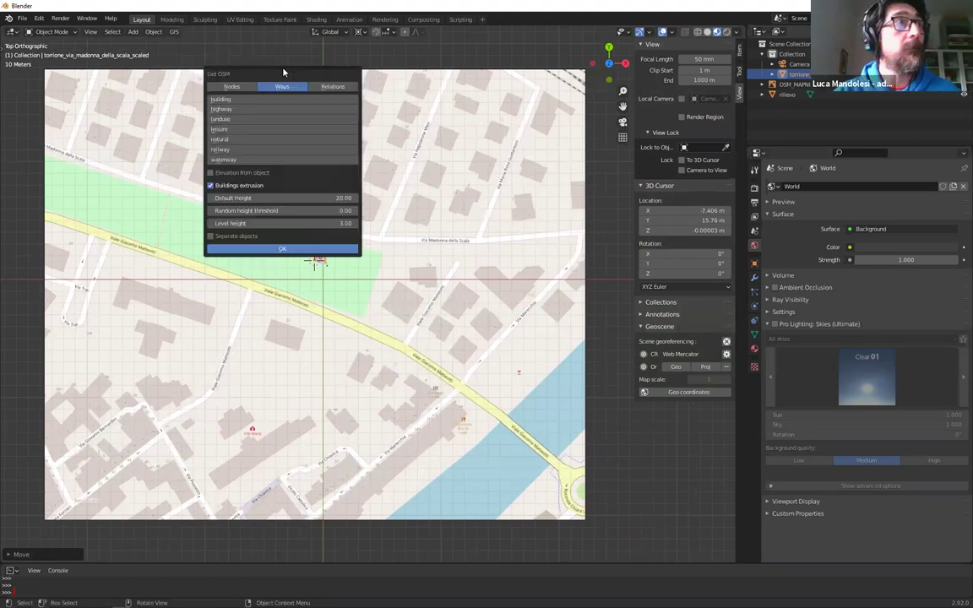
{"action": "left_click", "coordinate": [243, 87]}
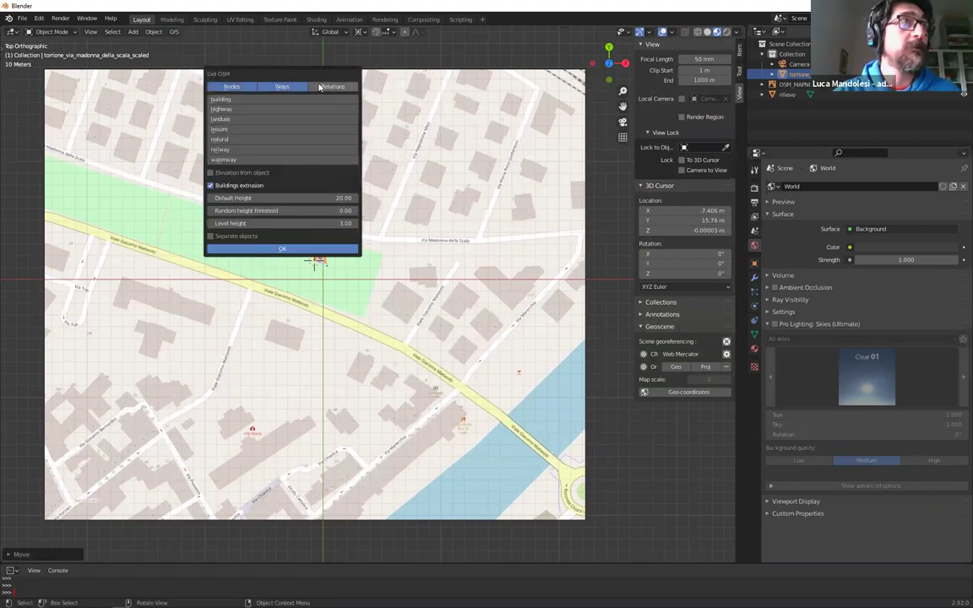
{"action": "left_click", "coordinate": [297, 88]}
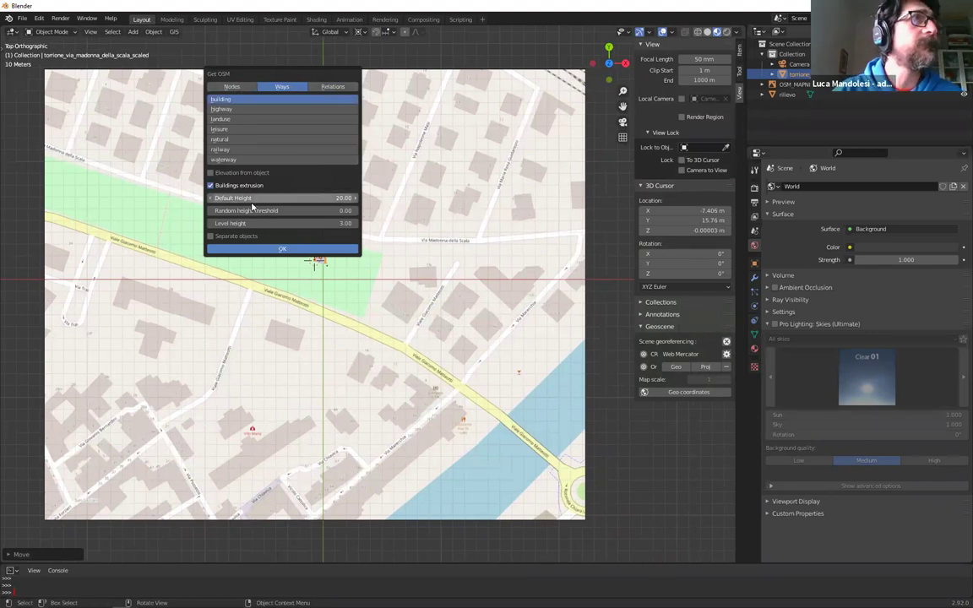
{"action": "left_click", "coordinate": [243, 173]}
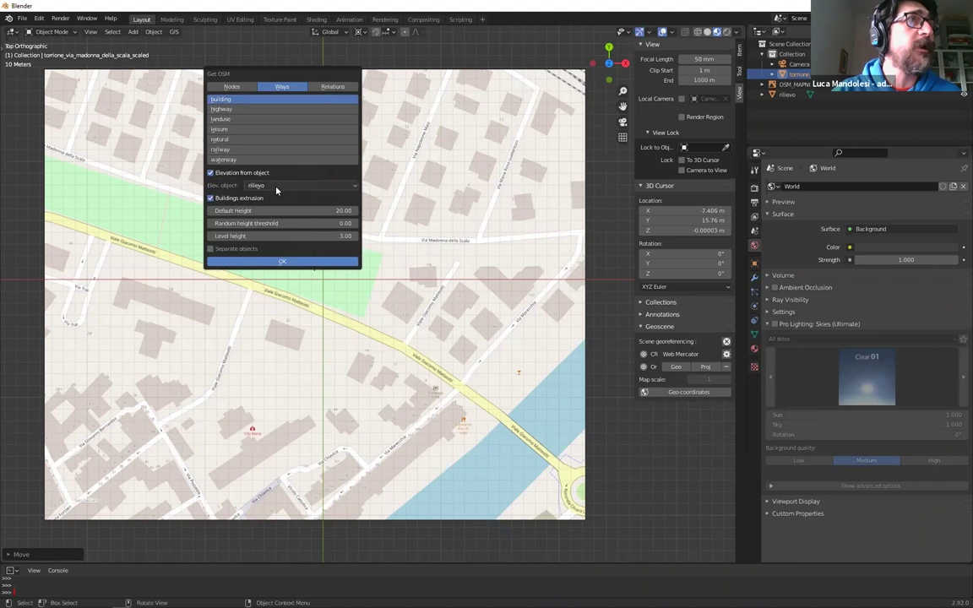
{"action": "left_click", "coordinate": [256, 174]}
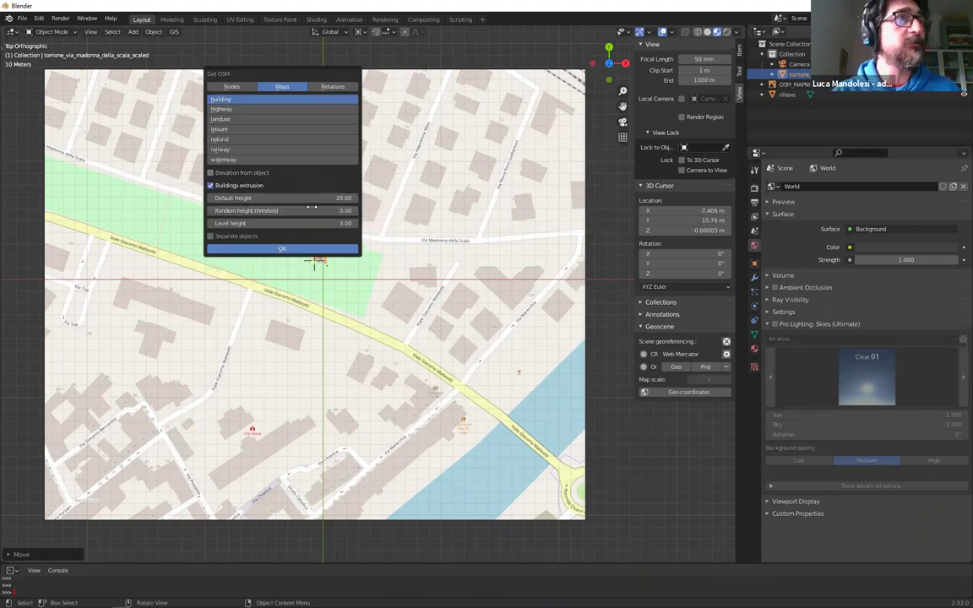
{"action": "left_click", "coordinate": [285, 250]}
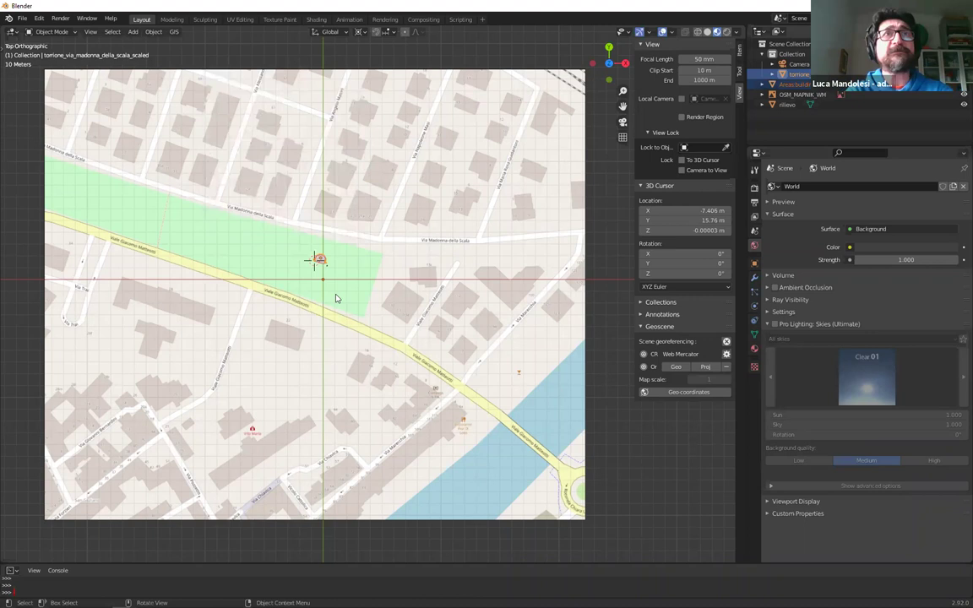
Select Areas:building, toggle the map plane's visibility, and list the vertex groups such as Tag:building=yes
{"action": "scroll", "coordinate": [421, 314], "scroll_direction": "down", "scroll_amount": 1}
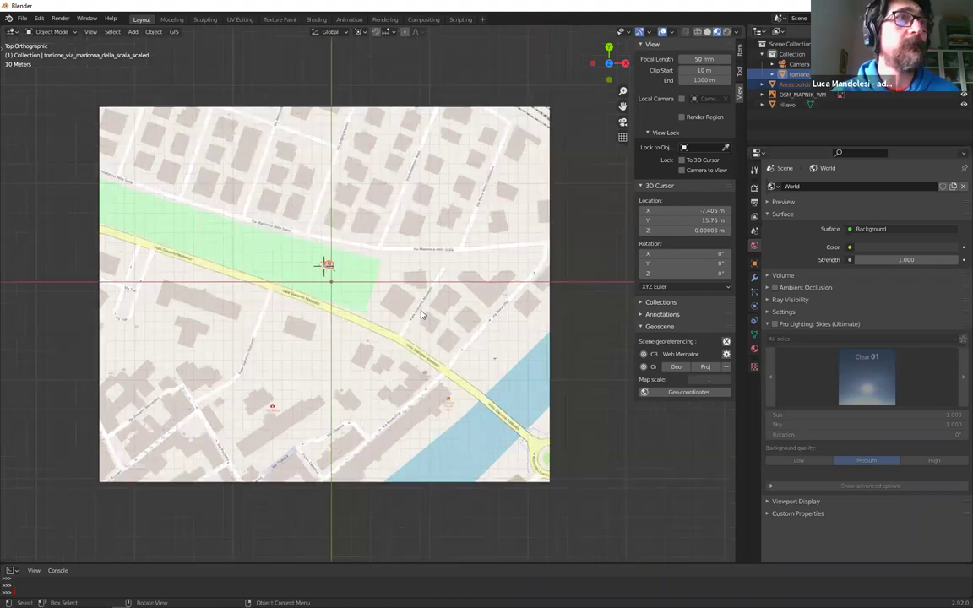
{"action": "middle_click_drag", "start_coordinate": [399, 299], "coordinate": [288, 126]}
{"action": "left_click", "coordinate": [773, 85]}
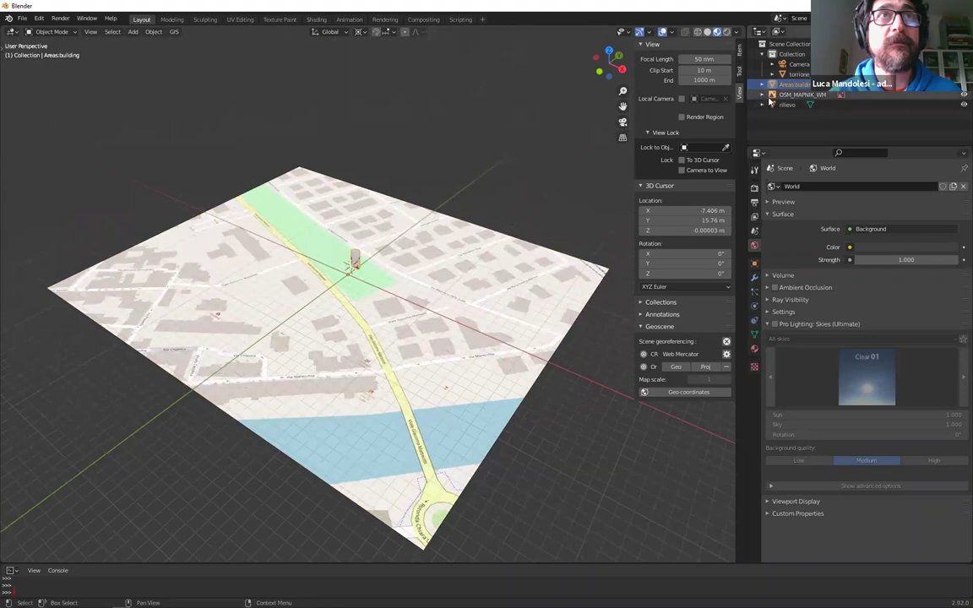
{"action": "left_click", "coordinate": [962, 95]}
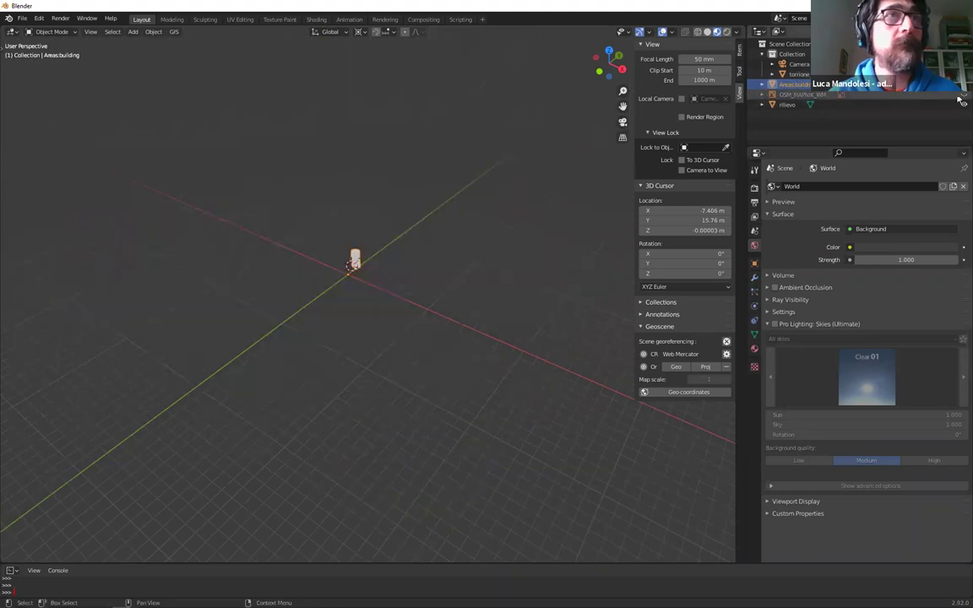
{"action": "left_click", "coordinate": [962, 95]}
{"action": "left_click", "coordinate": [761, 84]}
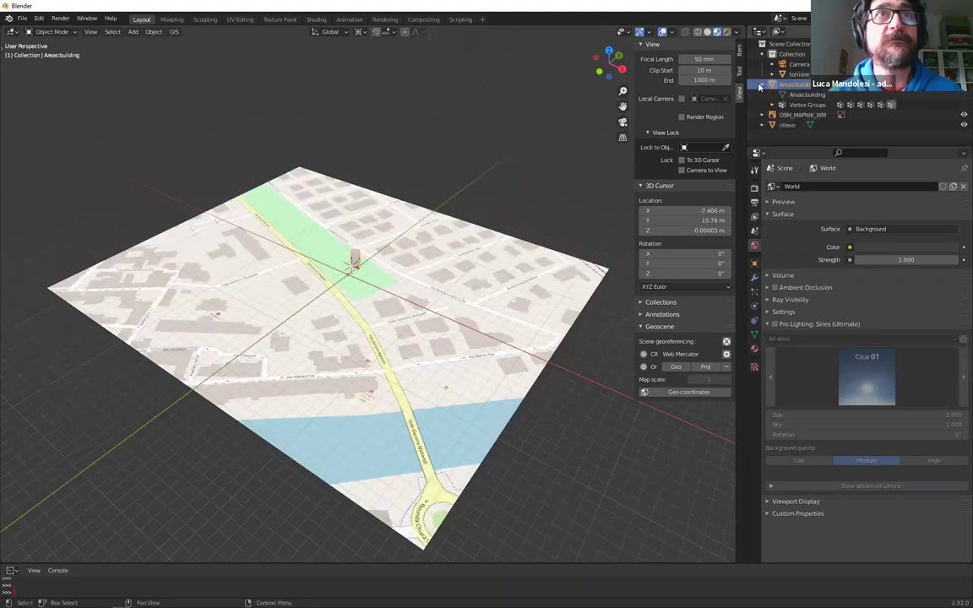
{"action": "left_click", "coordinate": [771, 105]}
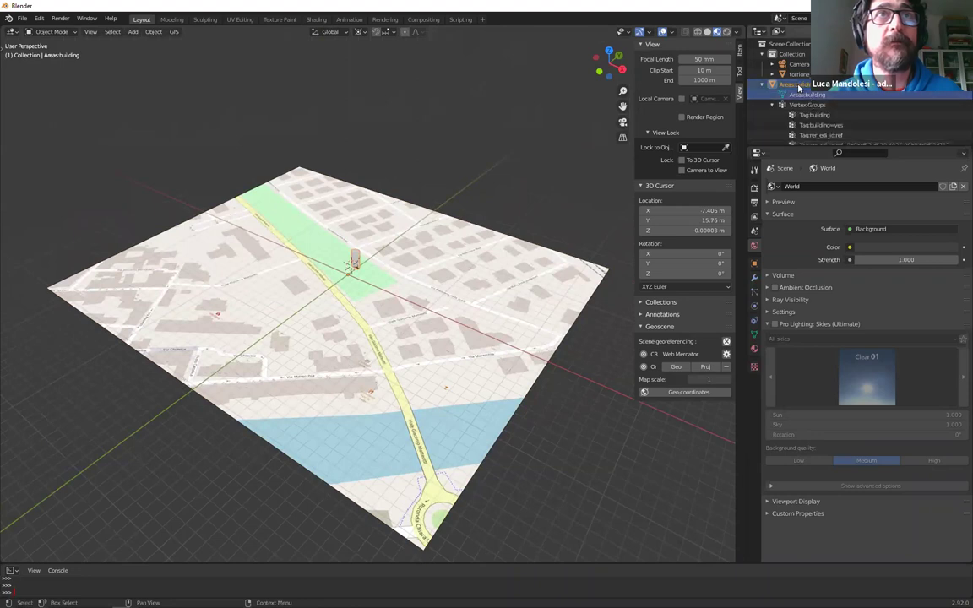
Frame the buildings, return to top view over the map, and reopen the GIS menu
{"action": "key", "text": "KP_Decimal"}
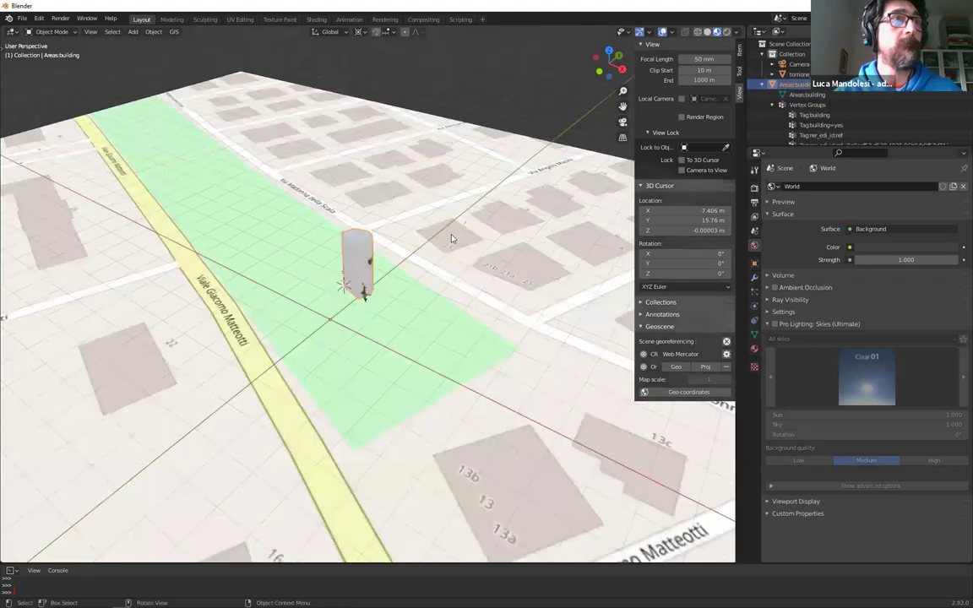
{"action": "scroll", "coordinate": [256, 347], "scroll_direction": "up", "scroll_amount": 4}
{"action": "scroll", "coordinate": [297, 391], "scroll_direction": "down", "scroll_amount": 8}
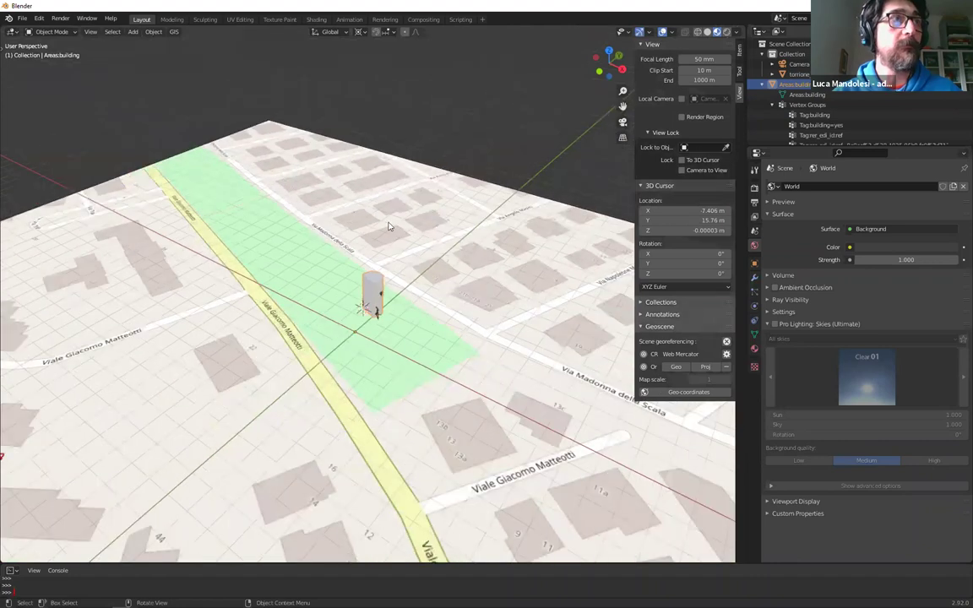
{"action": "scroll", "coordinate": [389, 226], "scroll_direction": "down", "scroll_amount": 5}
{"action": "middle_click_drag", "start_coordinate": [389, 226], "coordinate": [284, 162]}
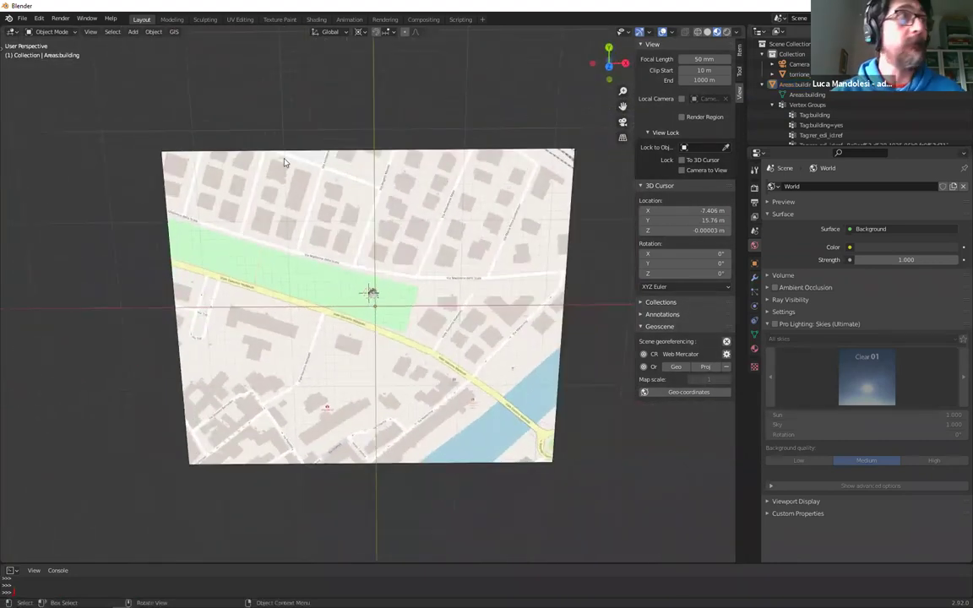
{"action": "key", "text": "KP_7"}
{"action": "scroll", "coordinate": [382, 283], "scroll_direction": "up", "scroll_amount": 3}
{"action": "scroll", "coordinate": [382, 282], "scroll_direction": "down", "scroll_amount": 1}
{"action": "middle_click_drag", "start_coordinate": [382, 283], "coordinate": [393, 317], "text": "shift"}
{"action": "left_click", "coordinate": [174, 31]}
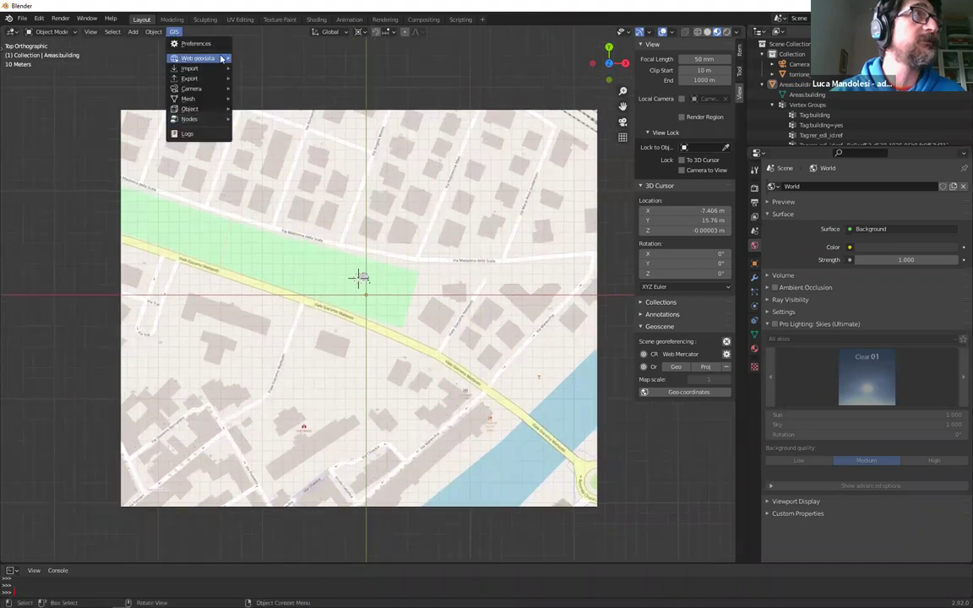
Rerun Get OSM with Nodes and Ways enabled, then tilt to view the extruded blocks
{"action": "mouse_move", "coordinate": [221, 58]}
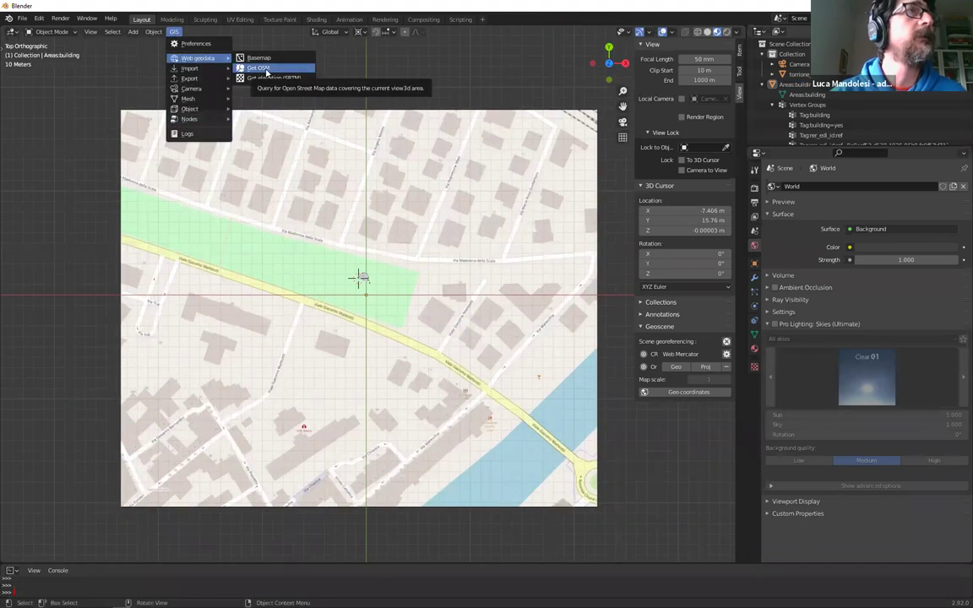
{"action": "left_click", "coordinate": [260, 68]}
{"action": "left_click", "coordinate": [211, 87], "text": "shift"}
{"action": "left_click", "coordinate": [271, 252]}
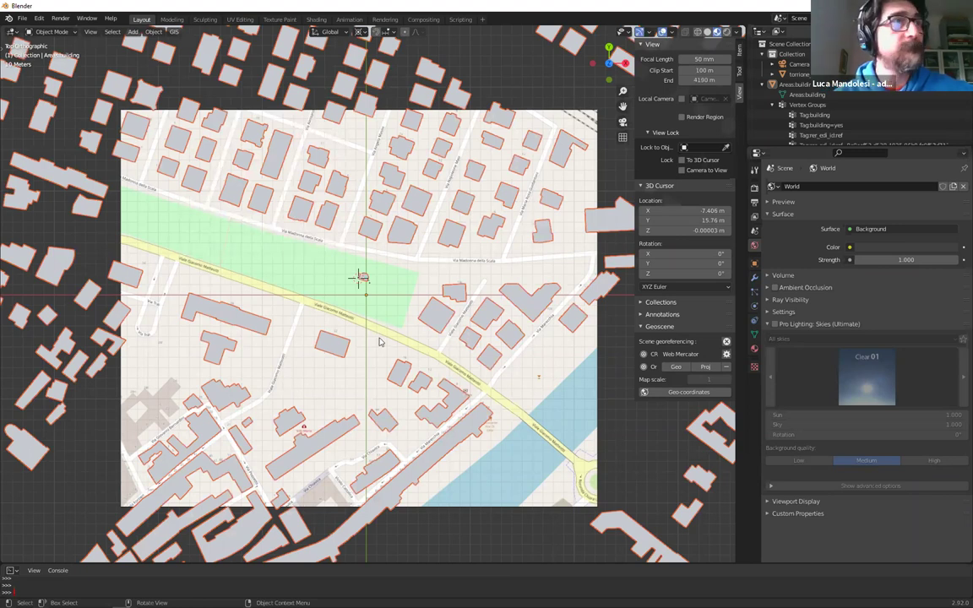
{"action": "scroll", "coordinate": [462, 291], "scroll_direction": "up", "scroll_amount": 3}
{"action": "middle_click_drag", "start_coordinate": [462, 291], "coordinate": [471, 279]}
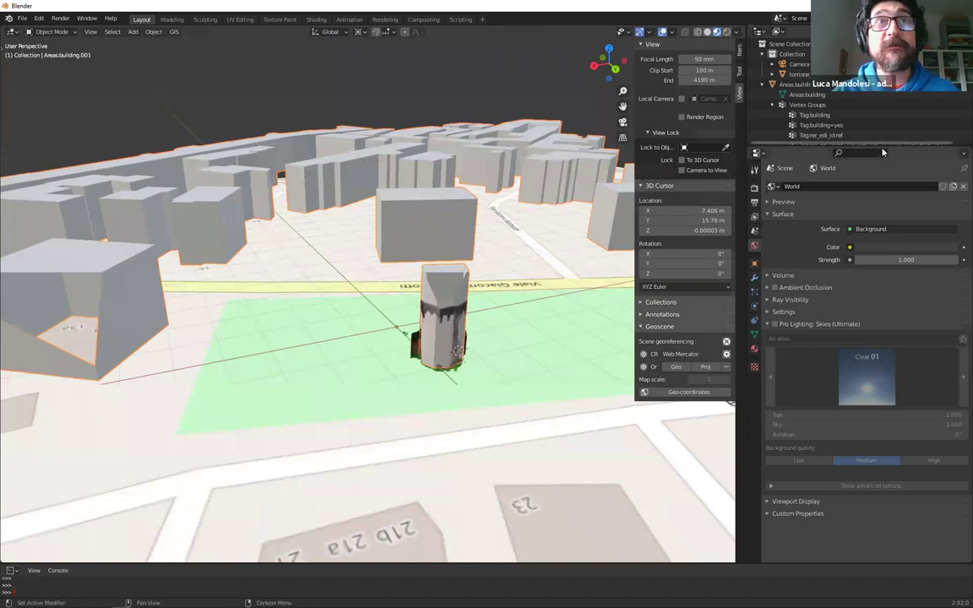
In Edit Mode, select the building block overlapping the tower and delete its vertices
{"action": "left_click_drag", "start_coordinate": [883, 149], "coordinate": [882, 341]}
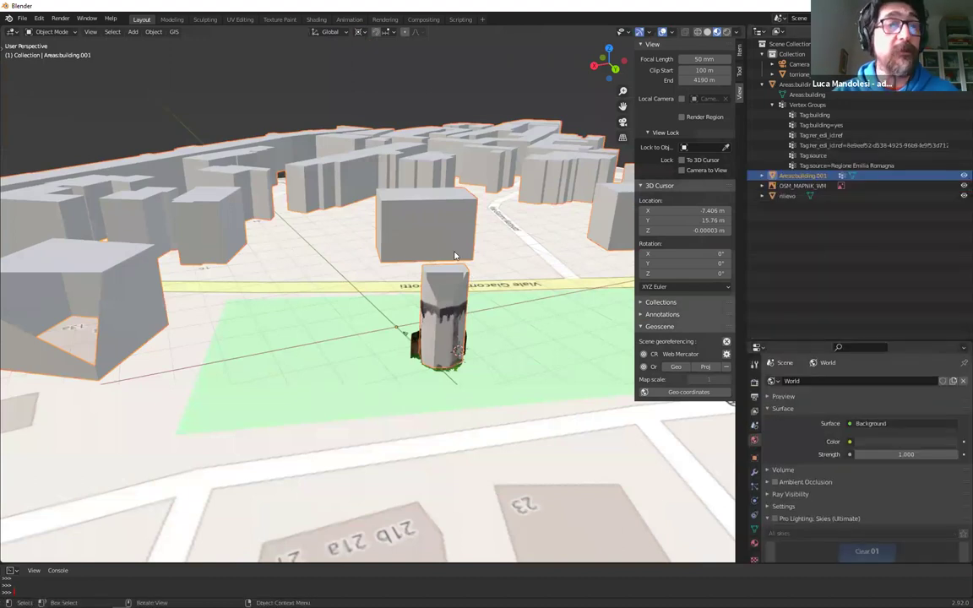
{"action": "key", "text": "Tab"}
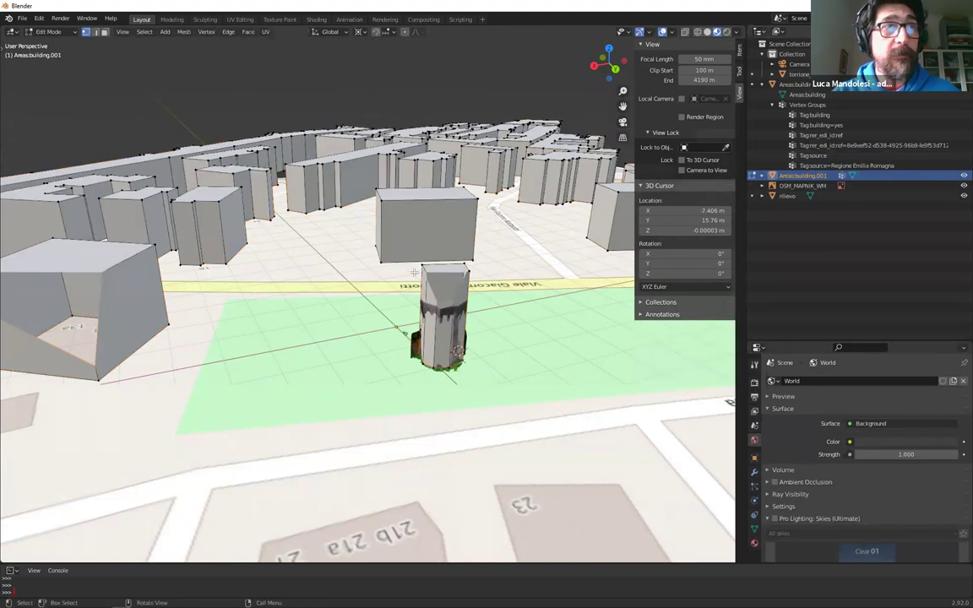
{"action": "middle_click_drag", "start_coordinate": [483, 314], "coordinate": [401, 230]}
{"action": "scroll", "coordinate": [401, 229], "scroll_direction": "up", "scroll_amount": 3}
{"action": "key", "text": "l"}
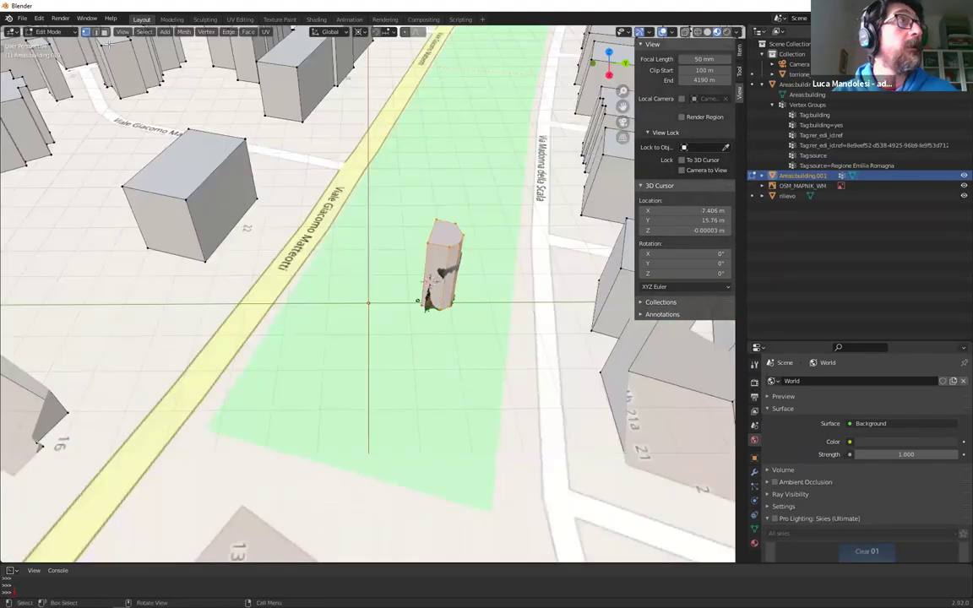
{"action": "key", "text": "x"}
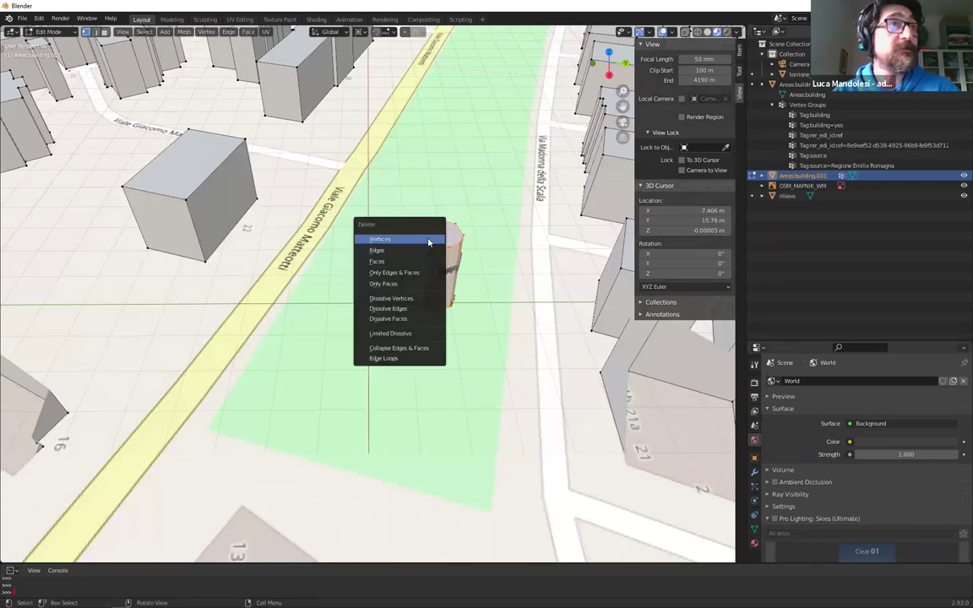
{"action": "left_click", "coordinate": [428, 242]}
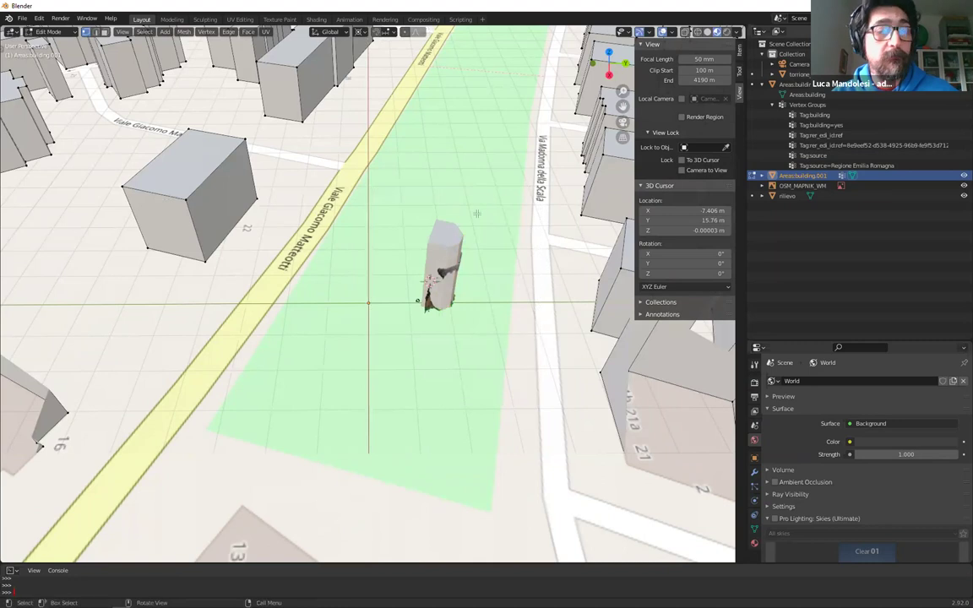
{"action": "key", "text": "Tab"}
Delete all vertices of the Areas:building mesh and return to Object Mode
{"action": "left_click", "coordinate": [456, 234]}
{"action": "key", "text": "Tab"}
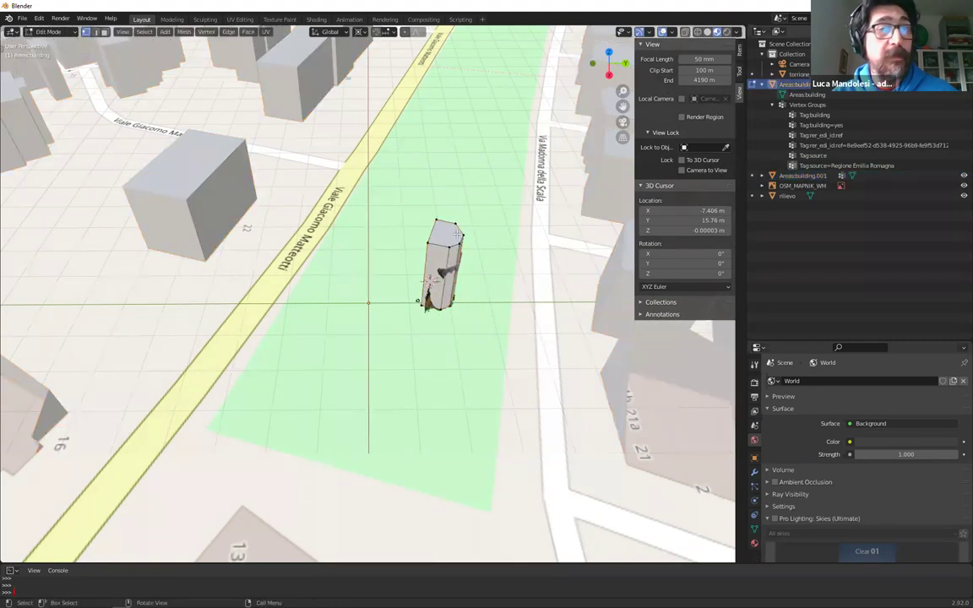
{"action": "key", "text": "a"}
{"action": "key", "text": "x"}
{"action": "left_click", "coordinate": [521, 383]}
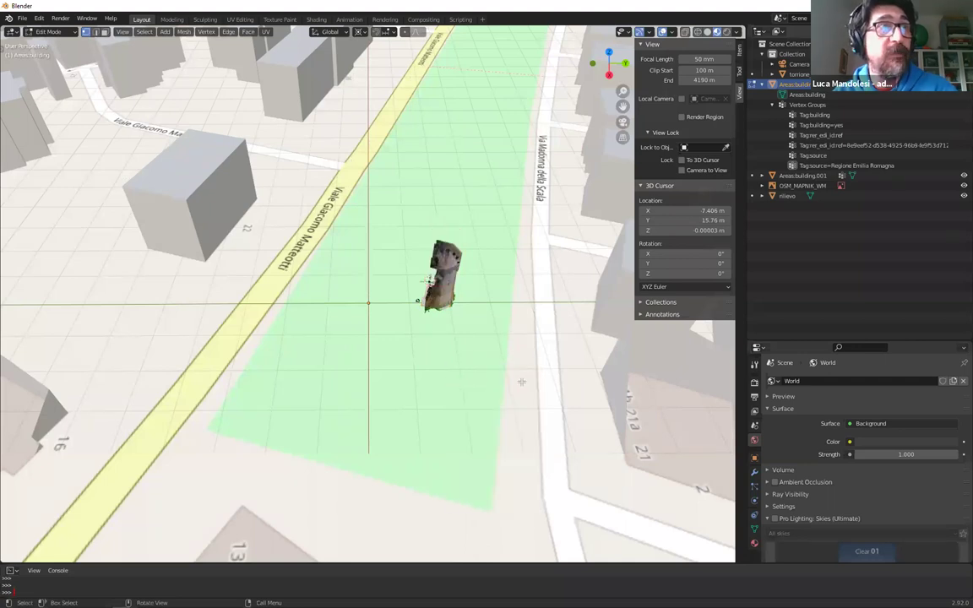
{"action": "key", "text": "Tab"}
{"action": "middle_click_drag", "start_coordinate": [406, 300], "coordinate": [330, 263]}
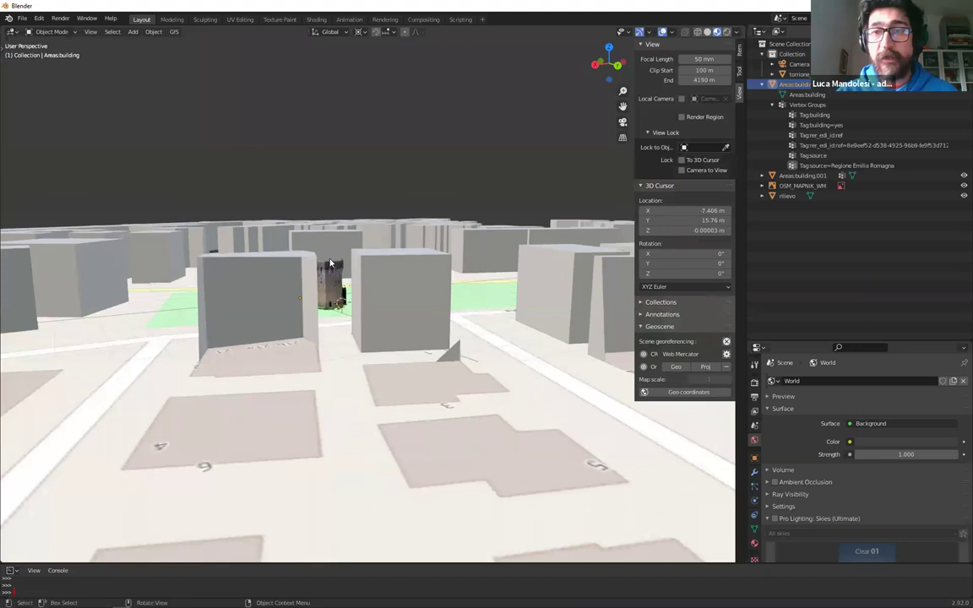
Move the camera along X to sit beside the tower
{"action": "middle_click_drag", "start_coordinate": [313, 310], "coordinate": [331, 241]}
{"action": "middle_click_drag", "start_coordinate": [416, 299], "coordinate": [408, 154]}
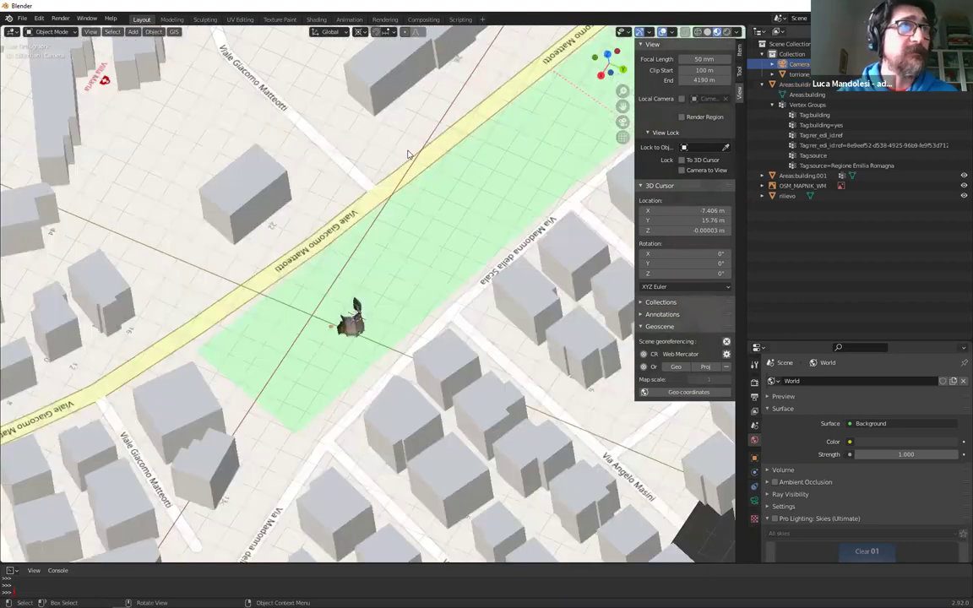
{"action": "middle_click_drag", "start_coordinate": [507, 359], "coordinate": [339, 408], "text": "alt"}
{"action": "scroll", "coordinate": [339, 407], "scroll_direction": "down", "scroll_amount": 3, "text": "ctrl"}
{"action": "key", "text": "g"}
{"action": "key", "text": "x"}
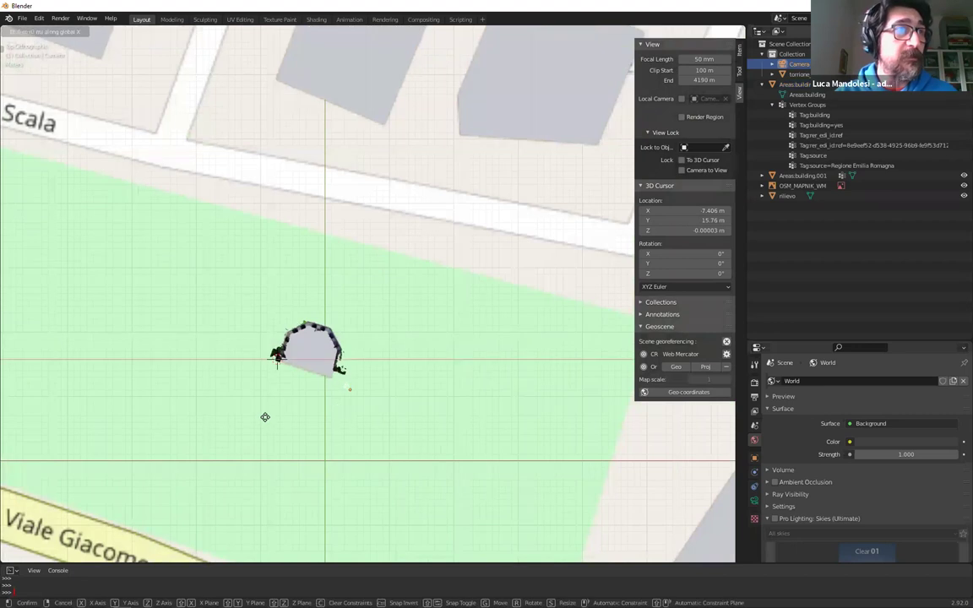
{"action": "left_click", "coordinate": [279, 426]}
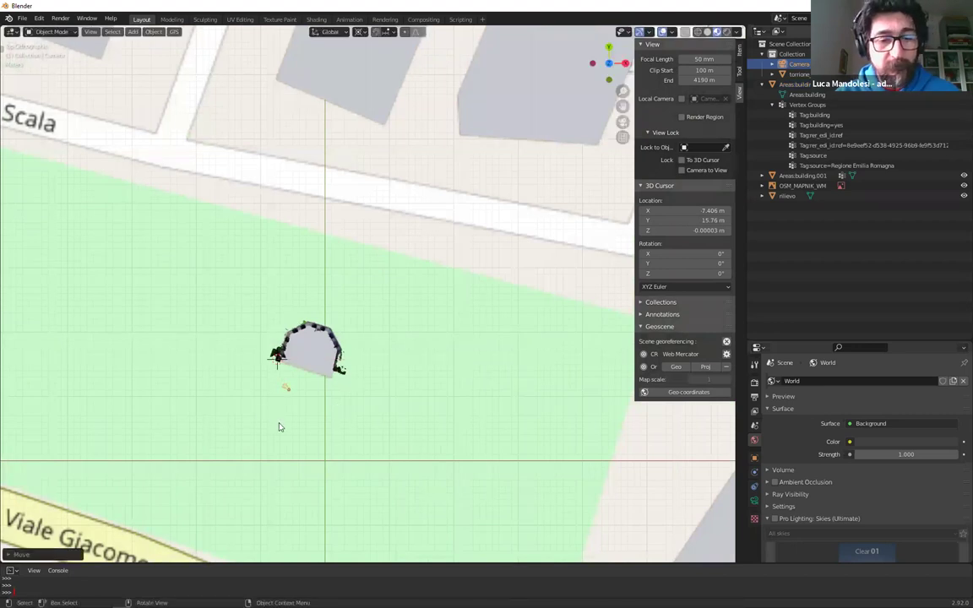
{"action": "key", "text": "g"}
{"action": "key", "text": "y"}
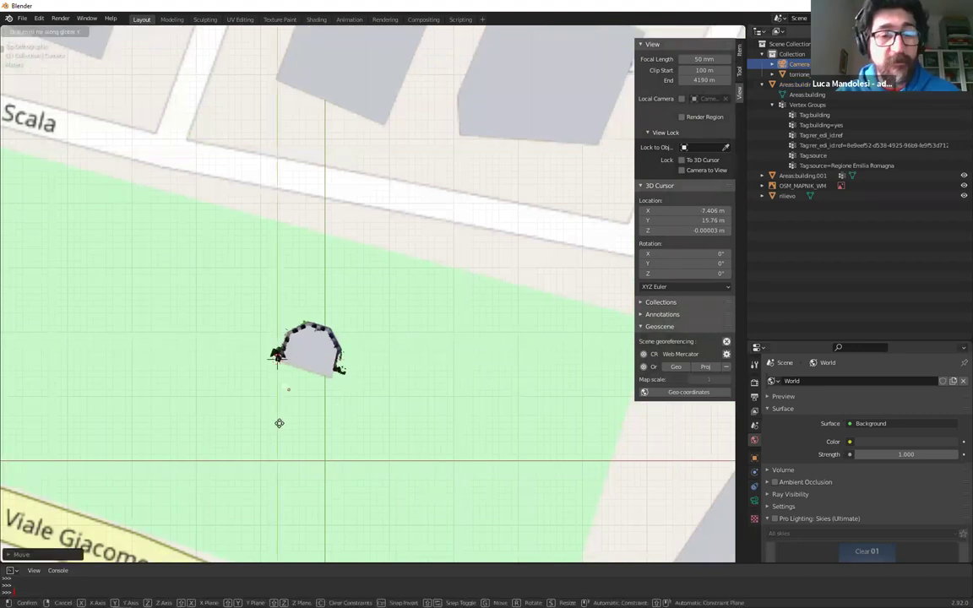
{"action": "key", "text": "y"}
{"action": "key", "text": "x"}
{"action": "key", "text": "x"}
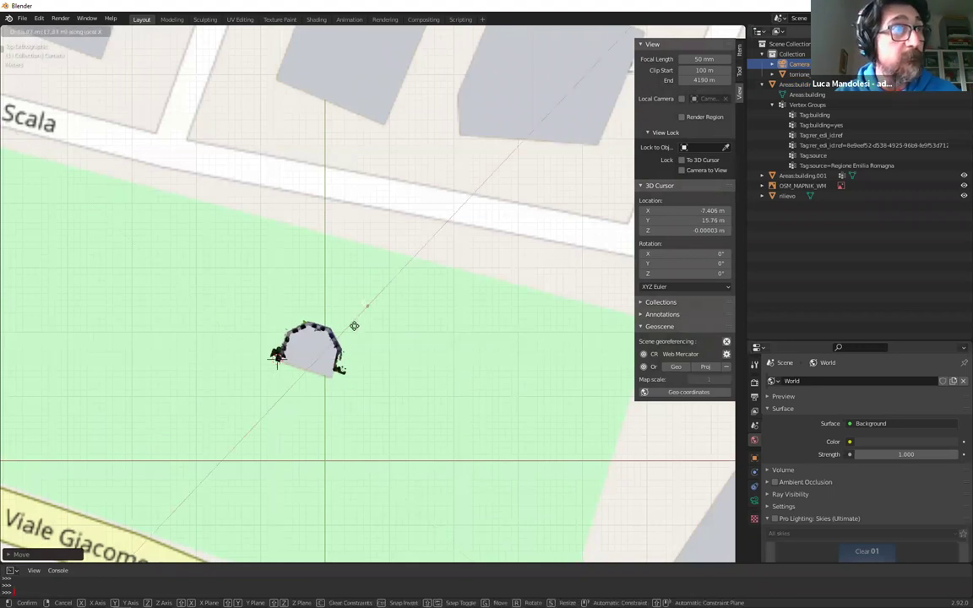
{"action": "key", "text": "Escape"}
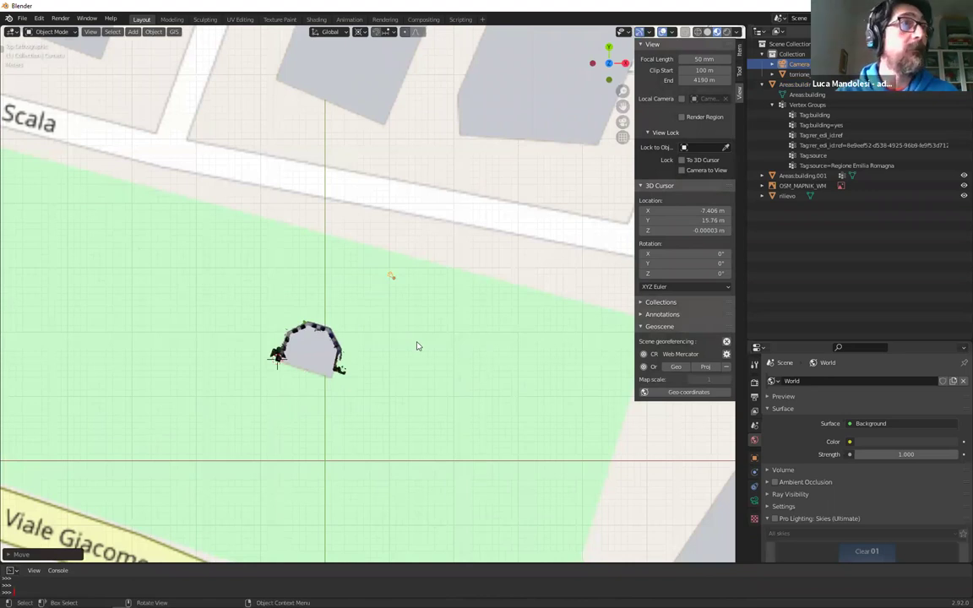
Look through the camera with Camera to View enabled, keeping the tower-facing view
{"action": "key", "text": "KP_0"}
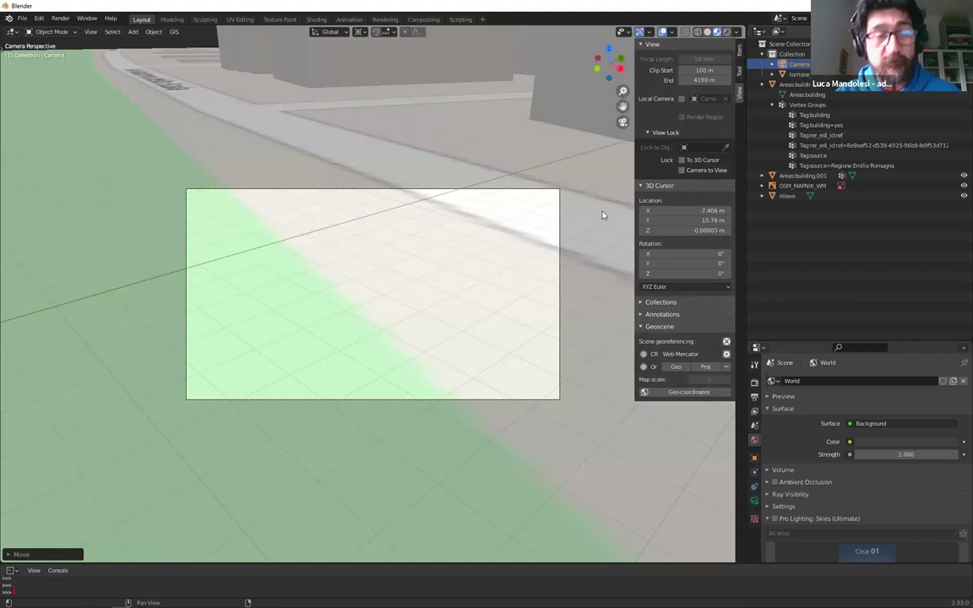
{"action": "key", "text": "n"}
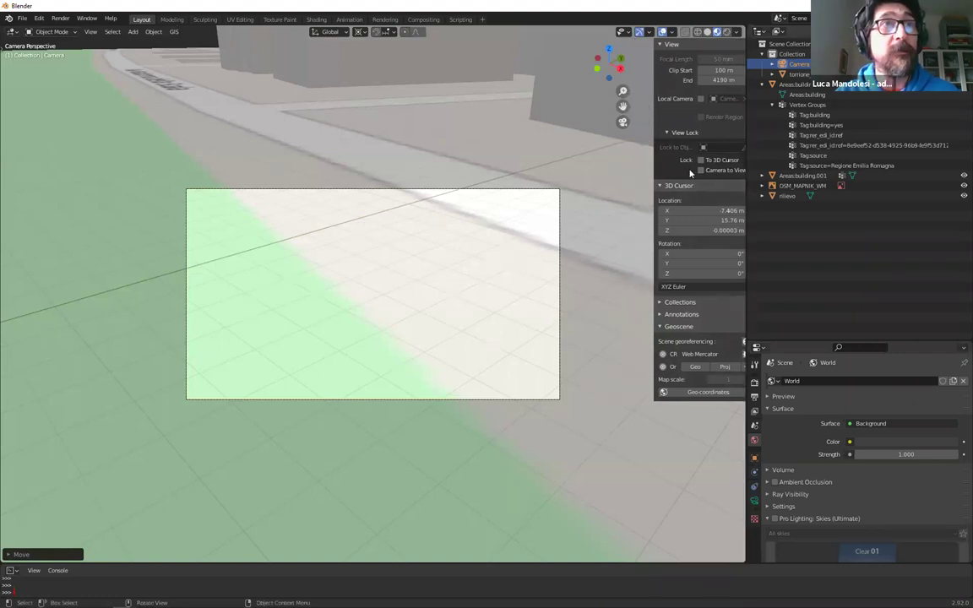
{"action": "left_click", "coordinate": [690, 172]}
{"action": "middle_click_drag", "start_coordinate": [293, 274], "coordinate": [391, 274]}
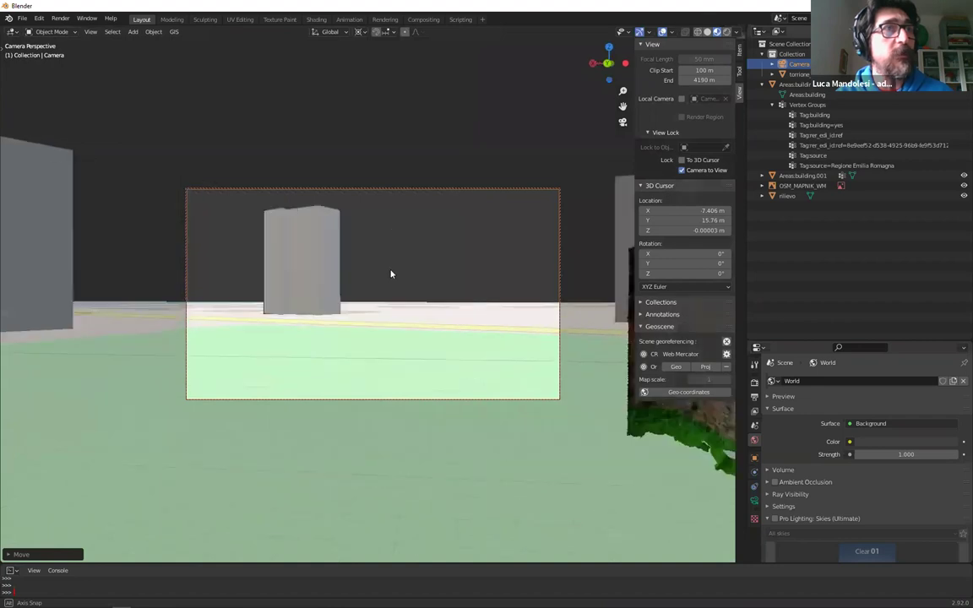
{"action": "key", "text": "ctrl+z"}
{"action": "key", "text": "ctrl+z"}
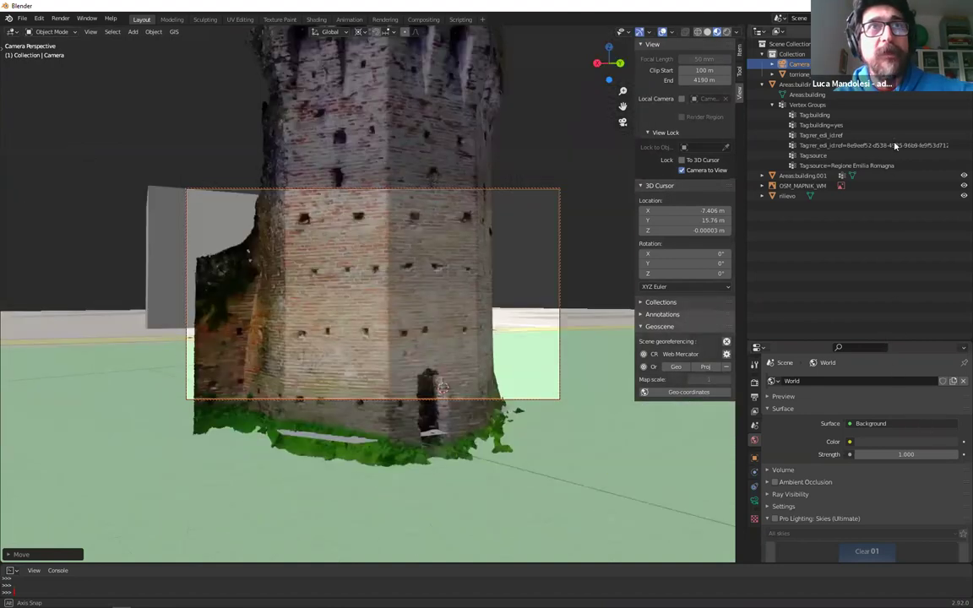
Set camera Clip Start 0.1 m, Clip End 1000 m, and Focal Length 22 mm
{"action": "left_click_drag", "start_coordinate": [895, 342], "coordinate": [895, 144]}
{"action": "left_click", "coordinate": [754, 303]}
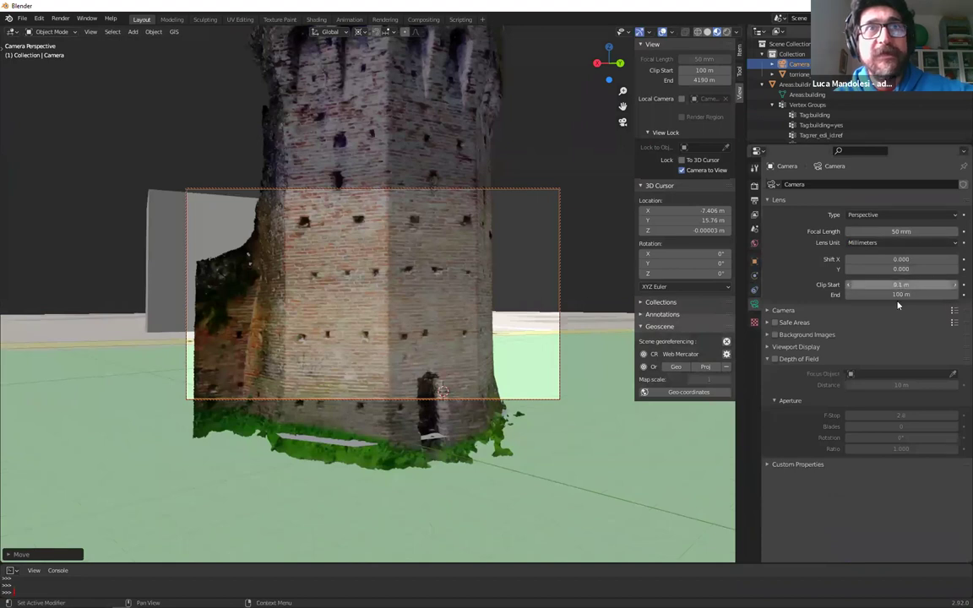
{"action": "left_click", "coordinate": [959, 287]}
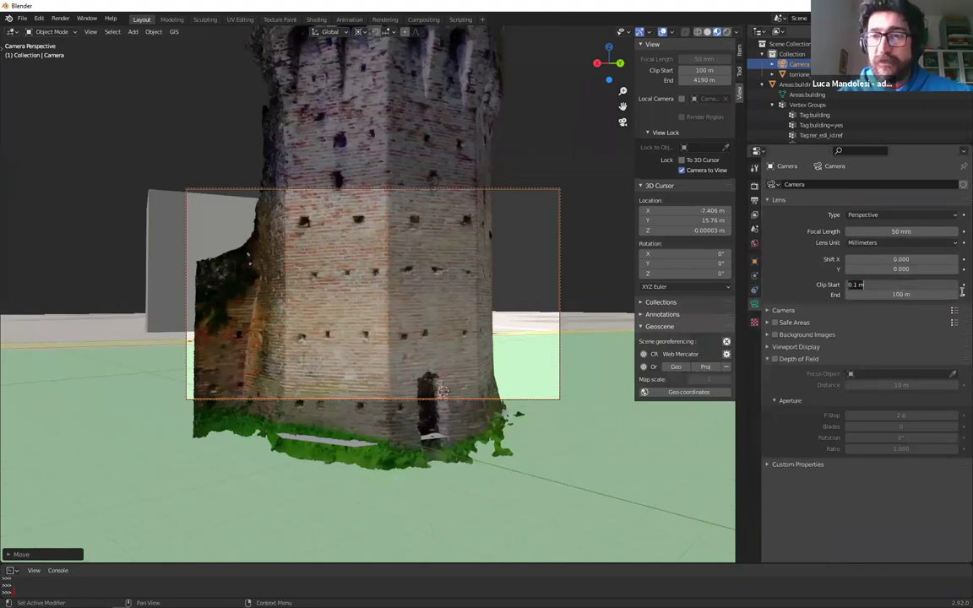
{"action": "type", "text": "0,1"}
{"action": "key", "text": "Tab"}
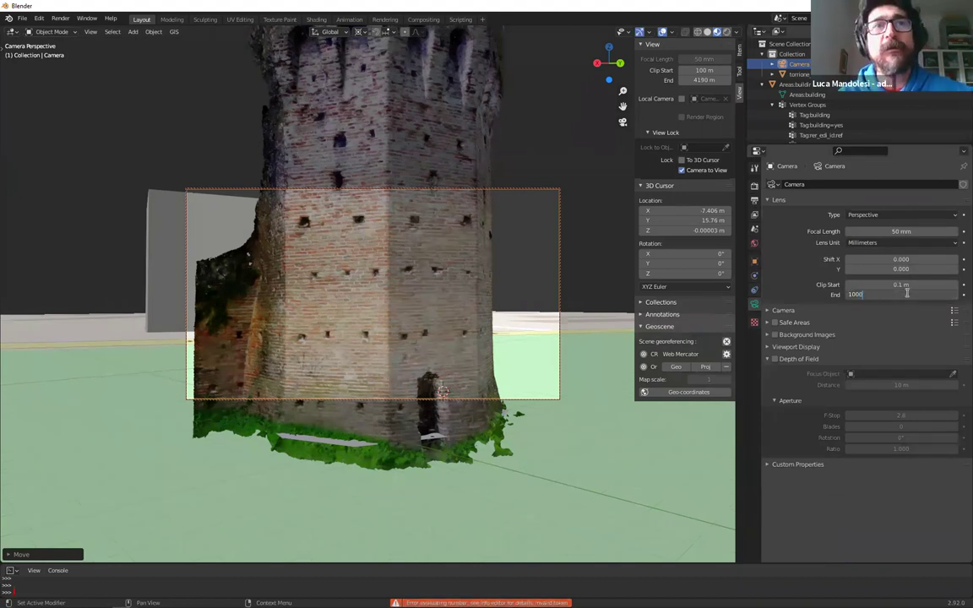
{"action": "type", "text": "1000"}
{"action": "key", "text": "Return"}
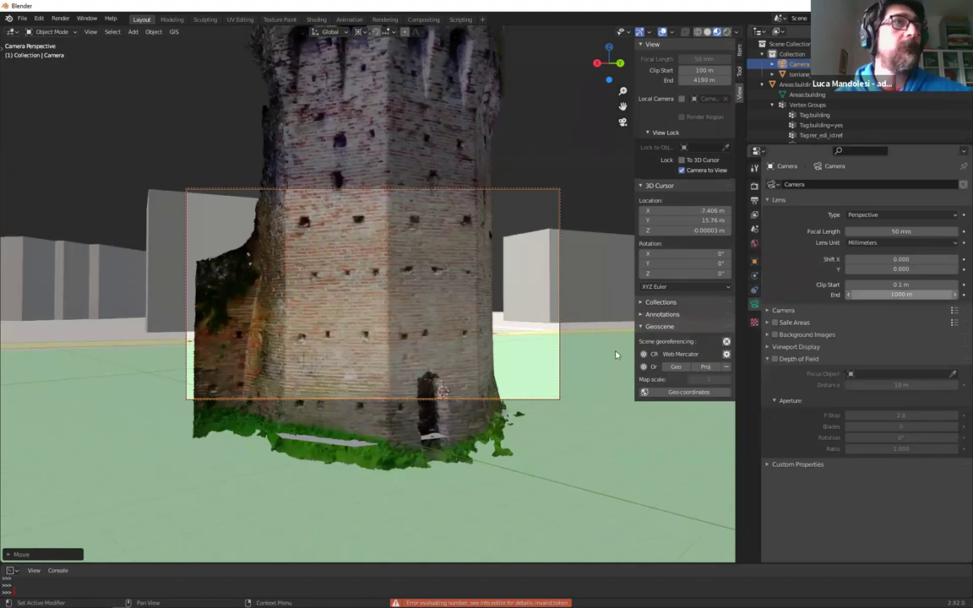
{"action": "left_click", "coordinate": [901, 229]}
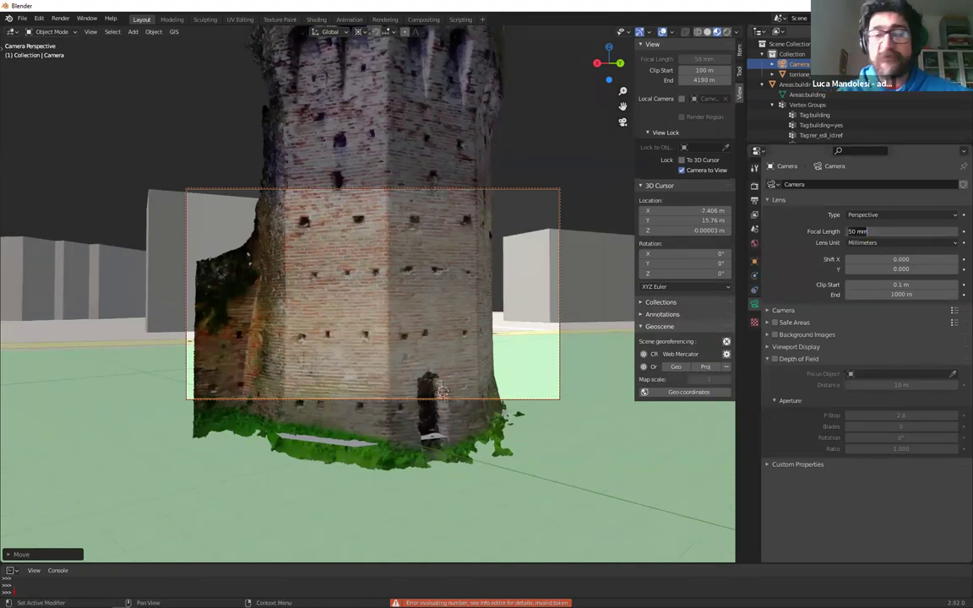
{"action": "type", "text": "22"}
{"action": "key", "text": "Return"}
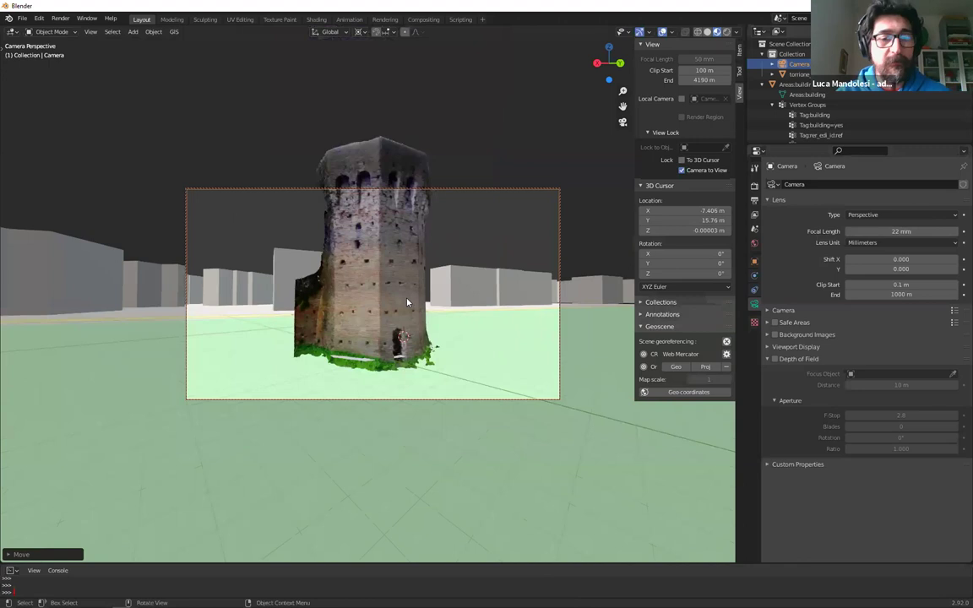
Raise and level the camera to frame the whole tower, then split the 3D viewport
{"action": "key", "text": "g"}
{"action": "key", "text": "z"}
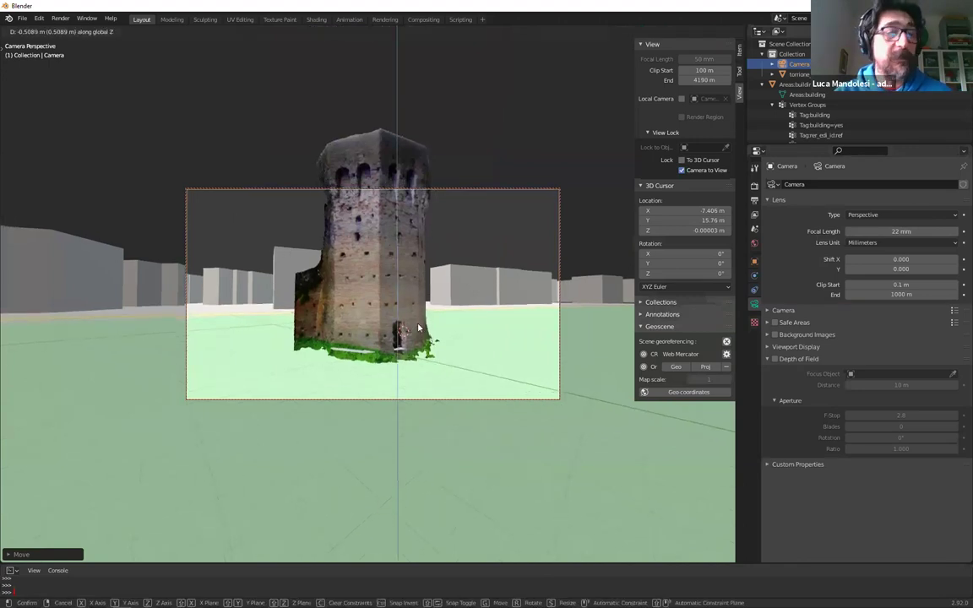
{"action": "key", "text": "r"}
{"action": "key", "text": "x"}
{"action": "key", "text": "x"}
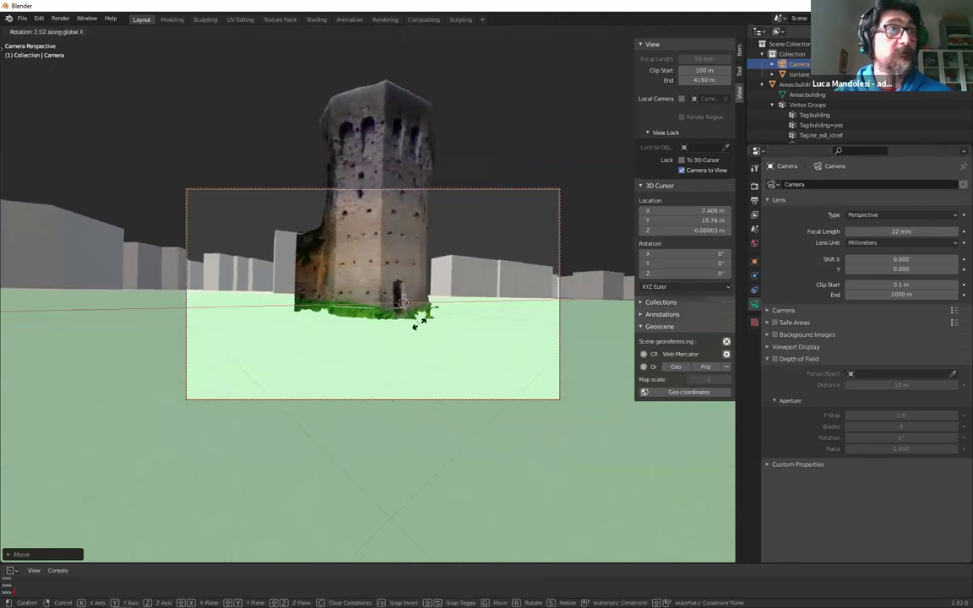
{"action": "key", "text": "x"}
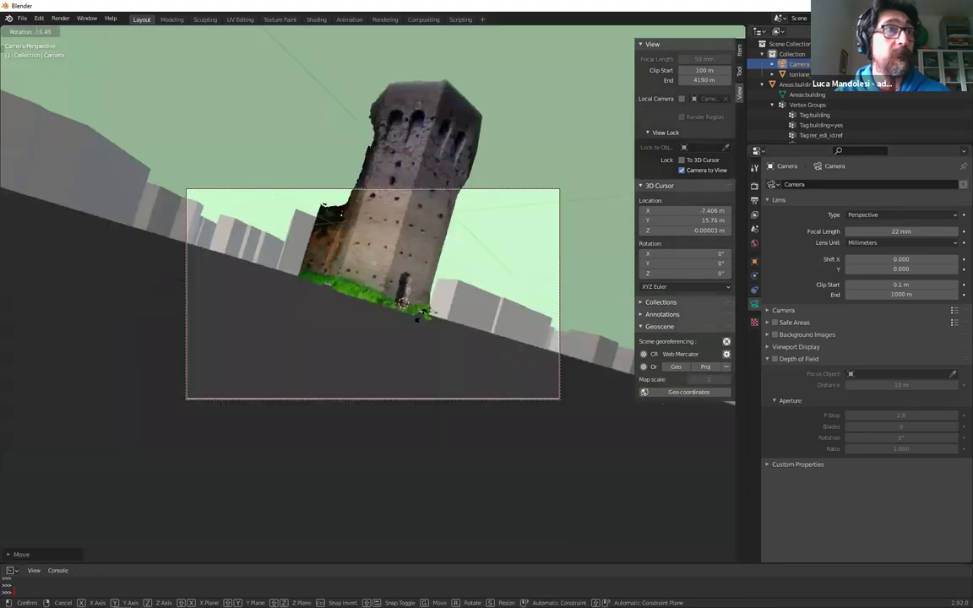
{"action": "left_click", "coordinate": [416, 296]}
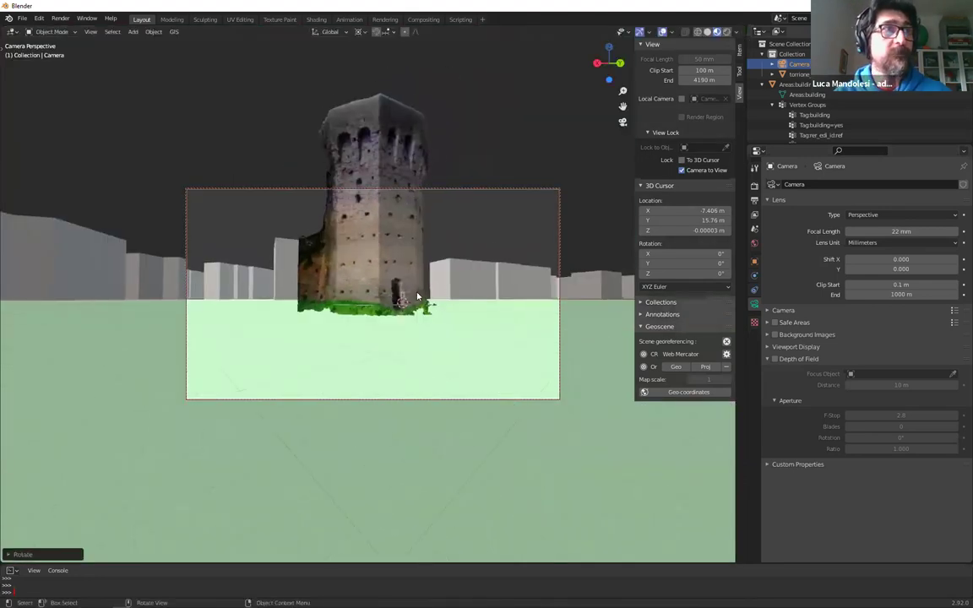
{"action": "middle_click_drag", "start_coordinate": [417, 297], "coordinate": [415, 317], "text": "shift"}
{"action": "middle_click_drag", "start_coordinate": [416, 317], "coordinate": [411, 376], "text": "shift"}
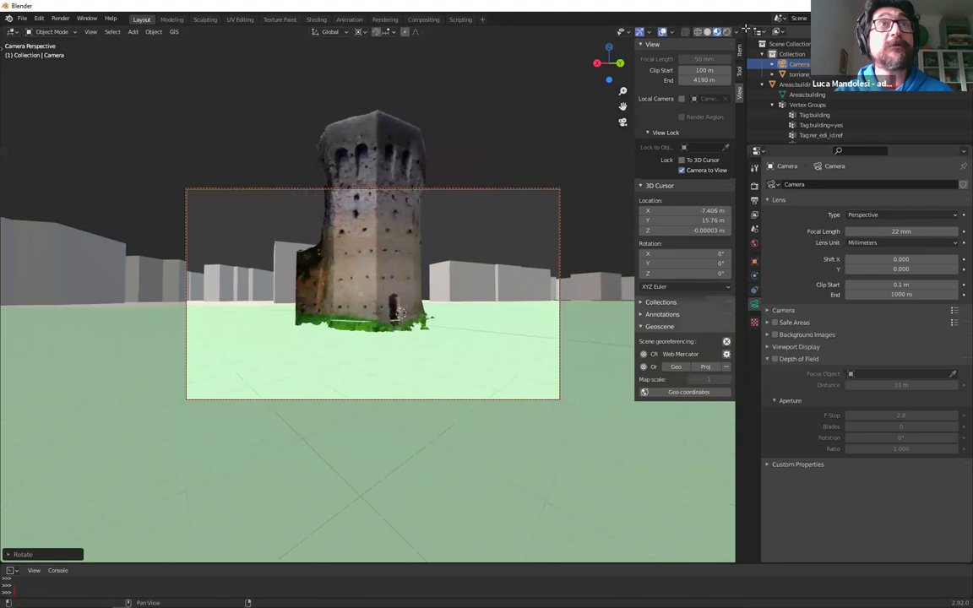
{"action": "left_click", "coordinate": [714, 52]}
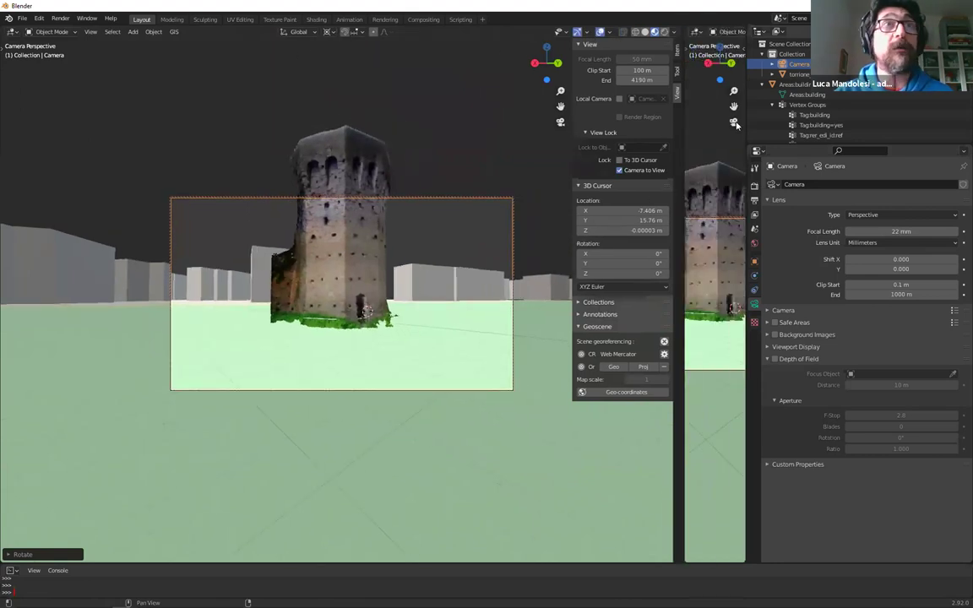
Widen the second viewport, orbit it over the city, and set its clip start to 0.1 m
{"action": "left_click_drag", "start_coordinate": [681, 253], "coordinate": [304, 253]}
{"action": "middle_click_drag", "start_coordinate": [380, 180], "coordinate": [543, 341]}
{"action": "scroll", "coordinate": [473, 337], "scroll_direction": "down", "scroll_amount": 4}
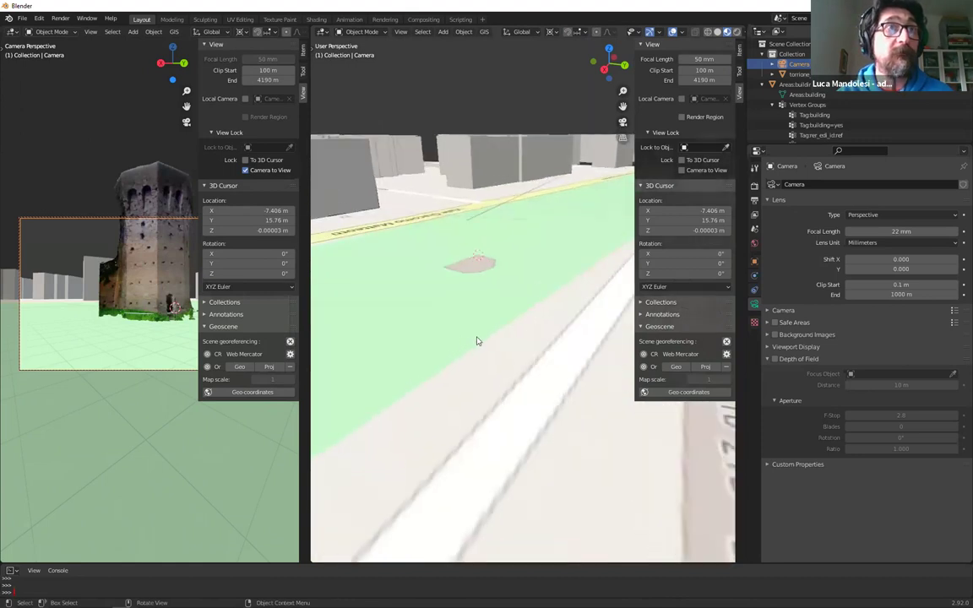
{"action": "scroll", "coordinate": [490, 313], "scroll_direction": "down", "scroll_amount": 3}
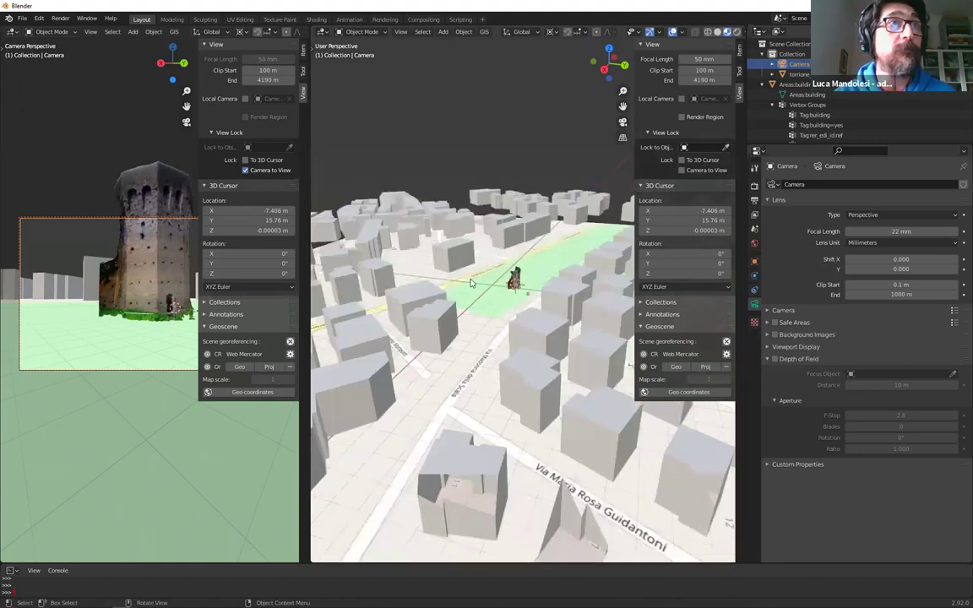
{"action": "scroll", "coordinate": [463, 281], "scroll_direction": "down", "scroll_amount": 5}
{"action": "middle_click_drag", "start_coordinate": [494, 179], "coordinate": [498, 305]}
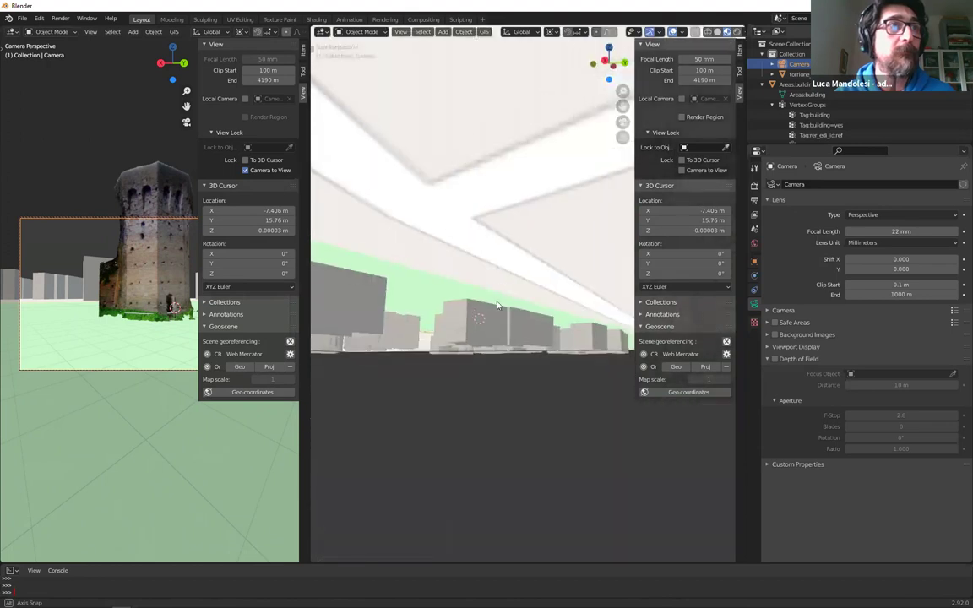
{"action": "middle_click_drag", "start_coordinate": [501, 343], "coordinate": [503, 299]}
{"action": "scroll", "coordinate": [504, 300], "scroll_direction": "up", "scroll_amount": 5}
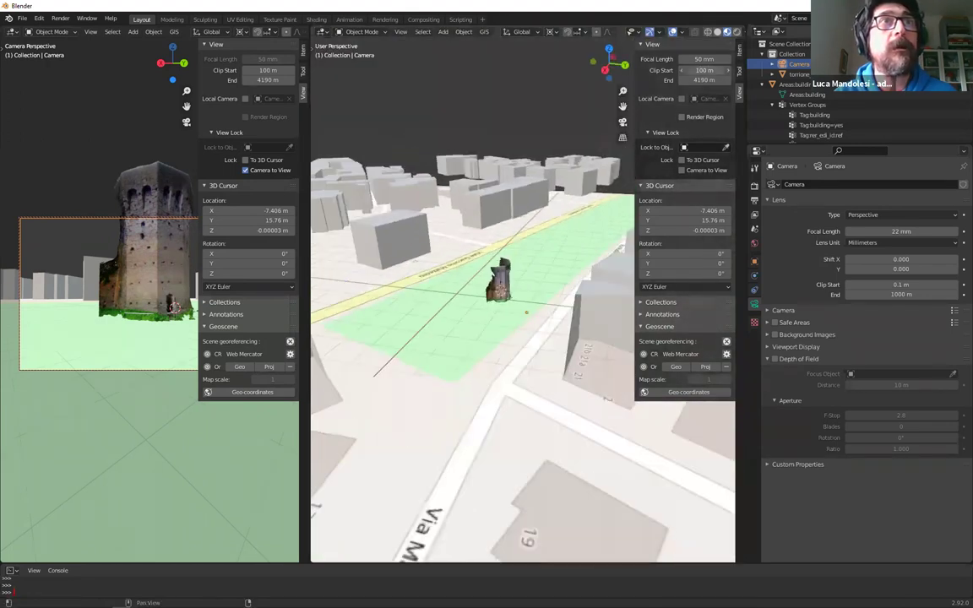
{"action": "left_click", "coordinate": [724, 71]}
{"action": "type", "text": "0"}
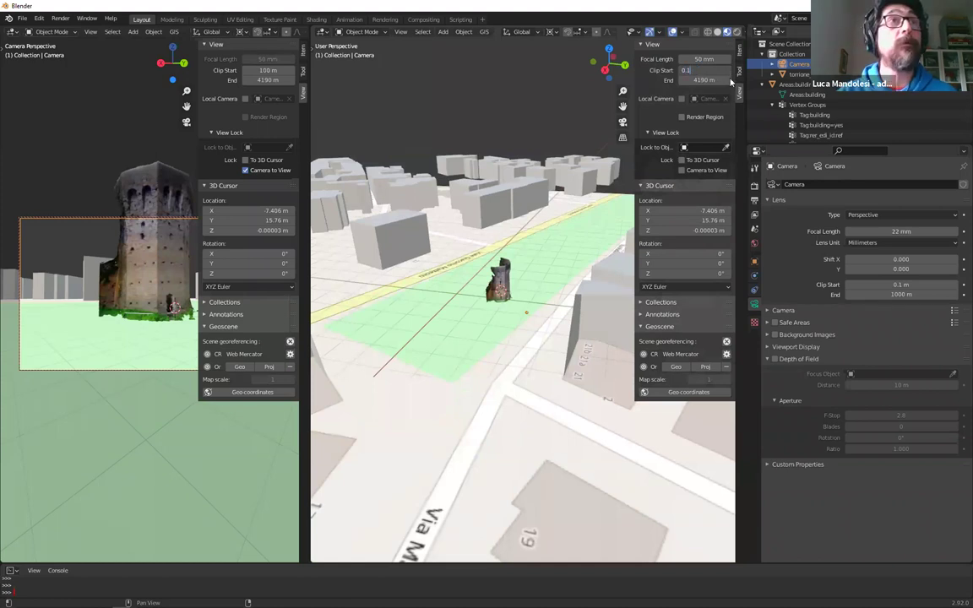
{"action": "type", "text": ".1"}
{"action": "key", "text": "Return"}
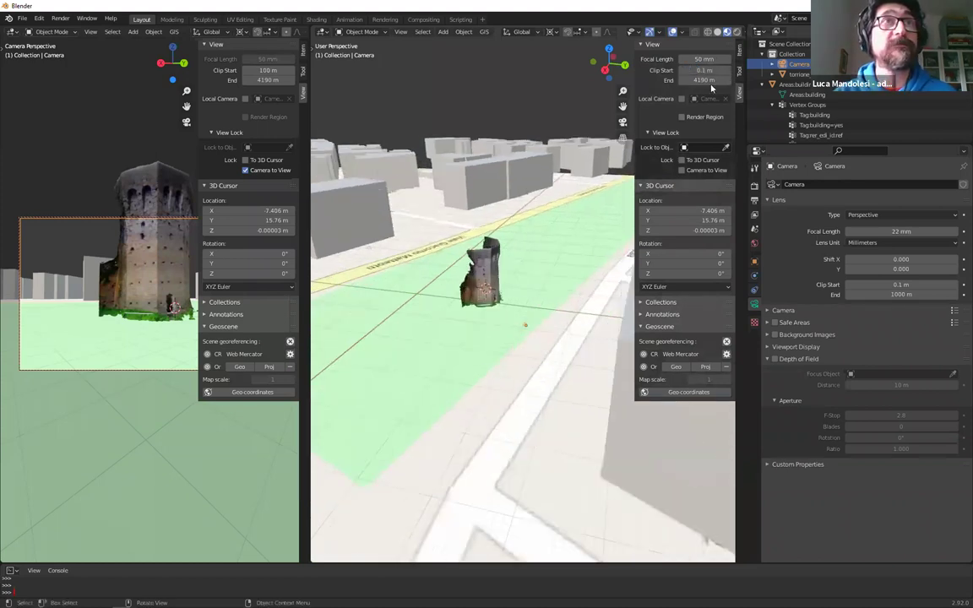
Expand the Camera entry in the outliner and rotate the tower into its final orientation
{"action": "left_click", "coordinate": [773, 64]}
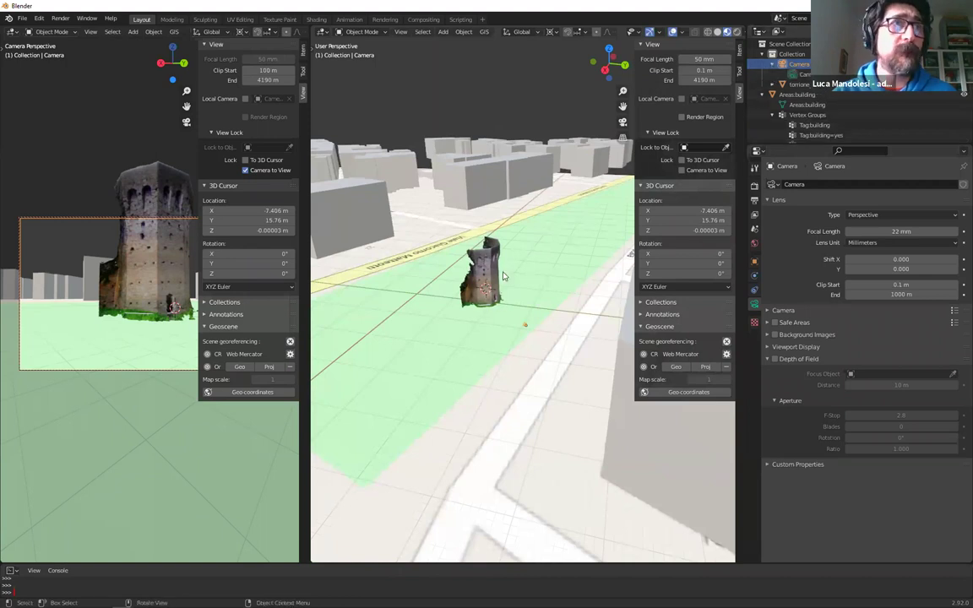
{"action": "scroll", "coordinate": [507, 284], "scroll_direction": "down", "scroll_amount": 3}
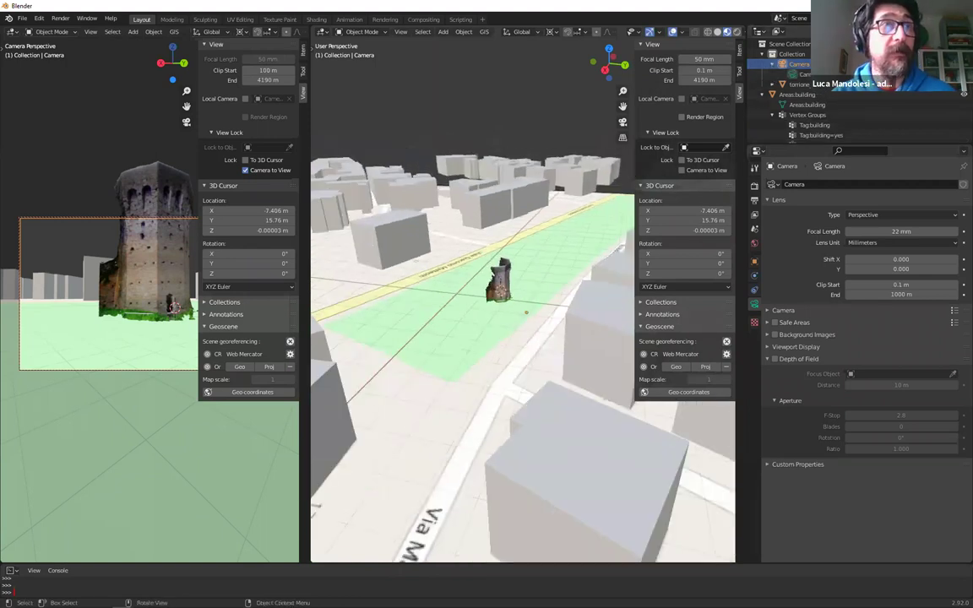
{"action": "middle_click_drag", "start_coordinate": [507, 287], "coordinate": [524, 279]}
{"action": "key", "text": "r"}
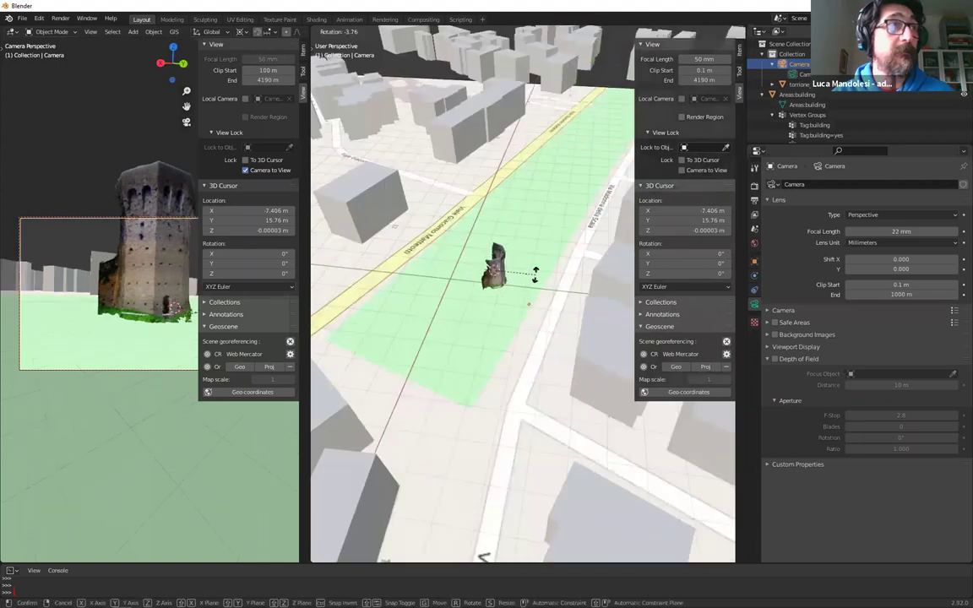
{"action": "left_click", "coordinate": [566, 76]}
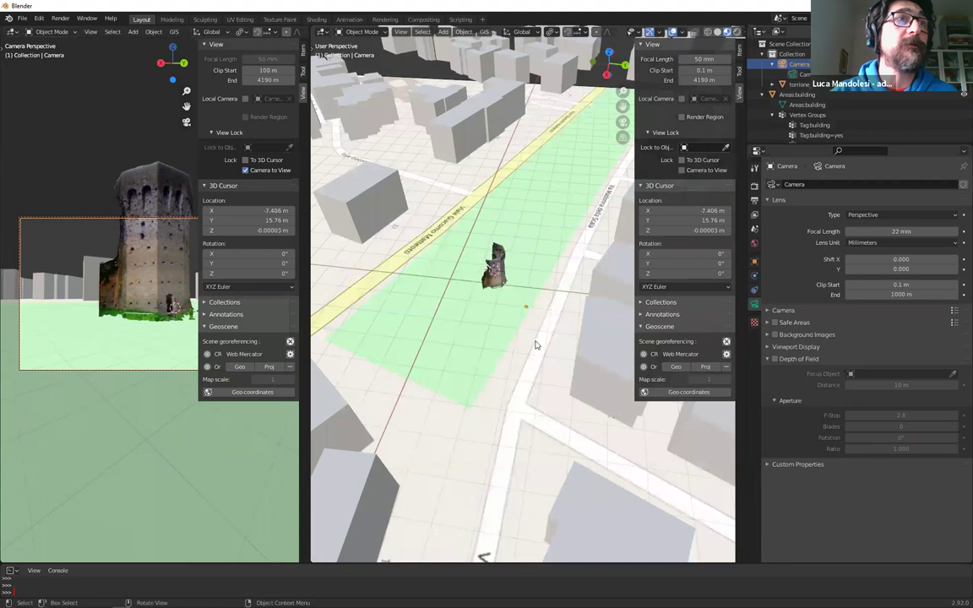
{"action": "scroll", "coordinate": [524, 315], "scroll_direction": "up", "scroll_amount": 2}
{"action": "scroll", "coordinate": [524, 304], "scroll_direction": "up", "scroll_amount": 2}
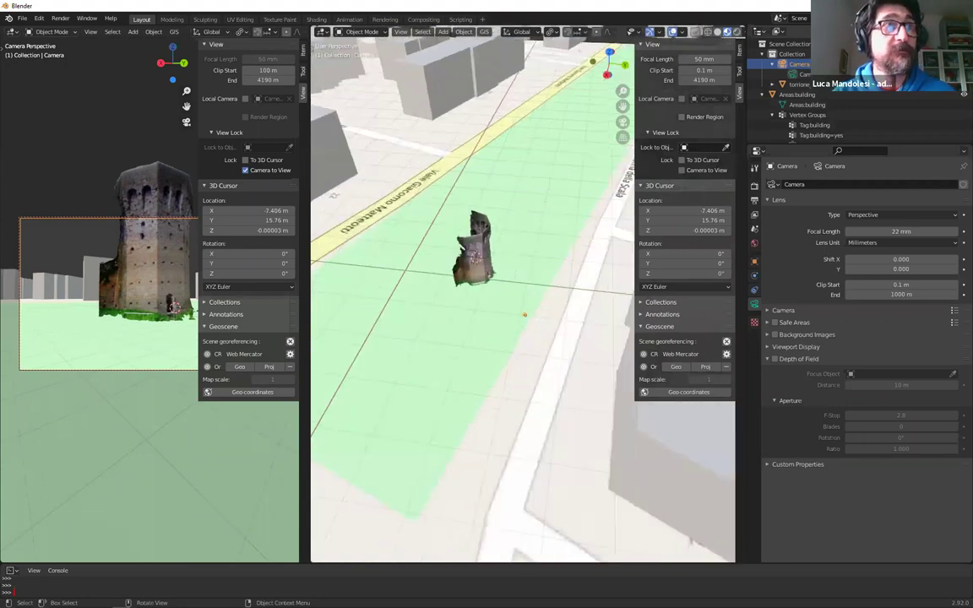
Enlarge the camera and tilt it around its local X axis to frame the tower
{"action": "key", "text": "s"}
{"action": "left_click", "coordinate": [520, 359]}
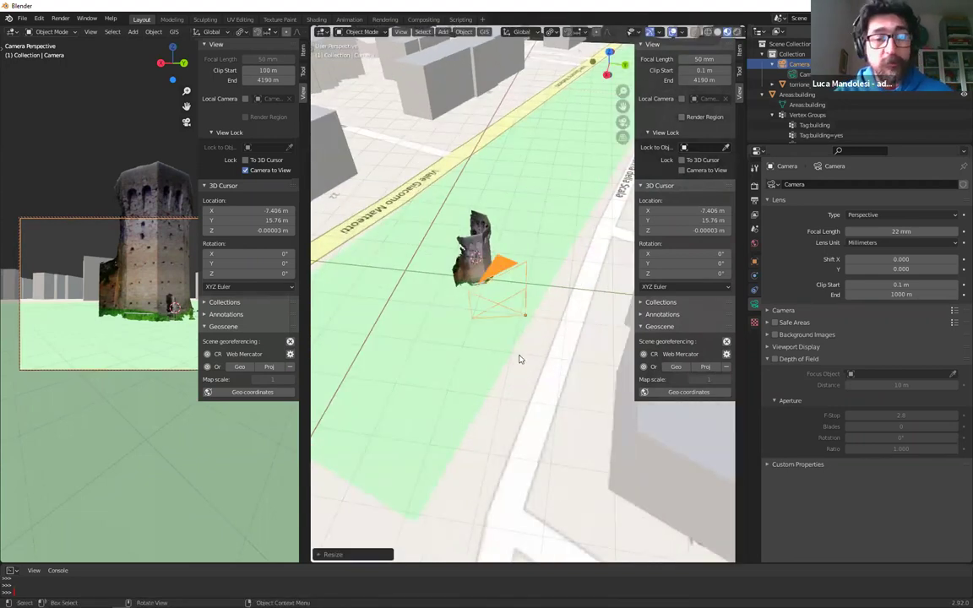
{"action": "key", "text": "s"}
{"action": "key", "text": "x"}
{"action": "key", "text": "x"}
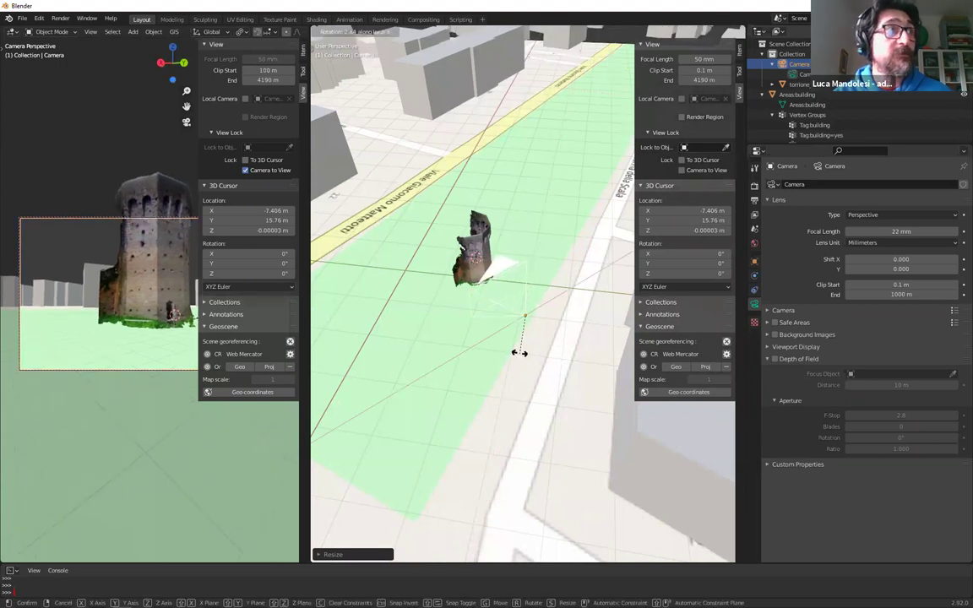
{"action": "left_click", "coordinate": [514, 345]}
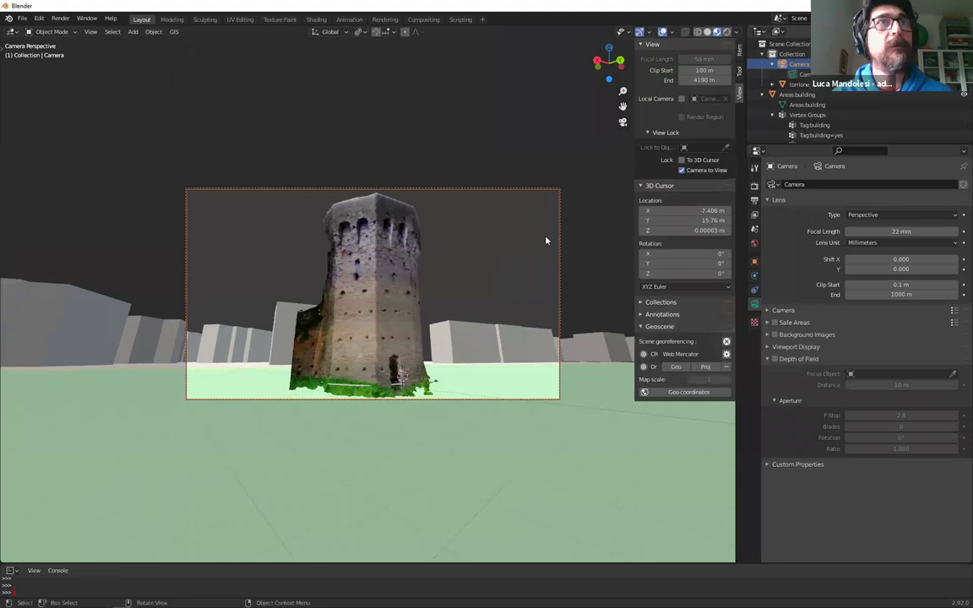
Set the render Device to GPU Compute
{"action": "left_click", "coordinate": [754, 184]}
{"action": "left_click", "coordinate": [879, 210]}
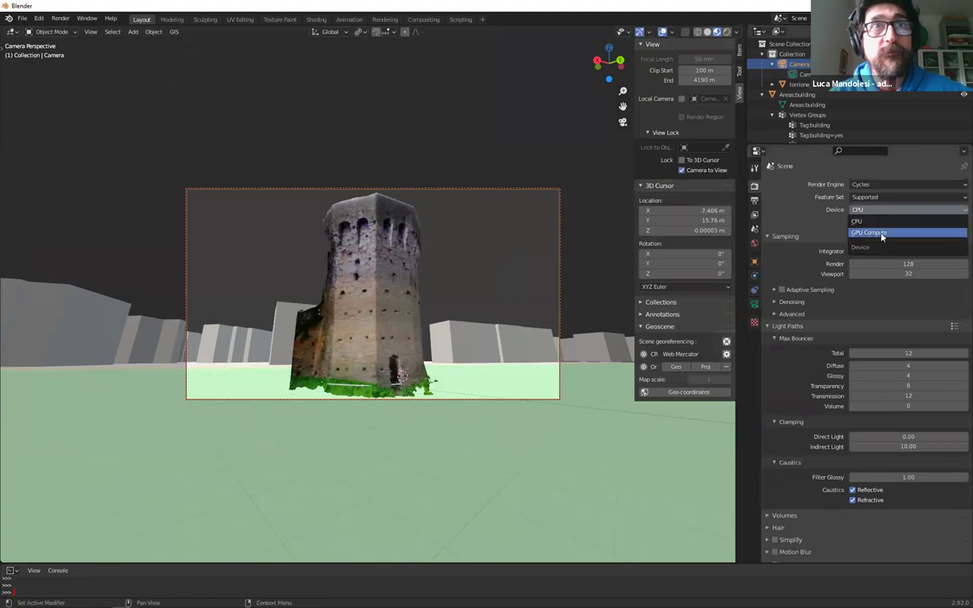
{"action": "left_click", "coordinate": [881, 235]}
Save the project as test_torrione.blend
{"action": "left_click", "coordinate": [22, 18]}
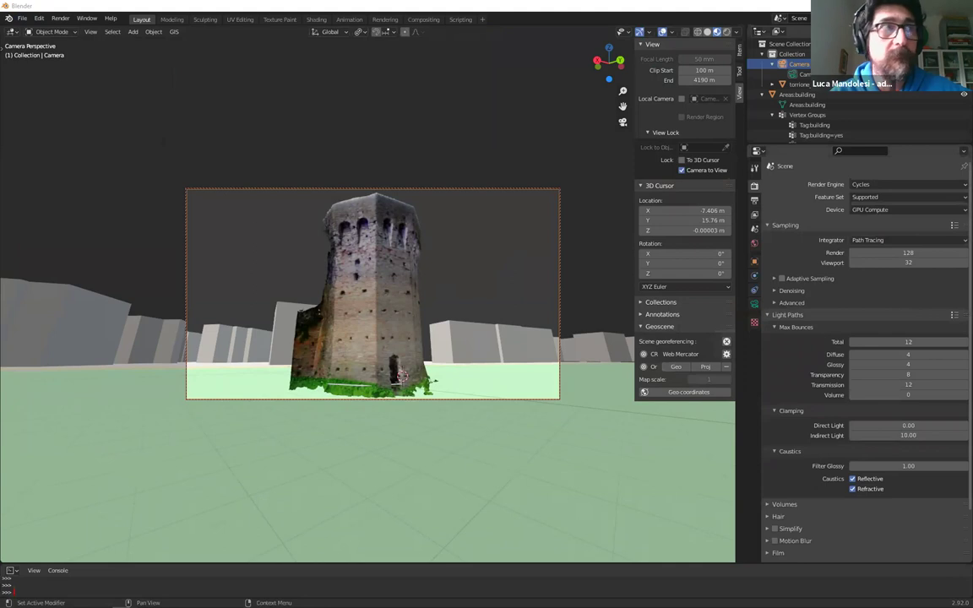
{"action": "key", "text": "ctrl+s"}
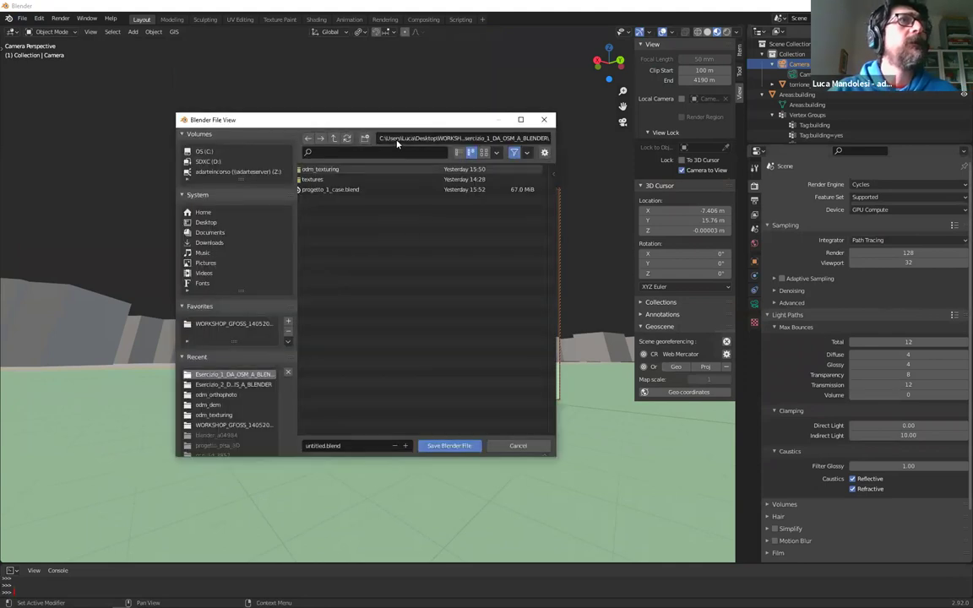
{"action": "left_click", "coordinate": [363, 446]}
{"action": "type", "text": "ta"}
{"action": "type", "text": "st_torrione.blend"}
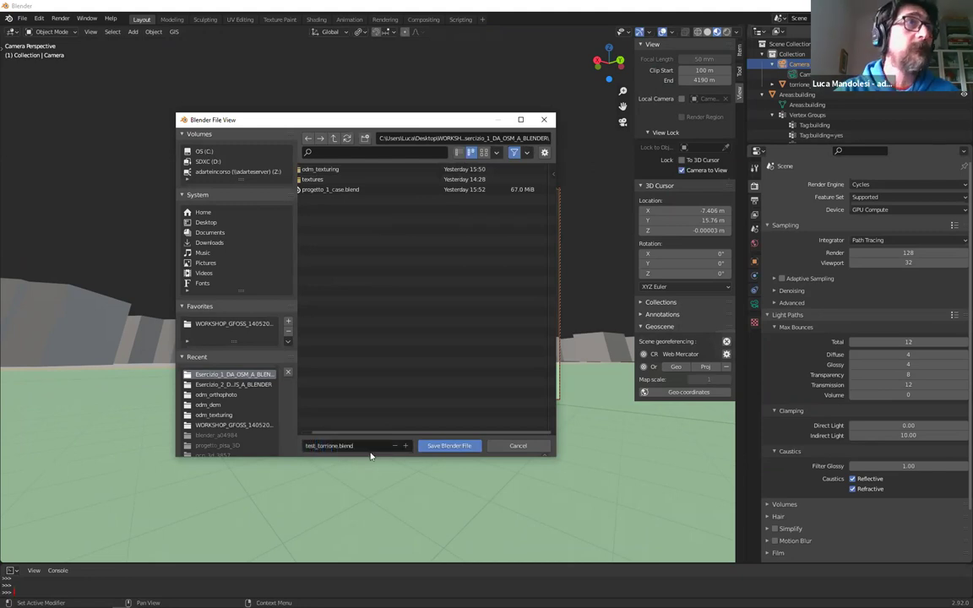
{"action": "left_click", "coordinate": [450, 446]}
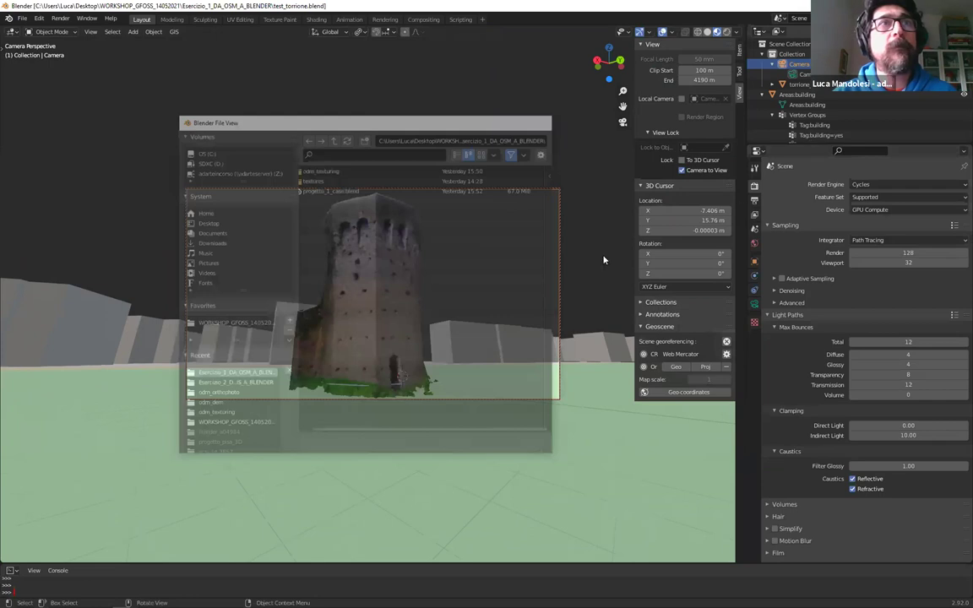
Open the World properties and show the Scene World in viewport shading
{"action": "left_click", "coordinate": [754, 290]}
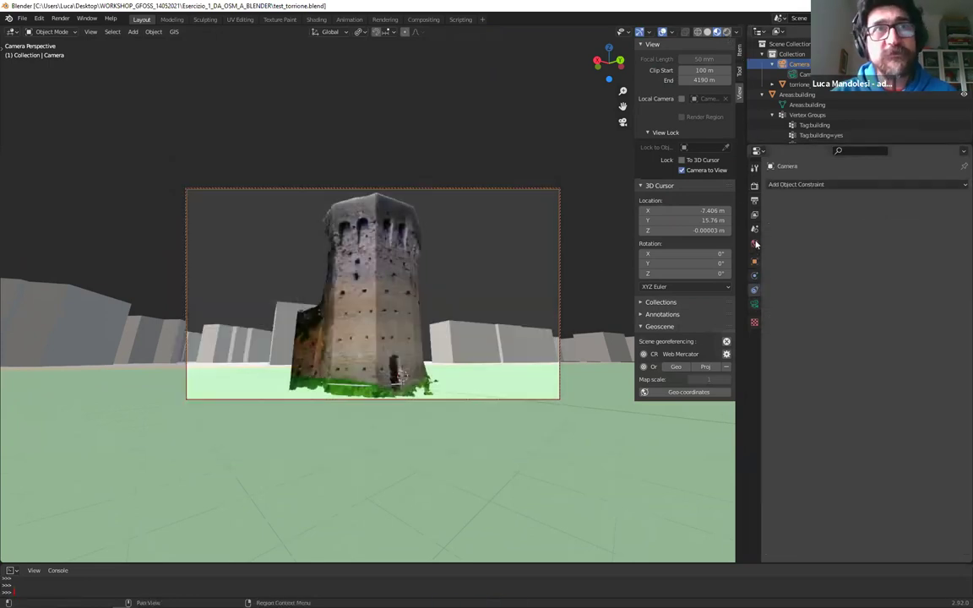
{"action": "left_click", "coordinate": [754, 243]}
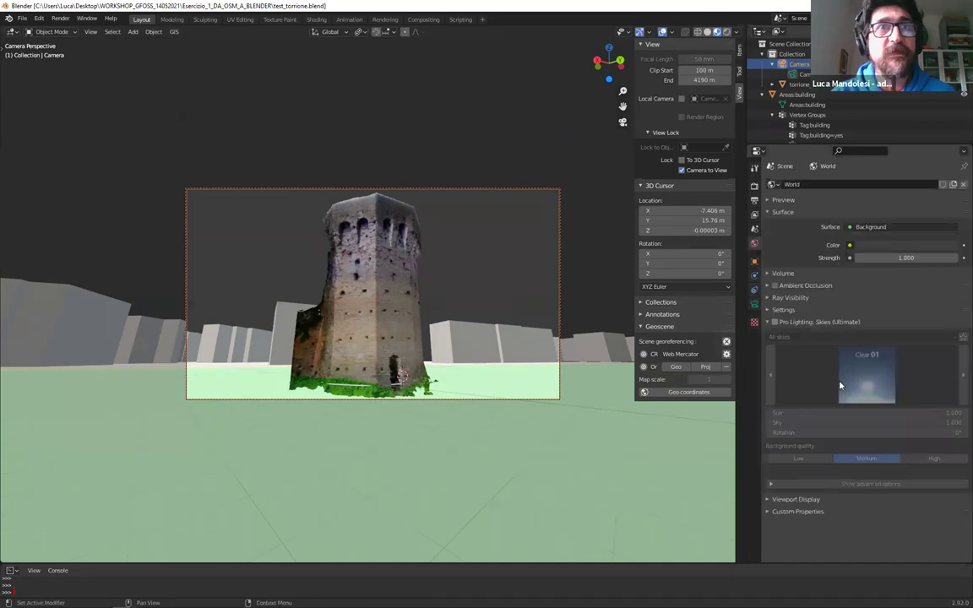
{"action": "left_click", "coordinate": [735, 31]}
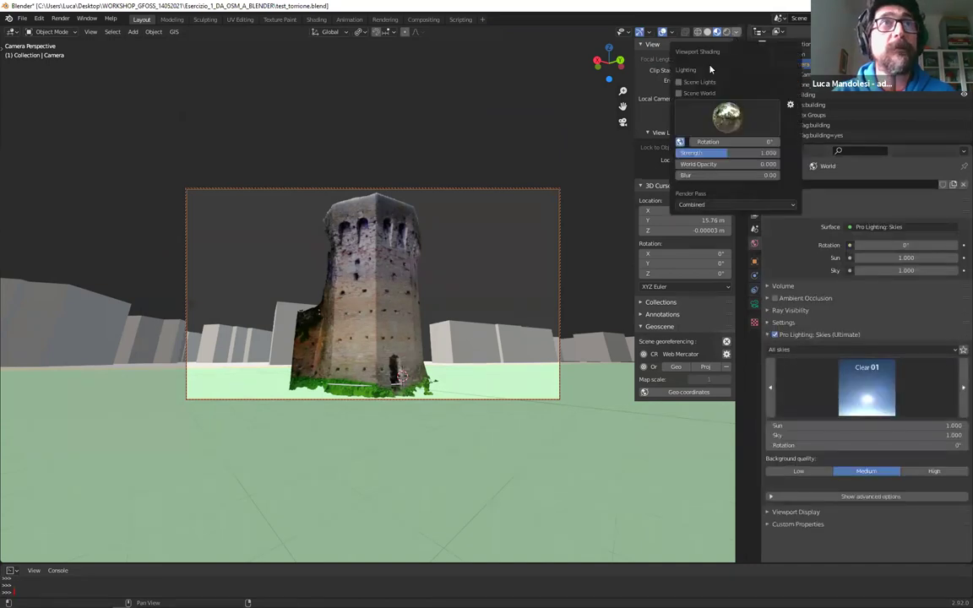
{"action": "left_click", "coordinate": [702, 93]}
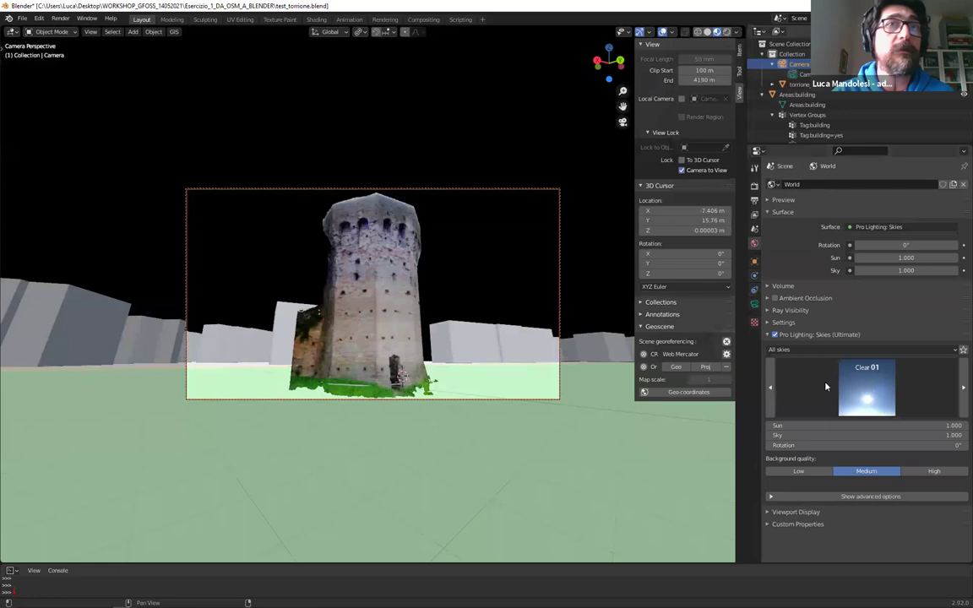
Try the Night 04 and Morning 12 skies, then apply the cloudy Sunset 03 sky
{"action": "left_click", "coordinate": [874, 390]}
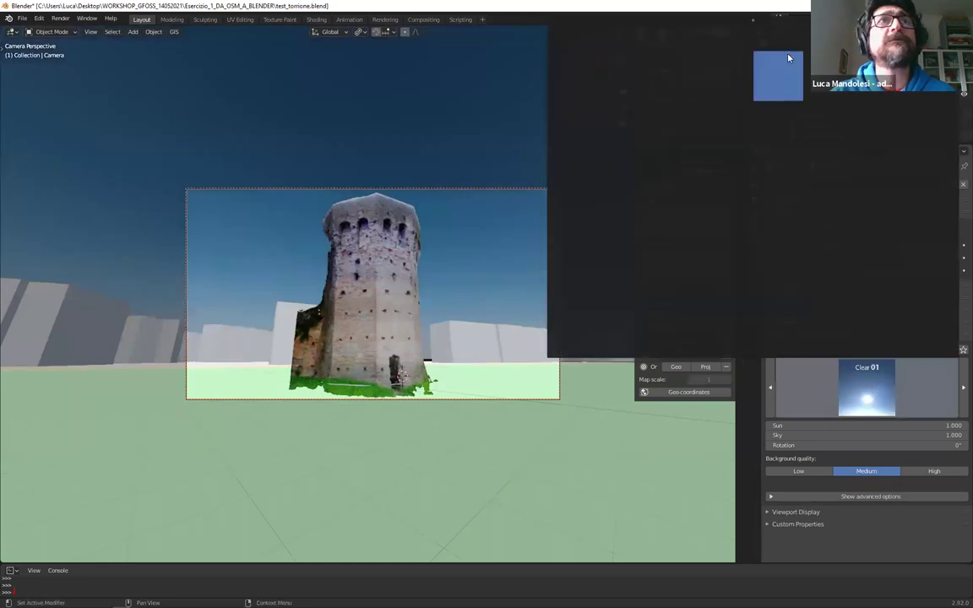
{"action": "left_click", "coordinate": [785, 74]}
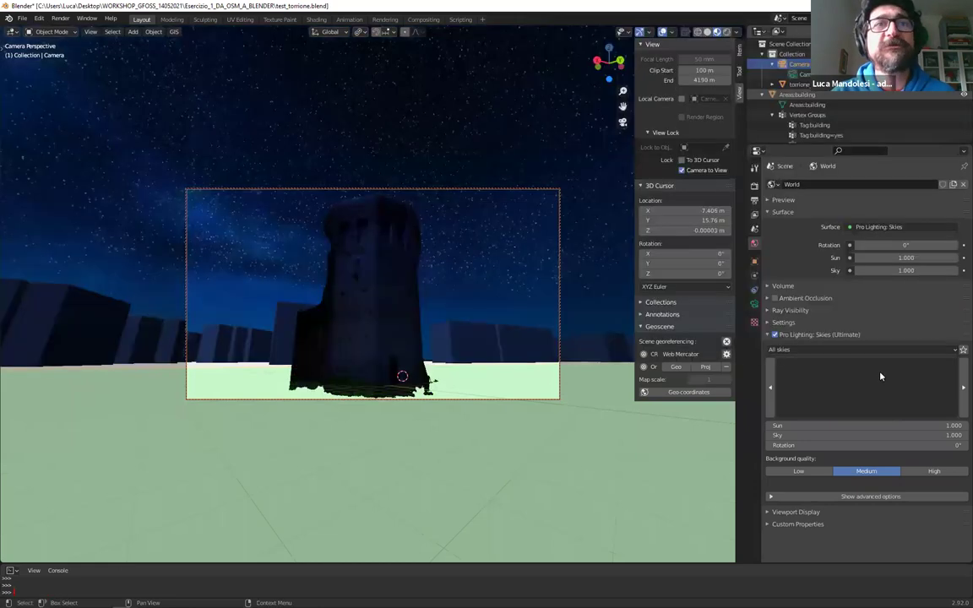
{"action": "left_click", "coordinate": [880, 377]}
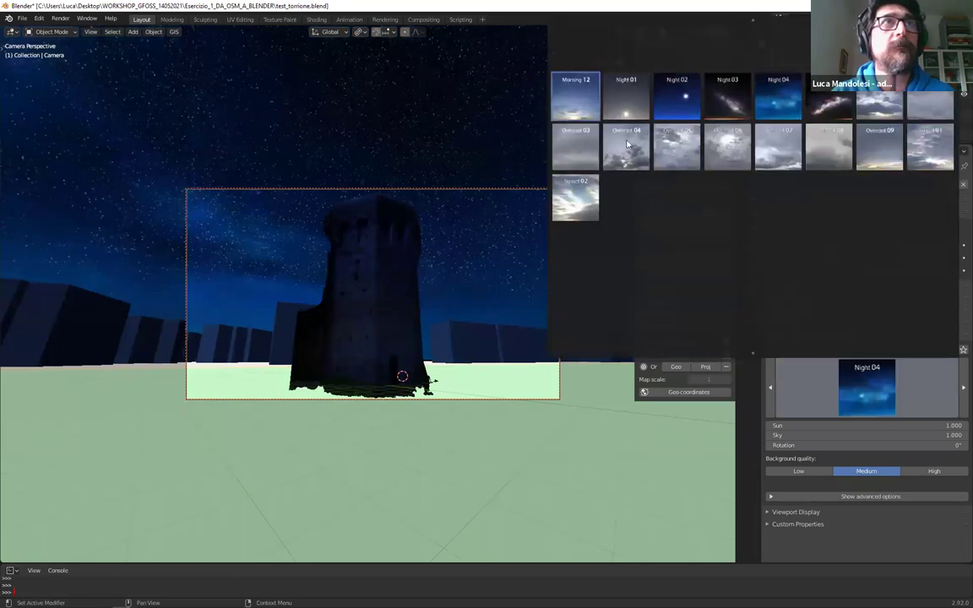
{"action": "left_click", "coordinate": [575, 95]}
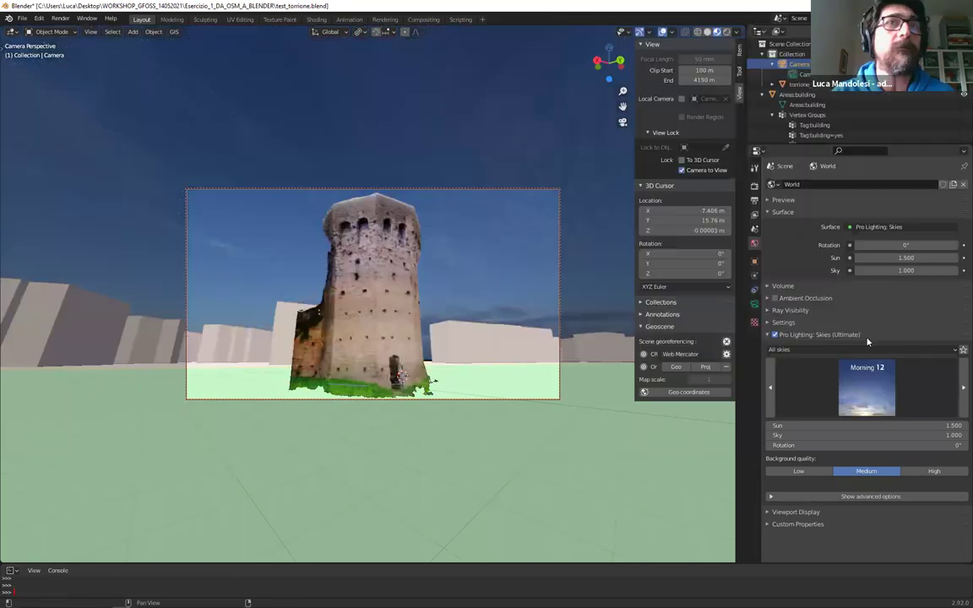
{"action": "left_click", "coordinate": [866, 388]}
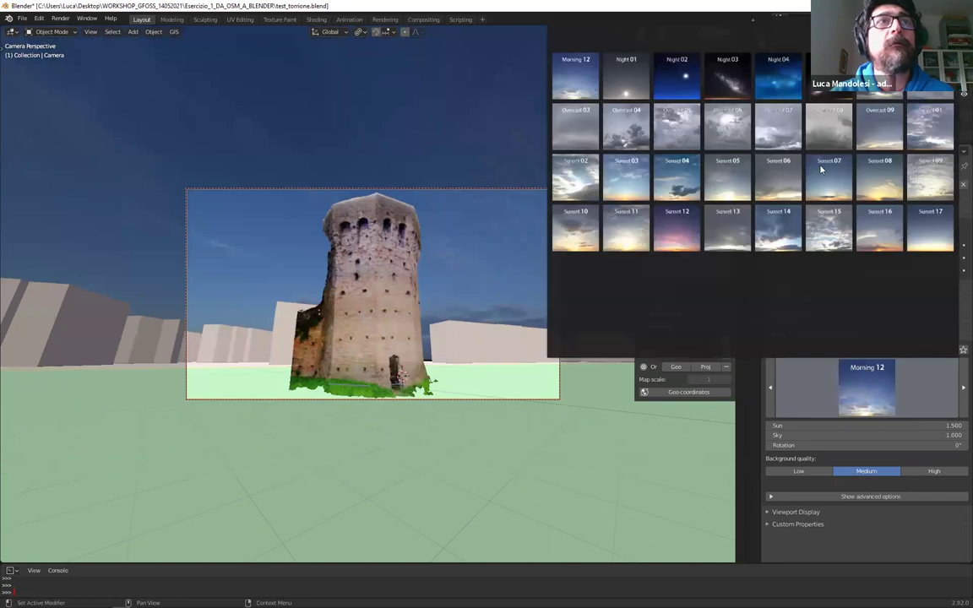
{"action": "left_click", "coordinate": [644, 174]}
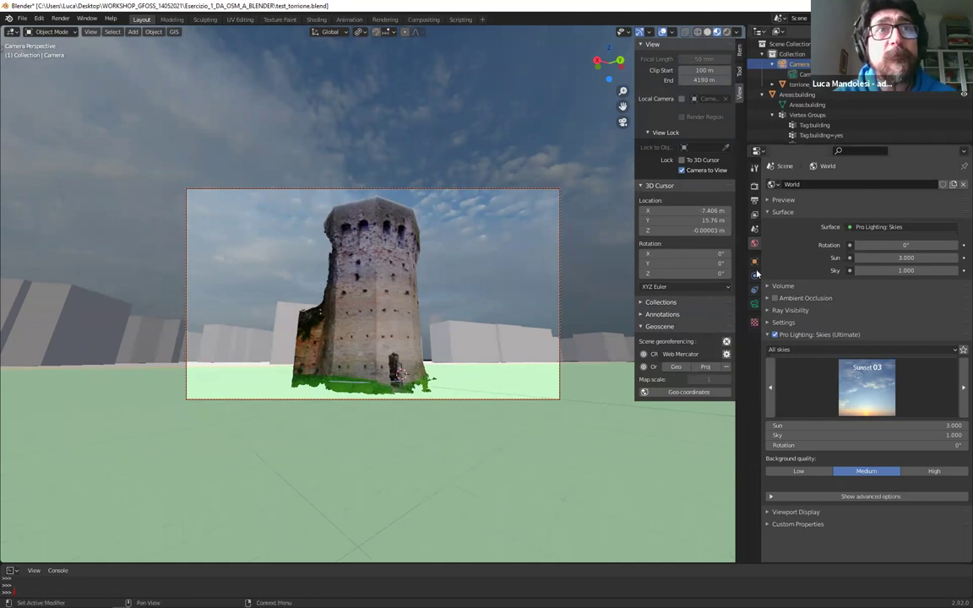
{"action": "left_click", "coordinate": [753, 188]}
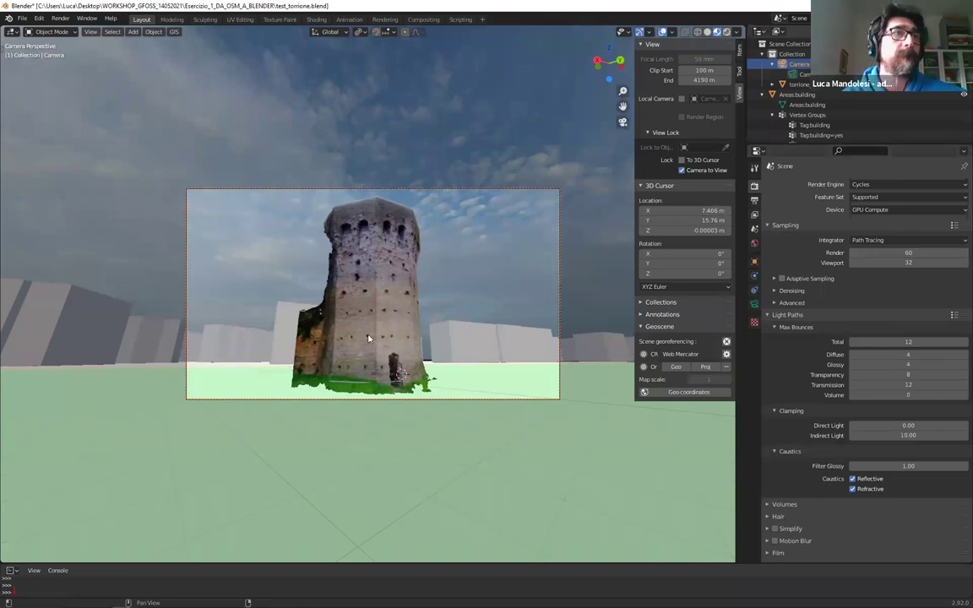
Switch the viewport to Rendered Cycles shading and reframe the camera-locked view on the torrione tower
{"action": "key", "text": "z"}
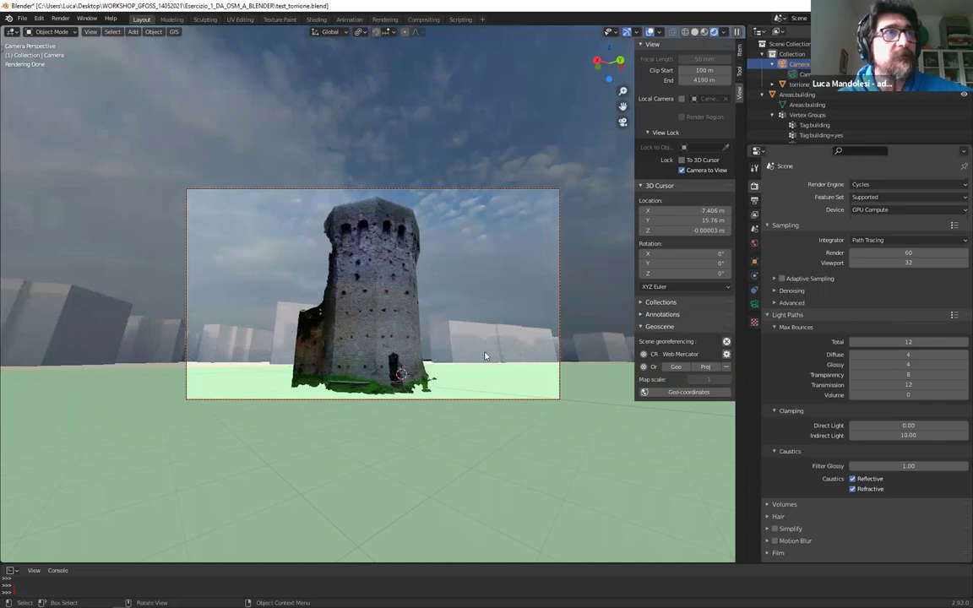
{"action": "mouse_move", "coordinate": [389, 327]}
{"action": "middle_mouse_down"}
{"action": "mouse_move", "coordinate": [490, 307]}
{"action": "mouse_move", "coordinate": [448, 297]}
{"action": "mouse_move", "coordinate": [359, 312]}
{"action": "middle_mouse_up"}
{"action": "middle_click_drag", "start_coordinate": [469, 291], "coordinate": [461, 323]}
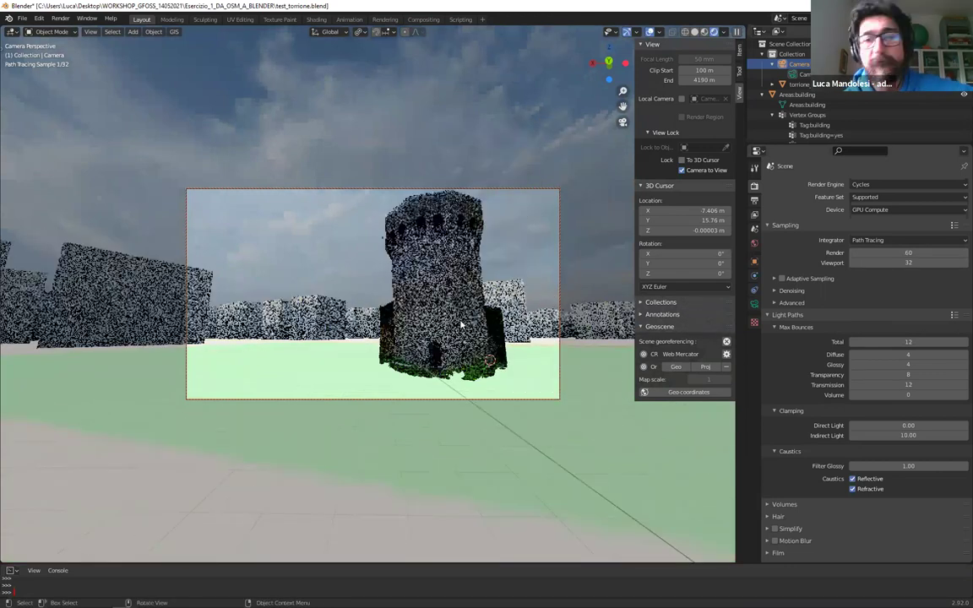
{"action": "scroll", "coordinate": [461, 323], "scroll_direction": "up", "scroll_amount": 1}
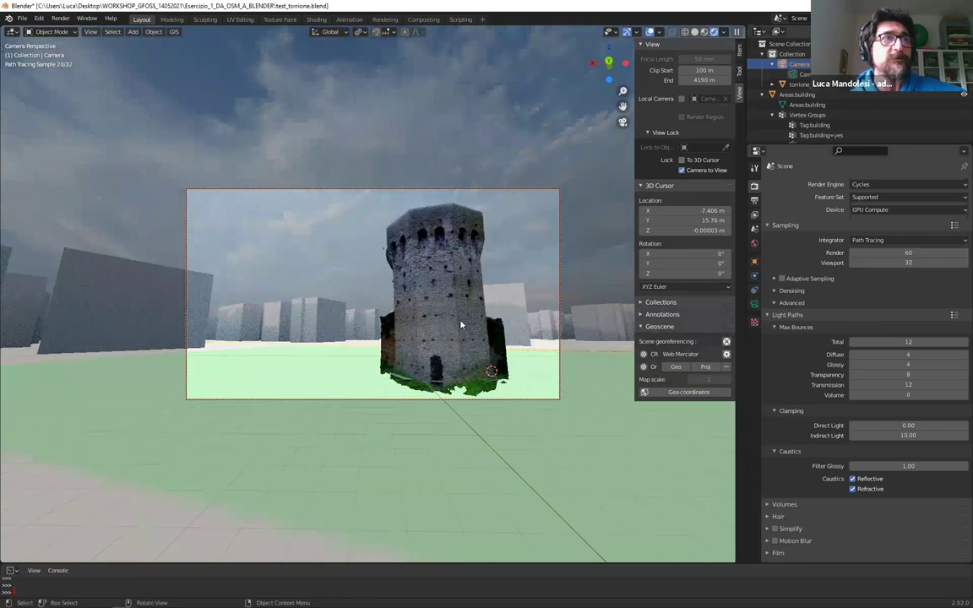
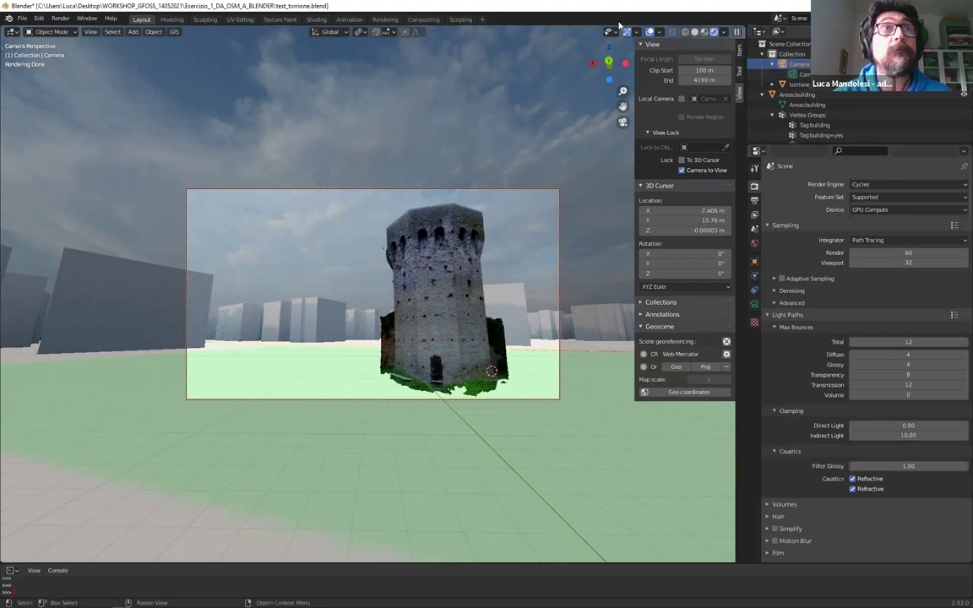
Switch the viewport to wireframe shading and orbit freely around the tower, out of camera view
{"action": "left_click", "coordinate": [685, 34]}
{"action": "mouse_move", "coordinate": [402, 191]}
{"action": "middle_mouse_down"}
{"action": "mouse_move", "coordinate": [434, 224]}
{"action": "mouse_move", "coordinate": [404, 190]}
{"action": "mouse_move", "coordinate": [394, 195]}
{"action": "middle_mouse_up"}
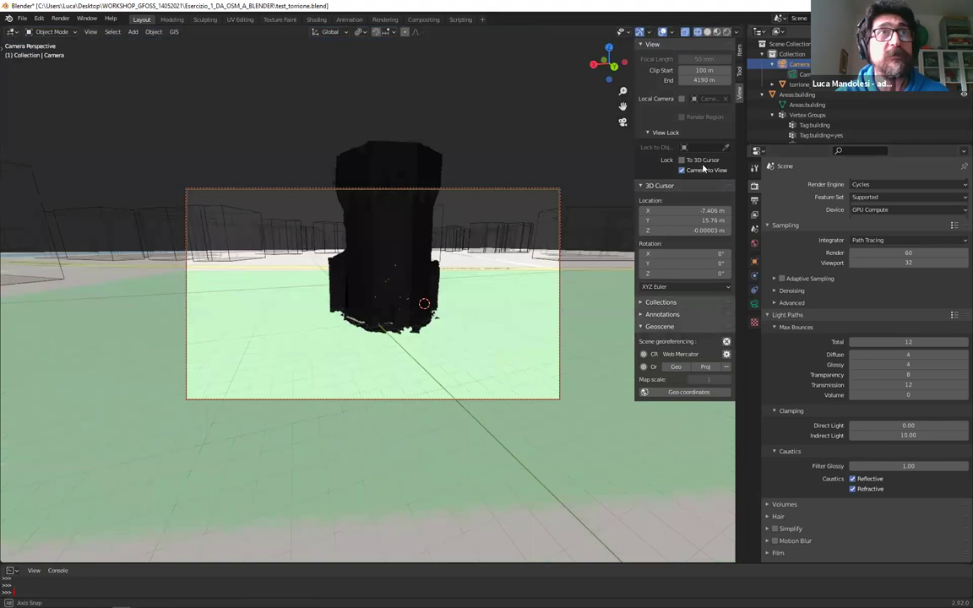
{"action": "middle_click_drag", "start_coordinate": [703, 169], "coordinate": [441, 148]}
{"action": "middle_click_drag", "start_coordinate": [472, 198], "coordinate": [333, 258]}
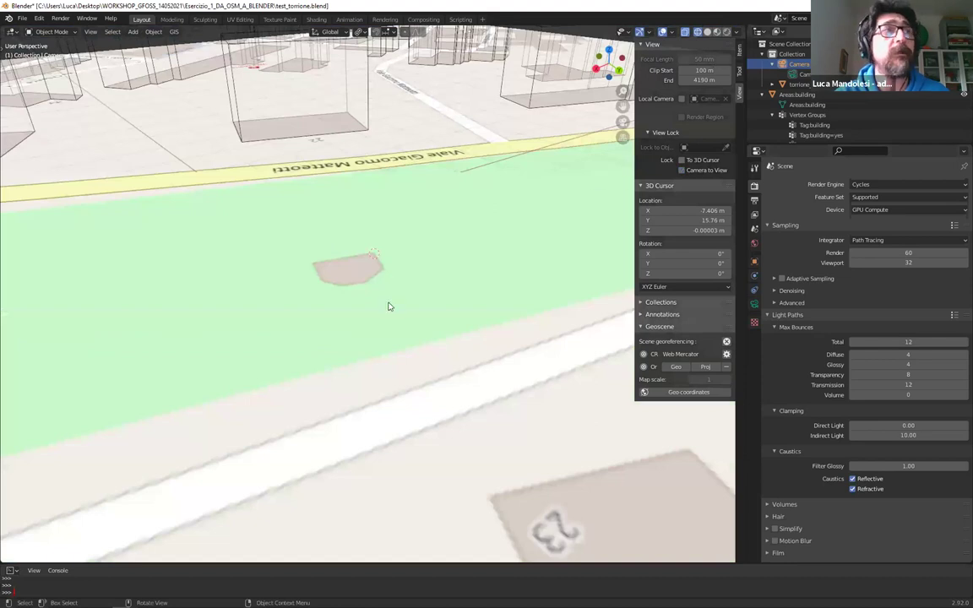
{"action": "scroll", "coordinate": [389, 306], "scroll_direction": "down", "scroll_amount": 5}
{"action": "middle_click_drag", "start_coordinate": [389, 306], "coordinate": [389, 306]}
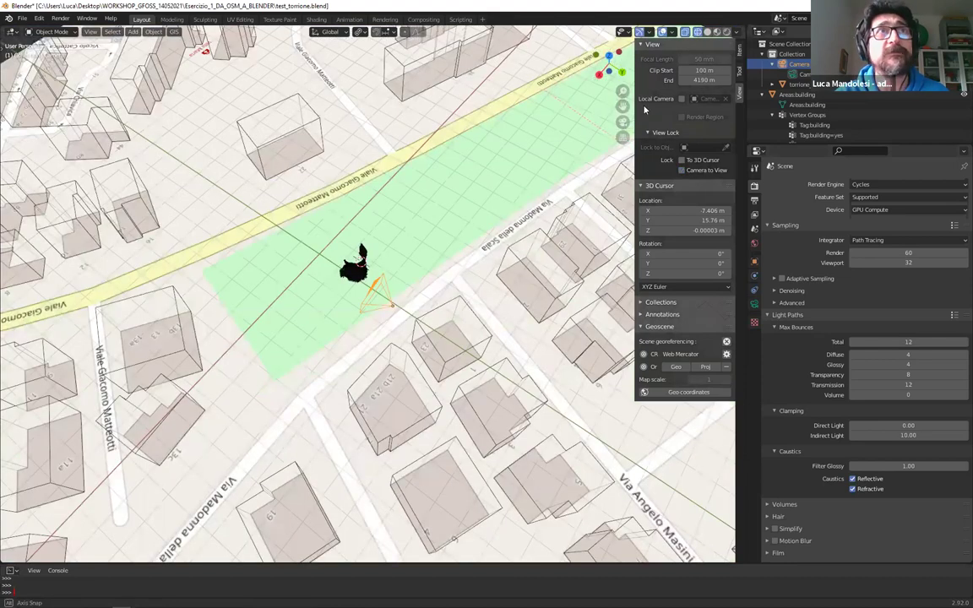
Set the view's Clip Start to 0.1 m so the tower is no longer cut off
{"action": "double_click", "coordinate": [705, 70]}
{"action": "type", "text": "0"}
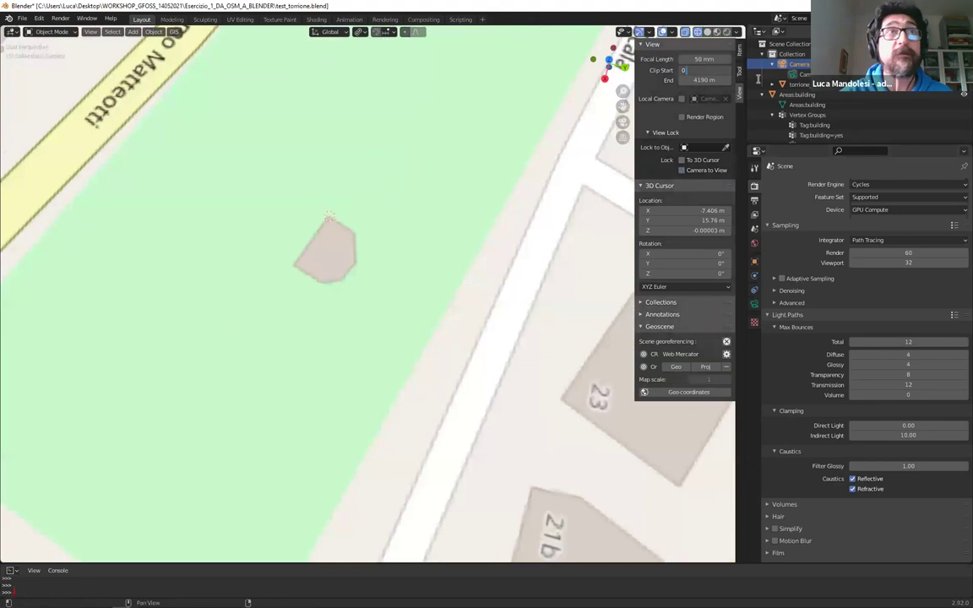
{"action": "type", "text": ".1"}
{"action": "key", "text": "Return"}
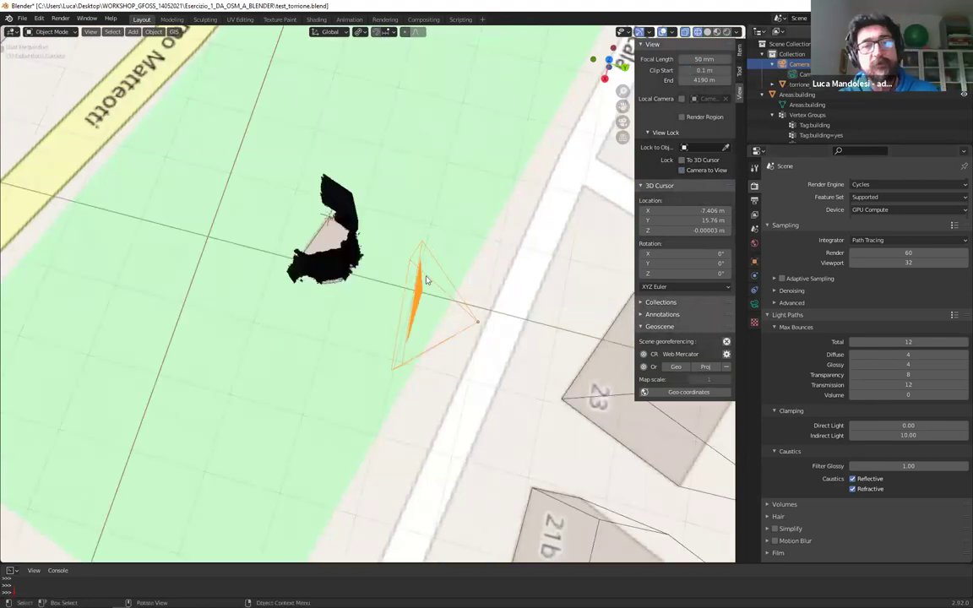
{"action": "scroll", "coordinate": [425, 275], "scroll_direction": "up", "scroll_amount": 2}
{"action": "scroll", "coordinate": [385, 321], "scroll_direction": "up", "scroll_amount": 2}
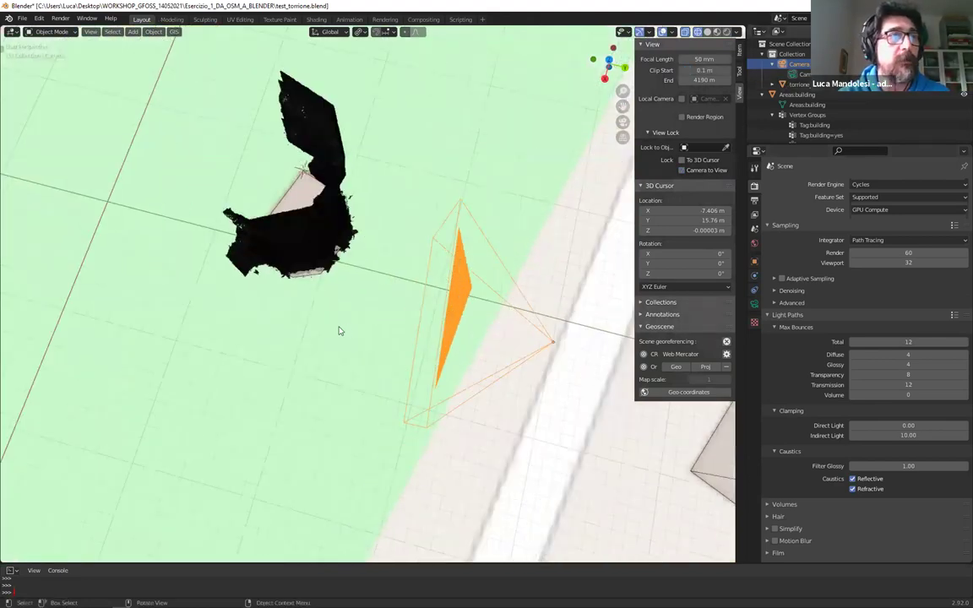
{"action": "scroll", "coordinate": [341, 320], "scroll_direction": "down", "scroll_amount": 2}
{"action": "scroll", "coordinate": [340, 320], "scroll_direction": "up", "scroll_amount": 1}
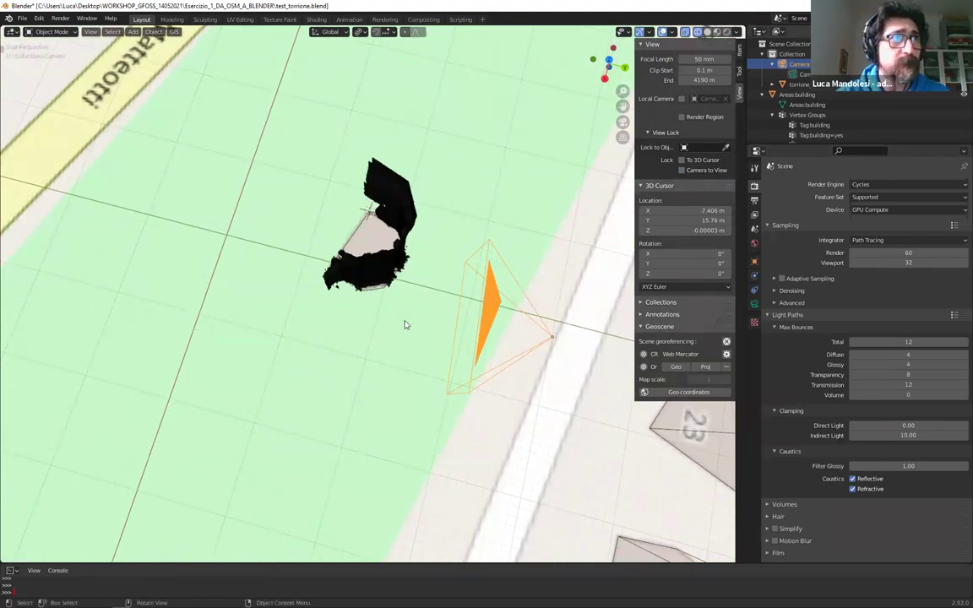
{"action": "middle_click_drag", "start_coordinate": [405, 275], "coordinate": [311, 349]}
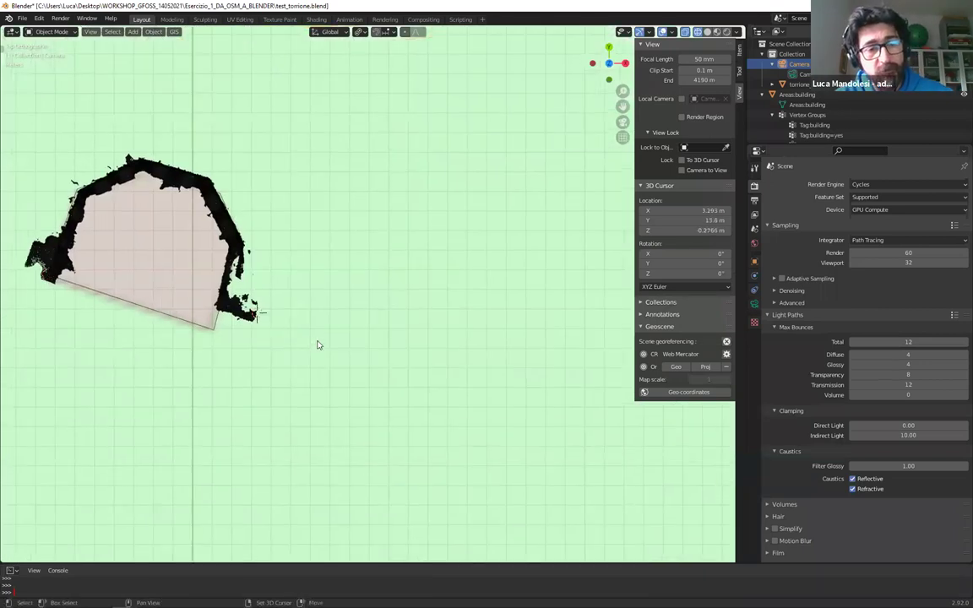
Add a cube, rotate it, and move it beside the tower's footprint
{"action": "key", "text": "shift+a"}
{"action": "mouse_move", "coordinate": [318, 344]}
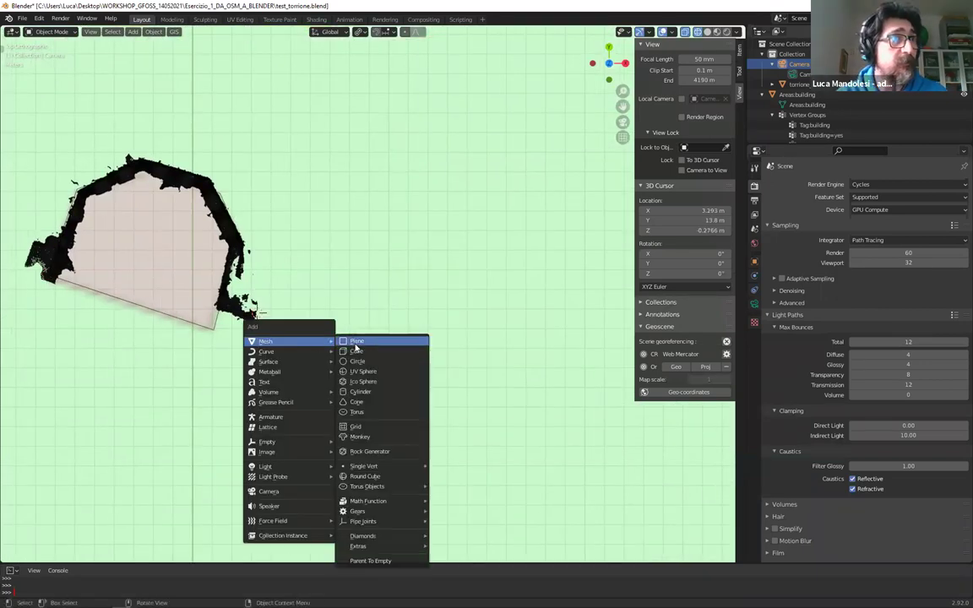
{"action": "left_click", "coordinate": [356, 351]}
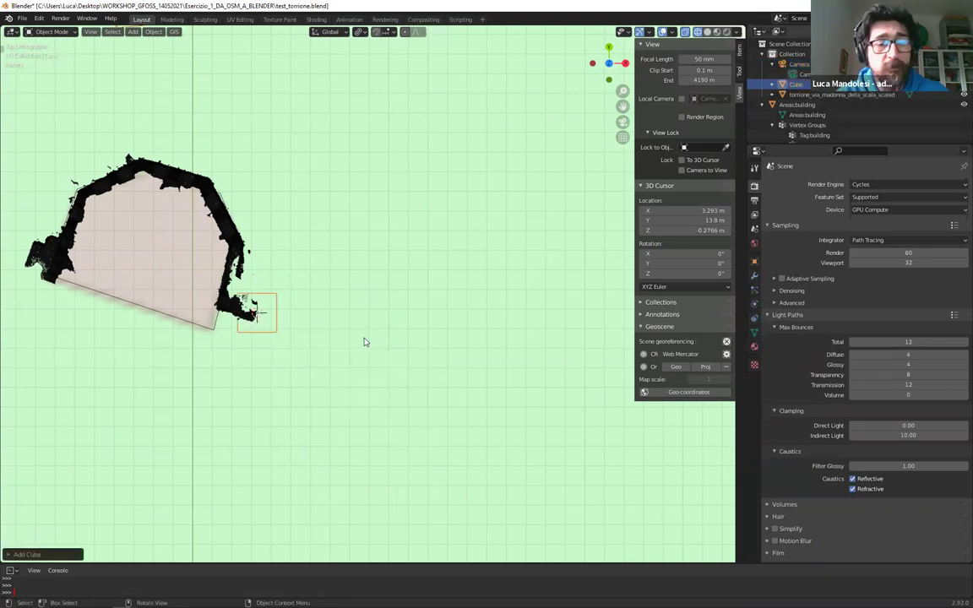
{"action": "key", "text": "r"}
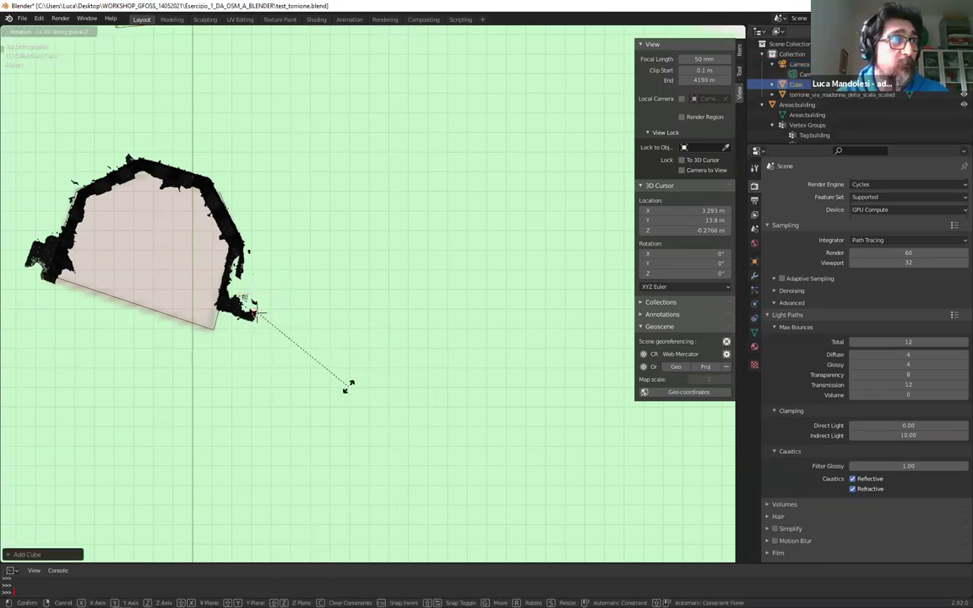
{"action": "left_click", "coordinate": [363, 373]}
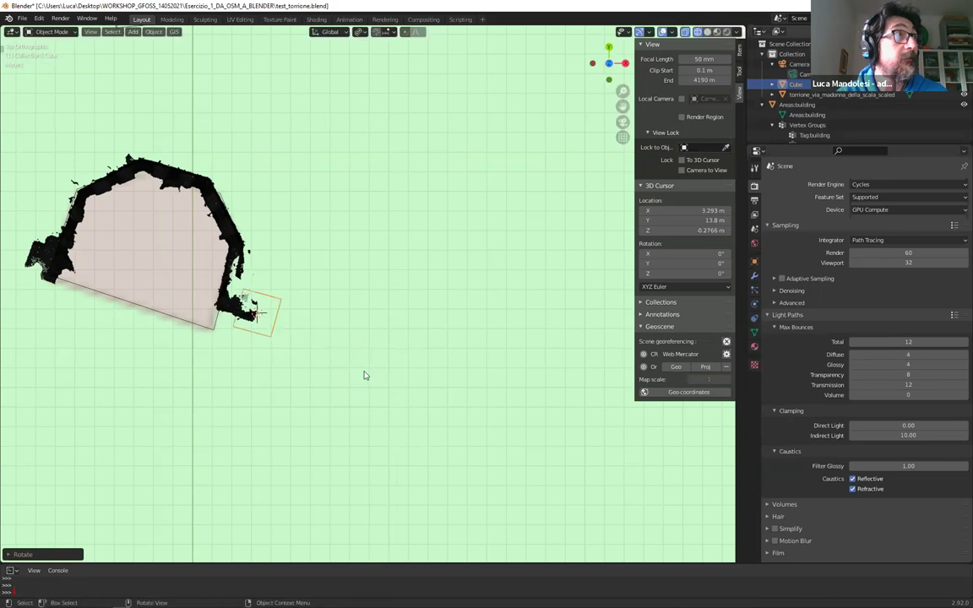
{"action": "key", "text": "g"}
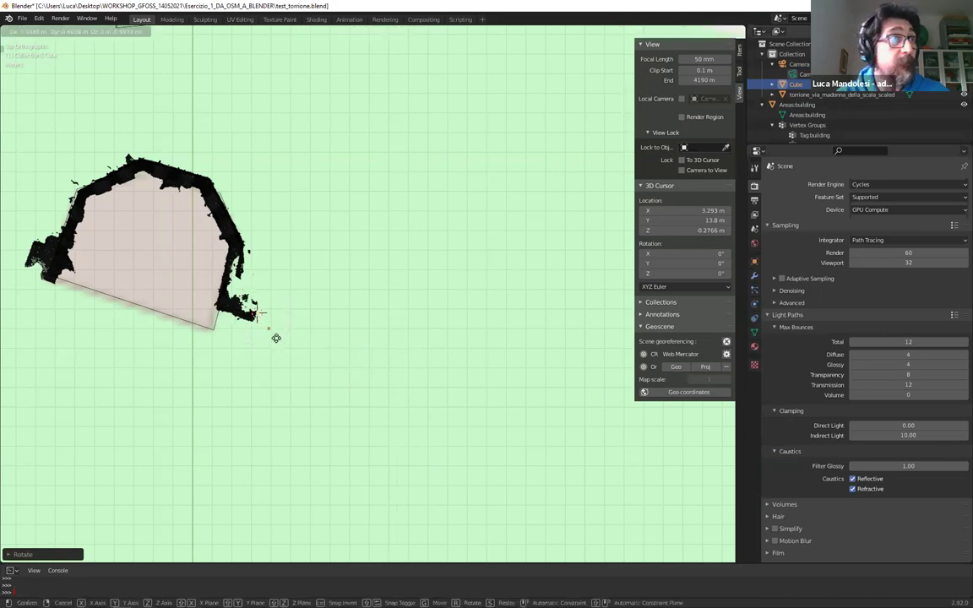
{"action": "left_click", "coordinate": [276, 342]}
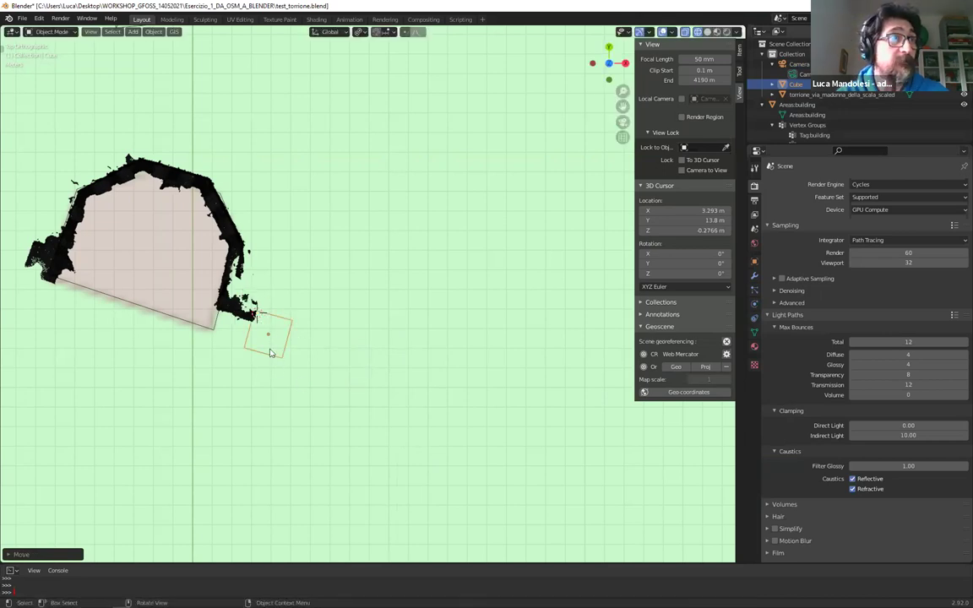
Lower the cube vertically onto the ground and enter Edit Mode on its mesh
{"action": "mouse_move", "coordinate": [314, 366]}
{"action": "middle_mouse_down"}
{"action": "mouse_move", "coordinate": [302, 411]}
{"action": "mouse_move", "coordinate": [301, 382]}
{"action": "middle_mouse_up"}
{"action": "key", "text": "g"}
{"action": "key", "text": "z"}
{"action": "left_click", "coordinate": [299, 368]}
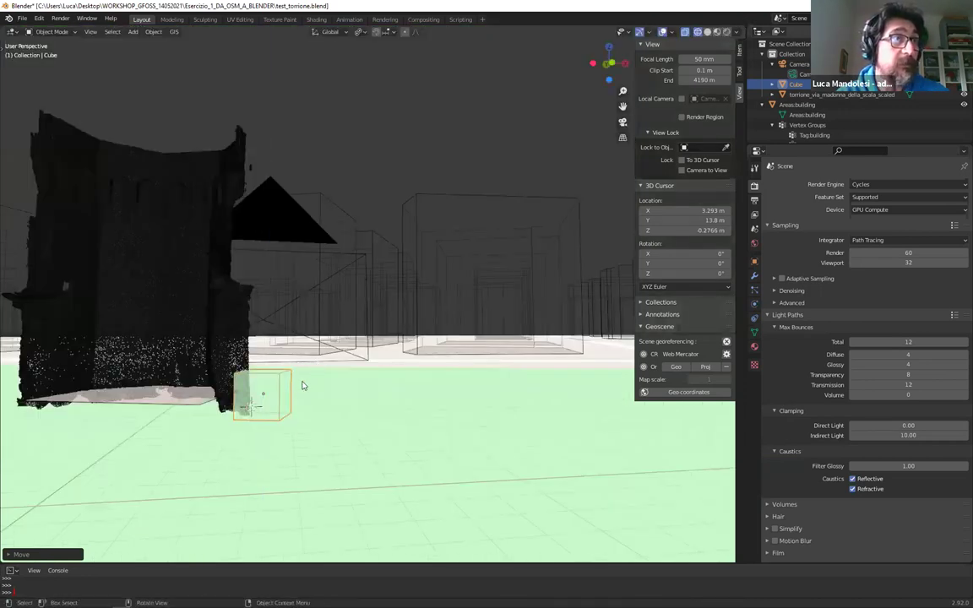
{"action": "middle_click_drag", "start_coordinate": [143, 386], "coordinate": [344, 341]}
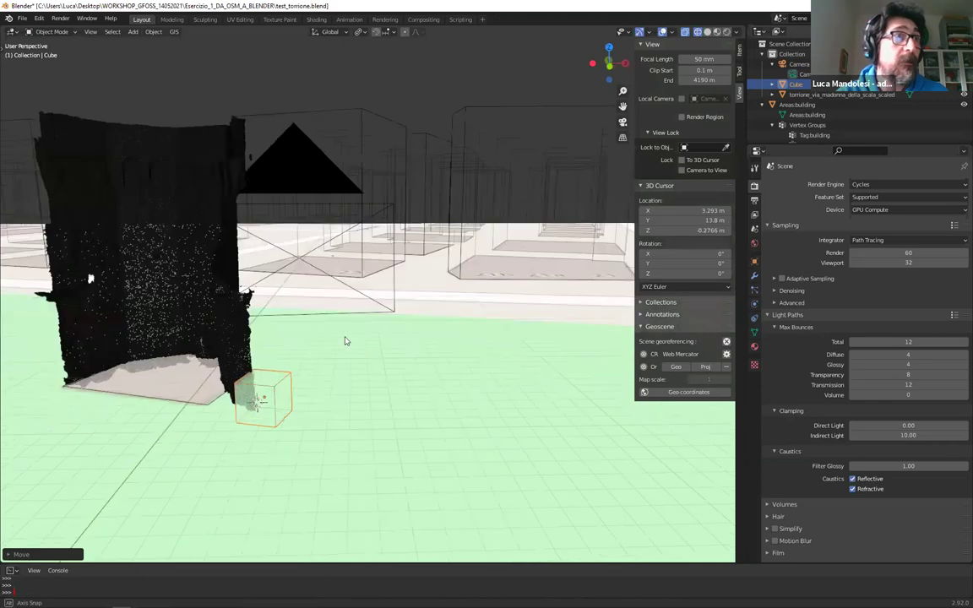
{"action": "middle_click_drag", "start_coordinate": [163, 41], "coordinate": [105, 33]}
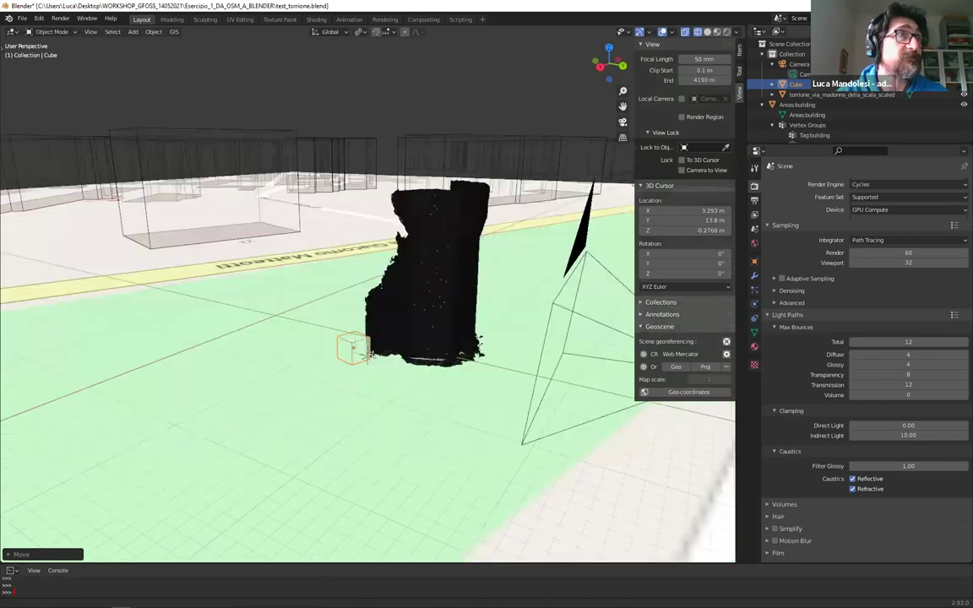
{"action": "middle_click_drag", "start_coordinate": [369, 354], "coordinate": [351, 342]}
{"action": "key", "text": "Tab"}
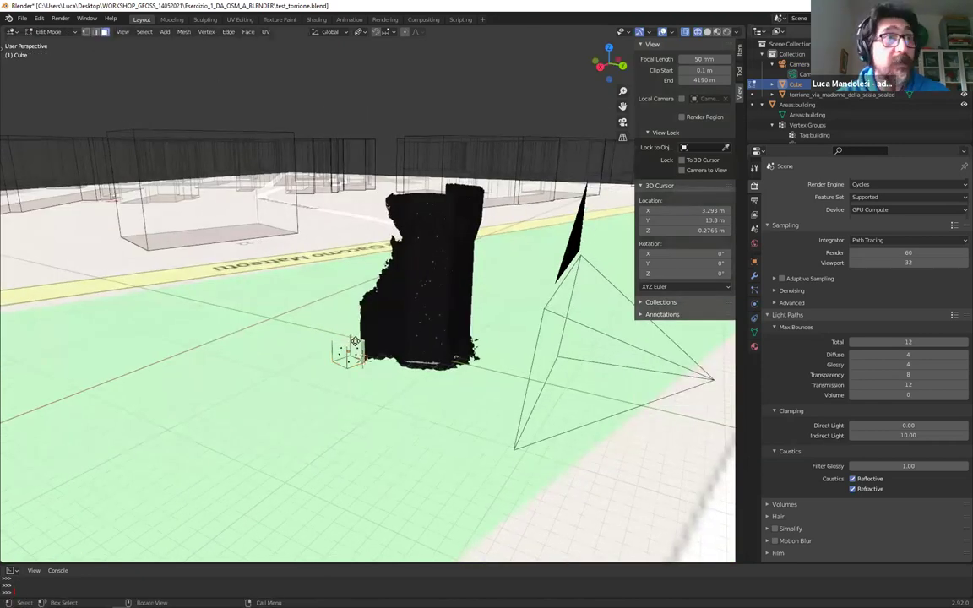
Raise the cube's top vertically and select a different part of the mesh
{"action": "key", "text": "g"}
{"action": "key", "text": "z"}
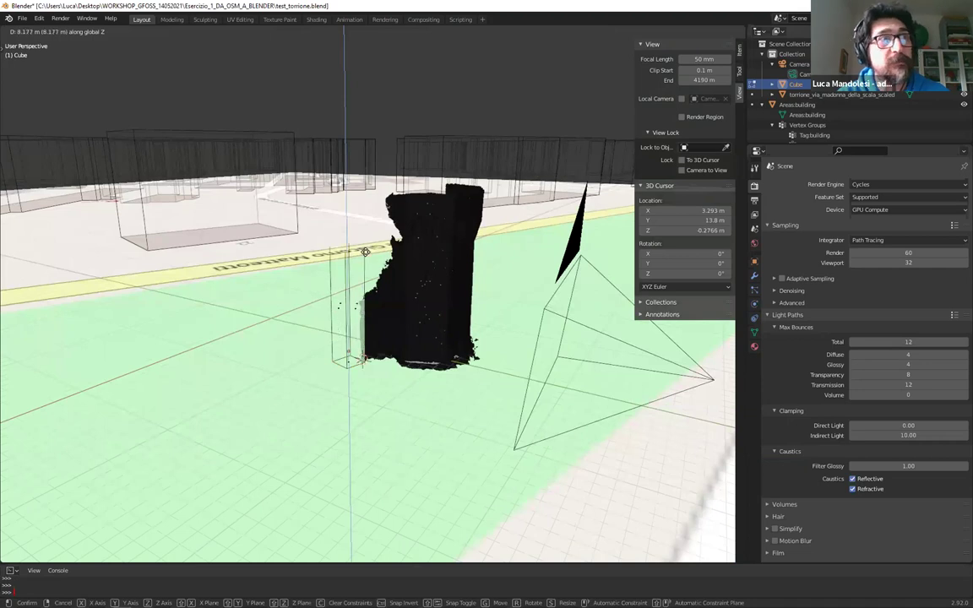
{"action": "left_click", "coordinate": [338, 306]}
{"action": "left_click", "coordinate": [341, 334]}
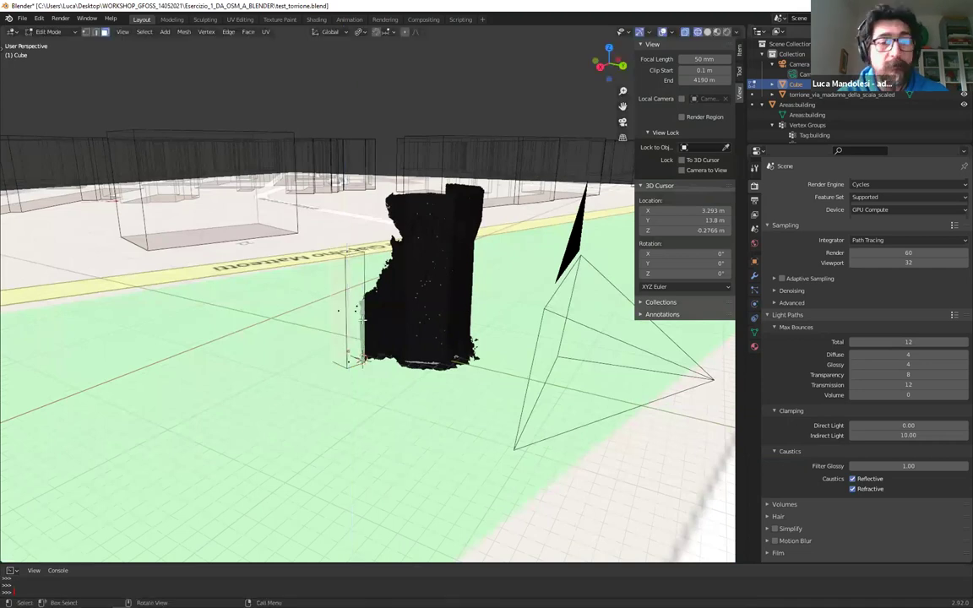
{"action": "scroll", "coordinate": [362, 319], "scroll_direction": "down", "scroll_amount": 3}
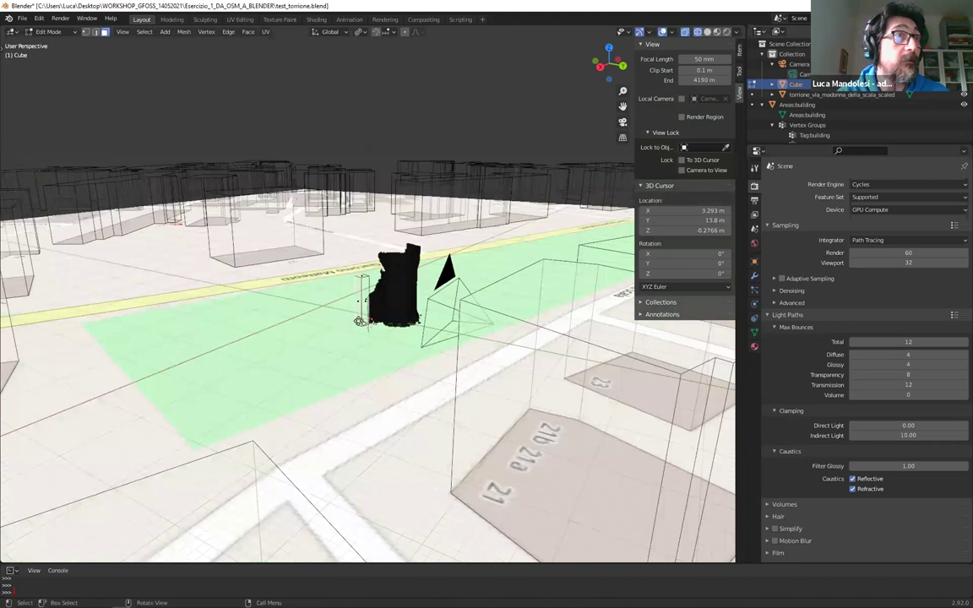
{"action": "middle_click_drag", "start_coordinate": [325, 287], "coordinate": [331, 330]}
Stretch the box along its local Y and X axes into a long, thin beam
{"action": "key", "text": "g"}
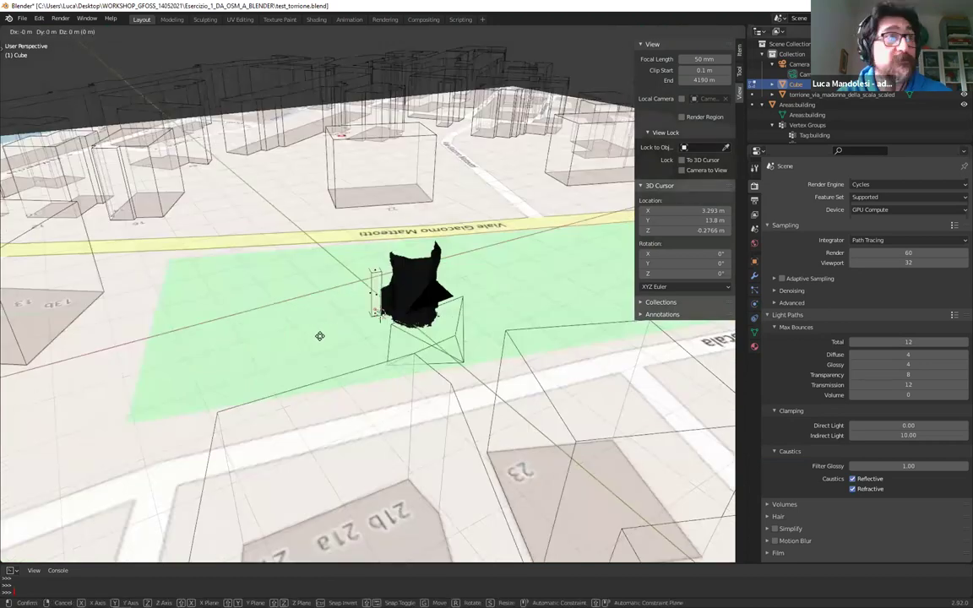
{"action": "key", "text": "y"}
{"action": "key", "text": "y"}
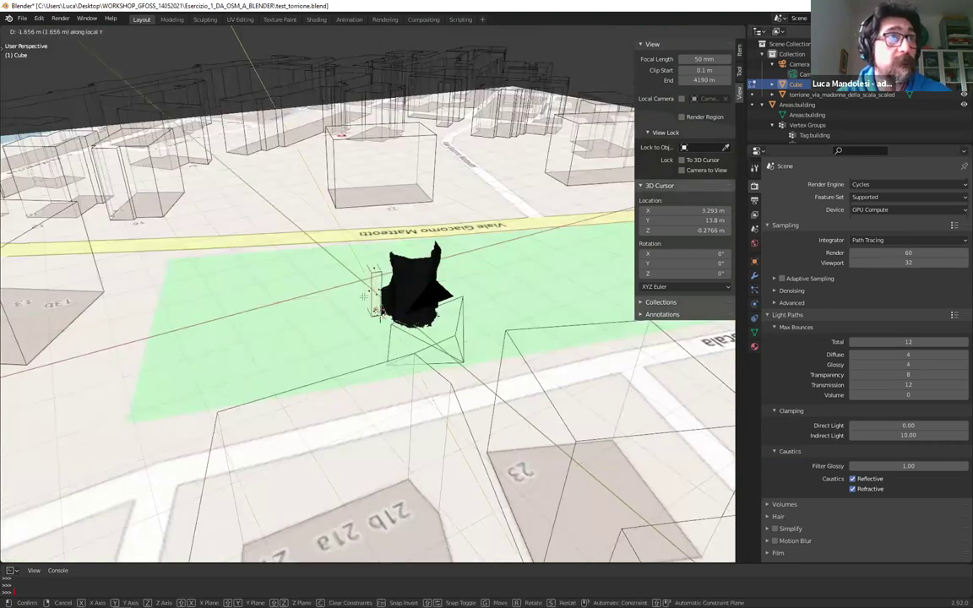
{"action": "left_click", "coordinate": [427, 278]}
{"action": "mouse_move", "coordinate": [404, 307]}
{"action": "middle_mouse_down"}
{"action": "mouse_move", "coordinate": [287, 267]}
{"action": "mouse_move", "coordinate": [414, 295]}
{"action": "middle_mouse_up"}
{"action": "middle_click_drag", "start_coordinate": [393, 358], "coordinate": [395, 358]}
{"action": "key", "text": "g"}
{"action": "key", "text": "y"}
{"action": "key", "text": "y"}
{"action": "key", "text": "x"}
{"action": "key", "text": "x"}
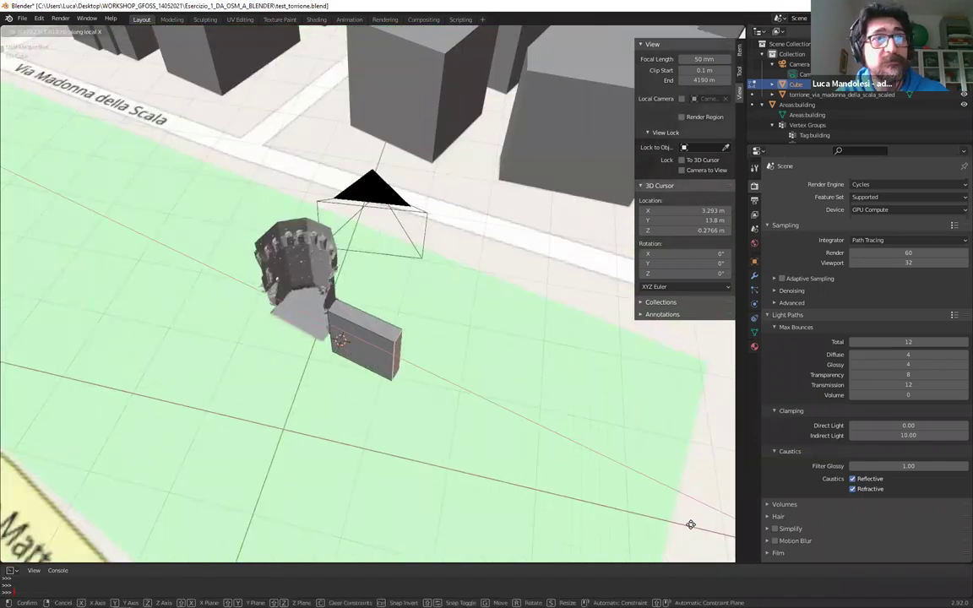
{"action": "left_click", "coordinate": [639, 483]}
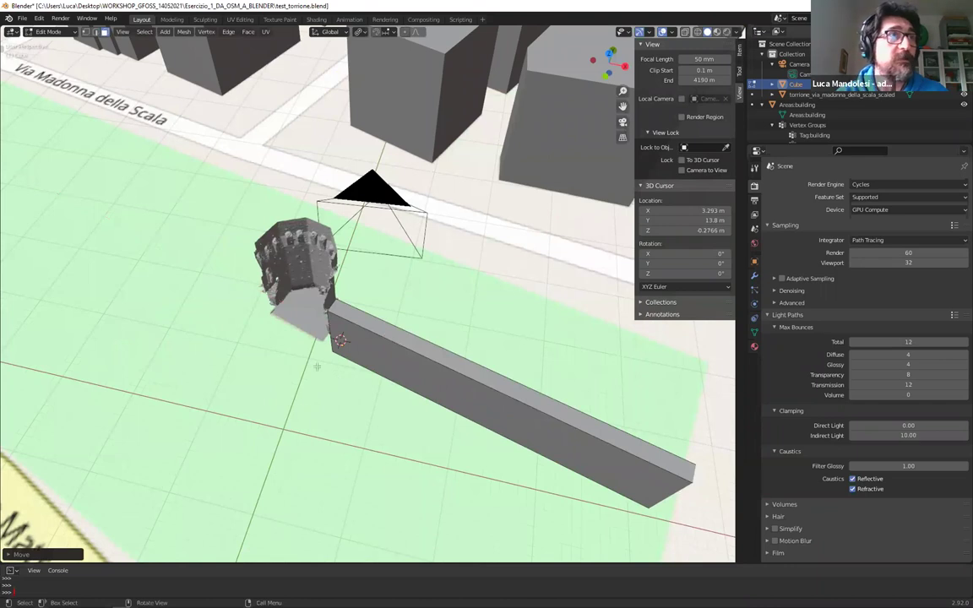
{"action": "middle_click_drag", "start_coordinate": [317, 366], "coordinate": [335, 336]}
{"action": "middle_click_drag", "start_coordinate": [354, 282], "coordinate": [347, 272]}
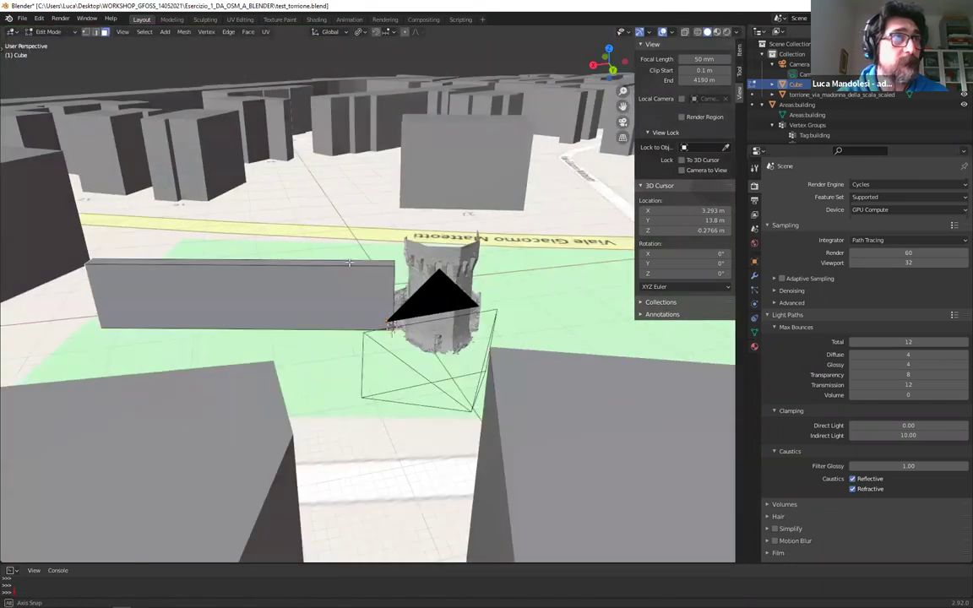
Lower the beam, then drop its far end edge about 4.2 m to form a ramp
{"action": "key", "text": "g"}
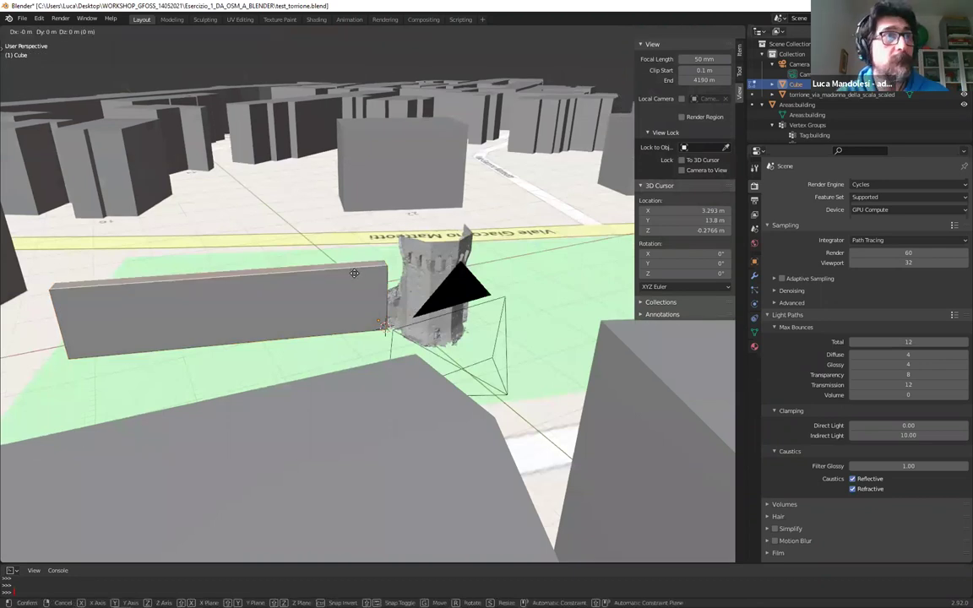
{"action": "key", "text": "z"}
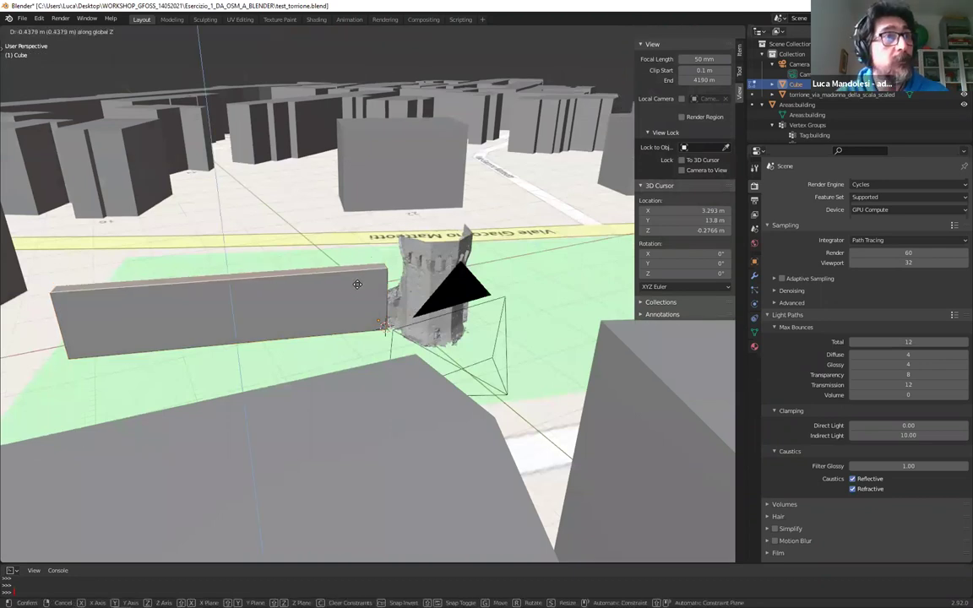
{"action": "left_click", "coordinate": [109, 332]}
{"action": "left_click", "coordinate": [95, 32]}
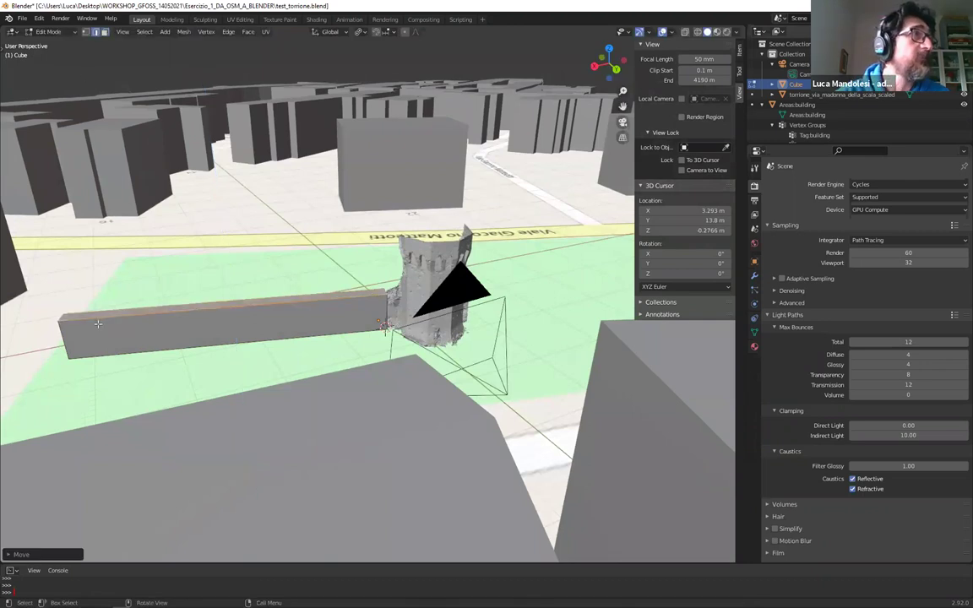
{"action": "left_click", "coordinate": [61, 317]}
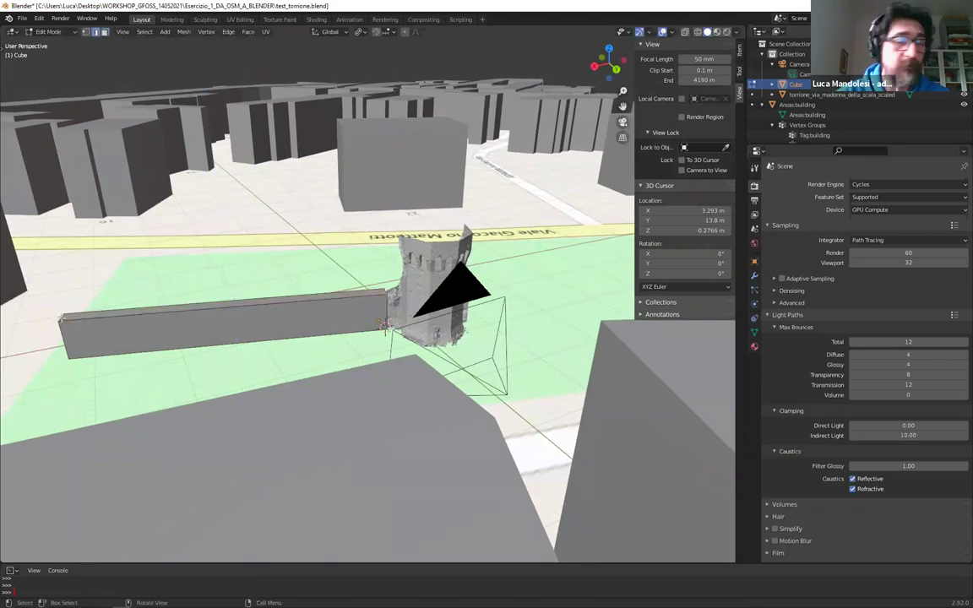
{"action": "left_click", "coordinate": [61, 318]}
{"action": "key", "text": "g"}
{"action": "key", "text": "z"}
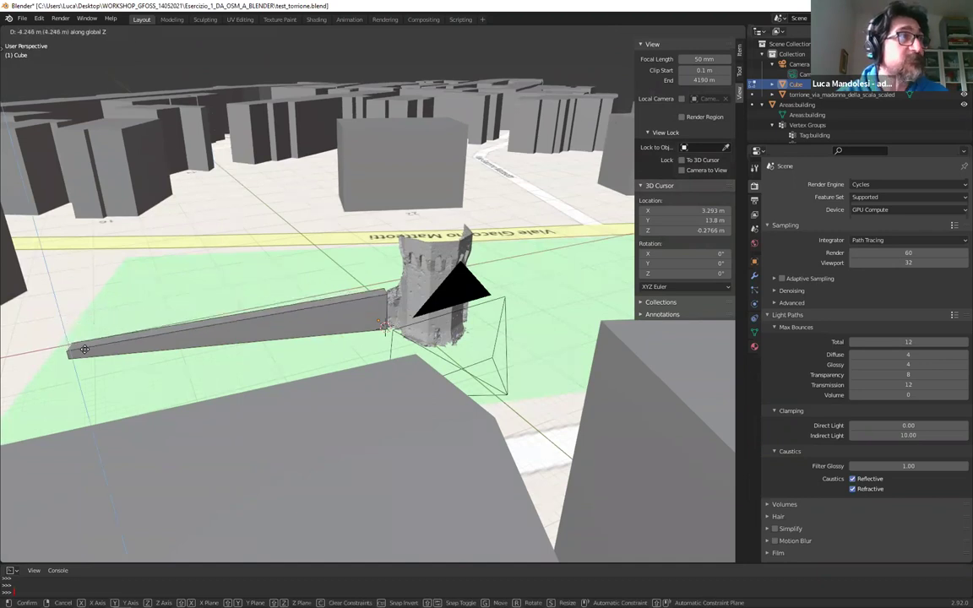
{"action": "key", "text": "Return"}
{"action": "key", "text": "Tab"}
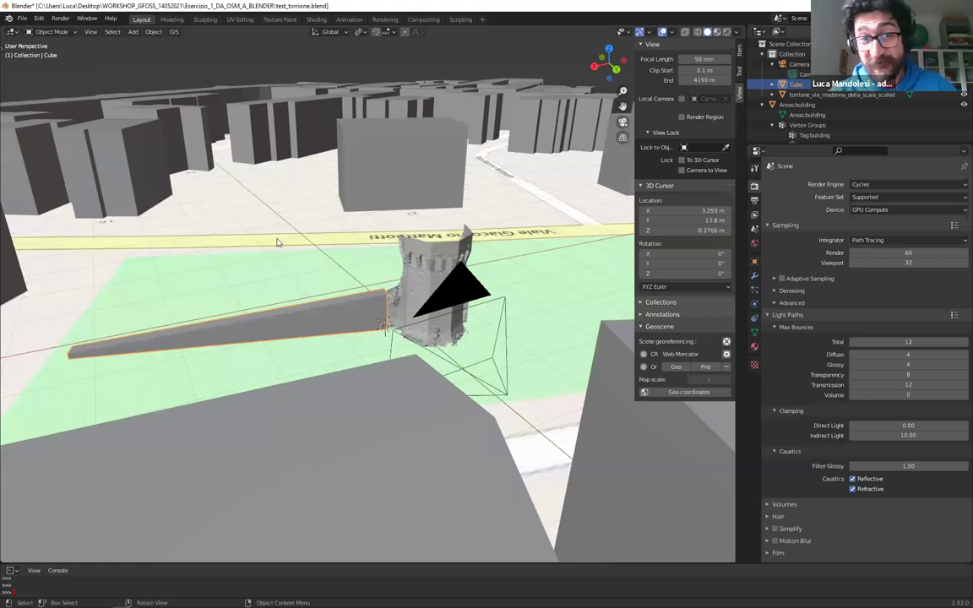
Check the ramp from a top-down view and reselect the long beam object
{"action": "scroll", "coordinate": [277, 242], "scroll_direction": "up", "scroll_amount": 2}
{"action": "scroll", "coordinate": [239, 315], "scroll_direction": "up", "scroll_amount": 1}
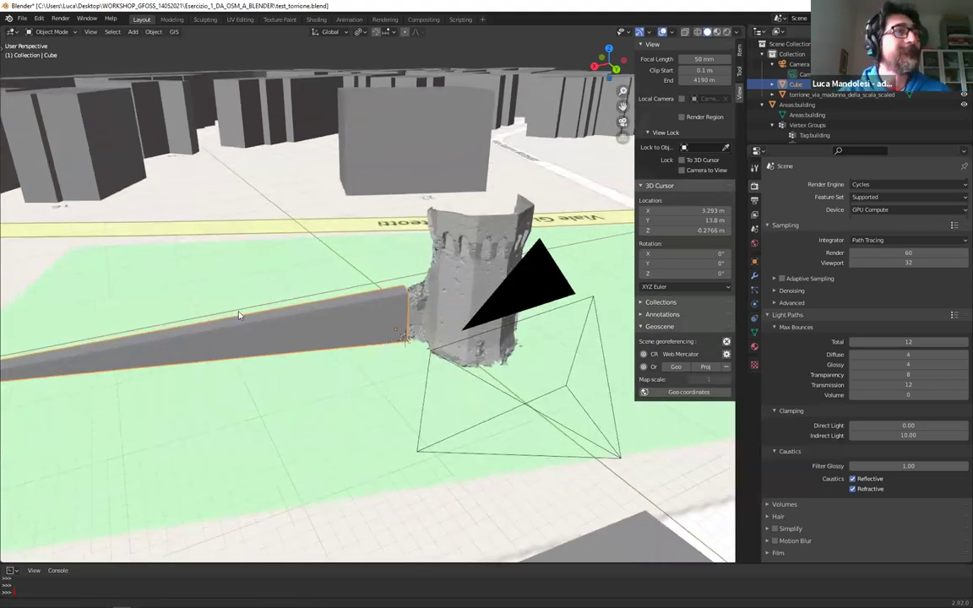
{"action": "middle_click_drag", "start_coordinate": [235, 309], "coordinate": [425, 336]}
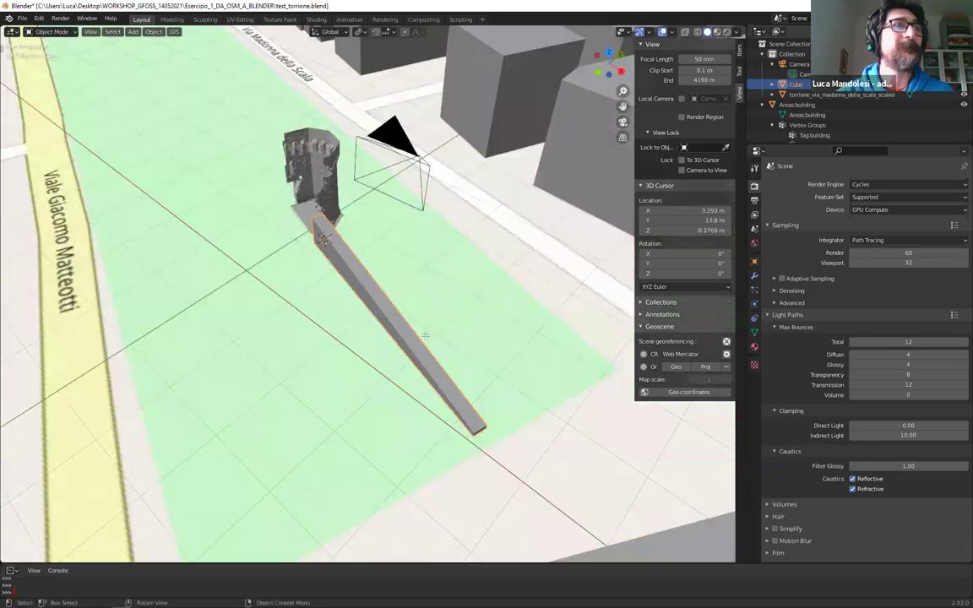
{"action": "middle_click_drag", "start_coordinate": [376, 306], "coordinate": [311, 258]}
{"action": "key", "text": "Tab"}
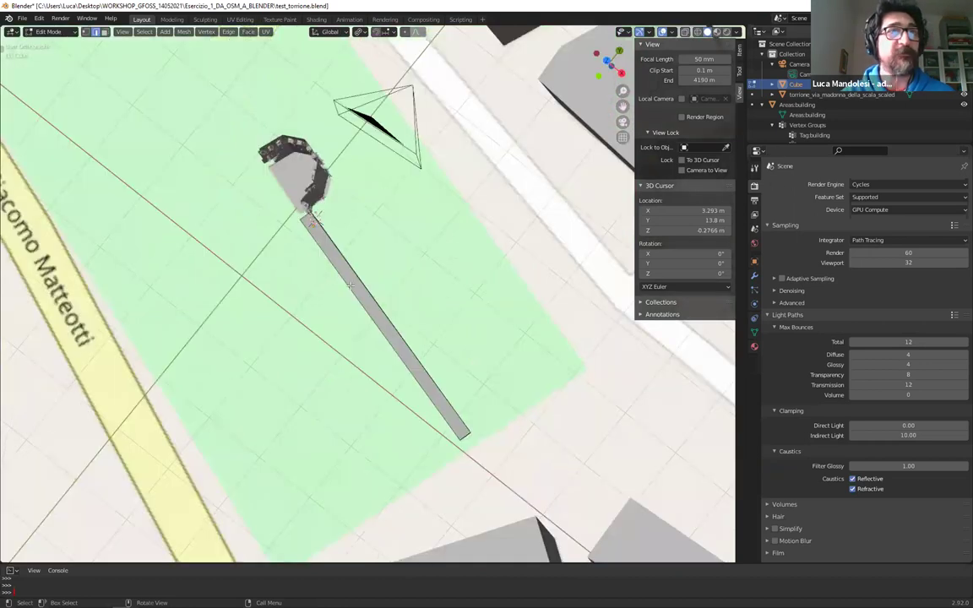
{"action": "key", "text": "KP_7"}
{"action": "scroll", "coordinate": [350, 286], "scroll_direction": "up", "scroll_amount": 3}
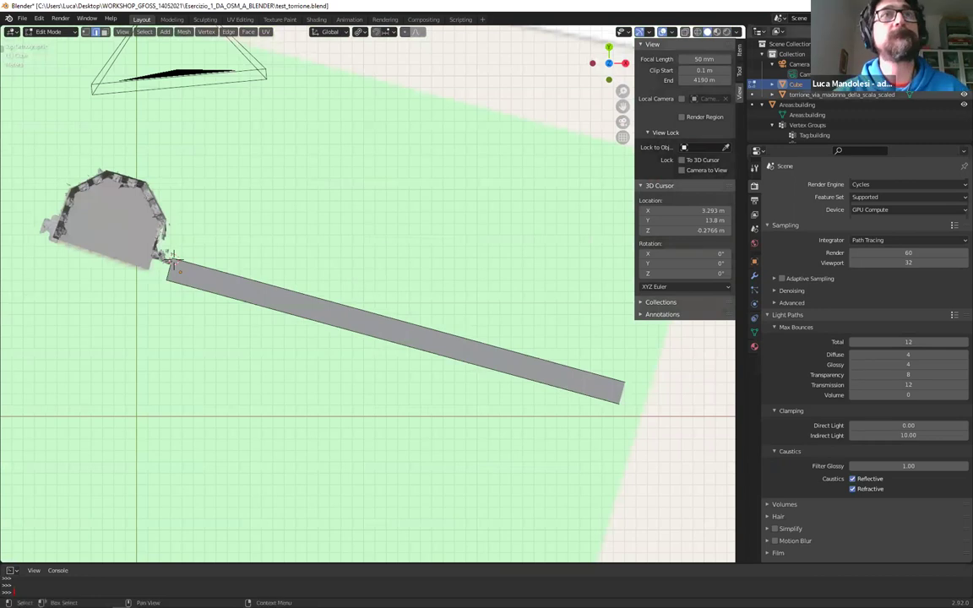
{"action": "left_click", "coordinate": [799, 106]}
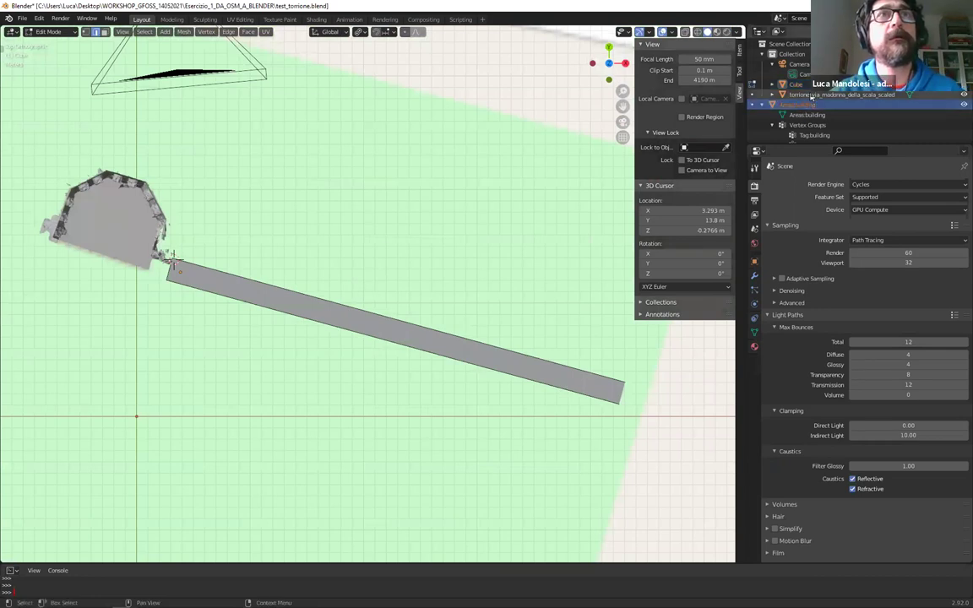
{"action": "left_click", "coordinate": [811, 95]}
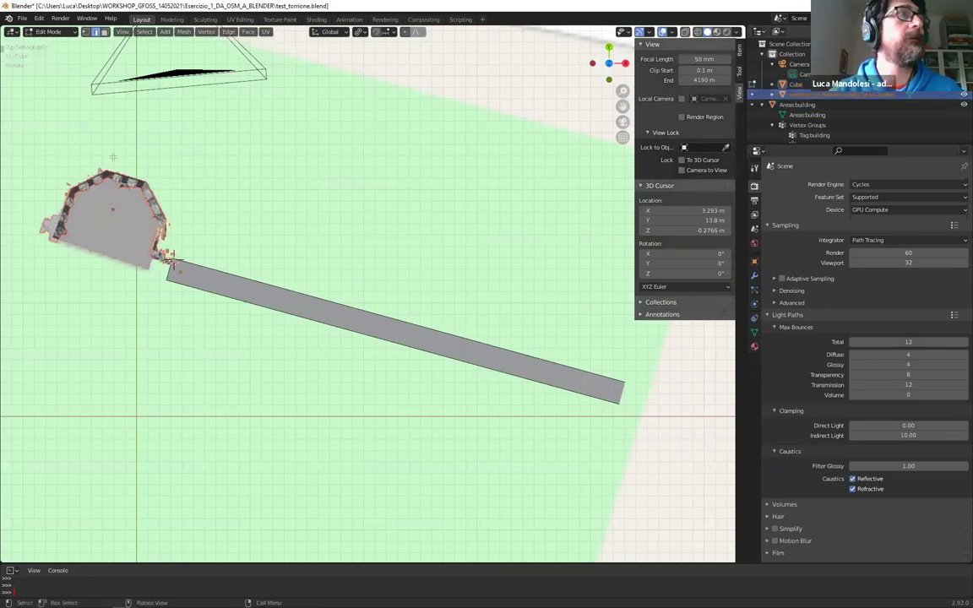
{"action": "left_click", "coordinate": [206, 285]}
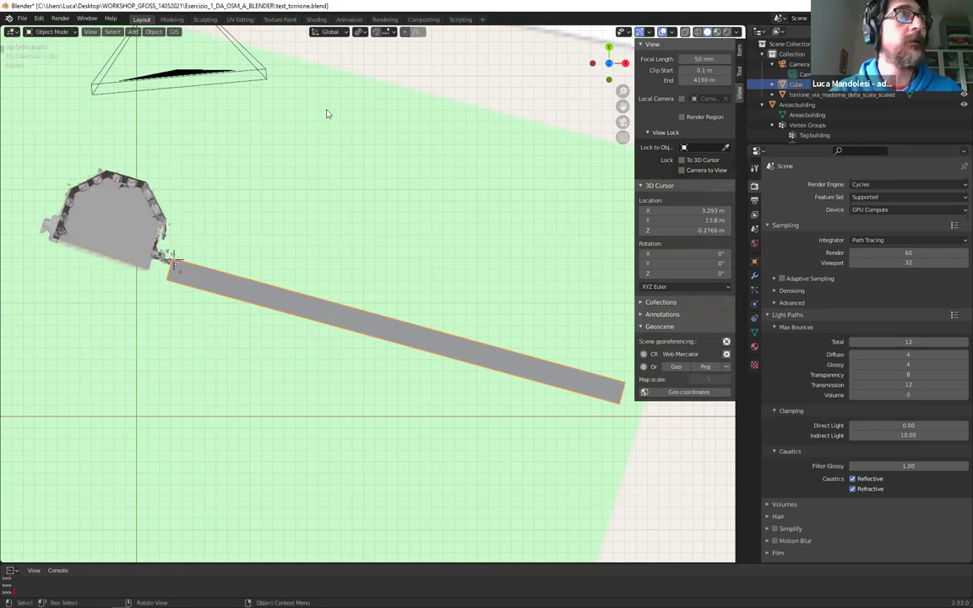
{"action": "scroll", "coordinate": [236, 84], "scroll_direction": "down", "scroll_amount": 1}
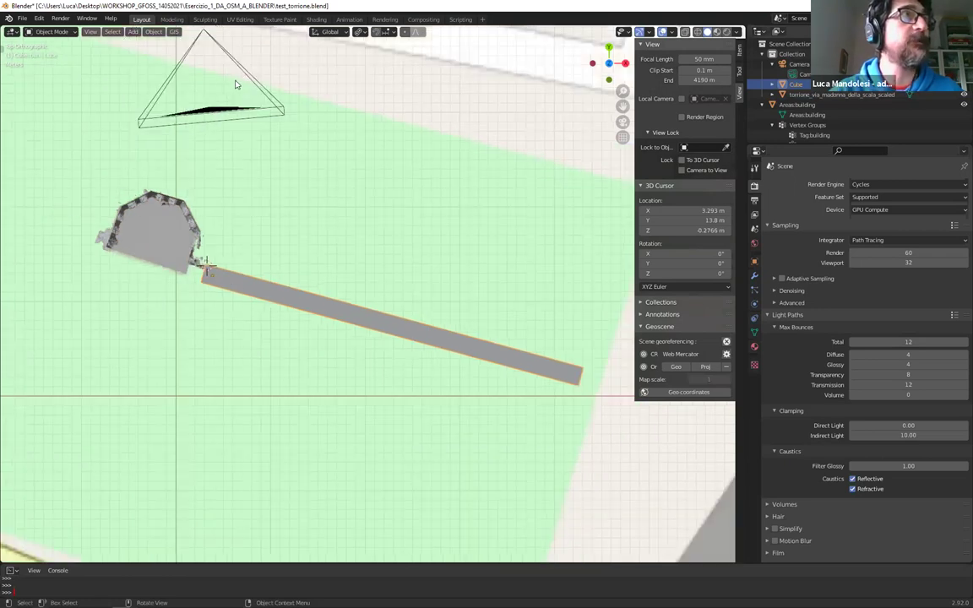
{"action": "key", "text": "shift+a"}
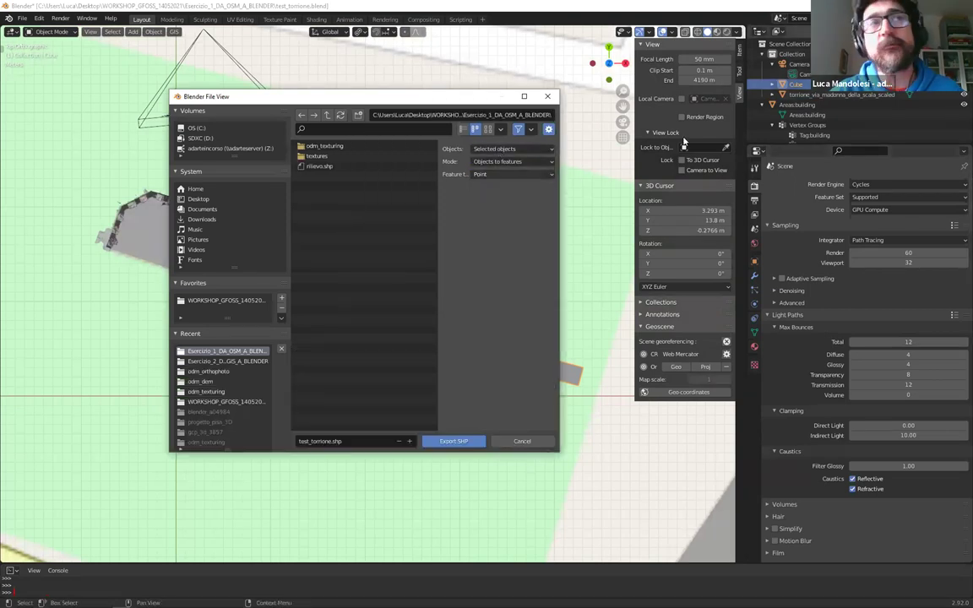
Set the shapefile export's feature type to Line, keeping the exercise folder as destination
{"action": "left_click", "coordinate": [503, 175]}
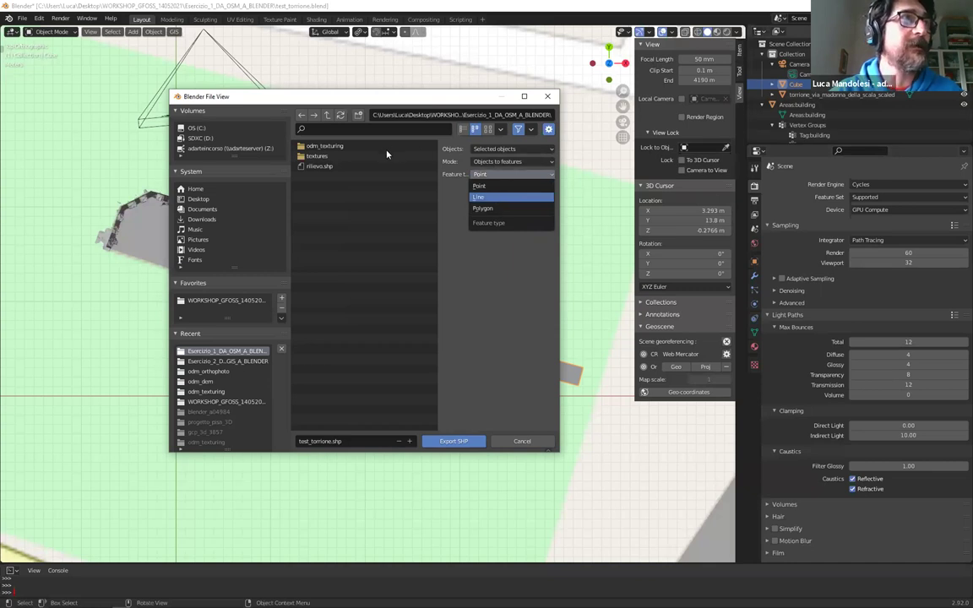
{"action": "key", "text": "Return"}
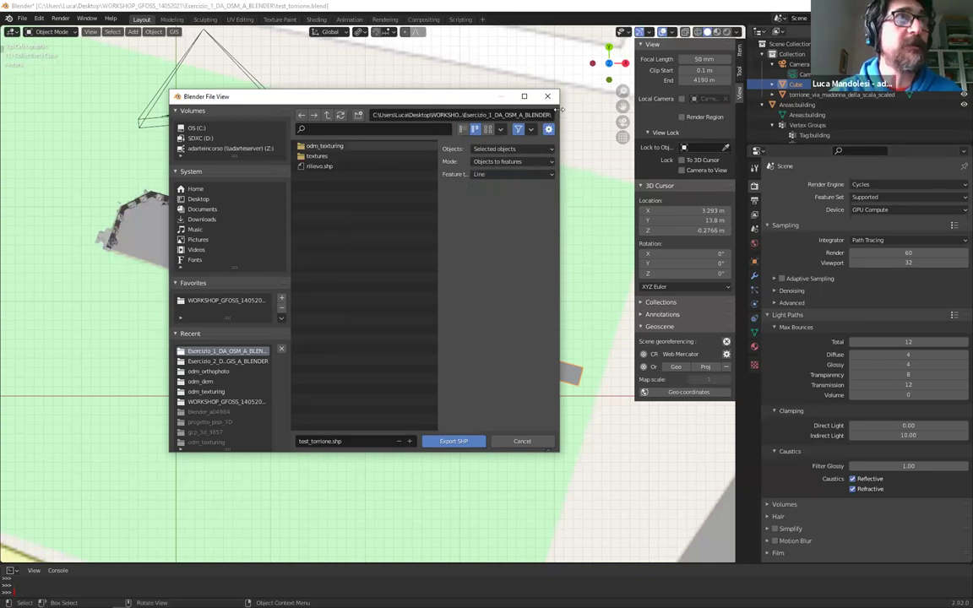
{"action": "left_click_drag", "start_coordinate": [558, 108], "coordinate": [959, 108]}
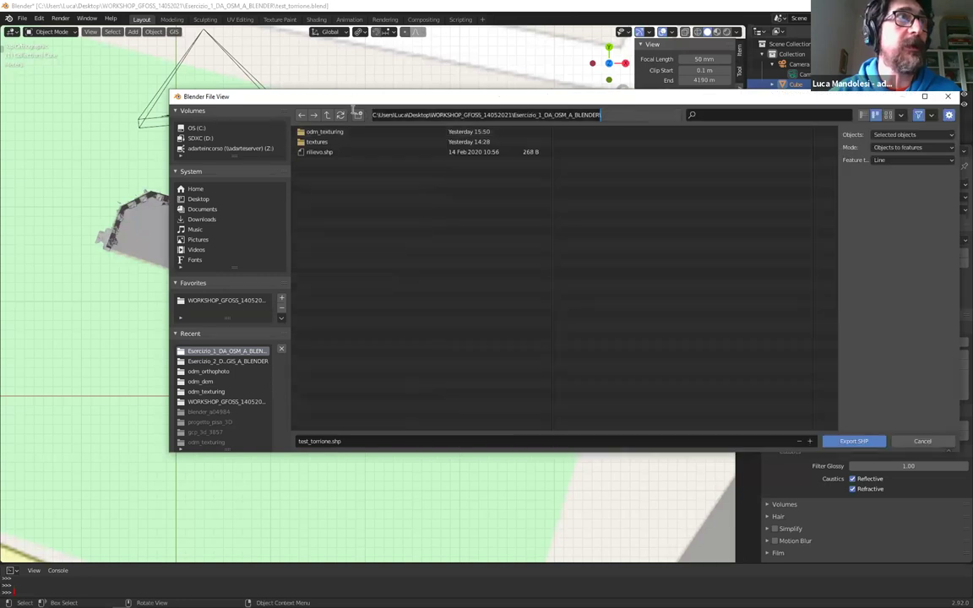
{"action": "left_click", "coordinate": [570, 114]}
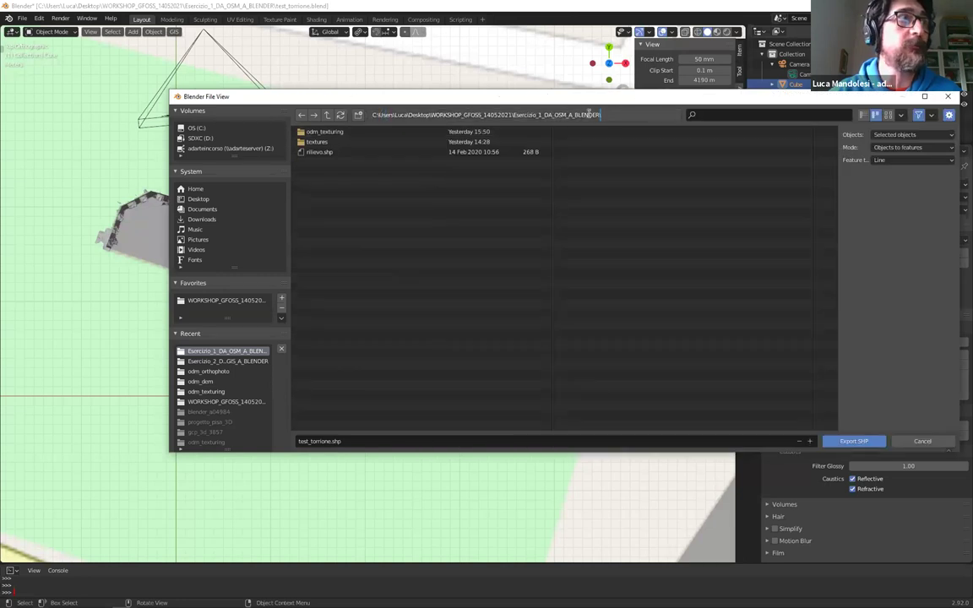
{"action": "left_click_drag", "start_coordinate": [600, 114], "coordinate": [432, 114]}
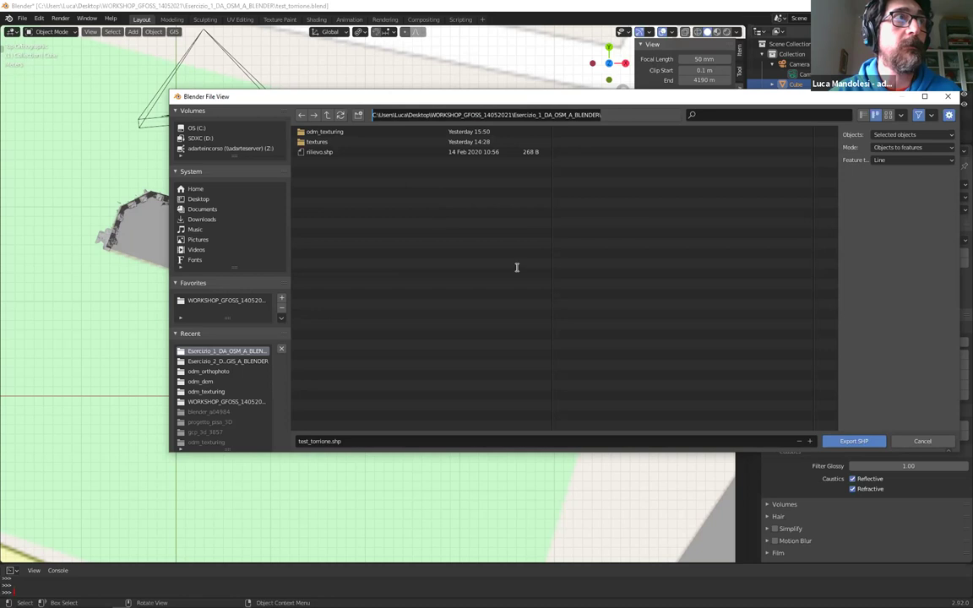
{"action": "key", "text": "Escape"}
Name the file progetto_rampa.shp, export it, and switch back to QGIS
{"action": "left_click", "coordinate": [354, 441]}
{"action": "type", "text": "proget"}
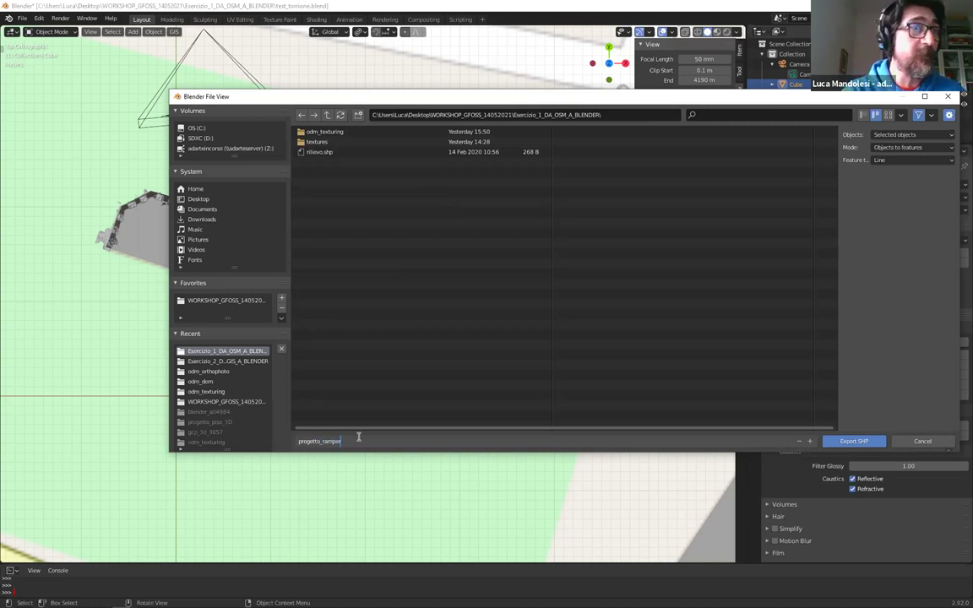
{"action": "type", "text": "to_rampa"}
{"action": "key", "text": "Return"}
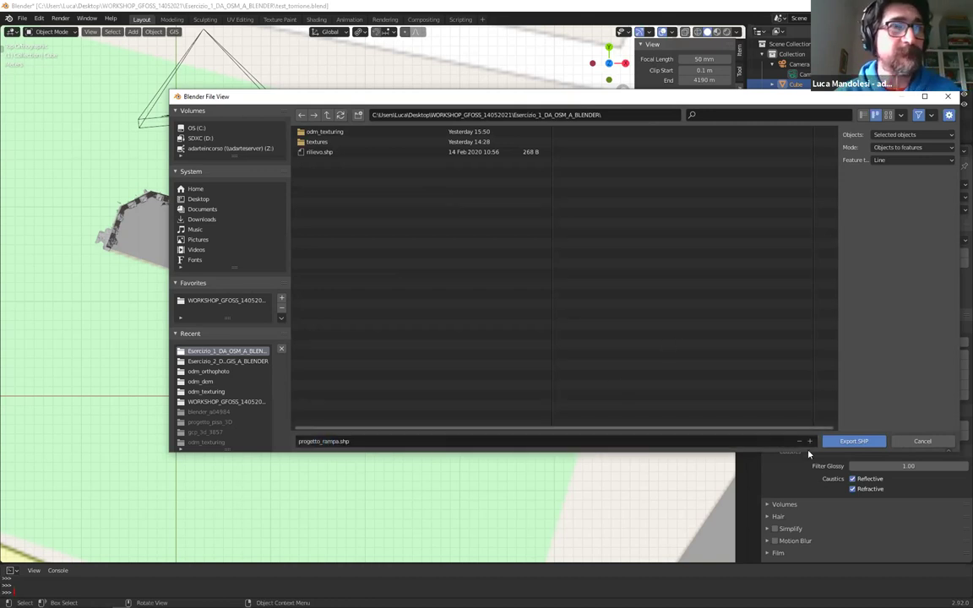
{"action": "left_click", "coordinate": [853, 441]}
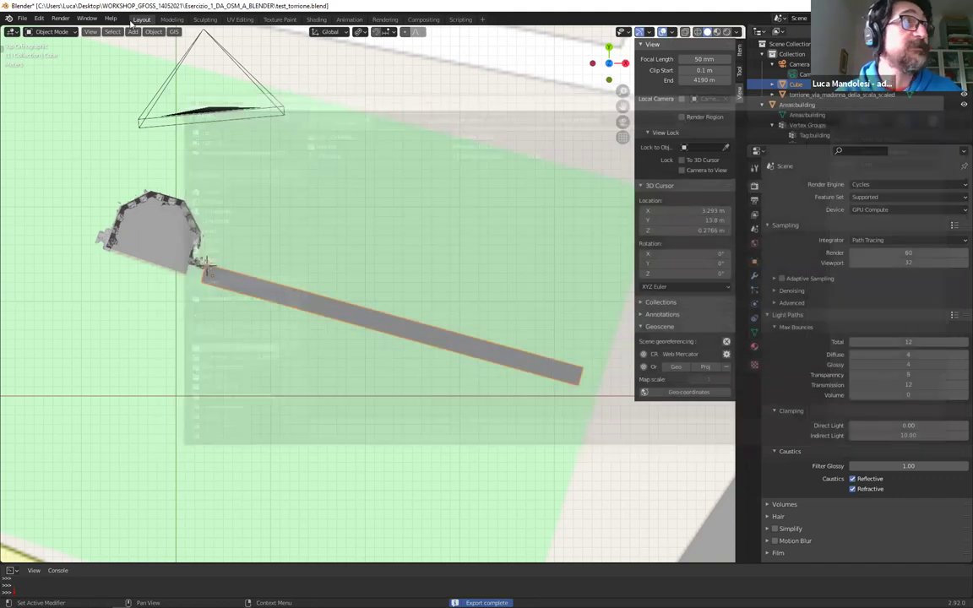
{"action": "key", "text": "alt+Tab"}
{"action": "left_click", "coordinate": [112, 16]}
Load progetto_rampa.shp as a vector layer onto the QGIS map
{"action": "left_click", "coordinate": [640, 317]}
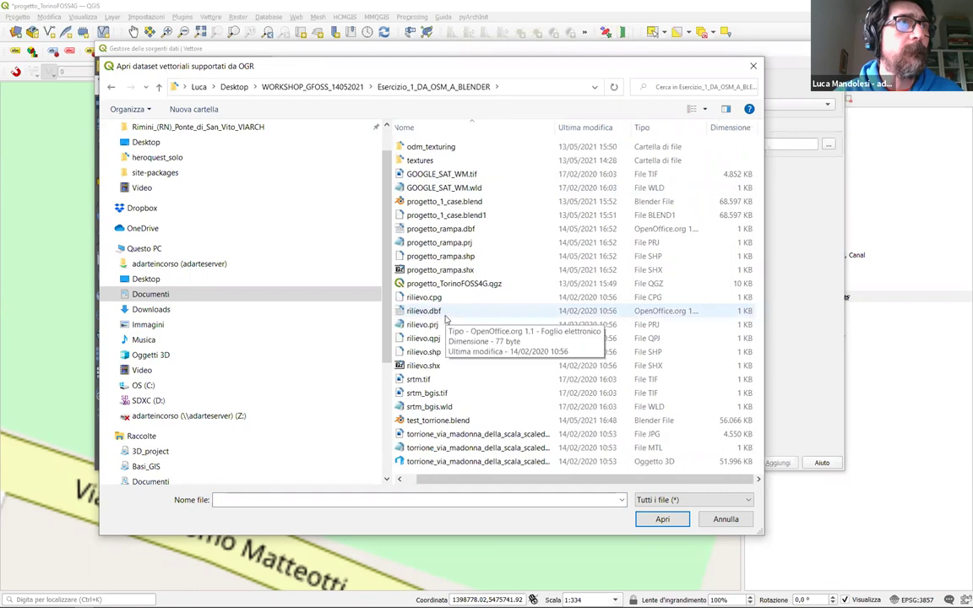
{"action": "left_click", "coordinate": [448, 256]}
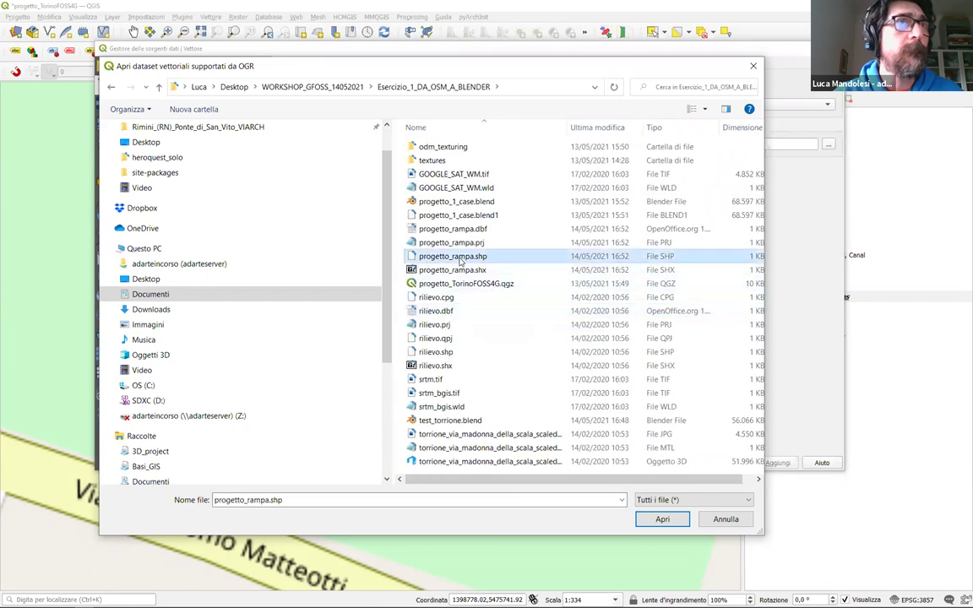
{"action": "left_click", "coordinate": [663, 520]}
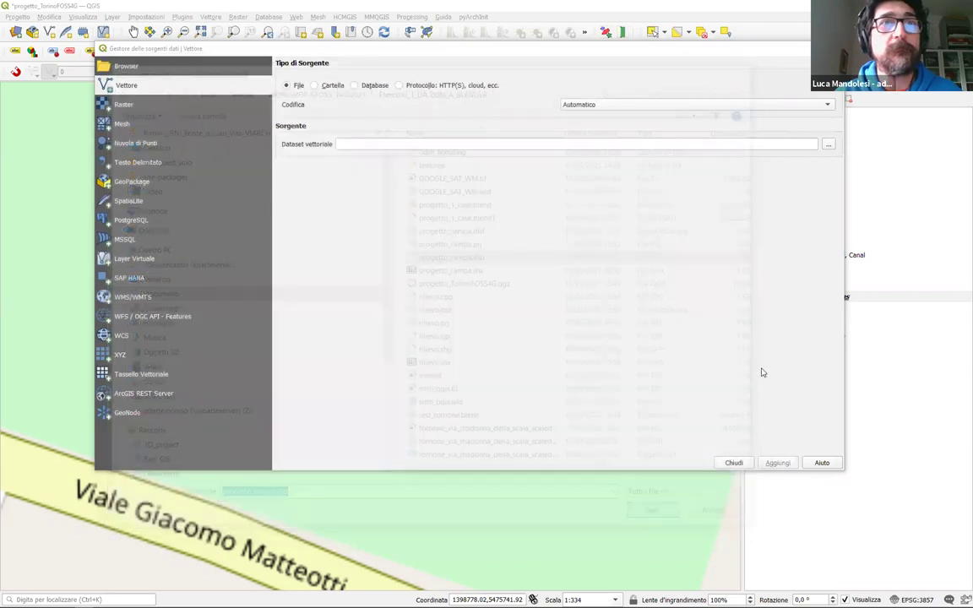
{"action": "left_click", "coordinate": [777, 462]}
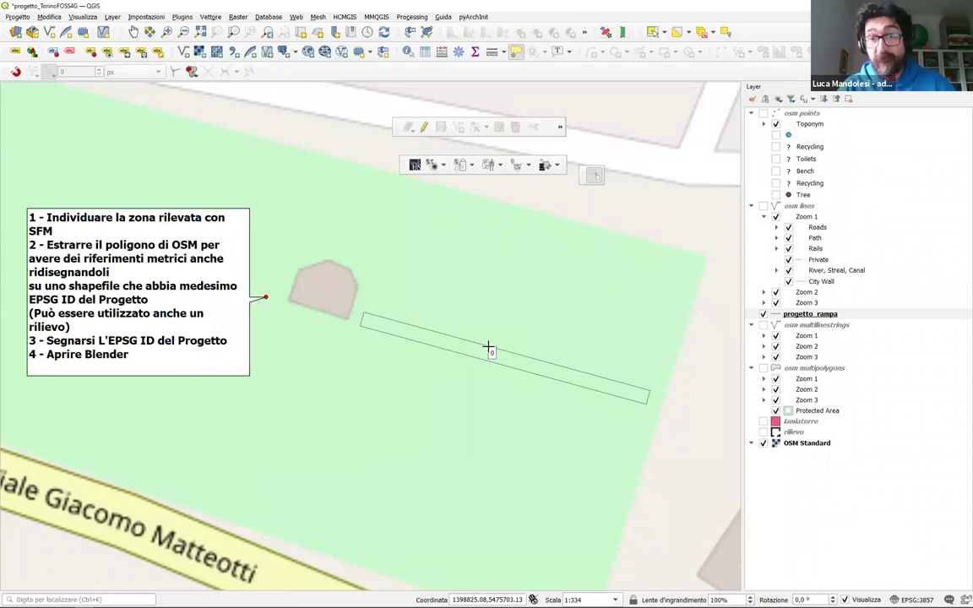
Turn on editing for progetto_rampa, try adding a wedge vertex, then cancel it
{"action": "left_click", "coordinate": [424, 126]}
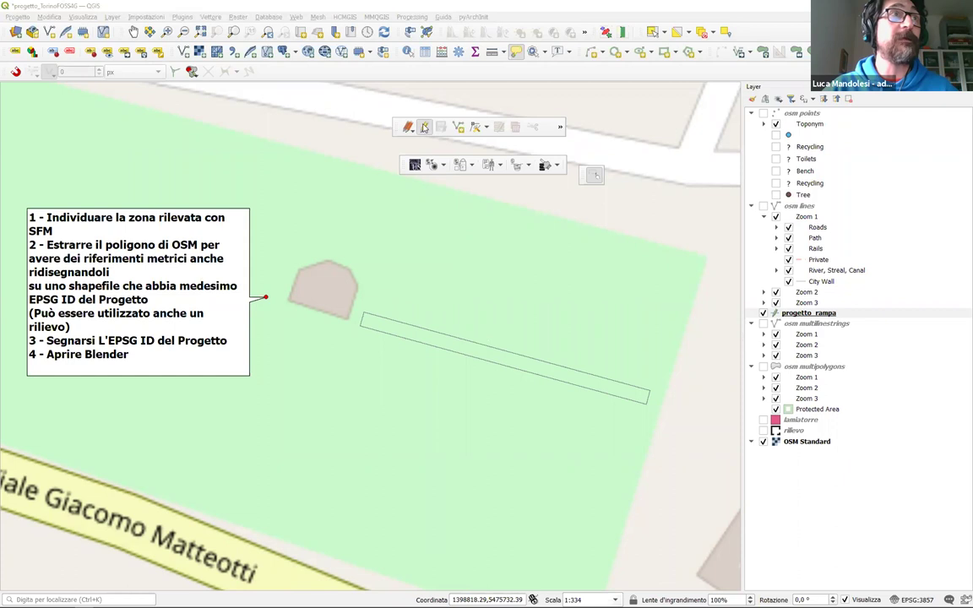
{"action": "left_click", "coordinate": [809, 314]}
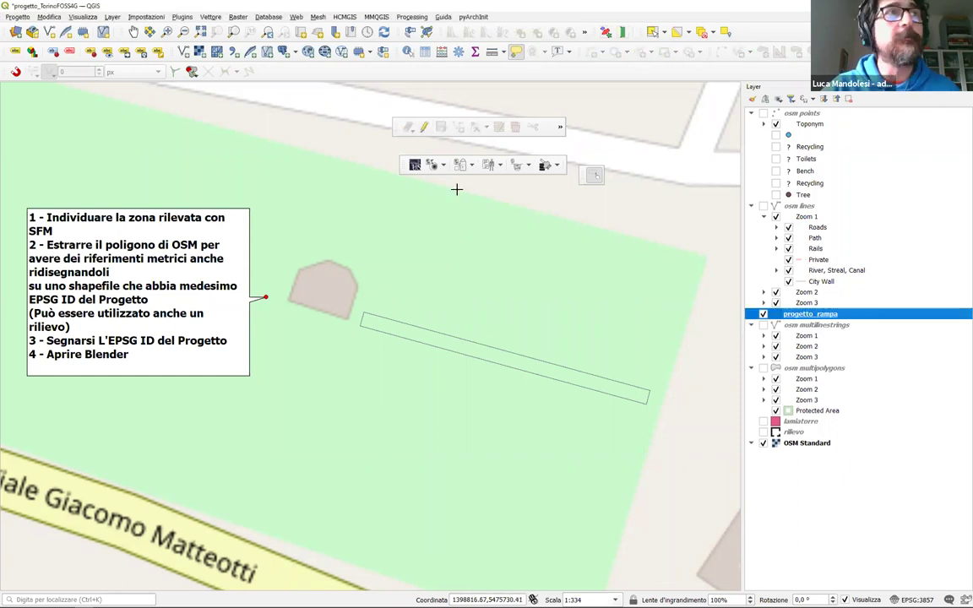
{"action": "left_click", "coordinate": [426, 129]}
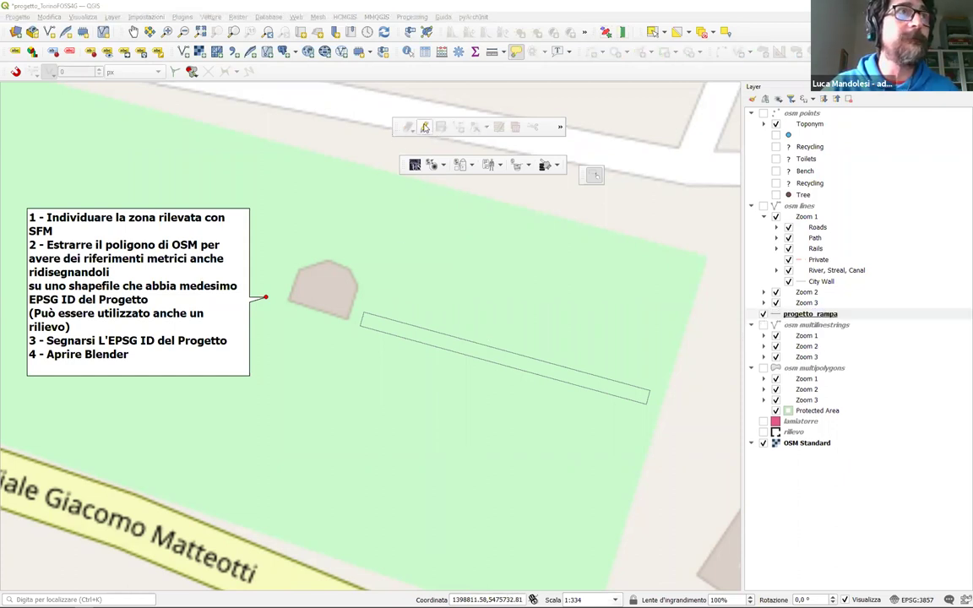
{"action": "left_click", "coordinate": [424, 127]}
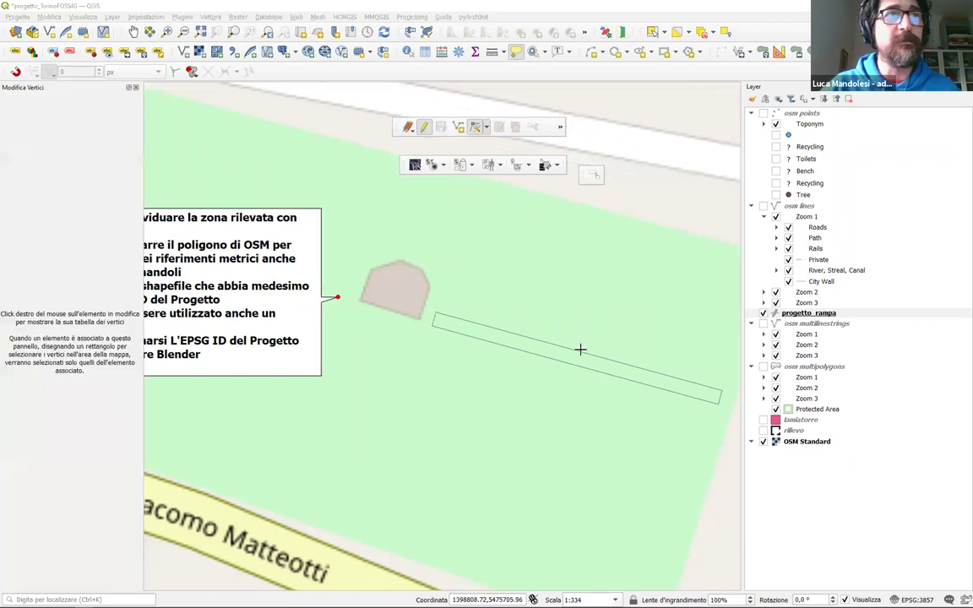
{"action": "double_click", "coordinate": [503, 332]}
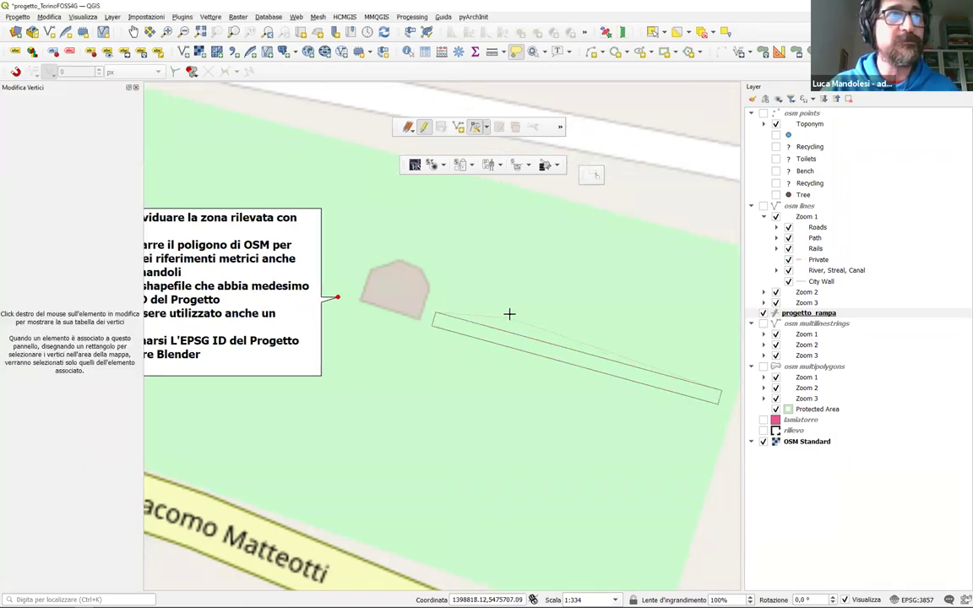
{"action": "left_click", "coordinate": [464, 298]}
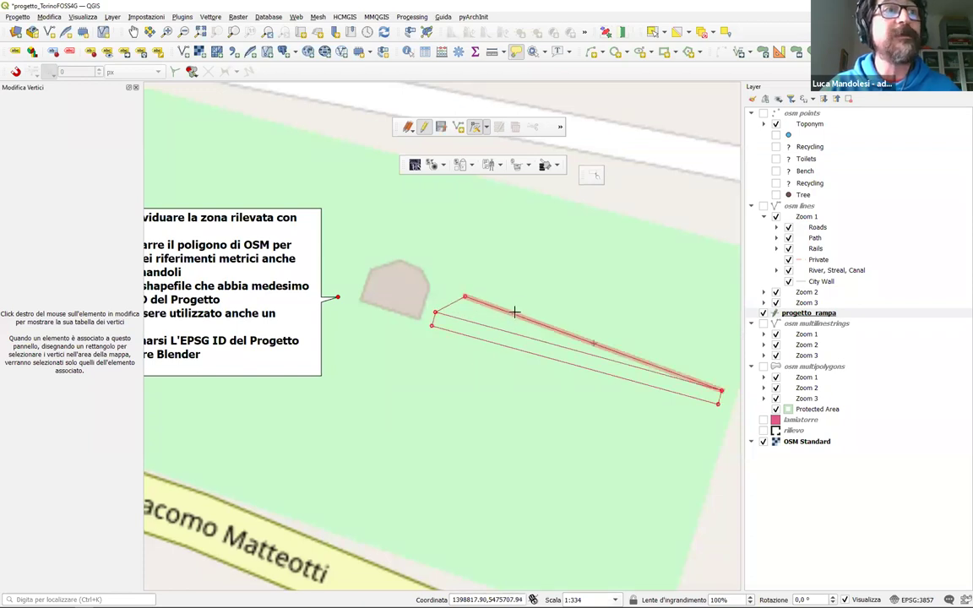
{"action": "key", "text": "Escape"}
Pan to the strip's left end and select its lower-left vertex
{"action": "middle_click_drag", "start_coordinate": [569, 332], "coordinate": [495, 335]}
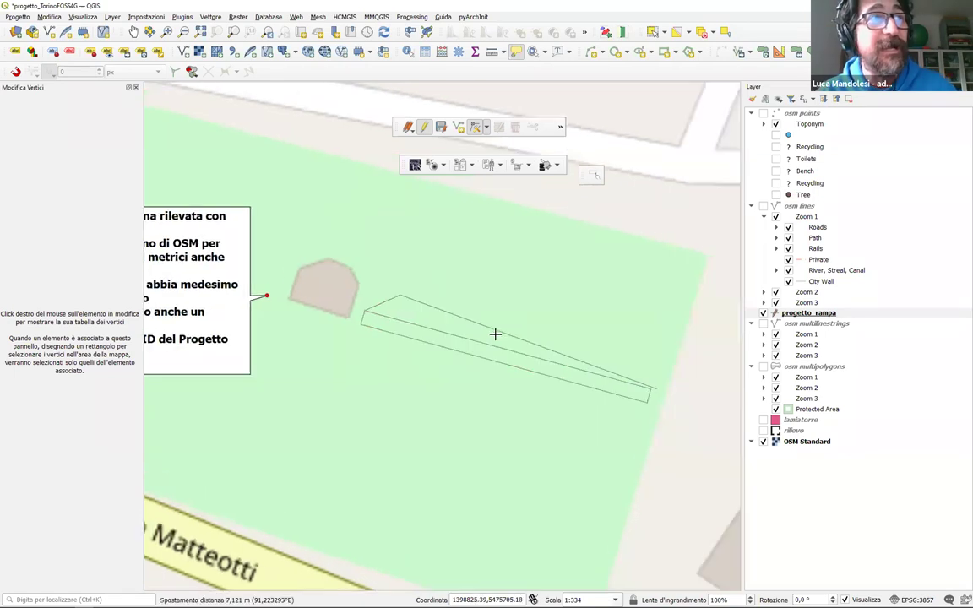
{"action": "scroll", "coordinate": [455, 328], "scroll_direction": "up", "scroll_amount": 1}
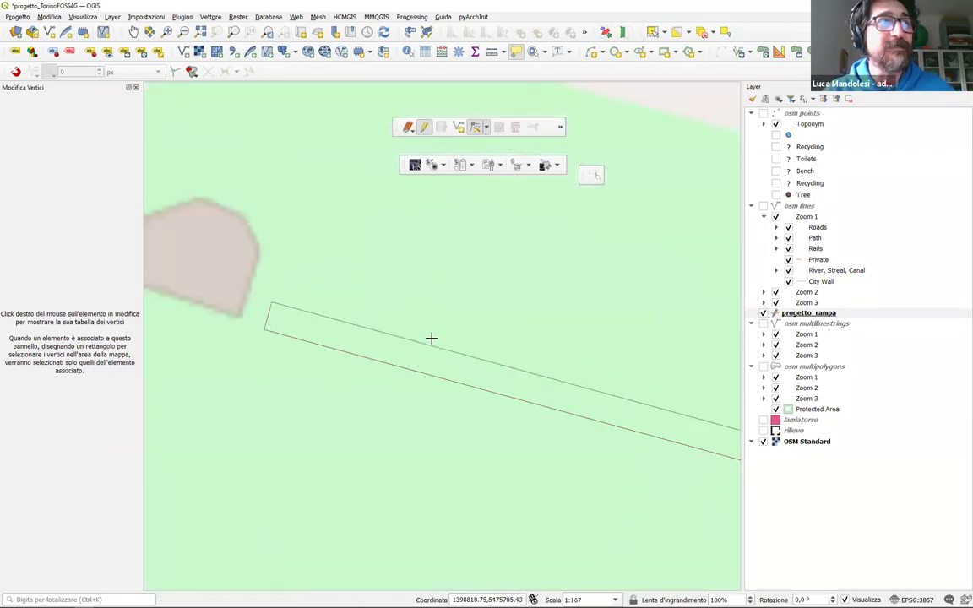
{"action": "left_click_drag", "start_coordinate": [241, 317], "coordinate": [291, 358]}
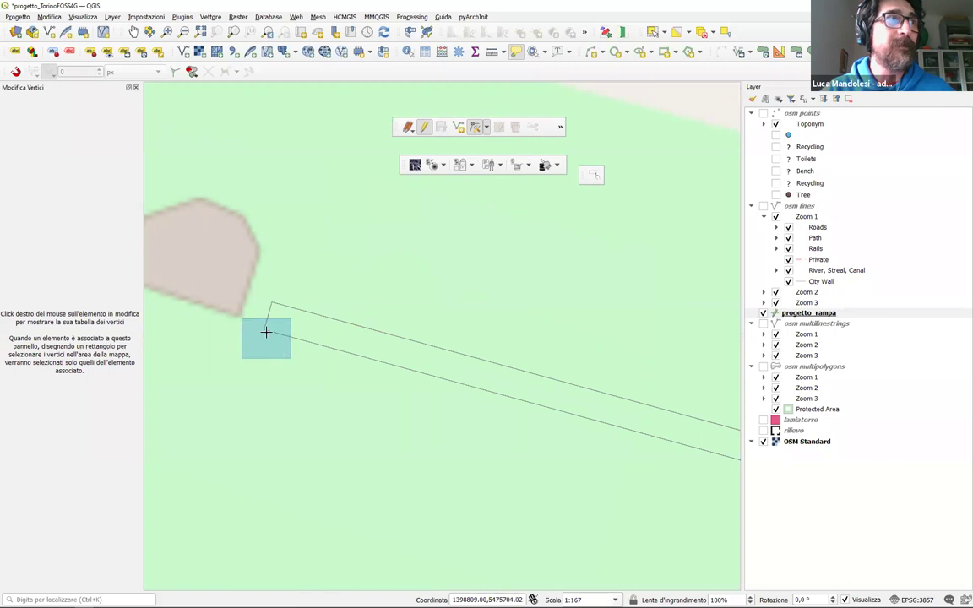
{"action": "left_click", "coordinate": [326, 413]}
{"action": "scroll", "coordinate": [452, 271], "scroll_direction": "down", "scroll_amount": 2}
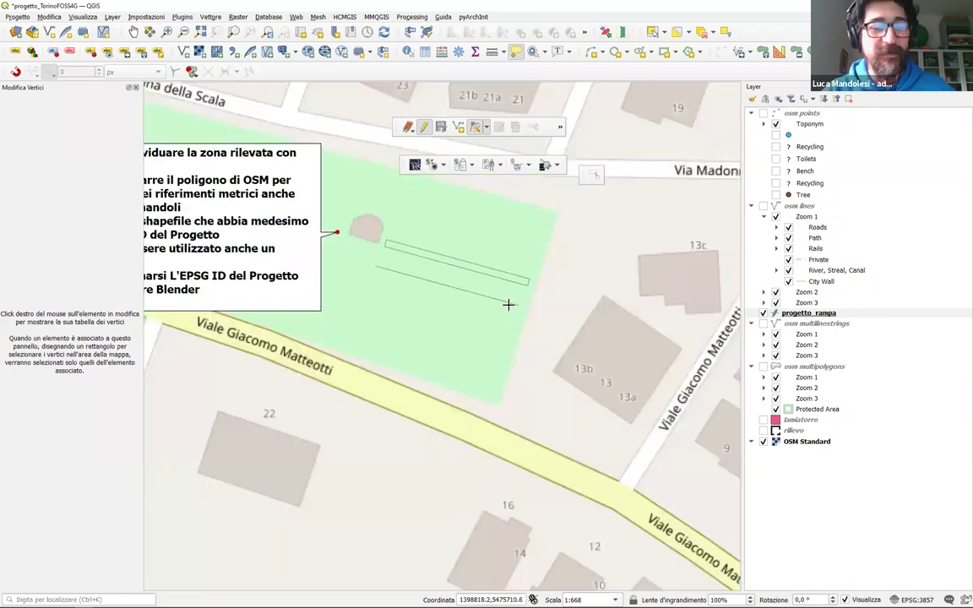
{"action": "scroll", "coordinate": [460, 272], "scroll_direction": "up", "scroll_amount": 1}
{"action": "left_click", "coordinate": [458, 128]}
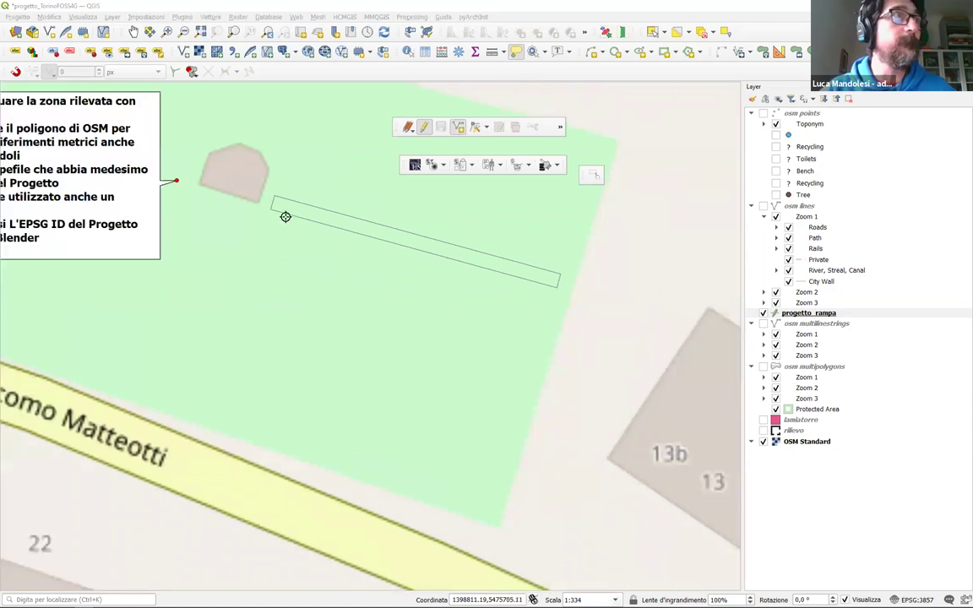
Draw a four-corner narrow rectangle down from the strip's left end, confirm it, and save edits
{"action": "left_click", "coordinate": [270, 209]}
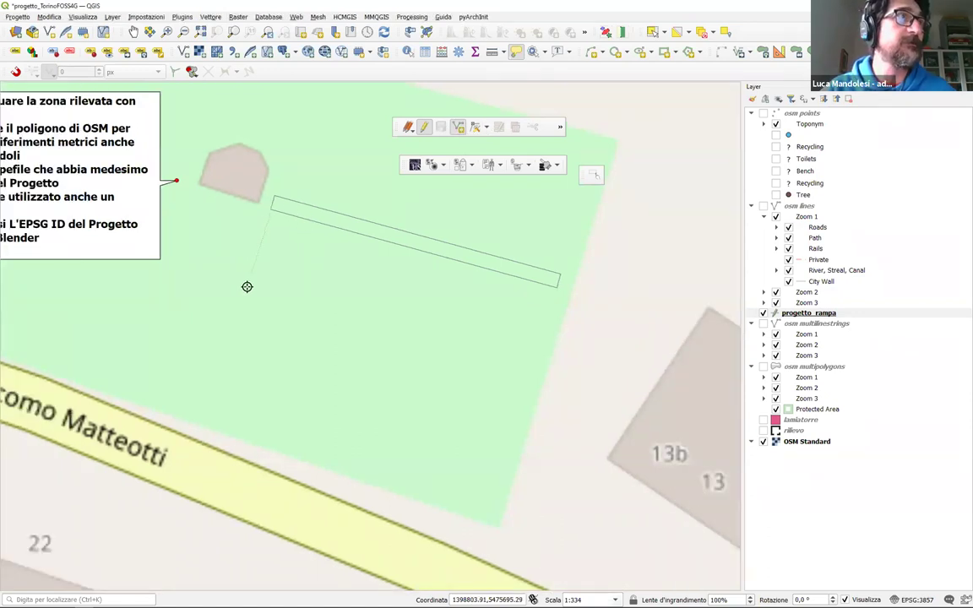
{"action": "left_click", "coordinate": [245, 285]}
{"action": "left_click", "coordinate": [271, 291]}
{"action": "left_click", "coordinate": [296, 218]}
{"action": "right_click", "coordinate": [296, 218]}
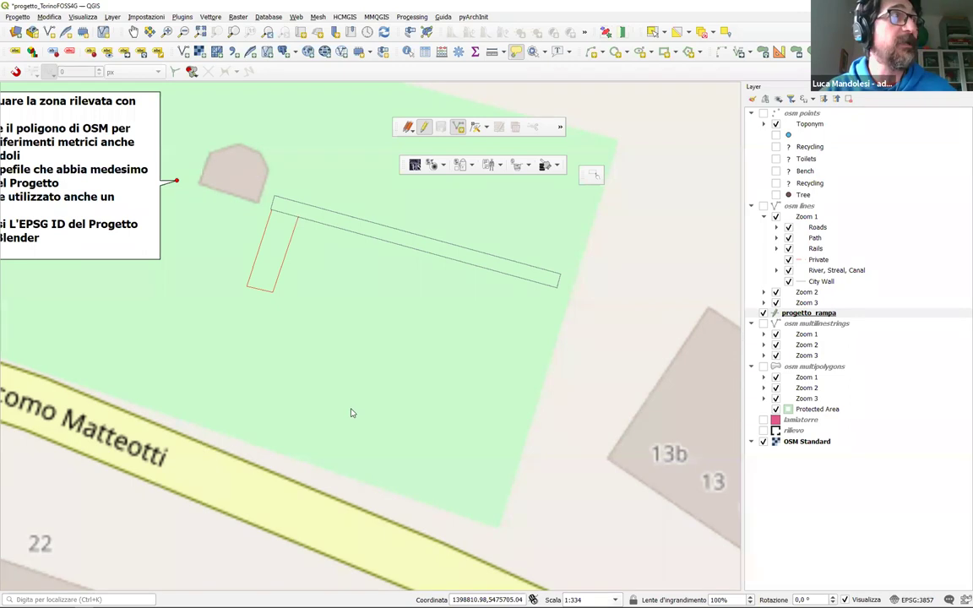
{"action": "left_click", "coordinate": [388, 570]}
{"action": "left_click", "coordinate": [423, 127]}
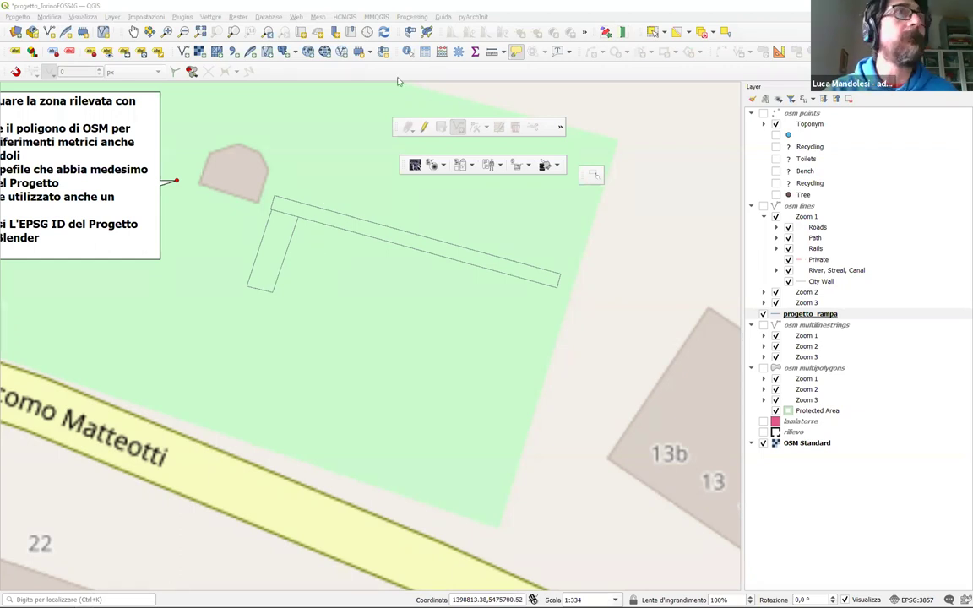
Import the updated progetto_rampa.shp into Blender with default options and enter Edit Mode on it
{"action": "key", "text": "alt+Tab"}
{"action": "left_click", "coordinate": [174, 32]}
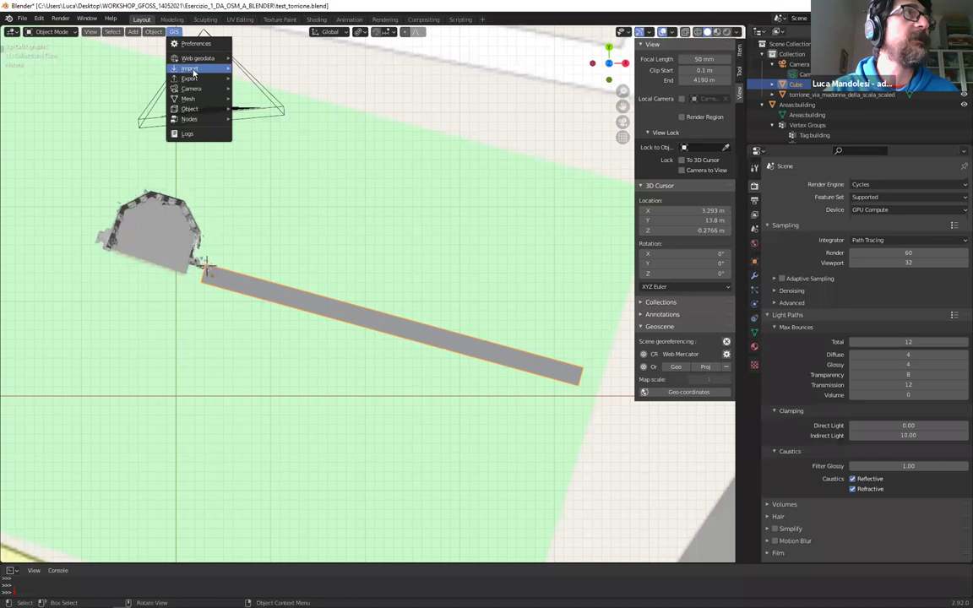
{"action": "mouse_move", "coordinate": [202, 68]}
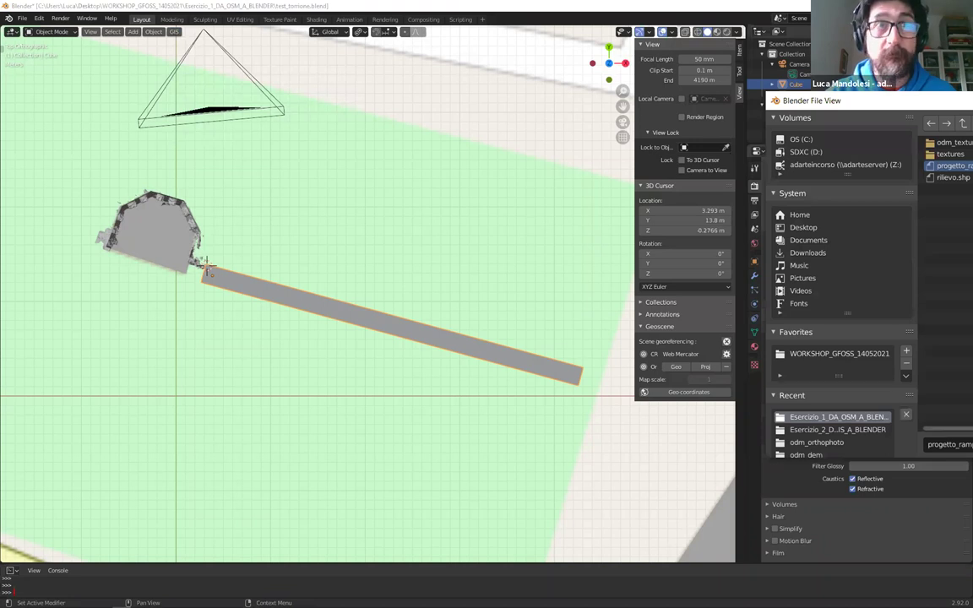
{"action": "key", "text": "Return"}
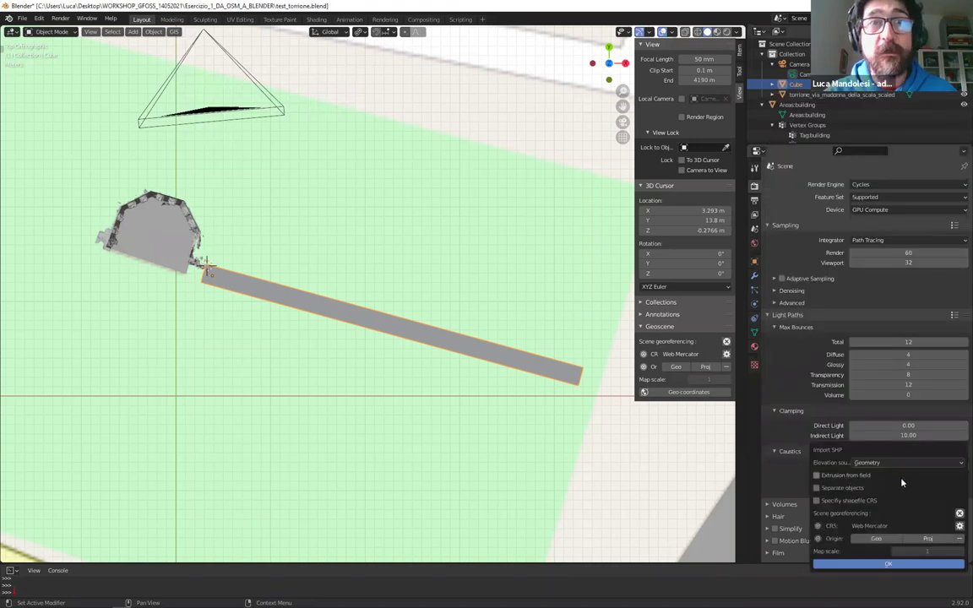
{"action": "left_click_drag", "start_coordinate": [881, 454], "coordinate": [440, 276]}
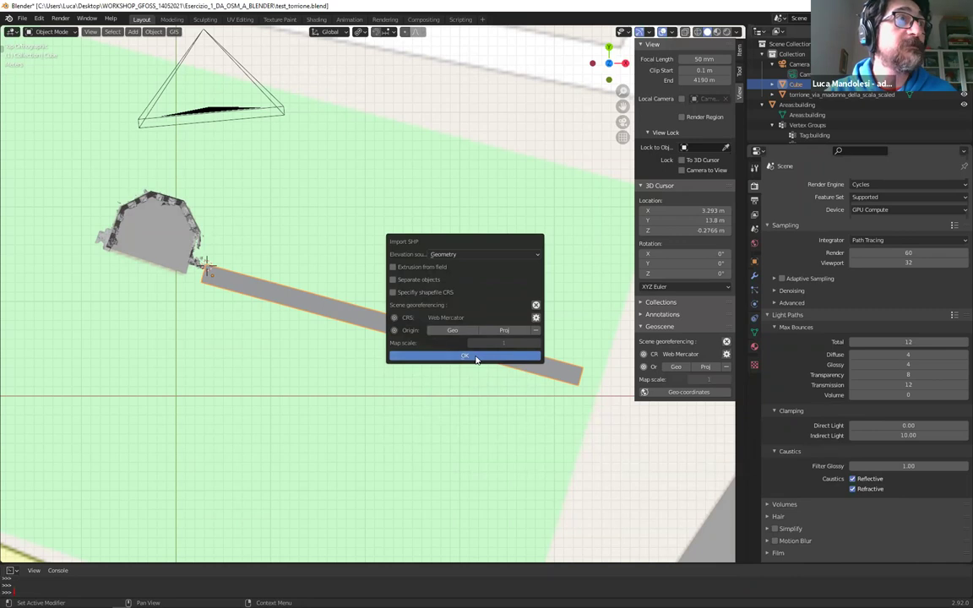
{"action": "key", "text": "Return"}
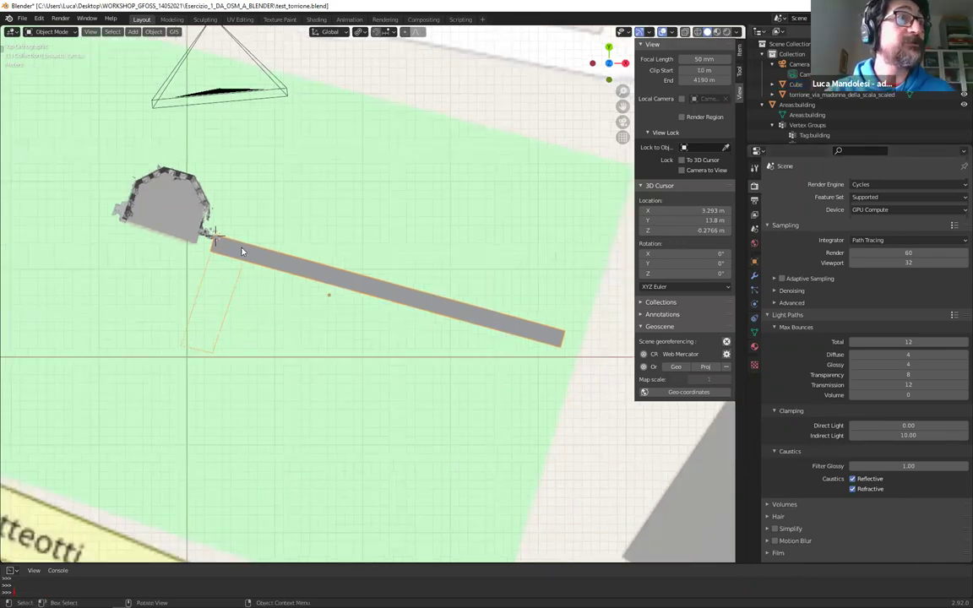
{"action": "middle_click_drag", "start_coordinate": [227, 288], "coordinate": [417, 301]}
{"action": "scroll", "coordinate": [329, 294], "scroll_direction": "up", "scroll_amount": 3}
{"action": "key", "text": "Tab"}
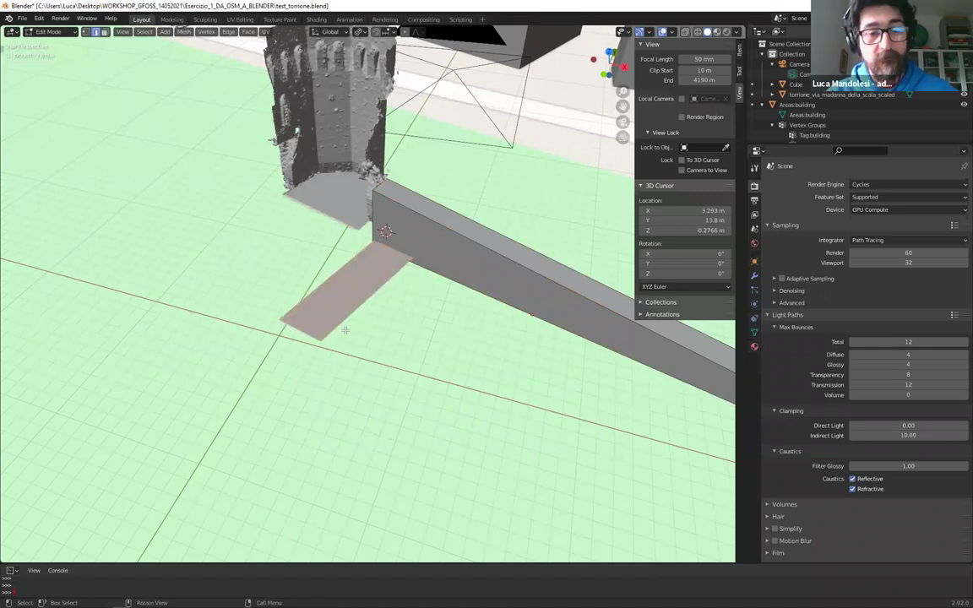
Extrude the imported rectangle upward into a tall box beside the tower
{"action": "key", "text": "e"}
{"action": "left_click", "coordinate": [368, 250]}
{"action": "key", "text": "Tab"}
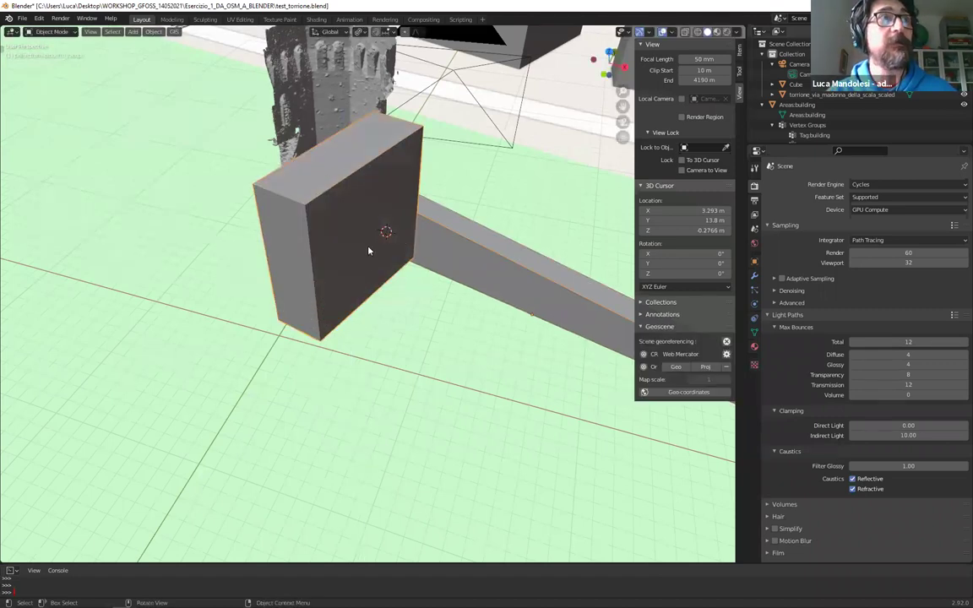
{"action": "scroll", "coordinate": [312, 296], "scroll_direction": "down", "scroll_amount": 4}
{"action": "middle_click_drag", "start_coordinate": [309, 248], "coordinate": [468, 180]}
{"action": "scroll", "coordinate": [468, 179], "scroll_direction": "up", "scroll_amount": 3}
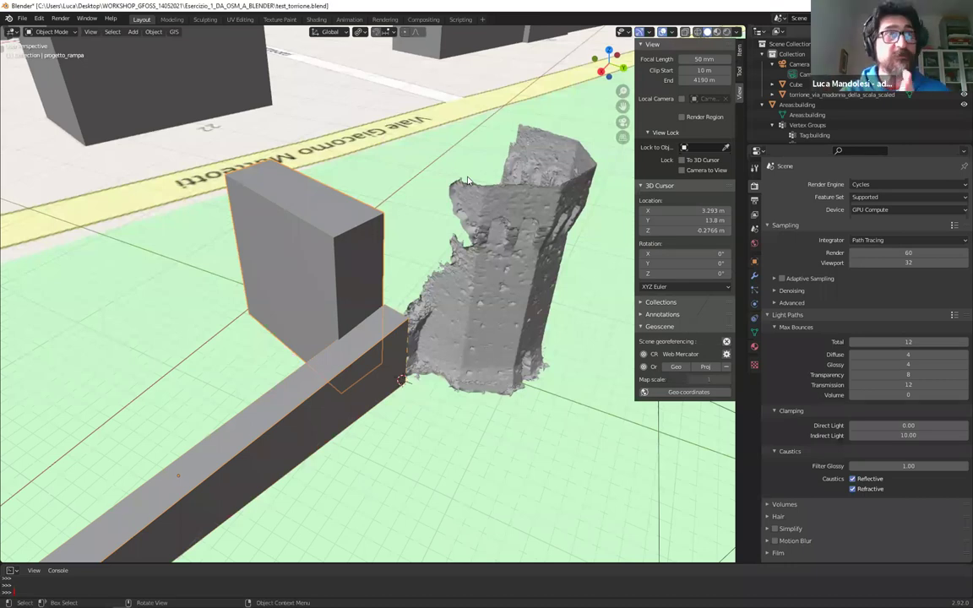
{"action": "middle_click_drag", "start_coordinate": [434, 221], "coordinate": [487, 257]}
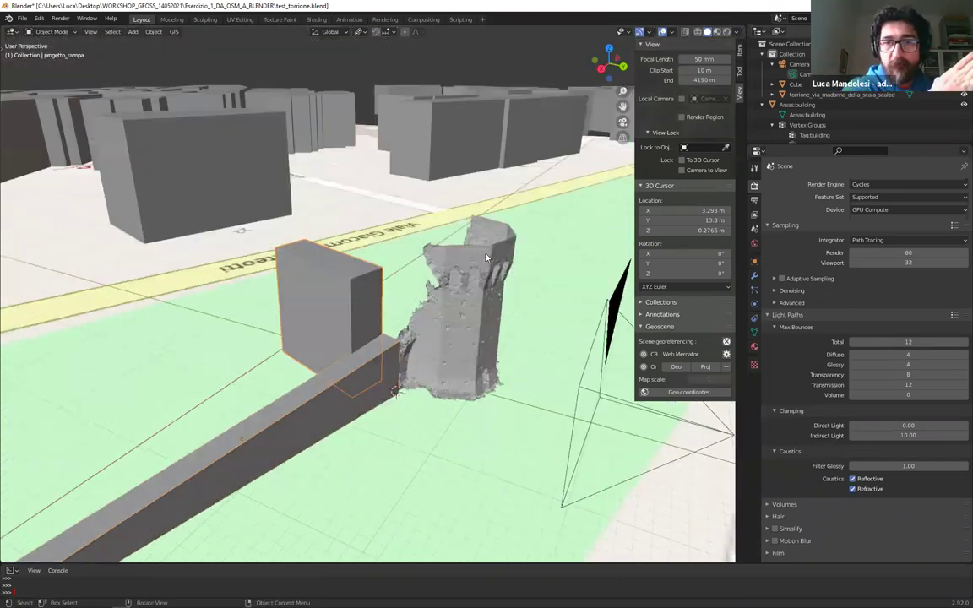
Try moving the tower mesh, undo it, then select progetto_rampa back in QGIS
{"action": "left_click", "coordinate": [455, 335]}
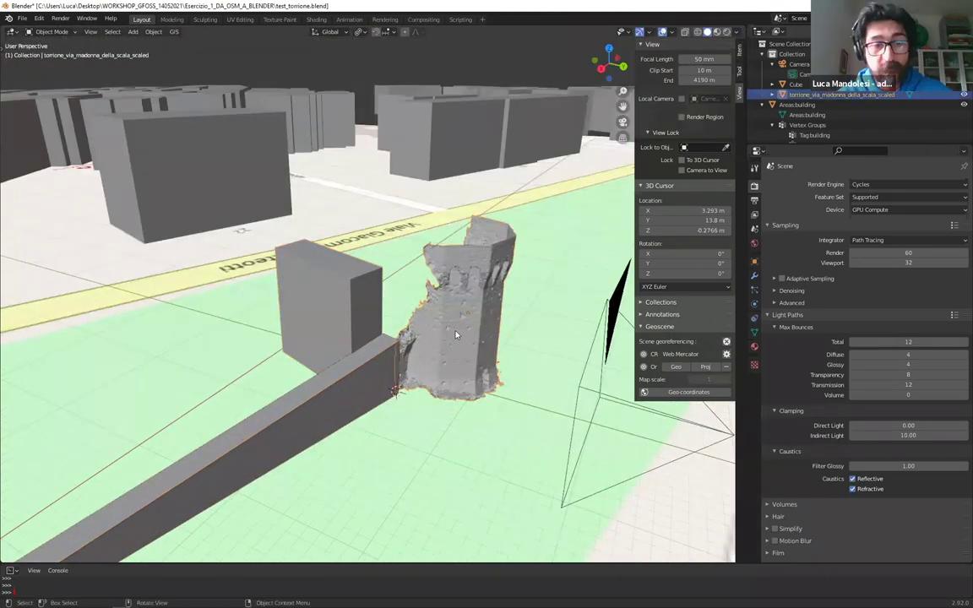
{"action": "key", "text": "g"}
{"action": "left_click", "coordinate": [554, 357]}
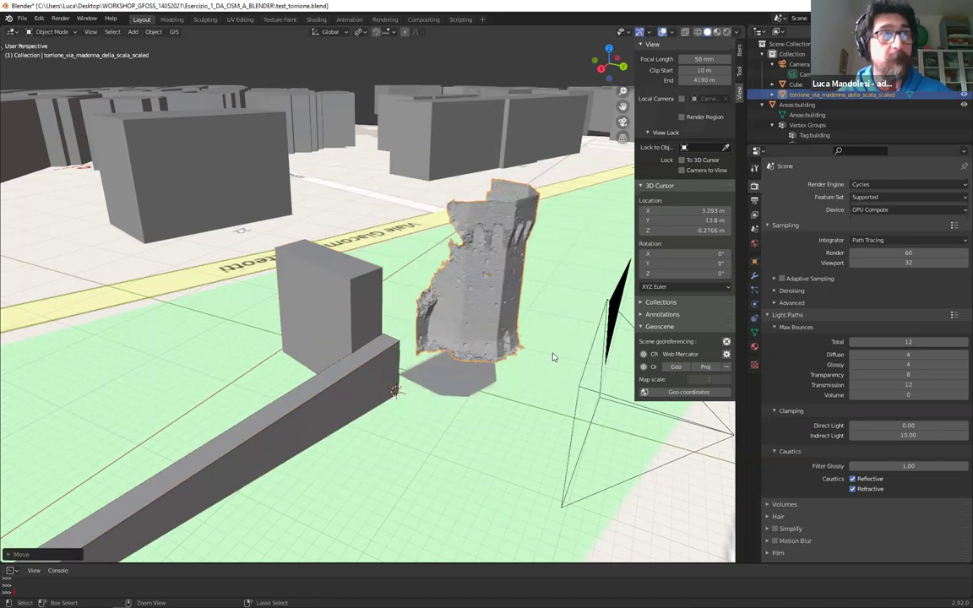
{"action": "key", "text": "ctrl+z"}
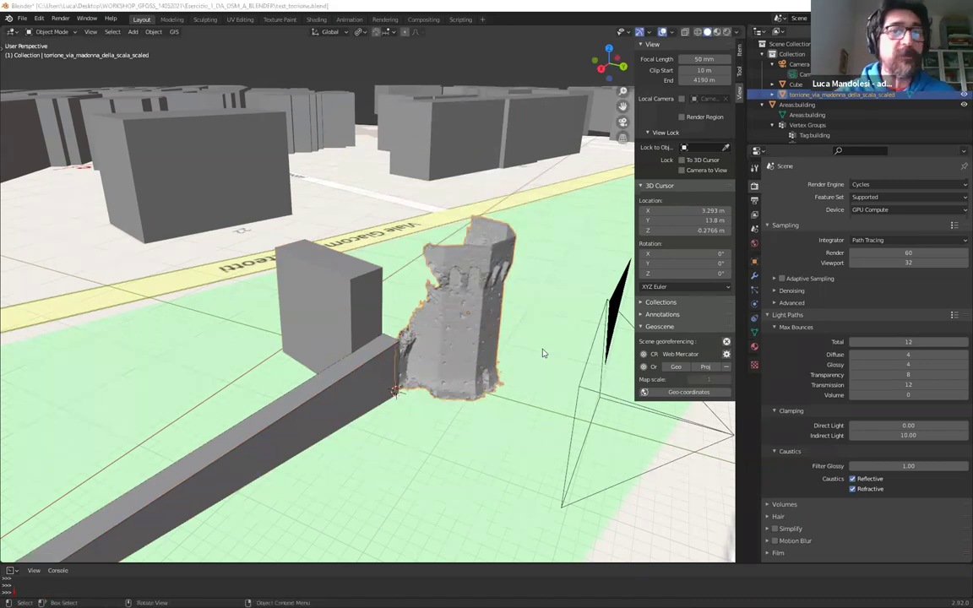
{"action": "key", "text": "alt+Tab"}
{"action": "left_click", "coordinate": [807, 316]}
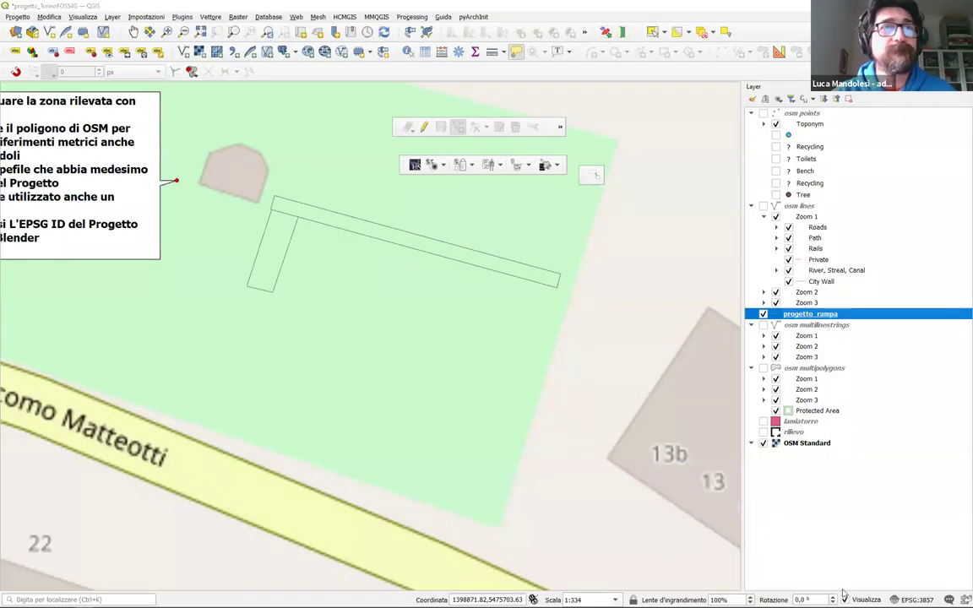
Open the archaeology plugin's system settings window
{"action": "key", "text": "alt+Tab"}
{"action": "key", "text": "alt+Tab"}
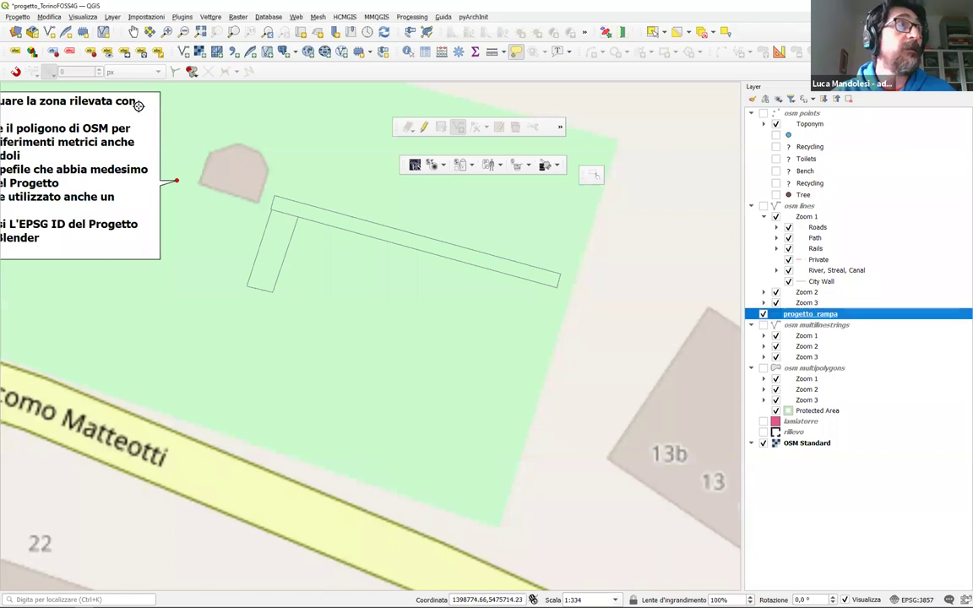
{"action": "scroll", "coordinate": [409, 264], "scroll_direction": "down", "scroll_amount": 1}
{"action": "left_click_drag", "start_coordinate": [402, 166], "coordinate": [394, 150]}
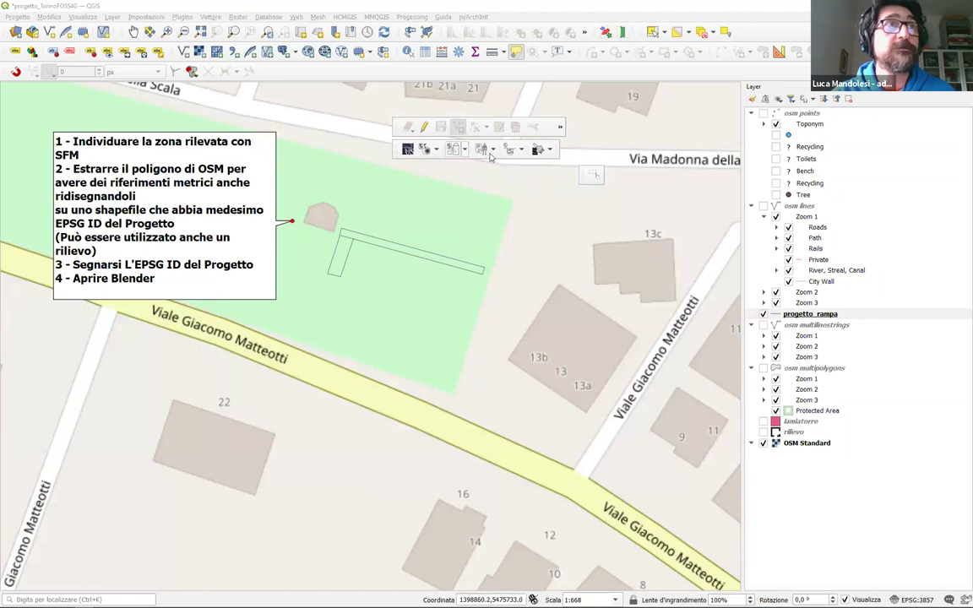
{"action": "left_click", "coordinate": [521, 149]}
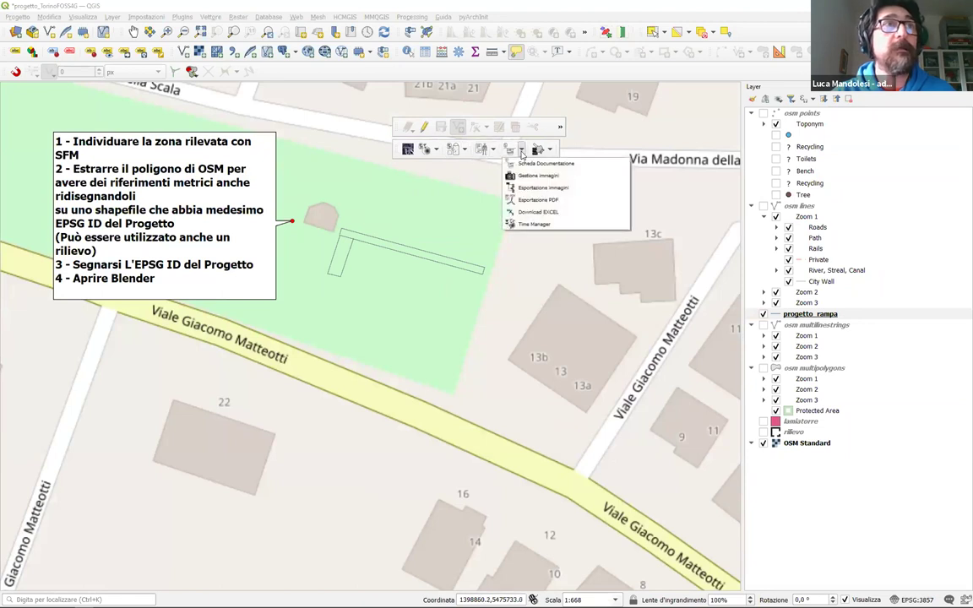
{"action": "left_click", "coordinate": [541, 221]}
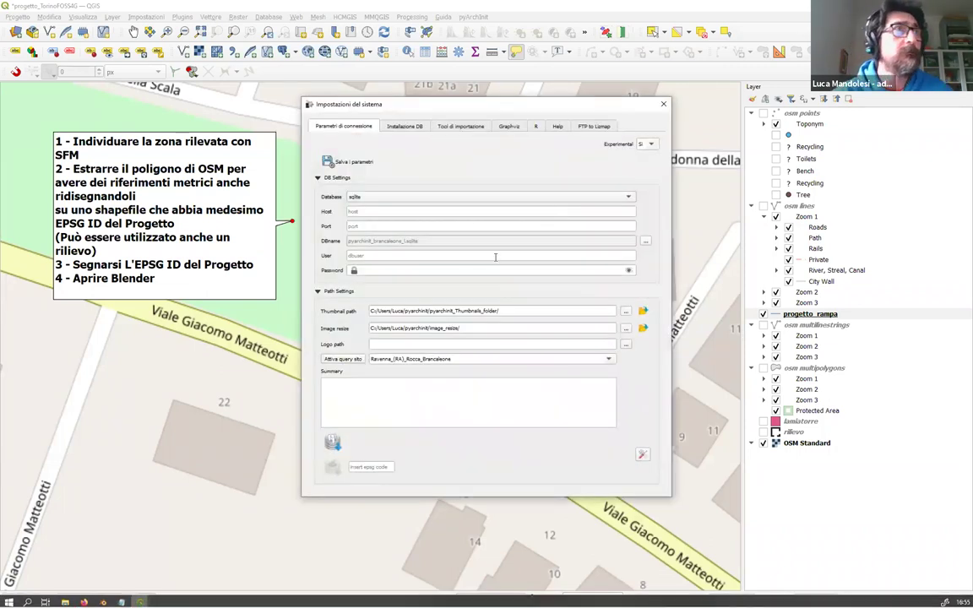
Choose postgres, enter the database password, save the connection settings, dismiss the warning, and close
{"action": "left_click", "coordinate": [376, 196]}
{"action": "left_click", "coordinate": [397, 209]}
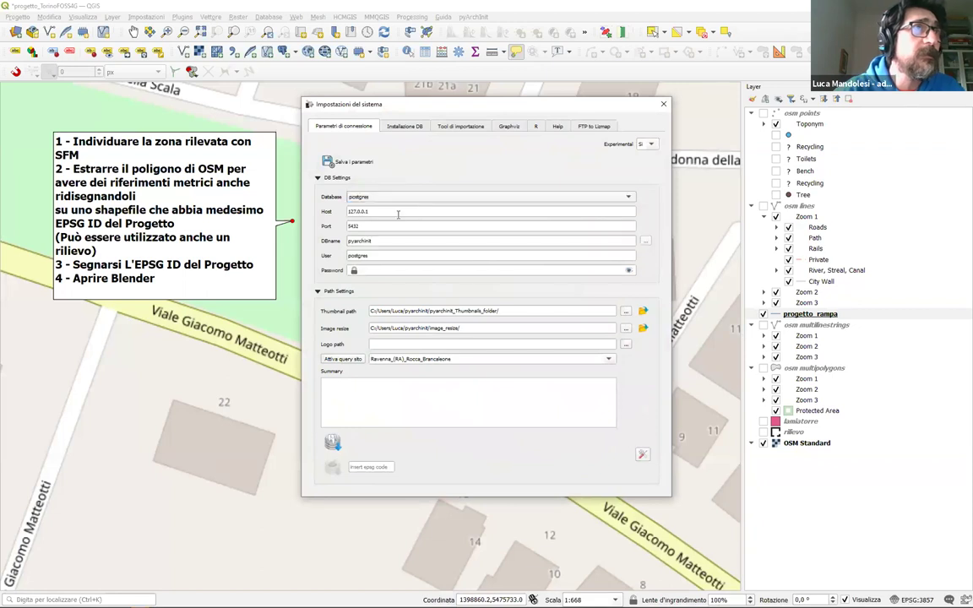
{"action": "left_click", "coordinate": [390, 270]}
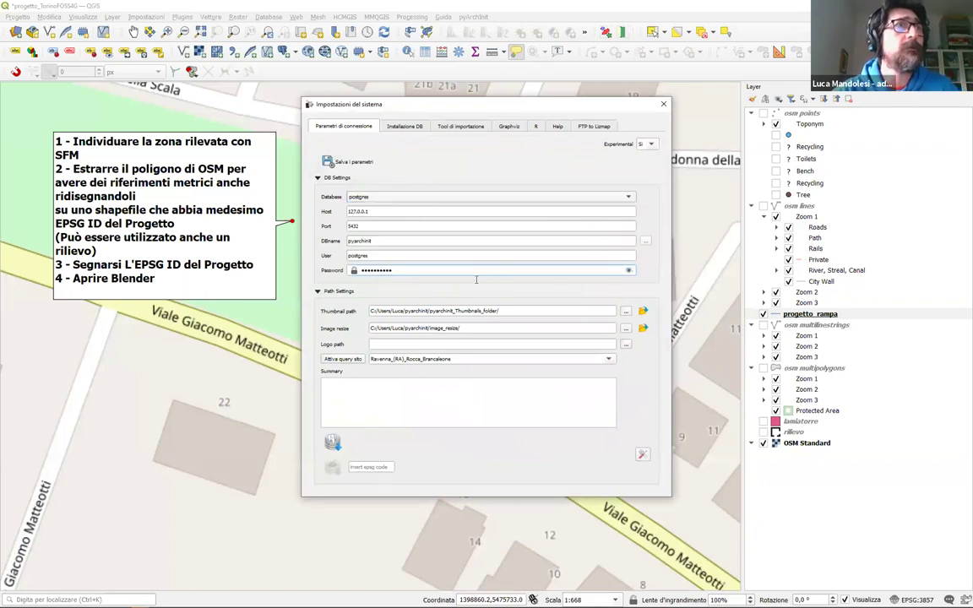
{"action": "left_click", "coordinate": [342, 162]}
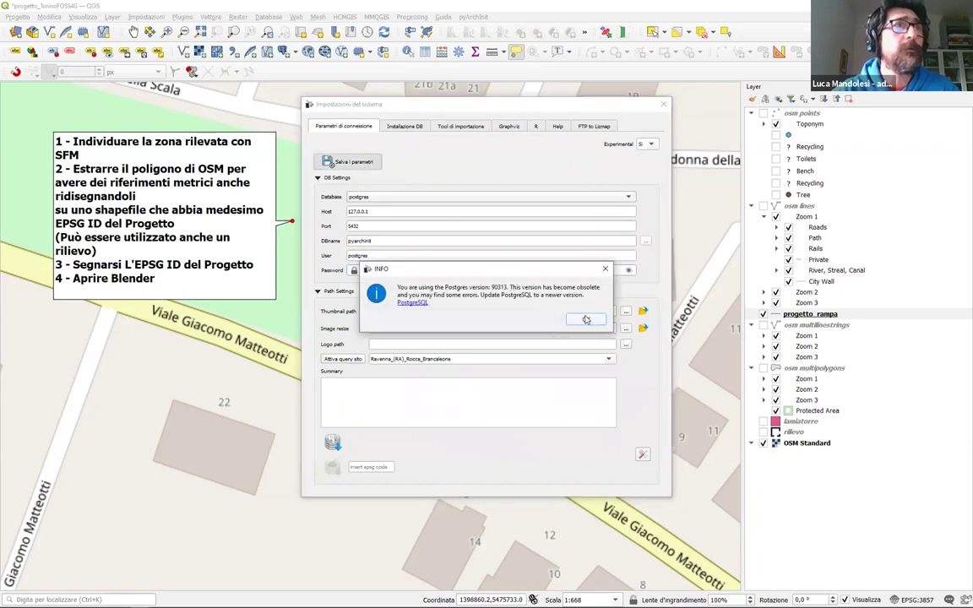
{"action": "left_click", "coordinate": [587, 319]}
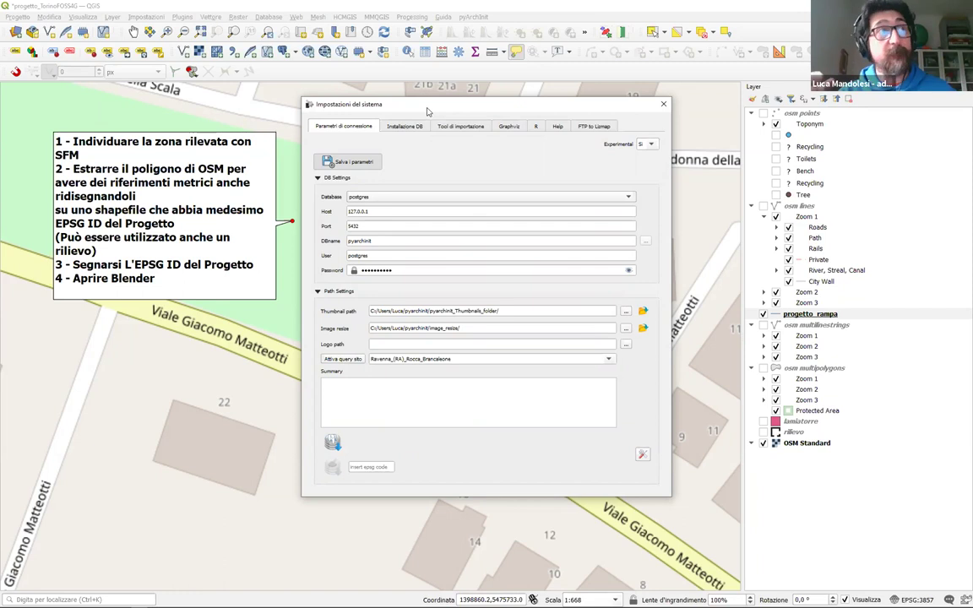
{"action": "left_click", "coordinate": [664, 104]}
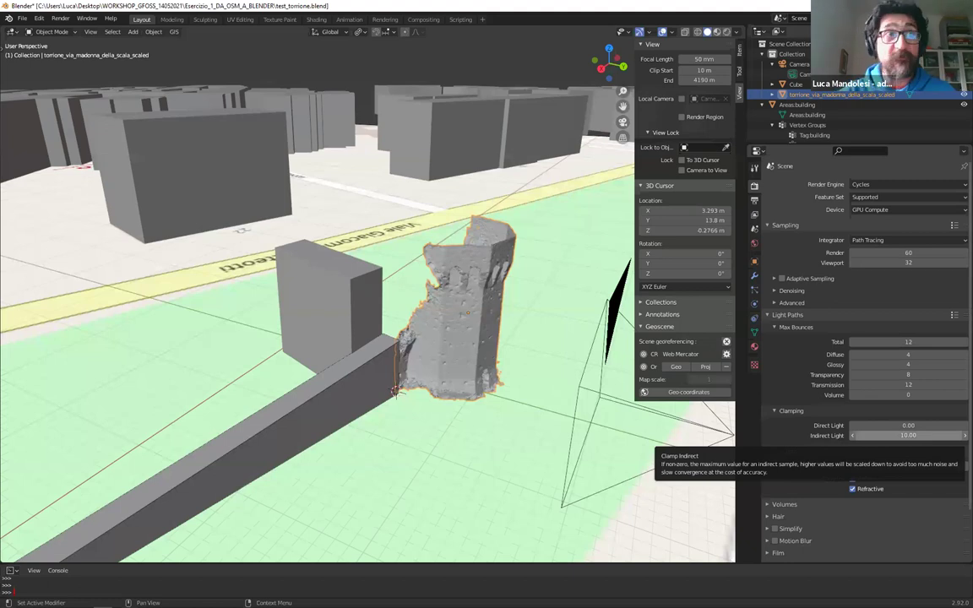
Leave Blender's File menu and bring up File Explorer showing Blender 2.92's python/lib/site-packages folder
{"action": "left_click", "coordinate": [22, 18]}
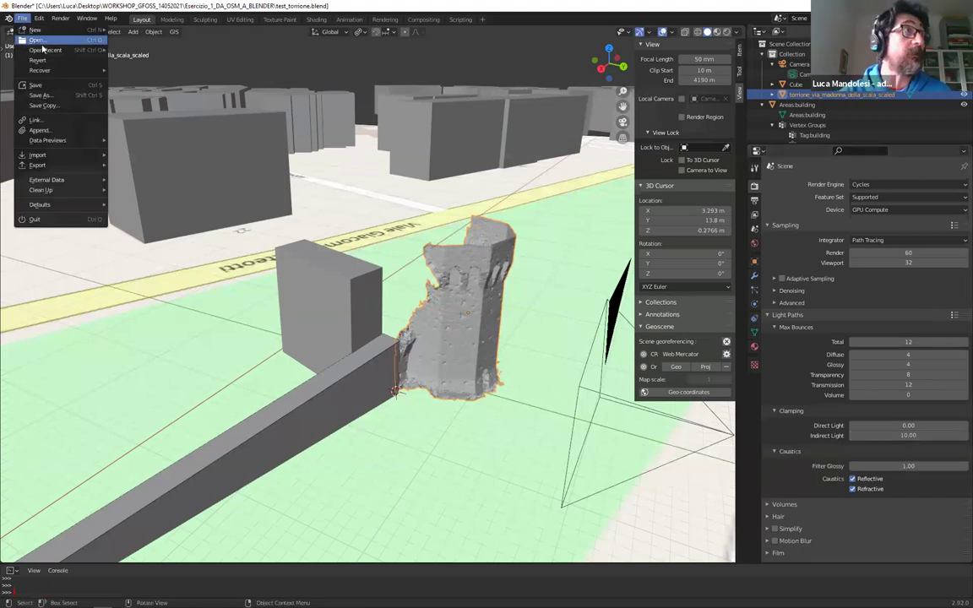
{"action": "mouse_move", "coordinate": [61, 49]}
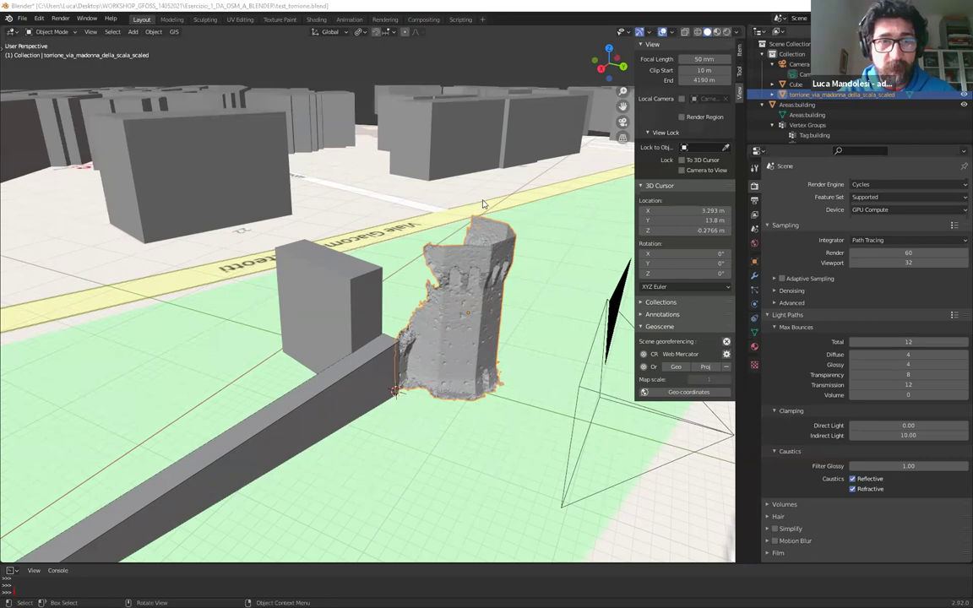
{"action": "left_click", "coordinate": [65, 600]}
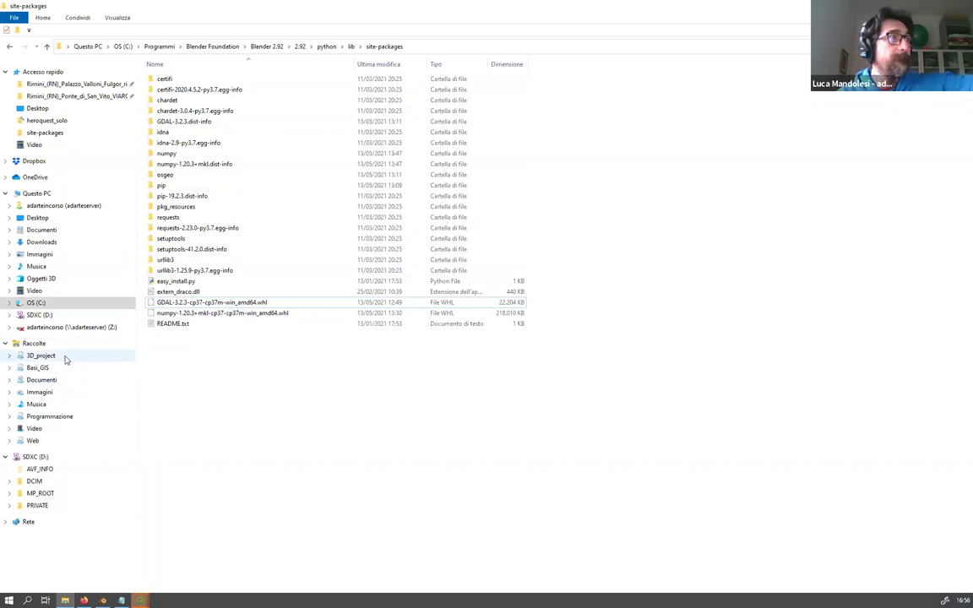
Browse the Documents library in File Explorer to find the MEGAsync Downloads folder
{"action": "left_click", "coordinate": [39, 232]}
{"action": "scroll", "coordinate": [270, 356], "scroll_direction": "down", "scroll_amount": 5}
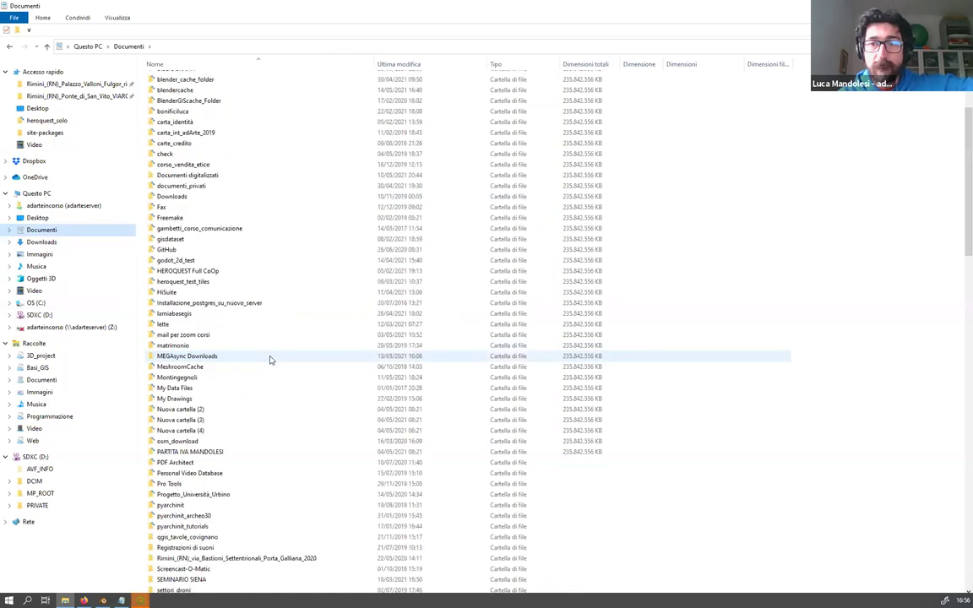
{"action": "left_click", "coordinate": [269, 357]}
{"action": "scroll", "coordinate": [269, 356], "scroll_direction": "down", "scroll_amount": 5}
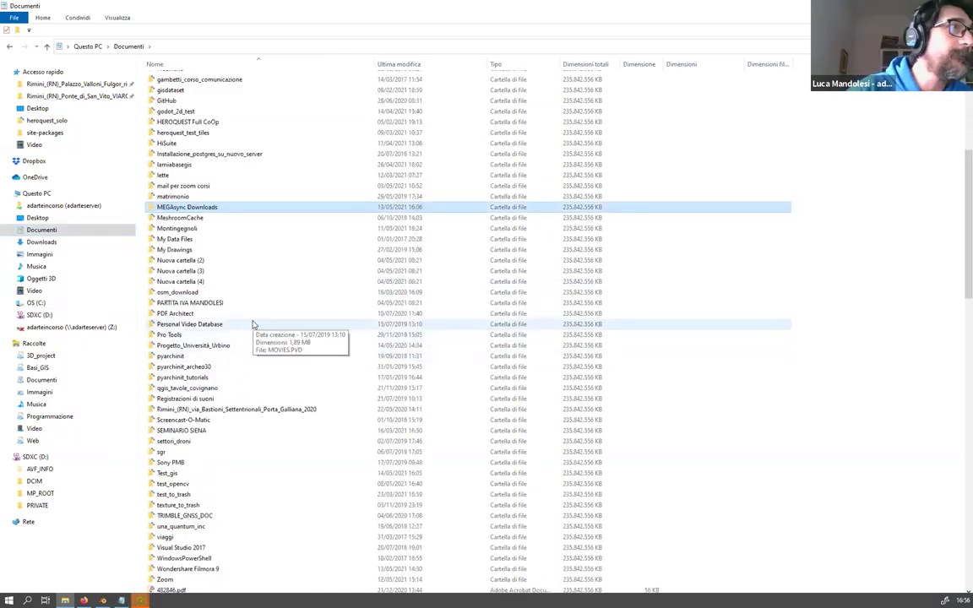
{"action": "scroll", "coordinate": [254, 325], "scroll_direction": "down", "scroll_amount": 2}
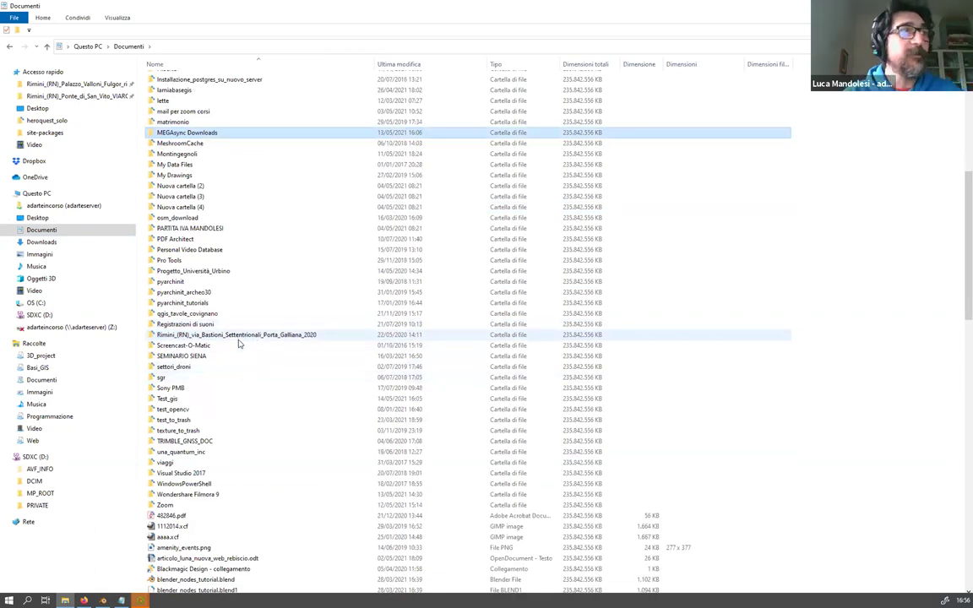
{"action": "scroll", "coordinate": [309, 253], "scroll_direction": "down", "scroll_amount": 1}
{"action": "scroll", "coordinate": [311, 262], "scroll_direction": "up", "scroll_amount": 1}
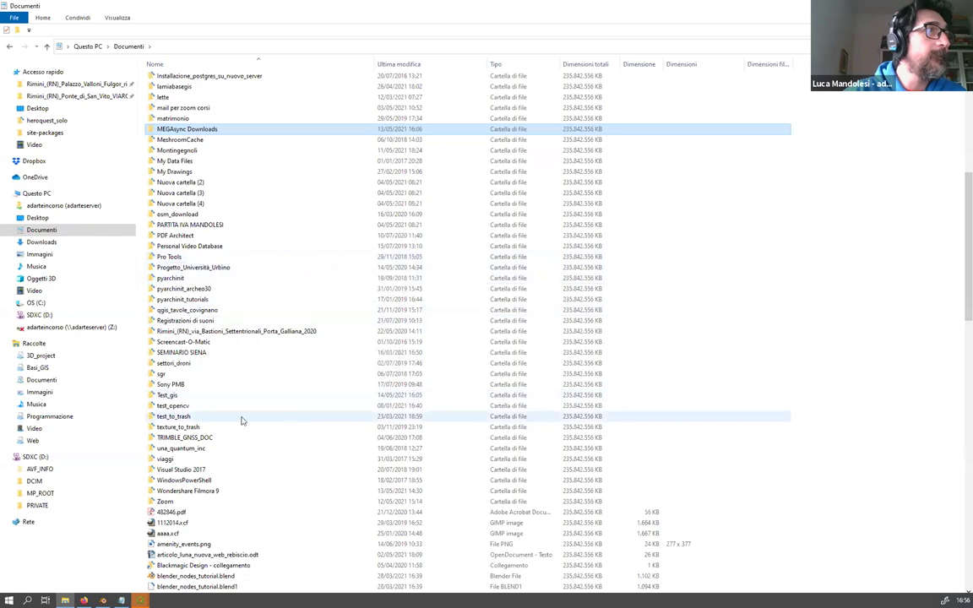
{"action": "left_click", "coordinate": [76, 381]}
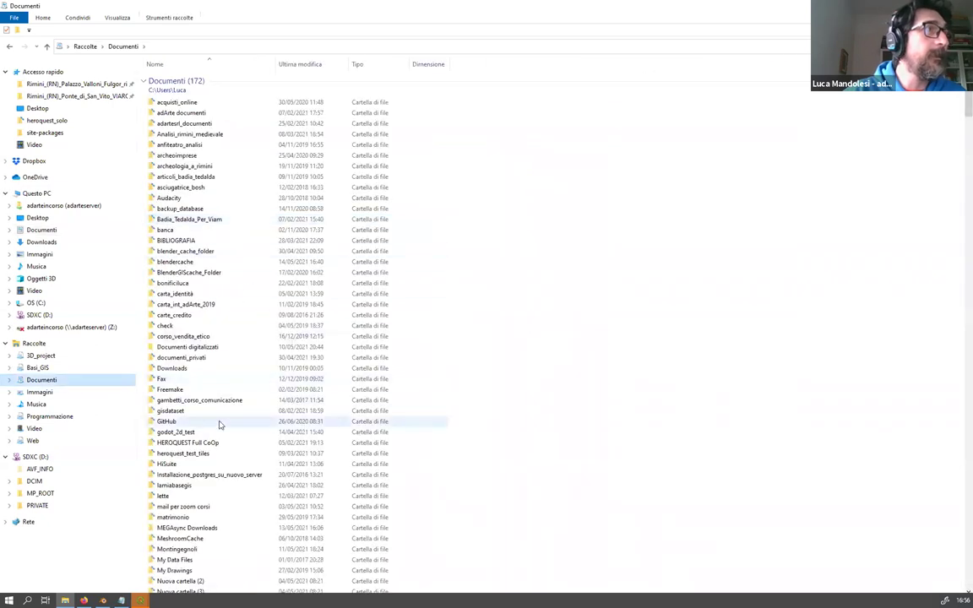
Go through WORKSHOP_GFOSS_14052021 to Esercizio_2_DAL_DEM_IN_QGIS_A_BLENDER and open progetto_2_san_leo.blend
{"action": "double_click", "coordinate": [220, 526]}
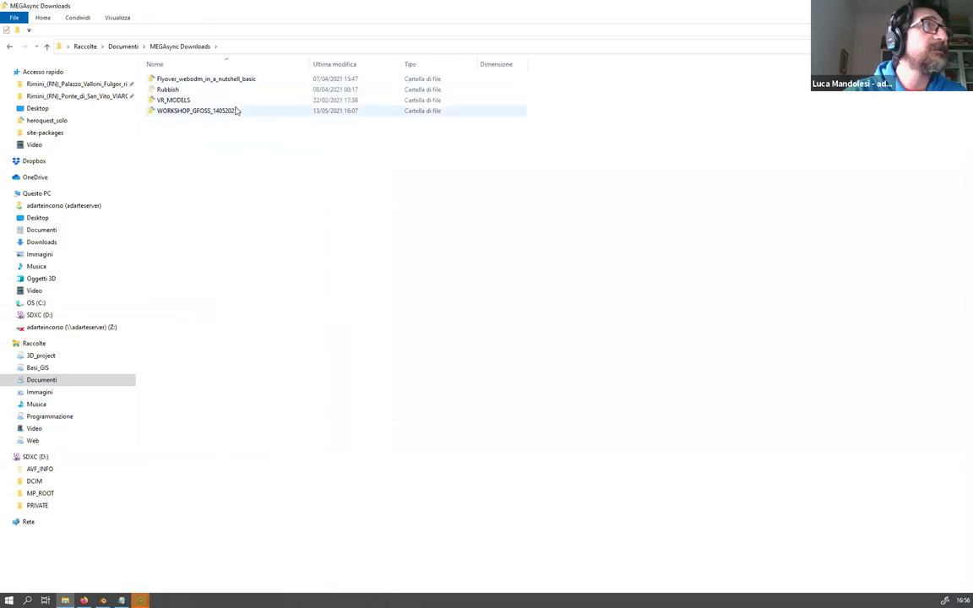
{"action": "double_click", "coordinate": [236, 110]}
{"action": "left_click", "coordinate": [236, 101]}
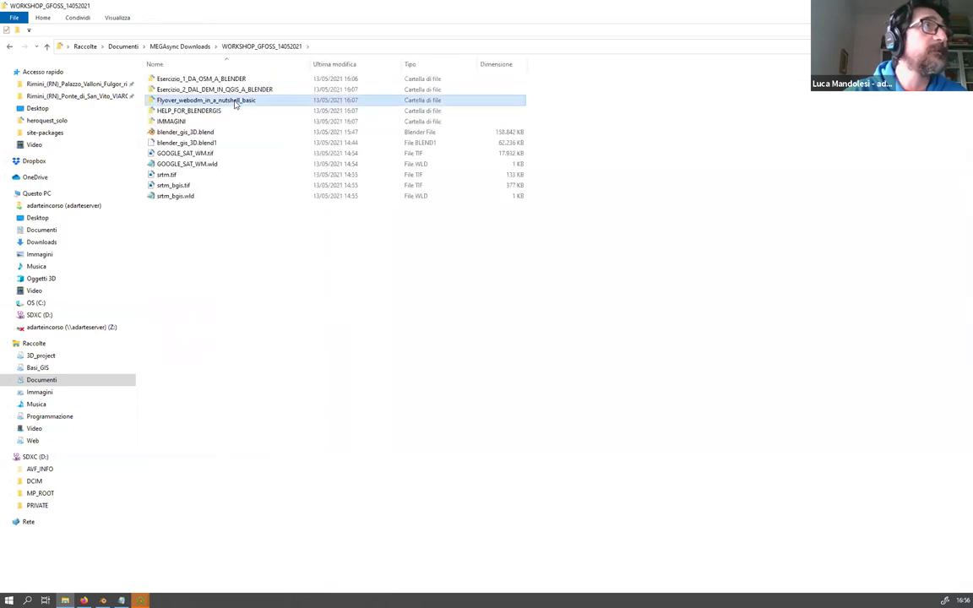
{"action": "double_click", "coordinate": [228, 89]}
{"action": "right_click", "coordinate": [221, 250]}
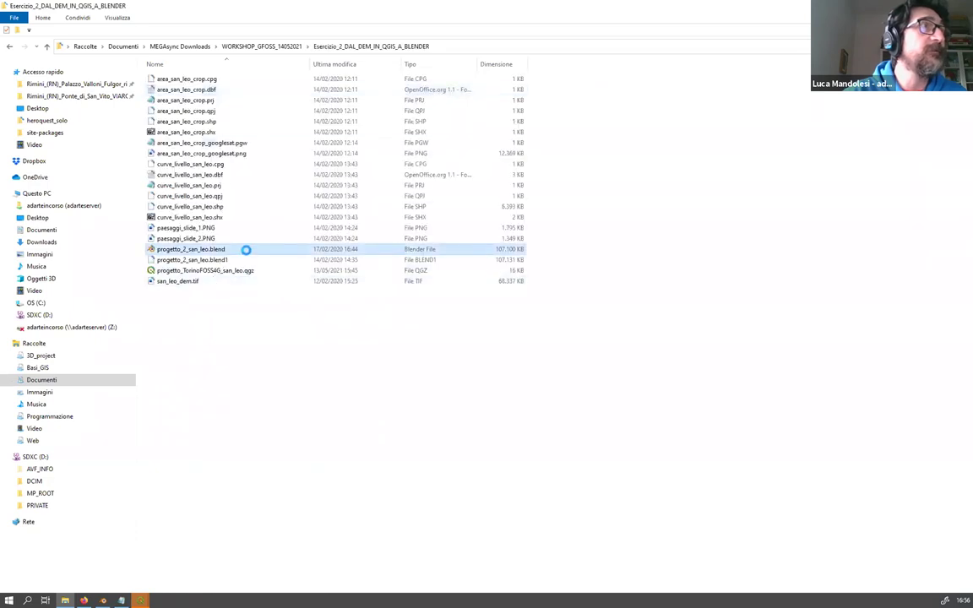
{"action": "left_click", "coordinate": [260, 257]}
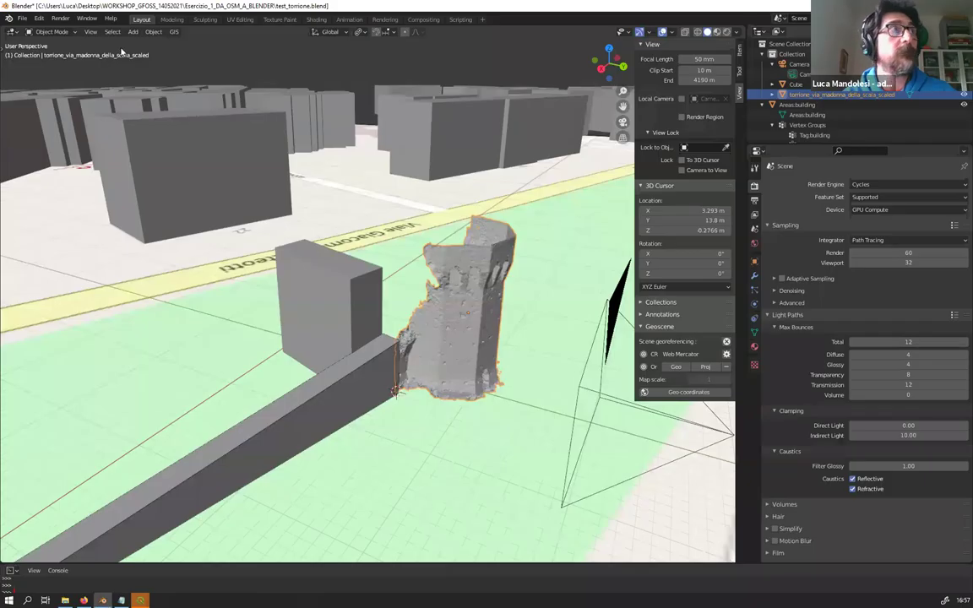
Quit the test_torrione Blender session without saving, keeping progetto_2_san_leo.blend open
{"action": "left_click", "coordinate": [22, 18]}
{"action": "left_click", "coordinate": [51, 218]}
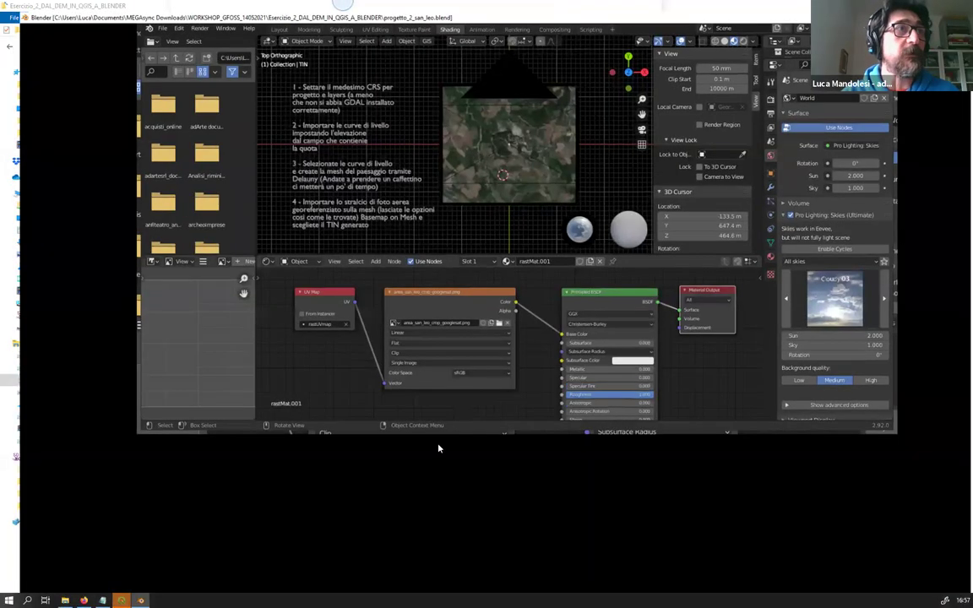
{"action": "scroll", "coordinate": [496, 371], "scroll_direction": "down", "scroll_amount": 1}
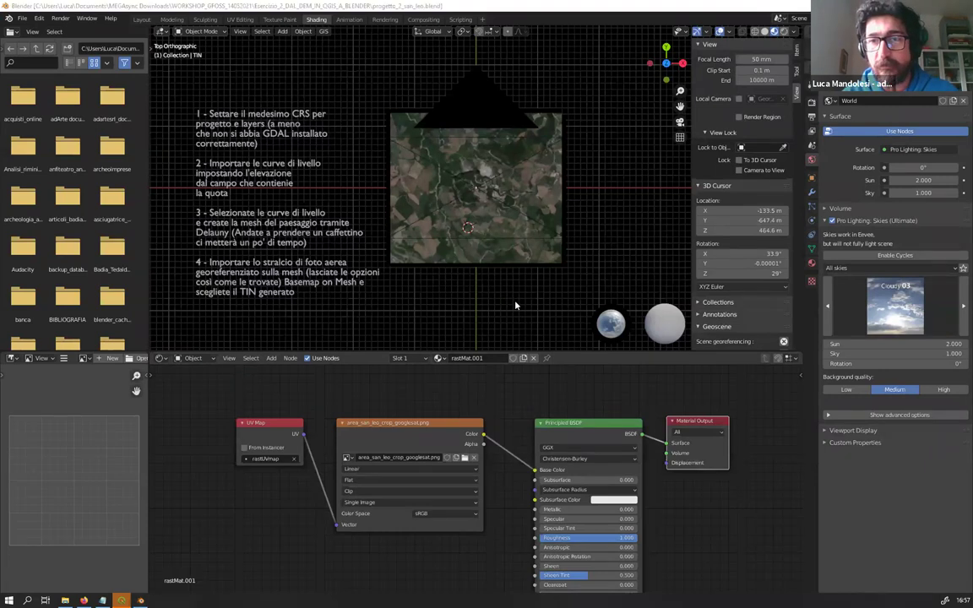
Dismiss both QGIS connection error popups and close the Impostazioni del sistema window
{"action": "left_click", "coordinate": [509, 316]}
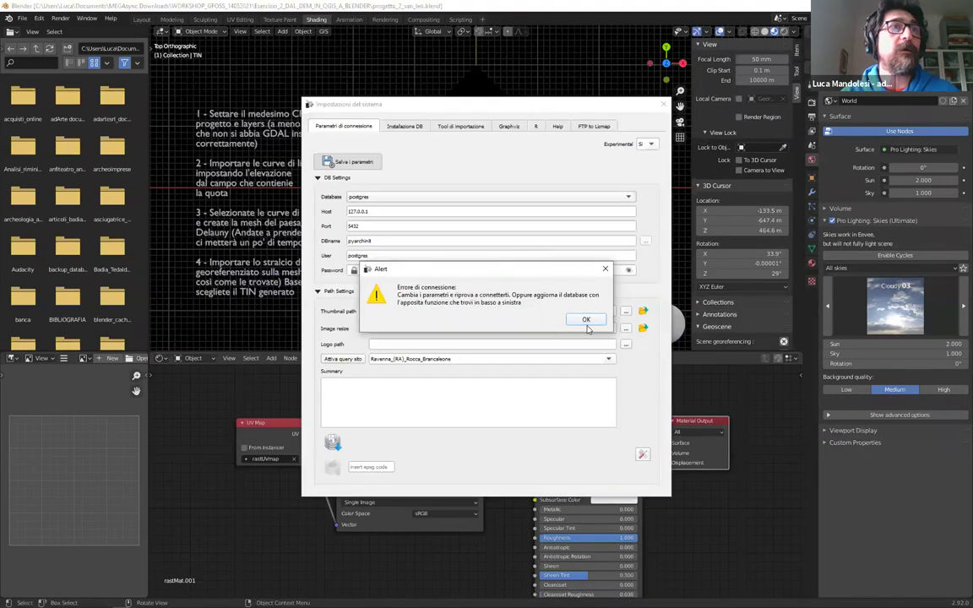
{"action": "left_click", "coordinate": [588, 319]}
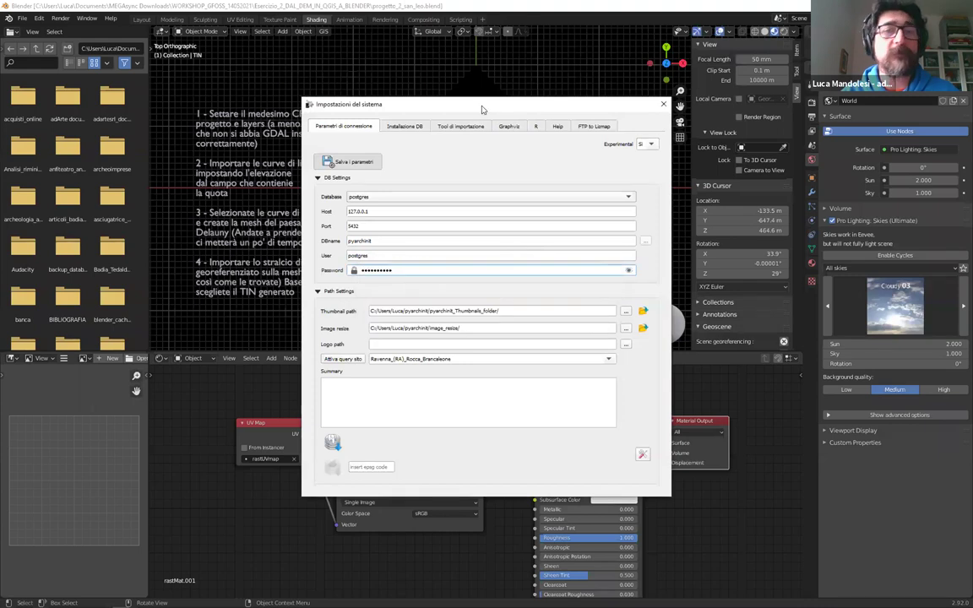
{"action": "key", "text": "Escape"}
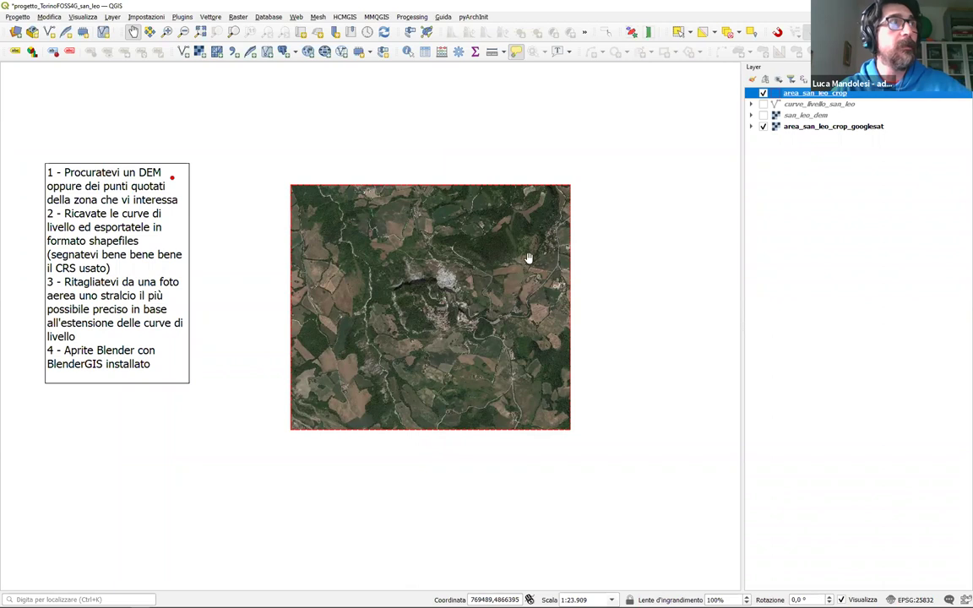
Hide the satellite image and contour lines, showing the san_leo_dem elevation raster instead
{"action": "left_click", "coordinate": [763, 126]}
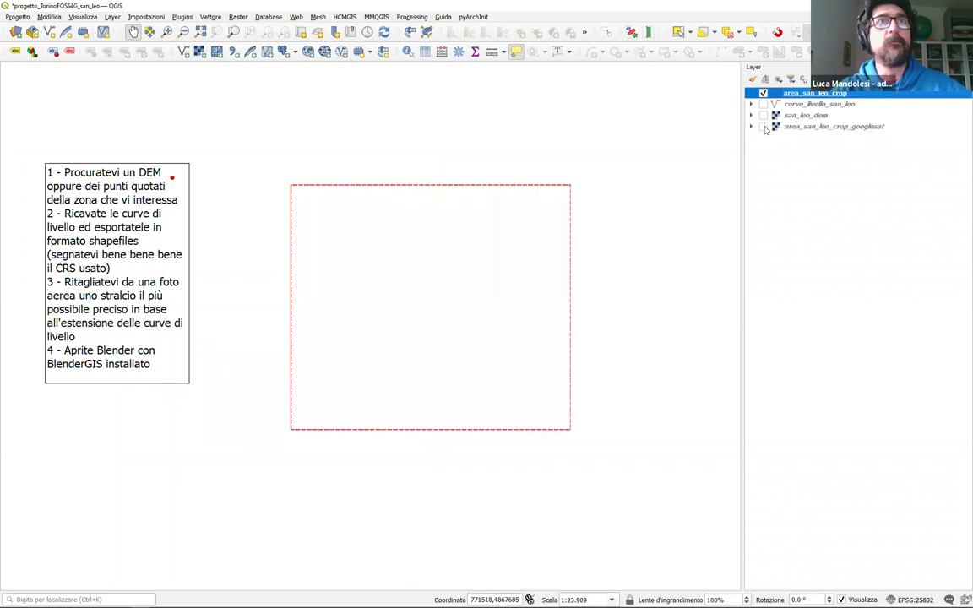
{"action": "left_click", "coordinate": [763, 126]}
{"action": "left_click", "coordinate": [751, 103]}
{"action": "left_click", "coordinate": [762, 103]}
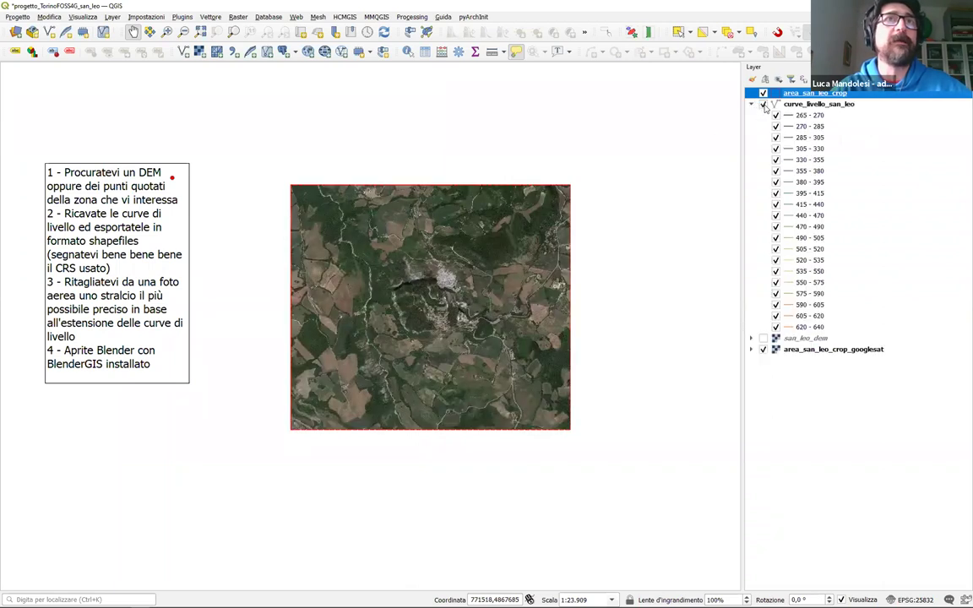
{"action": "left_click", "coordinate": [763, 350]}
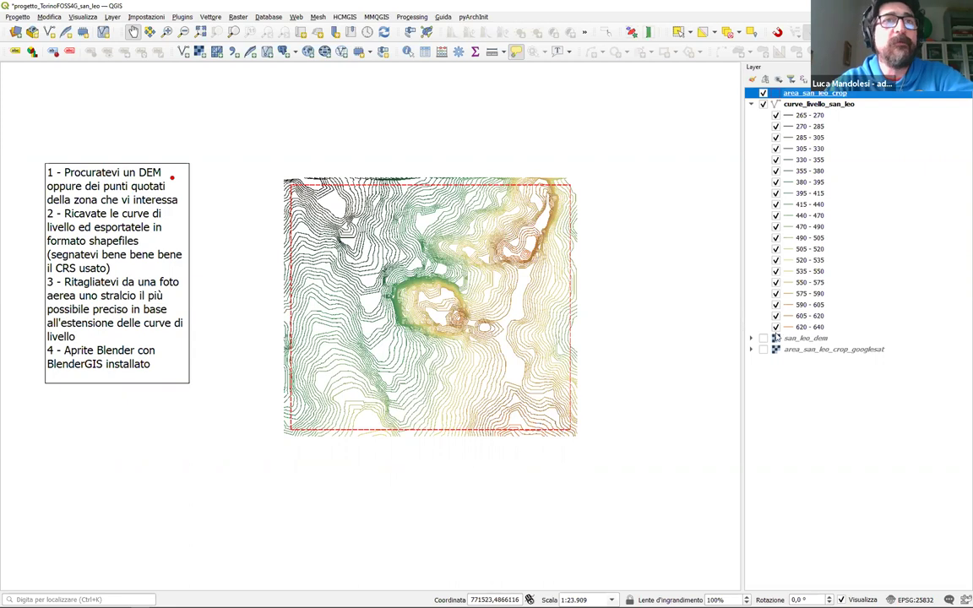
{"action": "left_click", "coordinate": [751, 338]}
{"action": "left_click", "coordinate": [762, 338]}
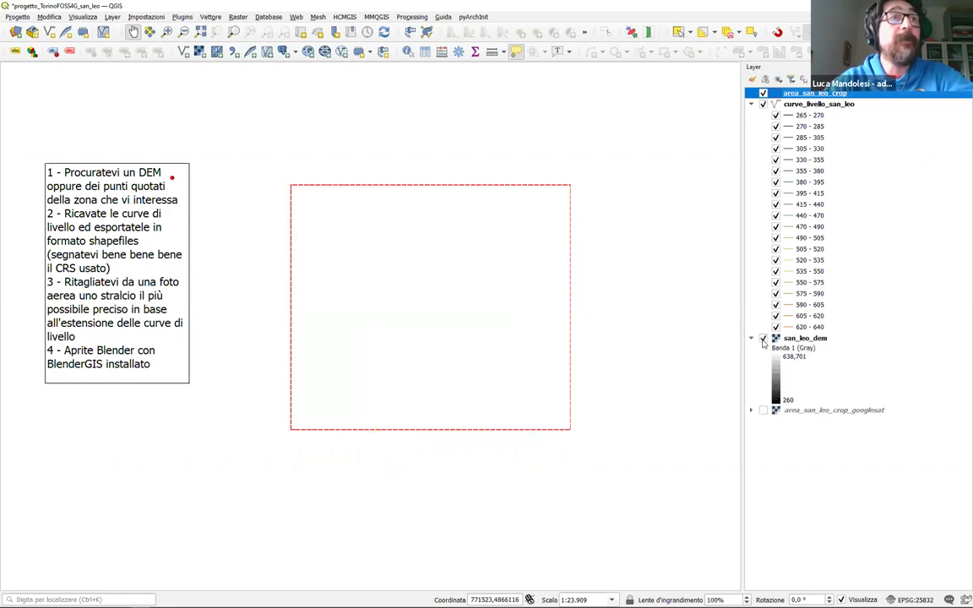
{"action": "left_click", "coordinate": [764, 104]}
{"action": "scroll", "coordinate": [471, 296], "scroll_direction": "up", "scroll_amount": 1}
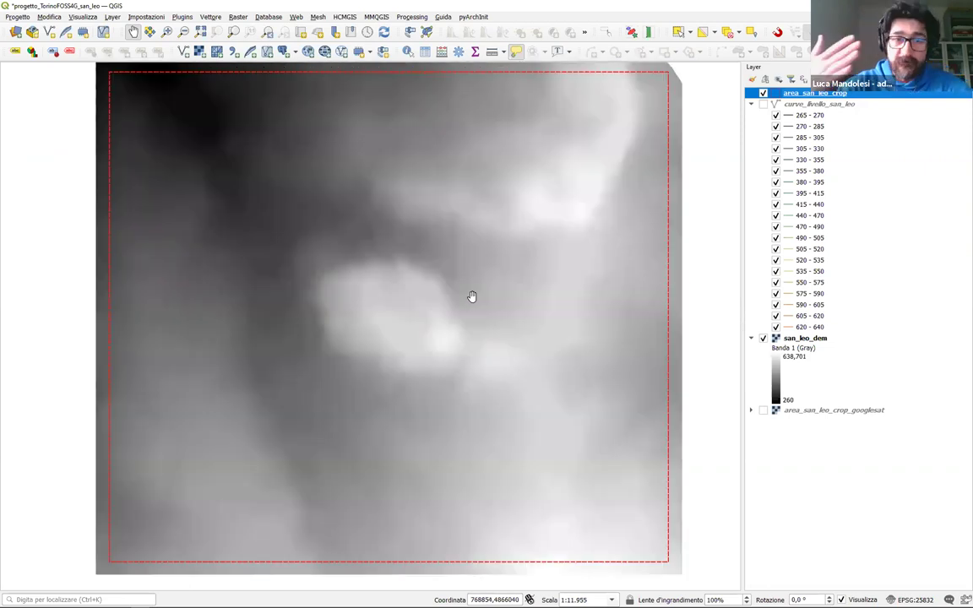
{"action": "scroll", "coordinate": [463, 293], "scroll_direction": "down", "scroll_amount": 1}
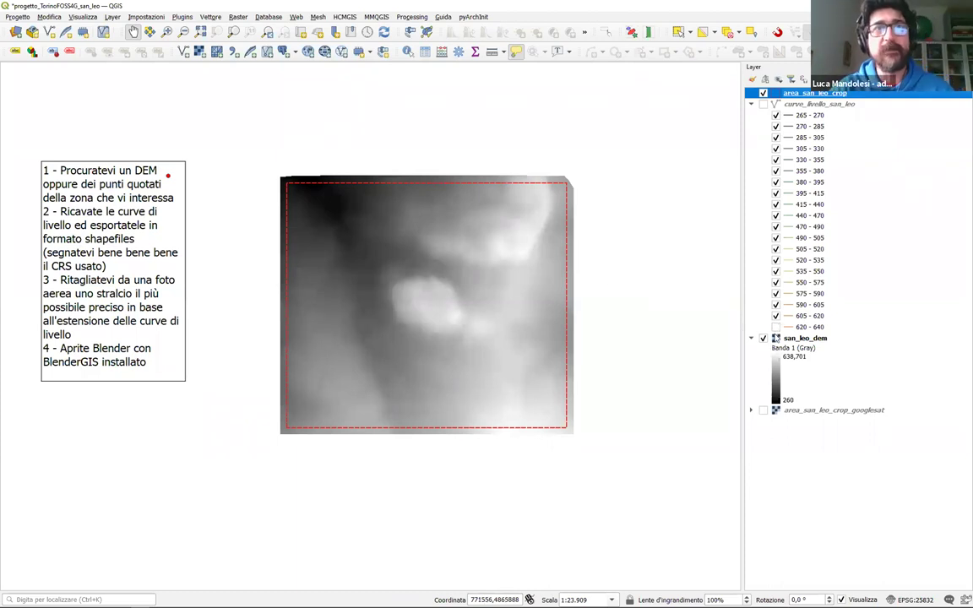
Hide san_leo_dem and display the curve_livello_san_leo contour lines on the map
{"action": "left_click", "coordinate": [776, 341]}
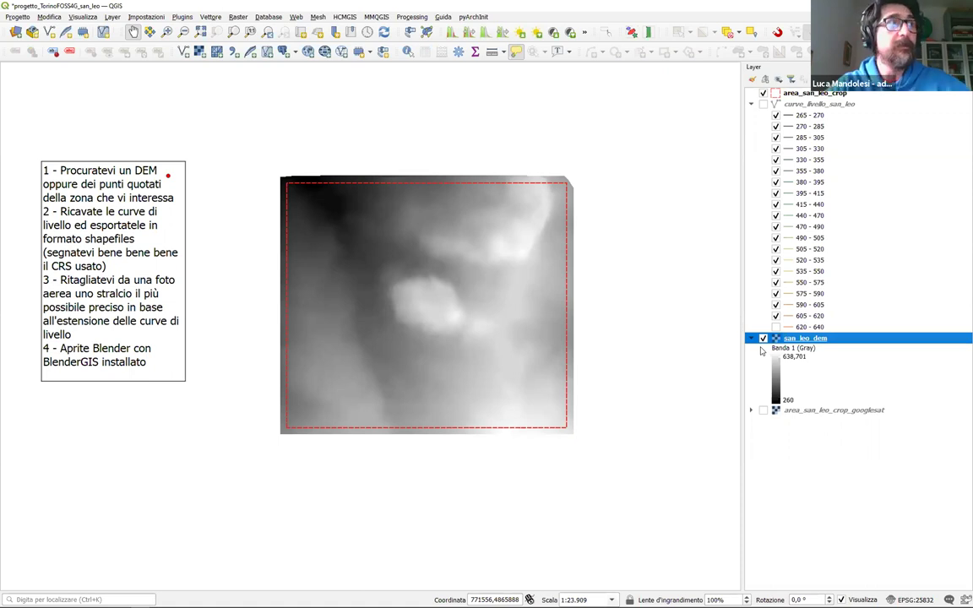
{"action": "left_click", "coordinate": [763, 338]}
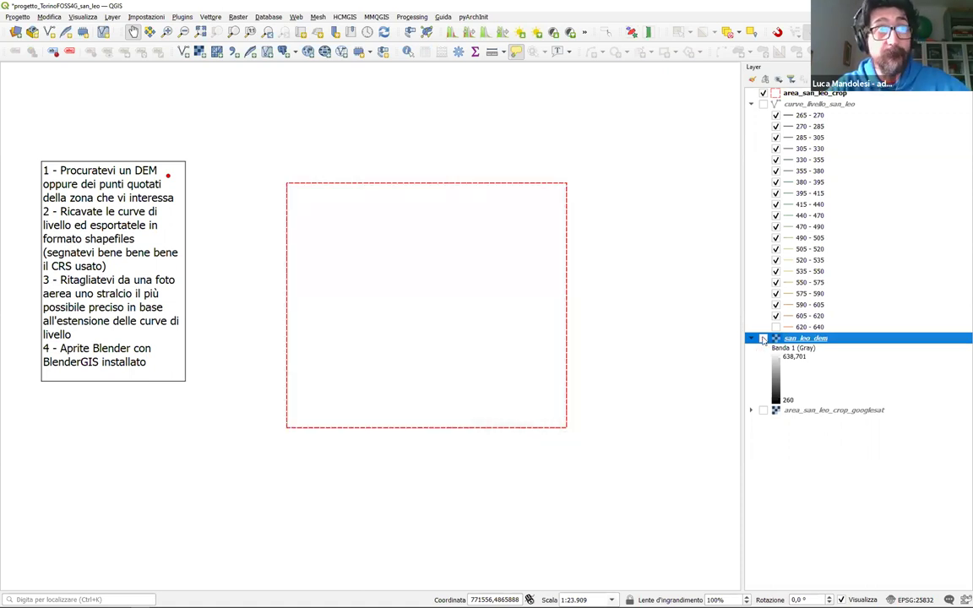
{"action": "left_click", "coordinate": [763, 338]}
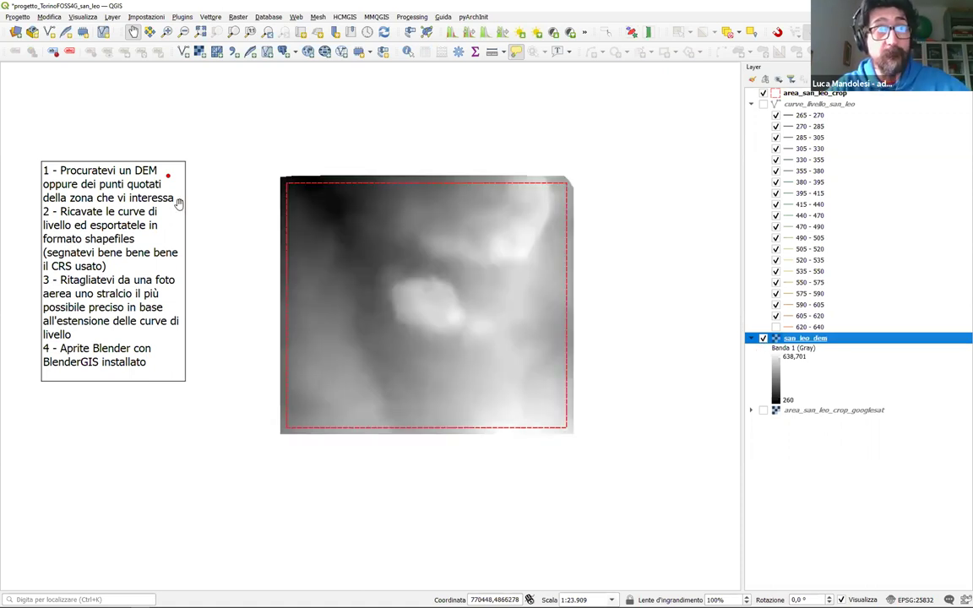
{"action": "left_click", "coordinate": [763, 338]}
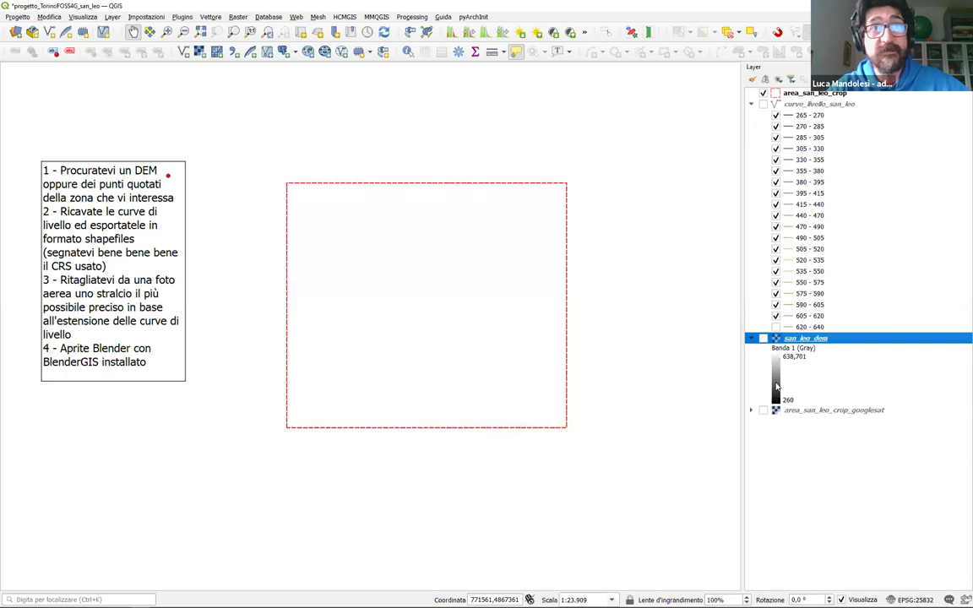
{"action": "left_click", "coordinate": [765, 103]}
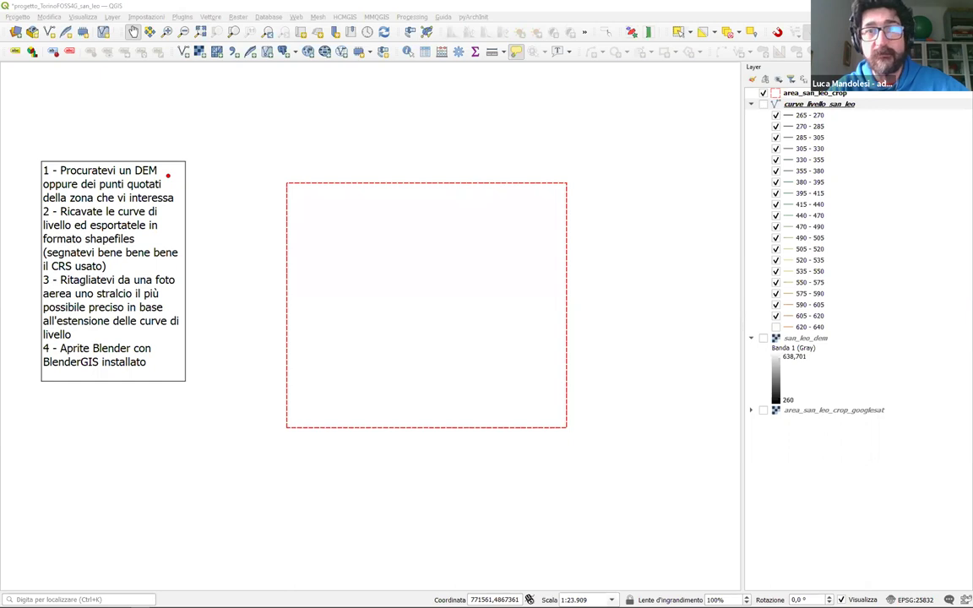
{"action": "left_click", "coordinate": [763, 103]}
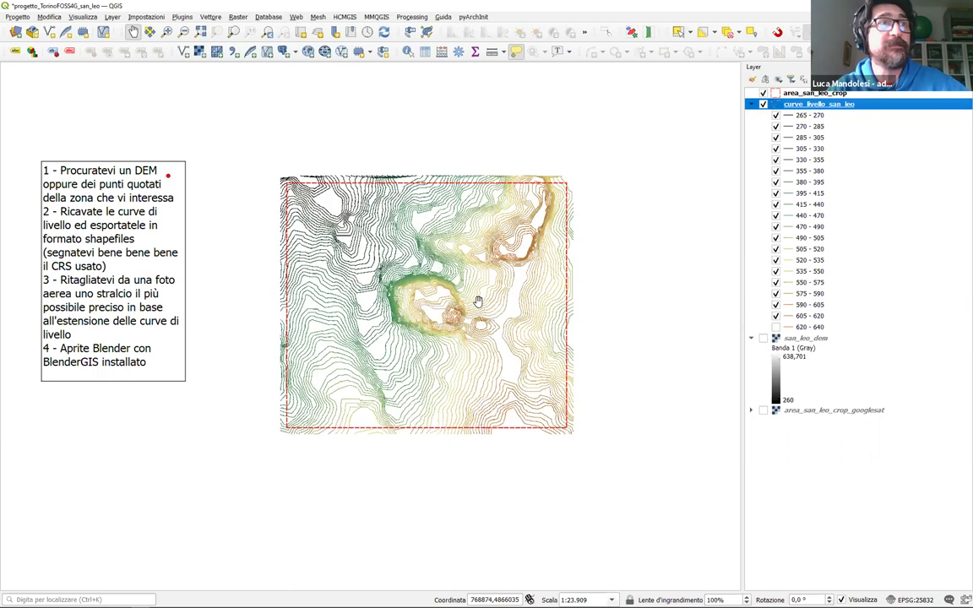
{"action": "left_click", "coordinate": [236, 18]}
{"action": "mouse_move", "coordinate": [279, 114]}
{"action": "left_click", "coordinate": [446, 142]}
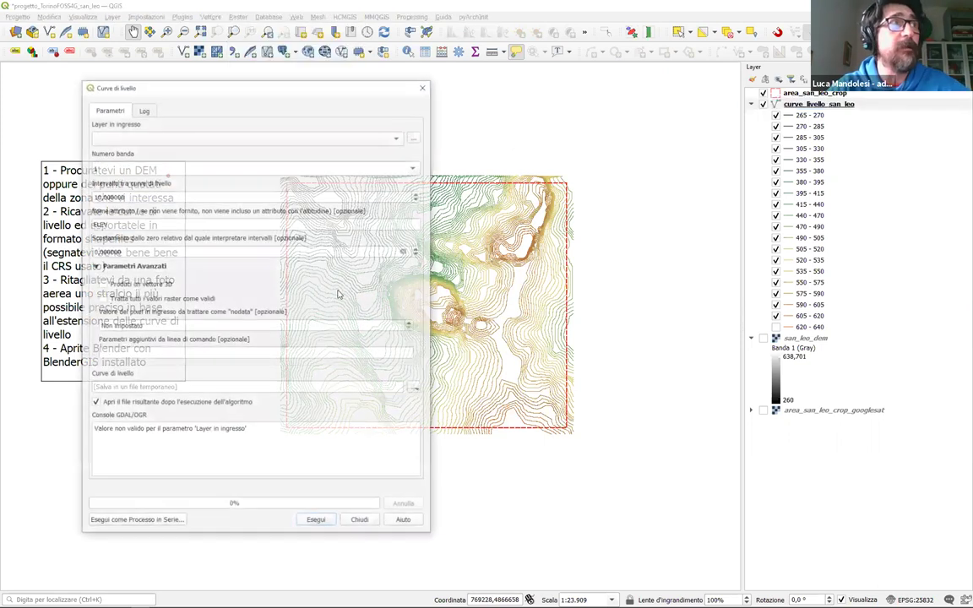
{"action": "left_click", "coordinate": [254, 136]}
{"action": "left_click", "coordinate": [253, 137]}
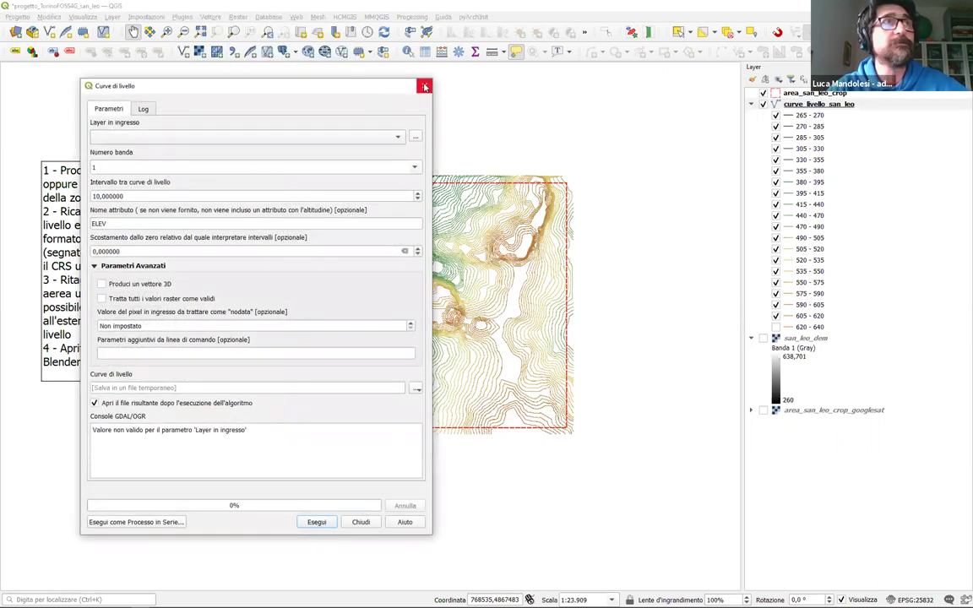
{"action": "left_click", "coordinate": [424, 86]}
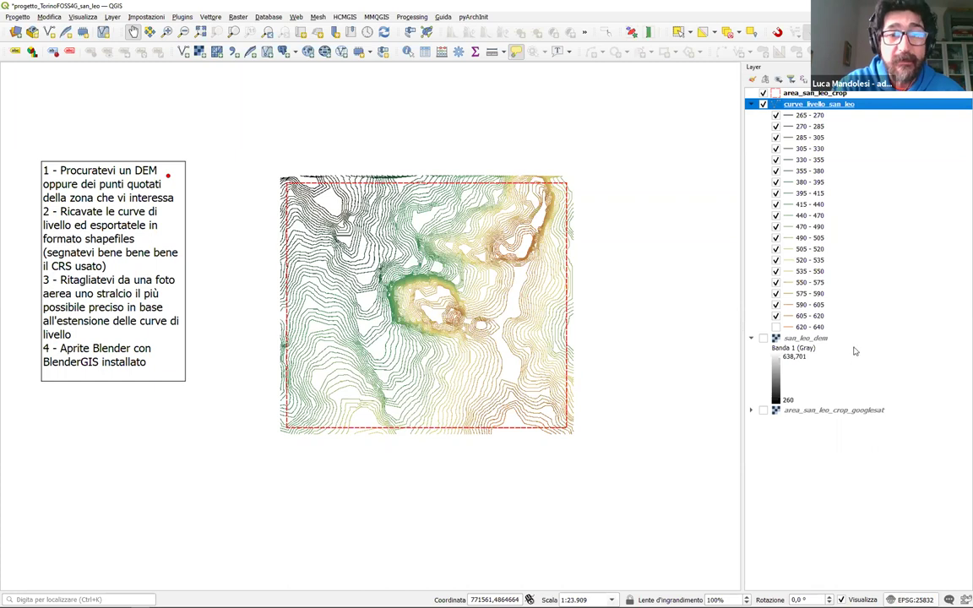
{"action": "key", "text": "ctrl+shift+p"}
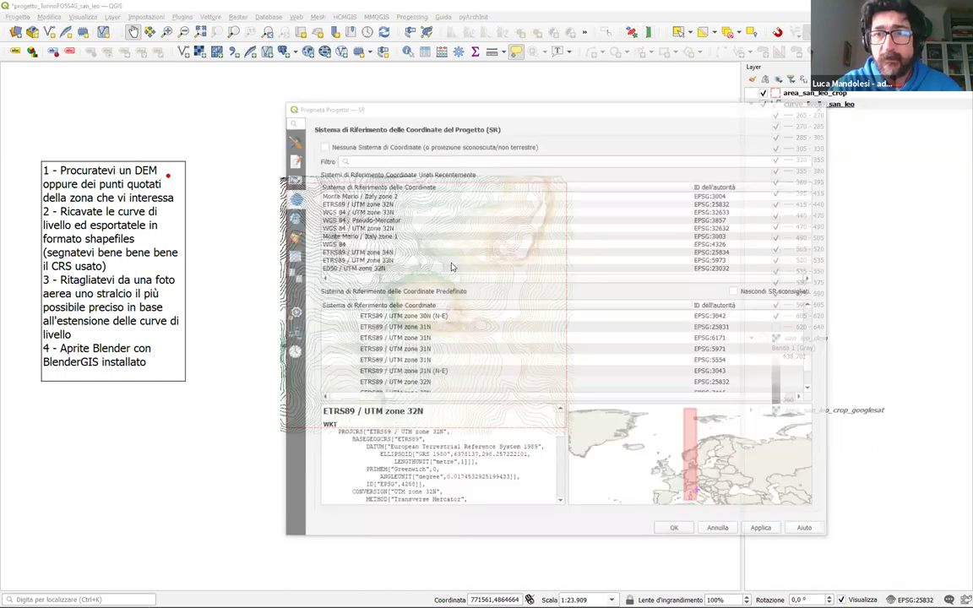
{"action": "left_click_drag", "start_coordinate": [430, 106], "coordinate": [379, 125]}
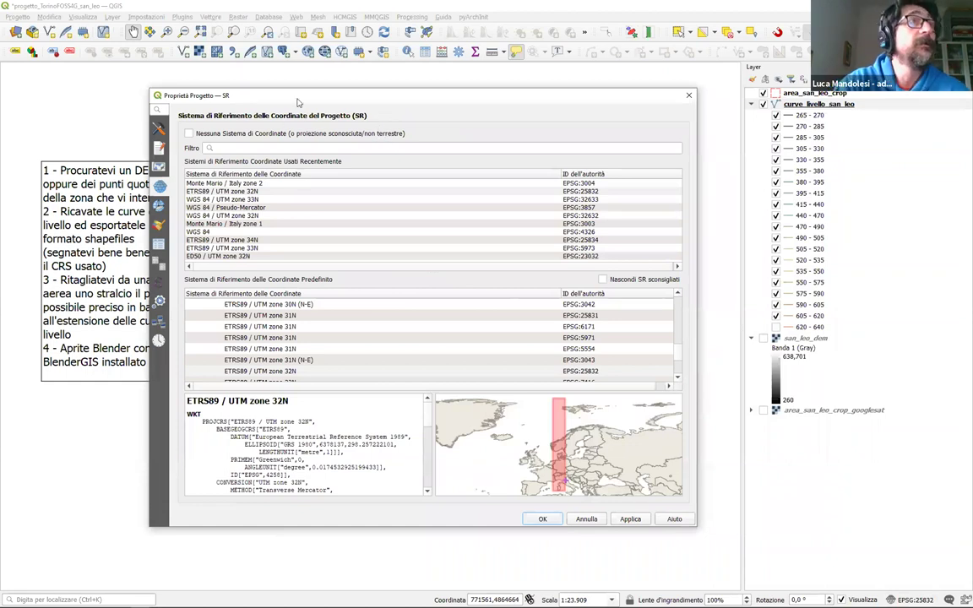
{"action": "left_click_drag", "start_coordinate": [297, 90], "coordinate": [296, 45]}
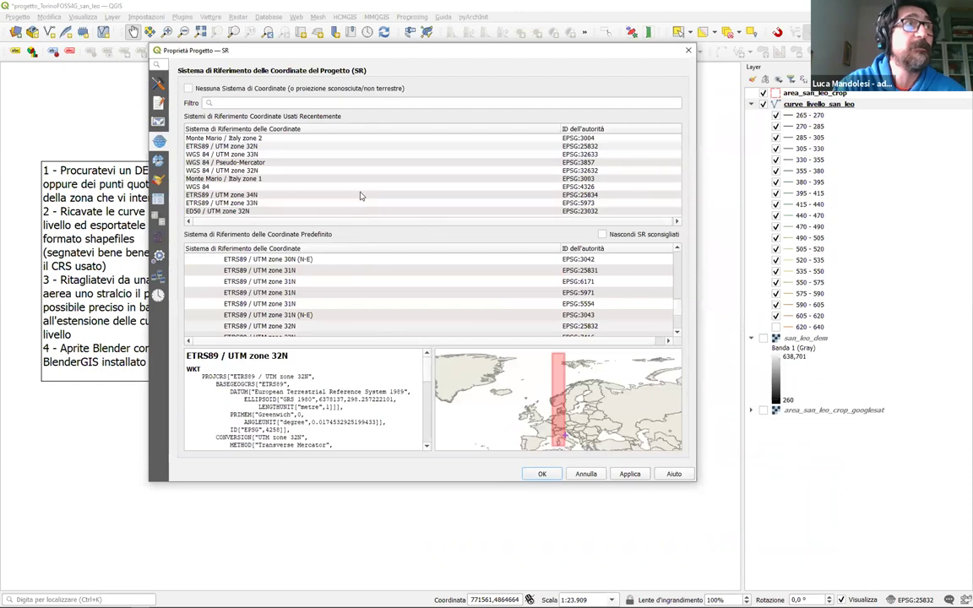
{"action": "left_click", "coordinate": [690, 48]}
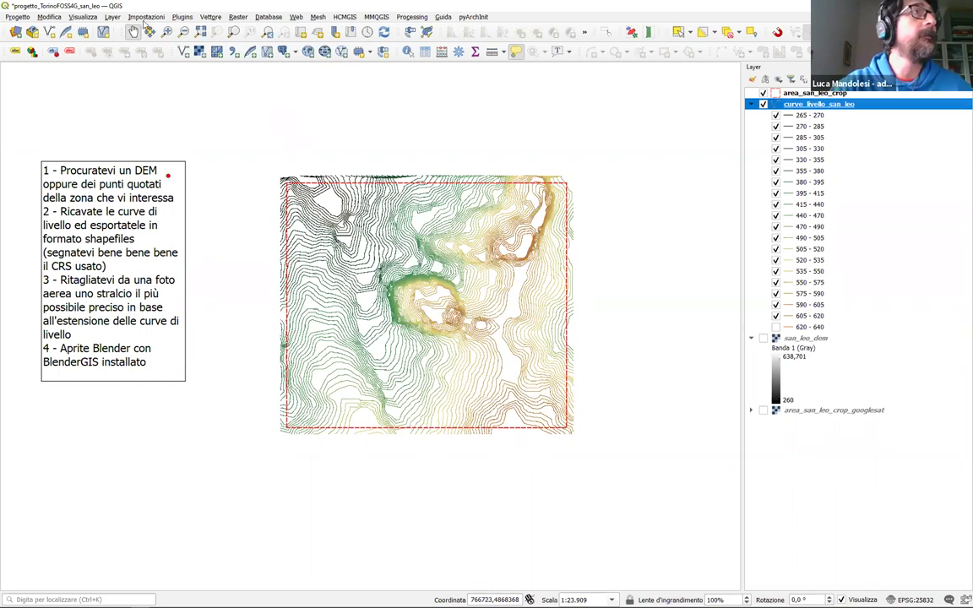
Open the PostGIS layer dialog and connect to the pyarchinit_pg_11 database
{"action": "left_click", "coordinate": [110, 18]}
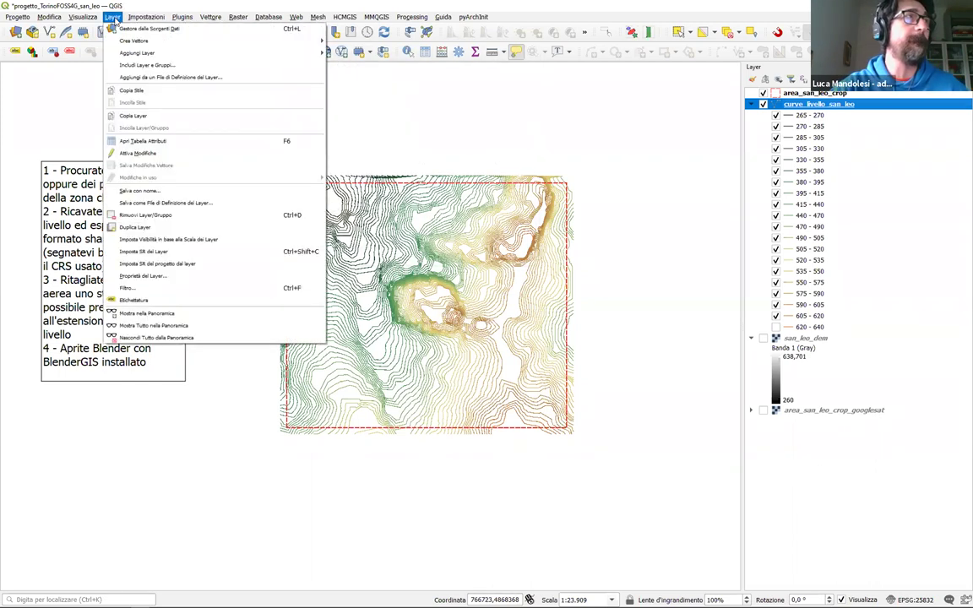
{"action": "mouse_move", "coordinate": [146, 42]}
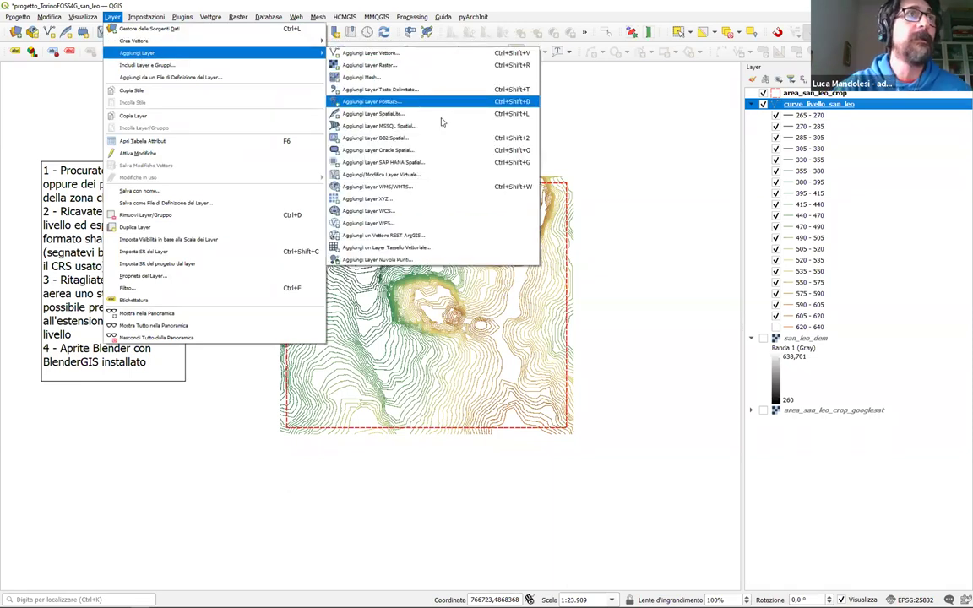
{"action": "left_click", "coordinate": [381, 101]}
{"action": "left_click", "coordinate": [359, 82]}
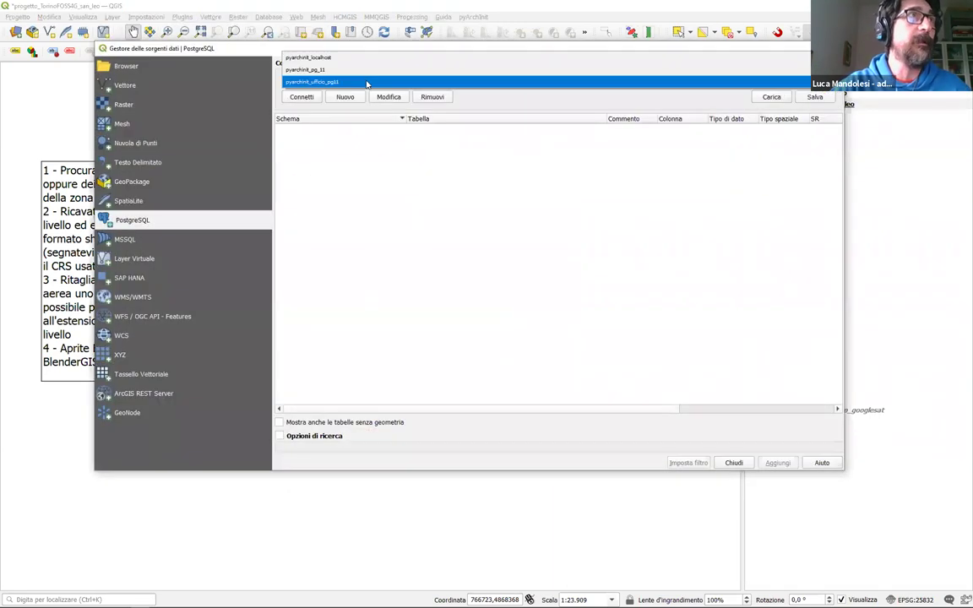
{"action": "left_click", "coordinate": [334, 76]}
{"action": "left_click", "coordinate": [301, 95]}
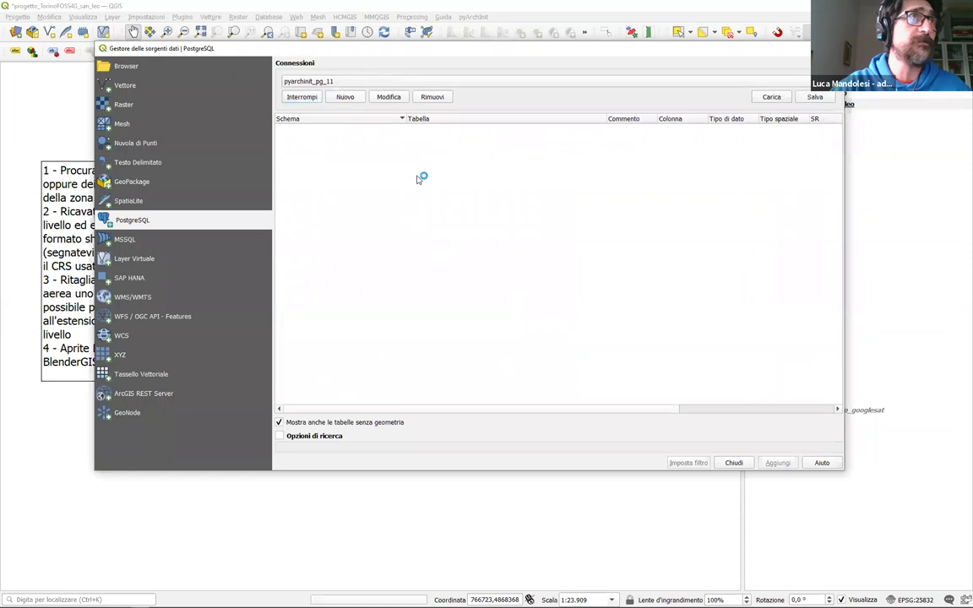
Add the nove_rocche table from the public schema to the project
{"action": "left_click", "coordinate": [283, 129]}
{"action": "scroll", "coordinate": [509, 272], "scroll_direction": "down", "scroll_amount": 10}
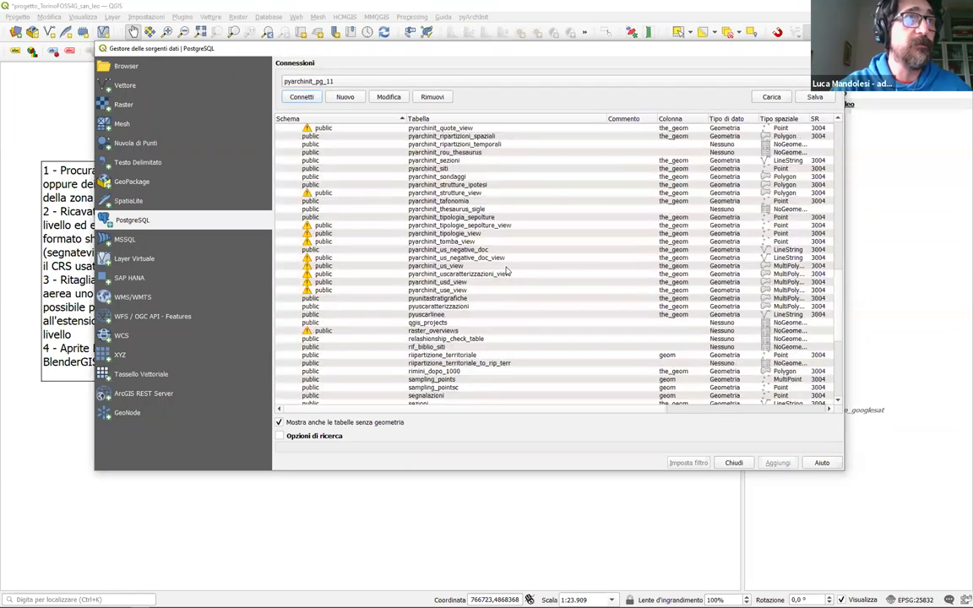
{"action": "scroll", "coordinate": [507, 270], "scroll_direction": "down", "scroll_amount": 2}
{"action": "scroll", "coordinate": [518, 333], "scroll_direction": "up", "scroll_amount": 12}
{"action": "left_click", "coordinate": [493, 193]}
{"action": "left_click", "coordinate": [492, 177]}
{"action": "left_click", "coordinate": [777, 462]}
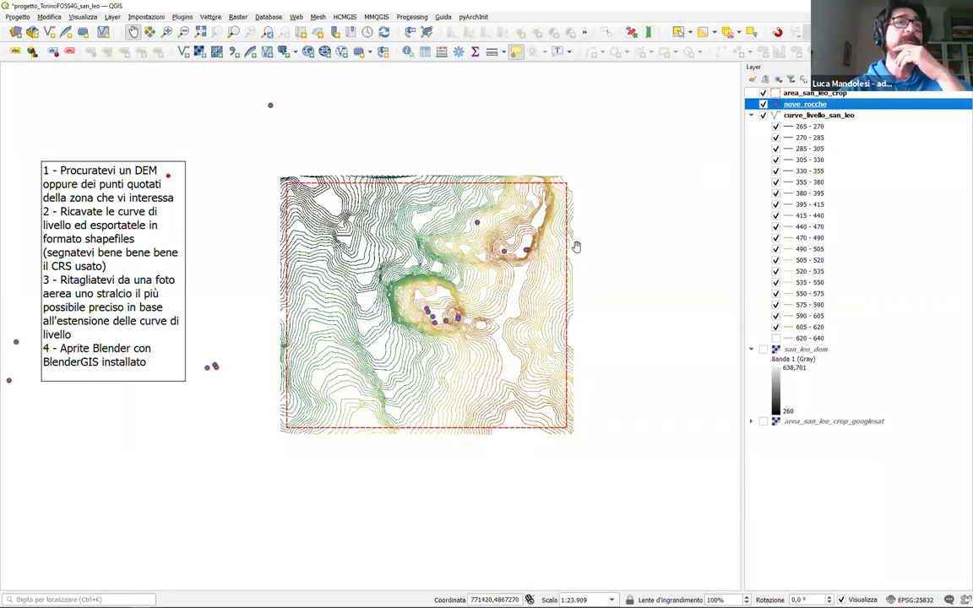
Pan and zoom to the nove_rocche points, move the steps note upper left, and select nove_rocche
{"action": "scroll", "coordinate": [453, 359], "scroll_direction": "up", "scroll_amount": 5}
{"action": "left_click_drag", "start_coordinate": [456, 378], "coordinate": [424, 296]}
{"action": "mouse_move", "coordinate": [357, 294]}
{"action": "left_mouse_down"}
{"action": "mouse_move", "coordinate": [160, 253]}
{"action": "mouse_move", "coordinate": [155, 269]}
{"action": "left_mouse_up"}
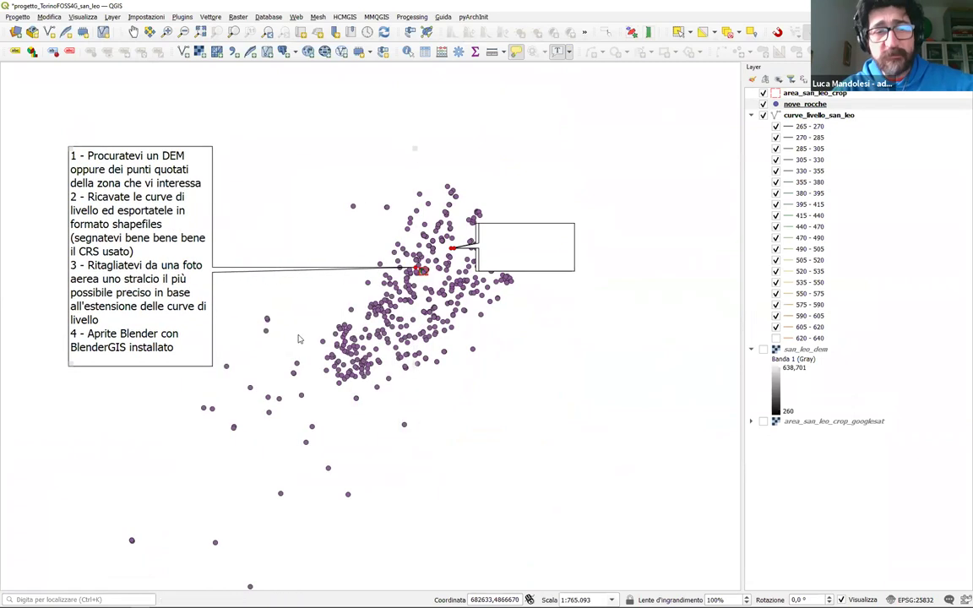
{"action": "left_click_drag", "start_coordinate": [422, 391], "coordinate": [450, 372]}
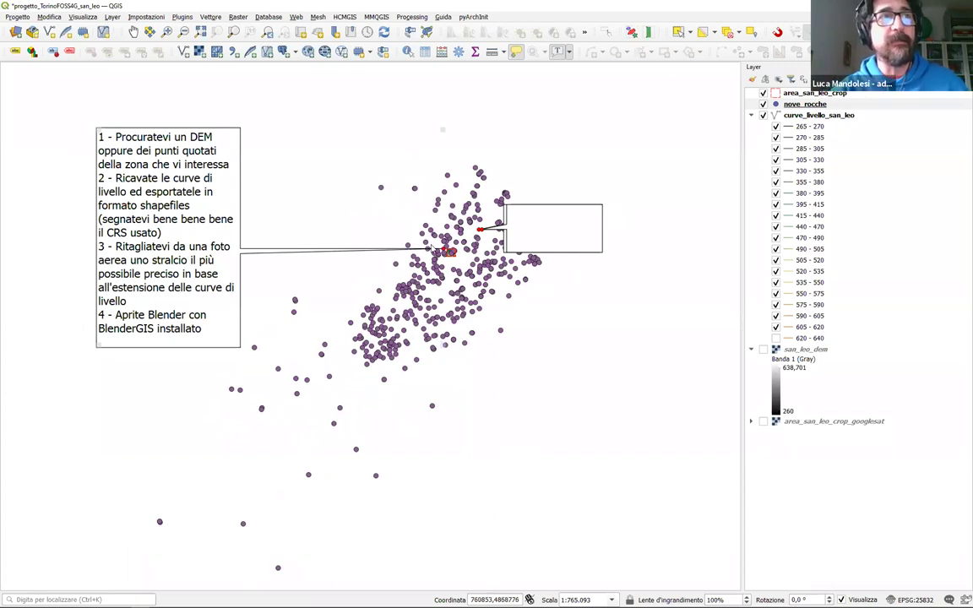
{"action": "scroll", "coordinate": [511, 244], "scroll_direction": "up", "scroll_amount": 1}
{"action": "scroll", "coordinate": [512, 245], "scroll_direction": "up", "scroll_amount": 7}
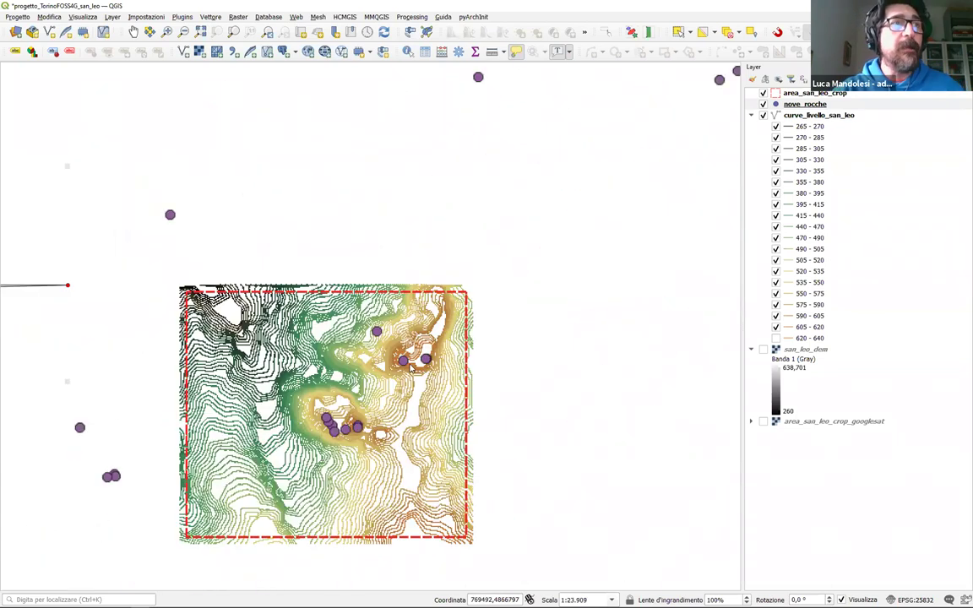
{"action": "scroll", "coordinate": [560, 254], "scroll_direction": "down", "scroll_amount": 2}
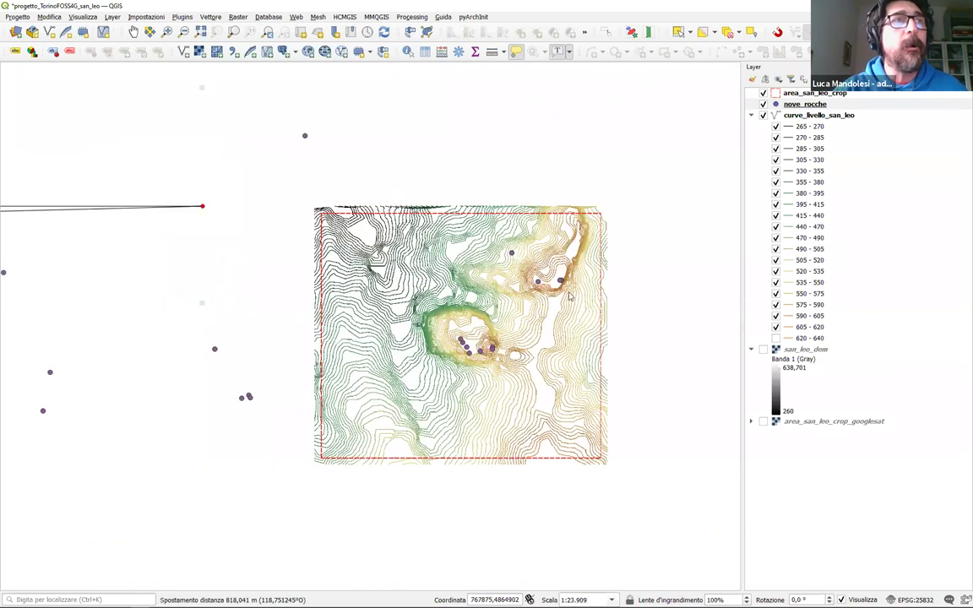
{"action": "left_click", "coordinate": [806, 105]}
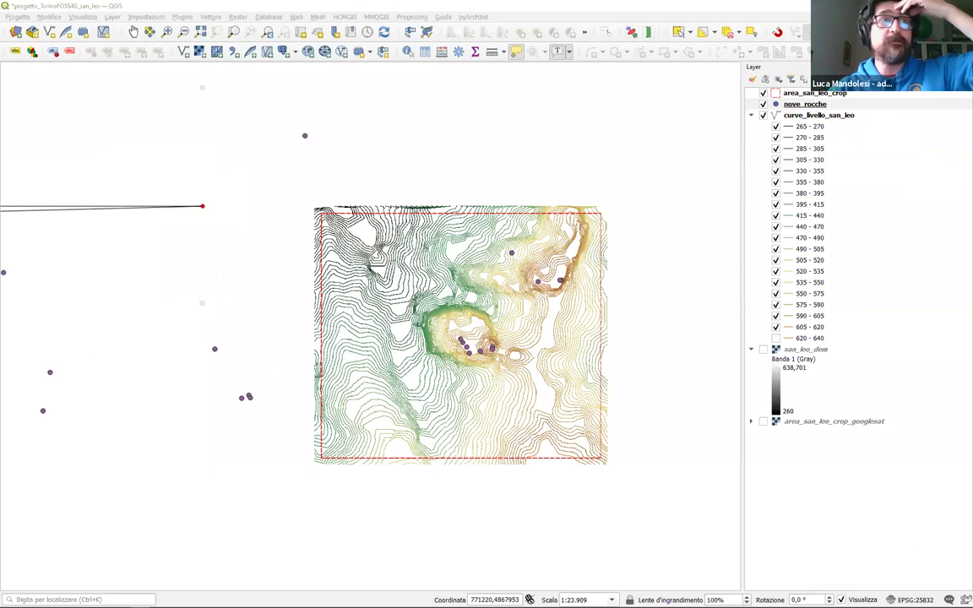
Filter nove_rocche with the query "prima_attestazione" < 1200, testing it before applying
{"action": "left_click", "coordinate": [255, 168]}
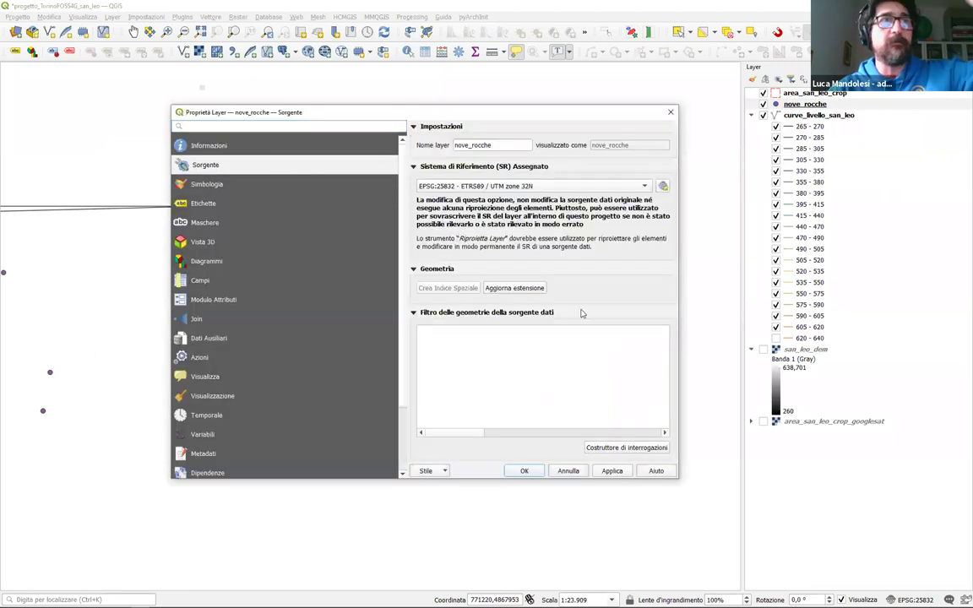
{"action": "left_click", "coordinate": [646, 447]}
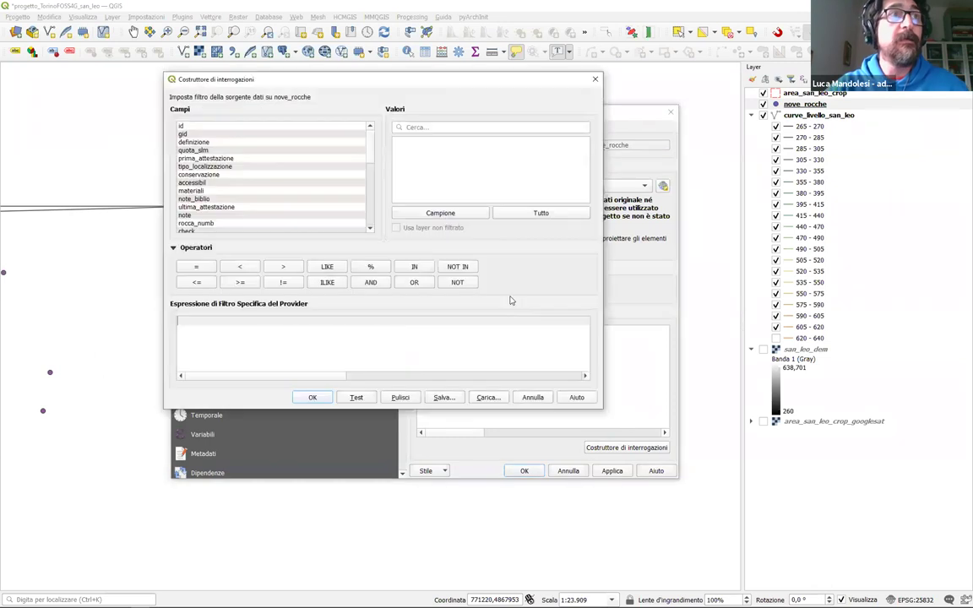
{"action": "left_click", "coordinate": [241, 159]}
{"action": "double_click", "coordinate": [242, 159]}
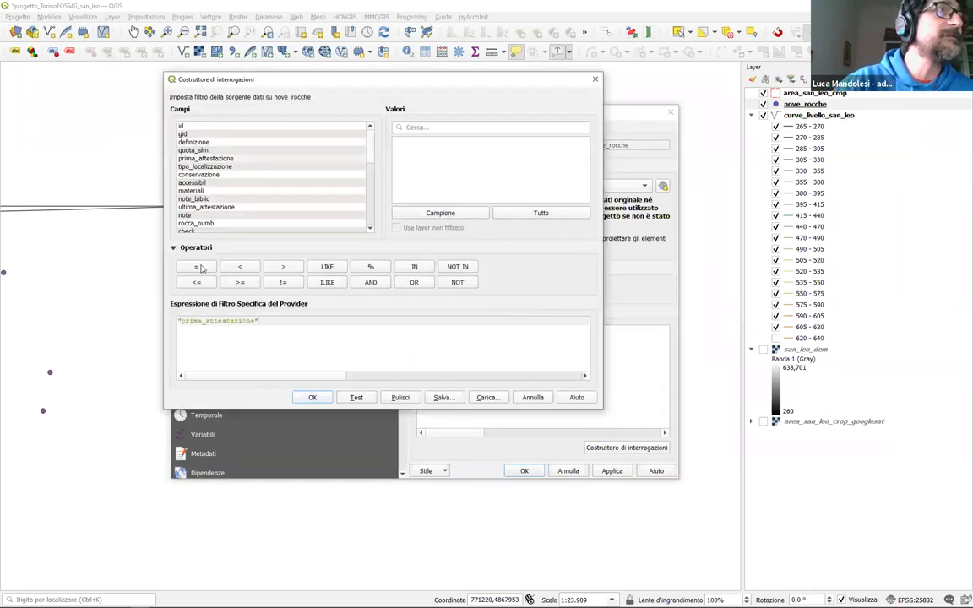
{"action": "left_click", "coordinate": [244, 268]}
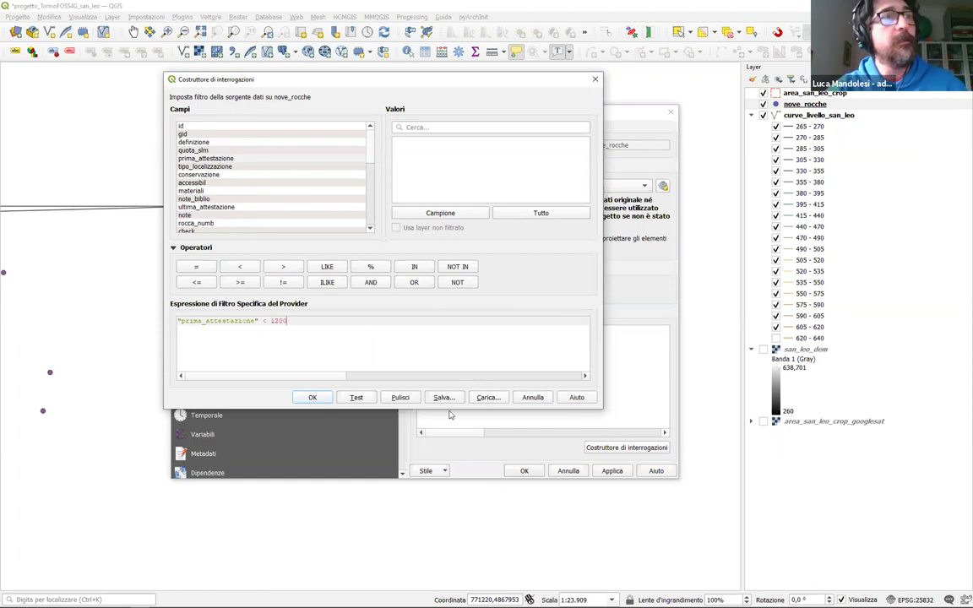
{"action": "left_click", "coordinate": [355, 397]}
{"action": "left_click", "coordinate": [453, 261]}
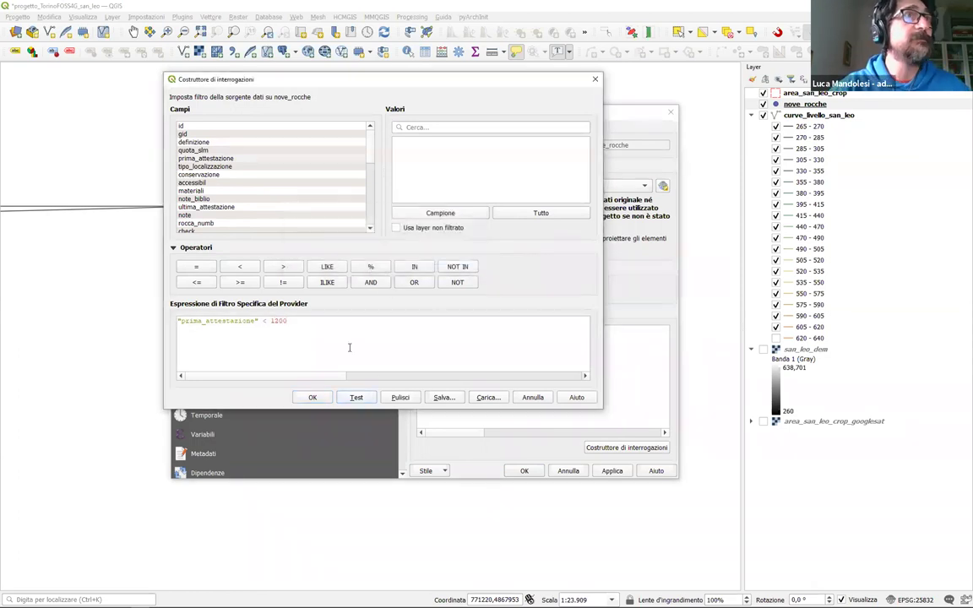
{"action": "left_click", "coordinate": [312, 397]}
{"action": "left_click", "coordinate": [524, 470]}
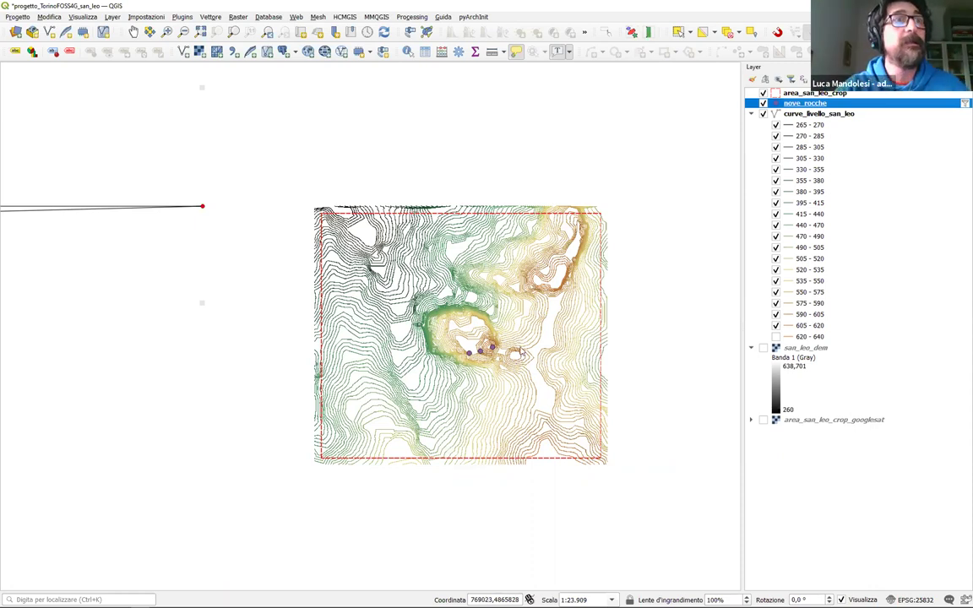
Zoom out, drag the numbered-steps note beside its red anchor, zoom back, and select nove_rocche
{"action": "scroll", "coordinate": [505, 320], "scroll_direction": "down", "scroll_amount": 2}
{"action": "left_click_drag", "start_coordinate": [294, 292], "coordinate": [437, 292]}
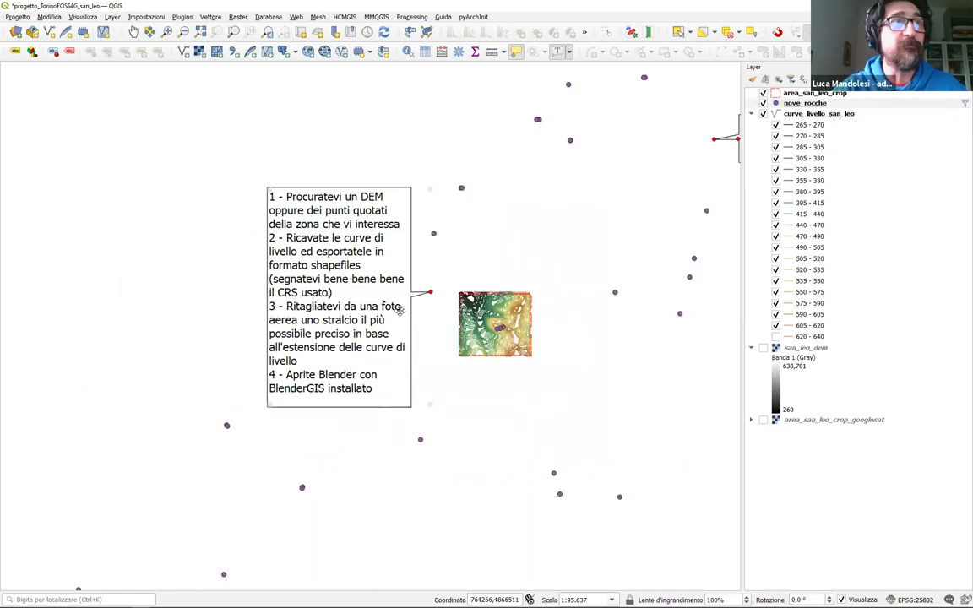
{"action": "scroll", "coordinate": [536, 309], "scroll_direction": "up", "scroll_amount": 1}
{"action": "scroll", "coordinate": [430, 330], "scroll_direction": "up", "scroll_amount": 1}
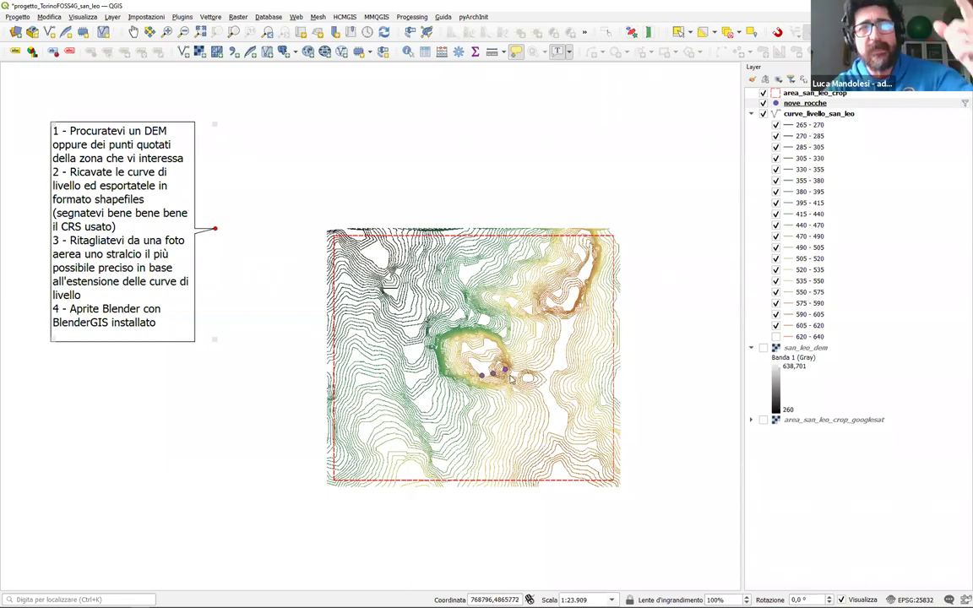
{"action": "left_click", "coordinate": [821, 103]}
Open nove_rocche's Fields properties and start the Field Calculator in create-new-field mode
{"action": "double_click", "coordinate": [853, 103]}
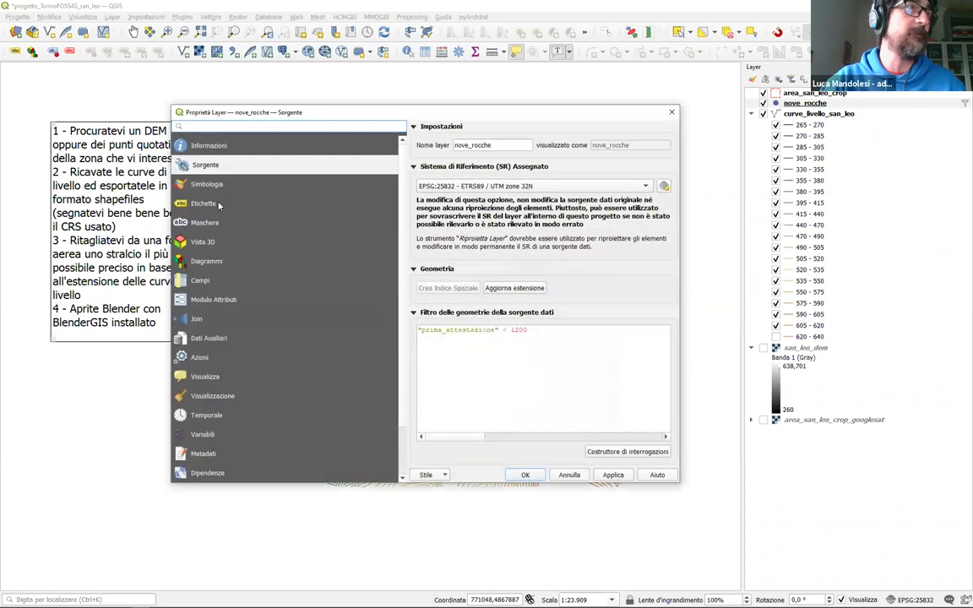
{"action": "left_click", "coordinate": [212, 293]}
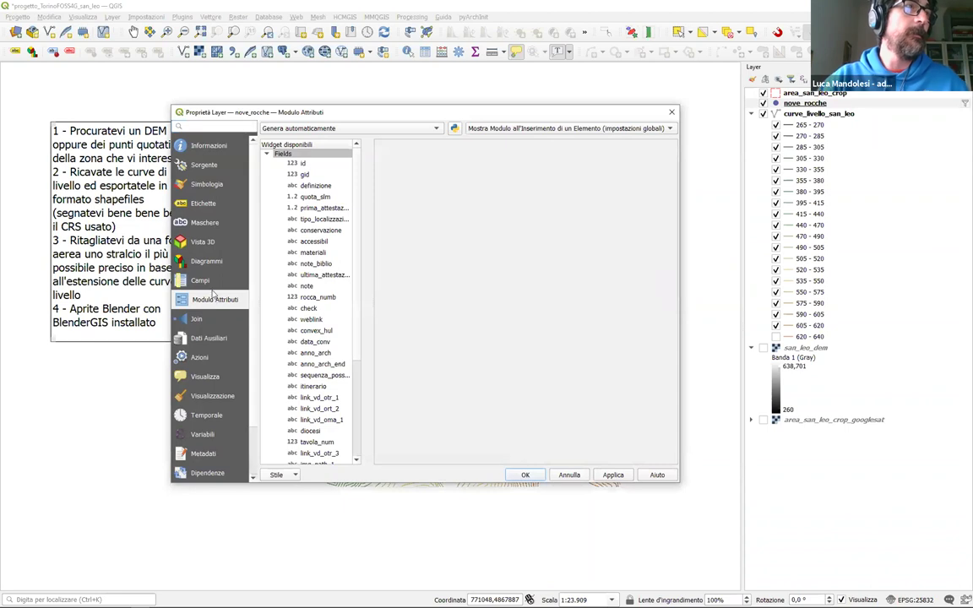
{"action": "left_click", "coordinate": [199, 279]}
{"action": "left_click", "coordinate": [470, 128]}
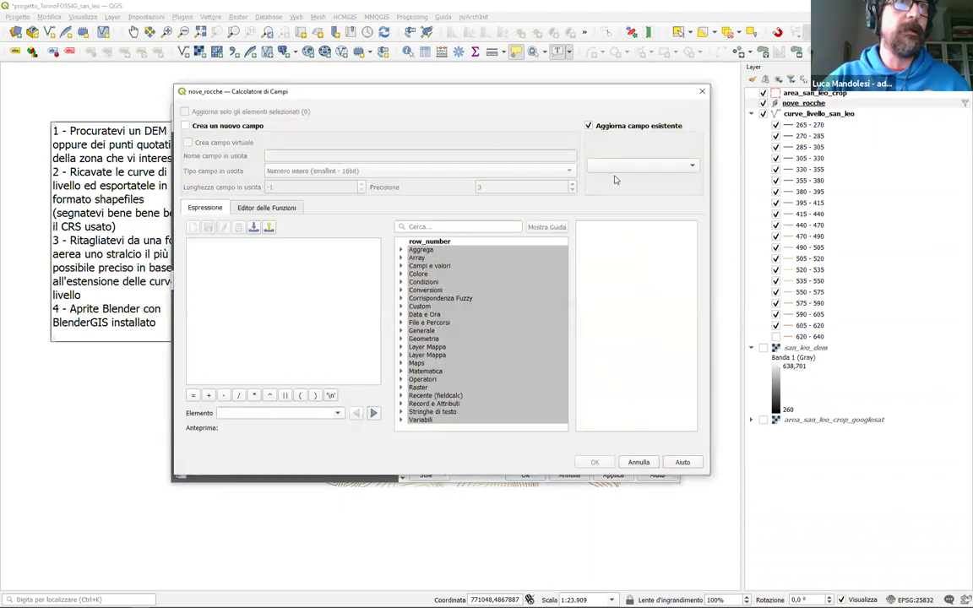
{"action": "left_click", "coordinate": [625, 166]}
{"action": "left_click", "coordinate": [540, 130]}
{"action": "left_click", "coordinate": [246, 127]}
{"action": "left_click", "coordinate": [588, 125]}
{"action": "left_click", "coordinate": [185, 125]}
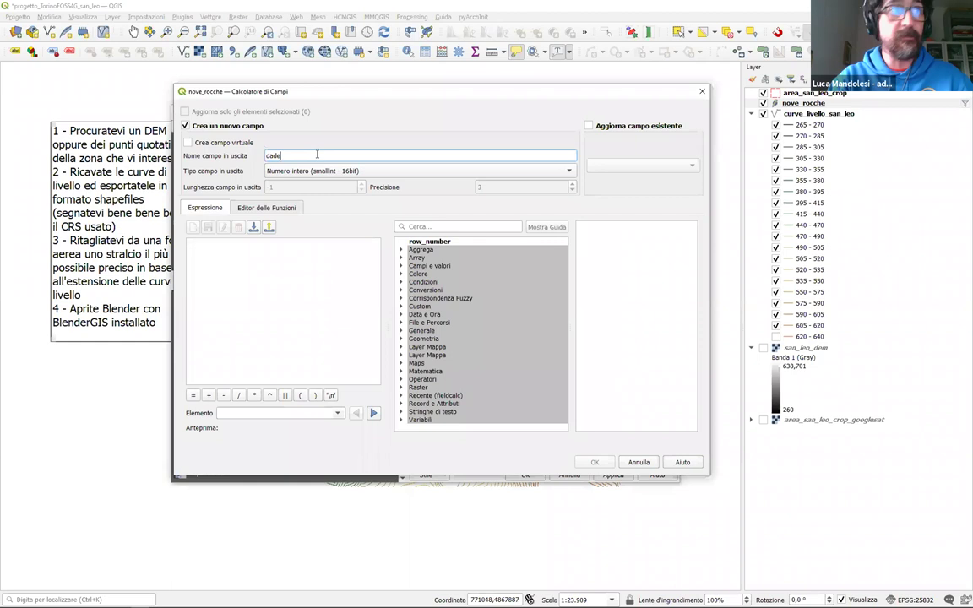
Begin the expression raster_value( 'san_leo_dem', using the function search
{"action": "left_click", "coordinate": [489, 227]}
{"action": "type", "text": "rast"}
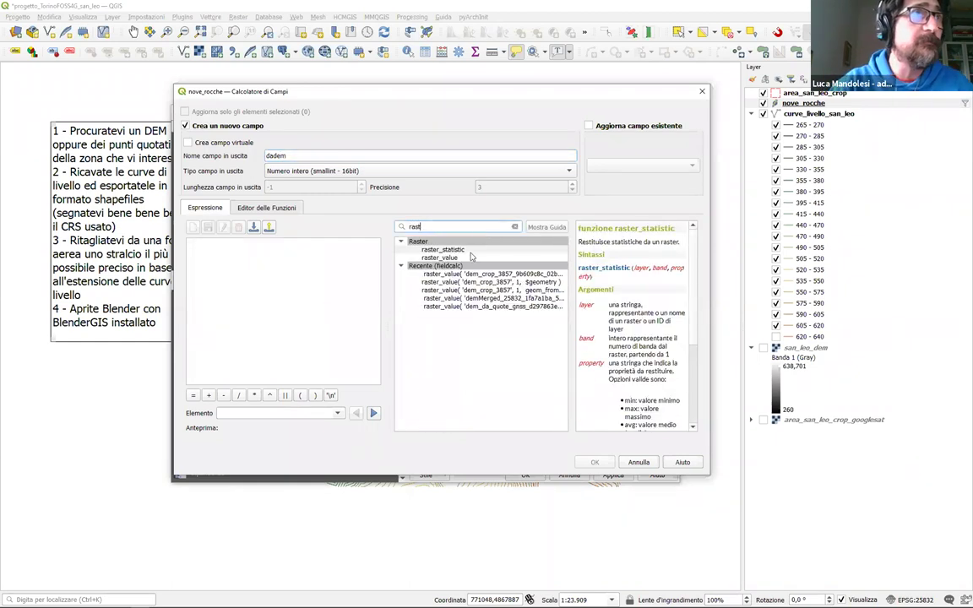
{"action": "double_click", "coordinate": [440, 257]}
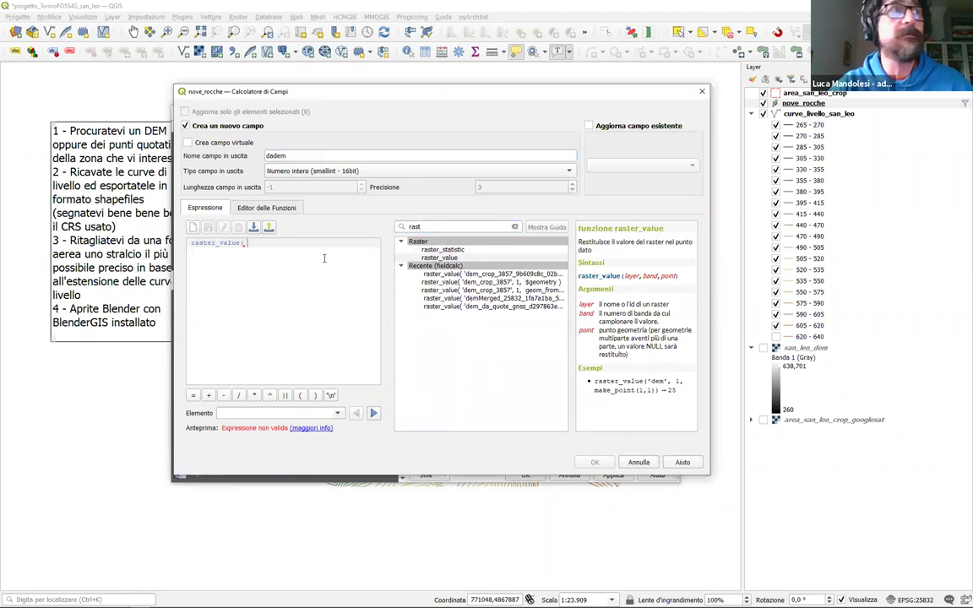
{"action": "type", "text": "'san_leo_dem"}
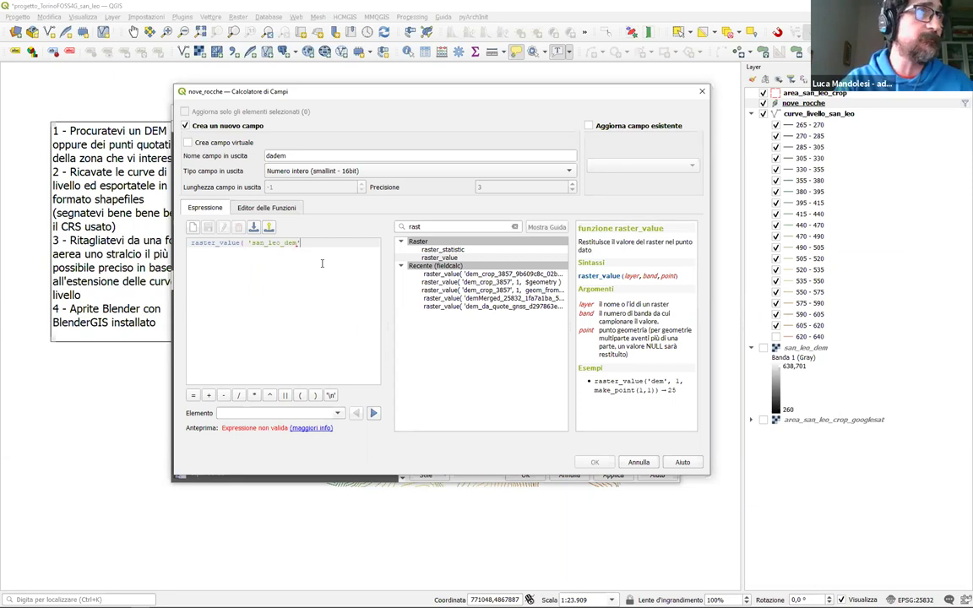
{"action": "type", "text": ","}
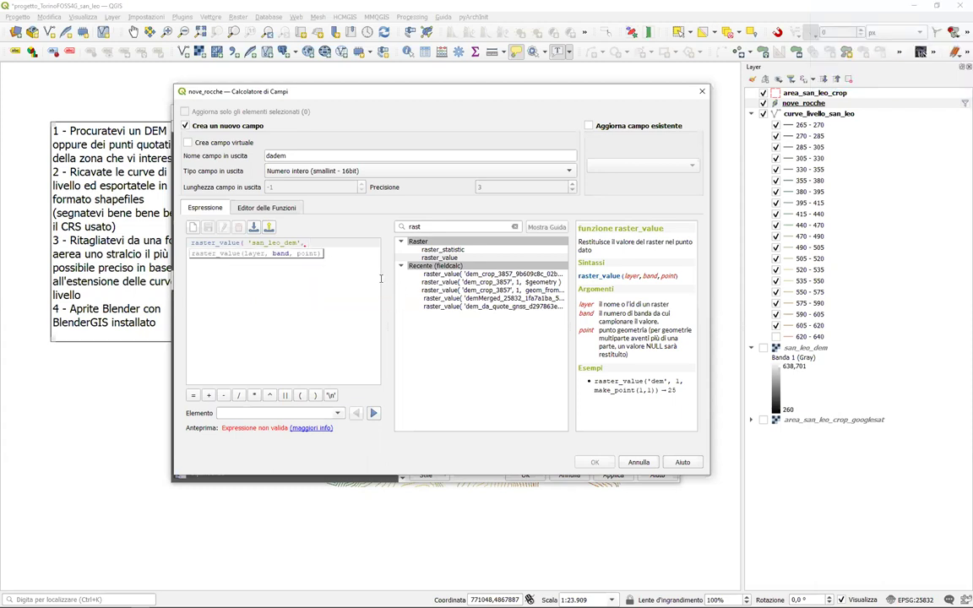
{"action": "left_click", "coordinate": [300, 270]}
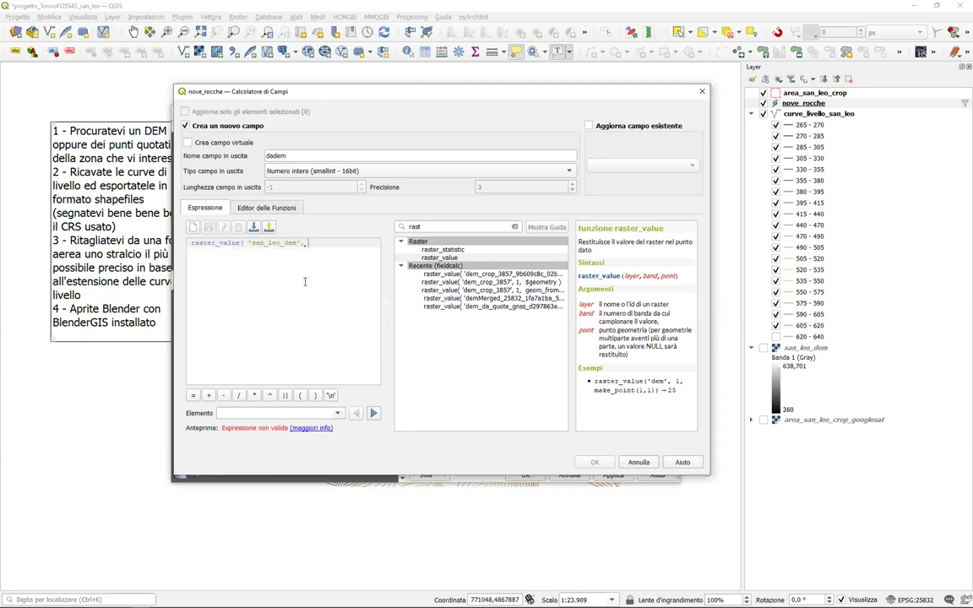
Name the output field dadem and look up the id and layer entries in the function list
{"action": "double_click", "coordinate": [371, 155]}
{"action": "left_click", "coordinate": [404, 227]}
{"action": "key", "text": "ctrl+a"}
{"action": "key", "text": "BackSpace"}
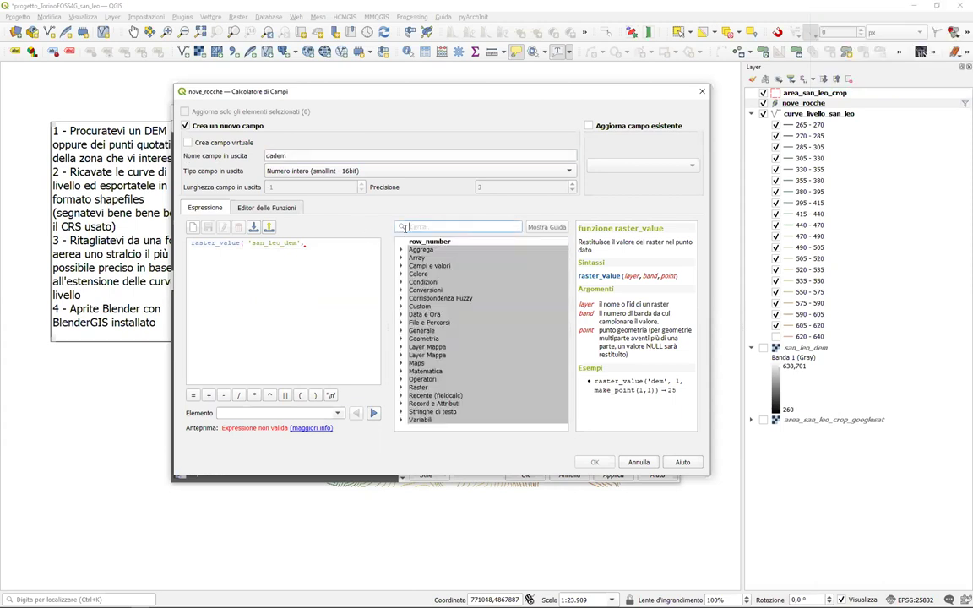
{"action": "type", "text": "w"}
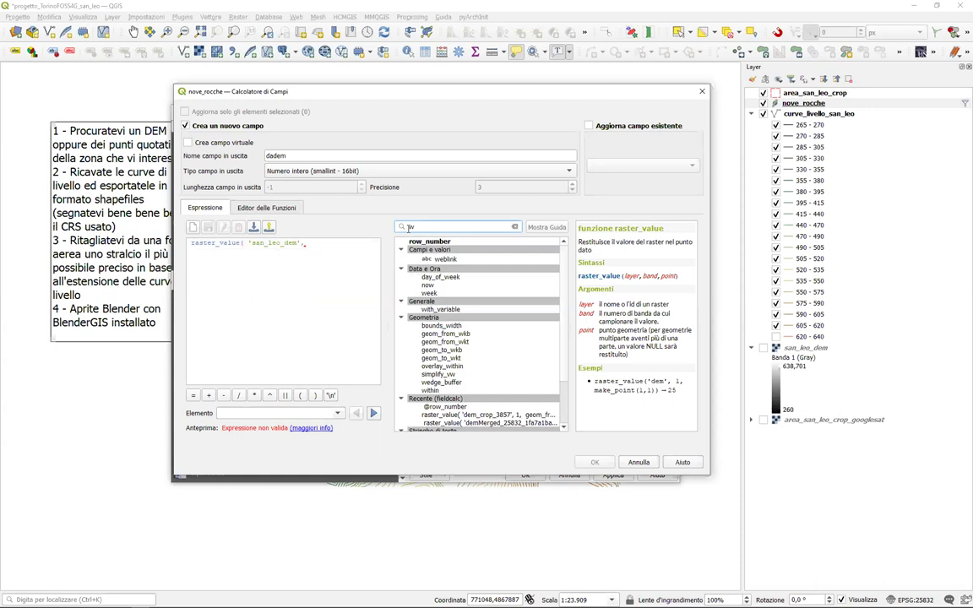
{"action": "key", "text": "BackSpace"}
{"action": "type", "text": "id"}
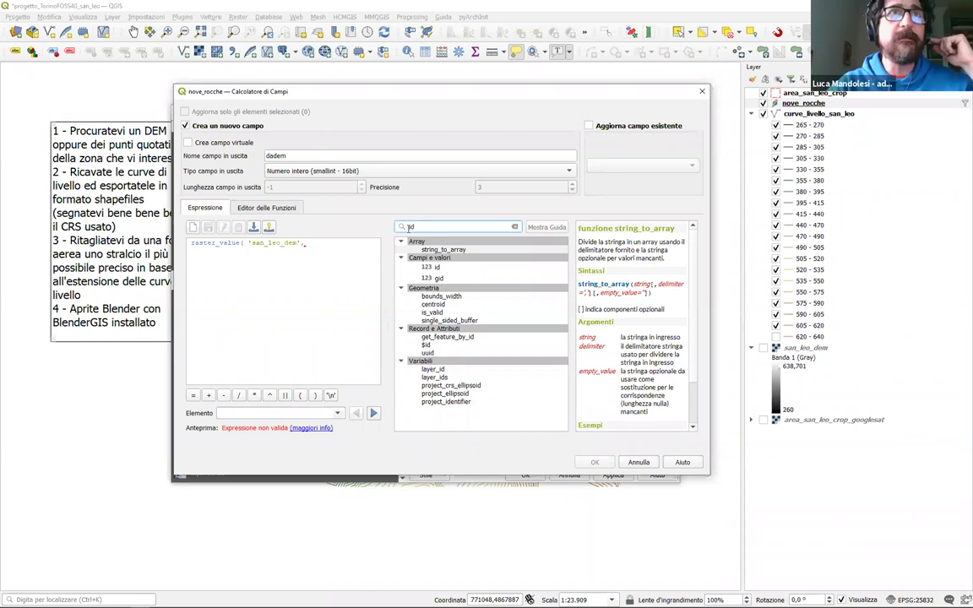
{"action": "left_click", "coordinate": [467, 227]}
{"action": "key", "text": "BackSpace"}
{"action": "key", "text": "BackSpace"}
{"action": "type", "text": "layer"}
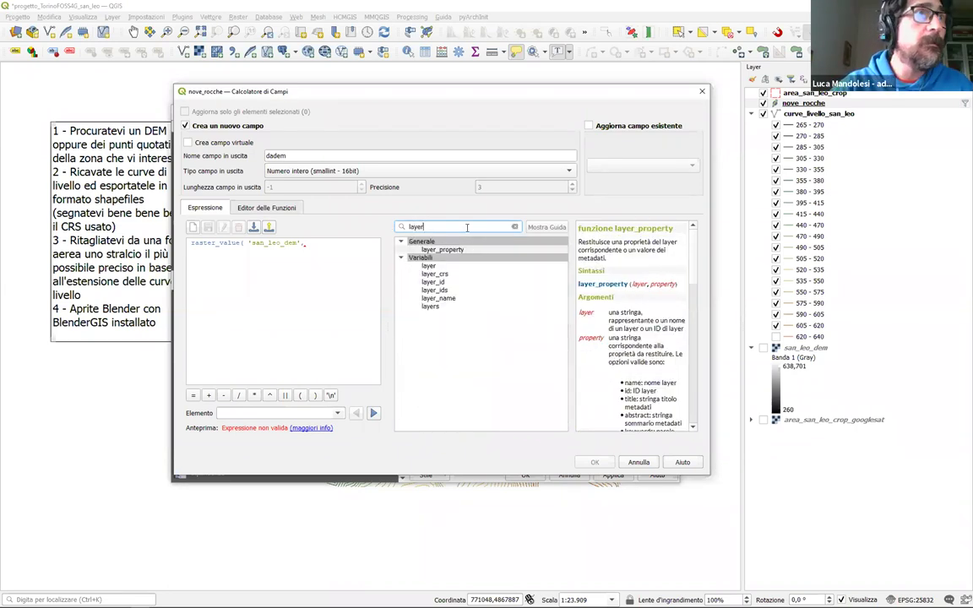
{"action": "left_click", "coordinate": [476, 267]}
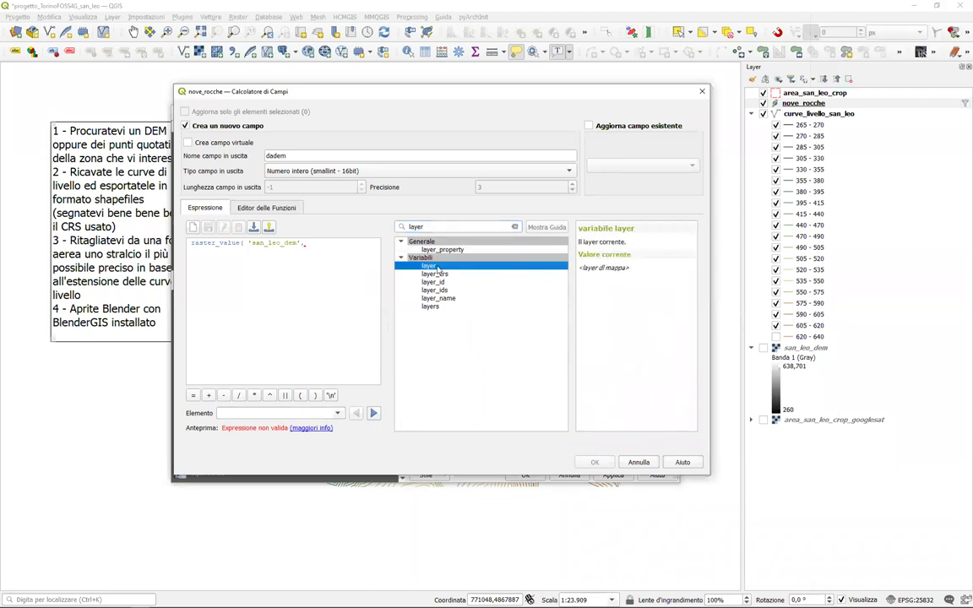
{"action": "left_click", "coordinate": [515, 226]}
{"action": "left_click", "coordinate": [337, 252]}
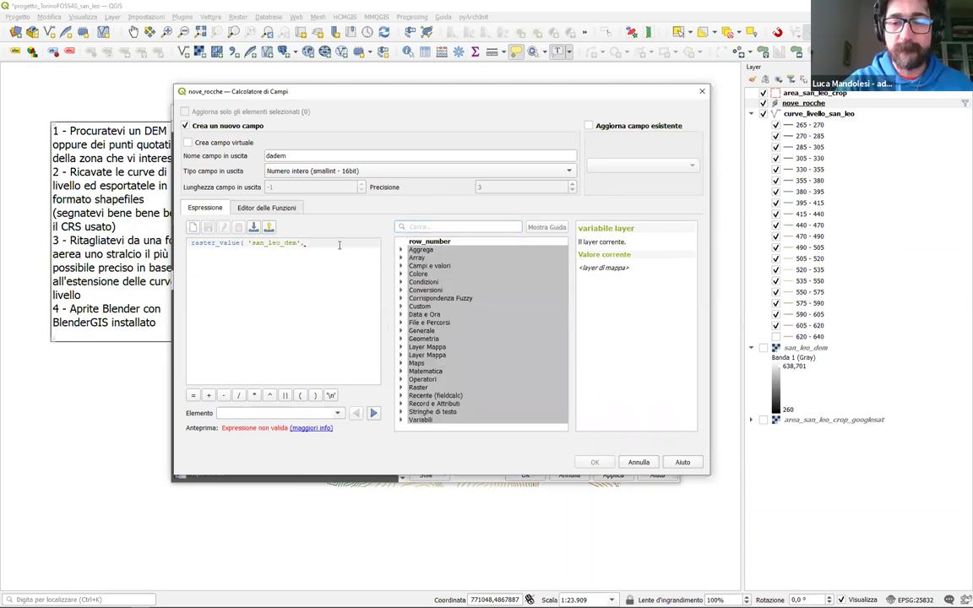
Edit the expression to reference the san_leo_dem raster and remove the nove_rocche argument
{"action": "type", "text": "nove_rocche'"}
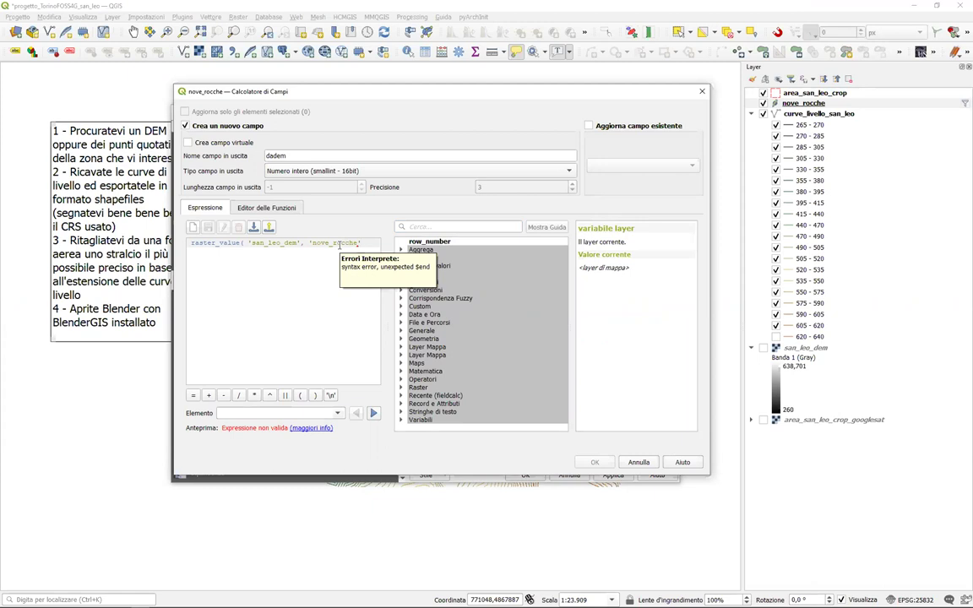
{"action": "double_click", "coordinate": [274, 243]}
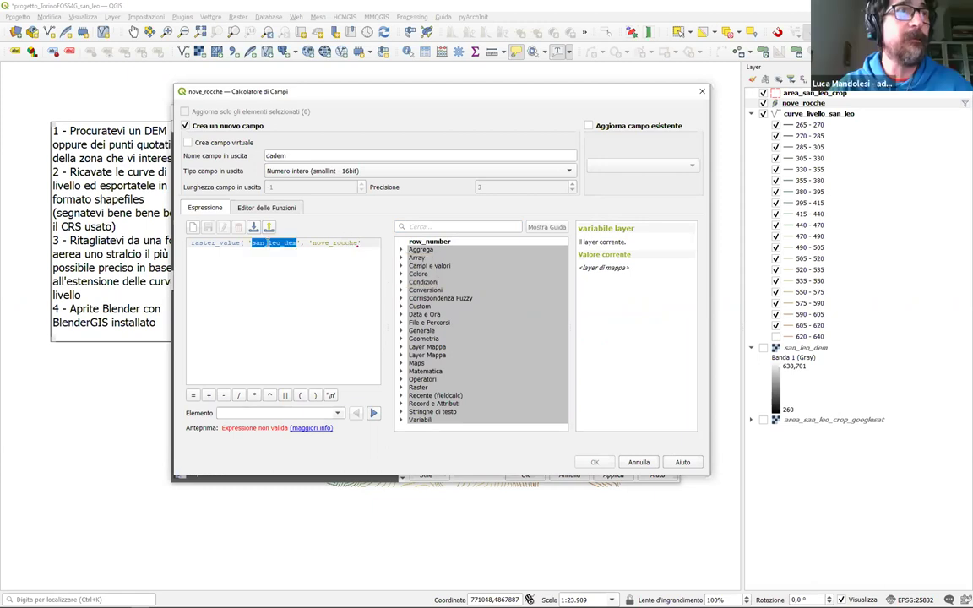
{"action": "double_click", "coordinate": [335, 243]}
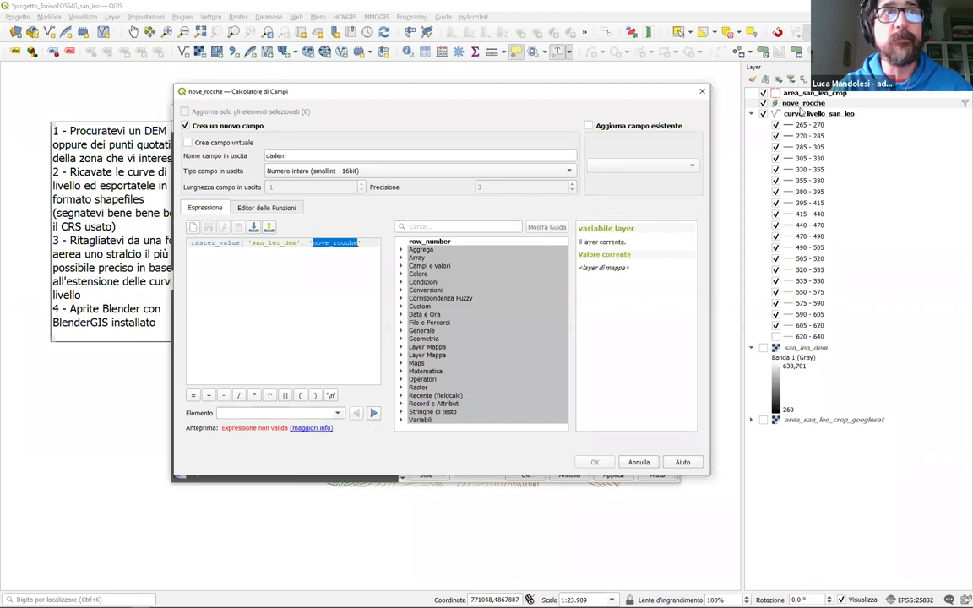
{"action": "left_click", "coordinate": [323, 249]}
{"action": "left_click_drag", "start_coordinate": [304, 243], "coordinate": [372, 240]}
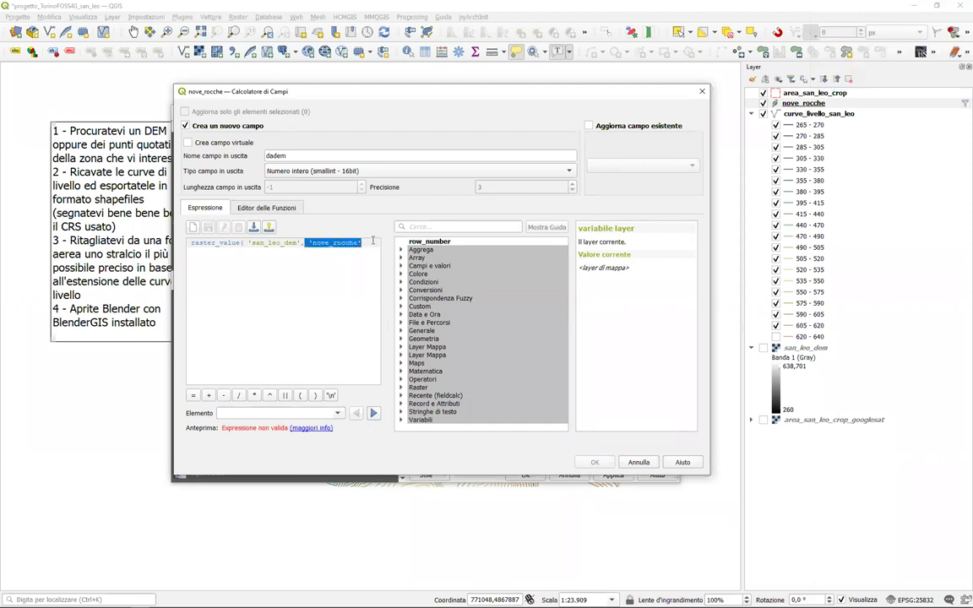
{"action": "key", "text": "BackSpace"}
Complete the expression as raster_value('san_leo_dem', 1, $geometry)
{"action": "left_click", "coordinate": [456, 227]}
{"action": "type", "text": "ras"}
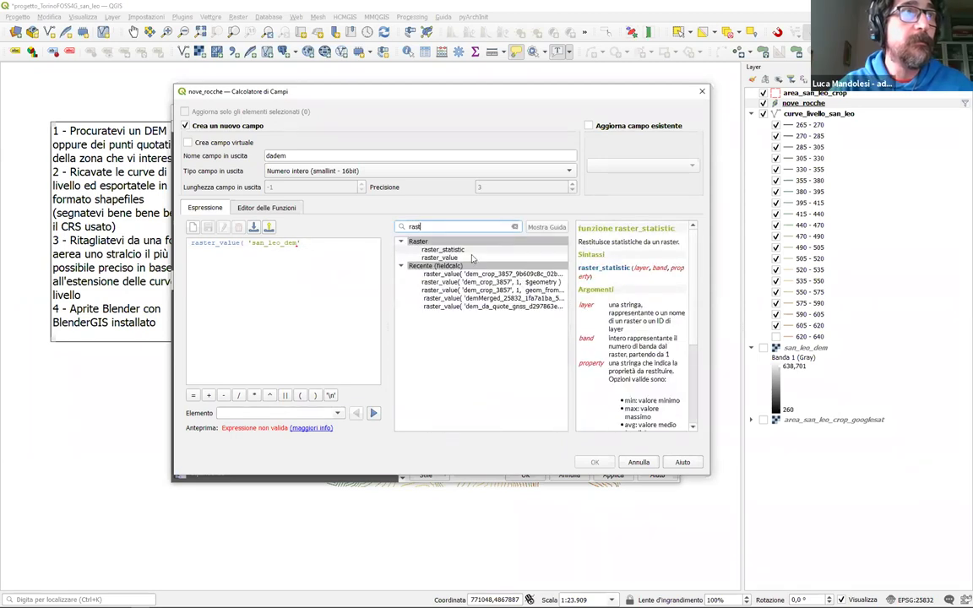
{"action": "type", "text": "t"}
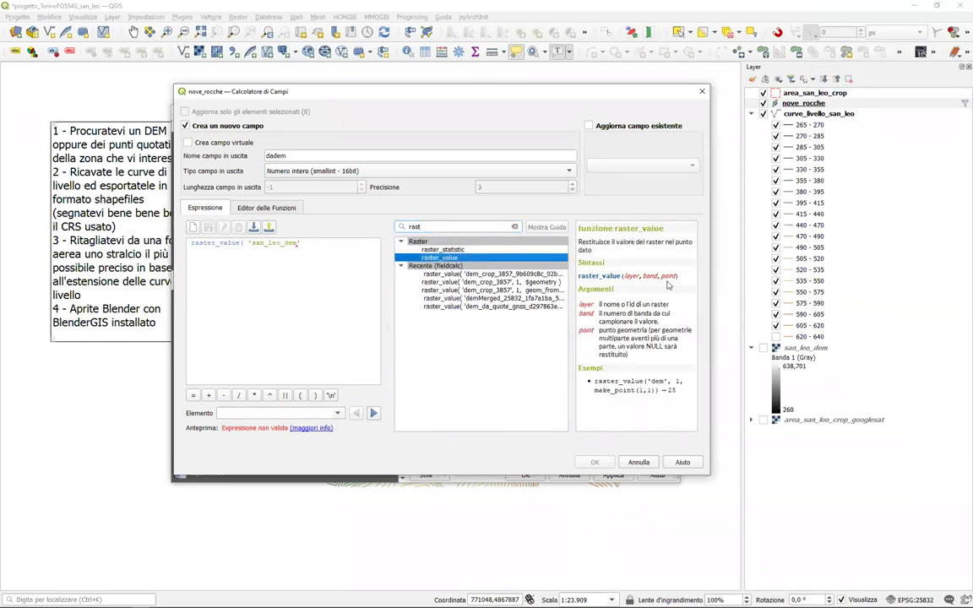
{"action": "left_click", "coordinate": [335, 248]}
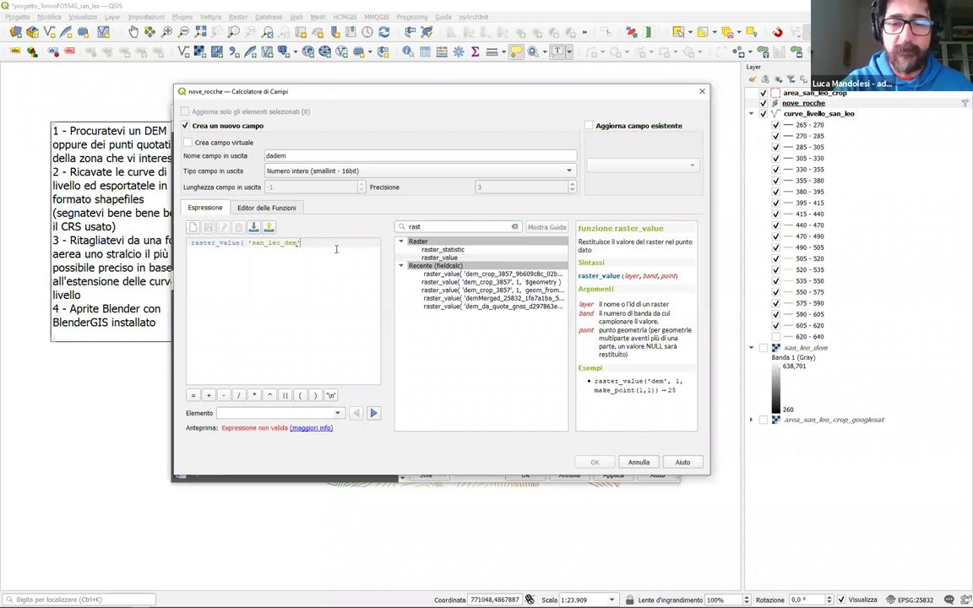
{"action": "type", "text": ", 1,"}
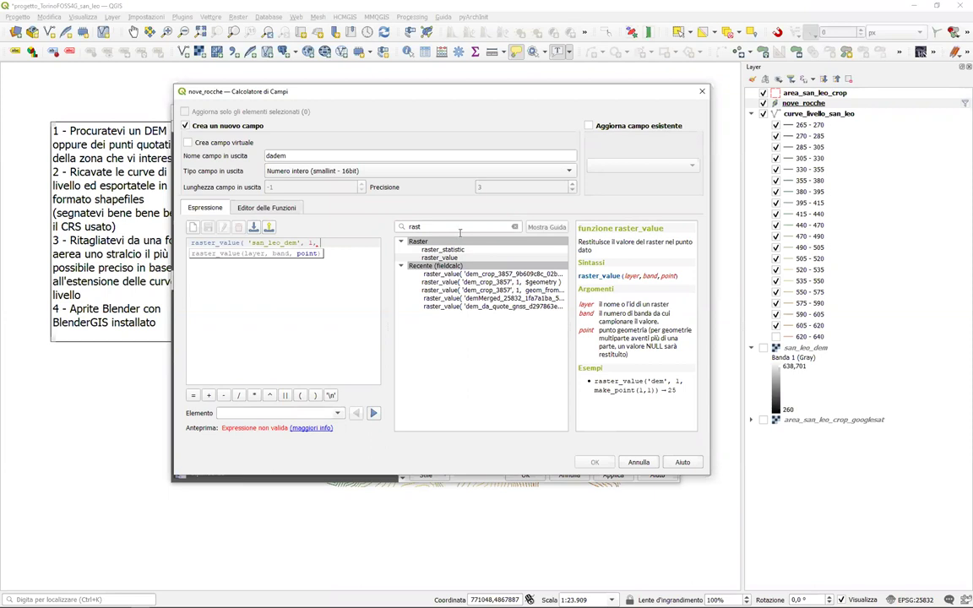
{"action": "left_click_drag", "start_coordinate": [459, 227], "coordinate": [406, 226]}
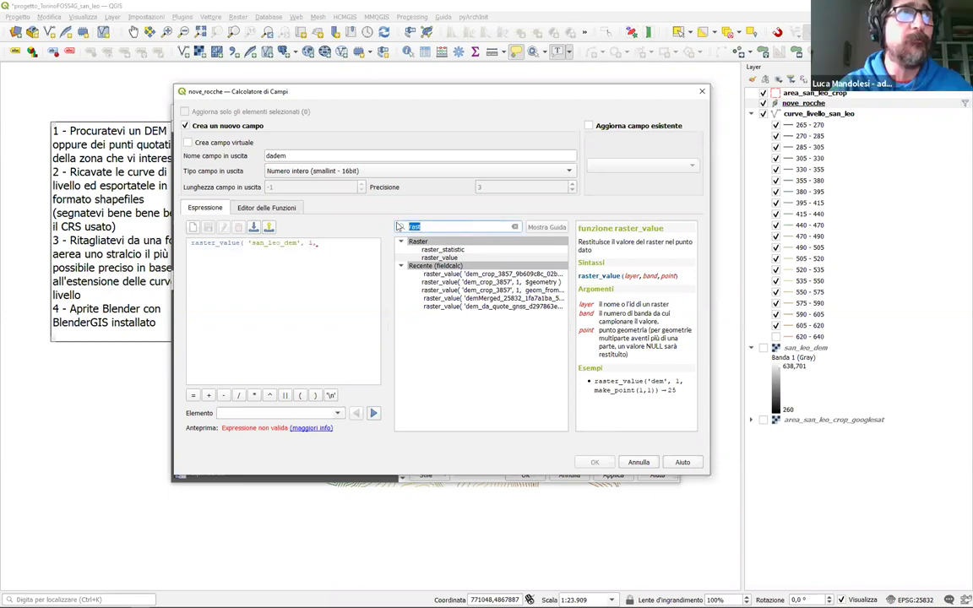
{"action": "left_click", "coordinate": [337, 243]}
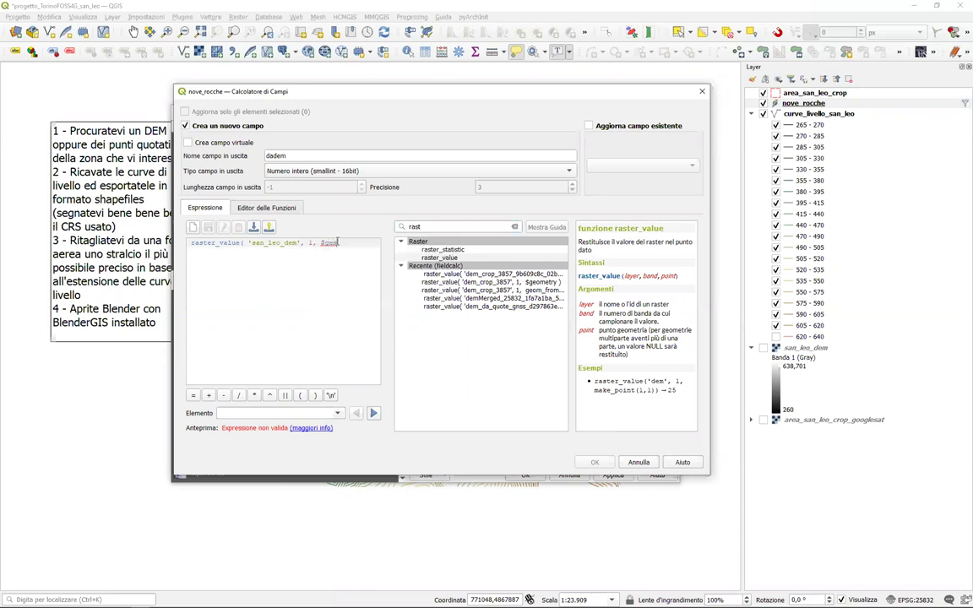
{"action": "type", "text": "om"}
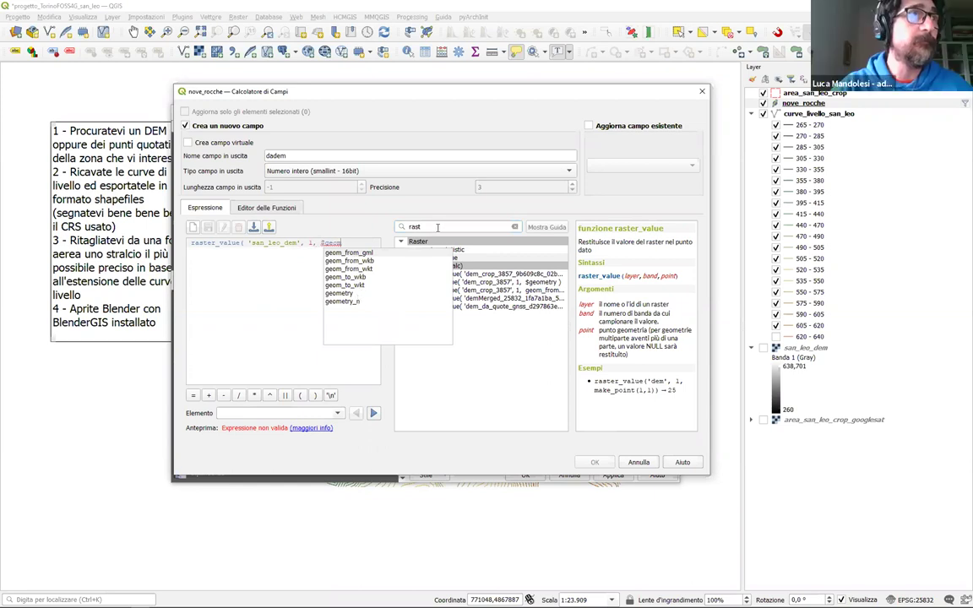
{"action": "left_click", "coordinate": [438, 227]}
{"action": "key", "text": "BackSpace"}
{"action": "type", "text": "$"}
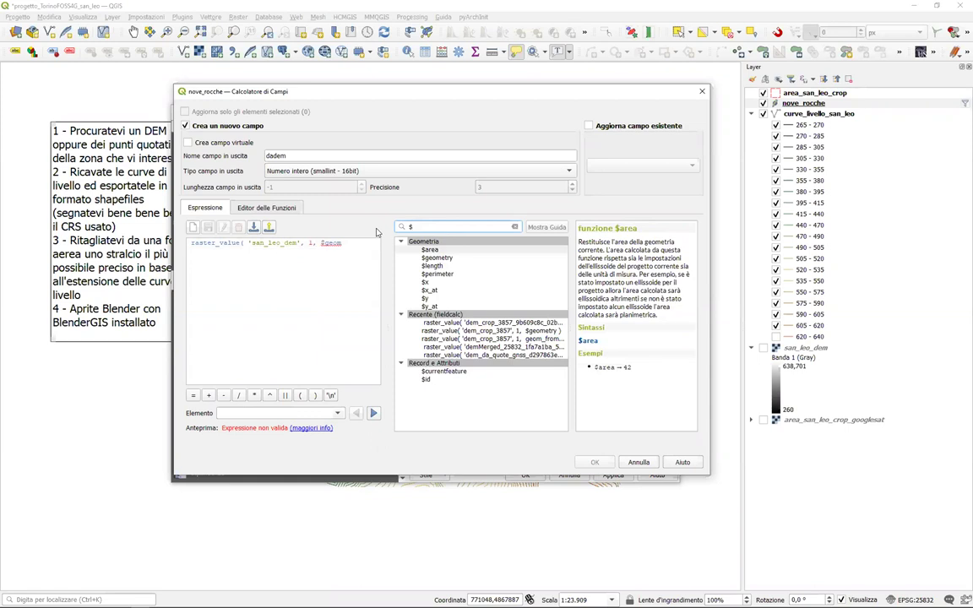
{"action": "type", "text": "ge"}
{"action": "left_click_drag", "start_coordinate": [320, 243], "coordinate": [355, 243]}
{"action": "type", "text": "$geometry"}
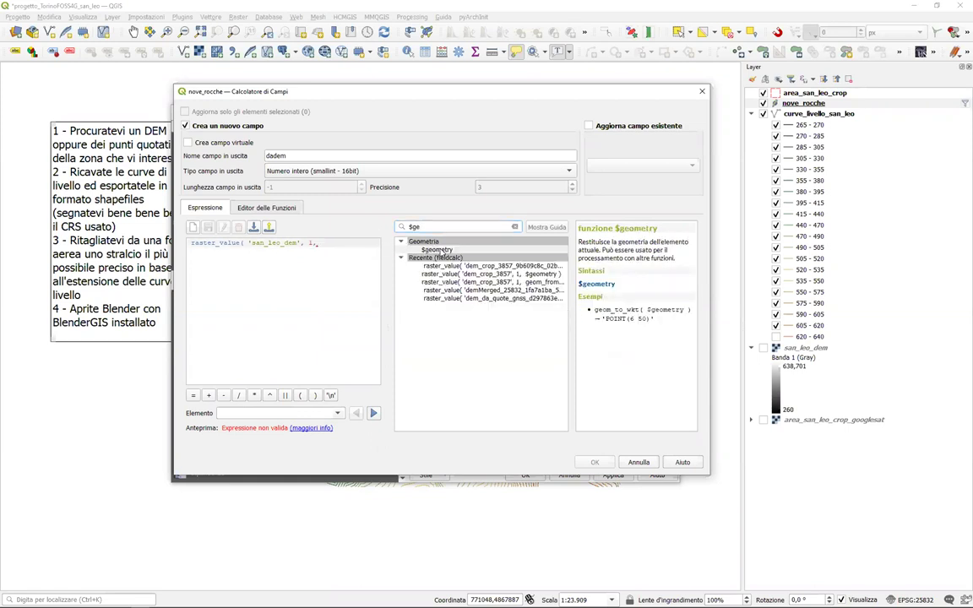
{"action": "type", "text": " )"}
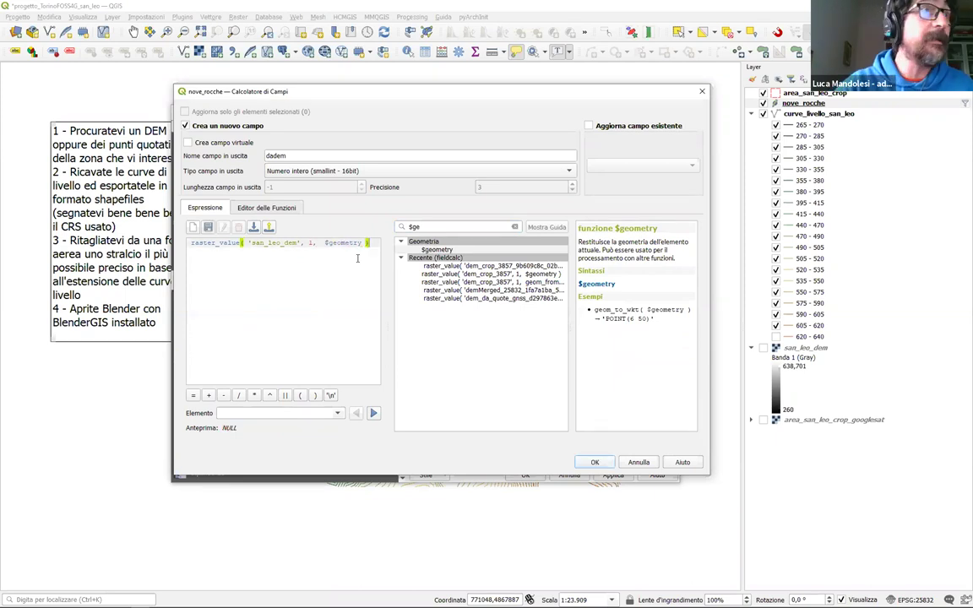
Make dadem a 16-bit smallint field and run the calculation
{"action": "left_click", "coordinate": [354, 169]}
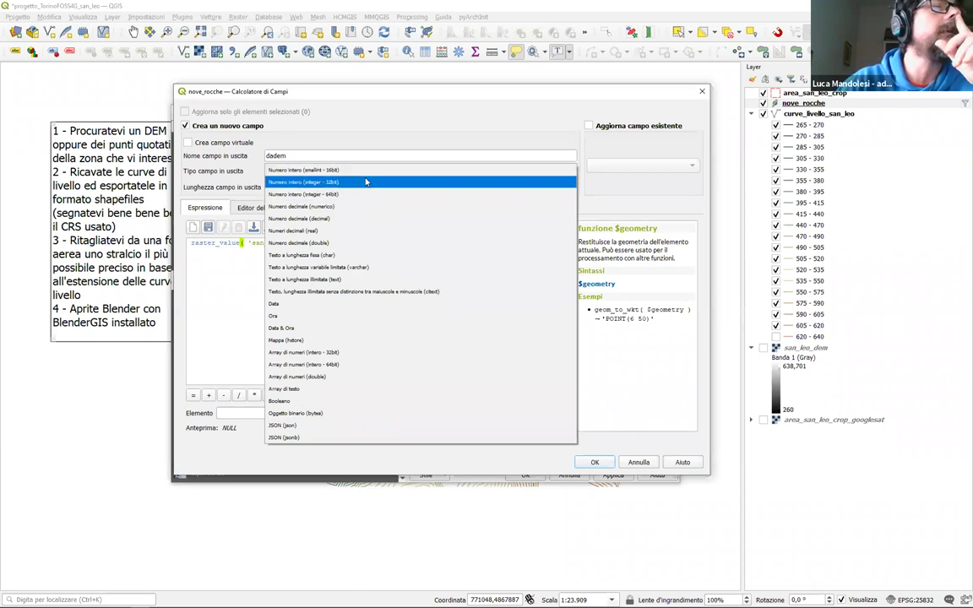
{"action": "left_click", "coordinate": [372, 170]}
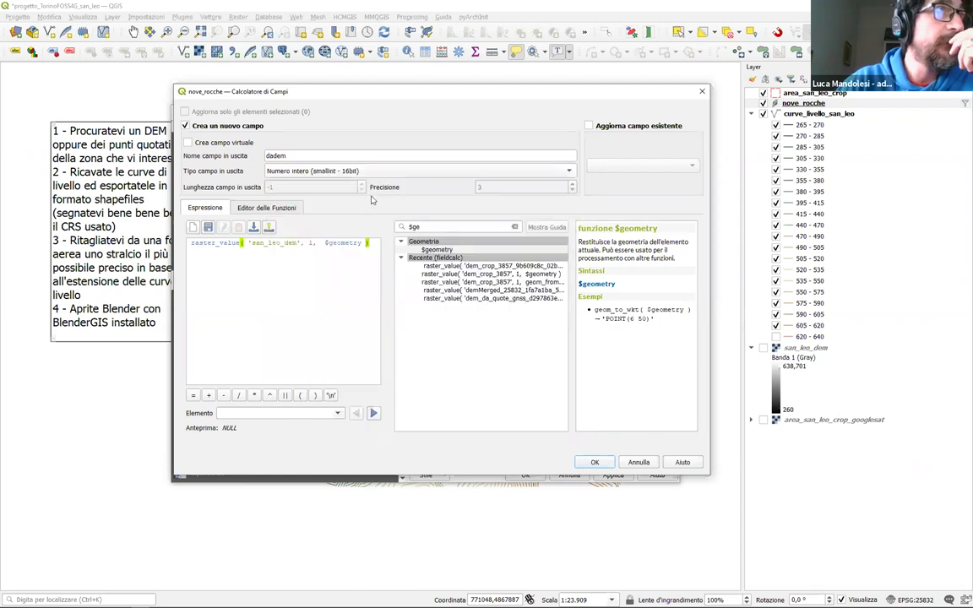
{"action": "left_click", "coordinate": [596, 462]}
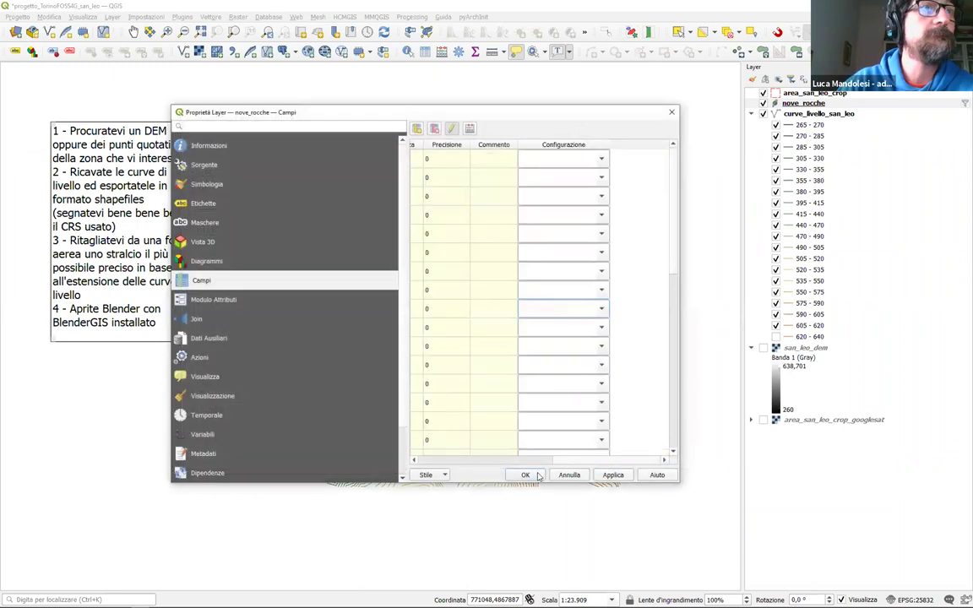
Save the nove_rocche edits and check the dadem values 612, 591, 575 in the attribute table
{"action": "left_click", "coordinate": [523, 474]}
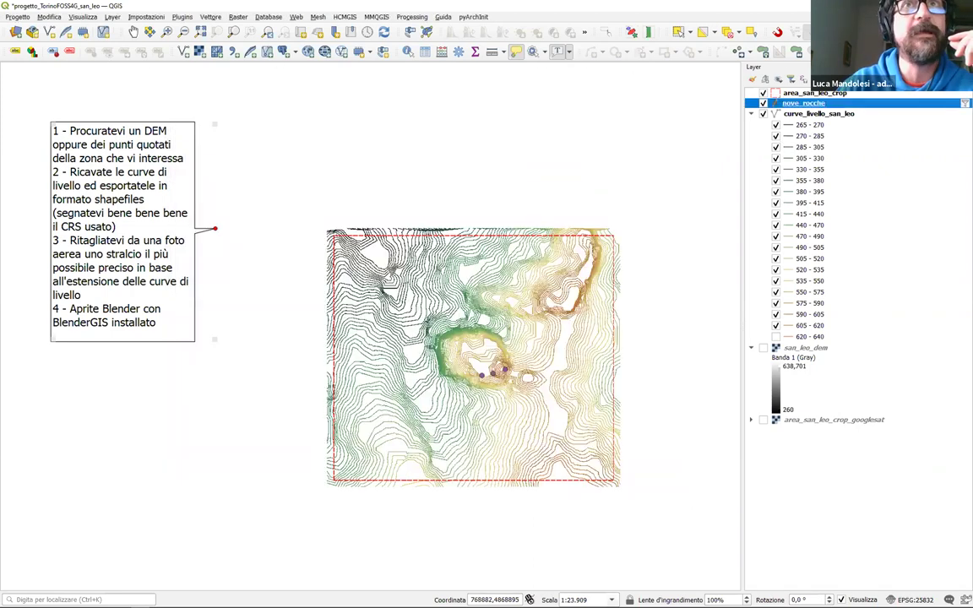
{"action": "left_click", "coordinate": [31, 71]}
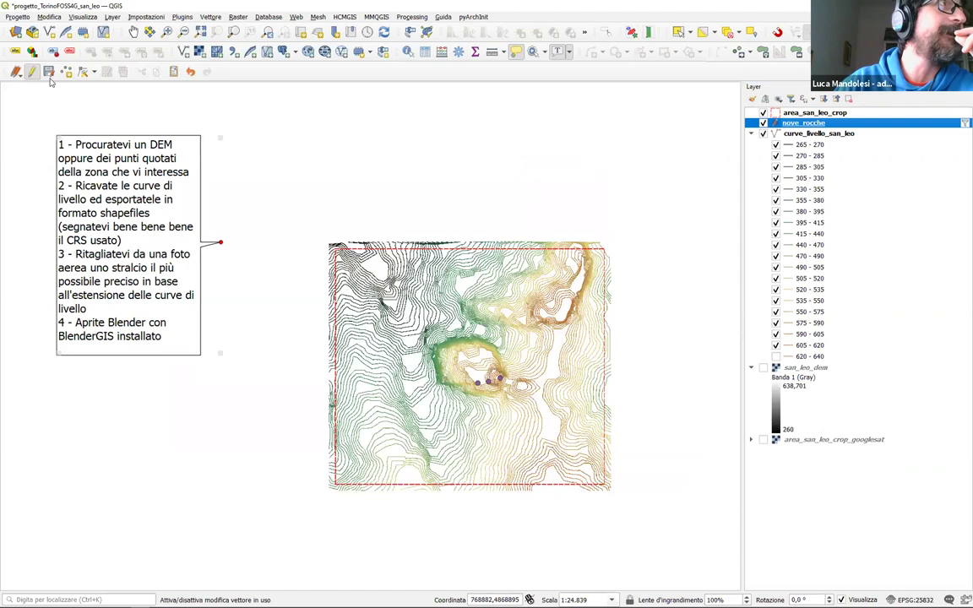
{"action": "left_click", "coordinate": [473, 318]}
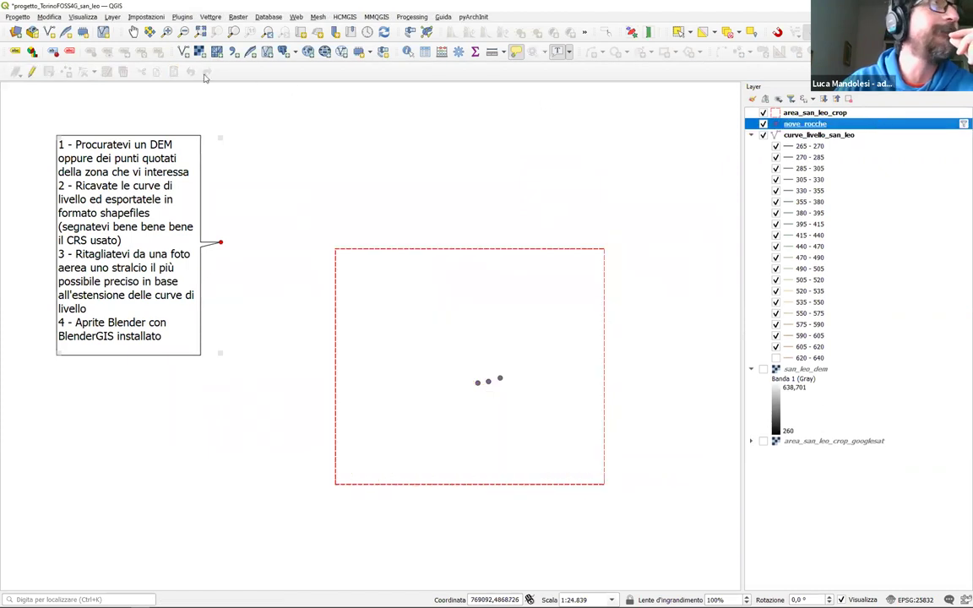
{"action": "left_click", "coordinate": [383, 51]}
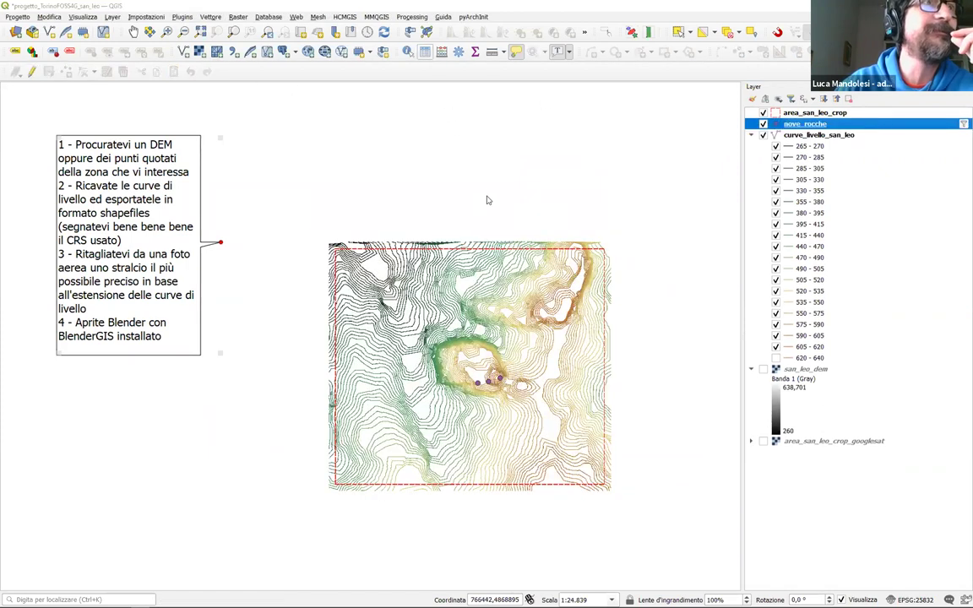
{"action": "left_click_drag", "start_coordinate": [311, 378], "coordinate": [638, 375]}
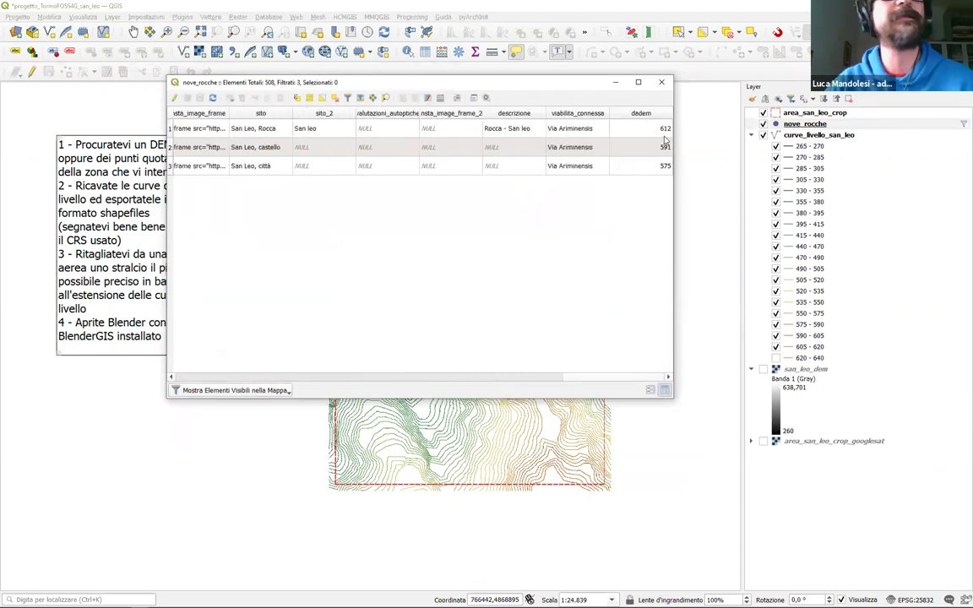
{"action": "left_click", "coordinate": [664, 82]}
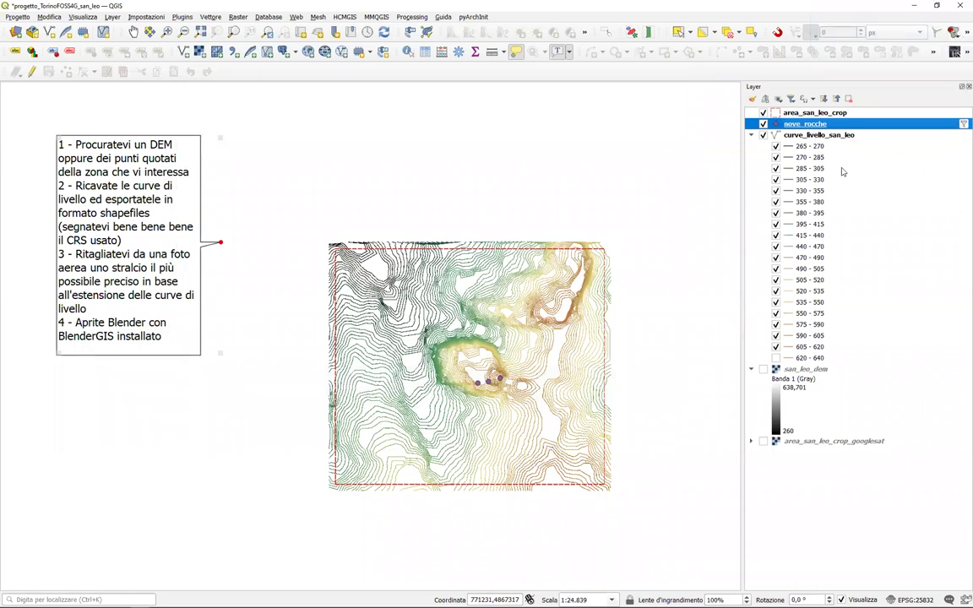
Show the san_leo_dem raster beneath the contour lines and select nove_rocche
{"action": "left_click_drag", "start_coordinate": [841, 171], "coordinate": [799, 150]}
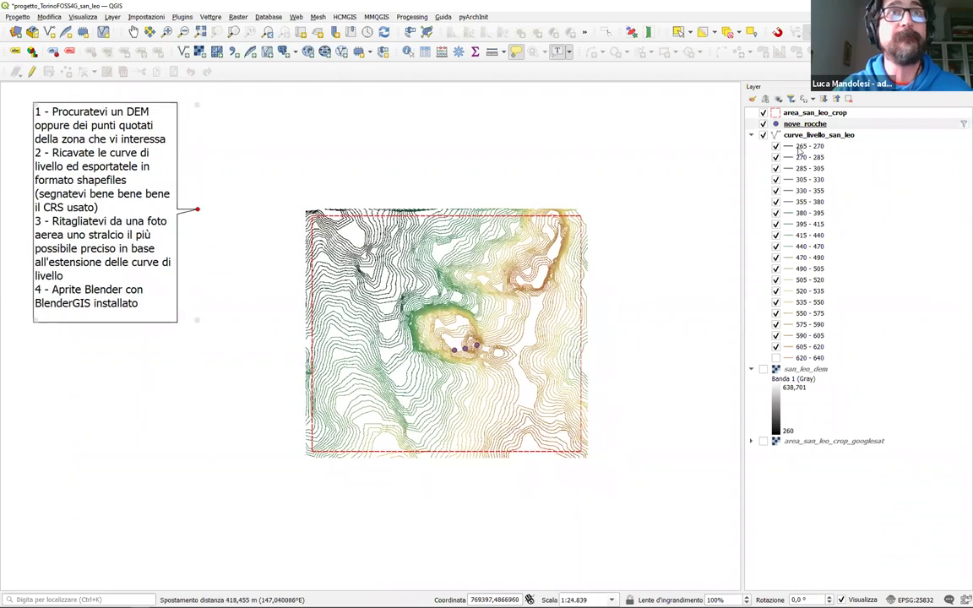
{"action": "left_click", "coordinate": [809, 138]}
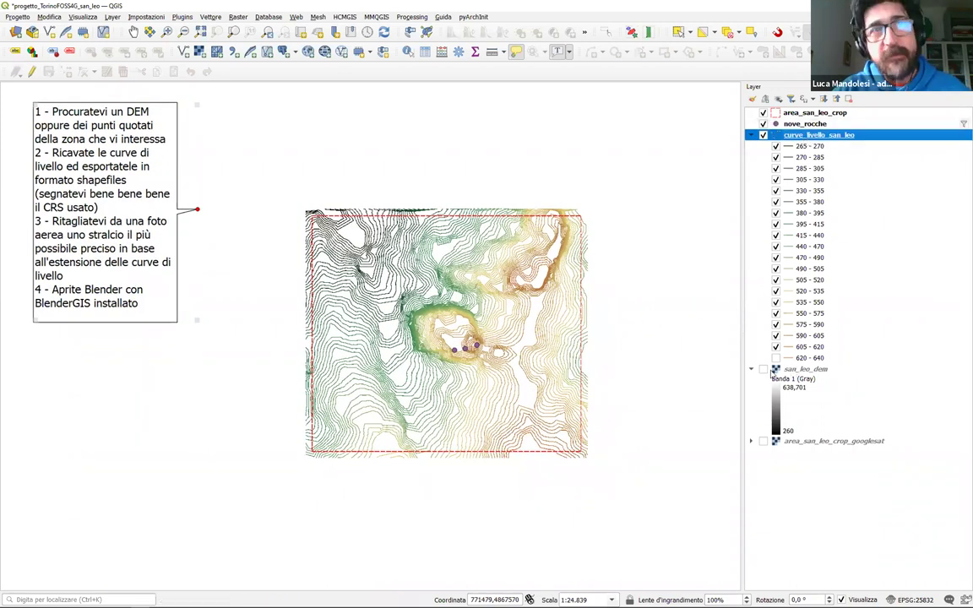
{"action": "left_click", "coordinate": [764, 369]}
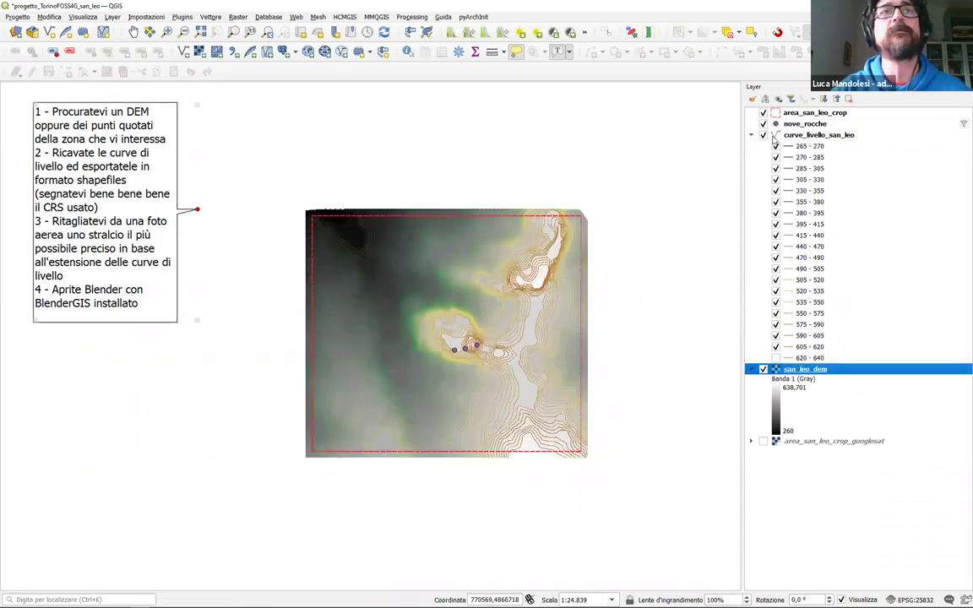
{"action": "left_click", "coordinate": [760, 134]}
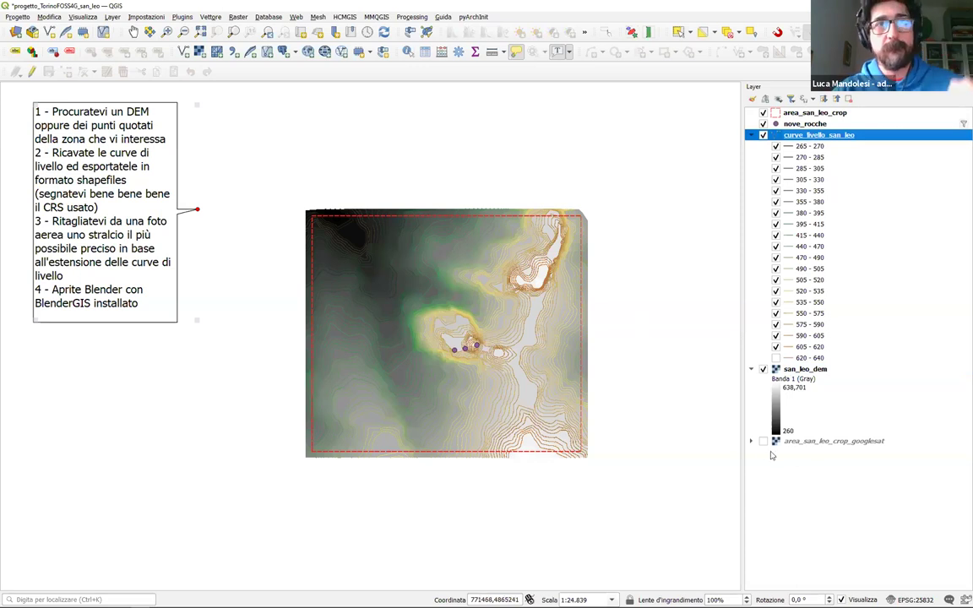
{"action": "left_click", "coordinate": [784, 125]}
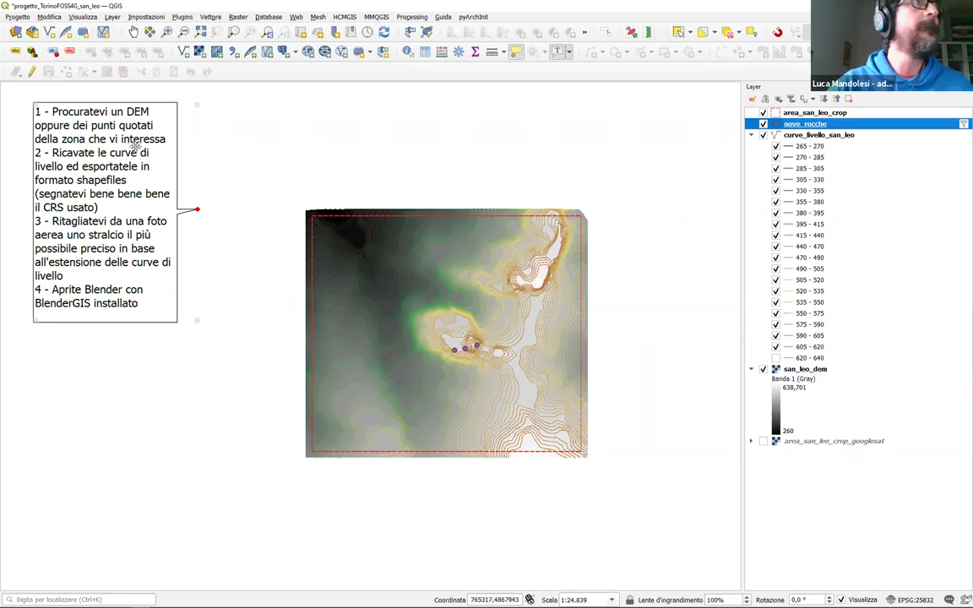
Select the three castle points and choose to save only the selected features
{"action": "right_click", "coordinate": [786, 126]}
{"action": "key", "text": "Escape"}
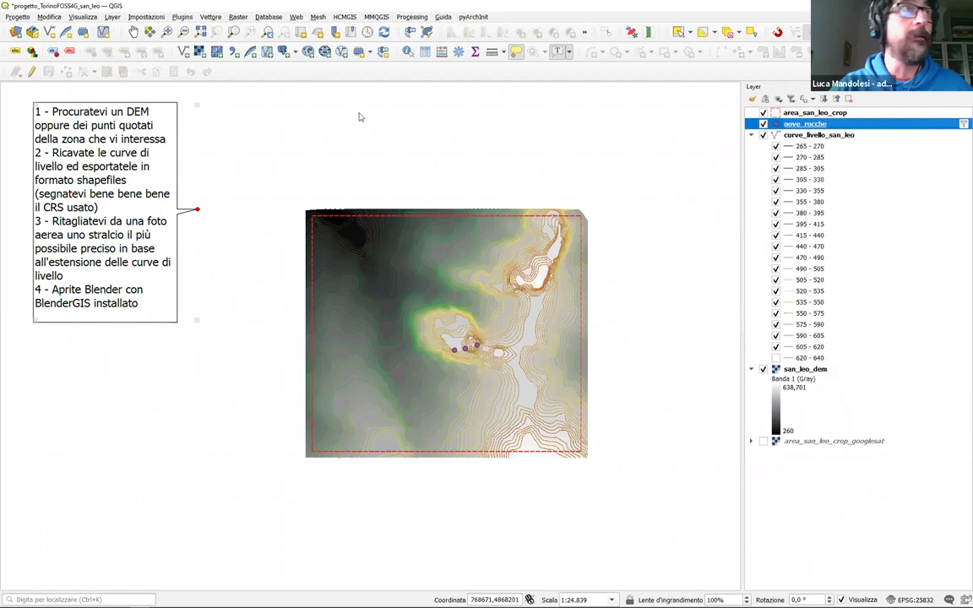
{"action": "left_click_drag", "start_coordinate": [338, 211], "coordinate": [602, 458]}
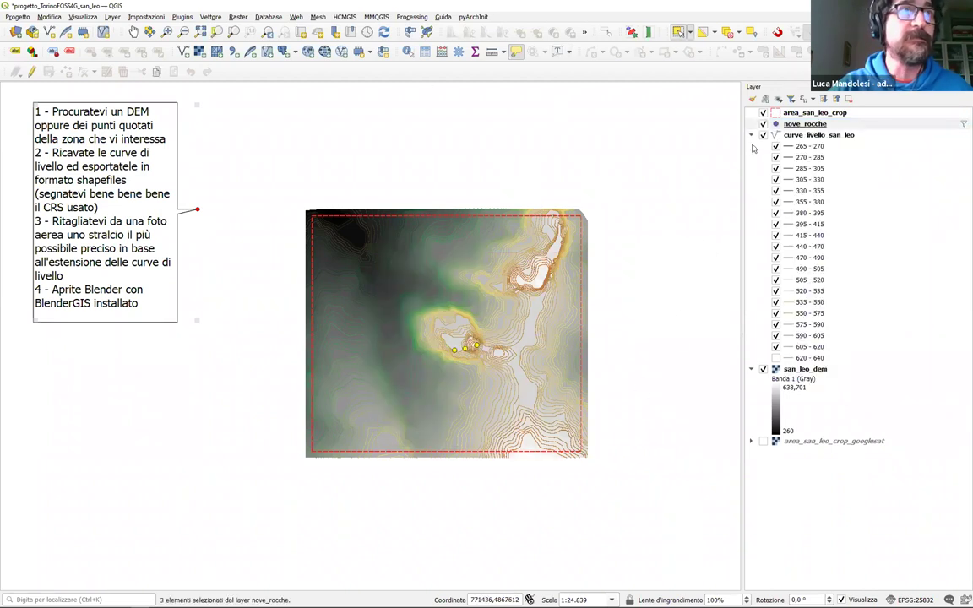
{"action": "right_click", "coordinate": [787, 125]}
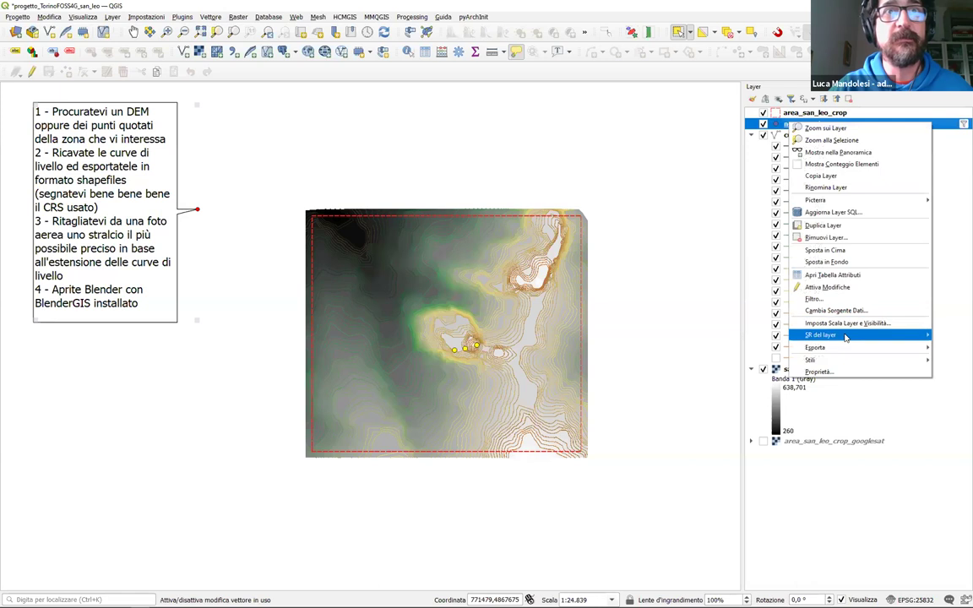
{"action": "mouse_move", "coordinate": [845, 347]}
{"action": "left_click", "coordinate": [743, 359]}
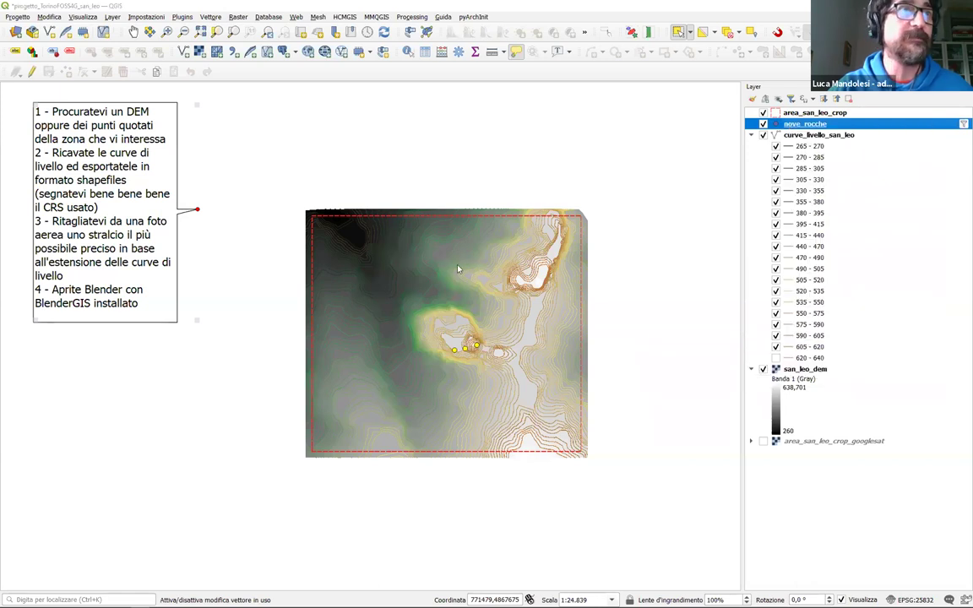
Save them as rocche_dadem_1200_3004 in EPSG:3004 Monte Mario / Italy zone 2, added to the map
{"action": "left_click", "coordinate": [590, 74]}
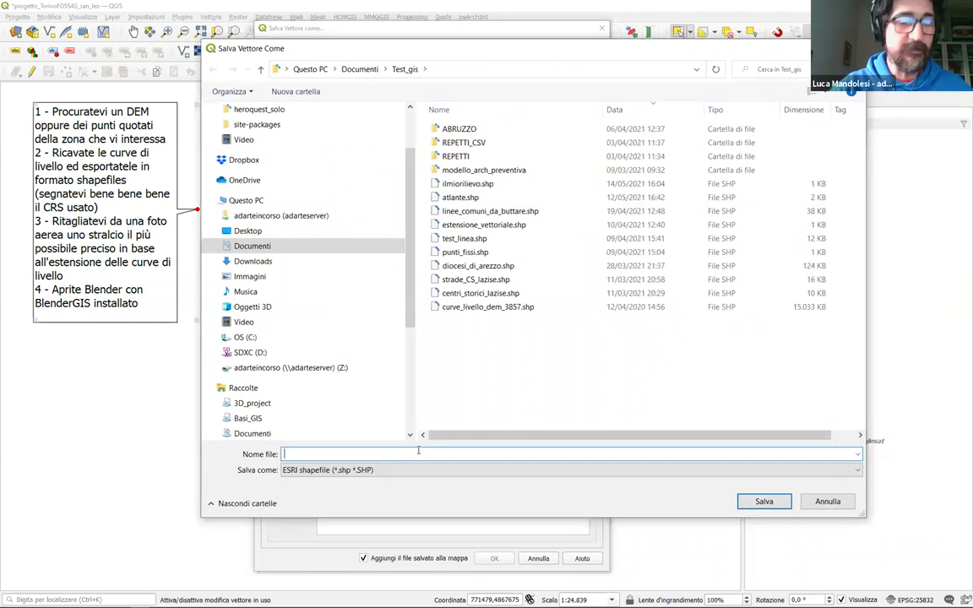
{"action": "type", "text": "rocche"}
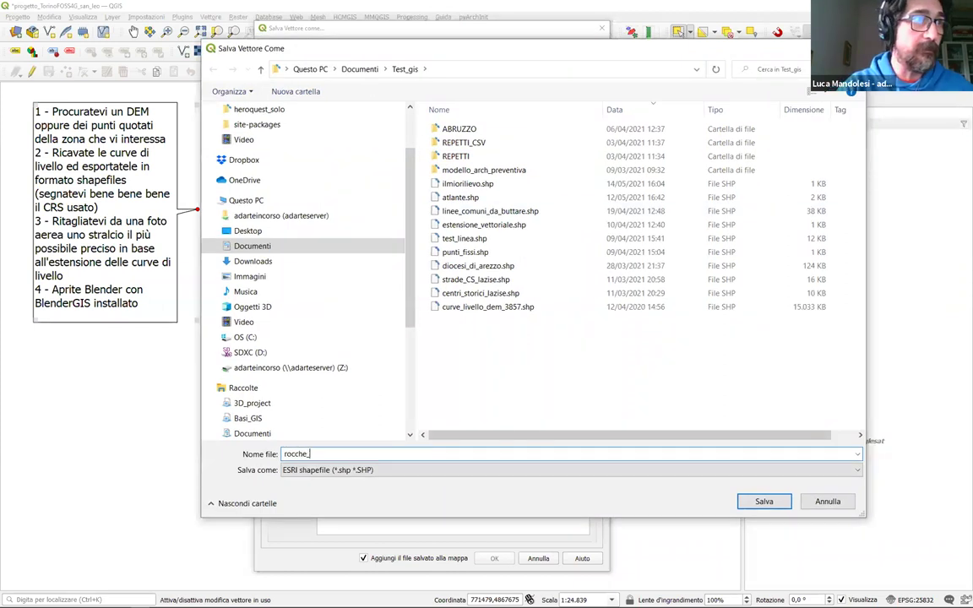
{"action": "type", "text": "_dadem_1200"}
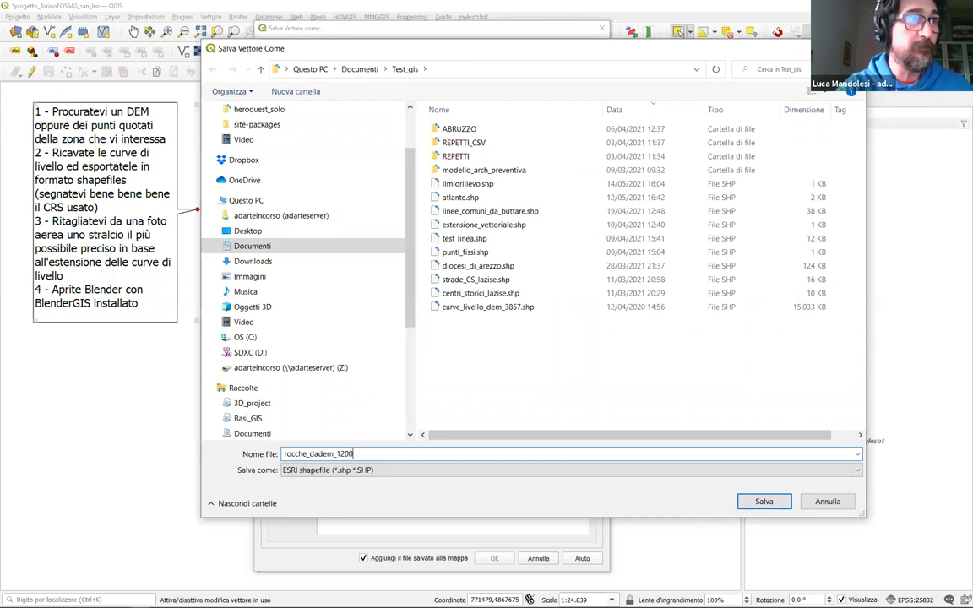
{"action": "left_click", "coordinate": [763, 502]}
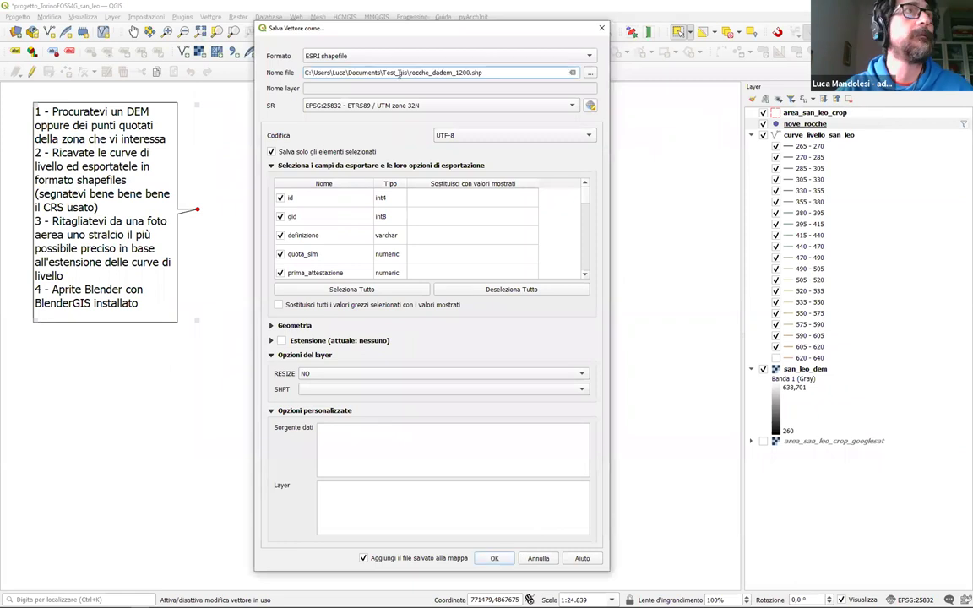
{"action": "left_click", "coordinate": [371, 106]}
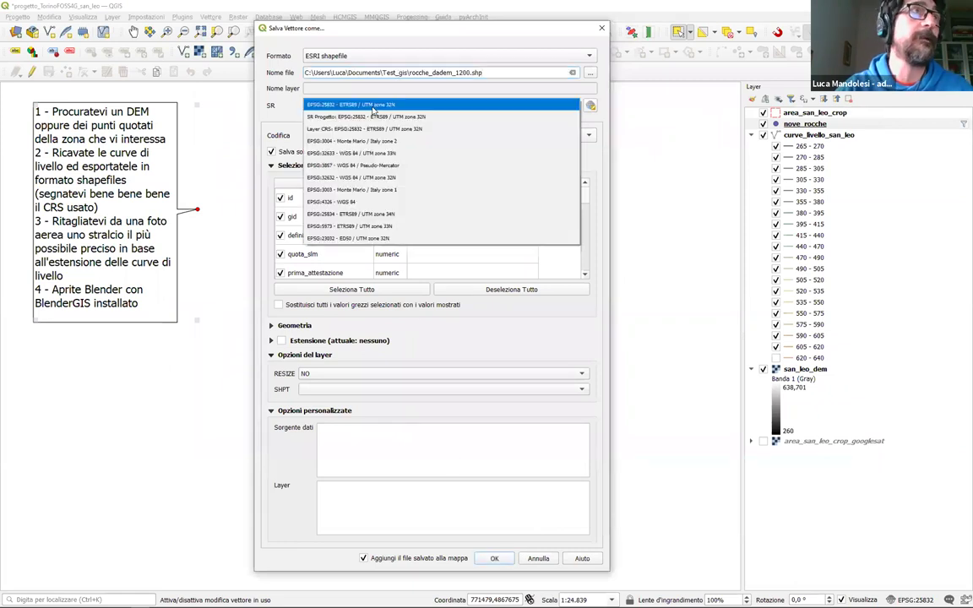
{"action": "left_click", "coordinate": [351, 141]}
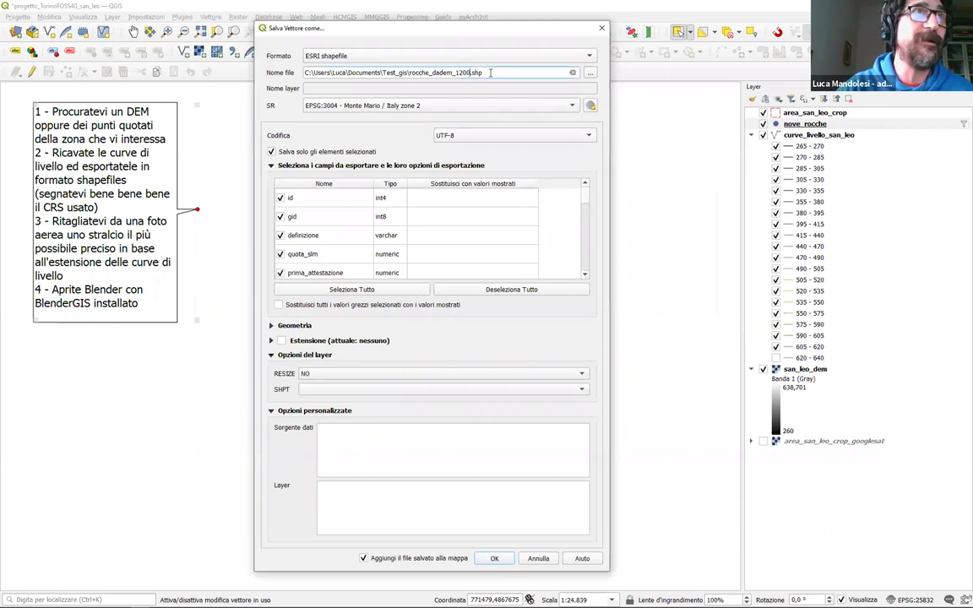
{"action": "type", "text": "3004"}
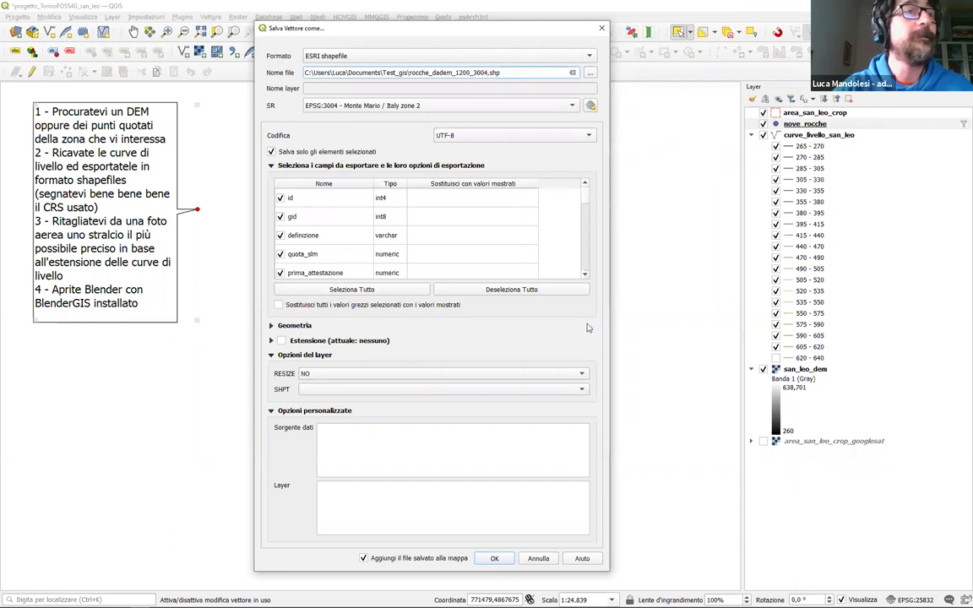
{"action": "left_click", "coordinate": [495, 558]}
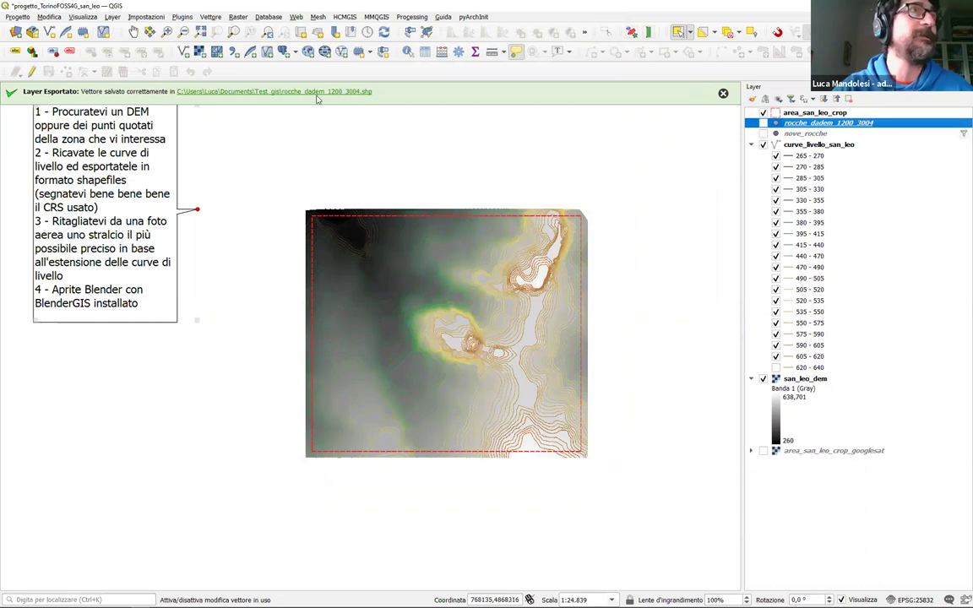
{"action": "left_click", "coordinate": [287, 90]}
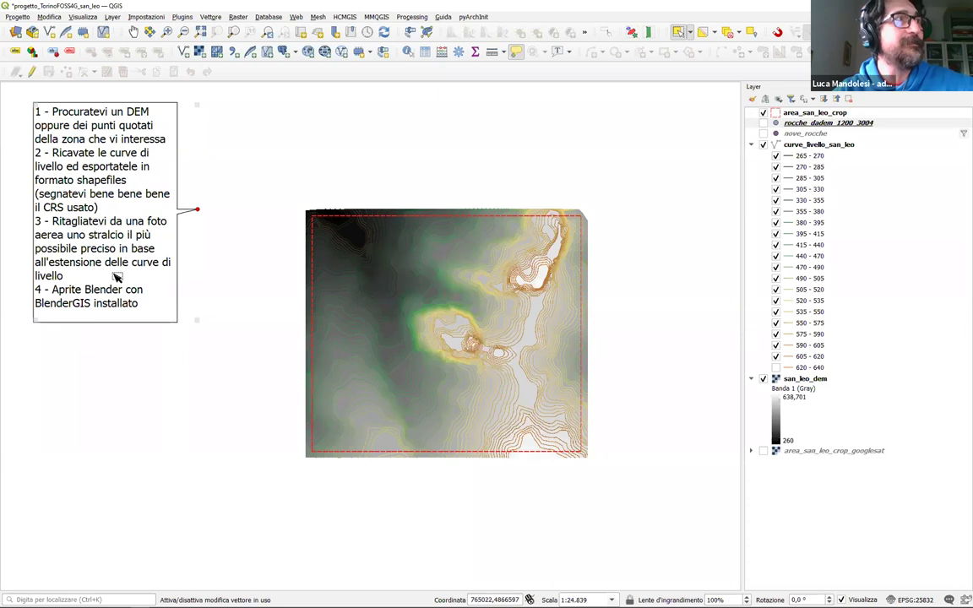
{"action": "left_click", "coordinate": [763, 451]}
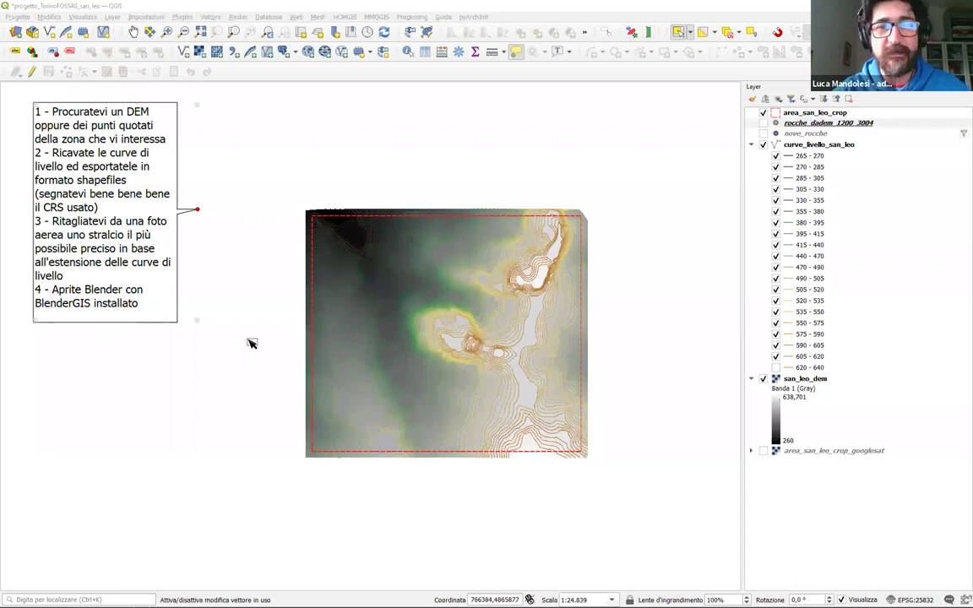
In Blender, shrink the node editor and view the aerial-photo-textured TIN in Top Orthographic
{"action": "key", "text": "alt+Tab"}
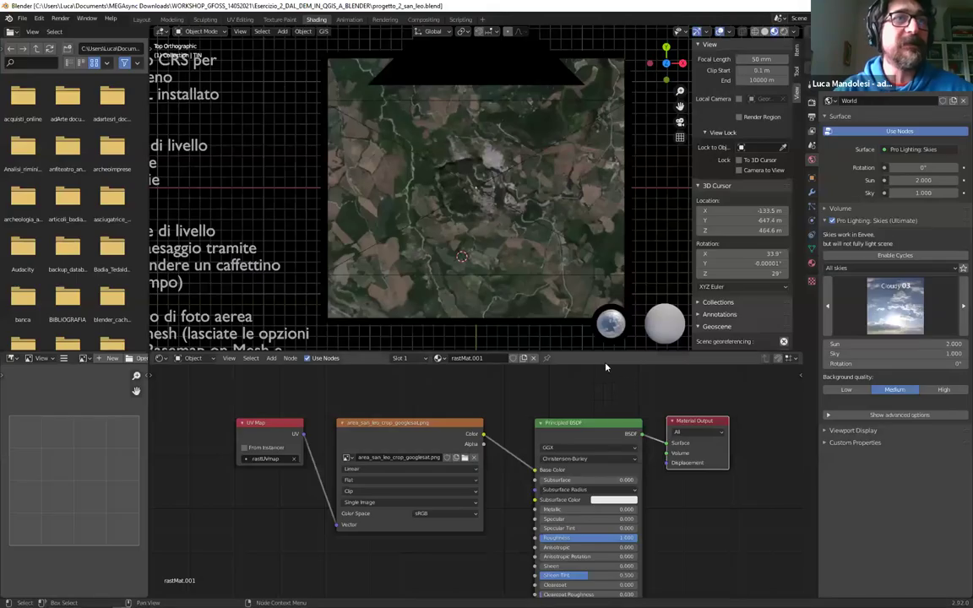
{"action": "left_click_drag", "start_coordinate": [605, 375], "coordinate": [605, 482]}
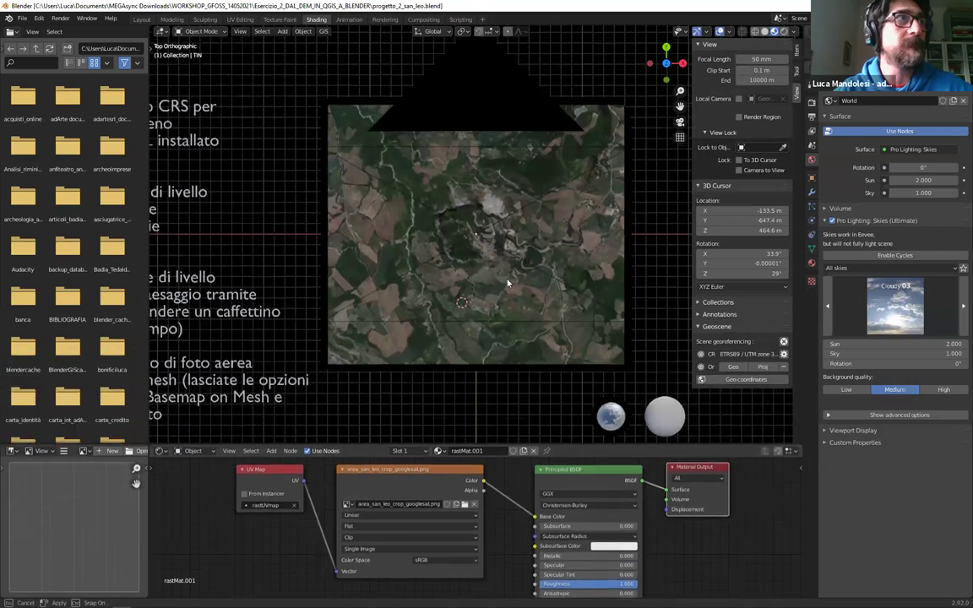
{"action": "scroll", "coordinate": [499, 245], "scroll_direction": "down", "scroll_amount": 4}
{"action": "middle_click_drag", "start_coordinate": [478, 244], "coordinate": [445, 268], "text": "shift"}
{"action": "scroll", "coordinate": [485, 237], "scroll_direction": "up", "scroll_amount": 1}
{"action": "scroll", "coordinate": [444, 230], "scroll_direction": "up", "scroll_amount": 3}
{"action": "scroll", "coordinate": [510, 232], "scroll_direction": "down", "scroll_amount": 5}
{"action": "key", "text": "KP_7"}
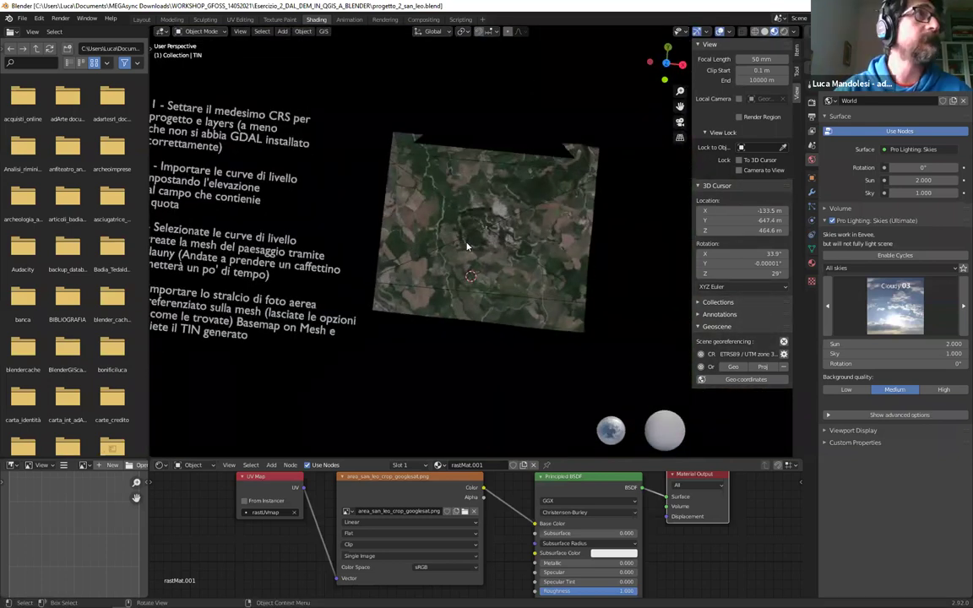
{"action": "scroll", "coordinate": [441, 247], "scroll_direction": "down", "scroll_amount": 1}
{"action": "middle_click_drag", "start_coordinate": [301, 182], "coordinate": [288, 190], "text": "shift"}
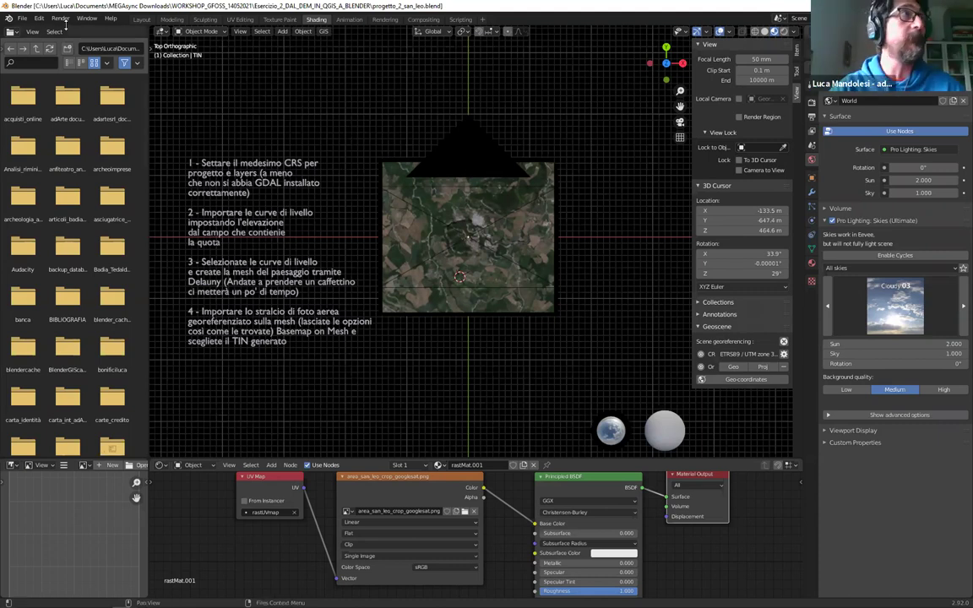
Turn the left File Browser into a Python Console, run 'from osgeo import gdal', then close it
{"action": "left_click", "coordinate": [22, 18]}
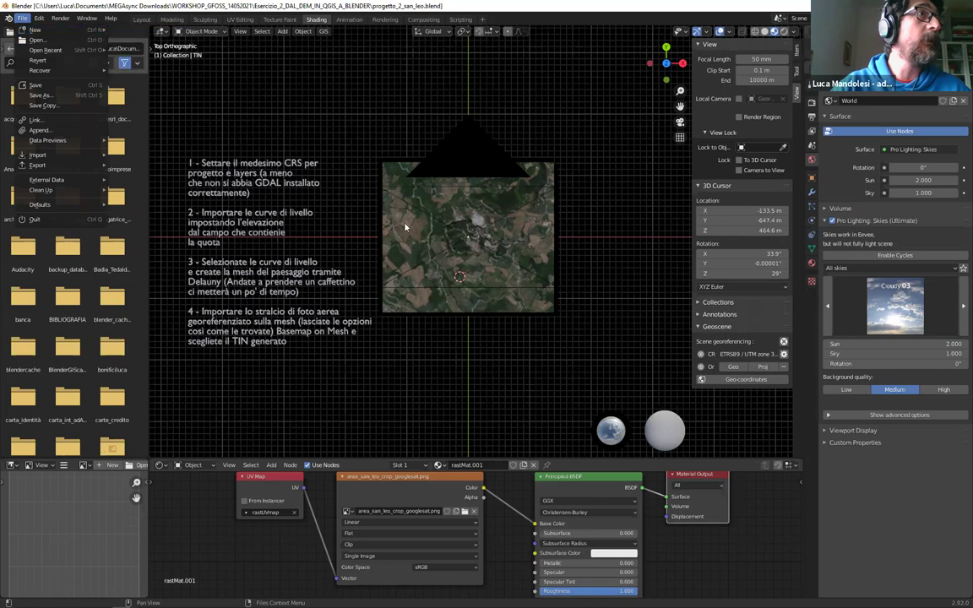
{"action": "left_click", "coordinate": [10, 31]}
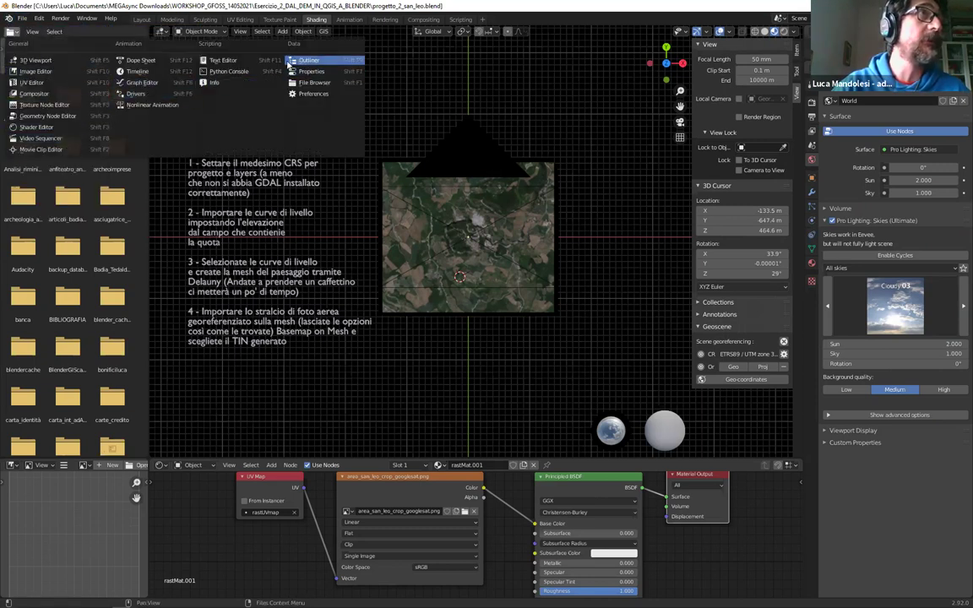
{"action": "left_click", "coordinate": [224, 71]}
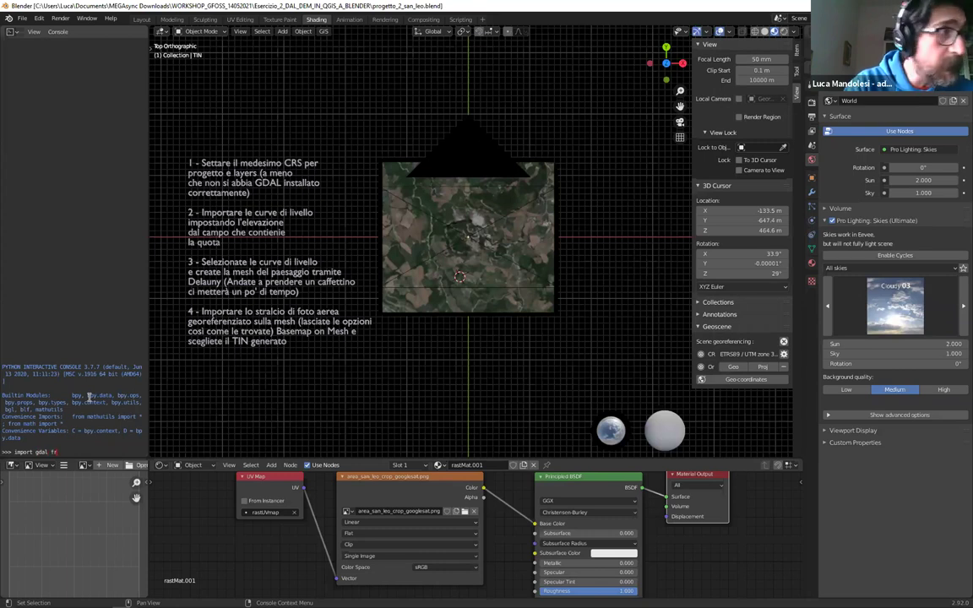
{"action": "key", "text": "Return"}
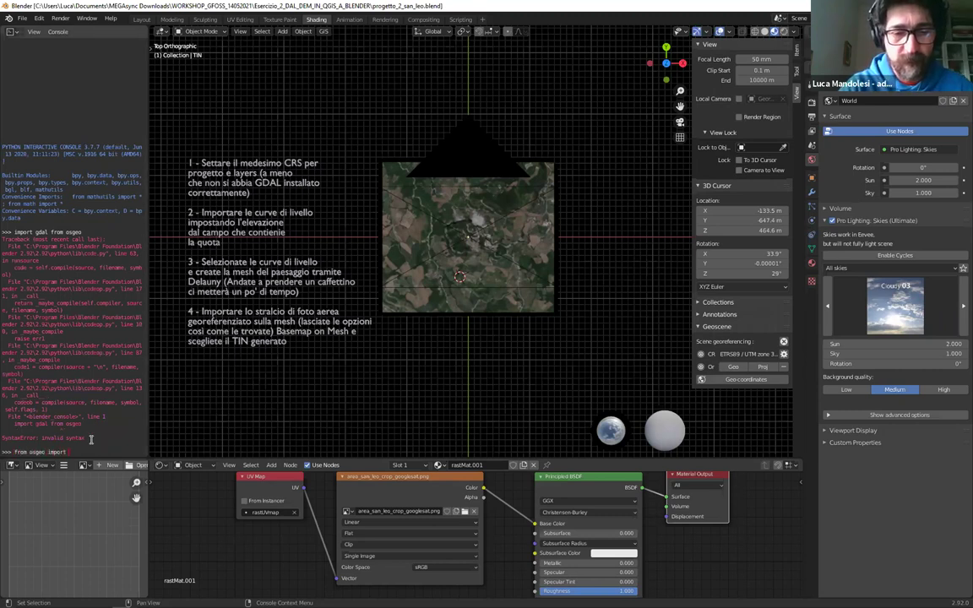
{"action": "key", "text": "Return"}
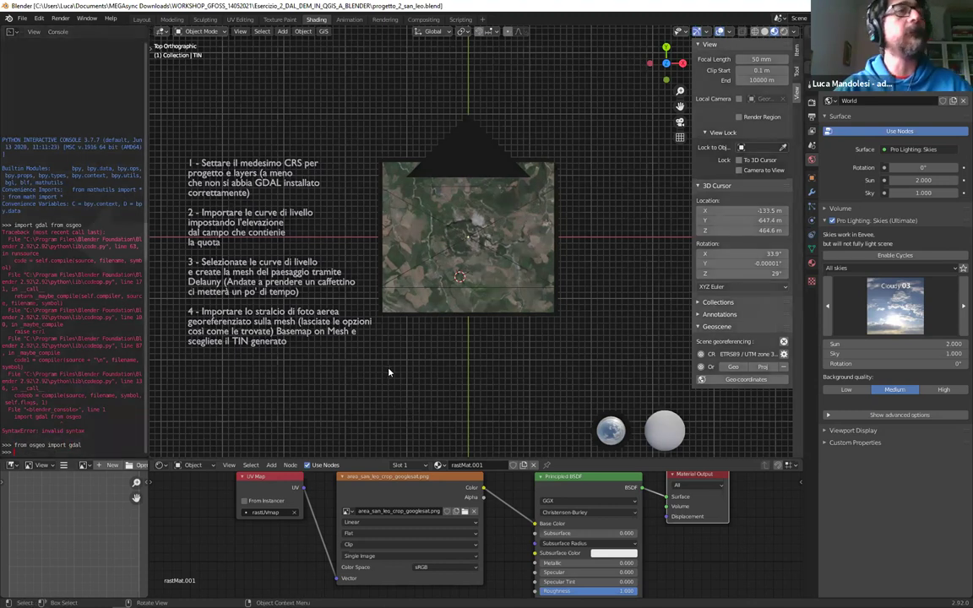
{"action": "left_click_drag", "start_coordinate": [150, 28], "coordinate": [25, 17]}
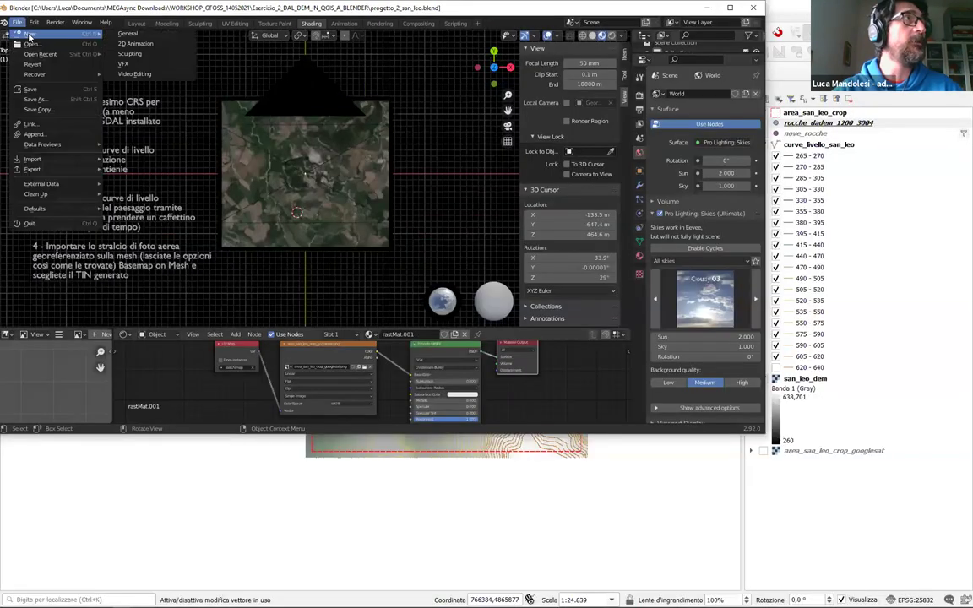
Create a new General scene, maximize Blender, and open BlenderGIS preferences' reference system list
{"action": "left_click", "coordinate": [127, 33]}
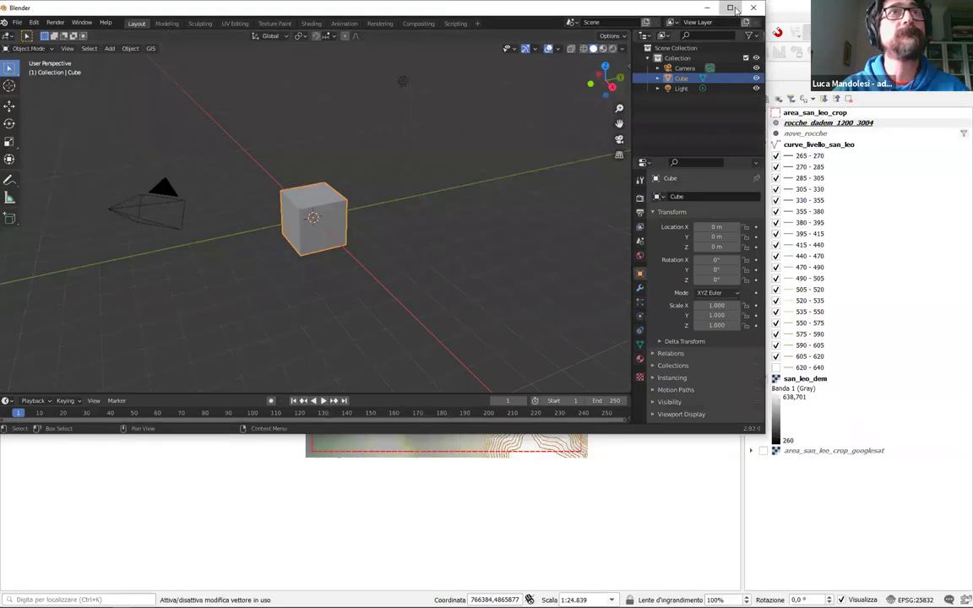
{"action": "double_click", "coordinate": [659, 8]}
{"action": "left_click", "coordinate": [156, 45]}
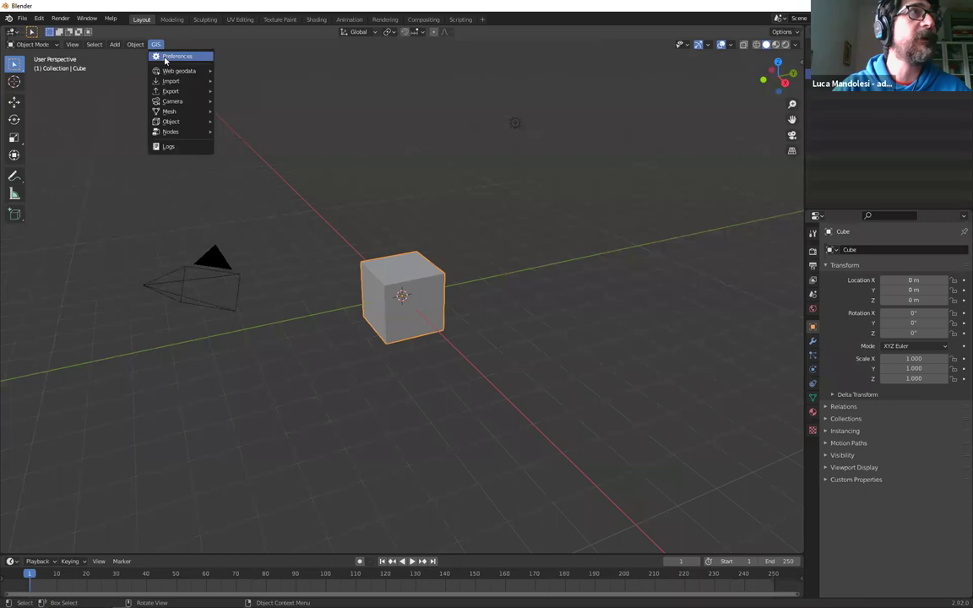
{"action": "left_click", "coordinate": [175, 56]}
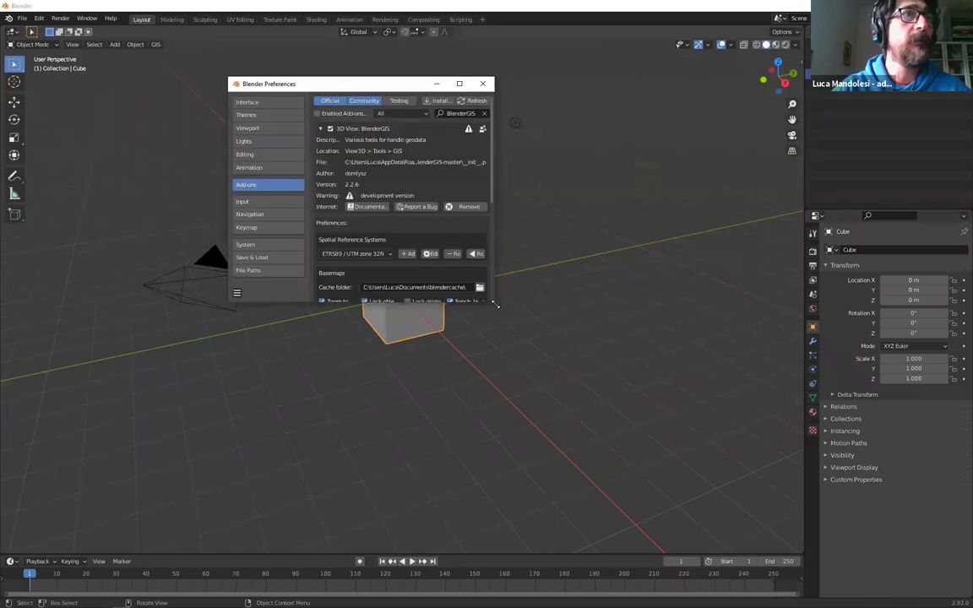
{"action": "left_click", "coordinate": [355, 253]}
Add EPSG:25832 ETRS89 / UTM zone 32N to BlenderGIS via a code search
{"action": "left_click", "coordinate": [340, 228]}
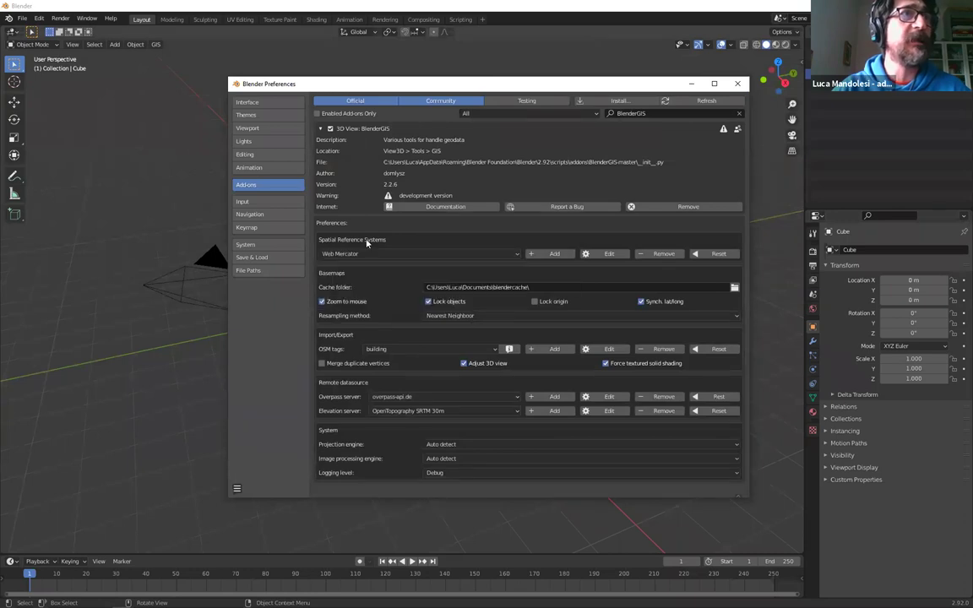
{"action": "left_click", "coordinate": [555, 254]}
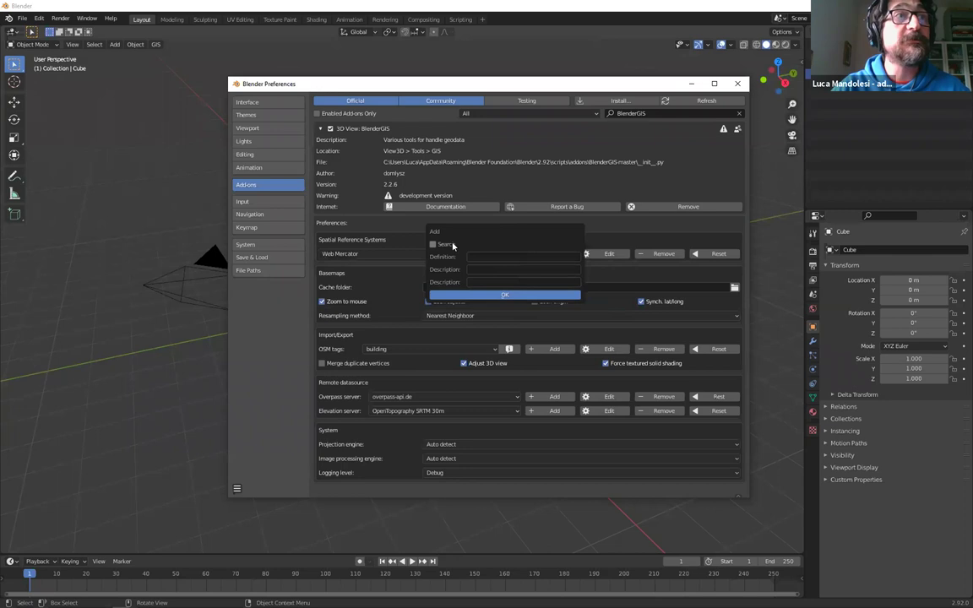
{"action": "left_click", "coordinate": [514, 253]}
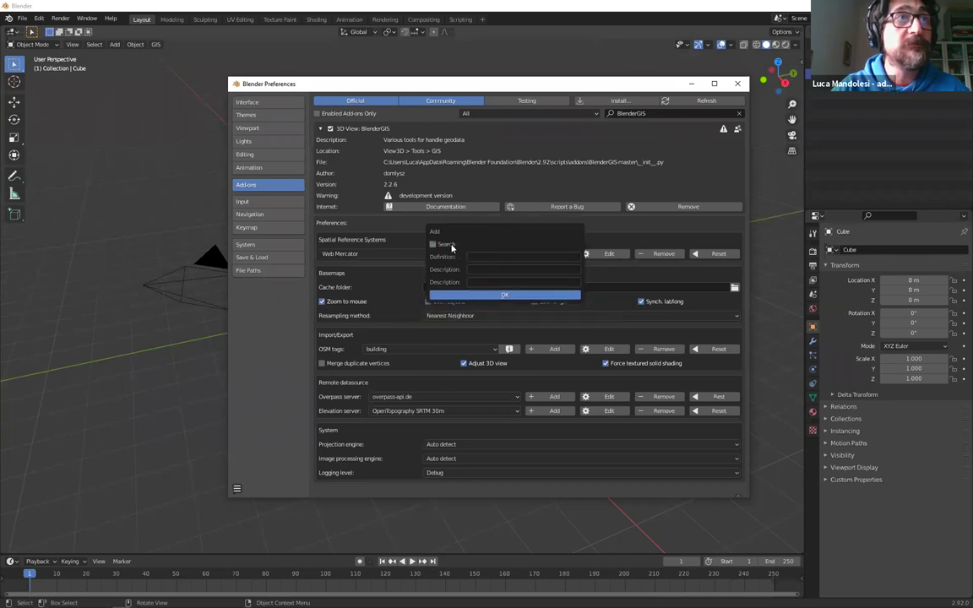
{"action": "left_click", "coordinate": [433, 244]}
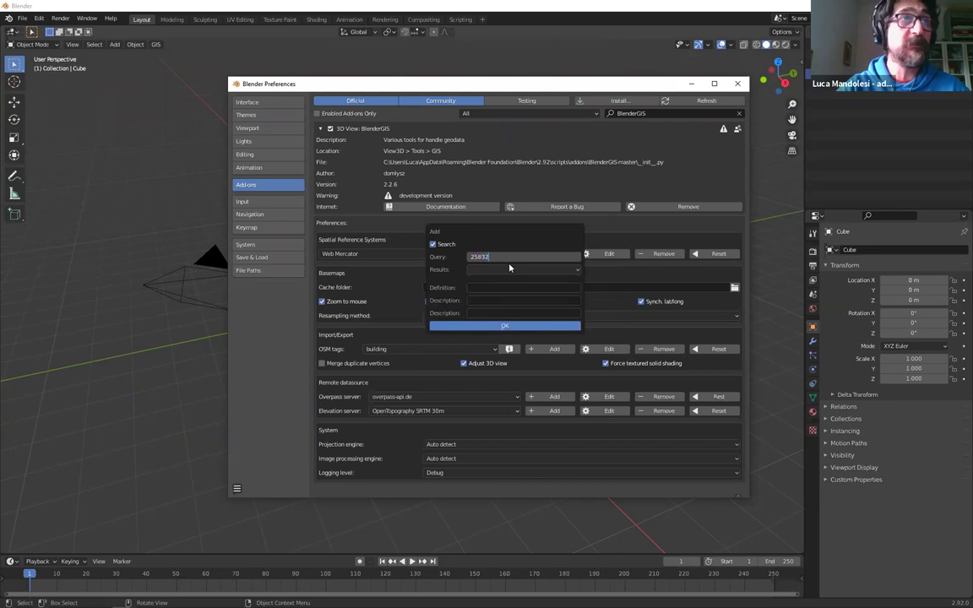
{"action": "key", "text": "Return"}
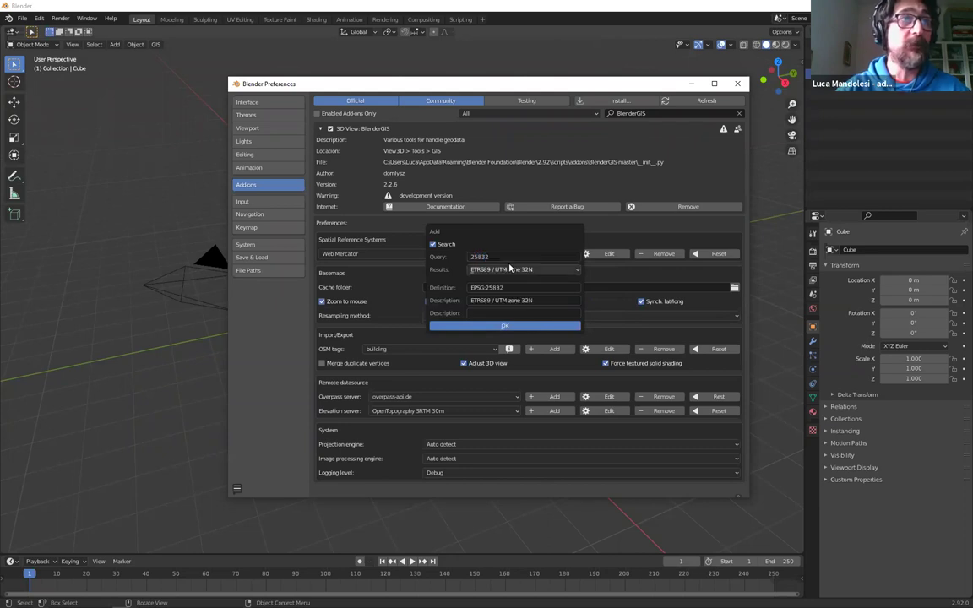
{"action": "left_click", "coordinate": [508, 327]}
Make ETRS89 / UTM zone 32N the active reference system and close Preferences
{"action": "left_click", "coordinate": [507, 253]}
{"action": "left_click", "coordinate": [511, 255]}
{"action": "left_click", "coordinate": [424, 254]}
{"action": "left_click", "coordinate": [413, 288]}
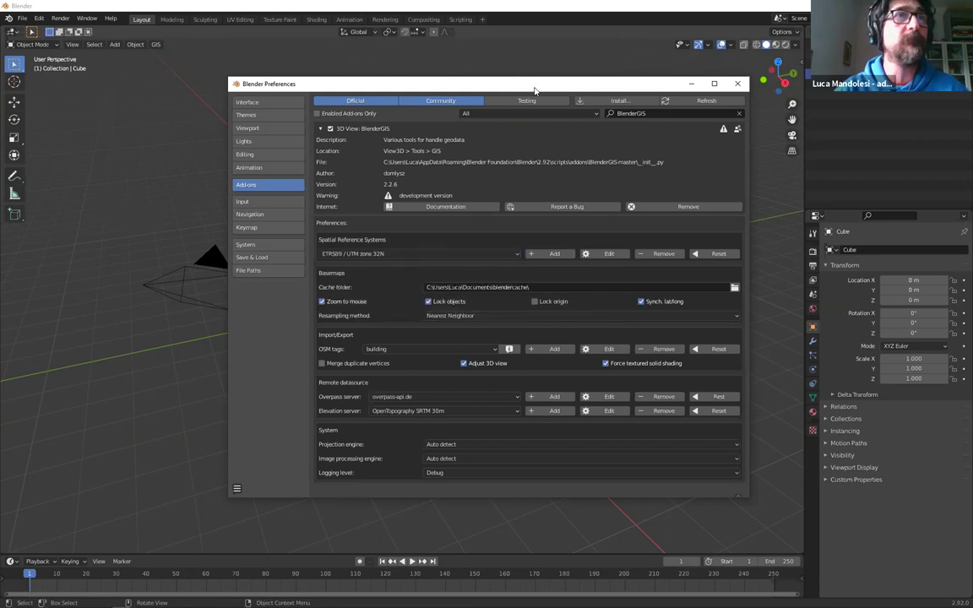
{"action": "left_click_drag", "start_coordinate": [534, 88], "coordinate": [487, 73]}
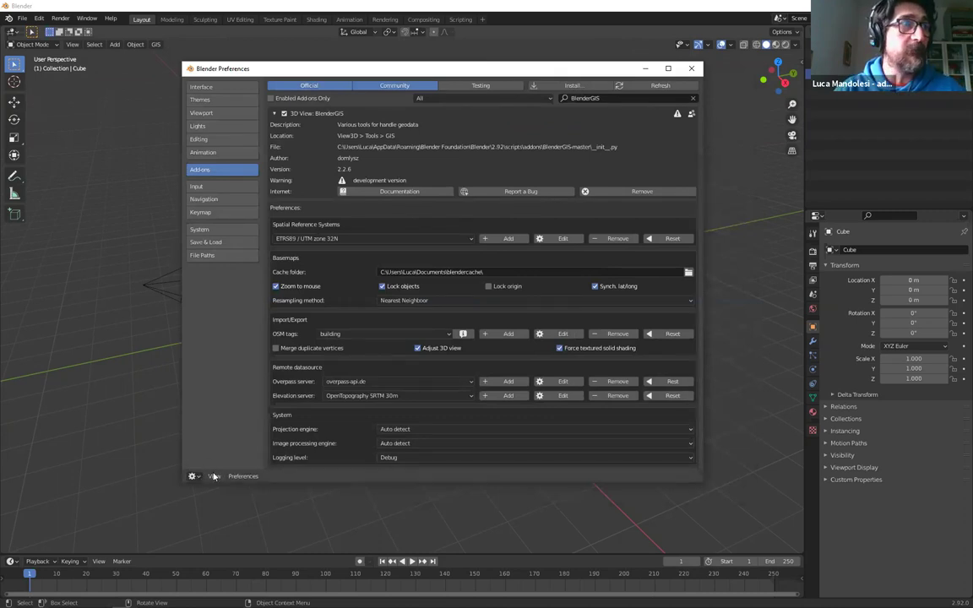
{"action": "left_click", "coordinate": [213, 476]}
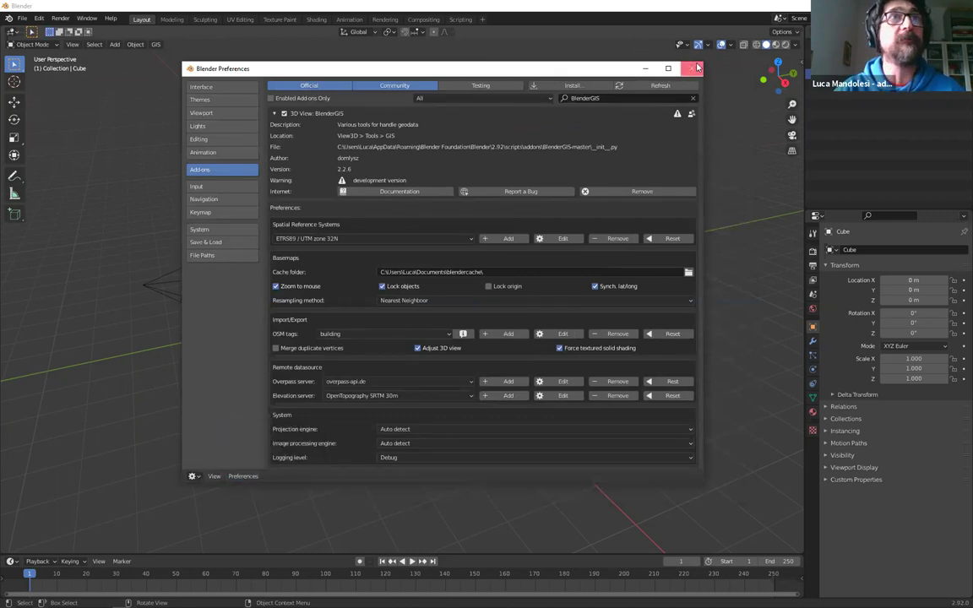
{"action": "left_click", "coordinate": [696, 67]}
Delete the default cube, camera and light from the scene
{"action": "left_click", "coordinate": [368, 215]}
{"action": "middle_click_drag", "start_coordinate": [368, 217], "coordinate": [414, 331]}
{"action": "key", "text": "a"}
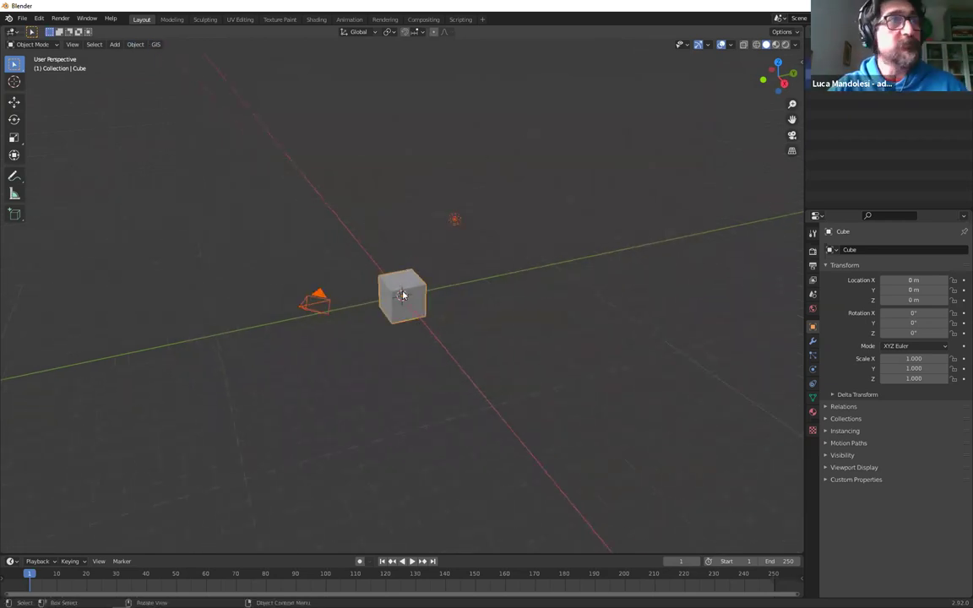
{"action": "key", "text": "Delete"}
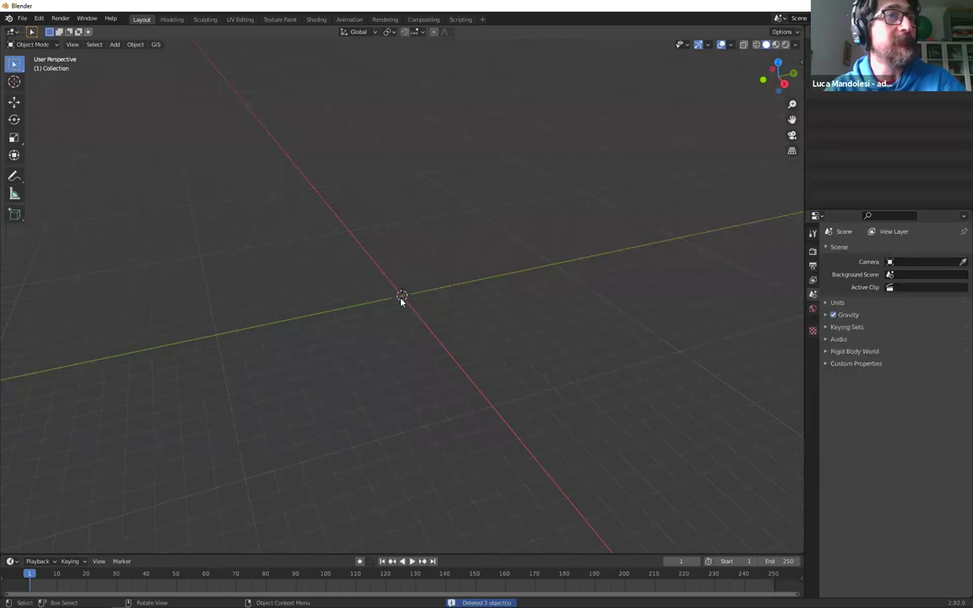
Start a BlenderGIS shapefile import and enlarge its file browser
{"action": "left_click", "coordinate": [156, 45]}
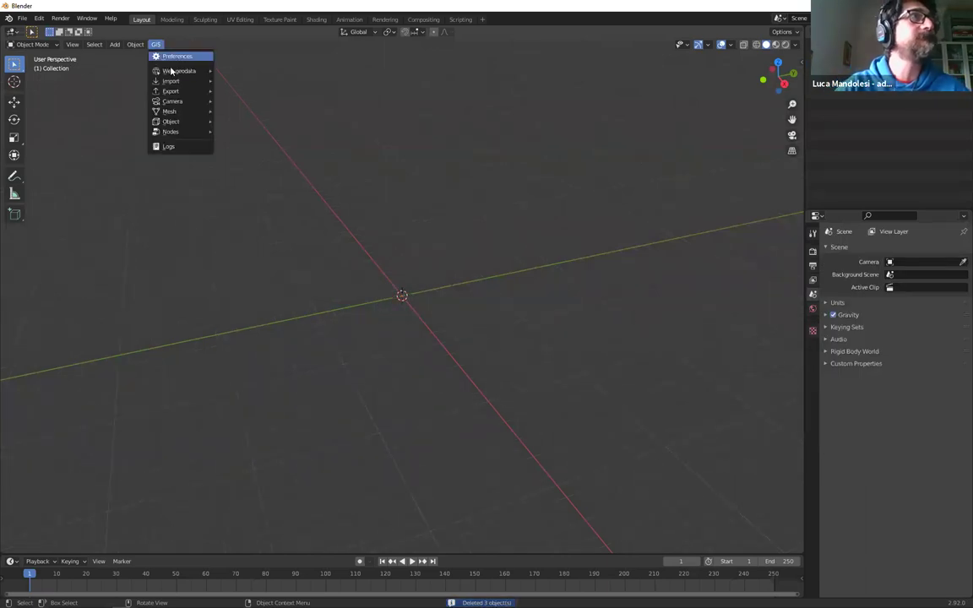
{"action": "mouse_move", "coordinate": [173, 81]}
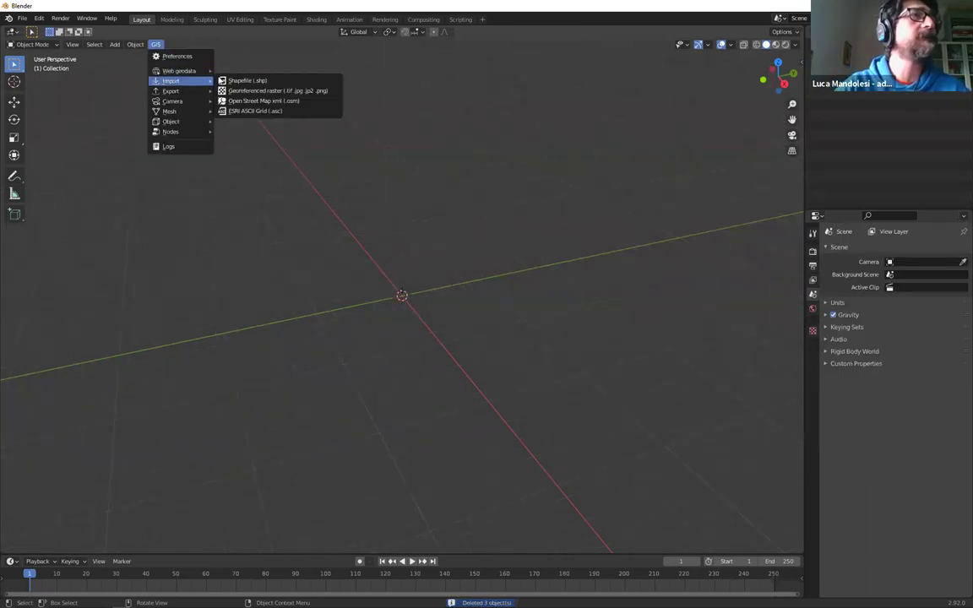
{"action": "left_click", "coordinate": [245, 81]}
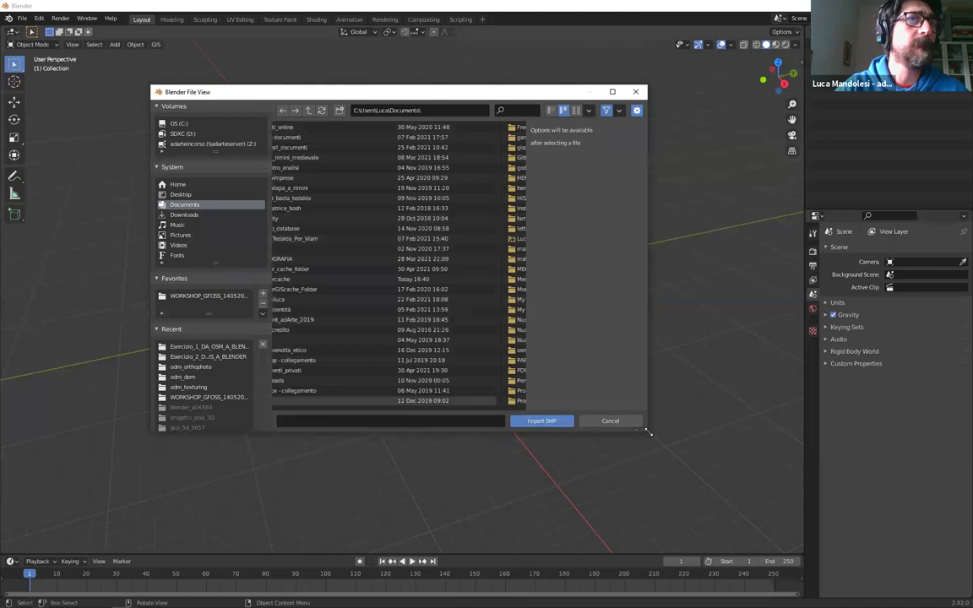
{"action": "left_click_drag", "start_coordinate": [648, 432], "coordinate": [762, 502]}
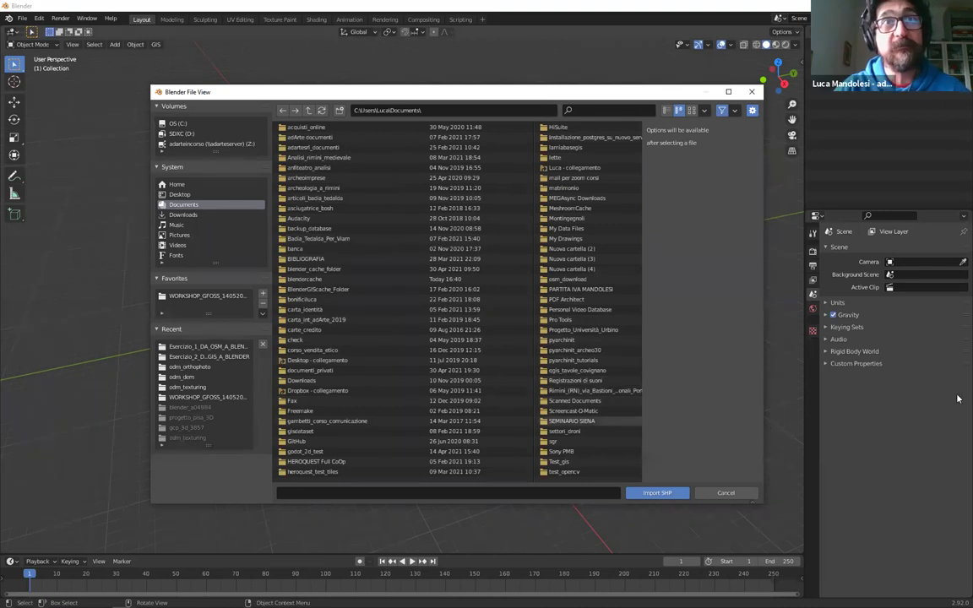
{"action": "left_click_drag", "start_coordinate": [763, 399], "coordinate": [967, 399]}
{"action": "left_click_drag", "start_coordinate": [709, 90], "coordinate": [619, 95]}
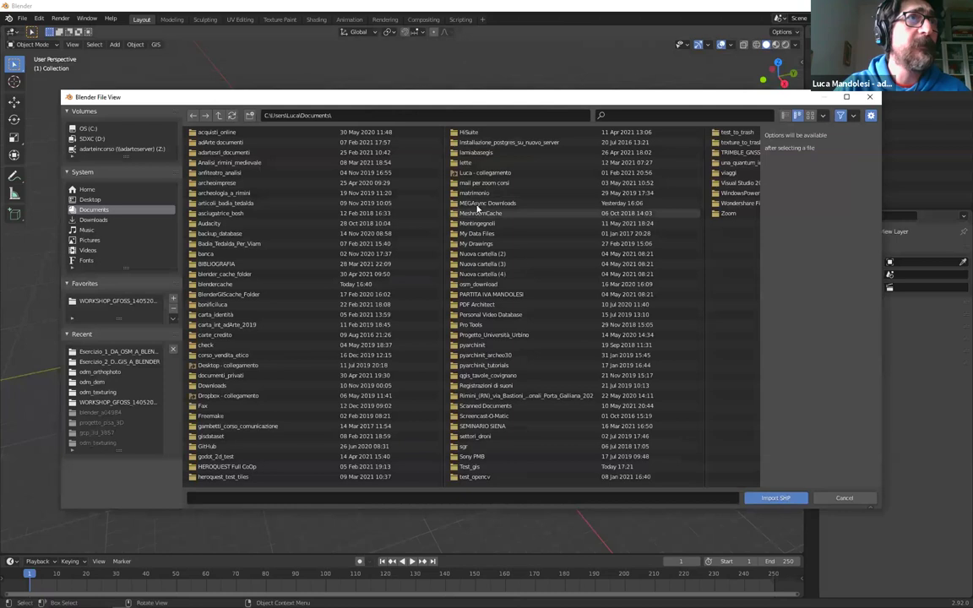
Browse to Esercizio_2_DAL_DEM_IN_QGIS_A_BLENDER and import curve_livello_san_leo.shp
{"action": "double_click", "coordinate": [477, 204]}
{"action": "left_click", "coordinate": [249, 152]}
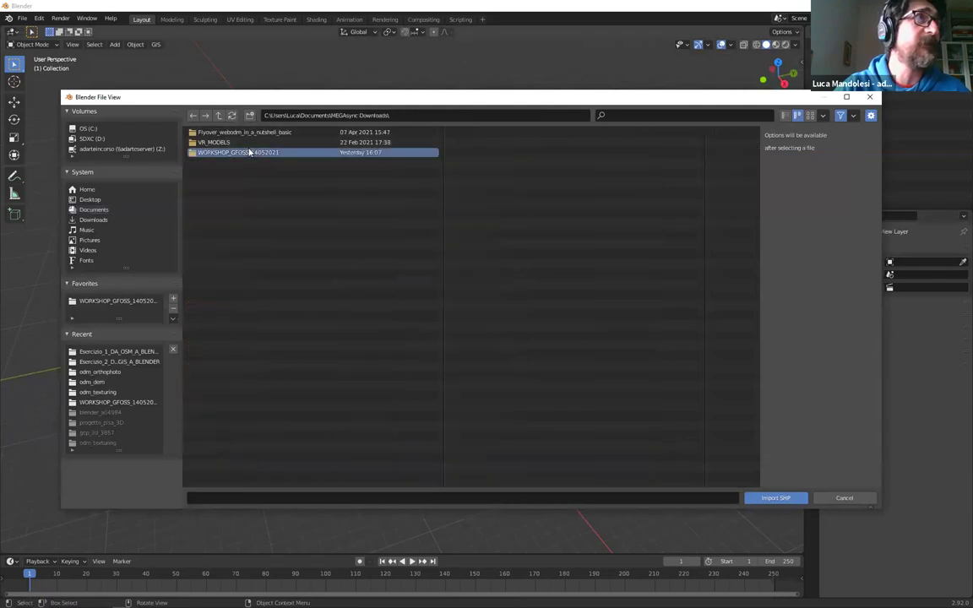
{"action": "double_click", "coordinate": [250, 152]}
{"action": "double_click", "coordinate": [244, 142]}
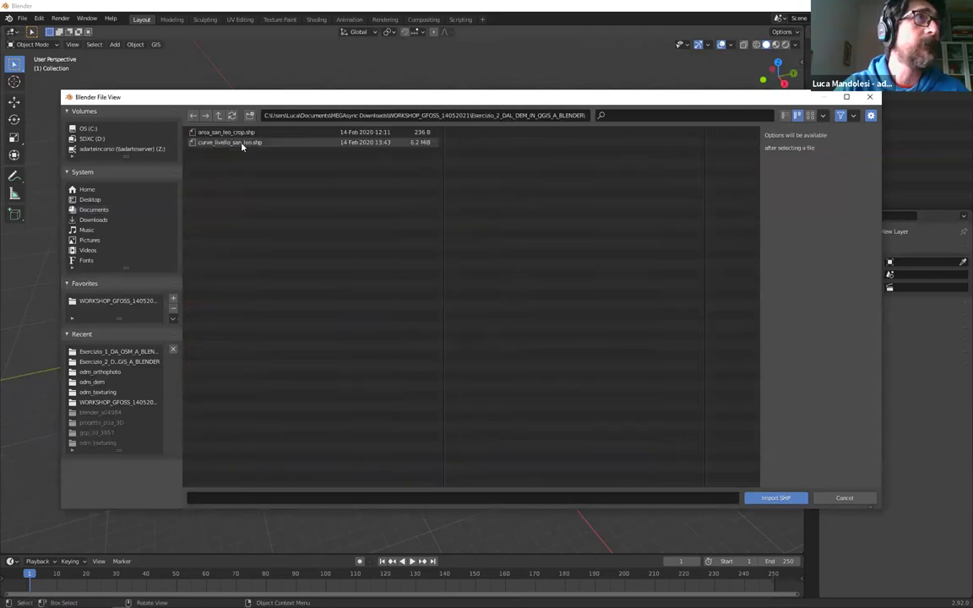
{"action": "left_click", "coordinate": [242, 143]}
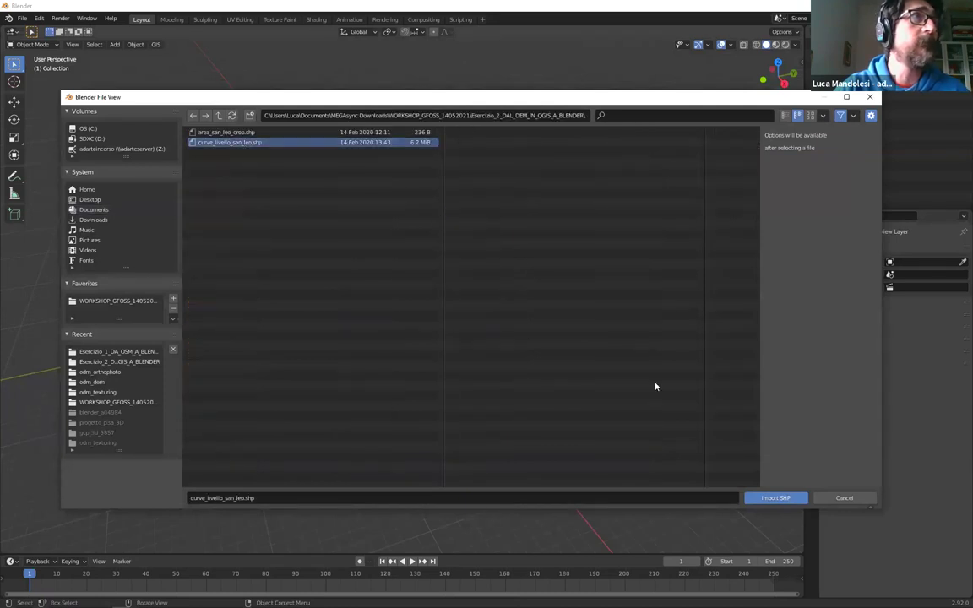
{"action": "left_click", "coordinate": [785, 498]}
{"action": "left_click_drag", "start_coordinate": [800, 506], "coordinate": [417, 161]}
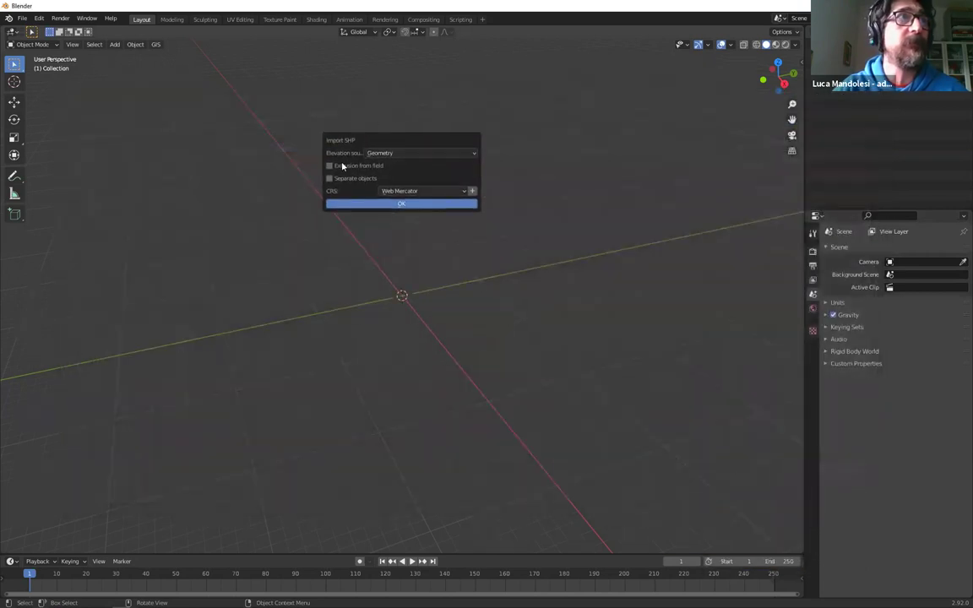
Import the contours with elevation from the ELEV field in ETRS89 / UTM zone 32N
{"action": "left_click", "coordinate": [417, 158]}
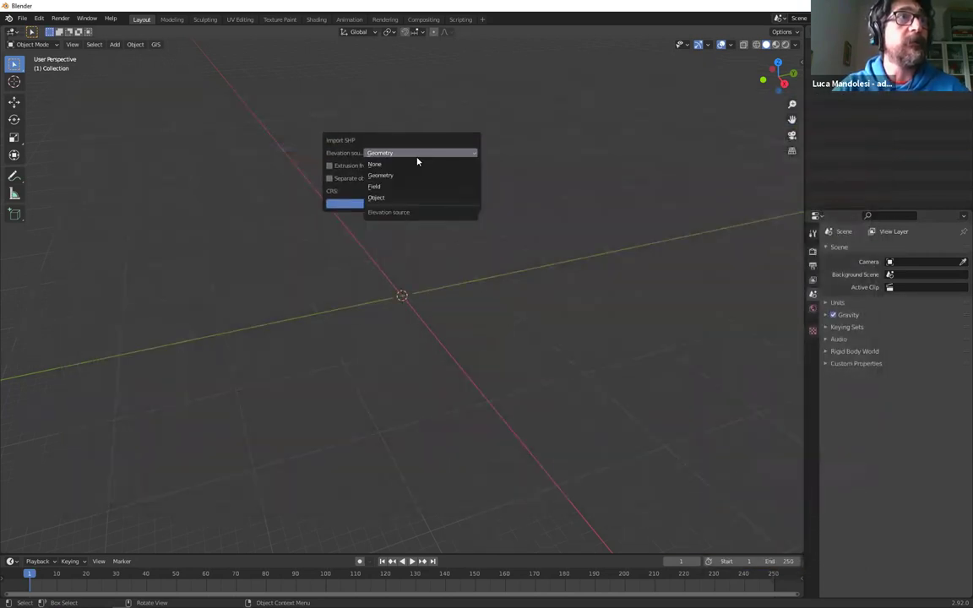
{"action": "left_click", "coordinate": [413, 186]}
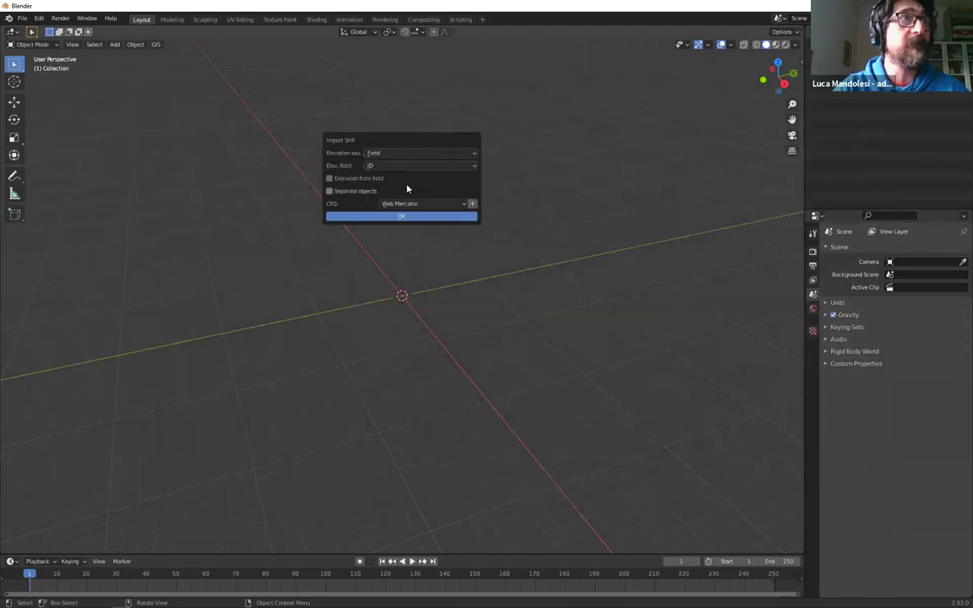
{"action": "left_click", "coordinate": [372, 165]}
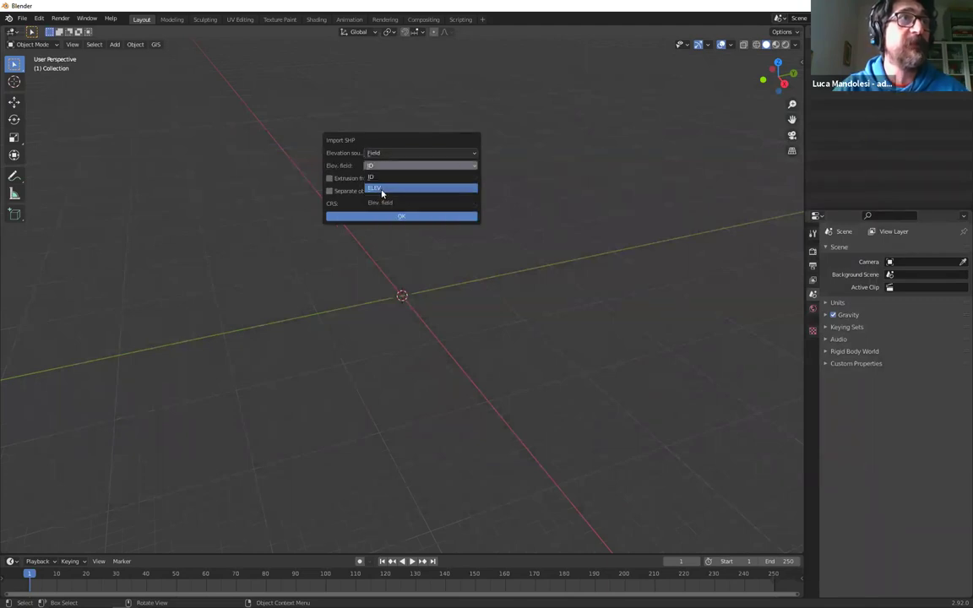
{"action": "left_click", "coordinate": [372, 169]}
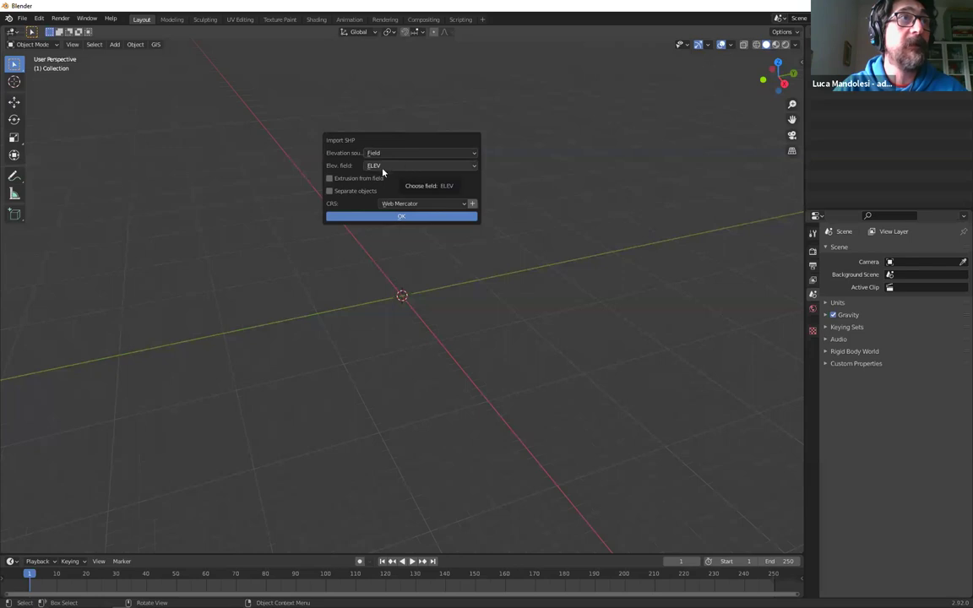
{"action": "left_click", "coordinate": [358, 192]}
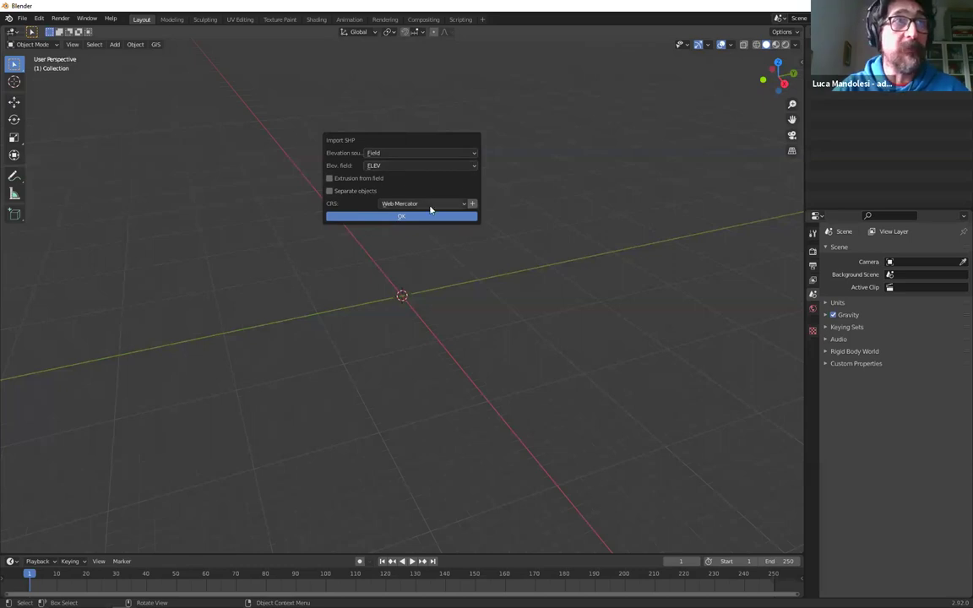
{"action": "left_click", "coordinate": [429, 204]}
{"action": "left_click", "coordinate": [435, 238]}
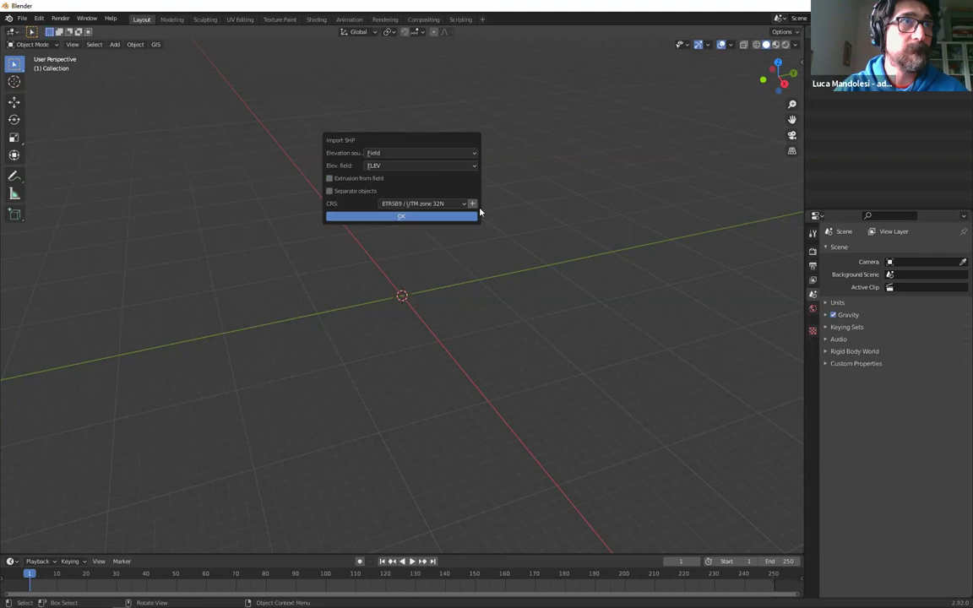
{"action": "left_click", "coordinate": [407, 216]}
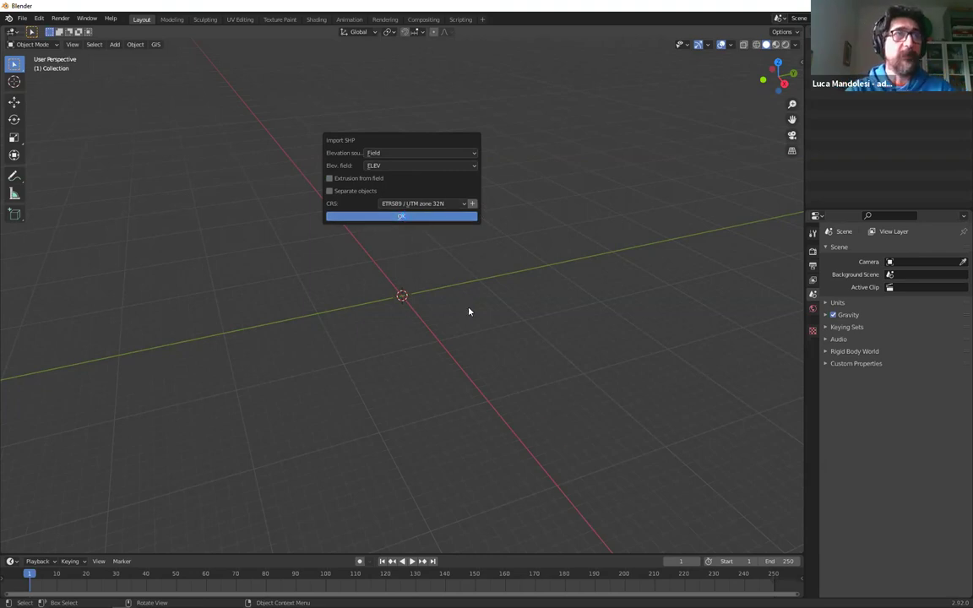
Zoom and orbit around the imported San Leo contour curves, then return to QGIS
{"action": "scroll", "coordinate": [537, 359], "scroll_direction": "up", "scroll_amount": 2}
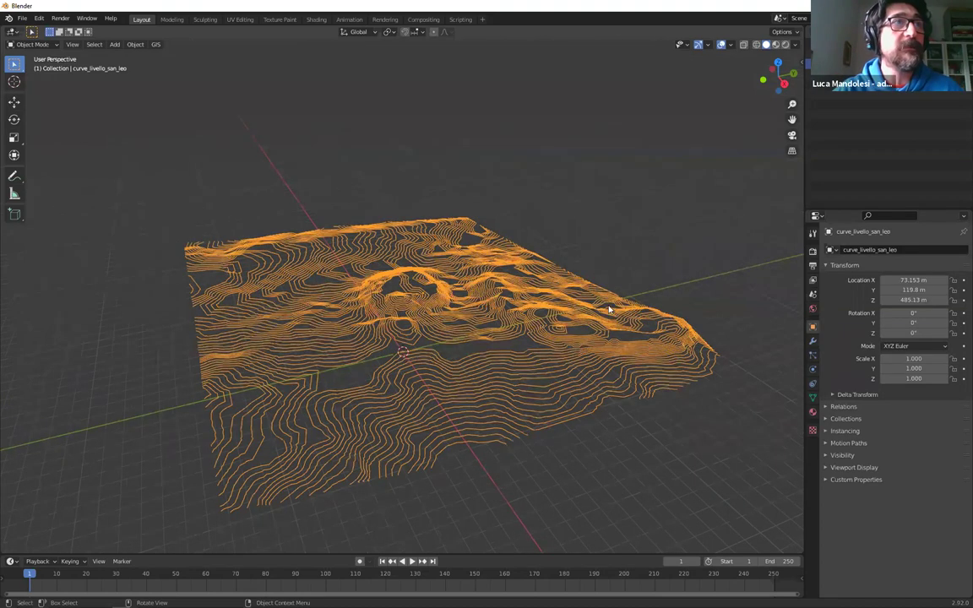
{"action": "scroll", "coordinate": [476, 240], "scroll_direction": "up", "scroll_amount": 2}
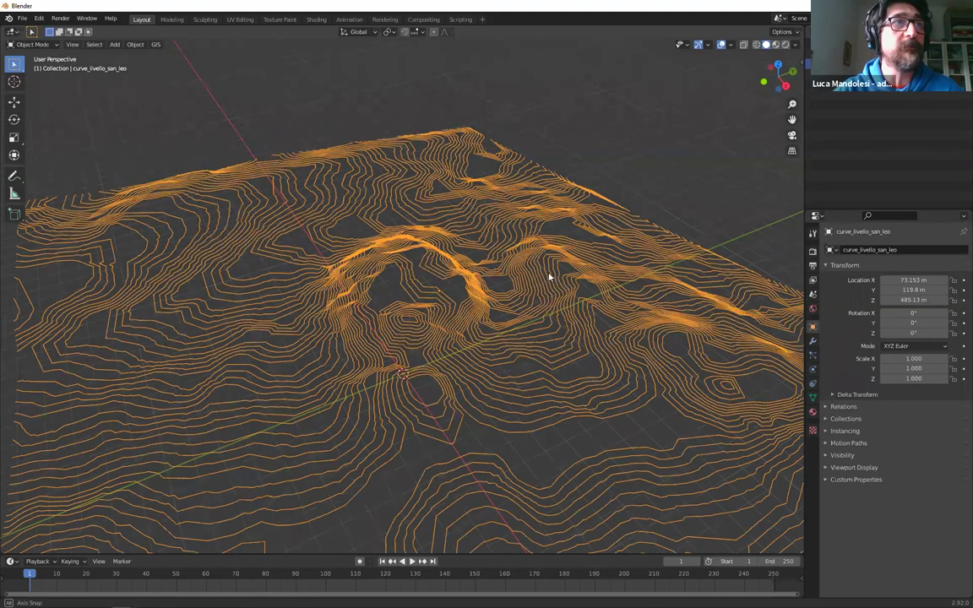
{"action": "scroll", "coordinate": [440, 273], "scroll_direction": "down", "scroll_amount": 5}
{"action": "middle_click_drag", "start_coordinate": [464, 367], "coordinate": [474, 333]}
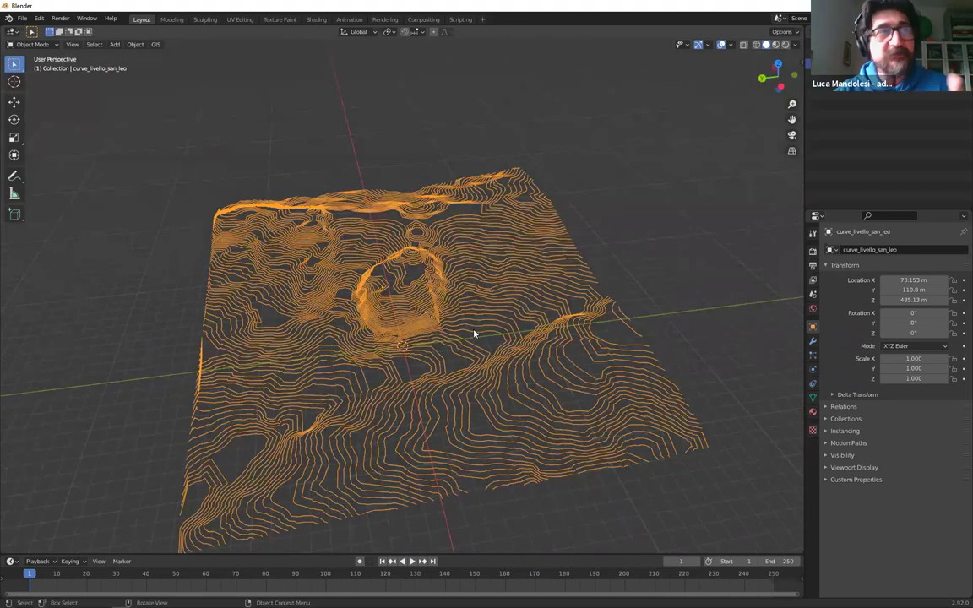
{"action": "middle_click_drag", "start_coordinate": [147, 21], "coordinate": [167, 63]}
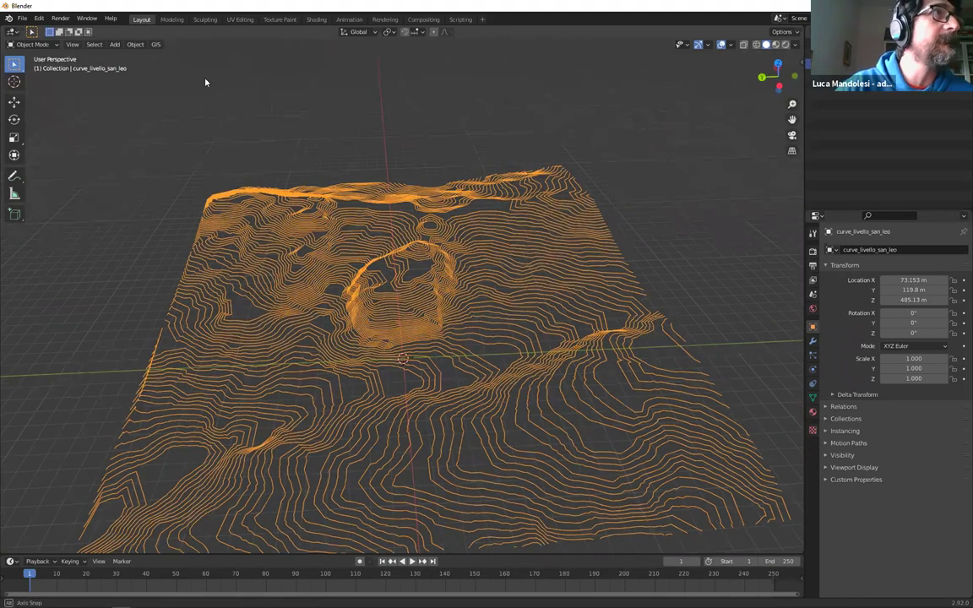
{"action": "middle_click_drag", "start_coordinate": [426, 241], "coordinate": [421, 245]}
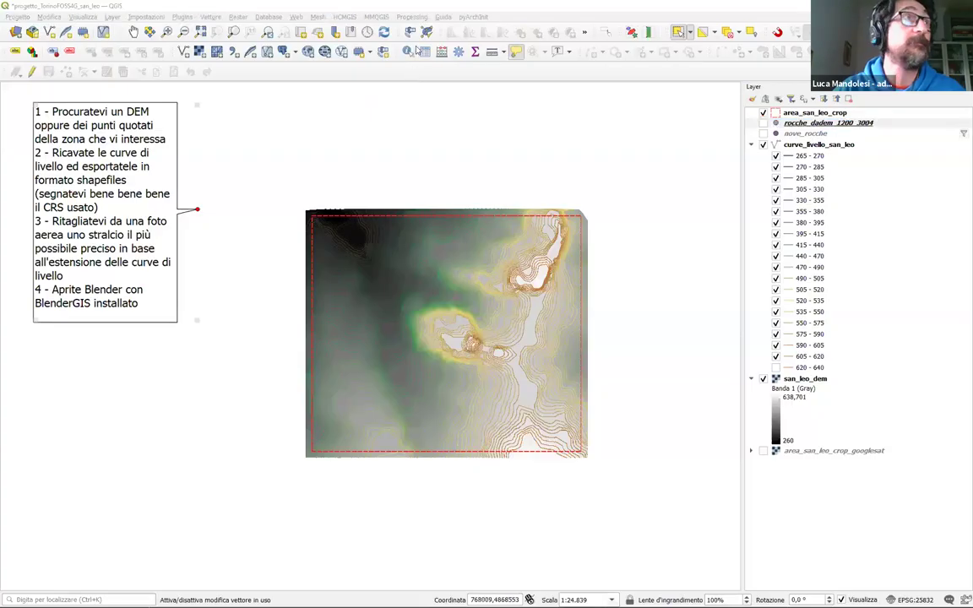
{"action": "left_click", "coordinate": [417, 46]}
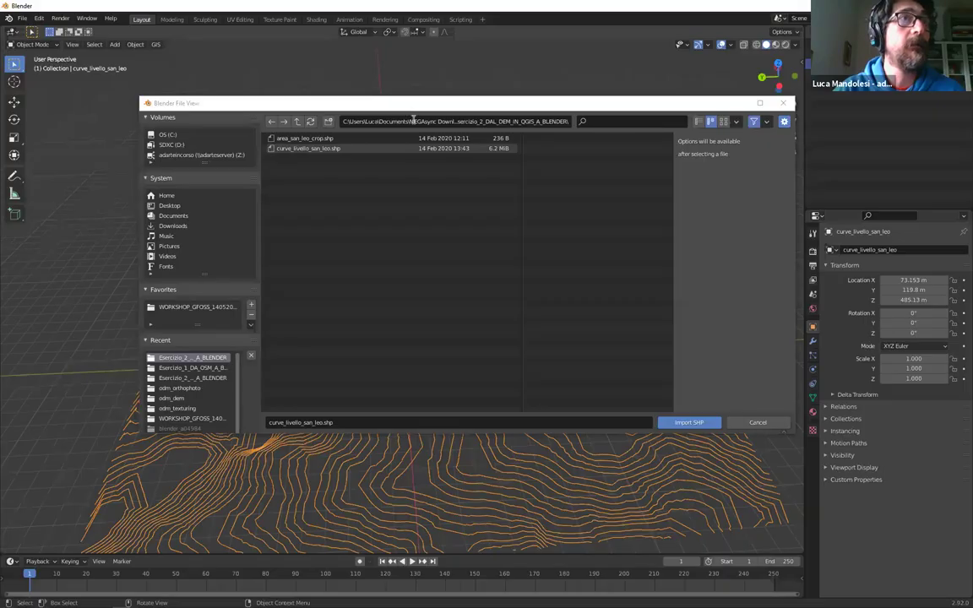
Go to the Test_gis folder and import rocche_dadem_1200_3004.shp, bringing up its Import SHP options
{"action": "left_click", "coordinate": [413, 120]}
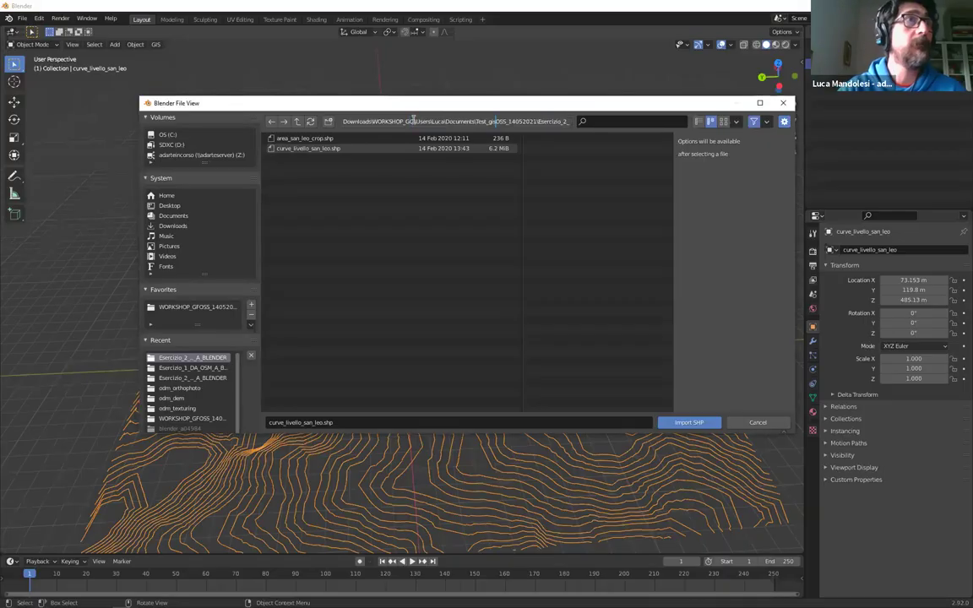
{"action": "type", "text": "is\\"}
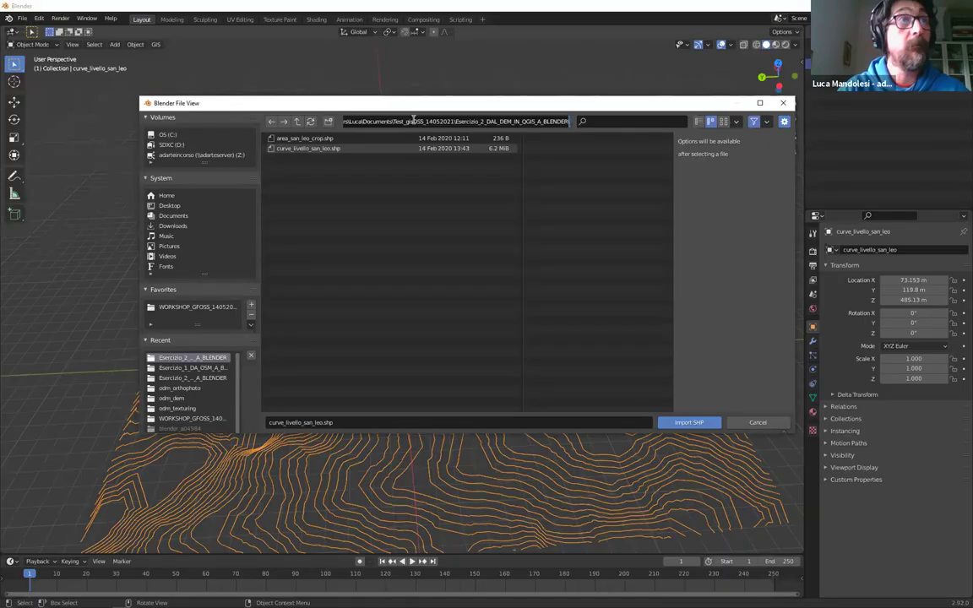
{"action": "key", "text": "Return"}
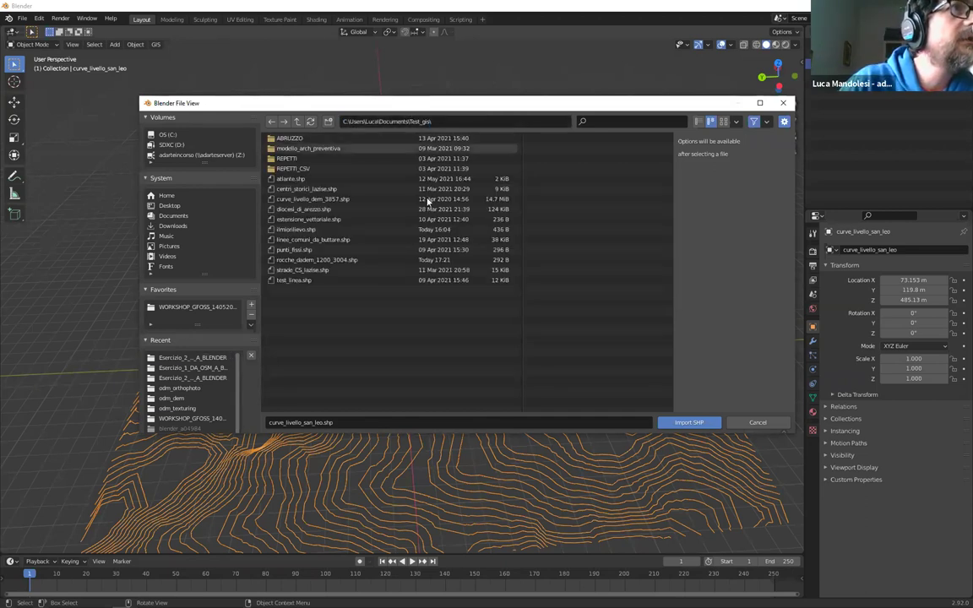
{"action": "left_click", "coordinate": [416, 259]}
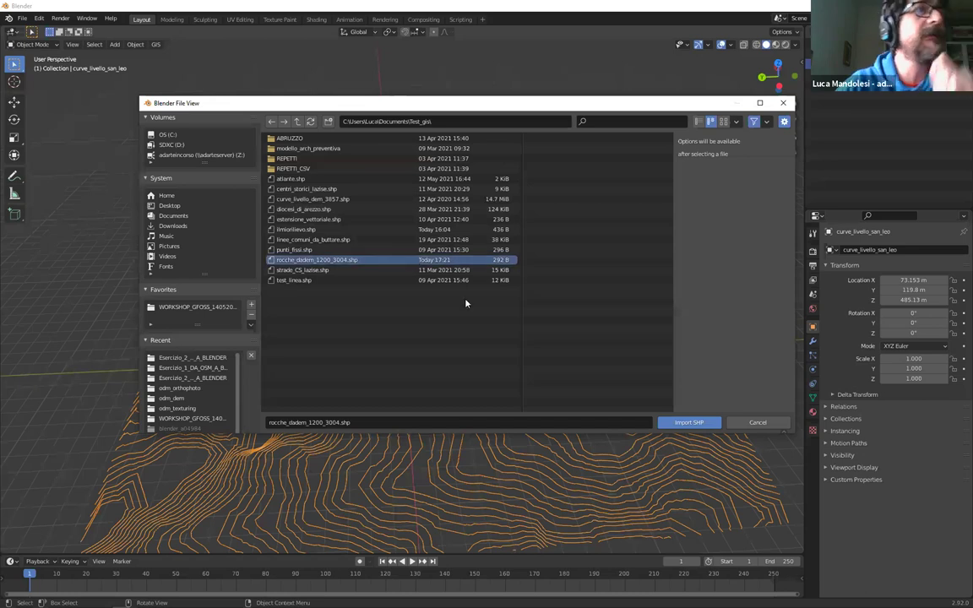
{"action": "left_click", "coordinate": [688, 423]}
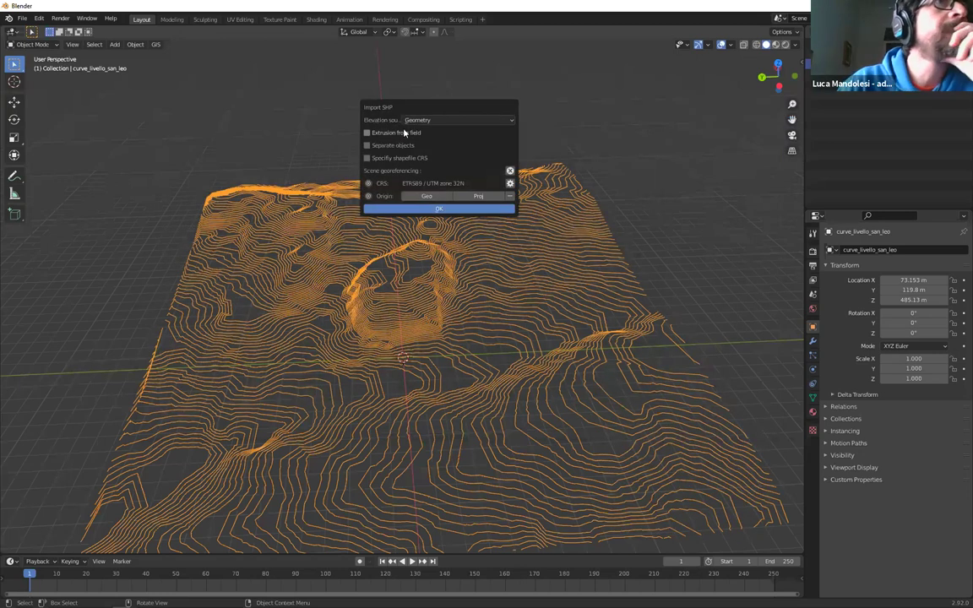
Set the elevation source to Field, using the dadem field
{"action": "left_click", "coordinate": [458, 120]}
{"action": "left_click", "coordinate": [459, 132]}
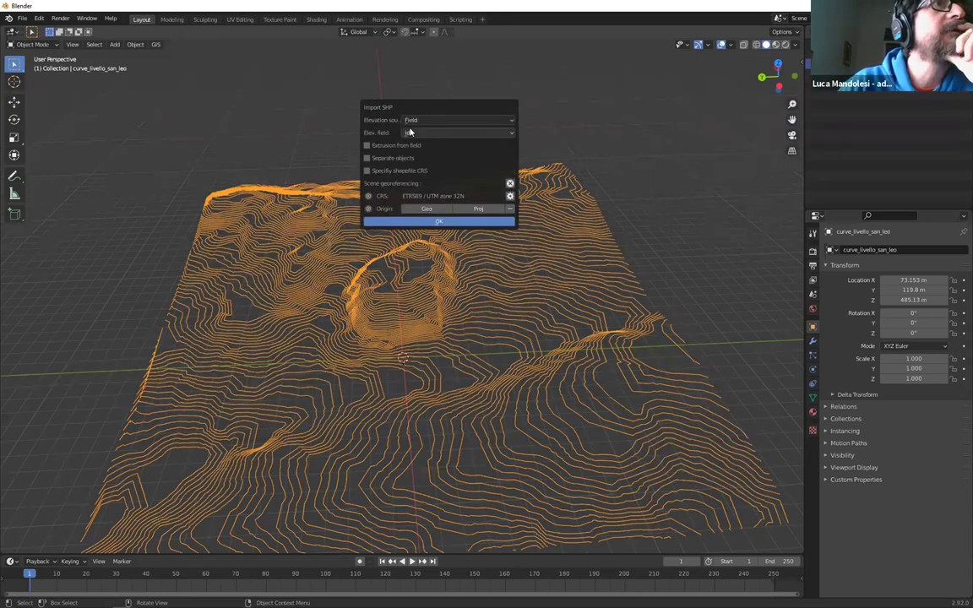
{"action": "left_click", "coordinate": [423, 133]}
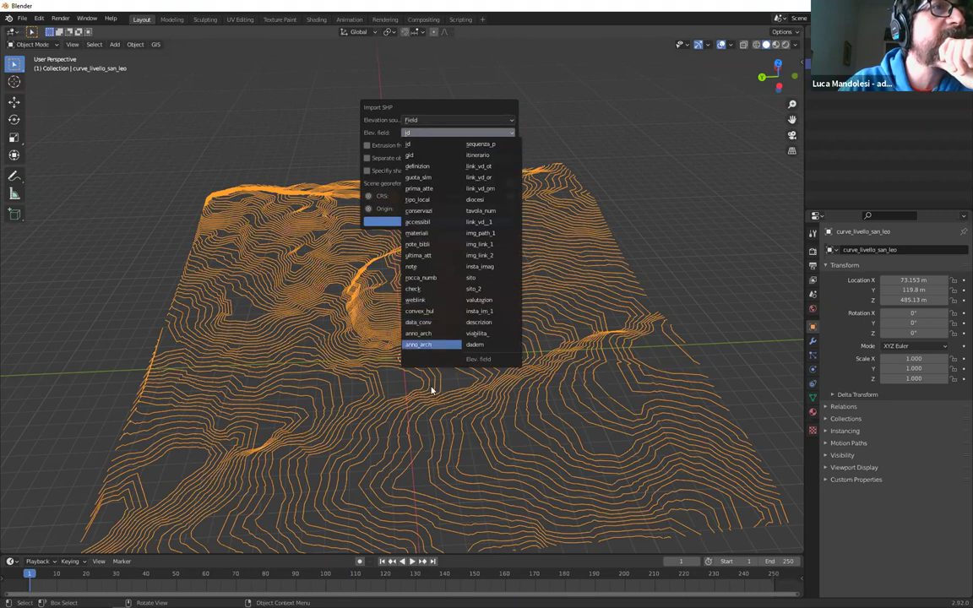
{"action": "left_click", "coordinate": [484, 345]}
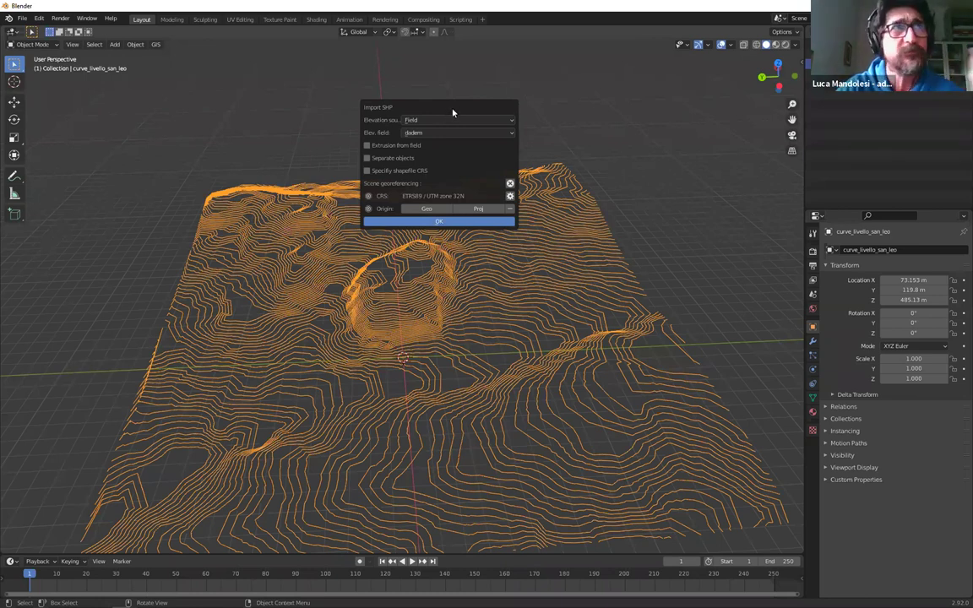
Enable Separate objects and Object name from field, then choose the naming field
{"action": "left_click", "coordinate": [402, 164]}
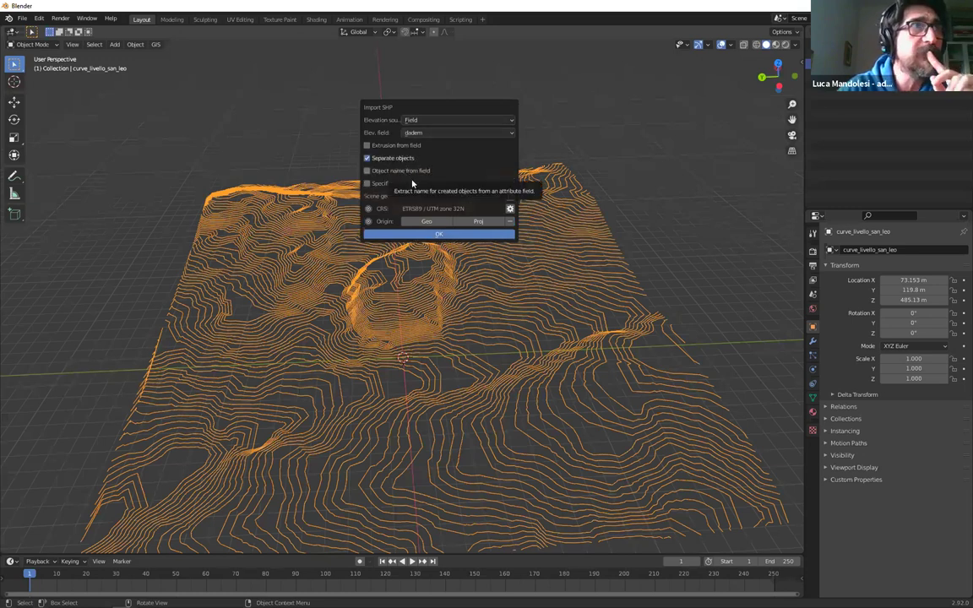
{"action": "left_click", "coordinate": [427, 175]}
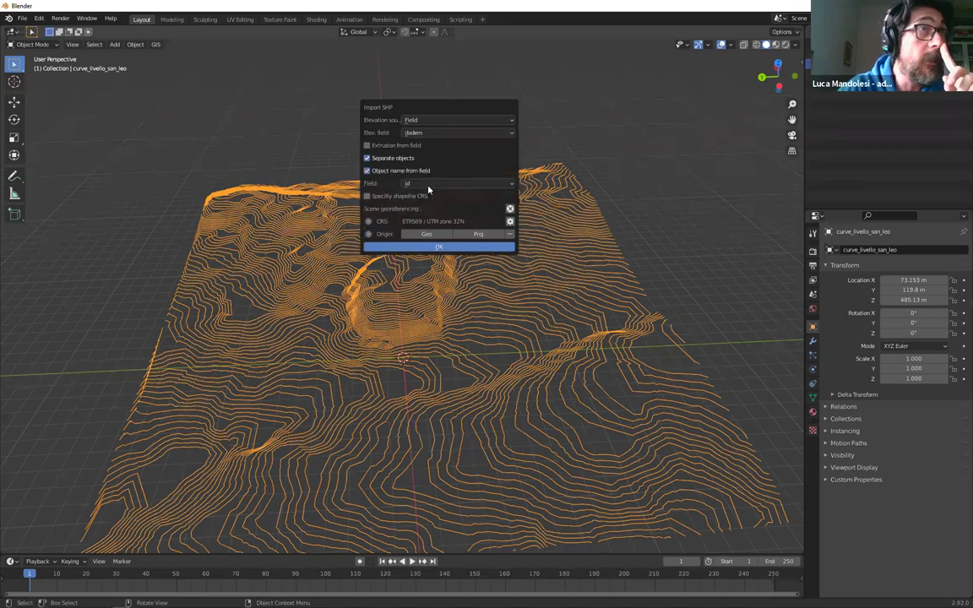
{"action": "left_click", "coordinate": [368, 196]}
{"action": "left_click", "coordinate": [440, 183]}
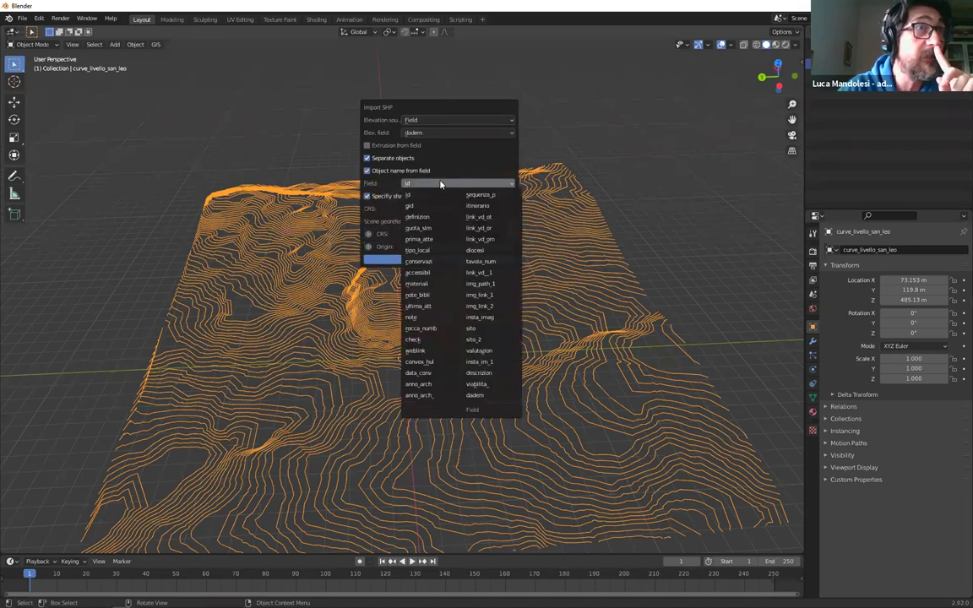
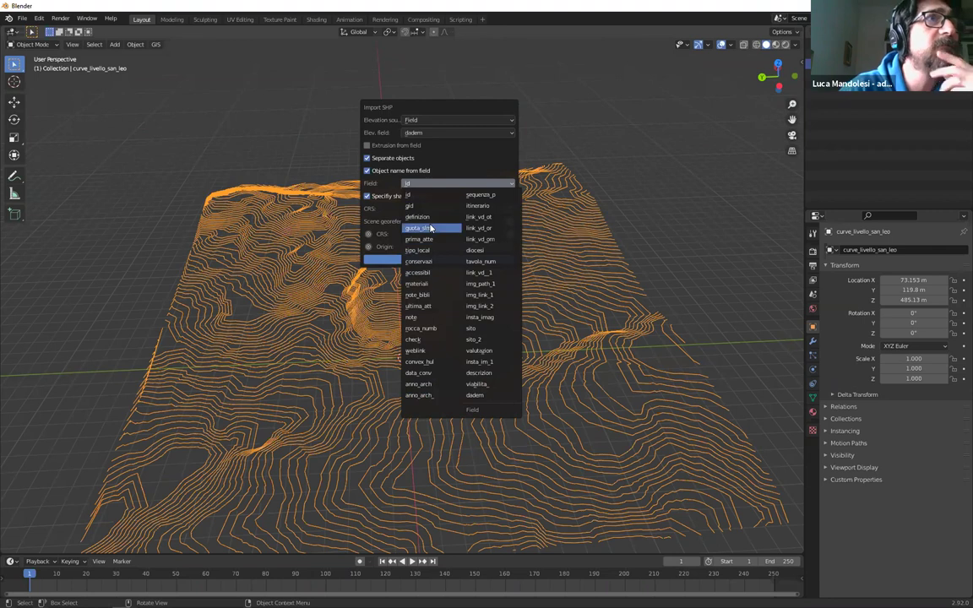
Name objects from the sito field, add EPSG:3004 Monte Mario as shapefile CRS, and run the import
{"action": "left_click", "coordinate": [483, 334]}
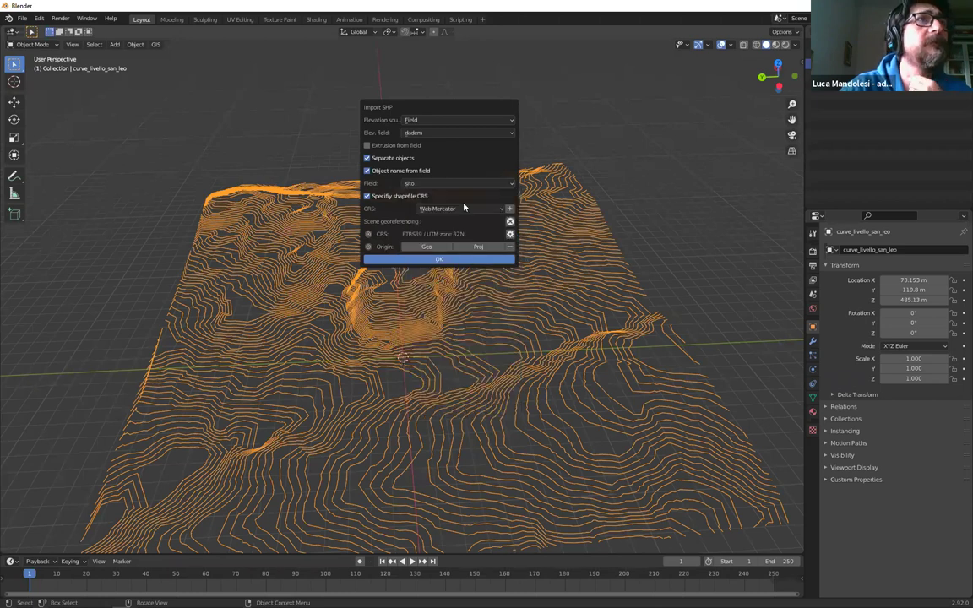
{"action": "left_click", "coordinate": [463, 217]}
{"action": "left_click", "coordinate": [467, 209]}
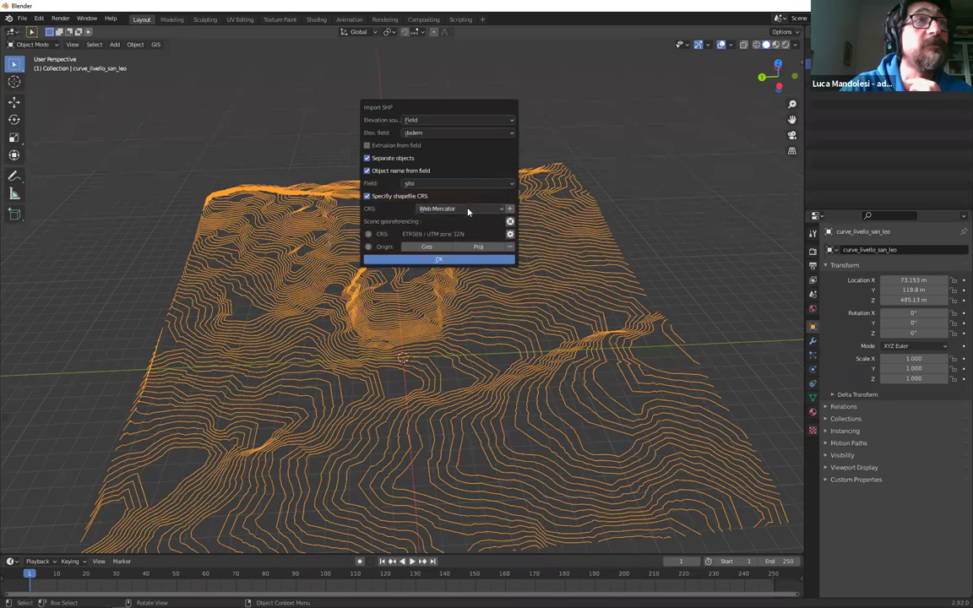
{"action": "left_click", "coordinate": [510, 211]}
{"action": "left_click", "coordinate": [511, 239]}
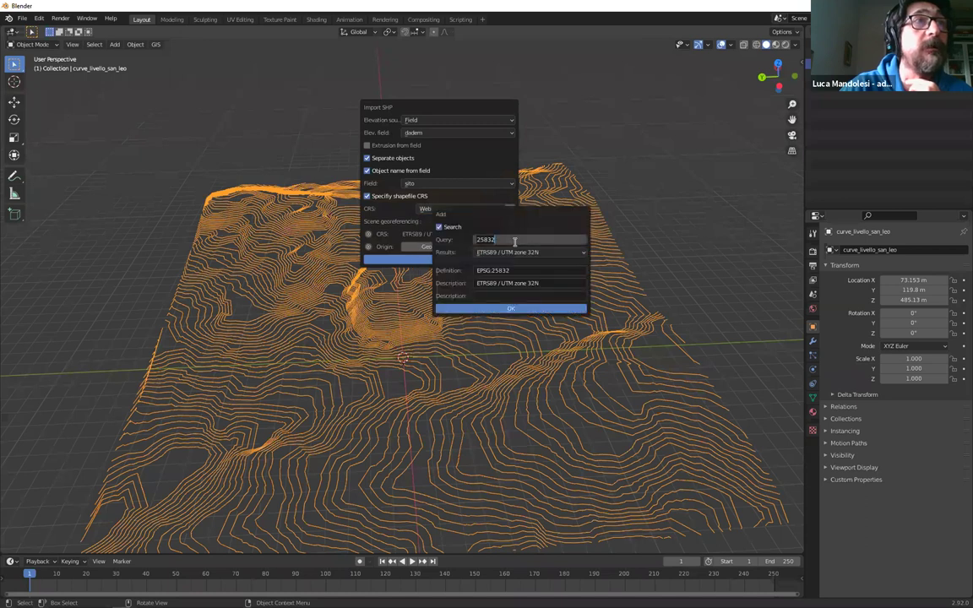
{"action": "type", "text": "3004"}
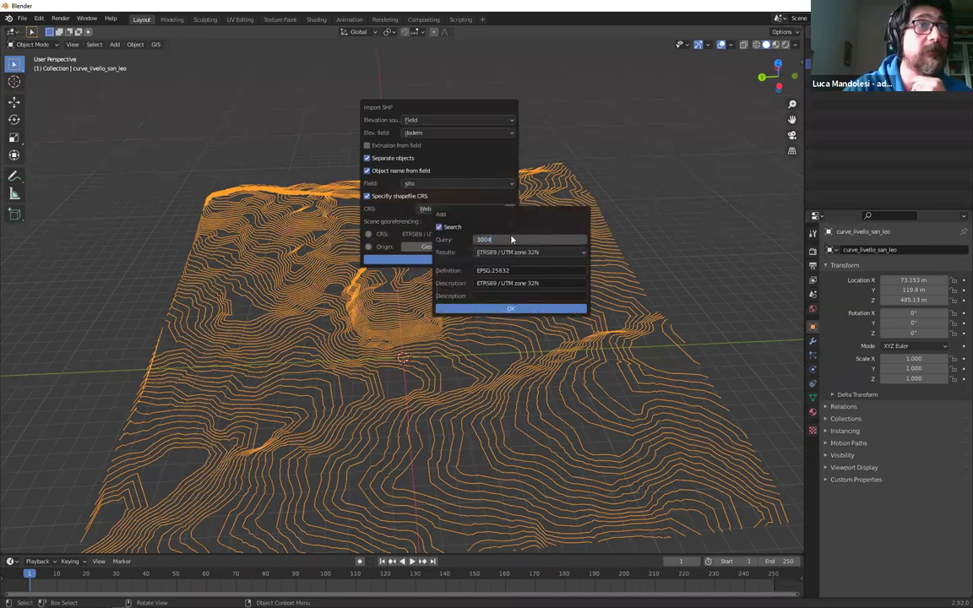
{"action": "key", "text": "Return"}
{"action": "left_click", "coordinate": [531, 308]}
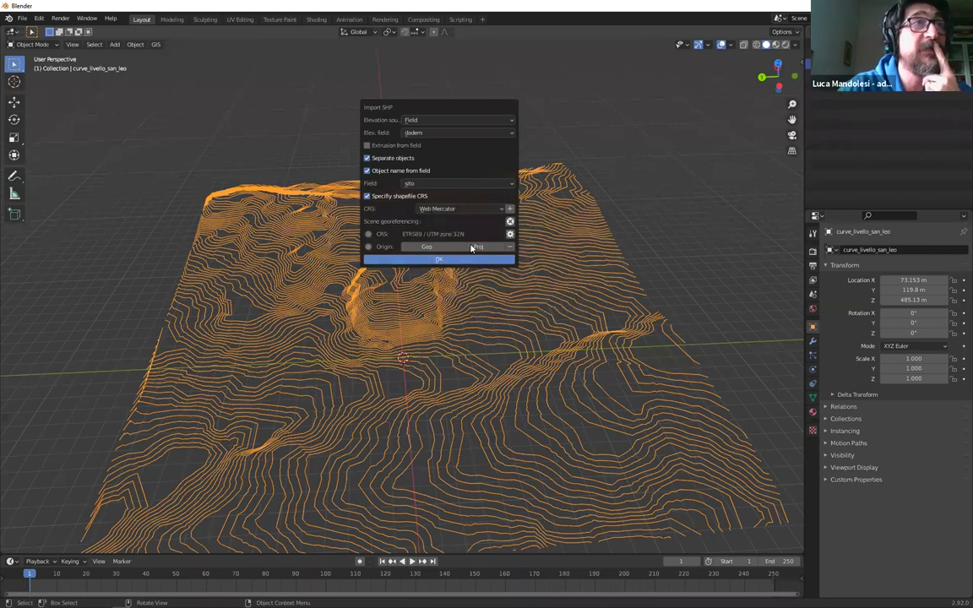
{"action": "left_click", "coordinate": [439, 261]}
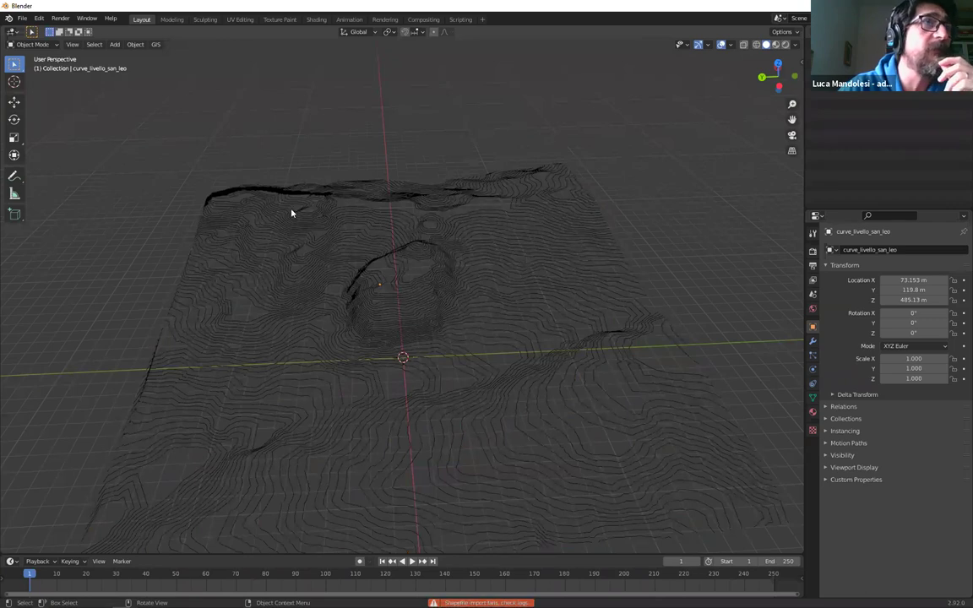
{"action": "left_click", "coordinate": [156, 44]}
{"action": "left_click", "coordinate": [166, 141]}
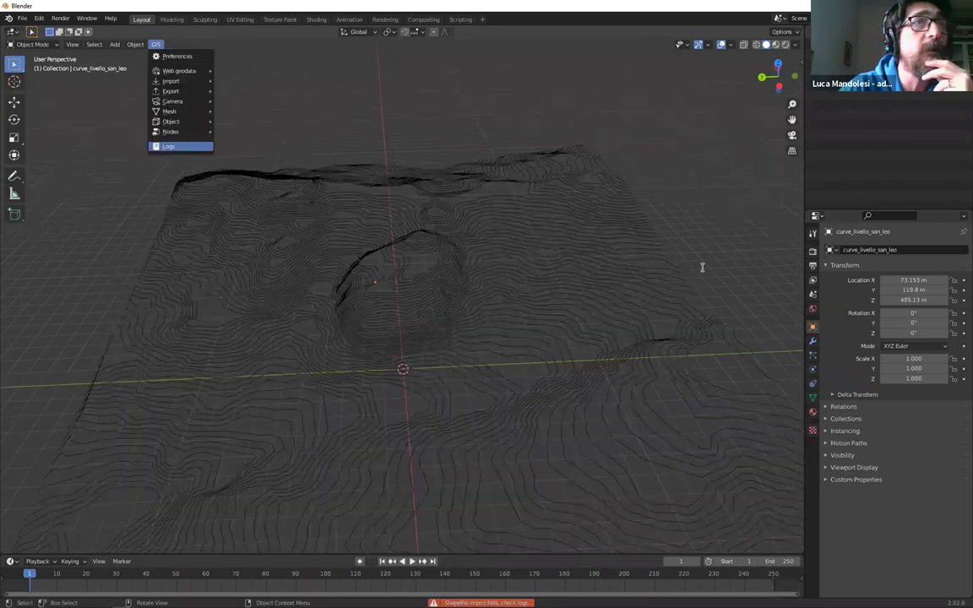
{"action": "scroll", "coordinate": [706, 259], "scroll_direction": "up", "scroll_amount": 3}
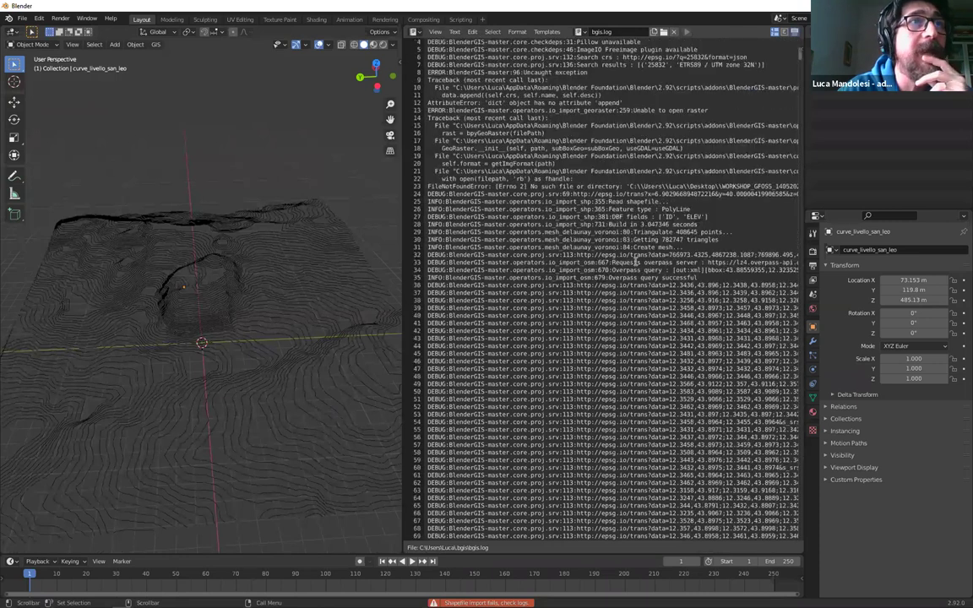
{"action": "left_click_drag", "start_coordinate": [390, 234], "coordinate": [326, 234]}
{"action": "scroll", "coordinate": [618, 218], "scroll_direction": "down", "scroll_amount": 1}
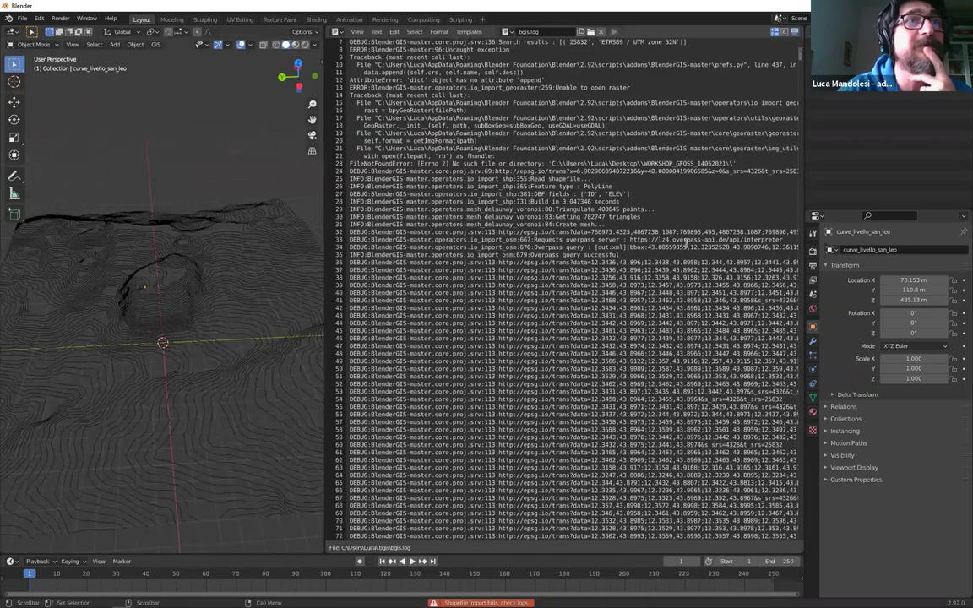
{"action": "scroll", "coordinate": [595, 198], "scroll_direction": "down", "scroll_amount": 20}
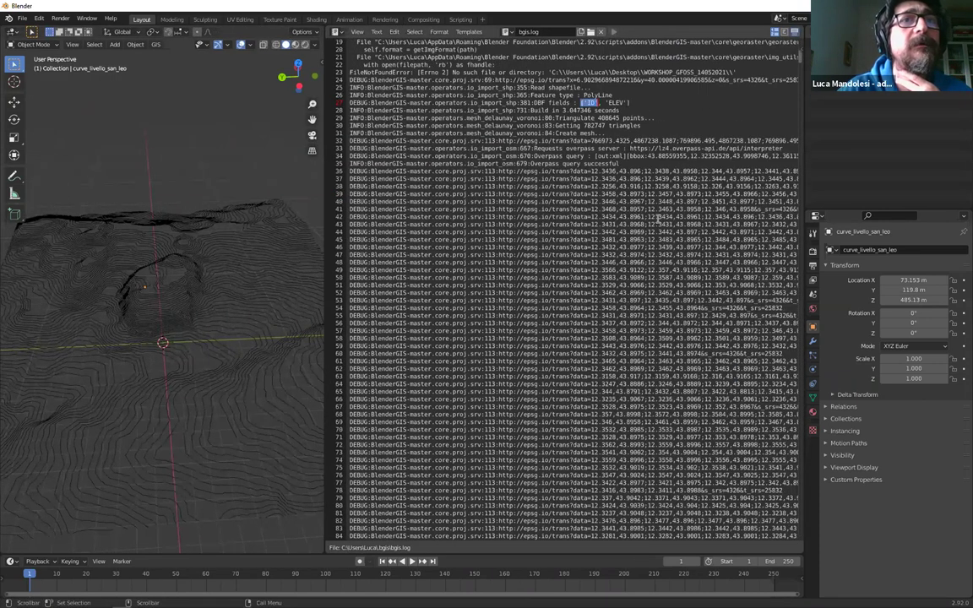
{"action": "scroll", "coordinate": [675, 224], "scroll_direction": "down", "scroll_amount": 3}
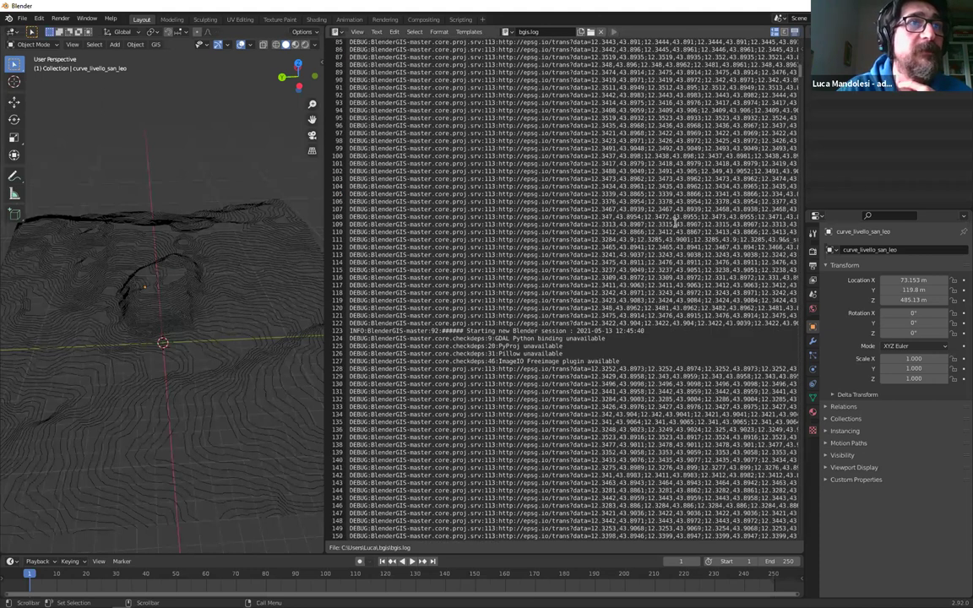
{"action": "scroll", "coordinate": [676, 224], "scroll_direction": "up", "scroll_amount": 5}
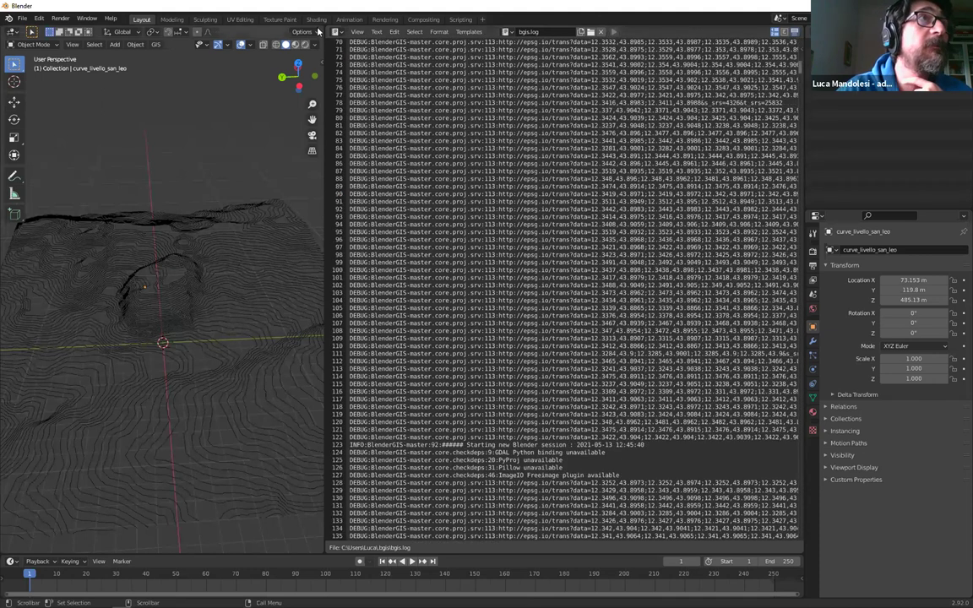
{"action": "left_click_drag", "start_coordinate": [326, 27], "coordinate": [472, 212]}
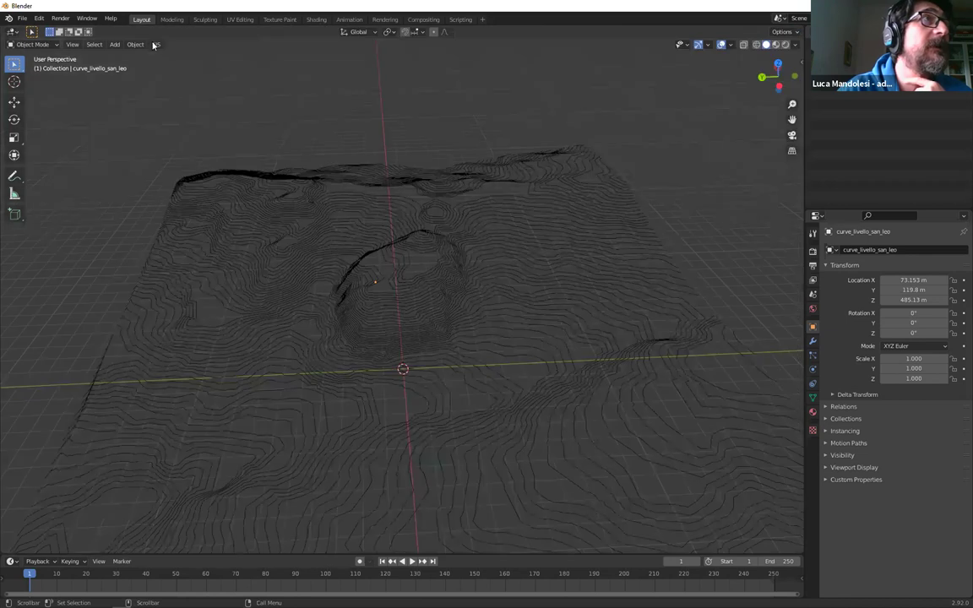
Choose rocche_dadem_1200_3004.shp for shapefile import
{"action": "left_click", "coordinate": [156, 44]}
{"action": "mouse_move", "coordinate": [173, 80]}
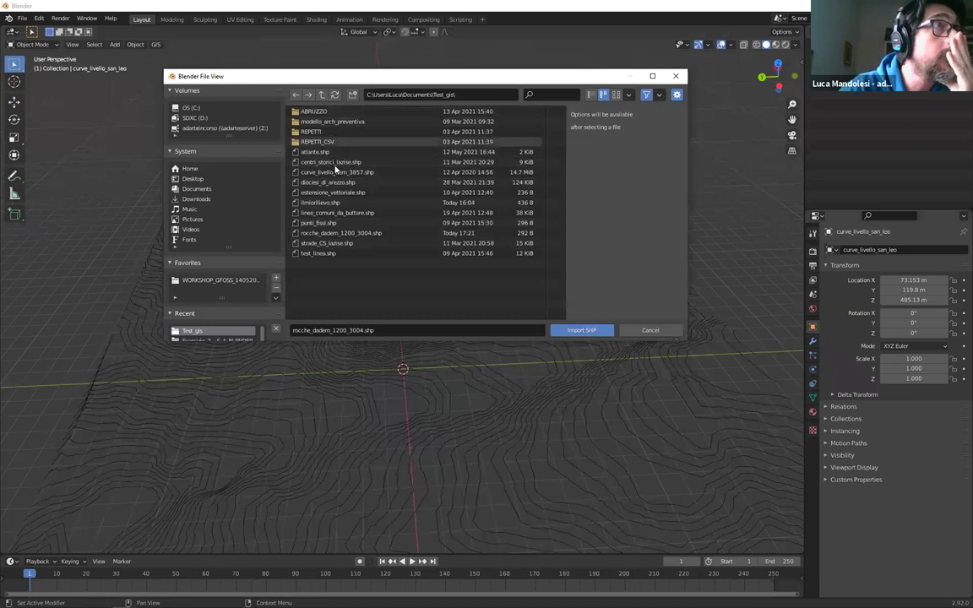
{"action": "left_click", "coordinate": [338, 233]}
{"action": "left_click", "coordinate": [581, 331]}
{"action": "left_click_drag", "start_coordinate": [561, 335], "coordinate": [410, 214]}
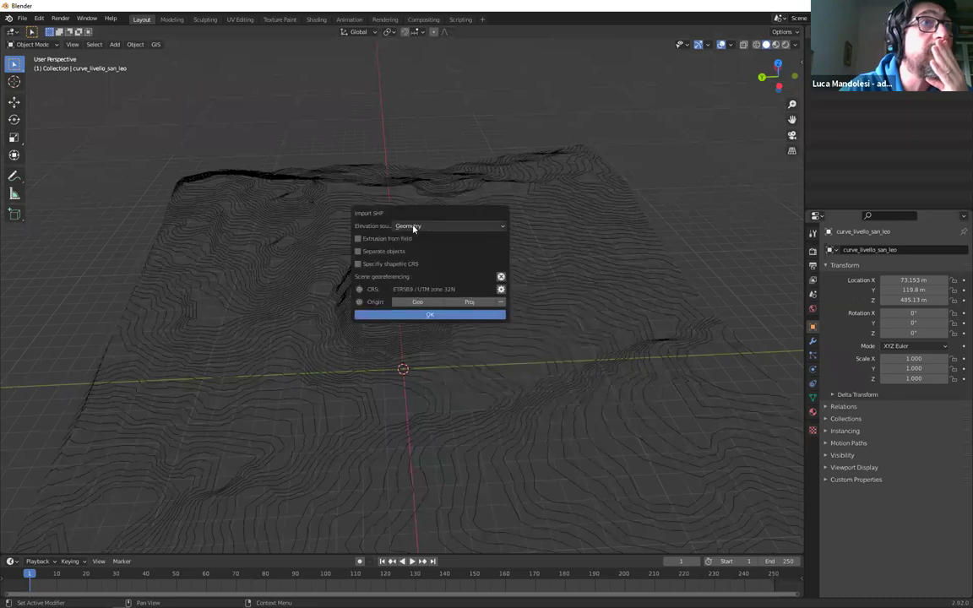
Take elevation from the dadem field, set the CRS to Monte Mario / Italy zone 2, and import
{"action": "left_click", "coordinate": [430, 226]}
{"action": "left_click", "coordinate": [419, 245]}
{"action": "left_click", "coordinate": [406, 239]}
{"action": "left_click", "coordinate": [397, 239]}
{"action": "left_click", "coordinate": [397, 239]}
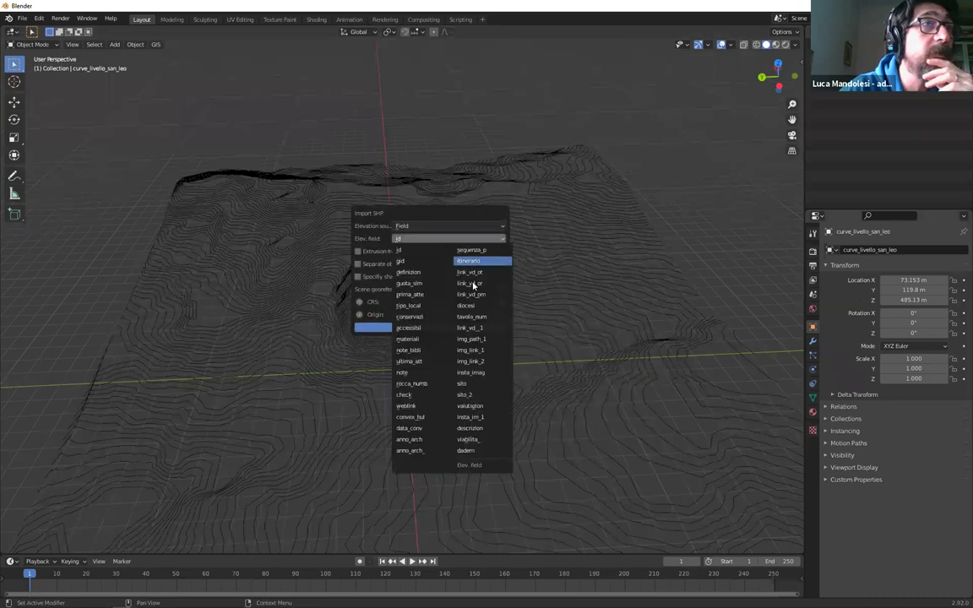
{"action": "left_click", "coordinate": [467, 450]}
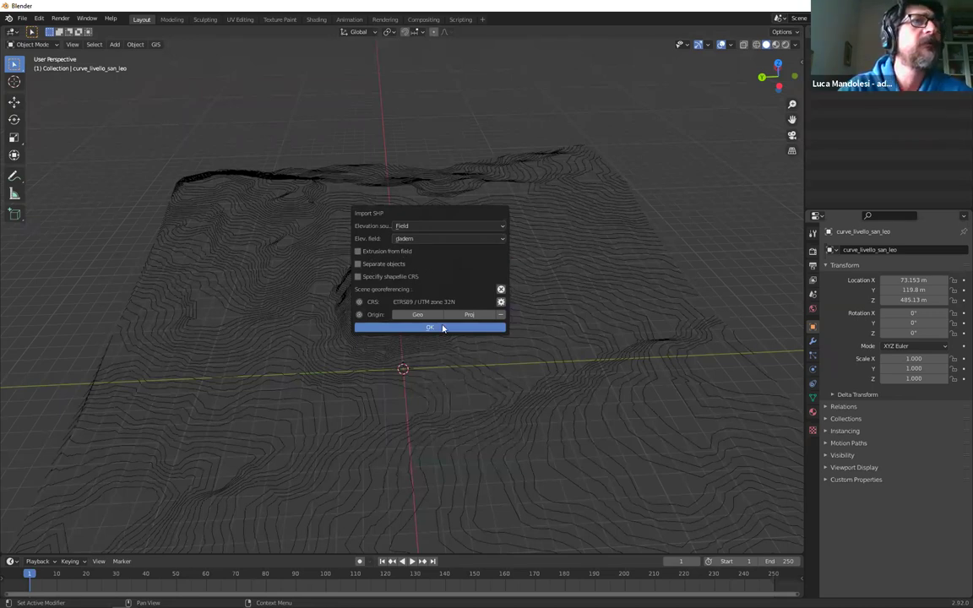
{"action": "left_click", "coordinate": [406, 278]}
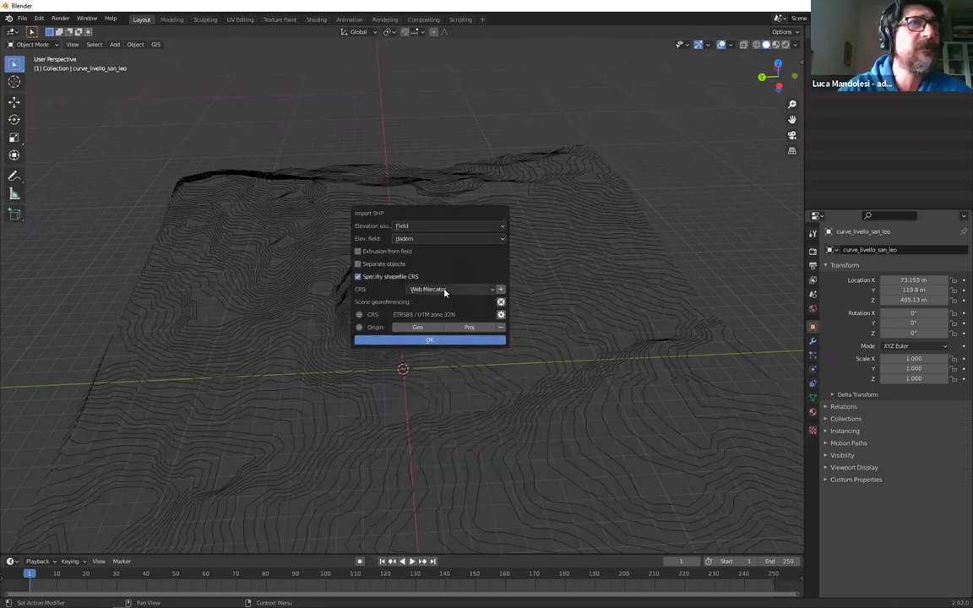
{"action": "left_click", "coordinate": [441, 289]}
{"action": "left_click", "coordinate": [441, 332]}
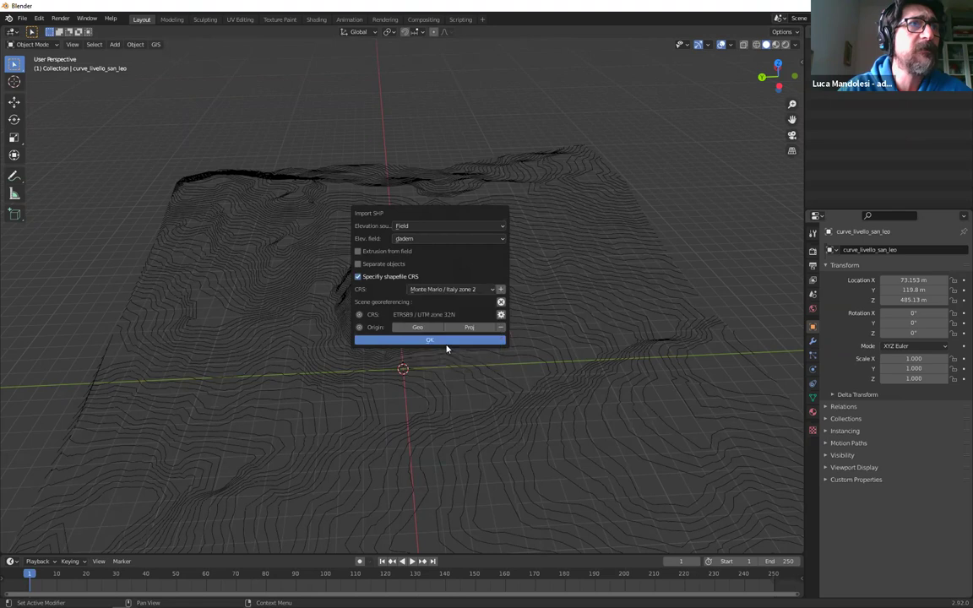
{"action": "left_click", "coordinate": [432, 341]}
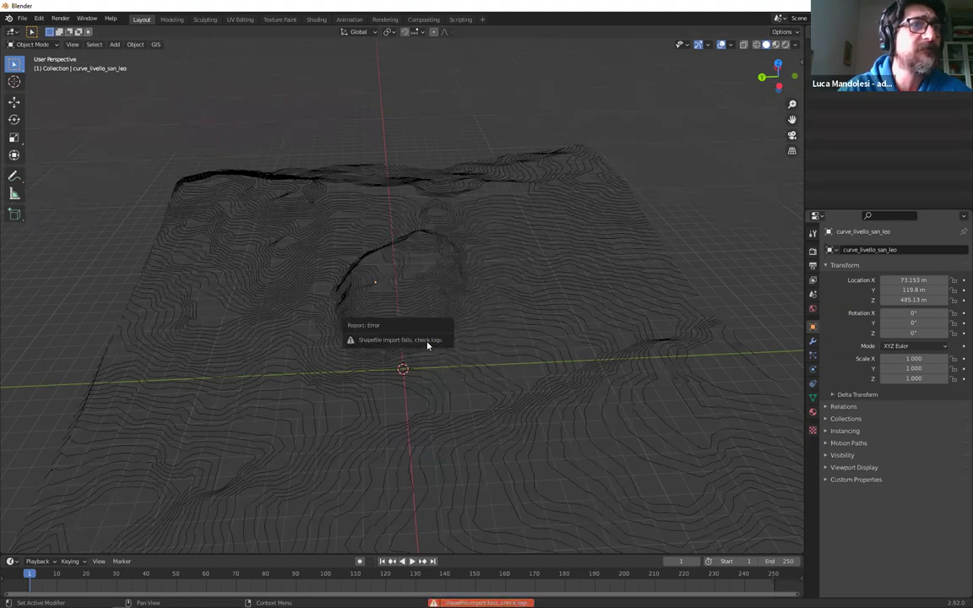
Retry importing rocche_dadem_1200_3004.shp with Monte Mario / Italy zone 2 as shapefile CRS
{"action": "left_click", "coordinate": [156, 44]}
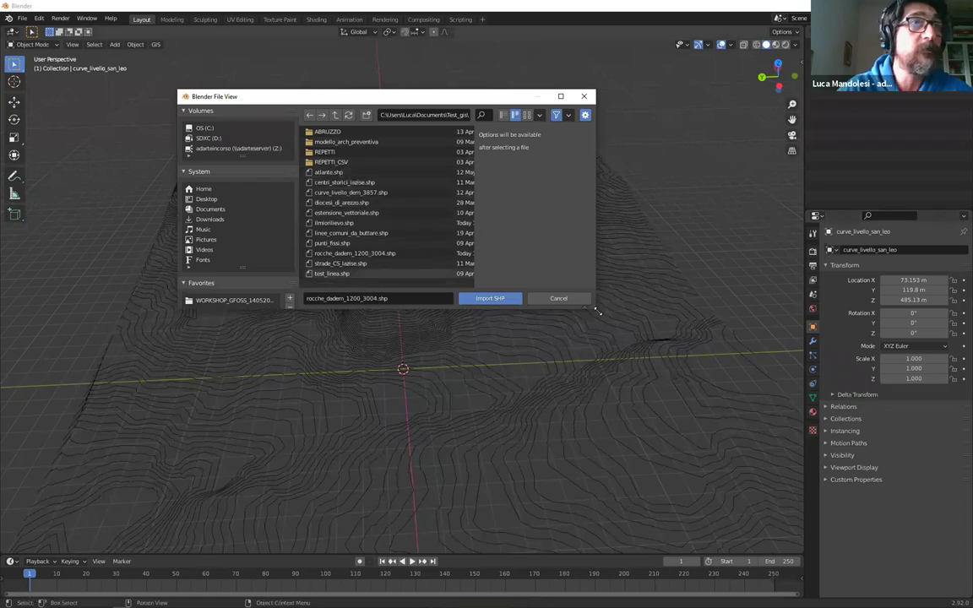
{"action": "left_click_drag", "start_coordinate": [597, 310], "coordinate": [791, 416]}
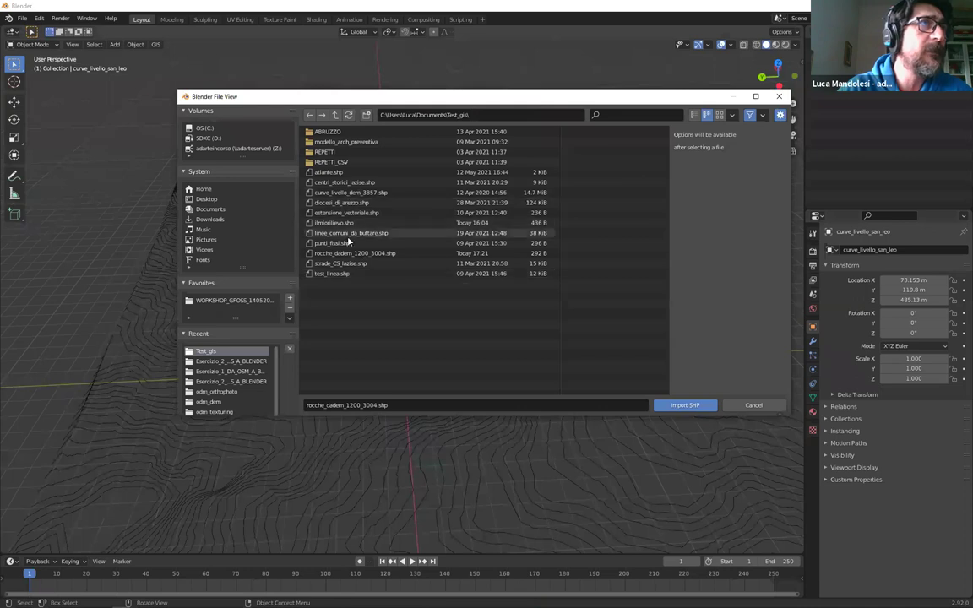
{"action": "left_click", "coordinate": [346, 253]}
{"action": "left_click", "coordinate": [685, 405]}
{"action": "left_click_drag", "start_coordinate": [680, 408], "coordinate": [414, 209]}
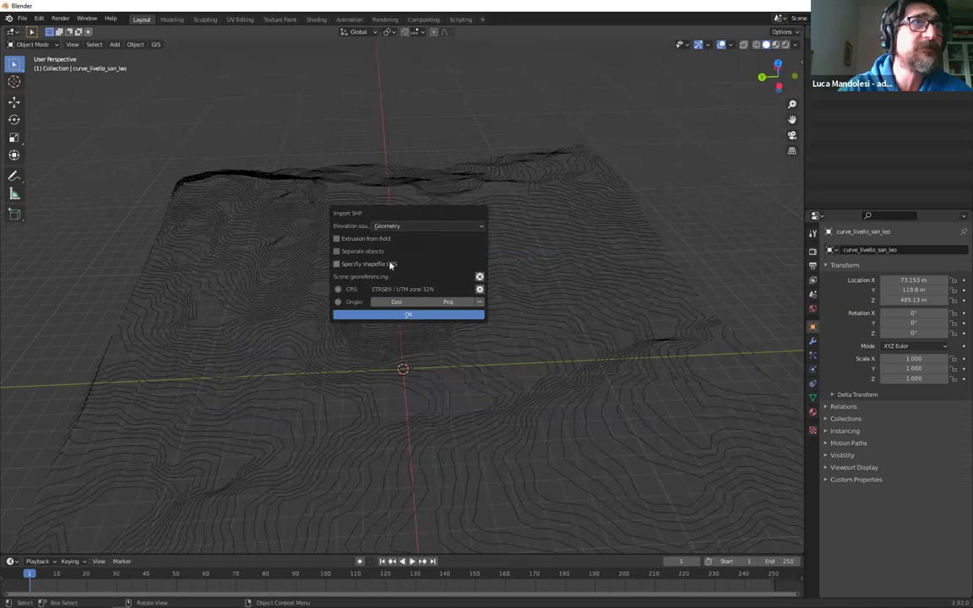
{"action": "left_click", "coordinate": [391, 265]}
{"action": "left_click", "coordinate": [411, 277]}
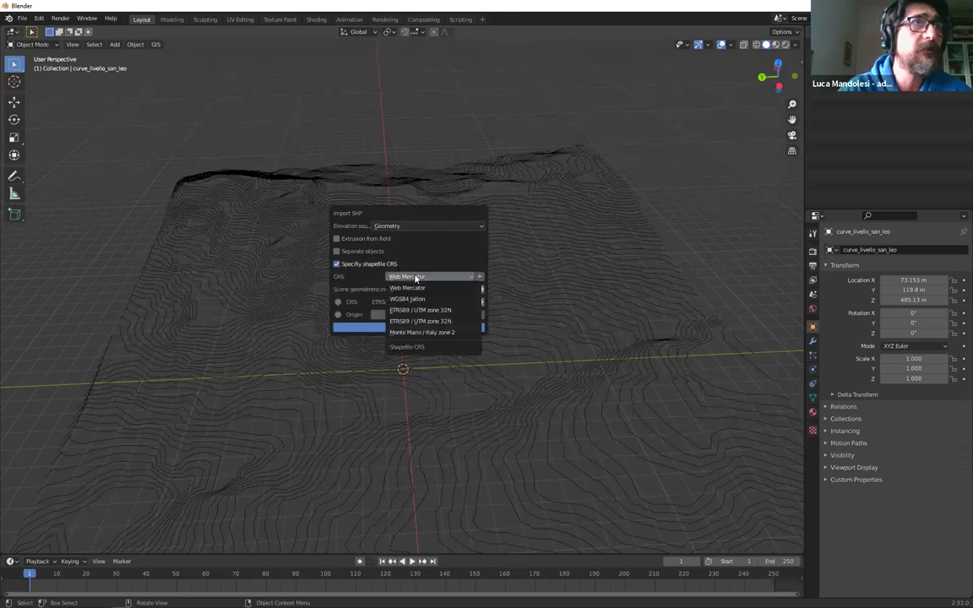
{"action": "left_click", "coordinate": [421, 335]}
{"action": "left_click", "coordinate": [406, 329]}
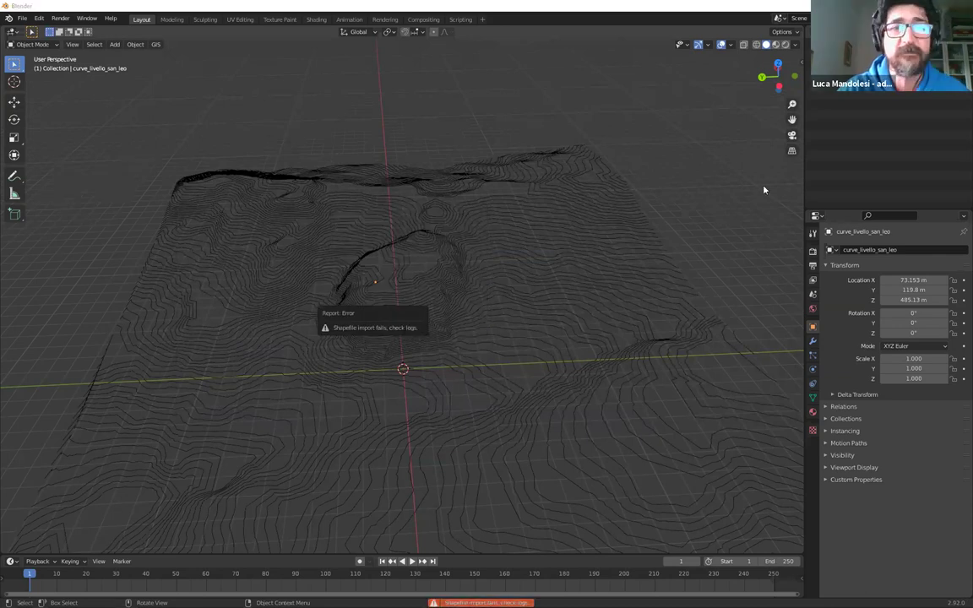
{"action": "key", "text": "alt+Tab"}
Save the contour layer as a new shapefile named rocche_dadem_1200_25832.shp
{"action": "right_click", "coordinate": [786, 123]}
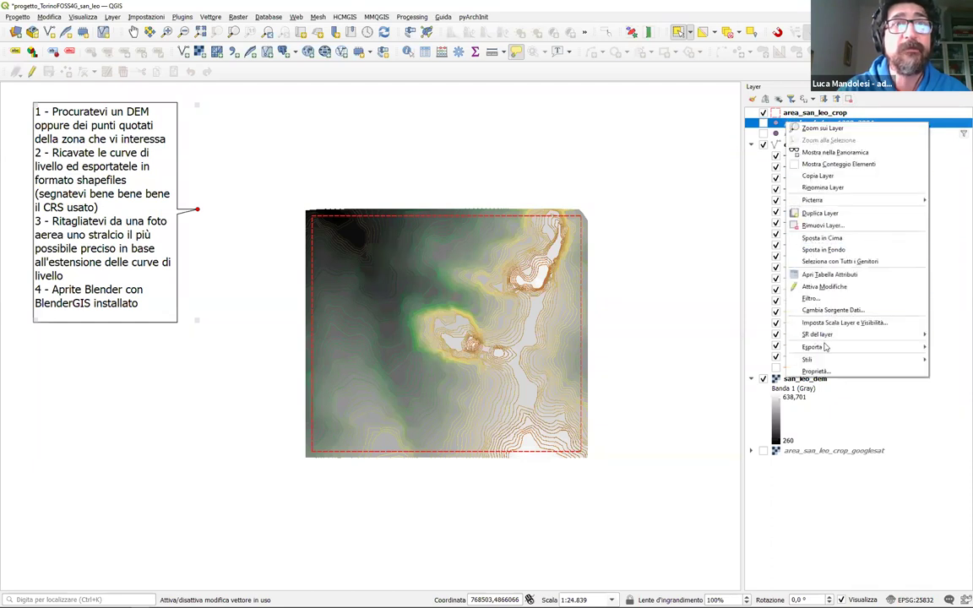
{"action": "mouse_move", "coordinate": [813, 347]}
{"action": "left_click", "coordinate": [699, 341]}
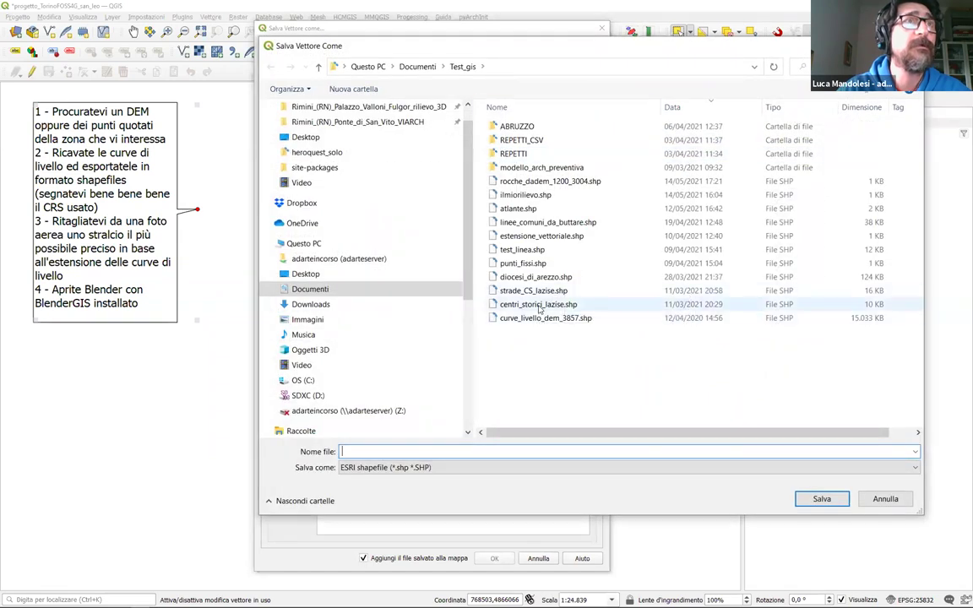
{"action": "left_click", "coordinate": [541, 180]}
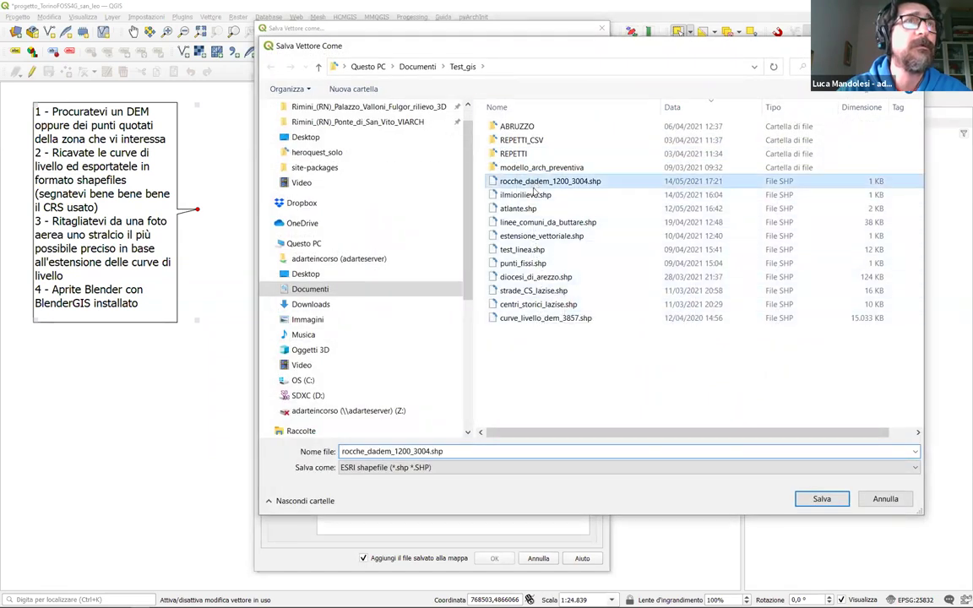
{"action": "left_click", "coordinate": [508, 451]}
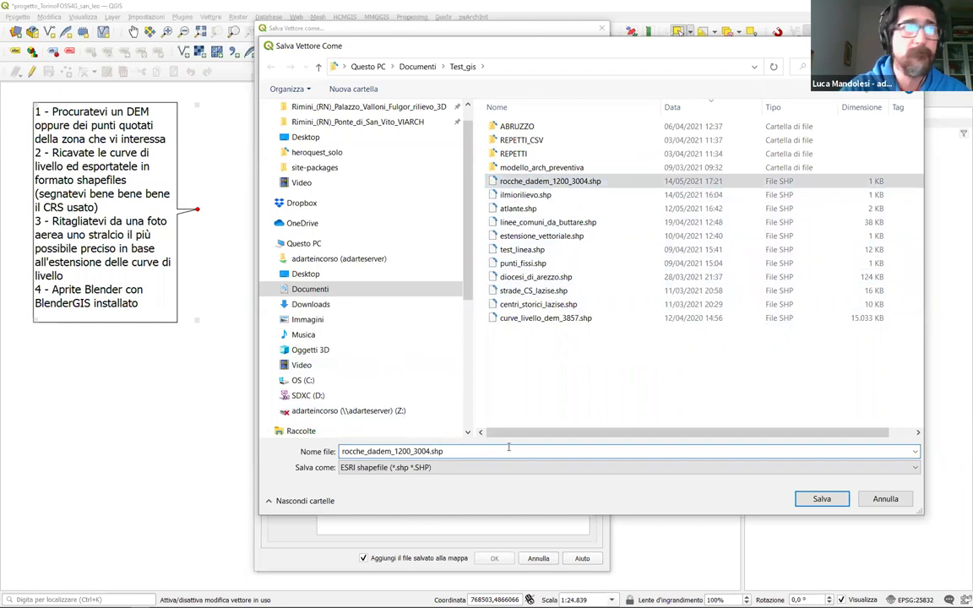
{"action": "key", "text": "BackSpace"}
{"action": "key", "text": "BackSpace"}
{"action": "key", "text": "BackSpace"}
{"action": "key", "text": "BackSpace"}
{"action": "type", "text": "2583"}
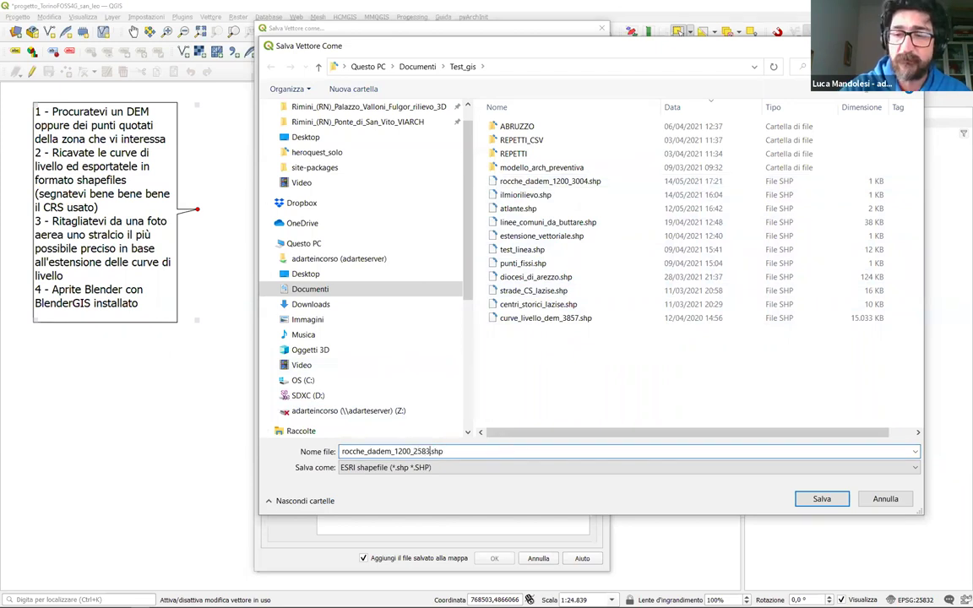
{"action": "type", "text": "2"}
{"action": "key", "text": "Return"}
Set the export CRS to project EPSG:25832 (ETRS89 / UTM zone 32N) and export
{"action": "left_click", "coordinate": [439, 107]}
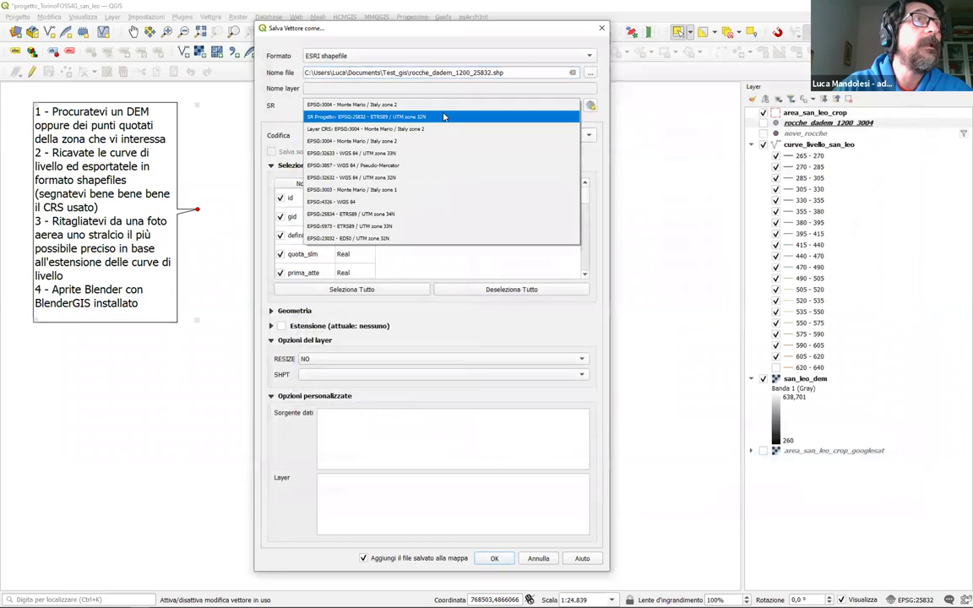
{"action": "left_click", "coordinate": [439, 116]}
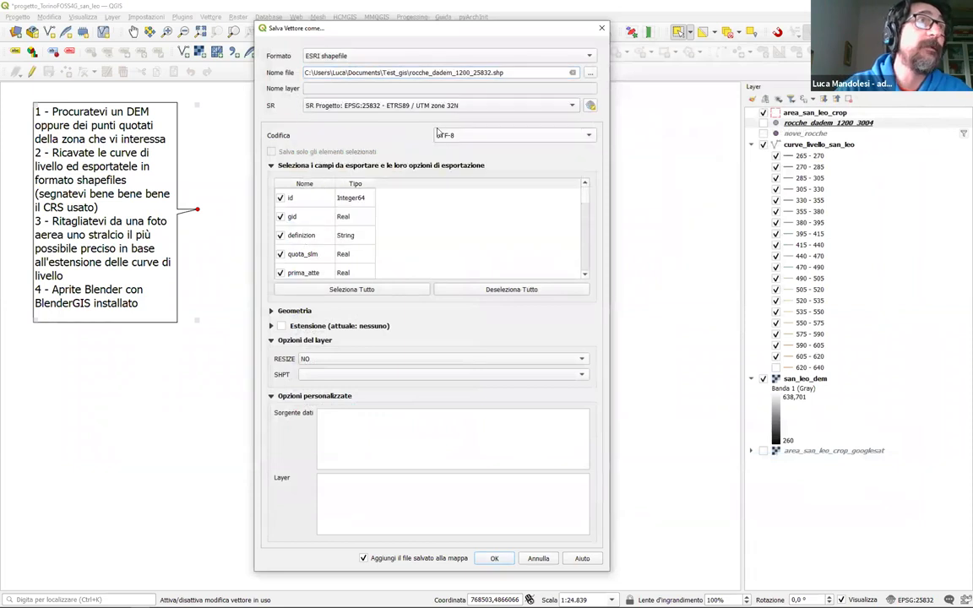
{"action": "left_click", "coordinate": [499, 558]}
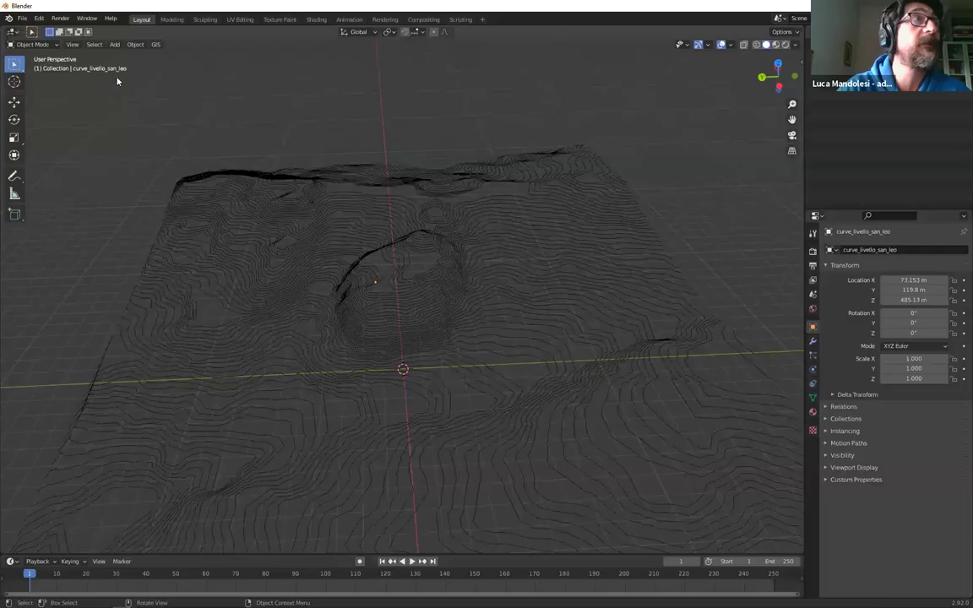
Import rocche_dadem_1200_25832.shp through the GIS shapefile importer
{"action": "left_click", "coordinate": [155, 44]}
{"action": "mouse_move", "coordinate": [179, 80]}
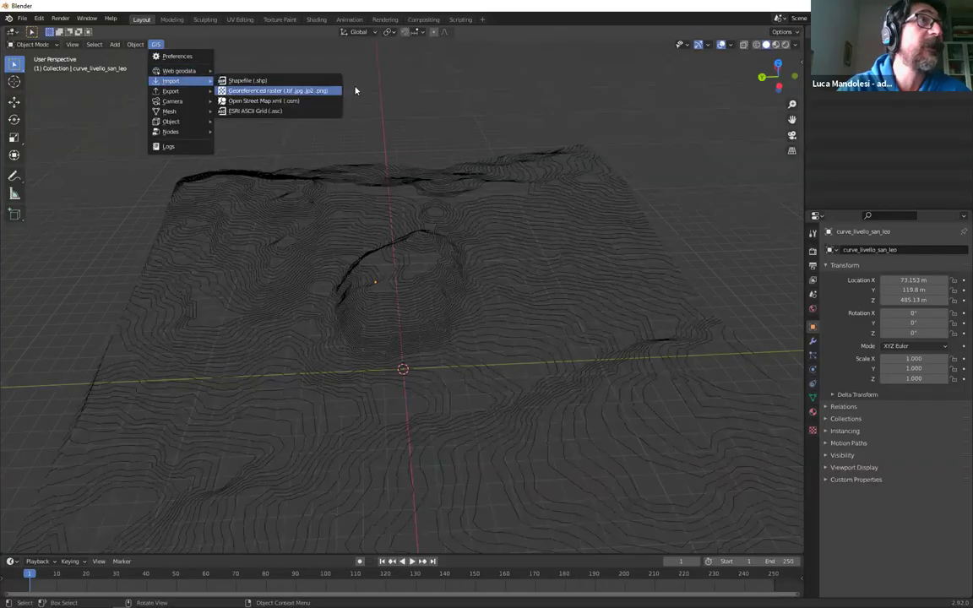
{"action": "left_click", "coordinate": [308, 85]}
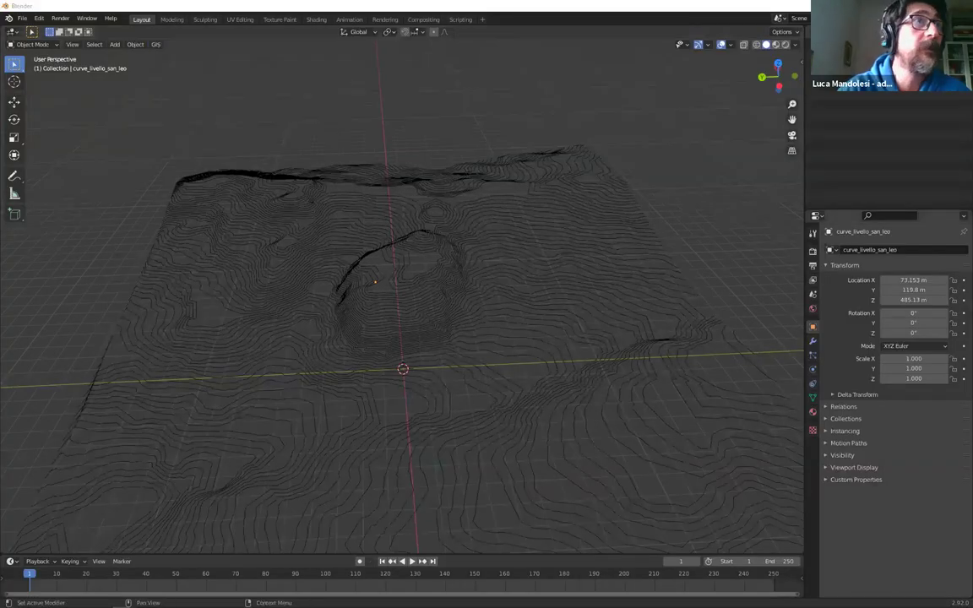
{"action": "left_click", "coordinate": [372, 236]}
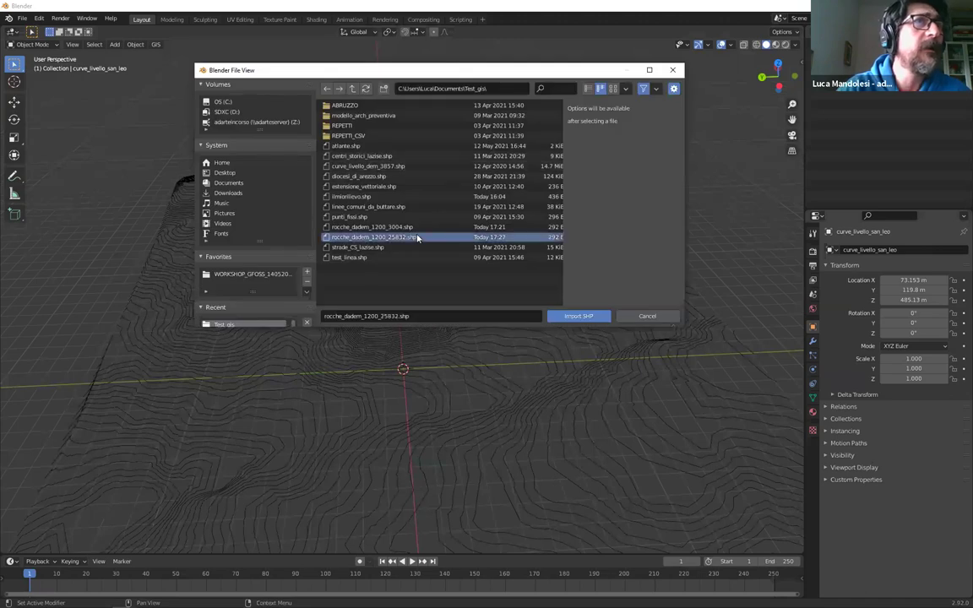
{"action": "left_click", "coordinate": [578, 315]}
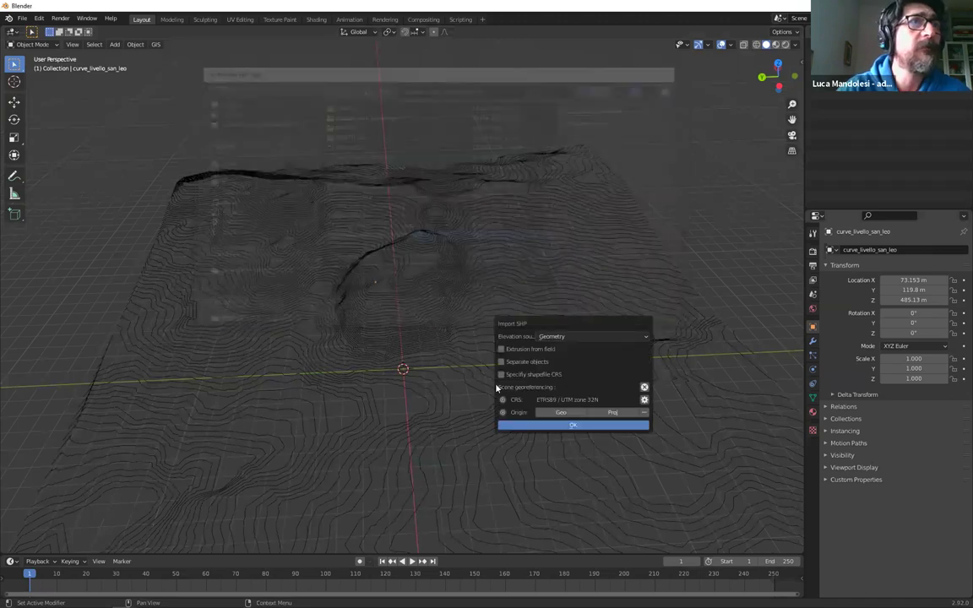
{"action": "left_click", "coordinate": [566, 425]}
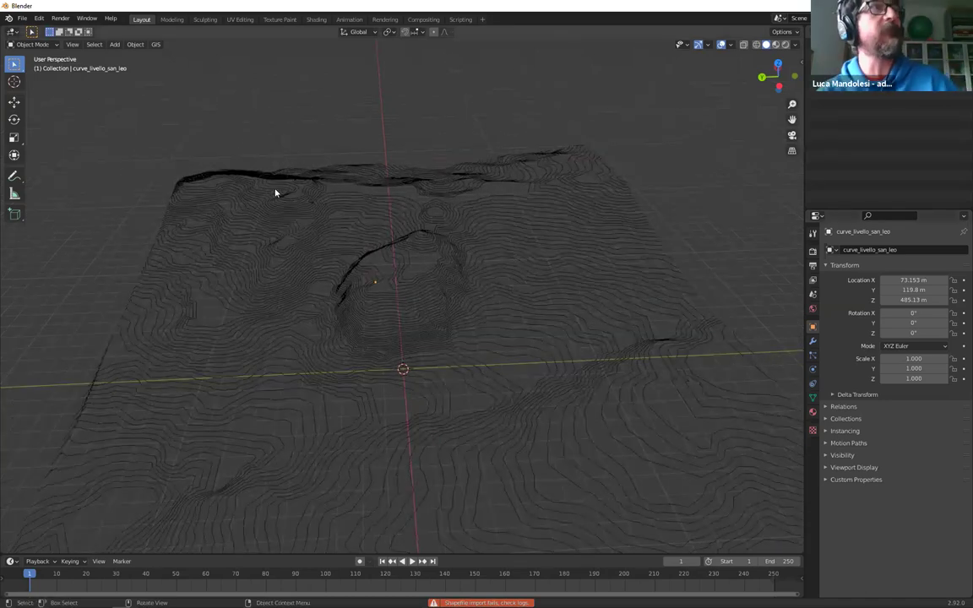
Select the curve_livello_san_leo contour object and bring up the GIS Mesh tools
{"action": "left_click", "coordinate": [251, 174]}
{"action": "middle_click_drag", "start_coordinate": [237, 126], "coordinate": [434, 317]}
{"action": "middle_click_drag", "start_coordinate": [302, 267], "coordinate": [119, 100]}
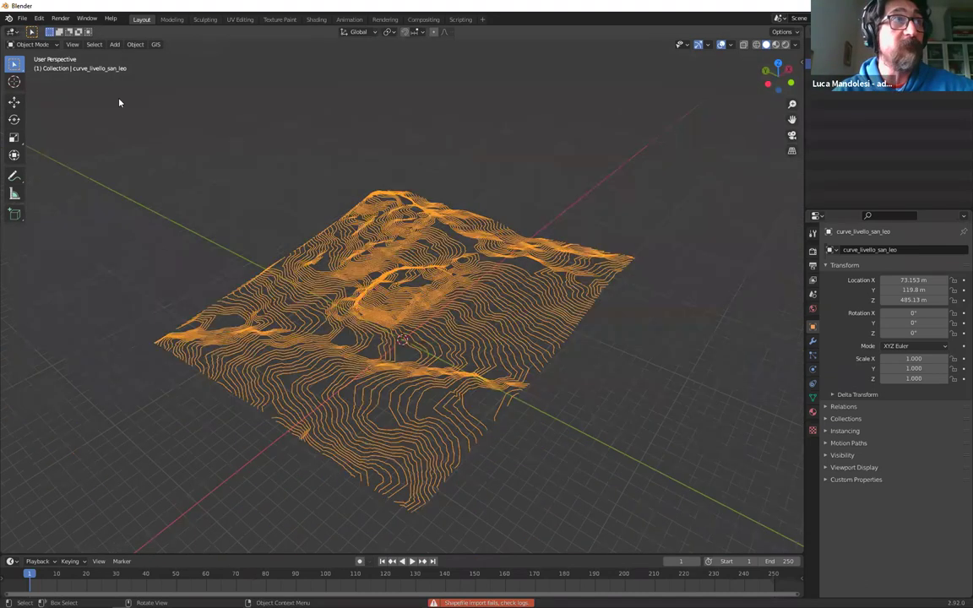
{"action": "left_click", "coordinate": [155, 44]}
{"action": "mouse_move", "coordinate": [179, 112]}
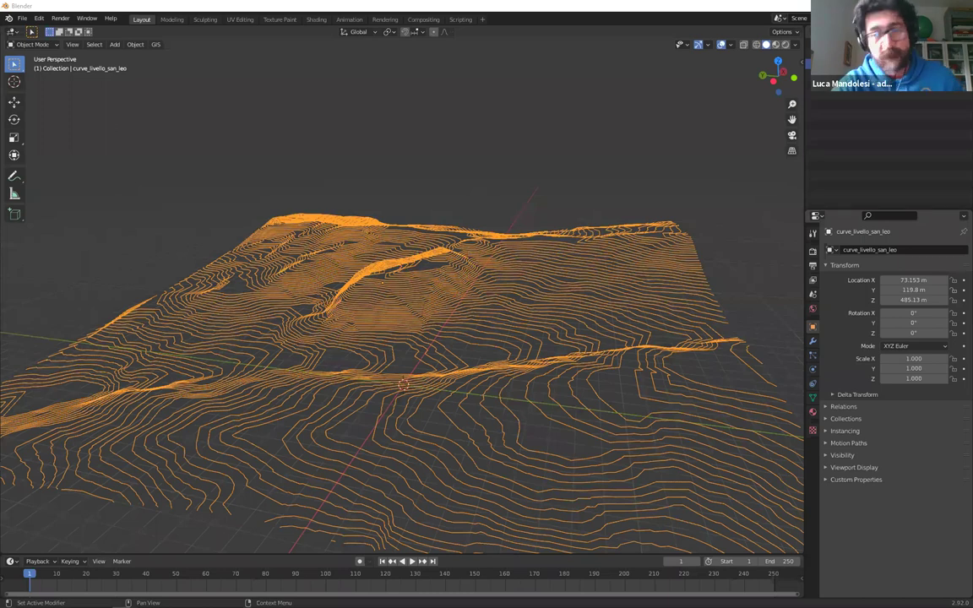
{"action": "left_click", "coordinate": [155, 44]}
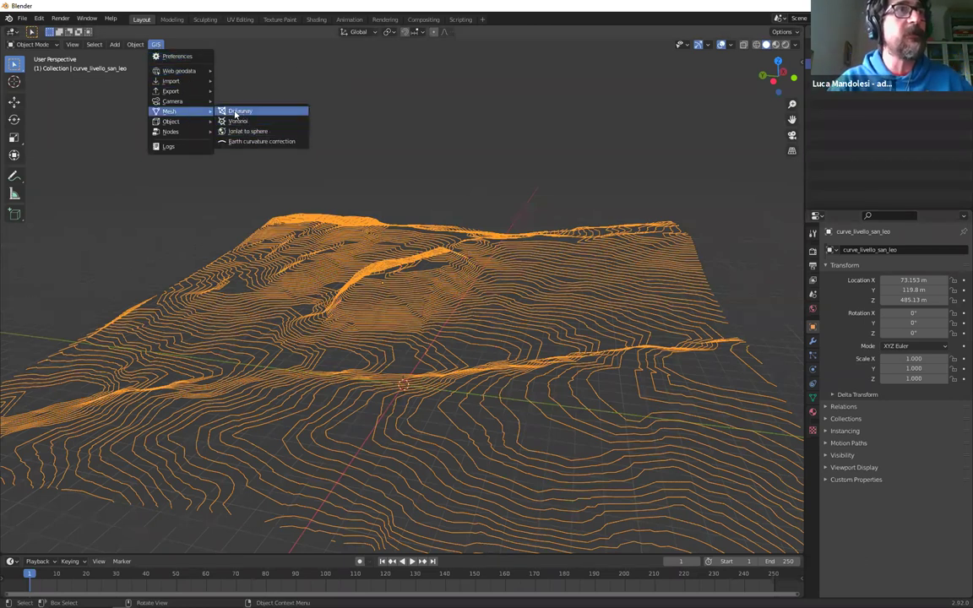
Triangulate the contour lines into a Delaunay TIN terrain mesh
{"action": "left_click", "coordinate": [240, 112]}
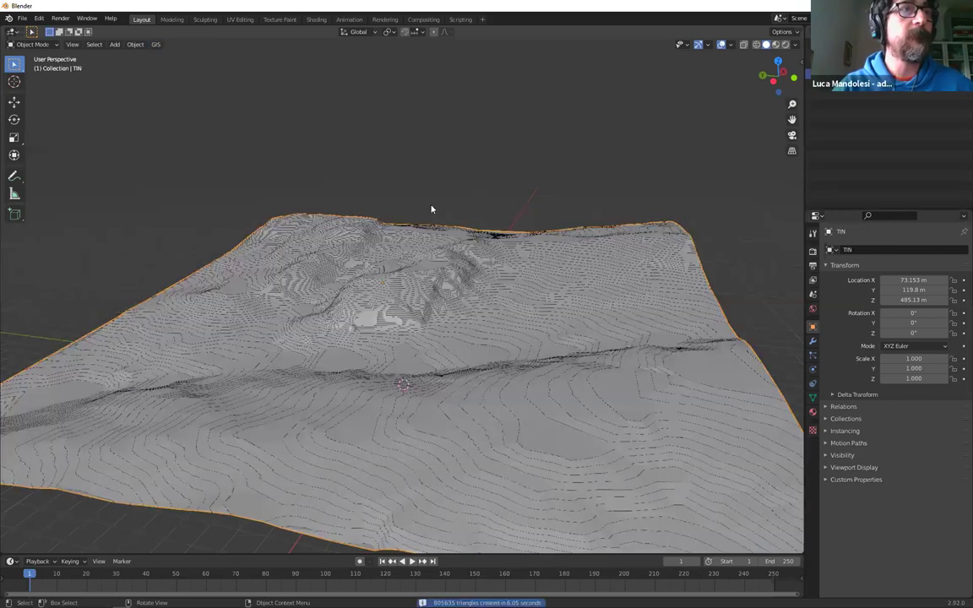
{"action": "scroll", "coordinate": [430, 224], "scroll_direction": "down", "scroll_amount": 4}
{"action": "middle_click_drag", "start_coordinate": [489, 240], "coordinate": [422, 310]}
{"action": "scroll", "coordinate": [591, 250], "scroll_direction": "up", "scroll_amount": 6}
{"action": "right_click", "coordinate": [422, 310]}
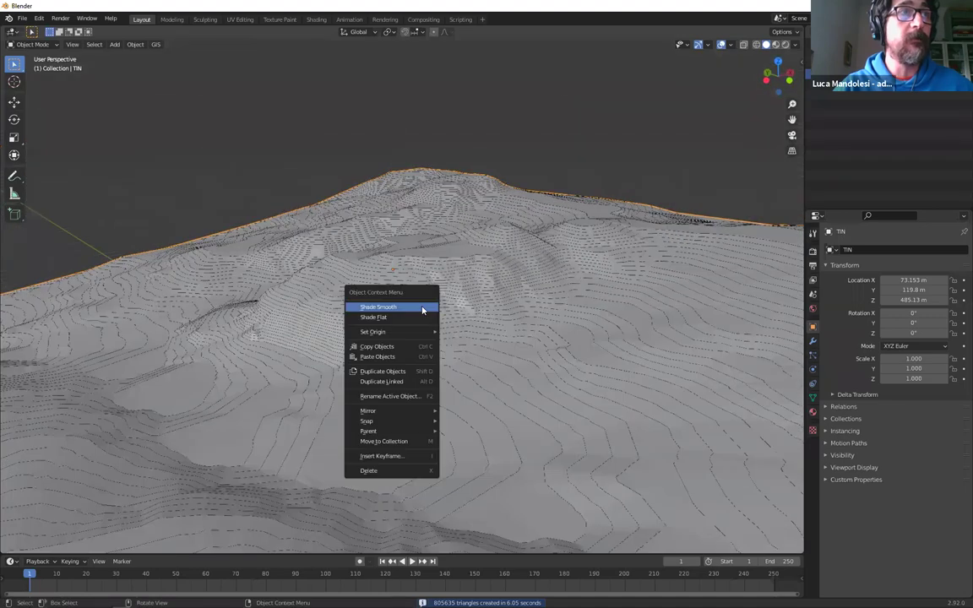
{"action": "middle_click_drag", "start_coordinate": [530, 252], "coordinate": [642, 278]}
{"action": "middle_click_drag", "start_coordinate": [819, 375], "coordinate": [728, 319]}
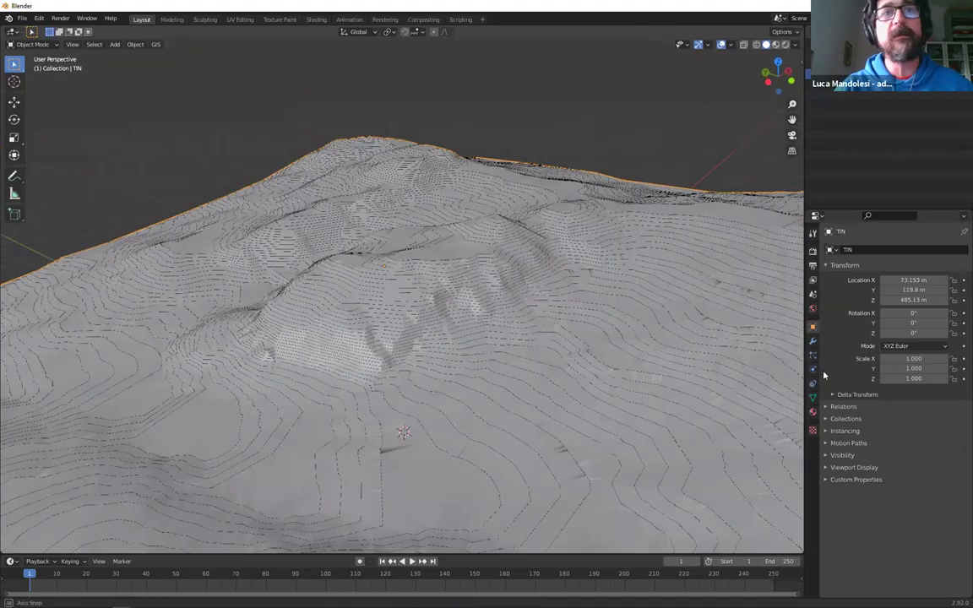
Show the terrain's Modifiers tab and switch to a top orthographic view
{"action": "left_click", "coordinate": [812, 340]}
{"action": "left_click", "coordinate": [844, 249]}
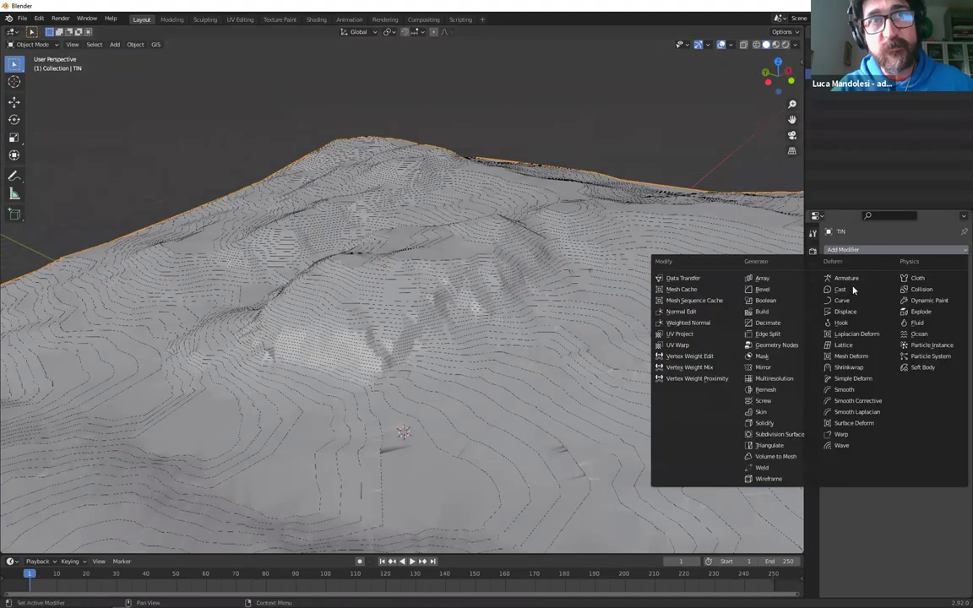
{"action": "left_click", "coordinate": [836, 250]}
{"action": "left_click", "coordinate": [851, 250]}
{"action": "middle_click_drag", "start_coordinate": [342, 215], "coordinate": [342, 162]}
{"action": "key", "text": "KP_7"}
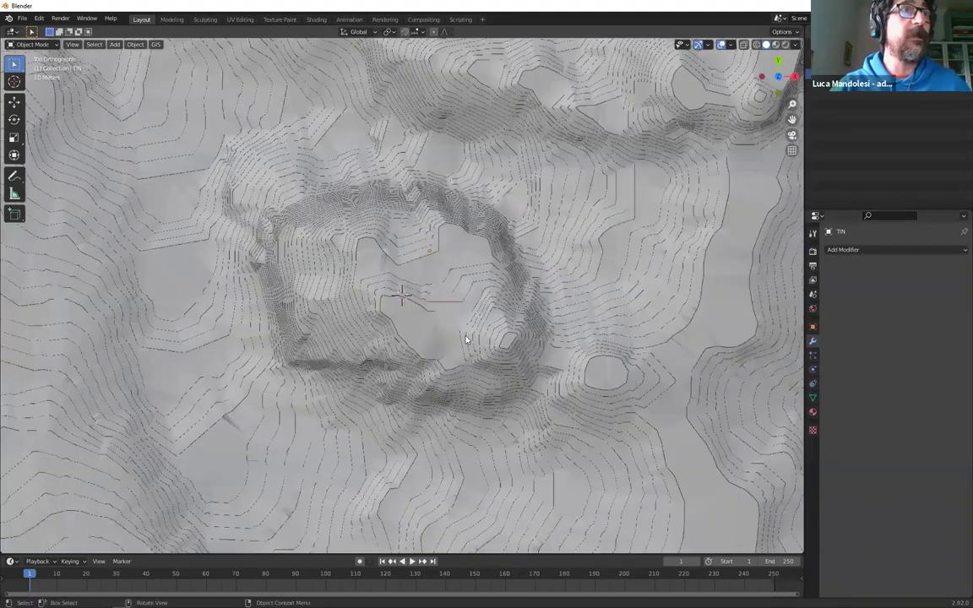
{"action": "scroll", "coordinate": [514, 388], "scroll_direction": "down", "scroll_amount": 3}
{"action": "scroll", "coordinate": [515, 383], "scroll_direction": "down", "scroll_amount": 2}
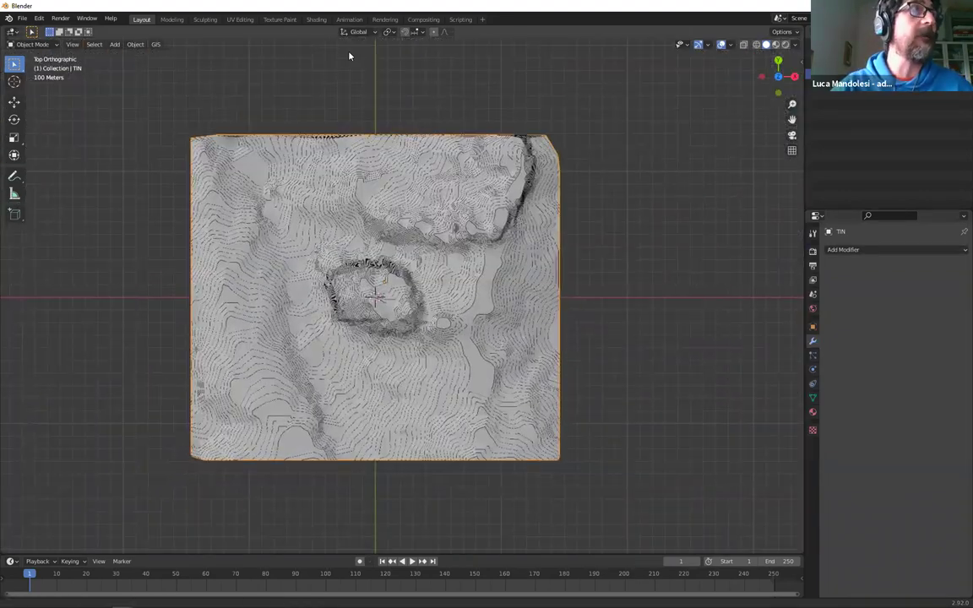
{"action": "left_click", "coordinate": [156, 44]}
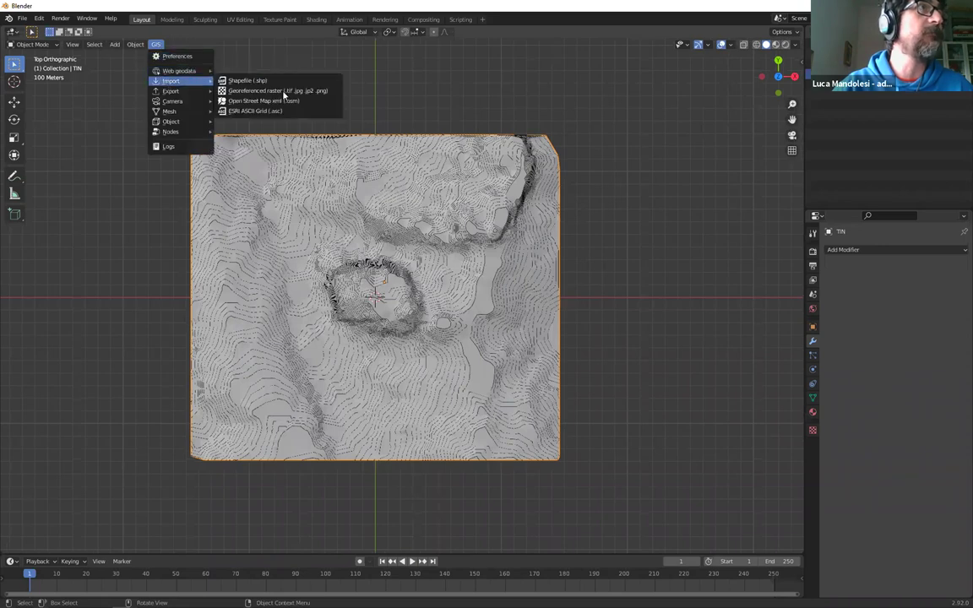
Add a Google Satellite basemap in Web Mercator, centred on existing objects, then exit map view
{"action": "mouse_move", "coordinate": [181, 71]}
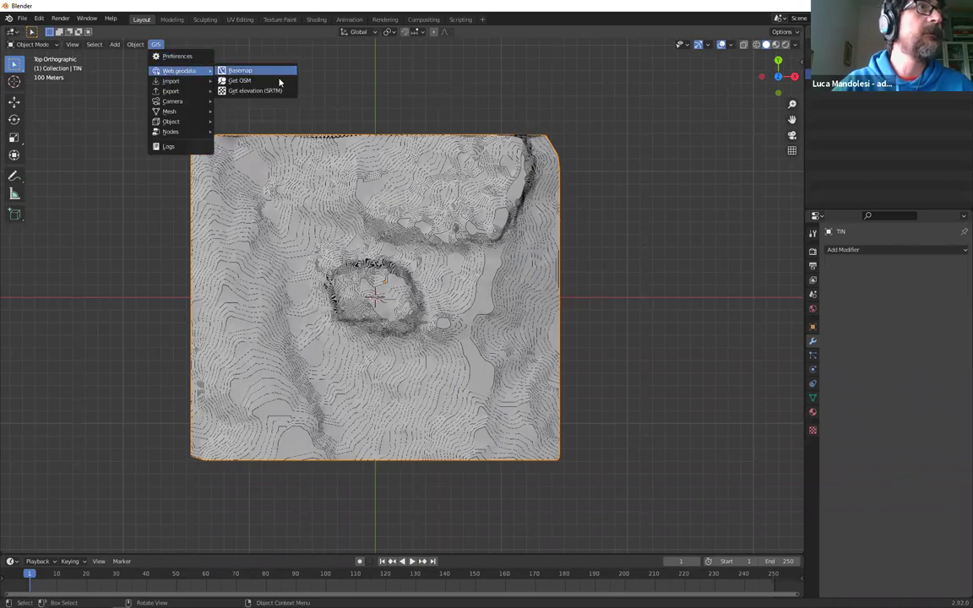
{"action": "left_click", "coordinate": [249, 71]}
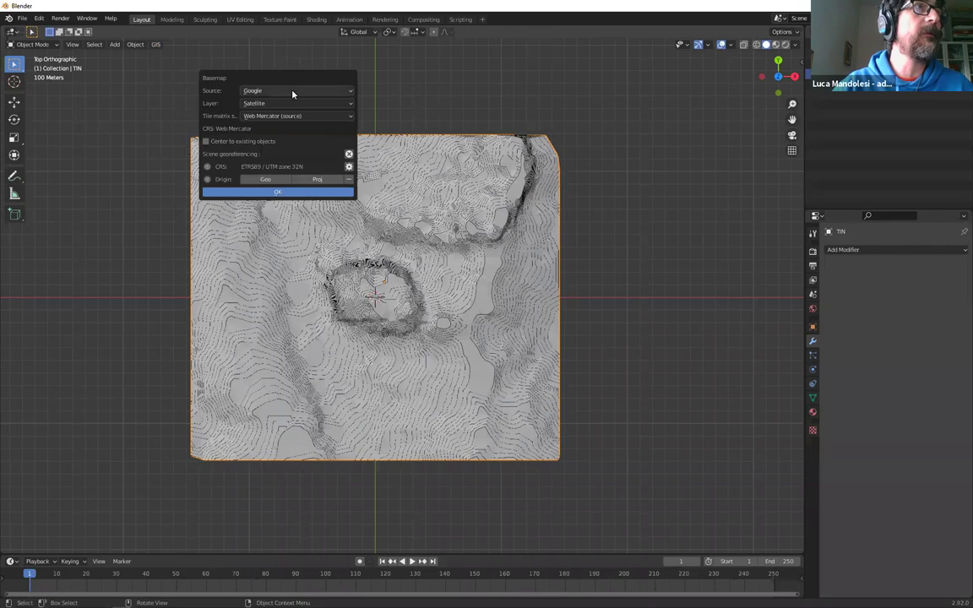
{"action": "left_click", "coordinate": [274, 117]}
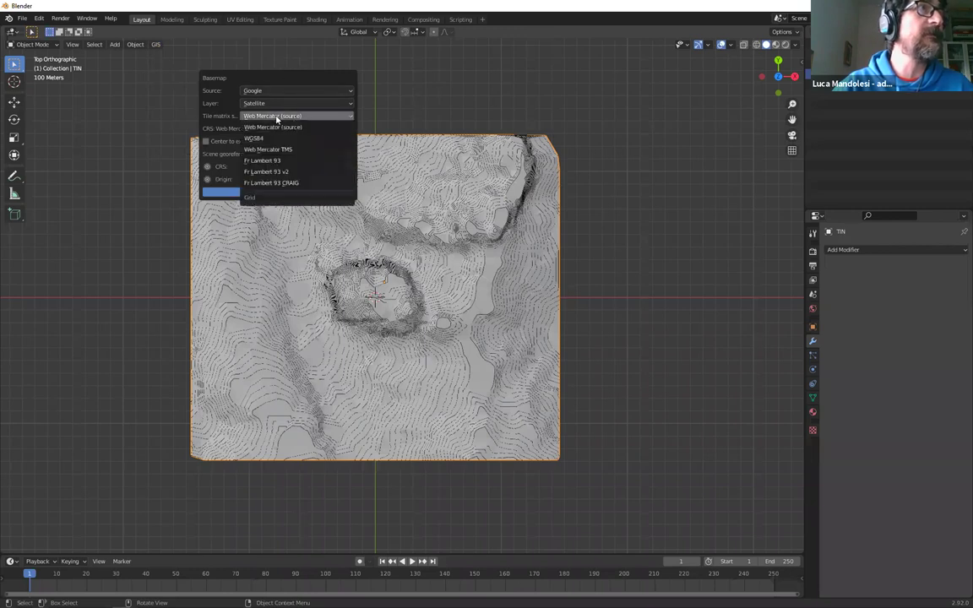
{"action": "left_click", "coordinate": [278, 119]}
{"action": "left_click", "coordinate": [240, 142]}
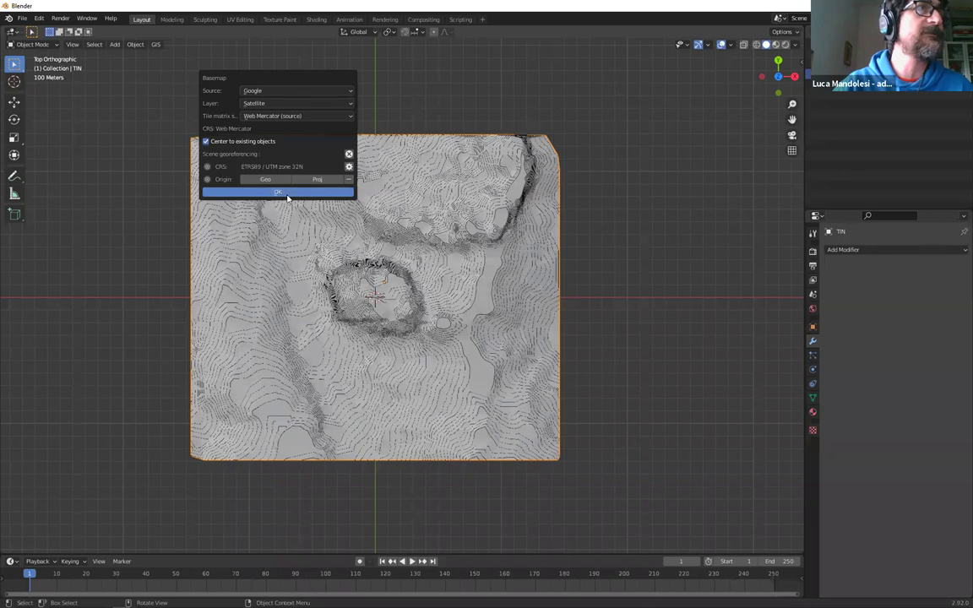
{"action": "left_click", "coordinate": [279, 192]}
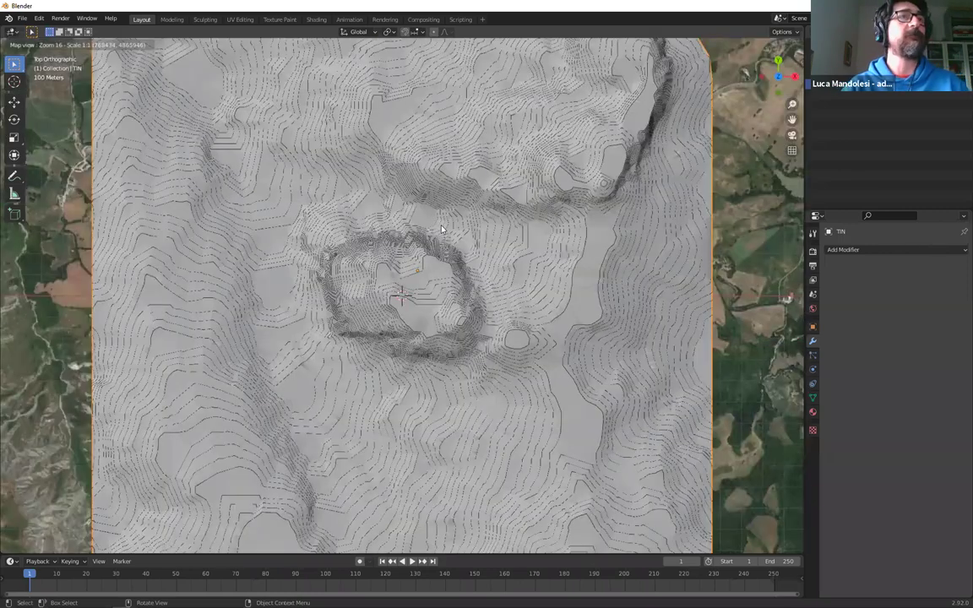
{"action": "scroll", "coordinate": [466, 228], "scroll_direction": "down", "scroll_amount": 1}
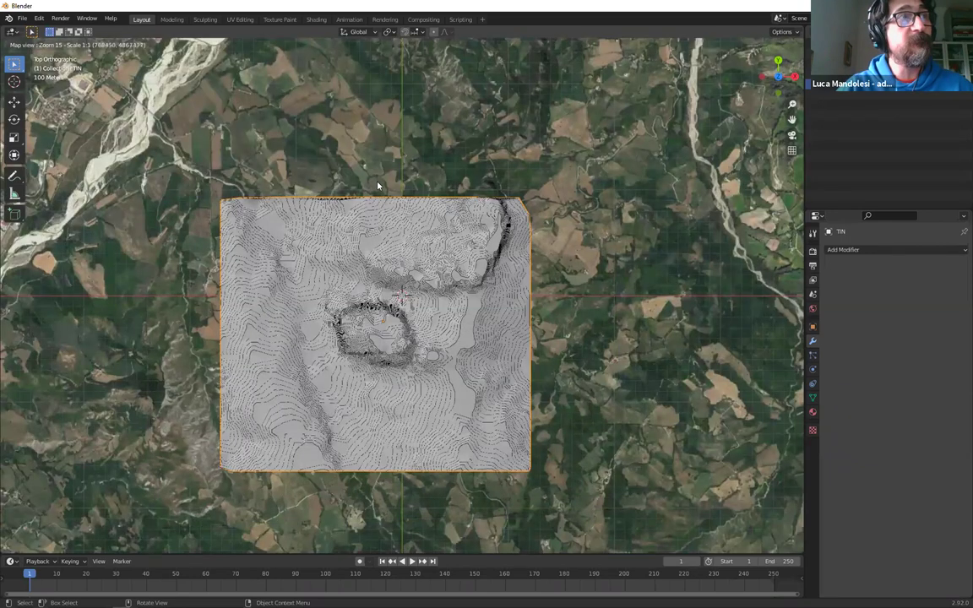
{"action": "scroll", "coordinate": [397, 215], "scroll_direction": "up", "scroll_amount": 1}
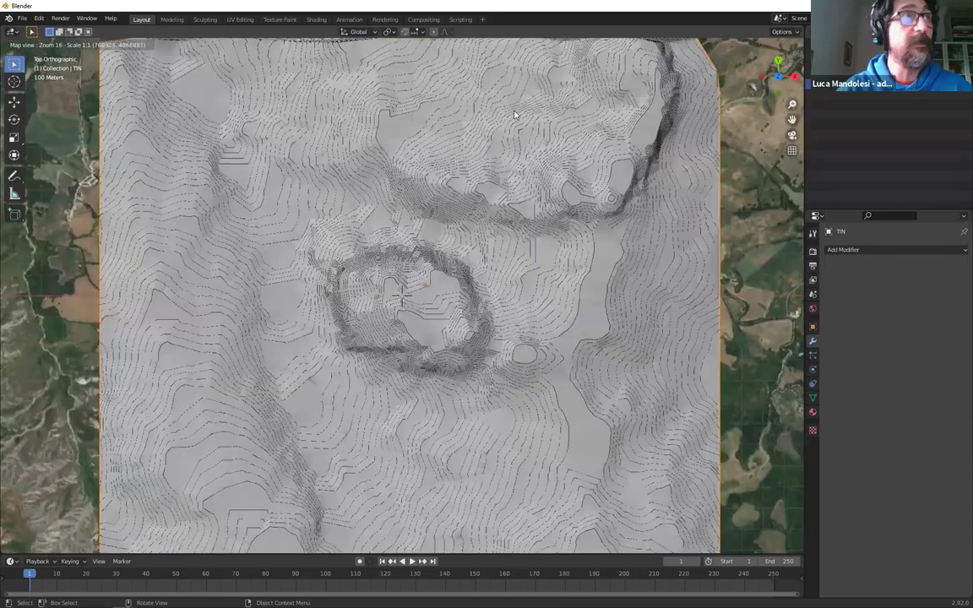
{"action": "key", "text": "Escape"}
{"action": "middle_click_drag", "start_coordinate": [478, 187], "coordinate": [168, 206]}
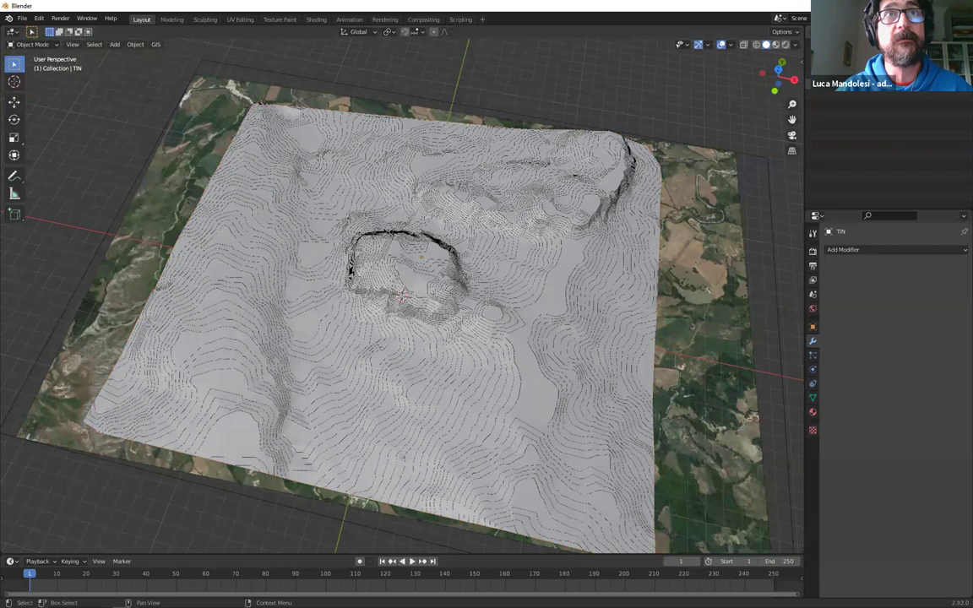
Select the satellite image plane and inspect its image file path
{"action": "left_click", "coordinate": [675, 156]}
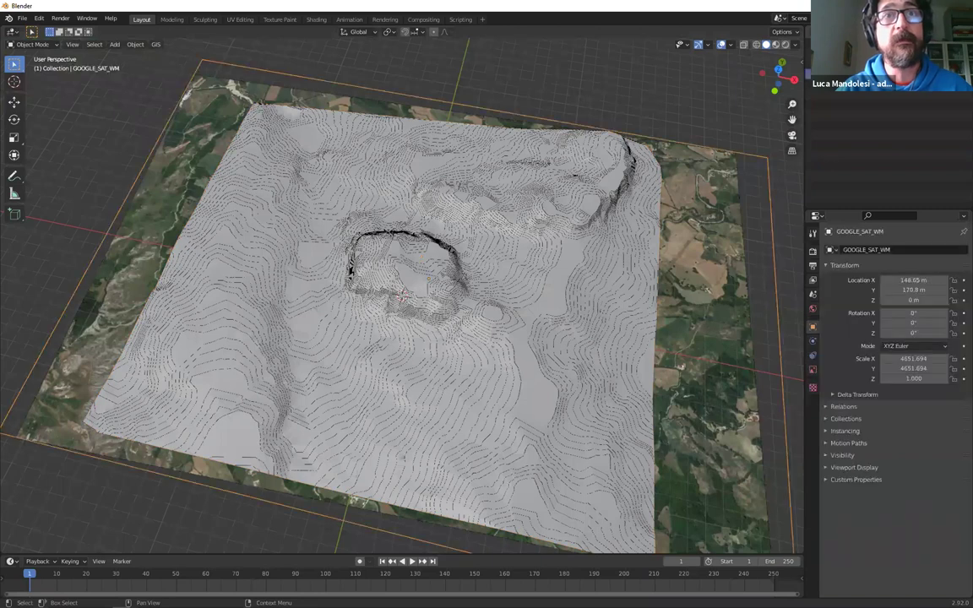
{"action": "left_click", "coordinate": [812, 369]}
{"action": "left_click", "coordinate": [906, 430]}
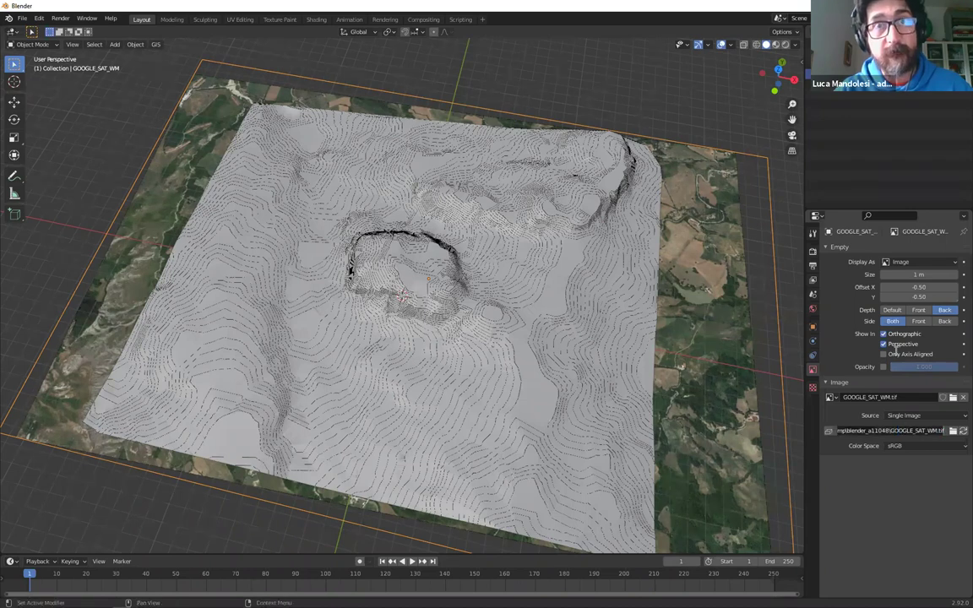
{"action": "left_click", "coordinate": [120, 85]}
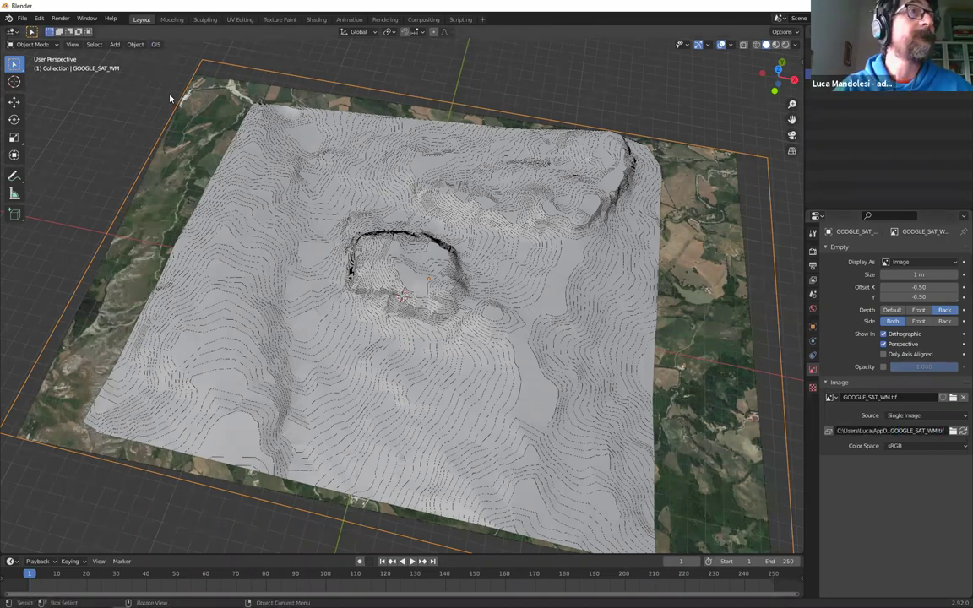
Delete the curve_livello_san_leo contour-lines object
{"action": "scroll", "coordinate": [258, 106], "scroll_direction": "down", "scroll_amount": 2}
{"action": "scroll", "coordinate": [802, 276], "scroll_direction": "down", "scroll_amount": 3}
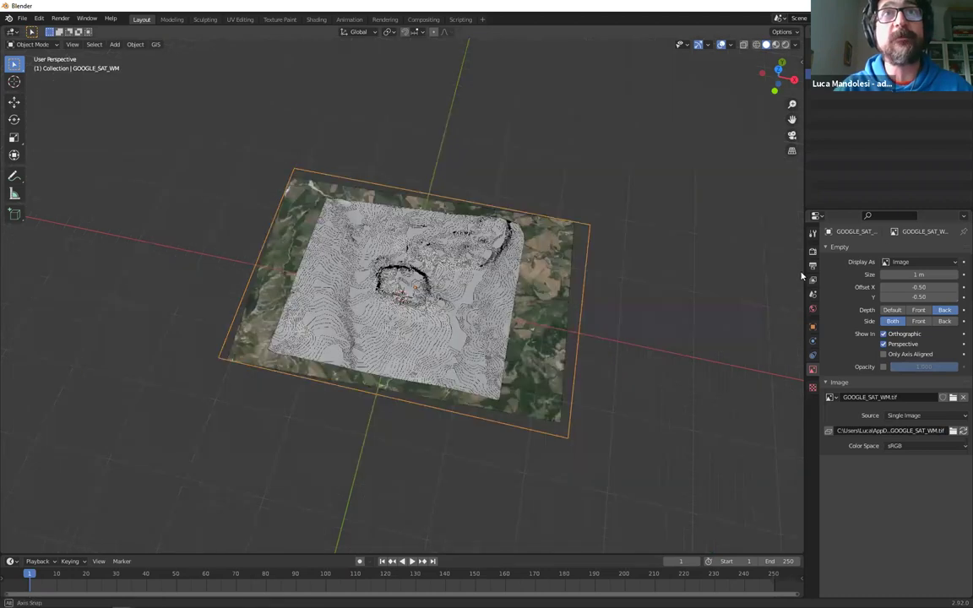
{"action": "middle_click_drag", "start_coordinate": [913, 105], "coordinate": [958, 102]}
{"action": "left_click", "coordinate": [958, 101]}
{"action": "key", "text": "Delete"}
Import GOOGLE_SAT_WM.tif from the temp folder as a georeferenced raster plane
{"action": "left_click", "coordinate": [155, 44]}
{"action": "mouse_move", "coordinate": [170, 81]}
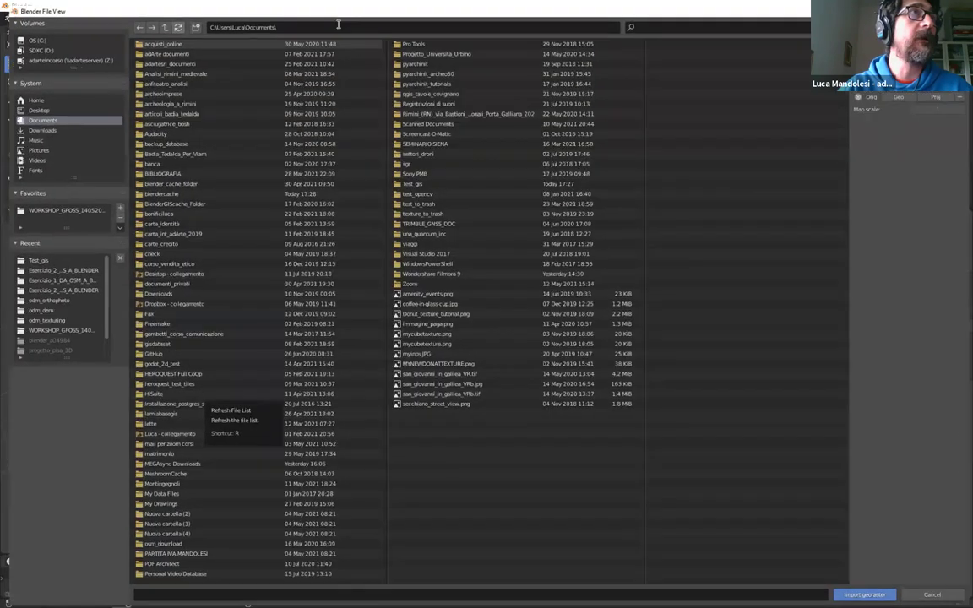
{"action": "key", "text": "Return"}
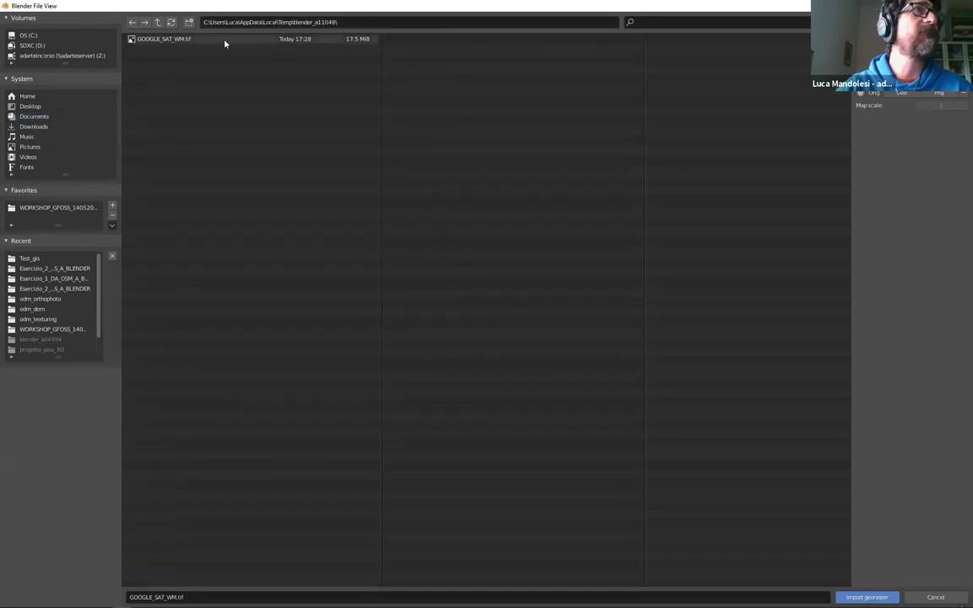
{"action": "left_click", "coordinate": [868, 597]}
{"action": "middle_click_drag", "start_coordinate": [359, 252], "coordinate": [148, 80]}
{"action": "scroll", "coordinate": [329, 270], "scroll_direction": "up", "scroll_amount": 3}
{"action": "middle_click_drag", "start_coordinate": [330, 270], "coordinate": [156, 47]}
{"action": "left_click", "coordinate": [157, 44]}
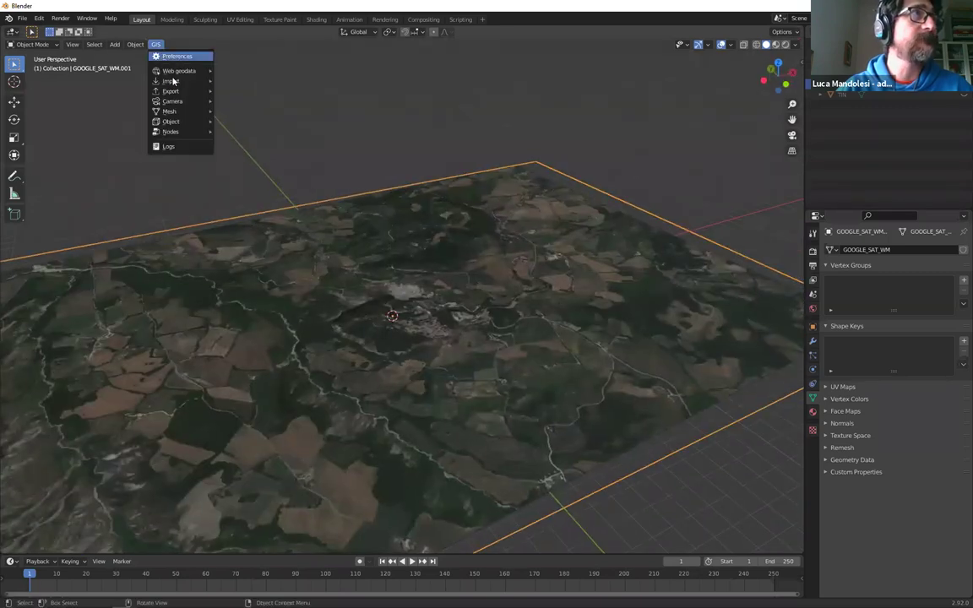
Apply OpenTopography SRTM 30m elevation to the GOOGLE_SAT_WM plane to raise its relief
{"action": "mouse_move", "coordinate": [172, 81]}
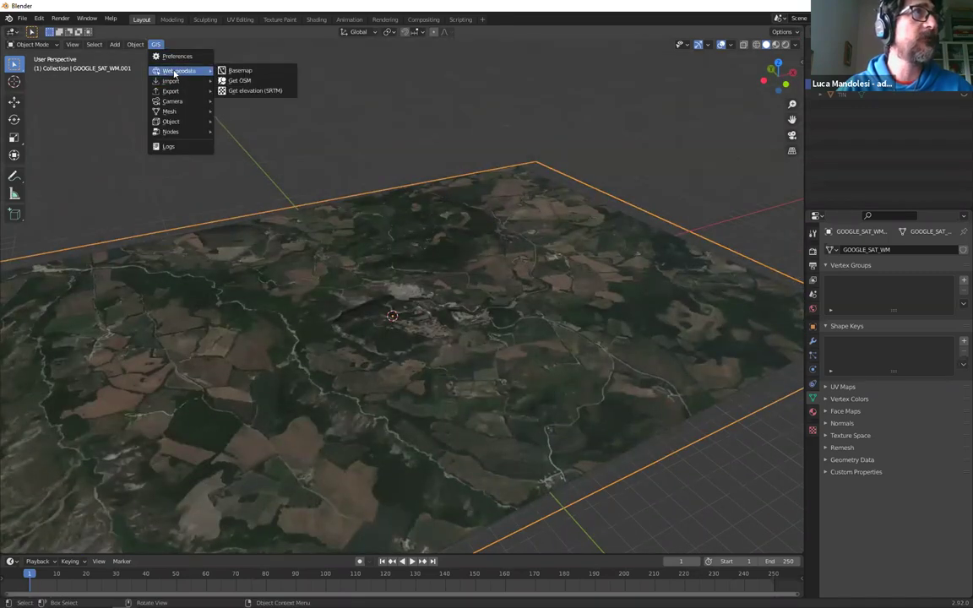
{"action": "left_click", "coordinate": [276, 91]}
{"action": "left_click", "coordinate": [275, 122]}
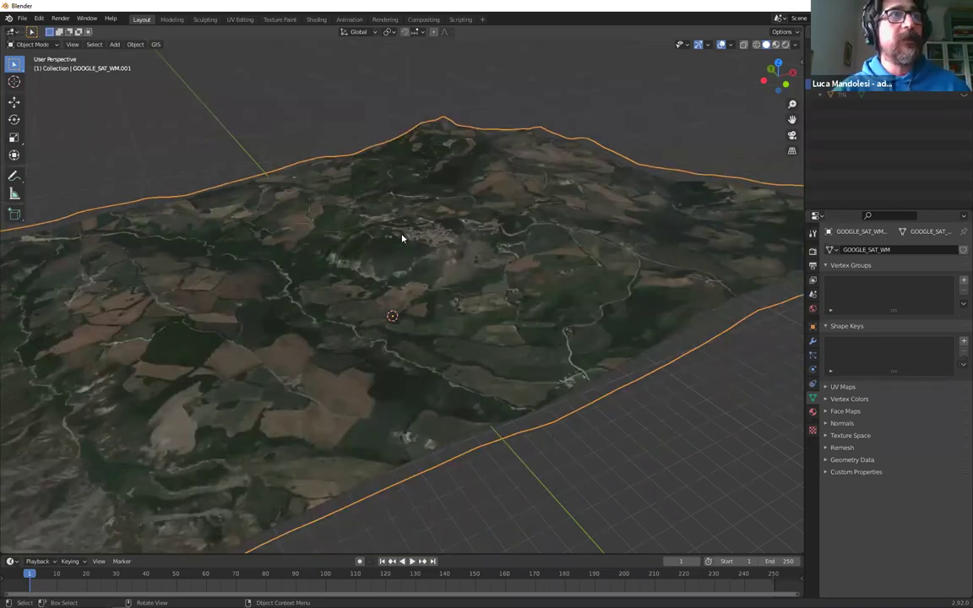
{"action": "scroll", "coordinate": [397, 261], "scroll_direction": "up", "scroll_amount": 4}
{"action": "scroll", "coordinate": [396, 261], "scroll_direction": "down", "scroll_amount": 3}
{"action": "middle_click_drag", "start_coordinate": [359, 282], "coordinate": [622, 269]}
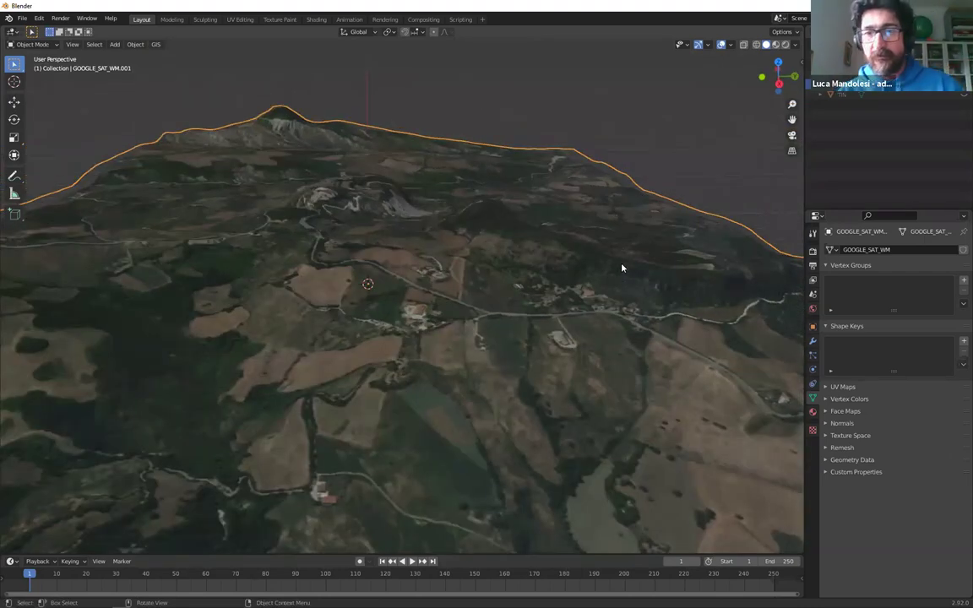
{"action": "middle_click_drag", "start_coordinate": [630, 239], "coordinate": [262, 183]}
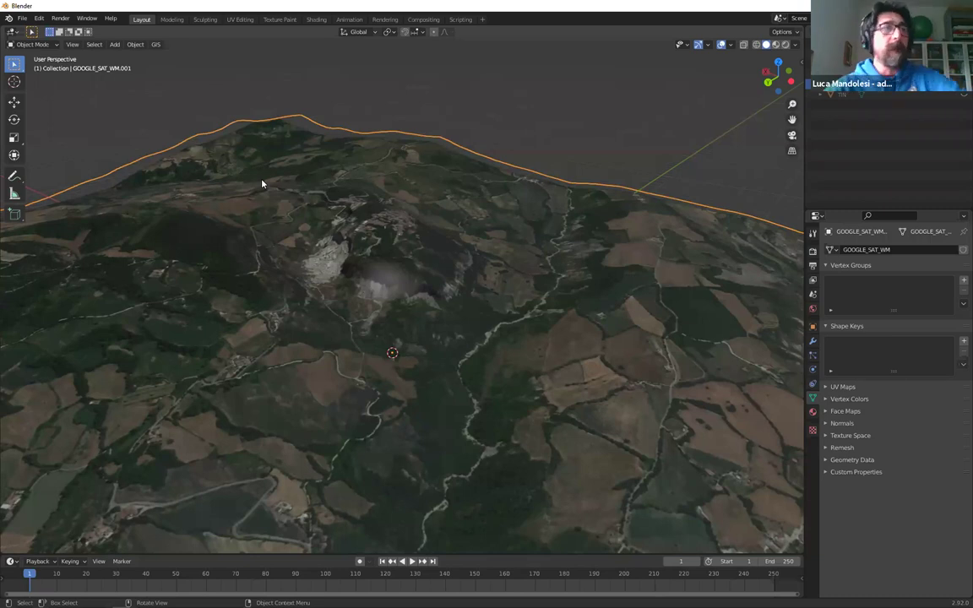
Widen the properties area to reveal the outliner and show GOOGLE_SAT_WM.001's rastMat material
{"action": "scroll", "coordinate": [287, 313], "scroll_direction": "down", "scroll_amount": 4}
{"action": "scroll", "coordinate": [354, 314], "scroll_direction": "up", "scroll_amount": 4}
{"action": "scroll", "coordinate": [406, 314], "scroll_direction": "down", "scroll_amount": 5}
{"action": "middle_click_drag", "start_coordinate": [521, 137], "coordinate": [261, 299]}
{"action": "scroll", "coordinate": [304, 296], "scroll_direction": "down", "scroll_amount": 3}
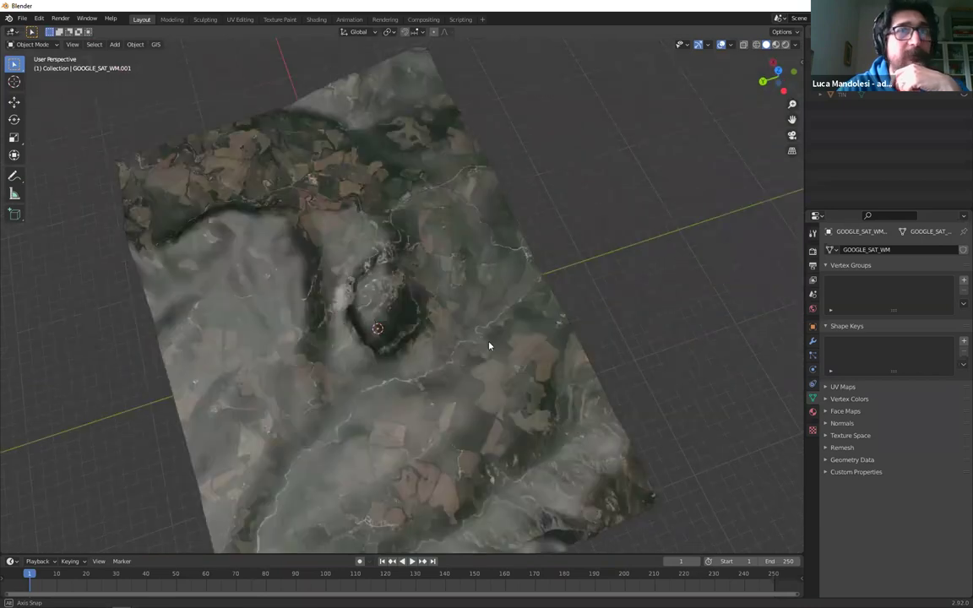
{"action": "left_click_drag", "start_coordinate": [679, 257], "coordinate": [678, 372]}
{"action": "left_click", "coordinate": [685, 412]}
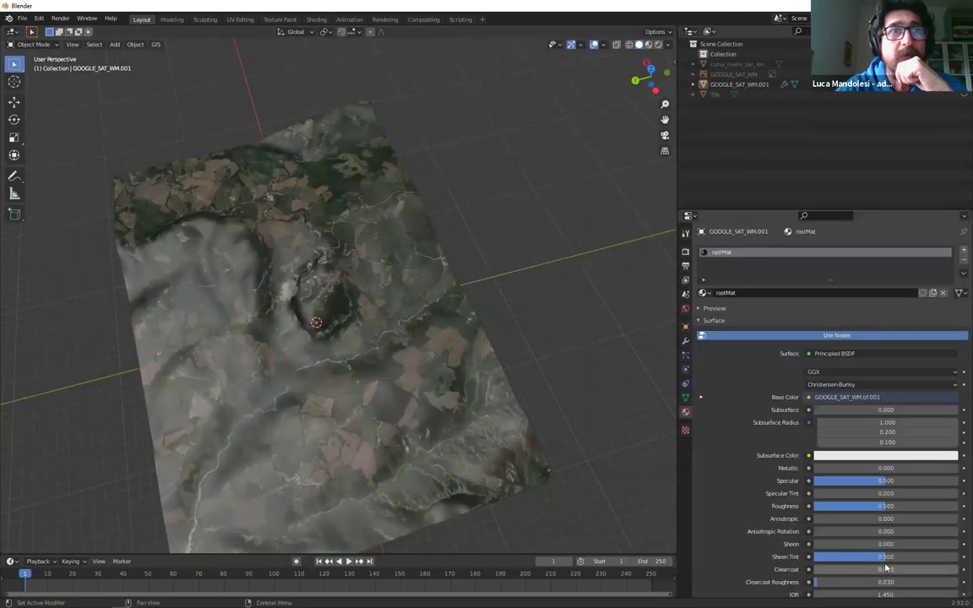
In the Shading workspace, extend the view Clip End to 122200 m and frame the terrain
{"action": "left_click_drag", "start_coordinate": [591, 555], "coordinate": [591, 487]}
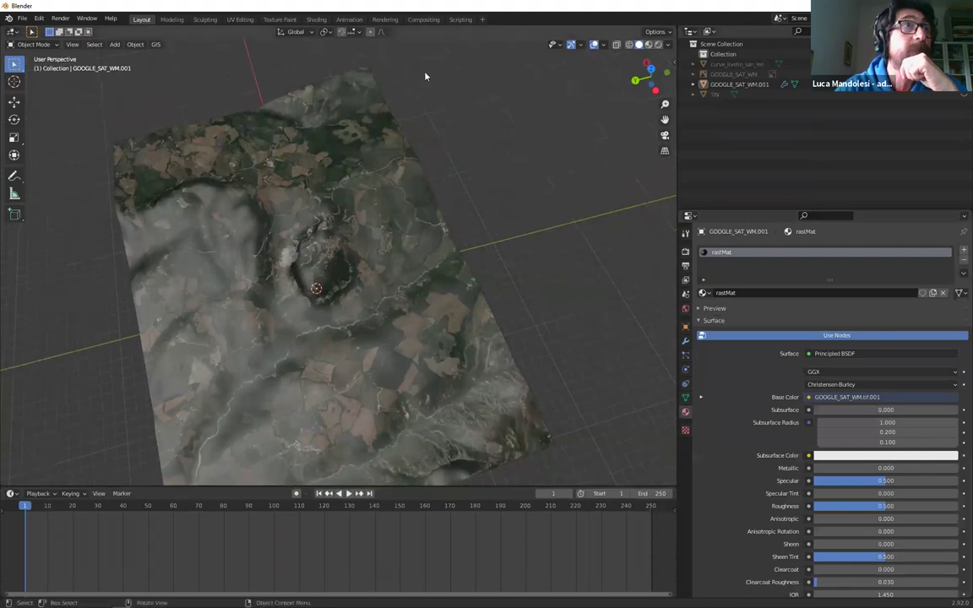
{"action": "left_click", "coordinate": [316, 20]}
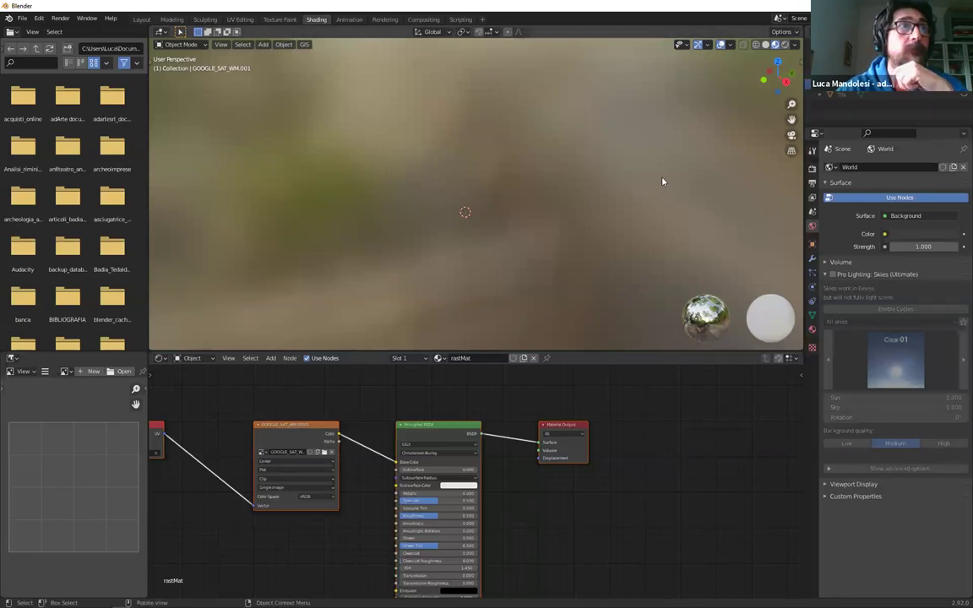
{"action": "key", "text": "n"}
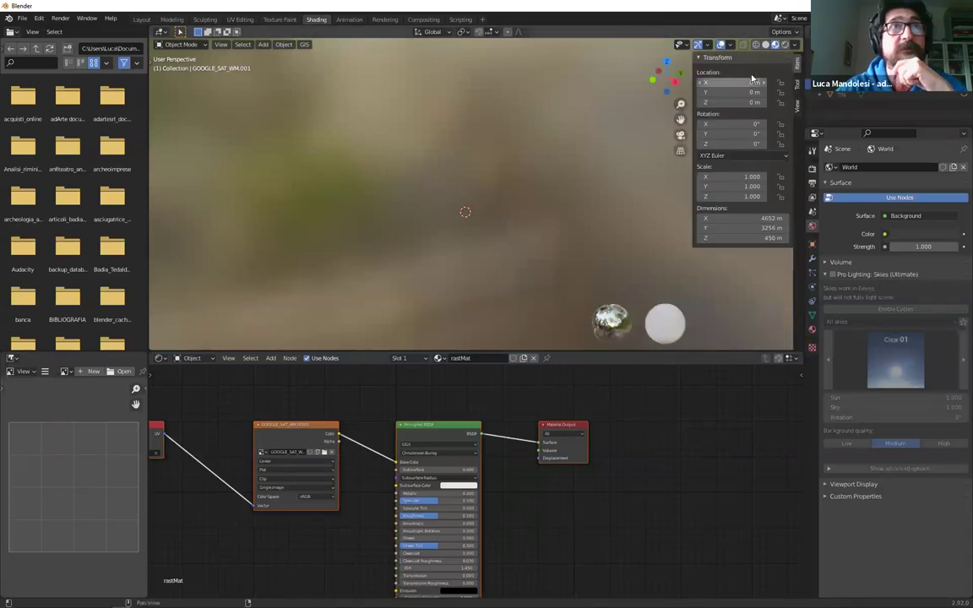
{"action": "left_click", "coordinate": [798, 104]}
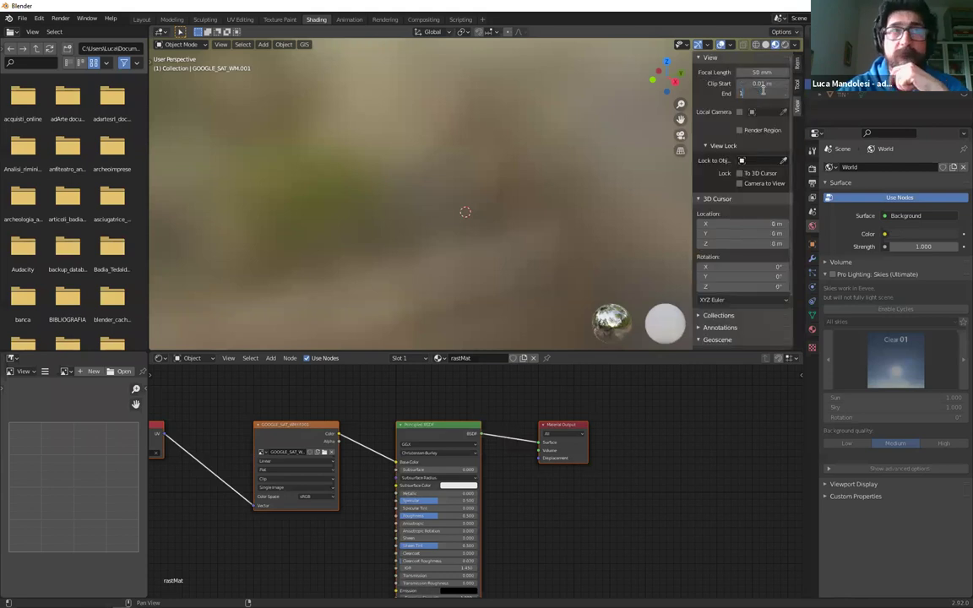
{"action": "key", "text": "KP_Decimal"}
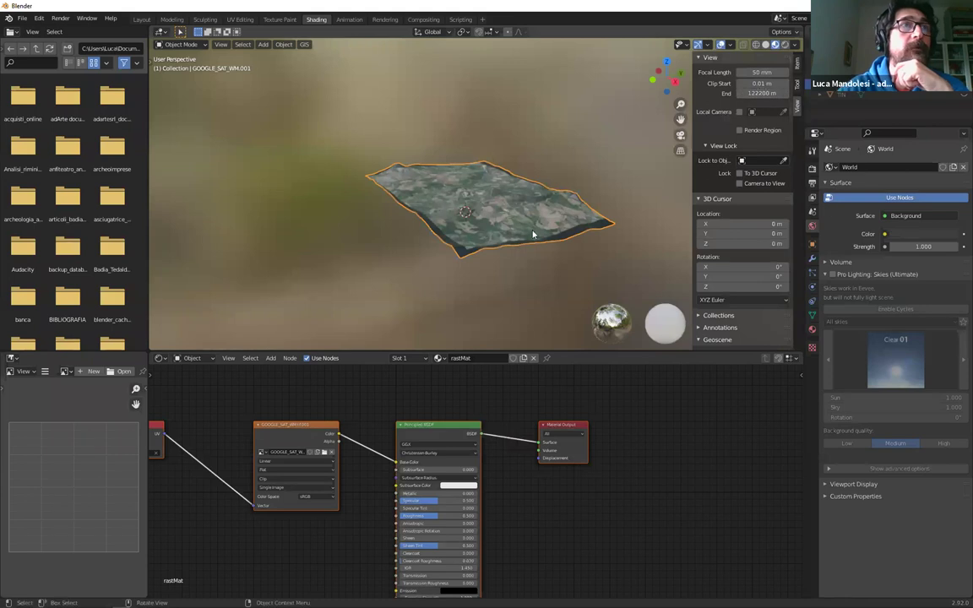
{"action": "scroll", "coordinate": [478, 207], "scroll_direction": "up", "scroll_amount": 4}
{"action": "middle_click_drag", "start_coordinate": [388, 157], "coordinate": [715, 495]}
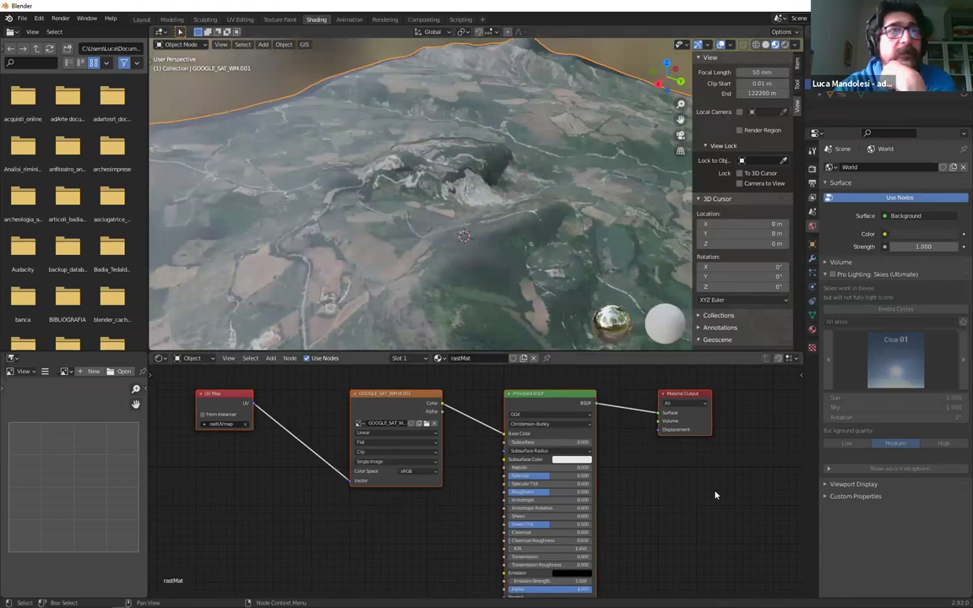
Set the rastMat material's Specular to 0 and Roughness to 1, then return to Layout
{"action": "left_click_drag", "start_coordinate": [549, 476], "coordinate": [511, 476]}
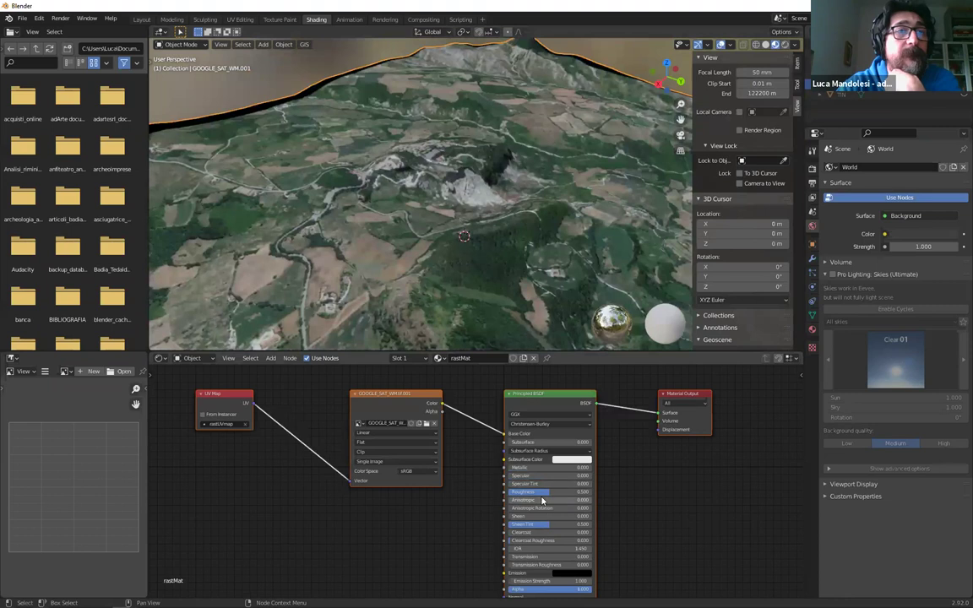
{"action": "middle_click_drag", "start_coordinate": [464, 221], "coordinate": [518, 199]}
{"action": "scroll", "coordinate": [507, 468], "scroll_direction": "up", "scroll_amount": 3}
{"action": "middle_click_drag", "start_coordinate": [453, 240], "coordinate": [485, 254]}
{"action": "middle_click_drag", "start_coordinate": [515, 434], "coordinate": [219, 42]}
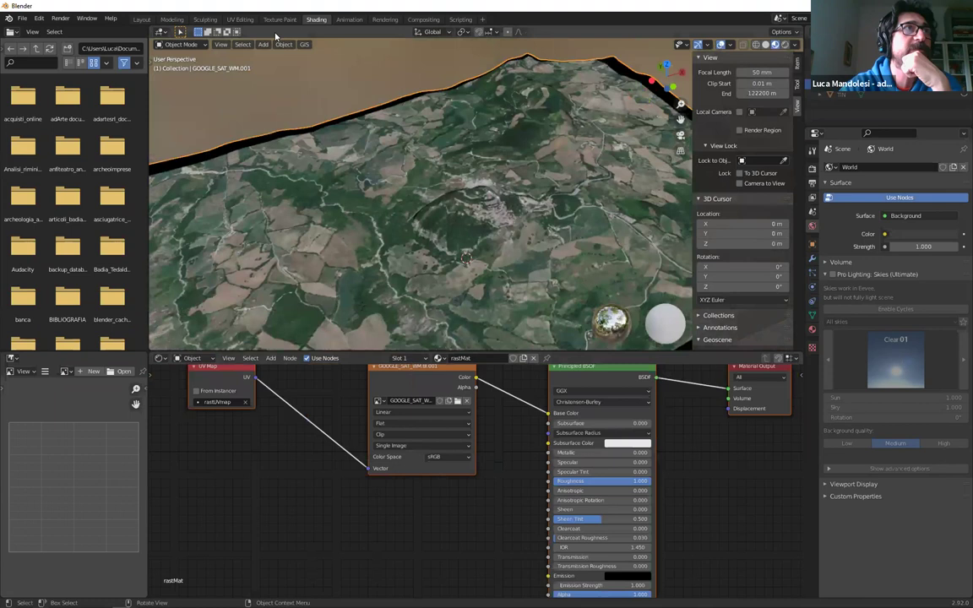
{"action": "left_click", "coordinate": [141, 19]}
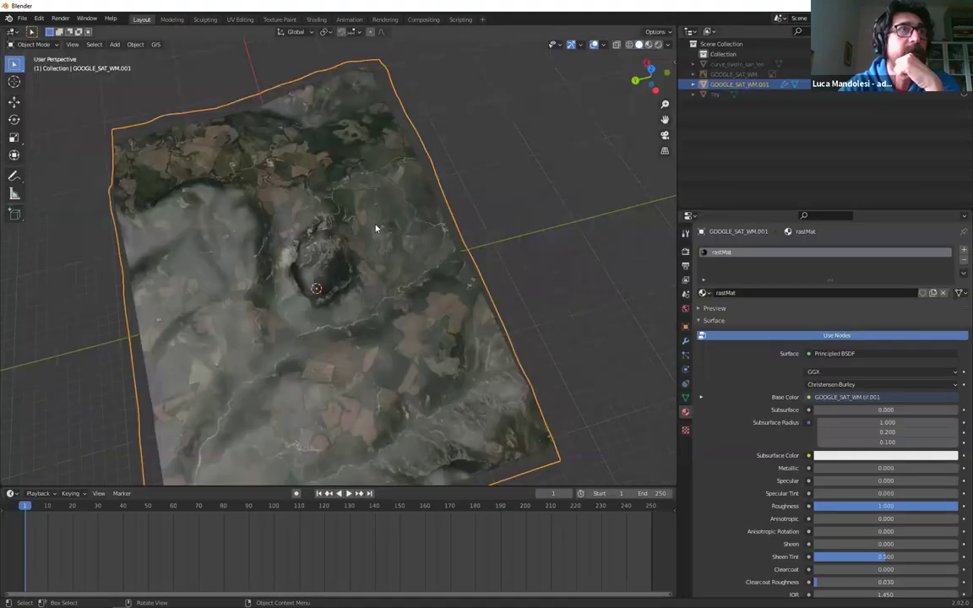
Zoom to the terrain and preview it in material shading, where it looks dark
{"action": "scroll", "coordinate": [338, 201], "scroll_direction": "up", "scroll_amount": 4}
{"action": "scroll", "coordinate": [792, 454], "scroll_direction": "down", "scroll_amount": 1}
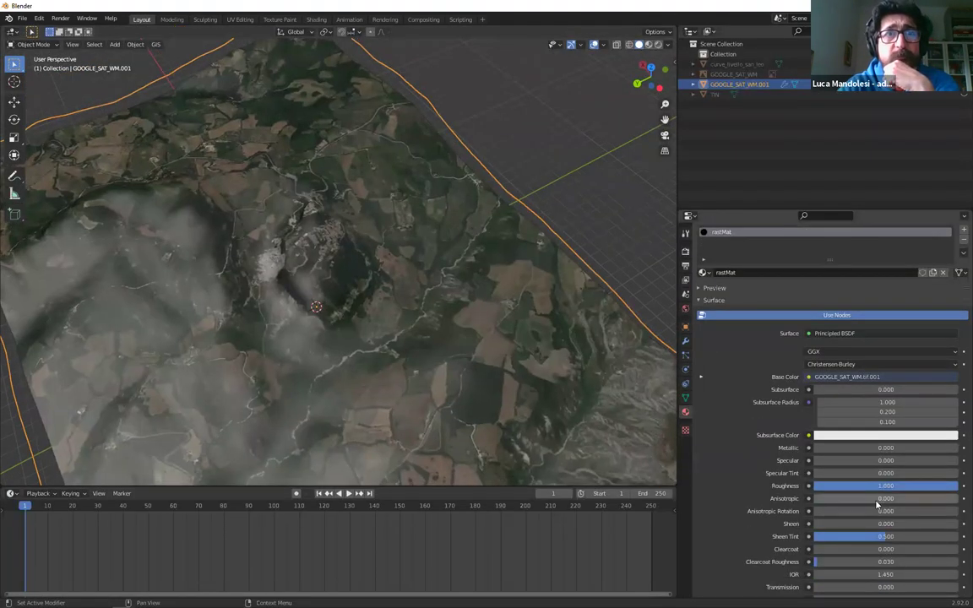
{"action": "scroll", "coordinate": [733, 297], "scroll_direction": "down", "scroll_amount": 4}
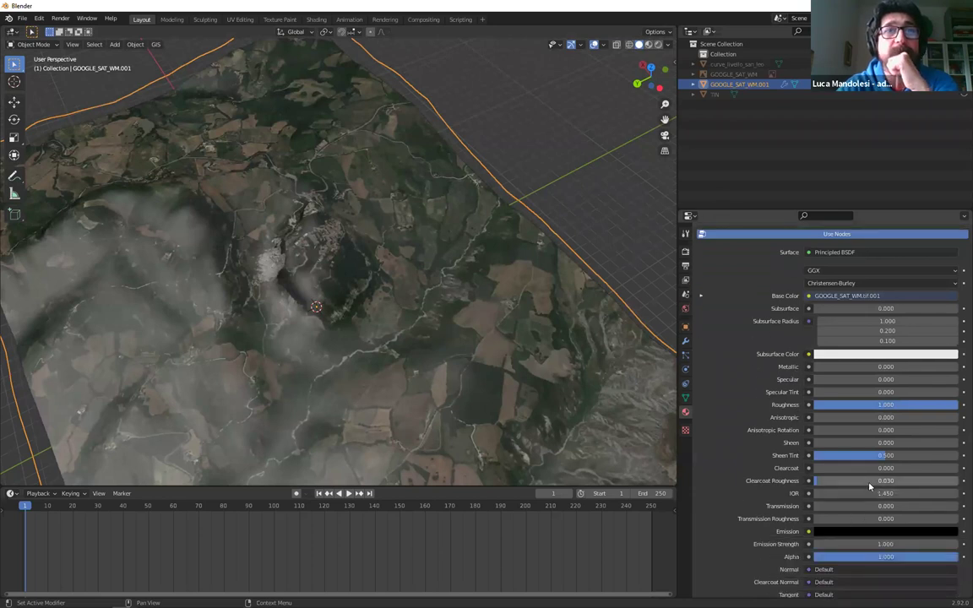
{"action": "scroll", "coordinate": [332, 273], "scroll_direction": "down", "scroll_amount": 6}
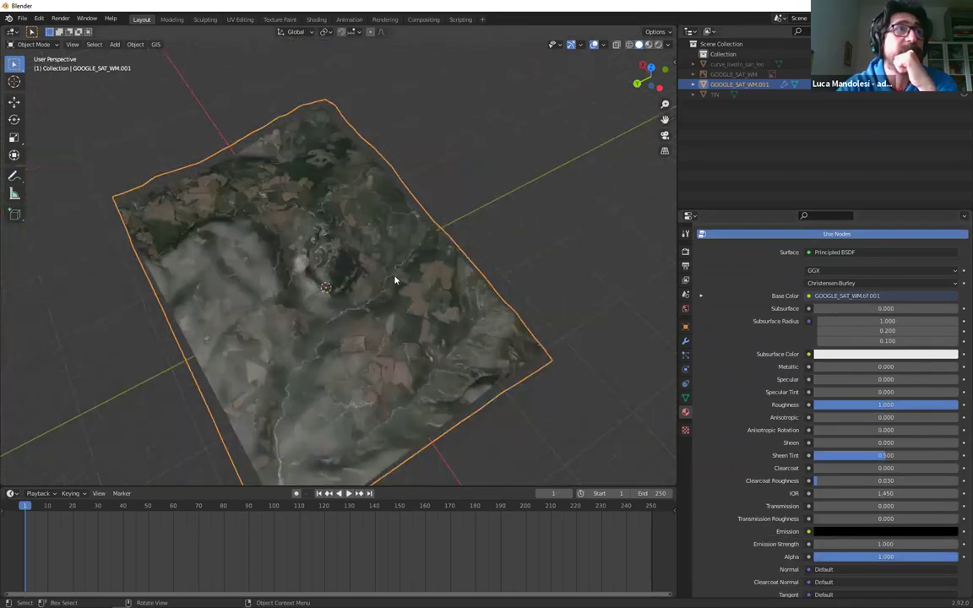
{"action": "left_click", "coordinate": [648, 45]}
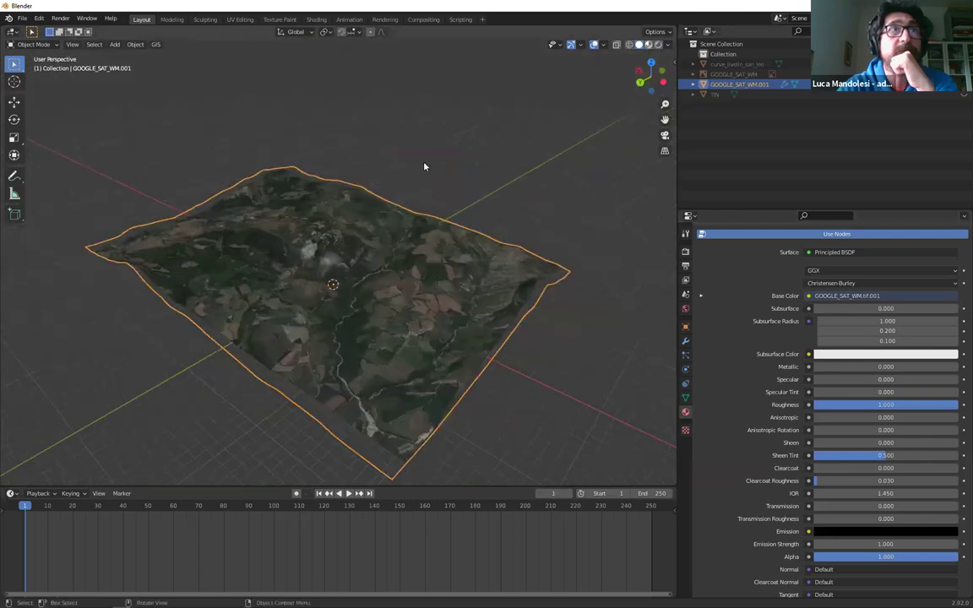
{"action": "scroll", "coordinate": [424, 167], "scroll_direction": "up", "scroll_amount": 8}
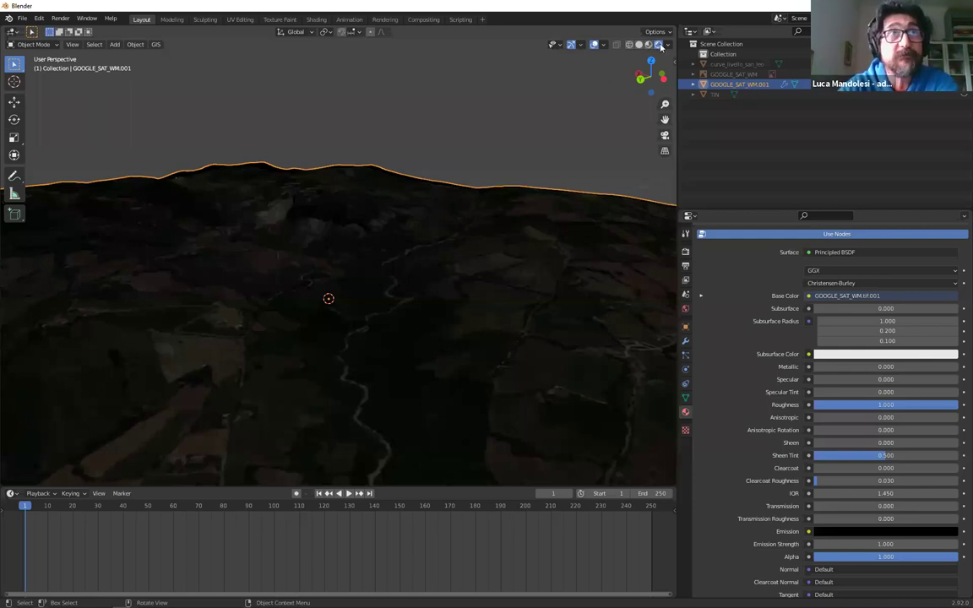
Add a Sun light and raise it vertically above the terrain
{"action": "left_click", "coordinate": [412, 95]}
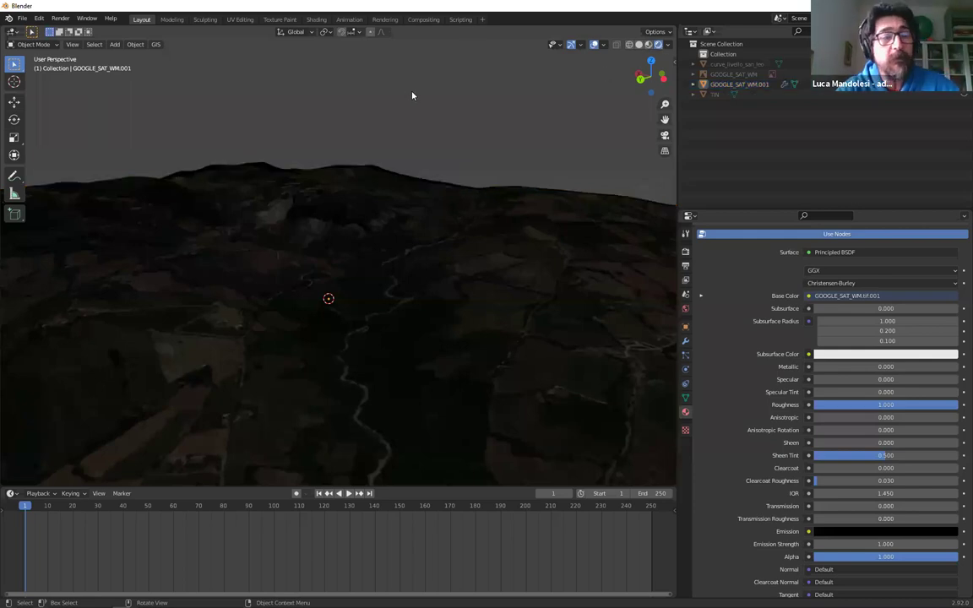
{"action": "key", "text": "shift+a"}
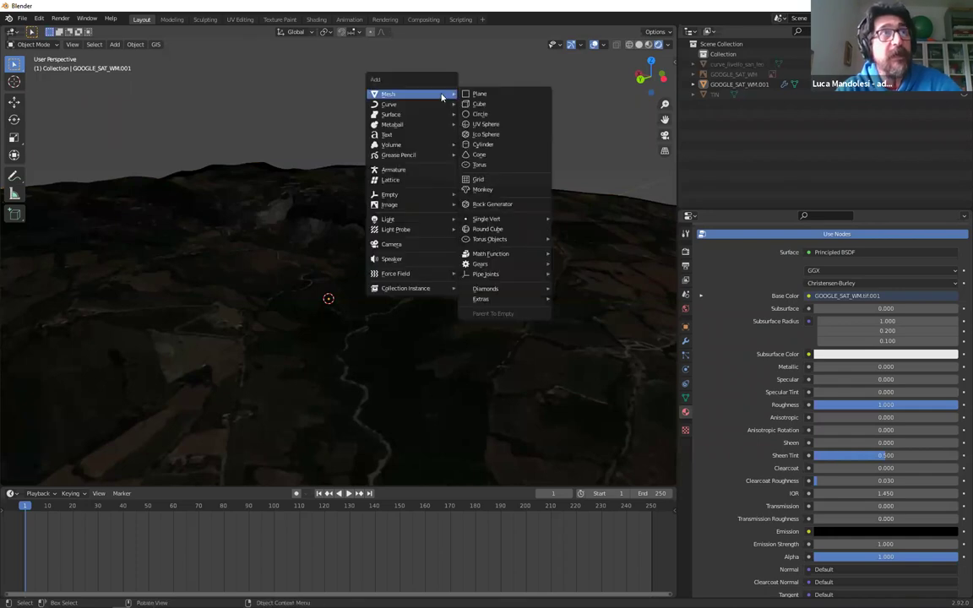
{"action": "mouse_move", "coordinate": [422, 220]}
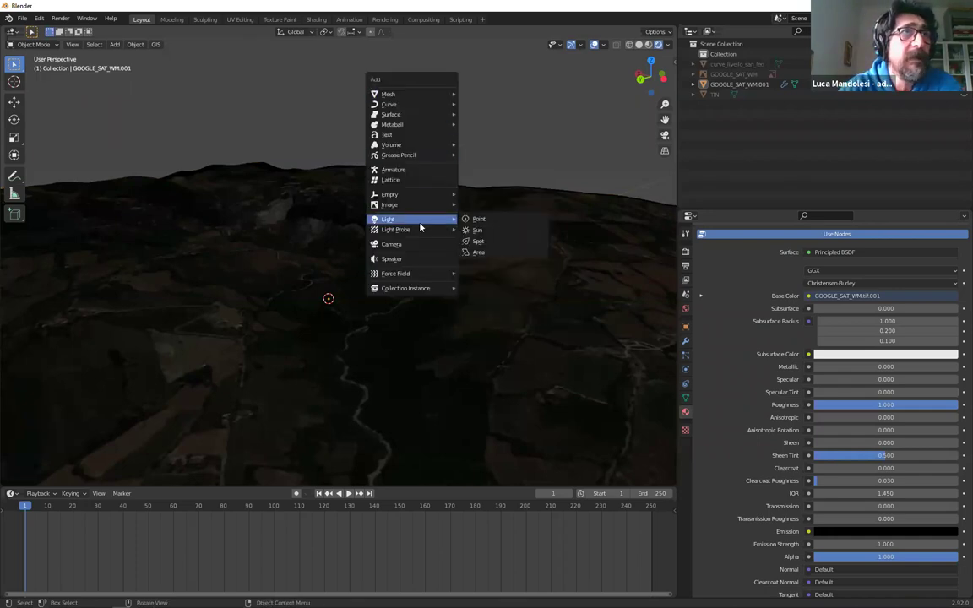
{"action": "left_click", "coordinate": [487, 234]}
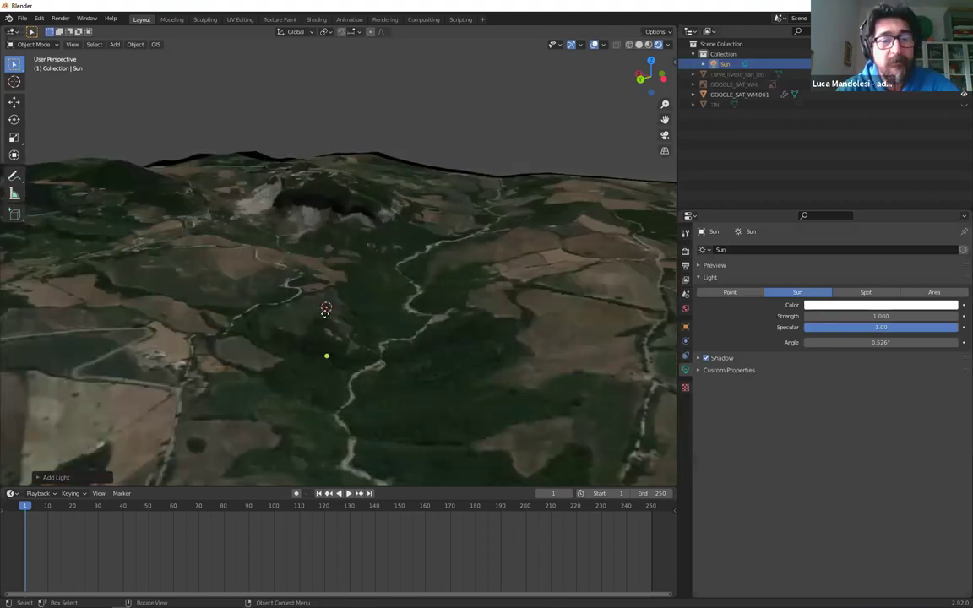
{"action": "key", "text": "g"}
{"action": "key", "text": "z"}
{"action": "left_click", "coordinate": [332, 182]}
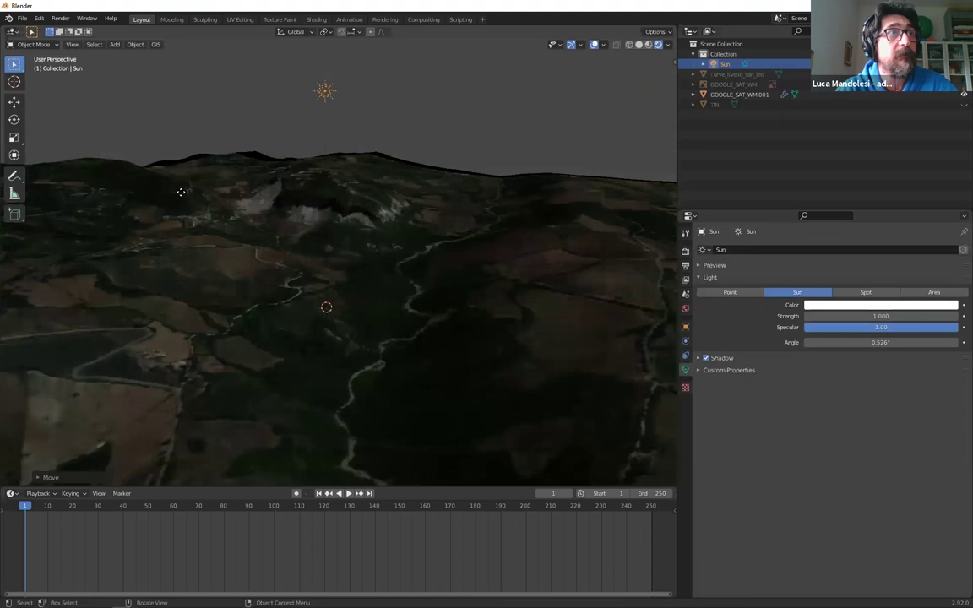
Set the Sun's strength to 2.630 and view the shadowed terrain from above
{"action": "middle_click_drag", "start_coordinate": [380, 197], "coordinate": [279, 190]}
{"action": "mouse_move", "coordinate": [845, 316]}
{"action": "left_mouse_down"}
{"action": "mouse_move", "coordinate": [891, 316]}
{"action": "mouse_move", "coordinate": [848, 316]}
{"action": "mouse_move", "coordinate": [861, 316]}
{"action": "mouse_move", "coordinate": [856, 321]}
{"action": "left_mouse_up"}
{"action": "middle_click_drag", "start_coordinate": [285, 220], "coordinate": [131, 162]}
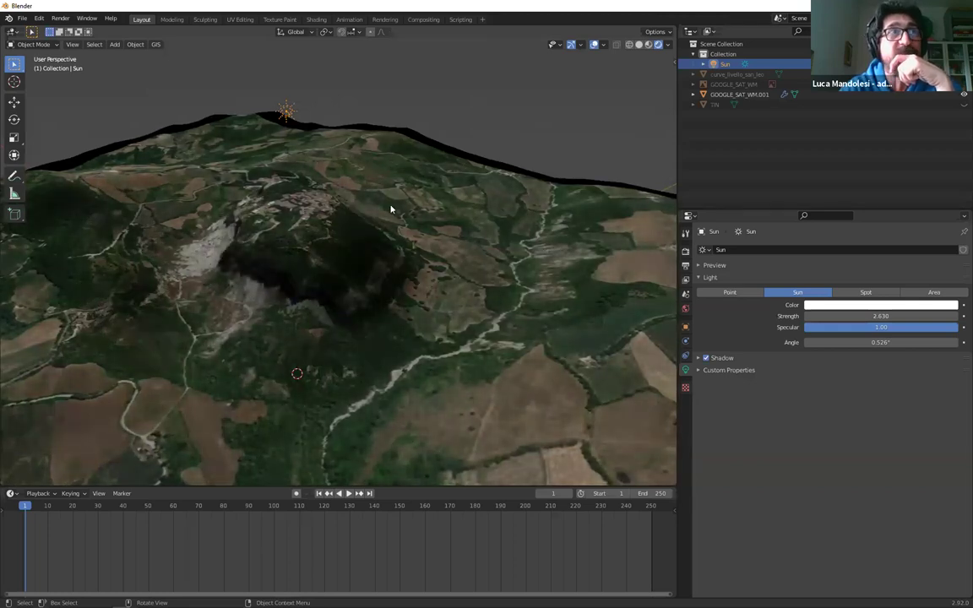
{"action": "middle_click_drag", "start_coordinate": [423, 207], "coordinate": [651, 342]}
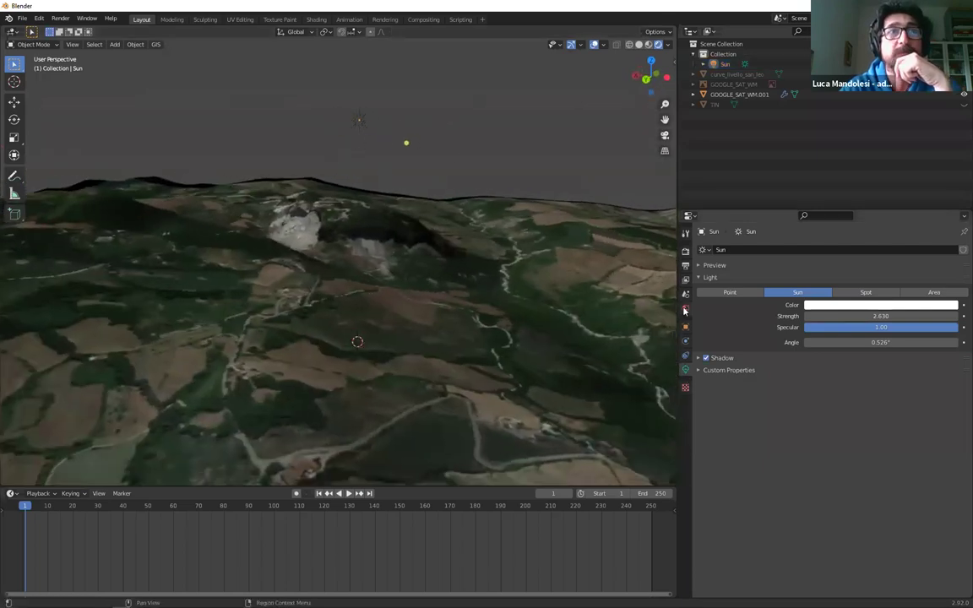
Enable the Pro Lighting: Skies sky background in the World settings
{"action": "left_click", "coordinate": [685, 309]}
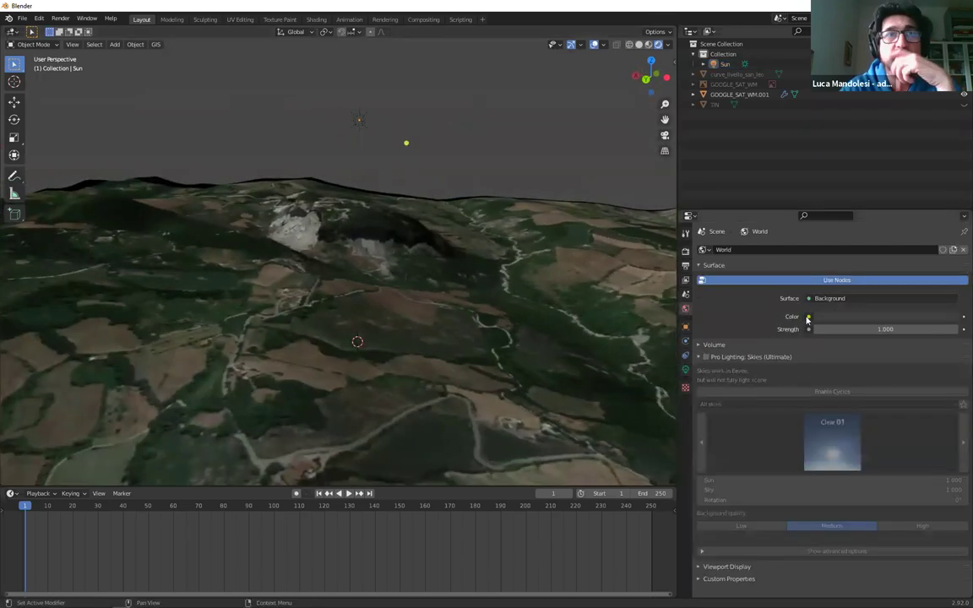
{"action": "left_click", "coordinate": [706, 357]}
{"action": "middle_click_drag", "start_coordinate": [395, 180], "coordinate": [376, 201]}
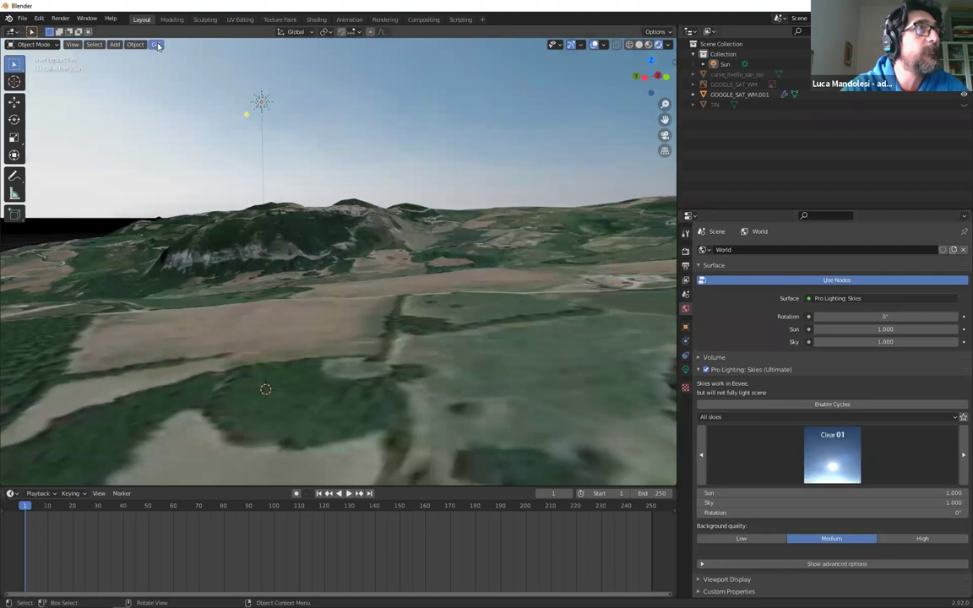
In top view, place the 3D cursor on the pale hilltop
{"action": "middle_click_drag", "start_coordinate": [312, 169], "coordinate": [336, 315], "text": "shift"}
{"action": "scroll", "coordinate": [336, 315], "scroll_direction": "down", "scroll_amount": 5}
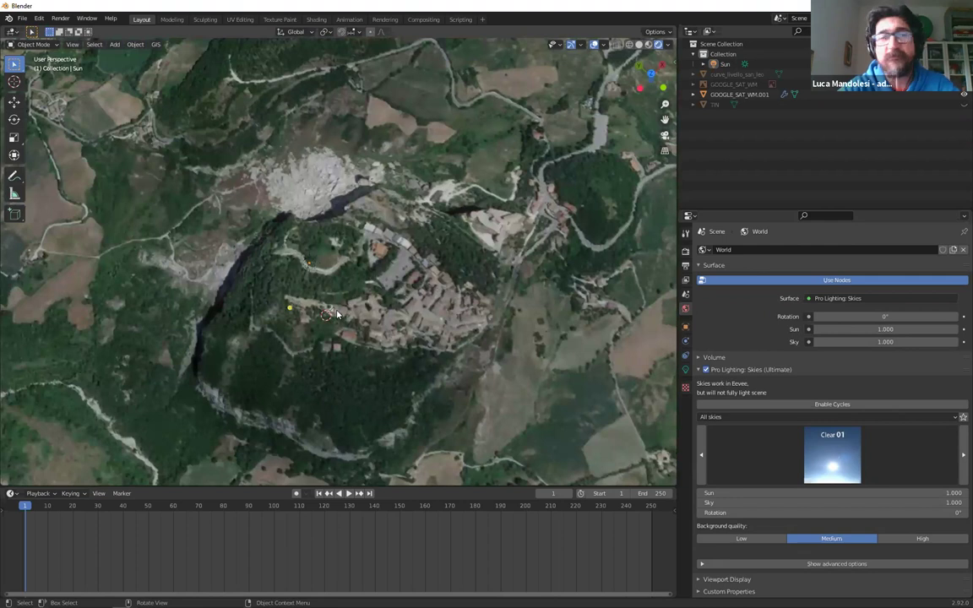
{"action": "key", "text": "KP_7"}
{"action": "scroll", "coordinate": [268, 239], "scroll_direction": "up", "scroll_amount": 2}
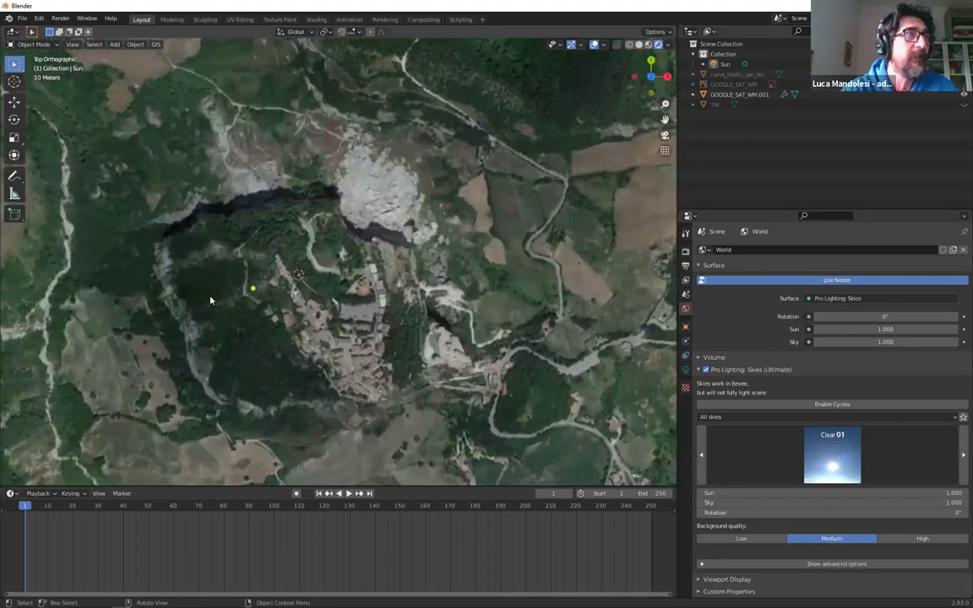
{"action": "scroll", "coordinate": [211, 300], "scroll_direction": "up", "scroll_amount": 3}
{"action": "scroll", "coordinate": [313, 174], "scroll_direction": "down", "scroll_amount": 1}
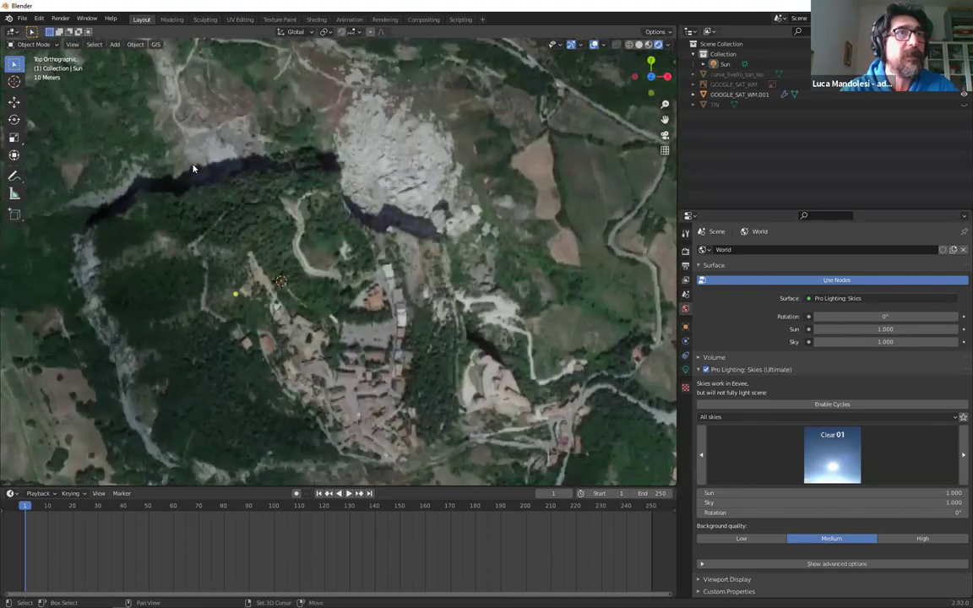
{"action": "right_click", "coordinate": [321, 275], "text": "shift"}
{"action": "scroll", "coordinate": [321, 275], "scroll_direction": "up", "scroll_amount": 8}
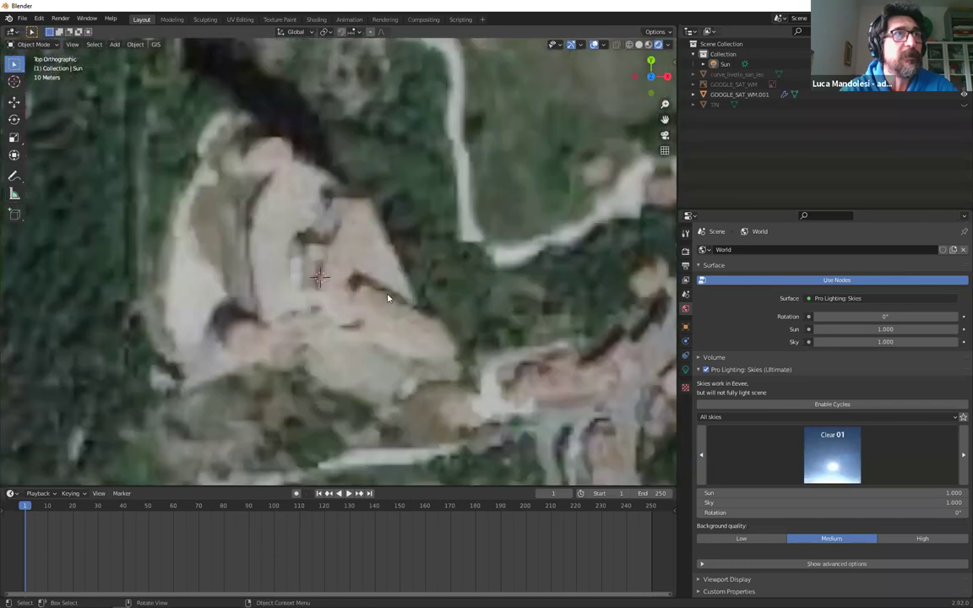
{"action": "middle_click_drag", "start_coordinate": [343, 270], "coordinate": [414, 243], "text": "shift"}
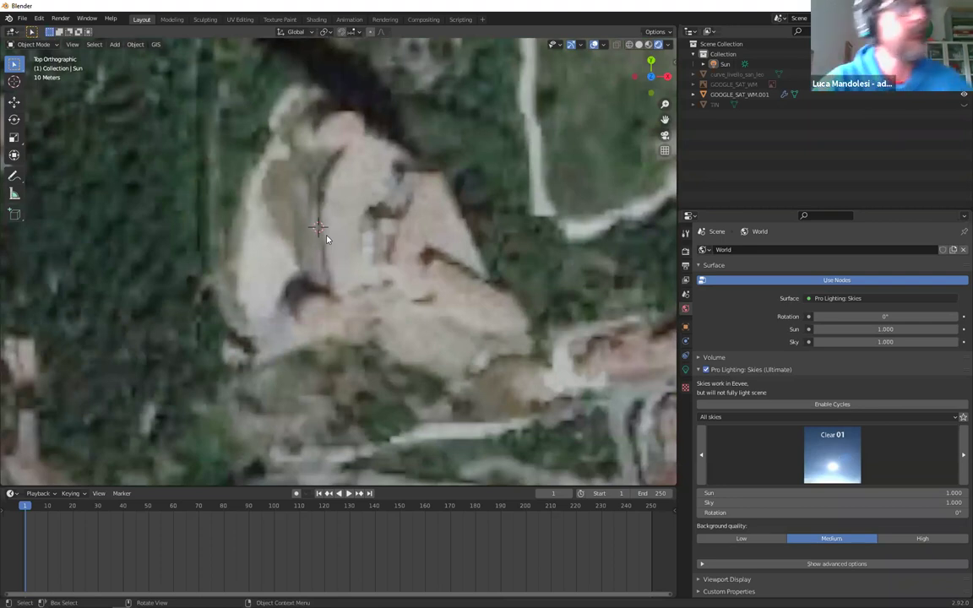
Import torrione_via_madonna_della_scala_scaled.obj from Esercizio_1_DA_OSM_A_BLENDER with X Forward and Z Up
{"action": "left_click", "coordinate": [38, 18]}
{"action": "mouse_move", "coordinate": [23, 19]}
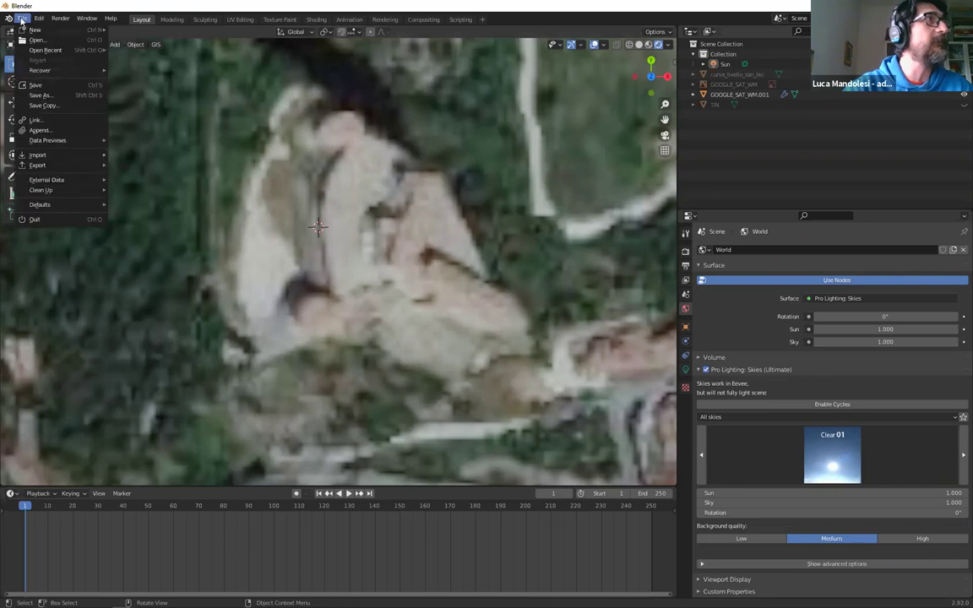
{"action": "mouse_move", "coordinate": [78, 155]}
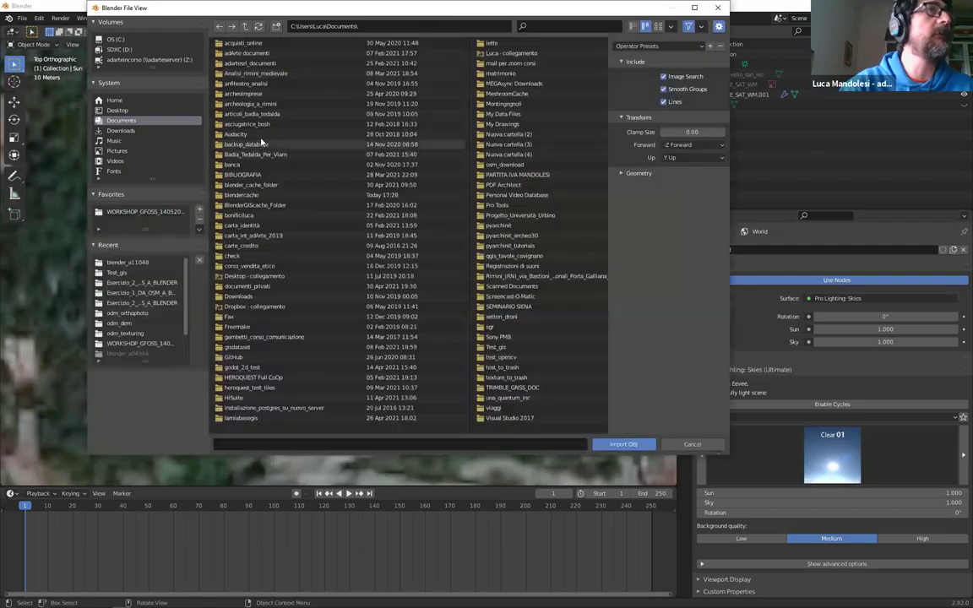
{"action": "left_click", "coordinate": [142, 211]}
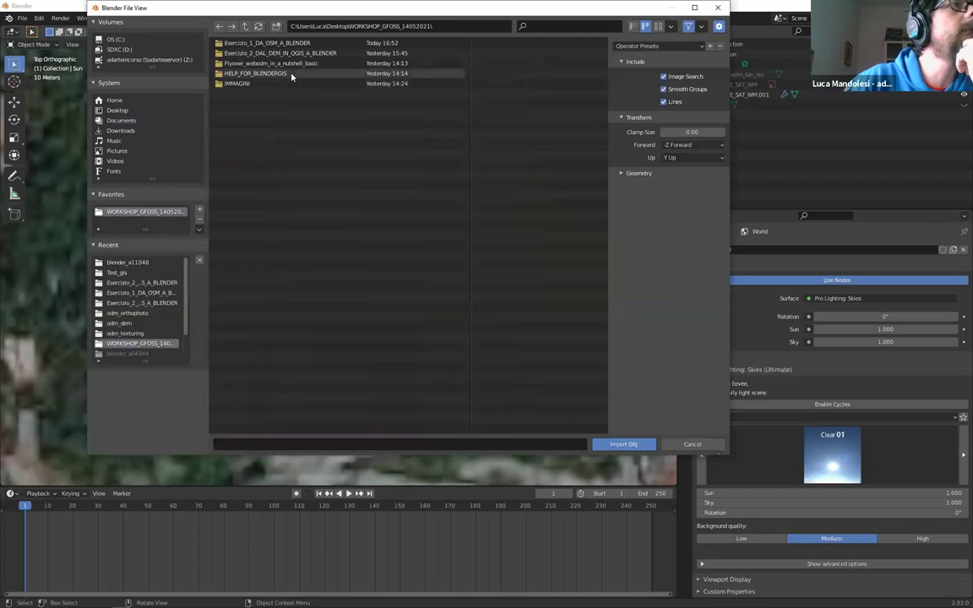
{"action": "double_click", "coordinate": [287, 43]}
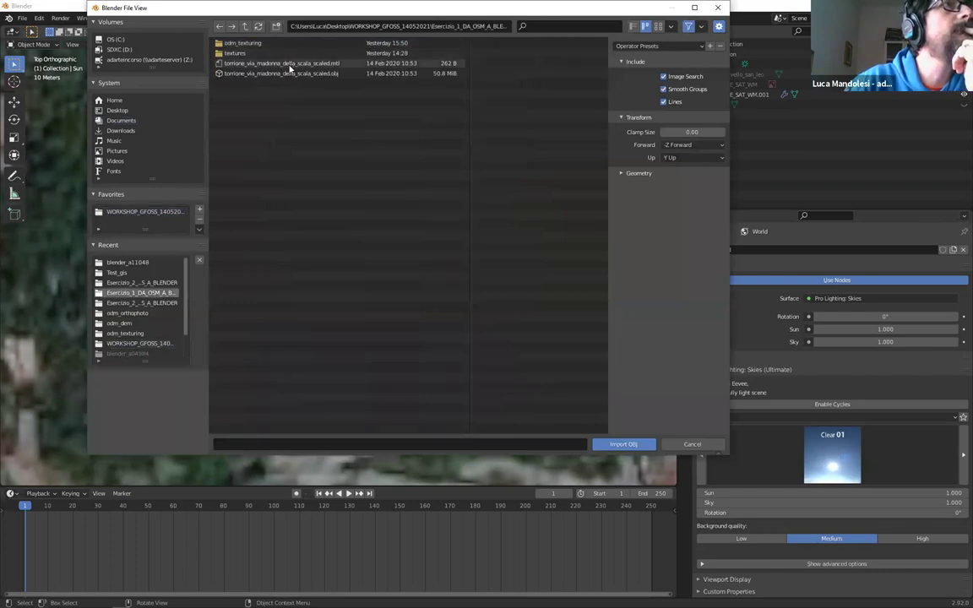
{"action": "left_click", "coordinate": [270, 73]}
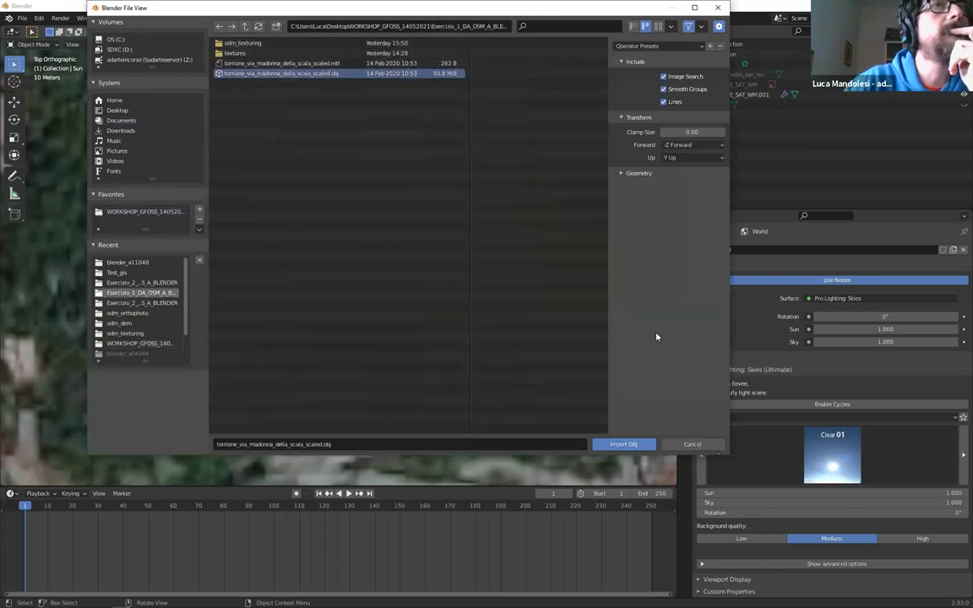
{"action": "left_click", "coordinate": [705, 145]}
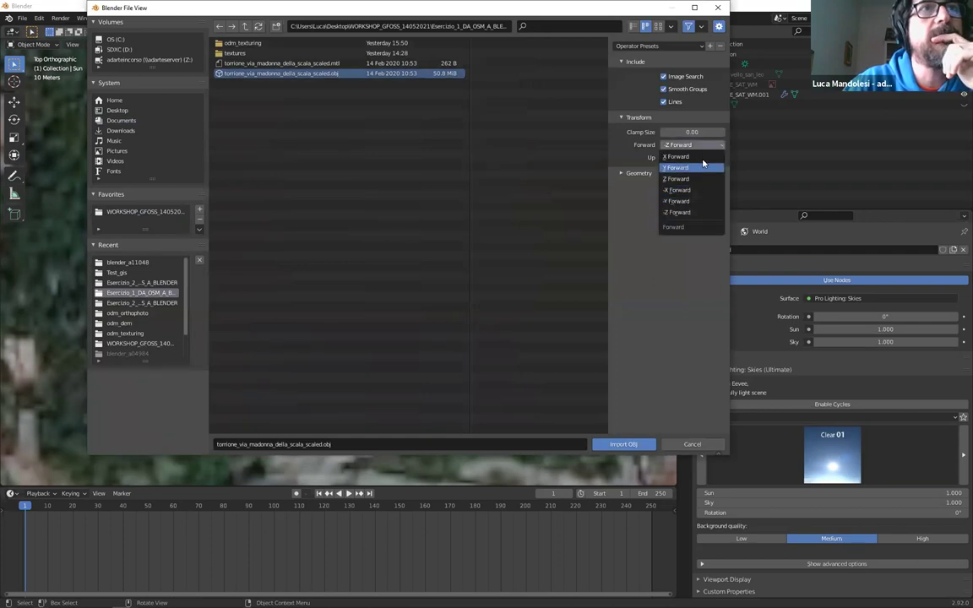
{"action": "left_click", "coordinate": [700, 157]}
{"action": "left_click", "coordinate": [696, 159]}
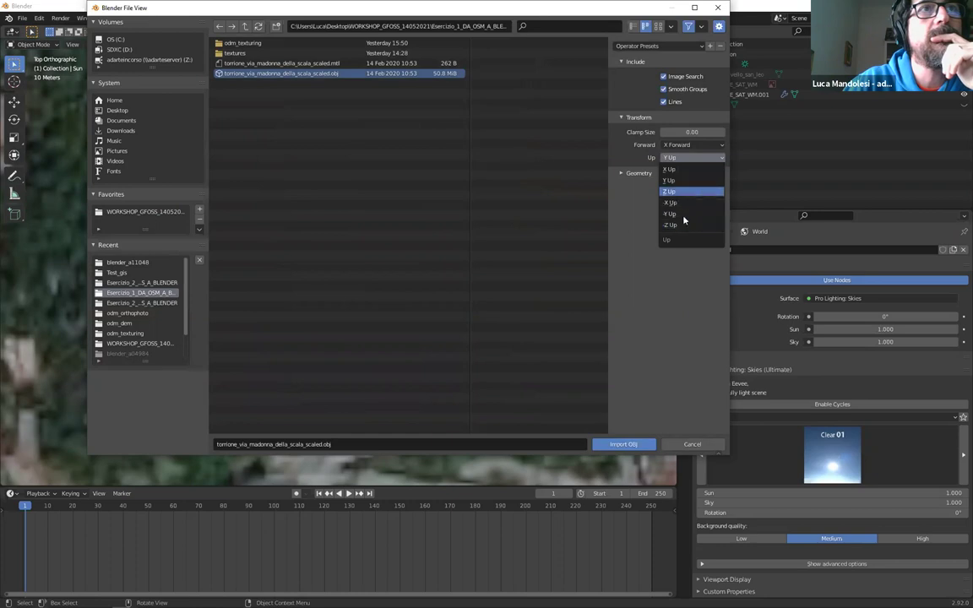
{"action": "left_click", "coordinate": [676, 191]}
{"action": "left_click", "coordinate": [623, 443]}
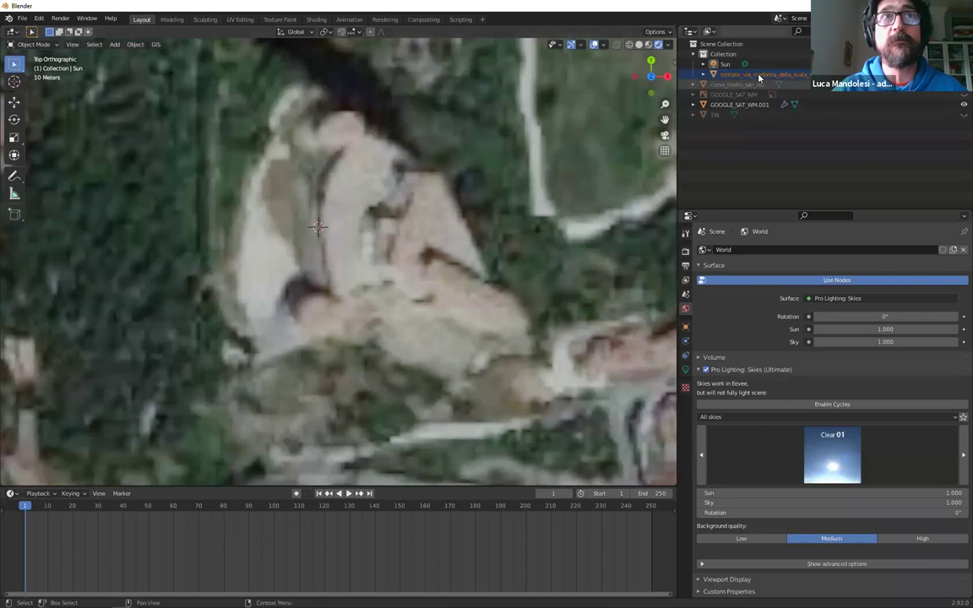
Set the tower's origin to the 3D cursor on the hilltop
{"action": "left_click", "coordinate": [135, 44]}
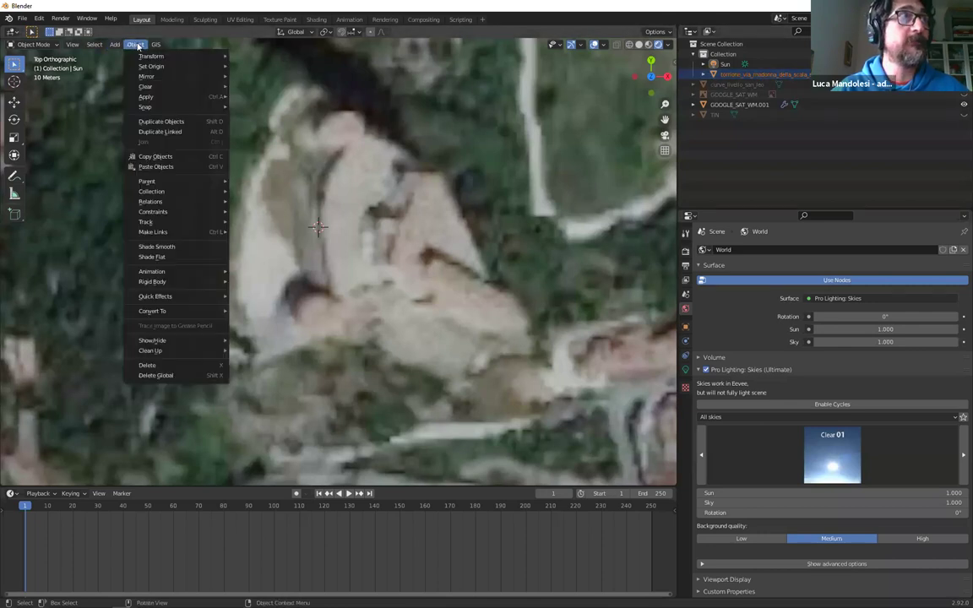
{"action": "mouse_move", "coordinate": [152, 69]}
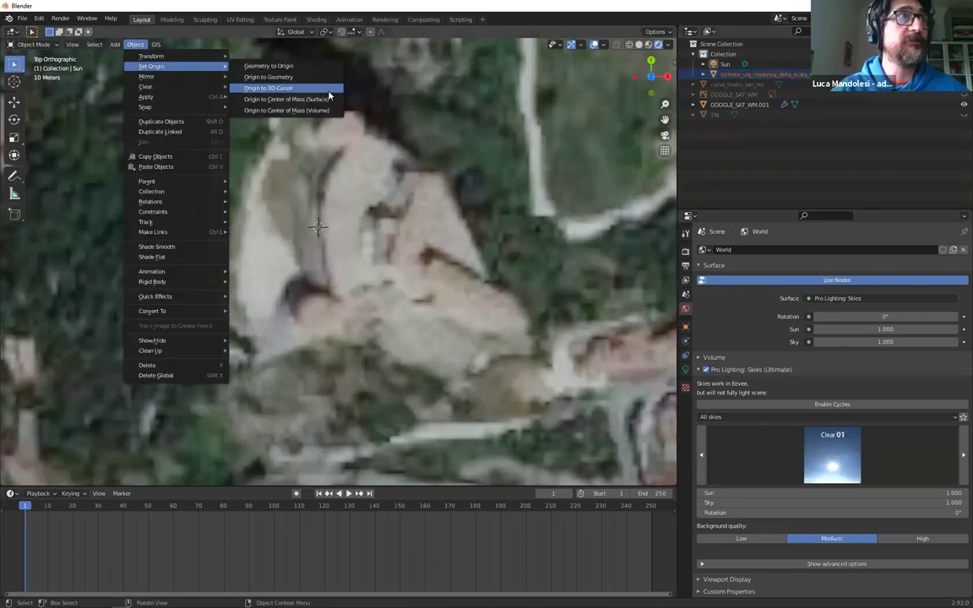
{"action": "left_click", "coordinate": [287, 87]}
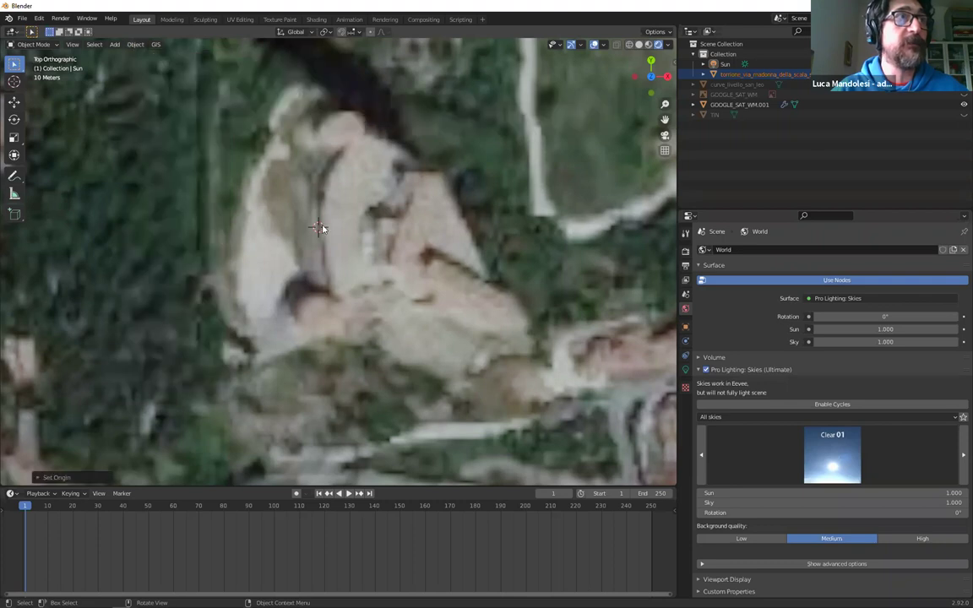
{"action": "left_click", "coordinate": [135, 43]}
{"action": "mouse_move", "coordinate": [156, 66]}
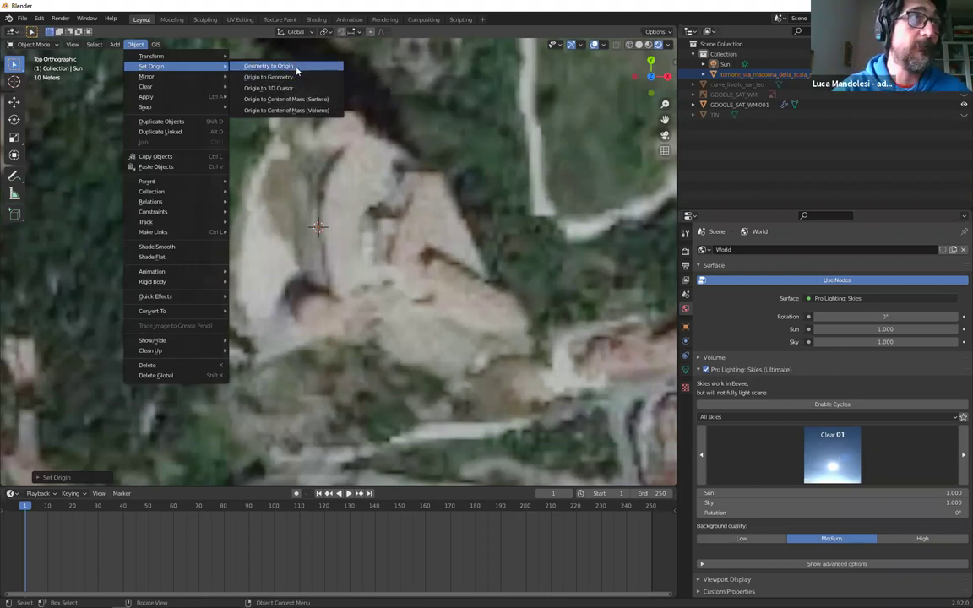
Raise the tower along the Z axis above the terrain
{"action": "middle_click_drag", "start_coordinate": [417, 263], "coordinate": [346, 239]}
{"action": "key", "text": "g"}
{"action": "key", "text": "z"}
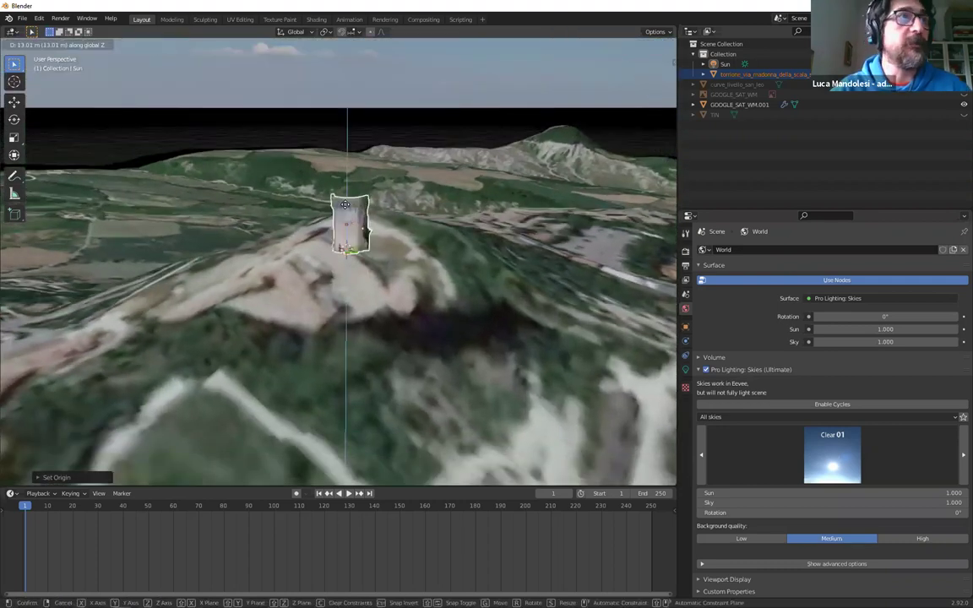
{"action": "left_click", "coordinate": [341, 210]}
{"action": "middle_click_drag", "start_coordinate": [341, 209], "coordinate": [418, 182]}
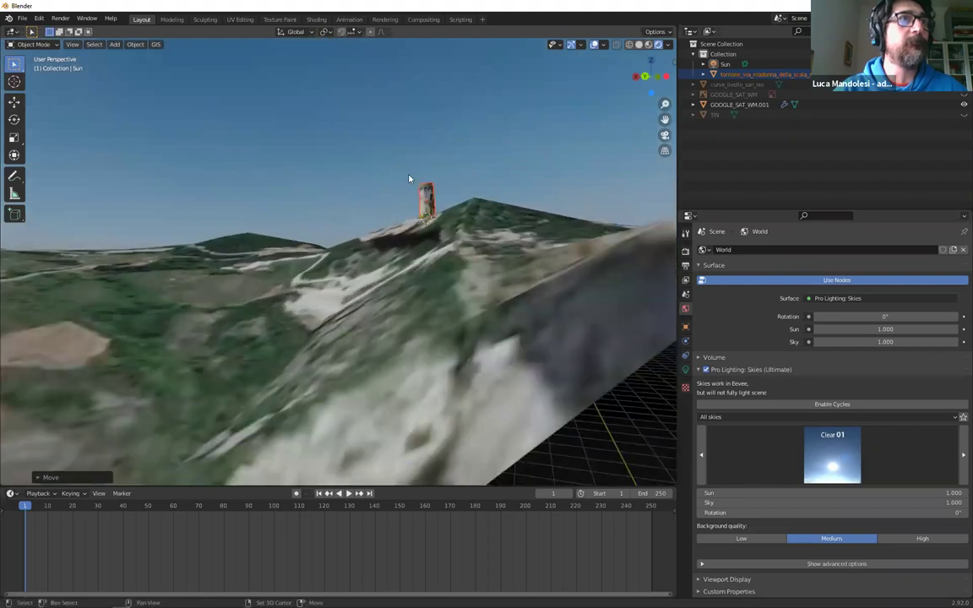
Rotate the tower about Z and move it onto the summit
{"action": "left_click", "coordinate": [431, 198]}
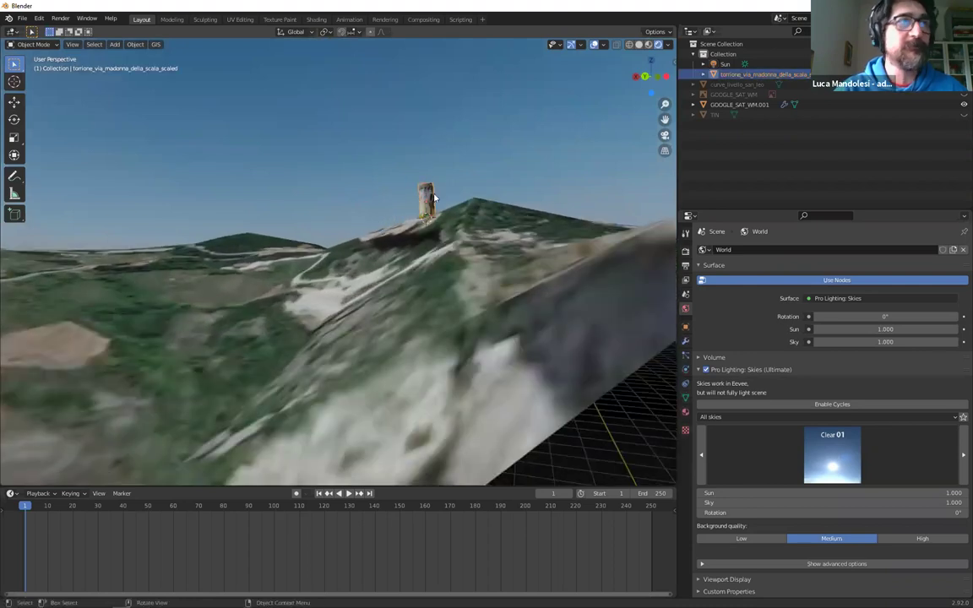
{"action": "key", "text": "r"}
{"action": "key", "text": "z"}
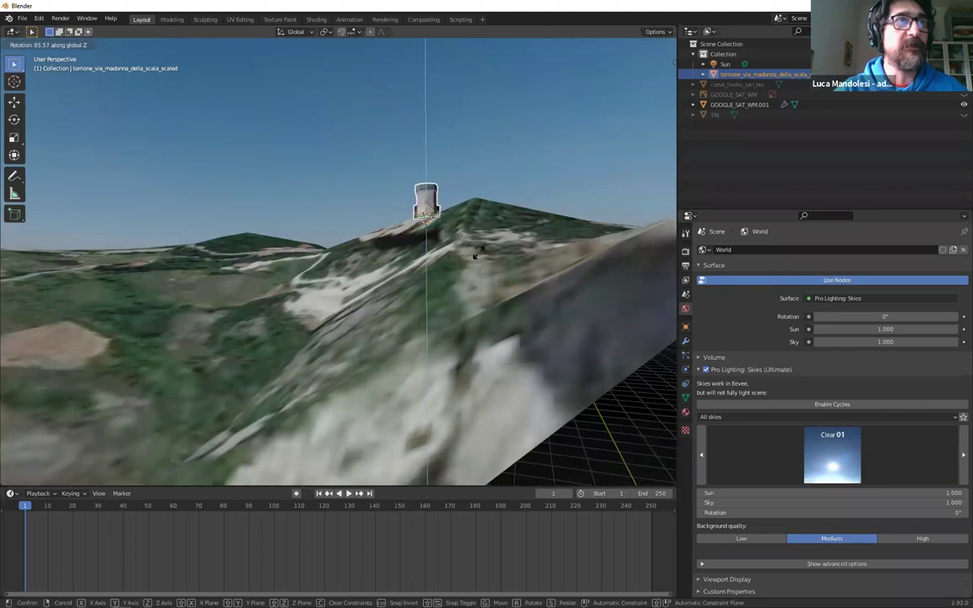
{"action": "left_click", "coordinate": [438, 175]}
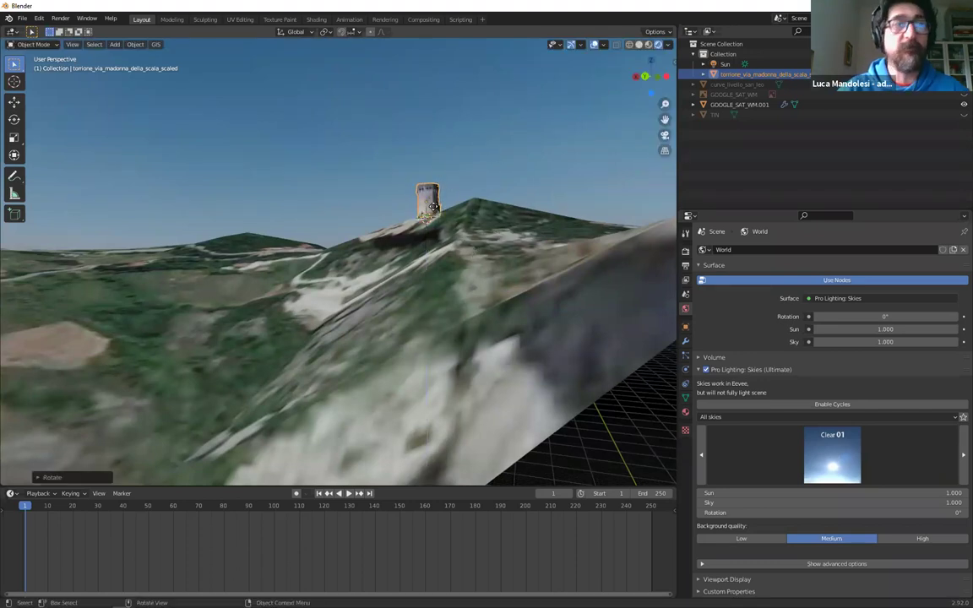
{"action": "key", "text": "g"}
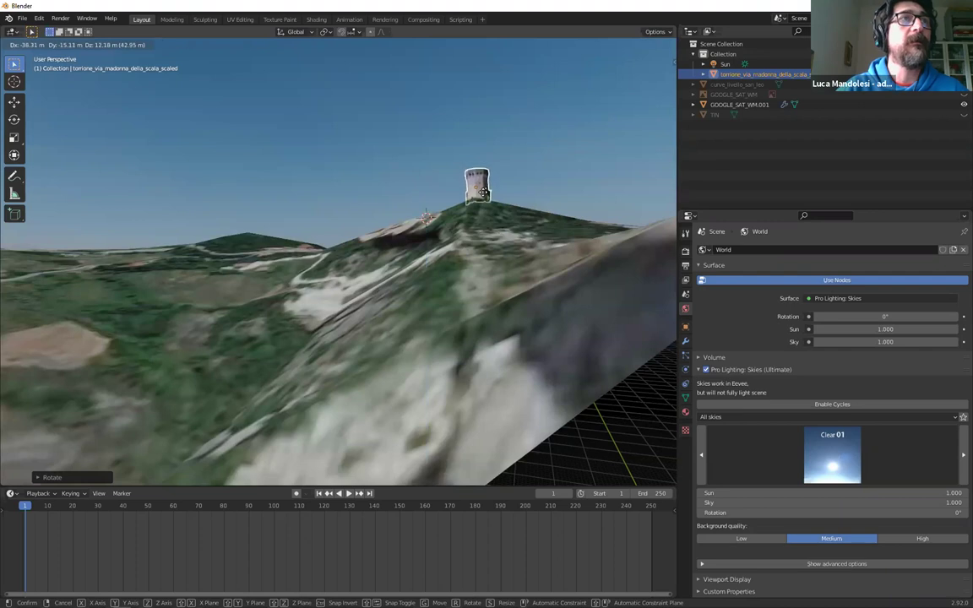
{"action": "left_click", "coordinate": [482, 193]}
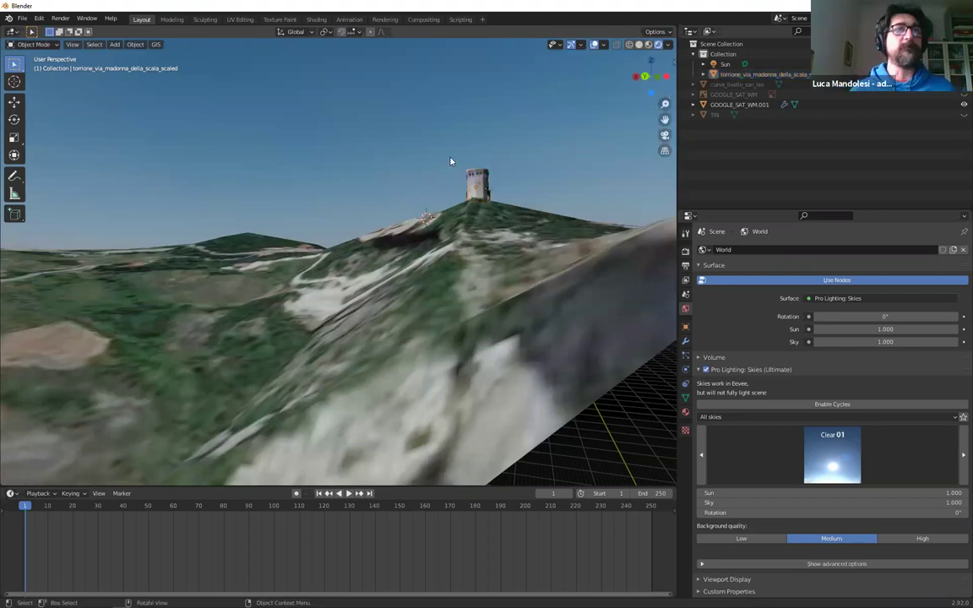
{"action": "middle_click_drag", "start_coordinate": [419, 173], "coordinate": [495, 158]}
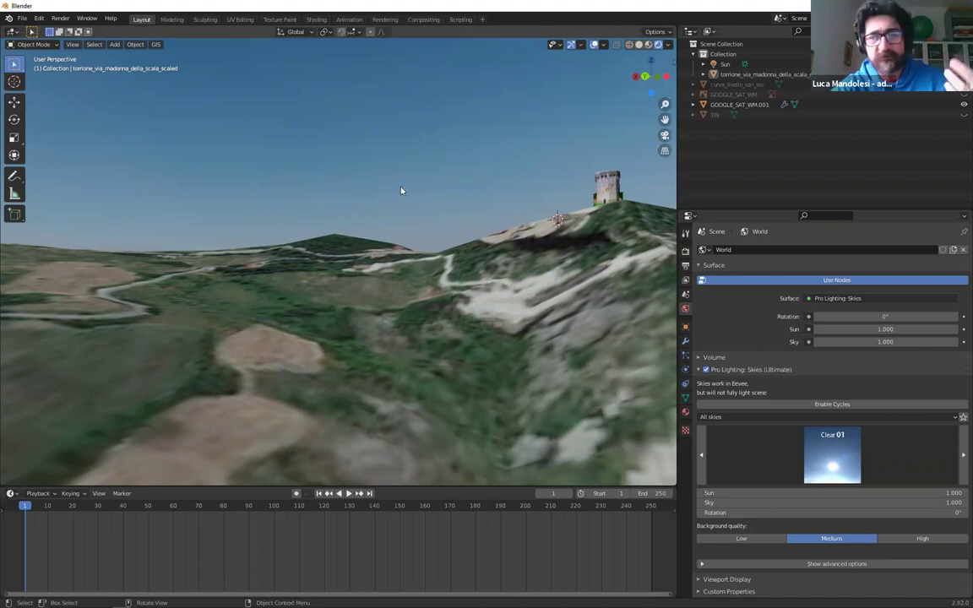
Switch to top orthographic view and select the GOOGLE_SAT_WM.001 satellite map
{"action": "left_click", "coordinate": [370, 246]}
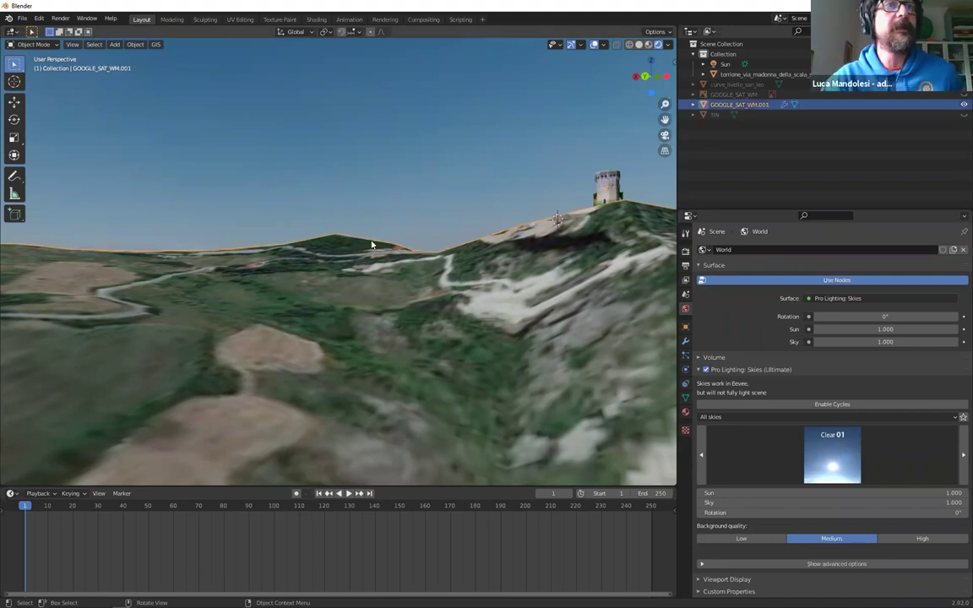
{"action": "left_click", "coordinate": [156, 45]}
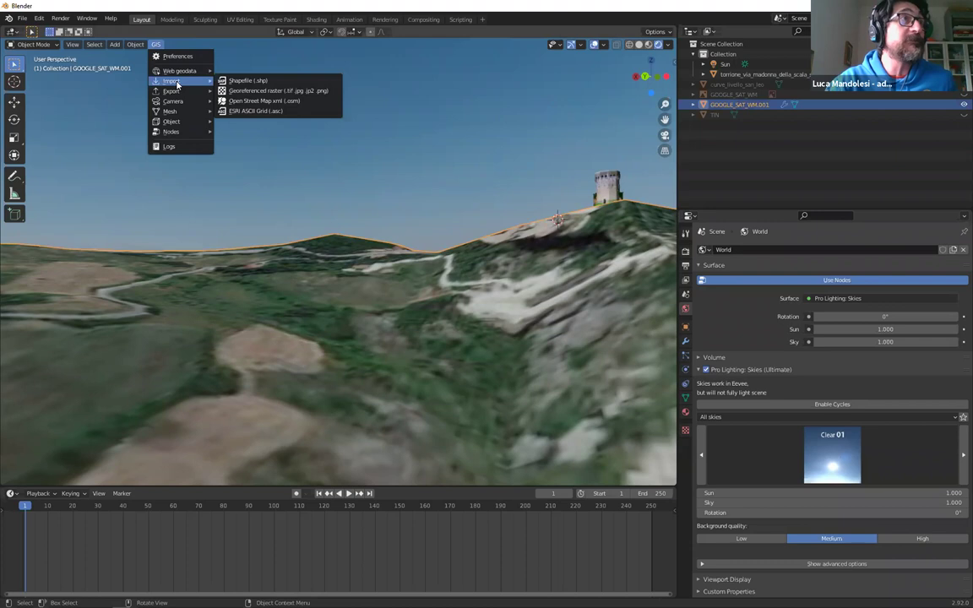
{"action": "key", "text": "KP_7"}
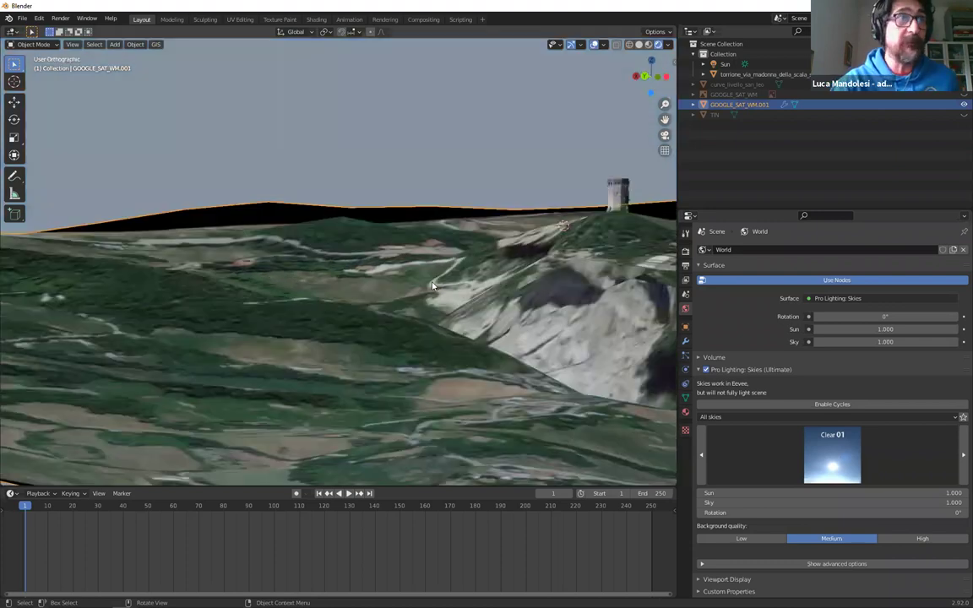
{"action": "scroll", "coordinate": [462, 273], "scroll_direction": "down", "scroll_amount": 8}
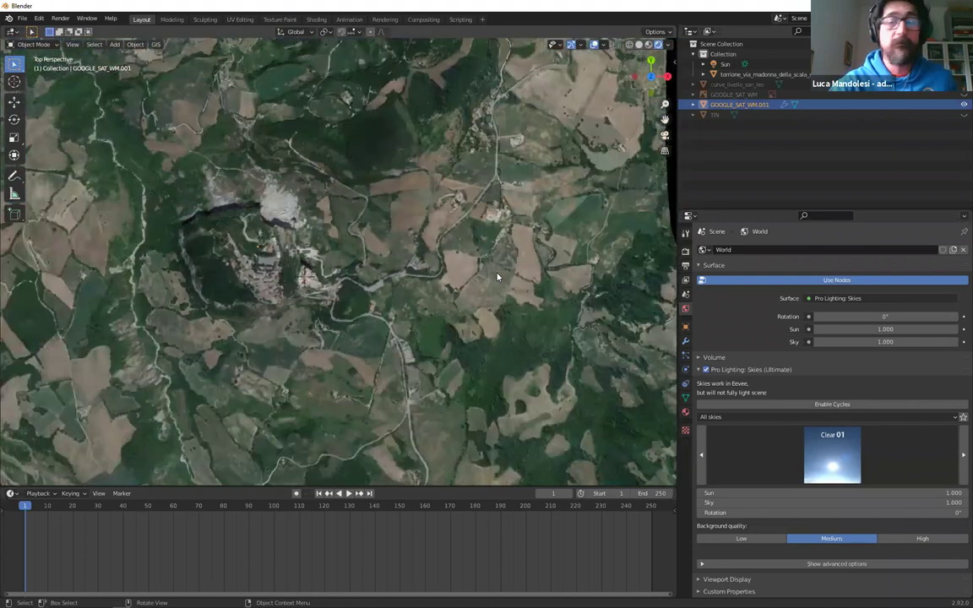
{"action": "key", "text": "KP_5"}
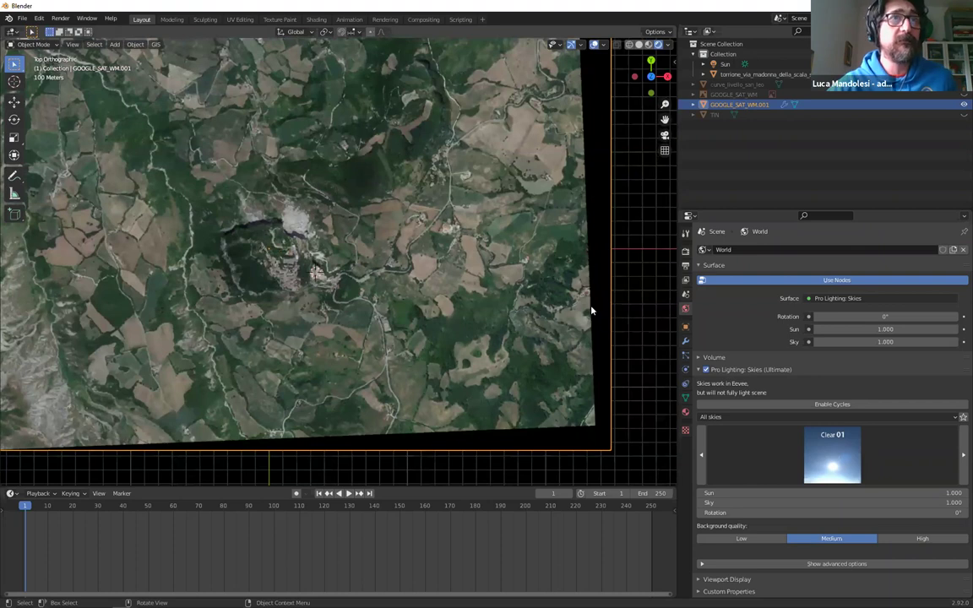
{"action": "left_click", "coordinate": [712, 113]}
{"action": "left_click", "coordinate": [730, 105]}
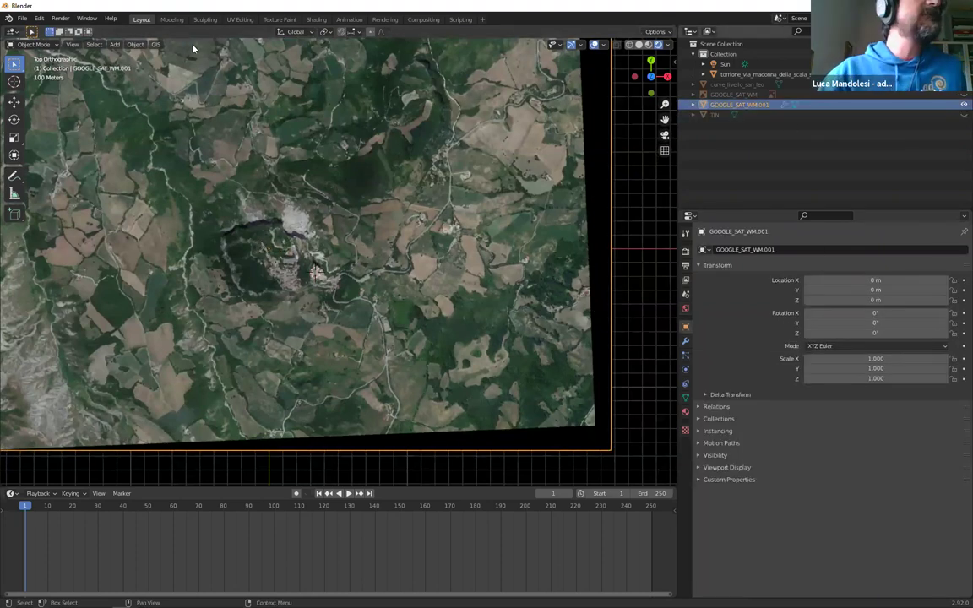
Download OpenStreetMap buildings via Get OSM, taking elevation from the TIN object
{"action": "left_click", "coordinate": [156, 44]}
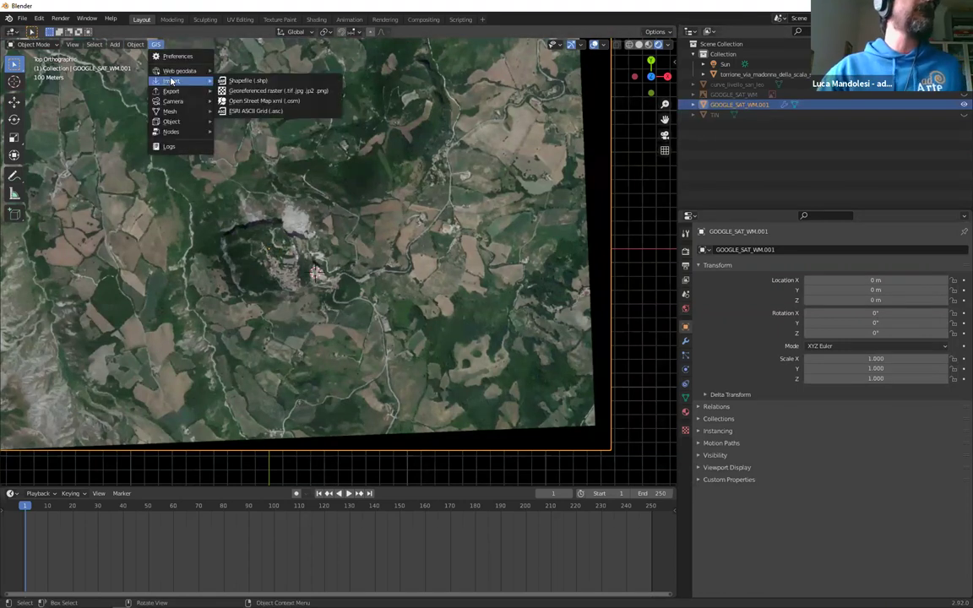
{"action": "mouse_move", "coordinate": [177, 80]}
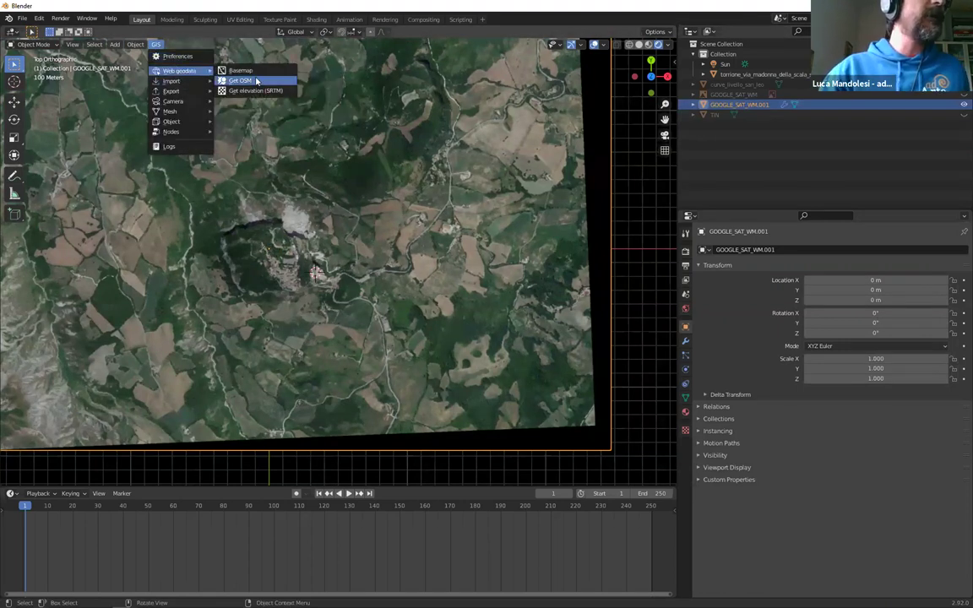
{"action": "left_click", "coordinate": [247, 88]}
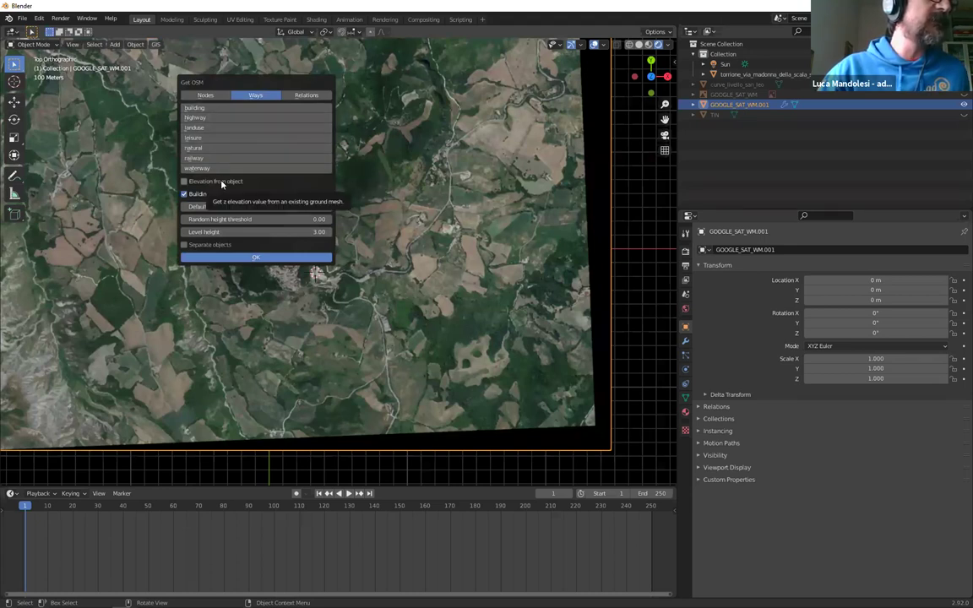
{"action": "left_click", "coordinate": [184, 181]}
{"action": "left_click", "coordinate": [270, 196]}
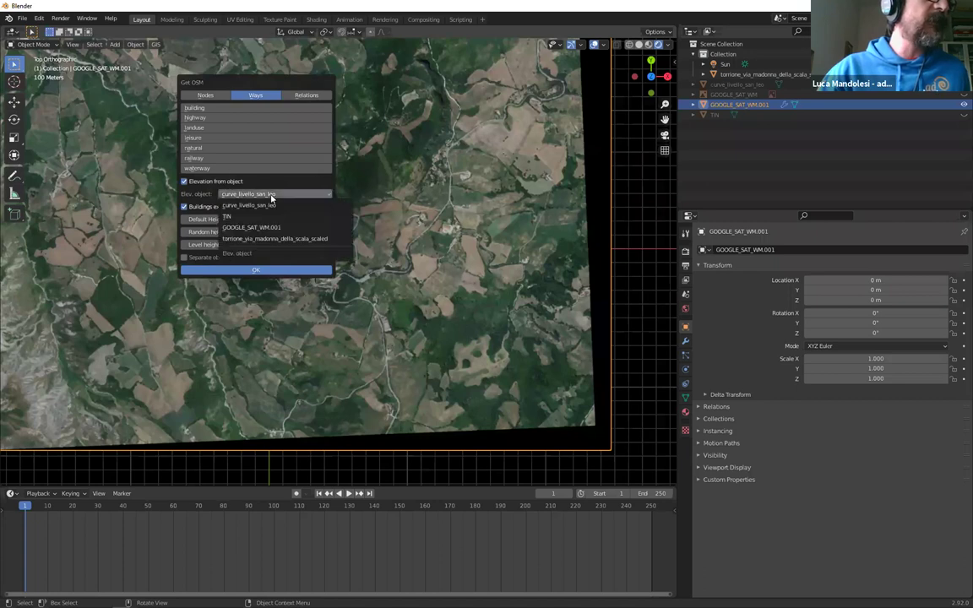
{"action": "left_click", "coordinate": [265, 216]}
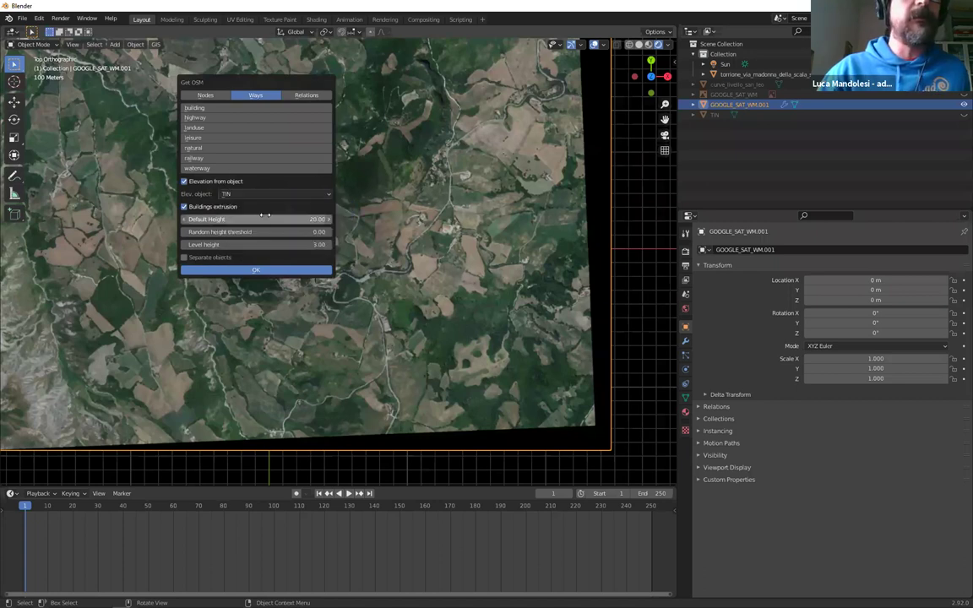
{"action": "left_click", "coordinate": [228, 108]}
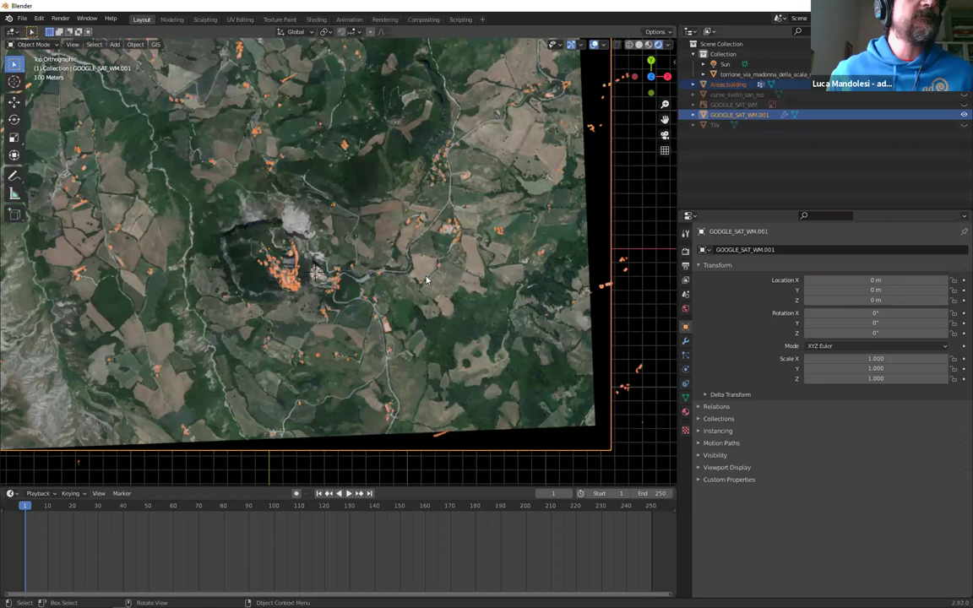
Orbit into an oblique view to inspect the extruded buildings around the tower
{"action": "scroll", "coordinate": [278, 278], "scroll_direction": "up", "scroll_amount": 10}
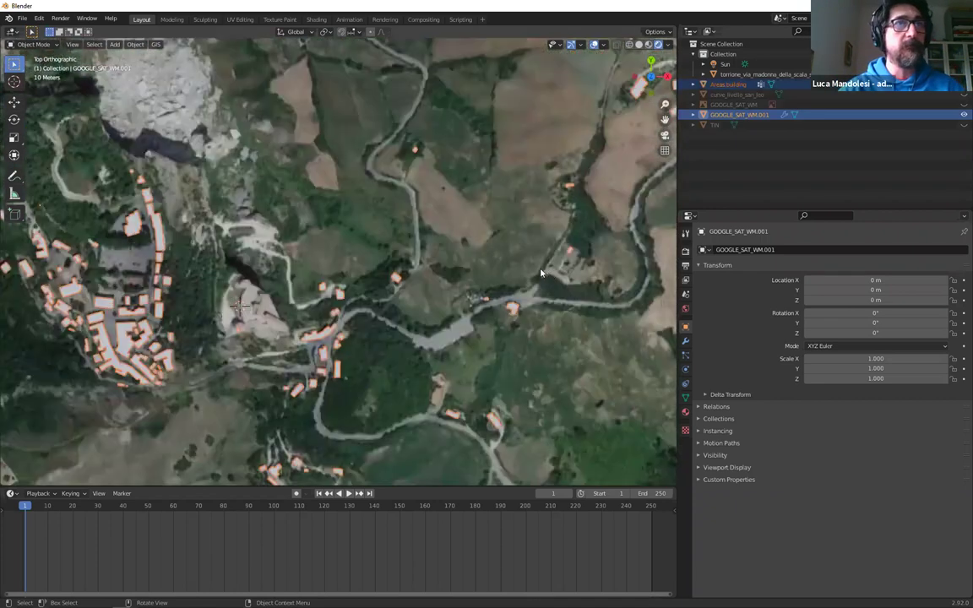
{"action": "middle_click_drag", "start_coordinate": [540, 273], "coordinate": [351, 240]}
{"action": "scroll", "coordinate": [470, 157], "scroll_direction": "up", "scroll_amount": 5}
{"action": "left_click", "coordinate": [348, 245]}
{"action": "middle_click_drag", "start_coordinate": [455, 167], "coordinate": [328, 178]}
{"action": "left_click", "coordinate": [262, 156]}
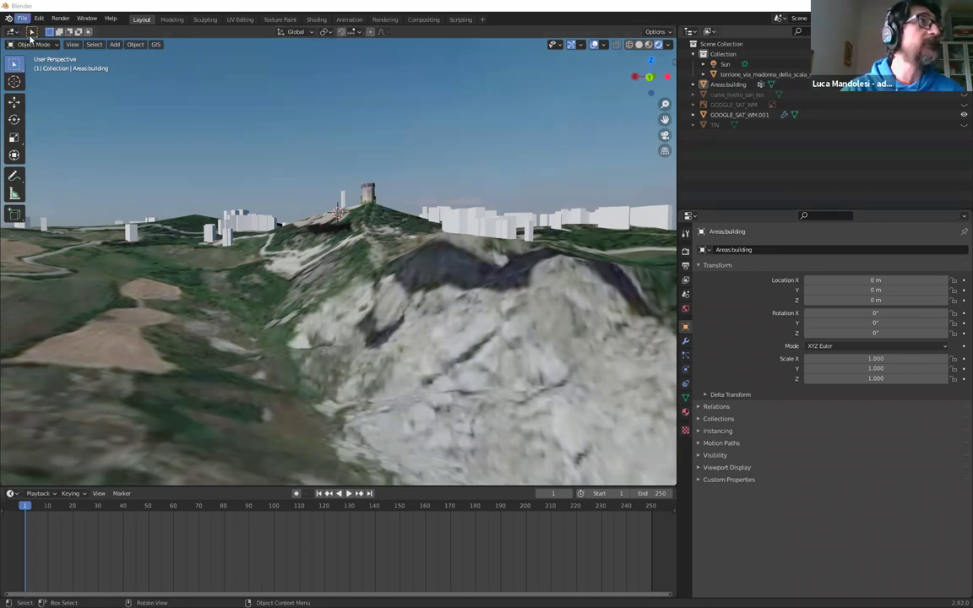
Start a new General scene, discarding changes to the current file
{"action": "left_click", "coordinate": [23, 18]}
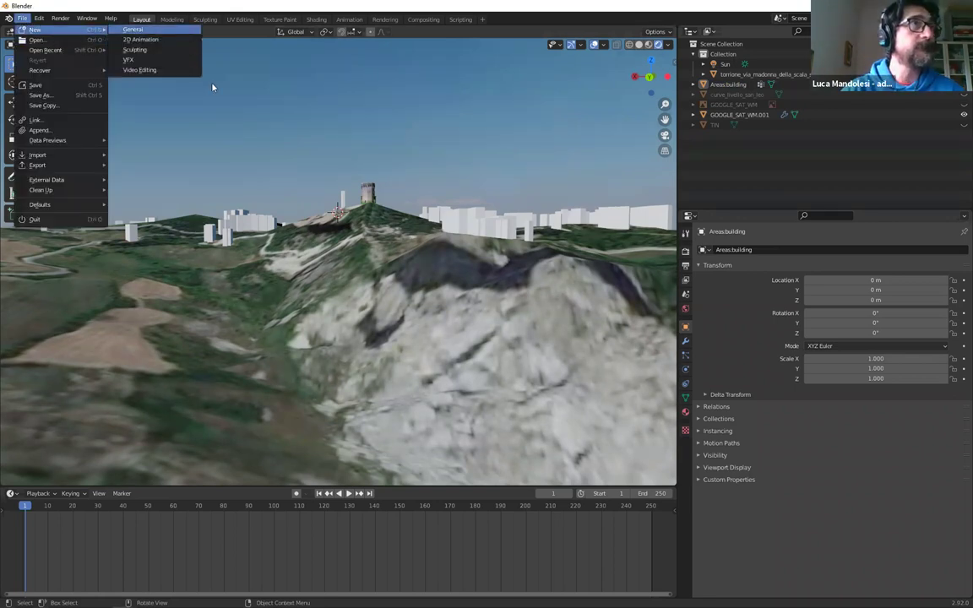
{"action": "left_click", "coordinate": [133, 30]}
{"action": "left_click", "coordinate": [510, 329]}
Browse for a georeferenced raster in the Esercizio_1_DA_OSM_A_BLENDER folder
{"action": "left_click", "coordinate": [156, 44]}
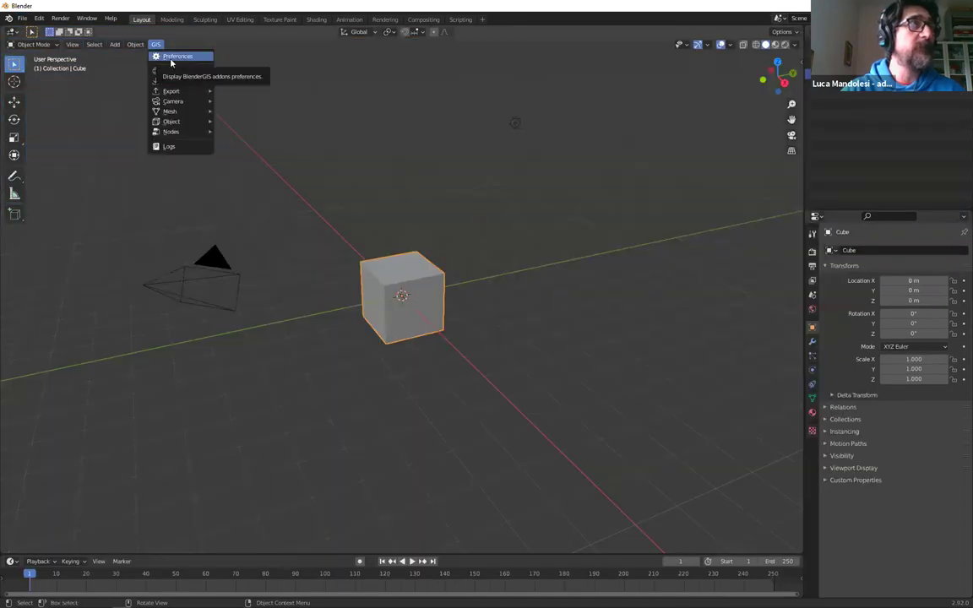
{"action": "left_click", "coordinate": [173, 57]}
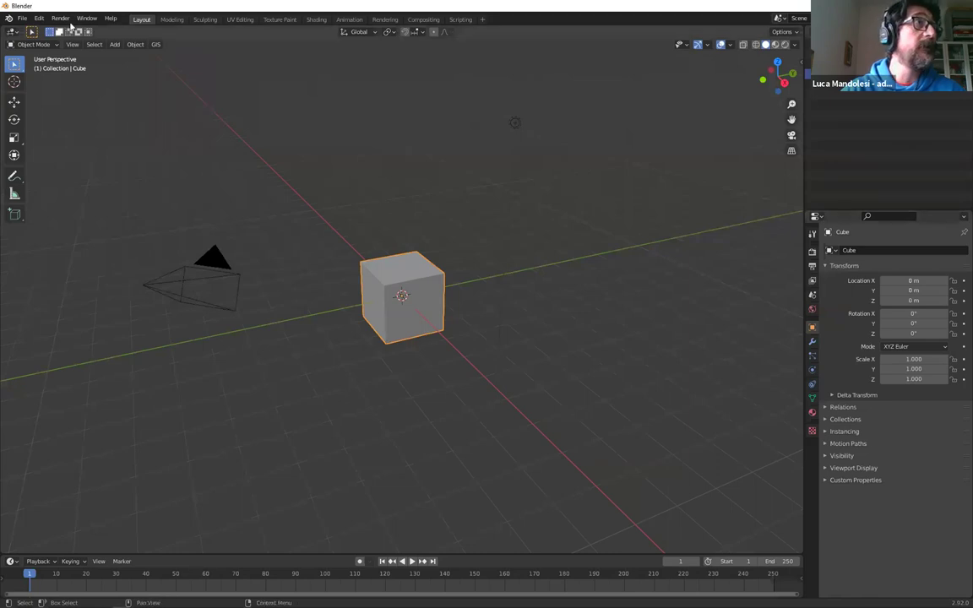
{"action": "left_click", "coordinate": [158, 44]}
{"action": "mouse_move", "coordinate": [175, 81]}
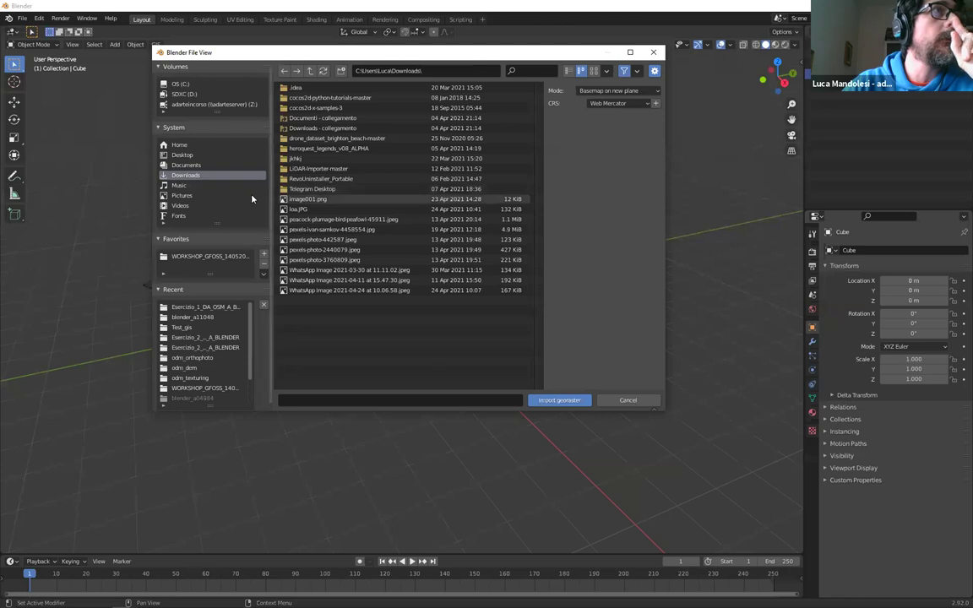
{"action": "left_click", "coordinate": [187, 166]}
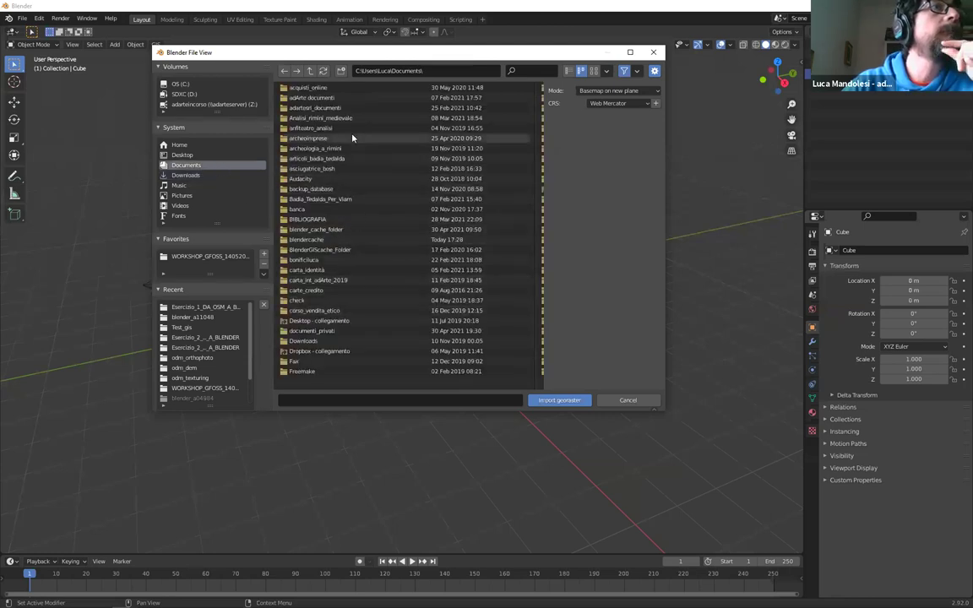
{"action": "scroll", "coordinate": [339, 264], "scroll_direction": "down", "scroll_amount": 5}
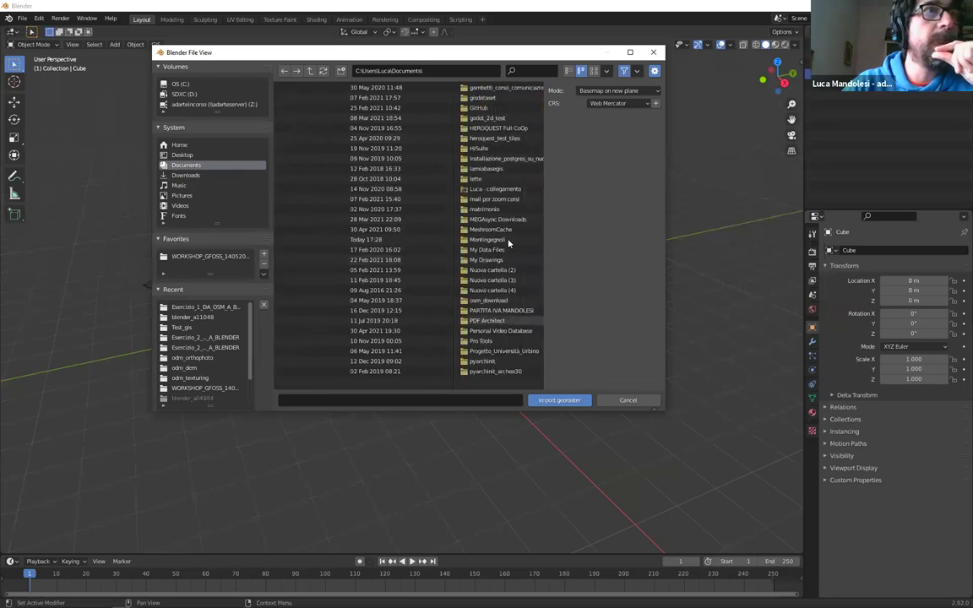
{"action": "double_click", "coordinate": [485, 197]}
{"action": "double_click", "coordinate": [365, 107]}
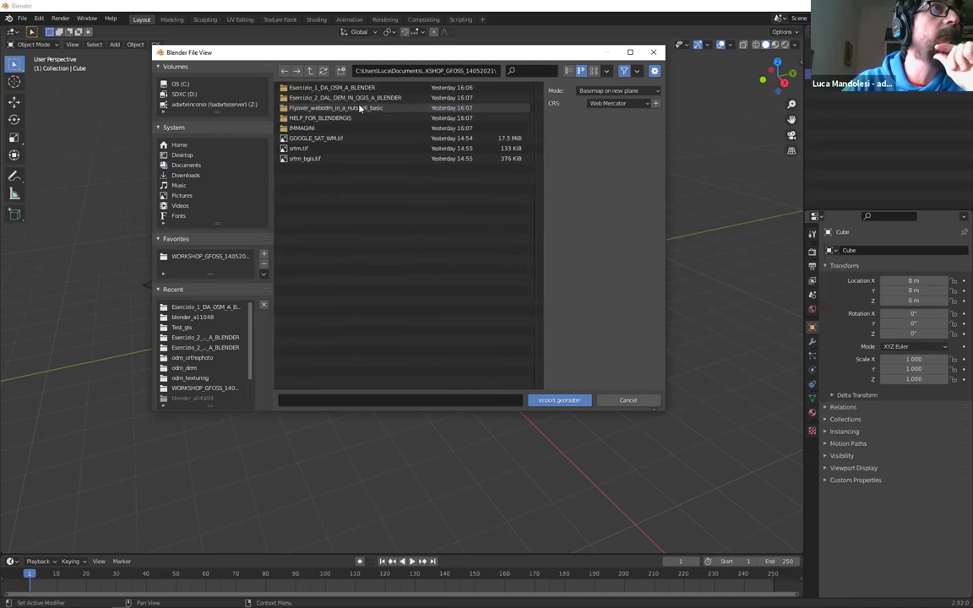
{"action": "double_click", "coordinate": [357, 87]}
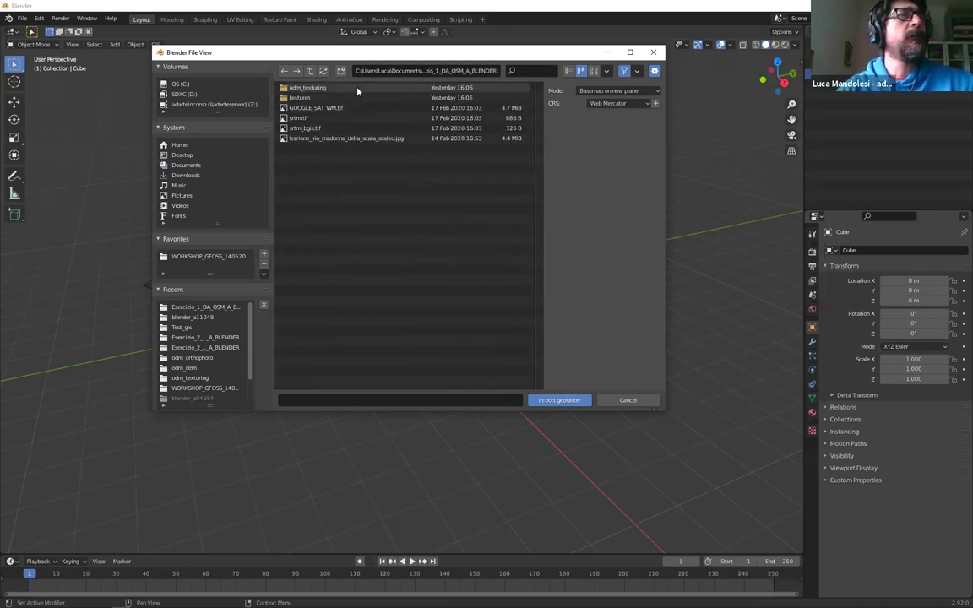
{"action": "double_click", "coordinate": [358, 88]}
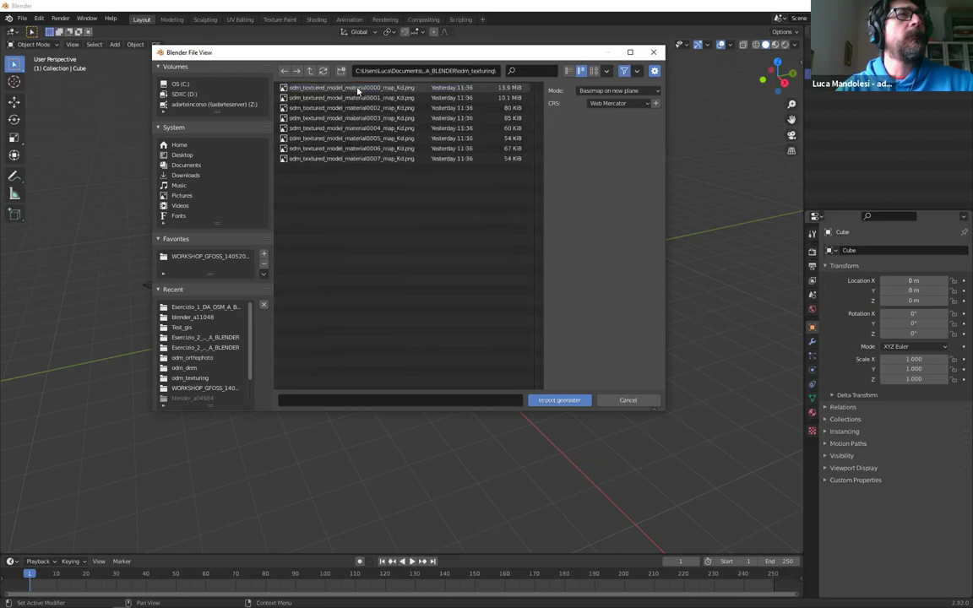
{"action": "left_click", "coordinate": [285, 70]}
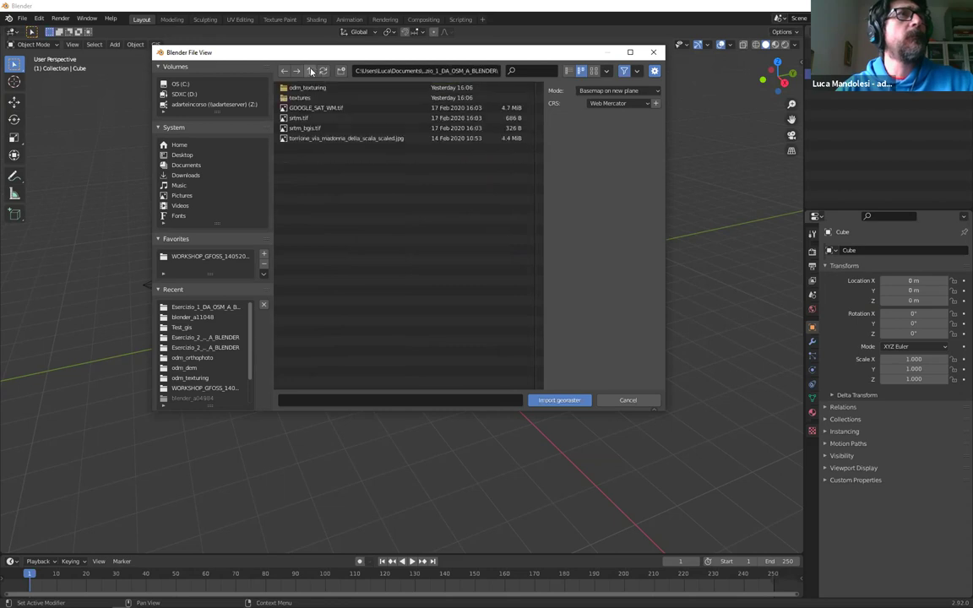
{"action": "left_click", "coordinate": [294, 100]}
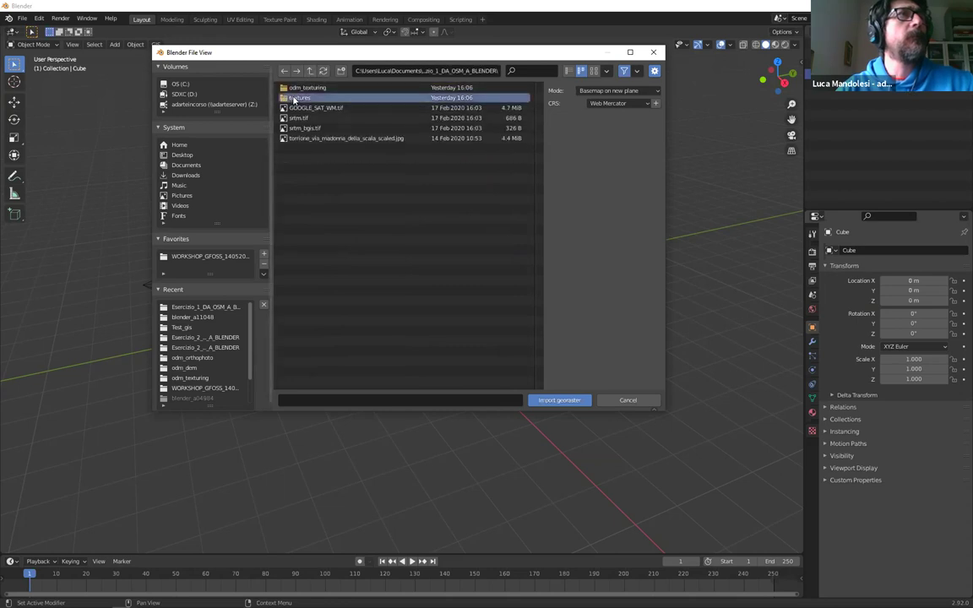
{"action": "left_click", "coordinate": [374, 256]}
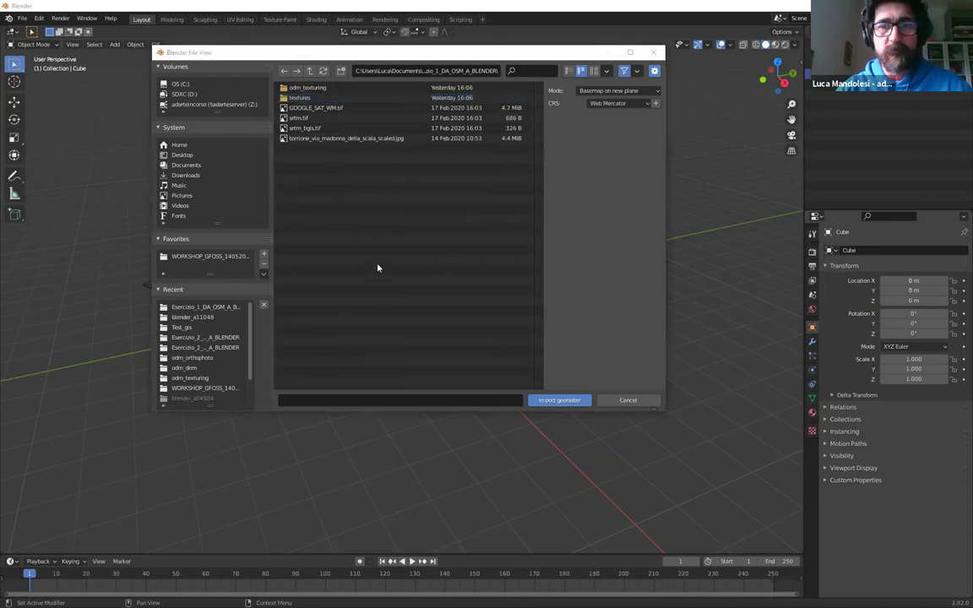
Copy the path of Flyover_webodm_in_a_nutshell_basic's output folder into Blender's path field
{"action": "key", "text": "alt+Tab"}
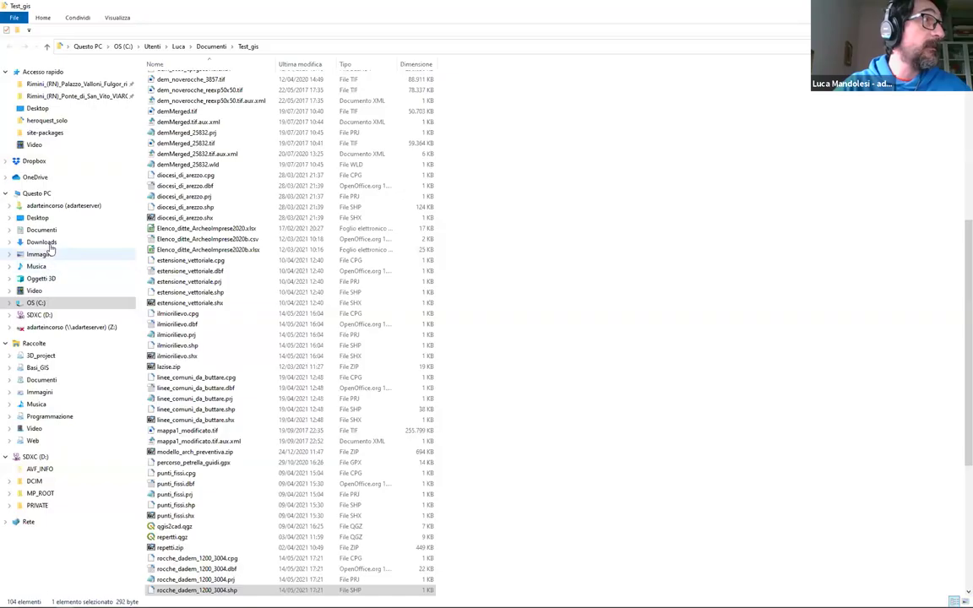
{"action": "left_click", "coordinate": [43, 229]}
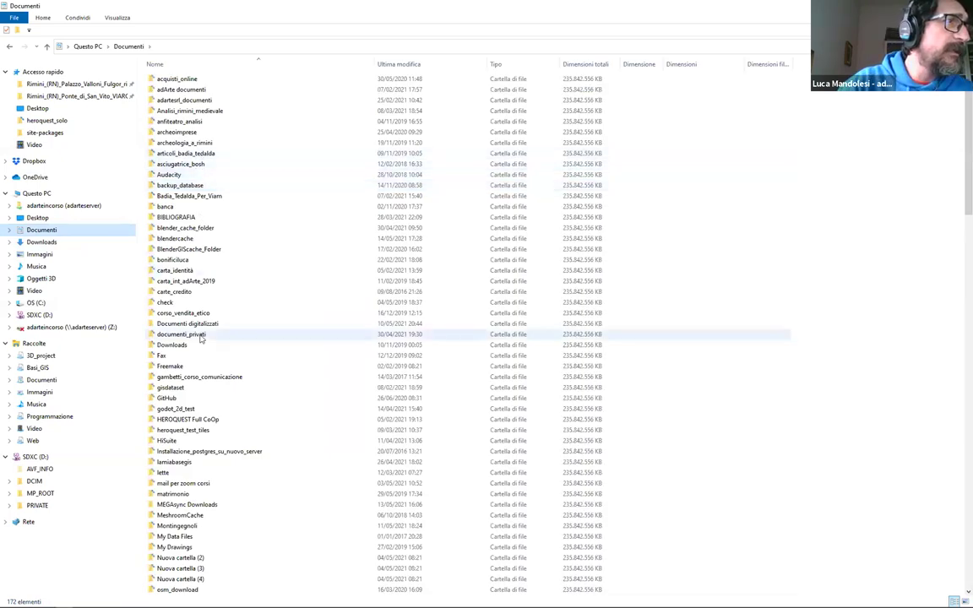
{"action": "double_click", "coordinate": [194, 505]}
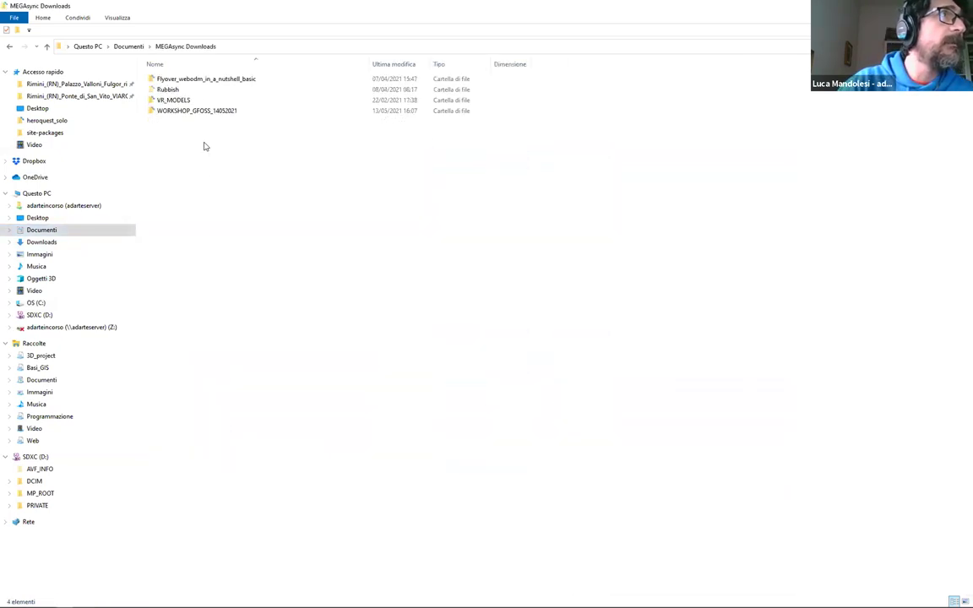
{"action": "left_click", "coordinate": [197, 80]}
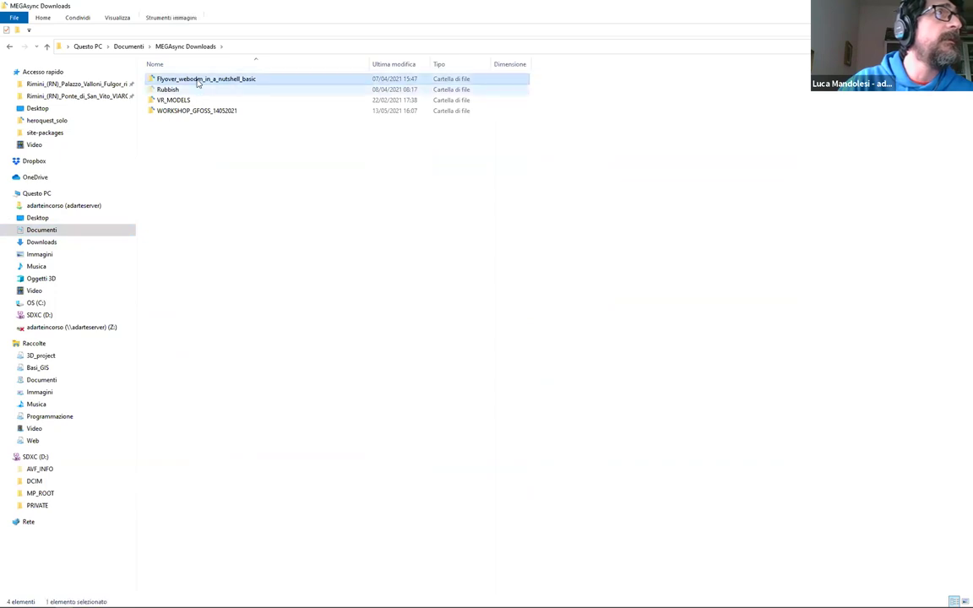
{"action": "double_click", "coordinate": [200, 80]}
{"action": "double_click", "coordinate": [169, 93]}
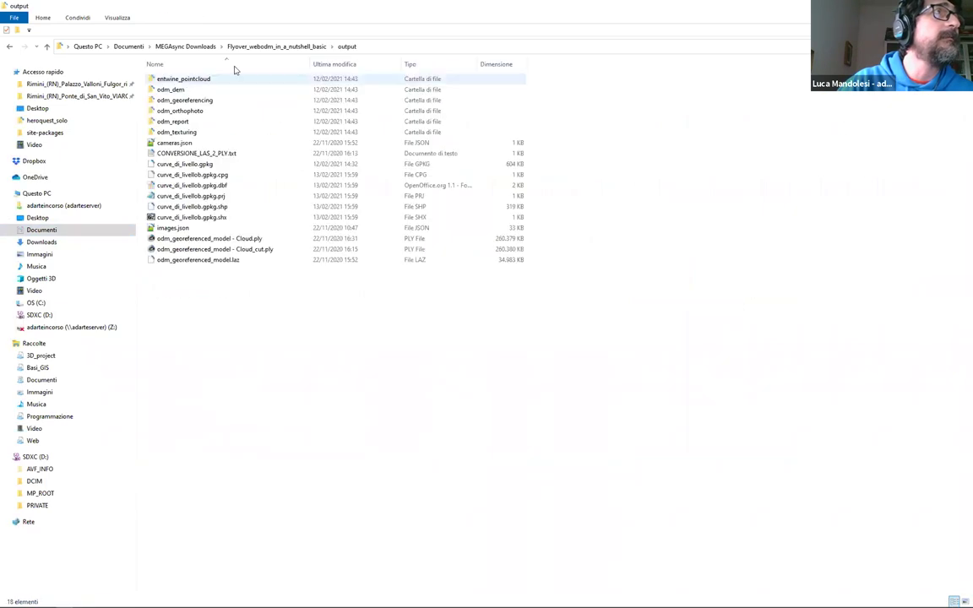
{"action": "left_click", "coordinate": [404, 47]}
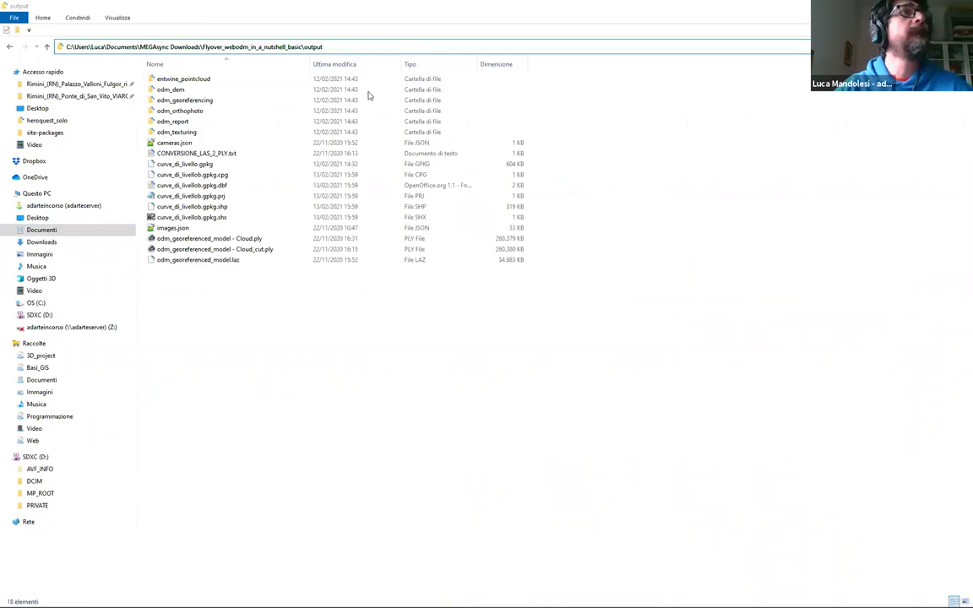
{"action": "key", "text": "alt+Tab"}
{"action": "left_click", "coordinate": [452, 70]}
Browse to the output folder's odm_orthophoto subfolder and select odm_orthophoto.tif
{"action": "key", "text": "ctrl+v"}
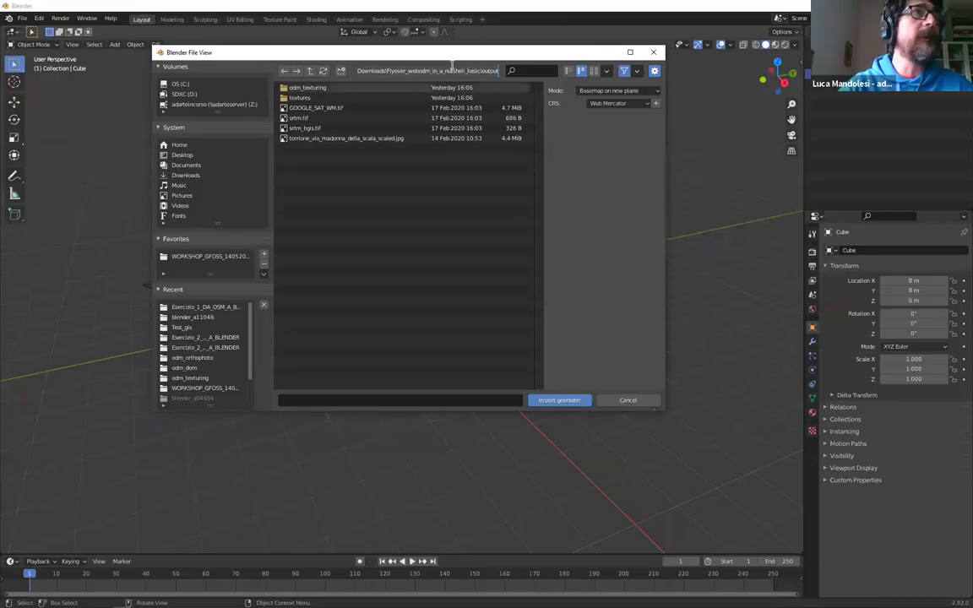
{"action": "key", "text": "Return"}
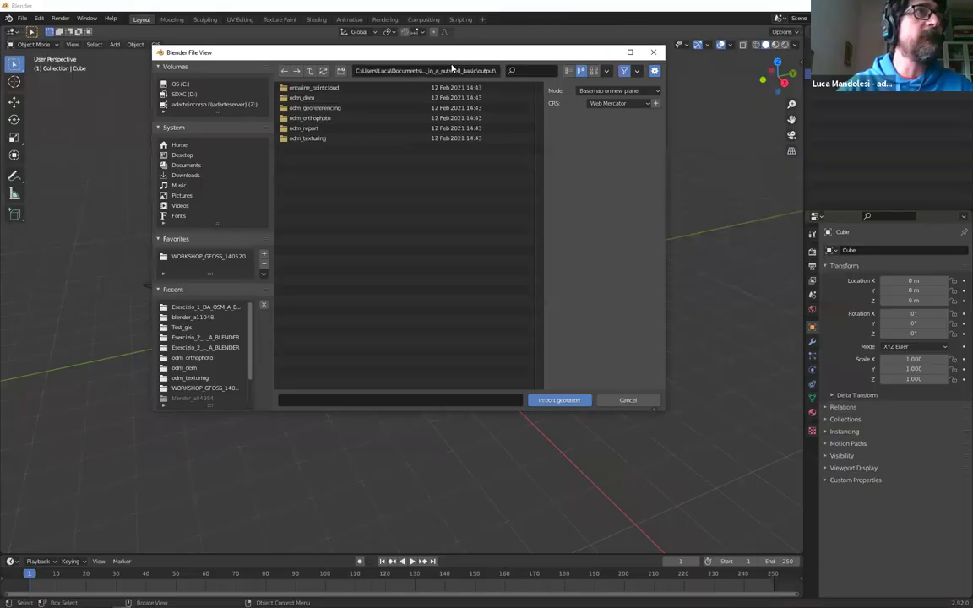
{"action": "double_click", "coordinate": [356, 118]}
{"action": "left_click", "coordinate": [356, 89]}
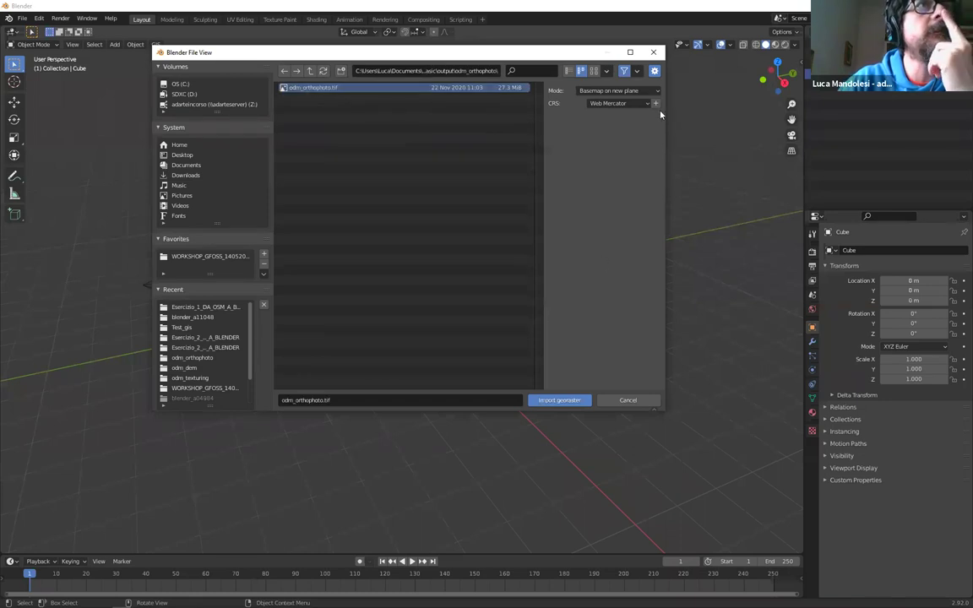
Try CRS ETRS89 / UTM zone 32N with Basemap on mesh mode, then cancel the import
{"action": "left_click", "coordinate": [616, 103]}
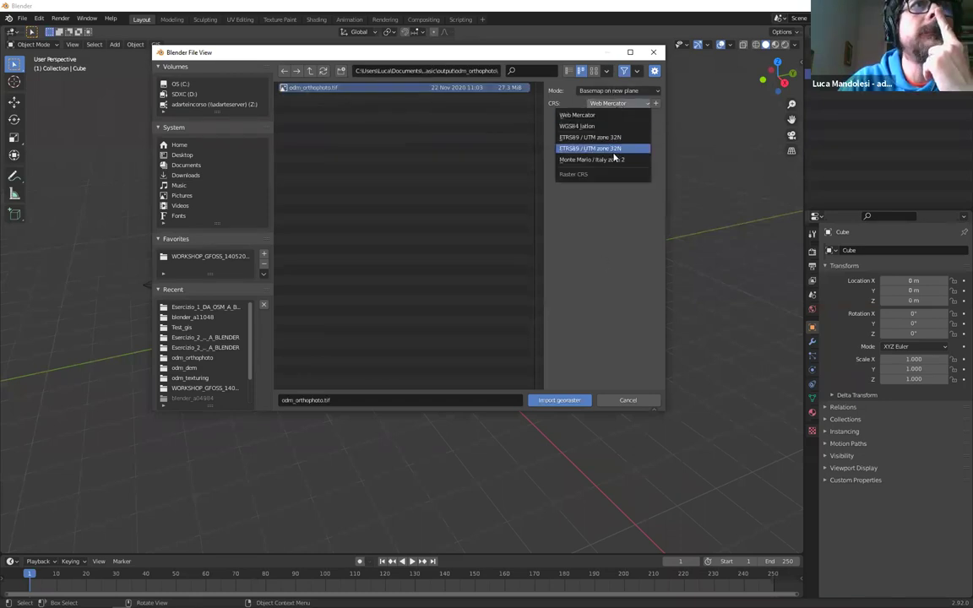
{"action": "left_click", "coordinate": [600, 149]}
{"action": "left_click", "coordinate": [632, 91]}
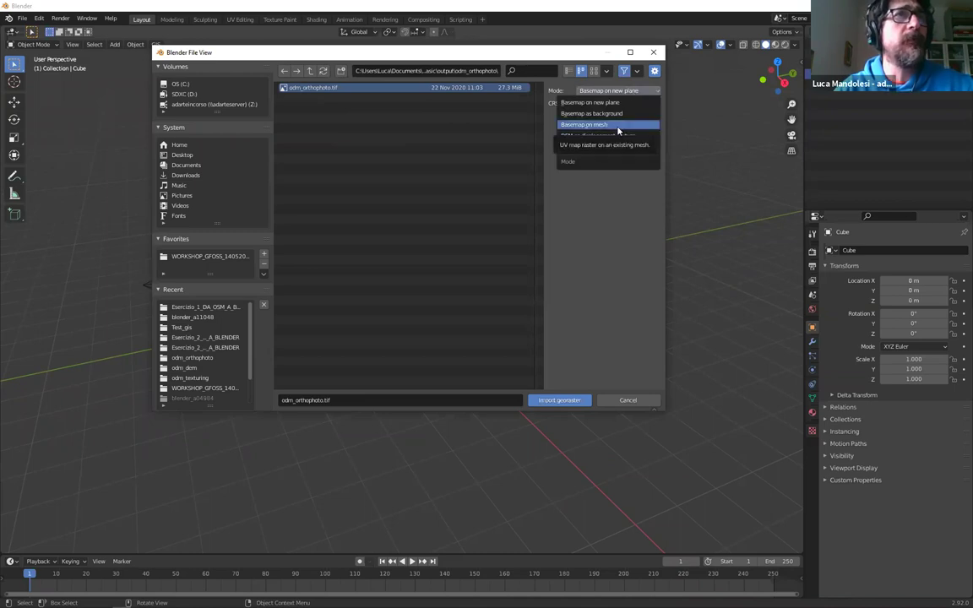
{"action": "left_click", "coordinate": [622, 125]}
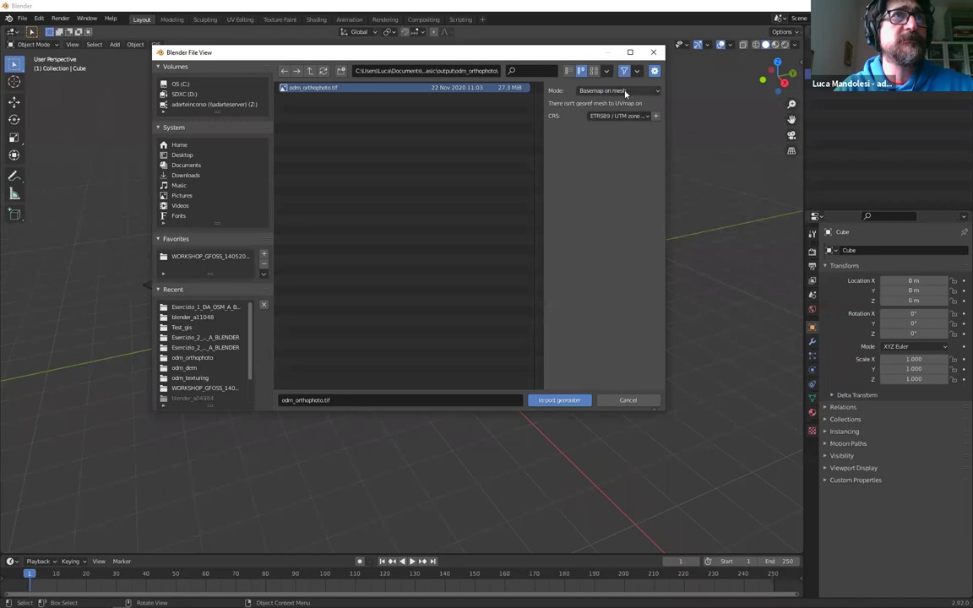
{"action": "left_click", "coordinate": [646, 399]}
{"action": "left_click", "coordinate": [155, 44]}
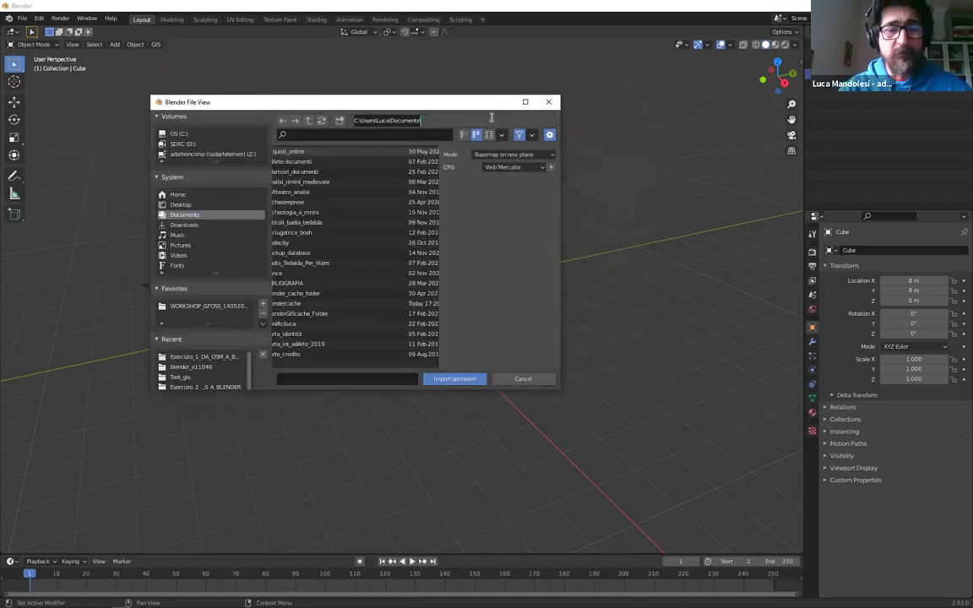
Open the output folder's odm_dem subfolder and select dsm.tif, checking the import modes
{"action": "key", "text": "ctrl+v"}
{"action": "key", "text": "Return"}
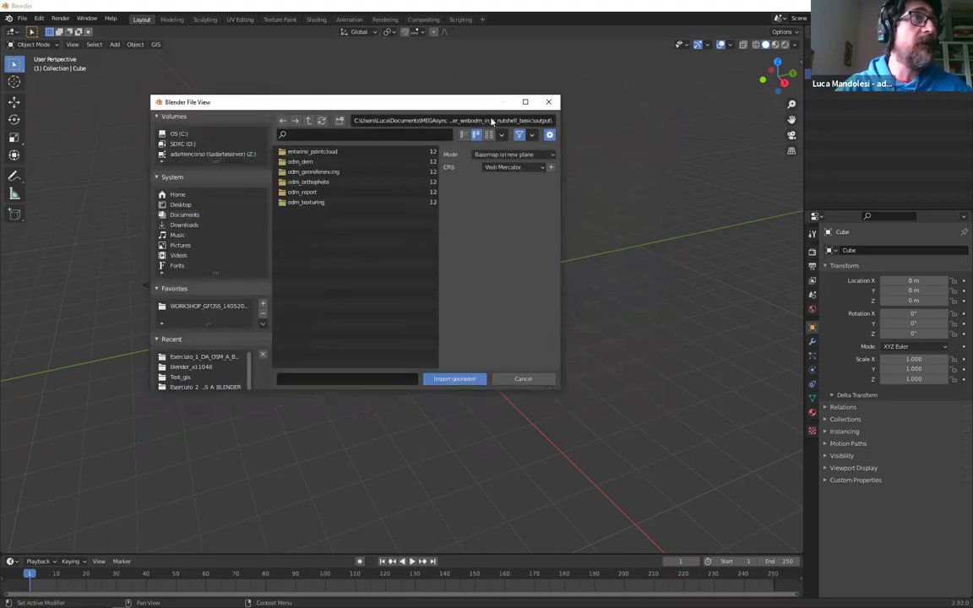
{"action": "double_click", "coordinate": [314, 164]}
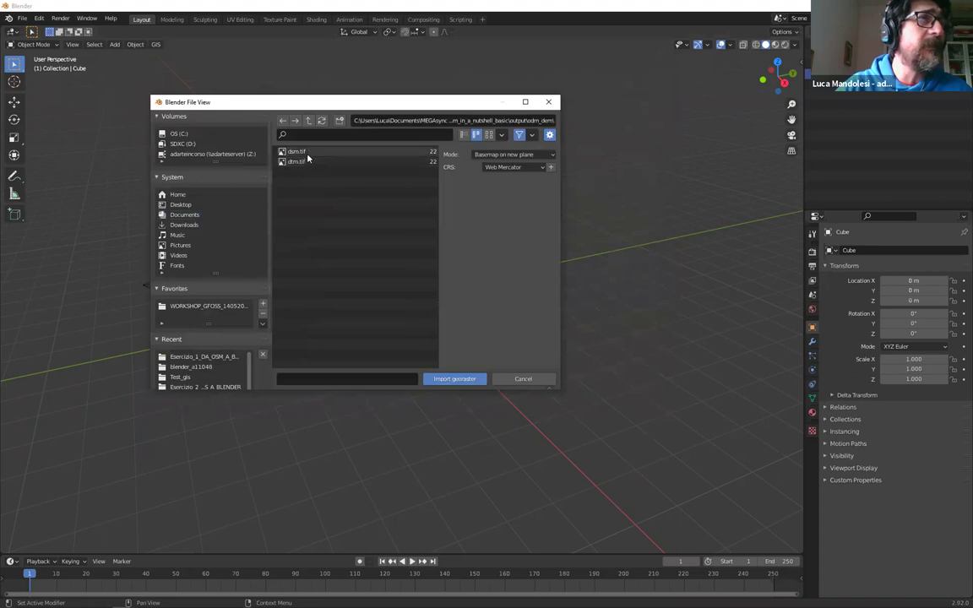
{"action": "left_click", "coordinate": [302, 152]}
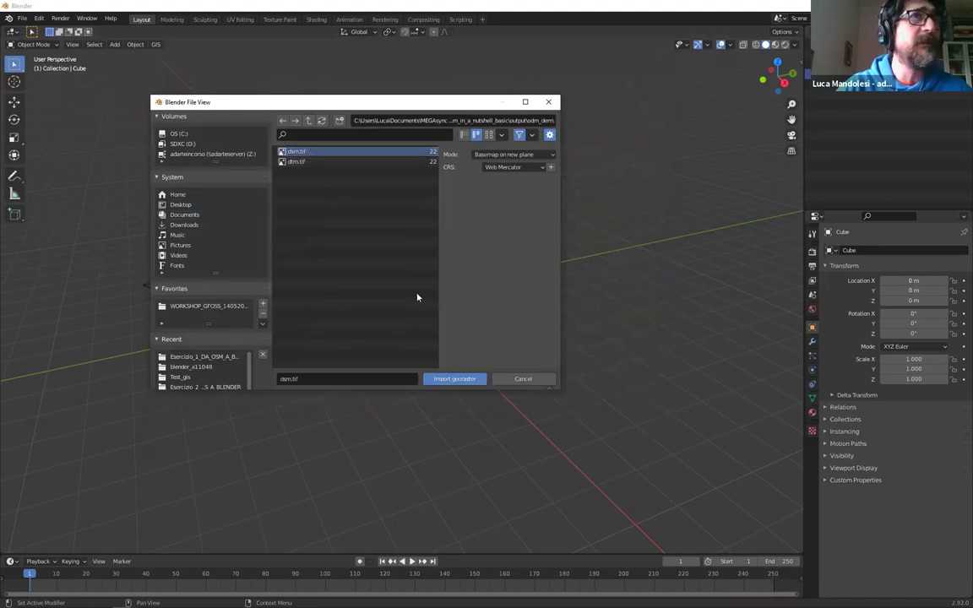
{"action": "left_click", "coordinate": [541, 157]}
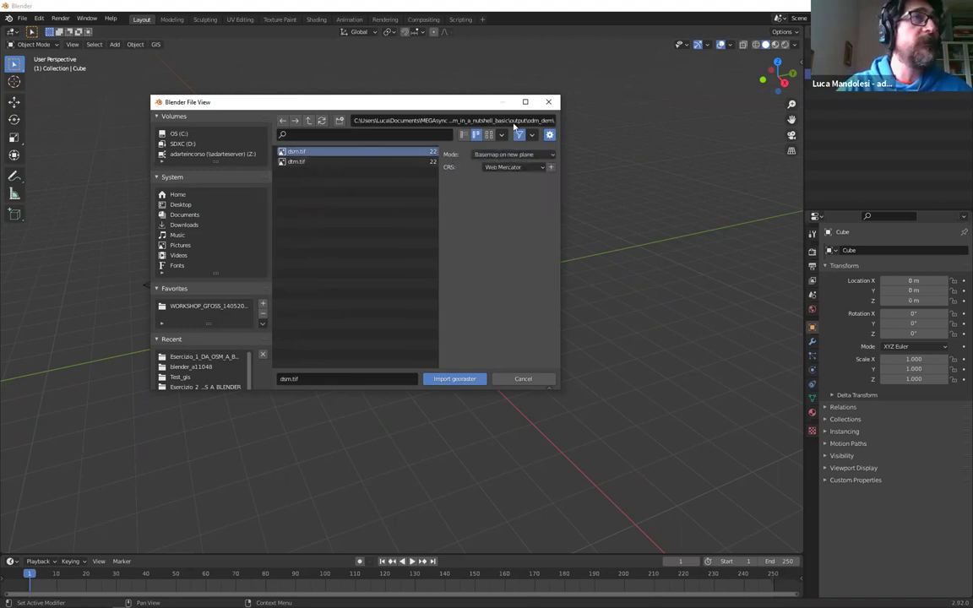
Switch to odm_orthophoto.tif, set CRS ETRS89 / UTM zone 32N, and import it as a plane
{"action": "left_click", "coordinate": [308, 120]}
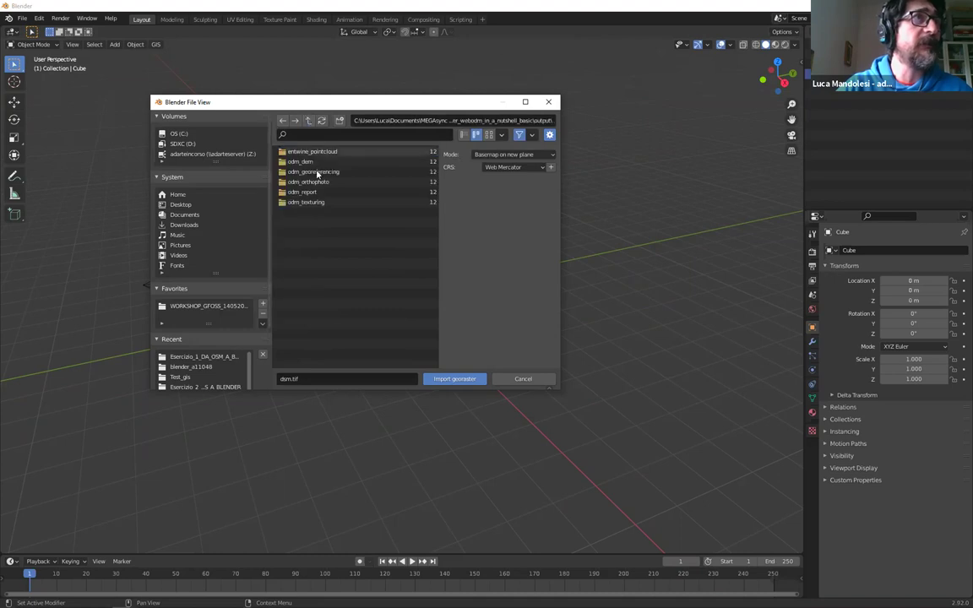
{"action": "double_click", "coordinate": [309, 181]}
{"action": "left_click", "coordinate": [311, 151]}
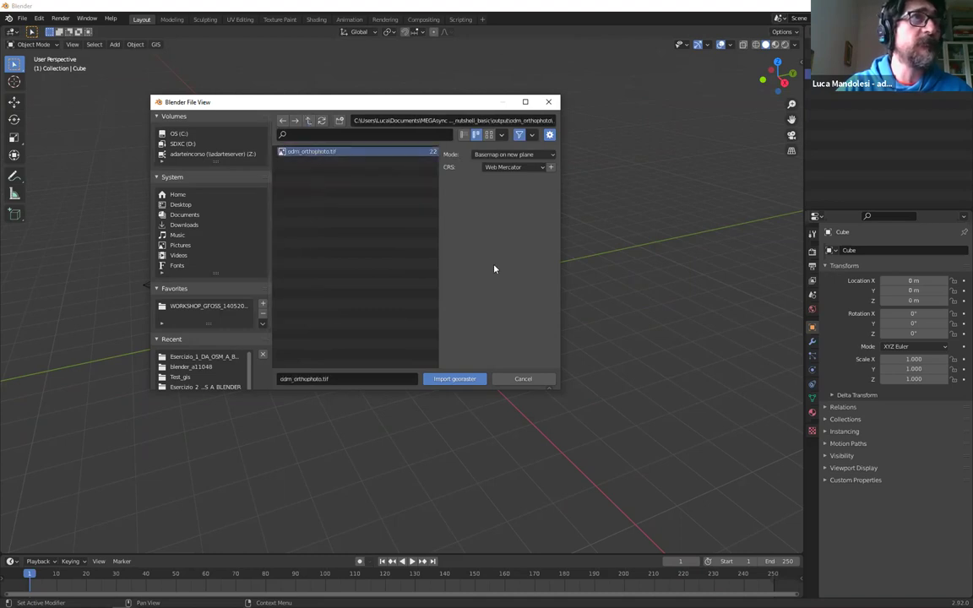
{"action": "left_click", "coordinate": [524, 167]}
{"action": "left_click", "coordinate": [500, 203]}
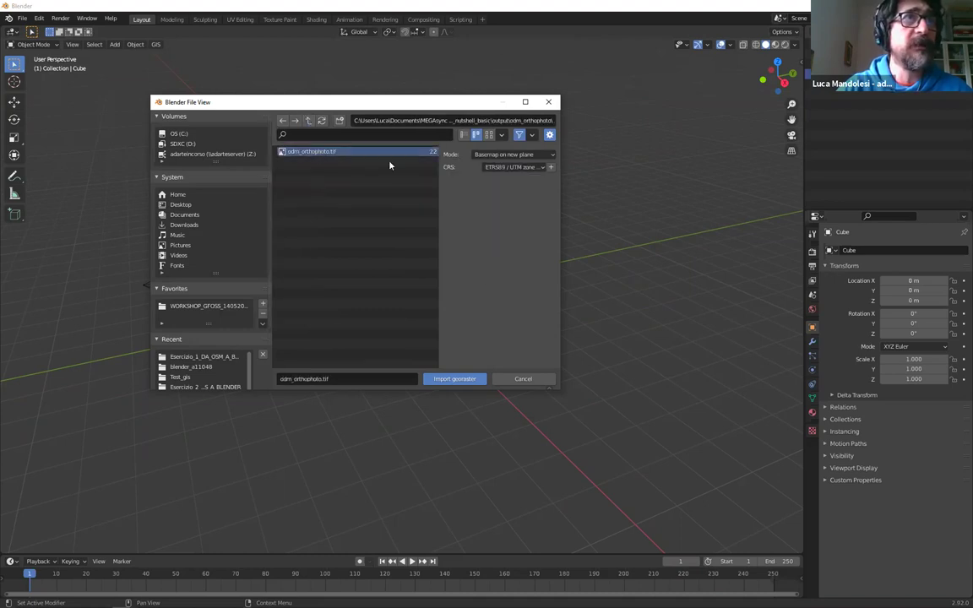
{"action": "left_click", "coordinate": [453, 380]}
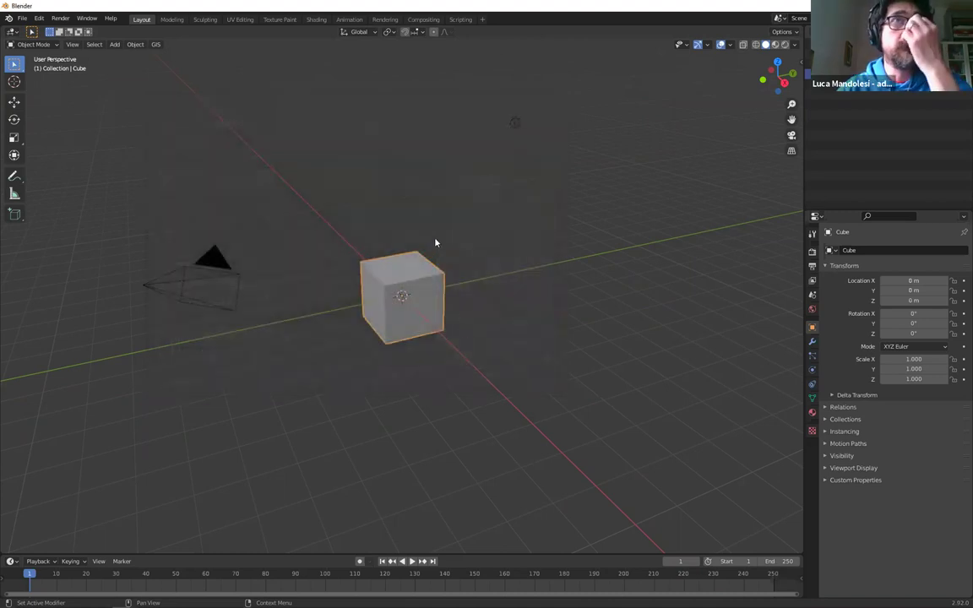
Zoom and orbit to view the textured orthophoto plane from nearly straight above
{"action": "scroll", "coordinate": [429, 268], "scroll_direction": "up", "scroll_amount": 2}
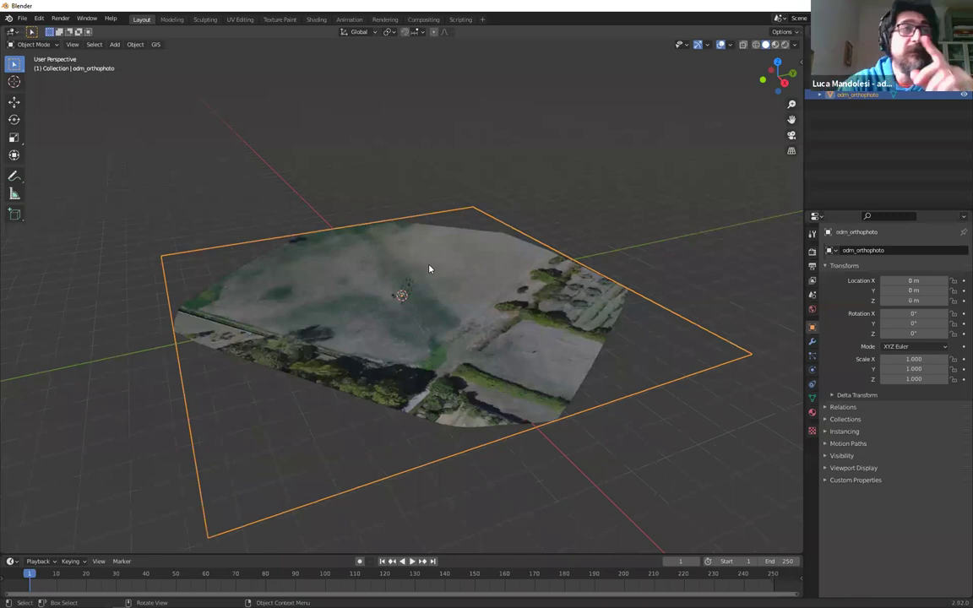
{"action": "scroll", "coordinate": [378, 262], "scroll_direction": "up", "scroll_amount": 2}
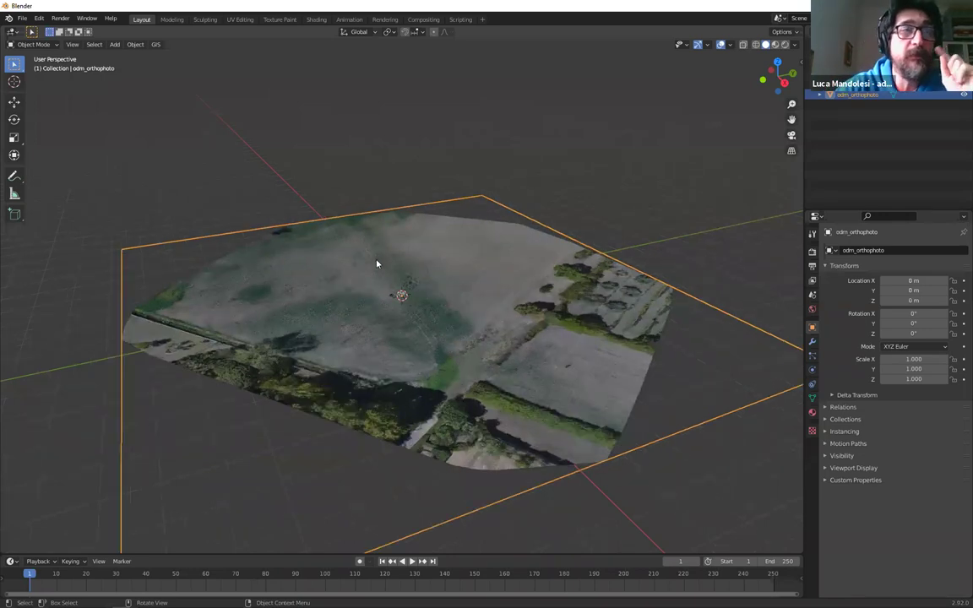
{"action": "scroll", "coordinate": [377, 264], "scroll_direction": "down", "scroll_amount": 1}
{"action": "middle_click_drag", "start_coordinate": [485, 185], "coordinate": [37, 66]}
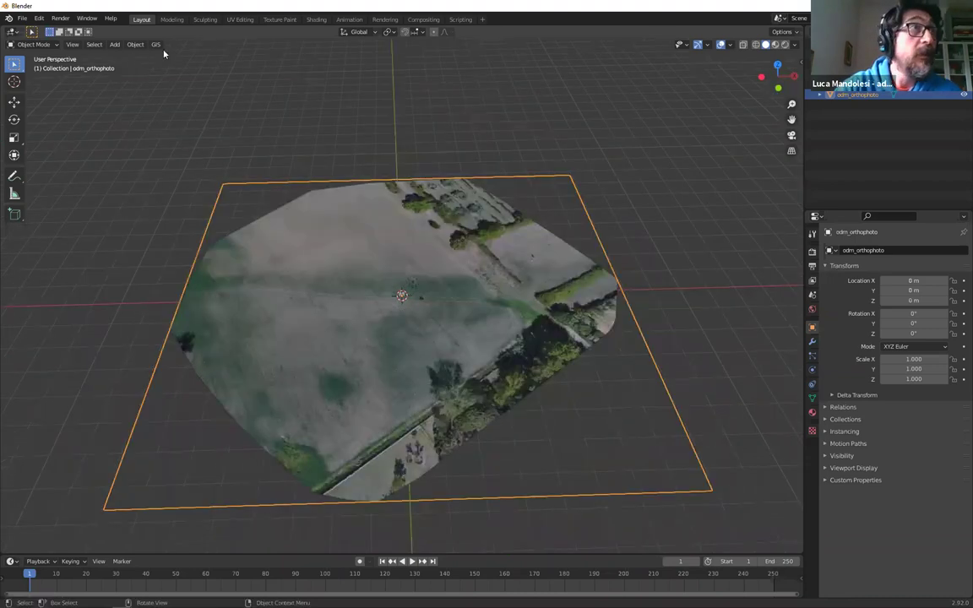
{"action": "scroll", "coordinate": [164, 55], "scroll_direction": "up", "scroll_amount": 1}
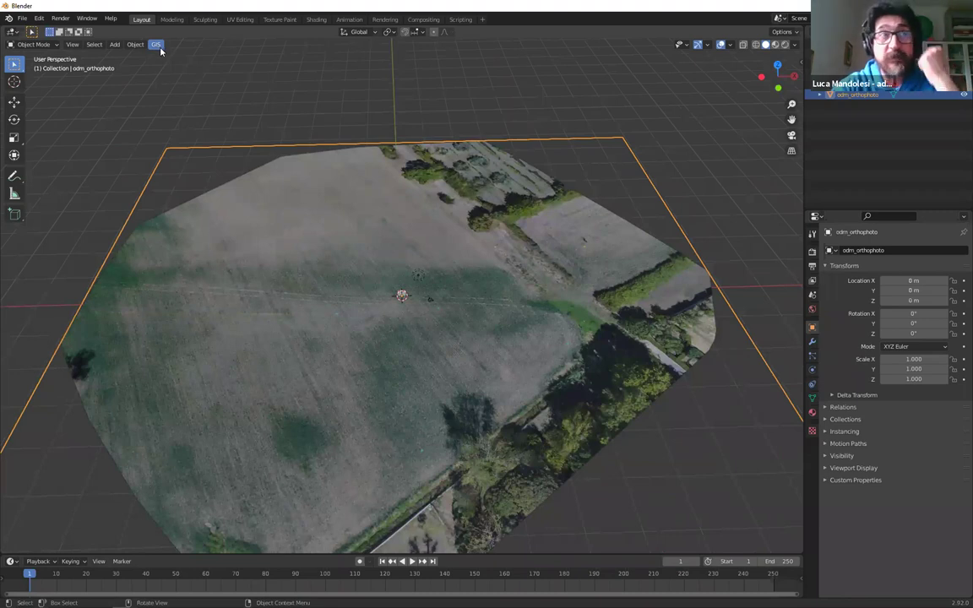
Start a georeferenced raster import and select dsm.tif in the odm_dem folder
{"action": "left_click", "coordinate": [156, 44]}
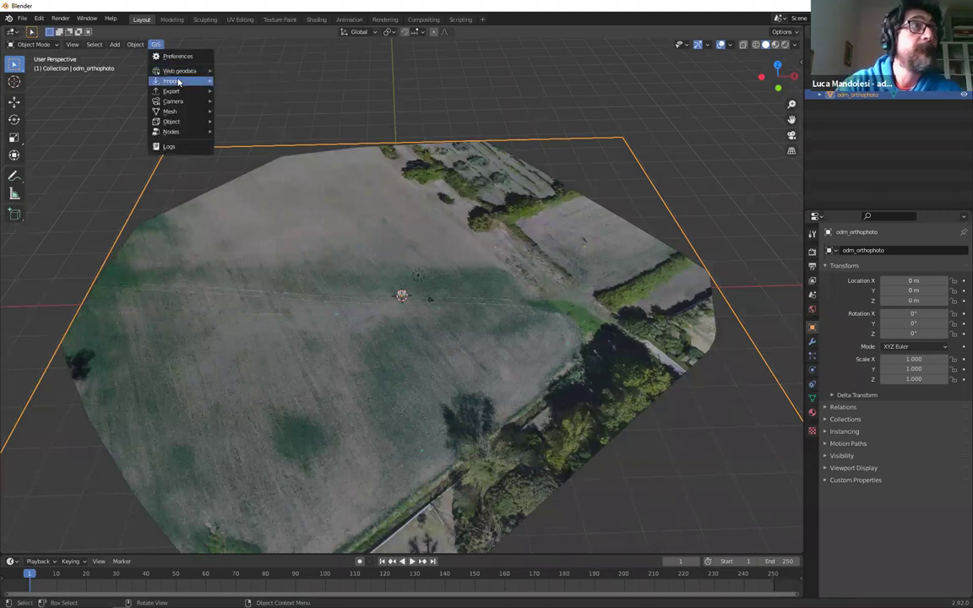
{"action": "mouse_move", "coordinate": [173, 80]}
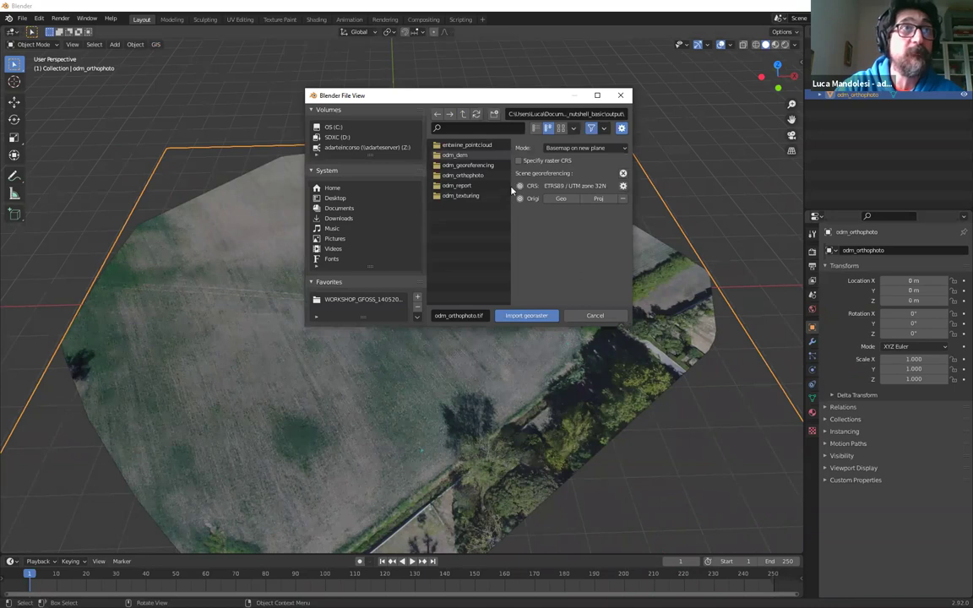
{"action": "double_click", "coordinate": [460, 141]}
{"action": "left_click", "coordinate": [456, 131]}
Set DEM as displacement texture on existing mesh odm_orthophoto, with the raster CRS specified
{"action": "left_click", "coordinate": [719, 134]}
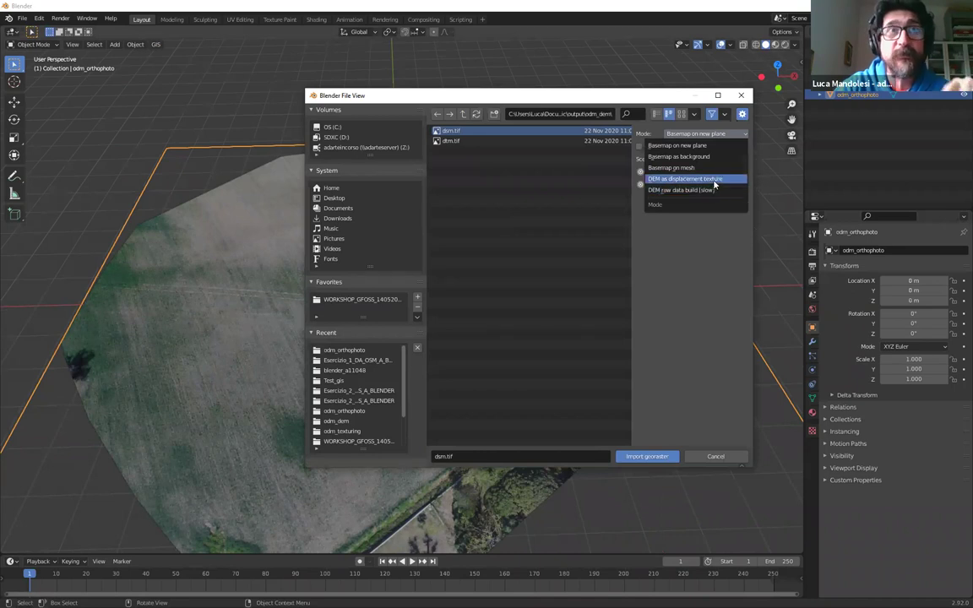
{"action": "left_click", "coordinate": [714, 184]}
{"action": "left_click", "coordinate": [685, 147]}
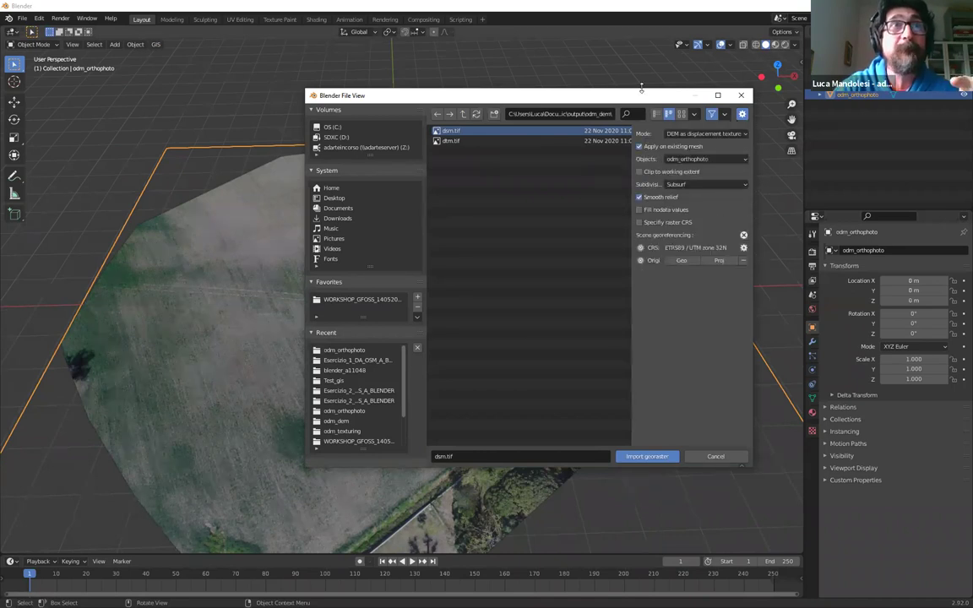
{"action": "left_click_drag", "start_coordinate": [581, 93], "coordinate": [484, 71]}
{"action": "left_click", "coordinate": [594, 139]}
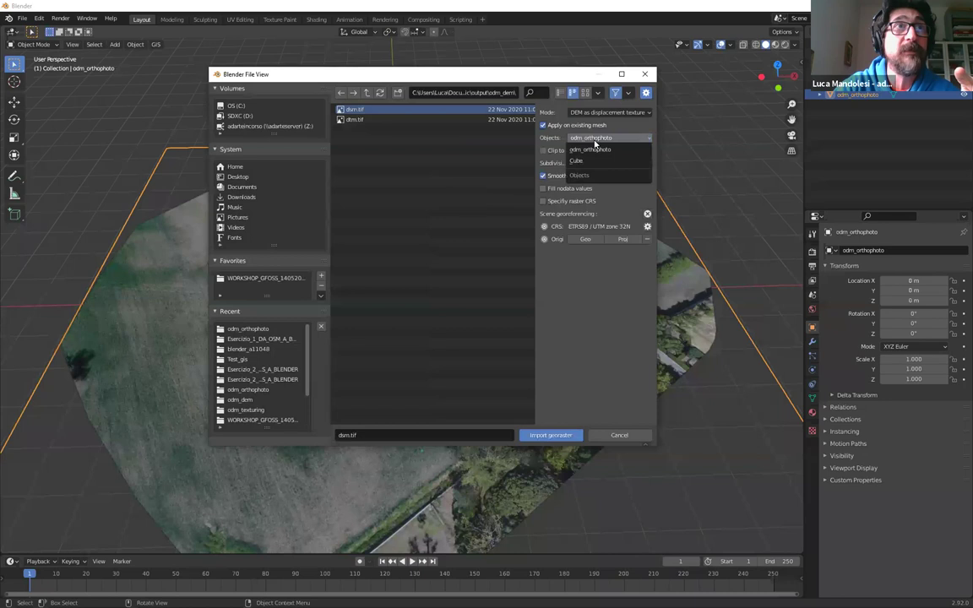
{"action": "left_click", "coordinate": [591, 150]}
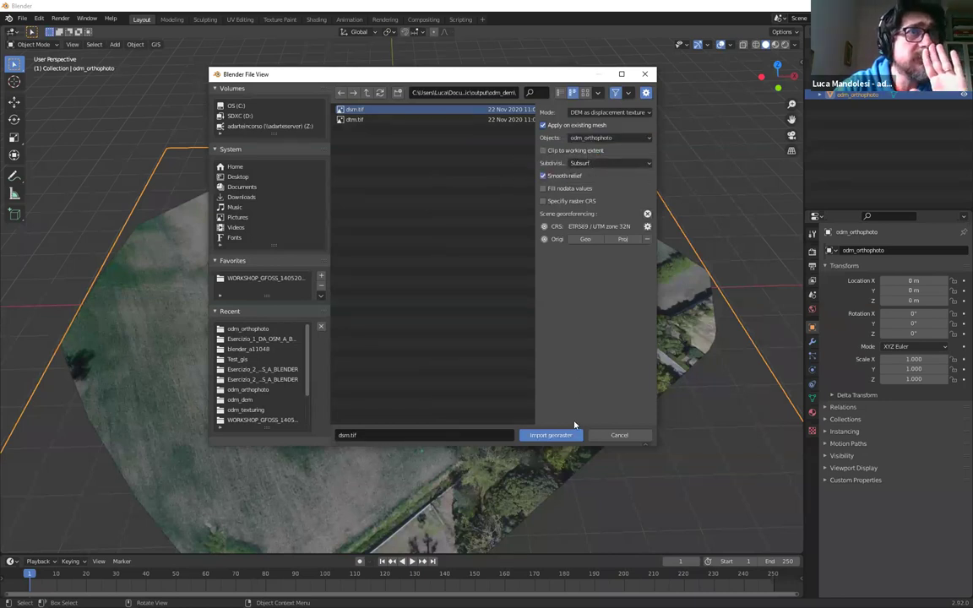
{"action": "left_click", "coordinate": [581, 201]}
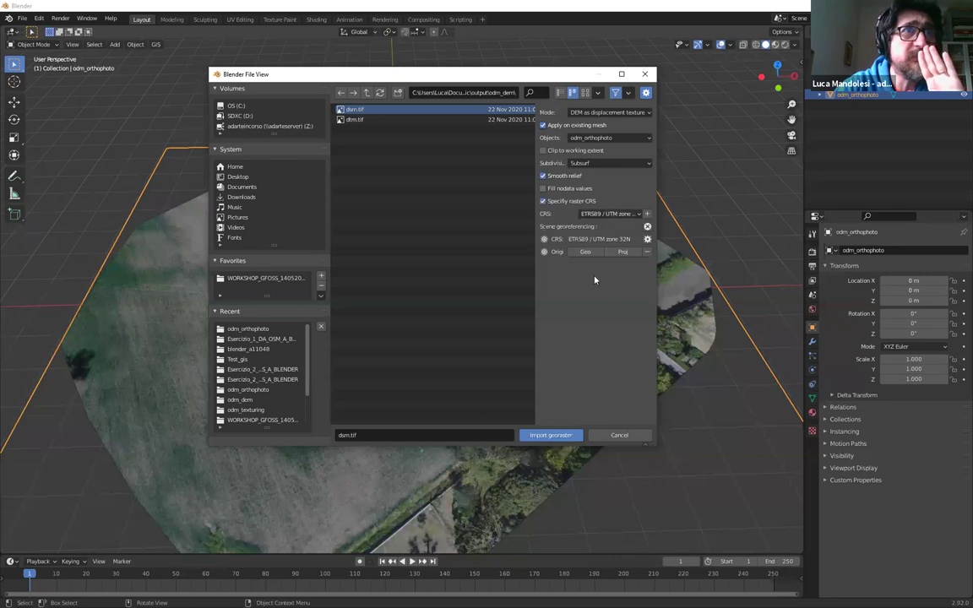
Run the DSM import and orbit around the resulting spiky odm_orthophoto mesh
{"action": "left_click", "coordinate": [552, 437]}
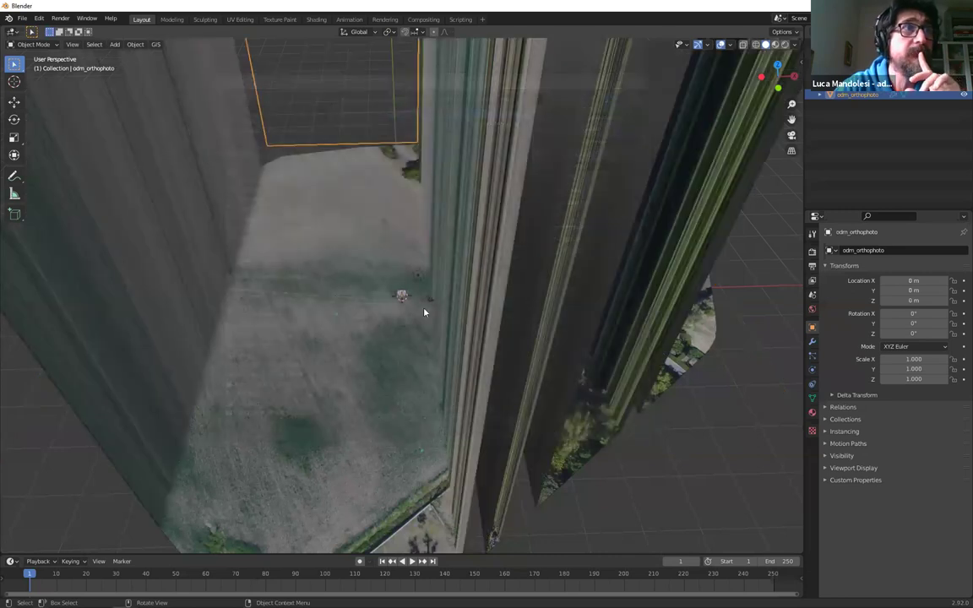
{"action": "scroll", "coordinate": [457, 260], "scroll_direction": "down", "scroll_amount": 10}
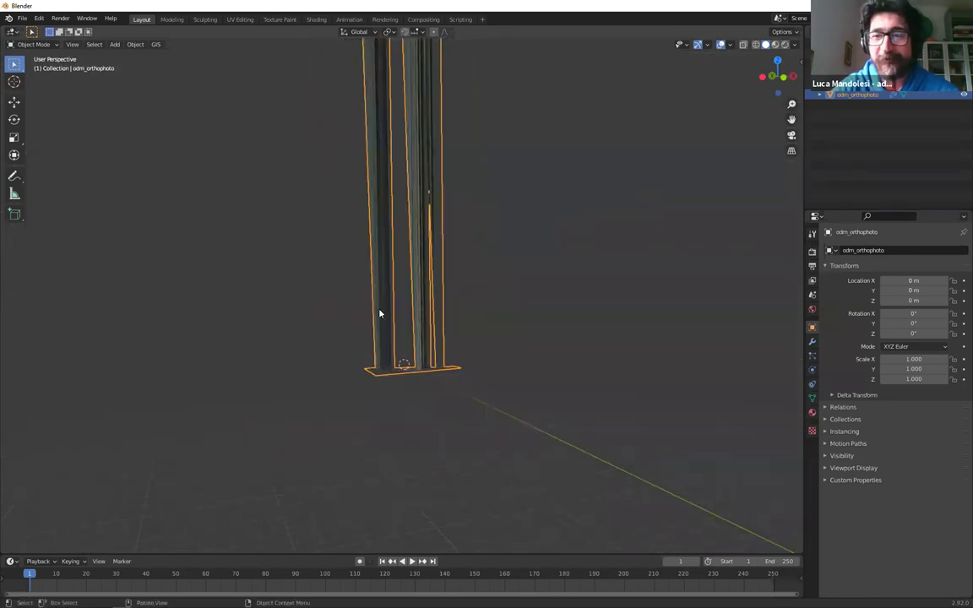
{"action": "scroll", "coordinate": [418, 269], "scroll_direction": "up", "scroll_amount": 8}
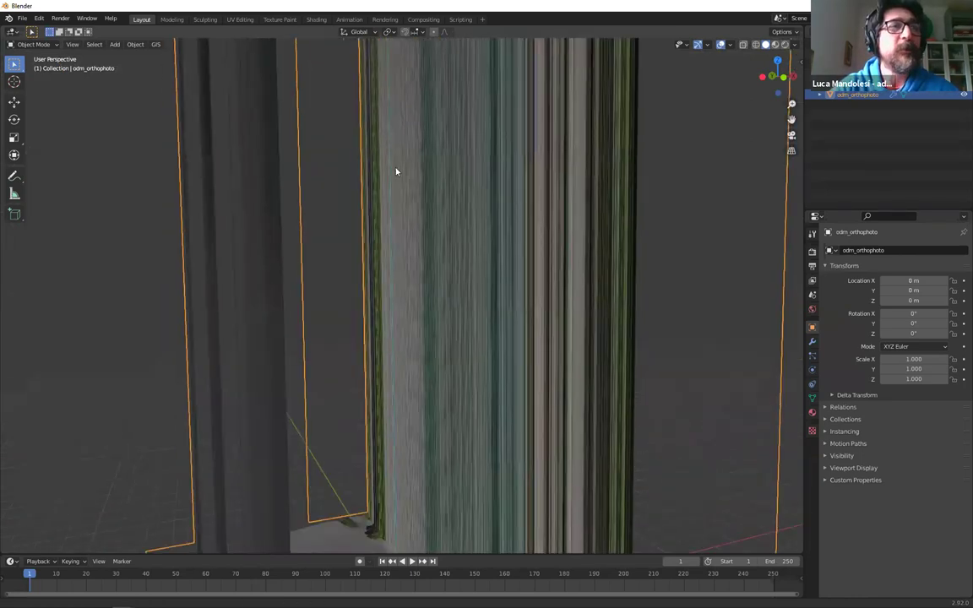
{"action": "scroll", "coordinate": [396, 171], "scroll_direction": "down", "scroll_amount": 8}
{"action": "middle_click_drag", "start_coordinate": [412, 145], "coordinate": [445, 344]}
Delete the stretched odm_orthophoto mesh from the scene
{"action": "scroll", "coordinate": [445, 344], "scroll_direction": "up", "scroll_amount": 3}
{"action": "scroll", "coordinate": [408, 282], "scroll_direction": "down", "scroll_amount": 4}
{"action": "scroll", "coordinate": [408, 277], "scroll_direction": "up", "scroll_amount": 8}
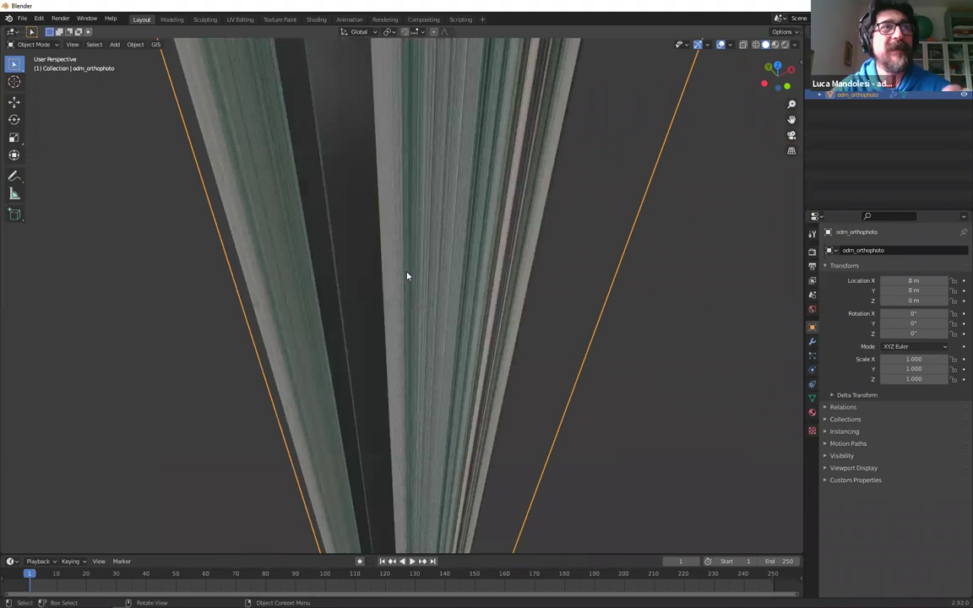
{"action": "scroll", "coordinate": [407, 276], "scroll_direction": "up", "scroll_amount": 3}
{"action": "scroll", "coordinate": [296, 343], "scroll_direction": "down", "scroll_amount": 6}
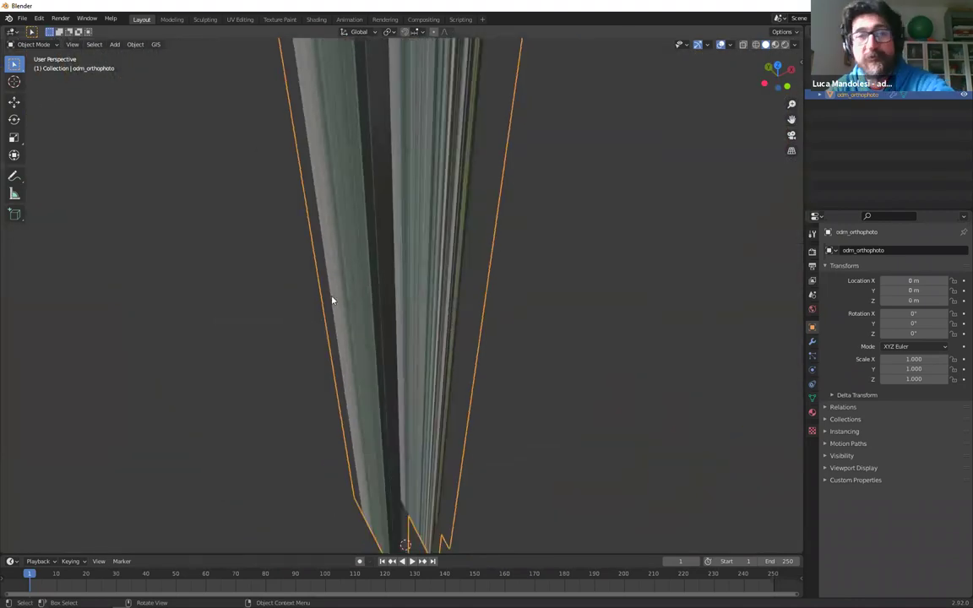
{"action": "key", "text": "Delete"}
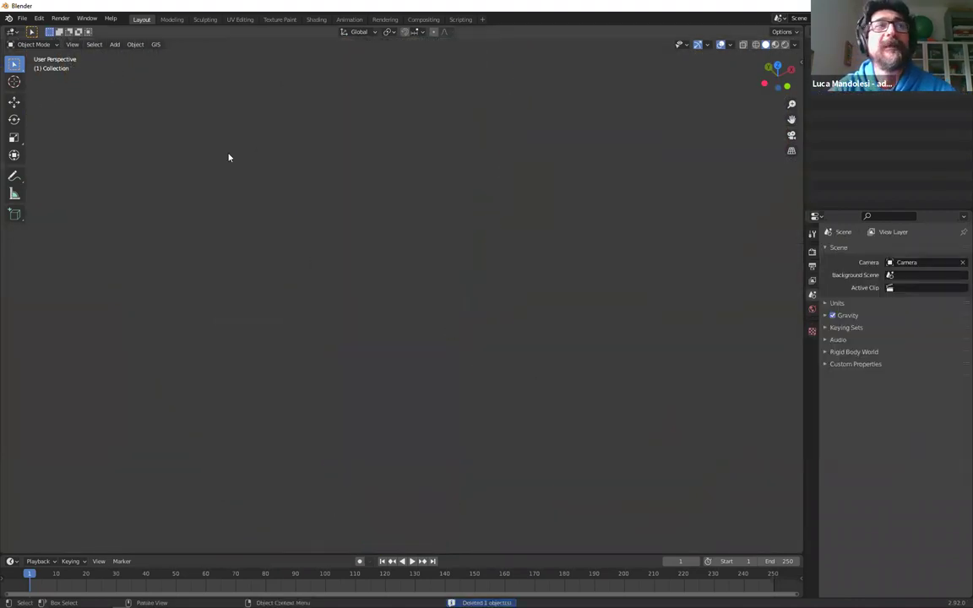
Start a GIS shapefile import and open the MEGAsync Downloads folder
{"action": "left_click", "coordinate": [155, 44]}
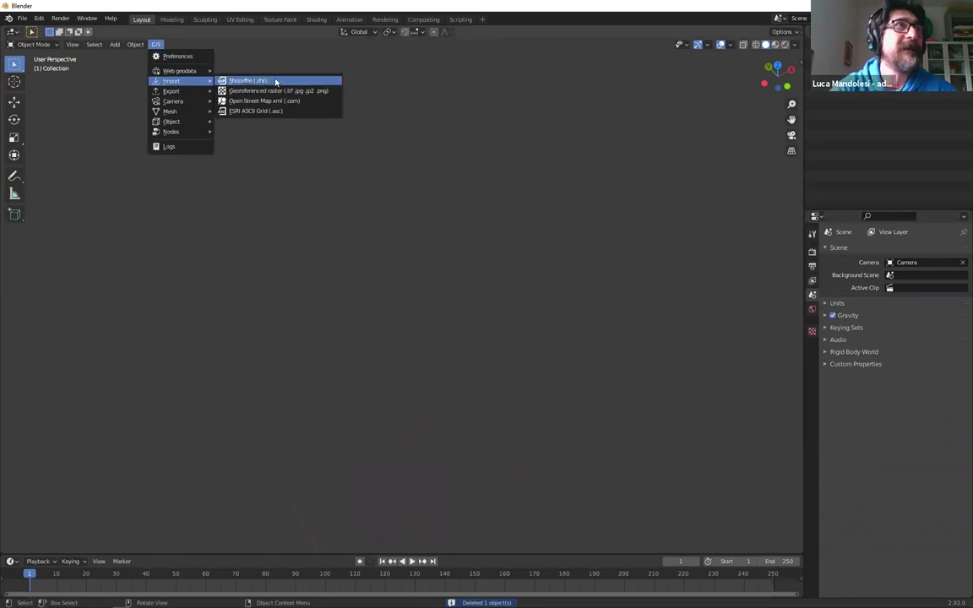
{"action": "left_click", "coordinate": [275, 81]}
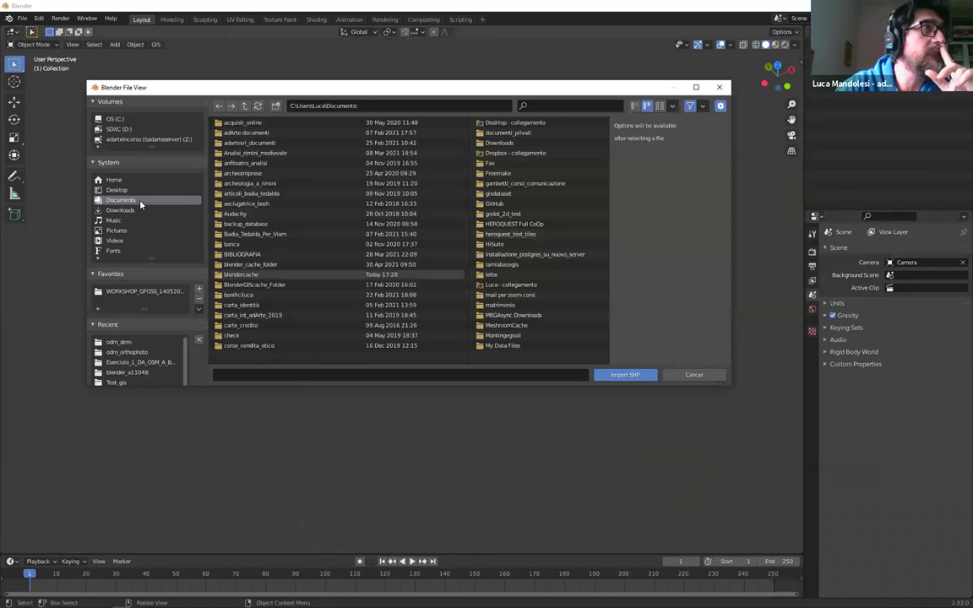
{"action": "right_click", "coordinate": [509, 204]}
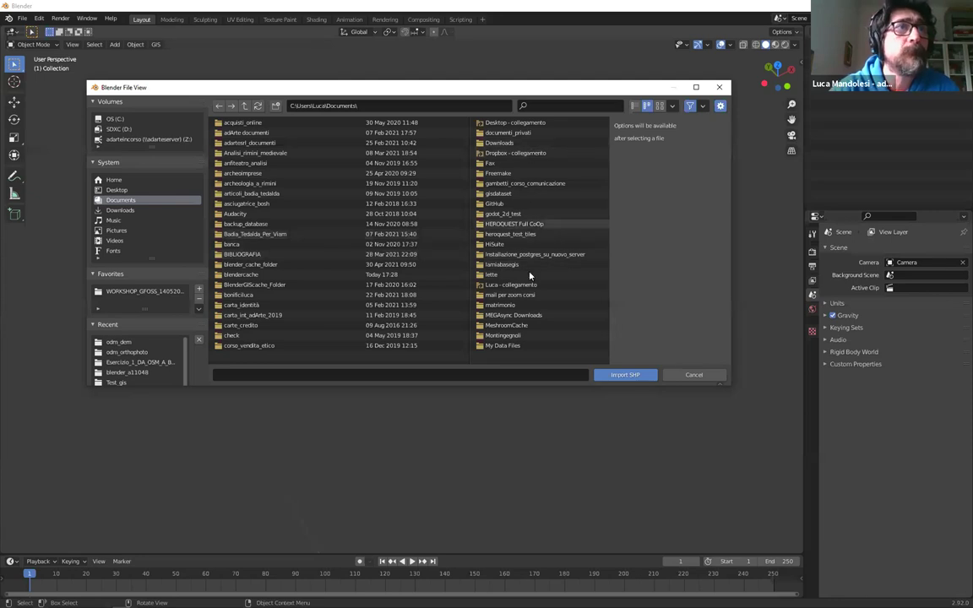
{"action": "left_click", "coordinate": [528, 315]}
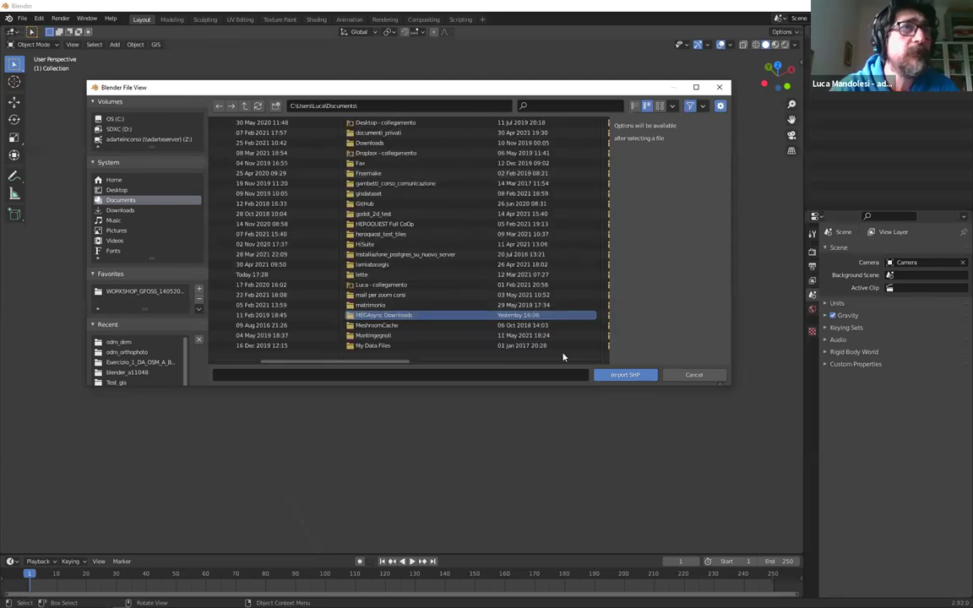
{"action": "scroll", "coordinate": [373, 365], "scroll_direction": "up", "scroll_amount": 3}
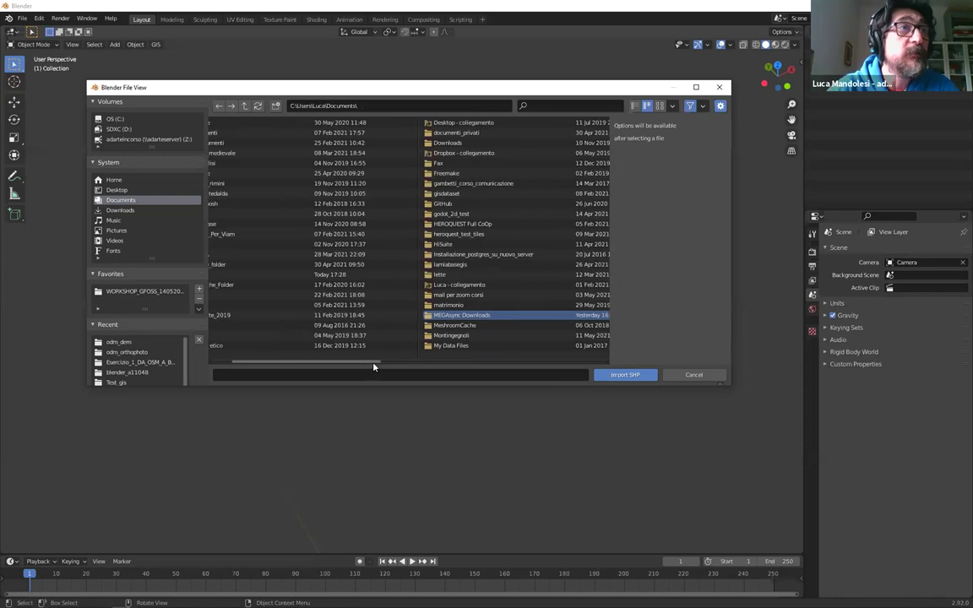
{"action": "scroll", "coordinate": [264, 368], "scroll_direction": "down", "scroll_amount": 2}
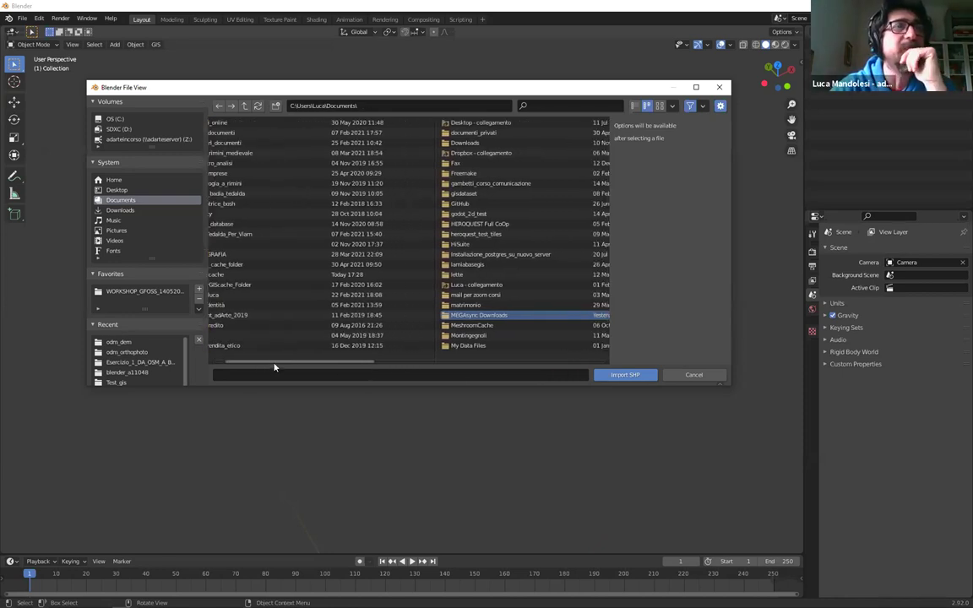
{"action": "double_click", "coordinate": [453, 315]}
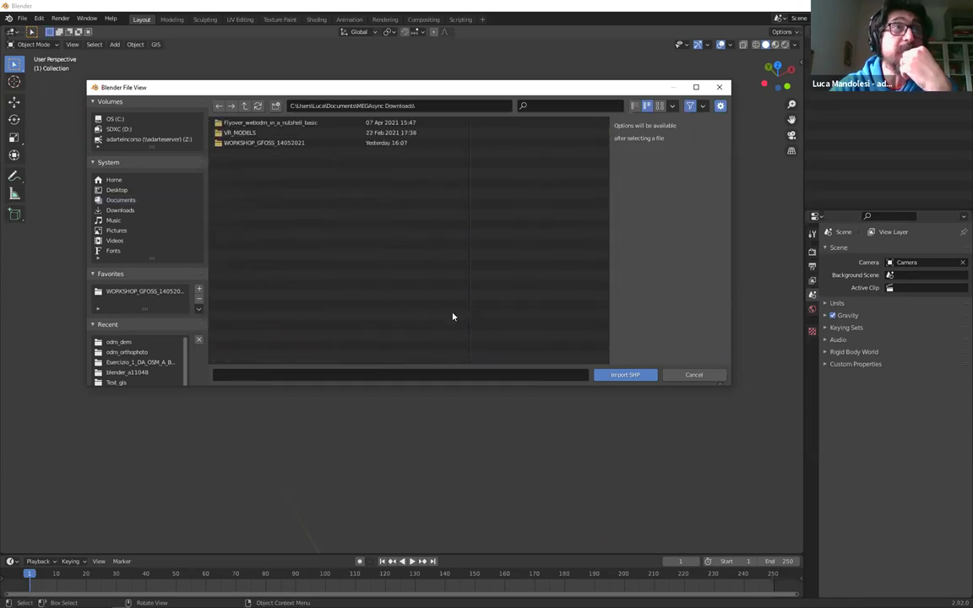
Browse Flyover_webodm_in_a_nutshell_basic > output > odm_dem, cancel, and reopen GIS import options
{"action": "double_click", "coordinate": [258, 124]}
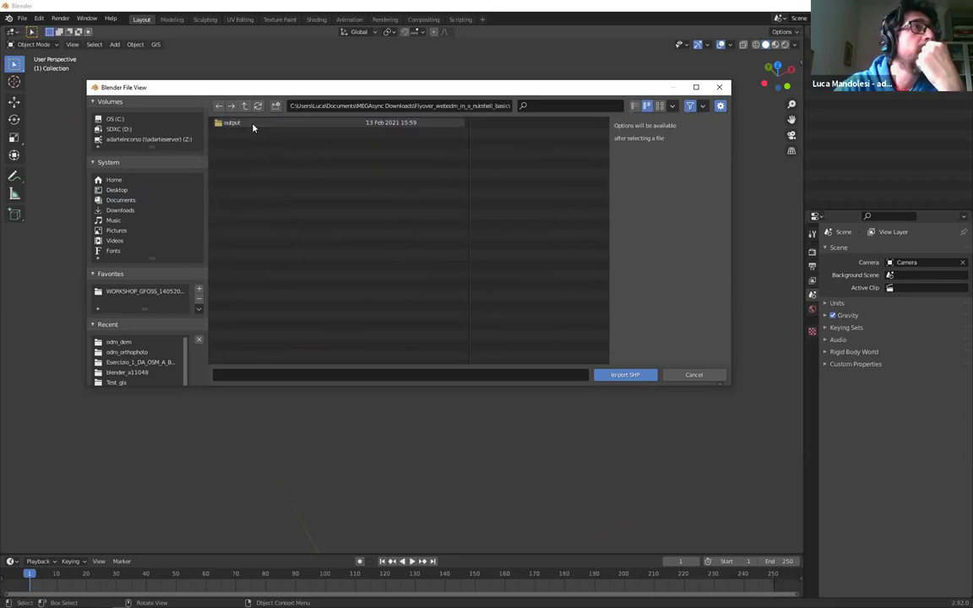
{"action": "double_click", "coordinate": [250, 124]}
{"action": "double_click", "coordinate": [255, 134]}
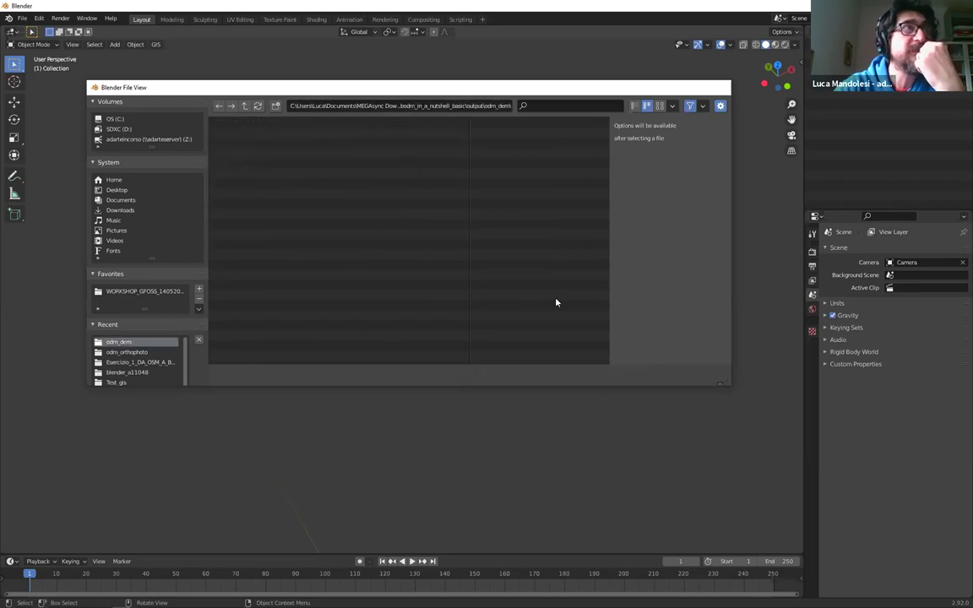
{"action": "key", "text": "Escape"}
{"action": "left_click", "coordinate": [156, 44]}
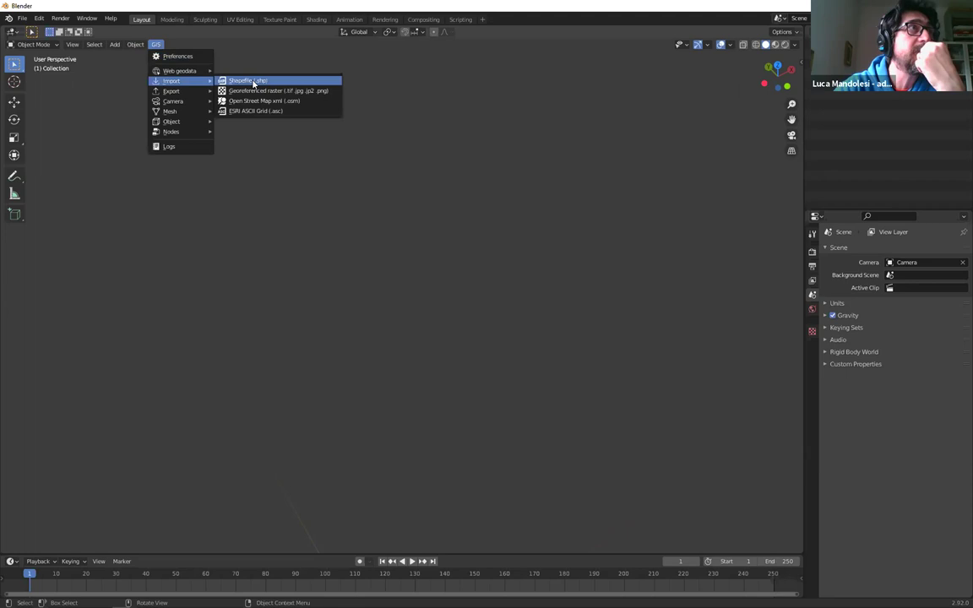
{"action": "mouse_move", "coordinate": [169, 71]}
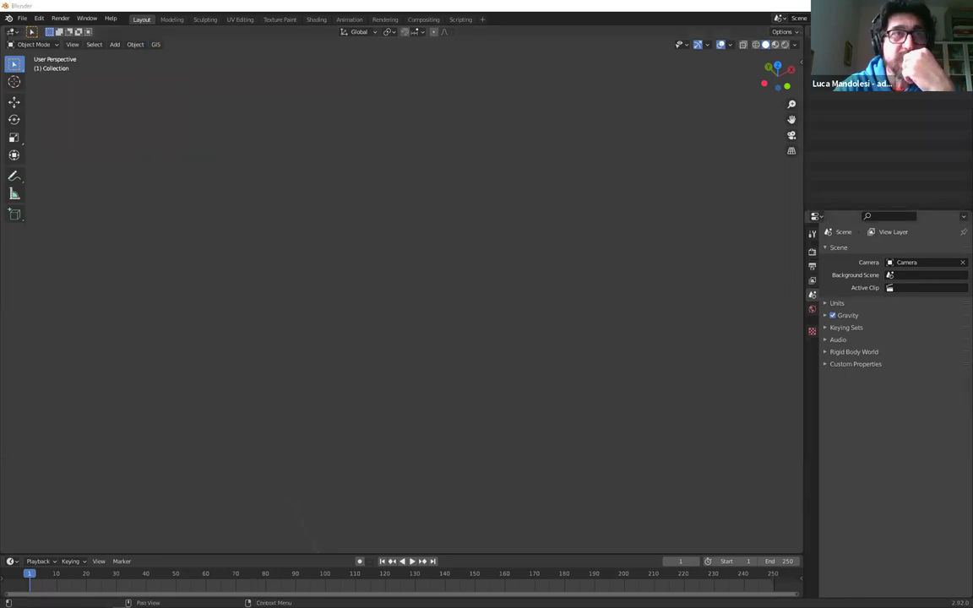
Select dtm.tif, set mode to DEM raw data build [slow], and run the import
{"action": "left_click", "coordinate": [269, 210]}
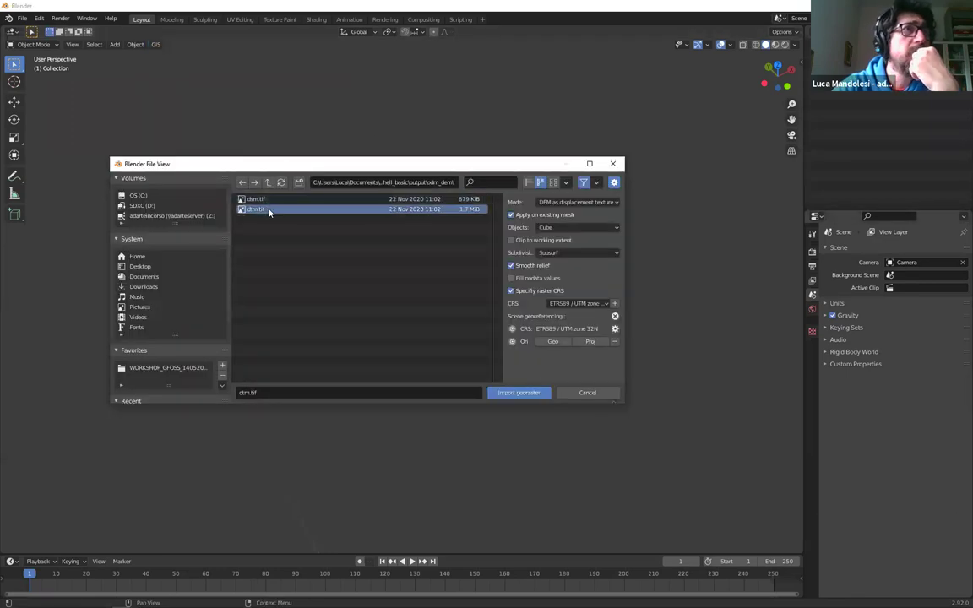
{"action": "left_click", "coordinate": [593, 202]}
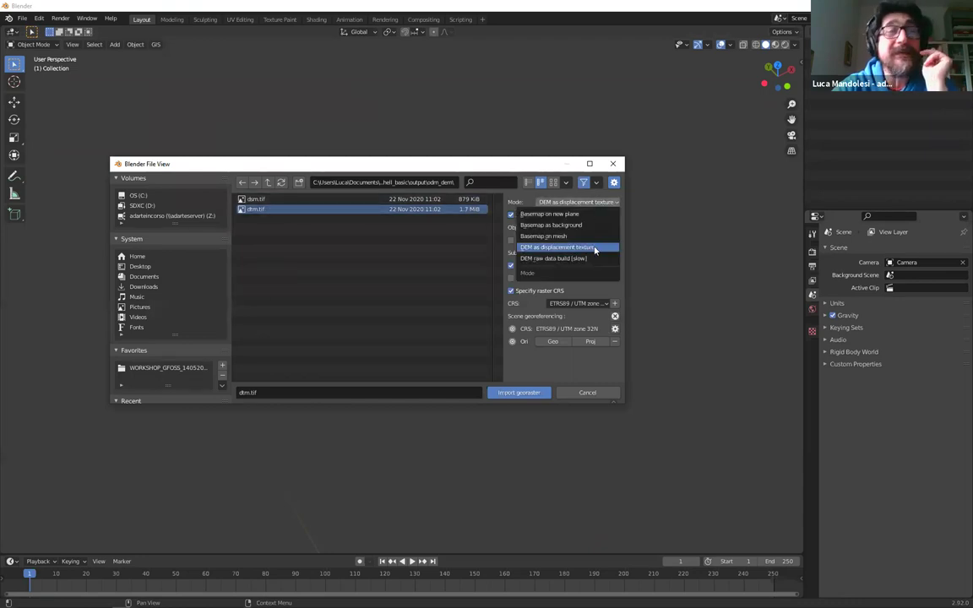
{"action": "left_click", "coordinate": [551, 258]}
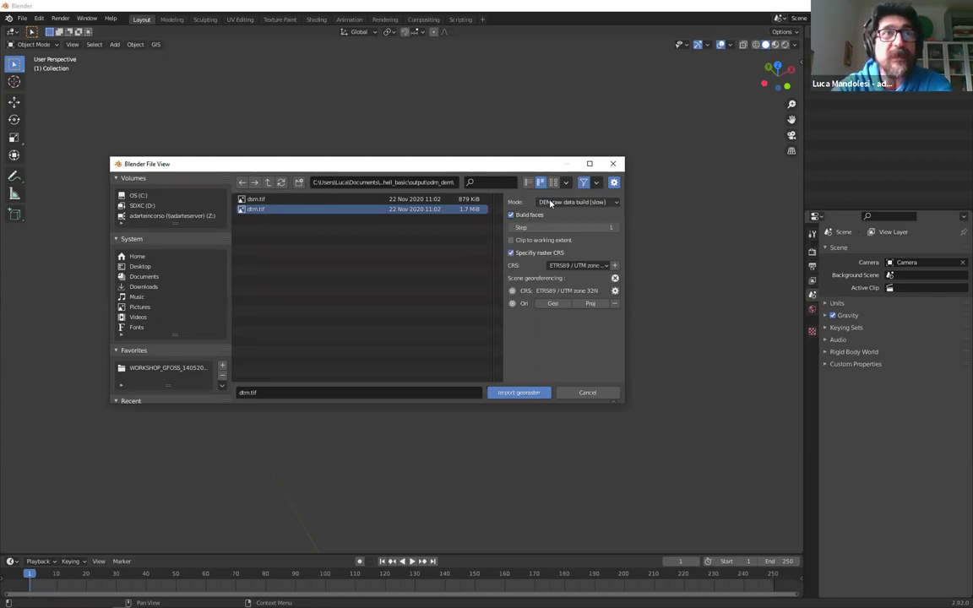
{"action": "left_click_drag", "start_coordinate": [625, 224], "coordinate": [666, 224]}
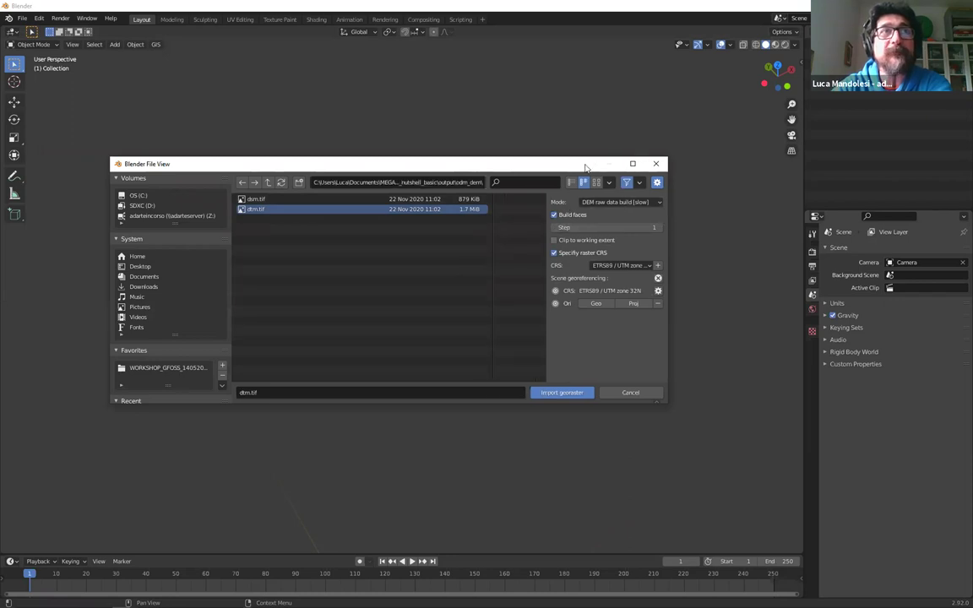
{"action": "left_click_drag", "start_coordinate": [586, 163], "coordinate": [514, 150]}
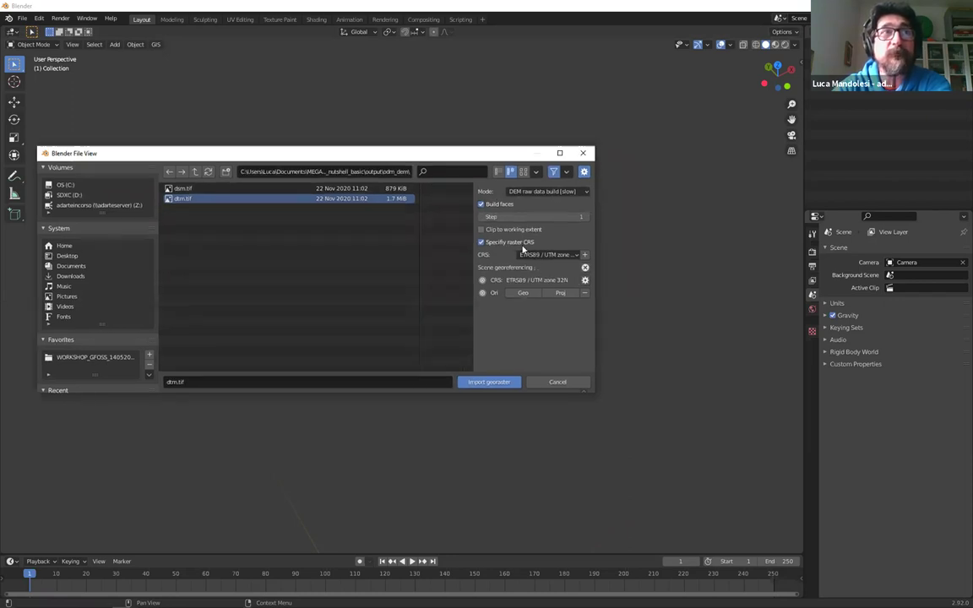
{"action": "left_click", "coordinate": [489, 382]}
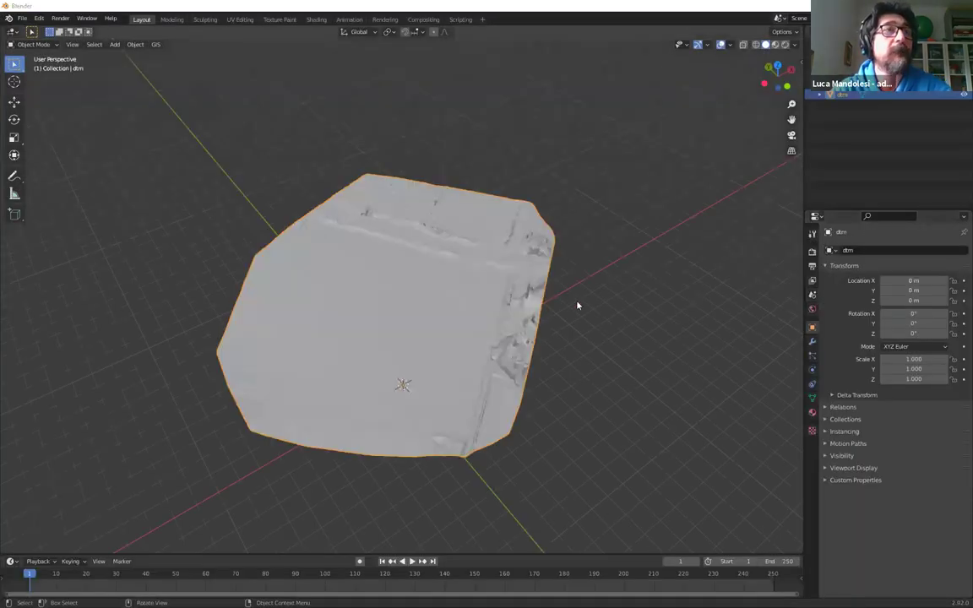
Inspect the dtm terrain in front orthographic view, selecting it and zooming out
{"action": "middle_click_drag", "start_coordinate": [578, 305], "coordinate": [444, 194]}
{"action": "key", "text": "KP_1"}
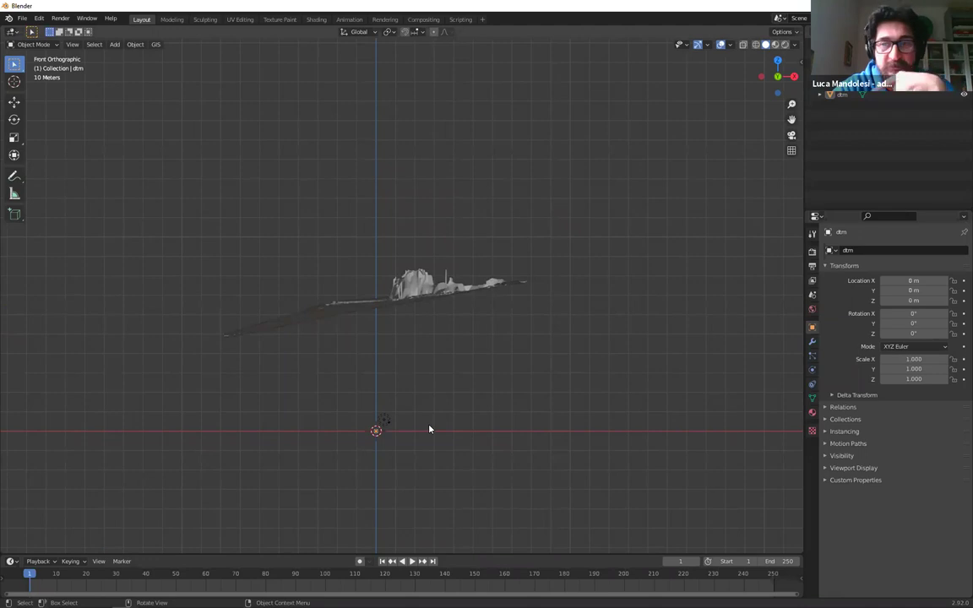
{"action": "middle_click_drag", "start_coordinate": [246, 443], "coordinate": [492, 433]}
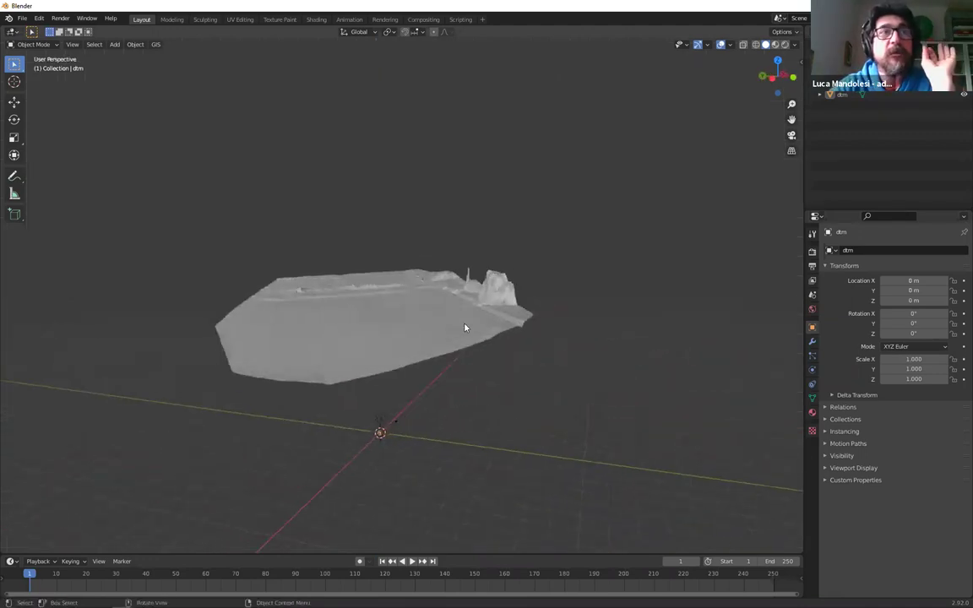
{"action": "left_click", "coordinate": [463, 328]}
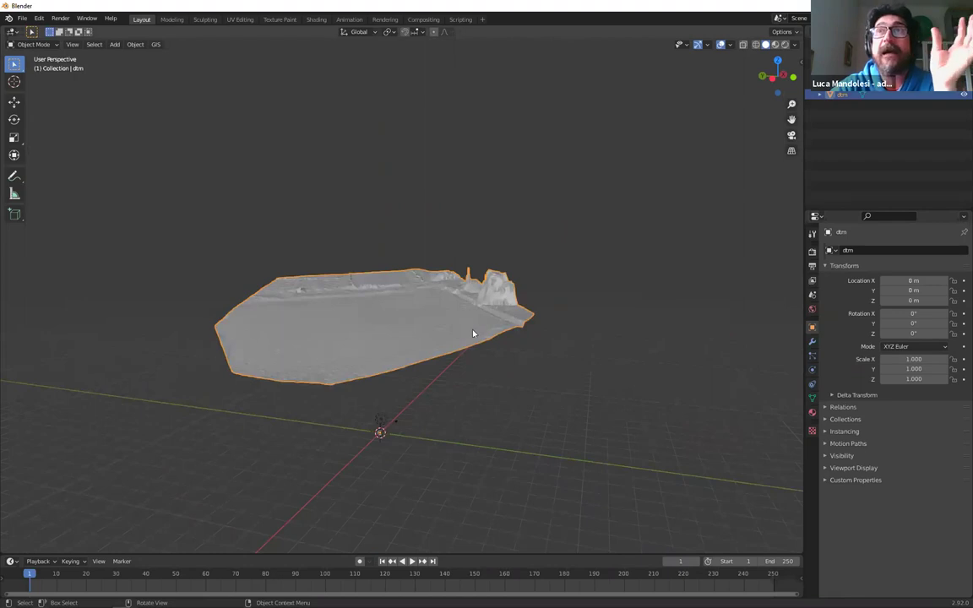
{"action": "middle_click_drag", "start_coordinate": [558, 354], "coordinate": [490, 367]}
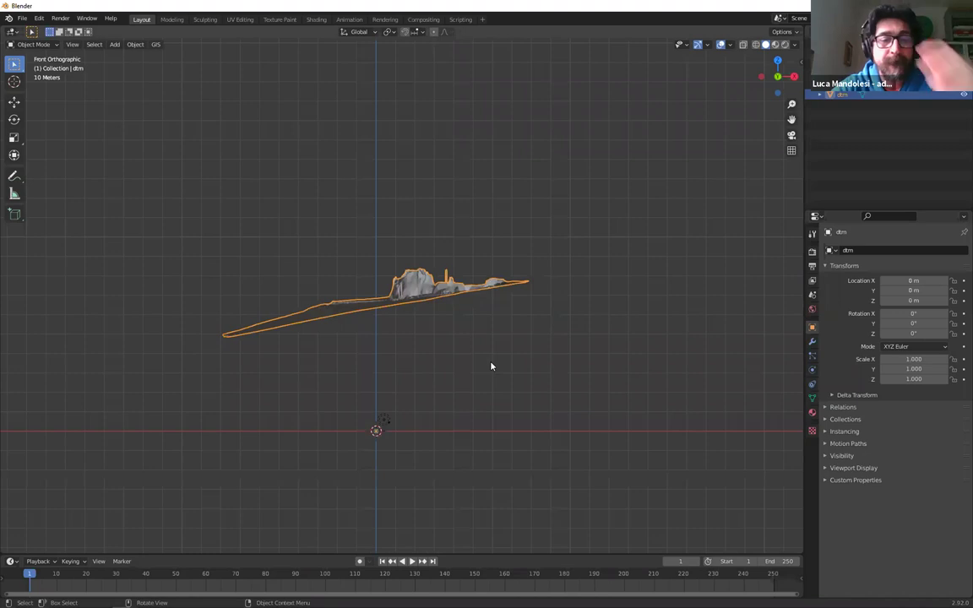
{"action": "scroll", "coordinate": [388, 405], "scroll_direction": "up", "scroll_amount": 2}
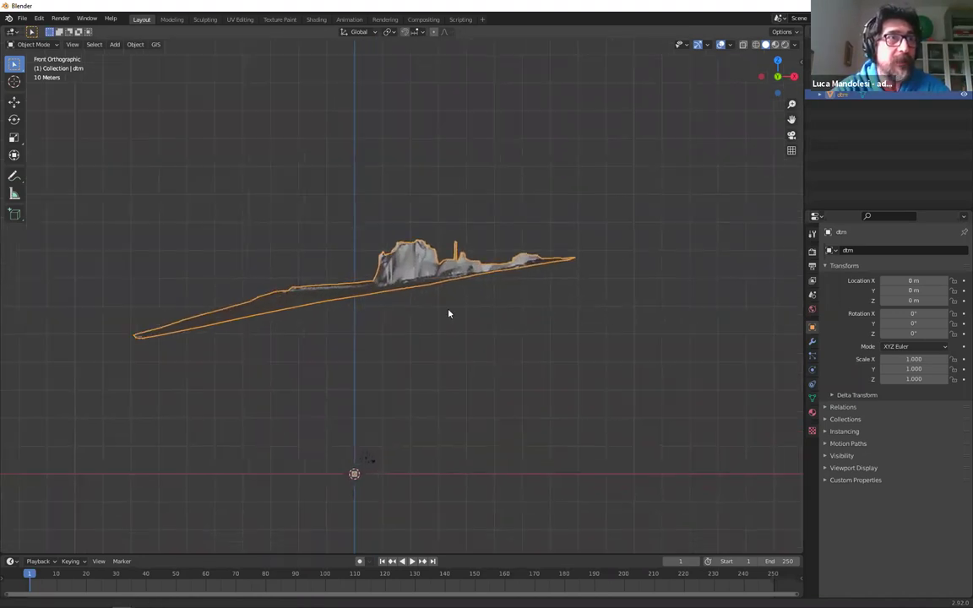
{"action": "scroll", "coordinate": [433, 412], "scroll_direction": "up", "scroll_amount": 5}
{"action": "scroll", "coordinate": [438, 413], "scroll_direction": "down", "scroll_amount": 2}
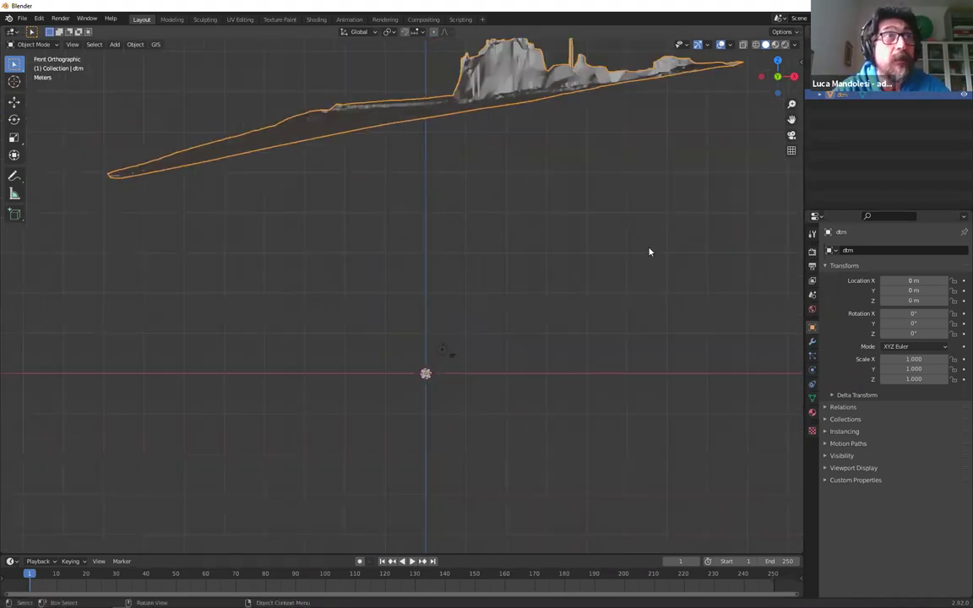
Measure from the terrain edge down to the origin, reading about 65.46 m
{"action": "left_click", "coordinate": [14, 194]}
{"action": "left_click_drag", "start_coordinate": [391, 131], "coordinate": [390, 390]}
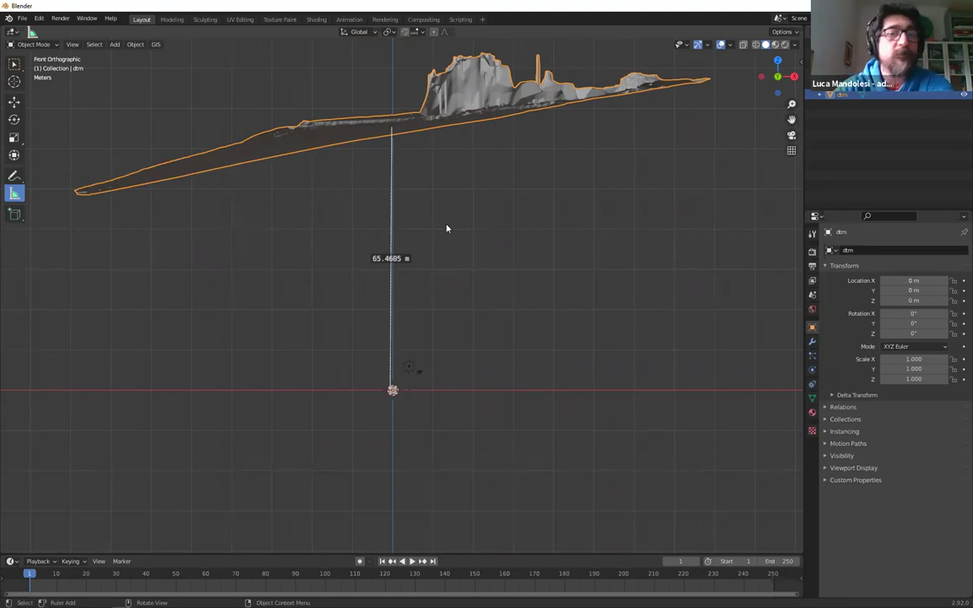
{"action": "key", "text": "alt+a"}
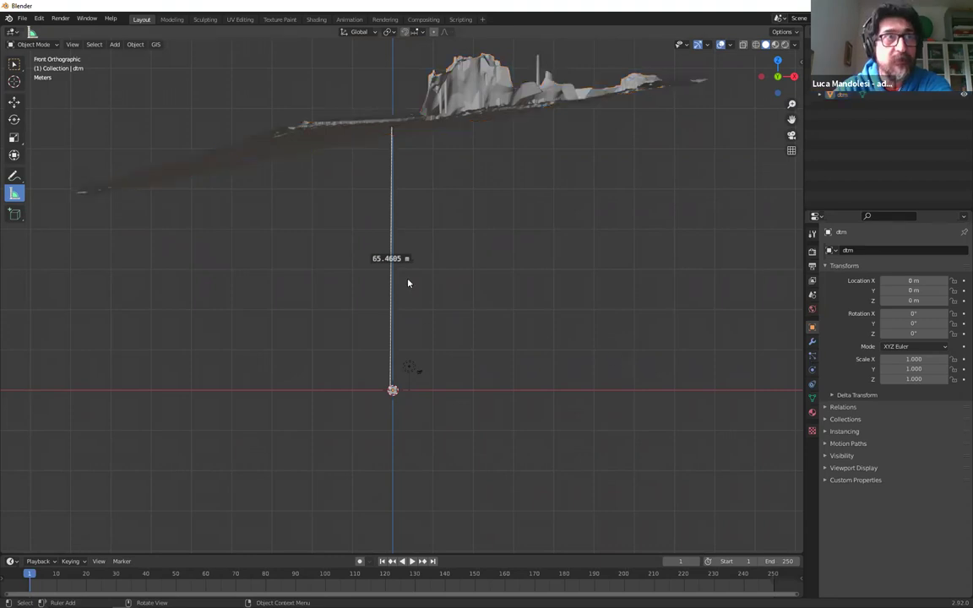
Orbit around the measurement line and terrain, then dismiss the ruler
{"action": "middle_click_drag", "start_coordinate": [409, 100], "coordinate": [436, 339]}
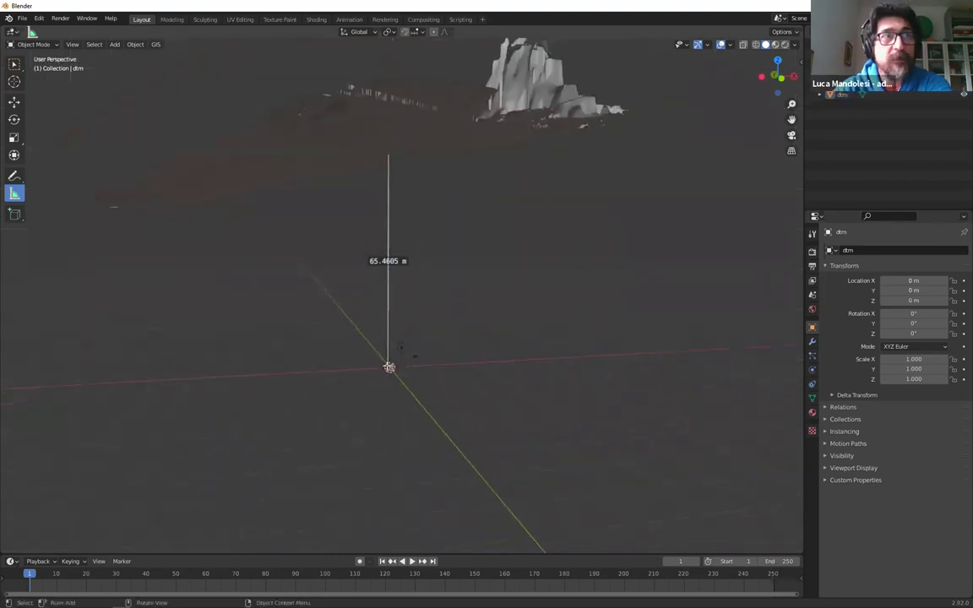
{"action": "middle_click_drag", "start_coordinate": [389, 367], "coordinate": [385, 392]}
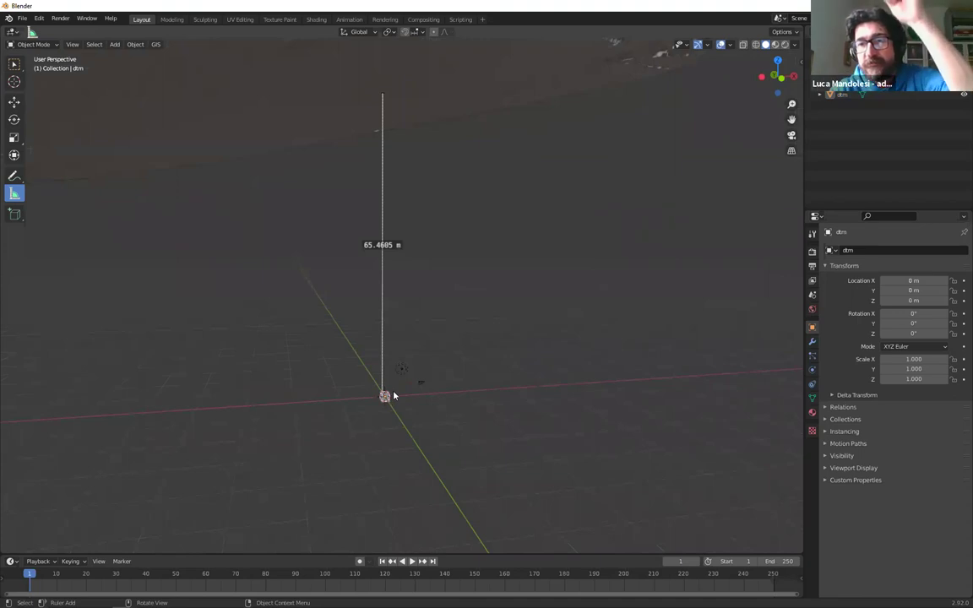
{"action": "middle_click_drag", "start_coordinate": [334, 208], "coordinate": [752, 172]}
{"action": "scroll", "coordinate": [585, 222], "scroll_direction": "up", "scroll_amount": 3}
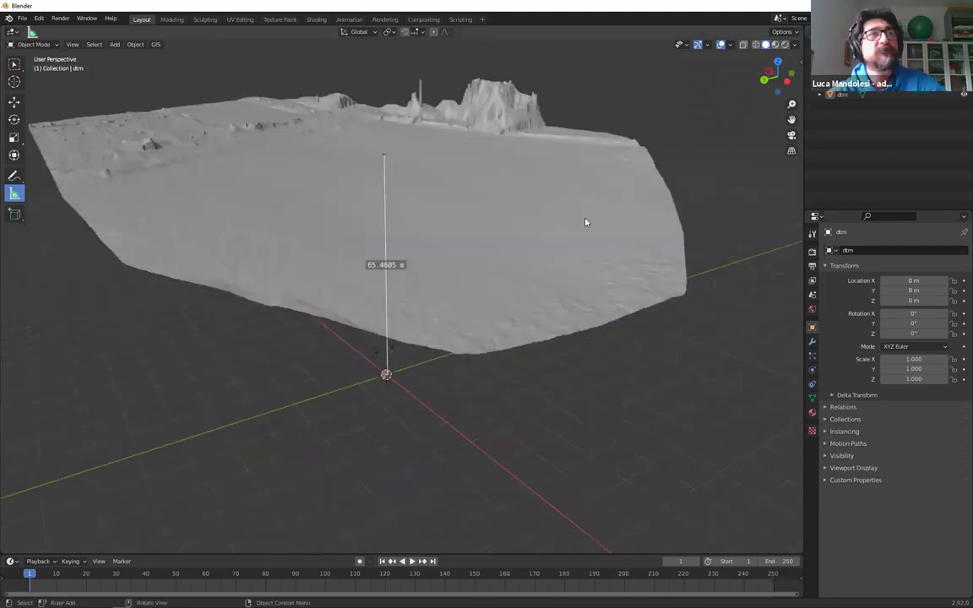
{"action": "scroll", "coordinate": [366, 301], "scroll_direction": "down", "scroll_amount": 4}
{"action": "middle_click_drag", "start_coordinate": [365, 301], "coordinate": [347, 271]}
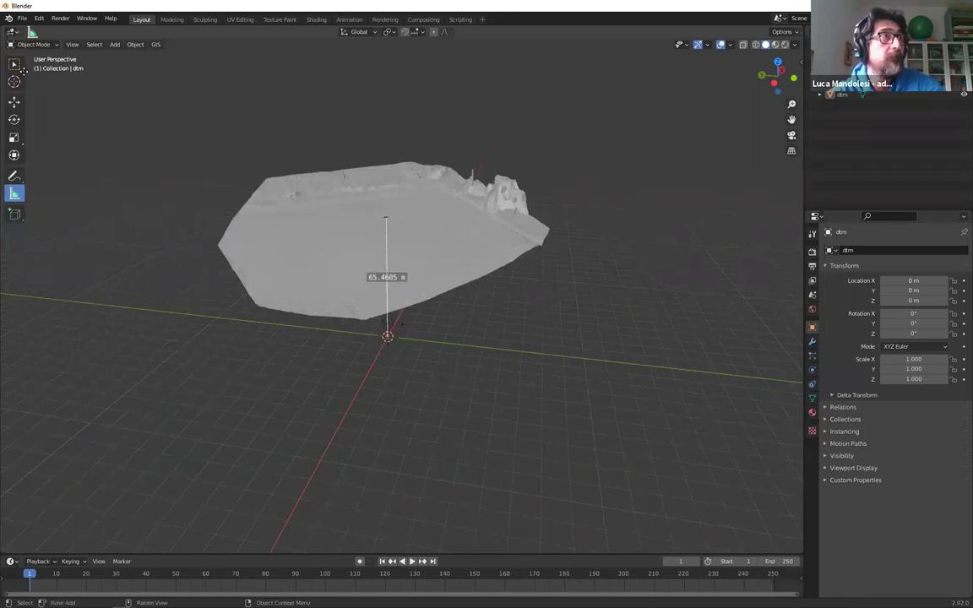
{"action": "key", "text": "Tab"}
{"action": "key", "text": "Tab"}
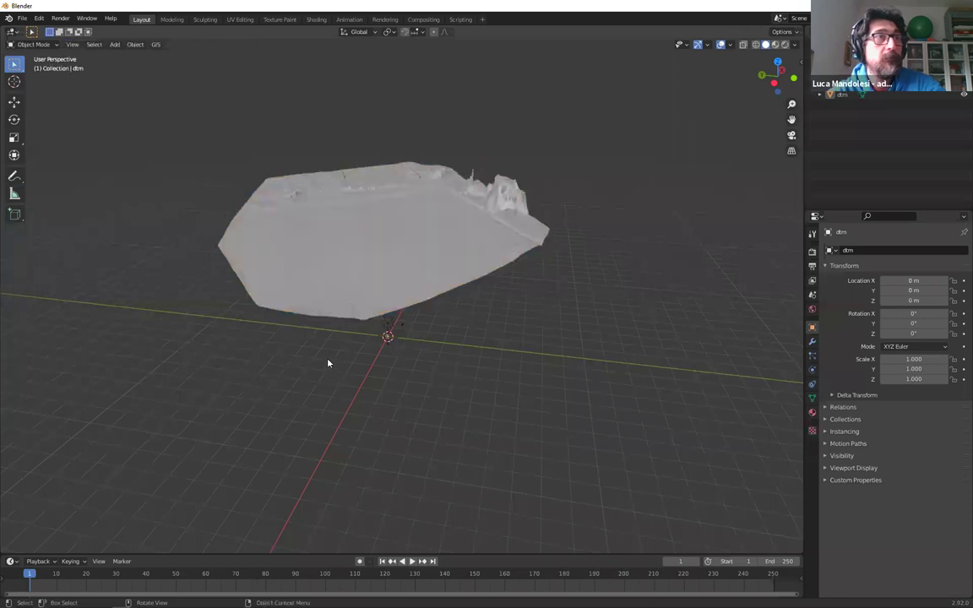
Add a plane at the origin and scale it up by 50.520
{"action": "scroll", "coordinate": [363, 387], "scroll_direction": "up", "scroll_amount": 3}
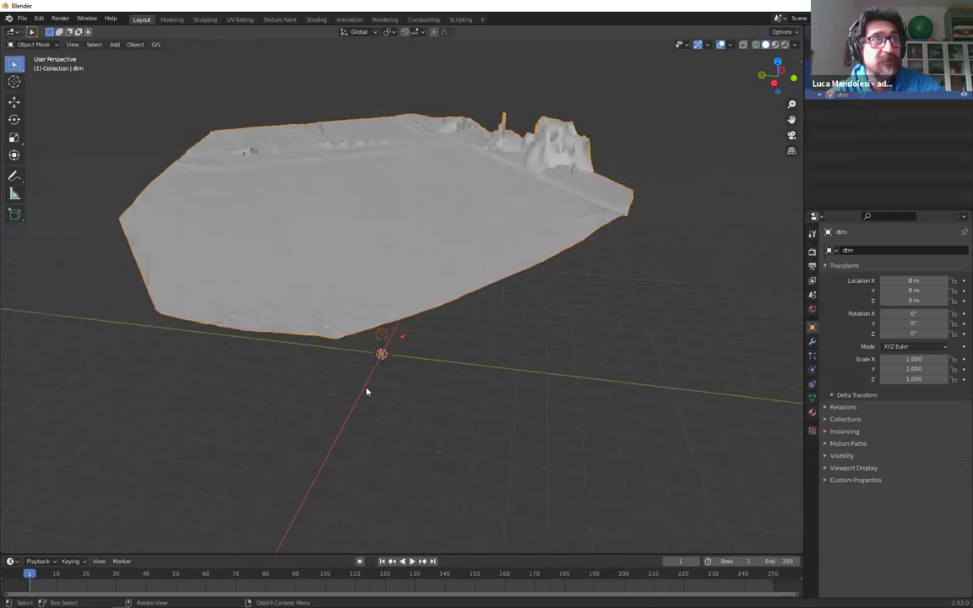
{"action": "left_click", "coordinate": [365, 390]}
{"action": "key", "text": "shift+a"}
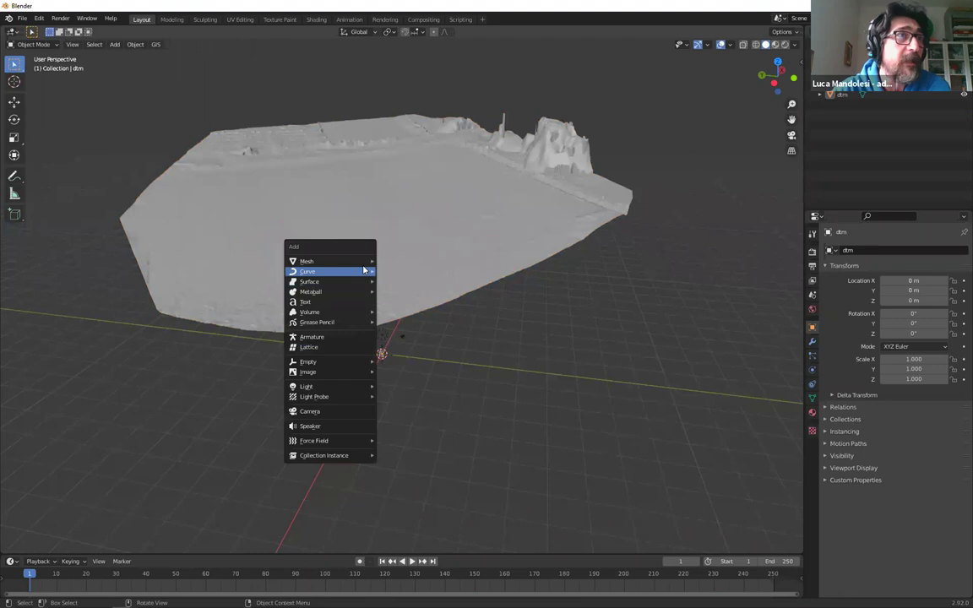
{"action": "left_click", "coordinate": [443, 264]}
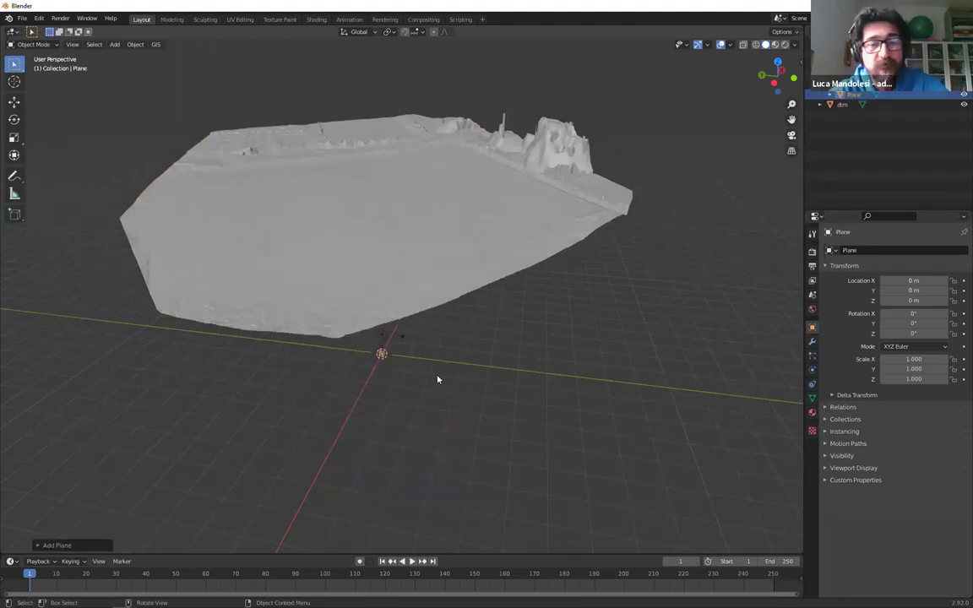
{"action": "key", "text": "s"}
{"action": "left_click", "coordinate": [256, 78]}
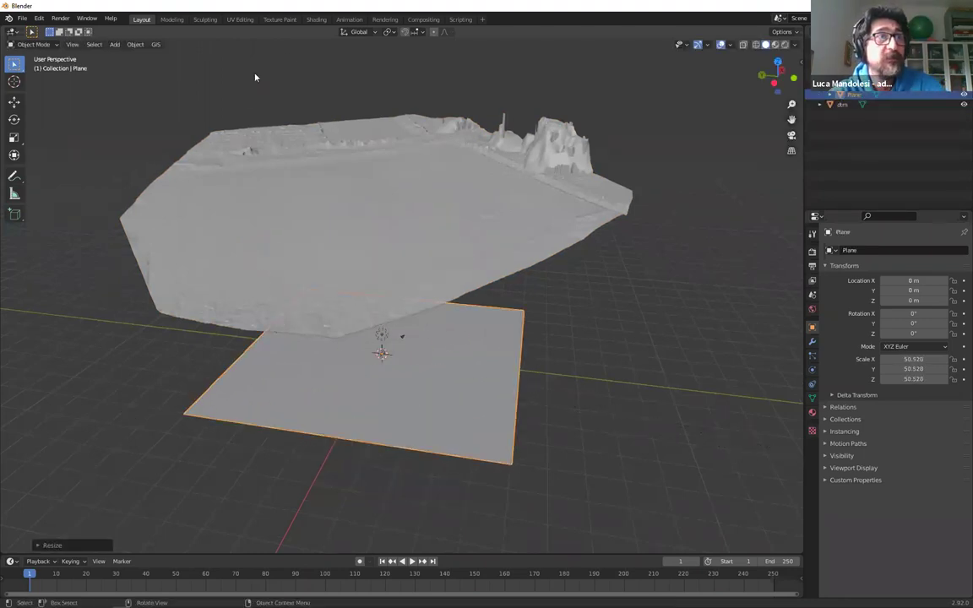
Raise the plane to 60 m on Z, correcting an initial 50 m move
{"action": "key", "text": "g"}
{"action": "type", "text": "z"}
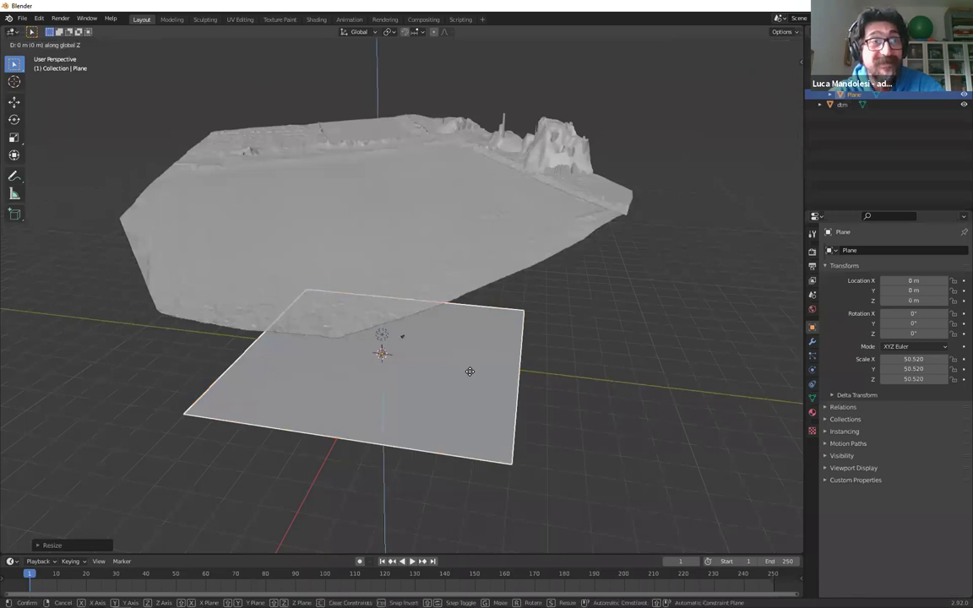
{"action": "type", "text": "50"}
{"action": "key", "text": "Return"}
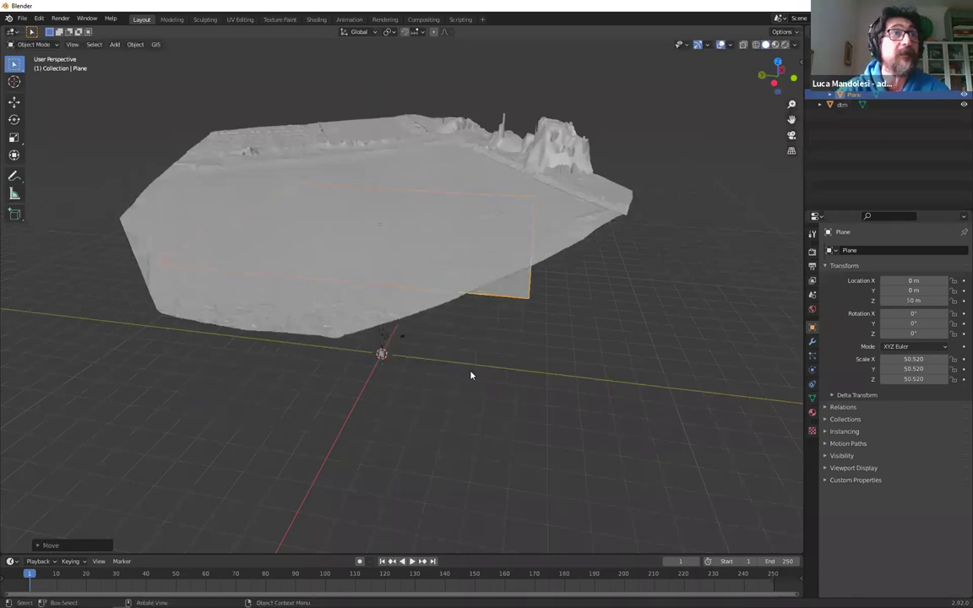
{"action": "middle_click_drag", "start_coordinate": [530, 244], "coordinate": [465, 246]}
{"action": "key", "text": "alt+g"}
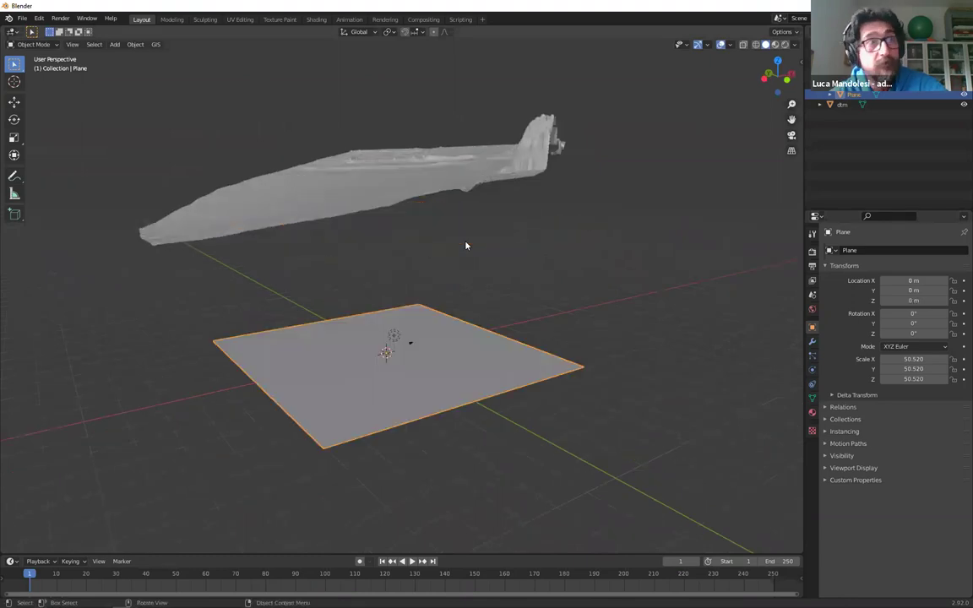
{"action": "type", "text": "g"}
{"action": "type", "text": "z60"}
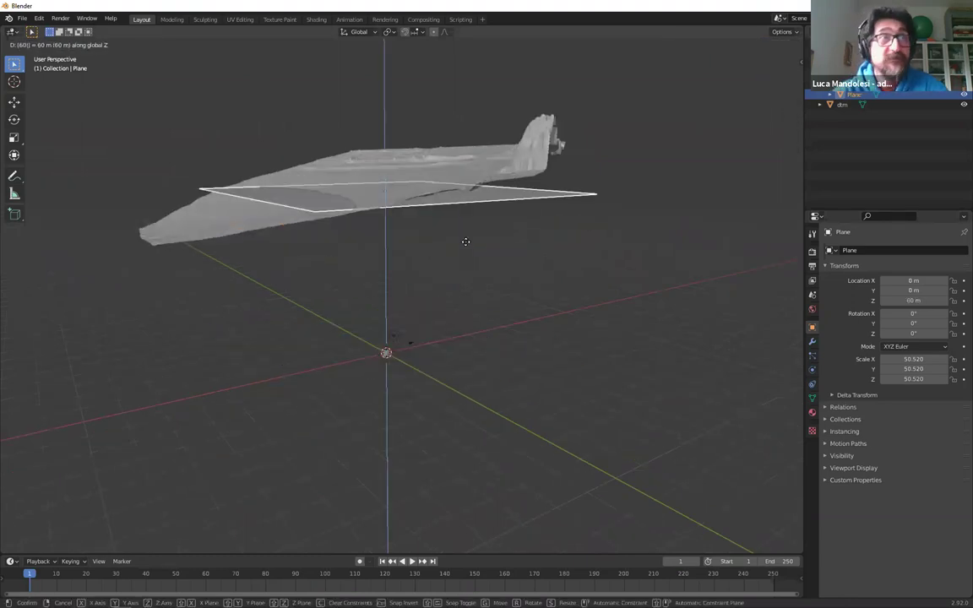
{"action": "key", "text": "Return"}
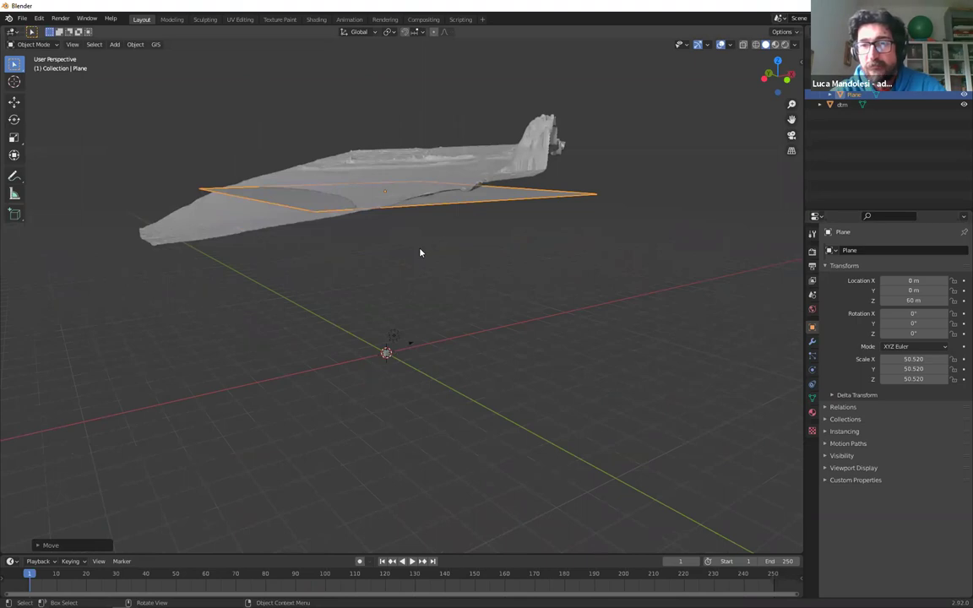
{"action": "middle_click_drag", "start_coordinate": [421, 261], "coordinate": [585, 266]}
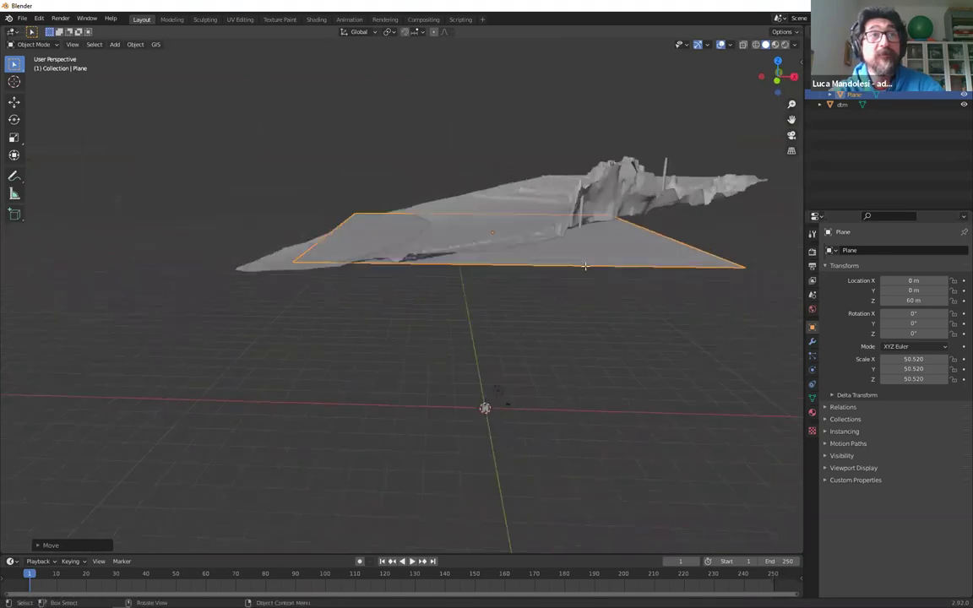
In Edit Mode, lift the face and extrude it downward into a box through the terrain
{"action": "key", "text": "Tab"}
{"action": "key", "text": "g"}
{"action": "key", "text": "z"}
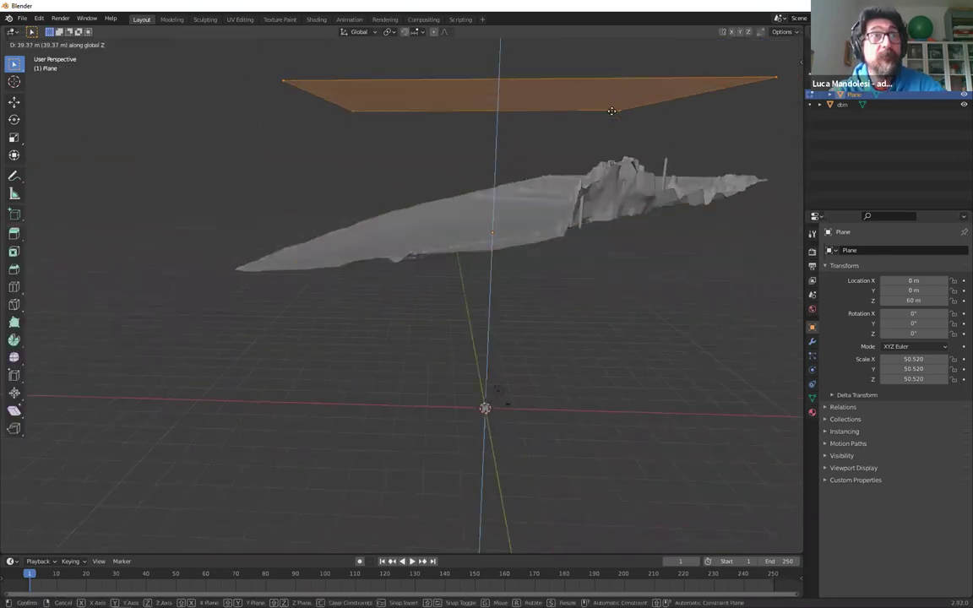
{"action": "left_click", "coordinate": [606, 125]}
{"action": "key", "text": "e"}
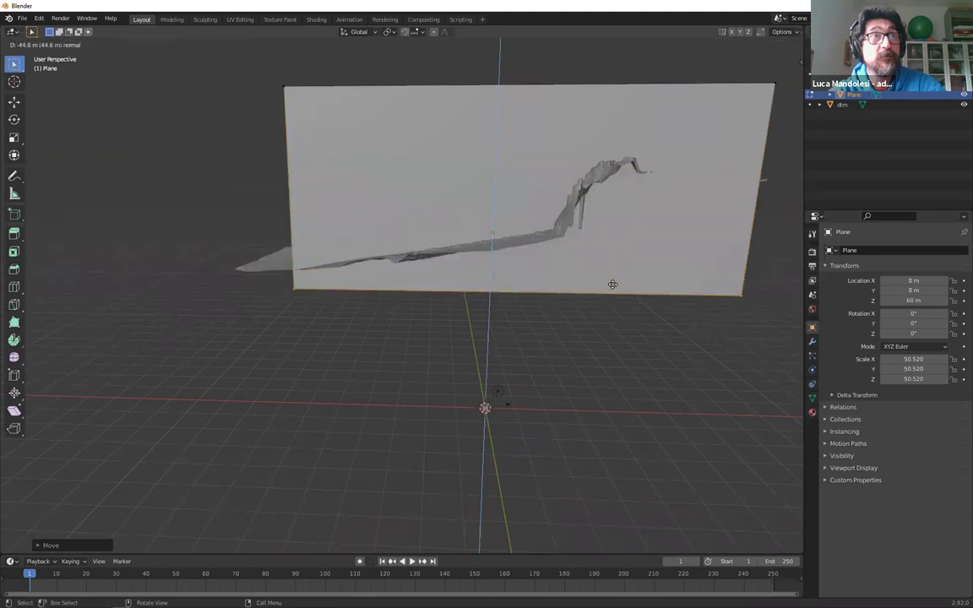
{"action": "left_click", "coordinate": [550, 292]}
{"action": "middle_click_drag", "start_coordinate": [537, 226], "coordinate": [613, 198]}
{"action": "key", "text": "Tab"}
{"action": "left_click", "coordinate": [616, 194]}
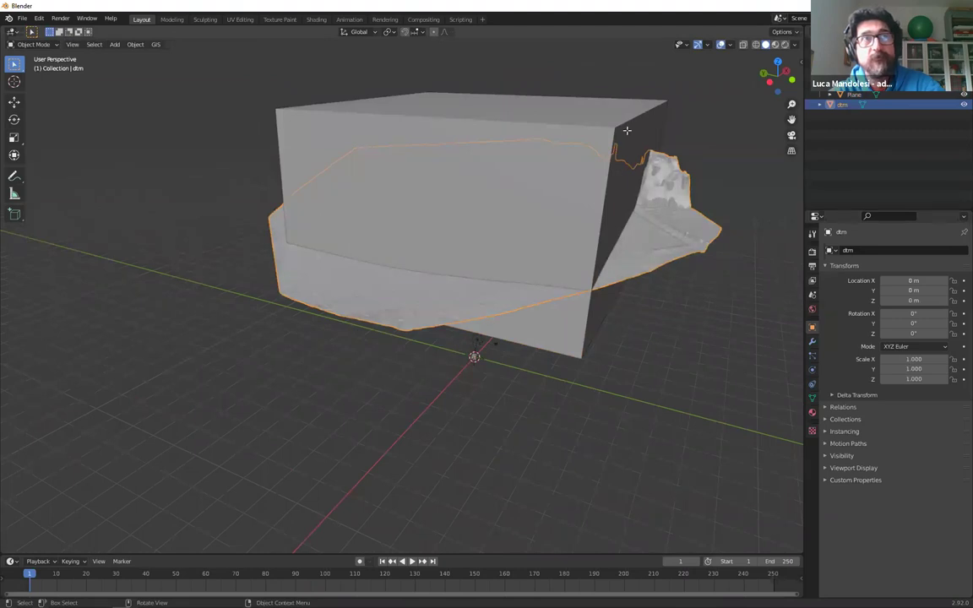
In the box's Edit Mode, push its right face outward along X
{"action": "key", "text": "Tab"}
{"action": "key", "text": "alt+q"}
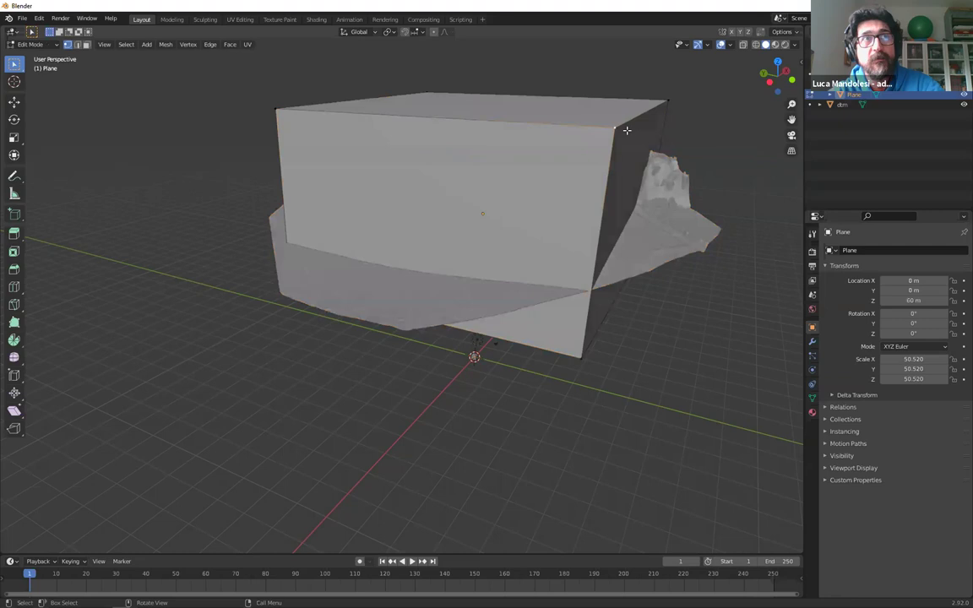
{"action": "key", "text": "Tab"}
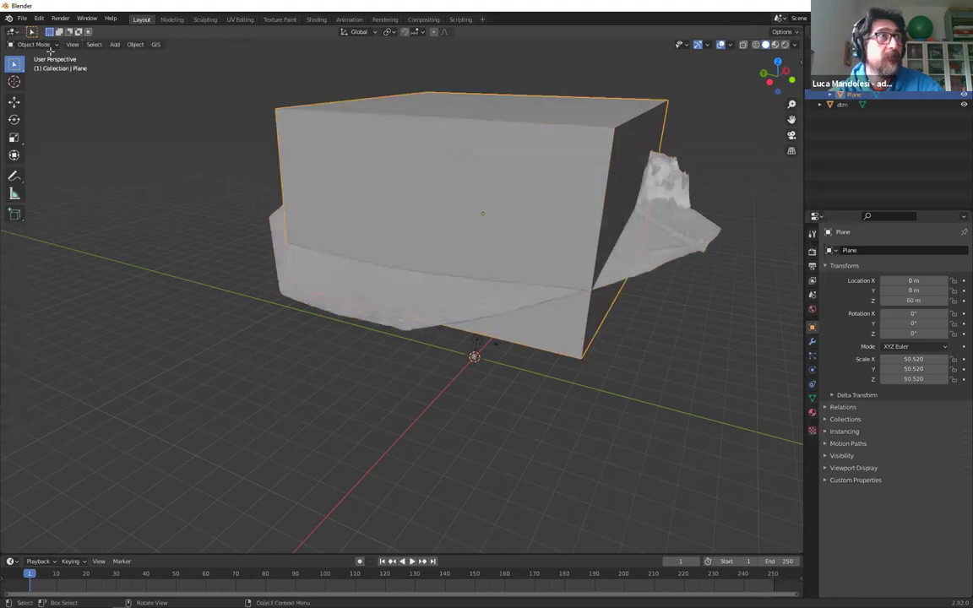
{"action": "key", "text": "Tab"}
{"action": "left_click", "coordinate": [638, 137]}
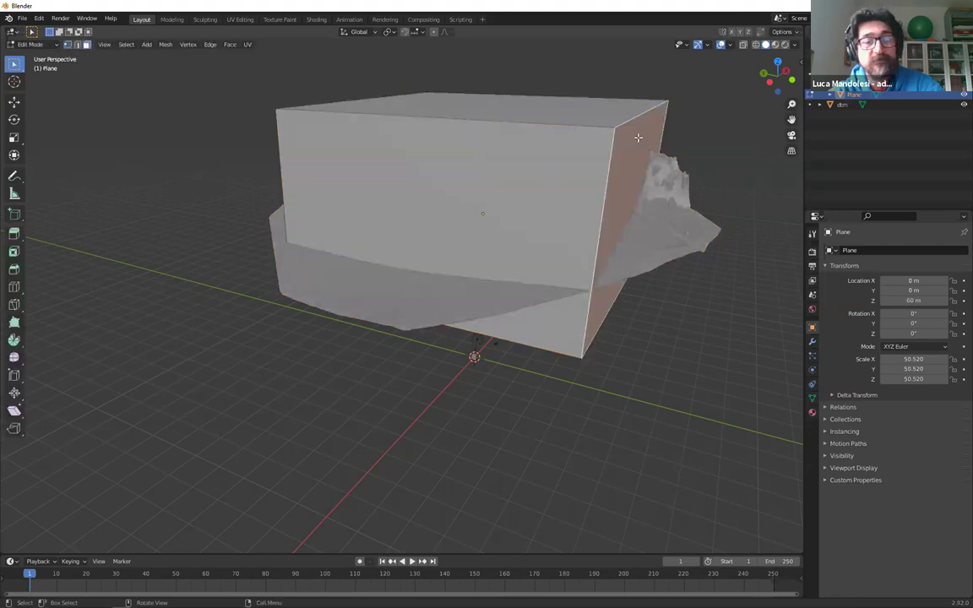
{"action": "key", "text": "g"}
{"action": "key", "text": "x"}
{"action": "key", "text": "x"}
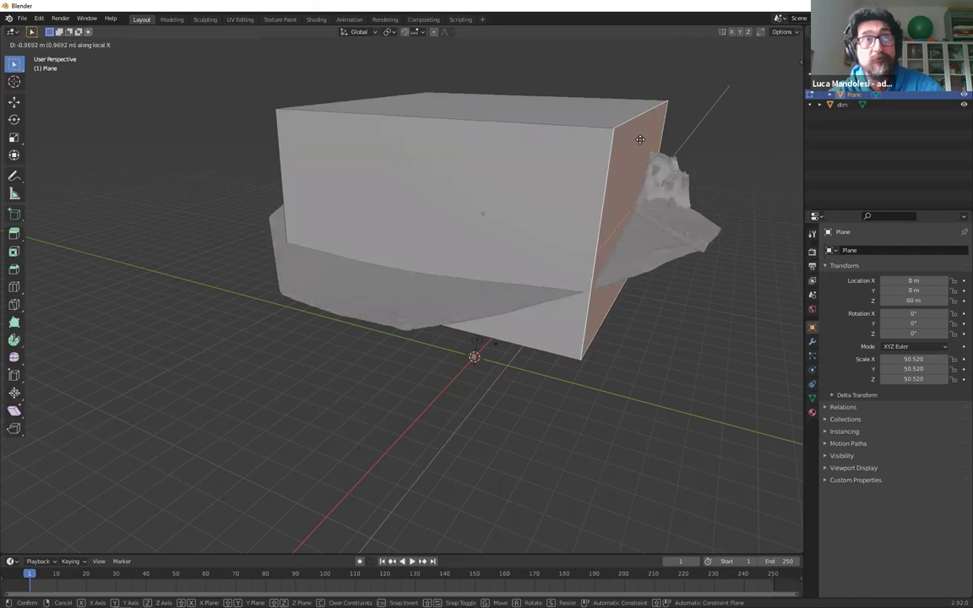
{"action": "left_click", "coordinate": [541, 203]}
Push the box's opposite face outward along X past the terrain, then return to Object Mode
{"action": "middle_click_drag", "start_coordinate": [542, 202], "coordinate": [338, 198]}
{"action": "left_click", "coordinate": [331, 199]}
{"action": "key", "text": "g"}
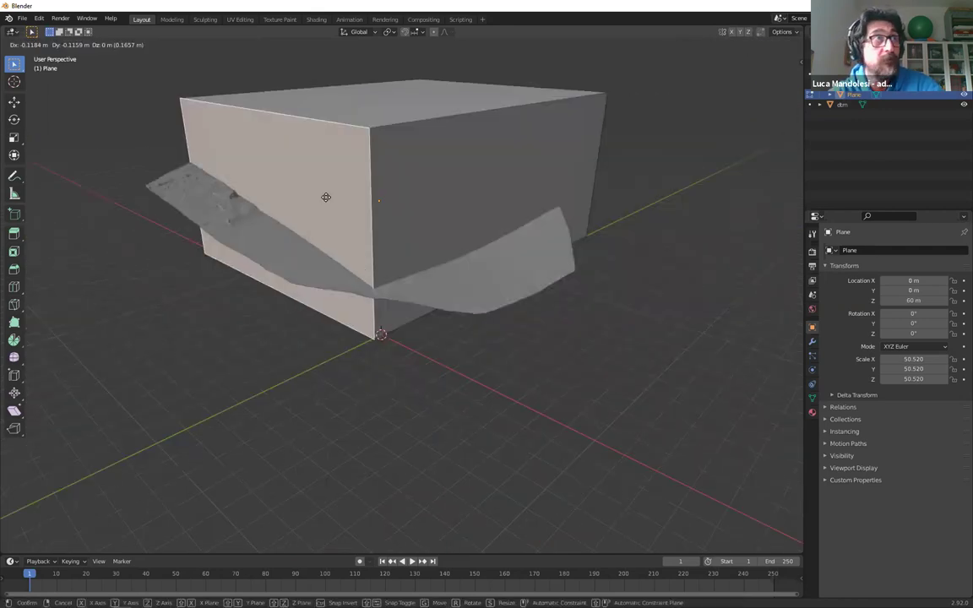
{"action": "key", "text": "x"}
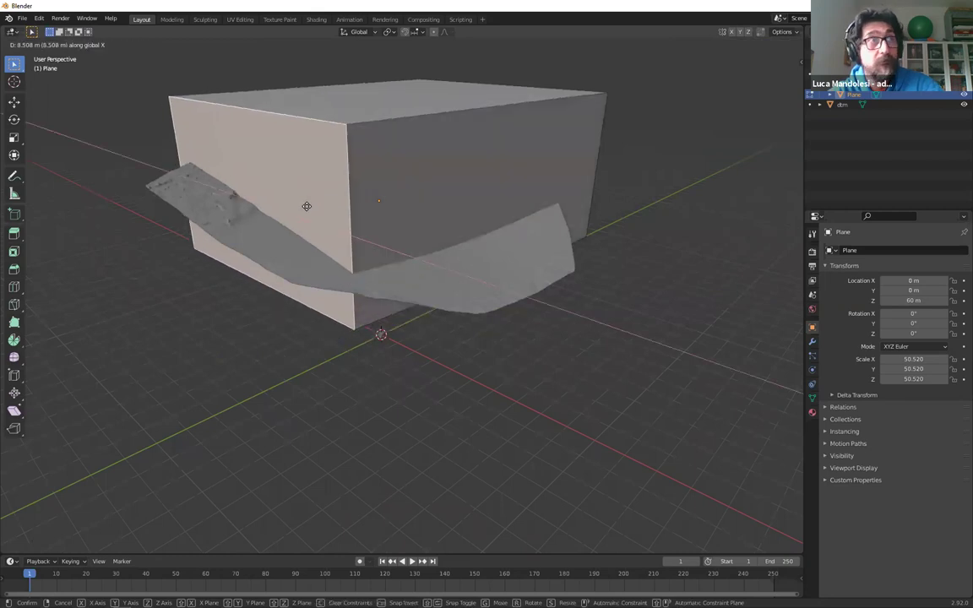
{"action": "left_click", "coordinate": [232, 229]}
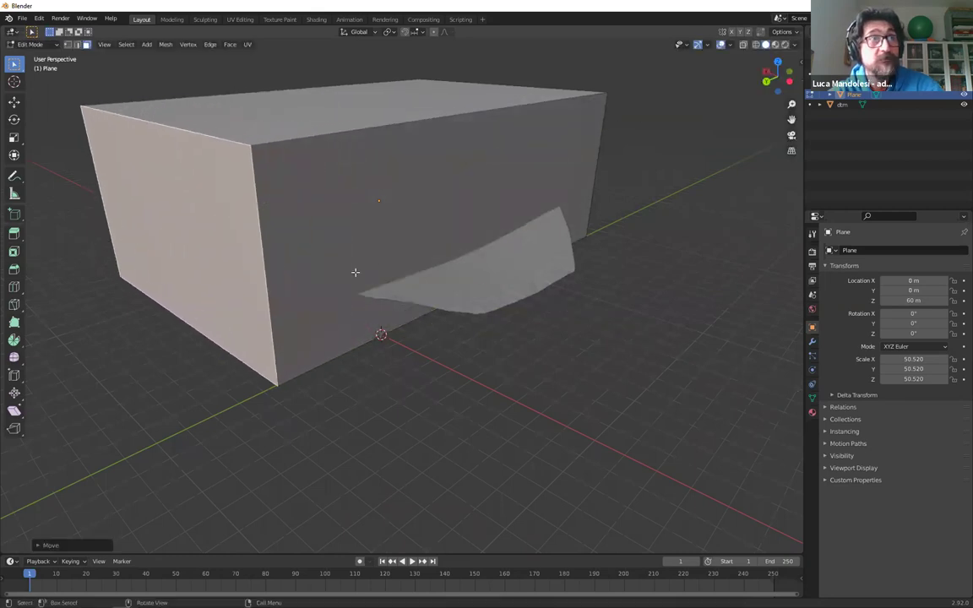
{"action": "middle_click_drag", "start_coordinate": [438, 274], "coordinate": [352, 262]}
{"action": "key", "text": "Tab"}
{"action": "scroll", "coordinate": [358, 259], "scroll_direction": "down", "scroll_amount": 4}
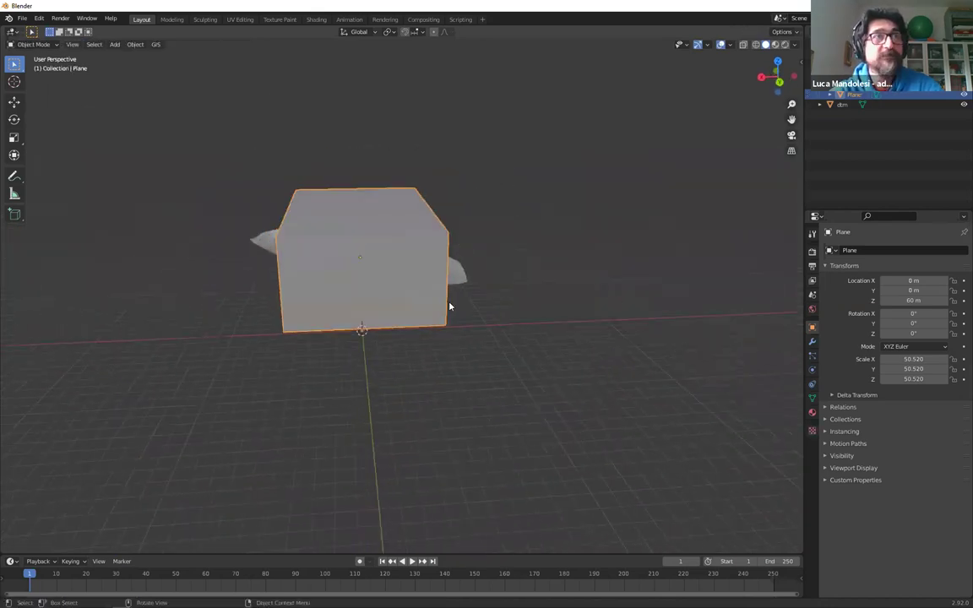
{"action": "middle_click_drag", "start_coordinate": [758, 331], "coordinate": [726, 313]}
Add a Difference Boolean modifier to the dtm terrain and open its Object field to choose the cutter
{"action": "left_click", "coordinate": [841, 103]}
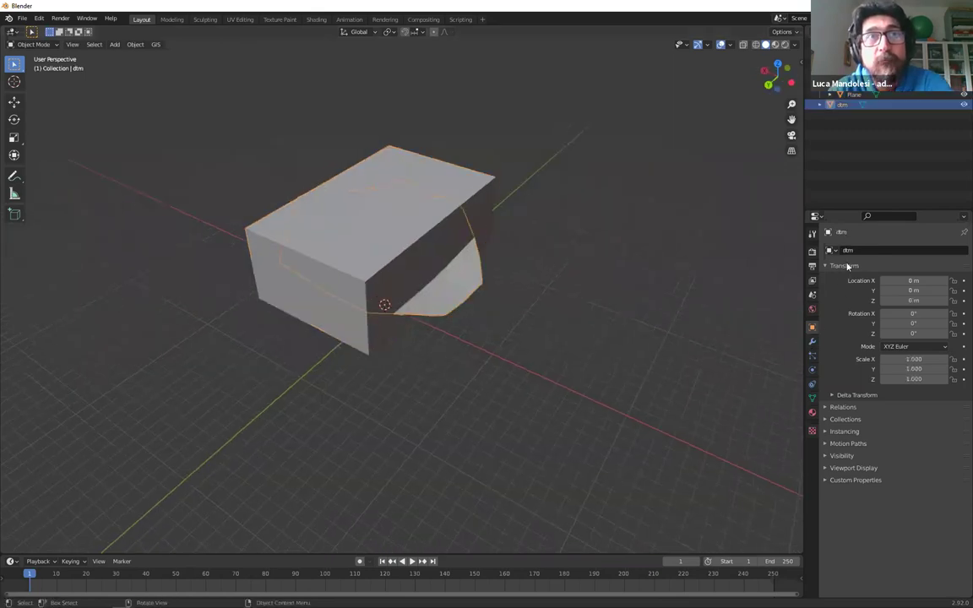
{"action": "left_click", "coordinate": [812, 341]}
{"action": "left_click", "coordinate": [844, 250]}
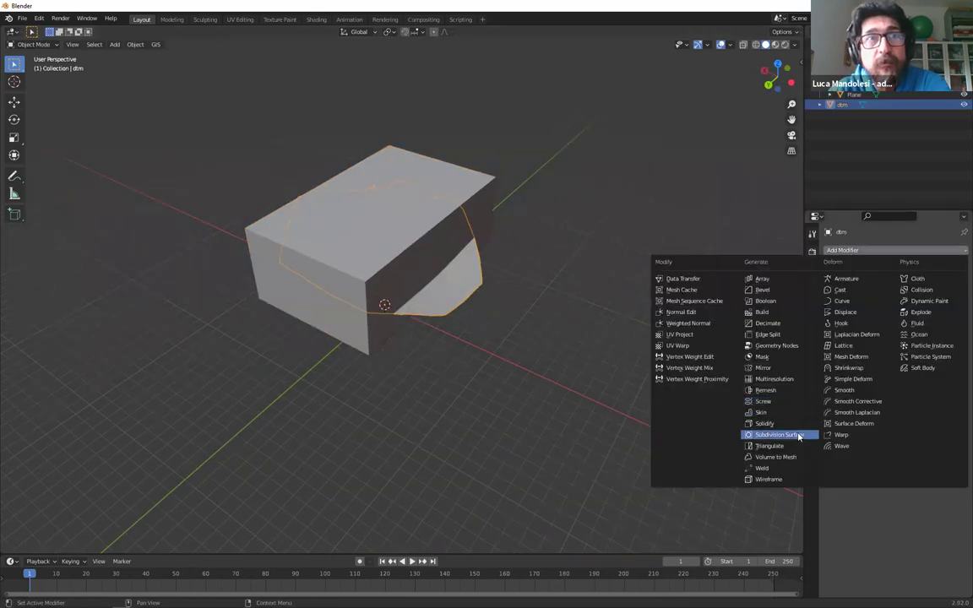
{"action": "left_click", "coordinate": [792, 302]}
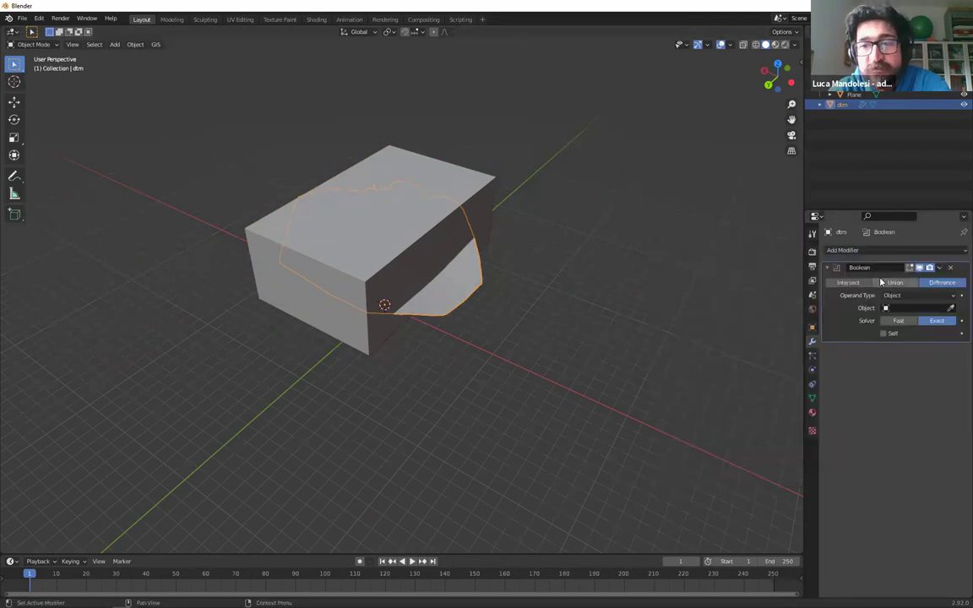
{"action": "middle_click_drag", "start_coordinate": [441, 269], "coordinate": [588, 331]}
{"action": "middle_click_drag", "start_coordinate": [407, 279], "coordinate": [393, 271]}
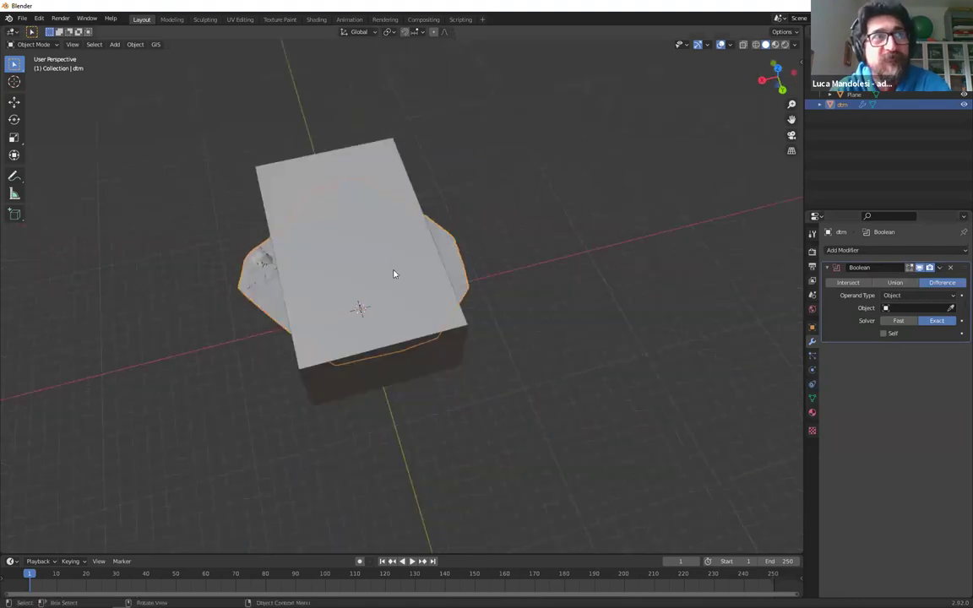
{"action": "middle_click_drag", "start_coordinate": [434, 302], "coordinate": [792, 216]}
{"action": "middle_click_drag", "start_coordinate": [881, 282], "coordinate": [933, 286]}
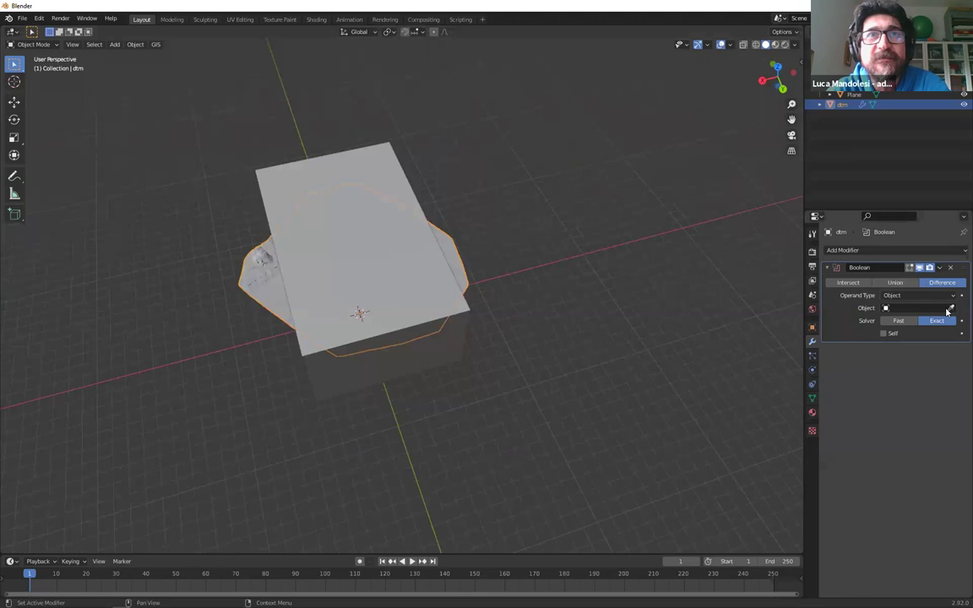
{"action": "left_click", "coordinate": [922, 307]}
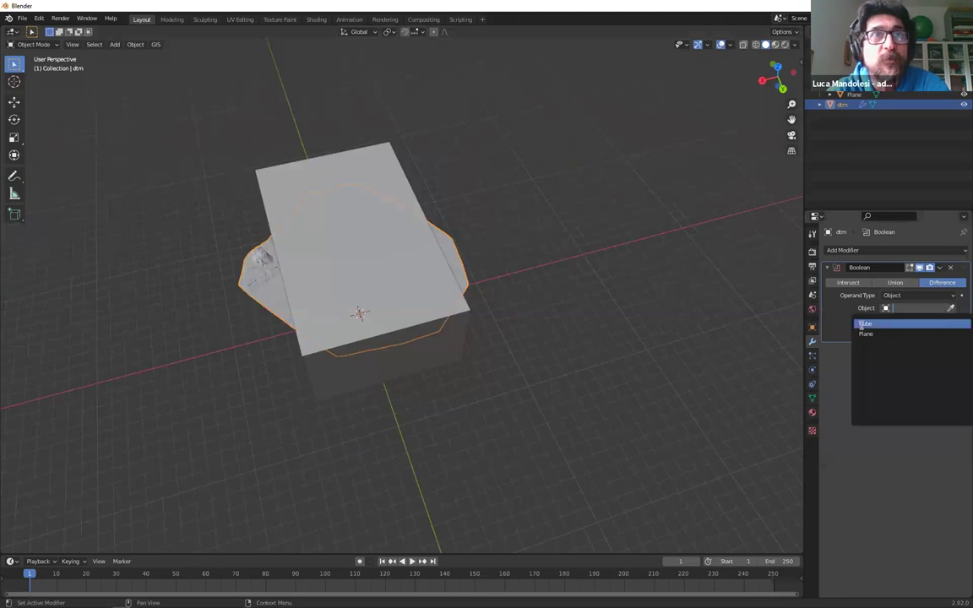
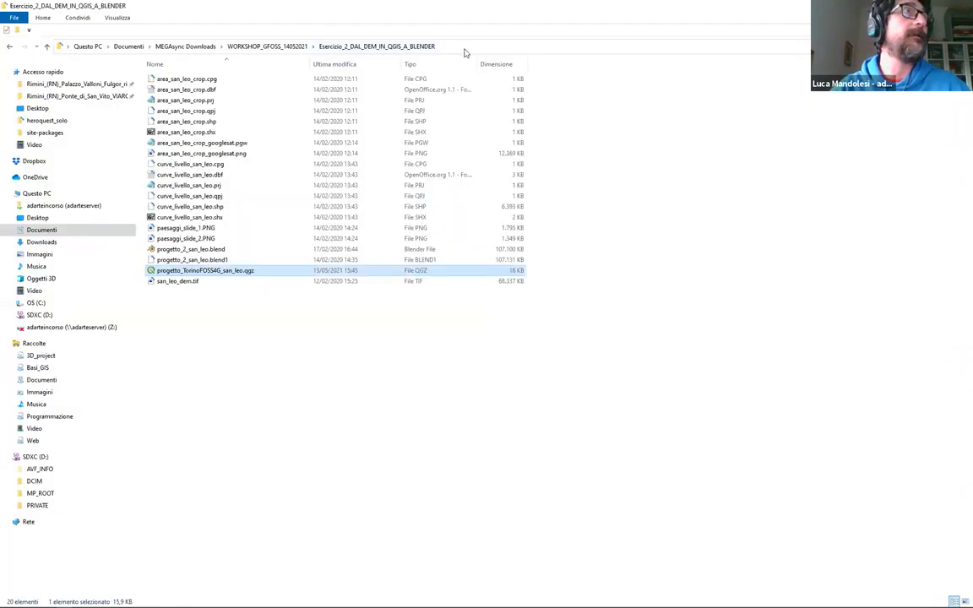
Browse to C:\Programmi\Blender Foundation\Blender 2.92 and launch blender.exe
{"action": "left_click", "coordinate": [465, 47]}
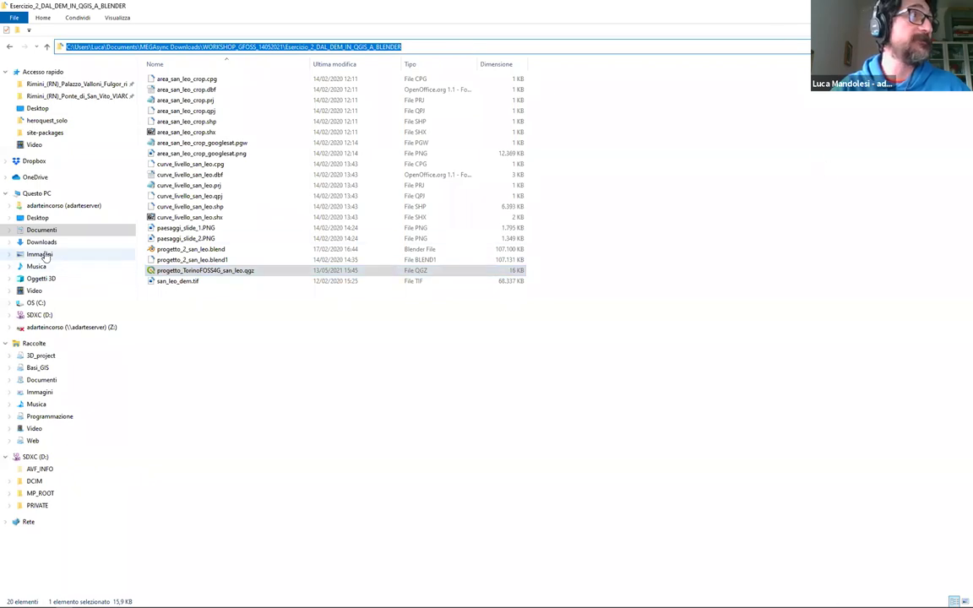
{"action": "left_click", "coordinate": [39, 304]}
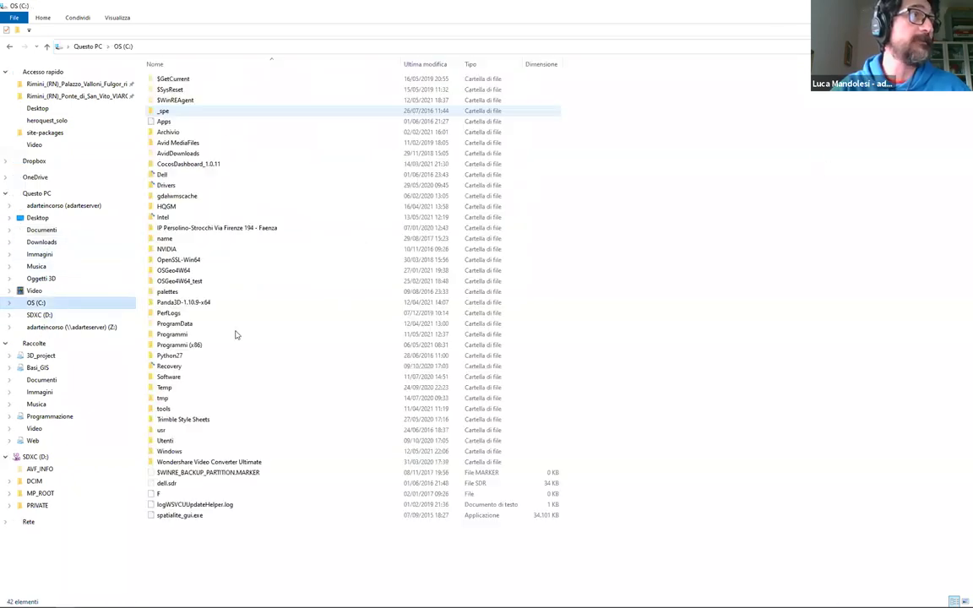
{"action": "double_click", "coordinate": [230, 330]}
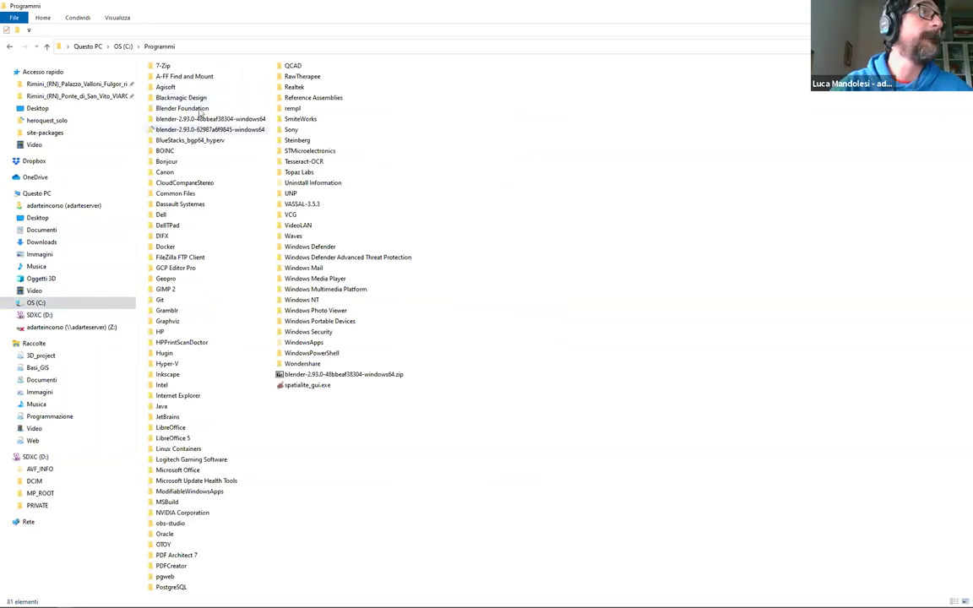
{"action": "double_click", "coordinate": [203, 108]}
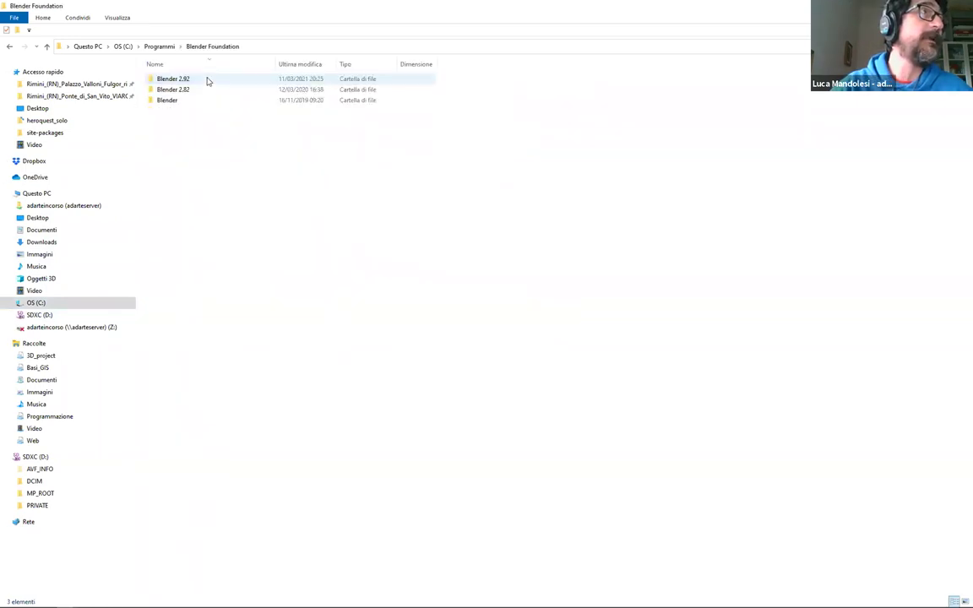
{"action": "double_click", "coordinate": [207, 79]}
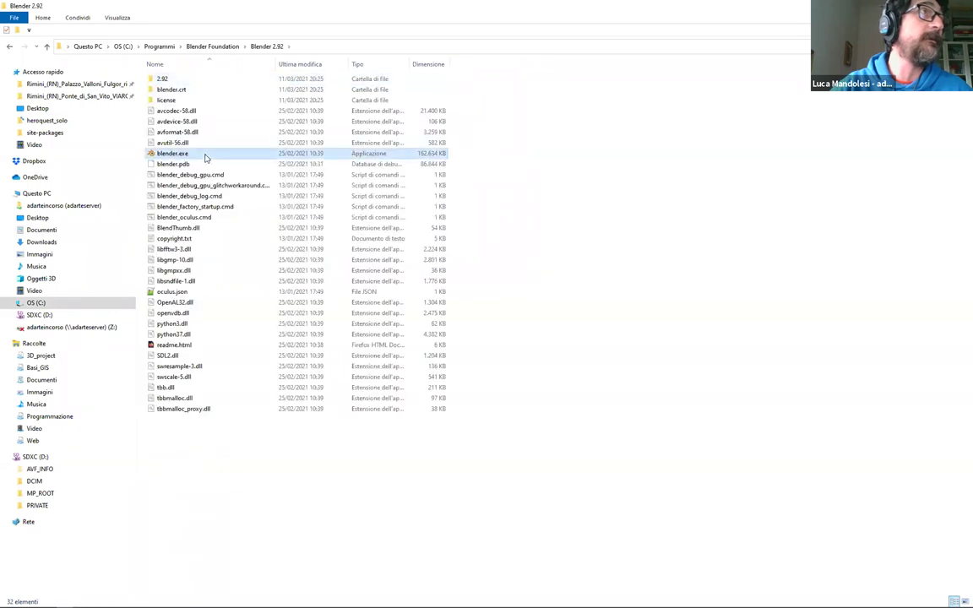
{"action": "left_click", "coordinate": [206, 153]}
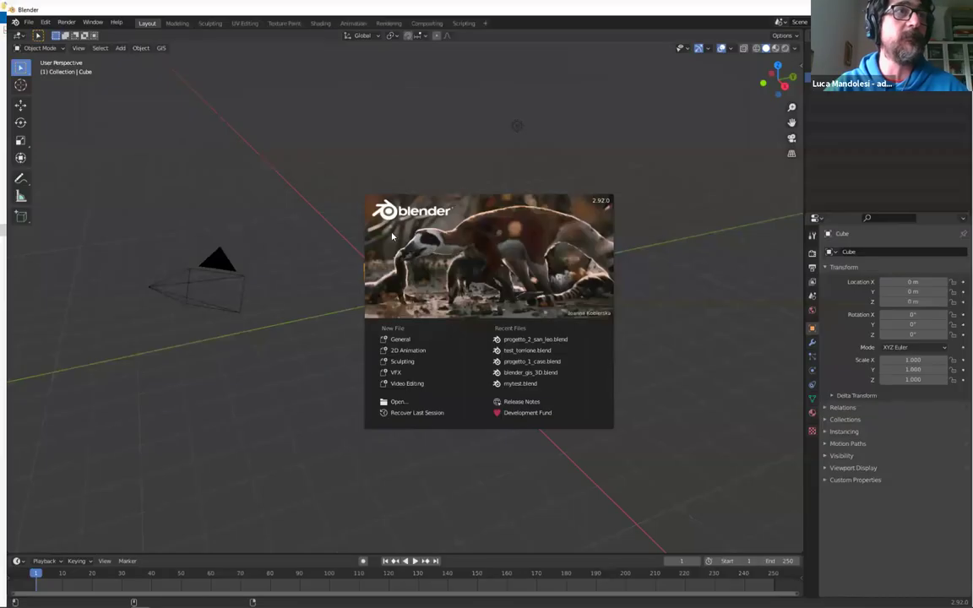
Dismiss the Blender splash screen, then start and cancel a GIS shapefile import
{"action": "left_click", "coordinate": [425, 293]}
{"action": "middle_click_drag", "start_coordinate": [400, 152], "coordinate": [211, 93]}
{"action": "left_click", "coordinate": [155, 44]}
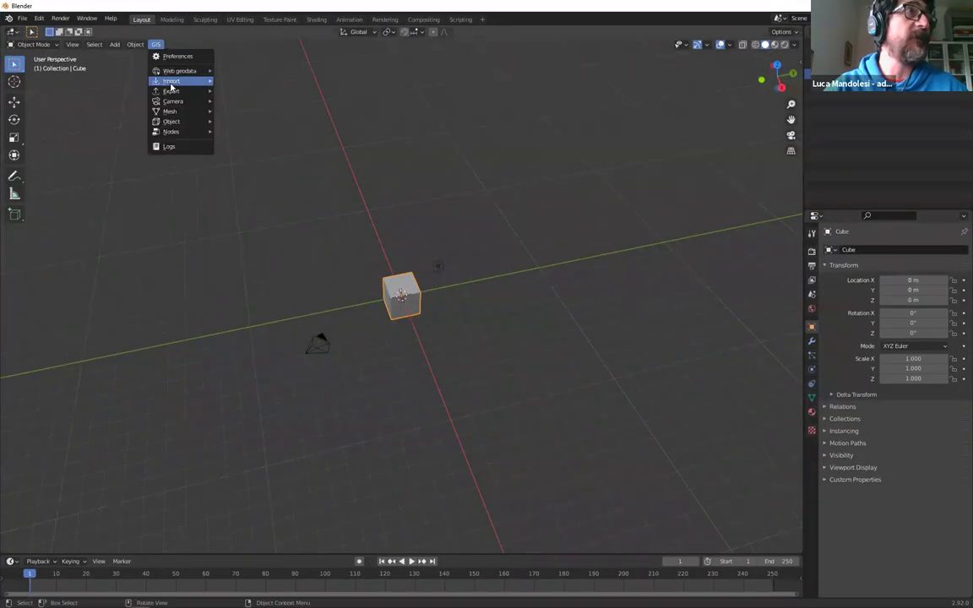
{"action": "mouse_move", "coordinate": [172, 81]}
{"action": "left_click", "coordinate": [302, 81]}
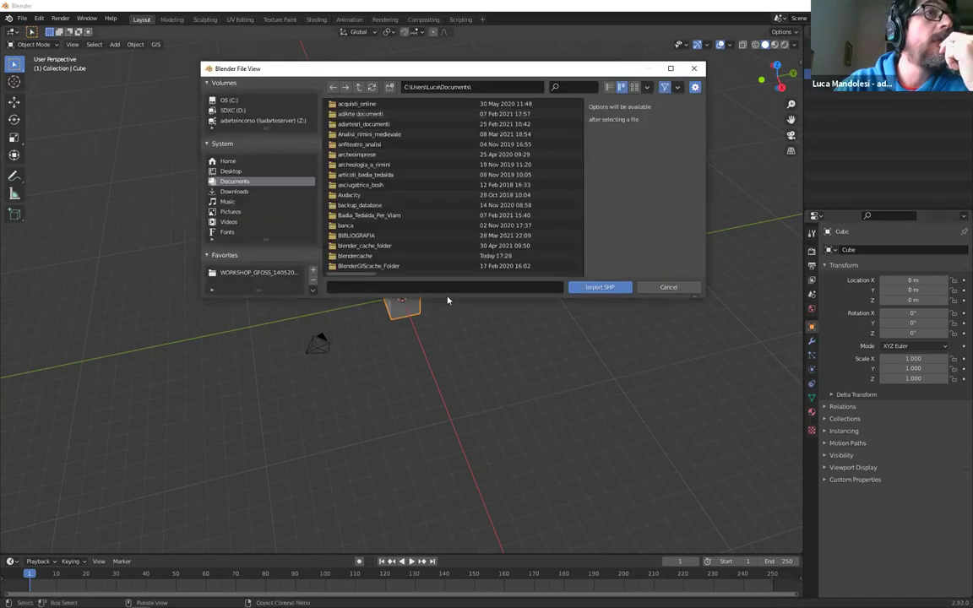
{"action": "left_click", "coordinate": [600, 287]}
Start a GIS georeferenced raster import and enlarge the file browser
{"action": "left_click", "coordinate": [155, 44]}
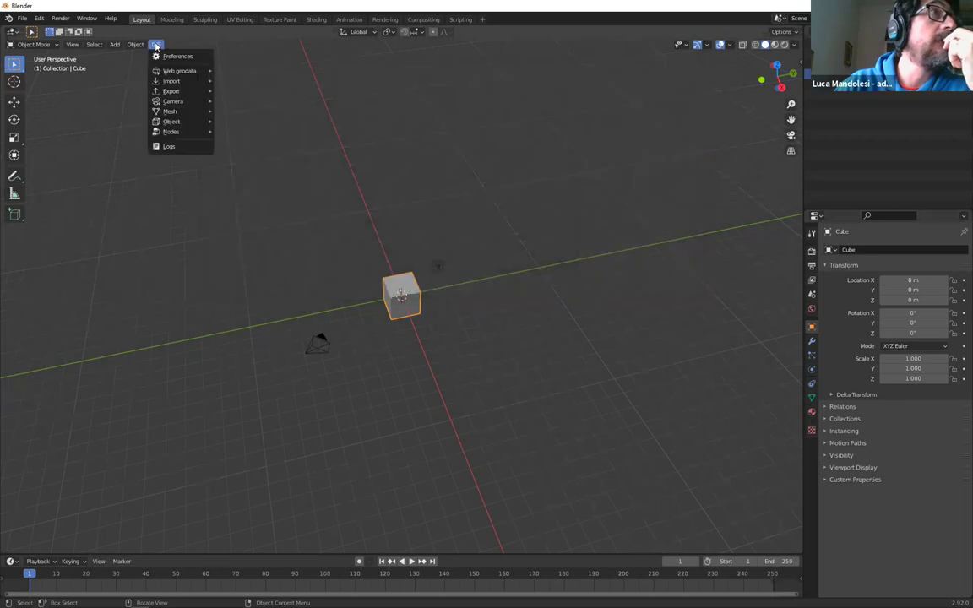
{"action": "mouse_move", "coordinate": [172, 81]}
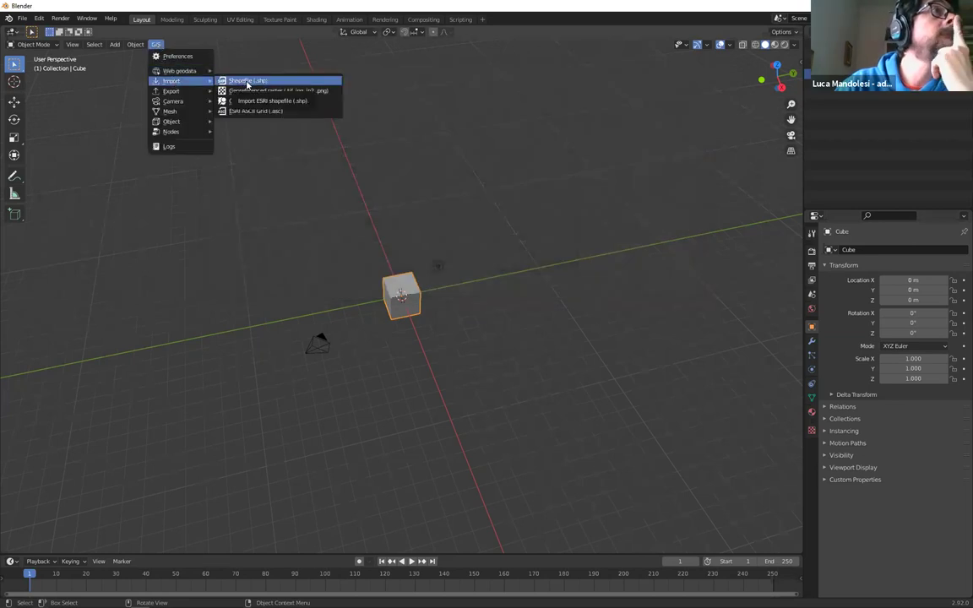
{"action": "left_click", "coordinate": [253, 92]}
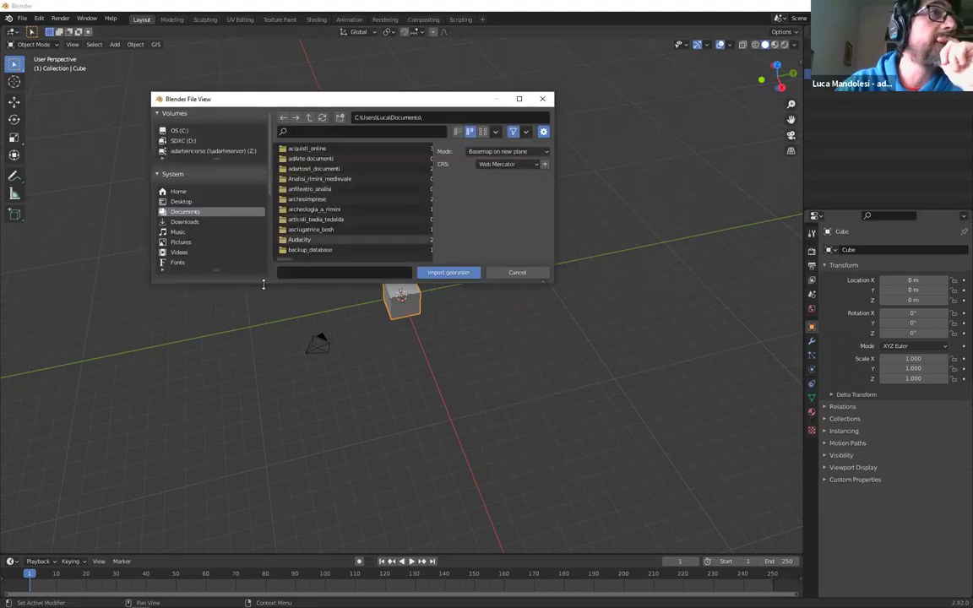
{"action": "left_click_drag", "start_coordinate": [262, 283], "coordinate": [263, 405]}
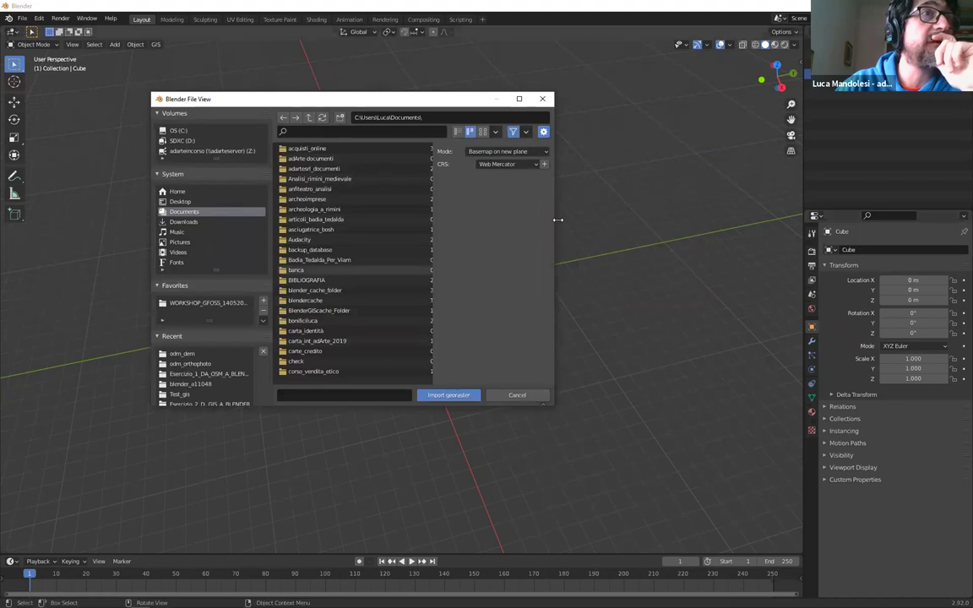
{"action": "left_click_drag", "start_coordinate": [558, 220], "coordinate": [815, 221]}
Navigate to WORKSHOP_GFOSS_14052021/Flyover_webodm_in_a_nutshell_basic/output/odm_dem in the file browser
{"action": "double_click", "coordinate": [586, 321]}
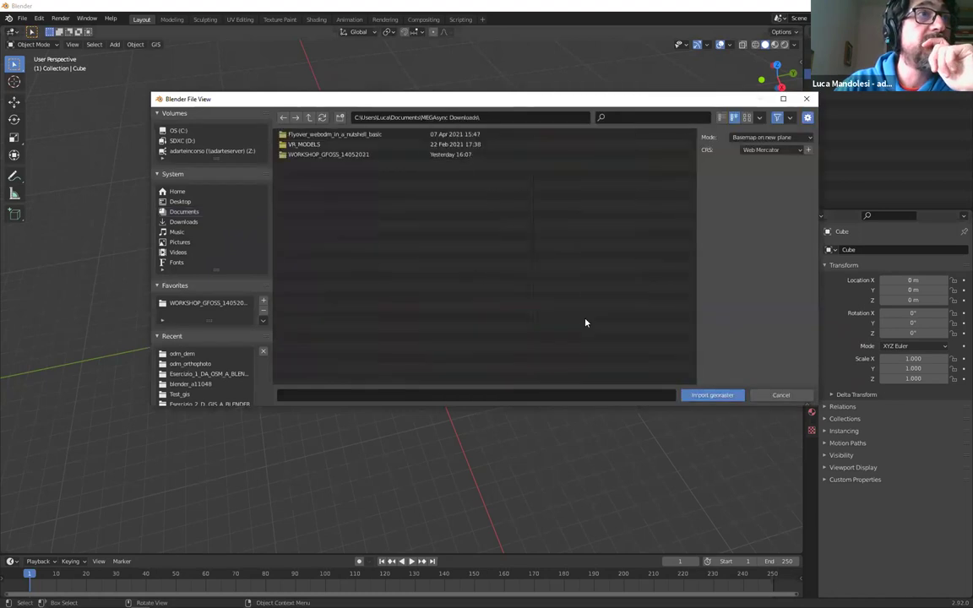
{"action": "double_click", "coordinate": [320, 156]}
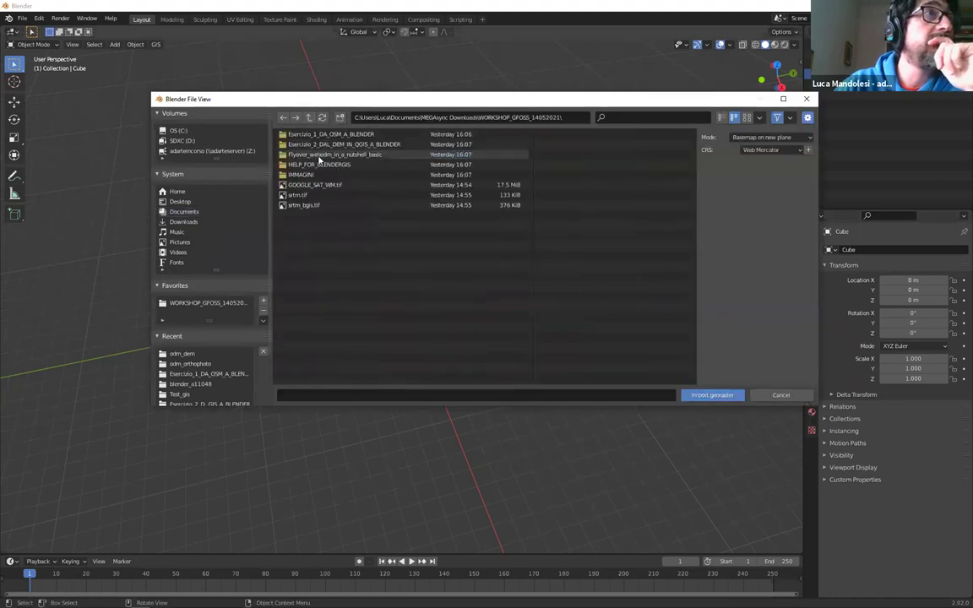
{"action": "left_click", "coordinate": [321, 144]}
{"action": "left_click", "coordinate": [321, 136]}
{"action": "double_click", "coordinate": [321, 135]}
{"action": "left_click", "coordinate": [283, 118]}
{"action": "left_click", "coordinate": [312, 155]}
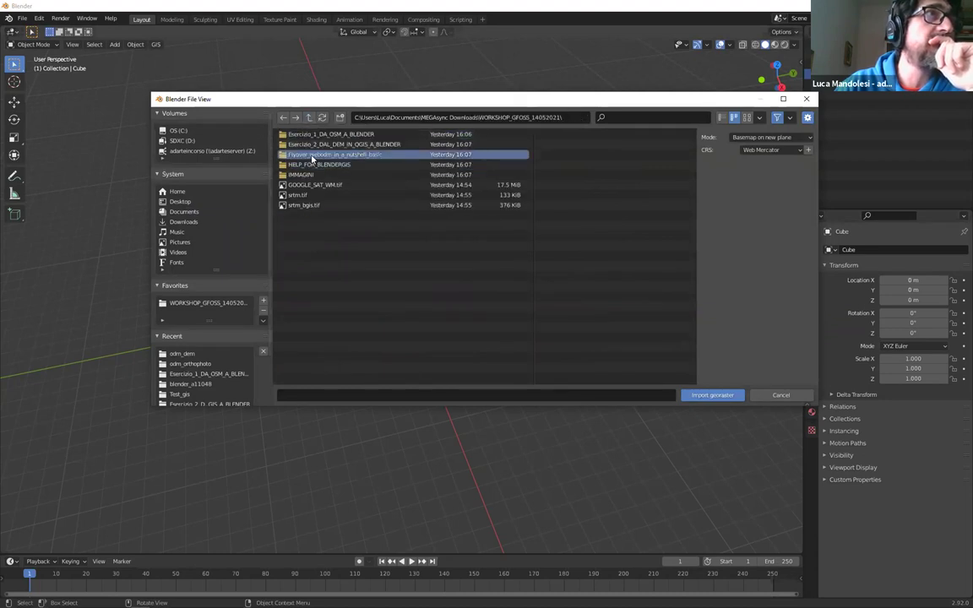
{"action": "double_click", "coordinate": [313, 156]}
{"action": "double_click", "coordinate": [308, 135]}
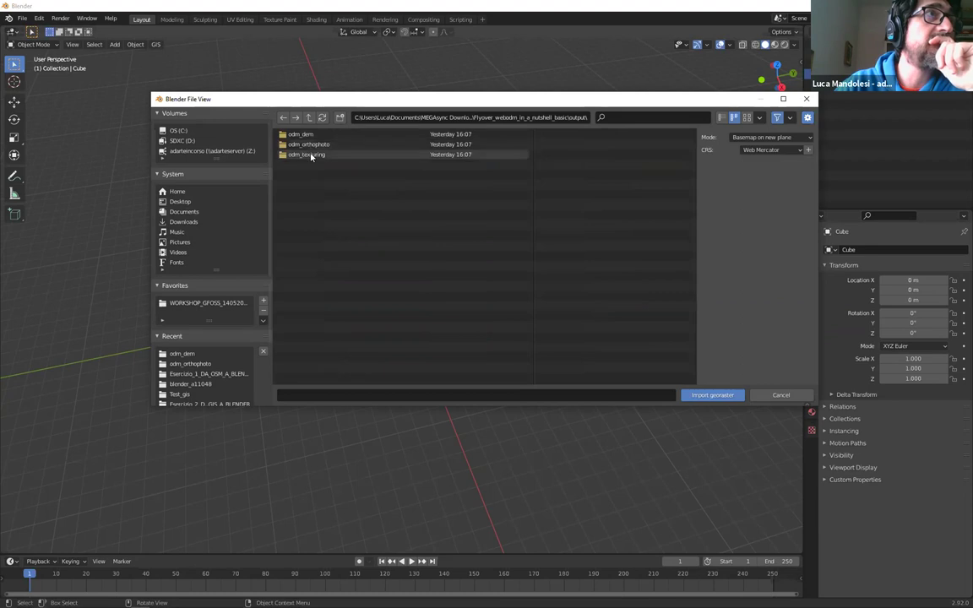
{"action": "double_click", "coordinate": [301, 135]}
Import dtm.tif with Mode set to DEM as displacement texture
{"action": "left_click", "coordinate": [300, 145]}
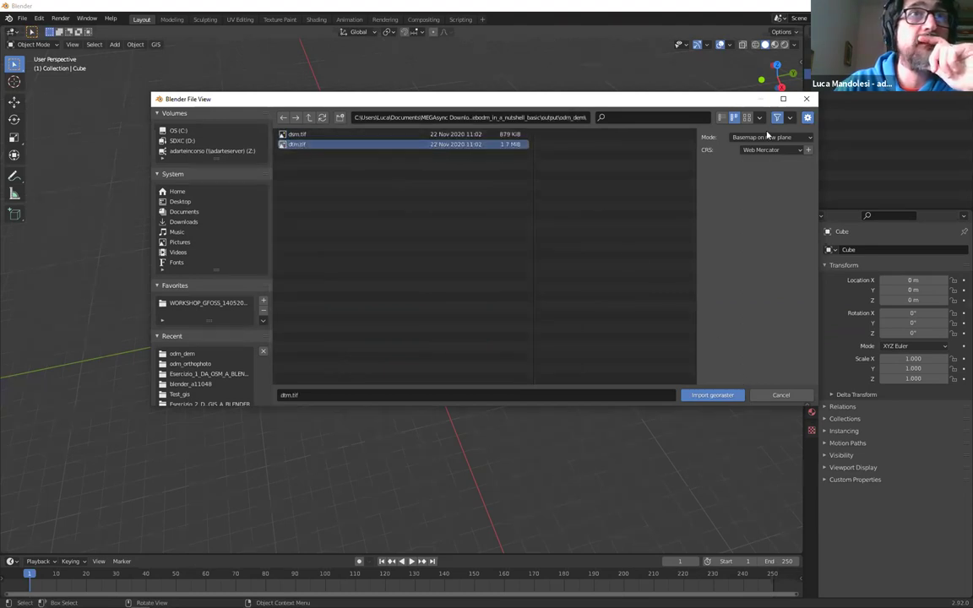
{"action": "left_click", "coordinate": [767, 135]}
{"action": "left_click", "coordinate": [758, 184]}
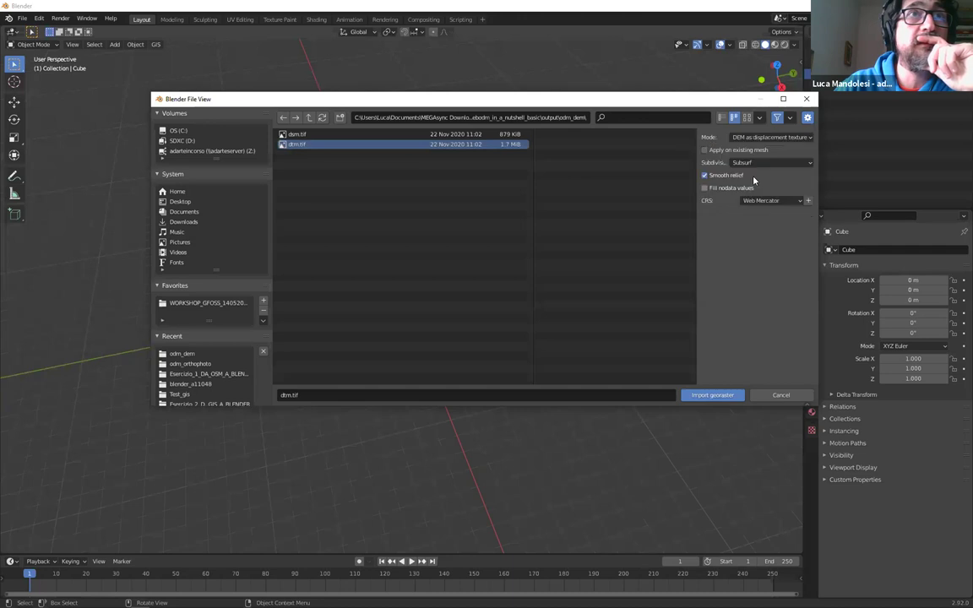
{"action": "left_click", "coordinate": [713, 397]}
{"action": "middle_click_drag", "start_coordinate": [537, 284], "coordinate": [265, 76]}
Delete the dtm plane and pick an entry from the GIS menu
{"action": "key", "text": "Delete"}
{"action": "left_click", "coordinate": [156, 43]}
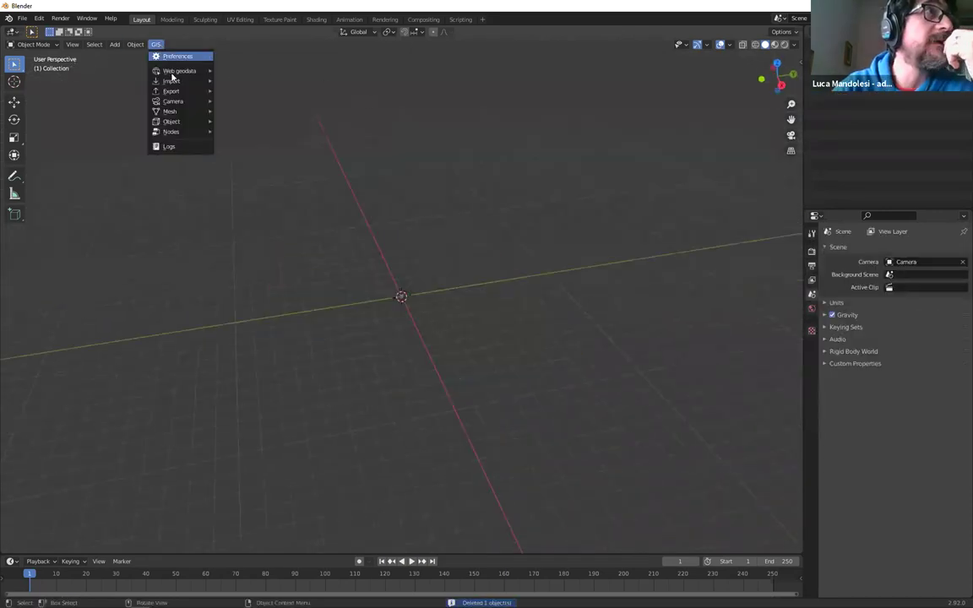
{"action": "mouse_move", "coordinate": [180, 81]}
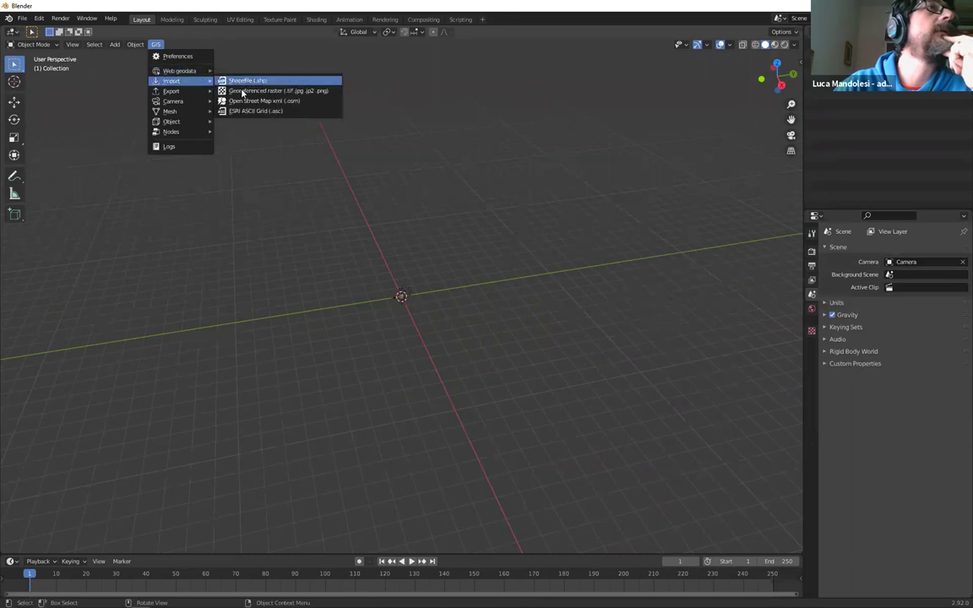
{"action": "left_click", "coordinate": [264, 108]}
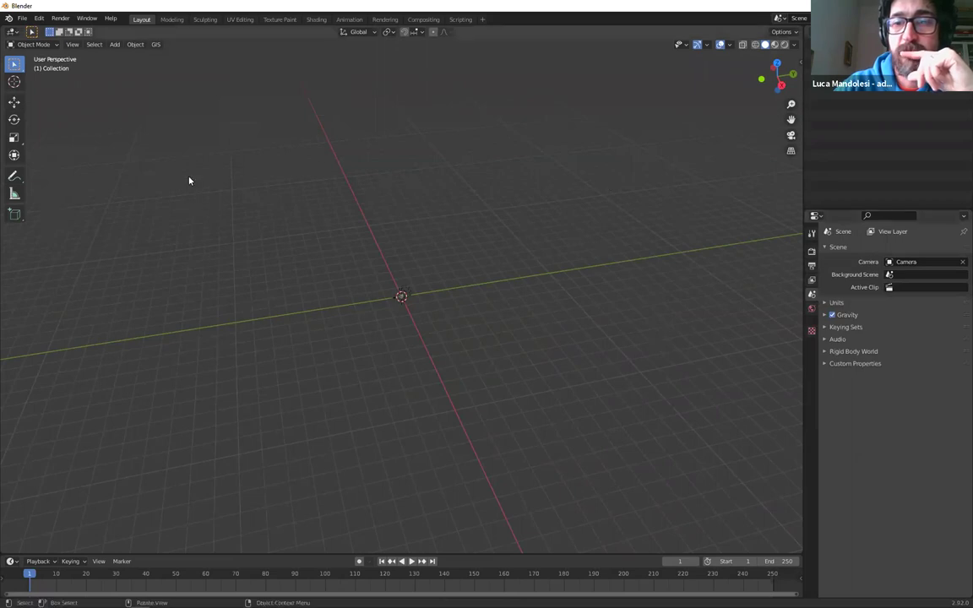
Import dsm.tif as a georeferenced raster with Mode set to DEM raw data build
{"action": "left_click", "coordinate": [155, 44]}
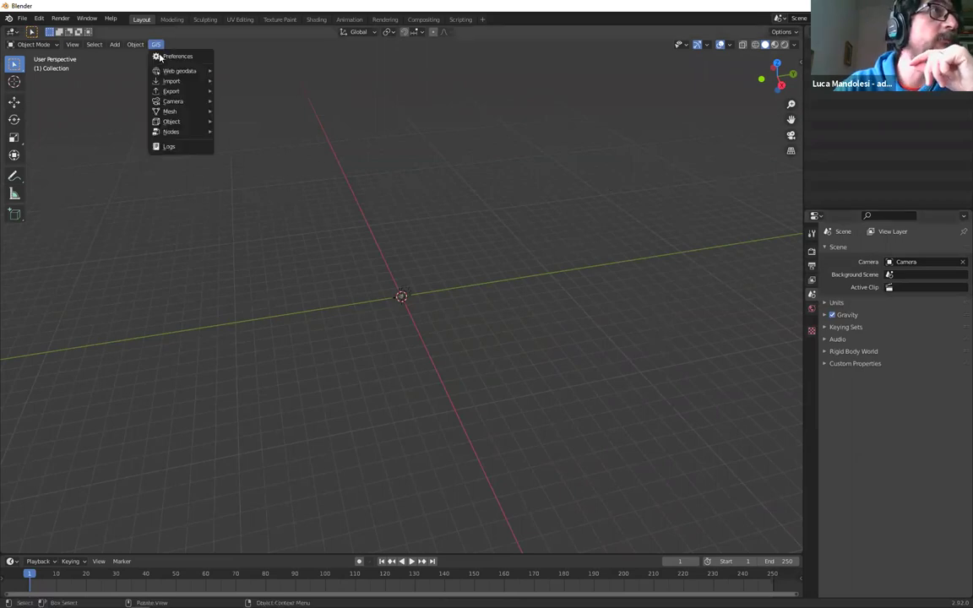
{"action": "mouse_move", "coordinate": [173, 81]}
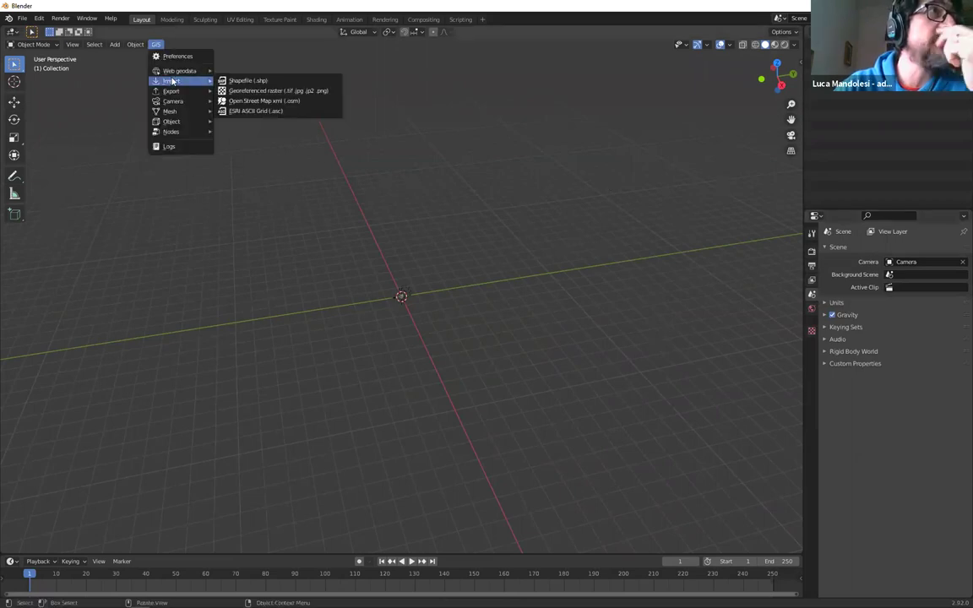
{"action": "left_click", "coordinate": [268, 93]}
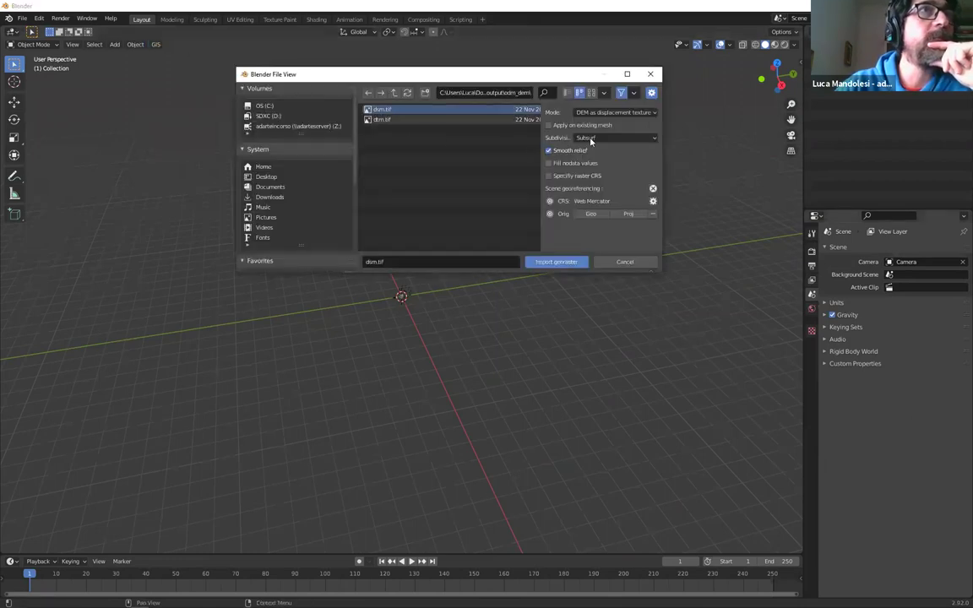
{"action": "left_click", "coordinate": [615, 111]}
{"action": "left_click", "coordinate": [595, 168]}
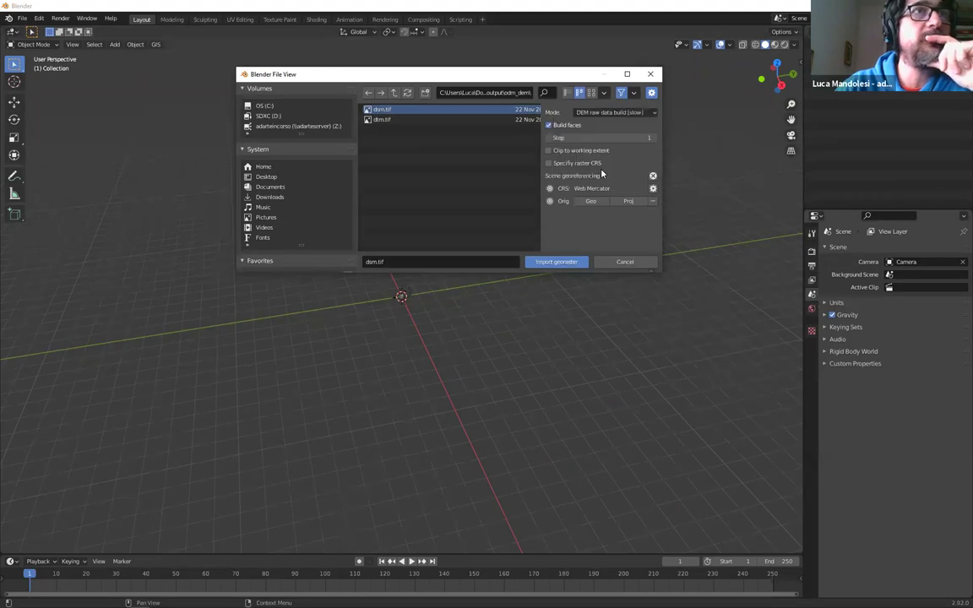
{"action": "left_click", "coordinate": [556, 262]}
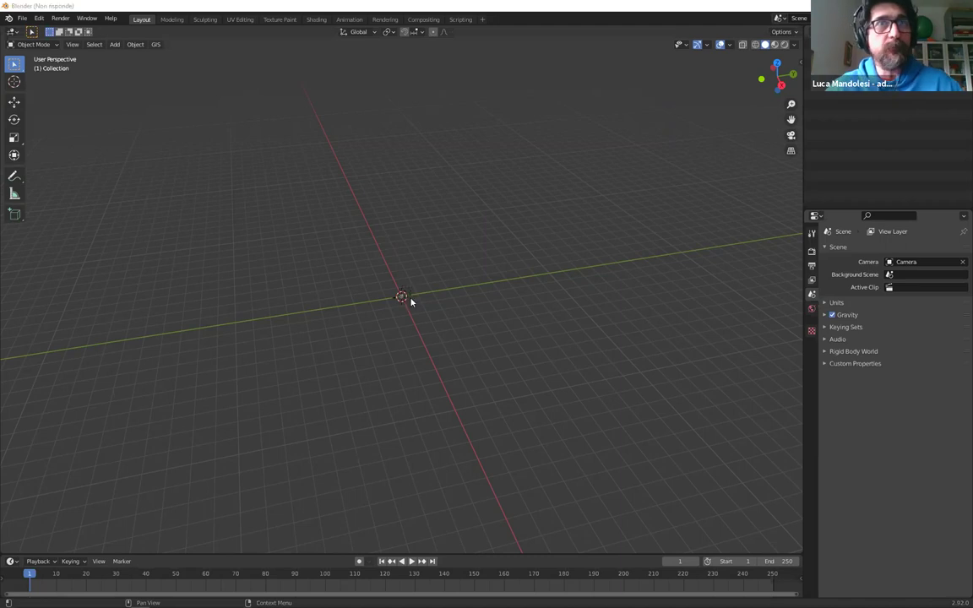
Inspect the dsm terrain mesh in Edit Mode, then return it to Object Mode
{"action": "scroll", "coordinate": [460, 272], "scroll_direction": "up", "scroll_amount": 3}
{"action": "middle_click_drag", "start_coordinate": [519, 313], "coordinate": [413, 307]}
{"action": "scroll", "coordinate": [498, 357], "scroll_direction": "up", "scroll_amount": 2}
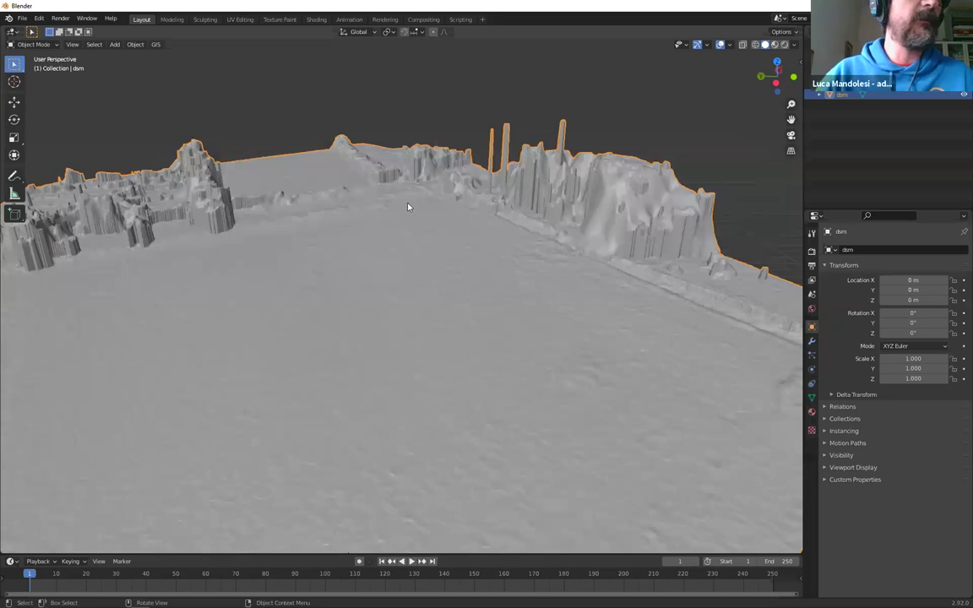
{"action": "key", "text": "Tab"}
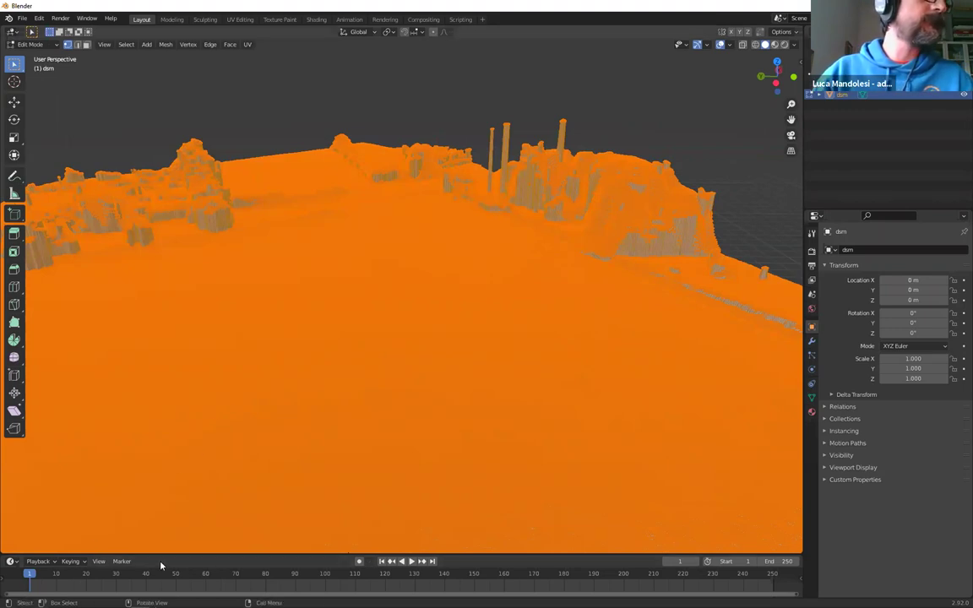
{"action": "scroll", "coordinate": [676, 515], "scroll_direction": "down", "scroll_amount": 2}
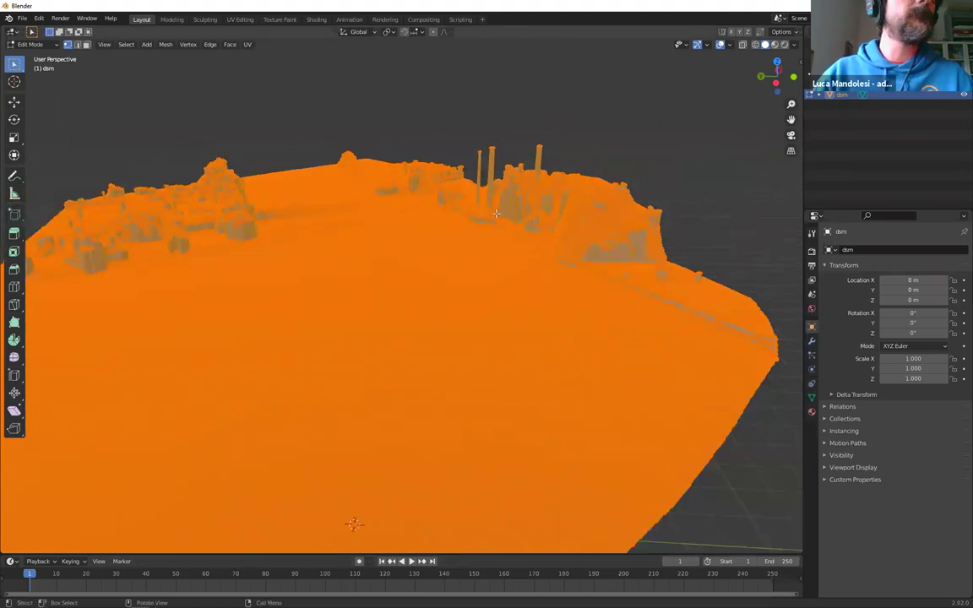
{"action": "key", "text": "Tab"}
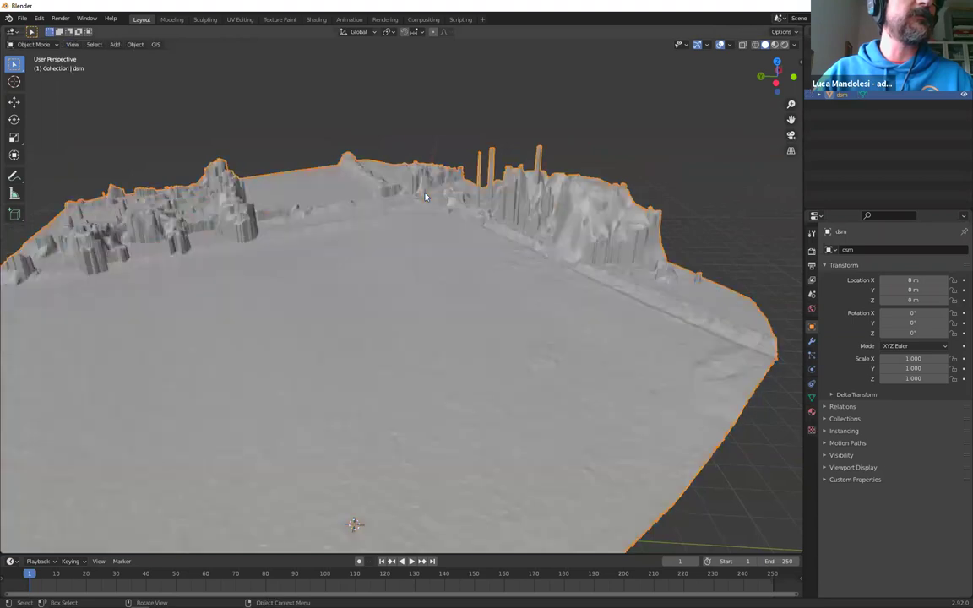
{"action": "scroll", "coordinate": [456, 202], "scroll_direction": "down", "scroll_amount": 3}
{"action": "middle_click_drag", "start_coordinate": [512, 220], "coordinate": [502, 199]}
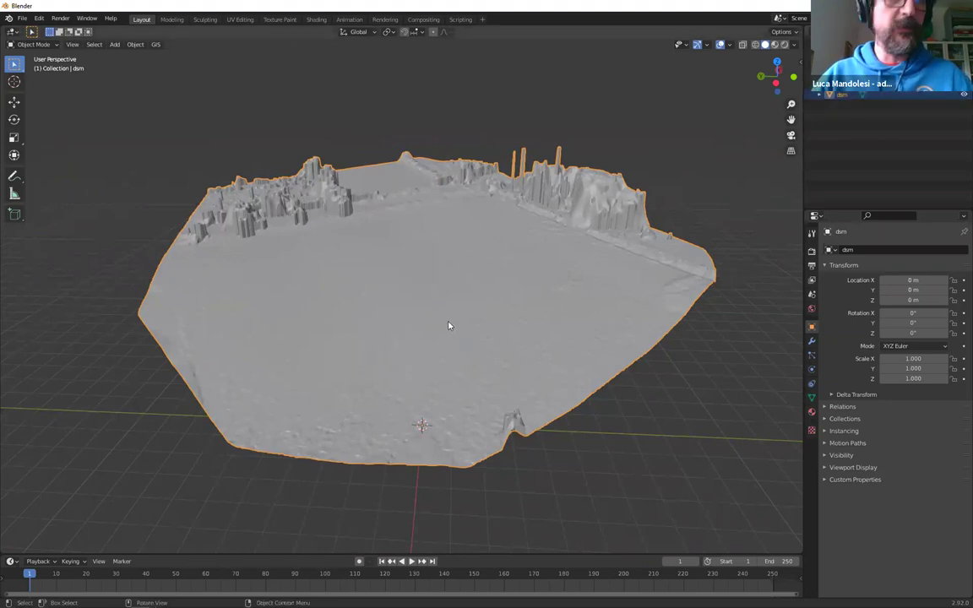
{"action": "key", "text": "shift+a"}
Add a cube, raise it to 61.19 m above the terrain and scale it up
{"action": "mouse_move", "coordinate": [449, 325]}
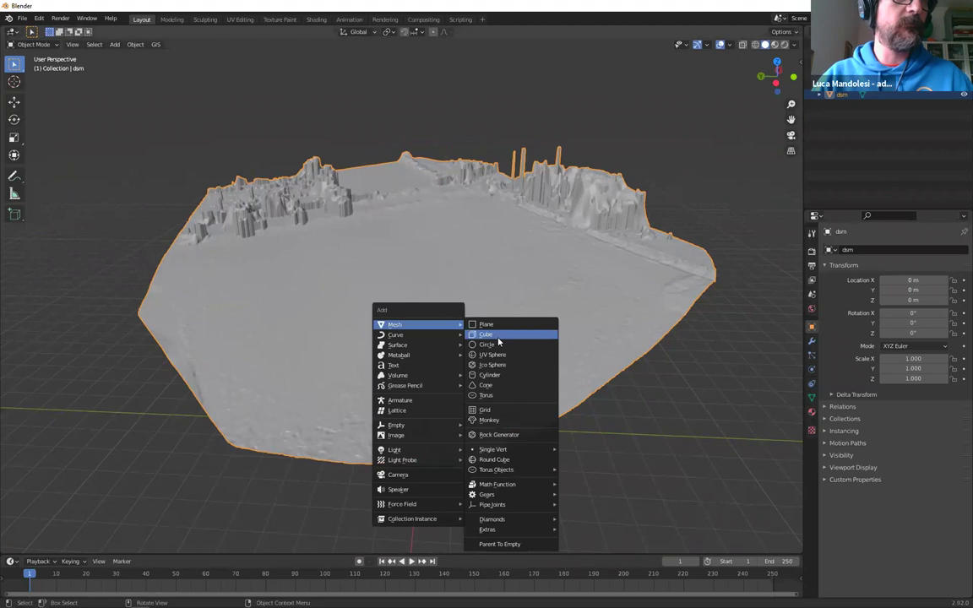
{"action": "left_click", "coordinate": [498, 342]}
{"action": "scroll", "coordinate": [458, 332], "scroll_direction": "down", "scroll_amount": 3}
{"action": "middle_click_drag", "start_coordinate": [397, 286], "coordinate": [440, 421]}
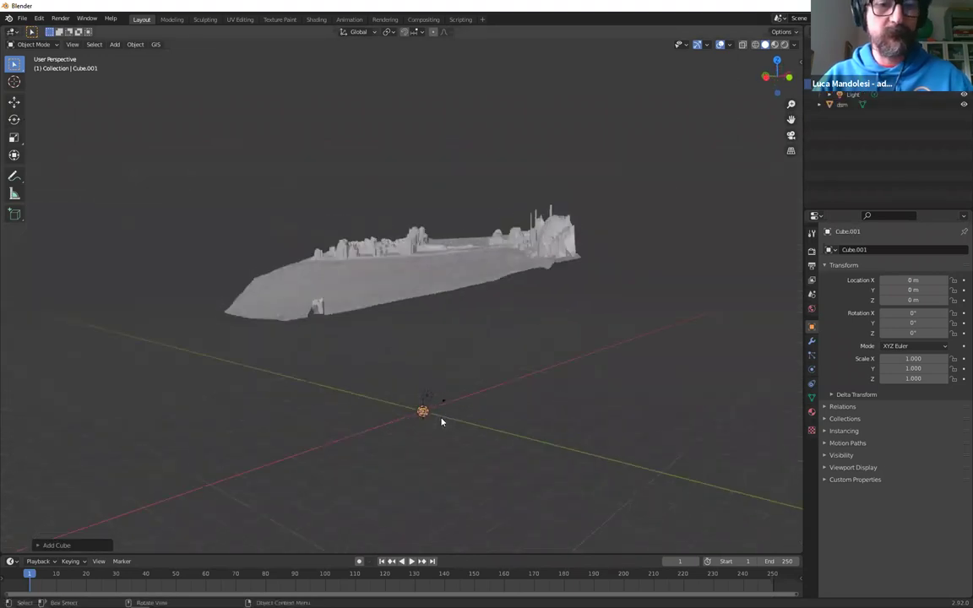
{"action": "key", "text": "g"}
{"action": "key", "text": "z"}
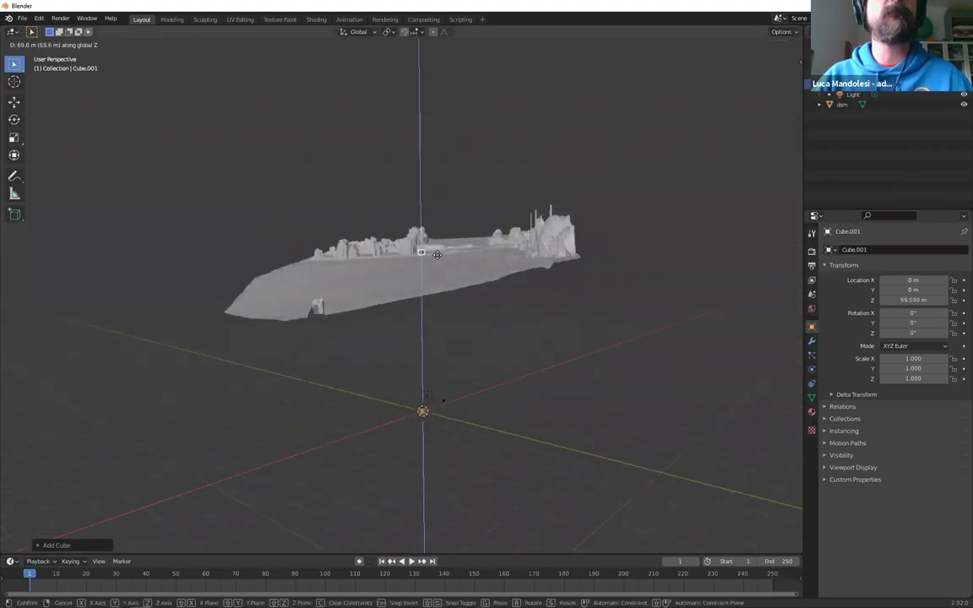
{"action": "left_click", "coordinate": [435, 284]}
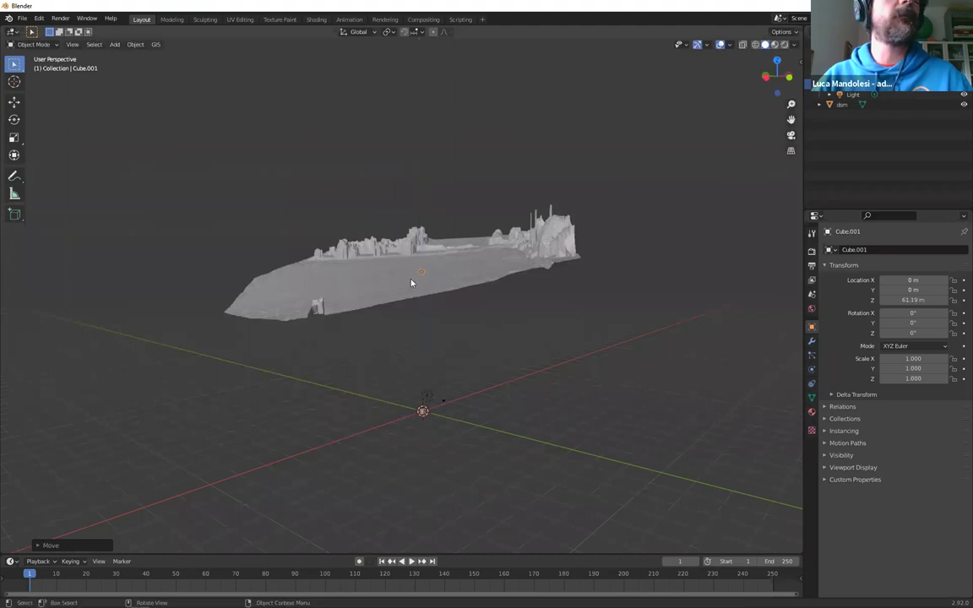
{"action": "scroll", "coordinate": [434, 315], "scroll_direction": "up", "scroll_amount": 8}
{"action": "scroll", "coordinate": [528, 354], "scroll_direction": "up", "scroll_amount": 2}
{"action": "key", "text": "s"}
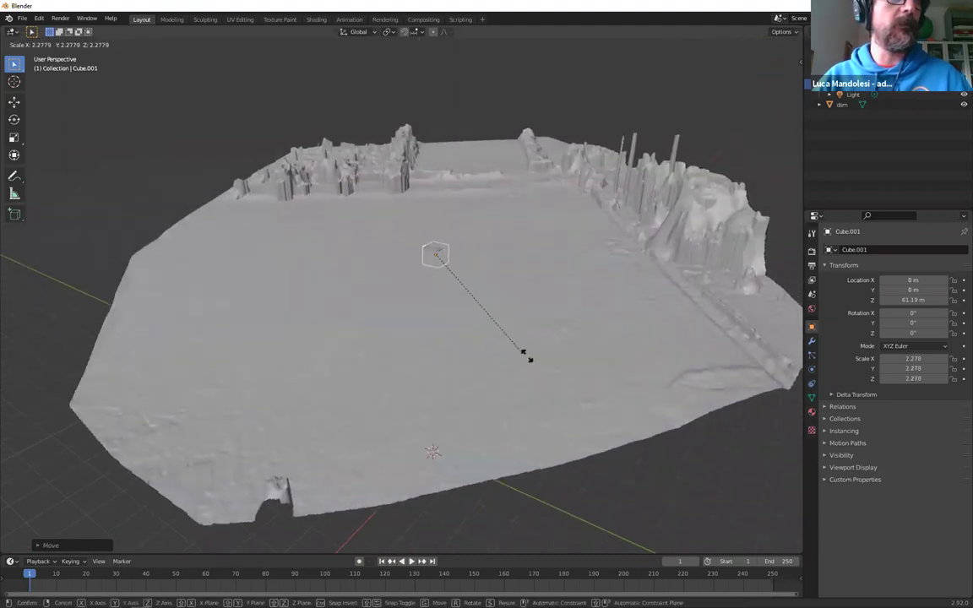
{"action": "left_click", "coordinate": [651, 427]}
Give the dsm terrain a Boolean modifier and start picking its cutting object
{"action": "middle_click_drag", "start_coordinate": [438, 289], "coordinate": [477, 283]}
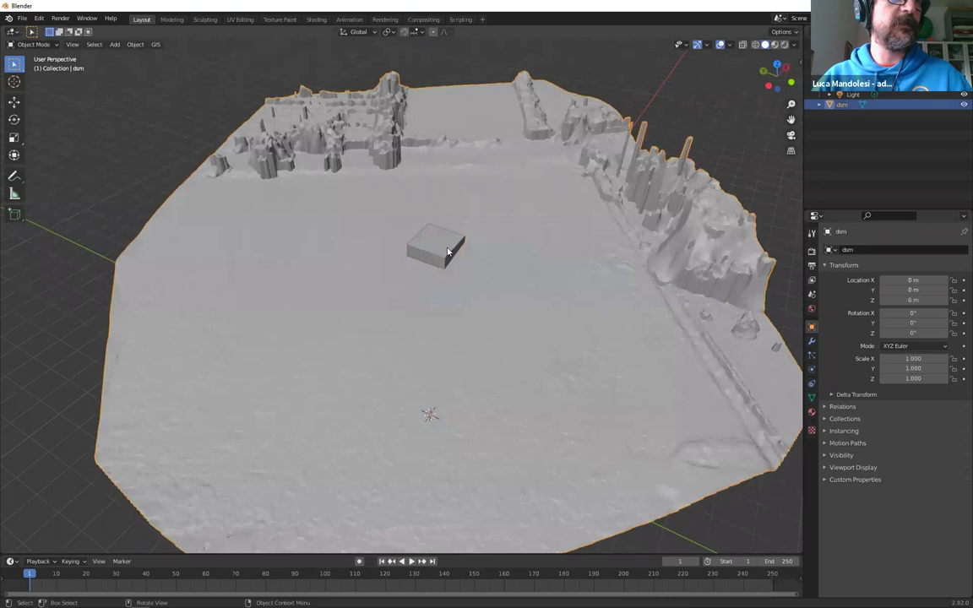
{"action": "left_click", "coordinate": [502, 308]}
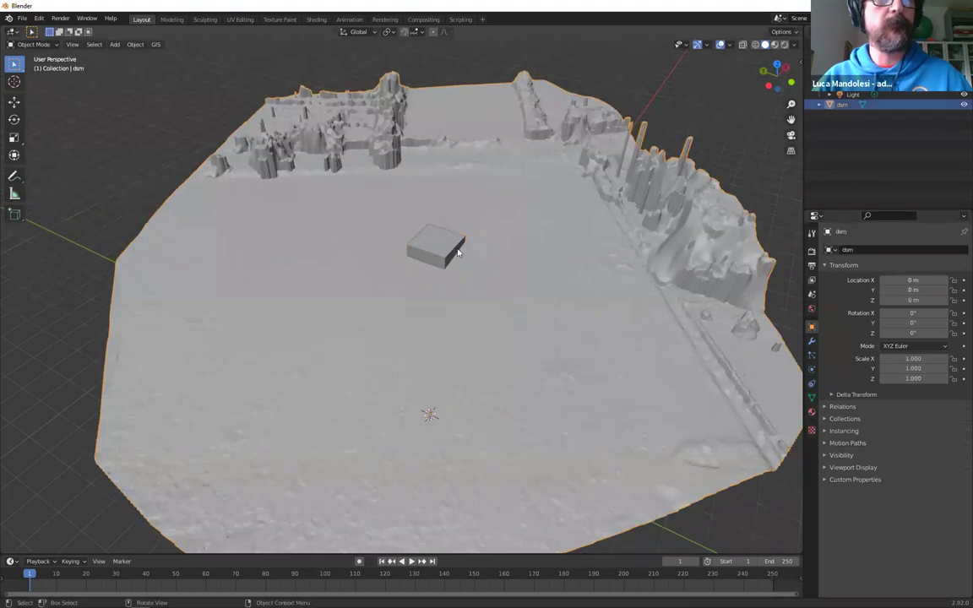
{"action": "left_click", "coordinate": [812, 340]}
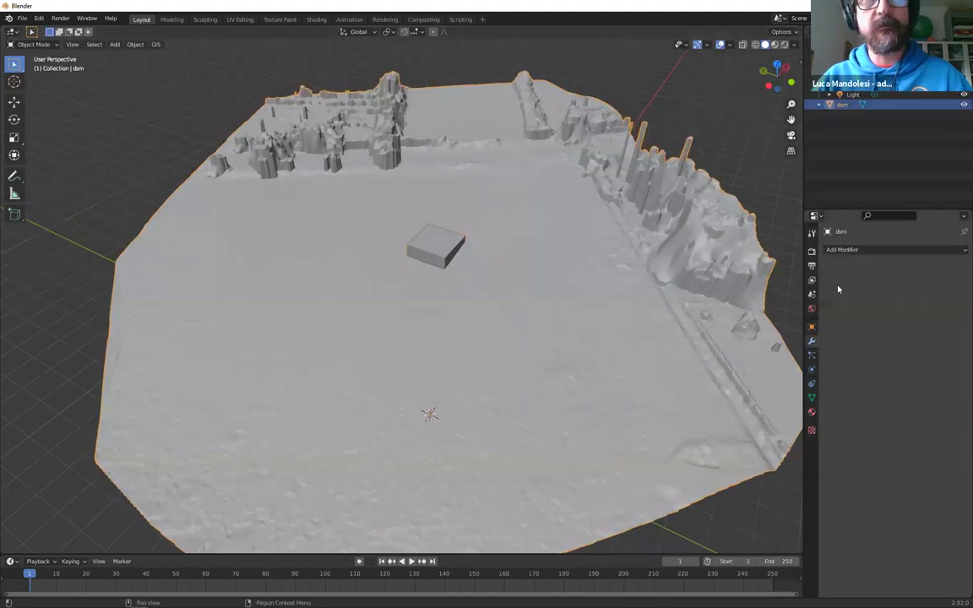
{"action": "left_click", "coordinate": [859, 250]}
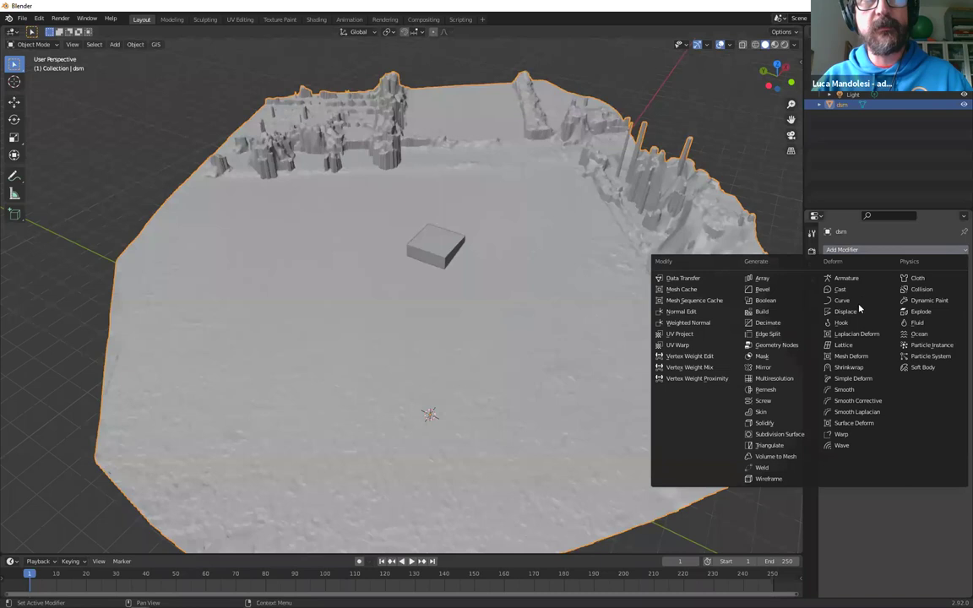
{"action": "left_click", "coordinate": [790, 303]}
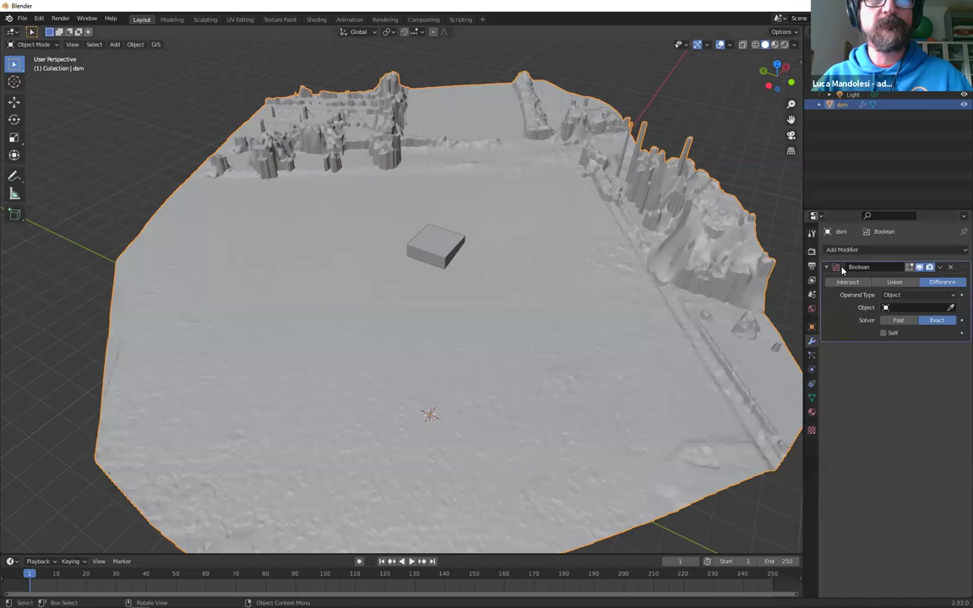
{"action": "left_click", "coordinate": [951, 307]}
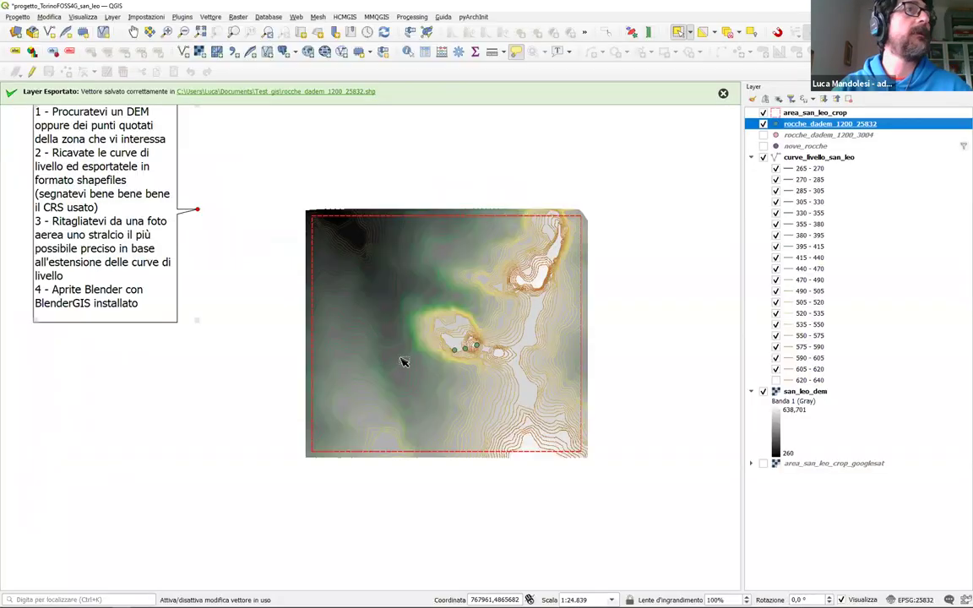
Close the Layer Esportato notice and zoom the map to about 1:12.419 on San Leo
{"action": "left_click_drag", "start_coordinate": [473, 330], "coordinate": [420, 303]}
{"action": "mouse_move", "coordinate": [441, 180]}
{"action": "left_mouse_down"}
{"action": "mouse_move", "coordinate": [522, 195]}
{"action": "mouse_move", "coordinate": [526, 231]}
{"action": "left_mouse_up"}
{"action": "left_click", "coordinate": [723, 94]}
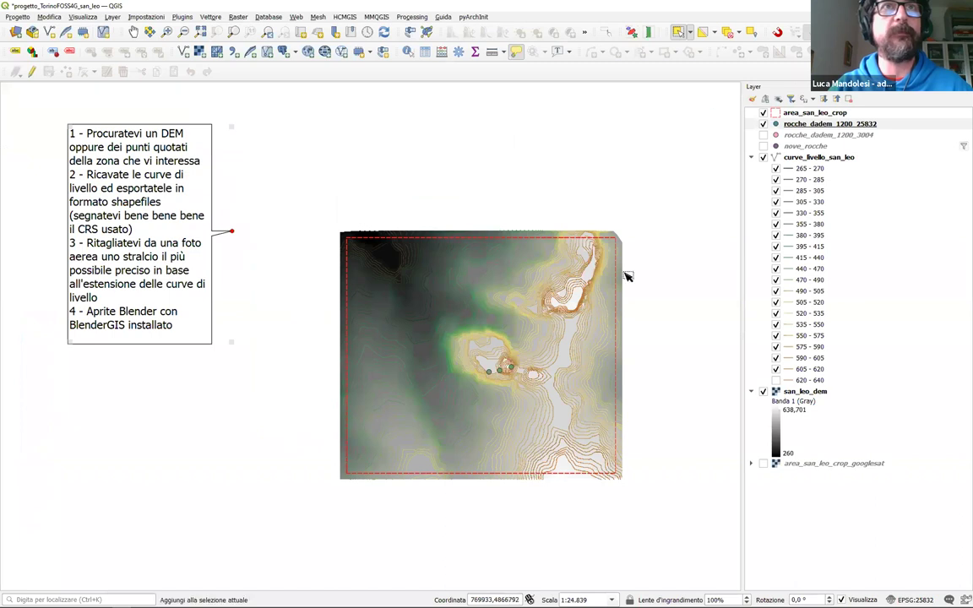
{"action": "left_click_drag", "start_coordinate": [625, 276], "coordinate": [623, 251]}
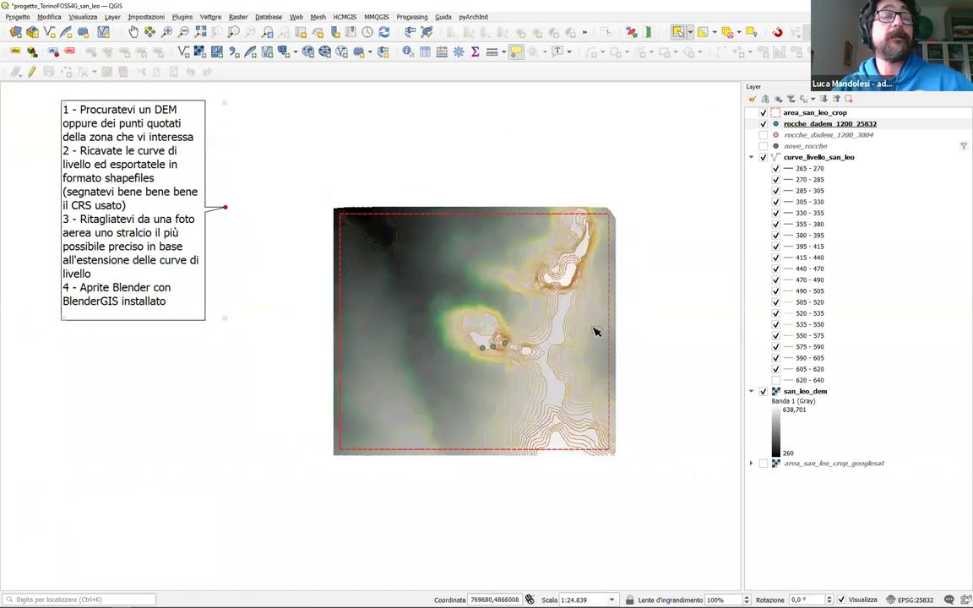
{"action": "scroll", "coordinate": [596, 331], "scroll_direction": "up", "scroll_amount": 1}
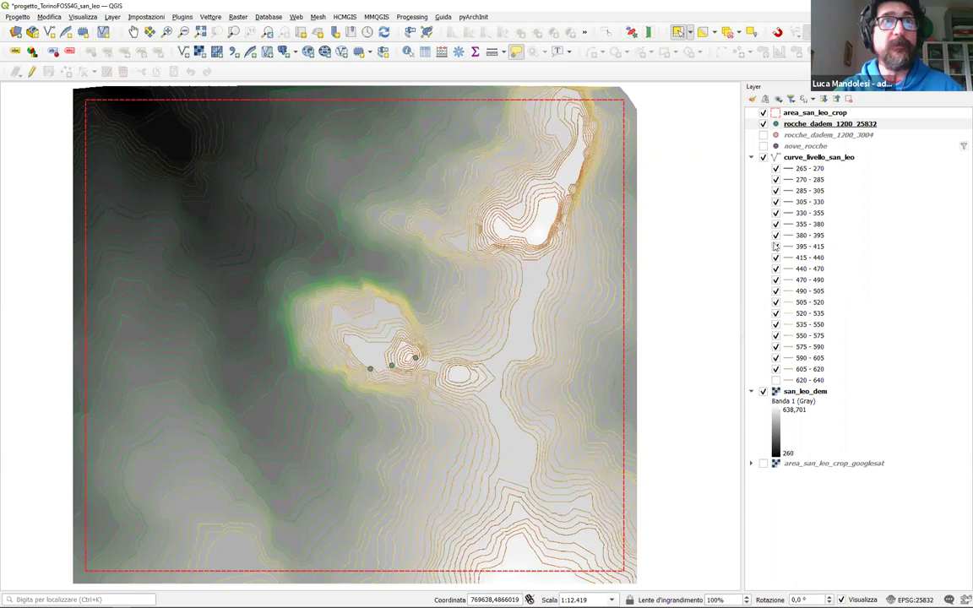
{"action": "left_click_drag", "start_coordinate": [606, 276], "coordinate": [604, 284]}
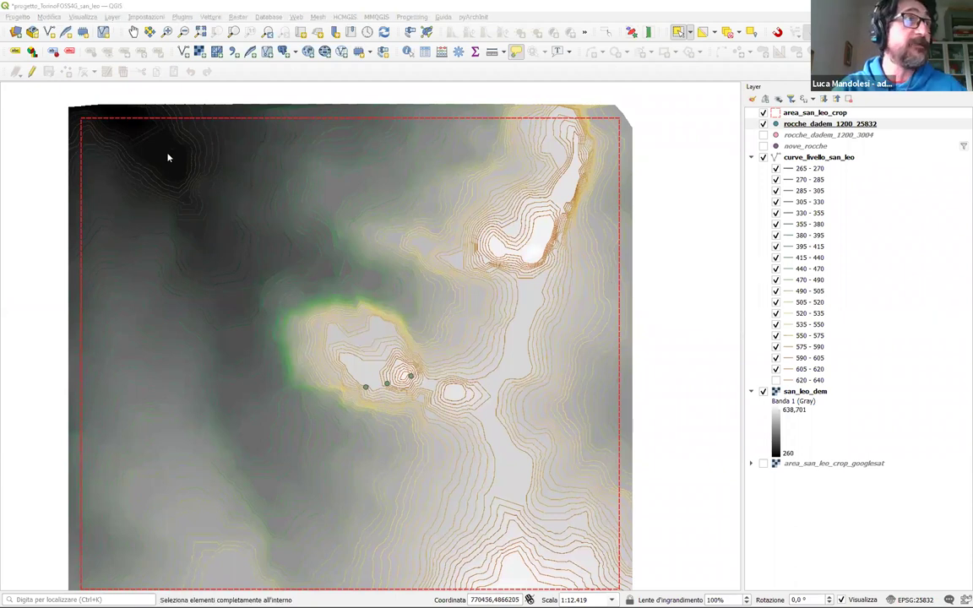
{"action": "key", "text": "alt+Tab"}
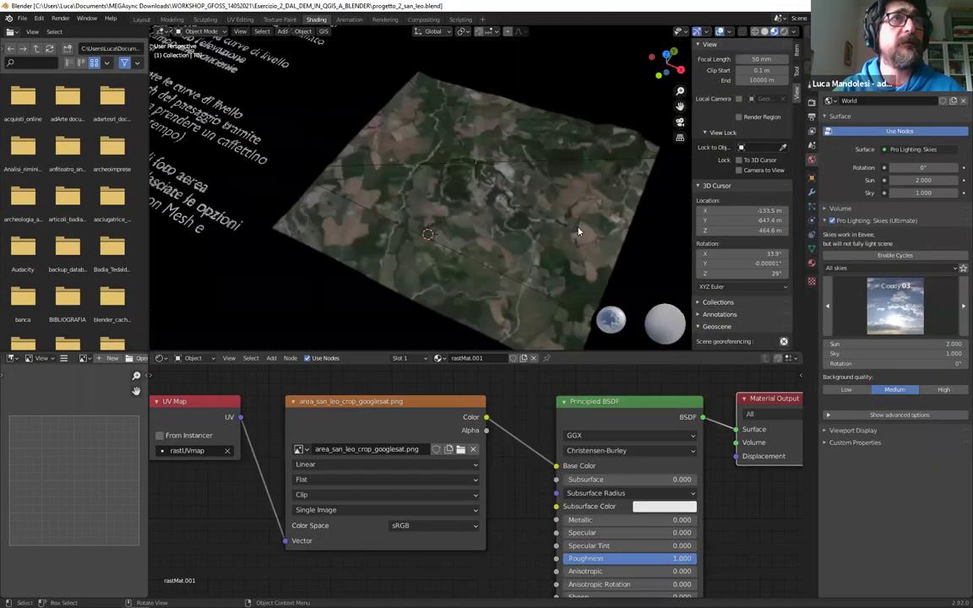
Select the TIN terrain and apply GIS Terrain analysis height colouring
{"action": "left_click", "coordinate": [545, 160]}
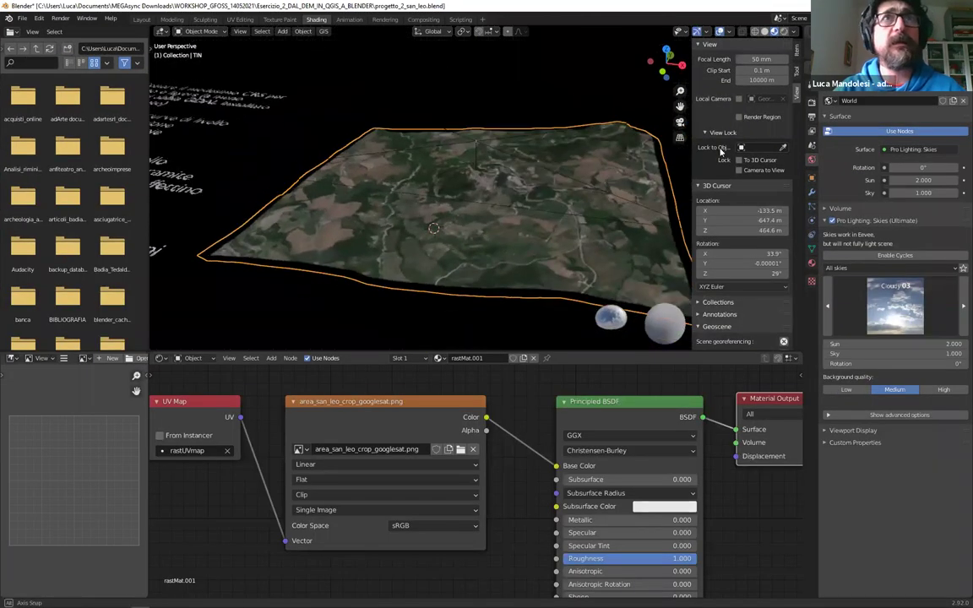
{"action": "middle_click_drag", "start_coordinate": [546, 160], "coordinate": [338, 106]}
{"action": "left_click", "coordinate": [321, 32]}
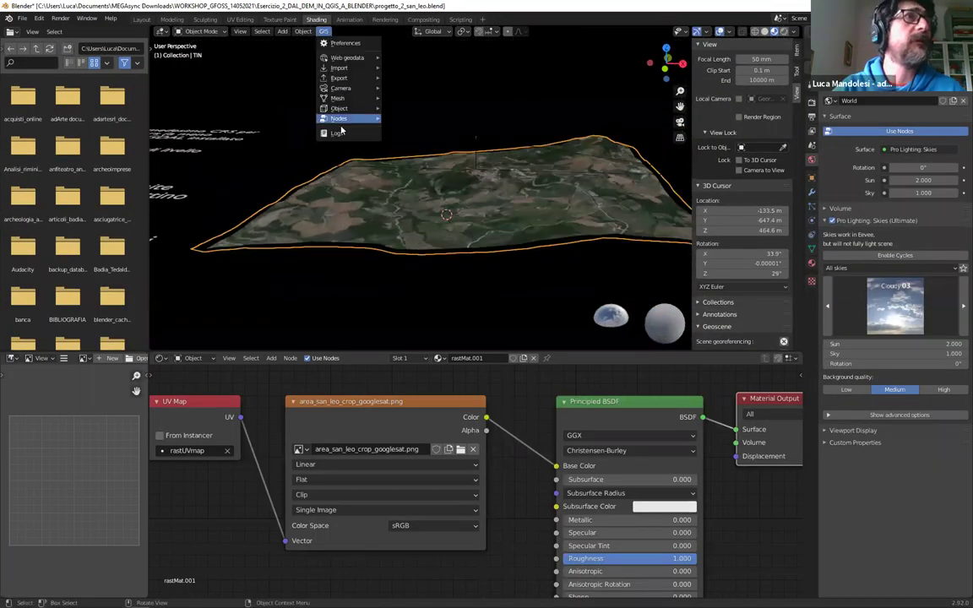
{"action": "mouse_move", "coordinate": [351, 118]}
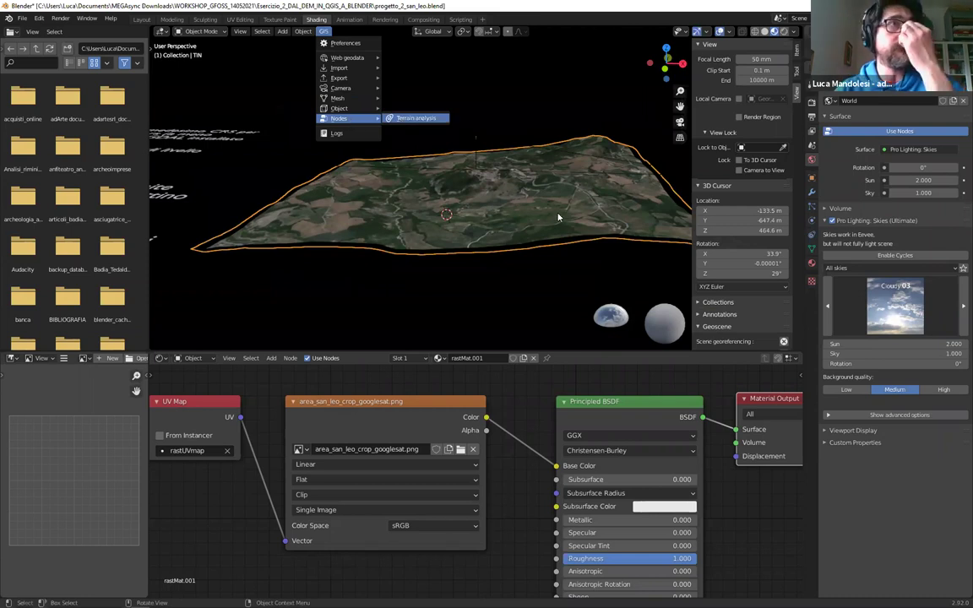
{"action": "left_click", "coordinate": [417, 118]}
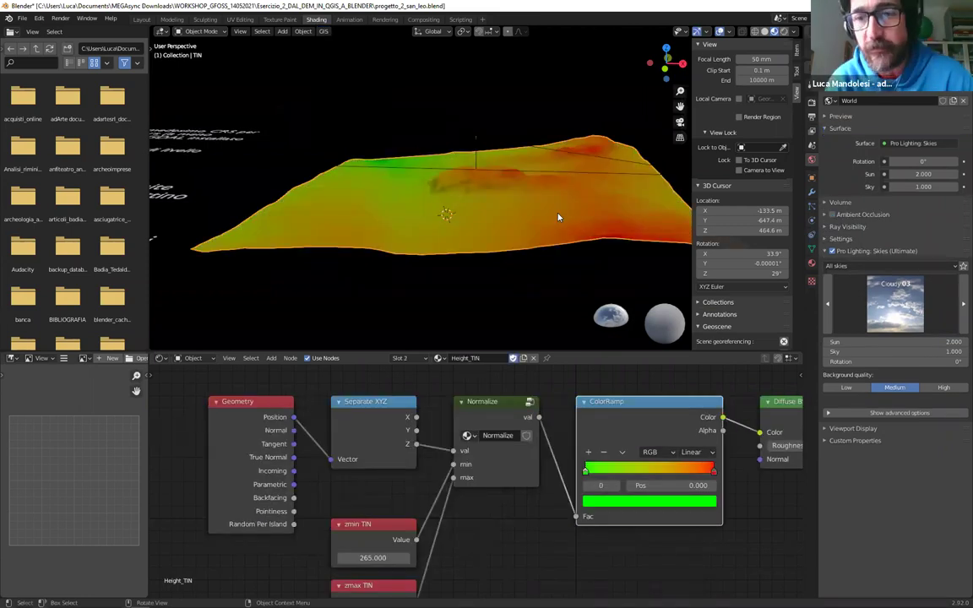
Inspect the terrain, switching it back to rastMat.001, and revisit the BlenderGIS menu
{"action": "middle_click_drag", "start_coordinate": [191, 157], "coordinate": [510, 228]}
{"action": "left_click", "coordinate": [477, 161]}
{"action": "middle_click_drag", "start_coordinate": [477, 160], "coordinate": [395, 119]}
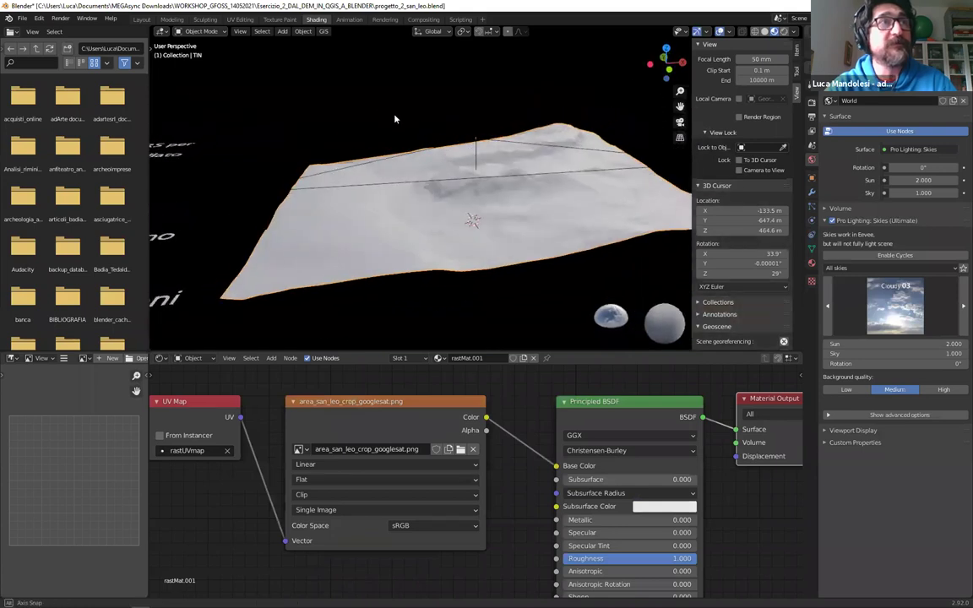
{"action": "scroll", "coordinate": [363, 93], "scroll_direction": "up", "scroll_amount": 6}
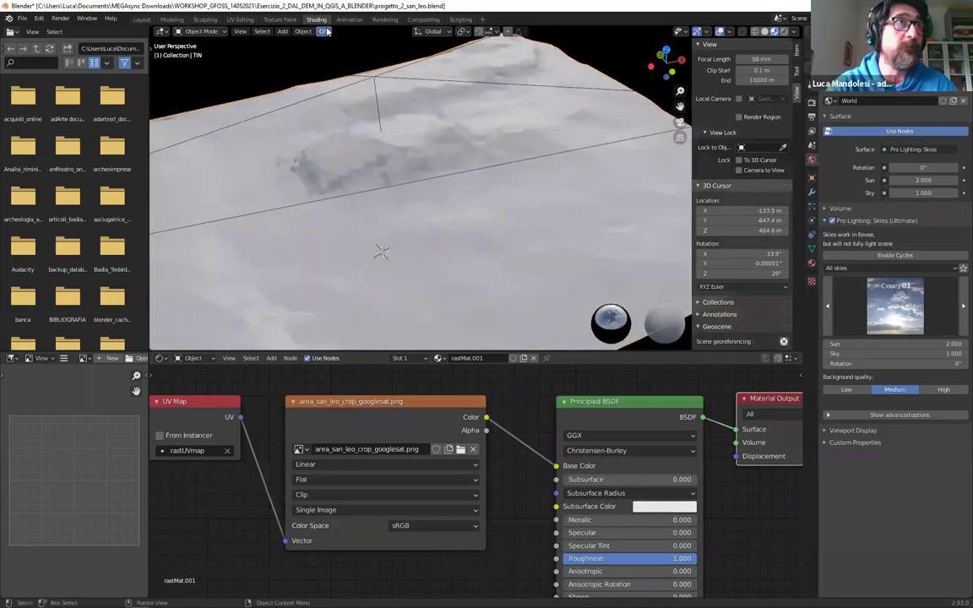
{"action": "left_click", "coordinate": [325, 31]}
{"action": "mouse_move", "coordinate": [347, 119]}
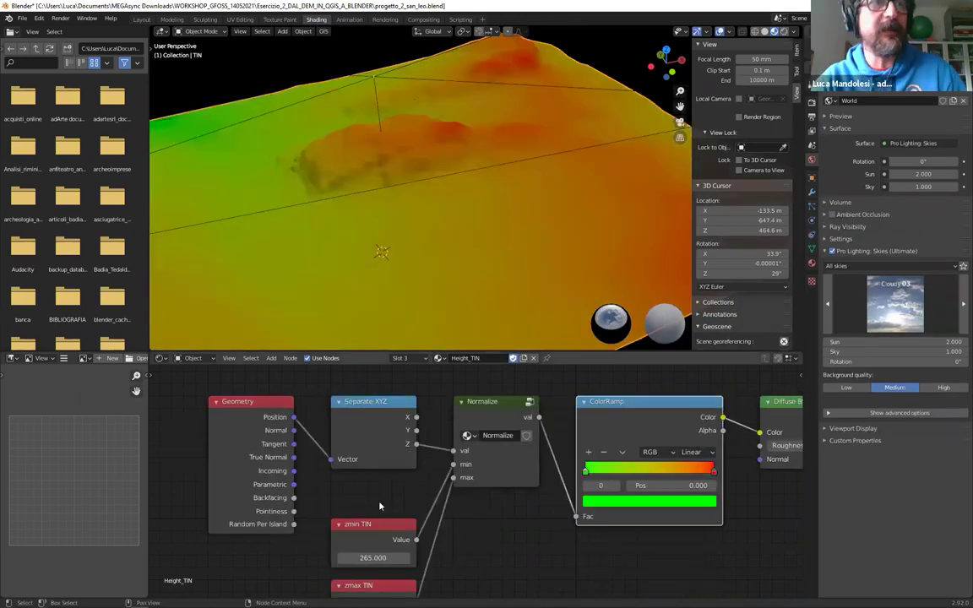
{"action": "scroll", "coordinate": [564, 403], "scroll_direction": "down", "scroll_amount": 3}
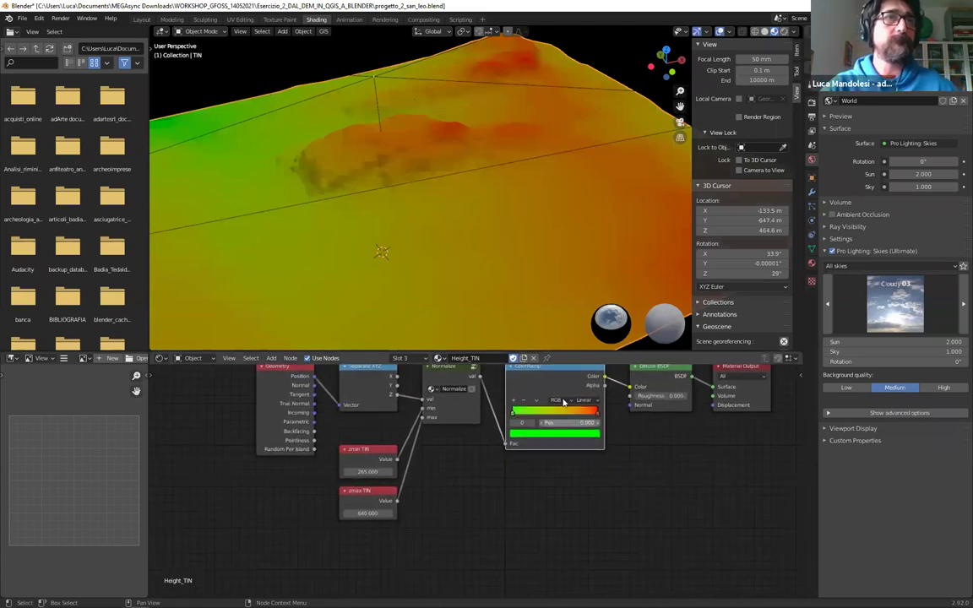
Bring the zmin and zmax TIN nodes into view and nudge the zmin value
{"action": "scroll", "coordinate": [397, 206], "scroll_direction": "down", "scroll_amount": 5}
{"action": "middle_click_drag", "start_coordinate": [397, 205], "coordinate": [422, 253]}
{"action": "scroll", "coordinate": [273, 533], "scroll_direction": "up", "scroll_amount": 3}
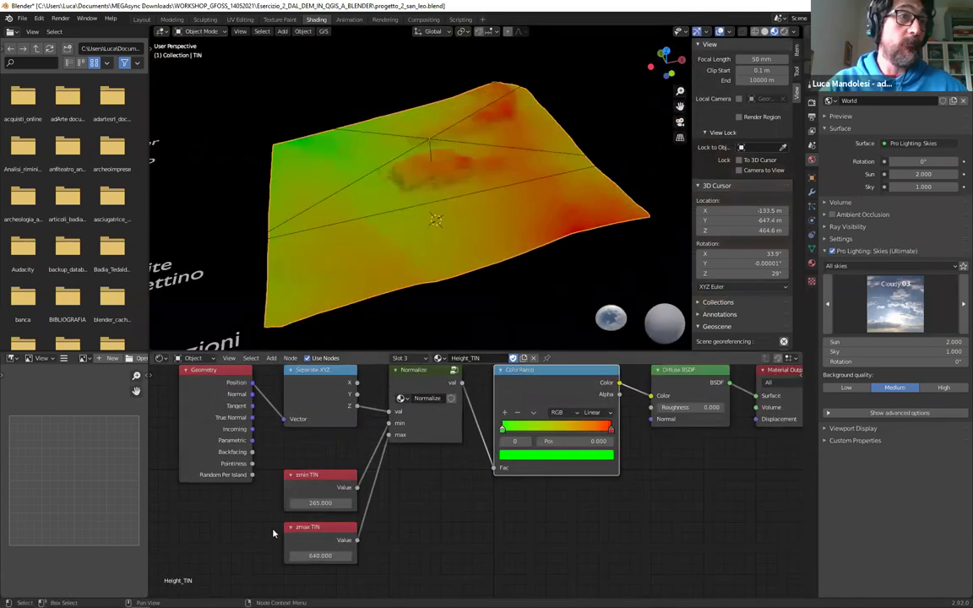
{"action": "scroll", "coordinate": [273, 532], "scroll_direction": "up", "scroll_amount": 1}
{"action": "middle_click_drag", "start_coordinate": [273, 533], "coordinate": [538, 367]}
{"action": "scroll", "coordinate": [510, 411], "scroll_direction": "up", "scroll_amount": 2}
{"action": "left_click_drag", "start_coordinate": [351, 462], "coordinate": [371, 463]}
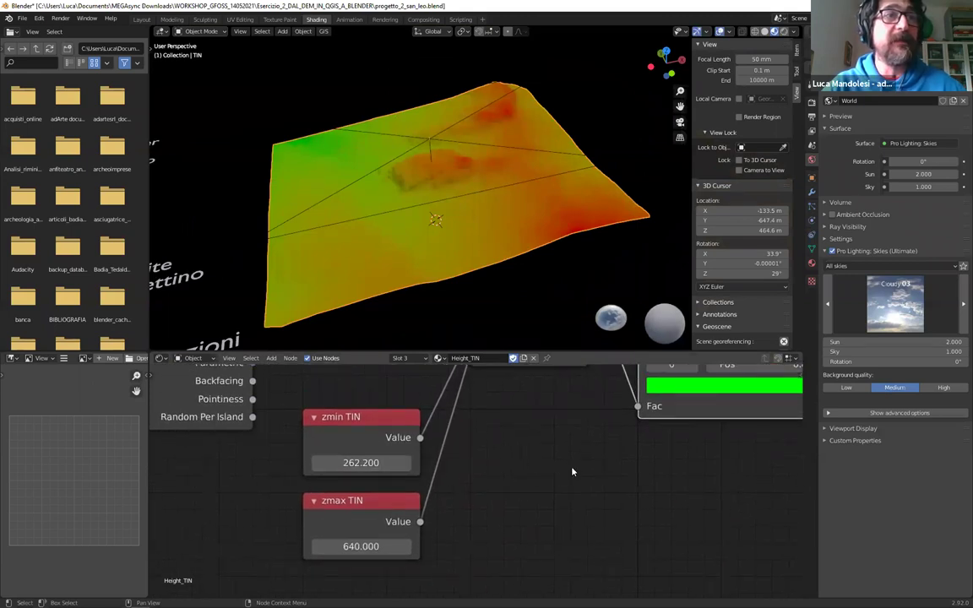
Move the green colour stop to 0.000 and add a yellow middle stop near 0.457
{"action": "middle_click_drag", "start_coordinate": [572, 472], "coordinate": [412, 506]}
{"action": "left_click_drag", "start_coordinate": [430, 469], "coordinate": [456, 482]}
{"action": "left_click_drag", "start_coordinate": [623, 467], "coordinate": [605, 460]}
{"action": "left_click_drag", "start_coordinate": [430, 465], "coordinate": [415, 467]}
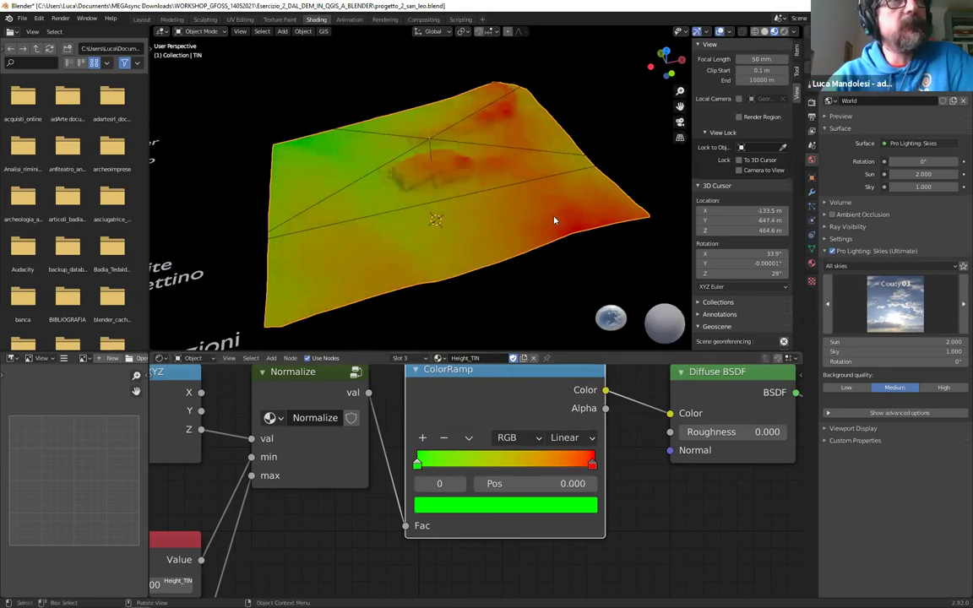
{"action": "left_click", "coordinate": [423, 438]}
{"action": "left_click_drag", "start_coordinate": [504, 465], "coordinate": [498, 473]}
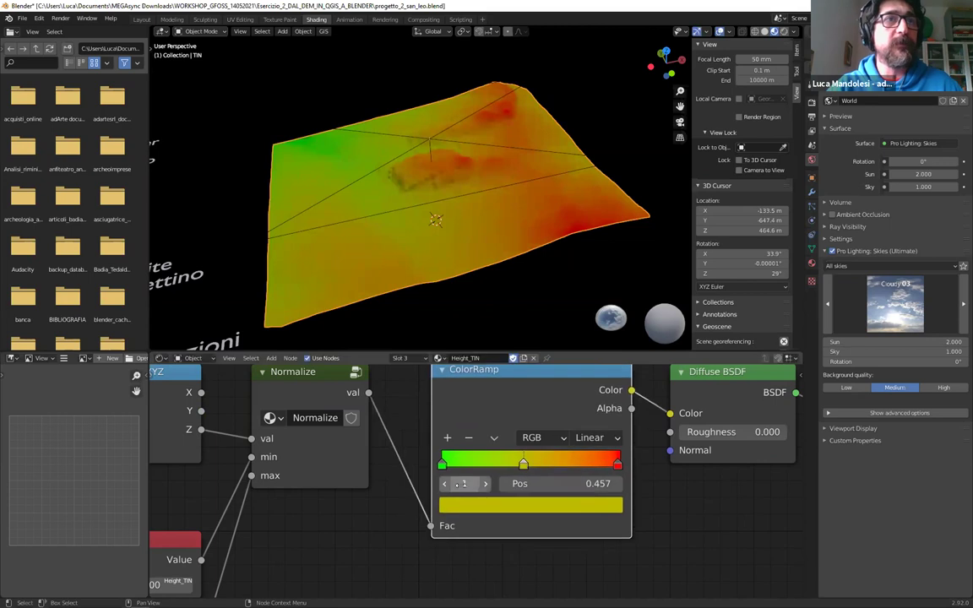
{"action": "scroll", "coordinate": [549, 460], "scroll_direction": "down", "scroll_amount": 3}
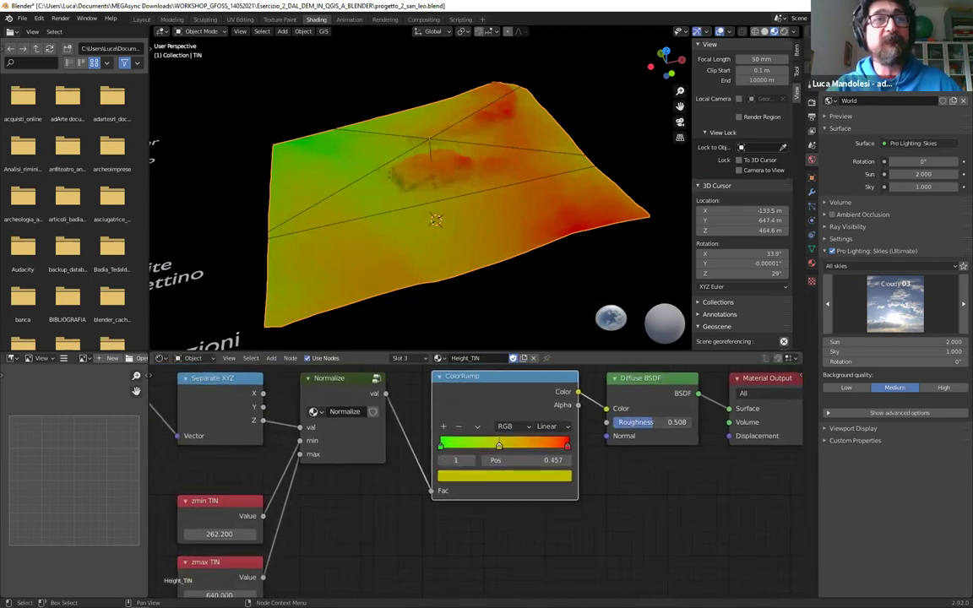
Set zmin TIN to 20 and zmax TIN to 500
{"action": "middle_click_drag", "start_coordinate": [272, 490], "coordinate": [449, 475]}
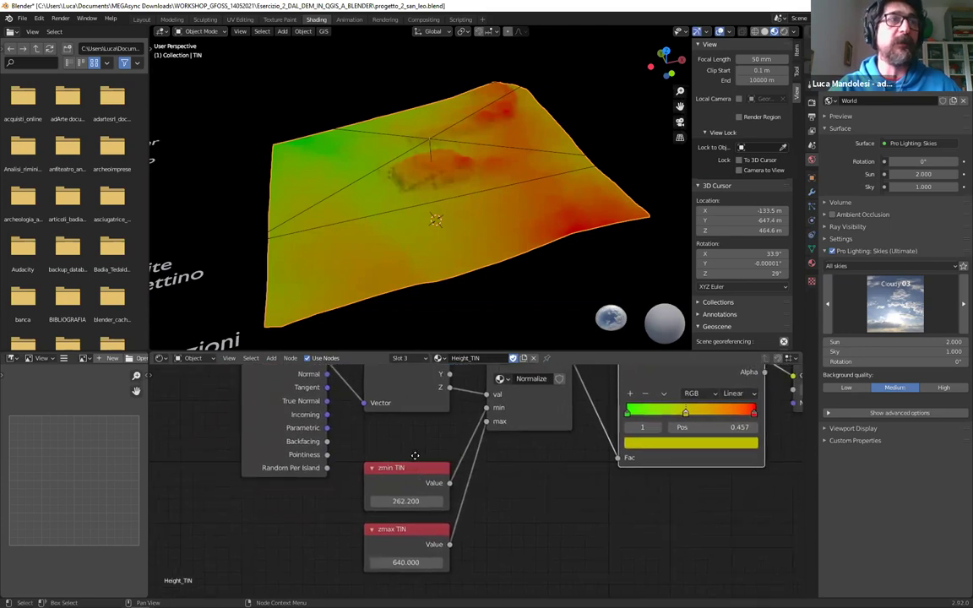
{"action": "left_click_drag", "start_coordinate": [414, 463], "coordinate": [414, 442]}
{"action": "left_click", "coordinate": [412, 479]}
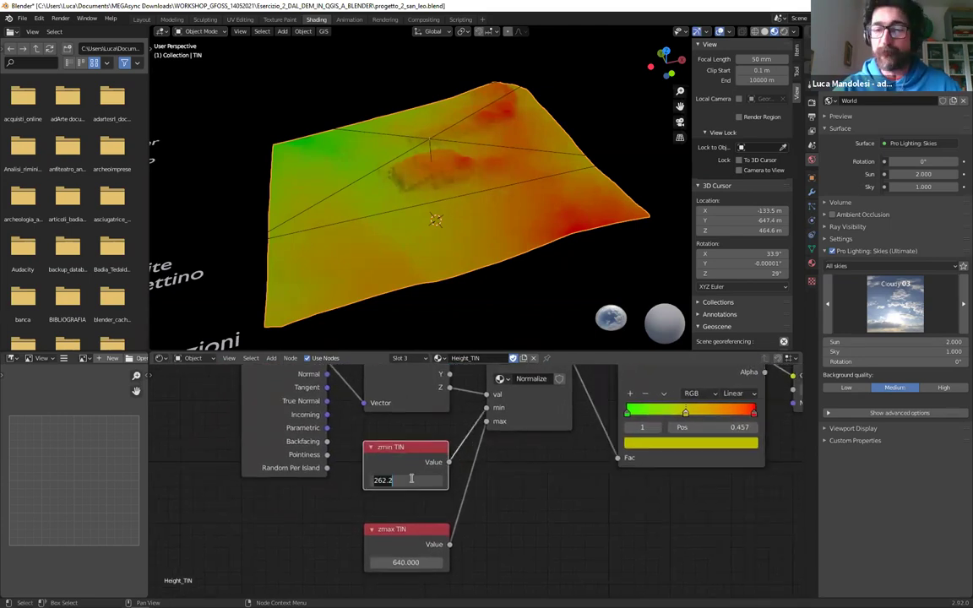
{"action": "key", "text": "Return"}
{"action": "left_click", "coordinate": [419, 562]}
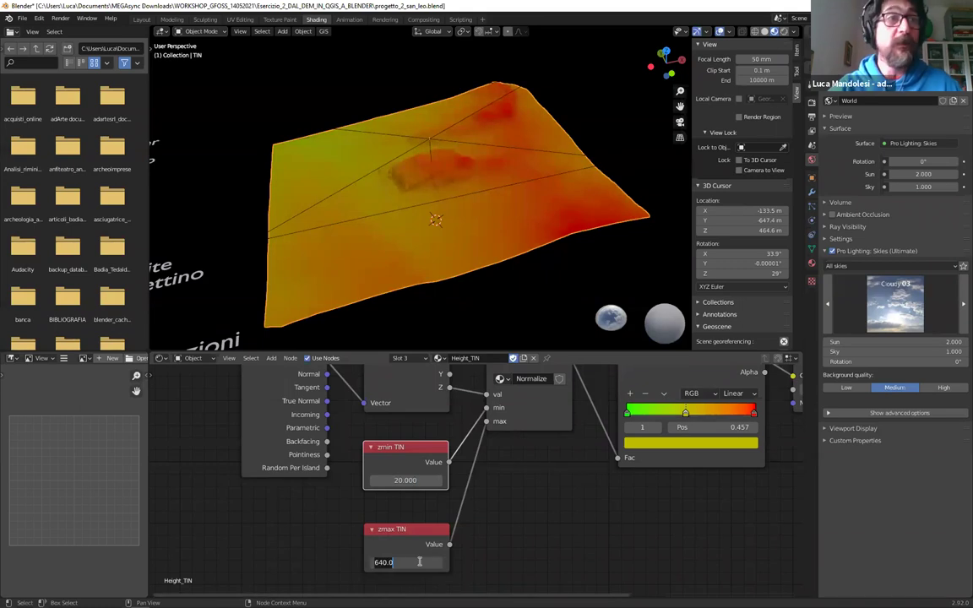
{"action": "type", "text": "500"}
{"action": "key", "text": "Return"}
Check the recoloured terrain through the scene camera and from a tilted view
{"action": "middle_click_drag", "start_coordinate": [507, 211], "coordinate": [424, 220]}
{"action": "key", "text": "KP_0"}
{"action": "scroll", "coordinate": [445, 222], "scroll_direction": "up", "scroll_amount": 3}
{"action": "key", "text": "ctrl+b"}
{"action": "key", "text": "Escape"}
{"action": "middle_click_drag", "start_coordinate": [503, 240], "coordinate": [504, 287]}
{"action": "scroll", "coordinate": [487, 262], "scroll_direction": "down", "scroll_amount": 3}
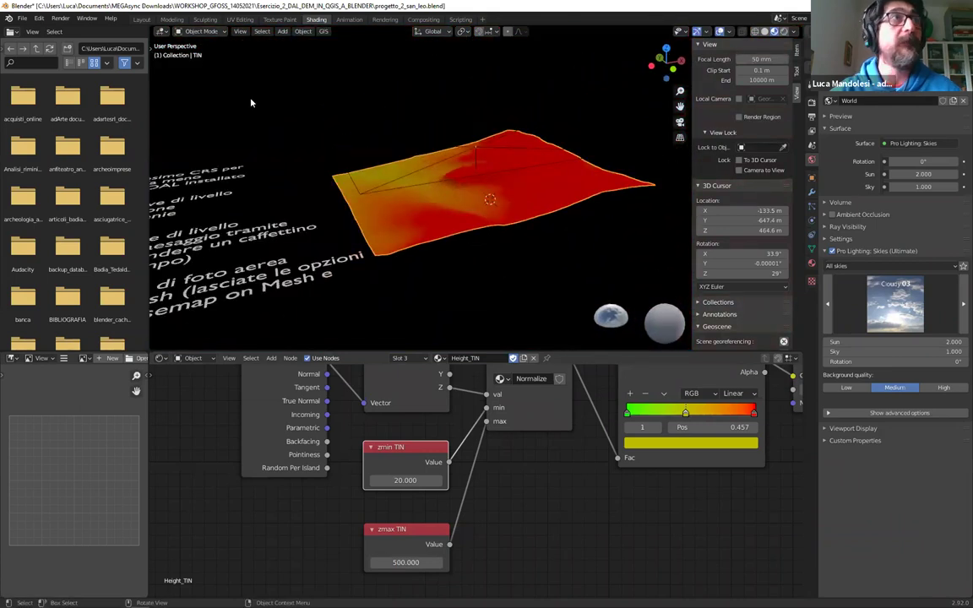
{"action": "left_click", "coordinate": [322, 32]}
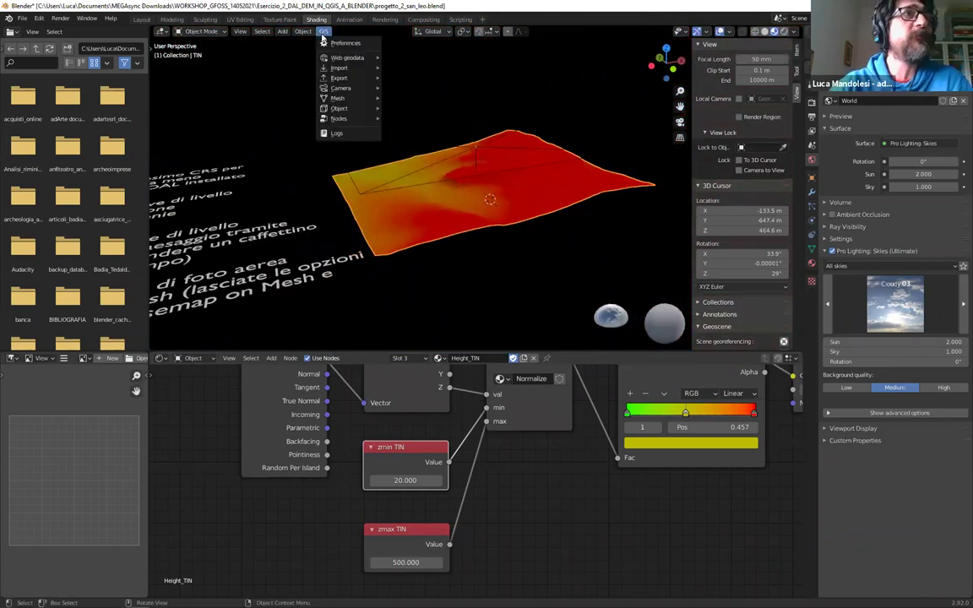
Add a GIS georeferenced camera and look through it at the terrain
{"action": "mouse_move", "coordinate": [340, 87]}
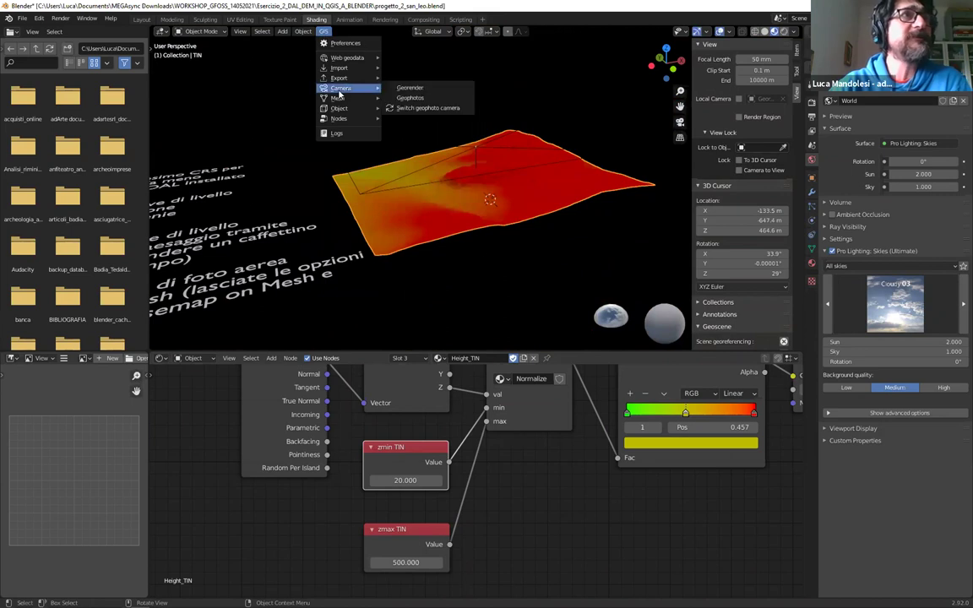
{"action": "left_click", "coordinate": [417, 88]}
{"action": "middle_click_drag", "start_coordinate": [449, 91], "coordinate": [550, 124]}
{"action": "key", "text": "KP_Decimal"}
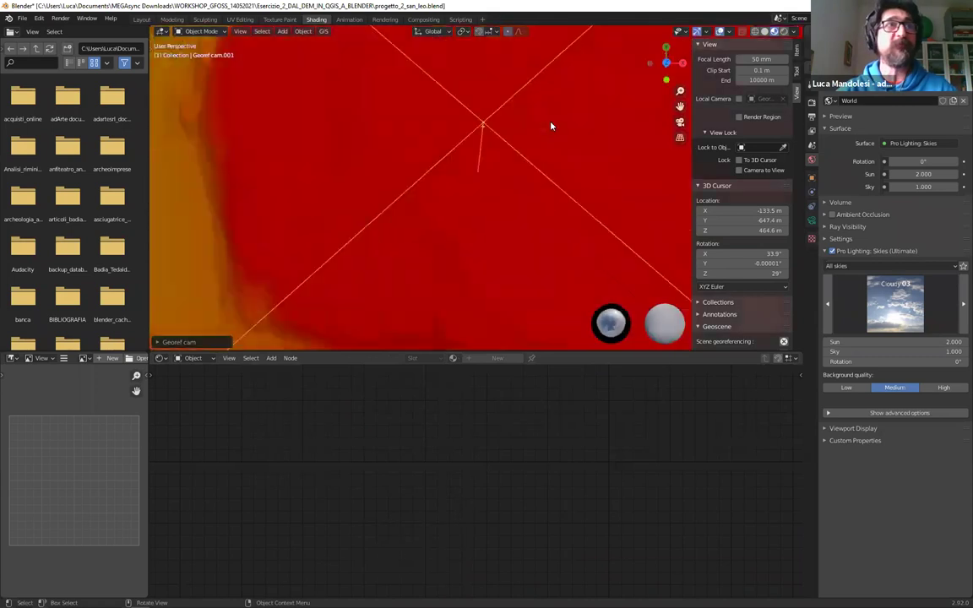
{"action": "key", "text": "KP_0"}
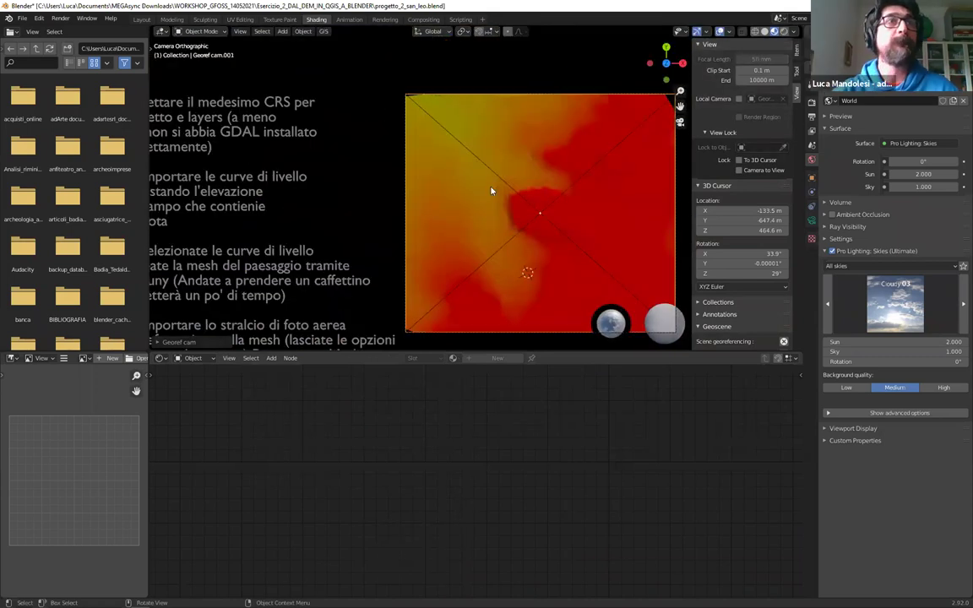
{"action": "scroll", "coordinate": [448, 169], "scroll_direction": "down", "scroll_amount": 2}
{"action": "middle_click_drag", "start_coordinate": [431, 162], "coordinate": [528, 145]}
{"action": "scroll", "coordinate": [515, 194], "scroll_direction": "down", "scroll_amount": 8}
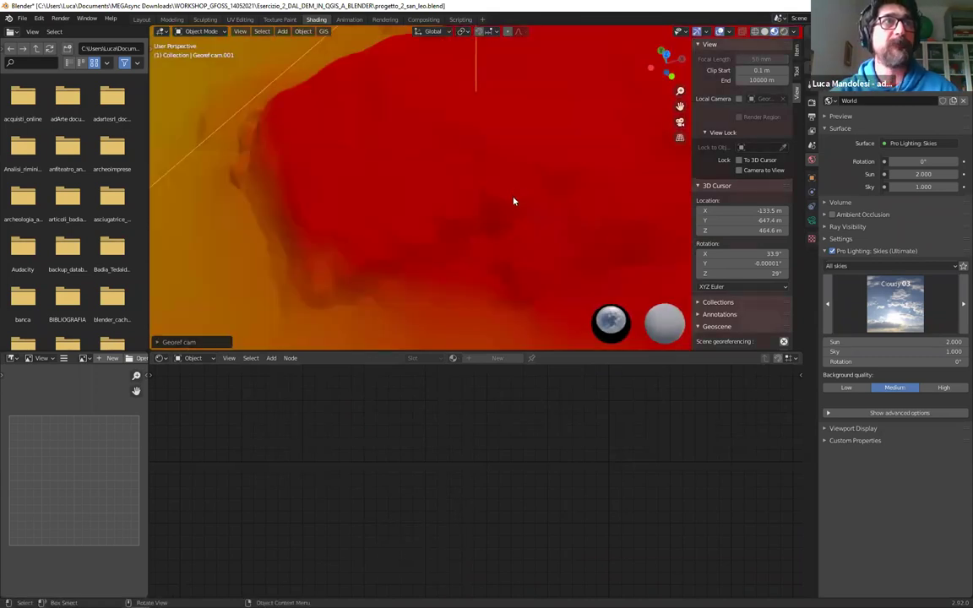
Select the TIN terrain, then select the Georef cam camera
{"action": "left_click", "coordinate": [499, 262]}
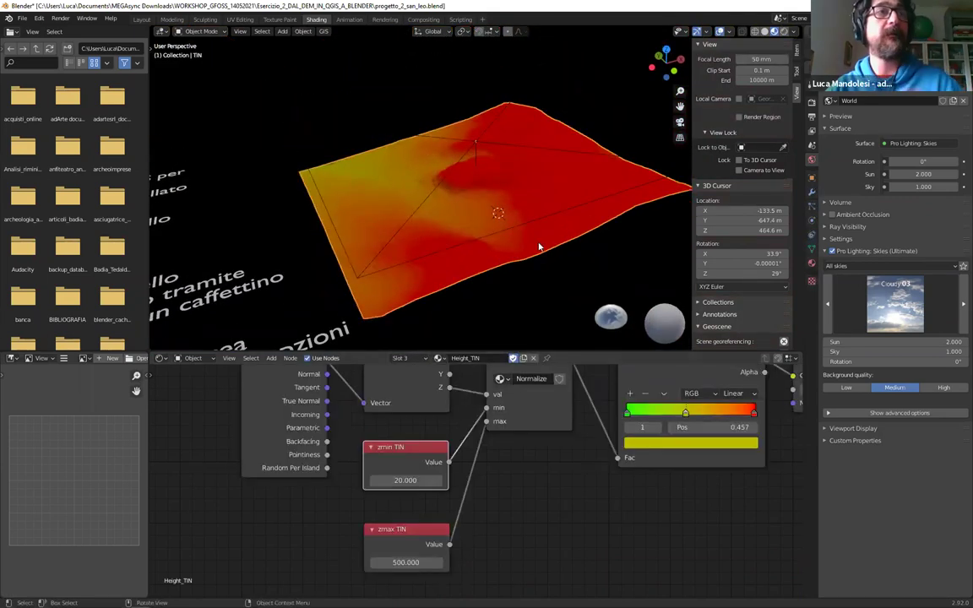
{"action": "left_click", "coordinate": [326, 31]}
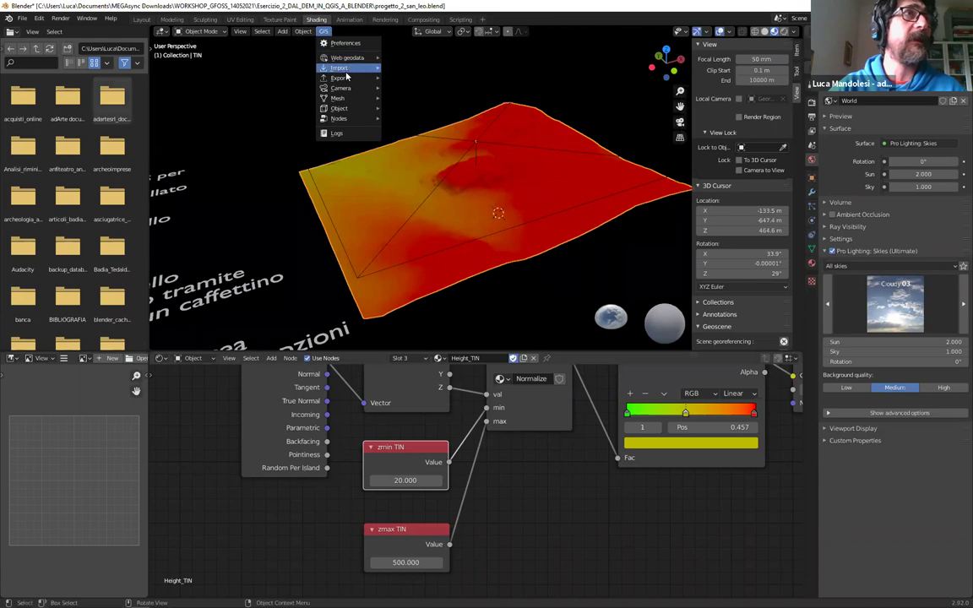
{"action": "middle_click_drag", "start_coordinate": [600, 252], "coordinate": [559, 200]}
{"action": "left_click", "coordinate": [567, 218]}
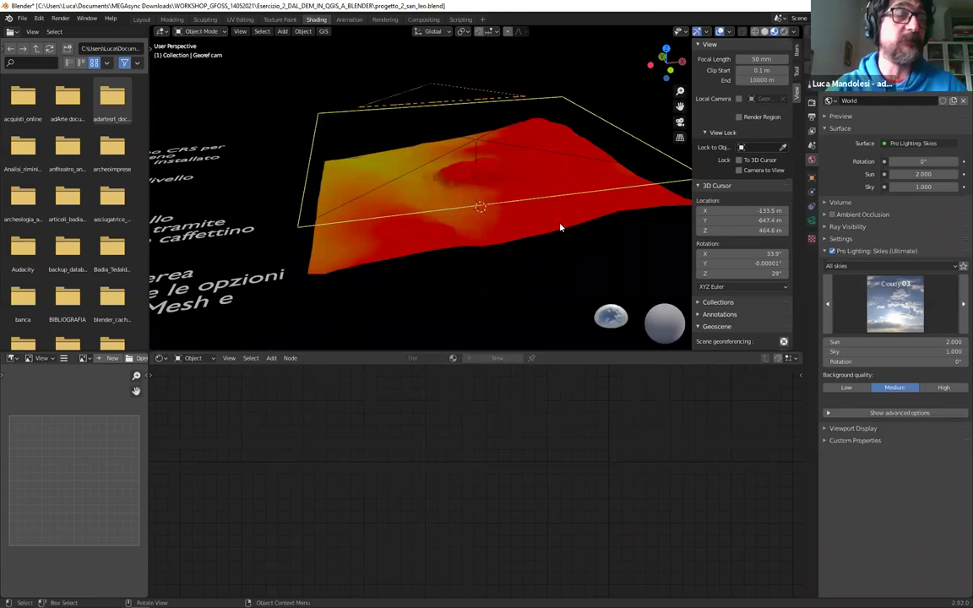
Set zmin TIN to 0 and zmax TIN to 600, then delete the zmax TIN node
{"action": "left_click", "coordinate": [544, 231]}
{"action": "left_click", "coordinate": [410, 481]}
{"action": "key", "text": "Return"}
{"action": "left_click", "coordinate": [397, 562]}
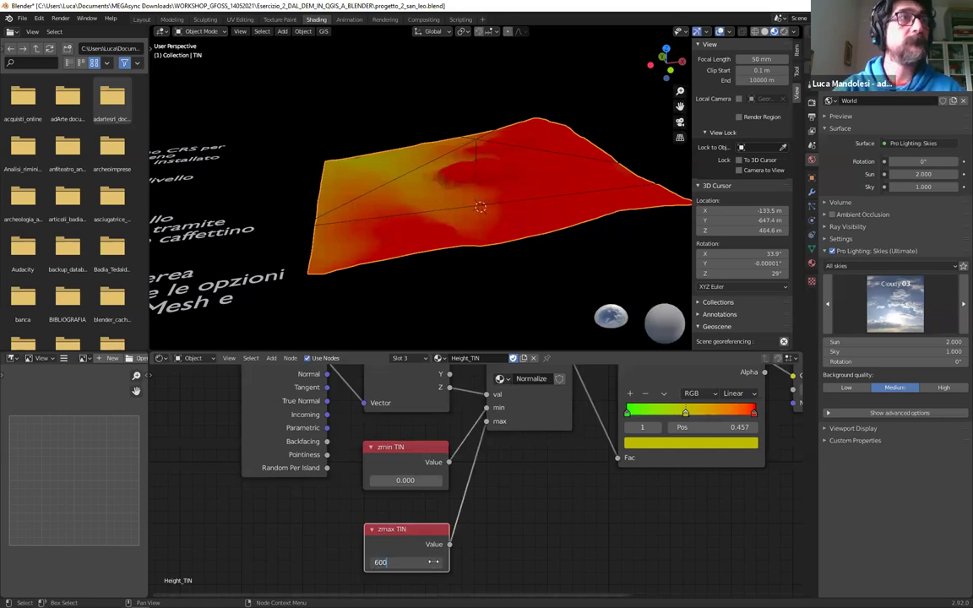
{"action": "type", "text": "600"}
{"action": "key", "text": "Return"}
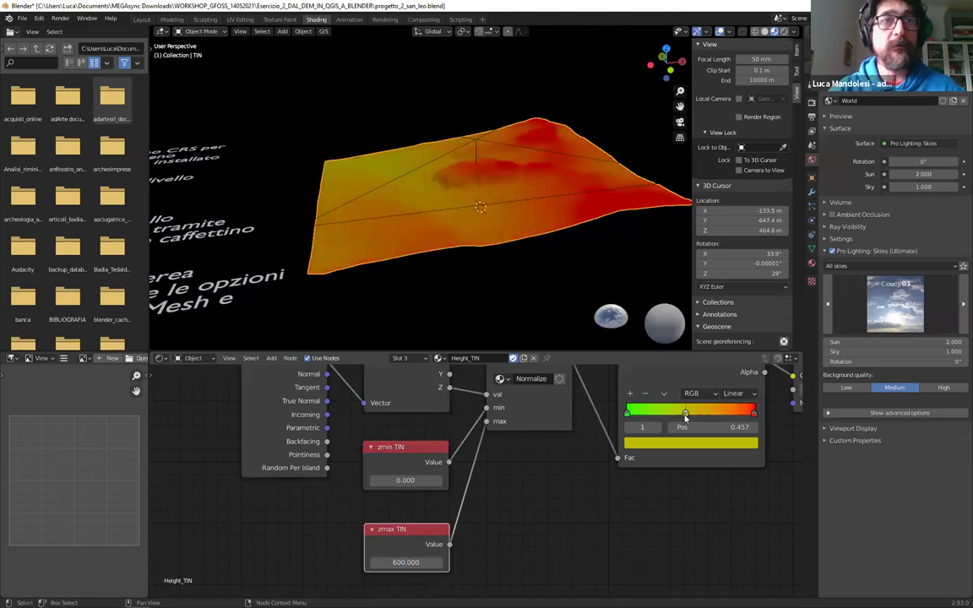
{"action": "key", "text": "x"}
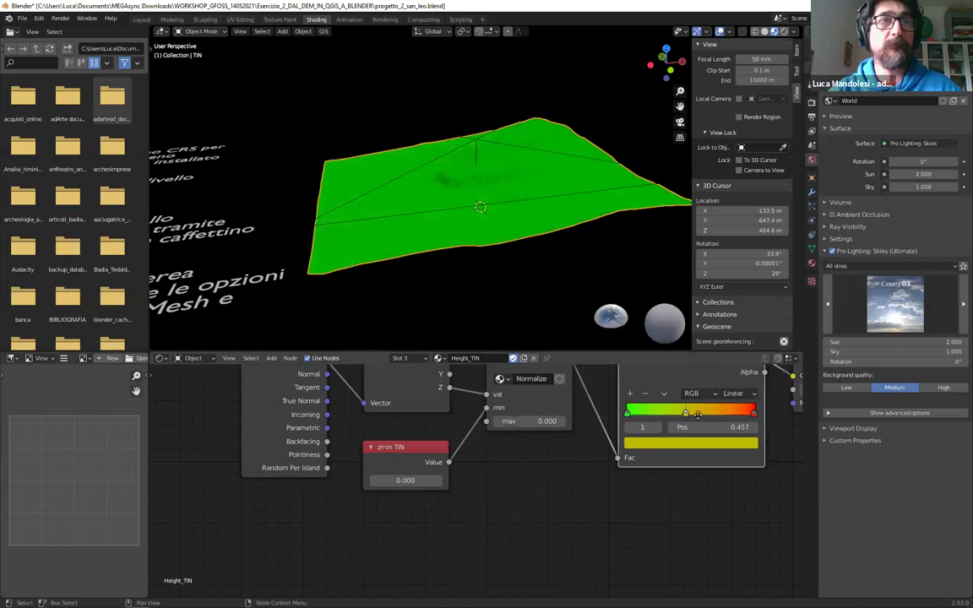
Reposition the ColorRamp node, switch to orthographic top view, and place the 3D cursor near the terrain's corner
{"action": "key", "text": "g"}
{"action": "key", "text": "g"}
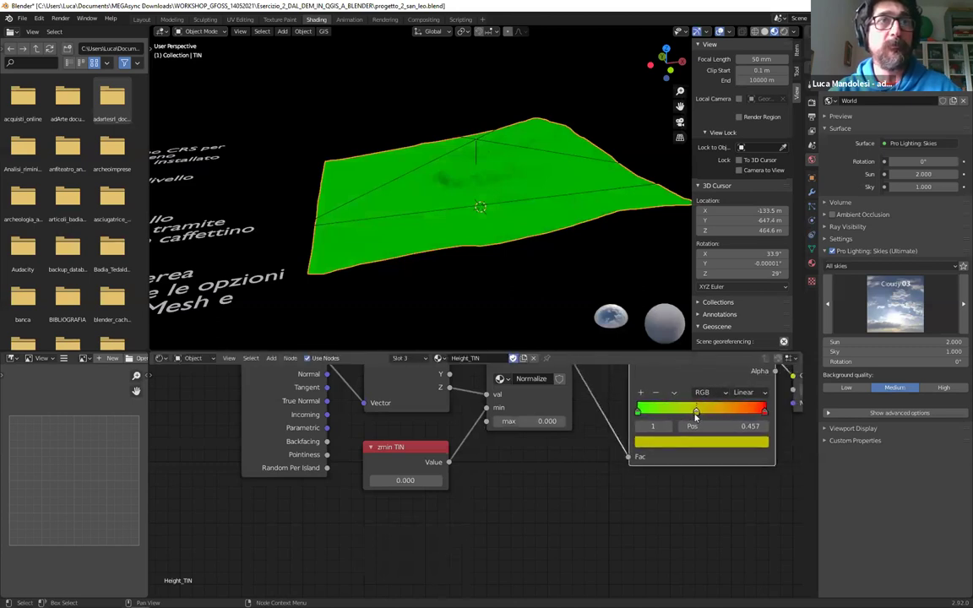
{"action": "key", "text": "Return"}
{"action": "mouse_move", "coordinate": [499, 208]}
{"action": "middle_mouse_down"}
{"action": "mouse_move", "coordinate": [499, 226]}
{"action": "mouse_move", "coordinate": [488, 201]}
{"action": "middle_mouse_up"}
{"action": "scroll", "coordinate": [384, 169], "scroll_direction": "up", "scroll_amount": 3}
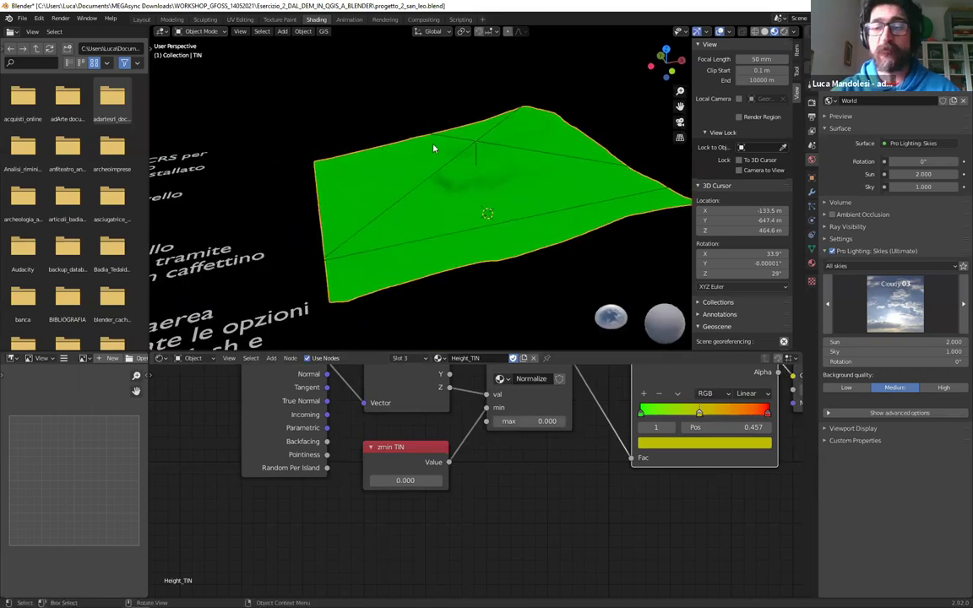
{"action": "key", "text": "KP_5"}
{"action": "key", "text": "KP_7"}
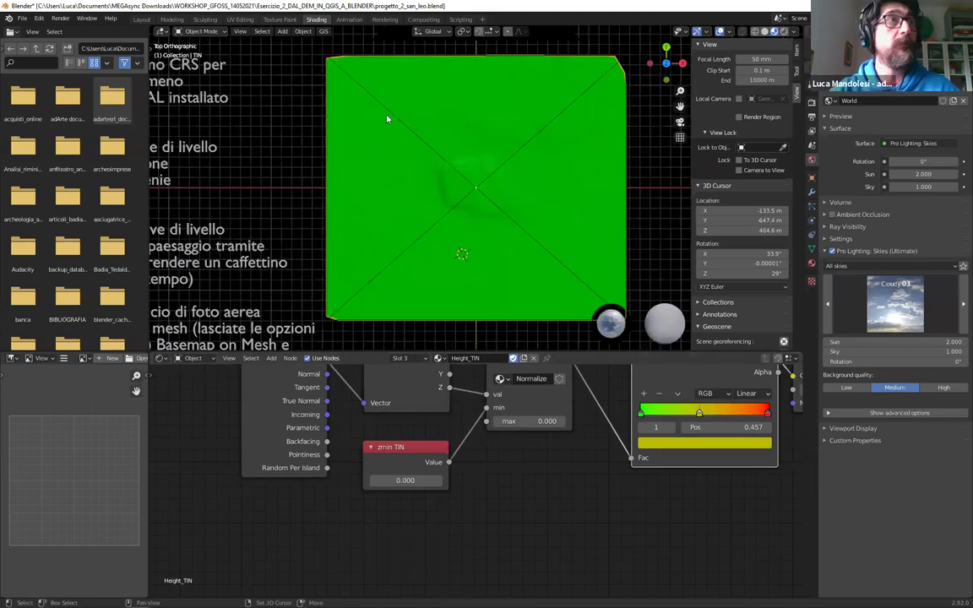
{"action": "right_click", "coordinate": [353, 95], "text": "shift"}
Add a new camera at the 3D cursor, then move and scale it
{"action": "key", "text": "shift+a"}
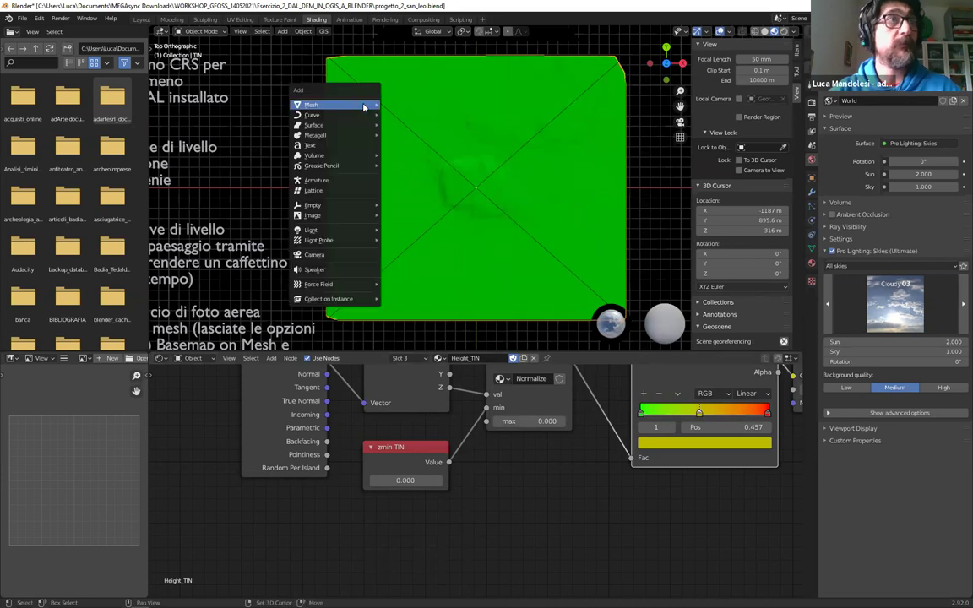
{"action": "left_click", "coordinate": [329, 254]}
{"action": "middle_click_drag", "start_coordinate": [393, 205], "coordinate": [337, 261]}
{"action": "key", "text": "g"}
{"action": "left_click", "coordinate": [317, 182]}
{"action": "key", "text": "s"}
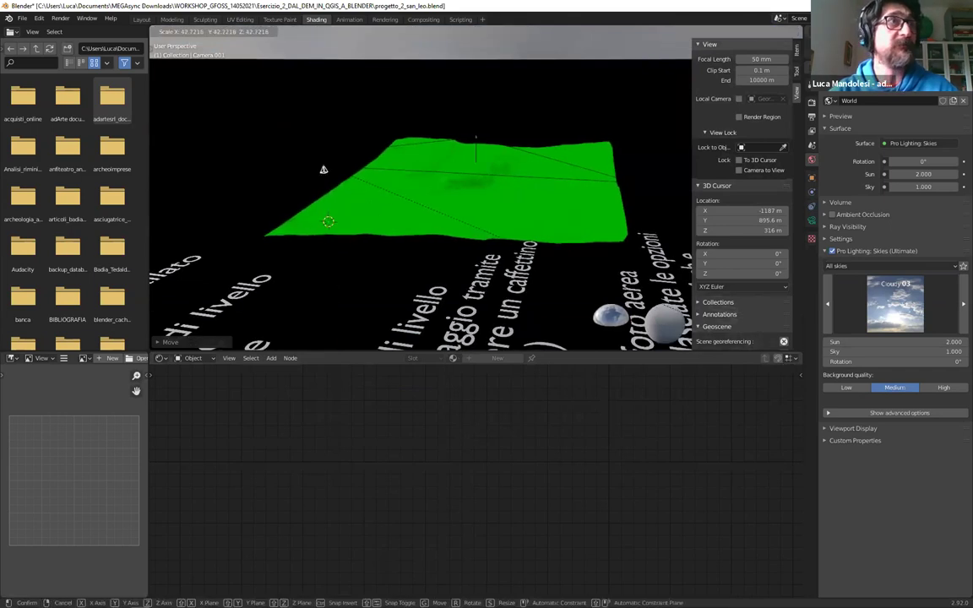
{"action": "key", "text": "Return"}
Rotate the camera, tilting it around Y and turning it around Z
{"action": "scroll", "coordinate": [384, 250], "scroll_direction": "down", "scroll_amount": 3}
{"action": "middle_click_drag", "start_coordinate": [385, 250], "coordinate": [373, 250]}
{"action": "scroll", "coordinate": [377, 250], "scroll_direction": "up", "scroll_amount": 3}
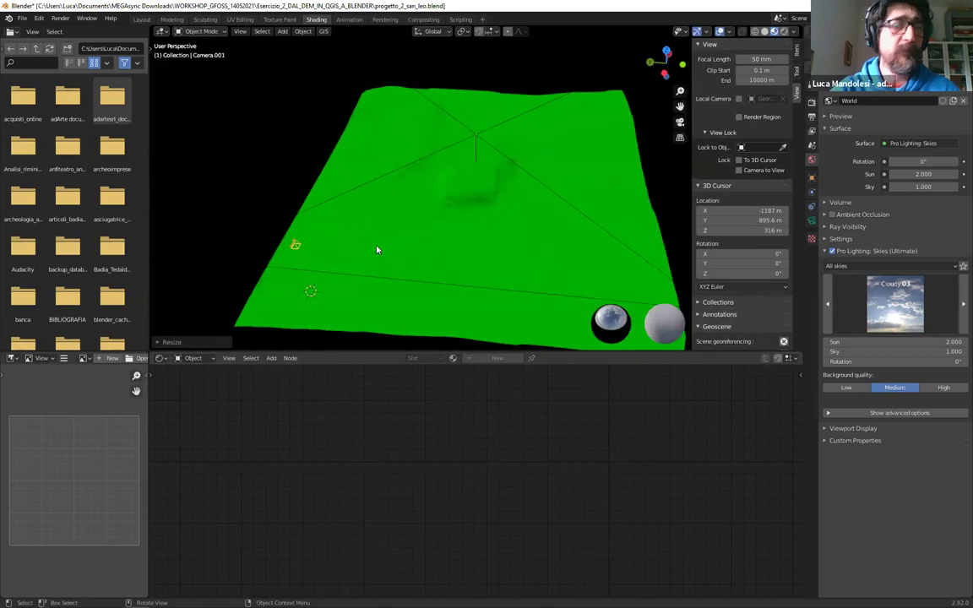
{"action": "key", "text": "r"}
{"action": "key", "text": "y"}
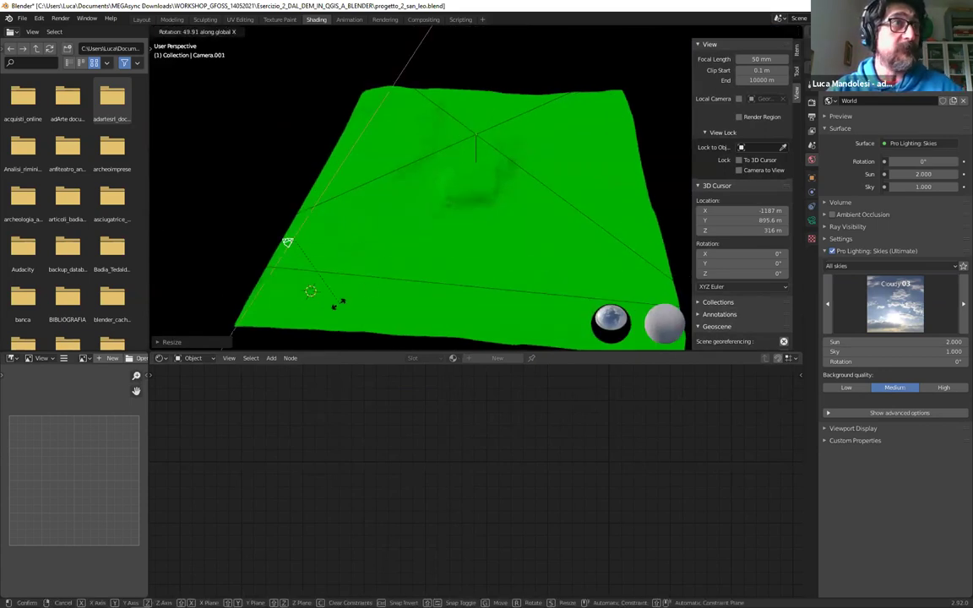
{"action": "left_click", "coordinate": [286, 317]}
{"action": "key", "text": "r"}
{"action": "key", "text": "z"}
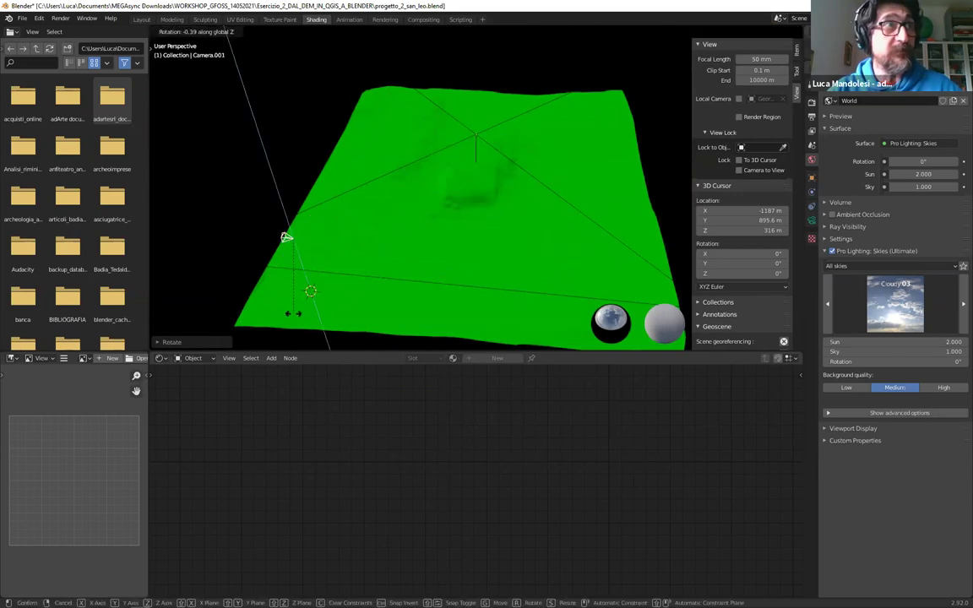
{"action": "left_click", "coordinate": [437, 198]}
Look through the new camera, orbit around the terrain, and open the View menu
{"action": "key", "text": "KP_0"}
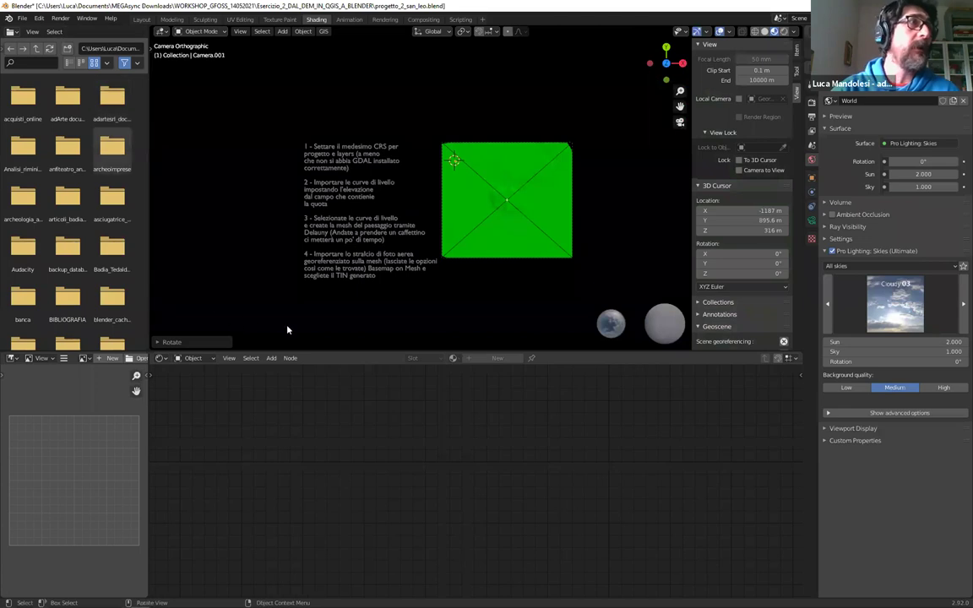
{"action": "middle_click_drag", "start_coordinate": [446, 251], "coordinate": [259, 90]}
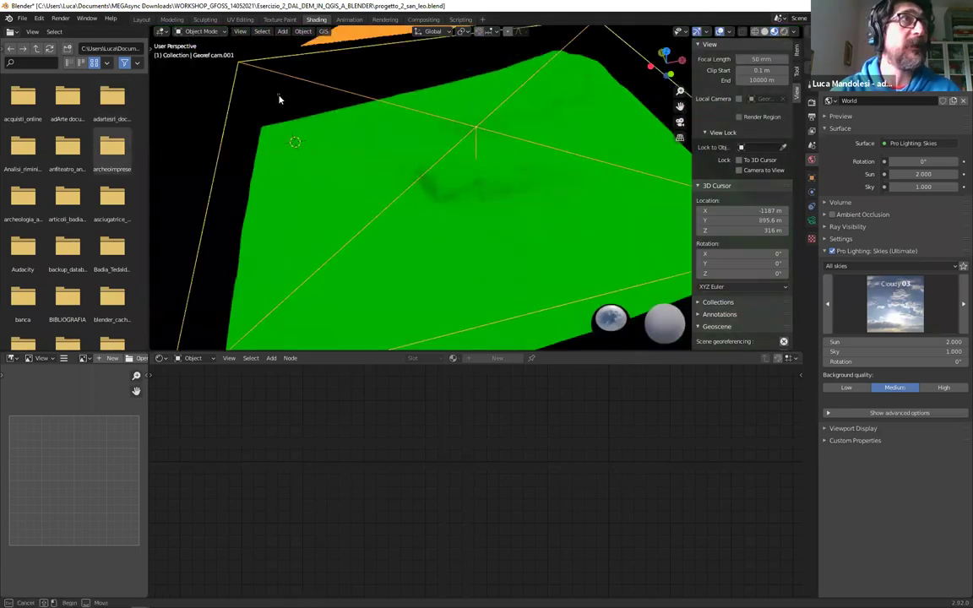
{"action": "left_click", "coordinate": [303, 31]}
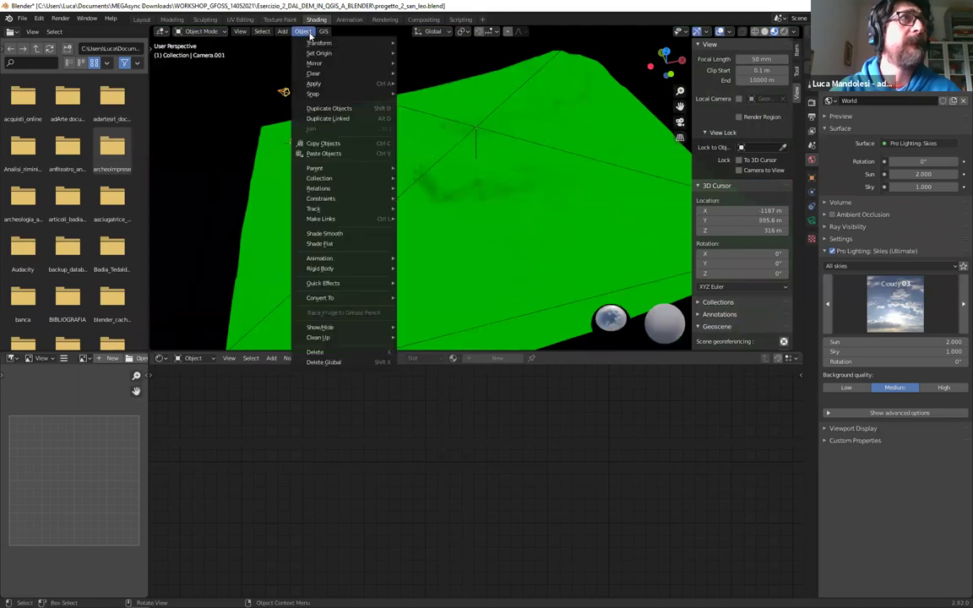
View through the active camera and give it a 220 mm focal length and 100000 m clip end
{"action": "mouse_move", "coordinate": [241, 32]}
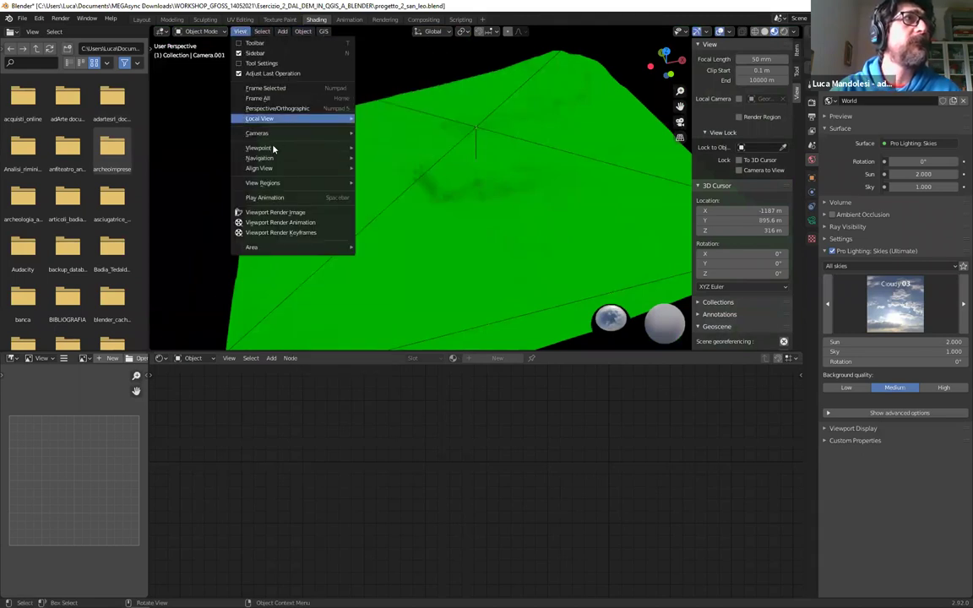
{"action": "mouse_move", "coordinate": [321, 133]}
{"action": "left_click", "coordinate": [390, 142]}
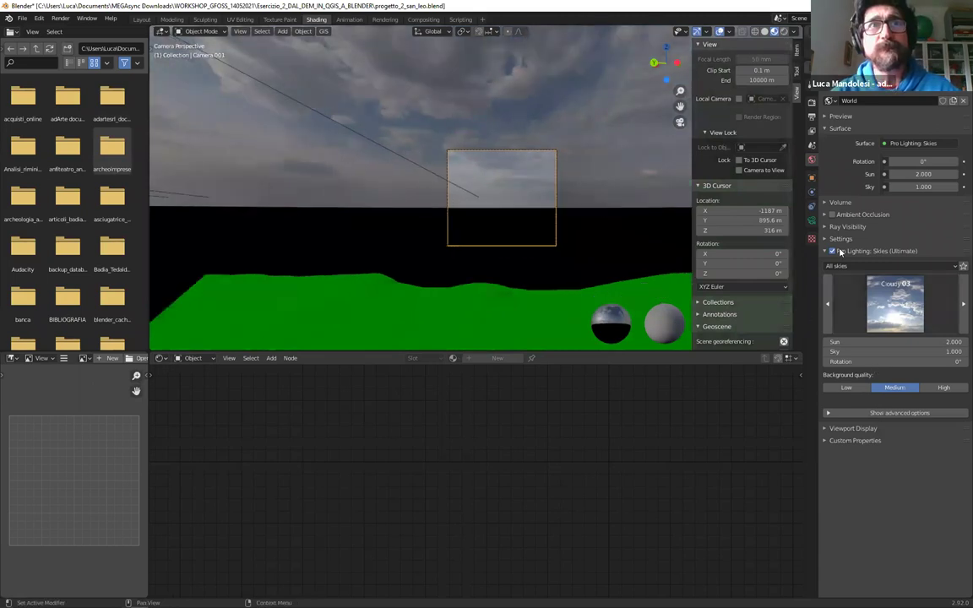
{"action": "left_click", "coordinate": [812, 220]}
{"action": "left_click", "coordinate": [927, 148]}
{"action": "type", "text": "2"}
{"action": "type", "text": "20"}
{"action": "key", "text": "Return"}
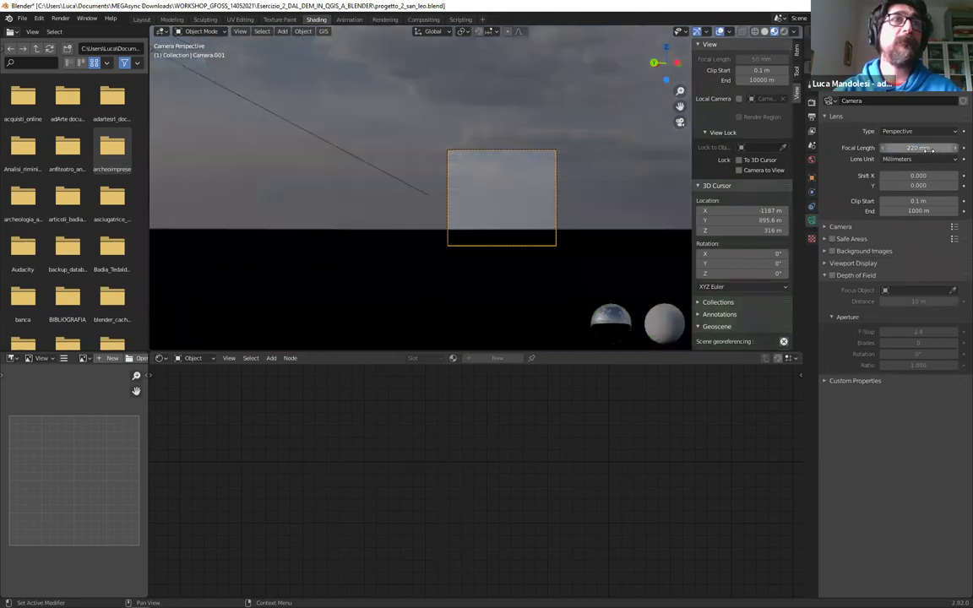
{"action": "left_click", "coordinate": [930, 210]}
{"action": "type", "text": "100000"}
{"action": "key", "text": "Return"}
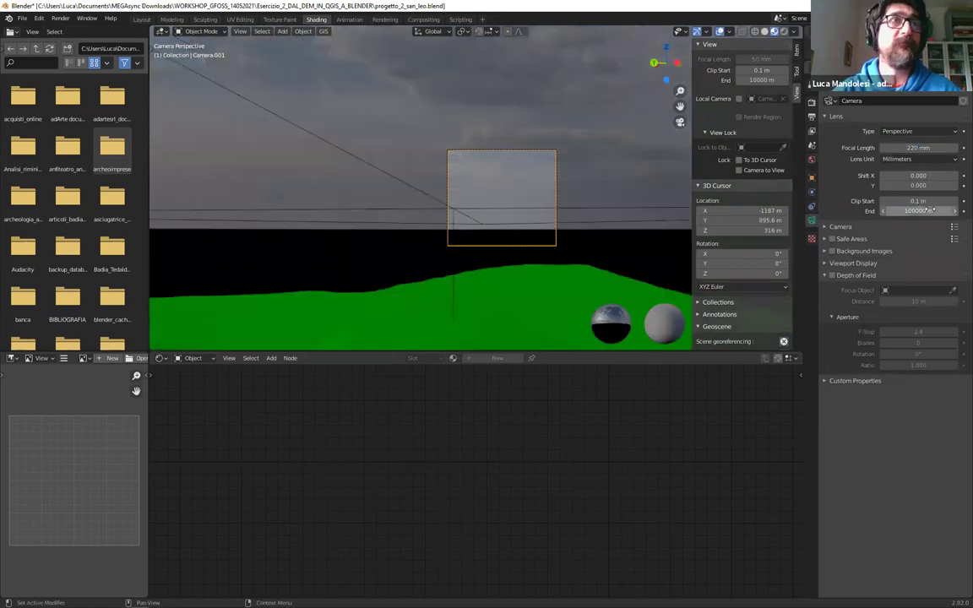
Move, shrink and lower the camera along Z, then look through it with Numpad 0
{"action": "key", "text": "g"}
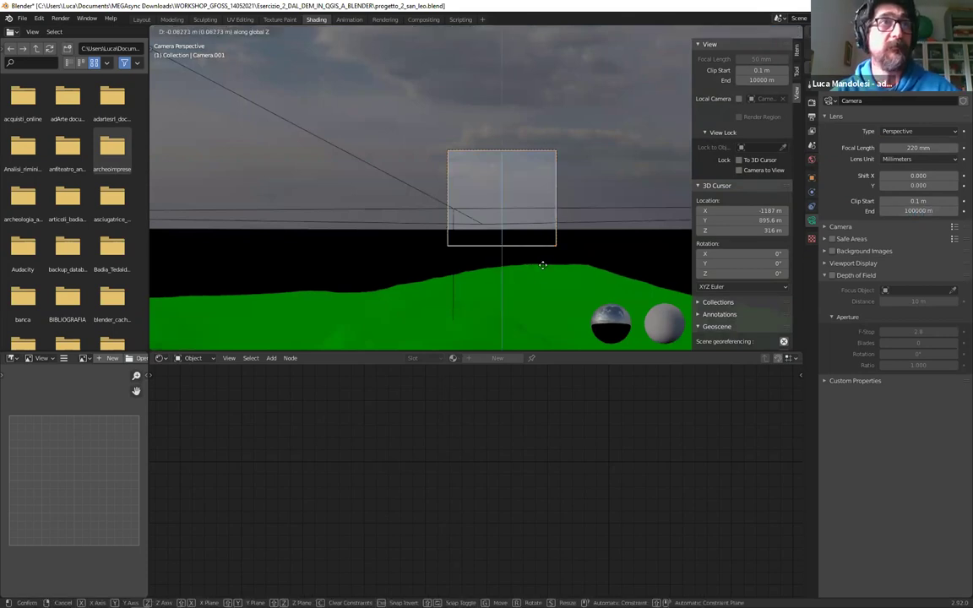
{"action": "left_click", "coordinate": [541, 252]}
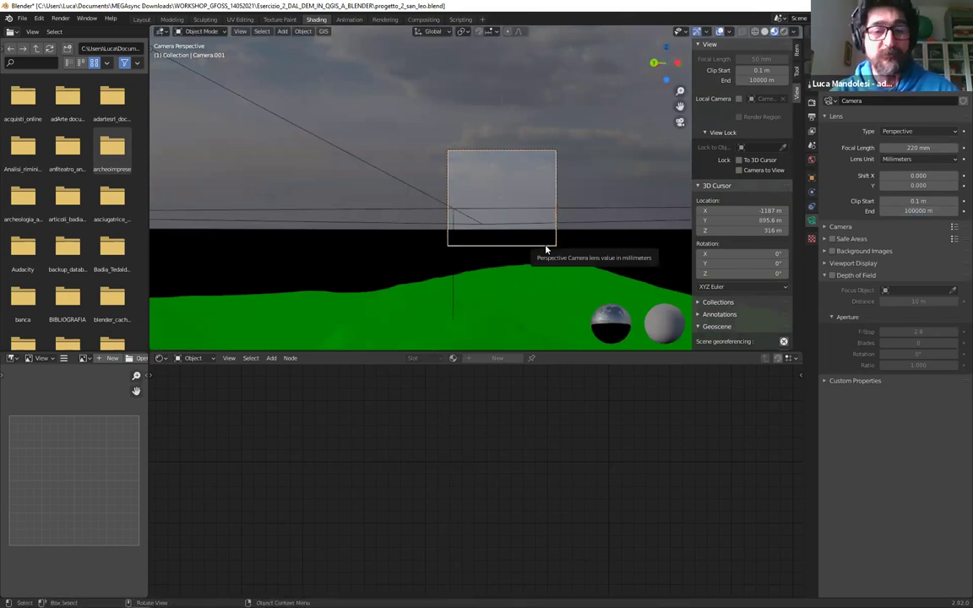
{"action": "middle_click_drag", "start_coordinate": [515, 237], "coordinate": [316, 213]}
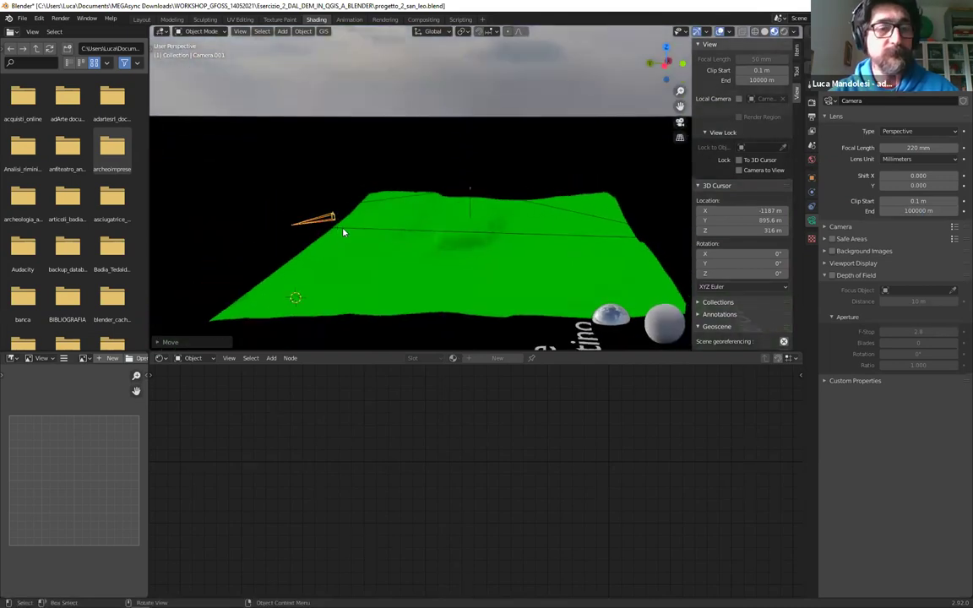
{"action": "key", "text": "s"}
{"action": "left_click", "coordinate": [308, 243]}
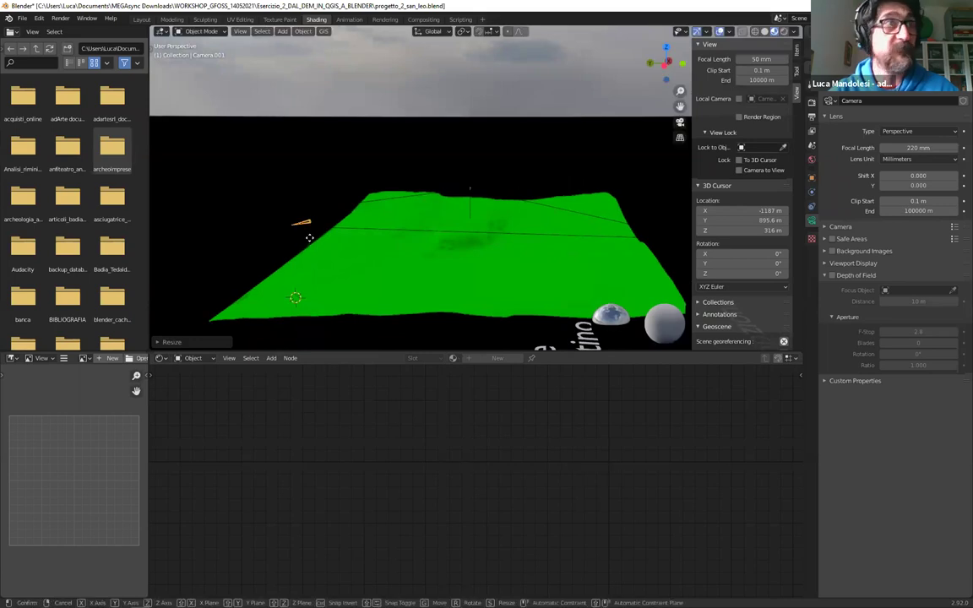
{"action": "key", "text": "g"}
{"action": "key", "text": "z"}
{"action": "left_click", "coordinate": [313, 291]}
{"action": "key", "text": "KP_0"}
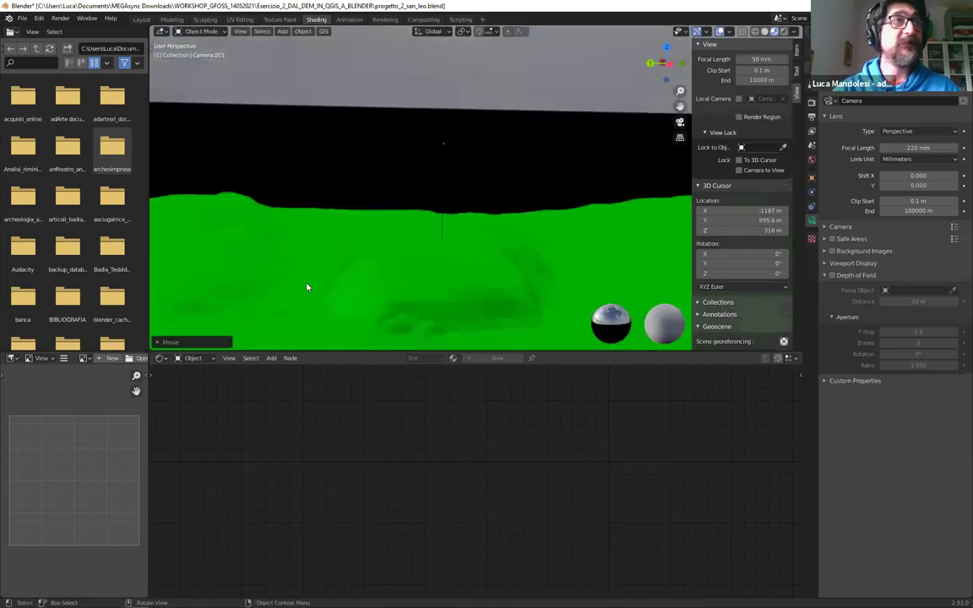
Reselect the camera and bring up the render output settings
{"action": "left_click", "coordinate": [556, 235]}
{"action": "left_click", "coordinate": [556, 235]}
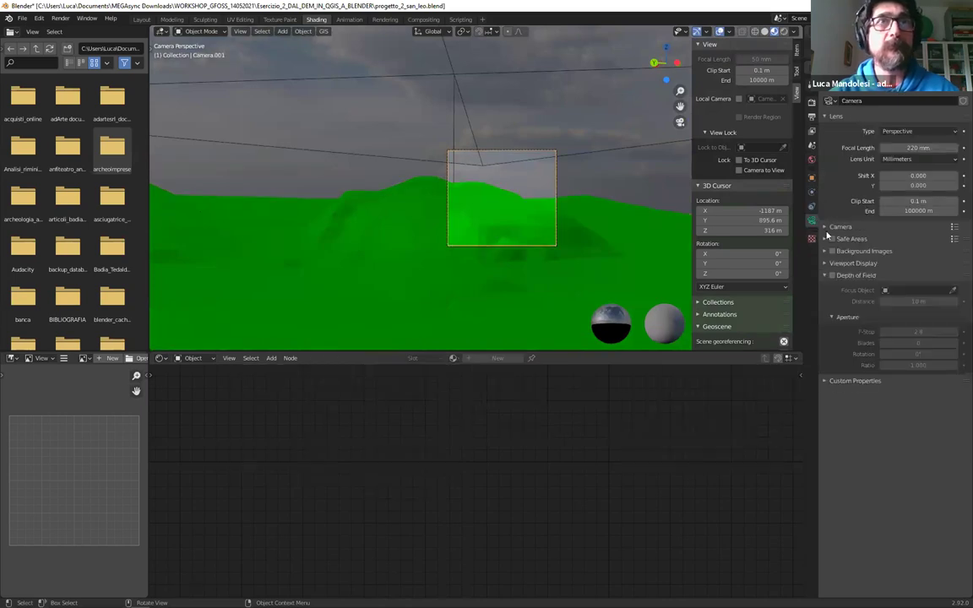
{"action": "left_click", "coordinate": [811, 131]}
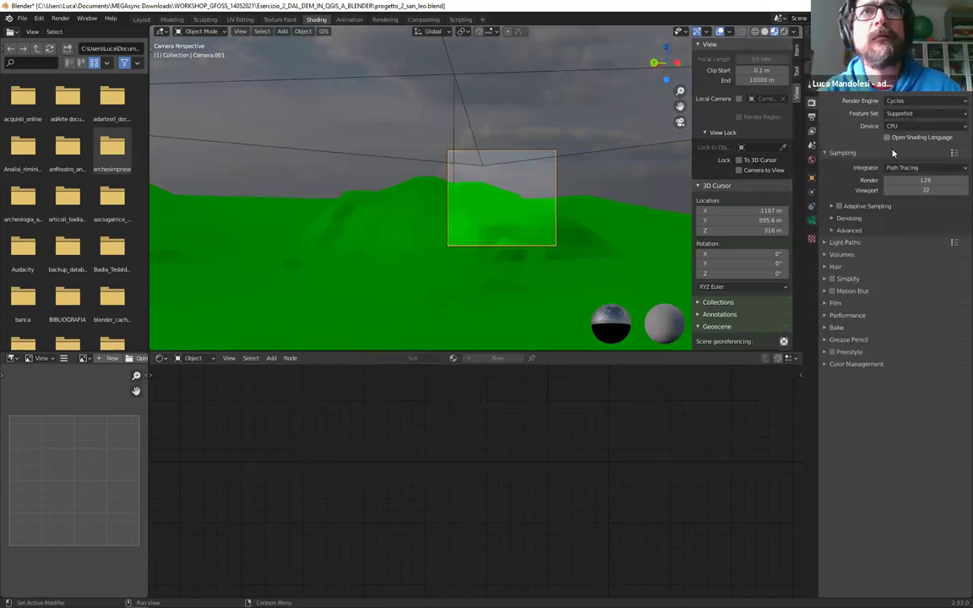
Set Resolution X to 1920 px and Resolution Y to 1080 px
{"action": "left_click", "coordinate": [925, 112]}
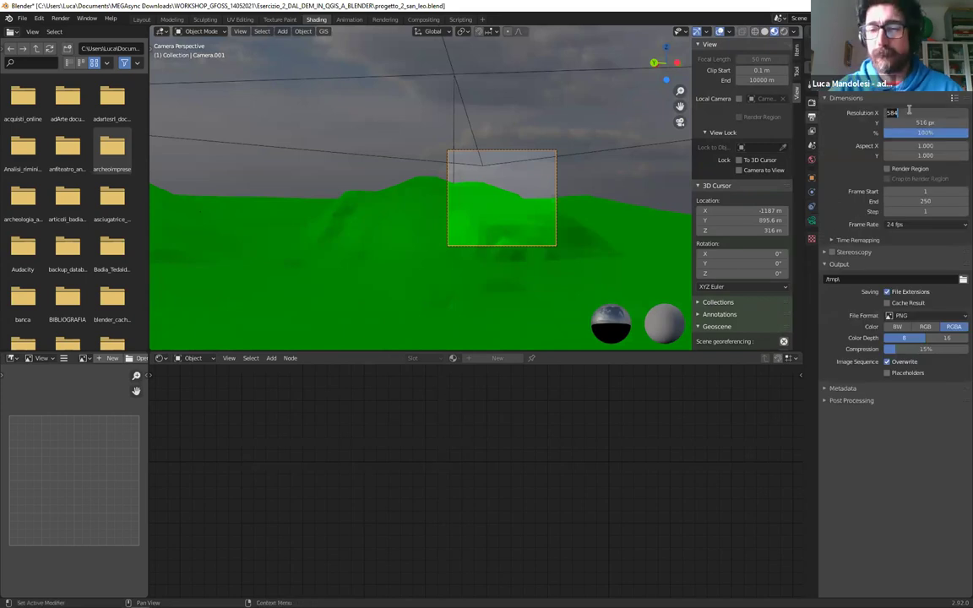
{"action": "type", "text": "1920"}
{"action": "key", "text": "Return"}
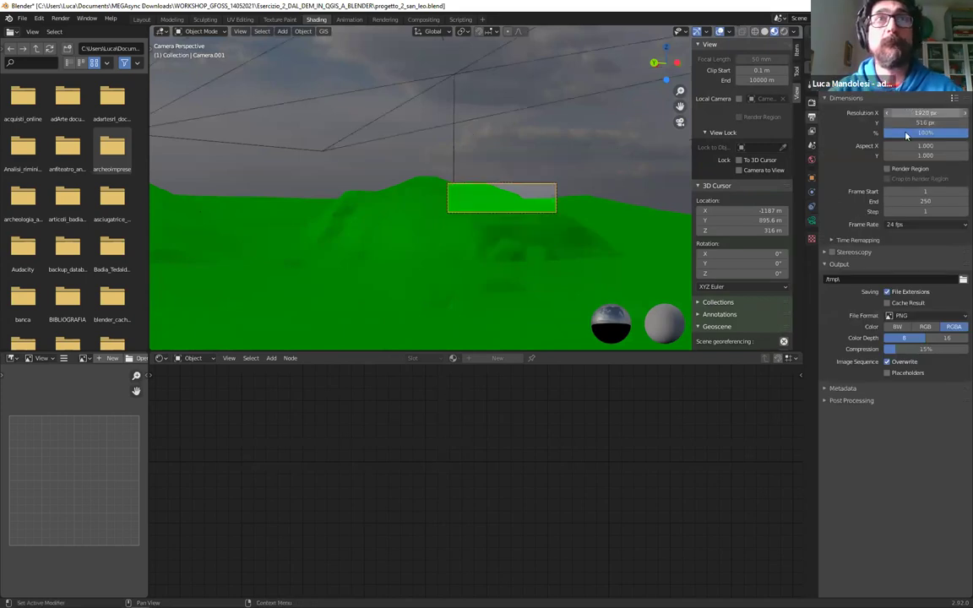
{"action": "left_click", "coordinate": [898, 121]}
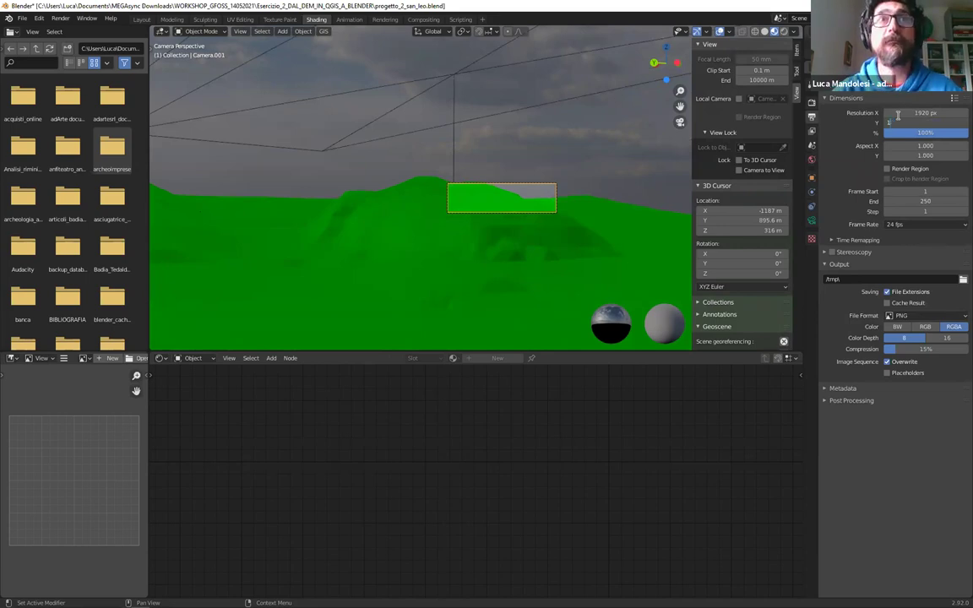
{"action": "type", "text": "1"}
{"action": "key", "text": "Return"}
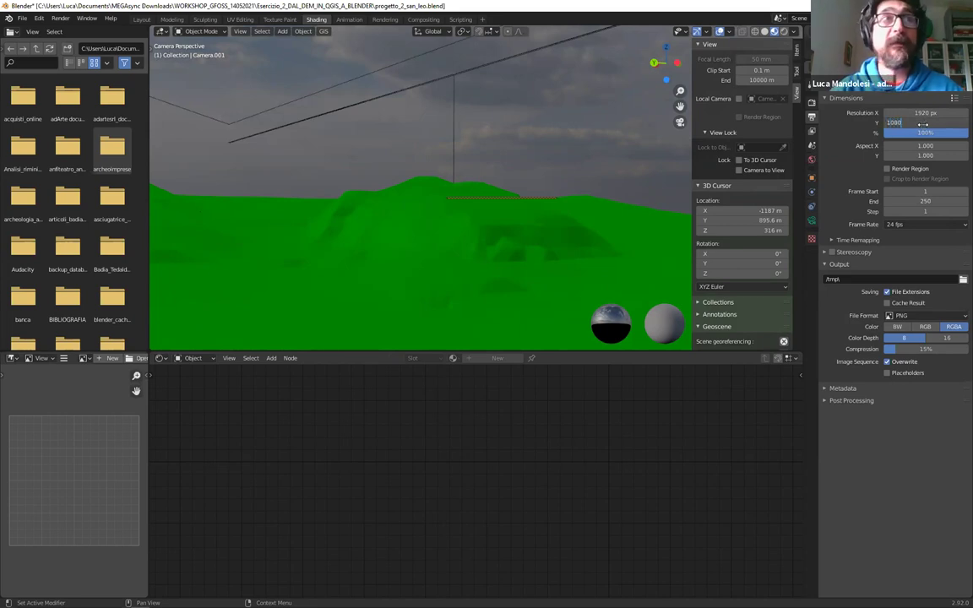
{"action": "key", "text": "Return"}
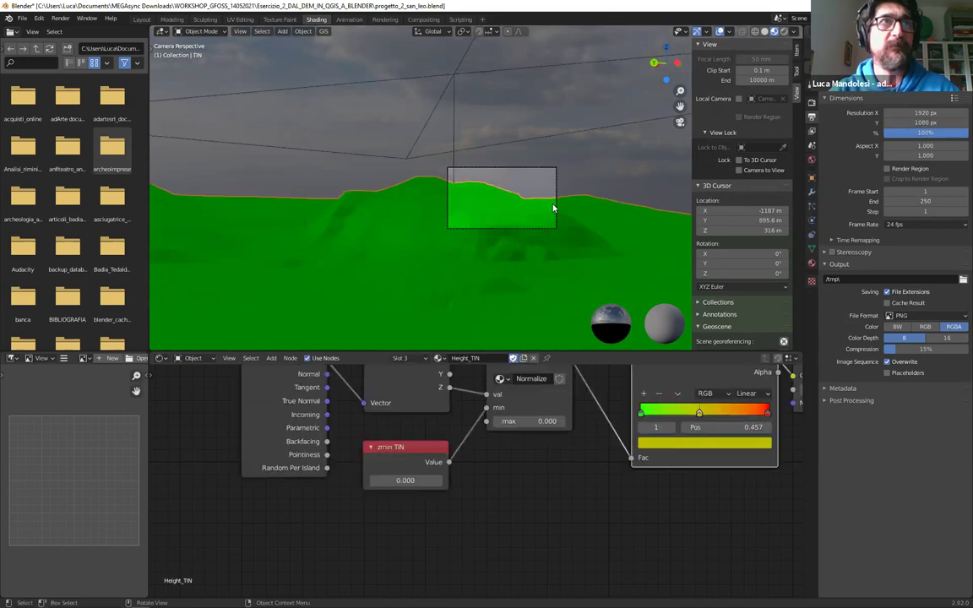
Change the camera's focal length to 18 mm, then settle on 22 mm
{"action": "middle_click_drag", "start_coordinate": [556, 206], "coordinate": [517, 210]}
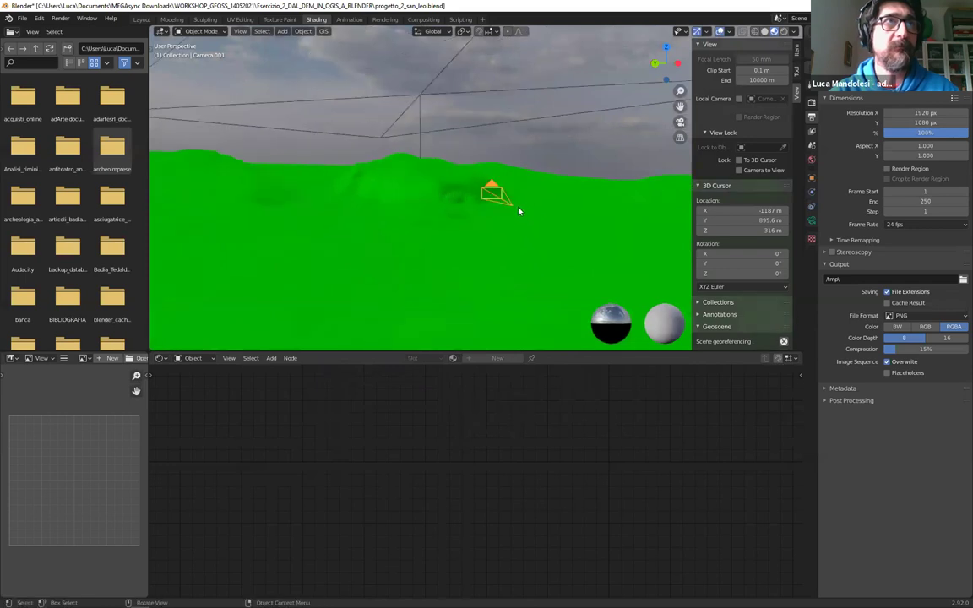
{"action": "left_click", "coordinate": [811, 220]}
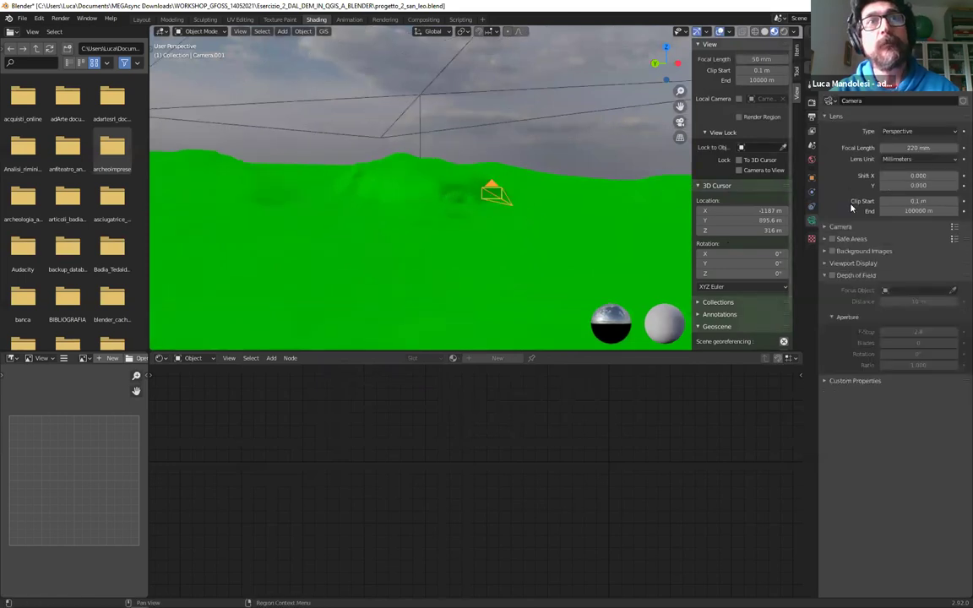
{"action": "left_click", "coordinate": [916, 150]}
{"action": "type", "text": "18"}
{"action": "key", "text": "Return"}
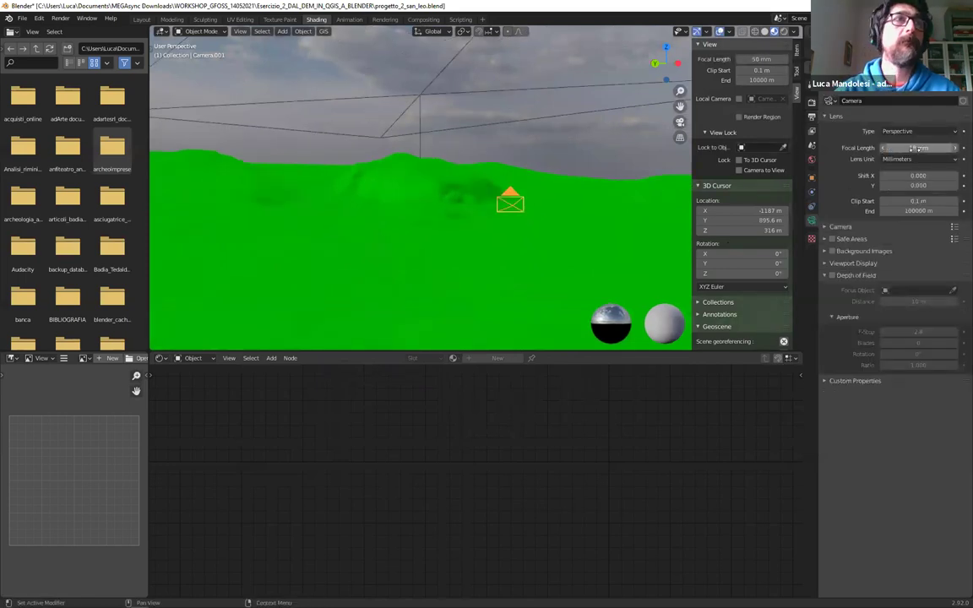
{"action": "key", "text": "KP_0"}
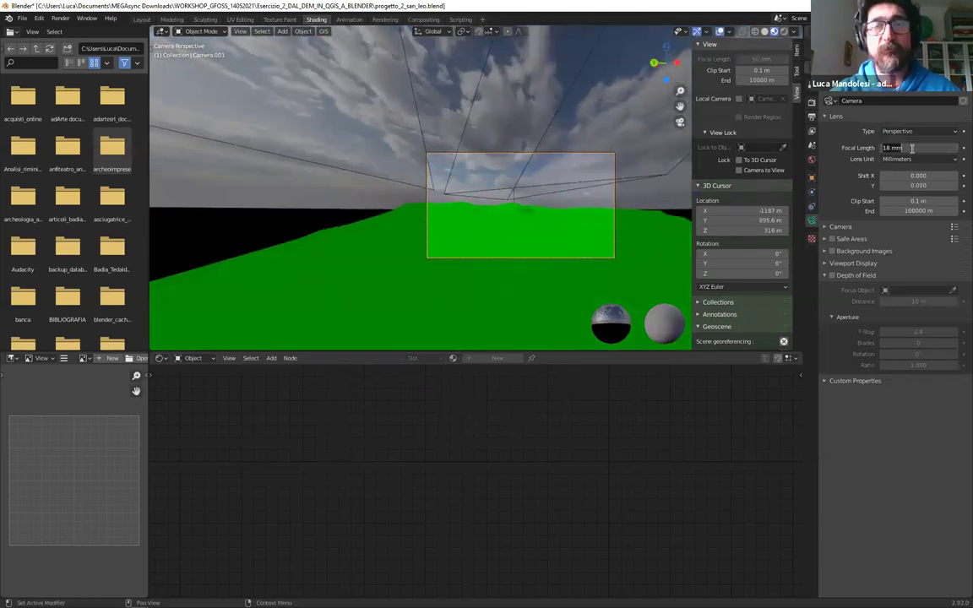
{"action": "left_click", "coordinate": [912, 149]}
{"action": "type", "text": "22"}
{"action": "key", "text": "Return"}
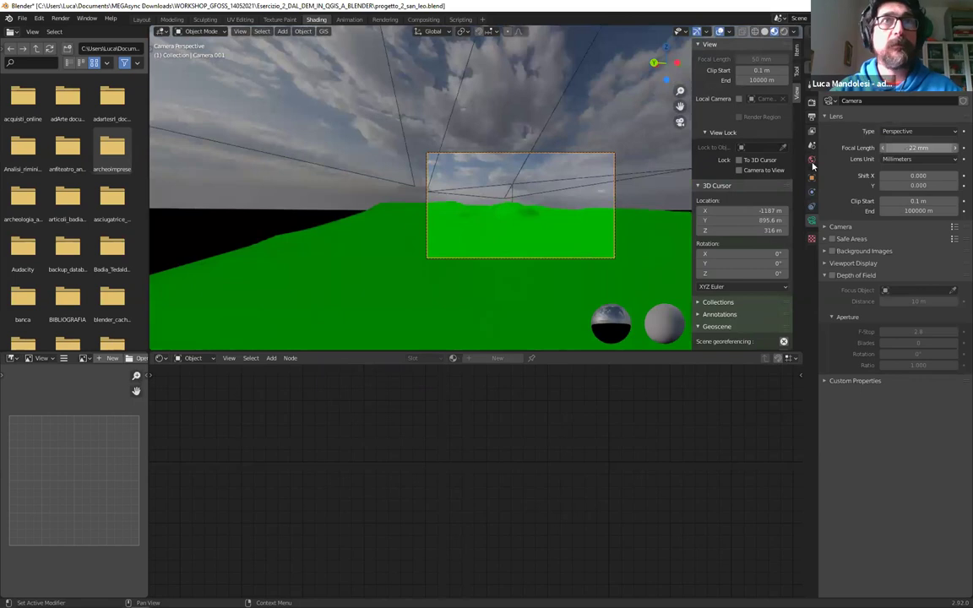
Reposition the camera over the terrain, make it active with Ctrl+Numpad 0, and open the editor-type list
{"action": "key", "text": "g"}
{"action": "key", "text": "z"}
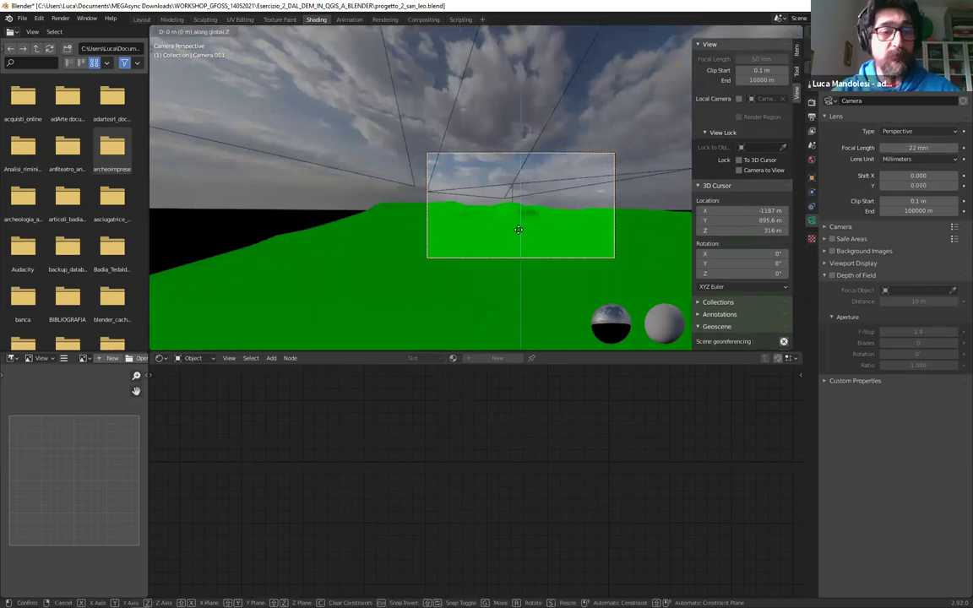
{"action": "left_click", "coordinate": [592, 228]}
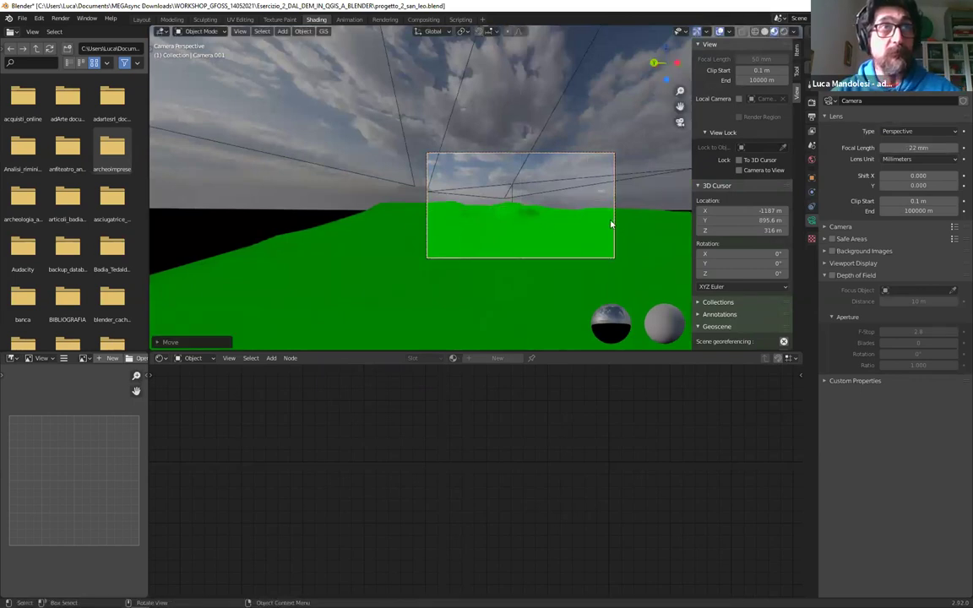
{"action": "left_click", "coordinate": [613, 224]}
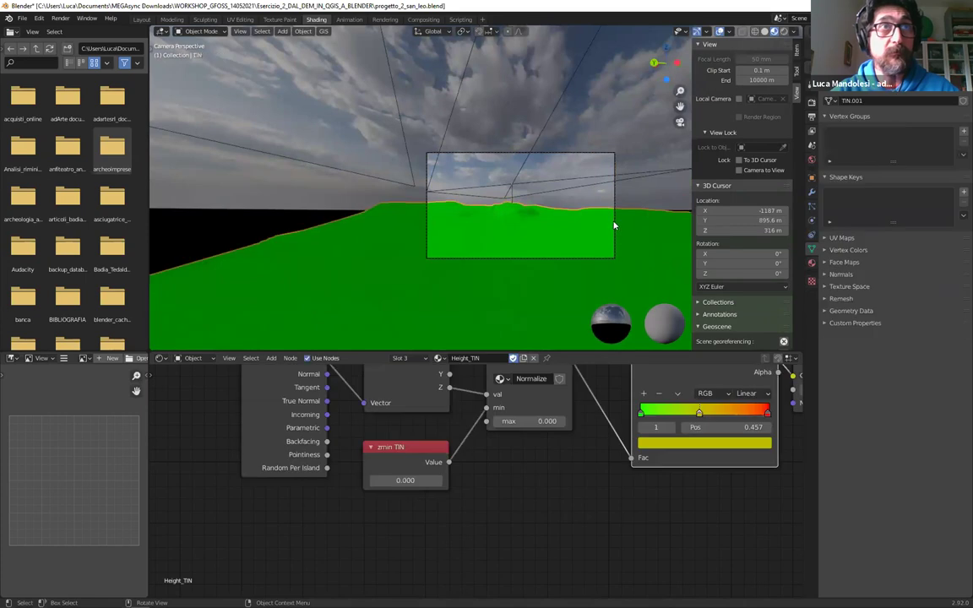
{"action": "scroll", "coordinate": [614, 226], "scroll_direction": "down", "scroll_amount": 3}
{"action": "middle_click_drag", "start_coordinate": [608, 229], "coordinate": [428, 259]}
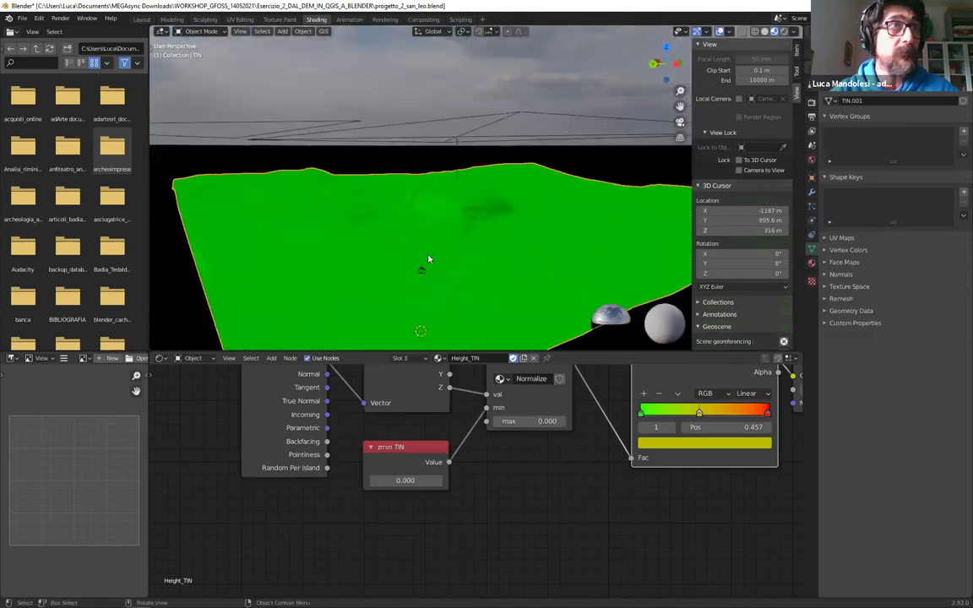
{"action": "left_click", "coordinate": [421, 273]}
{"action": "key", "text": "g"}
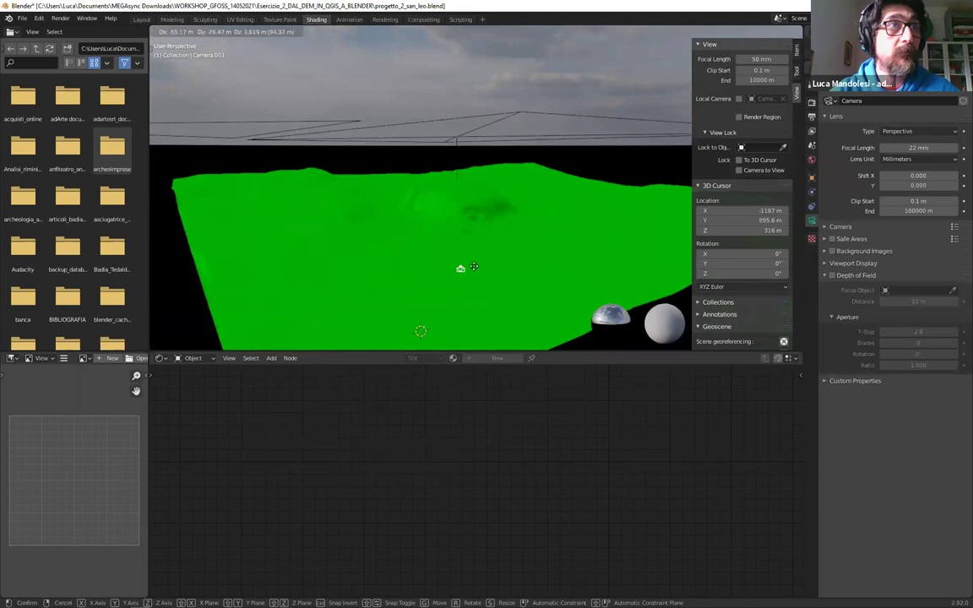
{"action": "left_click", "coordinate": [496, 267]}
{"action": "key", "text": "ctrl+KP_0"}
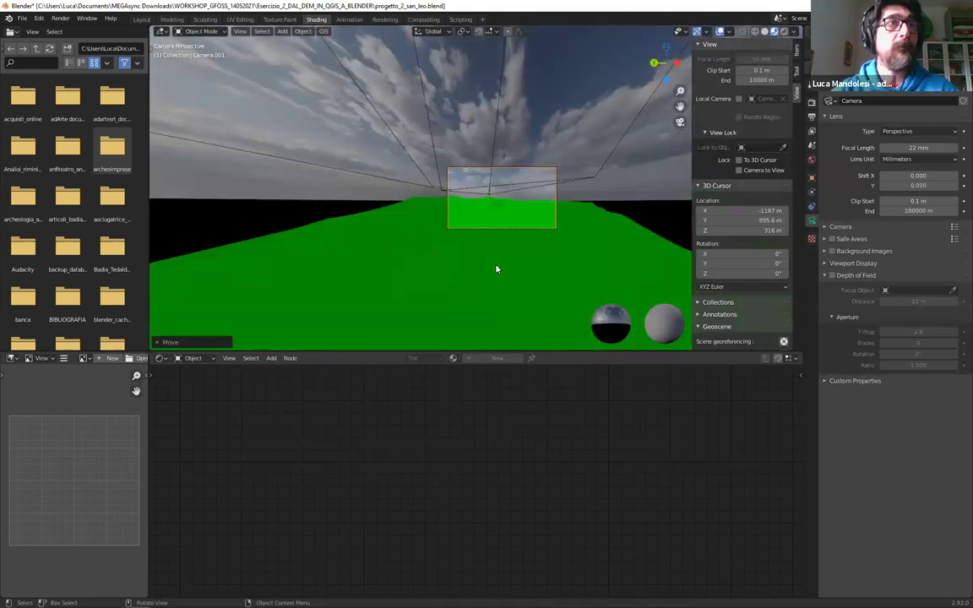
{"action": "left_click", "coordinate": [160, 358]}
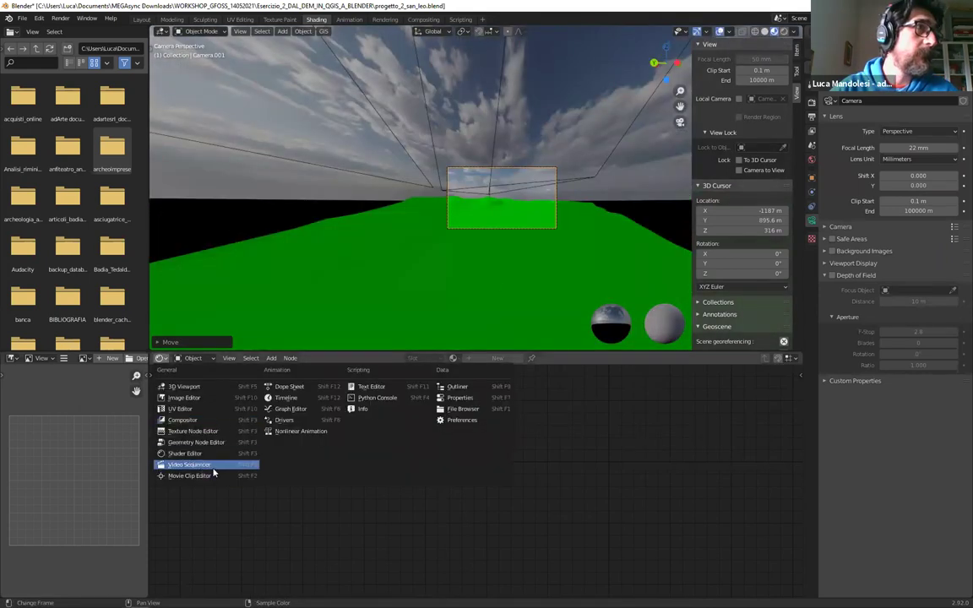
Switch the node editor to a Timeline and keyframe the camera's transform at the start
{"action": "left_click", "coordinate": [286, 397]}
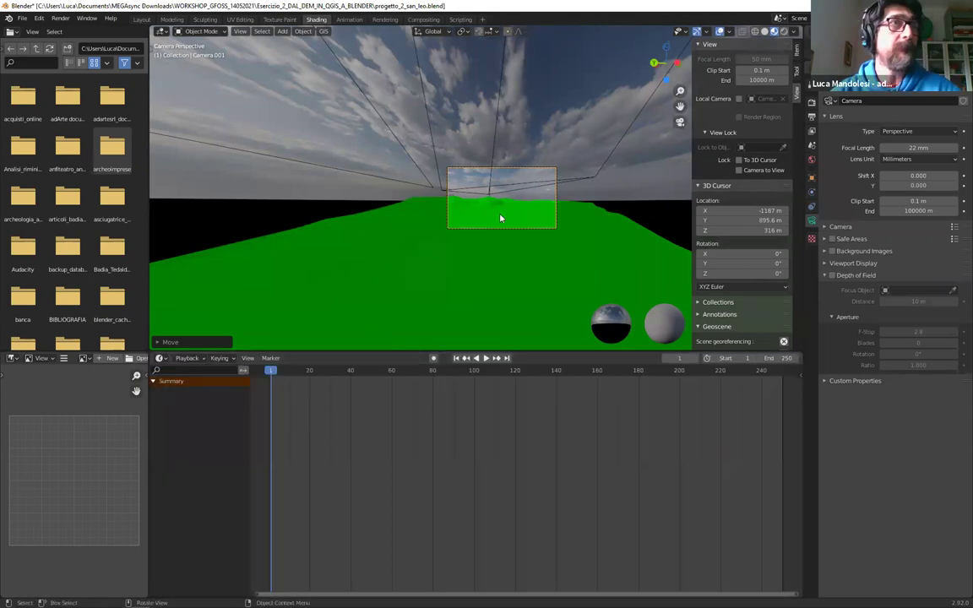
{"action": "key", "text": "i"}
{"action": "left_click", "coordinate": [501, 261]}
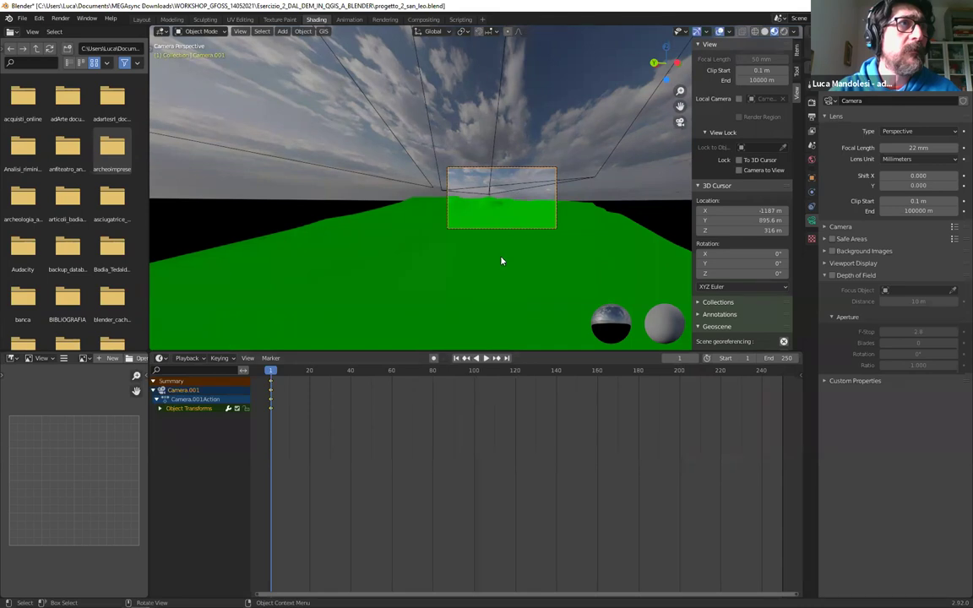
{"action": "left_click", "coordinate": [540, 239]}
{"action": "key", "text": "ctrl+z"}
Move the camera across the terrain to a new spot
{"action": "left_click", "coordinate": [274, 369]}
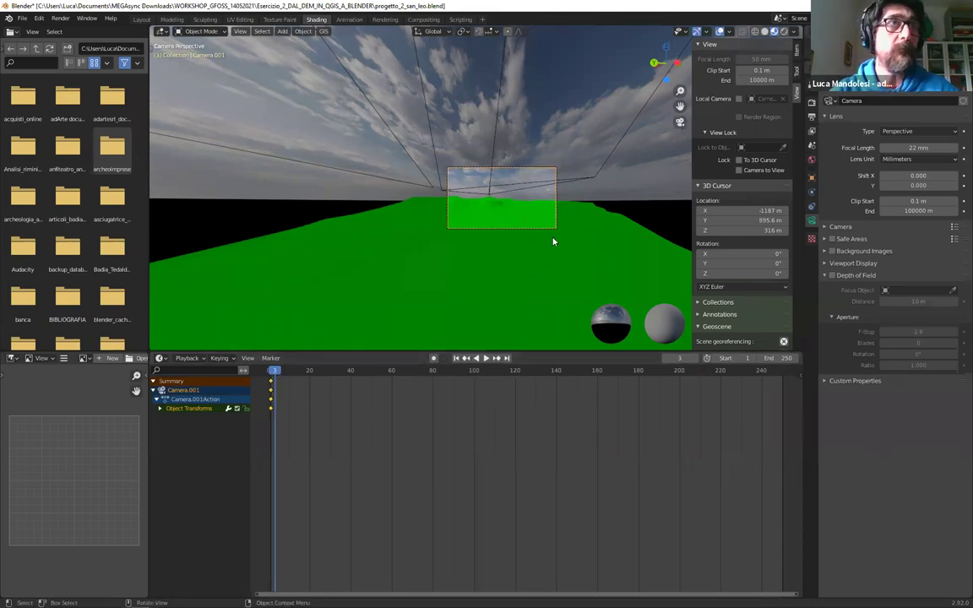
{"action": "key", "text": "g"}
{"action": "left_click", "coordinate": [511, 229]}
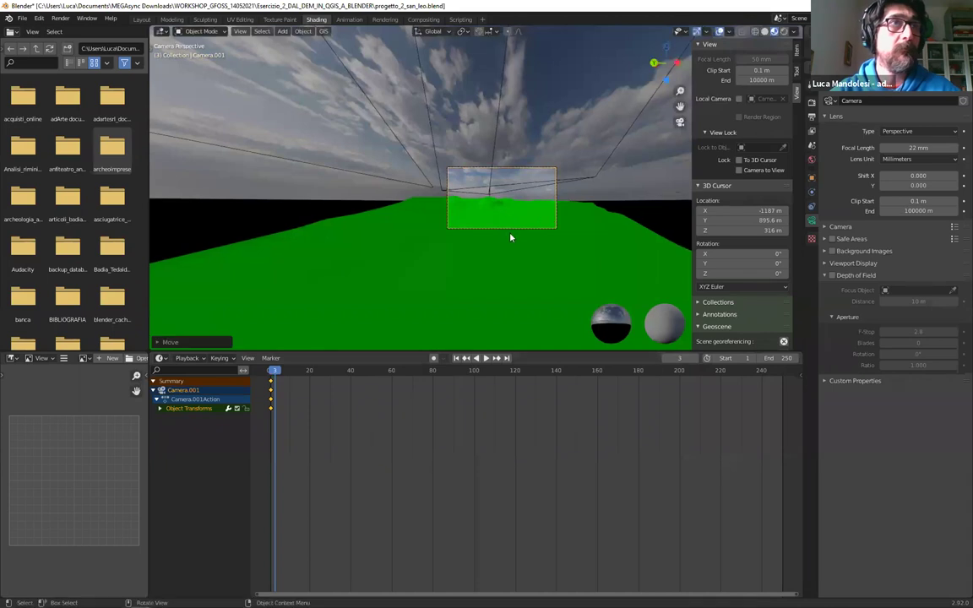
{"action": "middle_click_drag", "start_coordinate": [530, 247], "coordinate": [526, 276]}
{"action": "key", "text": "g"}
{"action": "left_click", "coordinate": [442, 262]}
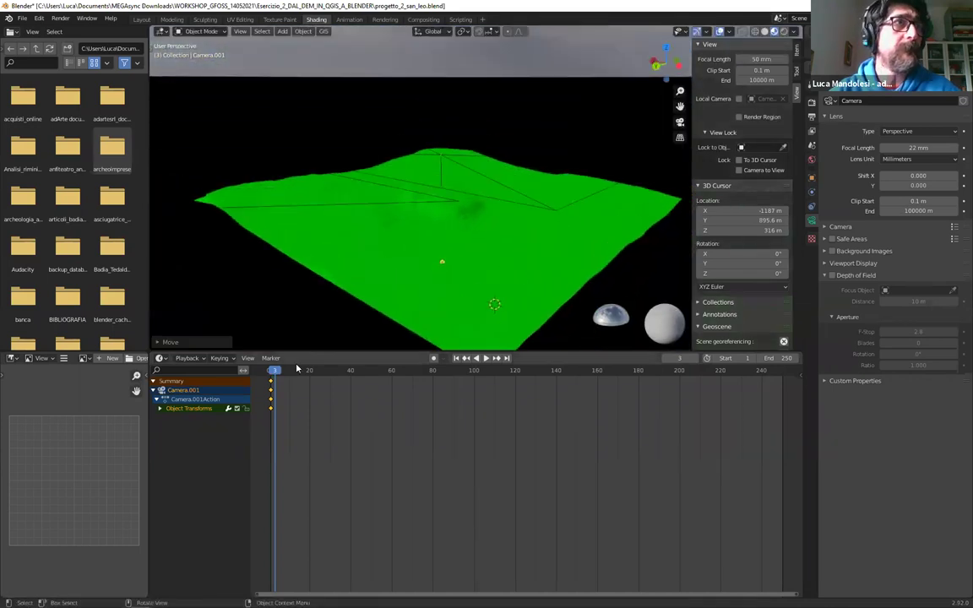
At frame 160, place the camera at its end position and keyframe Location, Rotation & Scale, then return to frame 0
{"action": "left_click_drag", "start_coordinate": [291, 372], "coordinate": [597, 372]}
{"action": "key", "text": "g"}
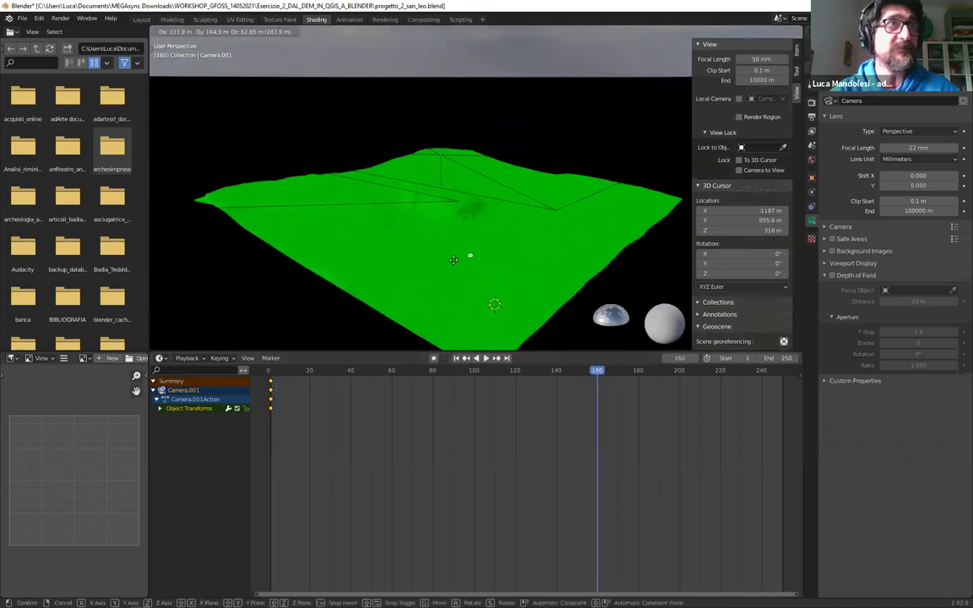
{"action": "left_click", "coordinate": [424, 266]}
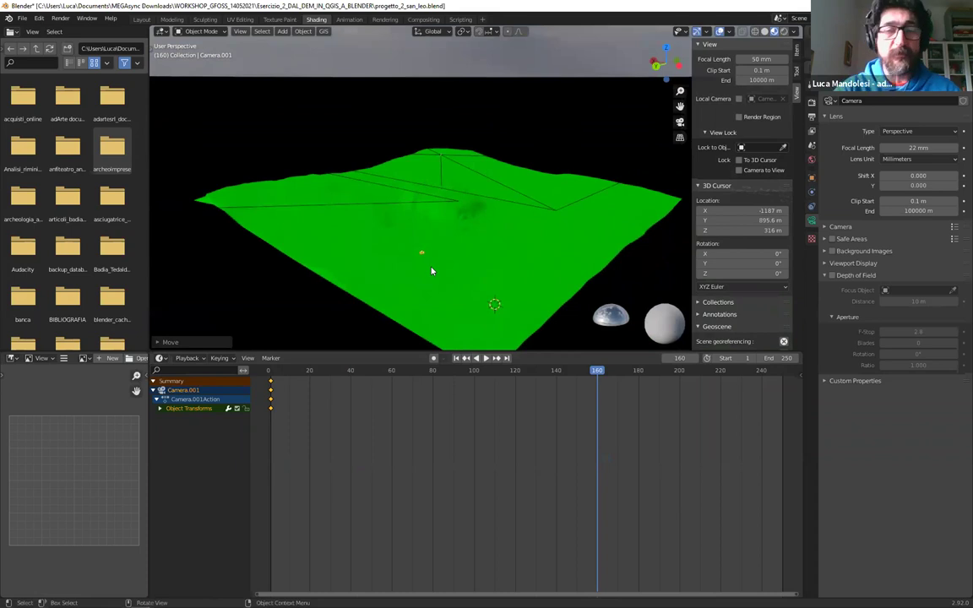
{"action": "key", "text": "i"}
{"action": "left_click", "coordinate": [429, 267]}
{"action": "key", "text": "shift+Left"}
{"action": "key", "text": "KP_0"}
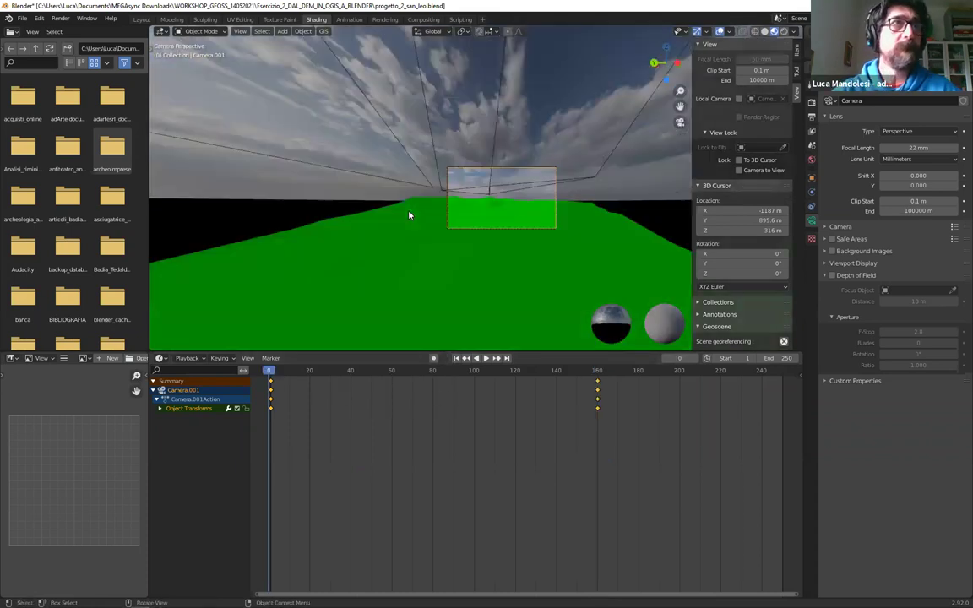
{"action": "key", "text": "alt+a"}
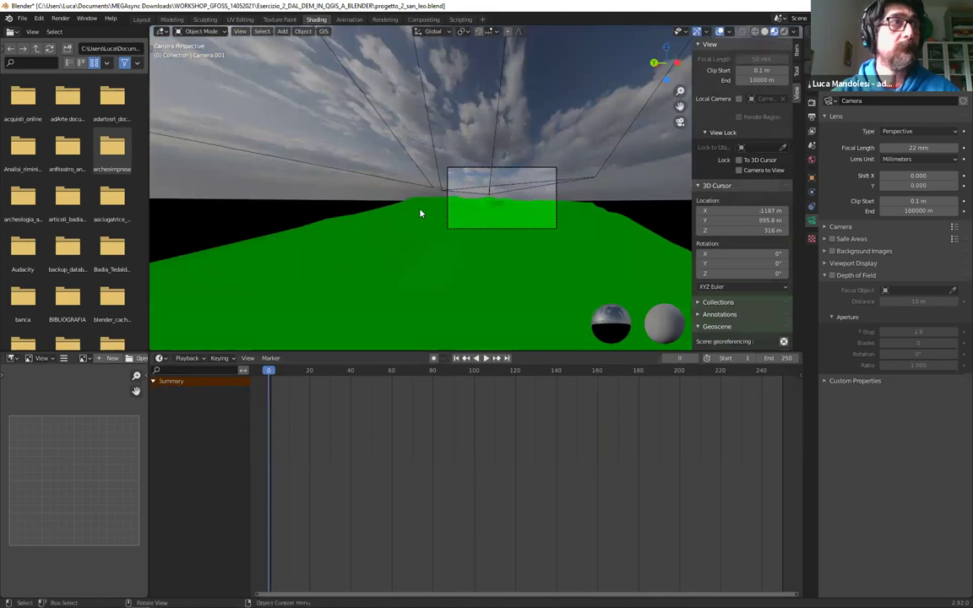
Play the camera flyover from frame 0 to 160, stop it, and open the area's editor-type list
{"action": "left_click", "coordinate": [552, 202]}
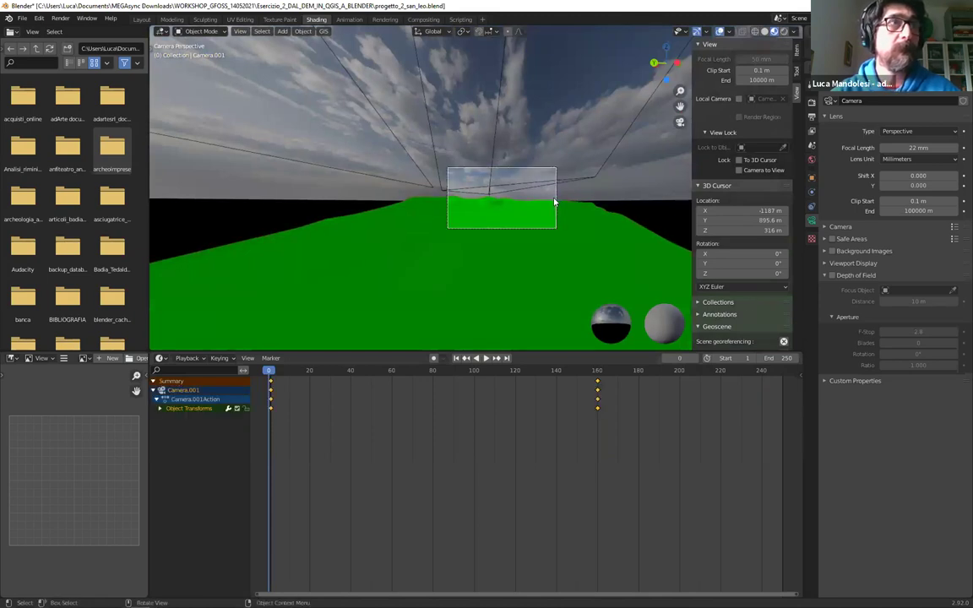
{"action": "left_click", "coordinate": [552, 201]}
{"action": "left_click", "coordinate": [488, 359]}
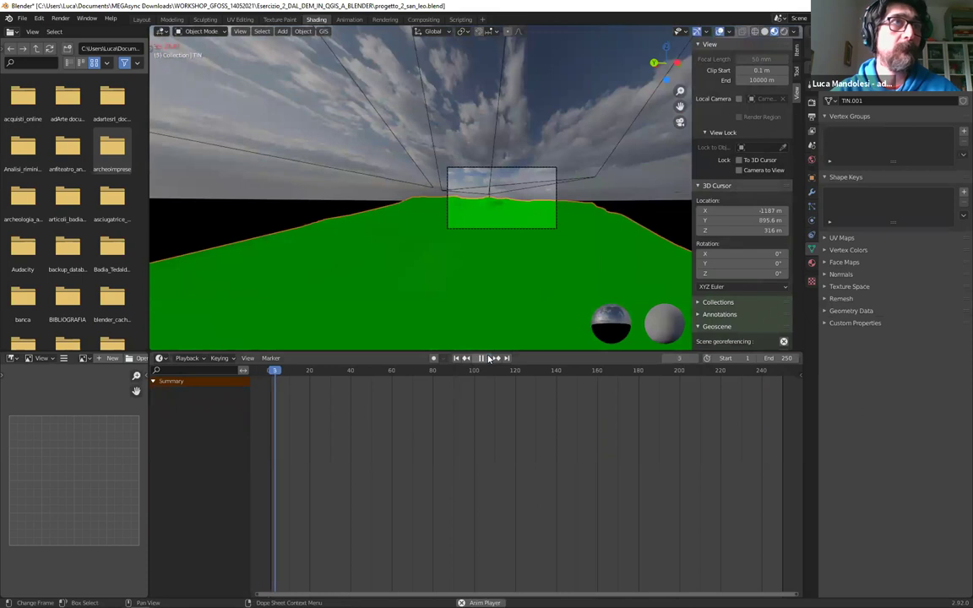
{"action": "left_click", "coordinate": [554, 200]}
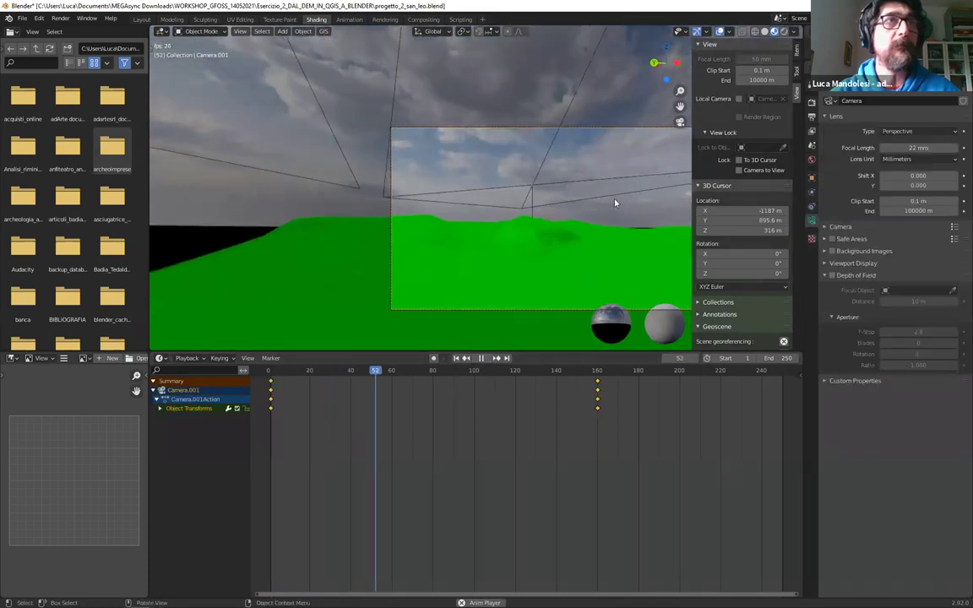
{"action": "key", "text": "shift+Left"}
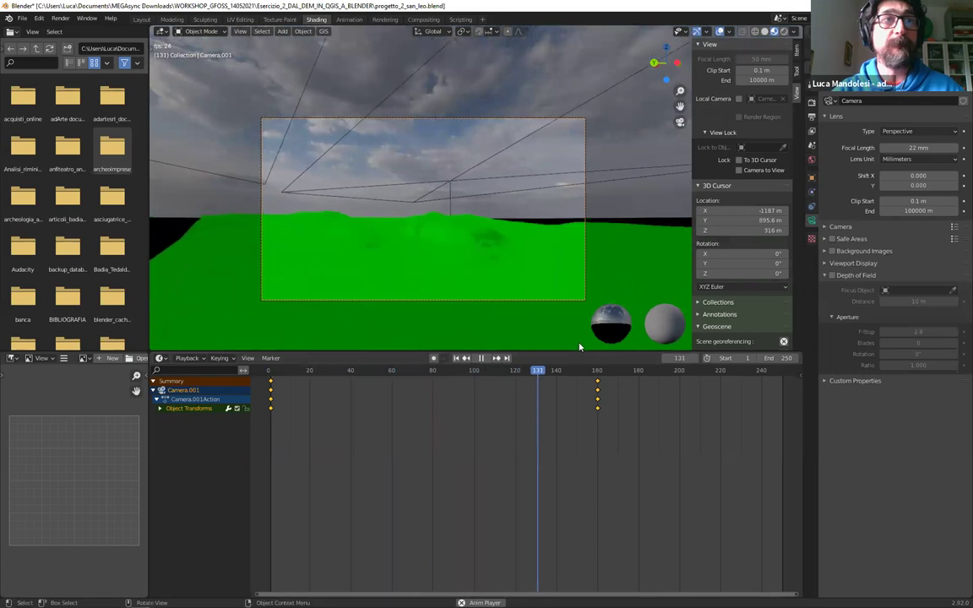
{"action": "key", "text": "space"}
{"action": "left_click", "coordinate": [158, 359]}
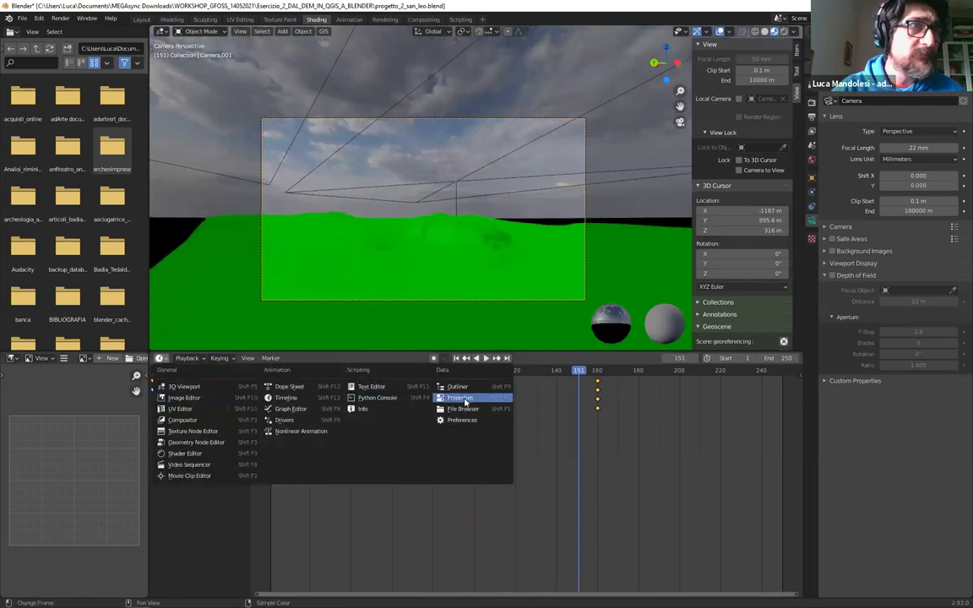
Switch to the Graph Editor, fit all keys, and drag the middle Y Euler Rotation keyframe
{"action": "left_click", "coordinate": [291, 408]}
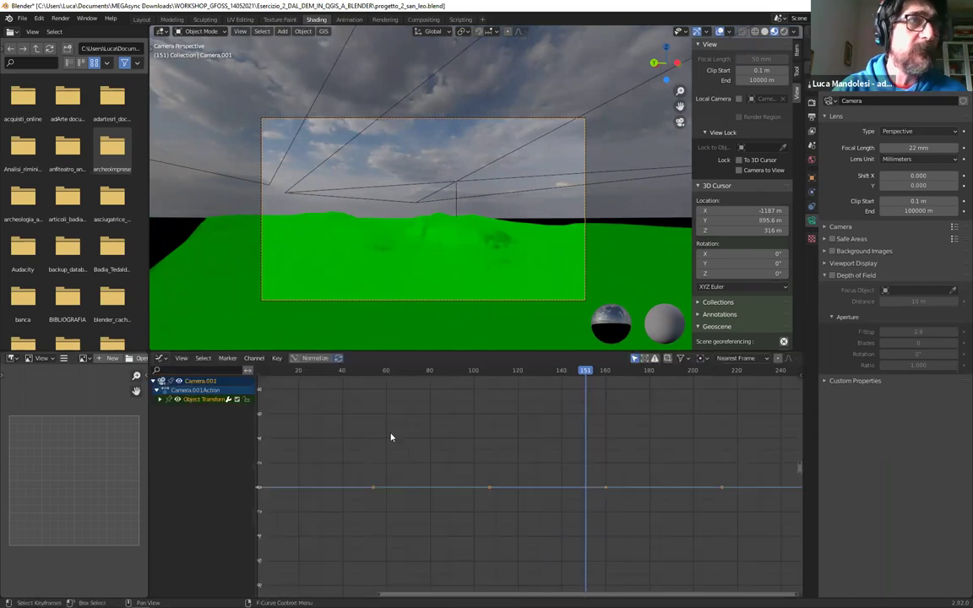
{"action": "key", "text": "Home"}
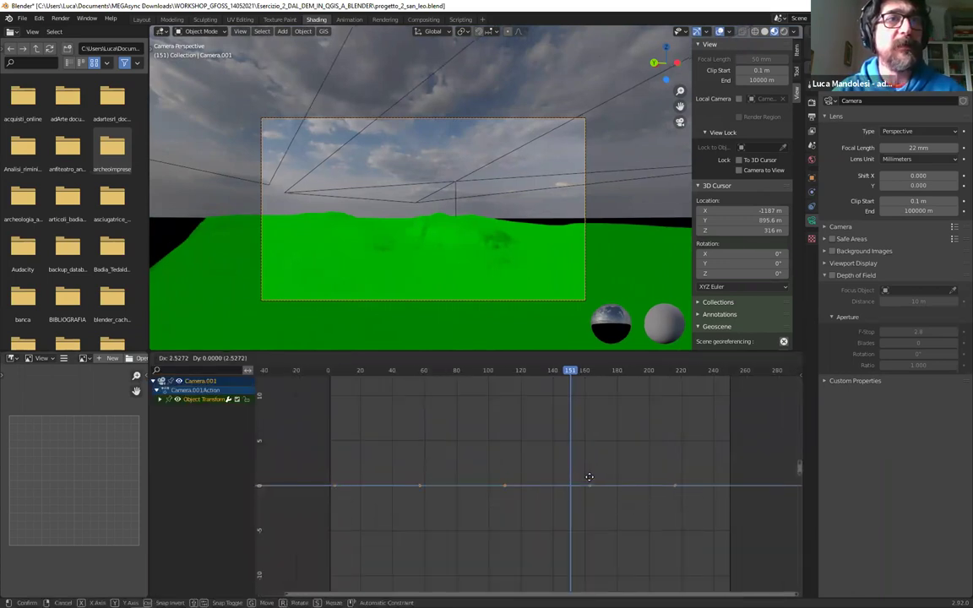
{"action": "key", "text": "a"}
{"action": "key", "text": "g"}
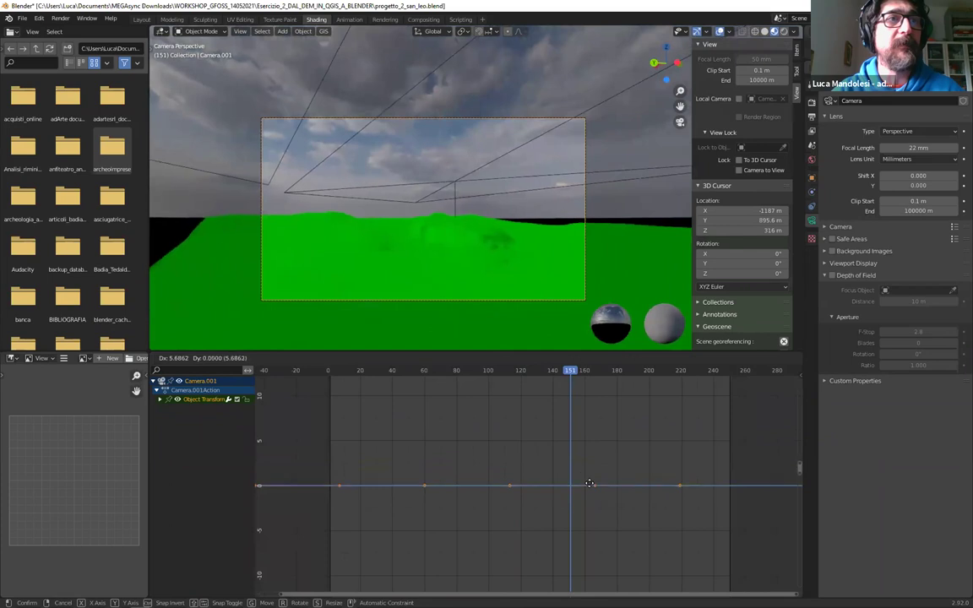
{"action": "left_click", "coordinate": [324, 471]}
{"action": "left_click", "coordinate": [161, 399]}
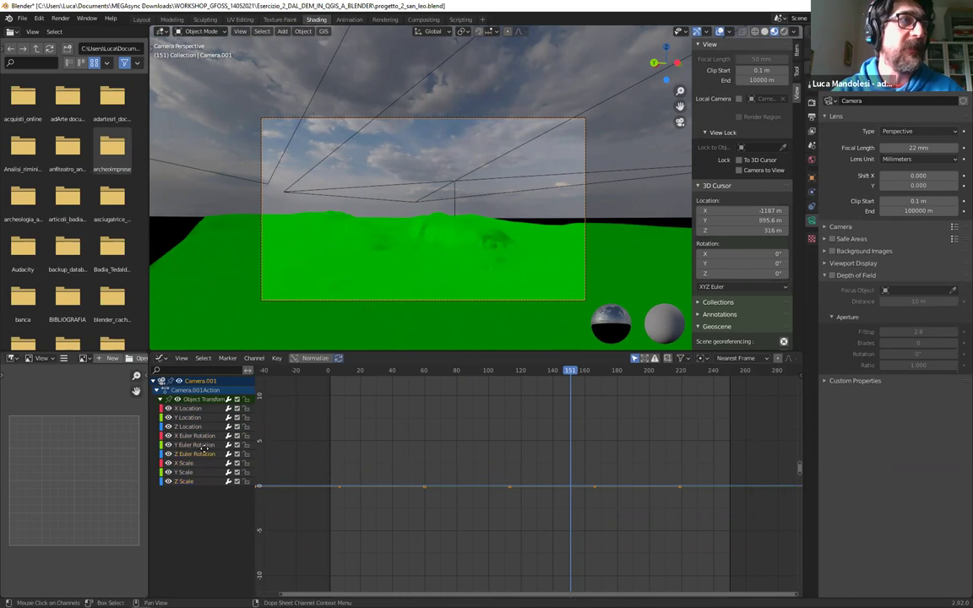
{"action": "mouse_move", "coordinate": [507, 484]}
{"action": "left_mouse_down"}
{"action": "mouse_move", "coordinate": [510, 460]}
{"action": "mouse_move", "coordinate": [508, 476]}
{"action": "left_mouse_up"}
Scrub and play the flyover through the camera to check the new rotation
{"action": "scroll", "coordinate": [459, 190], "scroll_direction": "down", "scroll_amount": 2}
{"action": "middle_click_drag", "start_coordinate": [488, 215], "coordinate": [439, 200]}
{"action": "key", "text": "KP_0"}
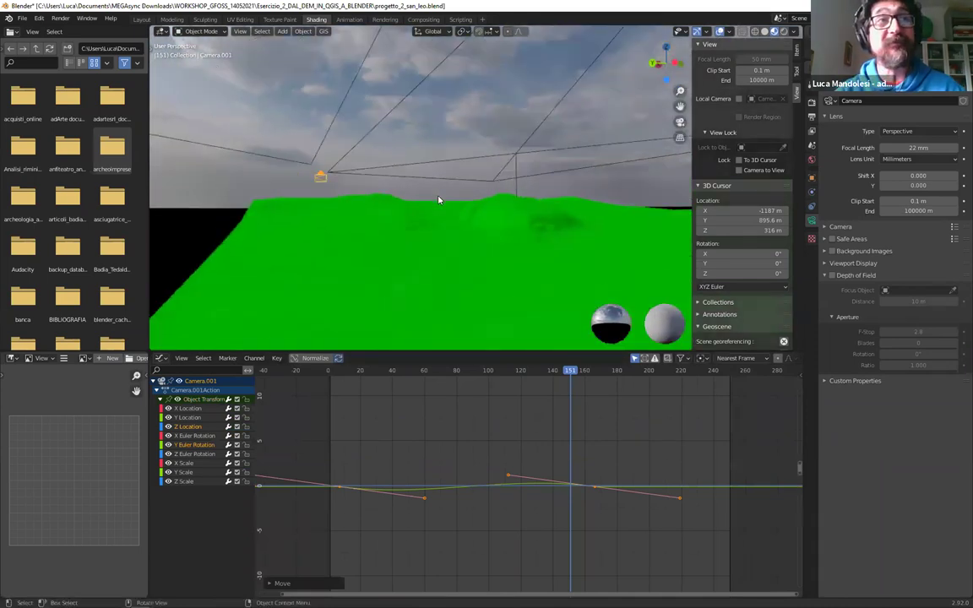
{"action": "left_click_drag", "start_coordinate": [365, 374], "coordinate": [506, 372]}
{"action": "left_click_drag", "start_coordinate": [406, 372], "coordinate": [327, 372]}
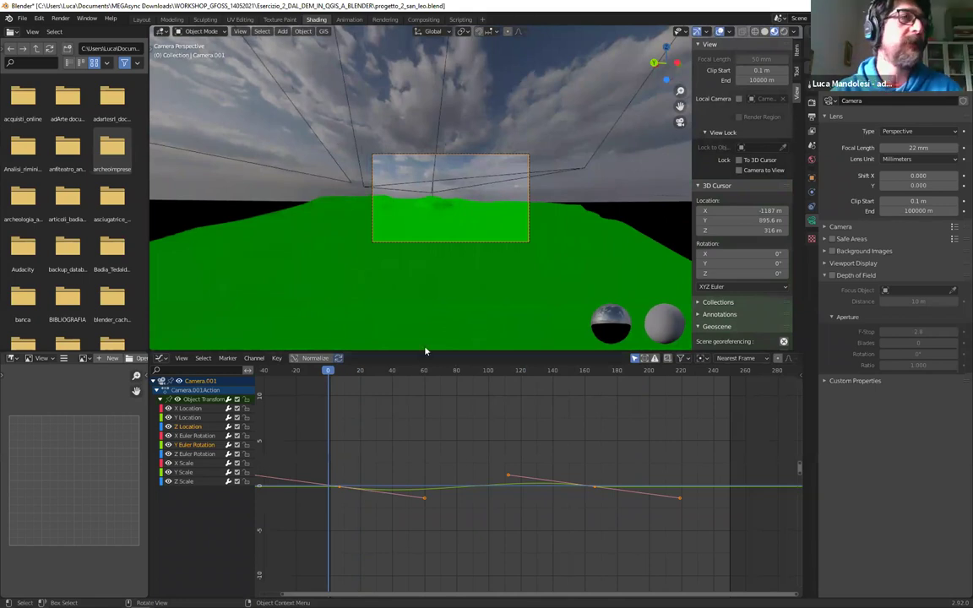
{"action": "scroll", "coordinate": [427, 274], "scroll_direction": "down", "scroll_amount": 2}
{"action": "scroll", "coordinate": [432, 267], "scroll_direction": "up", "scroll_amount": 4}
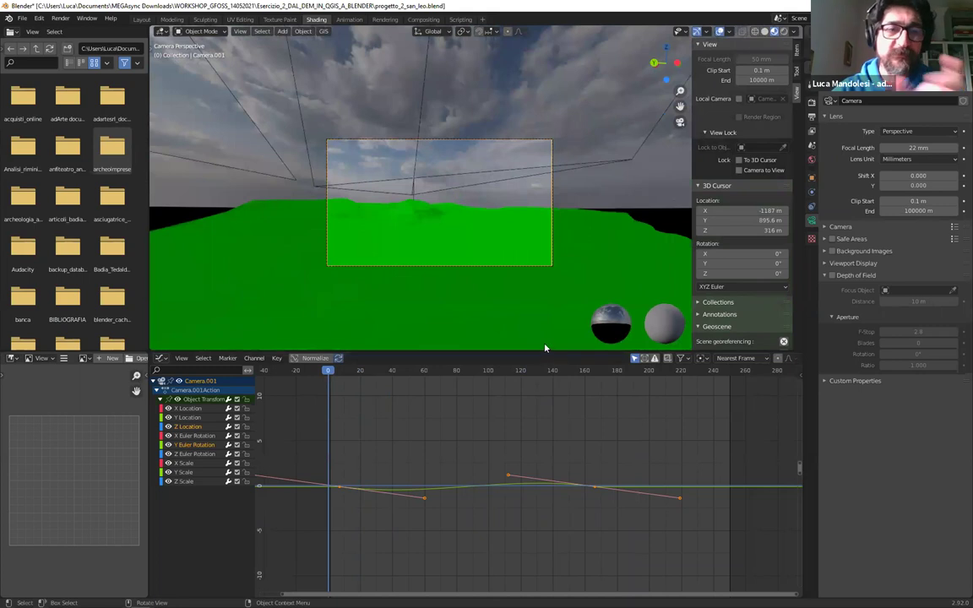
{"action": "scroll", "coordinate": [493, 227], "scroll_direction": "down", "scroll_amount": 2}
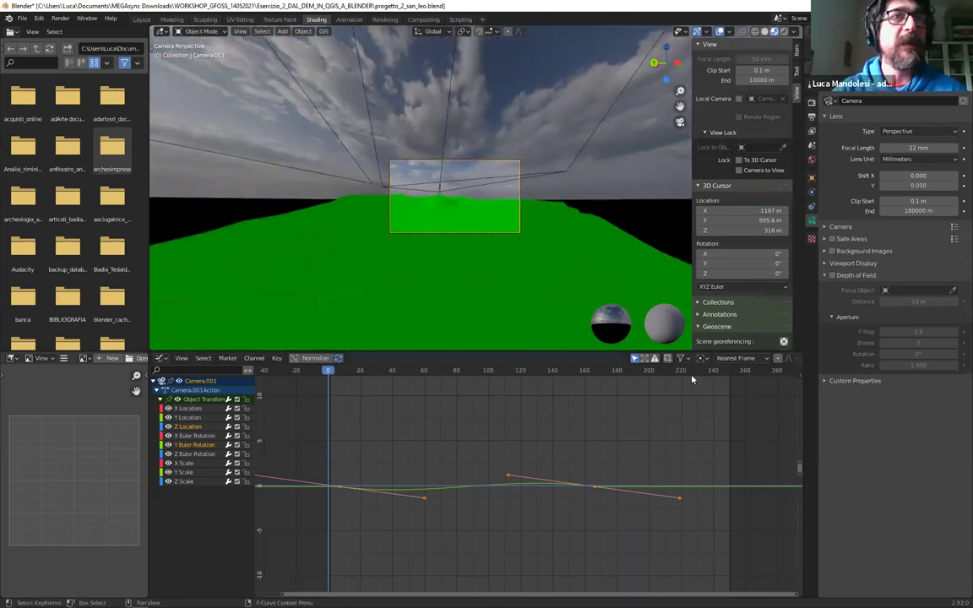
{"action": "key", "text": "space"}
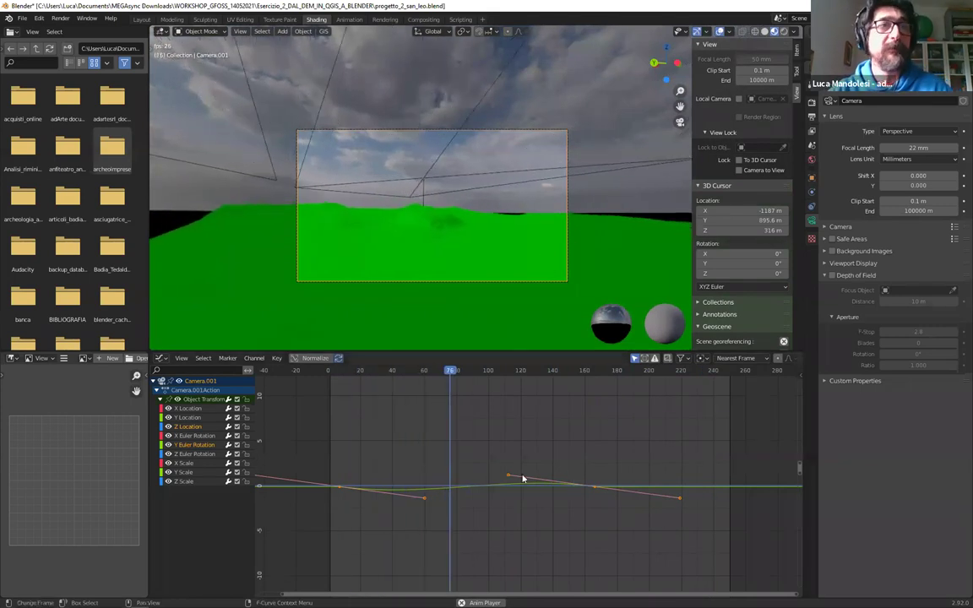
Steepen the selected keyframe handles, review the flyover, and close Blender
{"action": "key", "text": "g"}
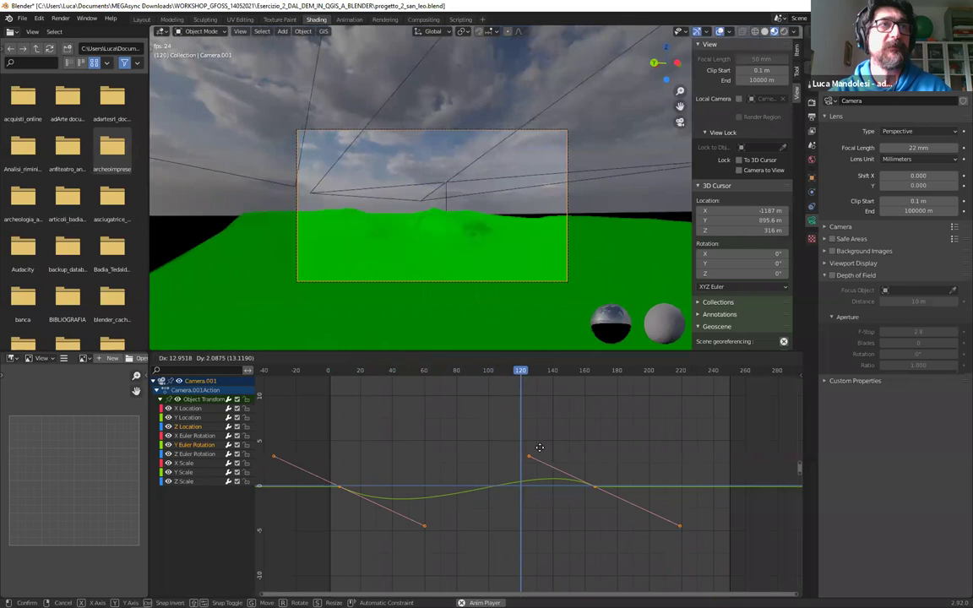
{"action": "left_click", "coordinate": [576, 439]}
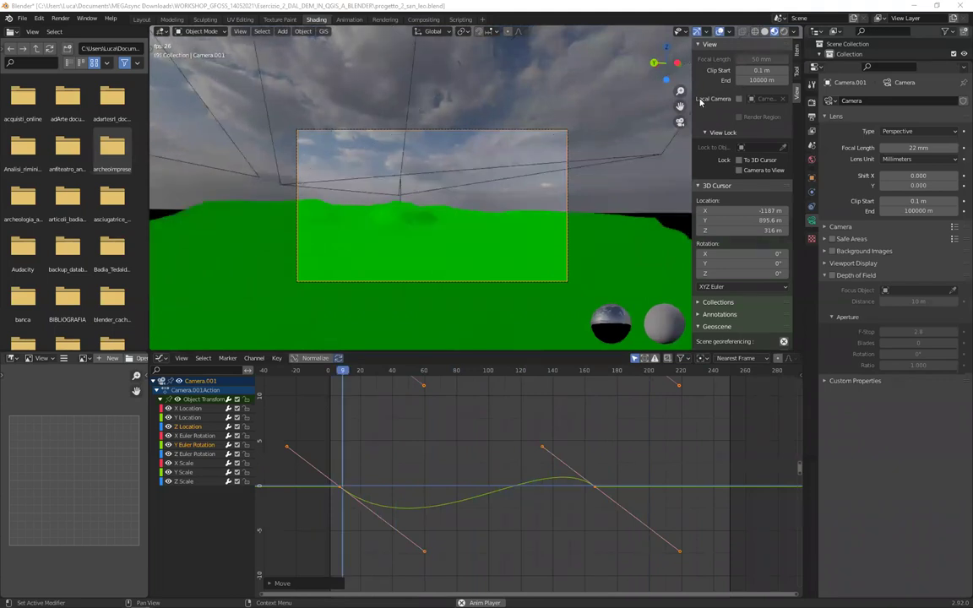
{"action": "scroll", "coordinate": [441, 286], "scroll_direction": "up", "scroll_amount": 3}
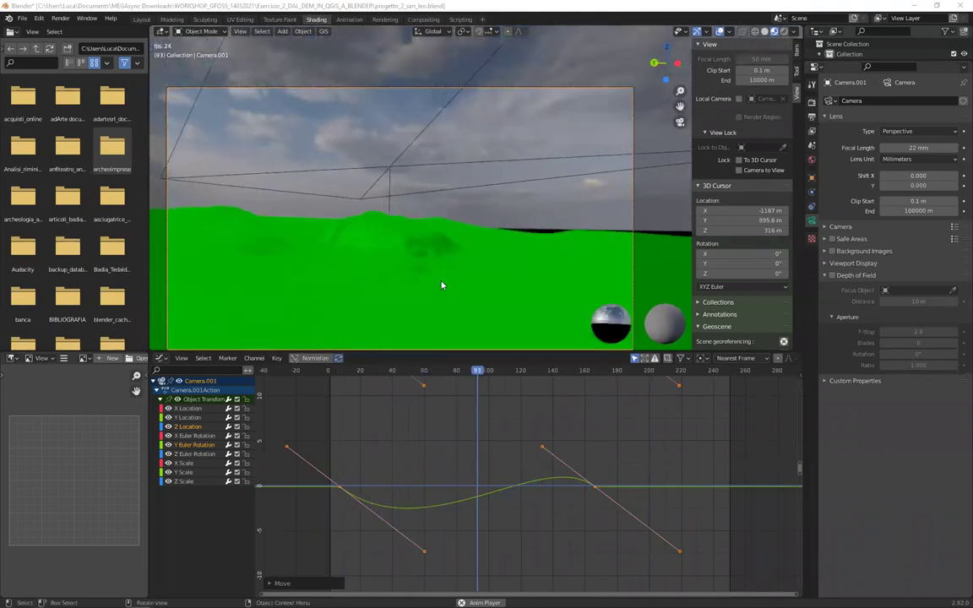
{"action": "scroll", "coordinate": [440, 285], "scroll_direction": "down", "scroll_amount": 2}
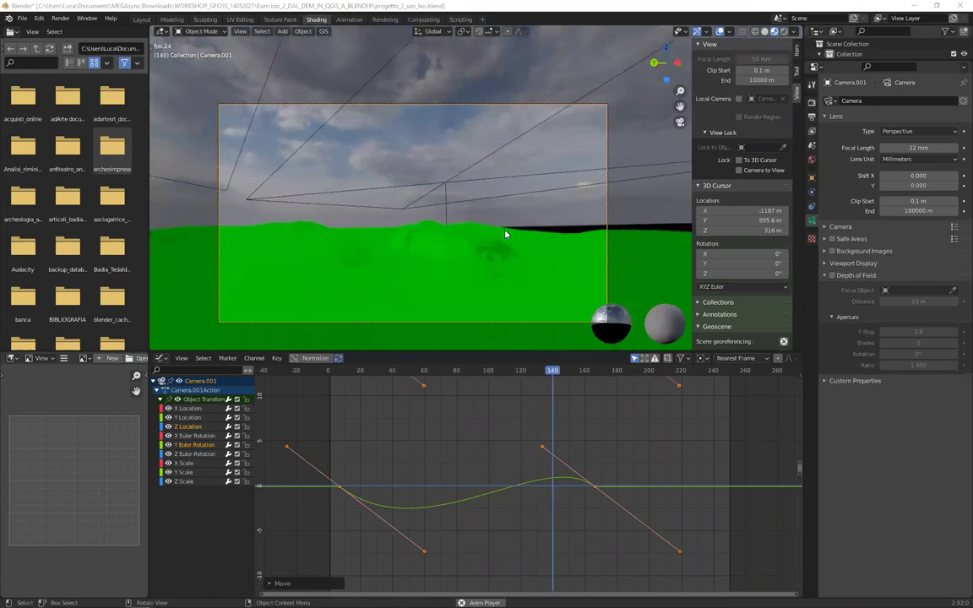
{"action": "left_click", "coordinate": [958, 6]}
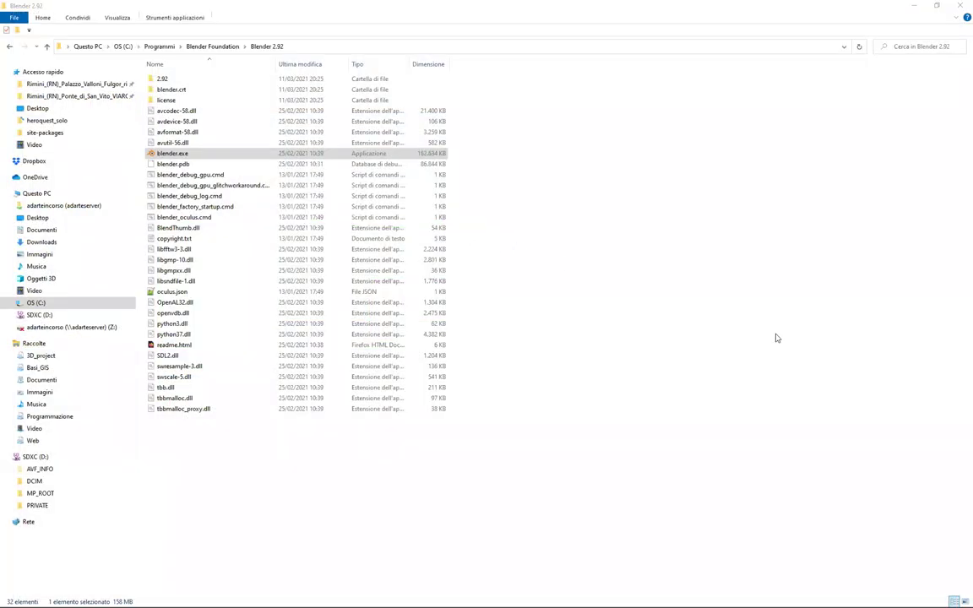
Leave File Explorer and load the YouTube home page from the browser's address bar
{"action": "left_click", "coordinate": [753, 271]}
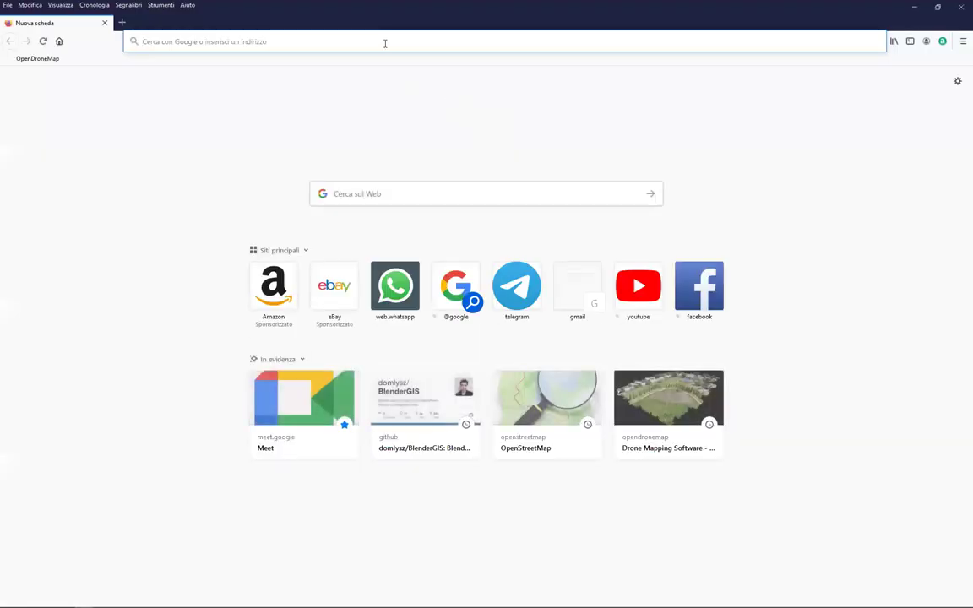
{"action": "left_click", "coordinate": [384, 43]}
{"action": "type", "text": "youtube.com"}
{"action": "key", "text": "Return"}
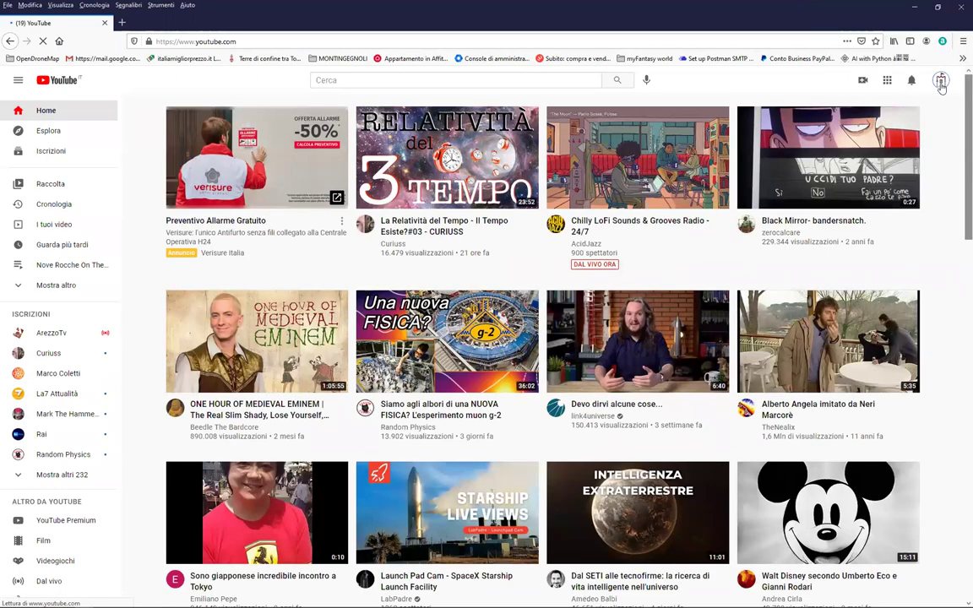
Open the pyArchInit ArcheoImagineers channel page from the account menu and browse its playlists
{"action": "left_click", "coordinate": [941, 81]}
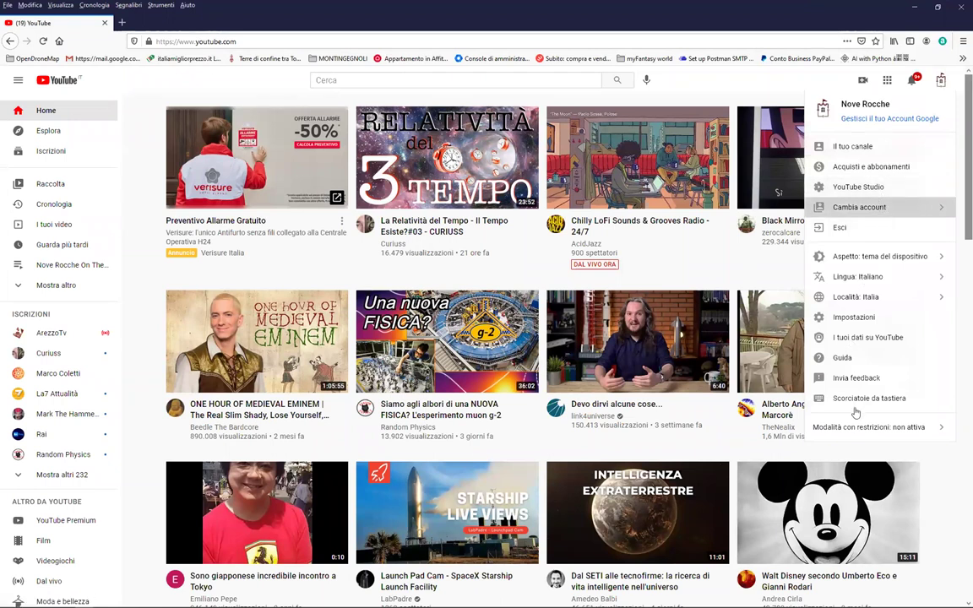
{"action": "key", "text": "F5"}
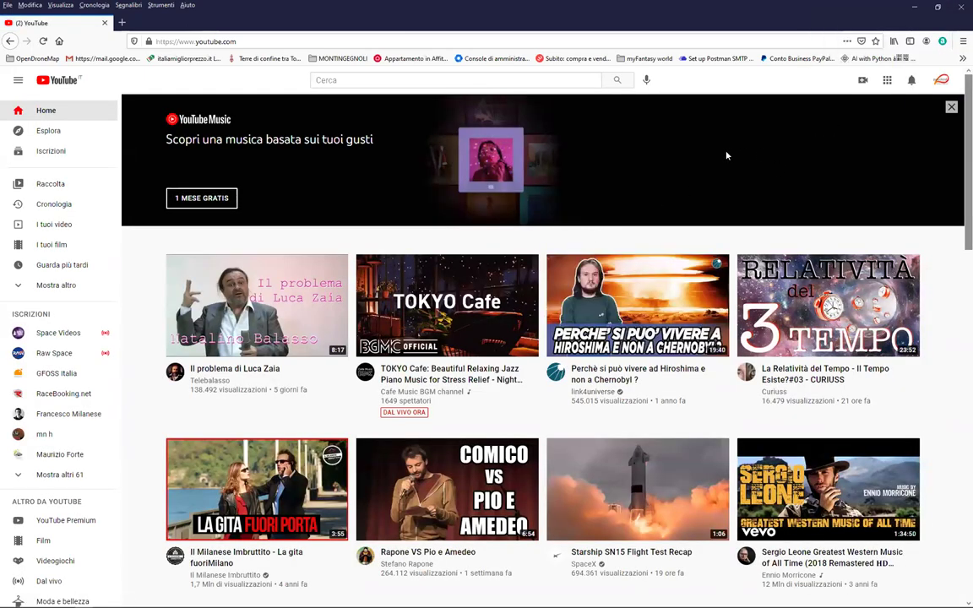
{"action": "left_click", "coordinate": [942, 79]}
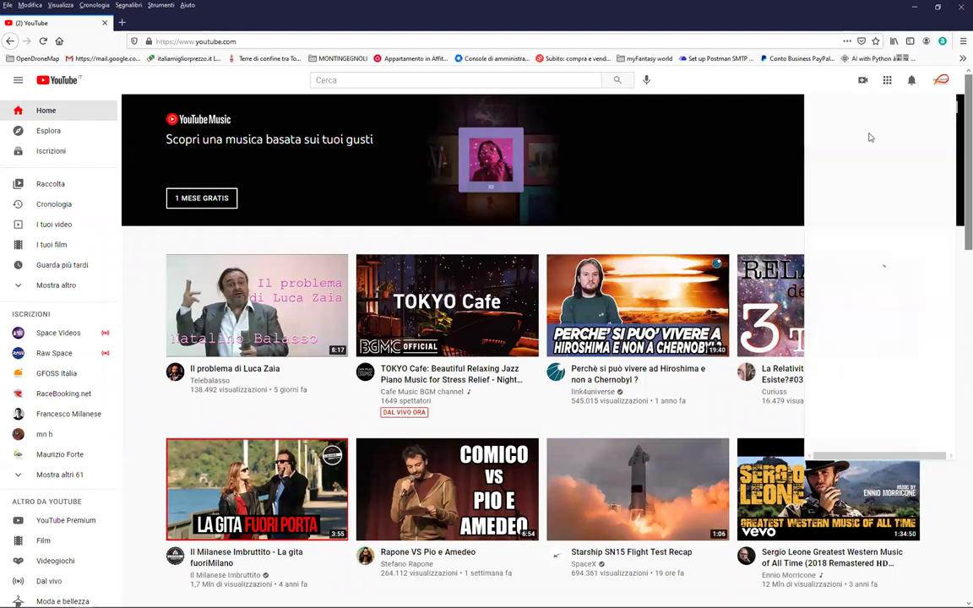
{"action": "left_click", "coordinate": [861, 147]}
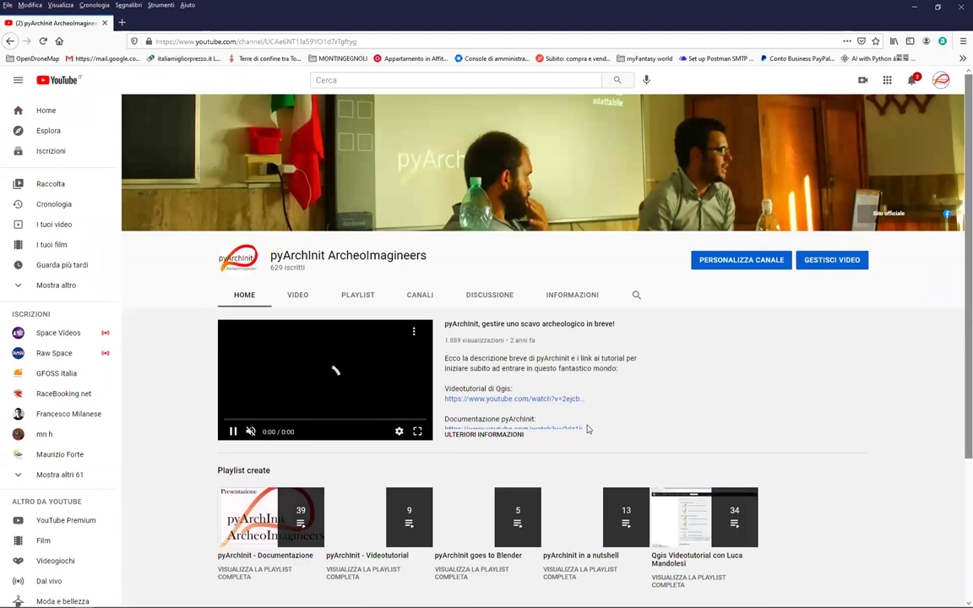
{"action": "scroll", "coordinate": [590, 456], "scroll_direction": "down", "scroll_amount": 1}
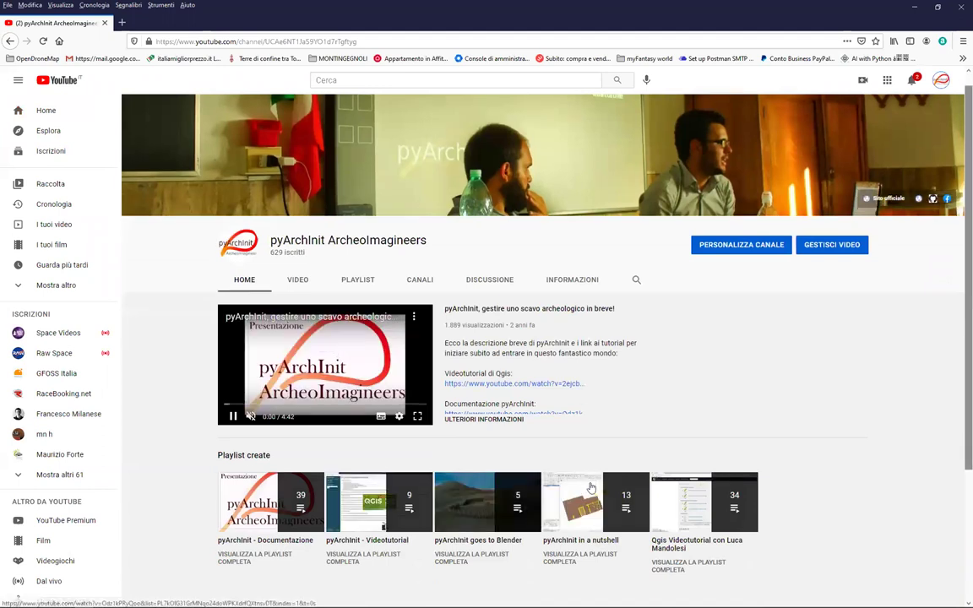
{"action": "scroll", "coordinate": [592, 488], "scroll_direction": "down", "scroll_amount": 1}
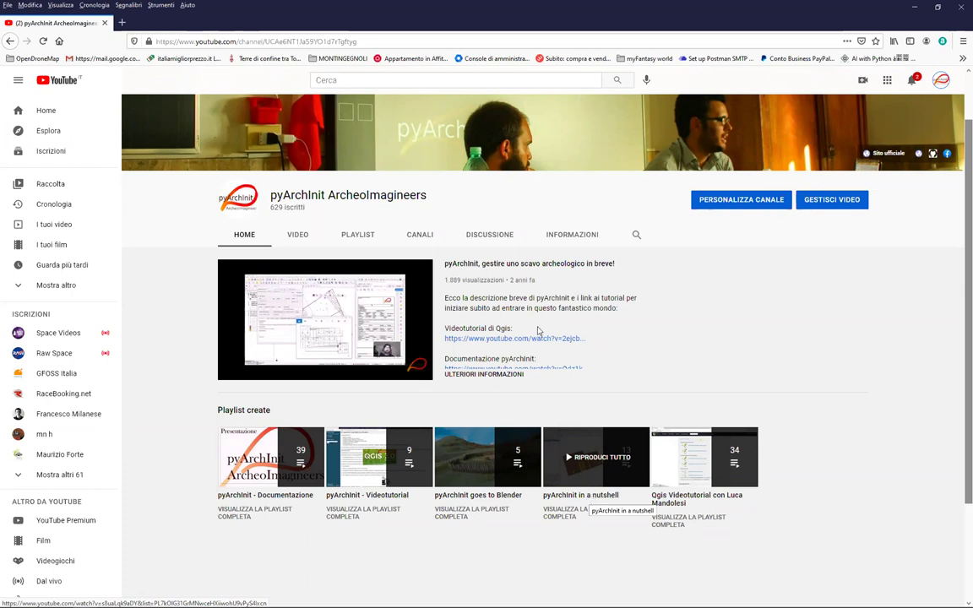
{"action": "scroll", "coordinate": [538, 328], "scroll_direction": "up", "scroll_amount": 2}
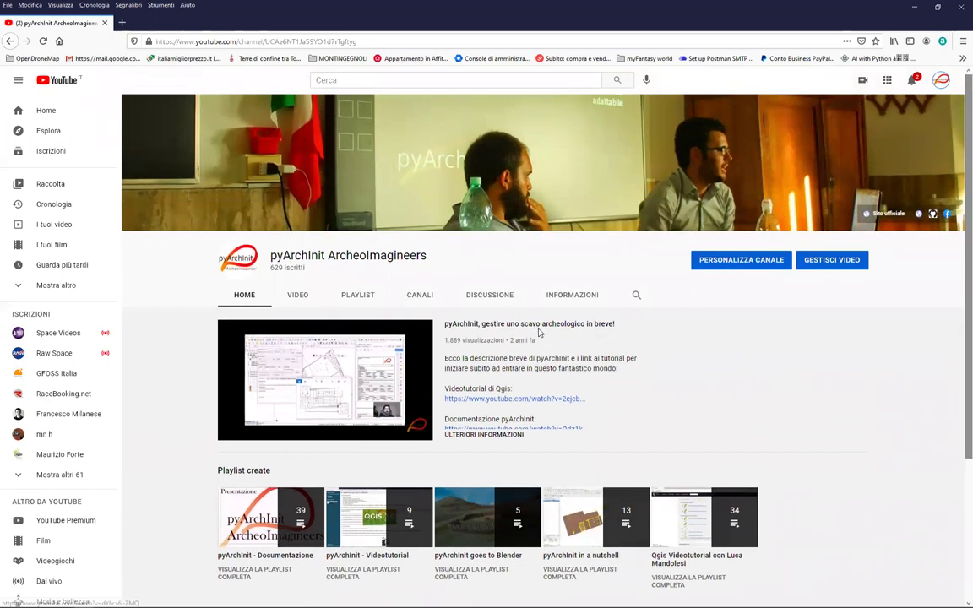
Start typing a new web address, clearing the WhatsApp and Telegram completions
{"action": "left_click", "coordinate": [326, 42]}
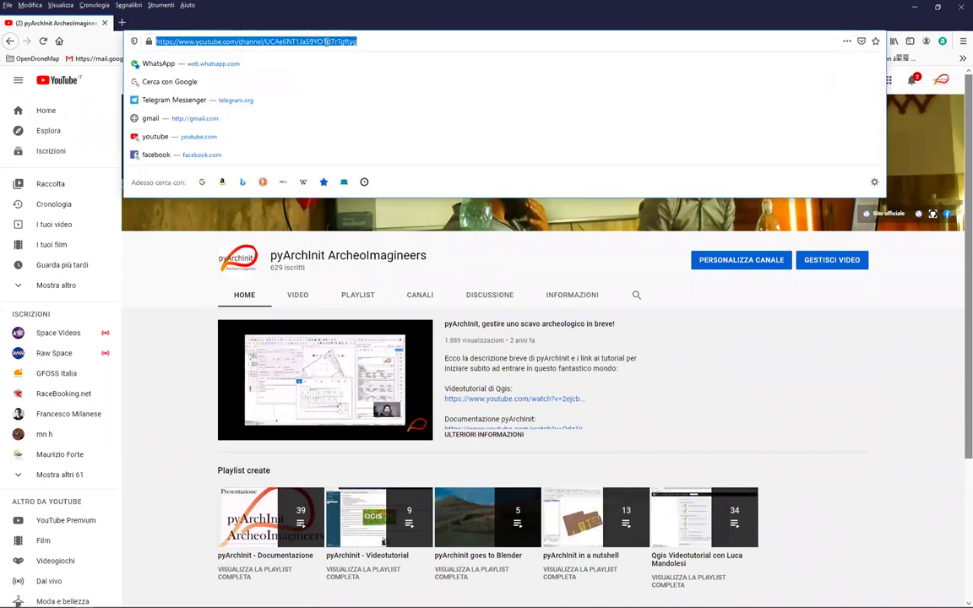
{"action": "type", "text": "we"}
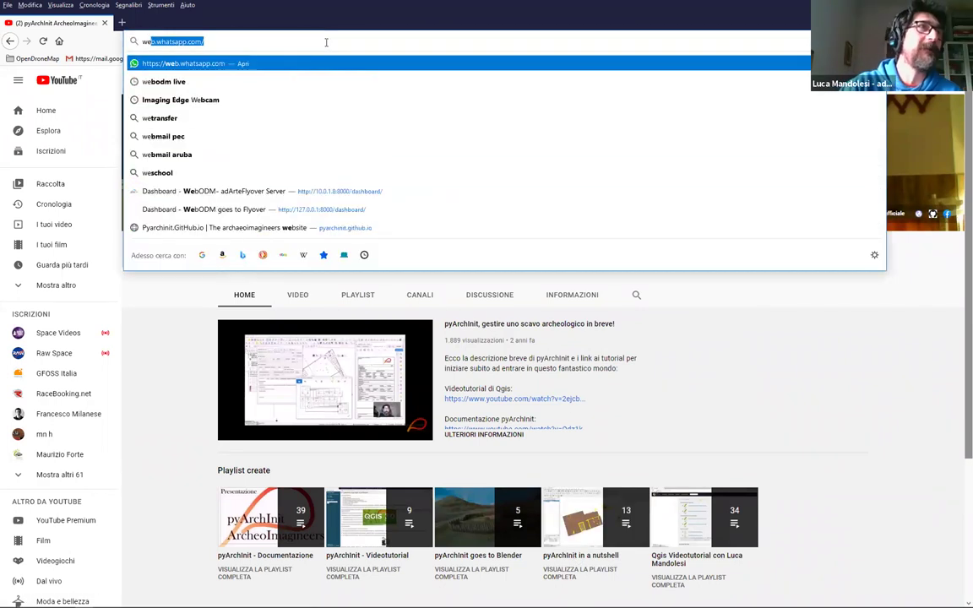
{"action": "key", "text": "BackSpace"}
{"action": "key", "text": "BackSpace"}
{"action": "key", "text": "BackSpace"}
{"action": "type", "text": "te"}
{"action": "key", "text": "BackSpace"}
{"action": "key", "text": "BackSpace"}
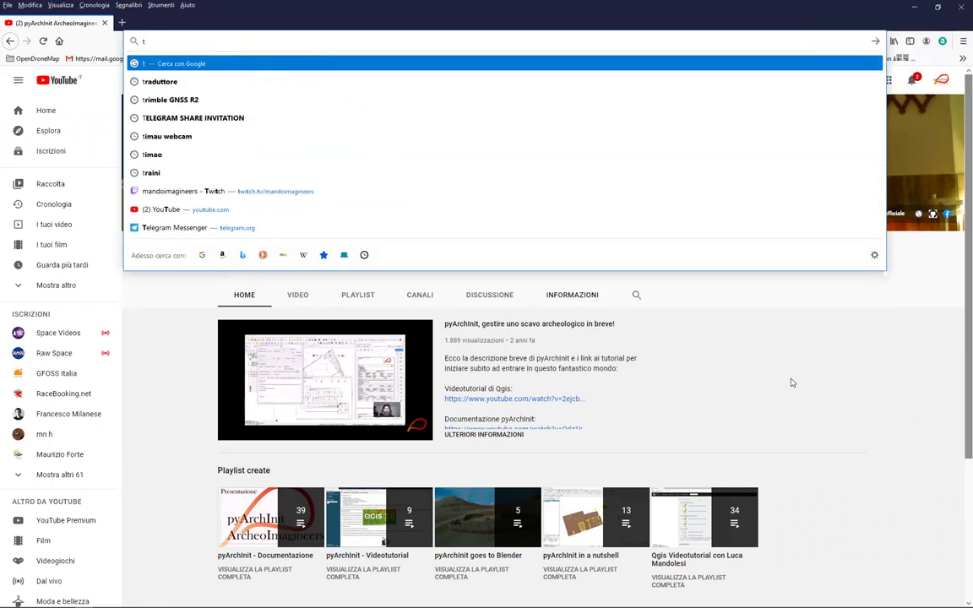
Open the 'pyArchInit goes to Blender' playlist and pause the Gestione alzati video
{"action": "key", "text": "Escape"}
{"action": "left_click", "coordinate": [357, 295]}
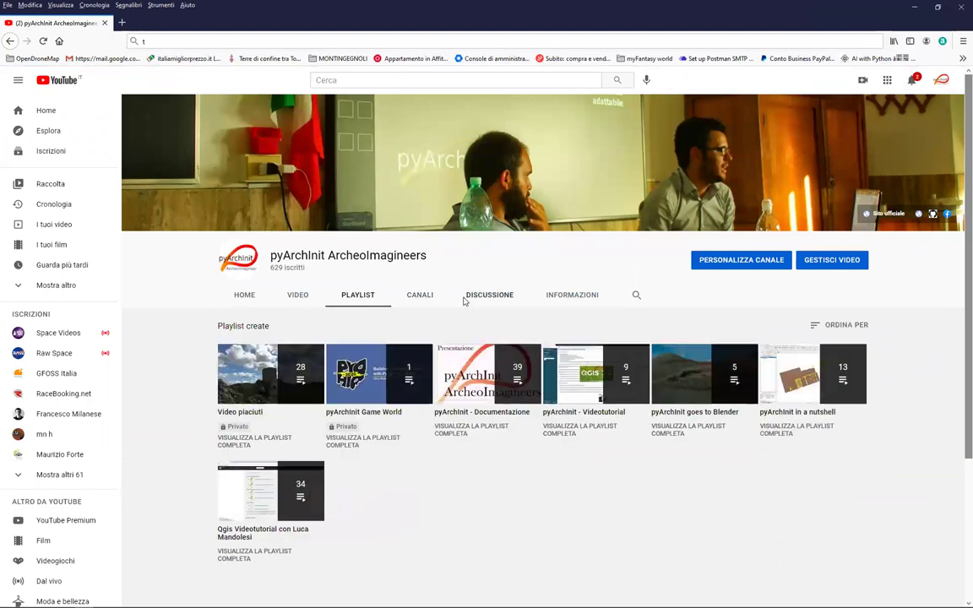
{"action": "scroll", "coordinate": [464, 301], "scroll_direction": "down", "scroll_amount": 1}
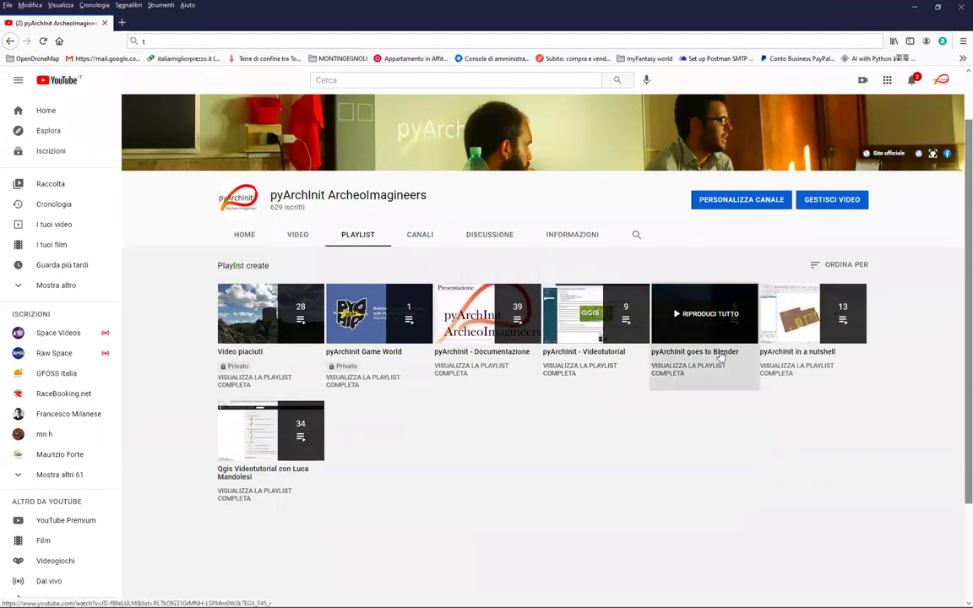
{"action": "left_click", "coordinate": [721, 353]}
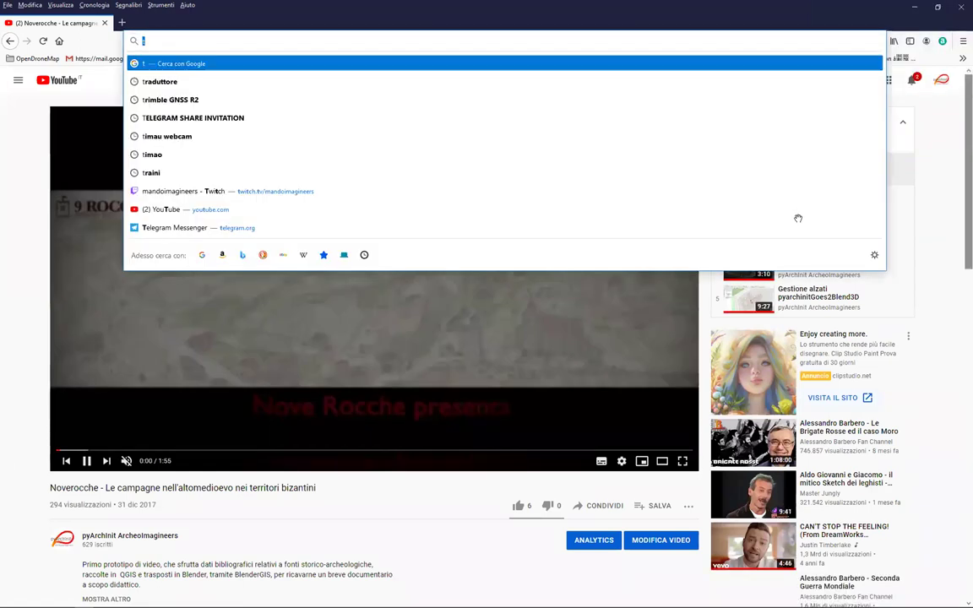
{"action": "key", "text": "Escape"}
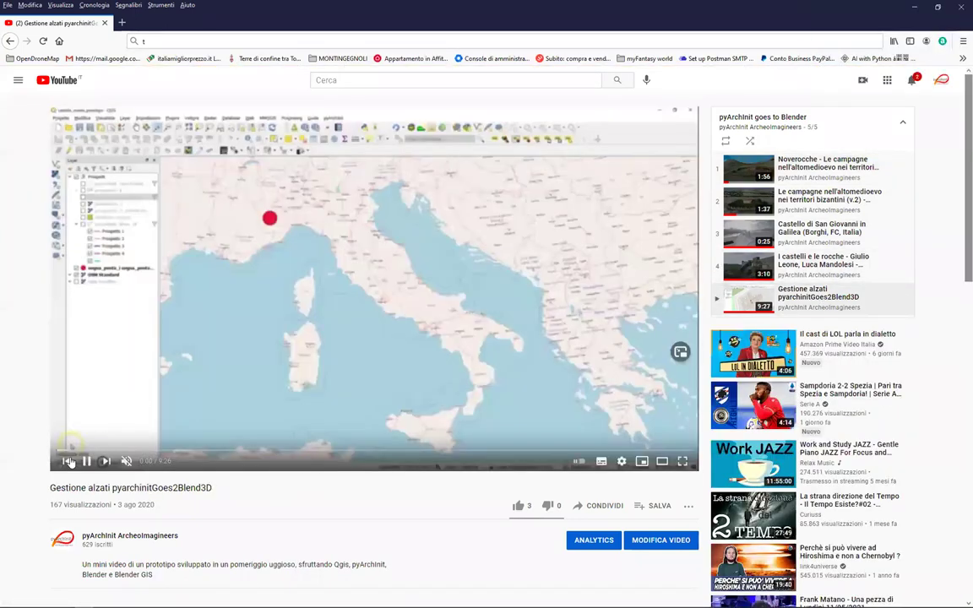
{"action": "left_click", "coordinate": [82, 415]}
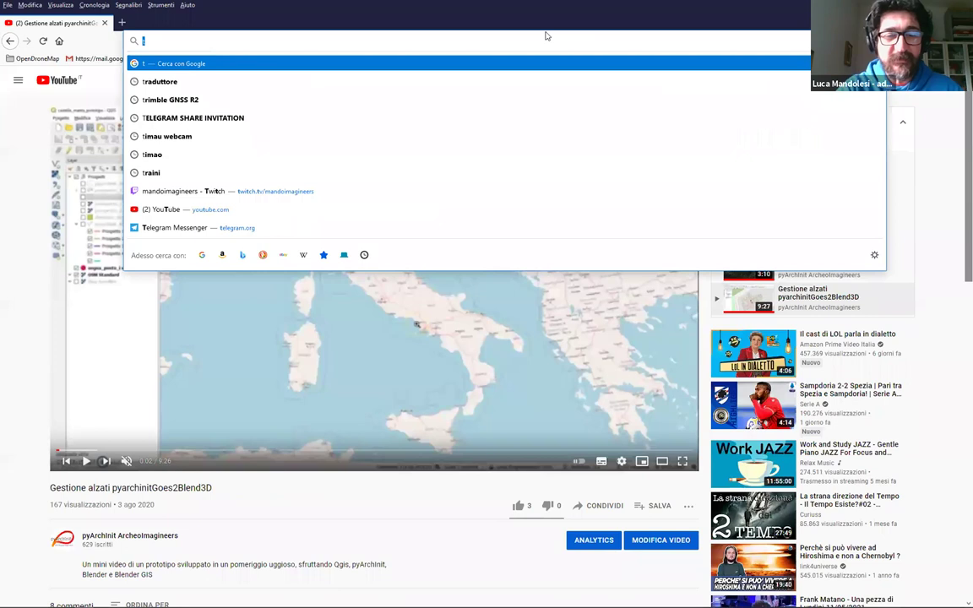
Search the web for 'from blender to IFC'
{"action": "key", "text": "BackSpace"}
{"action": "type", "text": "from blender to l"}
{"action": "type", "text": "FC"}
{"action": "key", "text": "Return"}
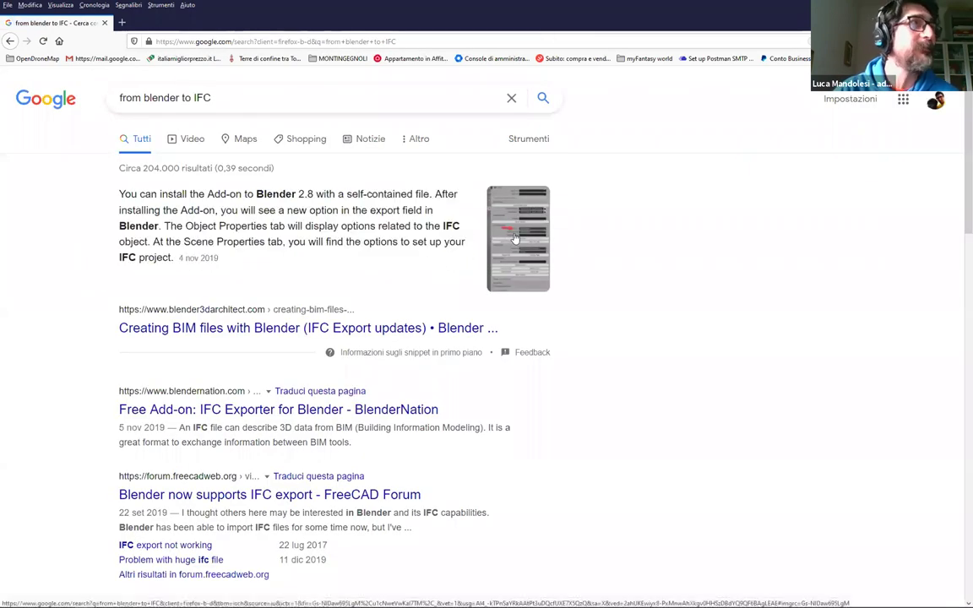
Open the 'Creating BIM files with Blender (IFC Export updates)' result after reading the snippet
{"action": "left_click_drag", "start_coordinate": [277, 261], "coordinate": [123, 194]}
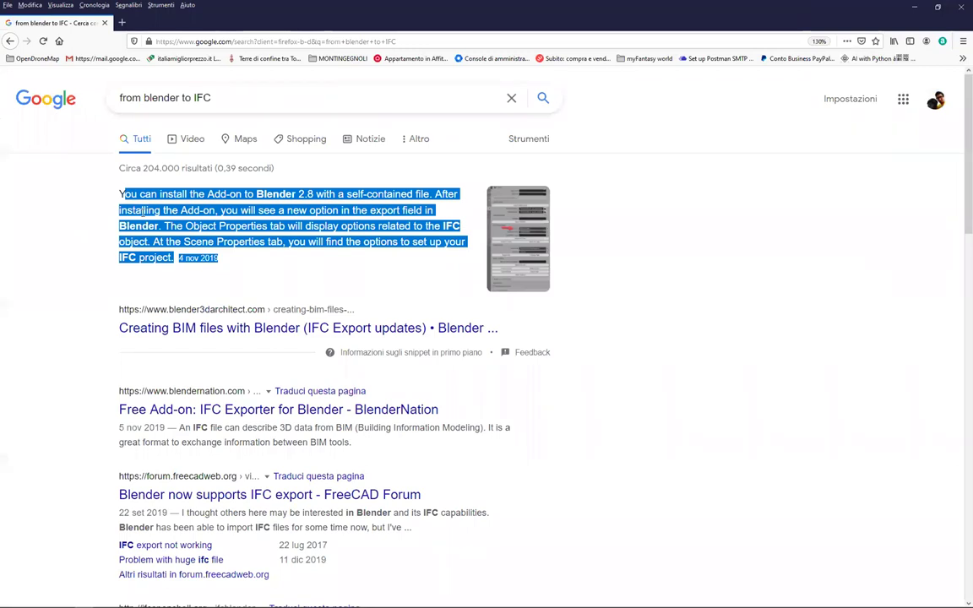
{"action": "left_click", "coordinate": [334, 260]}
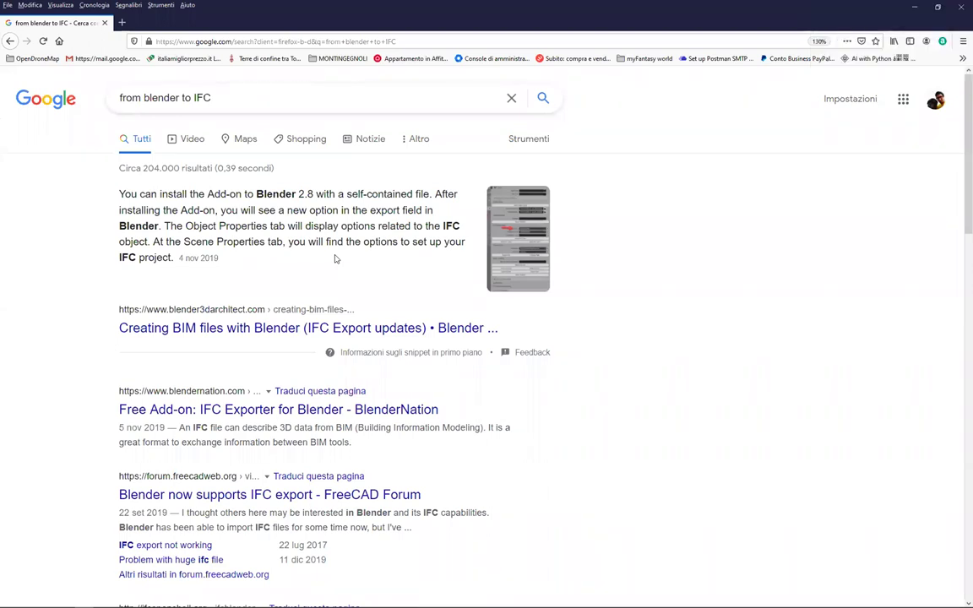
{"action": "left_click", "coordinate": [218, 332]}
{"action": "right_click", "coordinate": [218, 333]}
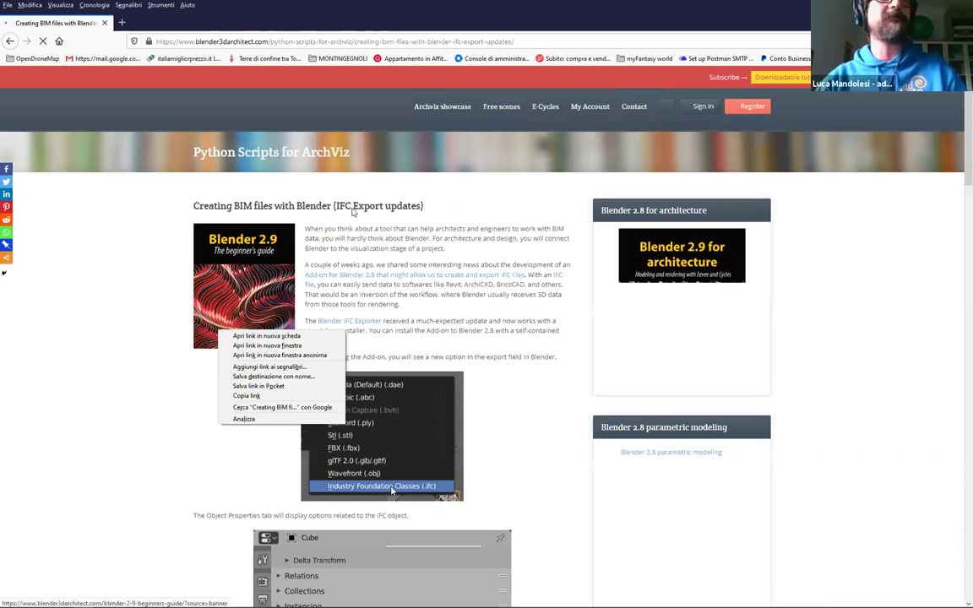
Zoom into the IFC export article, scroll its screenshots, return to top, and close the notification prompt
{"action": "left_click", "coordinate": [560, 145]}
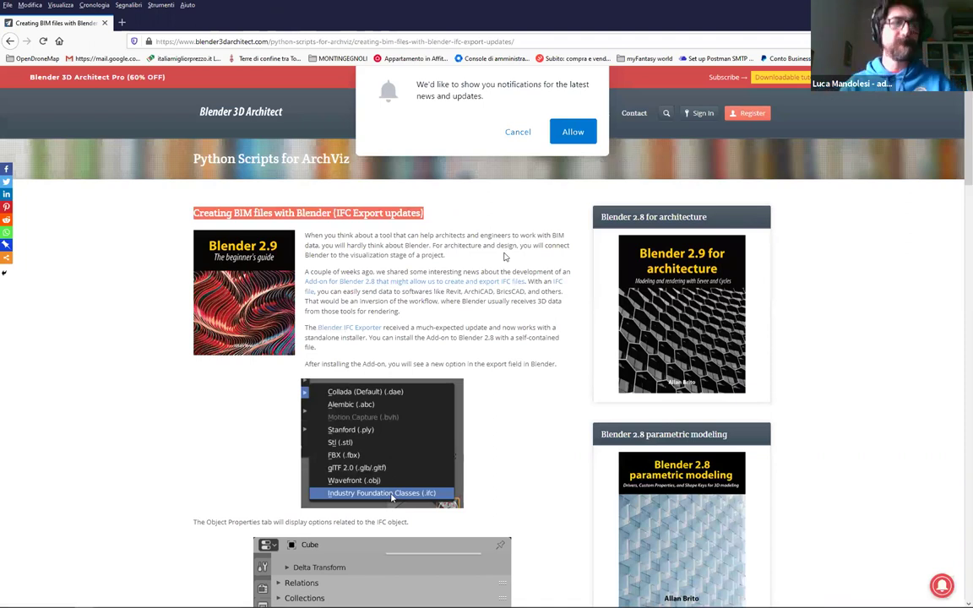
{"action": "scroll", "coordinate": [504, 256], "scroll_direction": "up", "scroll_amount": 3, "text": "ctrl"}
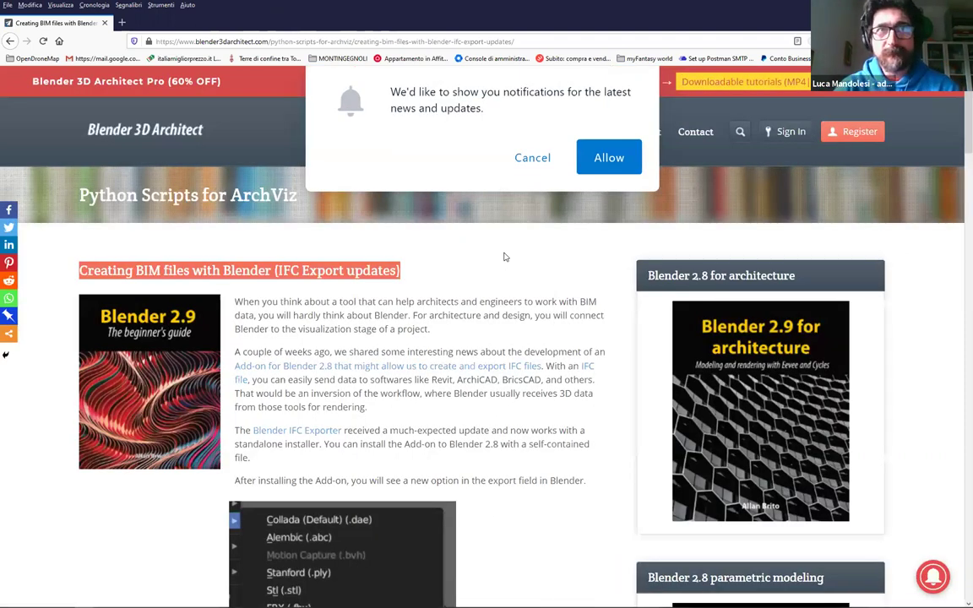
{"action": "scroll", "coordinate": [504, 256], "scroll_direction": "up", "scroll_amount": 1, "text": "ctrl"}
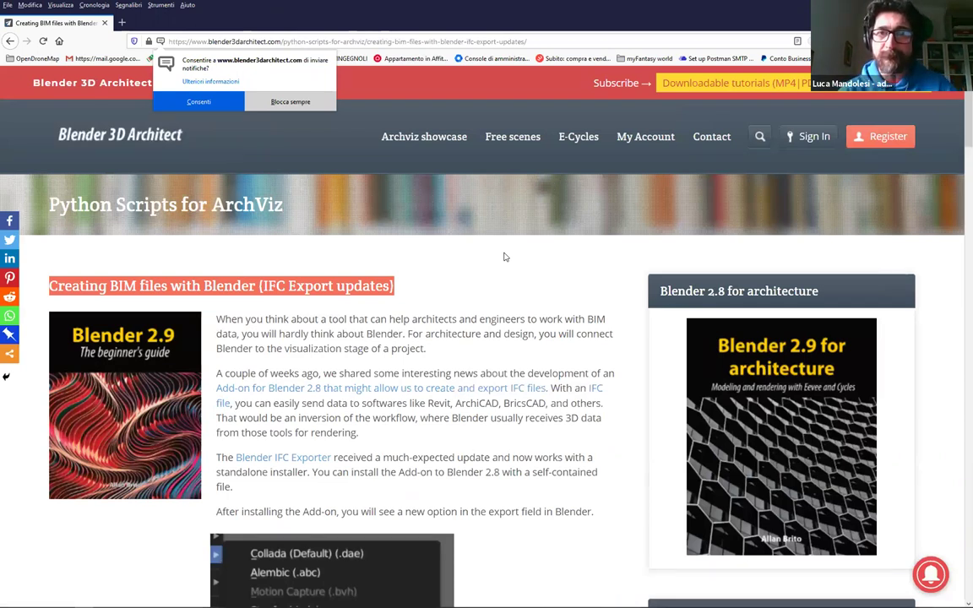
{"action": "scroll", "coordinate": [544, 401], "scroll_direction": "down", "scroll_amount": 2}
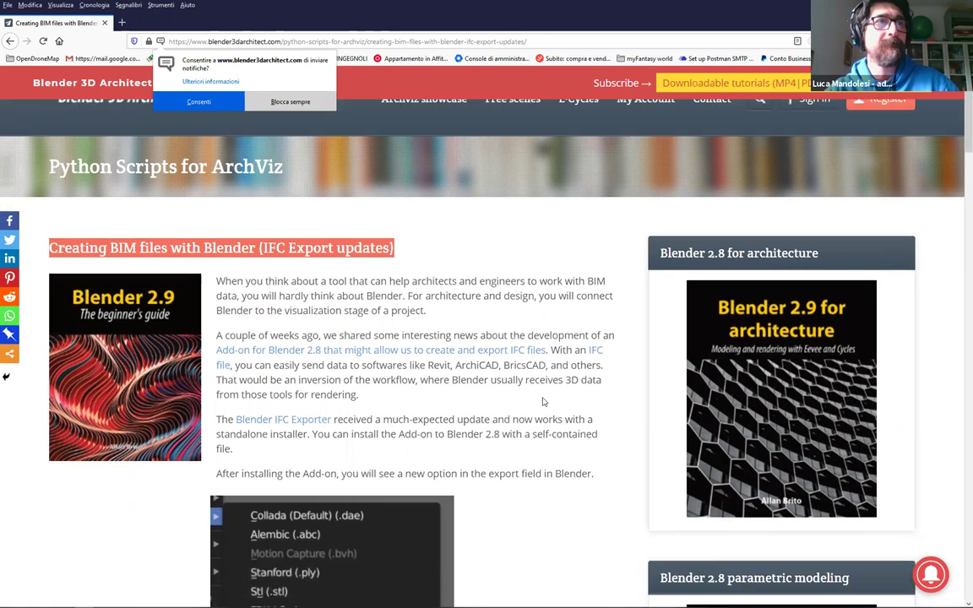
{"action": "scroll", "coordinate": [544, 402], "scroll_direction": "down", "scroll_amount": 2}
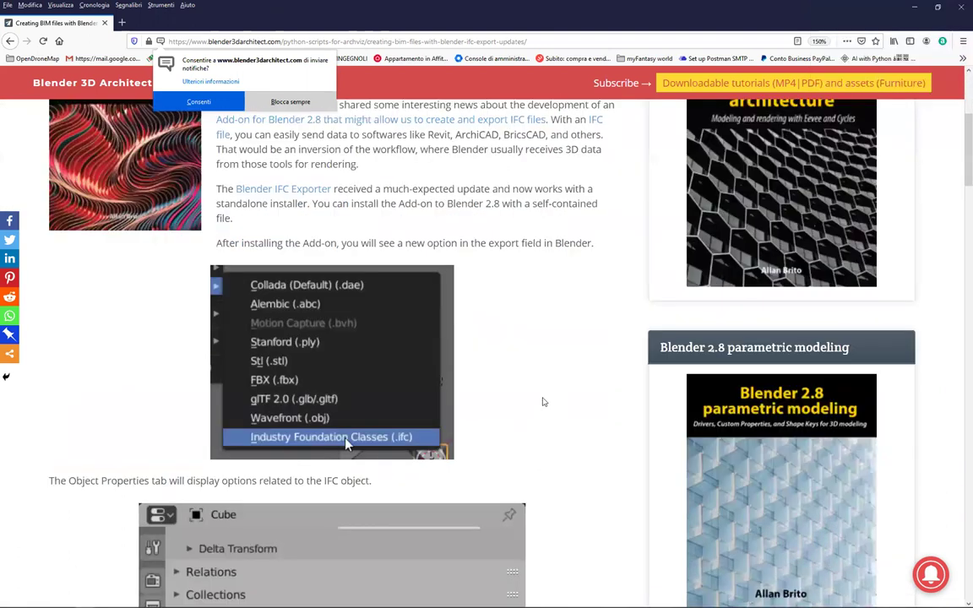
{"action": "scroll", "coordinate": [537, 404], "scroll_direction": "down", "scroll_amount": 5}
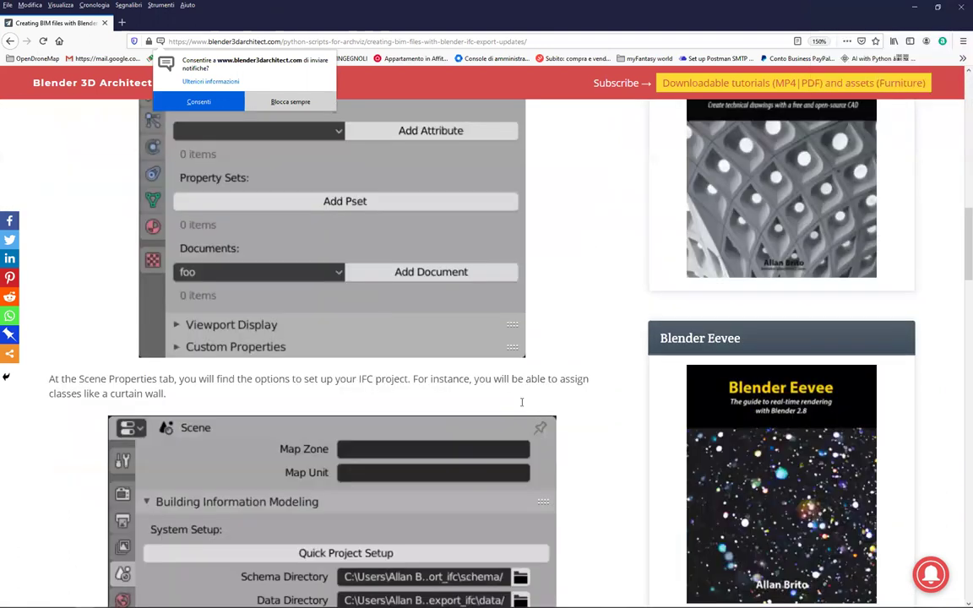
{"action": "scroll", "coordinate": [521, 402], "scroll_direction": "down", "scroll_amount": 3}
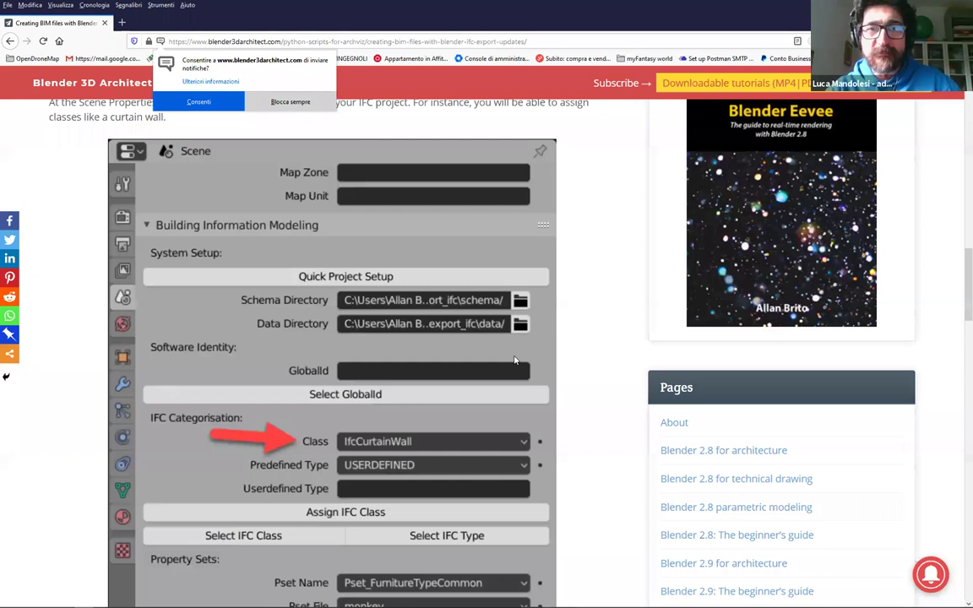
{"action": "key", "text": "Home"}
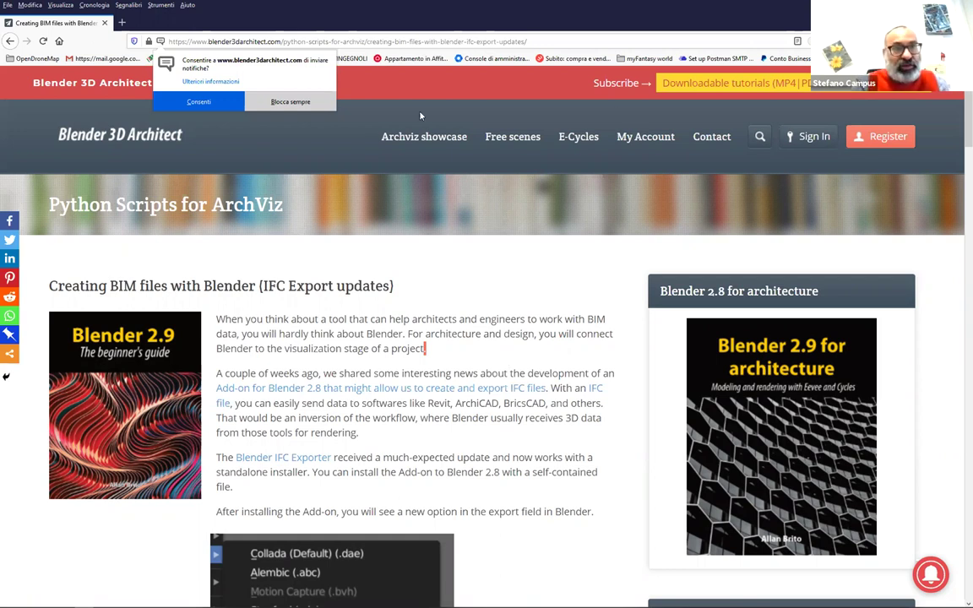
{"action": "left_click", "coordinate": [278, 102]}
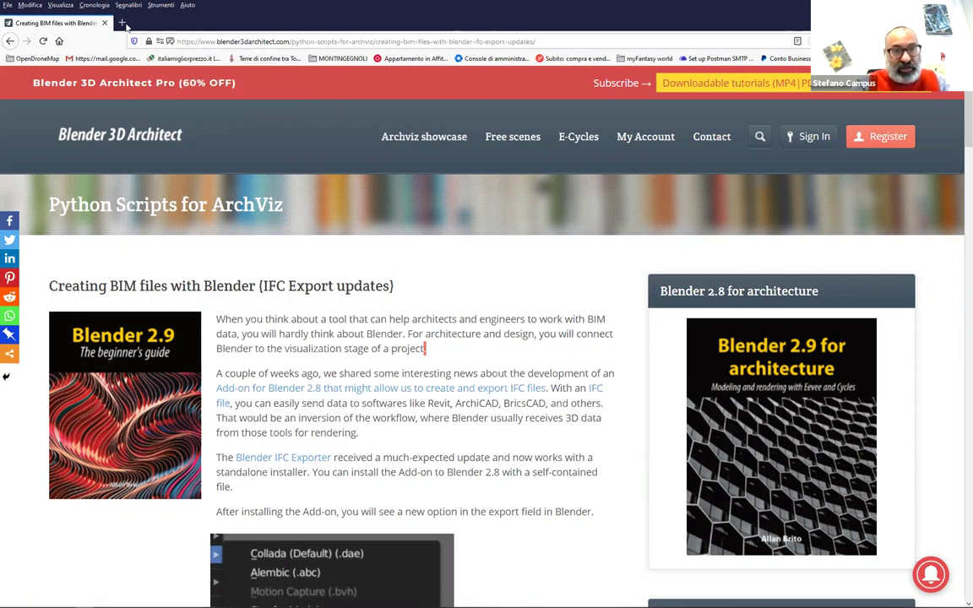